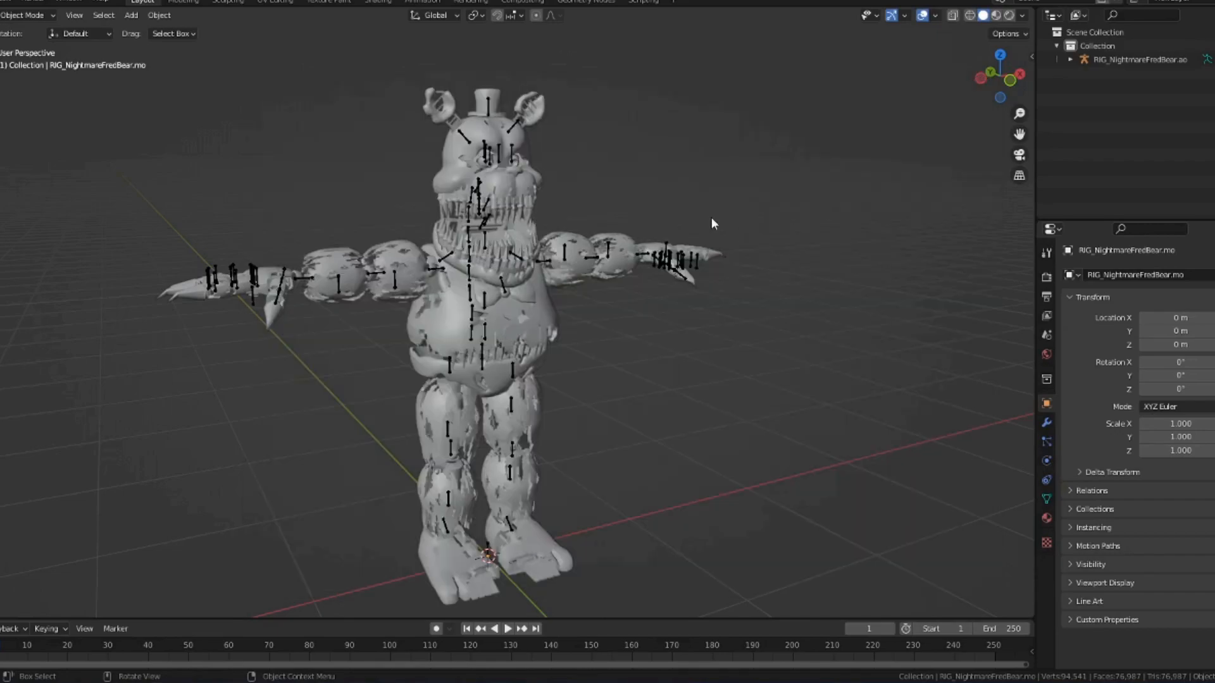
- Examine the Nightmare Fredbear model from several angles, including a close view of its torso
middle_click_drag(711, 224, 669, 276)
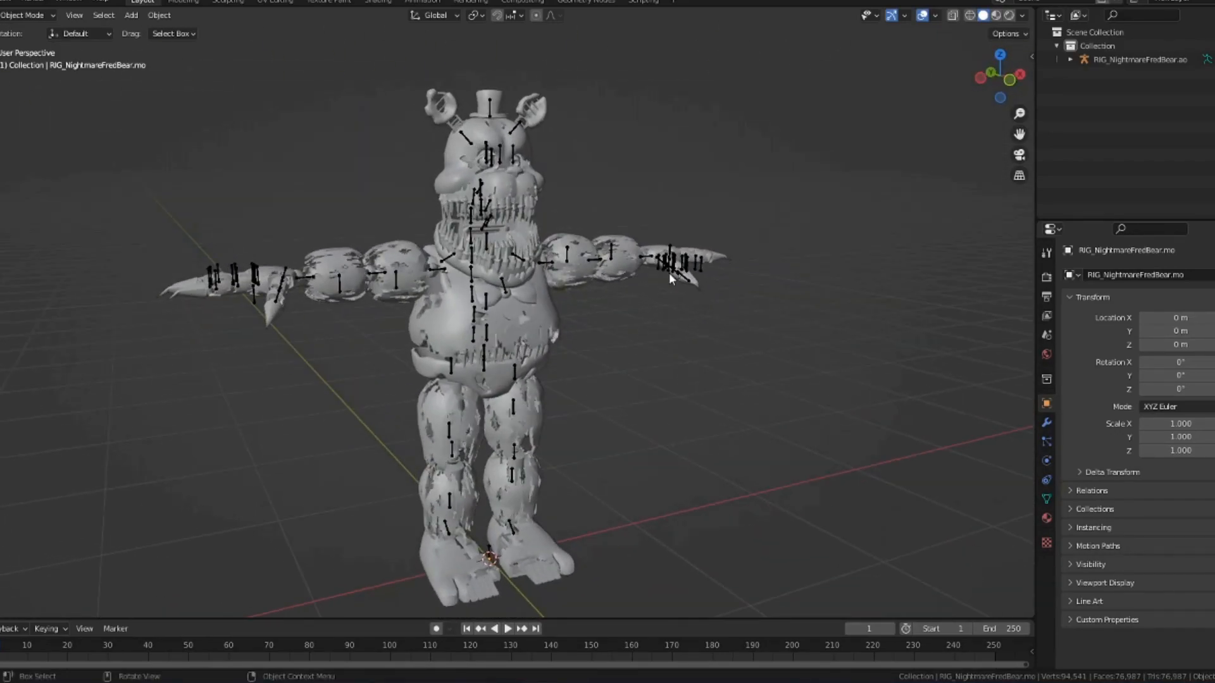
middle_click_drag(657, 275, 597, 240)
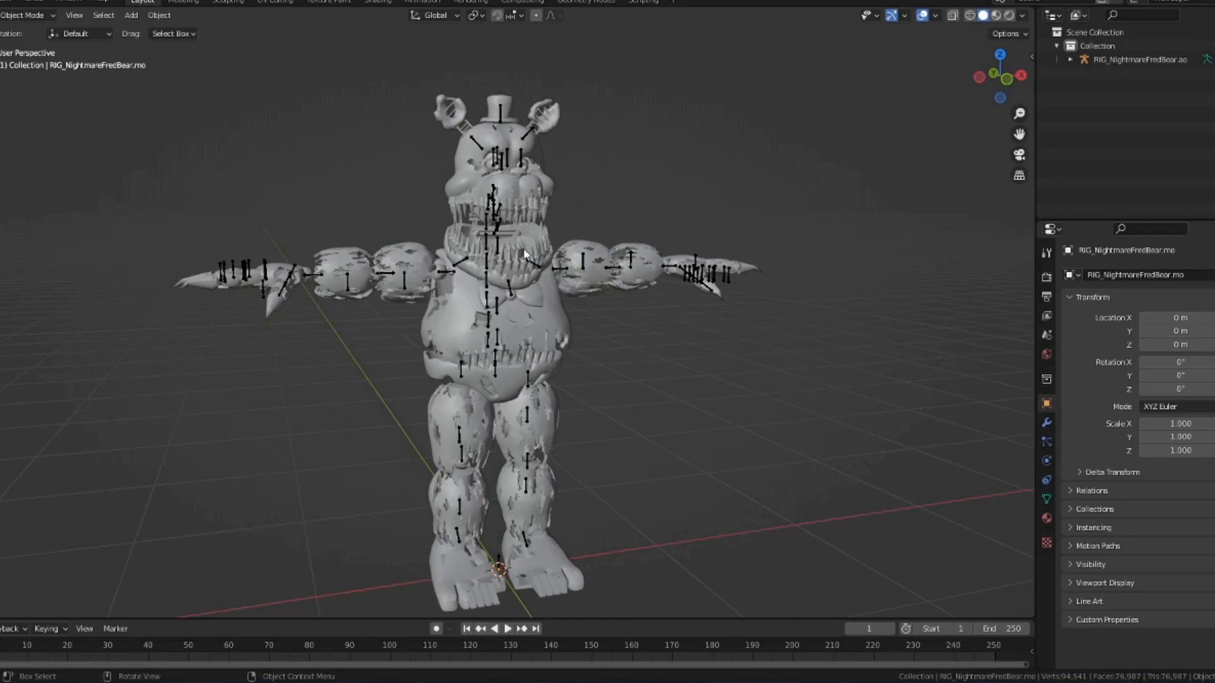
scroll(489, 274, "up", 4)
scroll(489, 273, "up", 2)
middle_click_drag(424, 286, 376, 273)
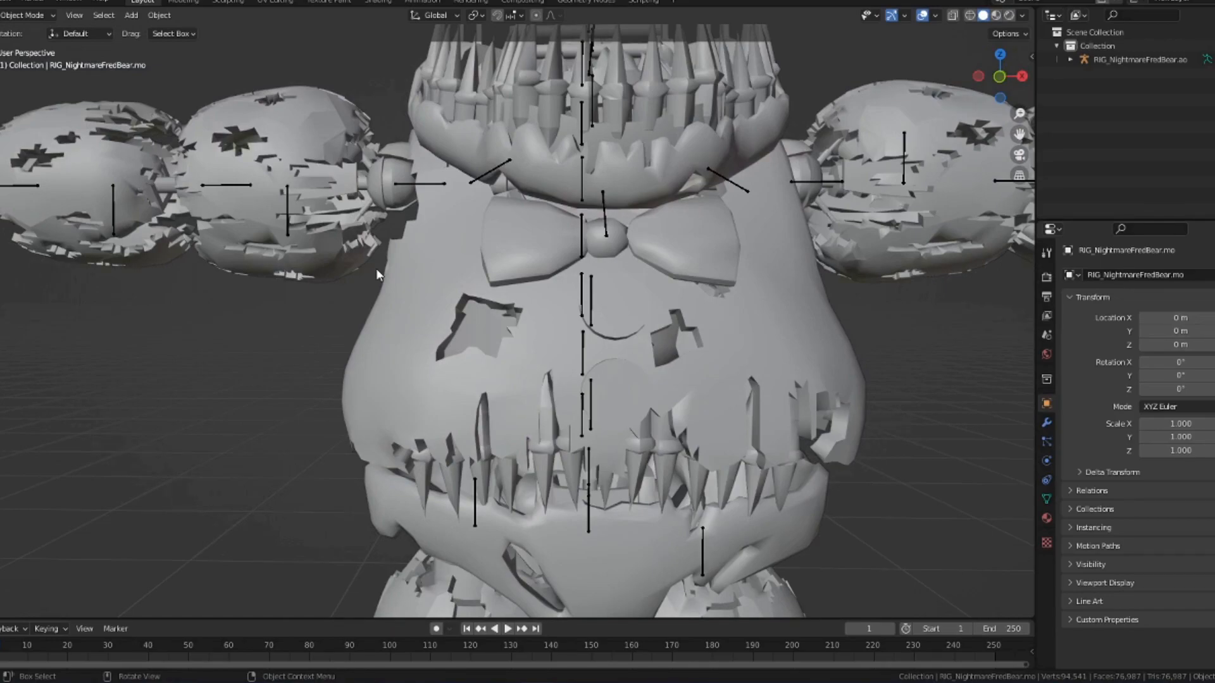
scroll(443, 335, "down", 6)
middle_click_drag(589, 147, 423, 194)
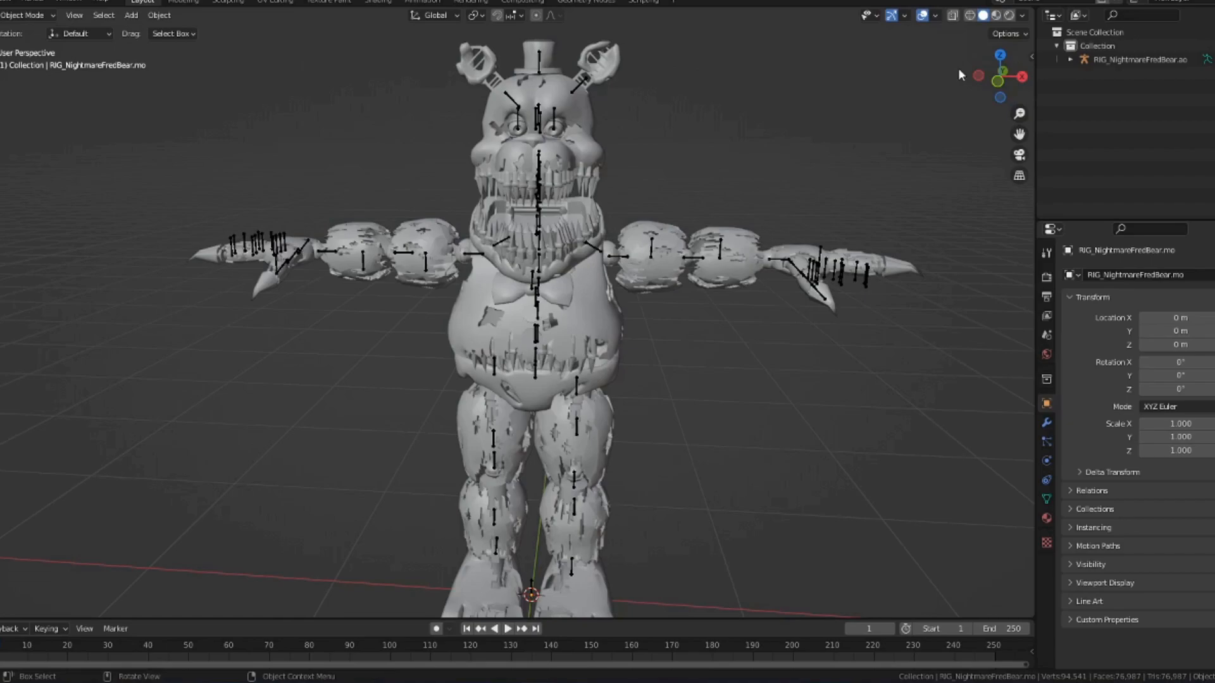
middle_click_drag(618, 225, 490, 157)
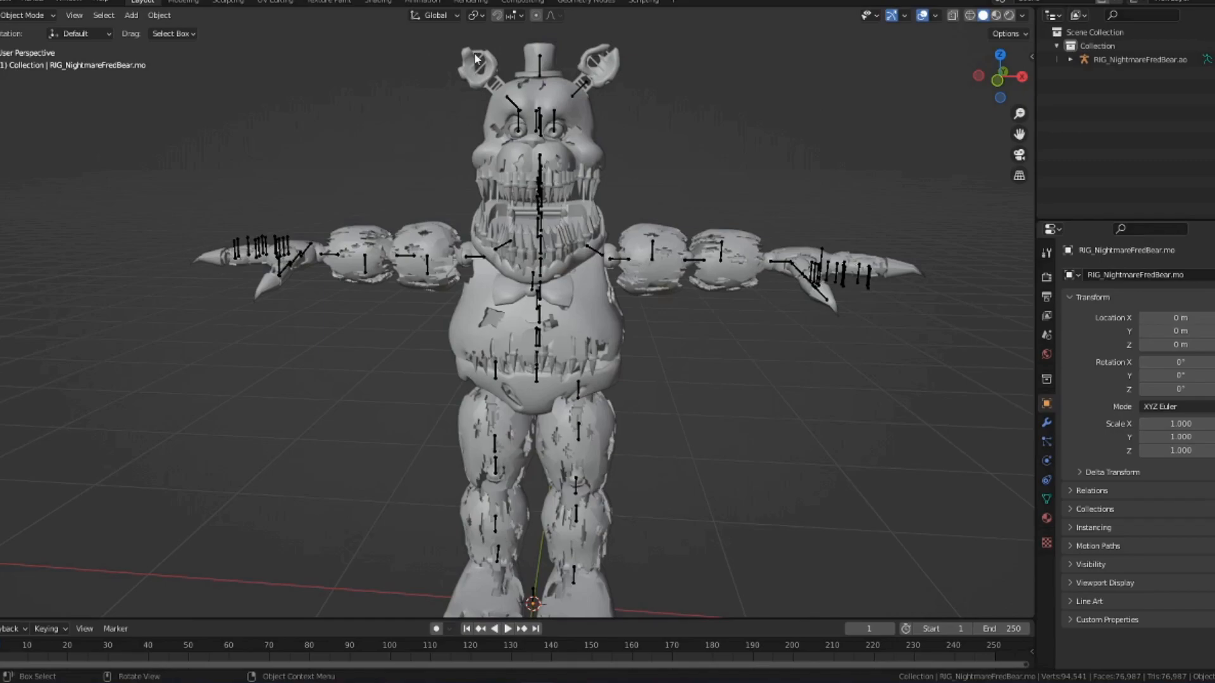
middle_click_drag(594, 265, 605, 269)
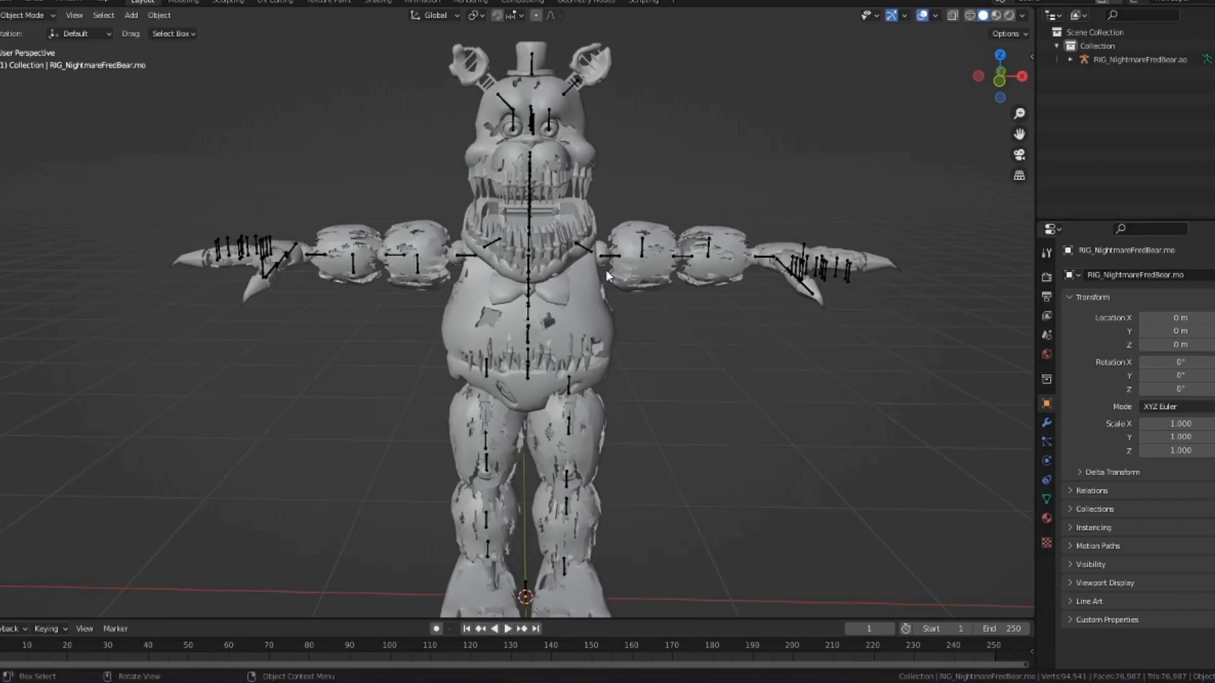
- Select the Nightmare Fredbear armature and examine the bone placement from the front and the side
left_click(533, 64)
middle_click_drag(636, 134, 655, 150)
left_click(654, 150)
middle_click_drag(620, 295, 612, 269)
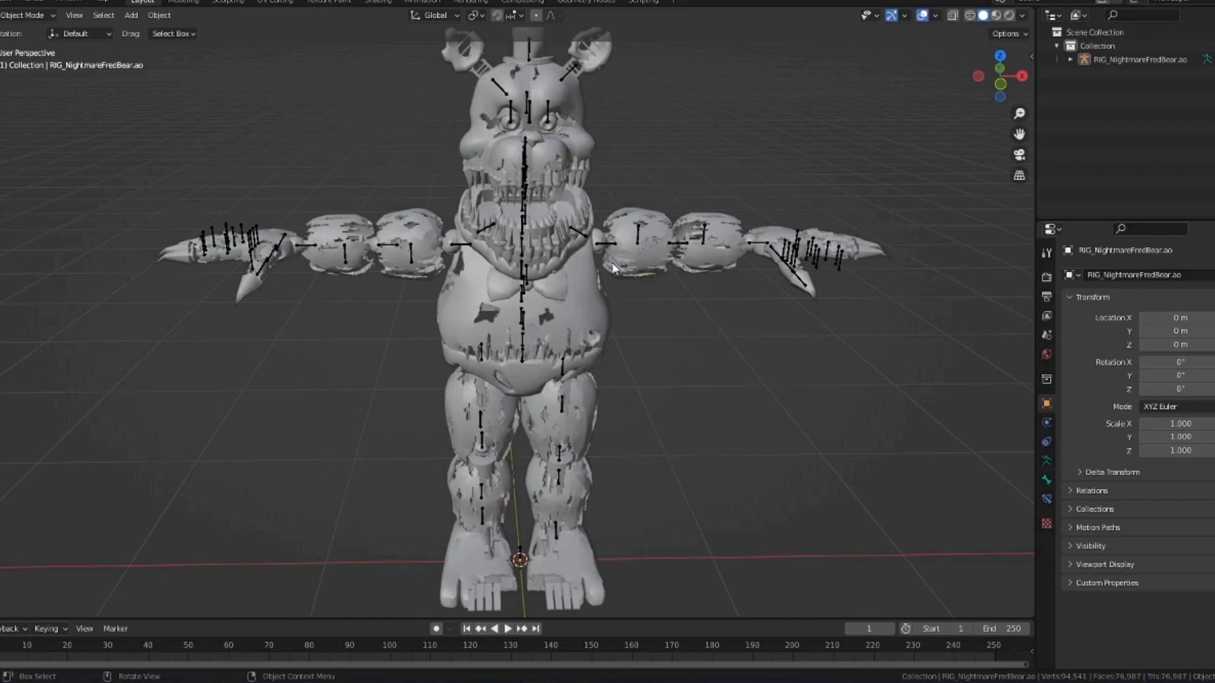
middle_click_drag(644, 229, 513, 270)
left_click(614, 204)
left_click(612, 251)
left_click(612, 256)
left_click(613, 256)
left_click(743, 268)
middle_click_drag(742, 268, 652, 190)
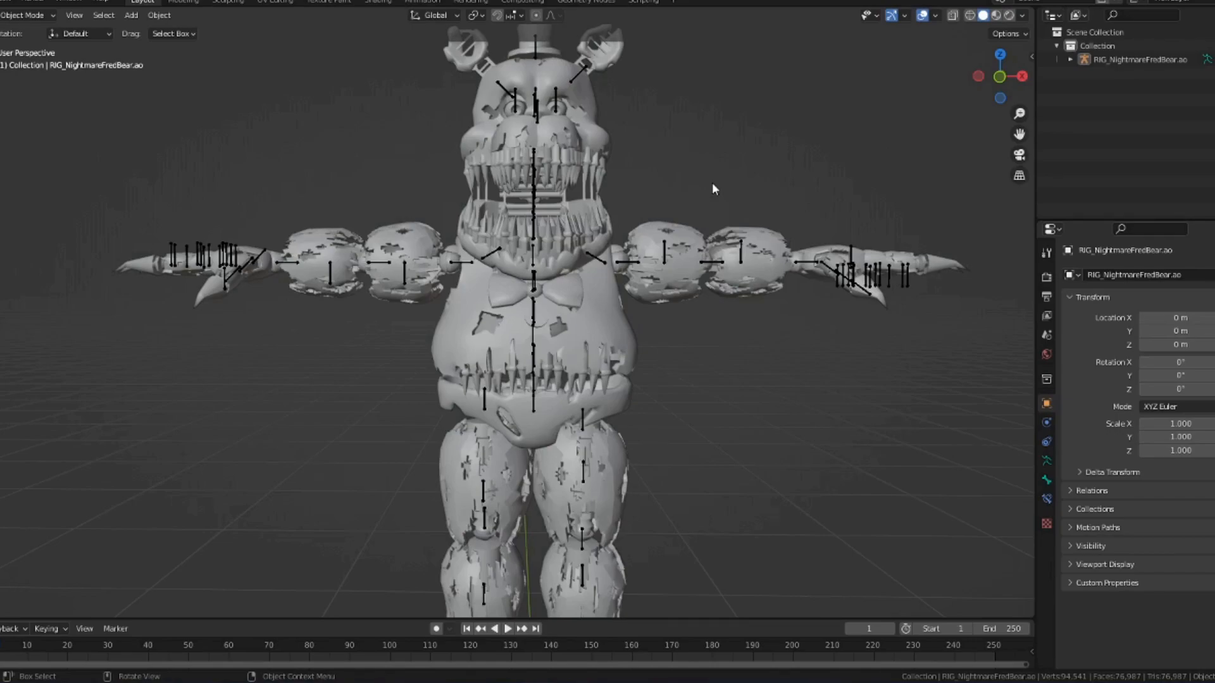
mouse_move(711, 183)
middle_mouse_down()
mouse_move(663, 183)
mouse_move(601, 114)
mouse_move(683, 177)
mouse_move(746, 198)
mouse_move(668, 189)
mouse_move(438, 211)
mouse_move(677, 209)
mouse_move(757, 184)
mouse_move(734, 181)
middle_mouse_up()
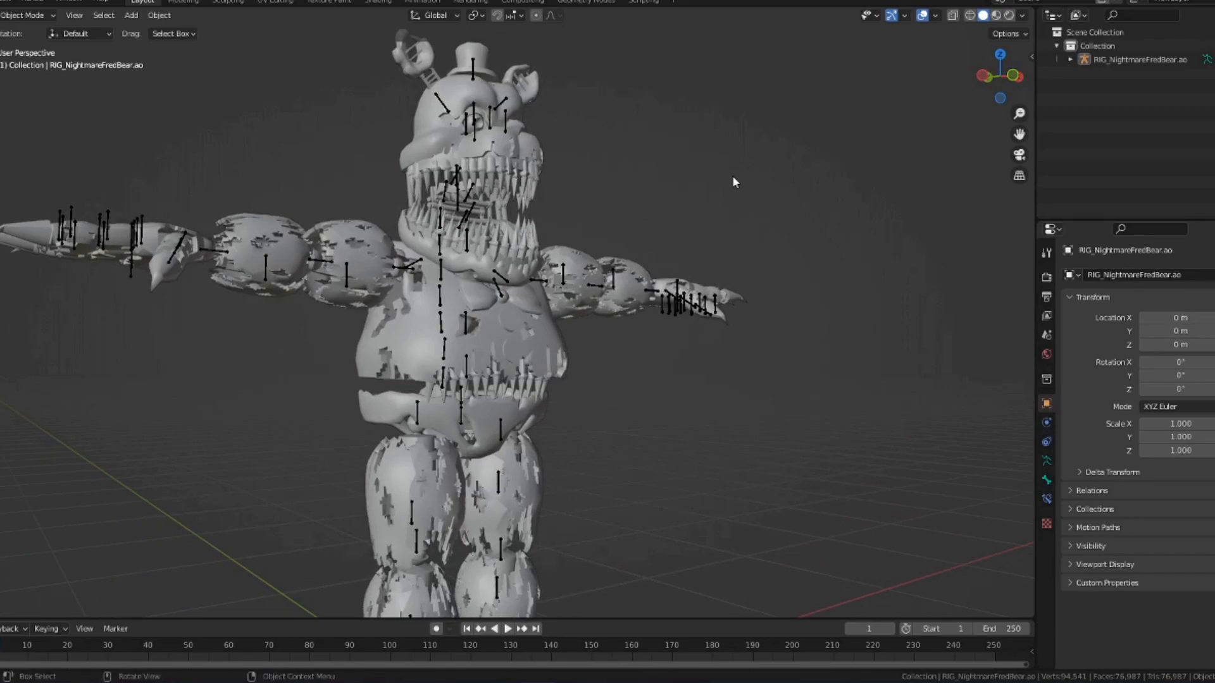
middle_click_drag(804, 229, 668, 226)
scroll(607, 253, "down", 3)
middle_click_drag(552, 278, 710, 177)
scroll(538, 497, "up", 5)
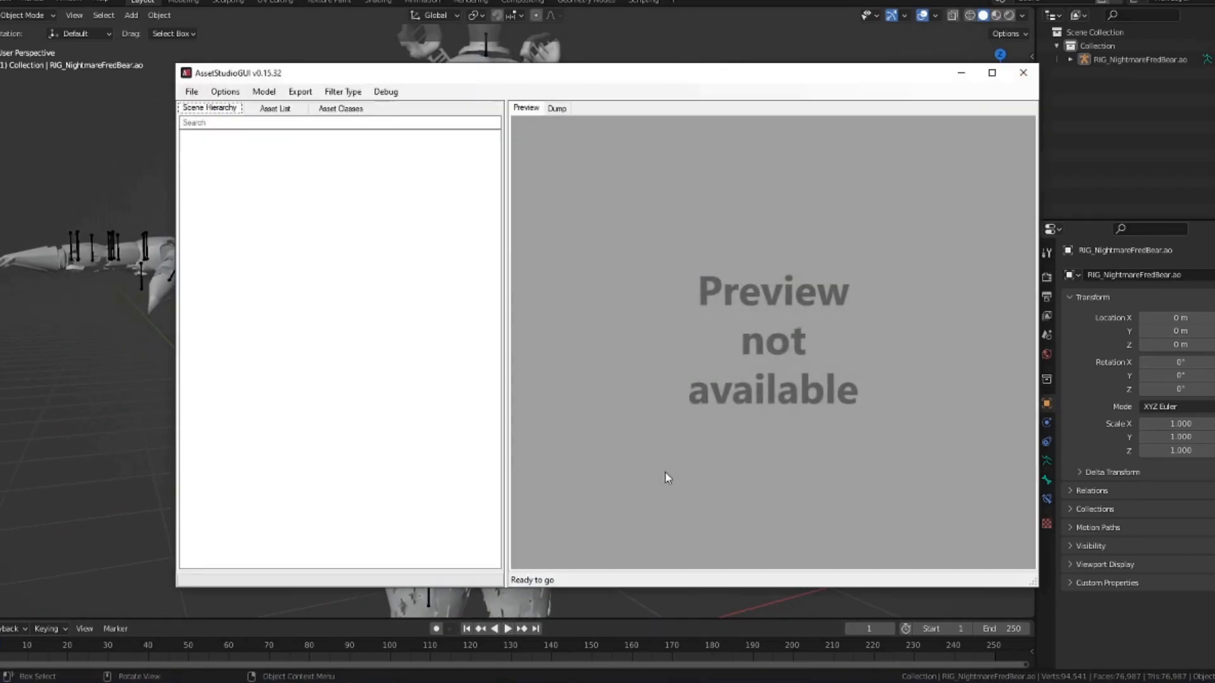
- In AssetStudioGUI, load the asset file from the bonnie folder under all datas Funtime > animatronics
left_click(191, 92)
left_click(207, 106)
left_click(432, 257)
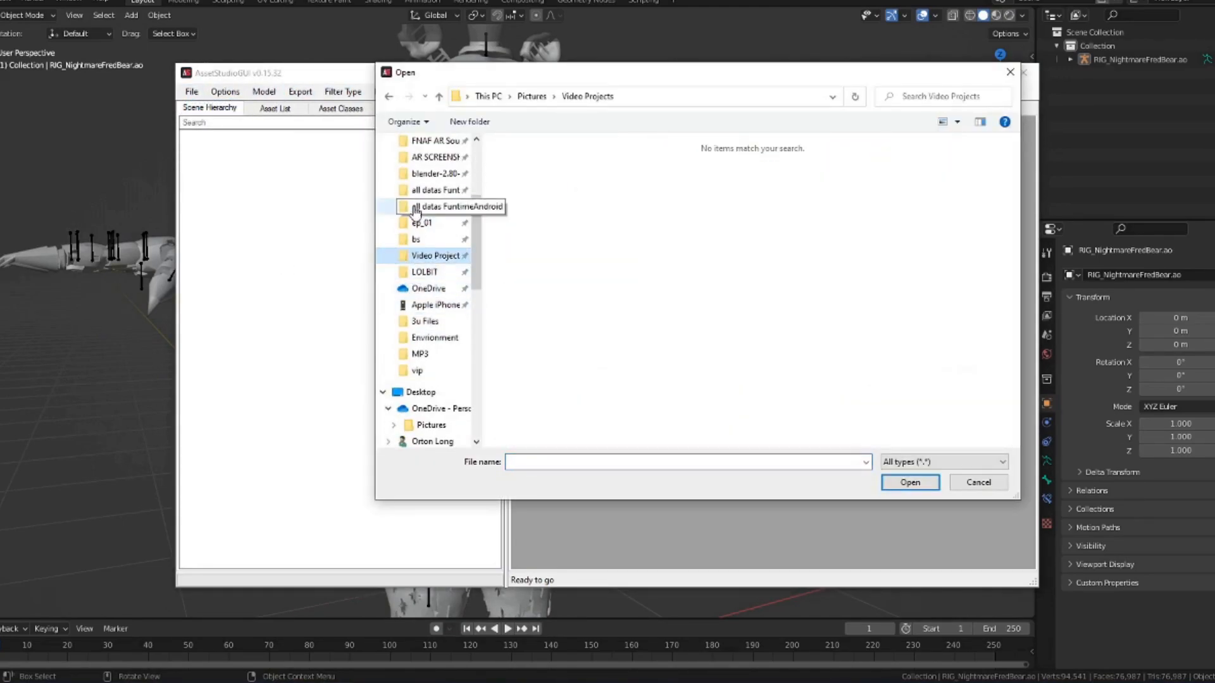
left_click(427, 193)
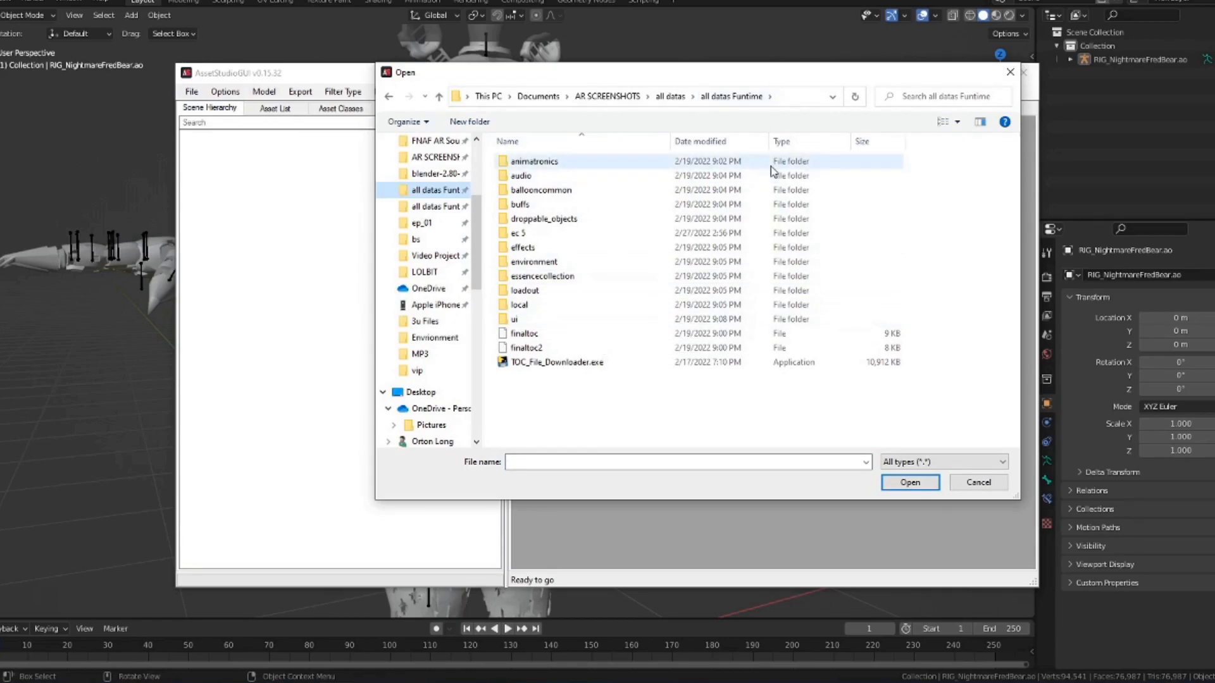
double_click(531, 162)
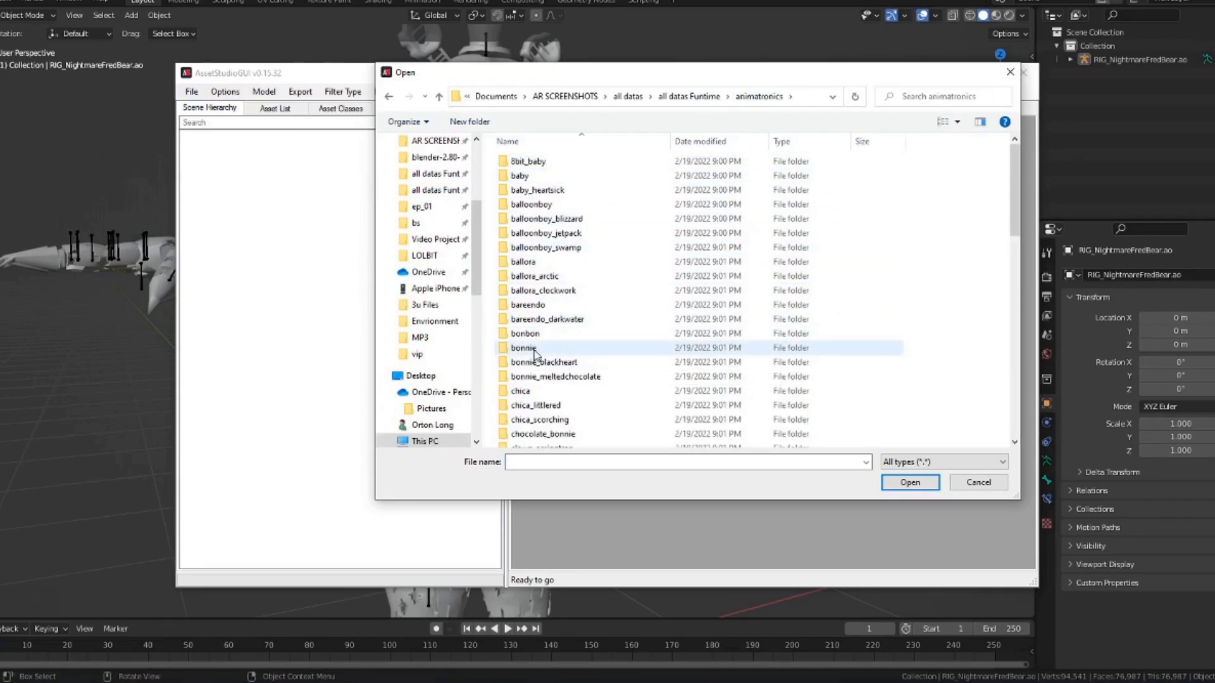
scroll(535, 350, "down", 11)
scroll(536, 350, "up", 10)
double_click(535, 344)
double_click(534, 162)
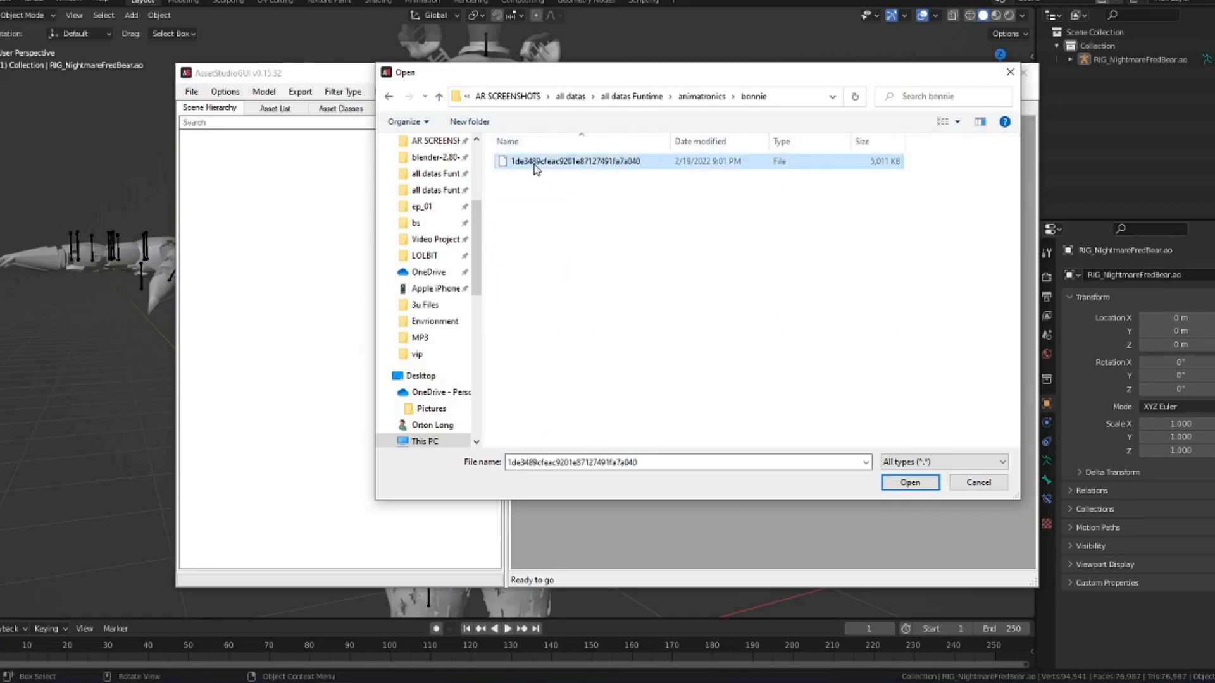
- Show the list of loaded assets, filtered to the Animator and AnimationClip types
left_click(275, 109)
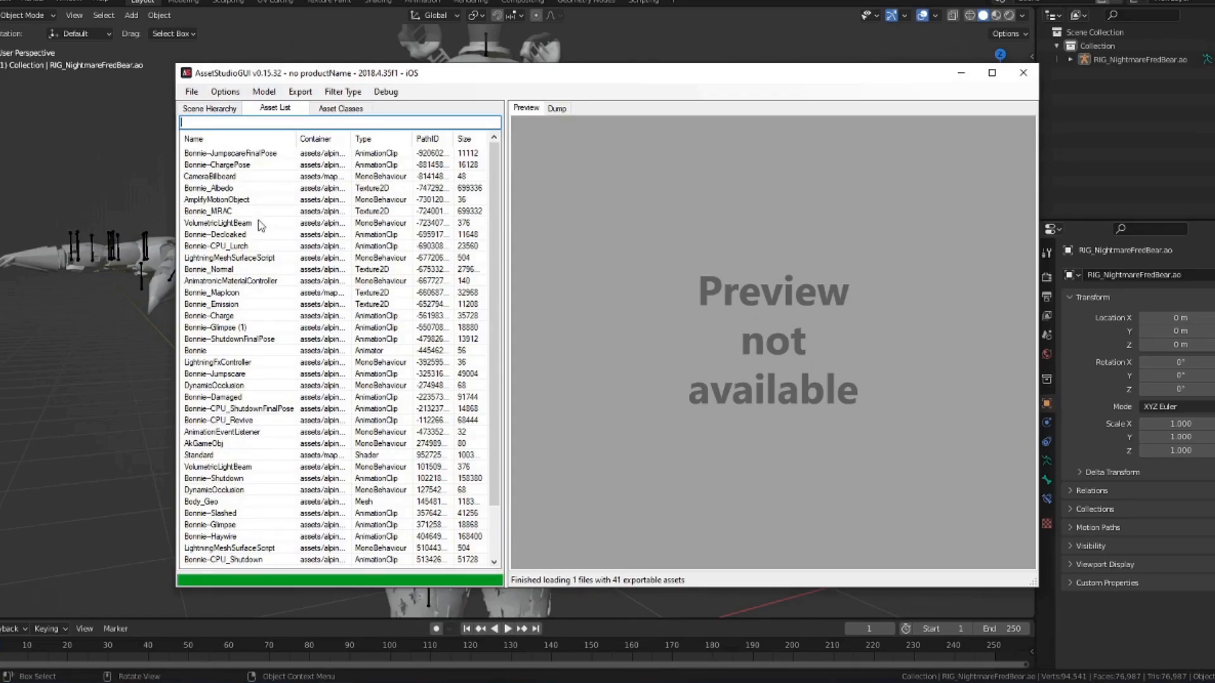
left_click(343, 92)
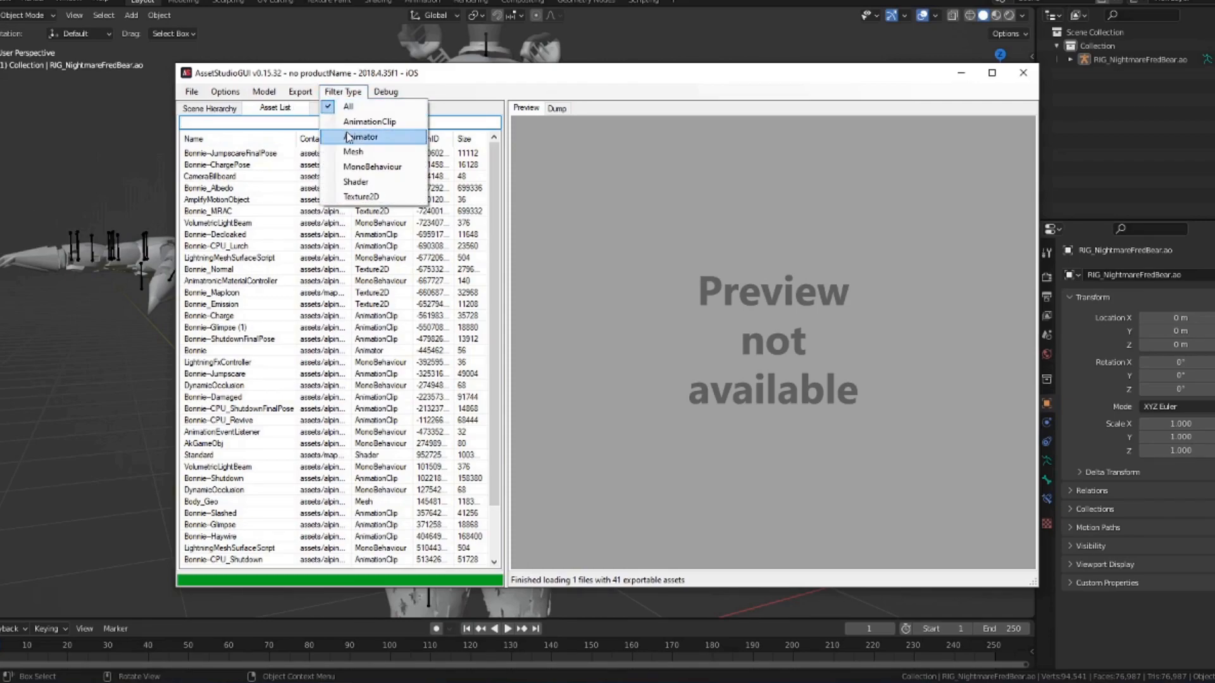
left_click(347, 136)
left_click(245, 158)
left_click(350, 154)
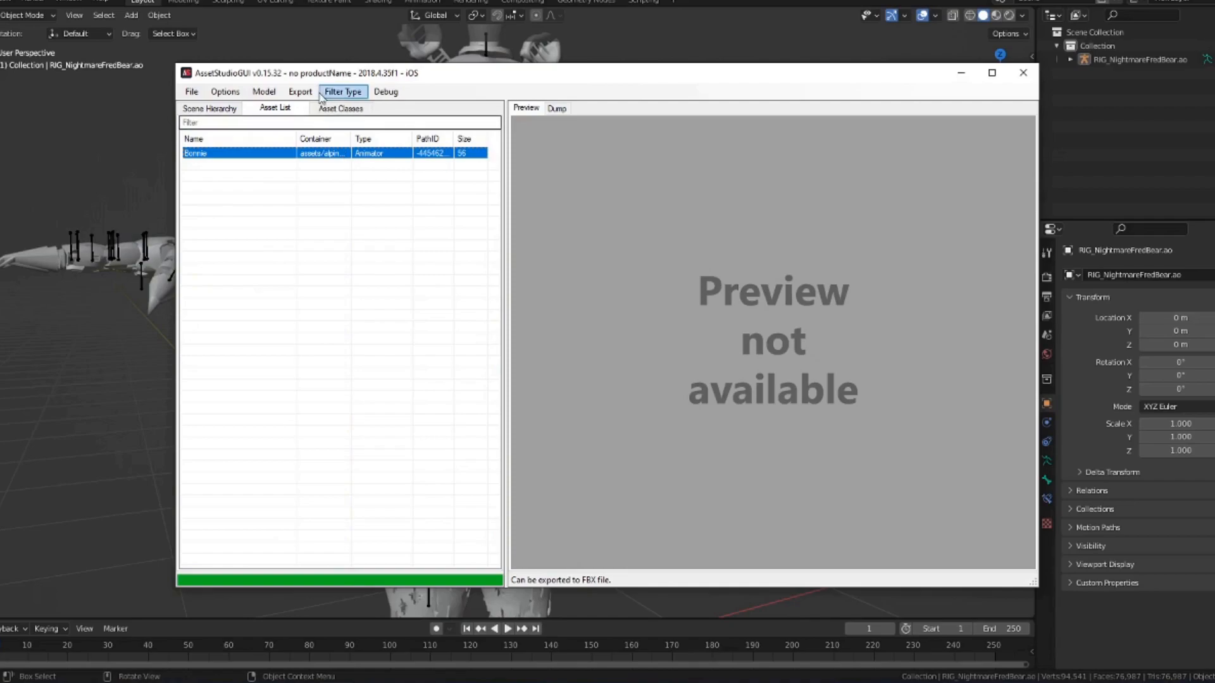
left_click(300, 92)
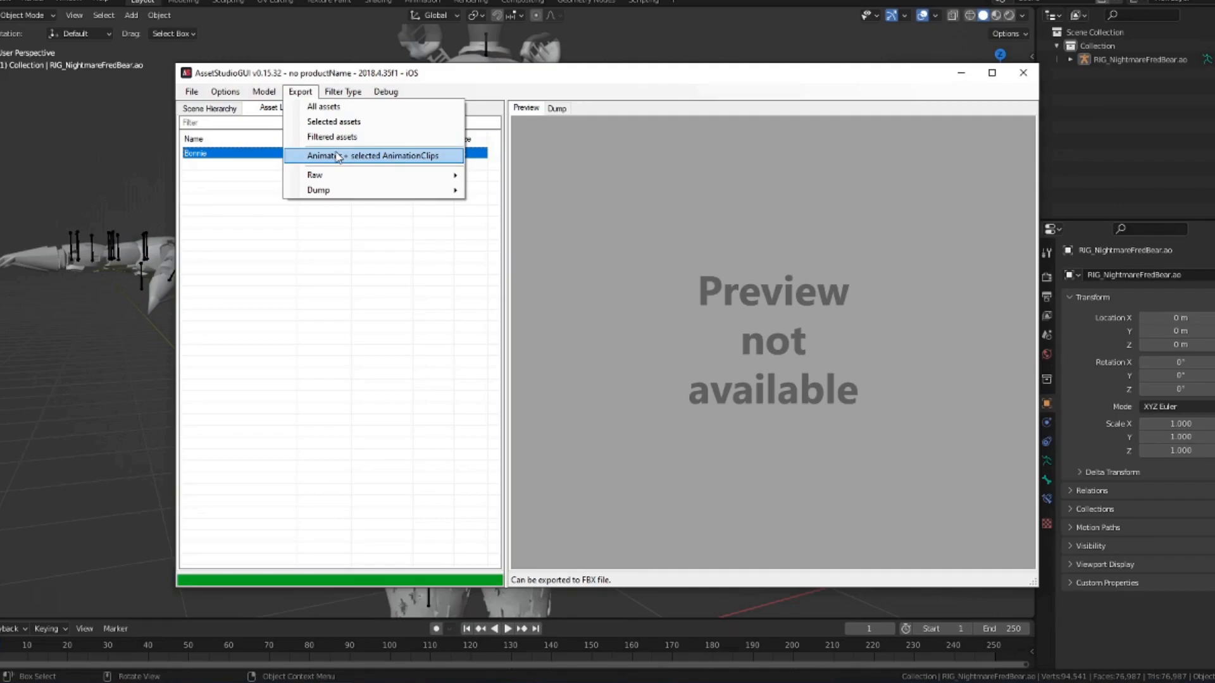
left_click(343, 91)
left_click(347, 121)
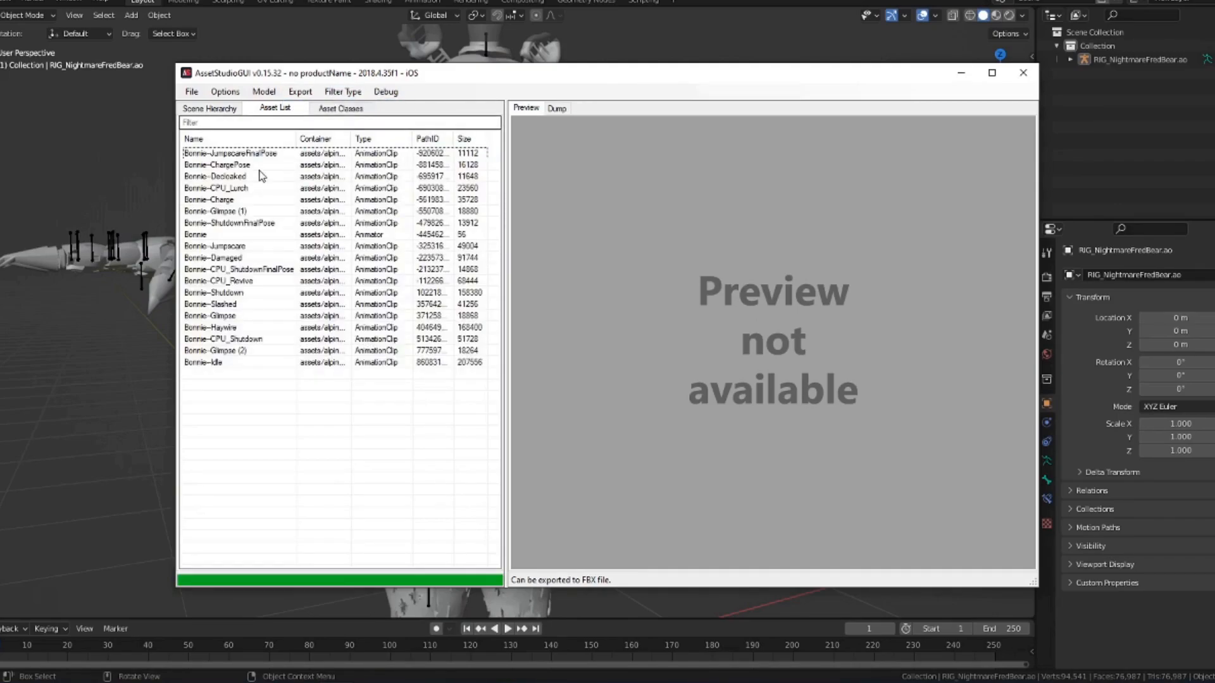
- Select the Bonnie animator together with its Damaged, Slashed and Haywire animation clips
left_click(221, 236)
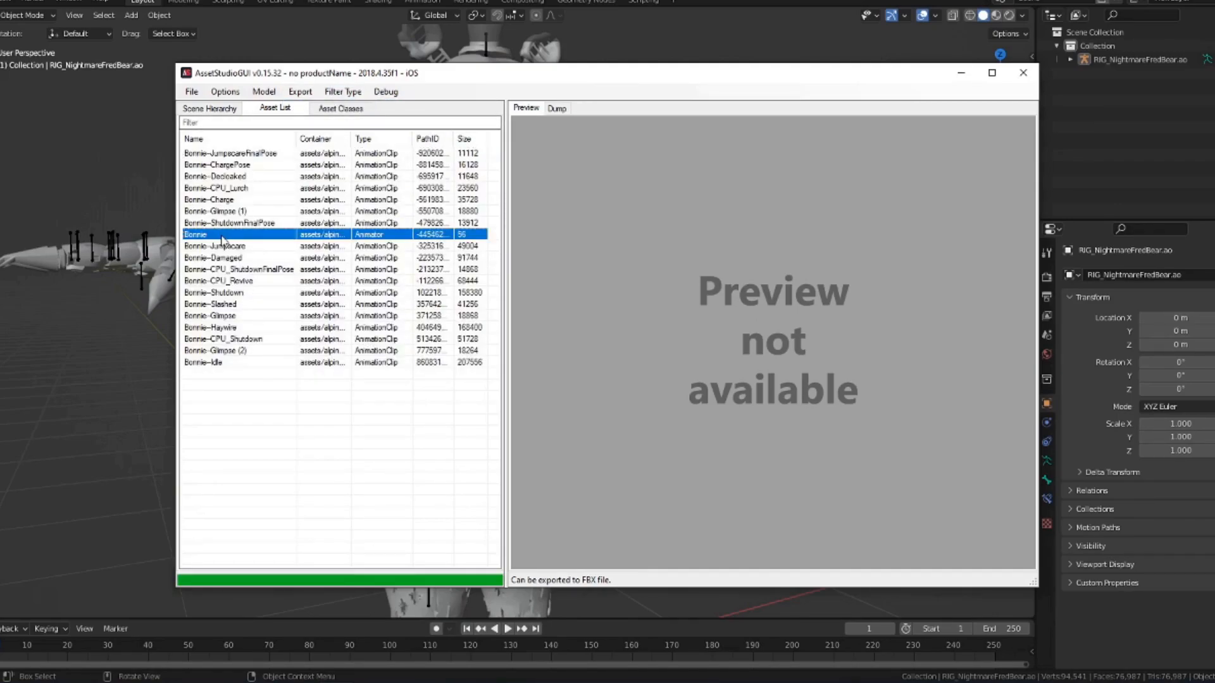
left_click(240, 304, "ctrl")
left_click(252, 177, "ctrl")
left_click(252, 178, "ctrl")
left_click(253, 258, "ctrl")
left_click(256, 327, "ctrl")
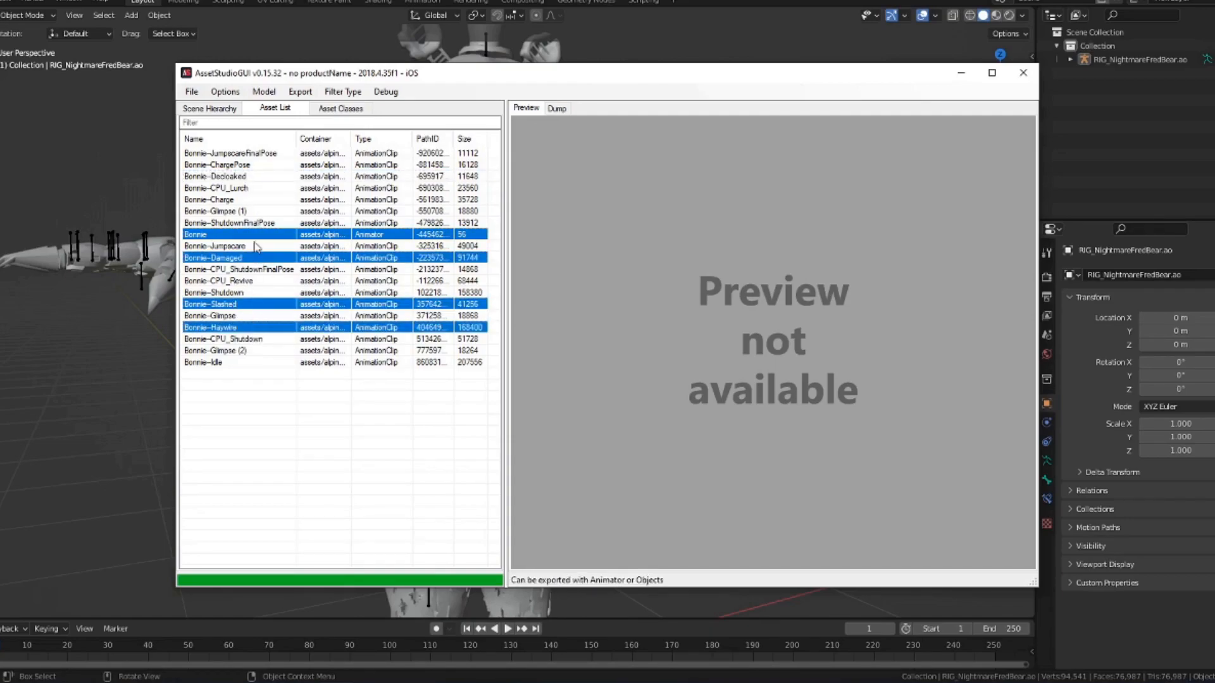
- Select only the Bonnie animator and export it to the Desktop with the Animator + selected AnimationClips option
left_click(277, 236)
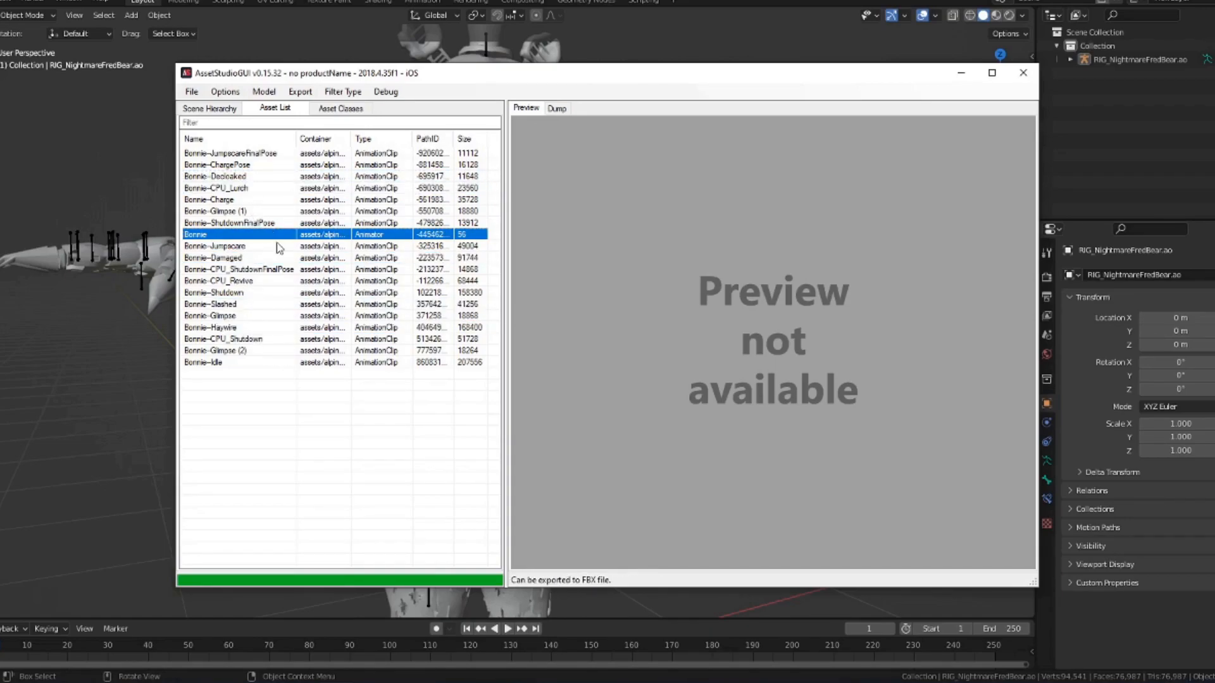
left_click(300, 92)
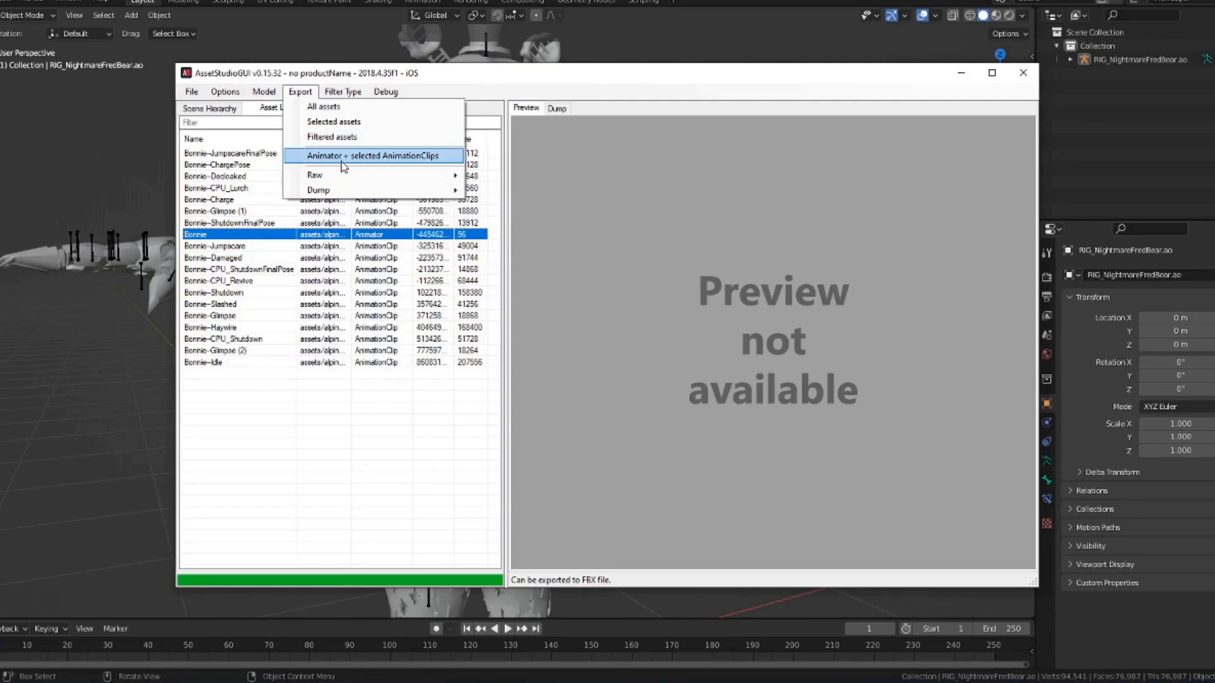
left_click(340, 161)
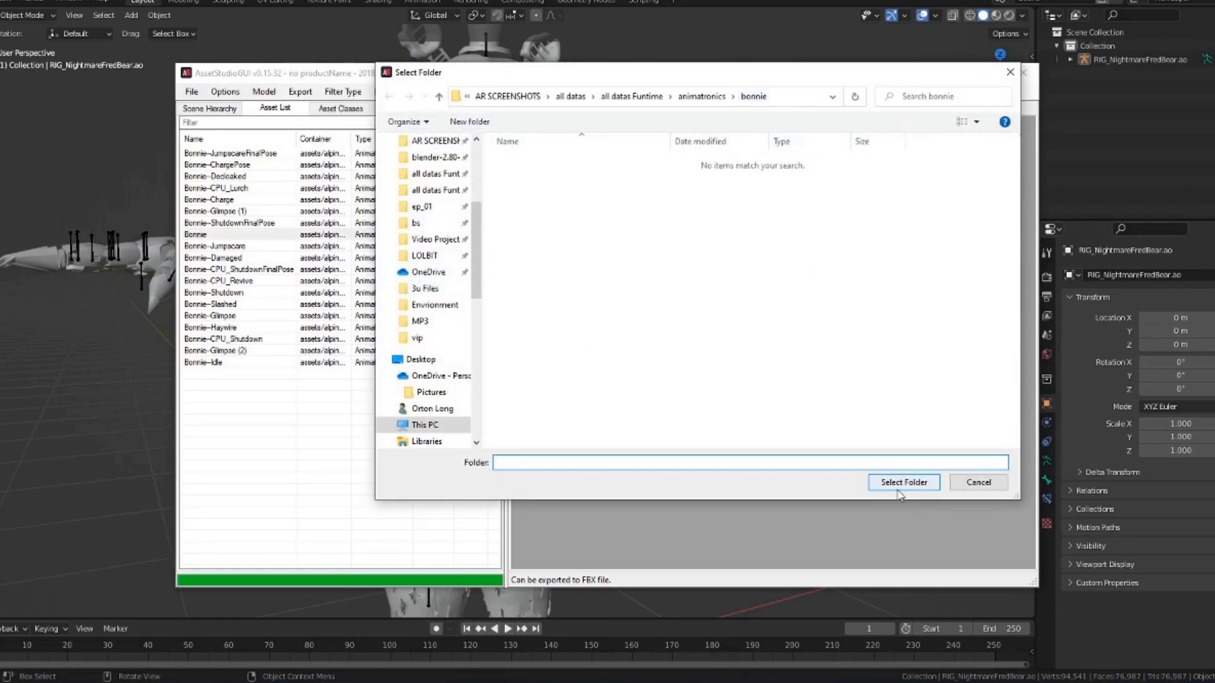
scroll(430, 253, "up", 5)
left_click(426, 162)
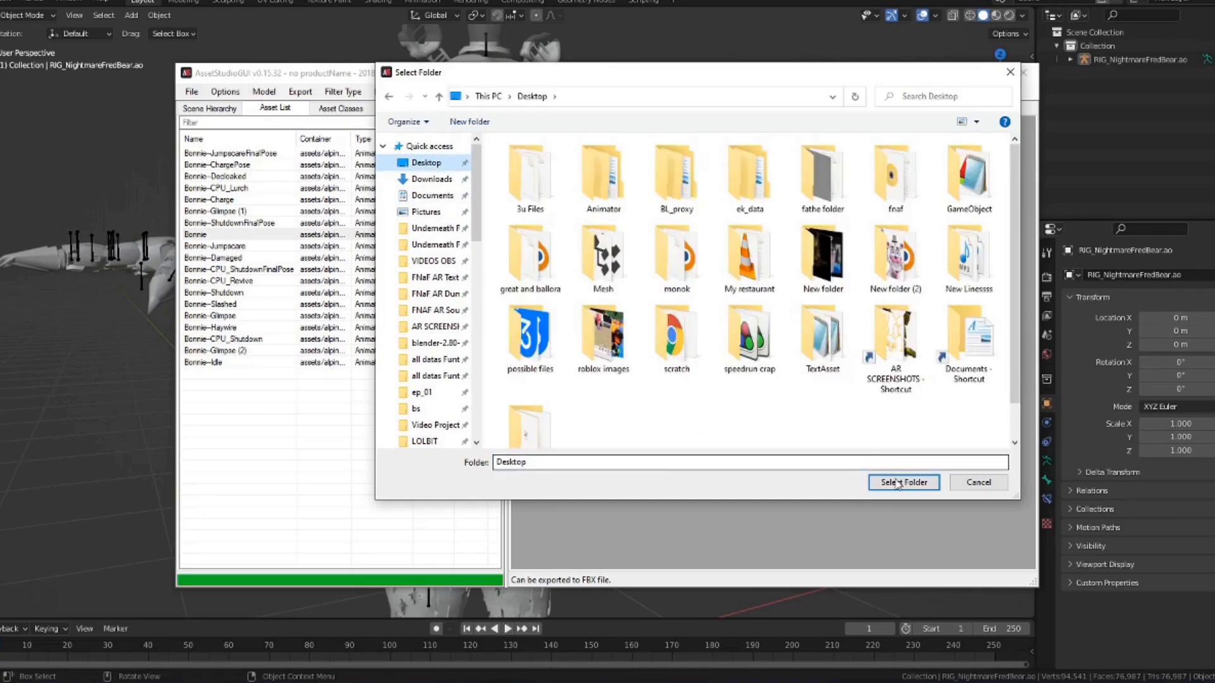
left_click(899, 483)
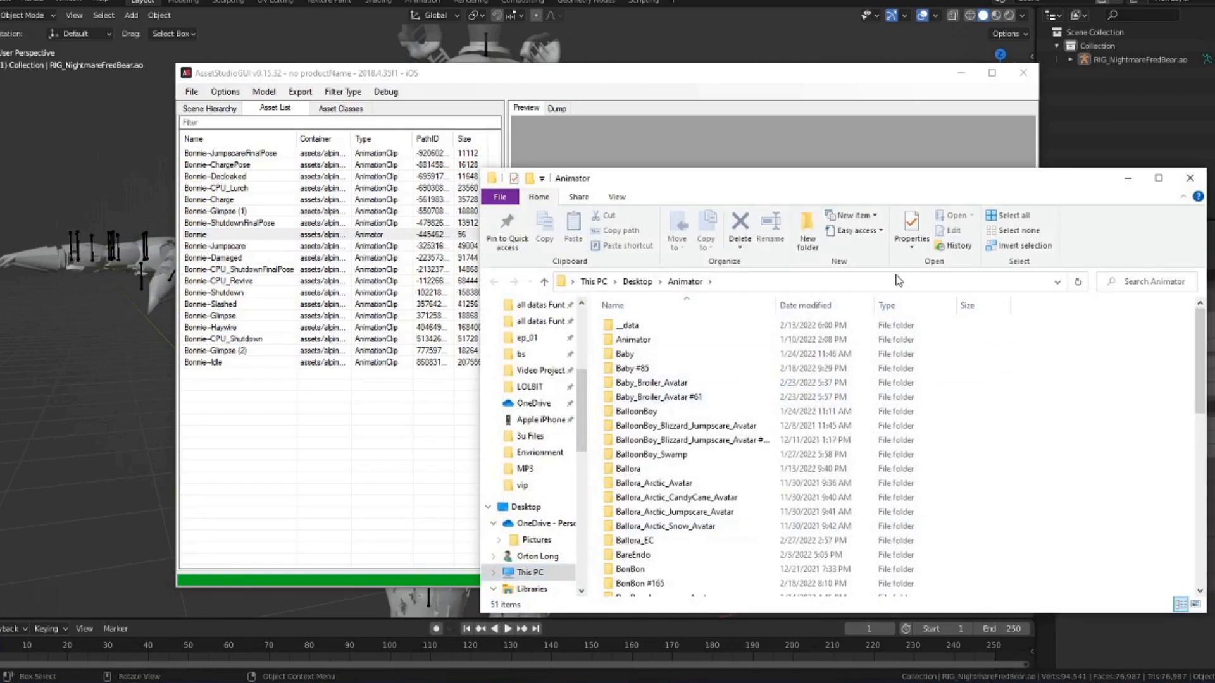
- Reveal the exported Animator folder's path, switch back to Blender and open the FBX import at that Desktop folder
left_click(886, 279)
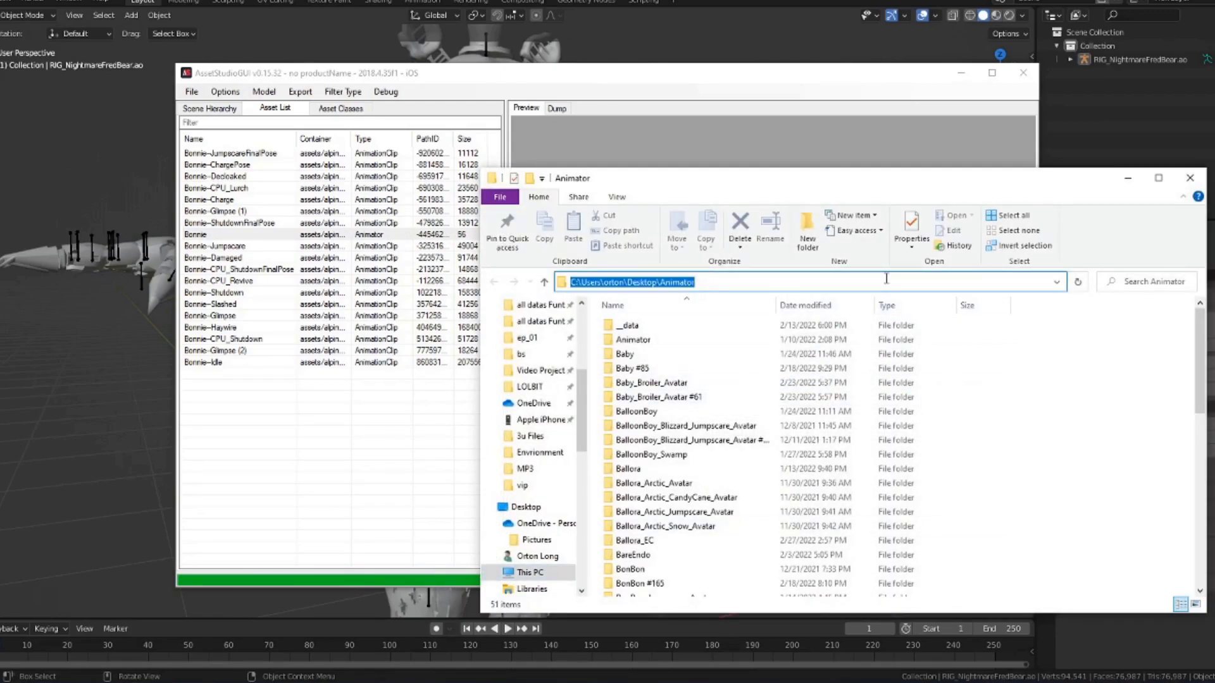
left_click(813, 58)
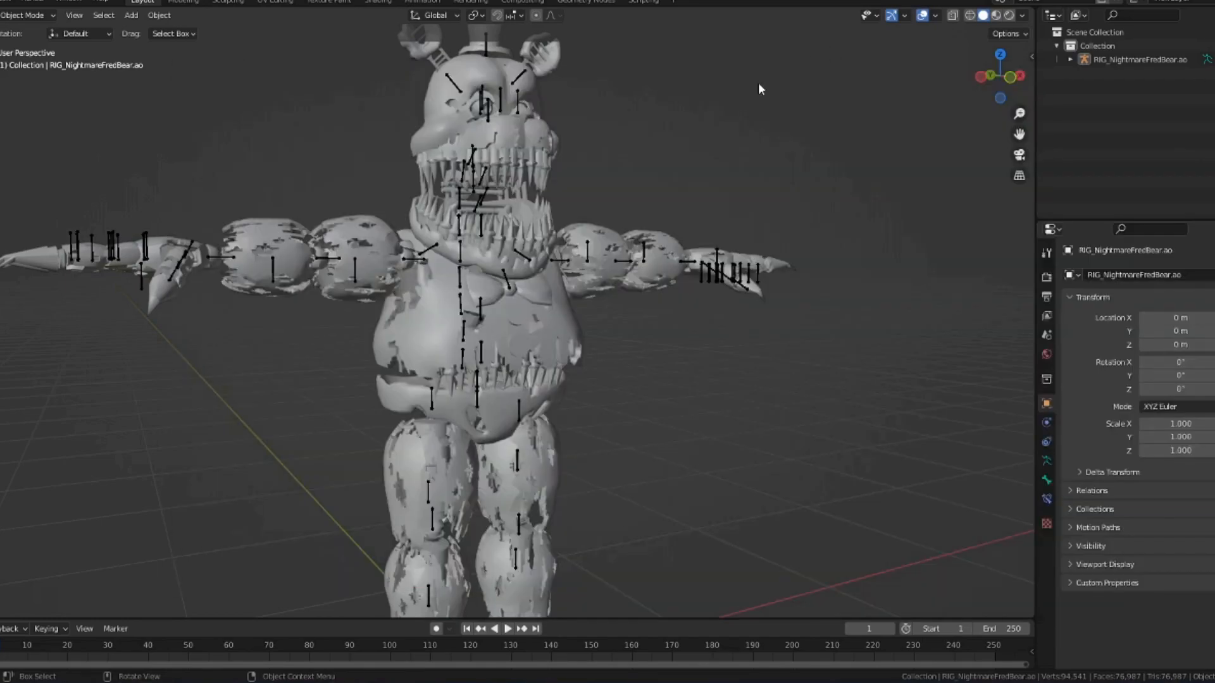
left_click(2, 1)
mouse_move(14, 186)
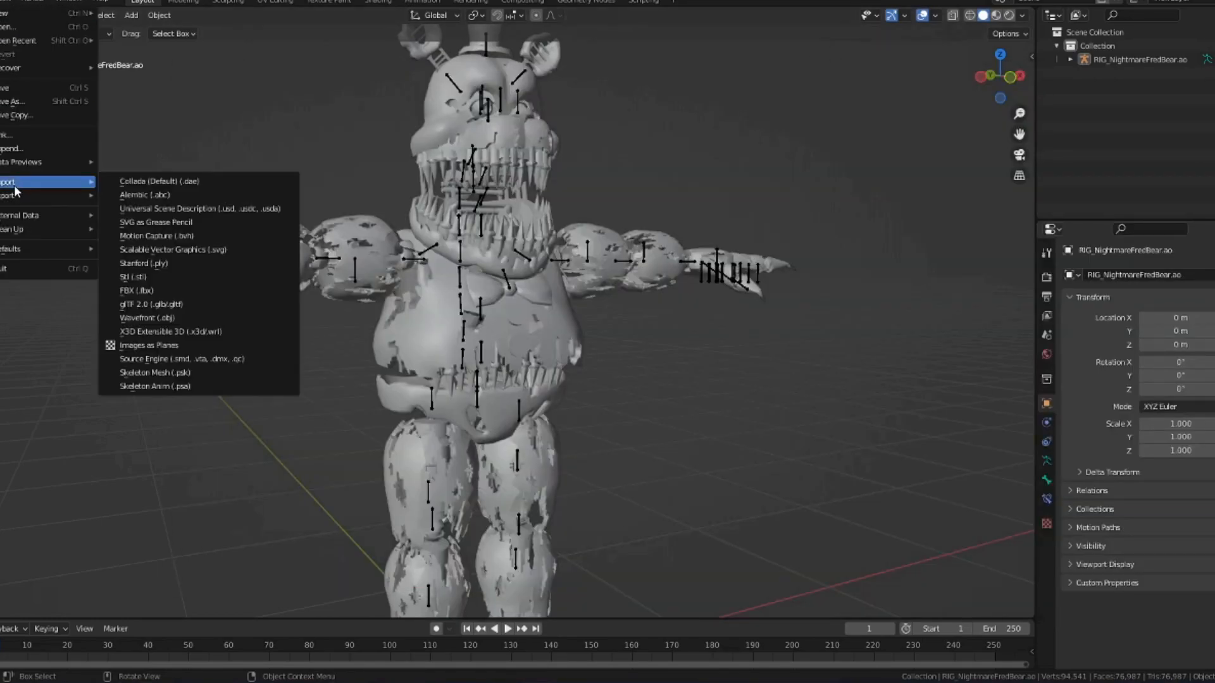
left_click(136, 294)
left_click(459, 151)
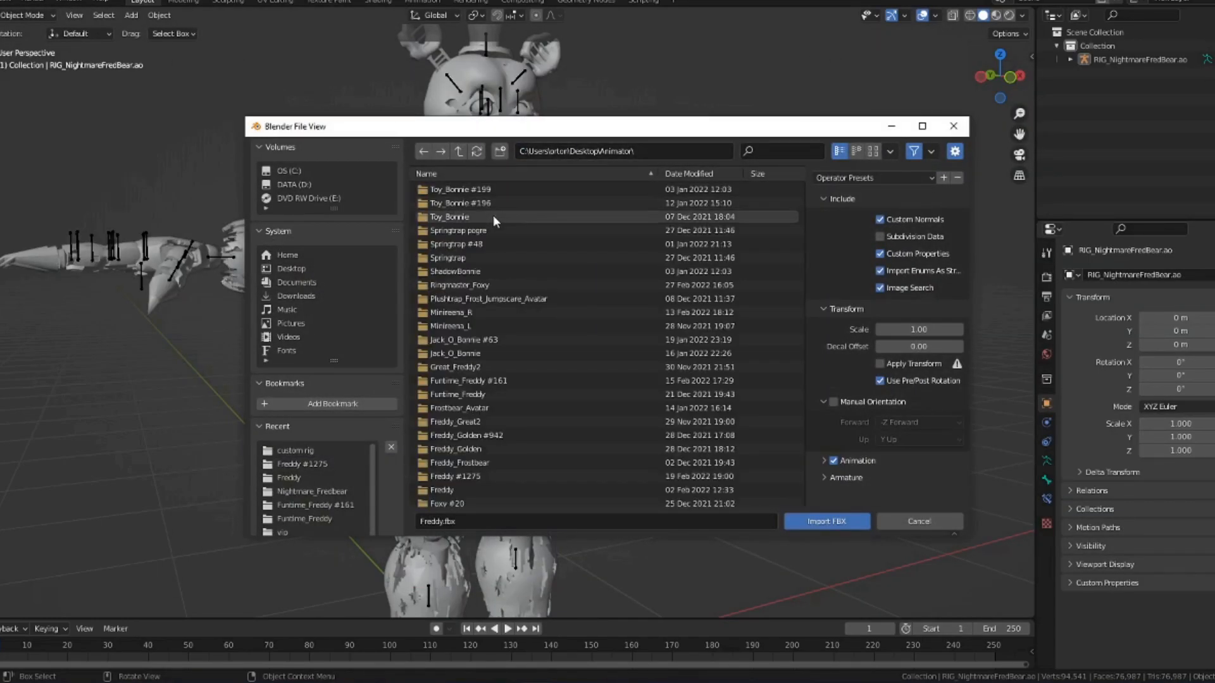
- Import Bonnie.fbx from the Bonnie folder into the scene containing the Nightmare Fredbear rig
scroll(473, 399, "down", 6)
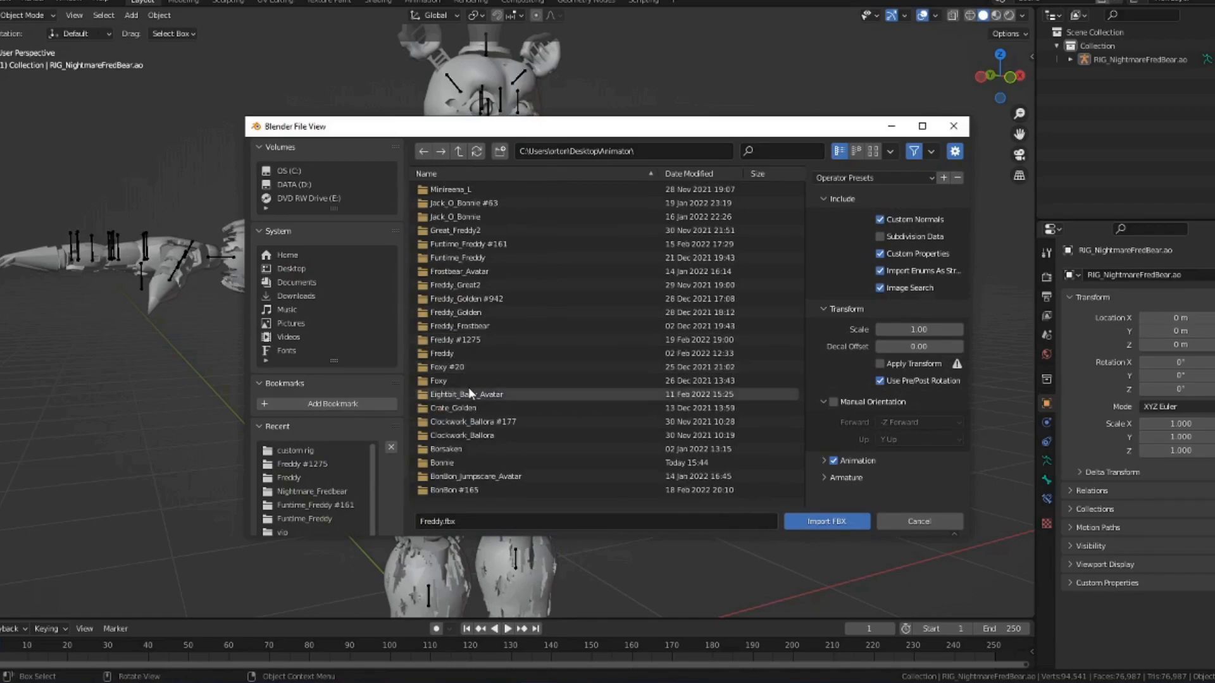
scroll(450, 452, "down", 3)
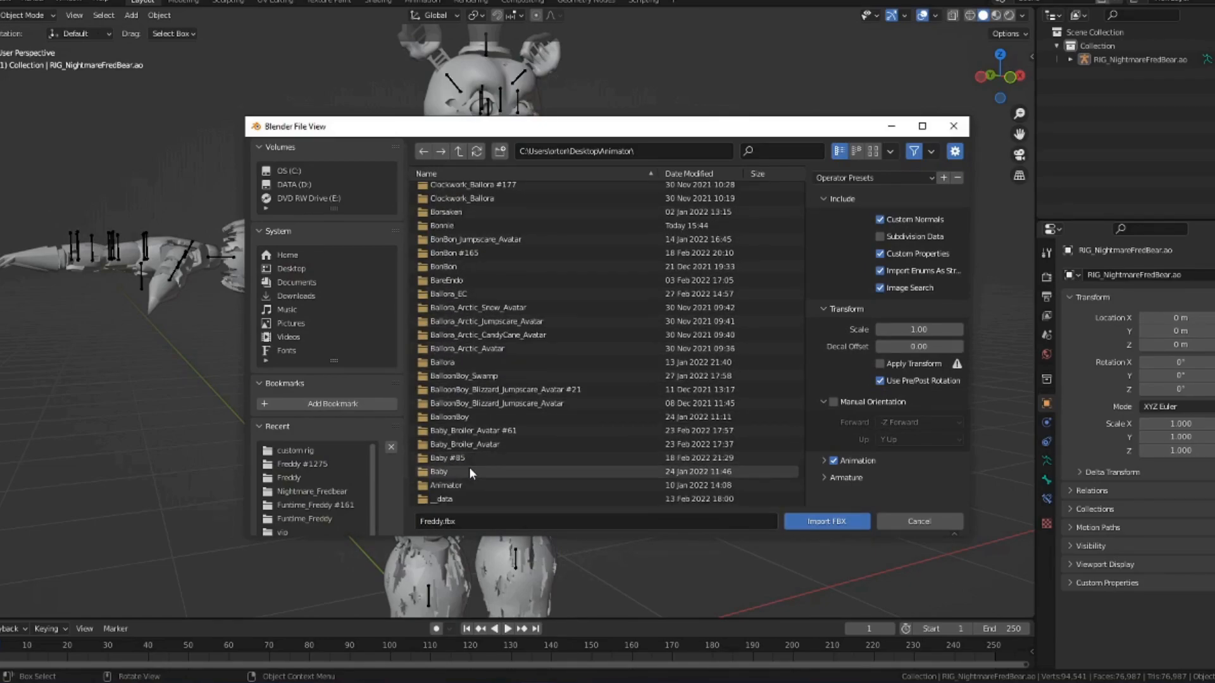
double_click(453, 225)
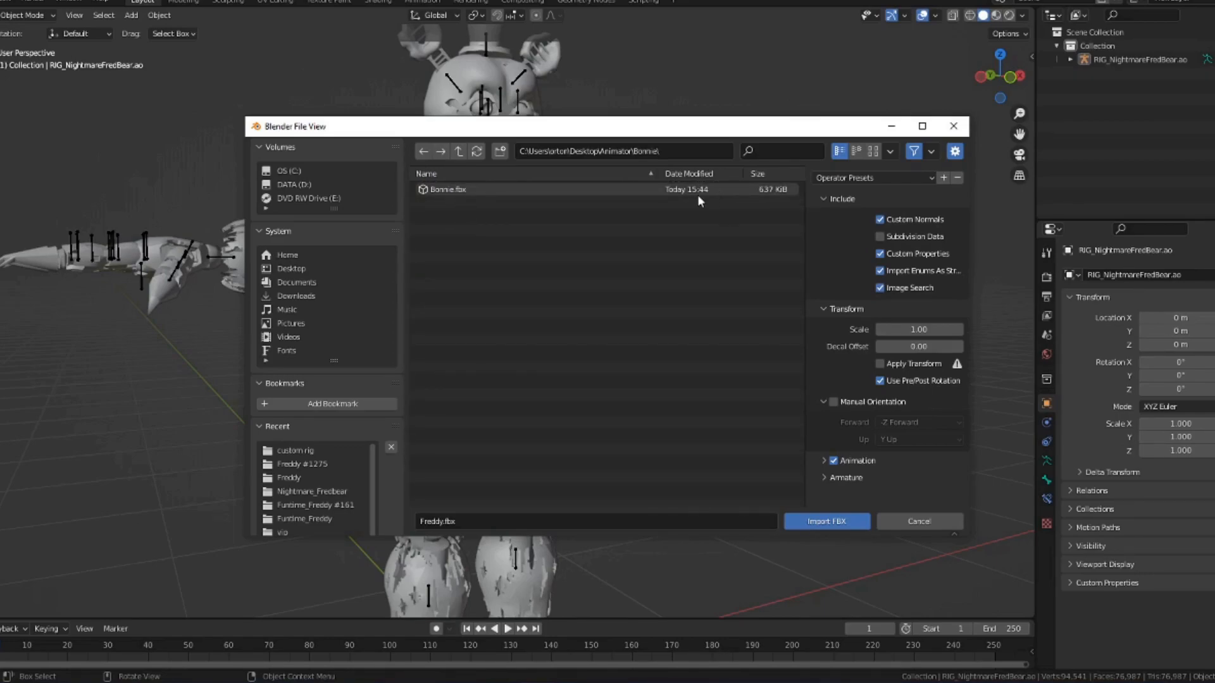
left_click(497, 189)
double_click(481, 188)
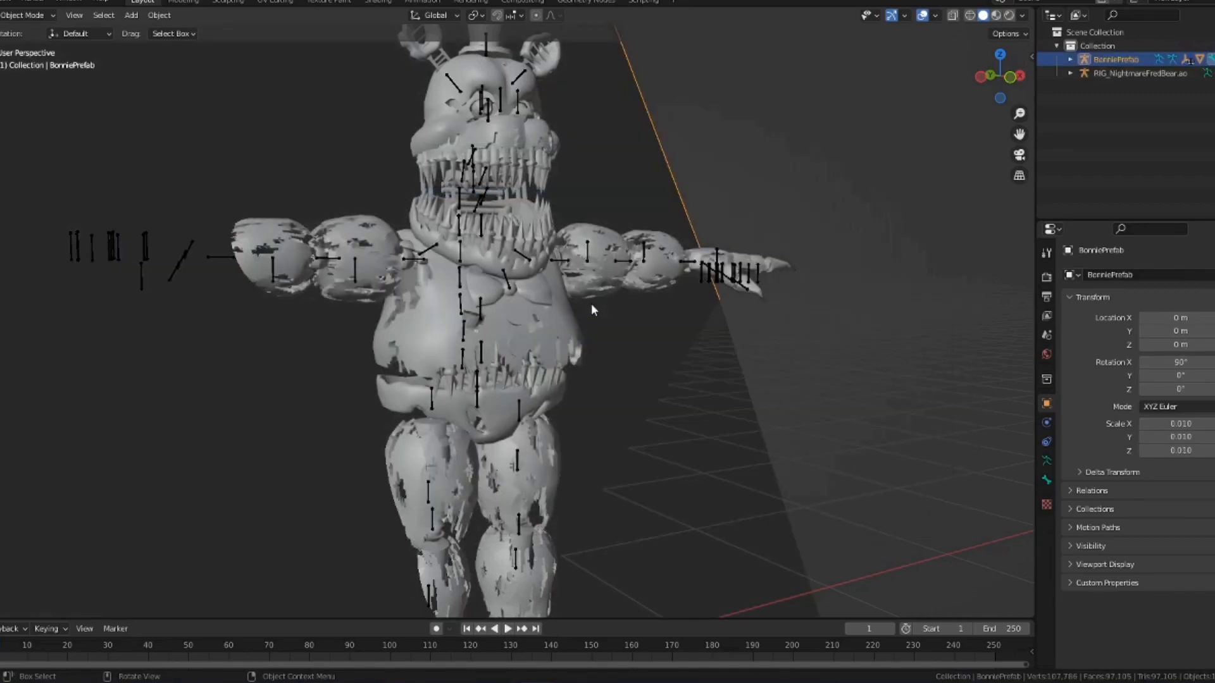
scroll(588, 305, "down", 11)
middle_click_drag(579, 313, 472, 316)
scroll(472, 317, "up", 8)
middle_click_drag(444, 388, 501, 391)
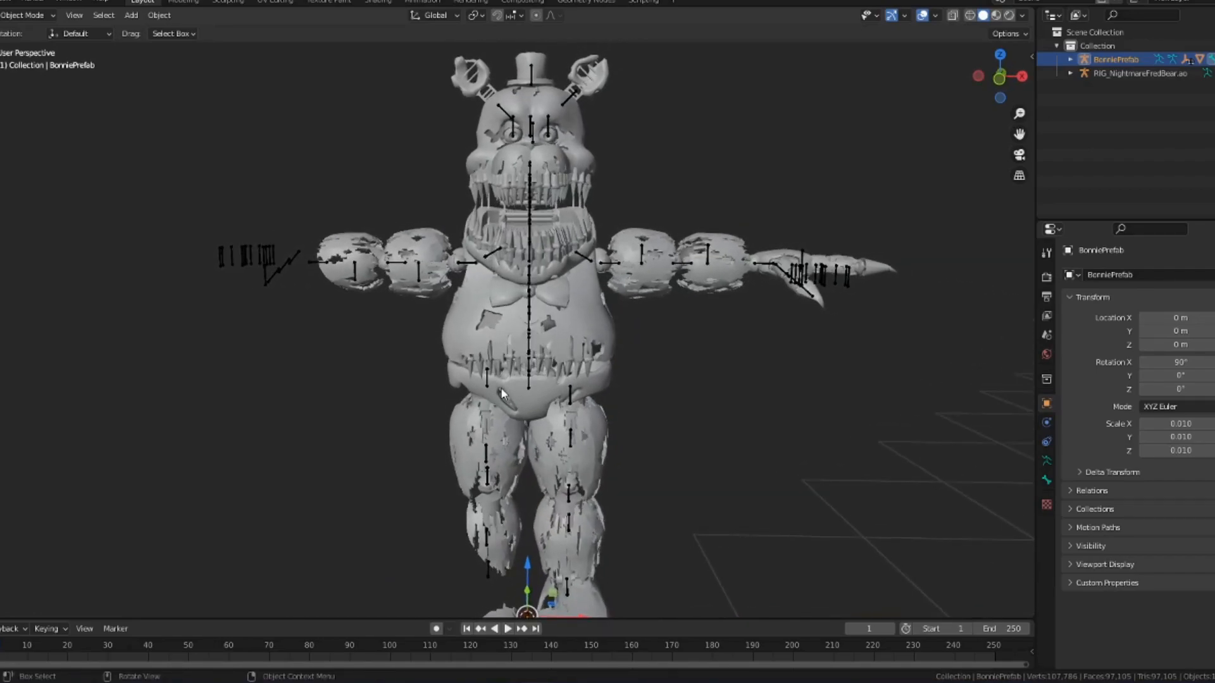
- Put the BonniePrefab armature into Pose Mode
scroll(454, 248, "down", 10)
scroll(451, 254, "down", 3)
scroll(429, 269, "up", 4)
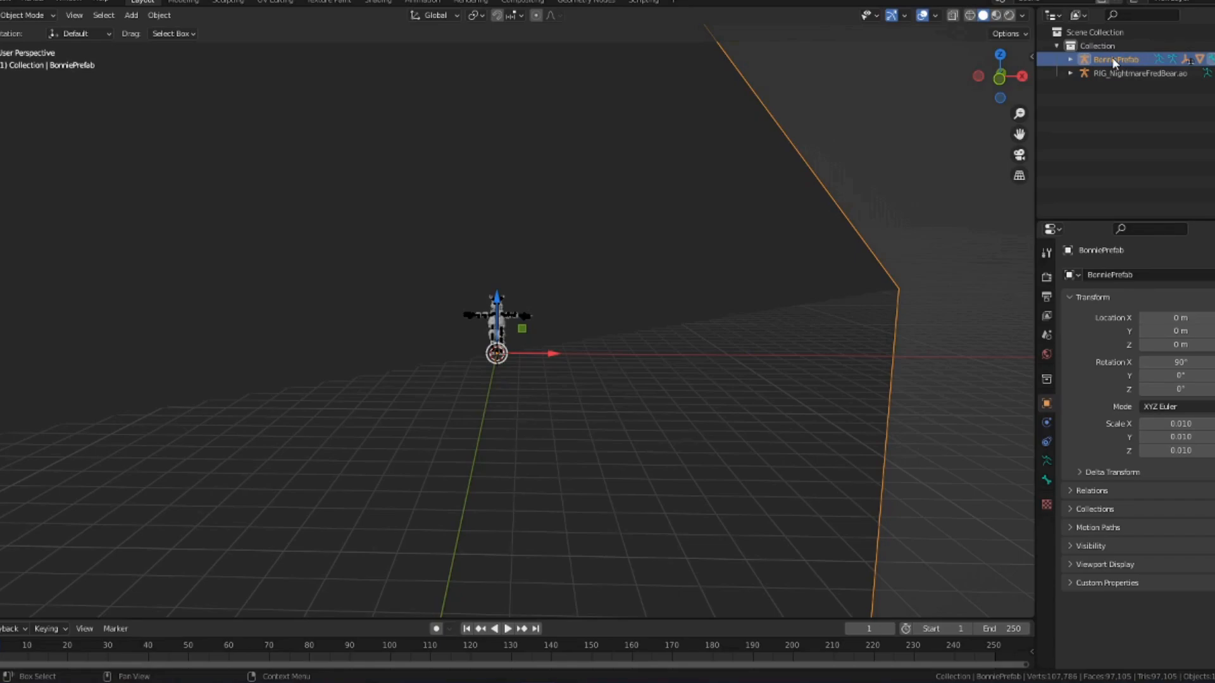
scroll(765, 234, "up", 13)
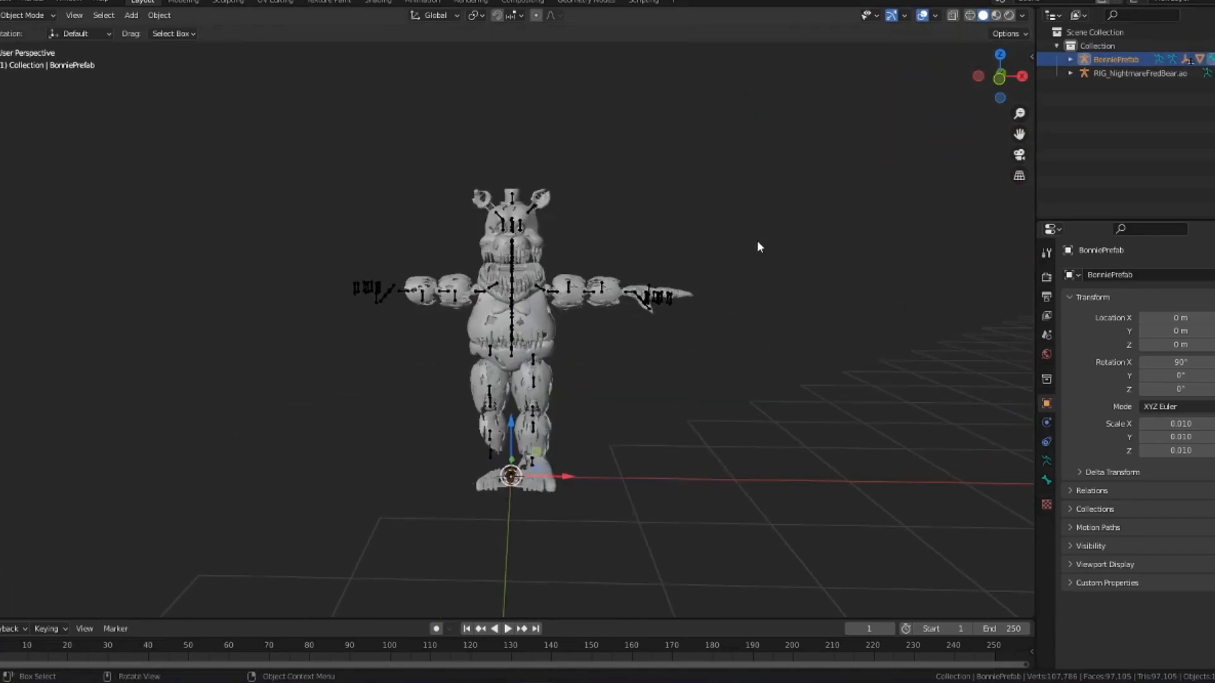
middle_click_drag(734, 217, 639, 180)
scroll(341, 203, "down", 14)
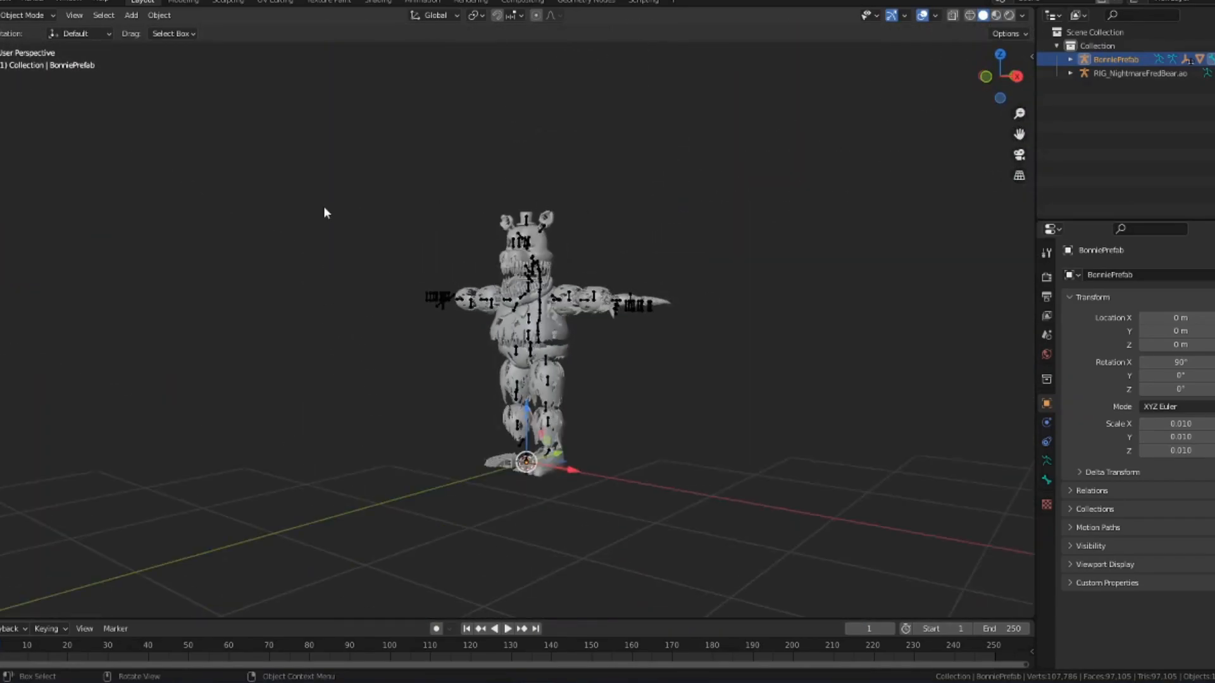
left_click(27, 15)
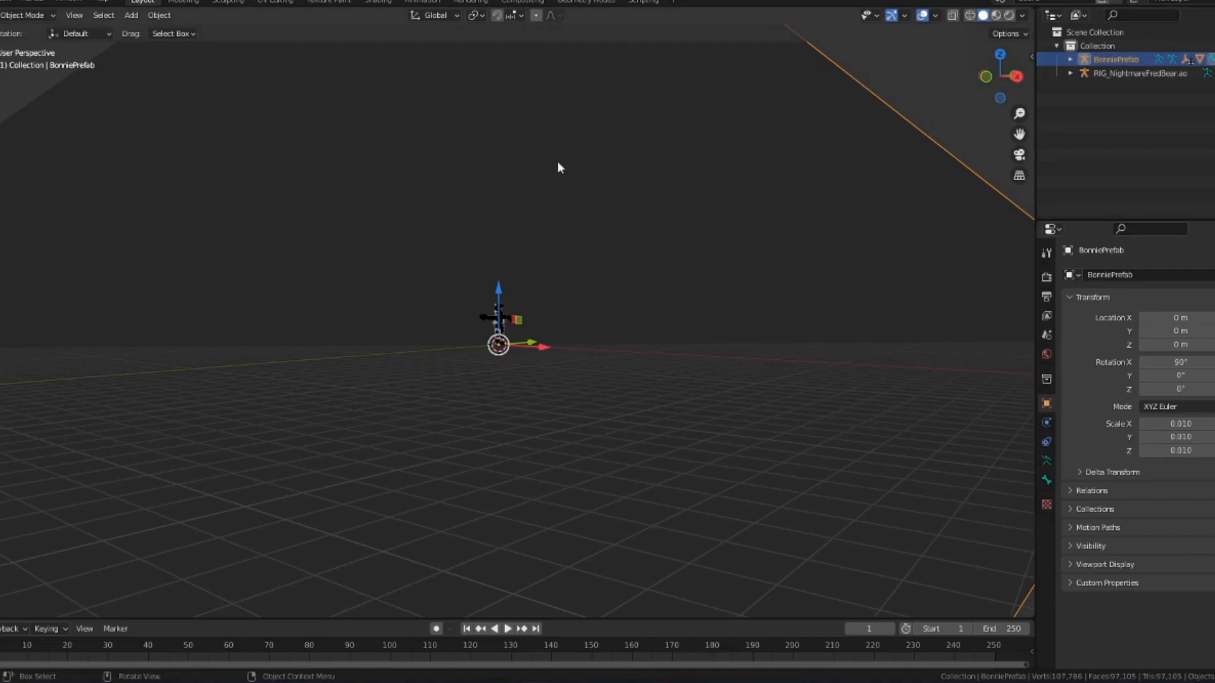
left_click(0, 1)
left_click(13, 17)
left_click(9, 17)
left_click(11, 60)
- Hide Bonnie's oversized Plane_Bn bone and return to Object Mode
left_click(323, 192)
middle_click_drag(323, 192, 347, 203)
scroll(346, 200, "up", 2)
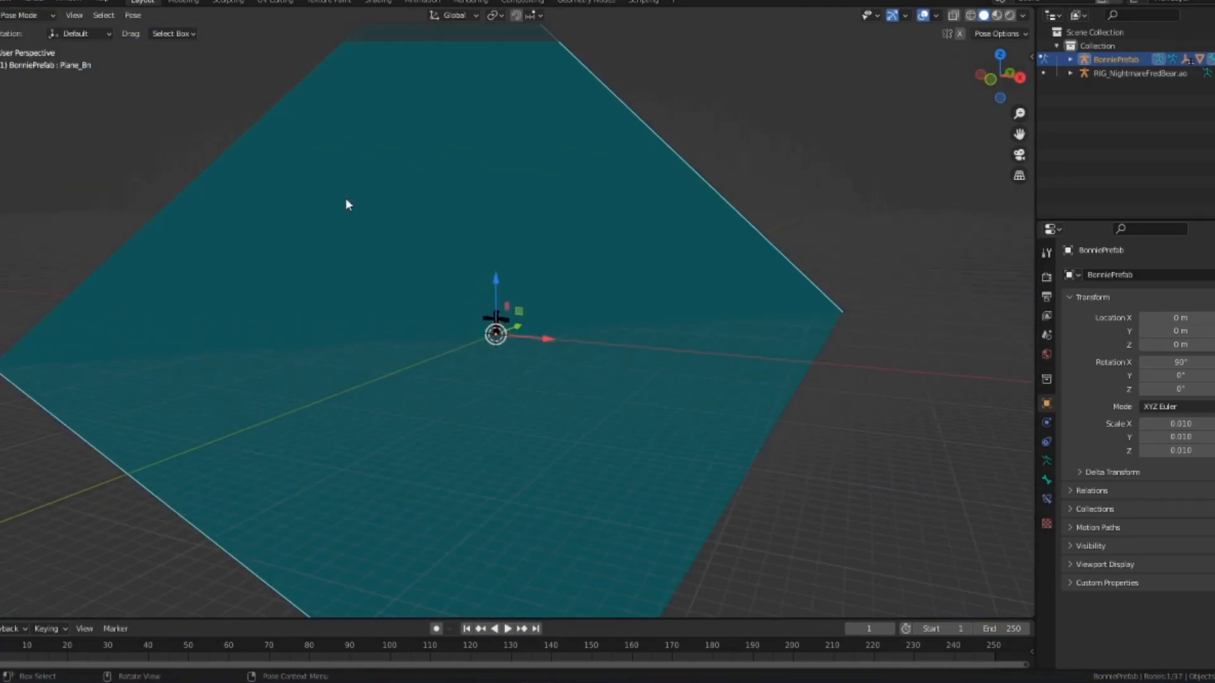
key("h")
scroll(394, 219, "up", 14)
scroll(393, 219, "down", 10)
middle_click_drag(427, 238, 283, 239)
left_click(9, 17)
left_click(42, 36)
left_click(1129, 97)
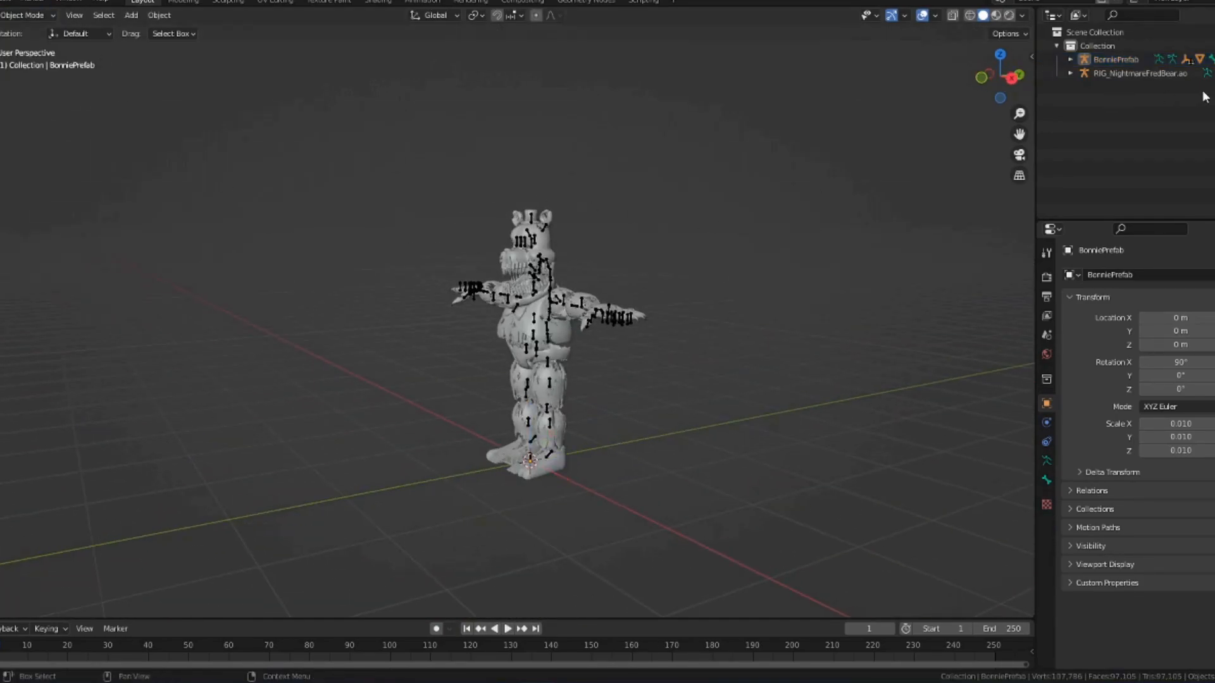
- Set the BonniePrefab armature's scale to 1 on the X, Y and Z axes
left_click(1113, 64)
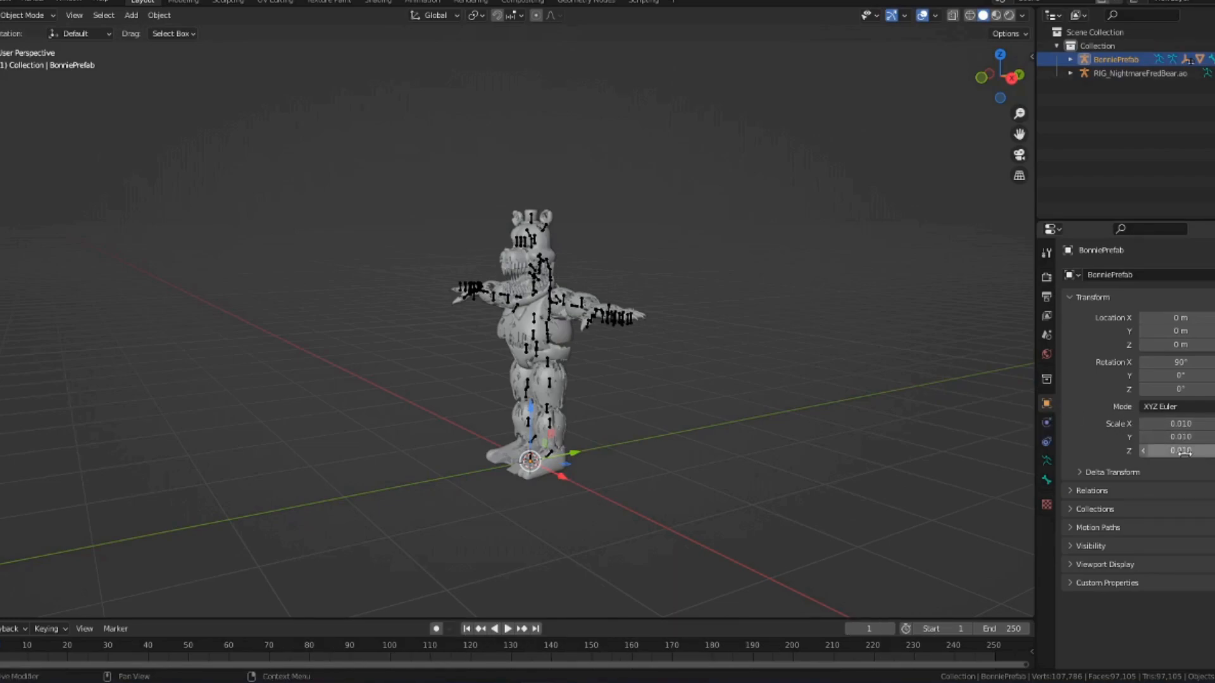
left_click(1180, 424)
type("1")
key("Tab")
type("1")
key("Tab")
type("1")
key("Return")
- Compare the size of Bonnie's body with the overlapping Nightmare Fredbear rig from the front
scroll(778, 351, "up", 5)
middle_click_drag(637, 343, 753, 328)
left_click(547, 308)
scroll(699, 325, "down", 2)
scroll(658, 359, "up", 3)
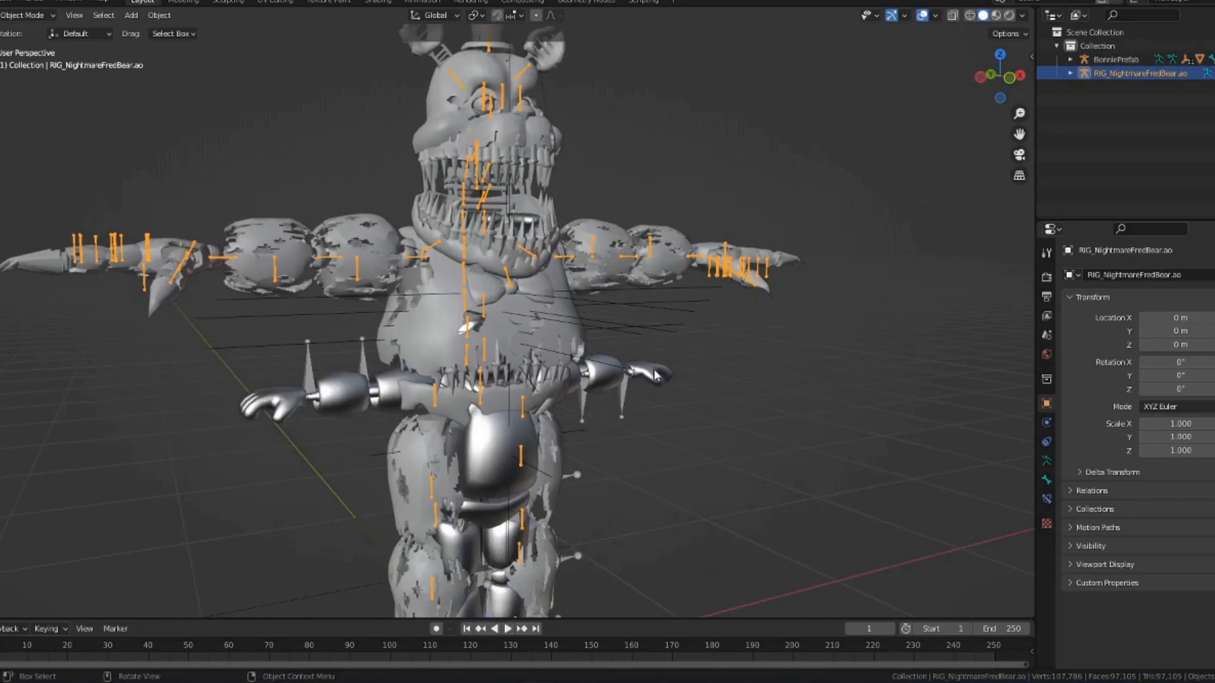
left_click(623, 363)
mouse_move(671, 345)
middle_mouse_down()
mouse_move(557, 339)
mouse_move(731, 325)
mouse_move(549, 339)
mouse_move(659, 341)
middle_mouse_up()
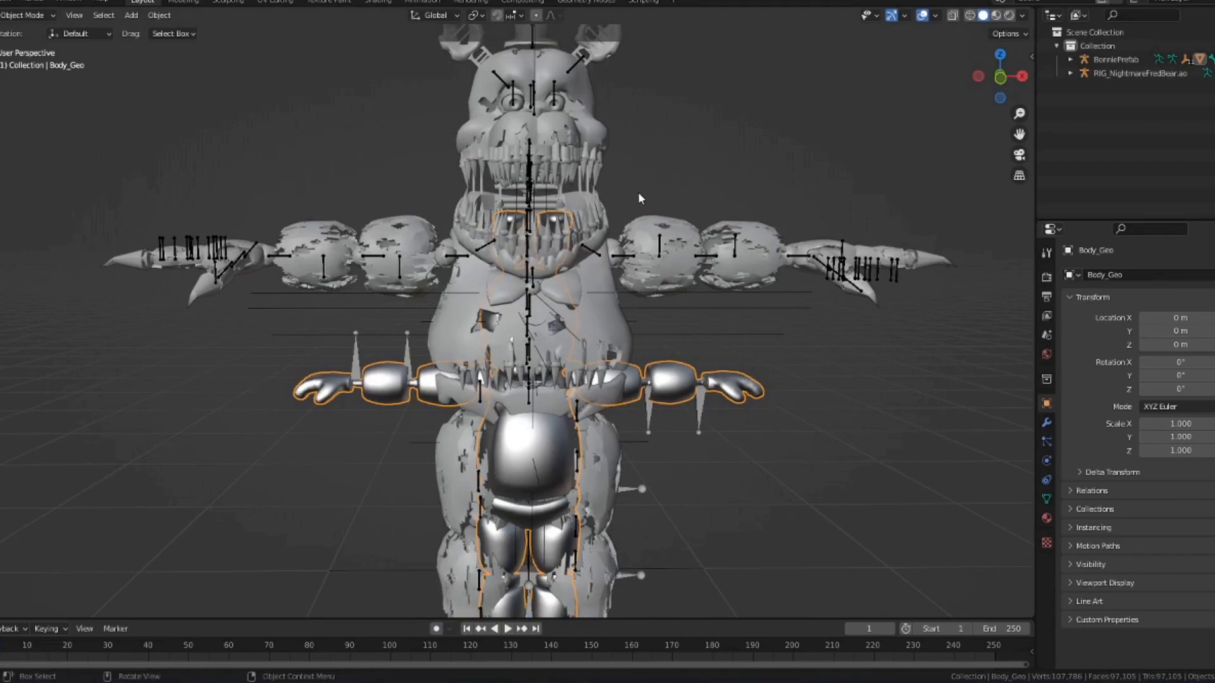
scroll(639, 198, "down", 2)
left_click(1133, 74)
middle_click_drag(607, 183, 557, 172)
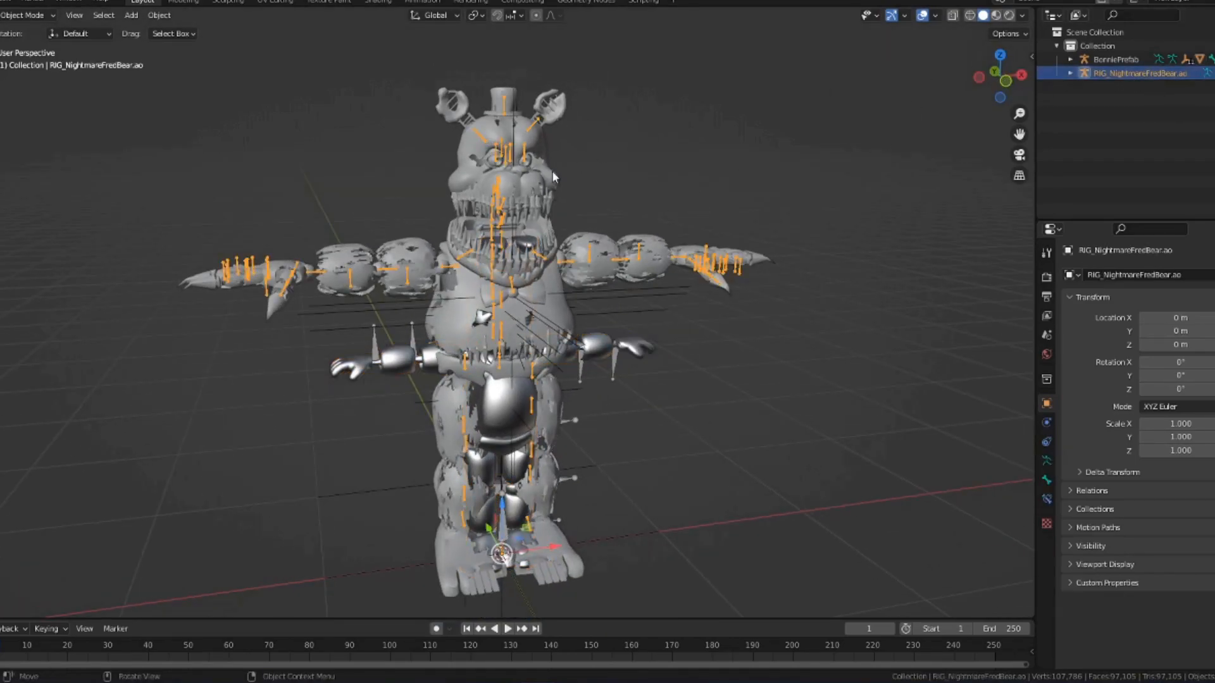
- Delete the Unused bones and No children bone groups from the Nightmare Fredbear armature
left_click(537, 177)
left_click(1138, 68)
left_click(1069, 74)
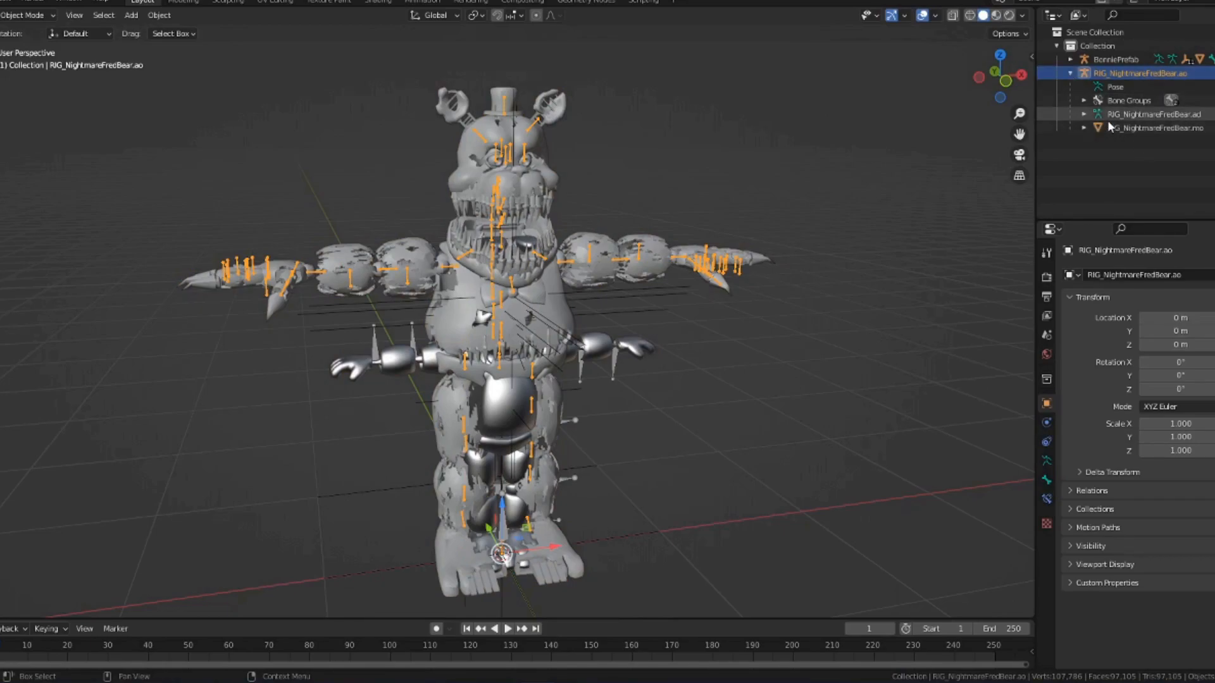
left_click_drag(1119, 128, 1102, 76)
left_click(1104, 99)
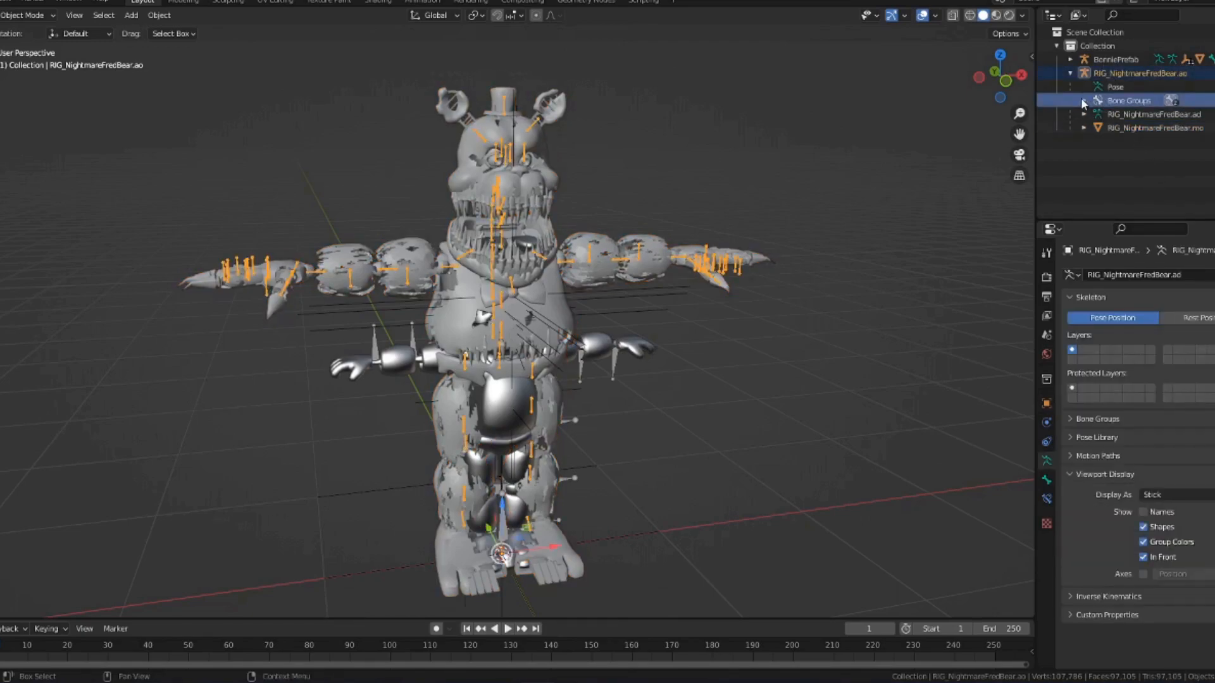
left_click(1083, 100)
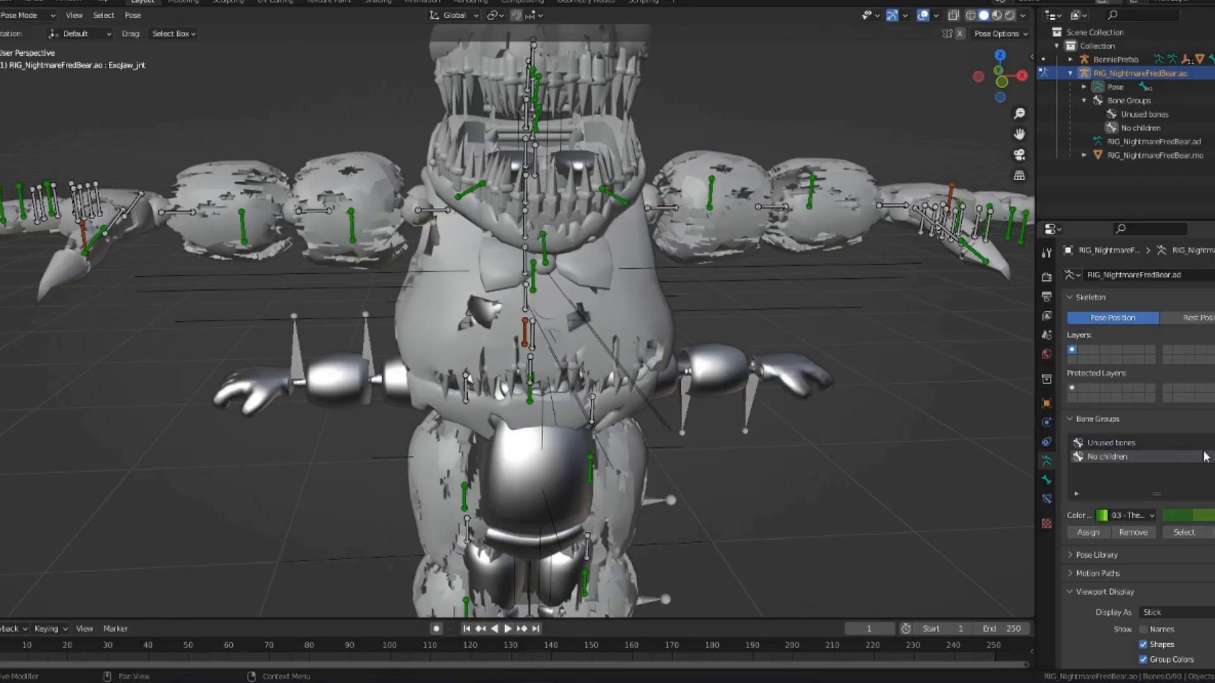
left_click(1214, 456)
left_click(1214, 457)
- Return to Object Mode and reselect the RIG_NightmareFredBear.ao armature
scroll(851, 386, "down", 4)
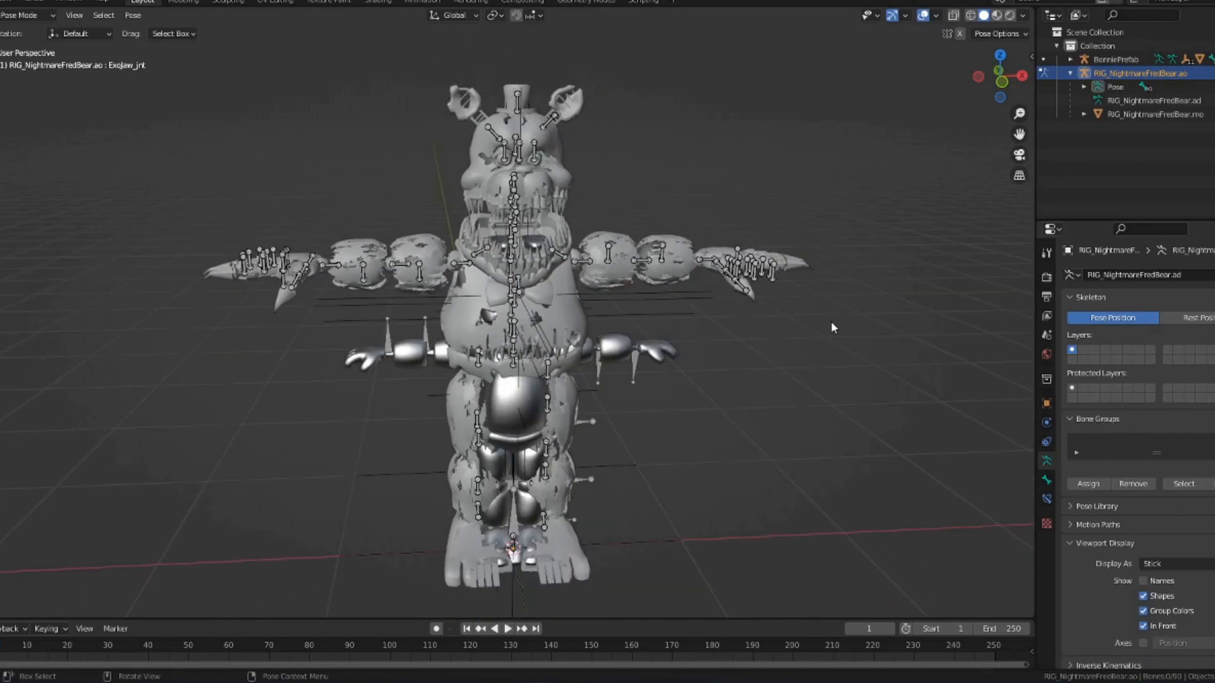
middle_click_drag(830, 320, 809, 320)
left_click(25, 15)
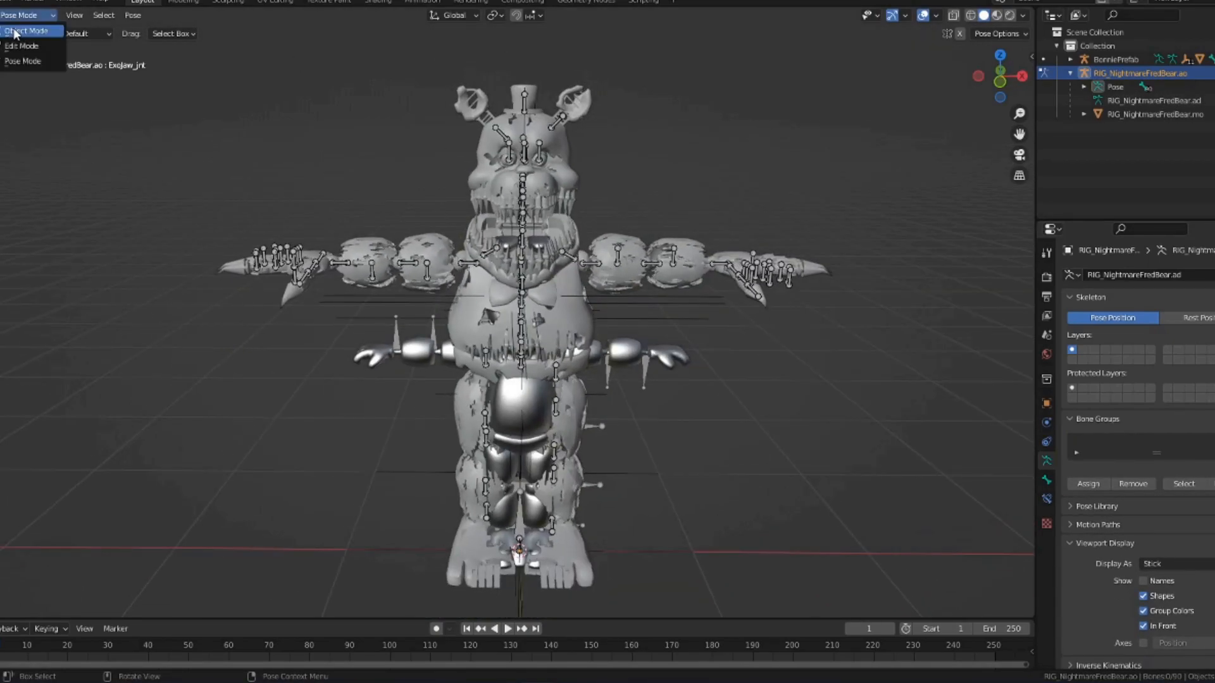
left_click(22, 25)
left_click(714, 174)
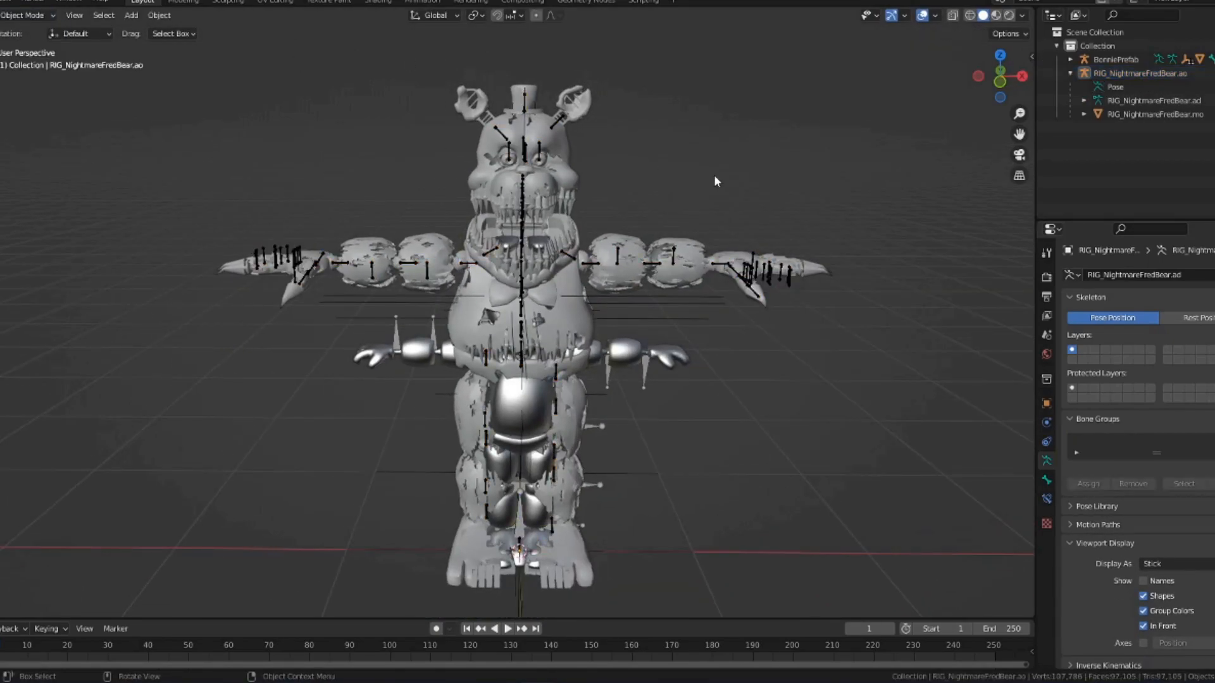
left_click(1119, 74)
scroll(830, 152, "up", 1)
scroll(835, 179, "down", 5)
scroll(623, 453, "up", 2)
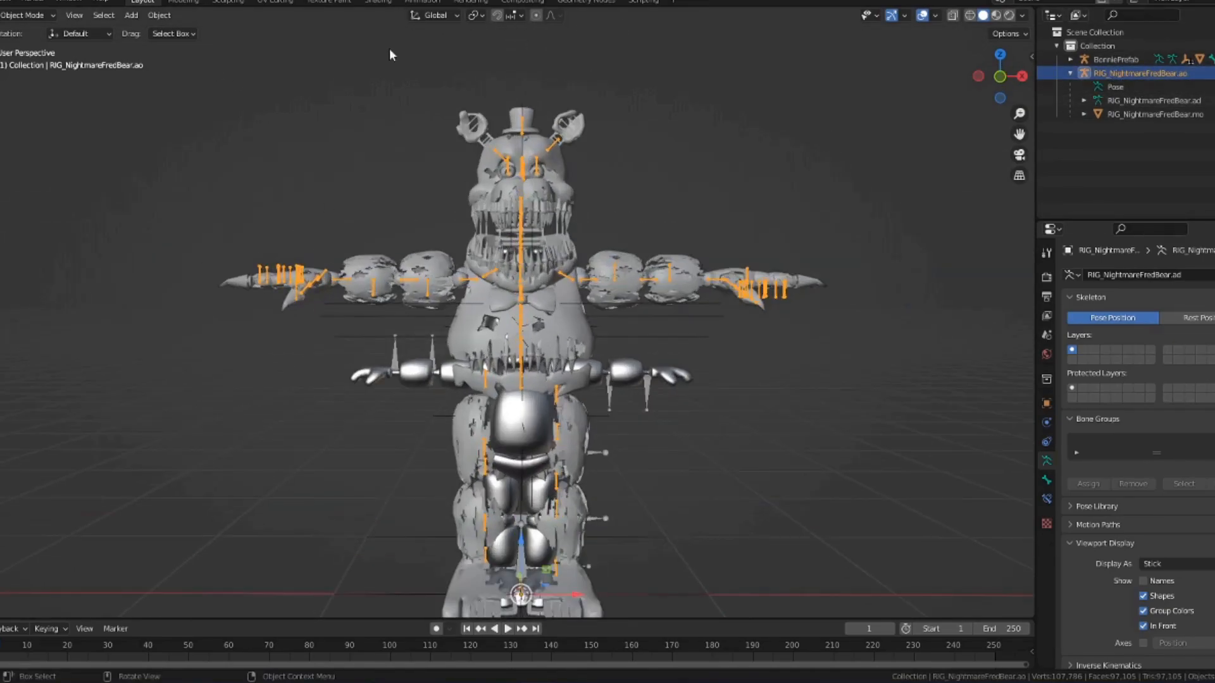
- Try to scale the Fredbear rig down towards Bonnie's size with the current pivot point
left_click(474, 15)
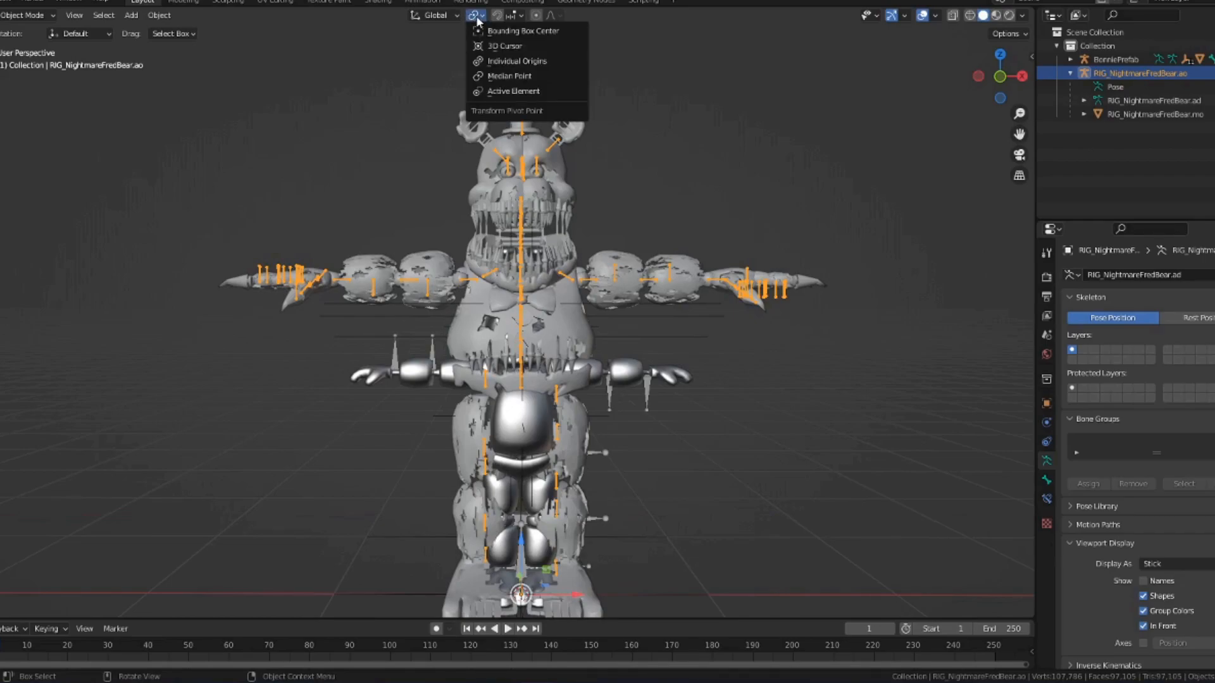
scroll(528, 427, "down", 3)
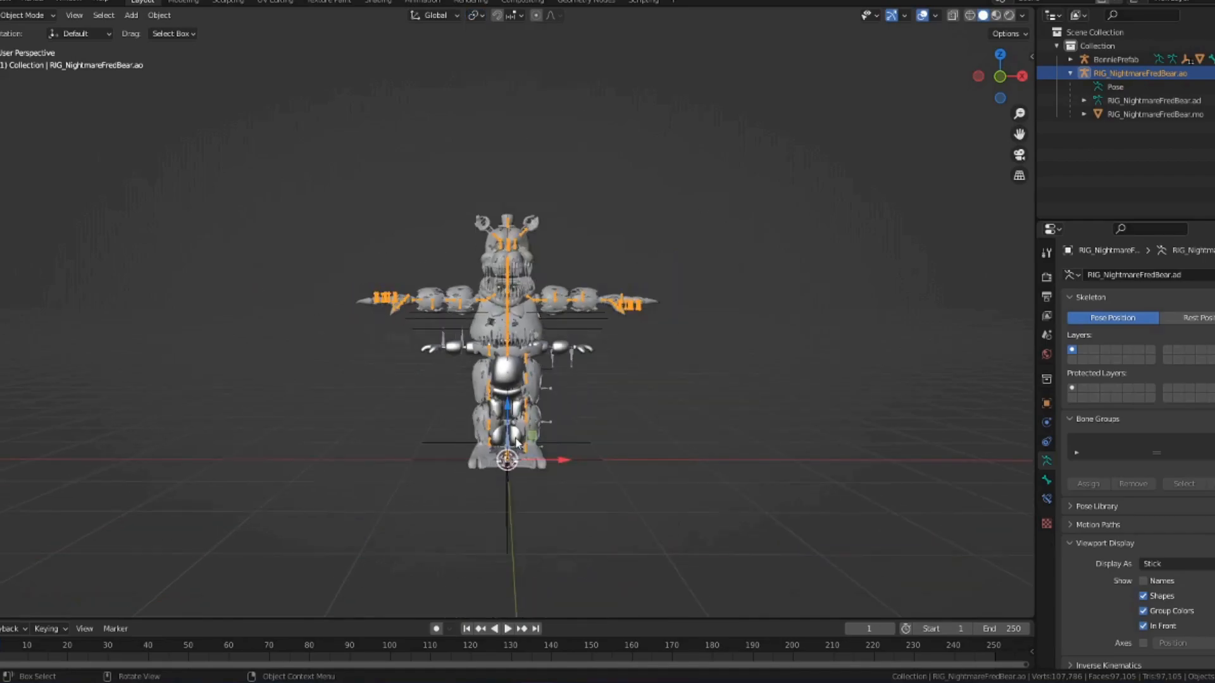
key("s")
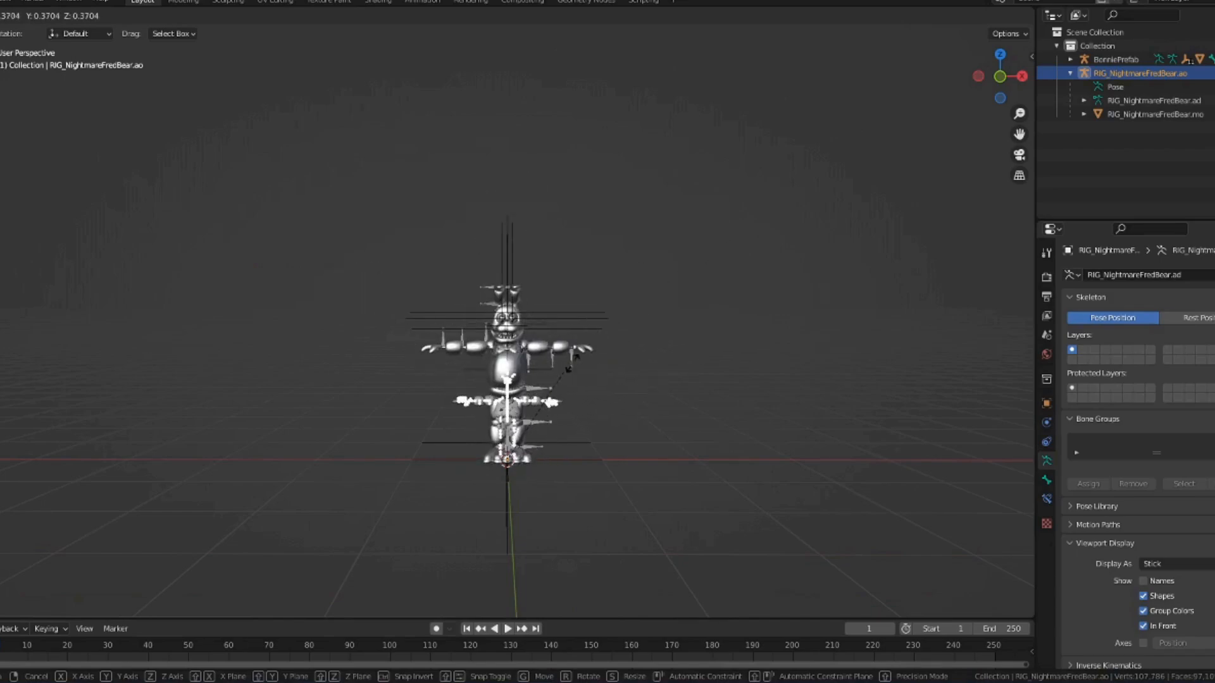
left_click(675, 228)
key("ctrl+z")
- Change the transform pivot point and scale the Fredbear rig by about 0.69 to match Bonnie's size
left_click(476, 15)
left_click(498, 58)
scroll(578, 513, "up", 2)
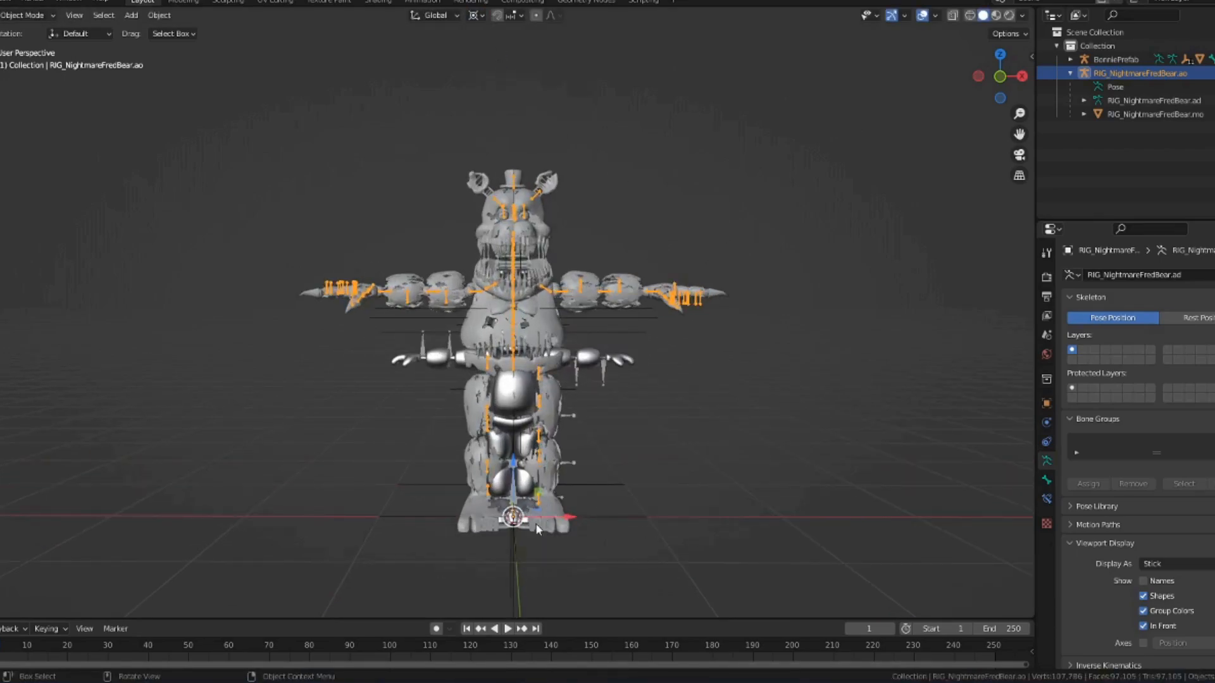
key("s")
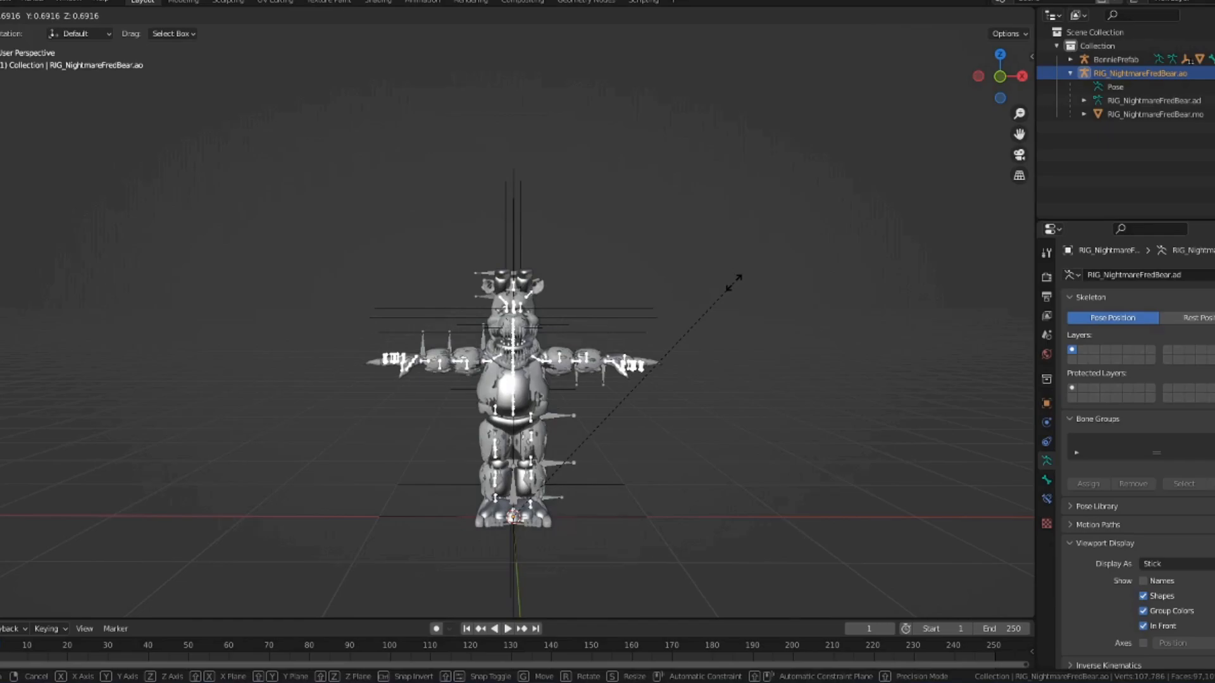
left_click(686, 337)
scroll(687, 337, "up", 2)
scroll(685, 333, "up", 4)
middle_click_drag(614, 237, 784, 192)
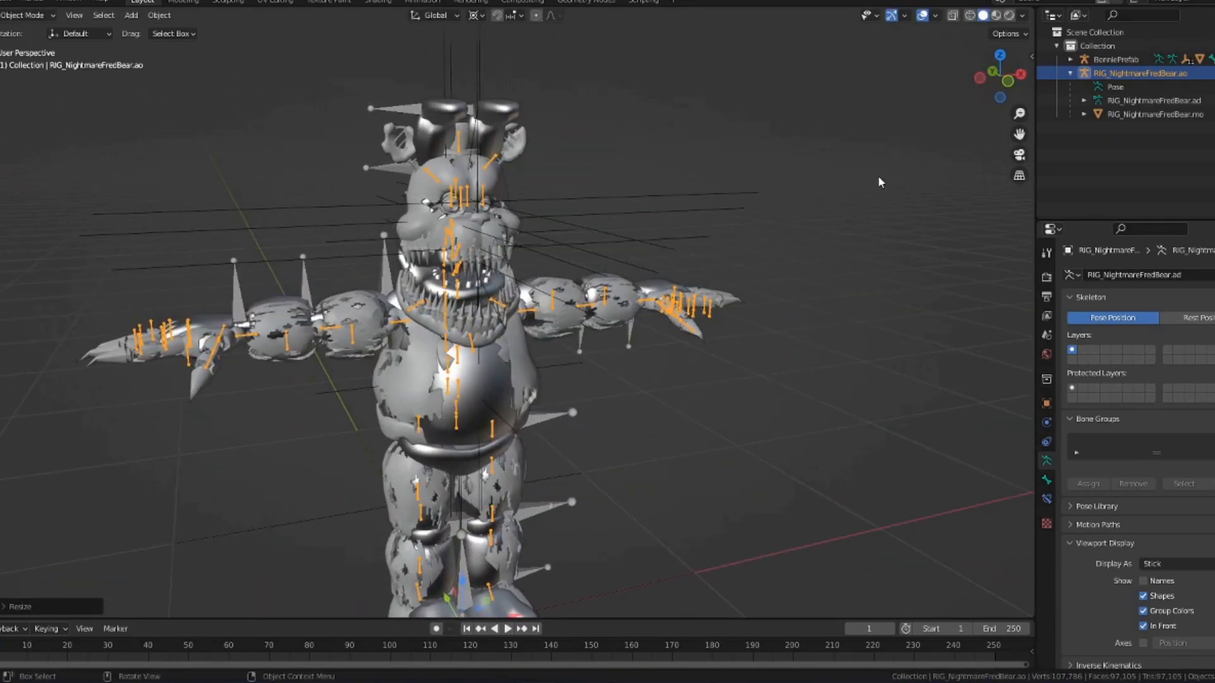
- Move the BonniePrefab armature along the X axis so Bonnie stands clear beside Fredbear
left_click(1115, 62)
scroll(615, 329, "down", 4)
middle_click_drag(614, 329, 589, 331)
left_click_drag(549, 474, 633, 461)
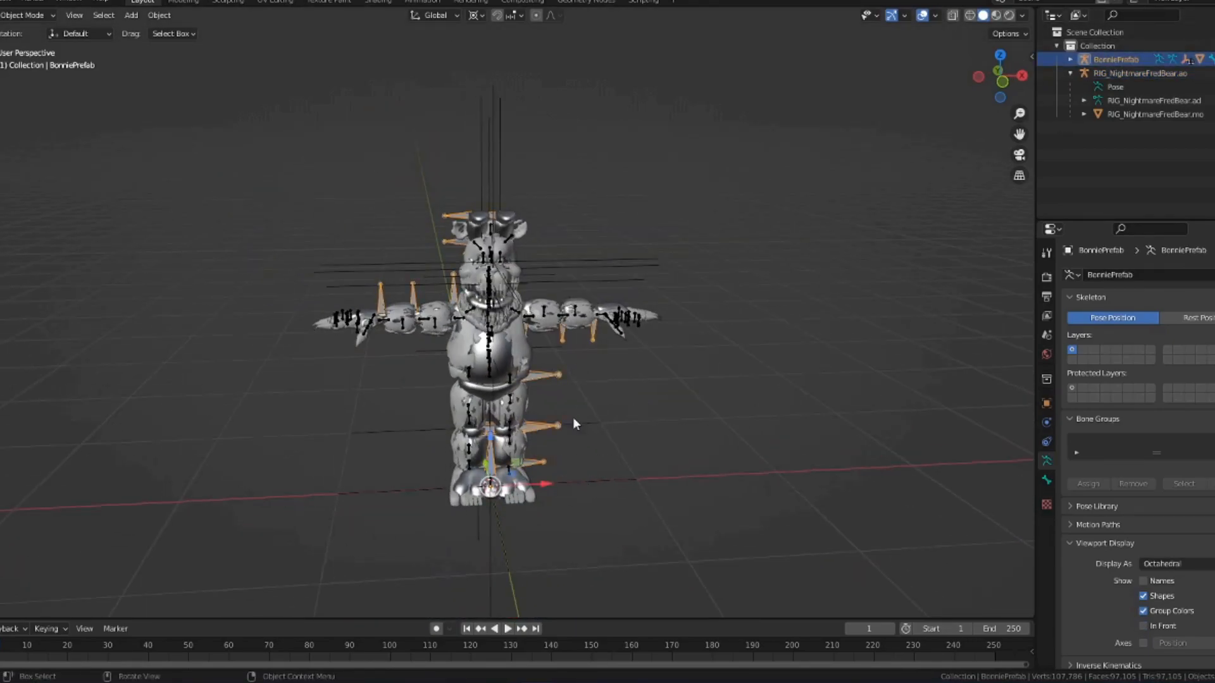
left_click_drag(544, 483, 870, 471)
scroll(761, 425, "up", 3)
middle_click_drag(759, 418, 586, 295)
left_click(721, 439)
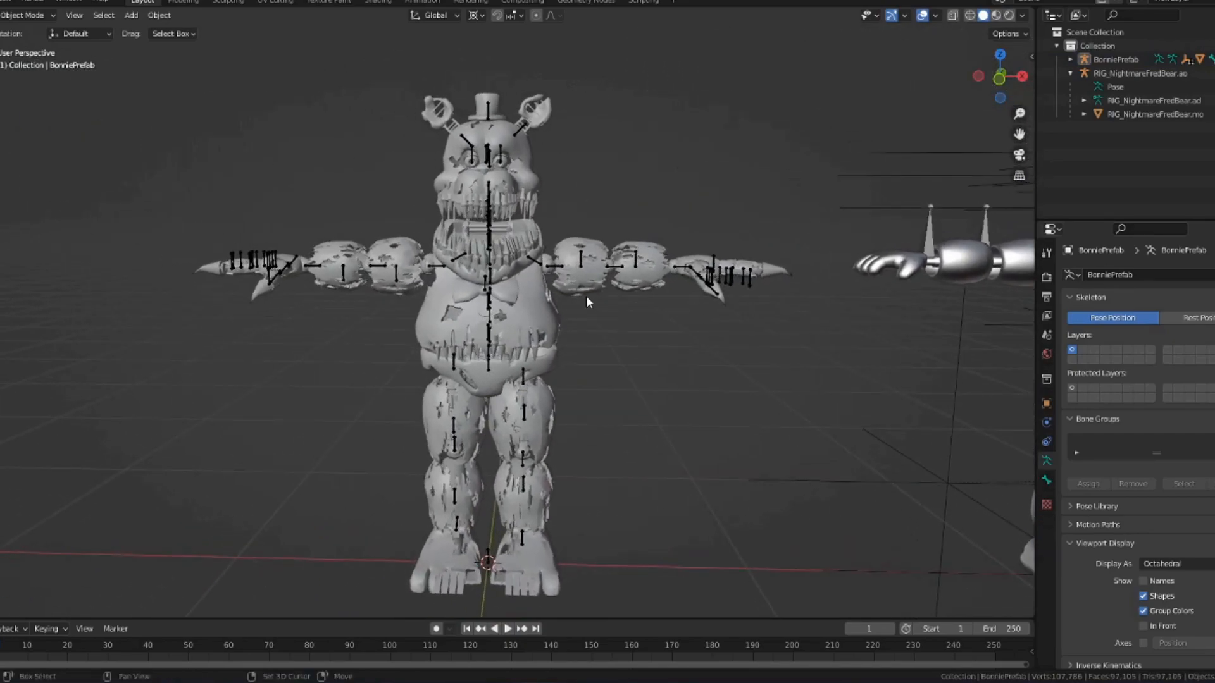
- Rename the Nightmare Fredbear rig's armature data to Transform_Bn
left_click(489, 198)
left_click(489, 197)
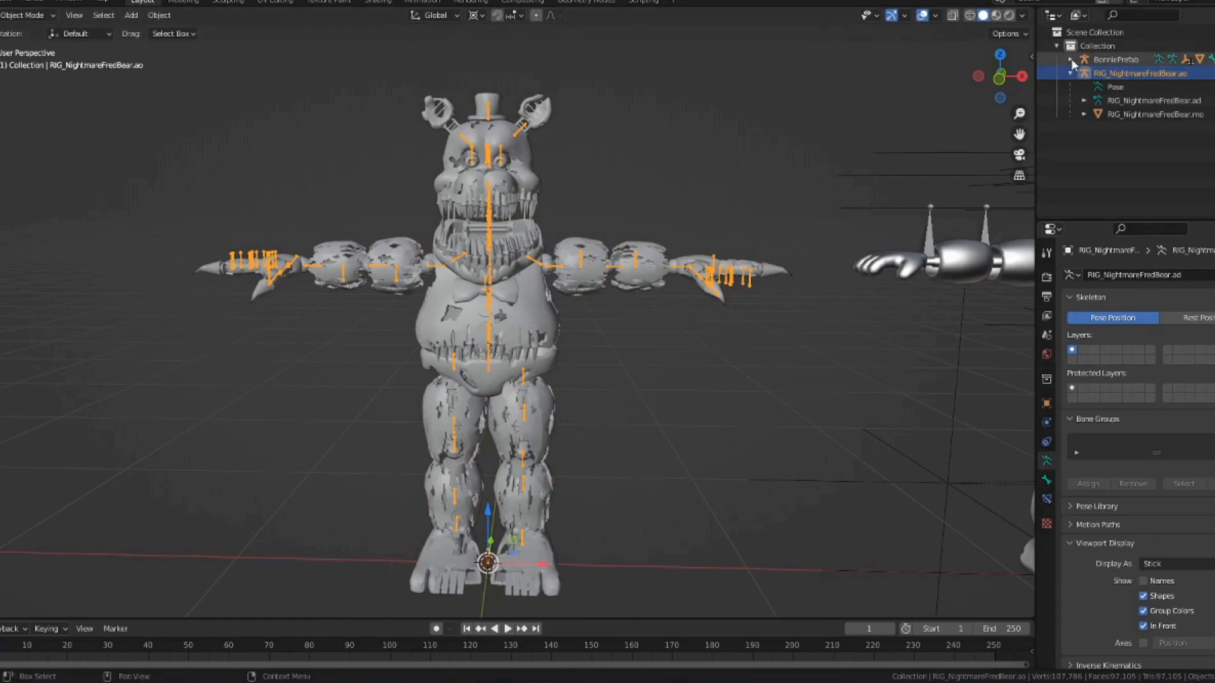
middle_click_drag(805, 332, 727, 320, "shift")
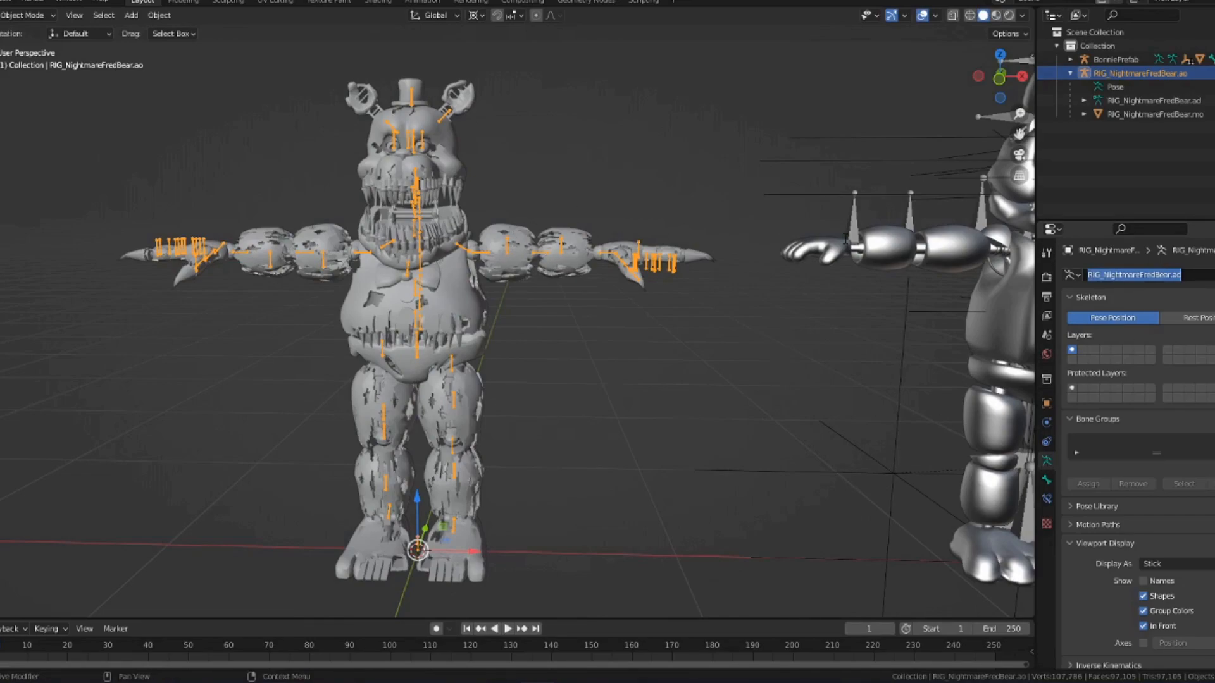
type("Tras")
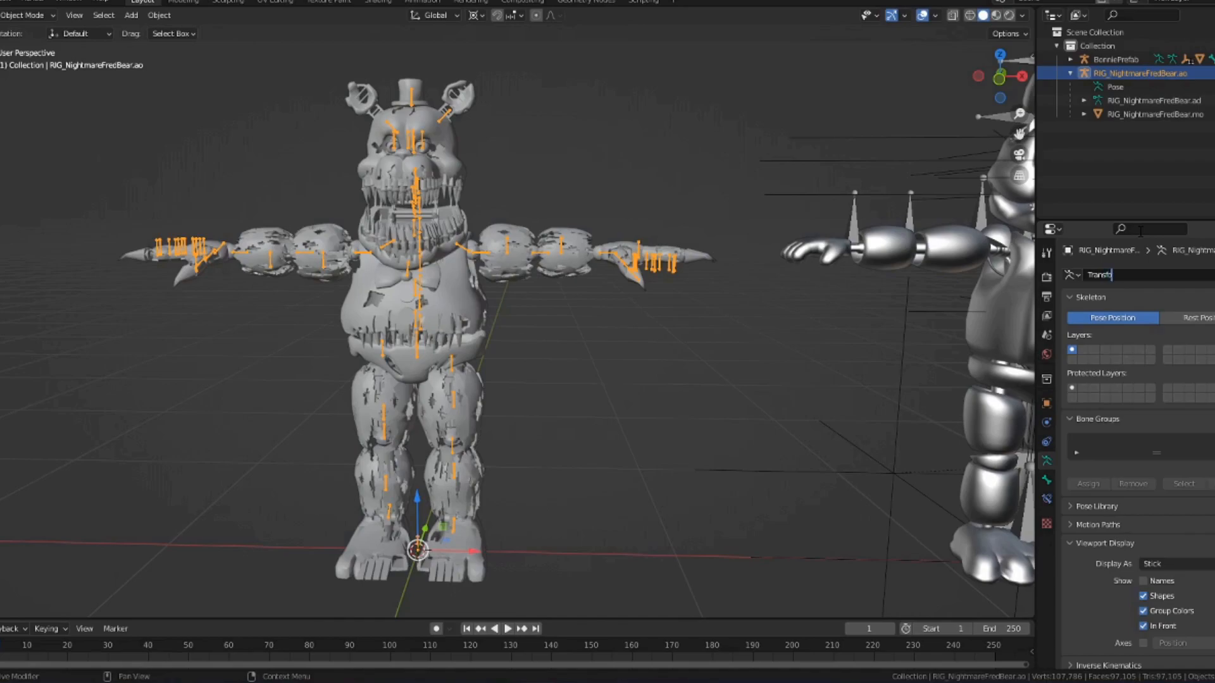
type("form_Br")
key("Return")
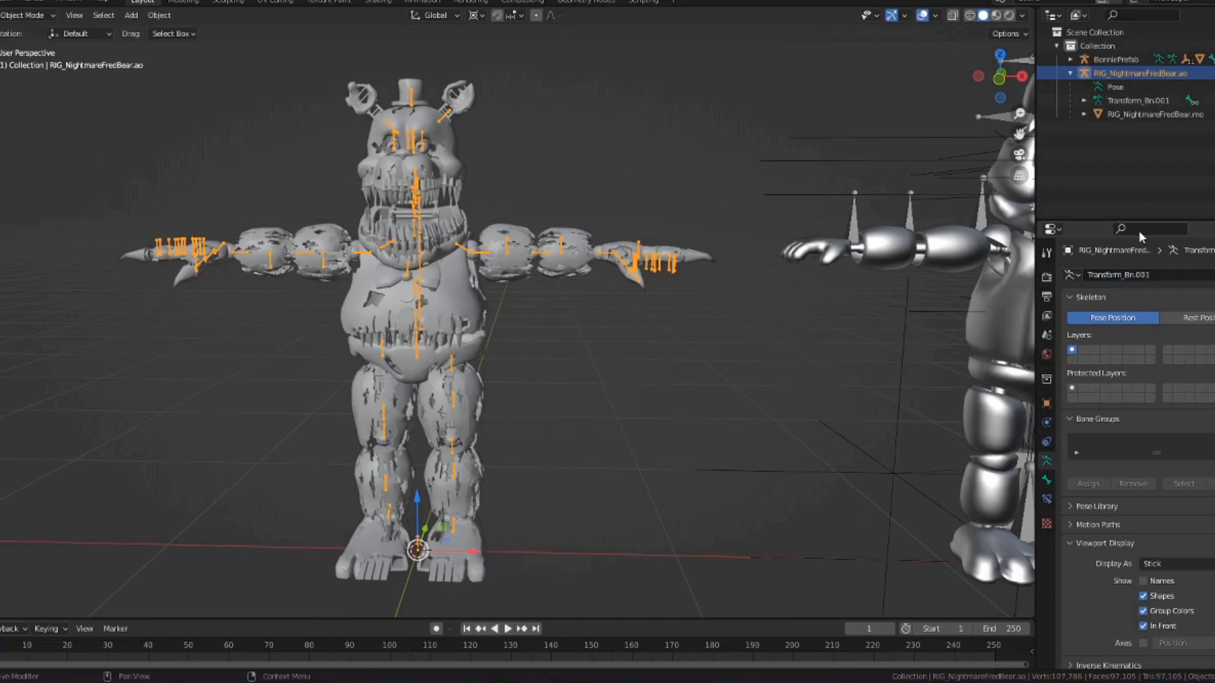
- Expand the BonniePrefab bone hierarchy and rename the Transform_Bn bone under Bonnie to Transform_Bn1
left_click(1070, 59)
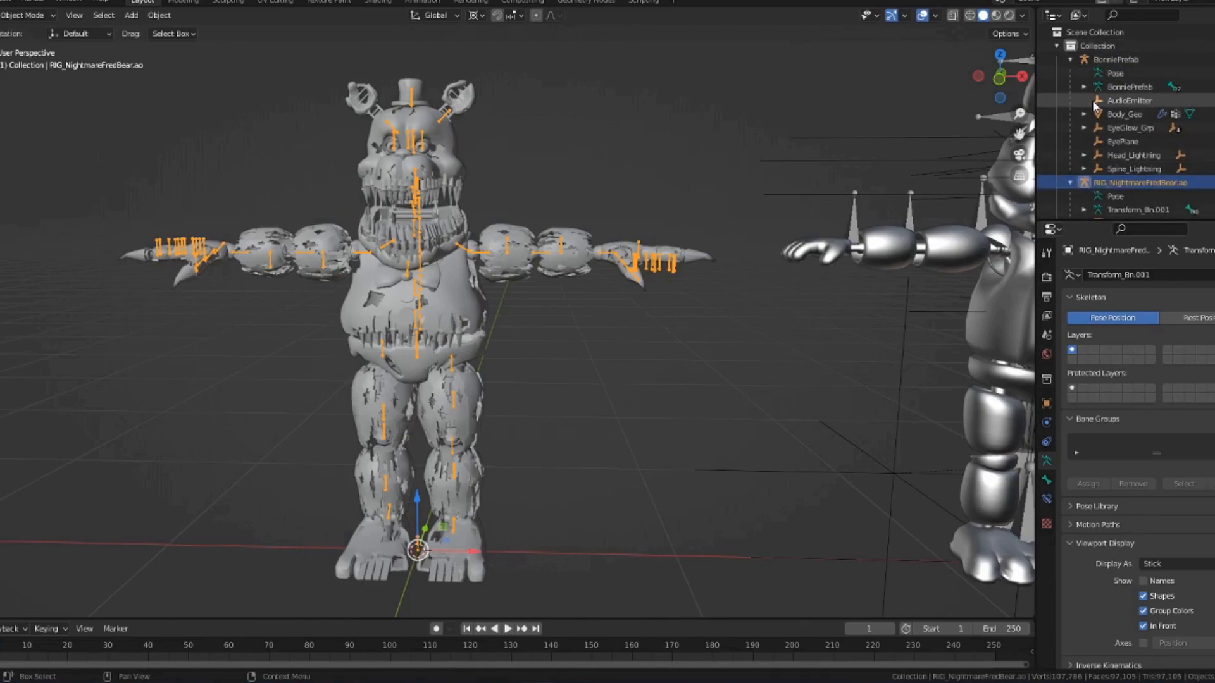
left_click(1084, 87)
left_click(1098, 100)
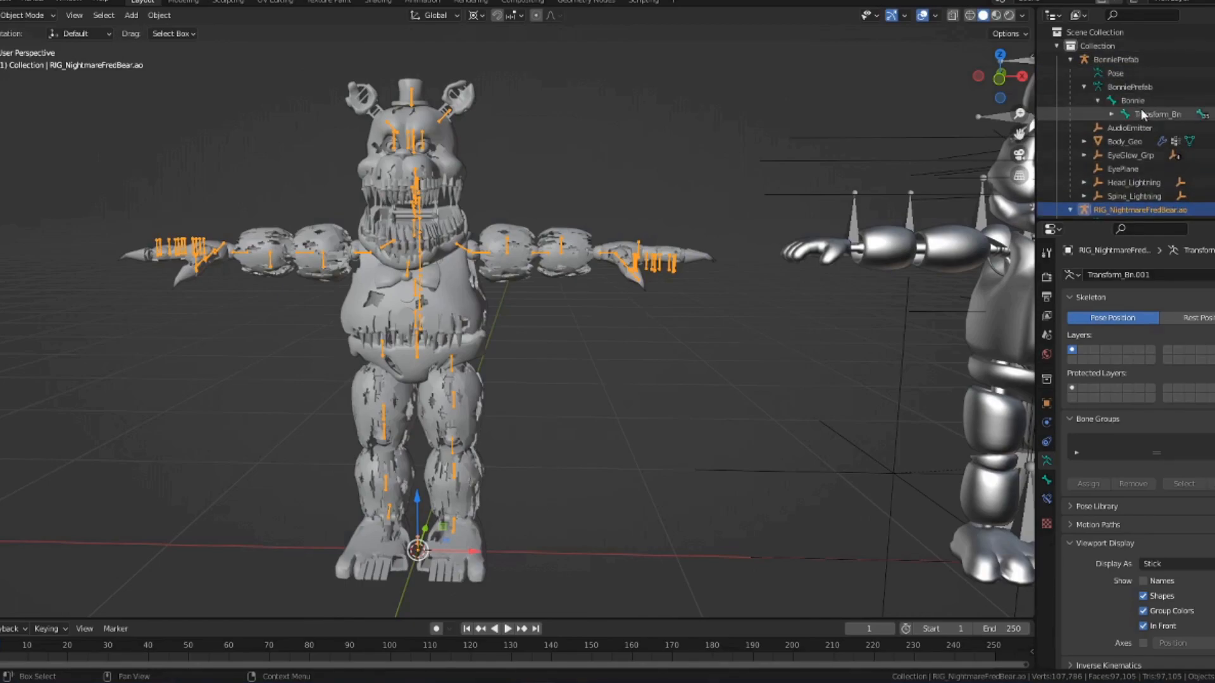
left_click(1140, 113)
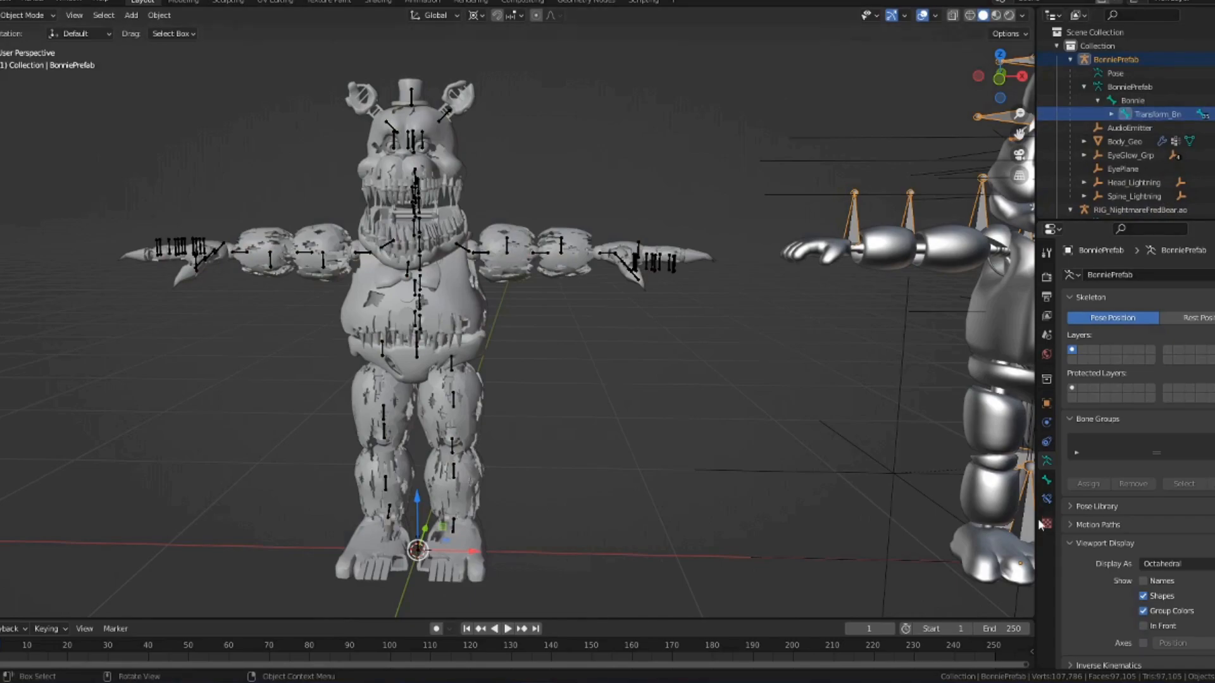
left_click(1046, 479)
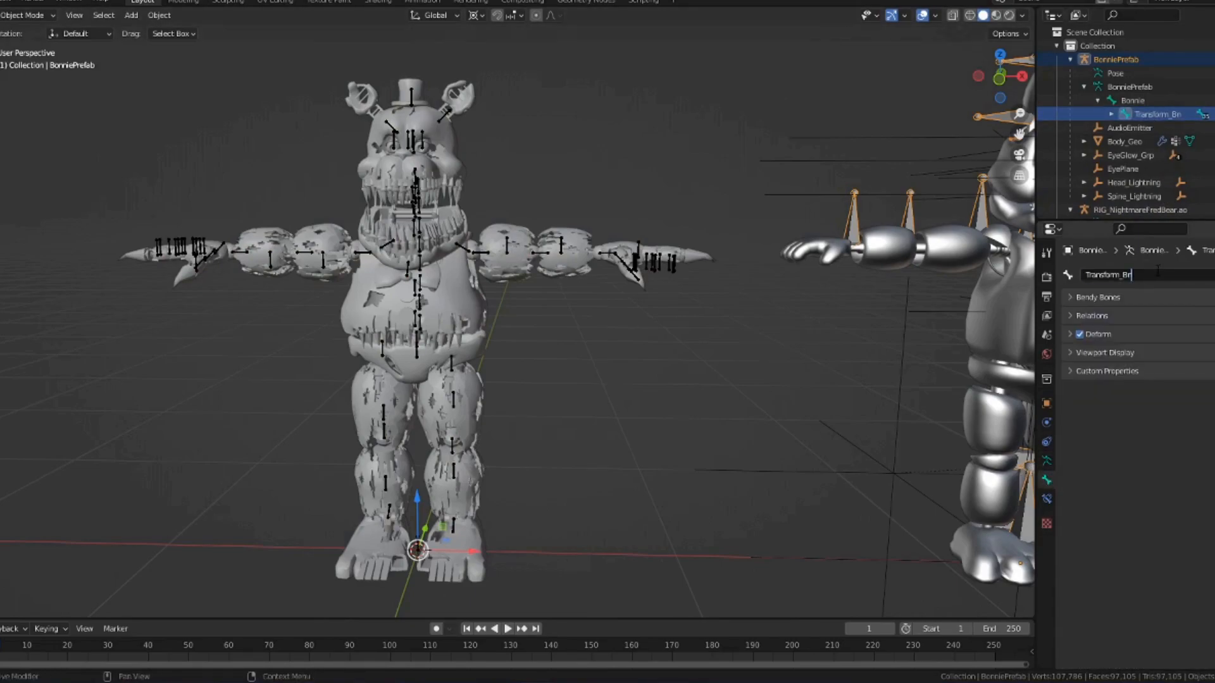
- Rename the Nightmare Fredbear rig's armature data to Transform_Bn
scroll(1123, 108, "down", 3)
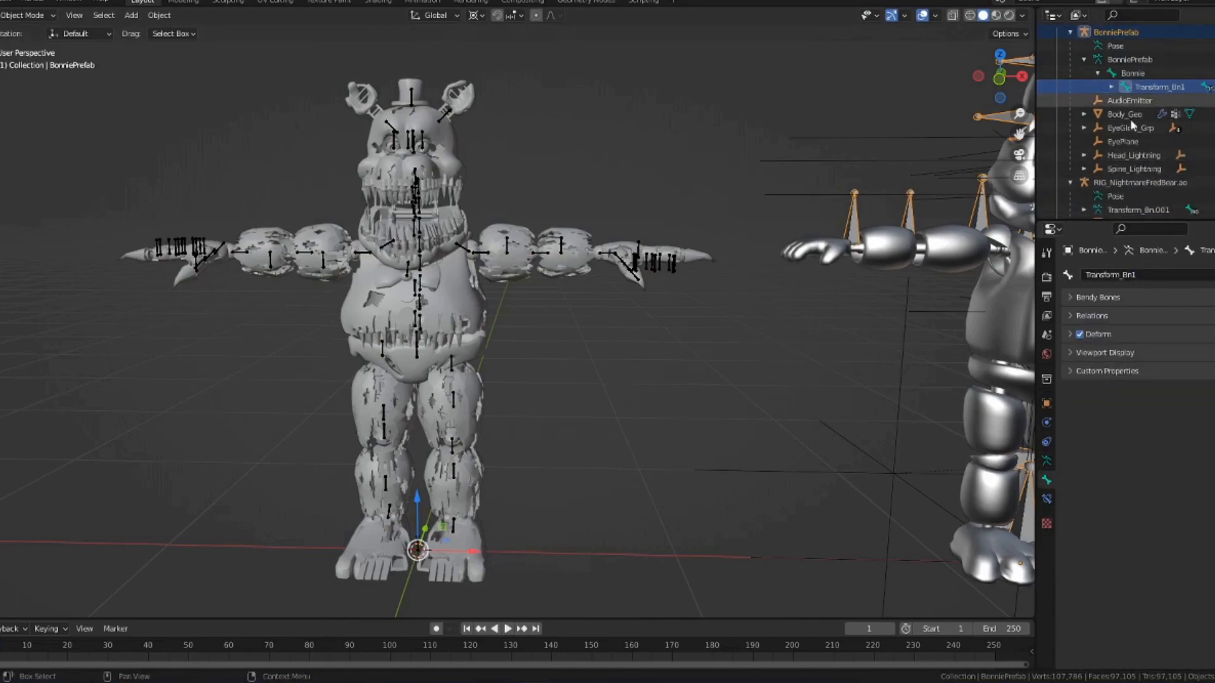
left_click(1139, 190)
left_click(1047, 462)
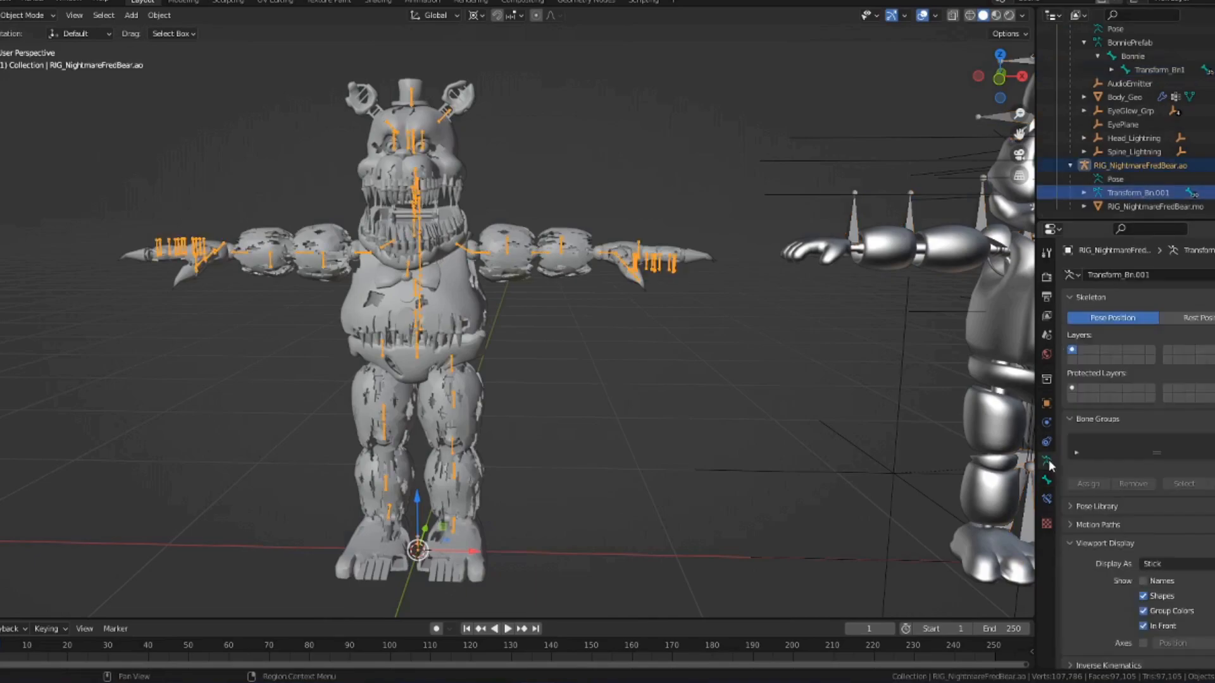
left_click(1162, 272)
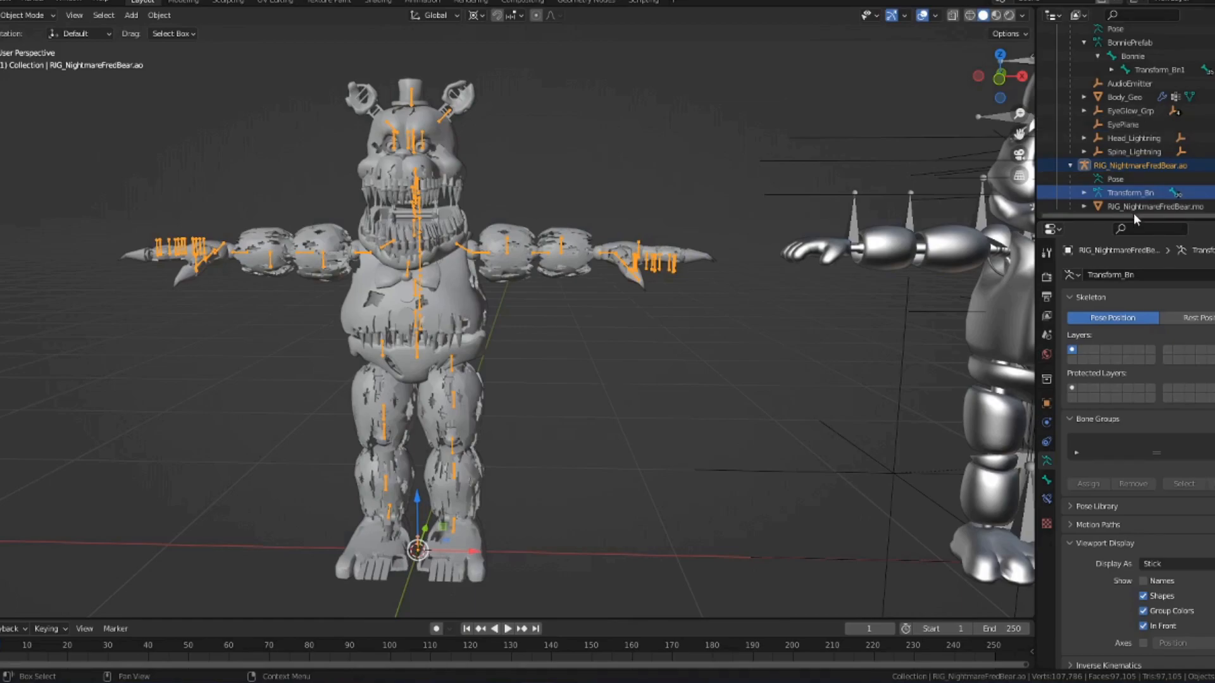
- Rename the RIG_NightmareFredBear.ao armature object to Transform_Bn and deselect it
left_click(1117, 167)
right_click(1117, 165)
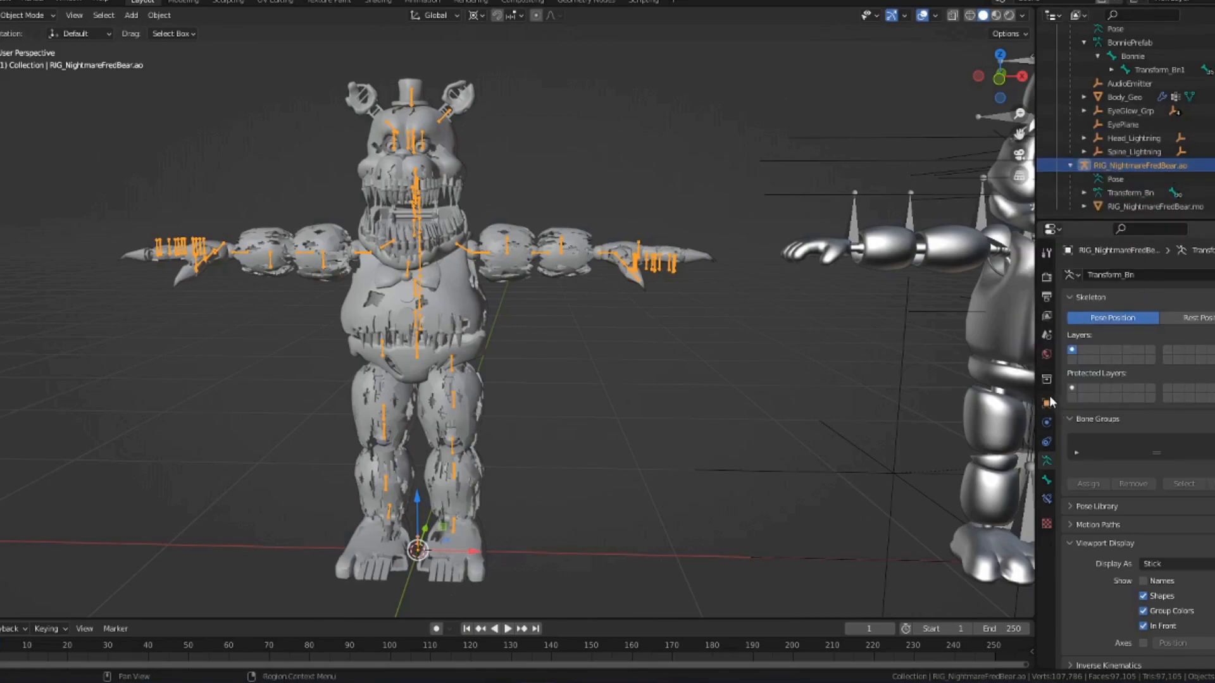
left_click(1047, 401)
left_click(1146, 275)
type("Tro")
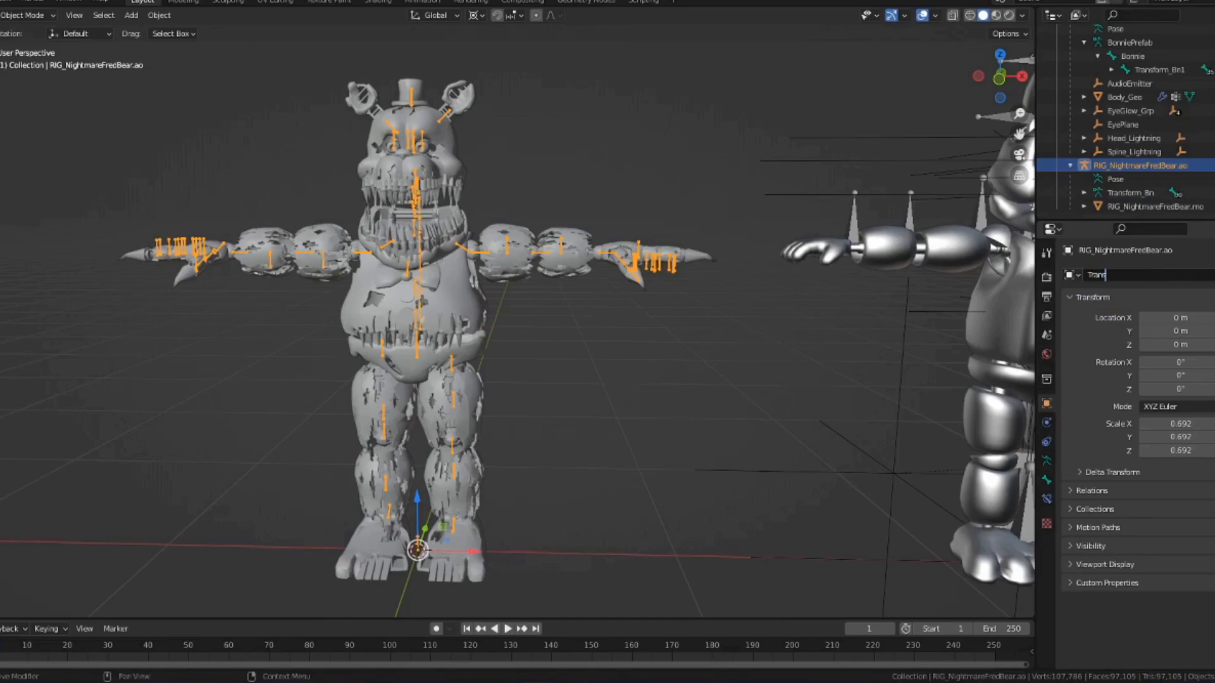
type("nsform_Bn")
key("Return")
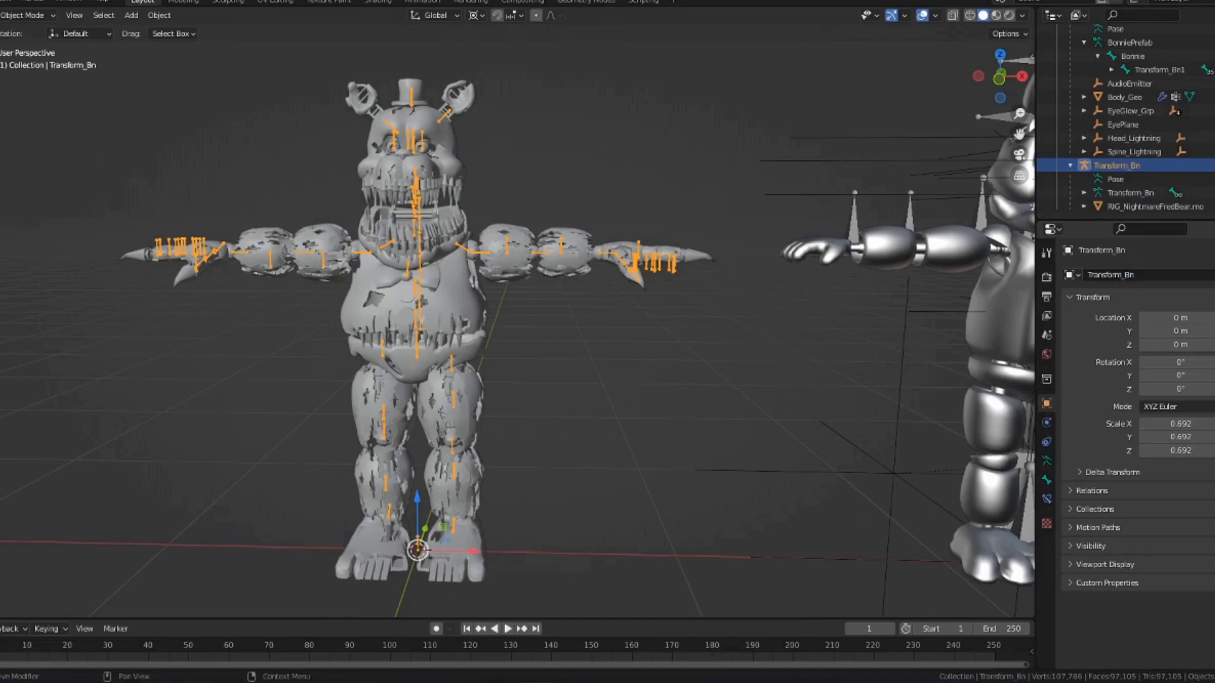
left_click(572, 146)
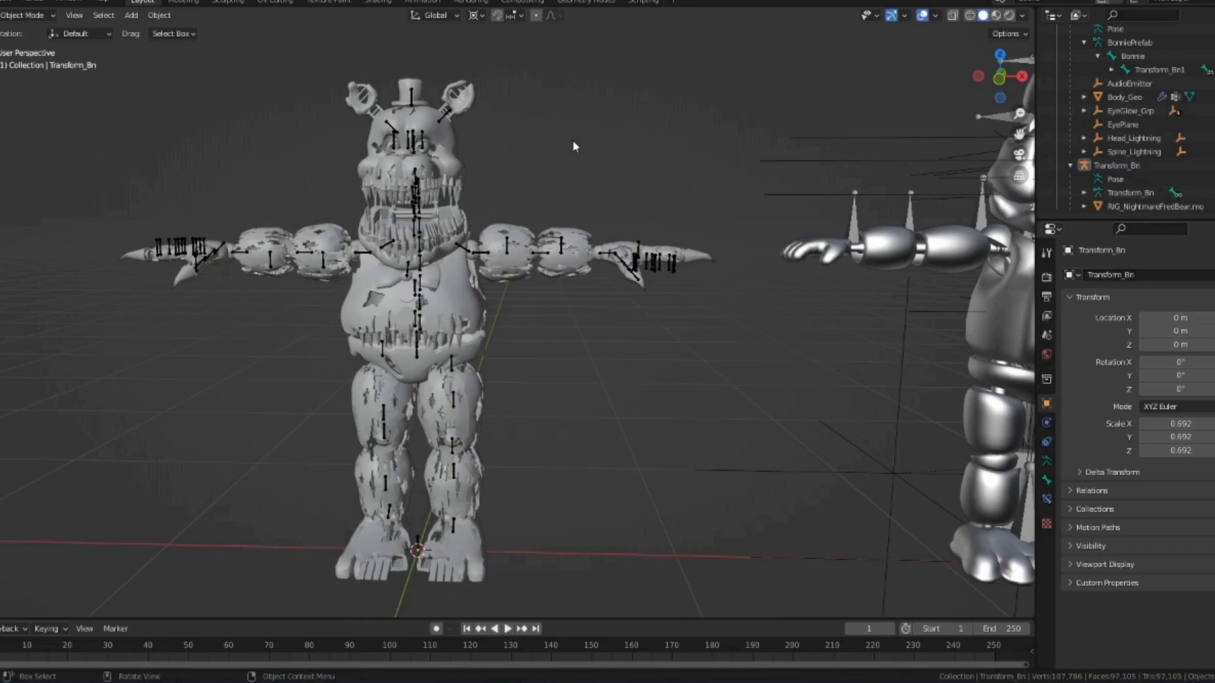
- Expand Bonnie's bone hierarchy under Transform_Bn1 down to the children of Root_Bn and check the bone names
scroll(1139, 145, "up", 3)
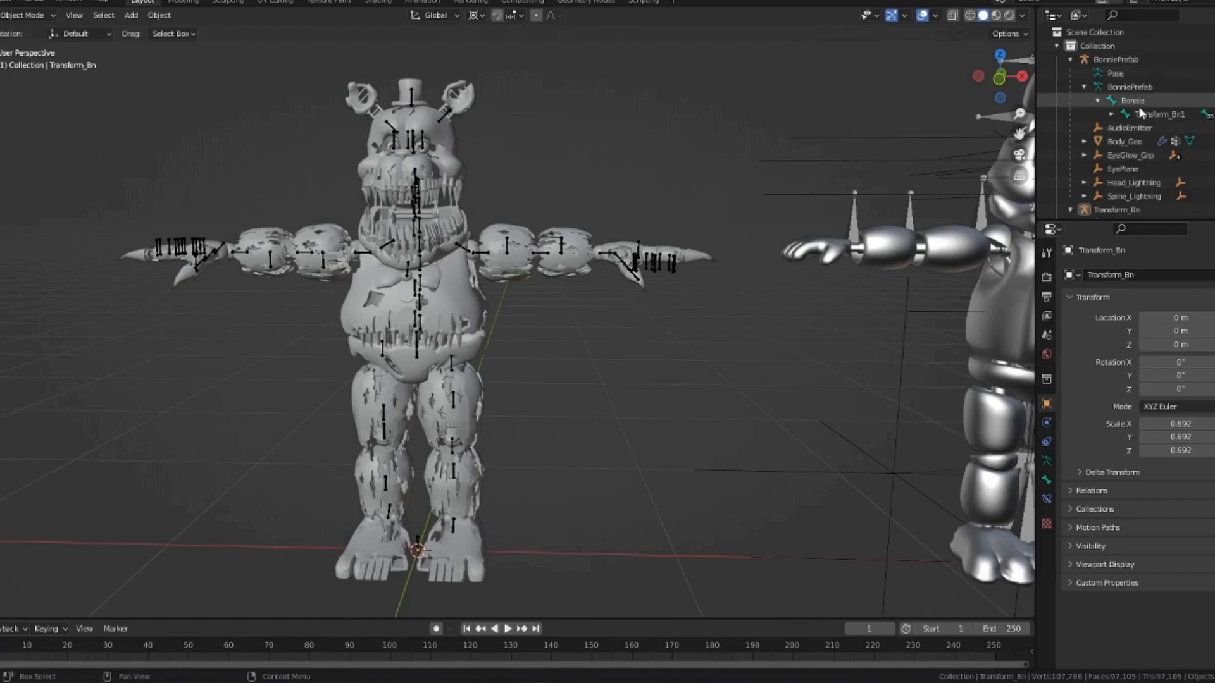
middle_click_drag(794, 260, 335, 262, "shift")
left_click(1104, 58)
left_click(1118, 86)
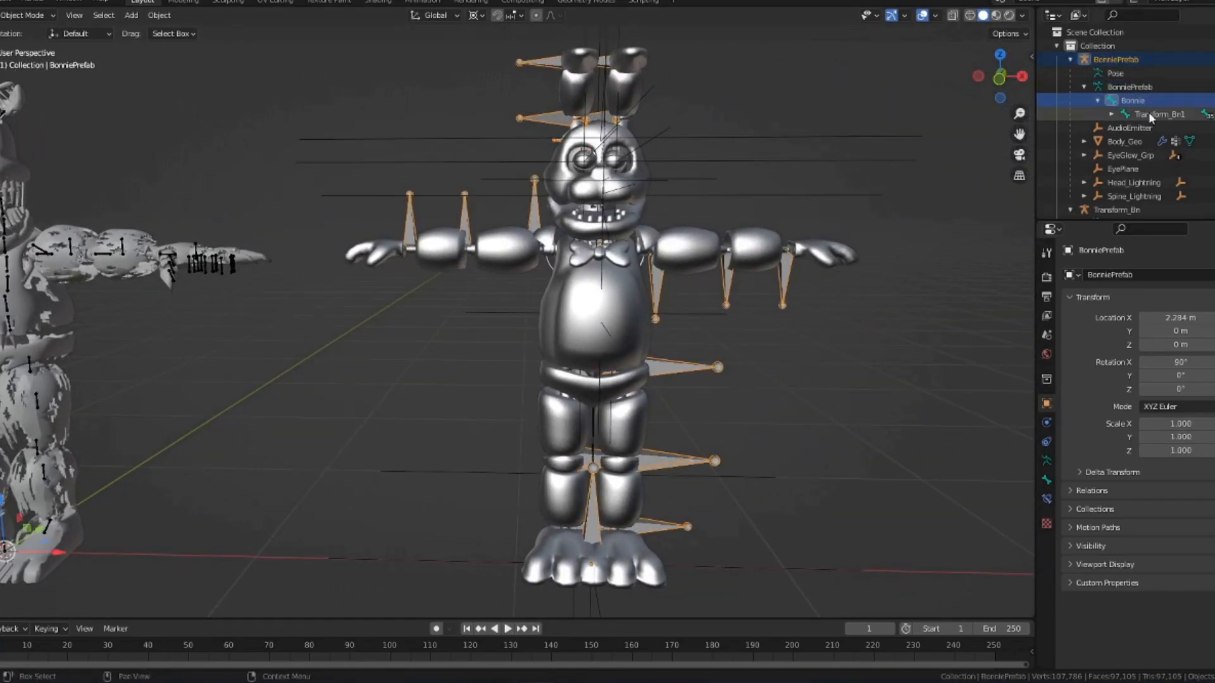
left_click(1151, 113)
left_click(1112, 113)
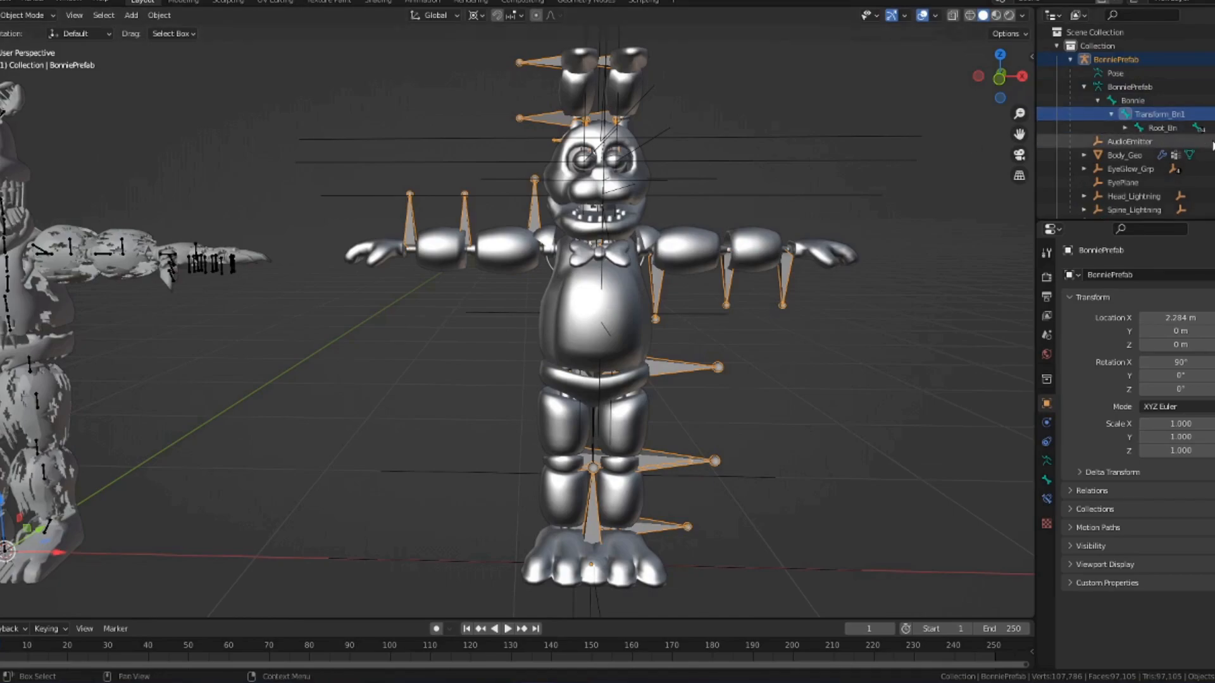
left_click(1126, 128)
left_click(1174, 130)
left_click(1120, 184)
left_click(1138, 114)
left_click(1124, 183)
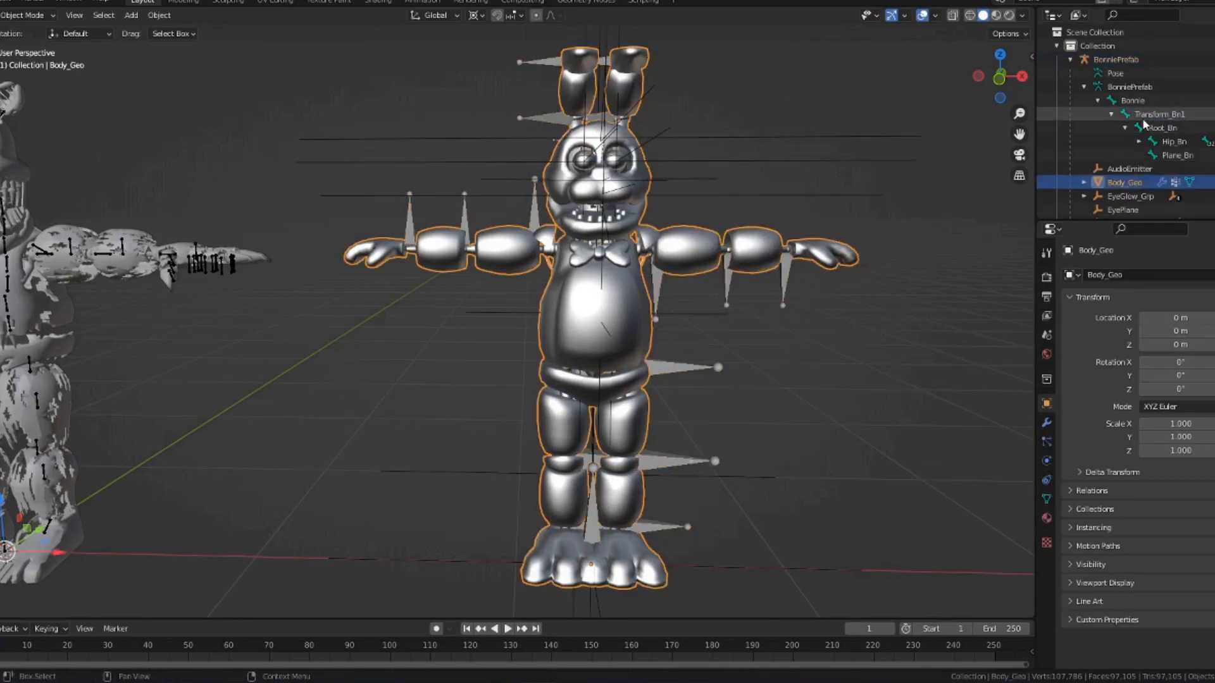
left_click(1146, 116)
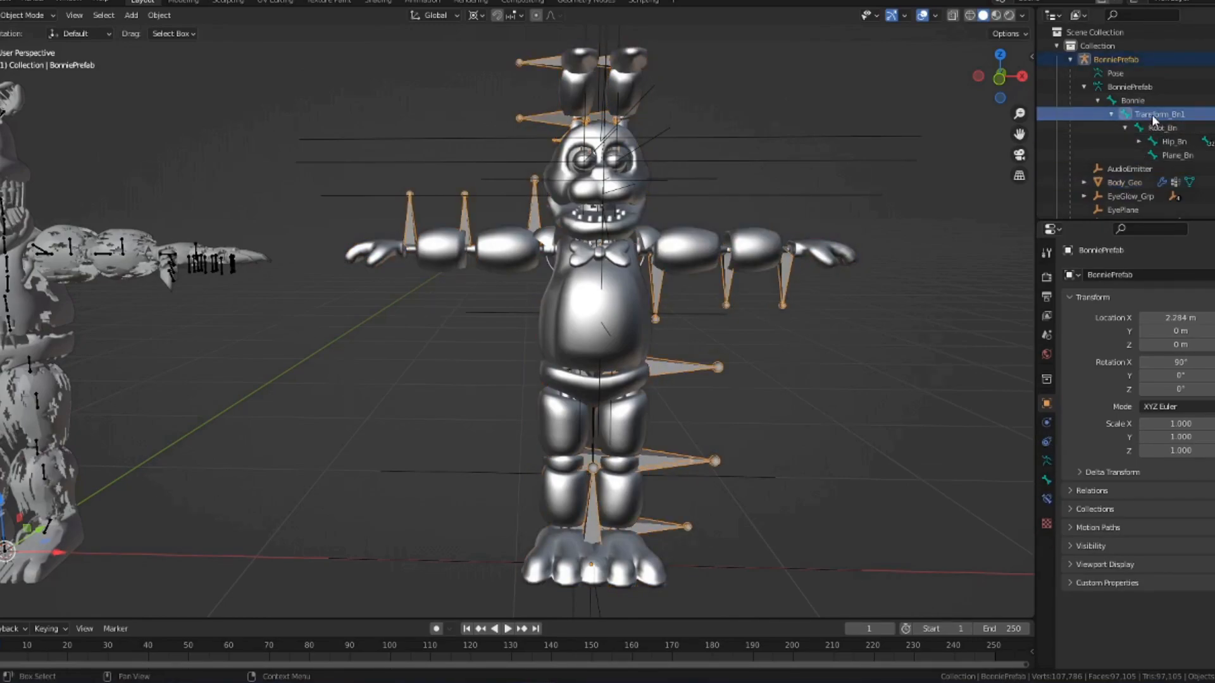
left_click(1164, 128)
- Put the Fredbear armature in Edit Mode and rename its C_World_jnt bone between the feet to Root_Bn
middle_click_drag(82, 410, 708, 317, "shift")
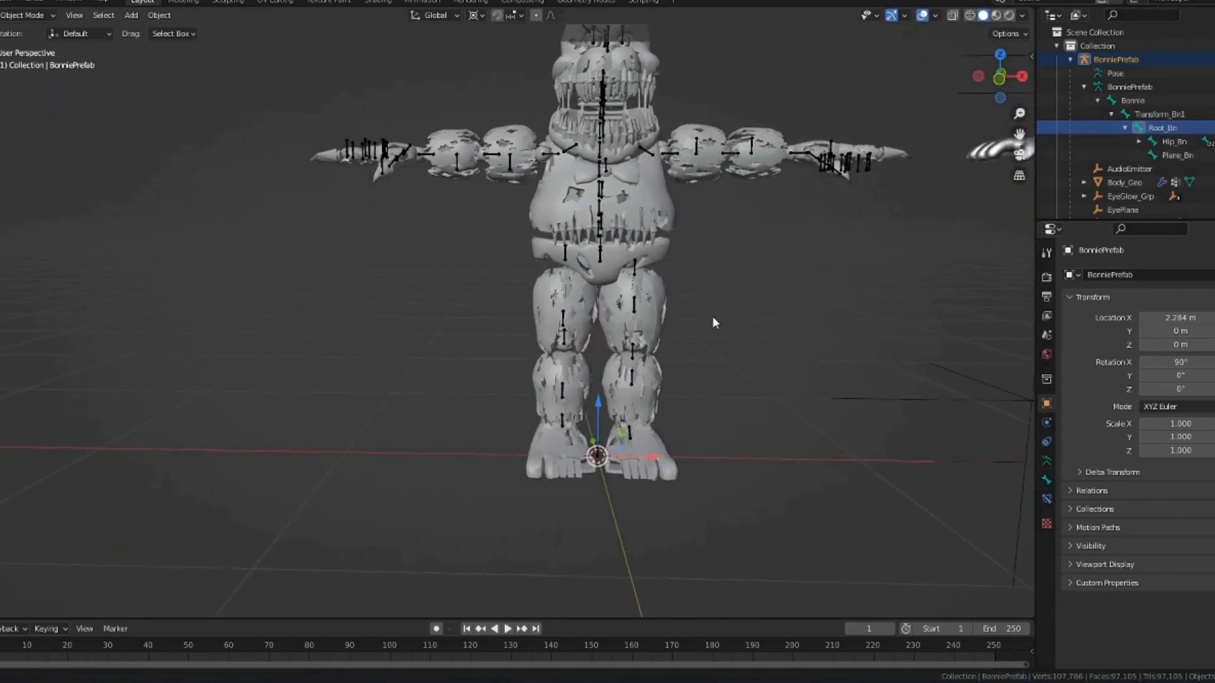
scroll(708, 322, "up", 5)
left_click(690, 541)
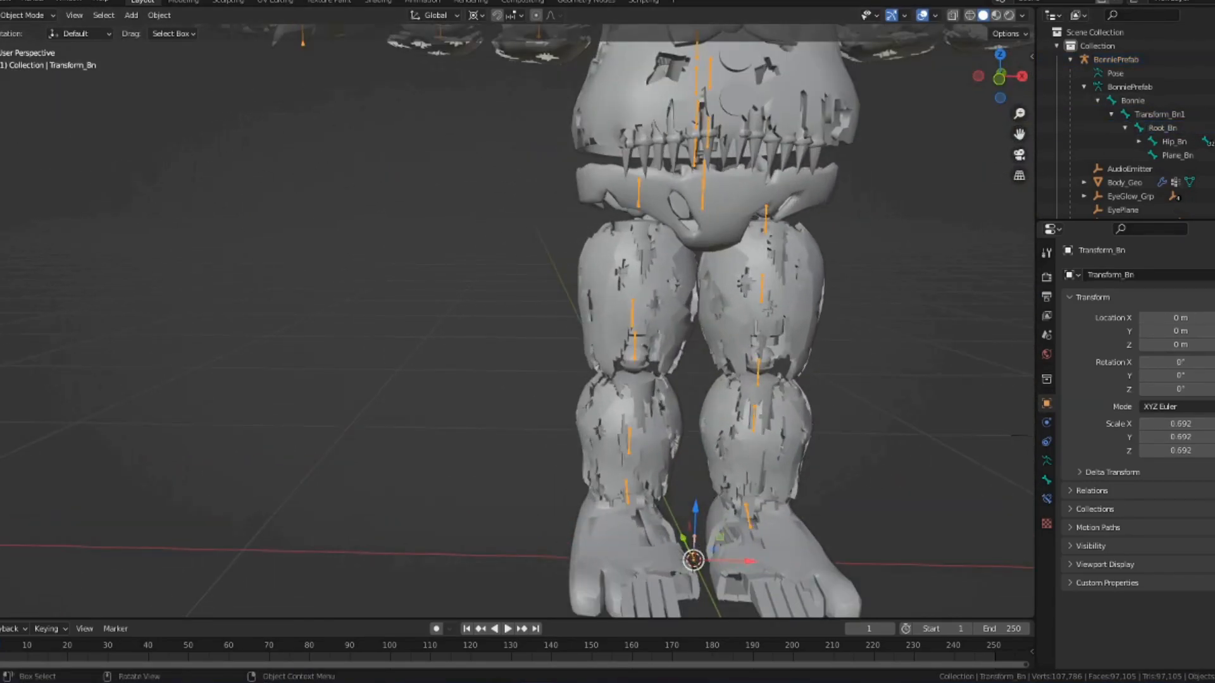
left_click(29, 15)
left_click(22, 43)
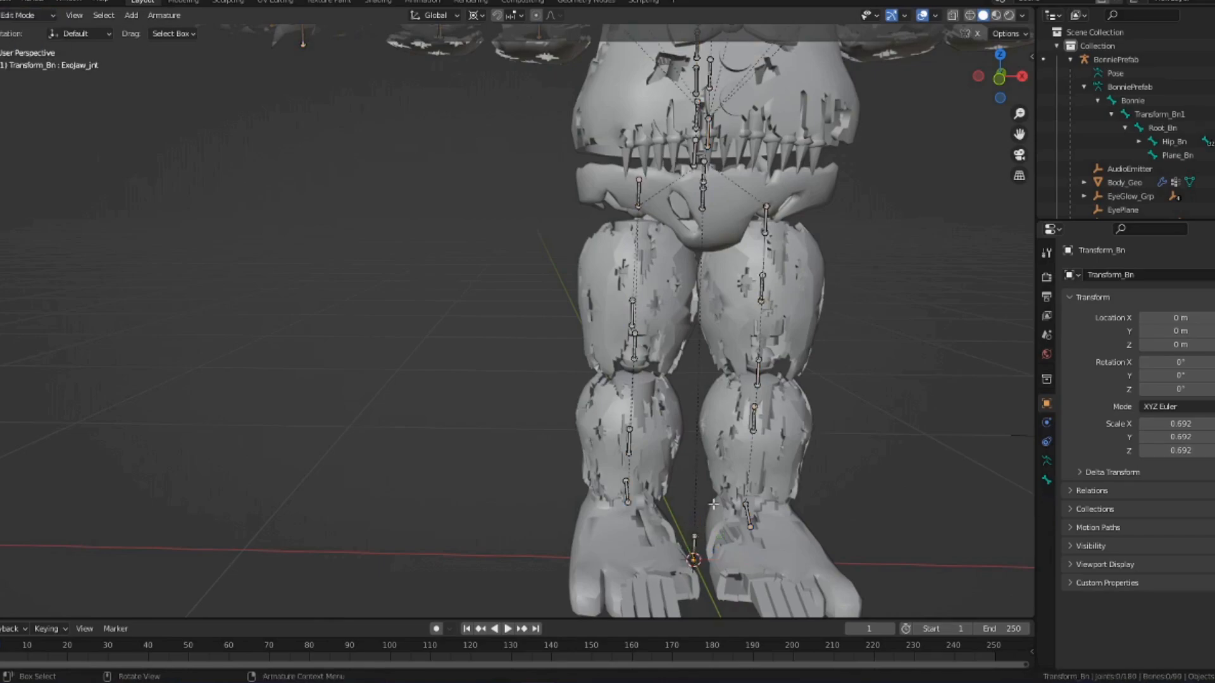
left_click(698, 536)
left_click(1045, 480)
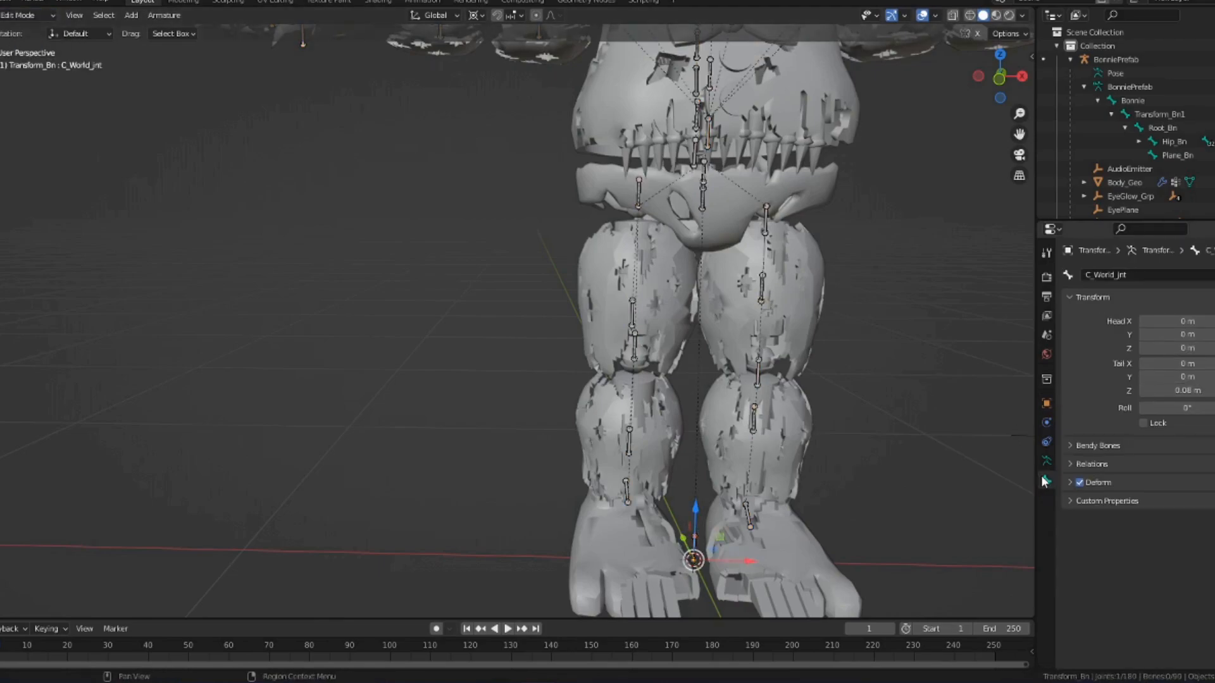
left_click(1120, 276)
key("Return")
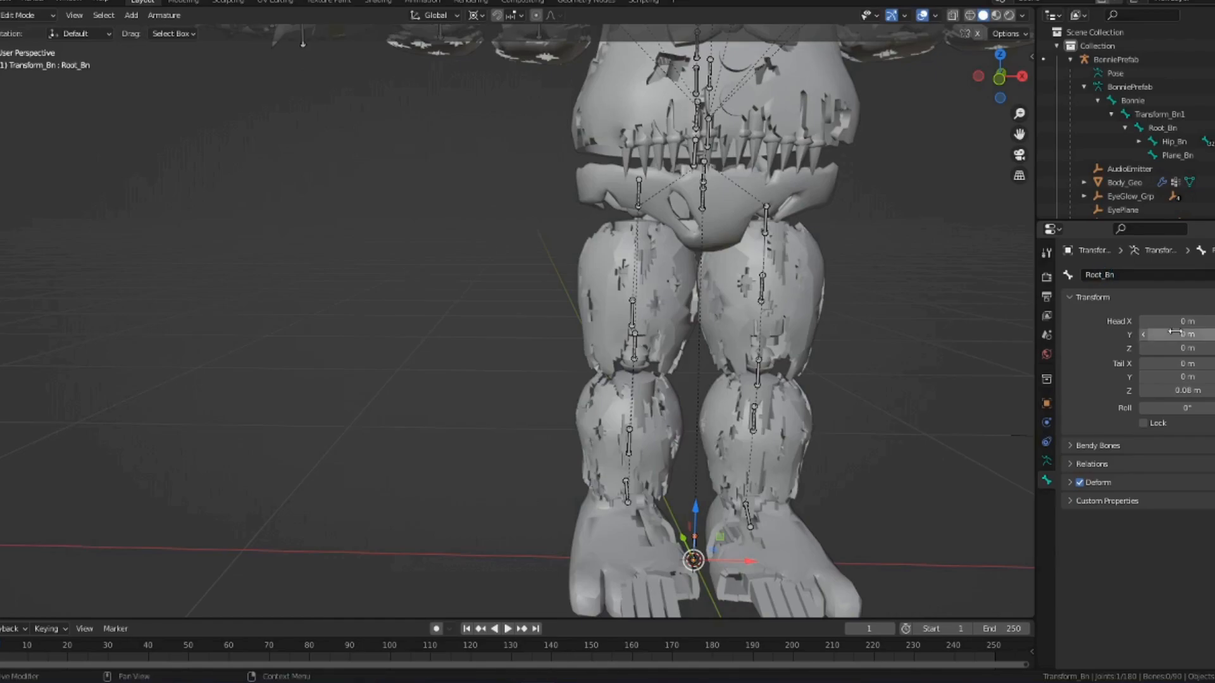
- Compare the placement of Bonnie's body and arm bones with Fredbear's, including the jiggle shoulder bone
middle_click_drag(898, 322, 465, 273, "shift")
middle_click_drag(790, 95, 935, 263, "shift")
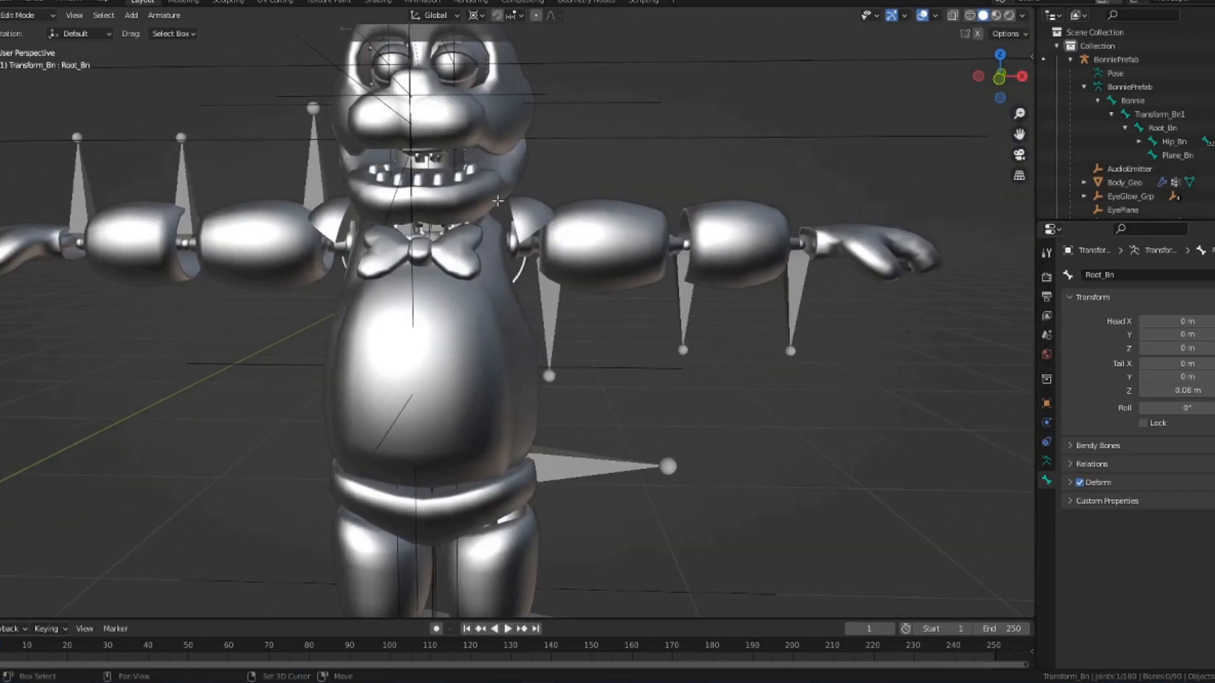
scroll(1145, 98, "down", 2)
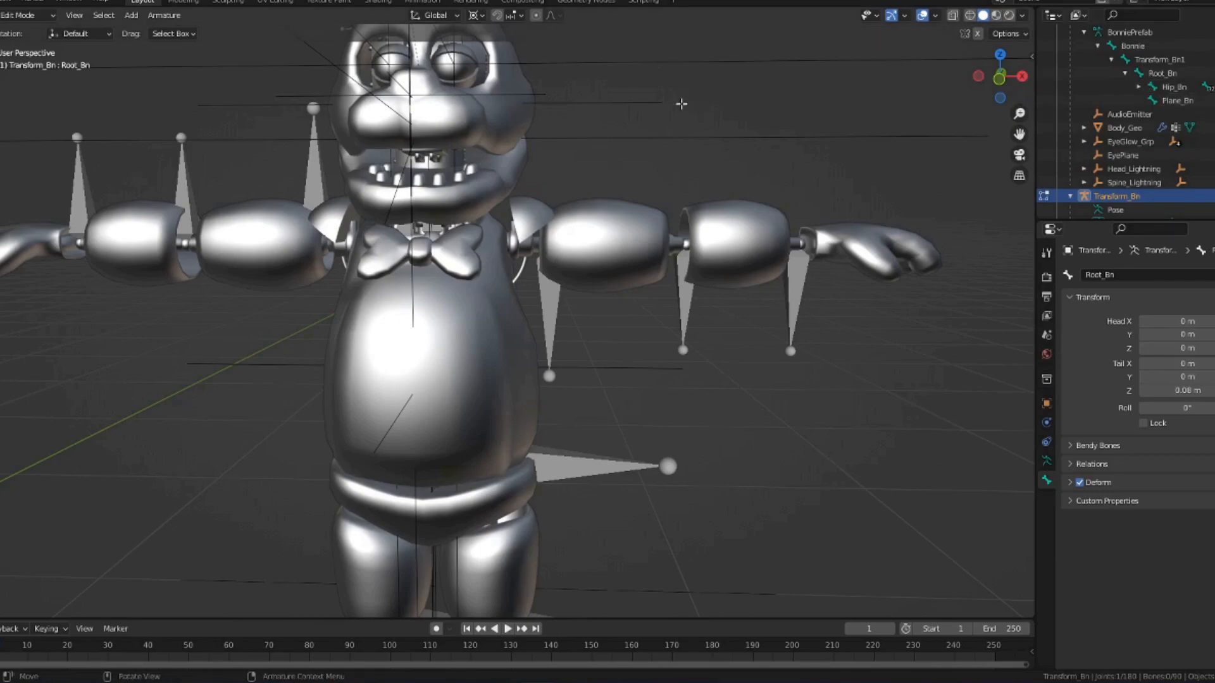
scroll(665, 105, "down", 4)
scroll(457, 235, "up", 2)
middle_click_drag(338, 230, 1018, 240, "shift")
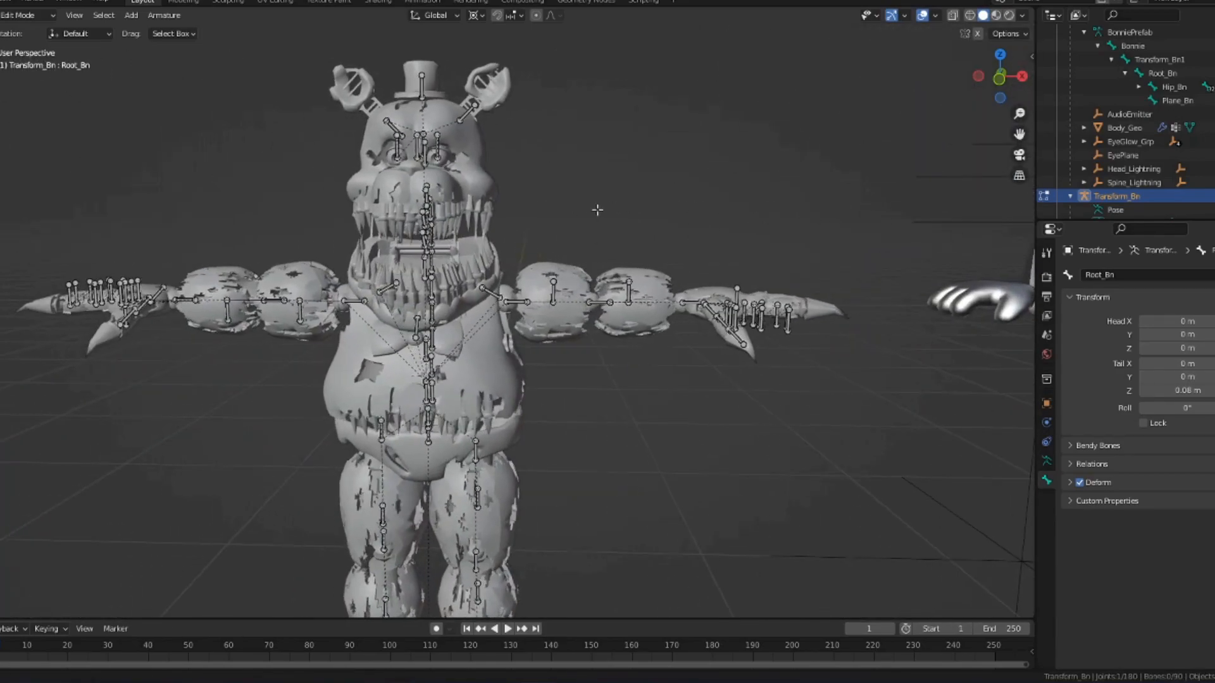
middle_click_drag(597, 208, 696, 229, "shift")
scroll(697, 230, "up", 2)
left_click(748, 248)
middle_click_drag(824, 194, 650, 191, "shift")
middle_click_drag(945, 184, 47, 273, "shift")
left_click(412, 329)
left_click(822, 265)
middle_click_drag(822, 266, 650, 246, "shift")
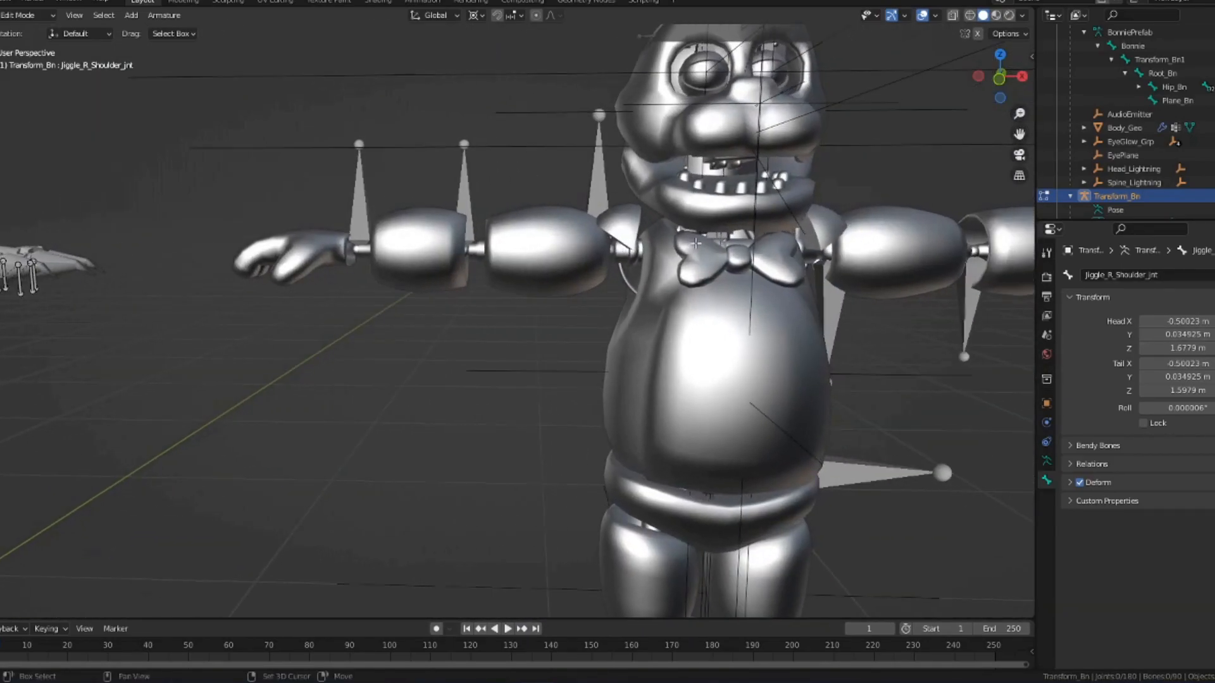
middle_click_drag(335, 327, 1031, 389, "shift")
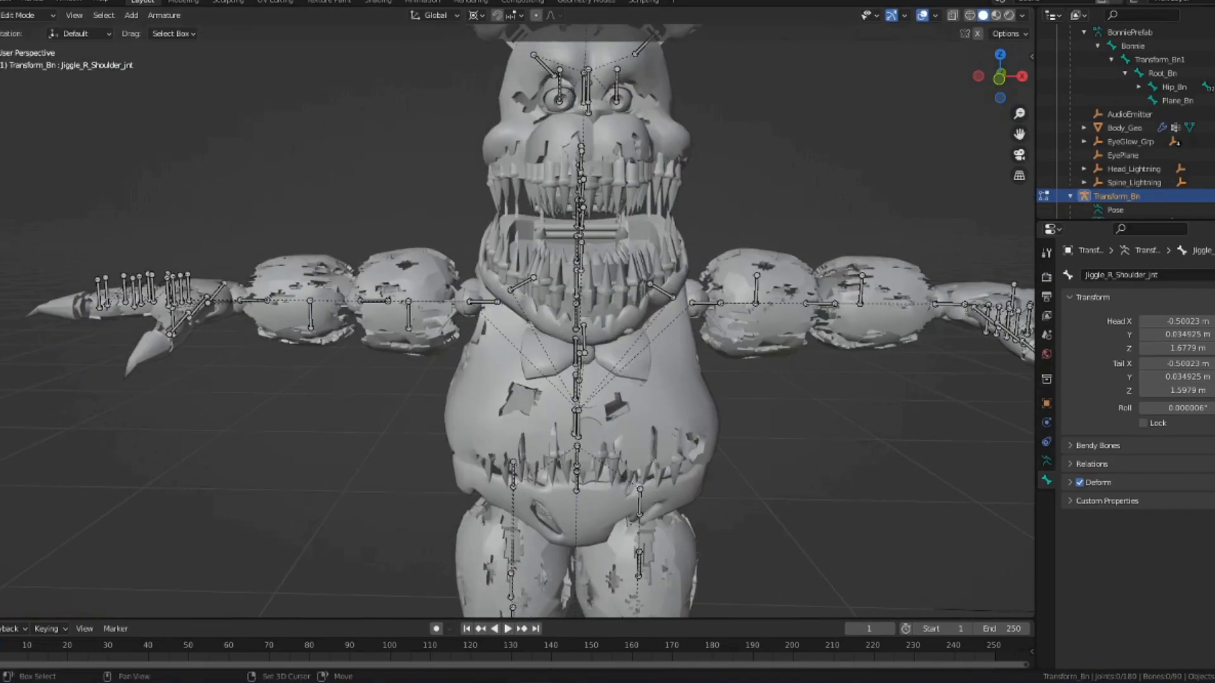
scroll(257, 455, "up", 2)
- Rename Fredbear's left ankle bone to L_Leg_03_Bn and the right ankle bone to R_Leg_03_Bn
middle_click_drag(257, 455, 167, 101, "shift")
middle_click_drag(547, 506, 563, 202, "shift")
left_click(601, 408)
middle_click_drag(715, 368, 678, 411)
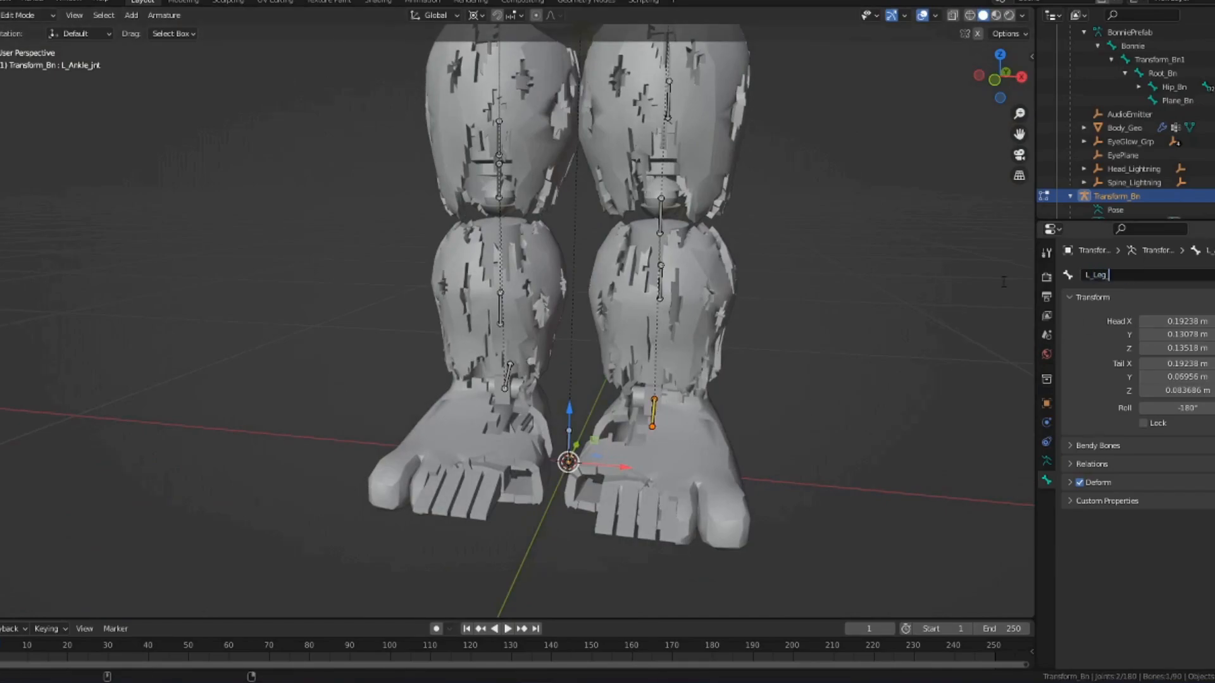
type("n")
key("Return")
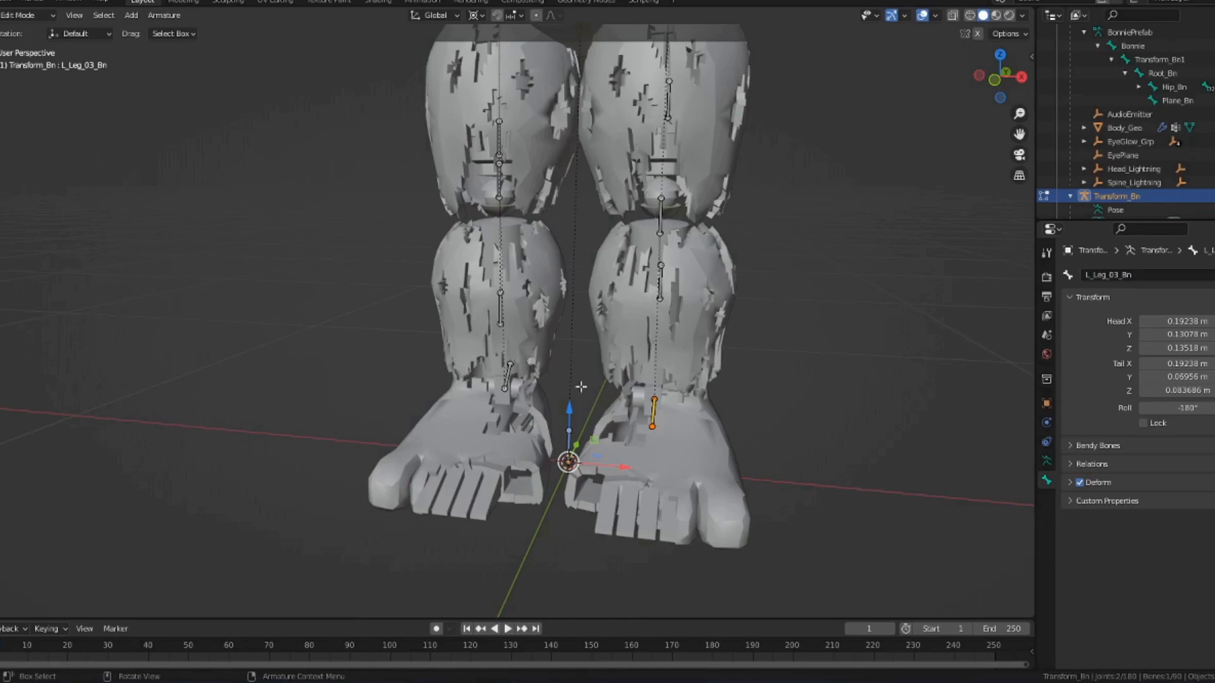
left_click(508, 378)
double_click(1105, 275)
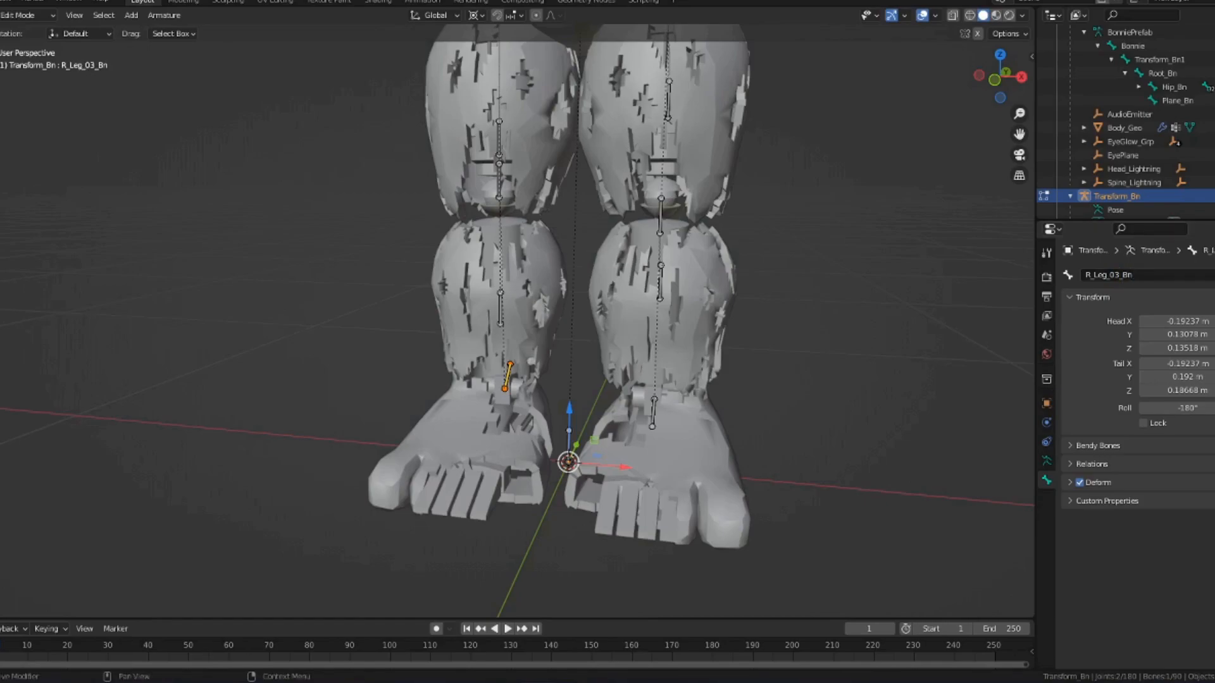
- Examine Fredbear's two jiggle knee bones from several angles and expand the Relations settings for the right ankle bone
left_click(503, 314)
scroll(607, 313, "up", 4)
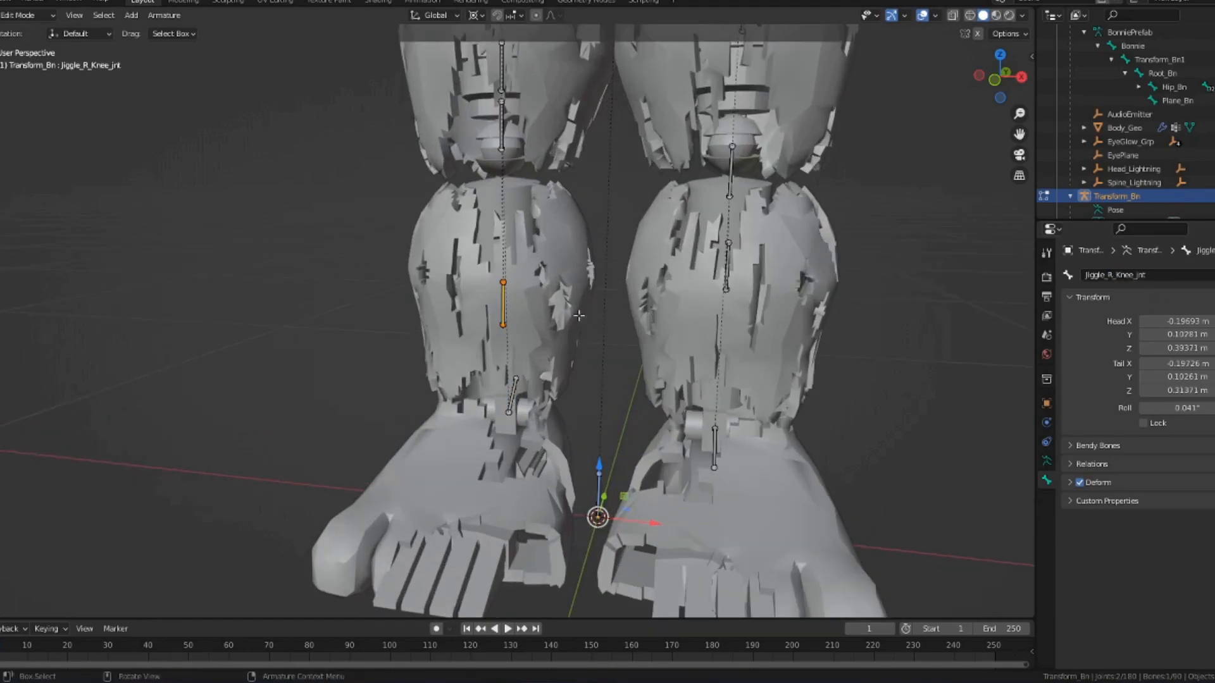
left_click(572, 284, "shift")
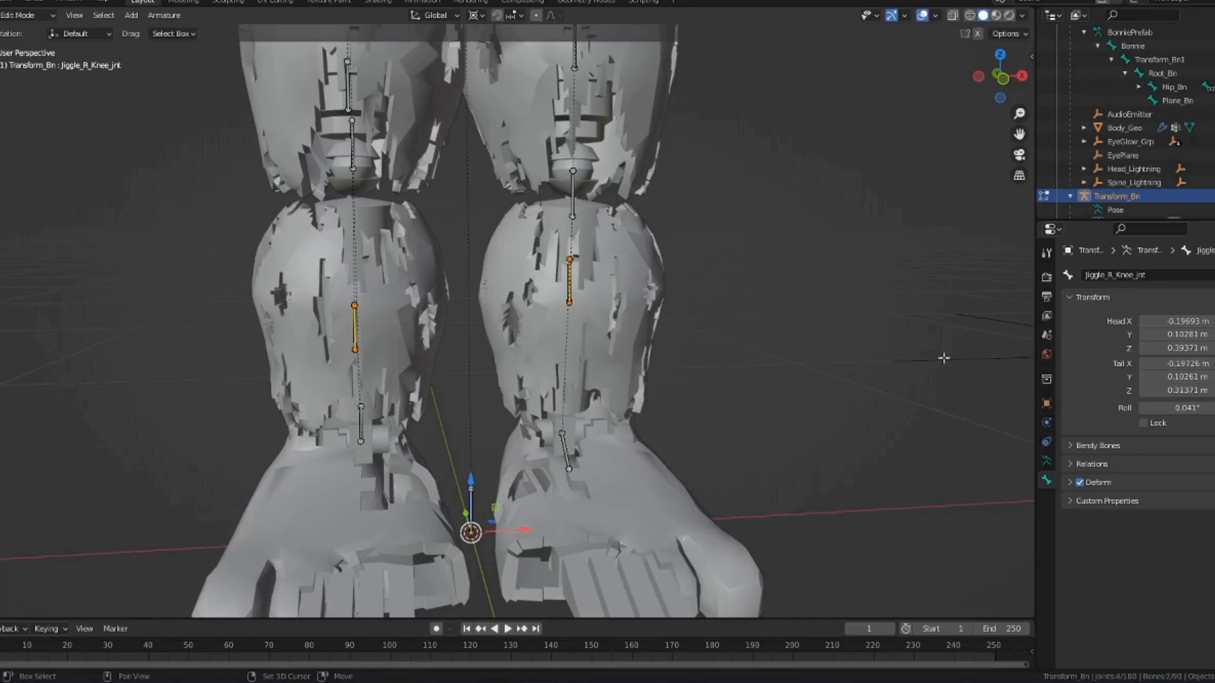
middle_click_drag(872, 309, 764, 295)
middle_click_drag(528, 179, 536, 185)
key("Tab")
key("Tab")
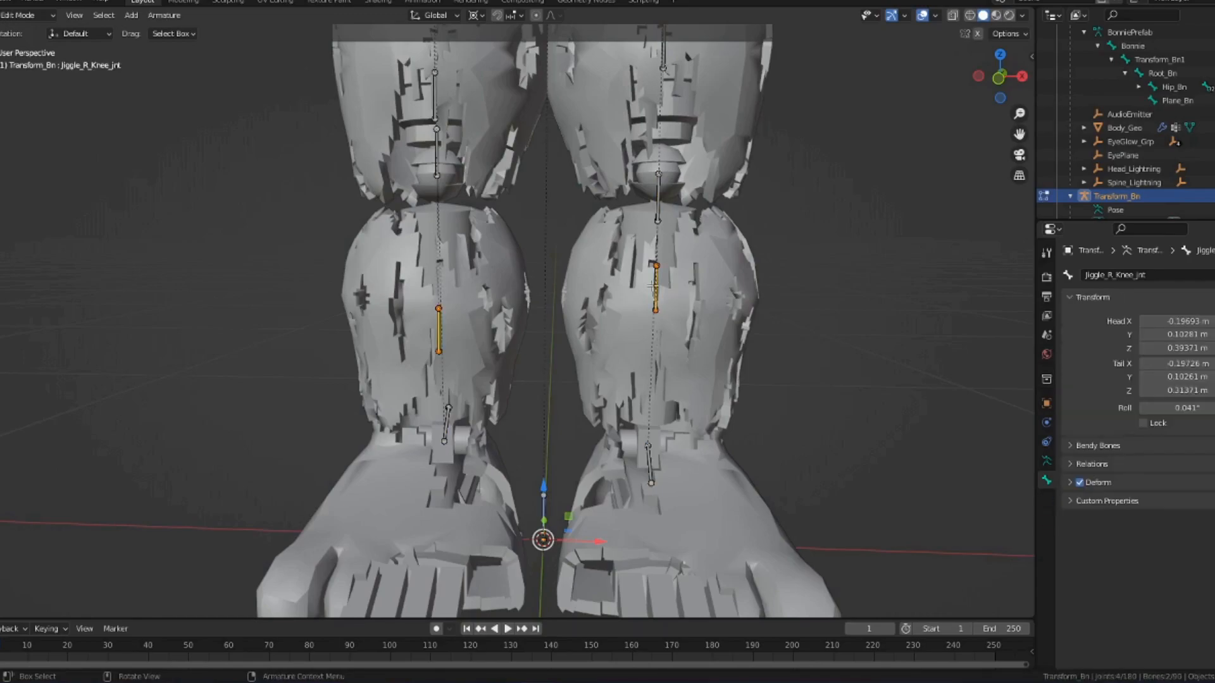
middle_click_drag(533, 320, 456, 322)
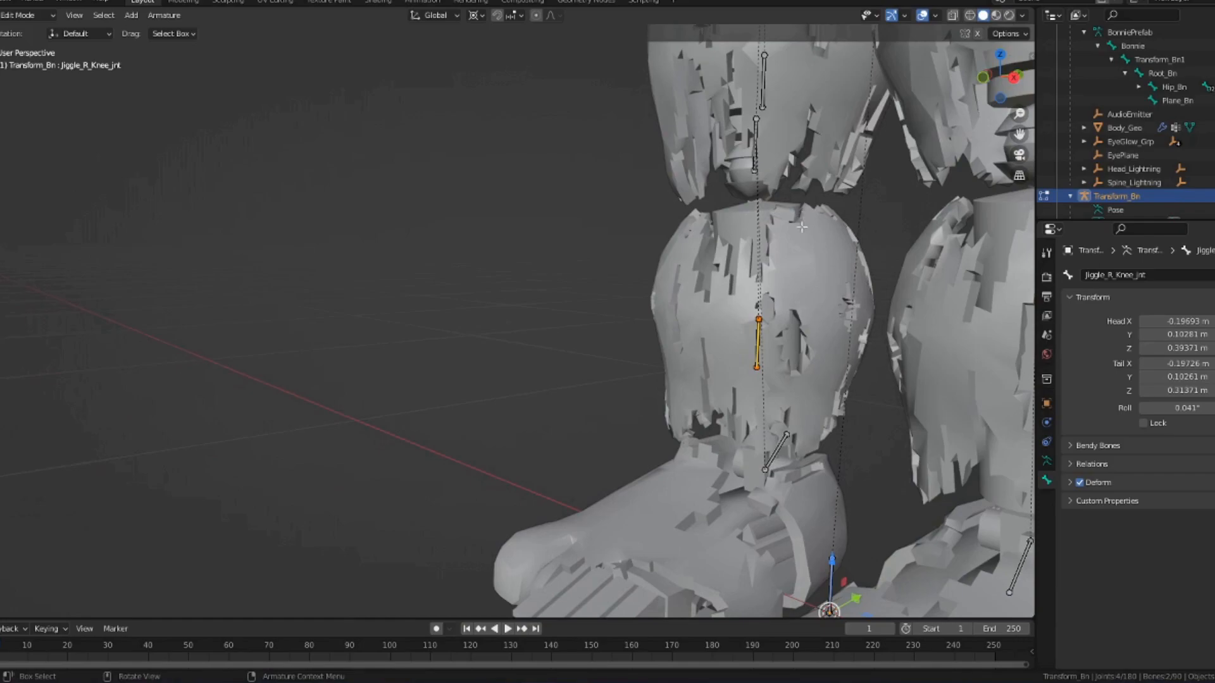
left_click(783, 456)
middle_click_drag(783, 455, 1056, 462)
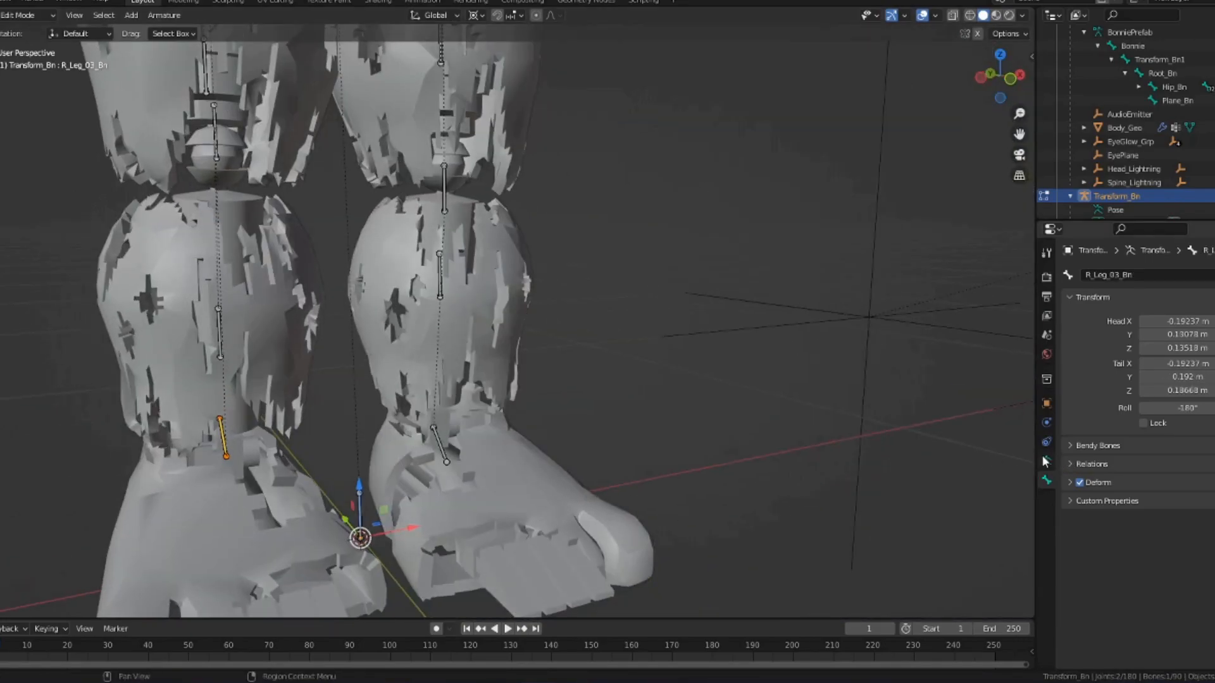
left_click(1099, 462)
- Delete the right and left jiggle knee bones in the middle of Fredbear's lower legs
middle_click_drag(405, 326, 478, 329)
key("x")
left_click(441, 316)
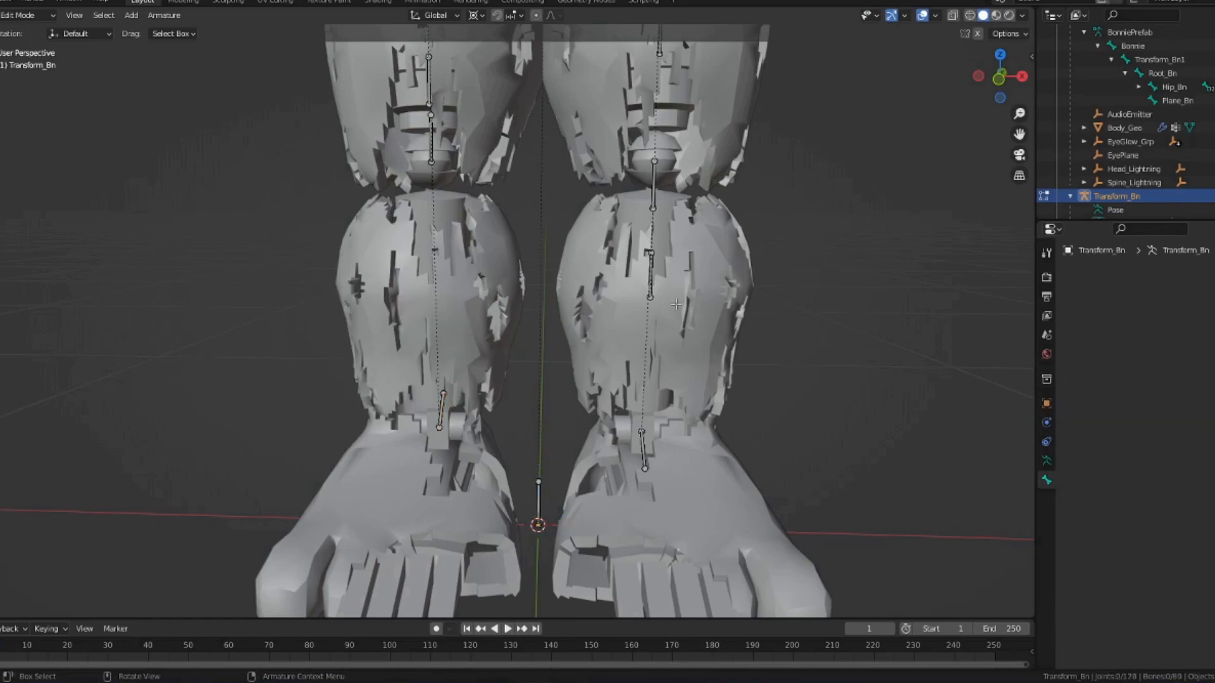
left_click(647, 278)
key("x")
left_click(646, 277)
- Delete the extra mid-thigh bones in Fredbear's right and left upper legs
middle_click_drag(570, 113, 564, 291, "shift")
left_click(436, 256)
key("x")
left_click(439, 260)
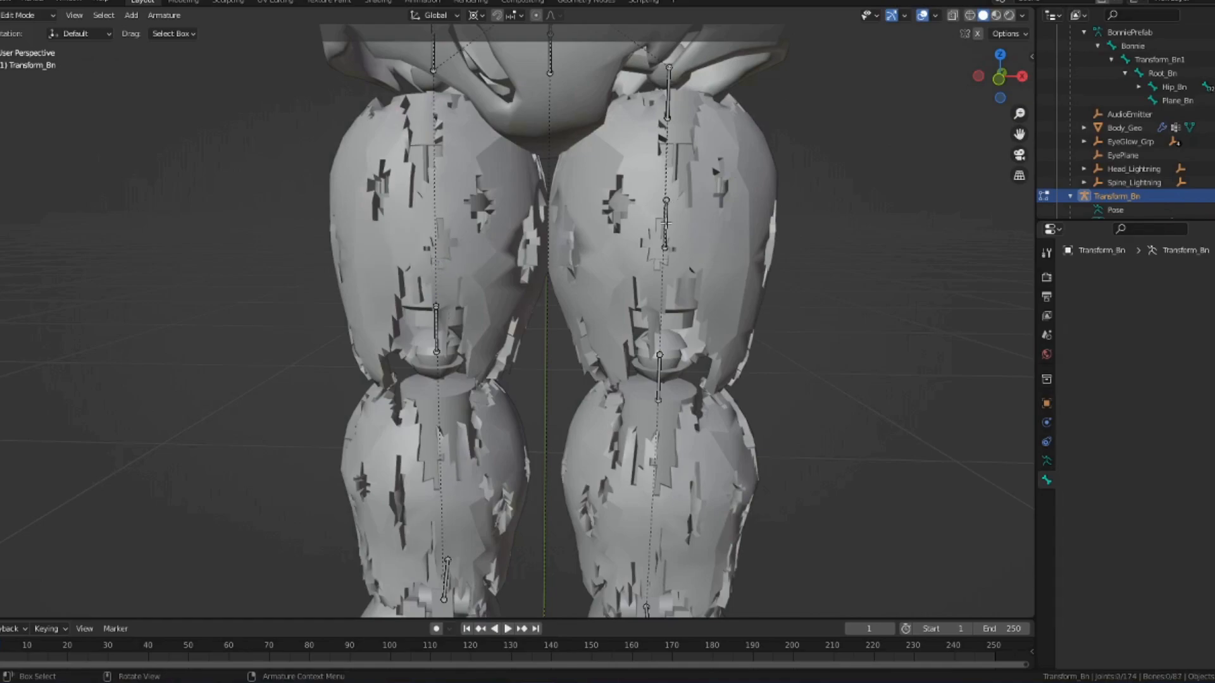
left_click(665, 223)
key("x")
left_click(666, 225)
- Parent Fredbear's right knee bone to the right upper leg bone
left_click(658, 375)
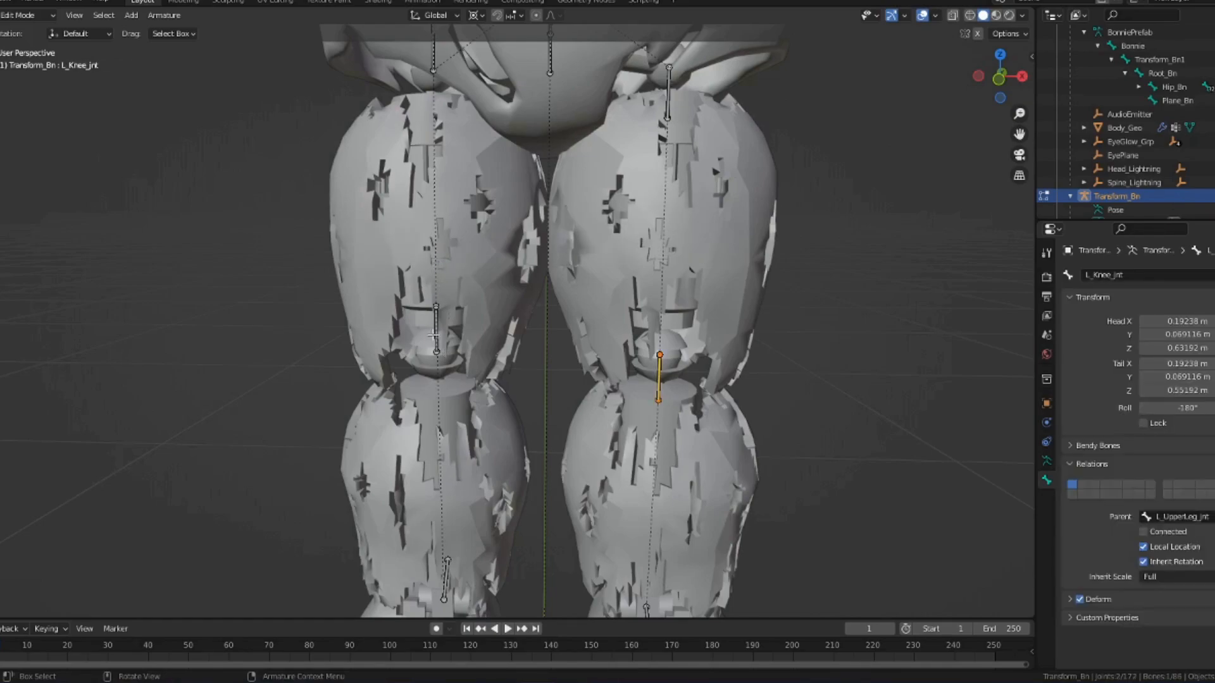
left_click(433, 335)
middle_click_drag(433, 335, 485, 358)
scroll(577, 110, "down", 1)
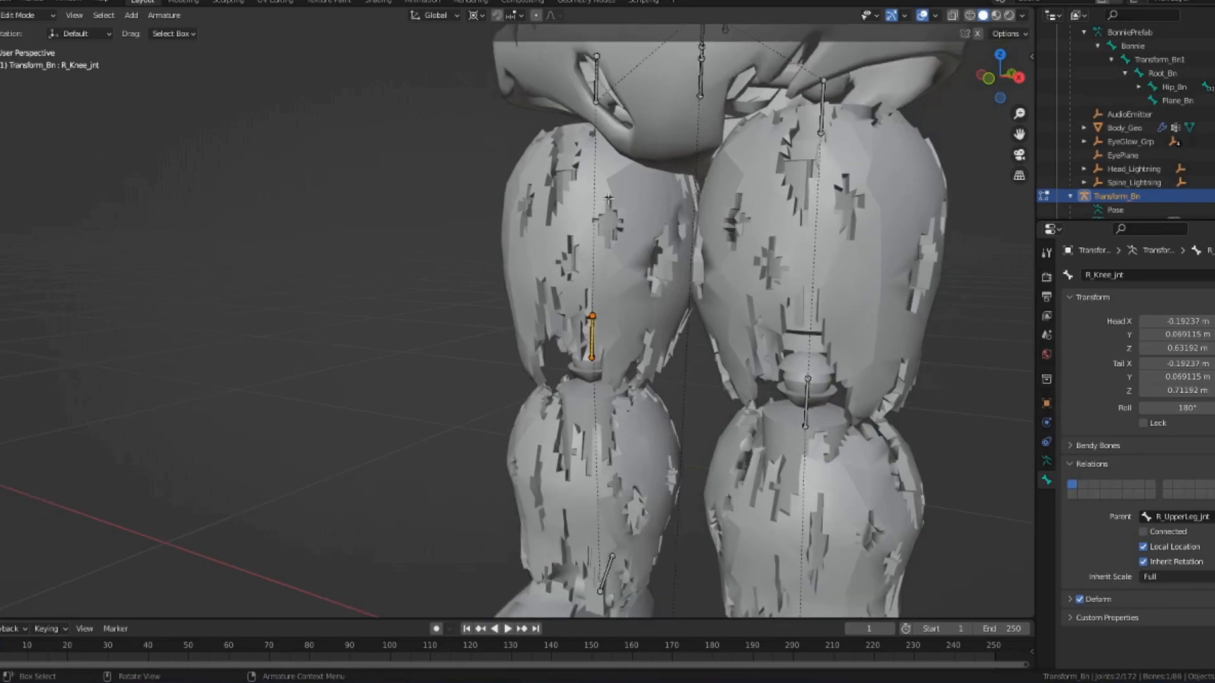
left_click(596, 75, "shift")
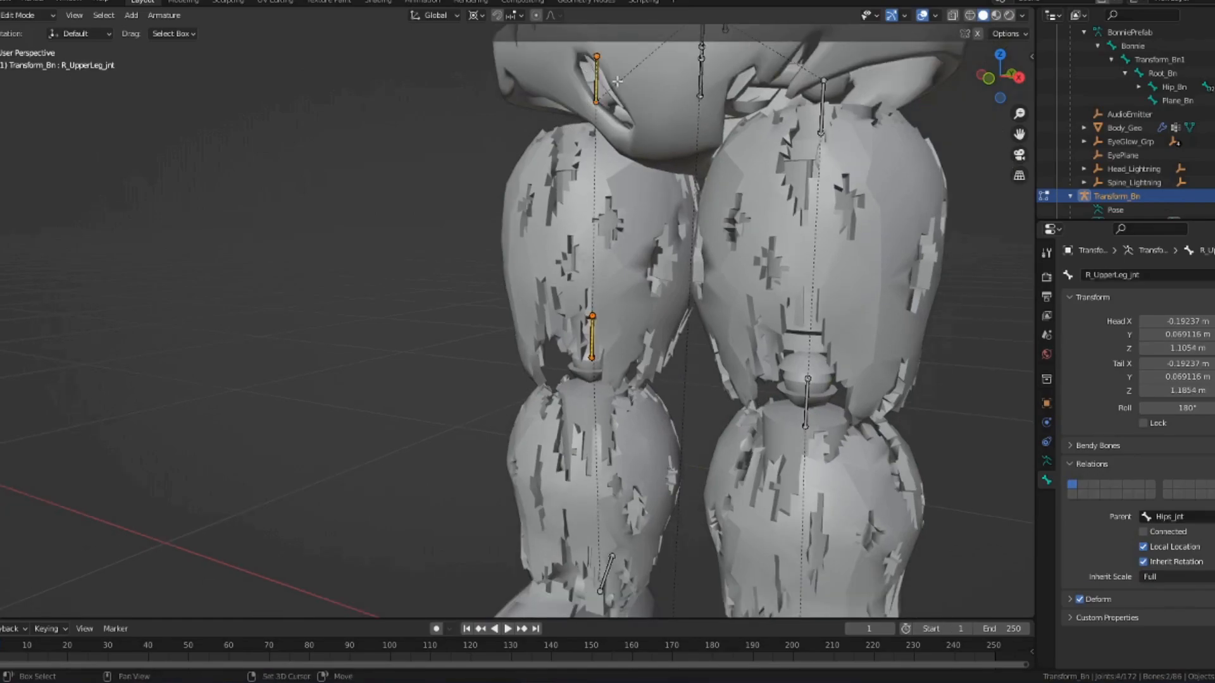
key("ctrl+p")
scroll(548, 343, "up", 1)
middle_click_drag(586, 383, 635, 405)
middle_click_drag(622, 446, 605, 271, "shift")
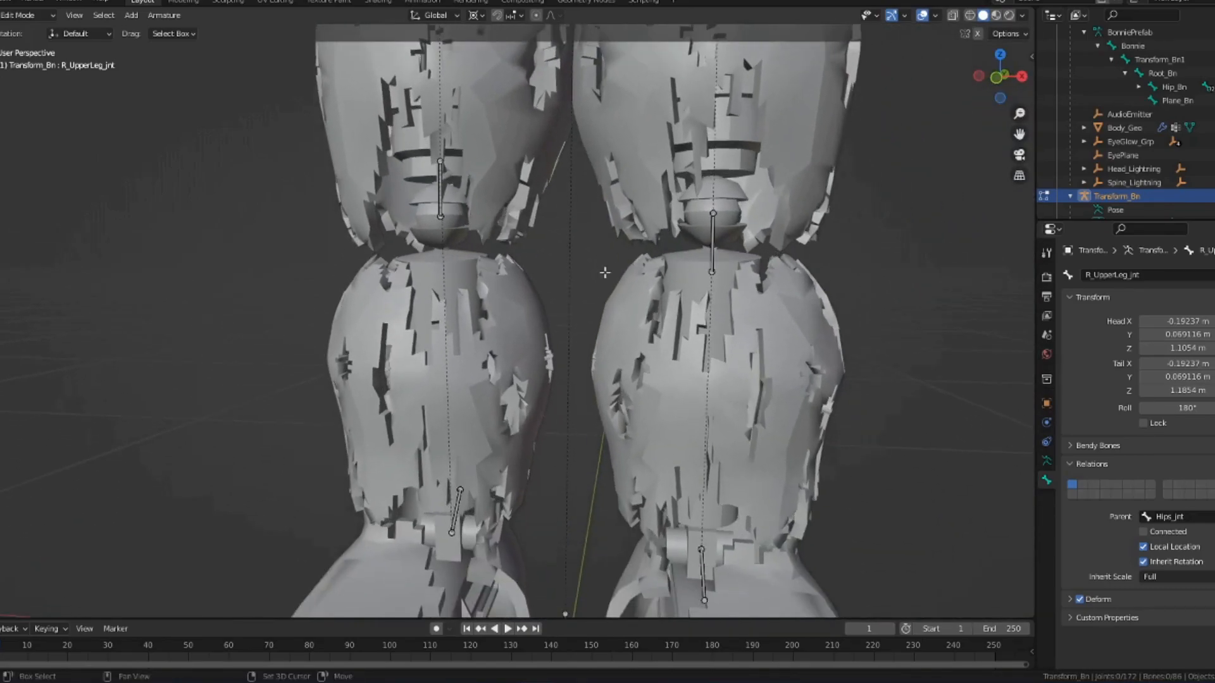
middle_click_drag(621, 387, 622, 358, "shift")
scroll(622, 357, "down", 1)
- Rename Fredbear's left knee bone to L_Leg_02_Bn and the right knee bone to R_Leg_02_Bn
left_click(656, 486)
middle_click_drag(572, 219, 595, 340, "shift")
left_click(677, 359)
type("L_Leg_02_Bn")
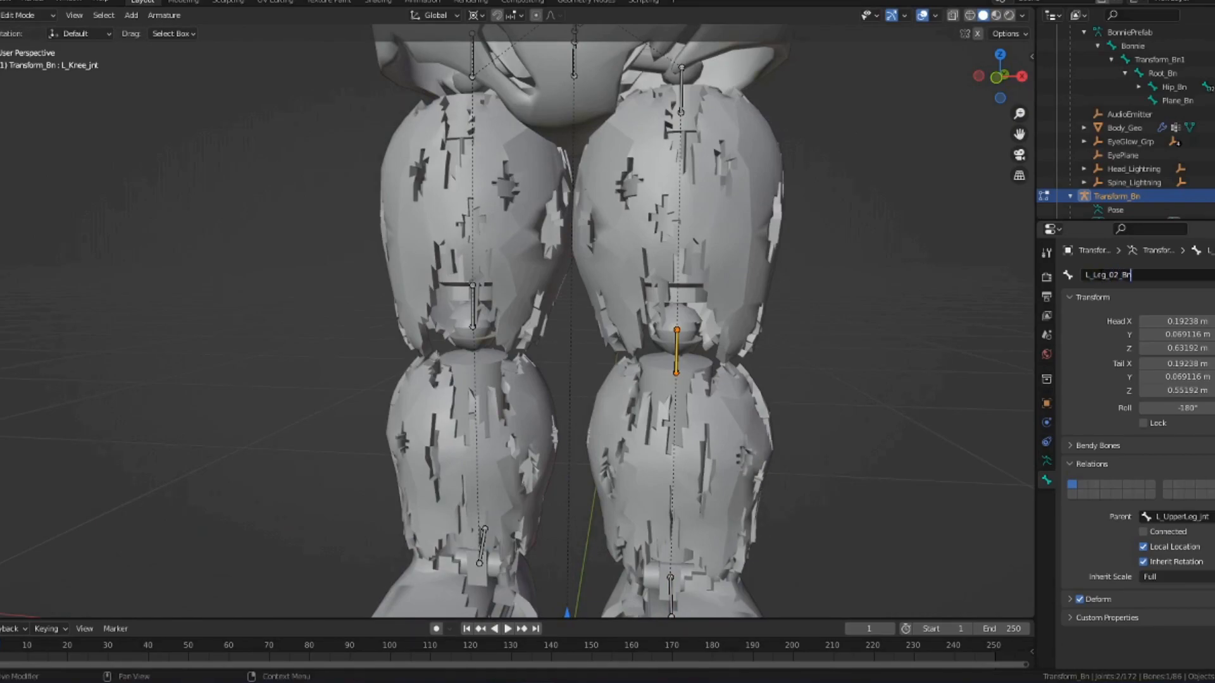
key("Return")
left_click(474, 306)
left_click(1150, 273)
type("R_Lge_0")
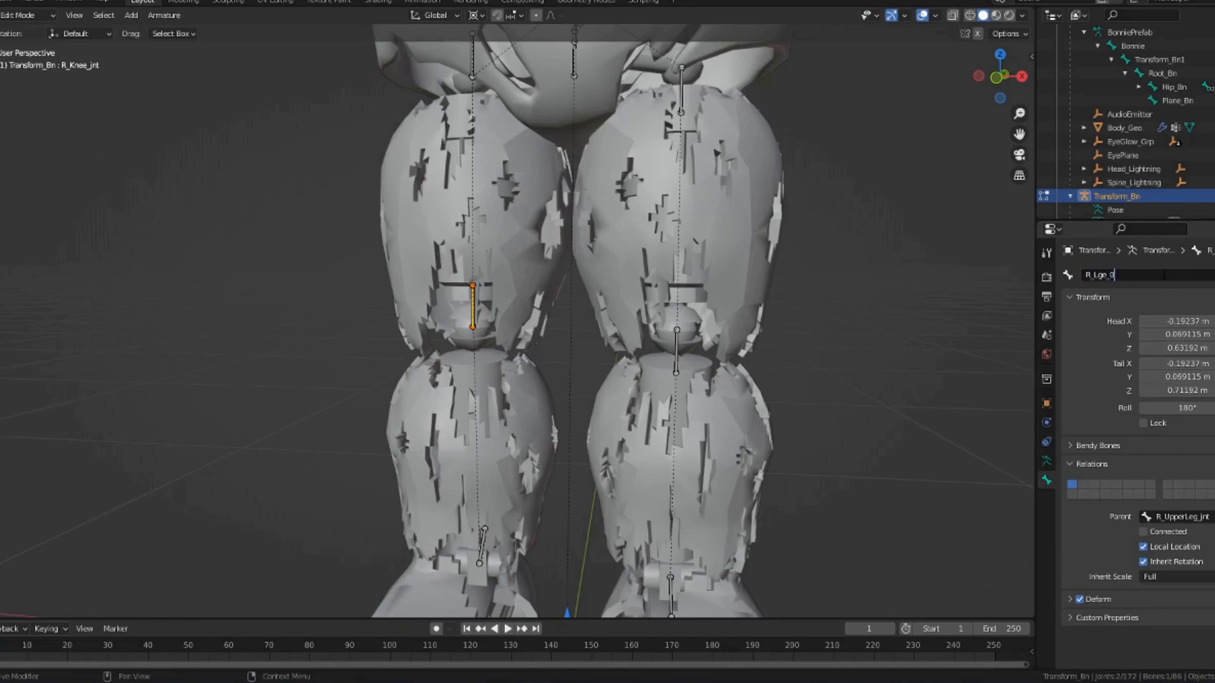
key("Return")
- Delete a surplus bone in the middle of Fredbear's lower torso and select the spine bone
left_click(573, 171)
middle_click_drag(573, 190, 723, 353, "shift")
left_click(578, 245)
key("x")
left_click(723, 352)
left_click(237, 189)
middle_click_drag(237, 190, 445, 260, "shift")
left_click(415, 197)
middle_click_drag(415, 197, 510, 225, "shift")
left_click(565, 155)
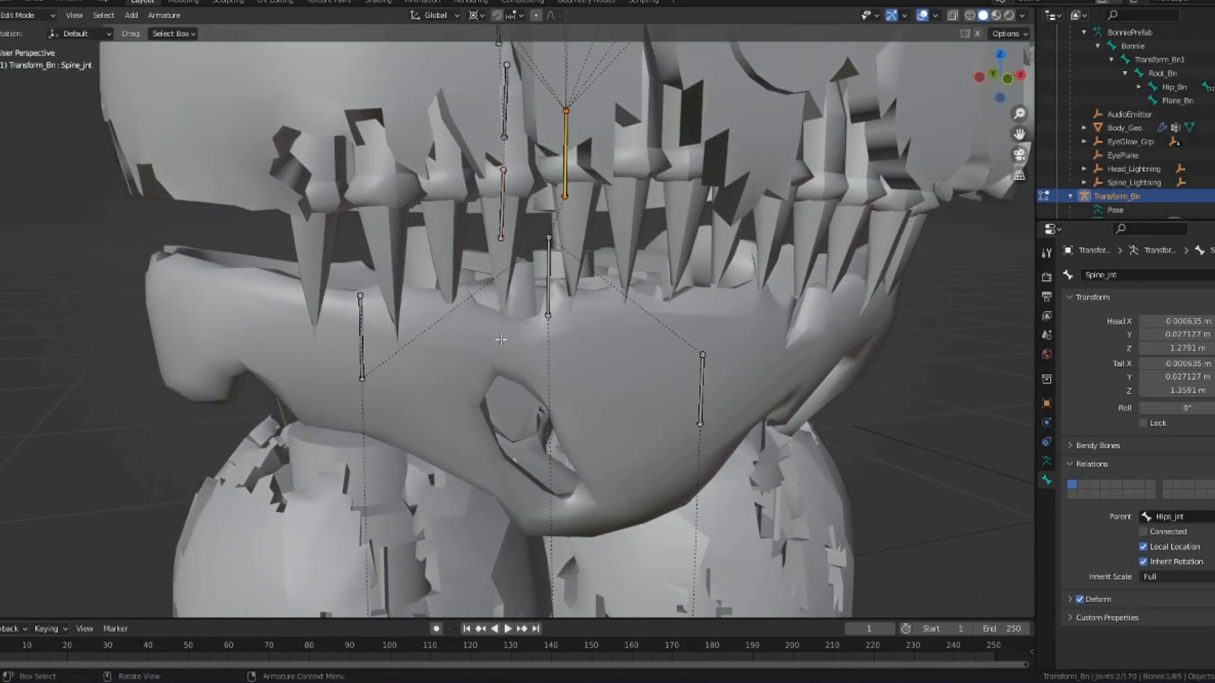
- Rename Fredbear's upper leg bones after Bonnie's, with R_Leg_01_Bn for the right, and the hip bone to Hip_Bn
left_click(362, 332)
left_click(658, 316)
left_click(1139, 275)
type("L_Leg")
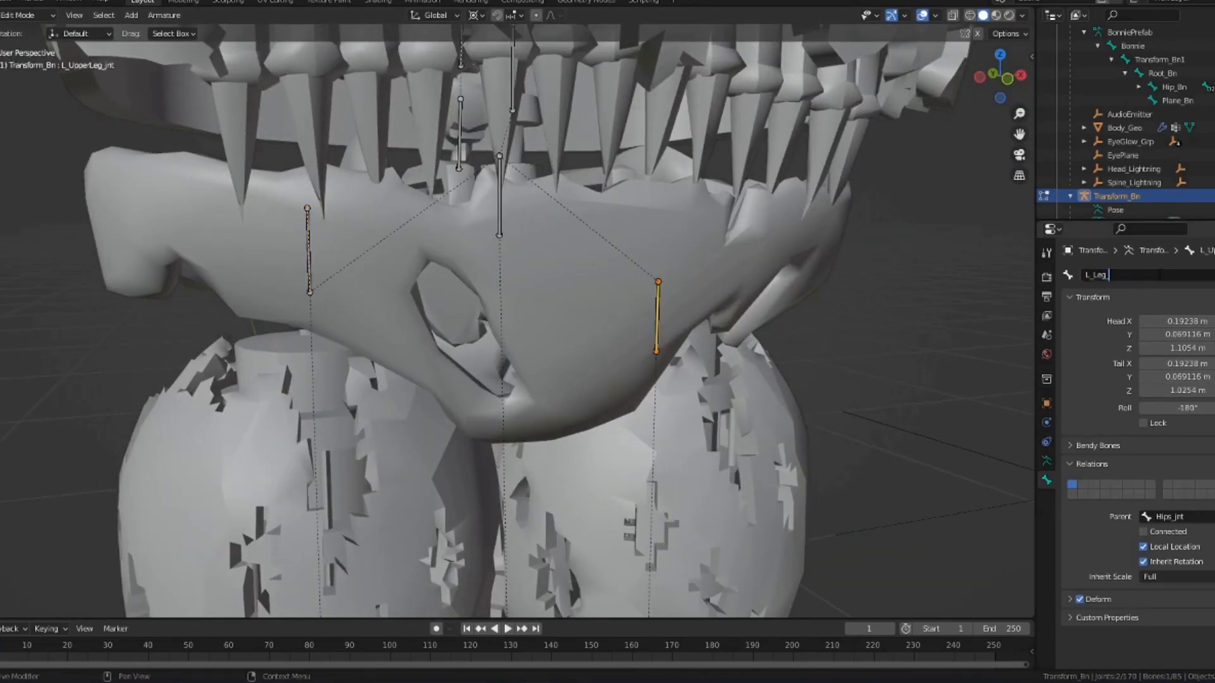
left_click(499, 196)
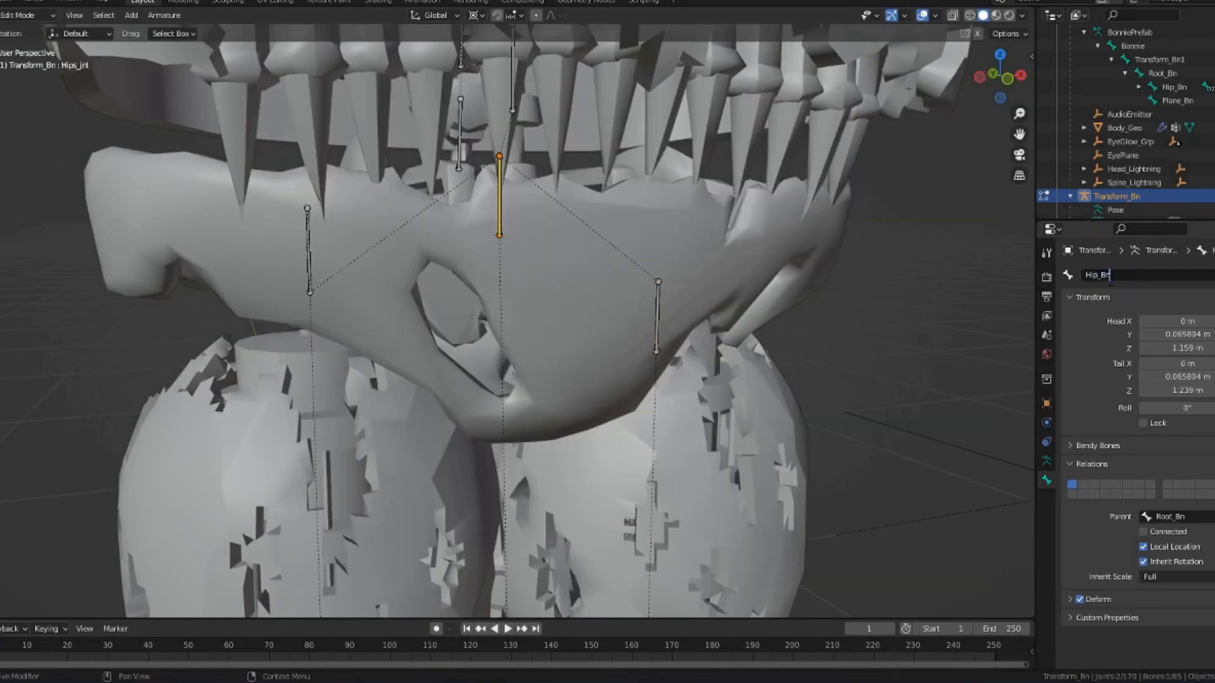
key("Return")
- Examine Fredbear's leg bones from several angles to check their names and parents
left_click(657, 209)
middle_click_drag(569, 209, 563, 405, "shift")
middle_click_drag(481, 355, 664, 354)
middle_click_drag(538, 506, 633, 190, "shift")
scroll(601, 297, "up", 2)
middle_click_drag(633, 297, 470, 301)
scroll(469, 301, "down", 5)
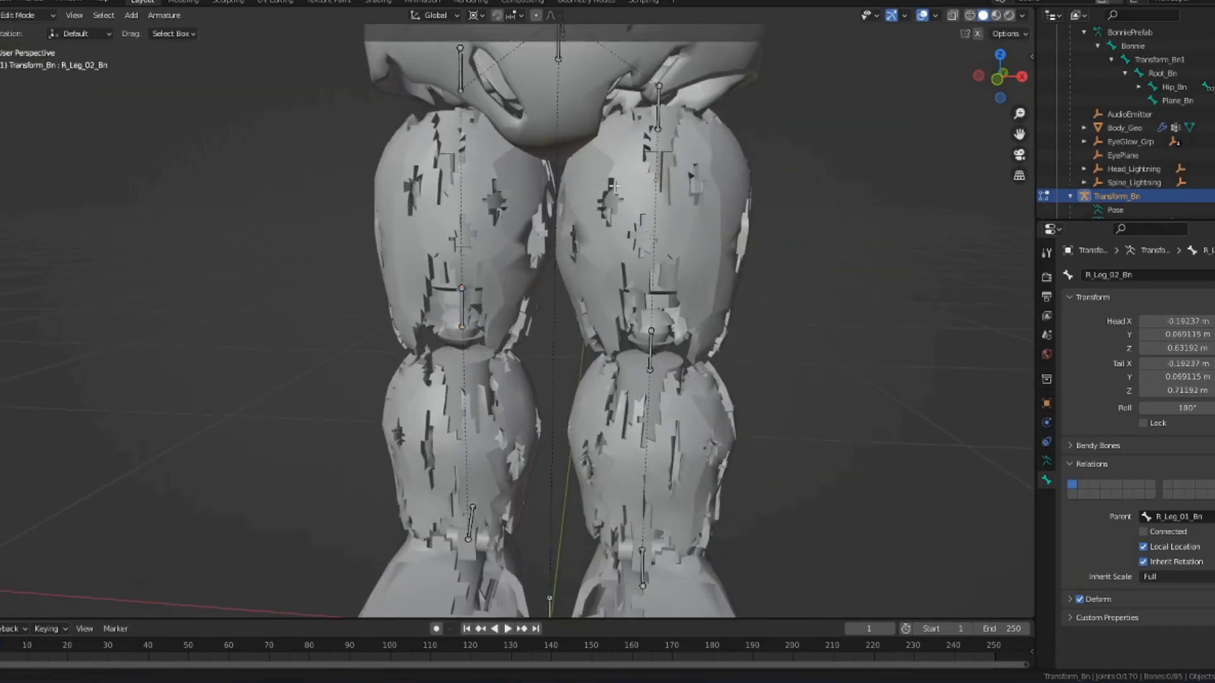
- Delete the jiggle bones in the middle of Fredbear's right and left upper arms and forearms
middle_click_drag(469, 212, 544, 253, "shift")
left_click(544, 395)
key("x")
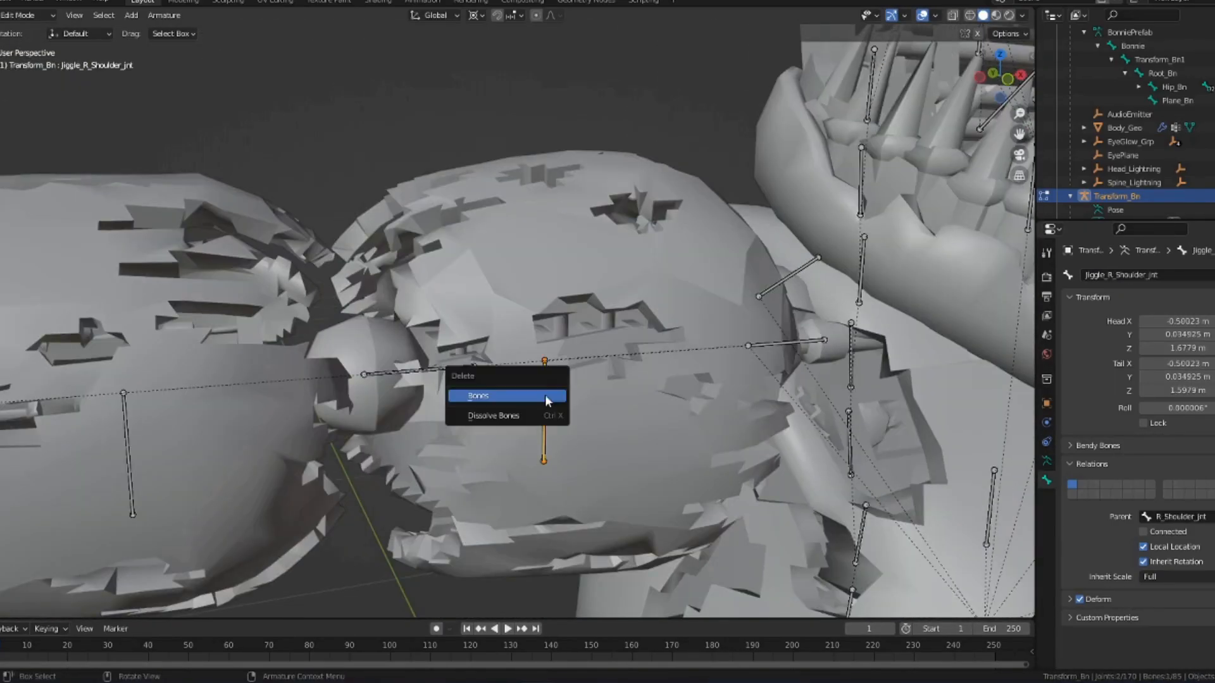
left_click(544, 395)
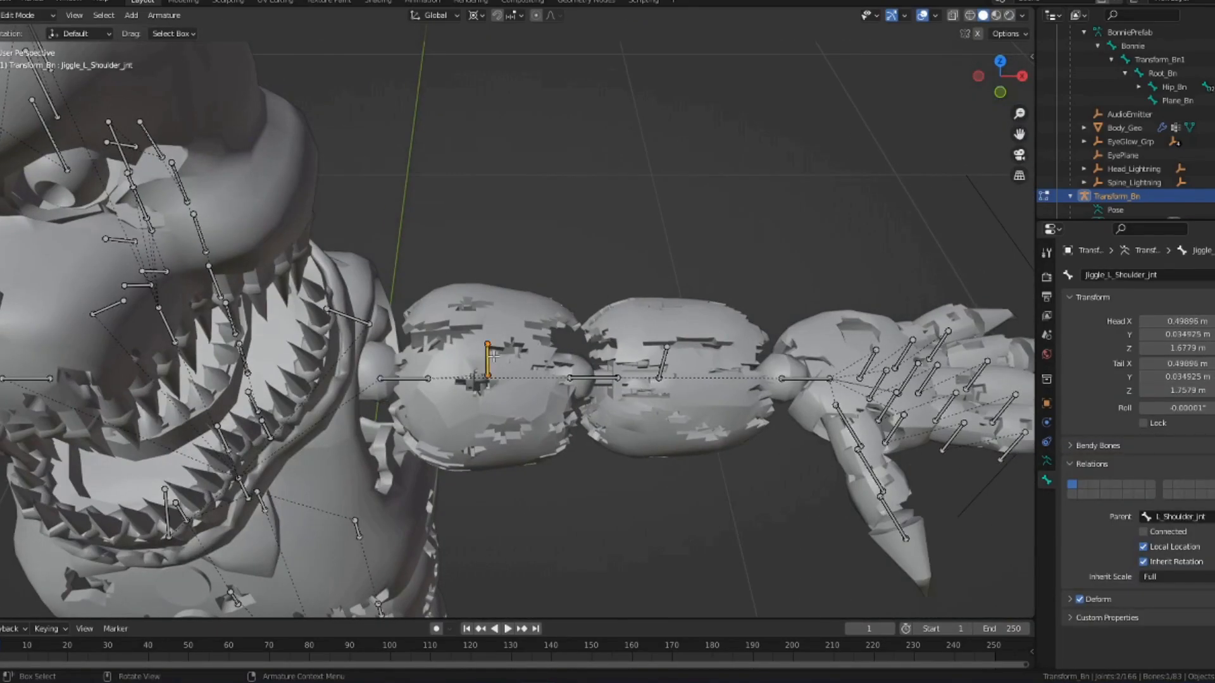
key("Delete")
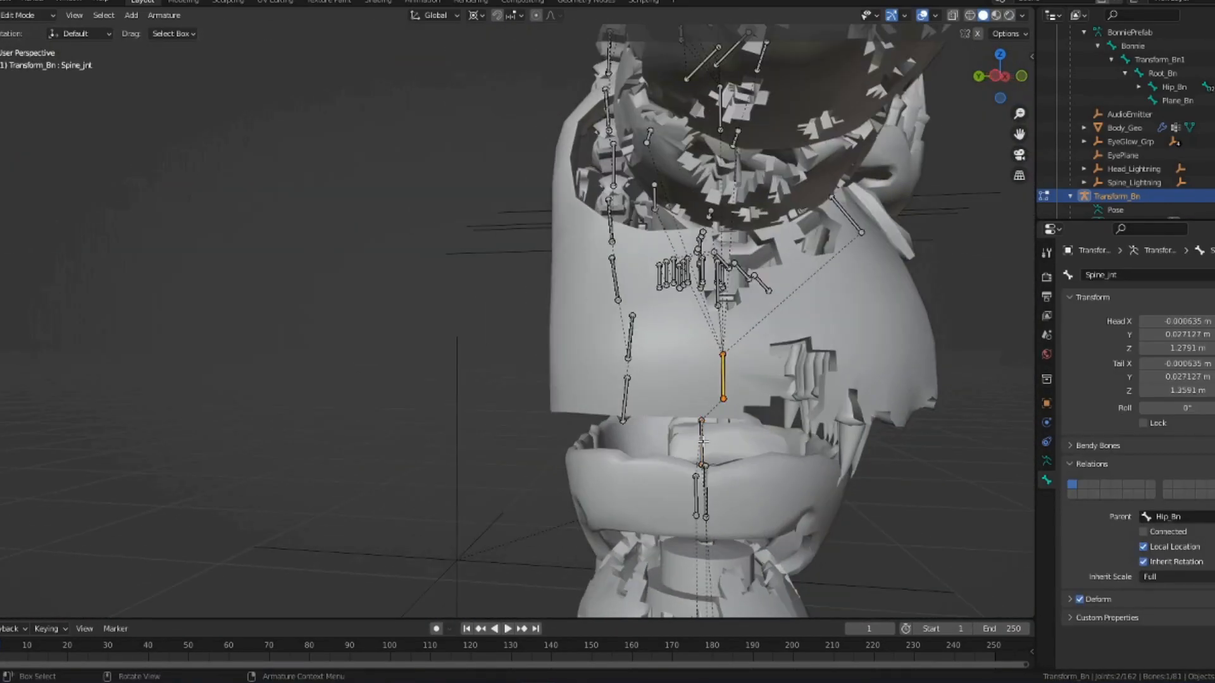
- Rename Fredbear's spine bone to Spine_Bn and delete the chain of ExoSpine bones along the back
left_click(1104, 274)
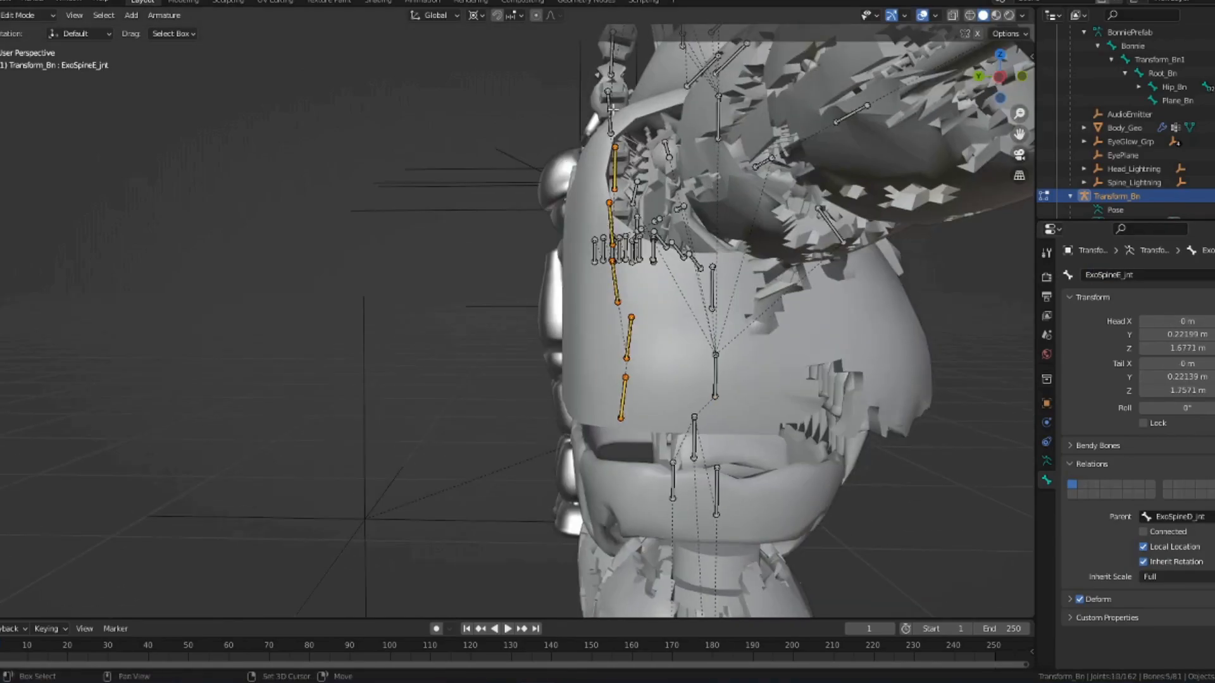
key("x")
left_click(647, 233)
- Test-rotate the upper jaw piston bone in Pose Mode to see what it moves, and return to Edit Mode
left_click(663, 142)
middle_click_drag(663, 144, 556, 155)
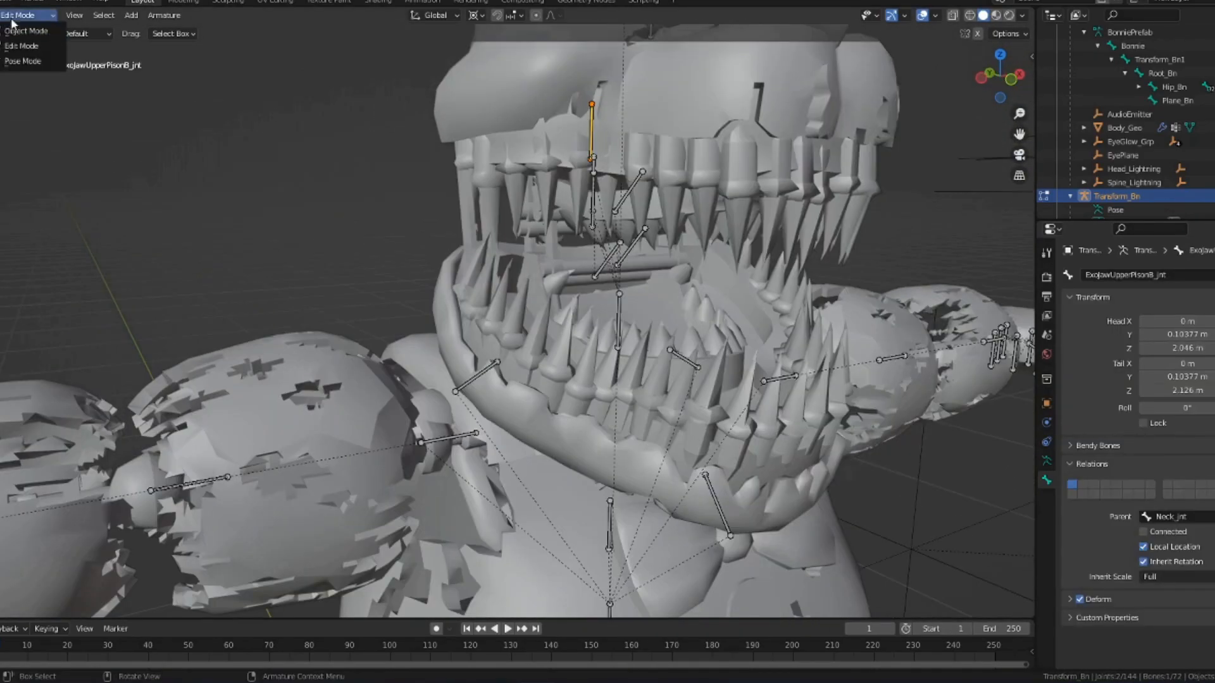
key("ctrl+Tab")
scroll(569, 190, "down", 7)
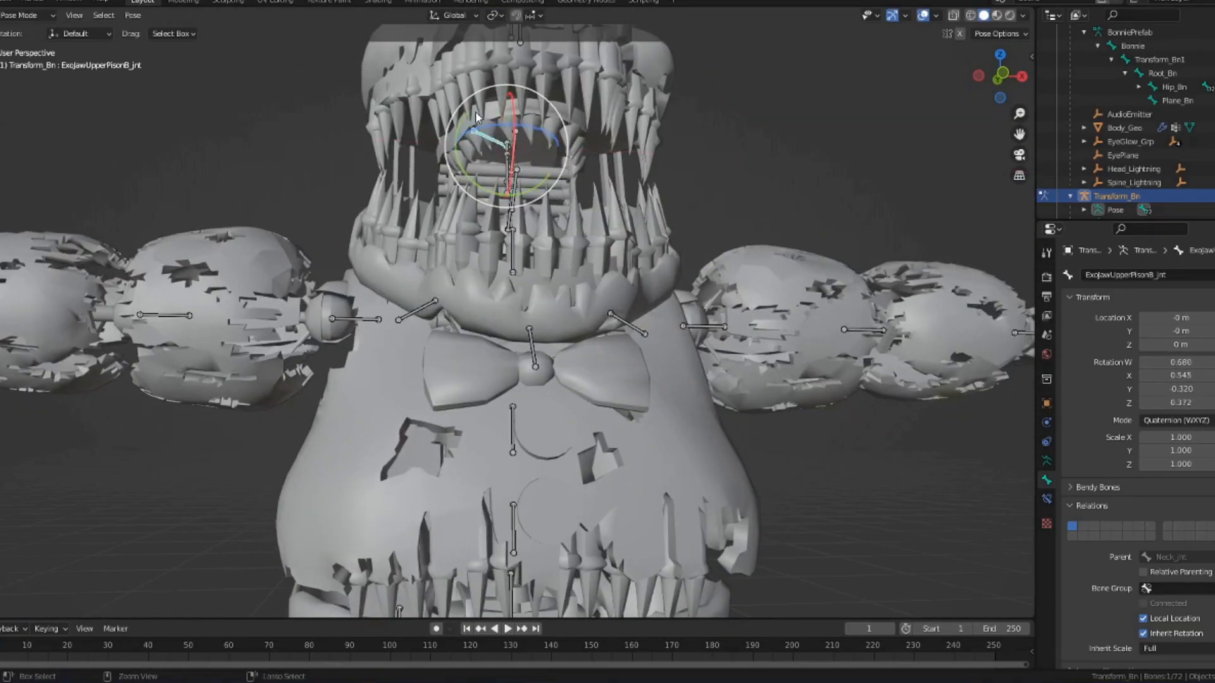
key("r")
key("r")
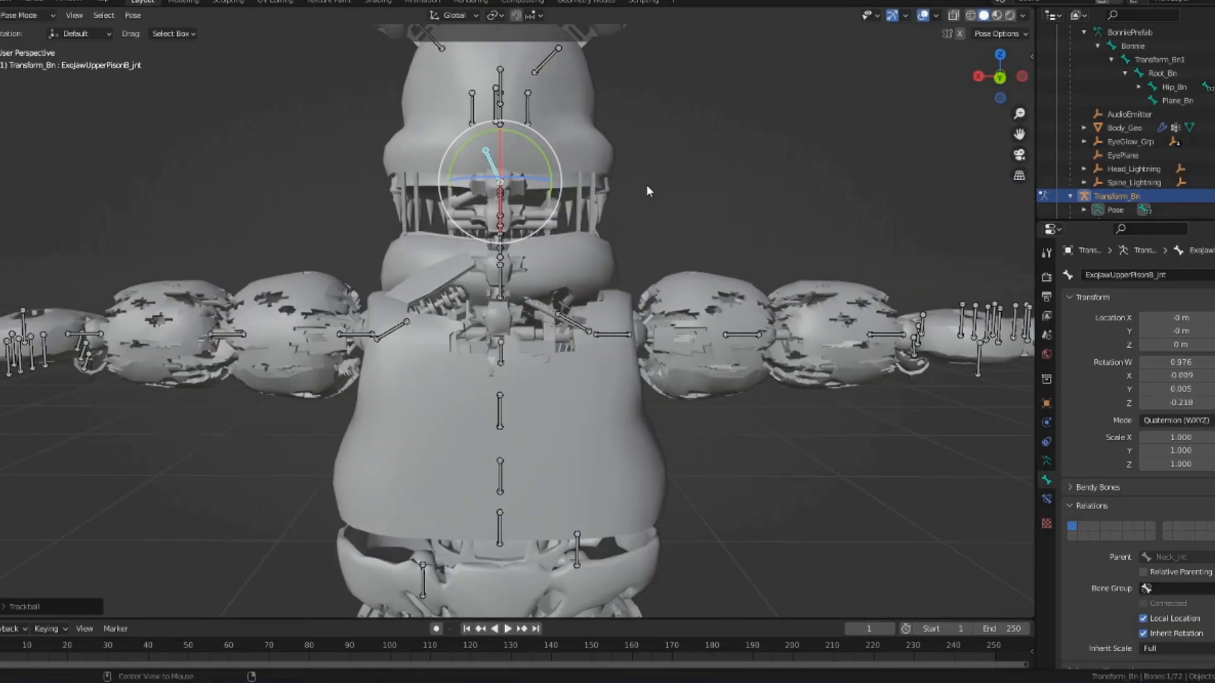
key("Tab")
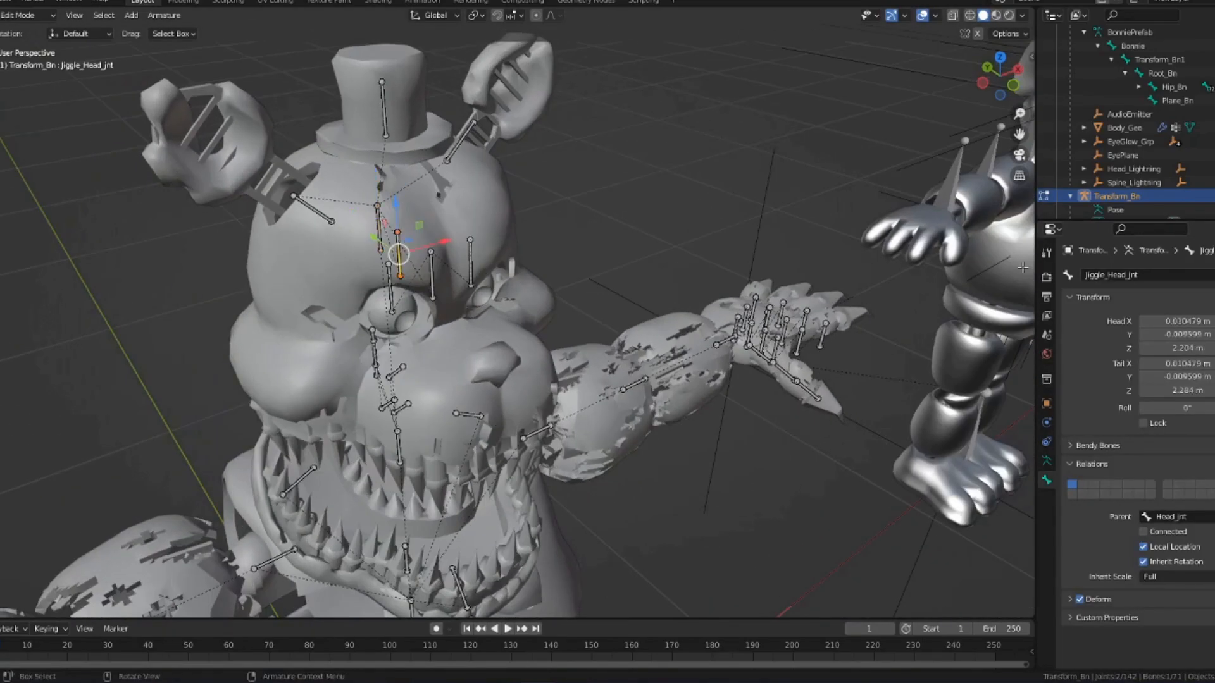
- Rename Fredbear's head bone to Head_Bn and give the right ear bone a name starting with R_Ear_
double_click(1114, 275)
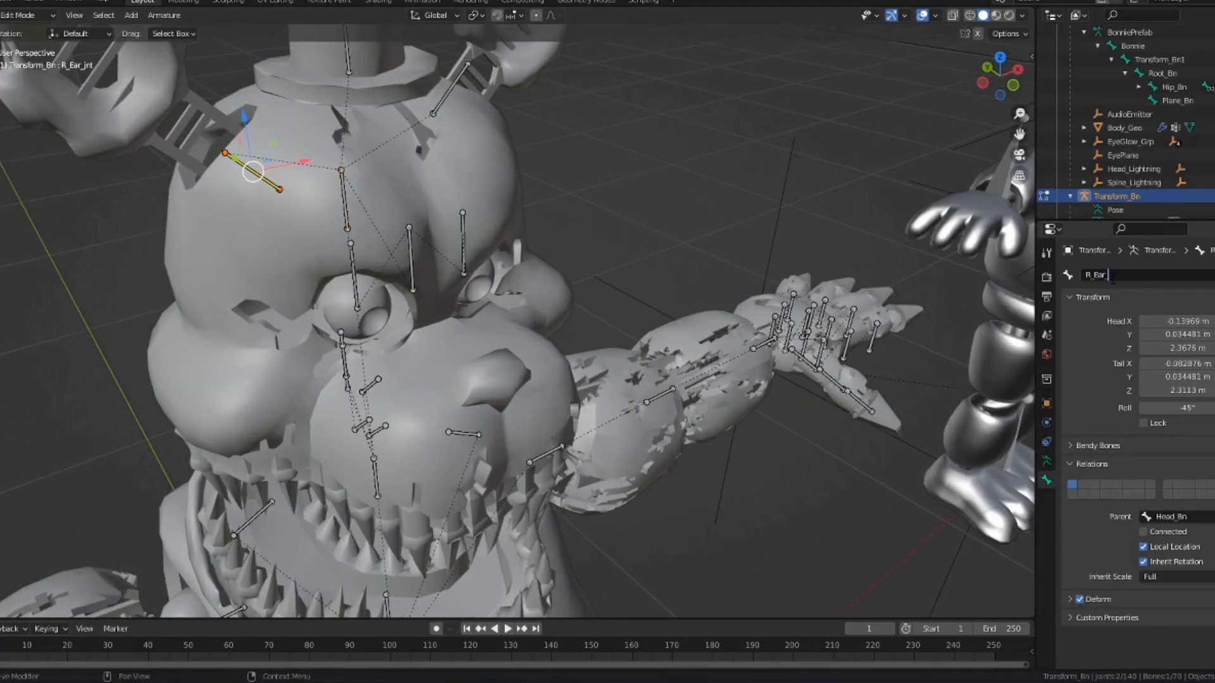
type("R_Ear_B")
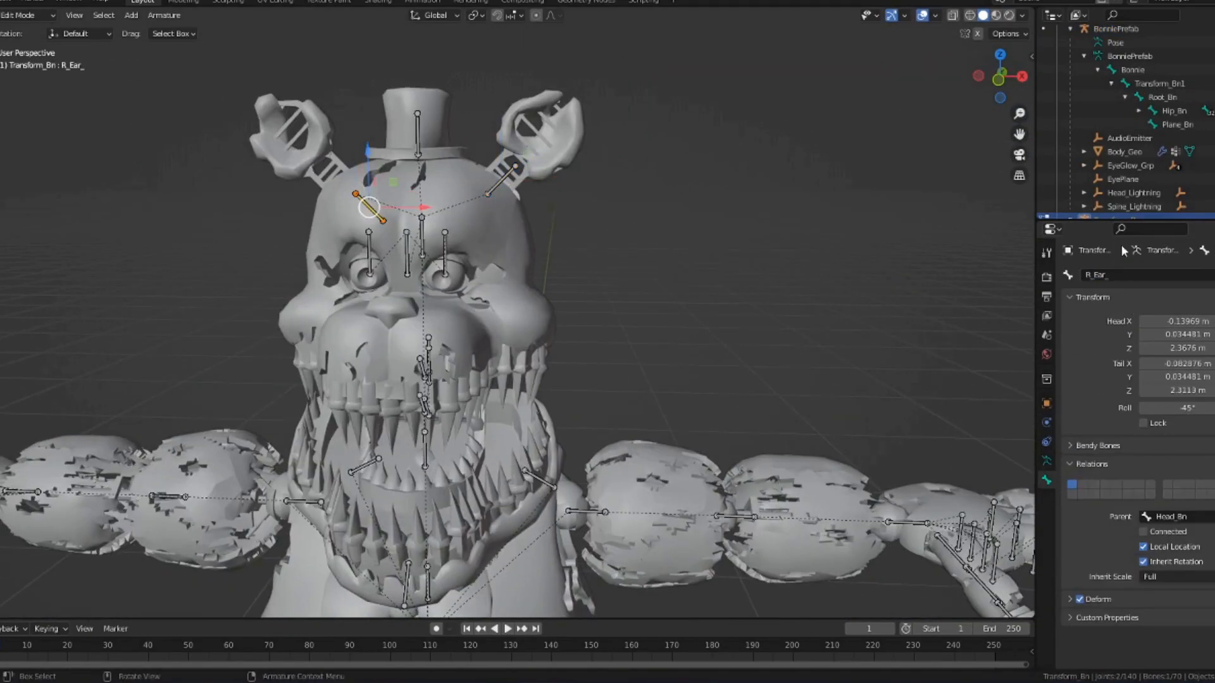
double_click(1100, 276)
key("Return")
- Try to move a bone at Fredbear's right eye sideways to reveal the upper eyelid bone behind it
left_click(408, 126, "alt")
left_click(344, 148)
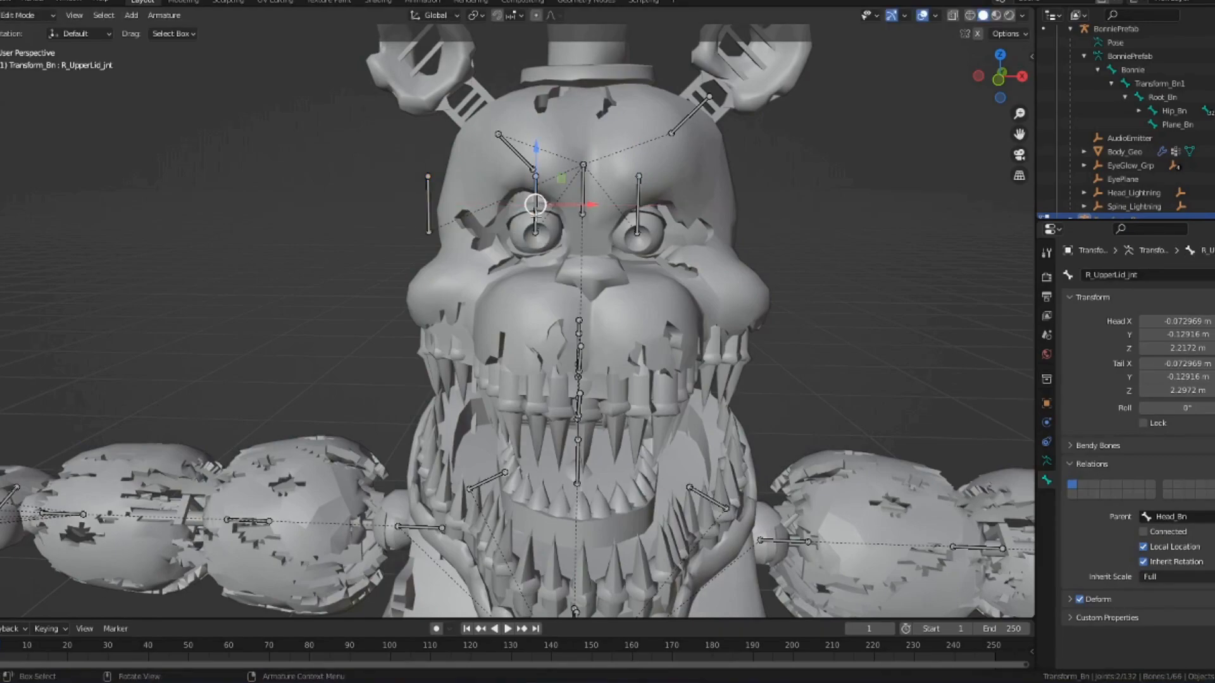
key("g")
left_click(543, 228)
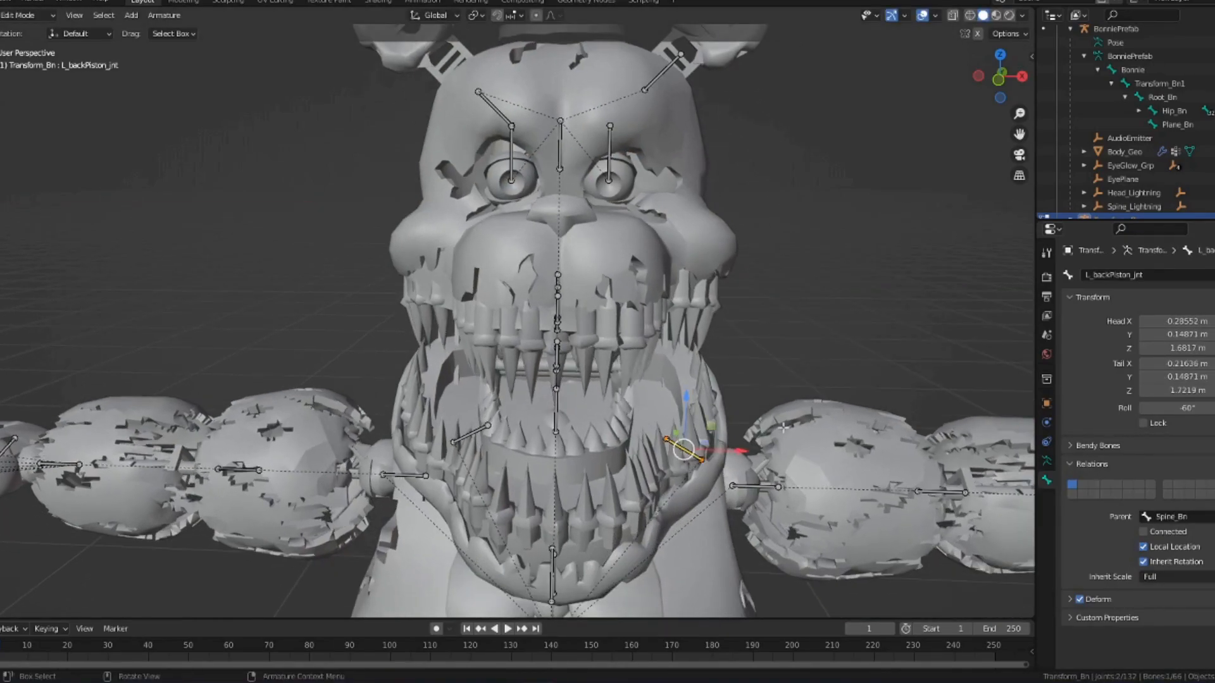
- Delete the left and right back piston bones and the surplus jaw piston bones inside Fredbear's mouth
left_click(589, 529)
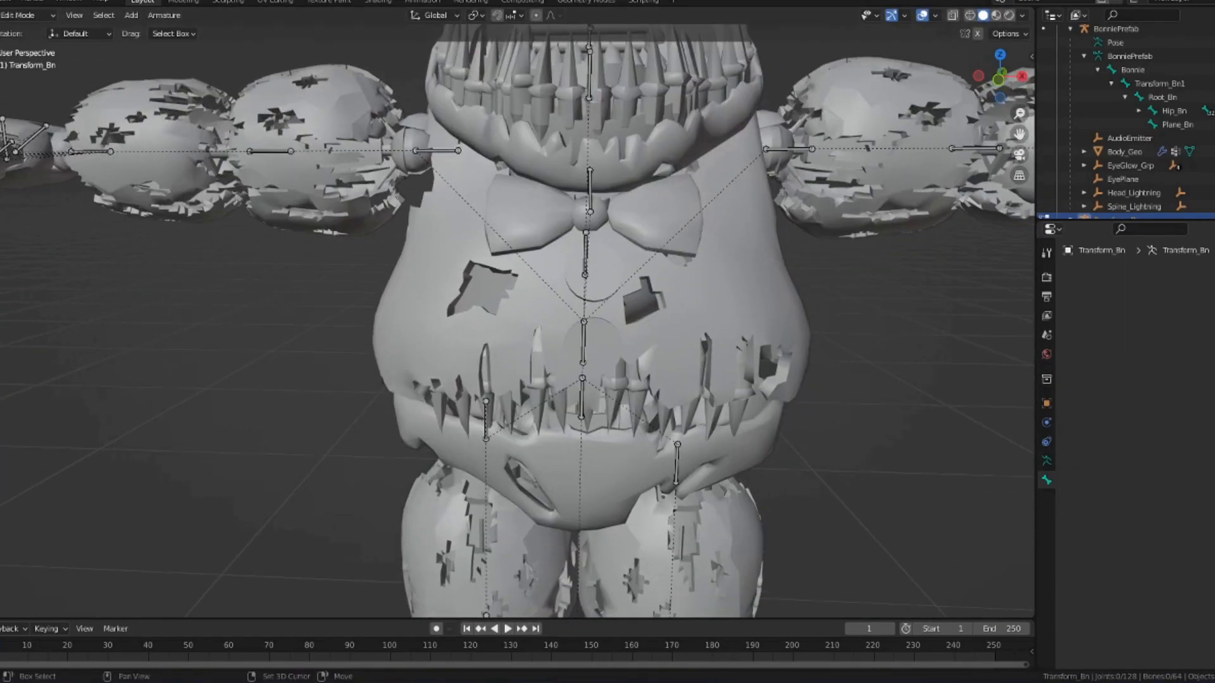
left_click(583, 341)
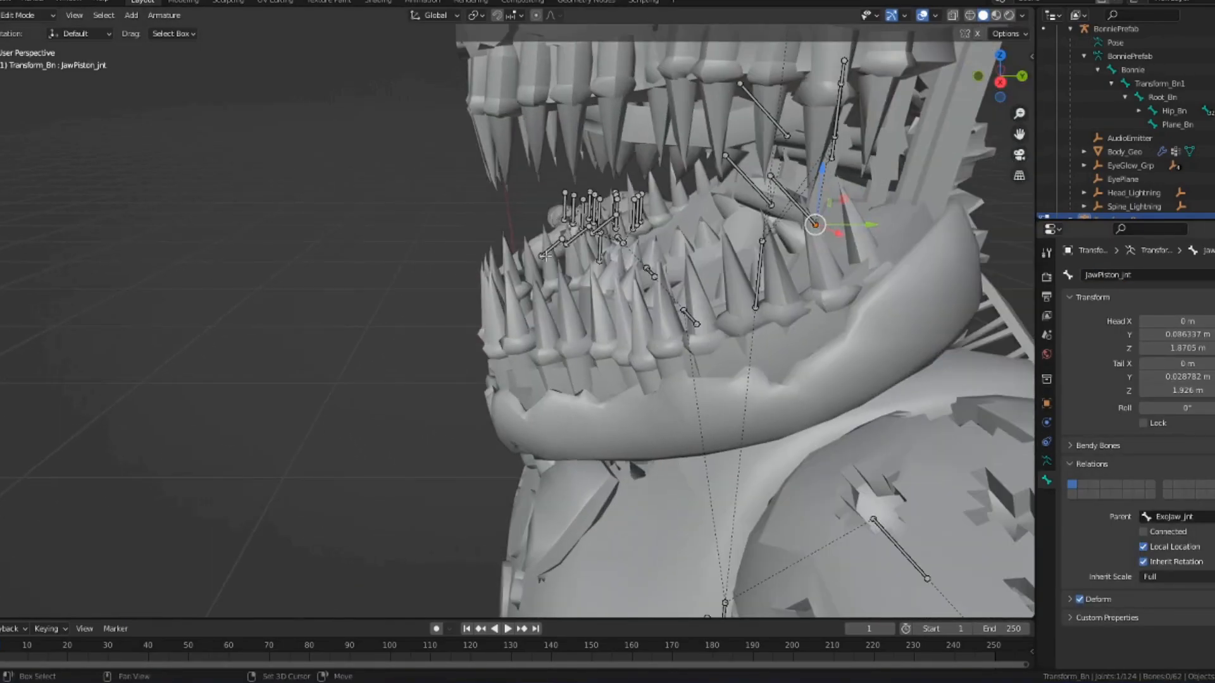
left_click(749, 181)
left_click(792, 200)
key("Delete")
left_click(751, 183)
left_click(747, 91)
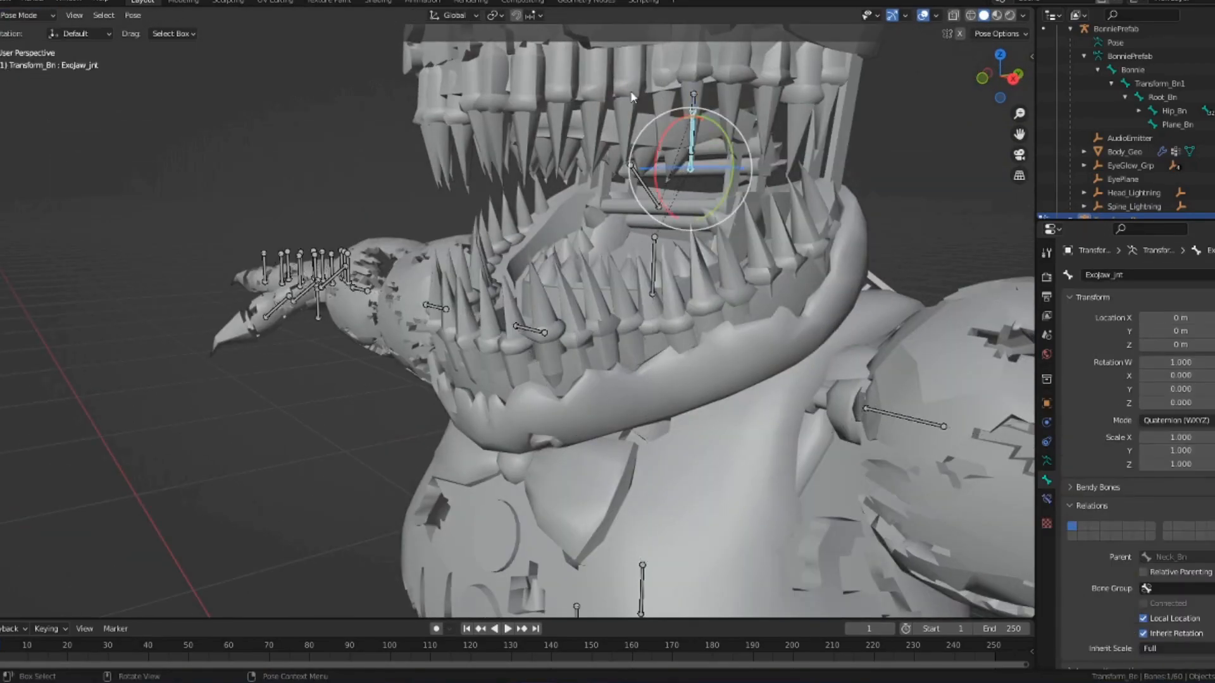
- Test-rotate the ExoJaw_jnt and Jaw_Bn bones in Pose Mode to see which one moves the lower jaw
left_click_drag(661, 143, 658, 206)
left_click(657, 247)
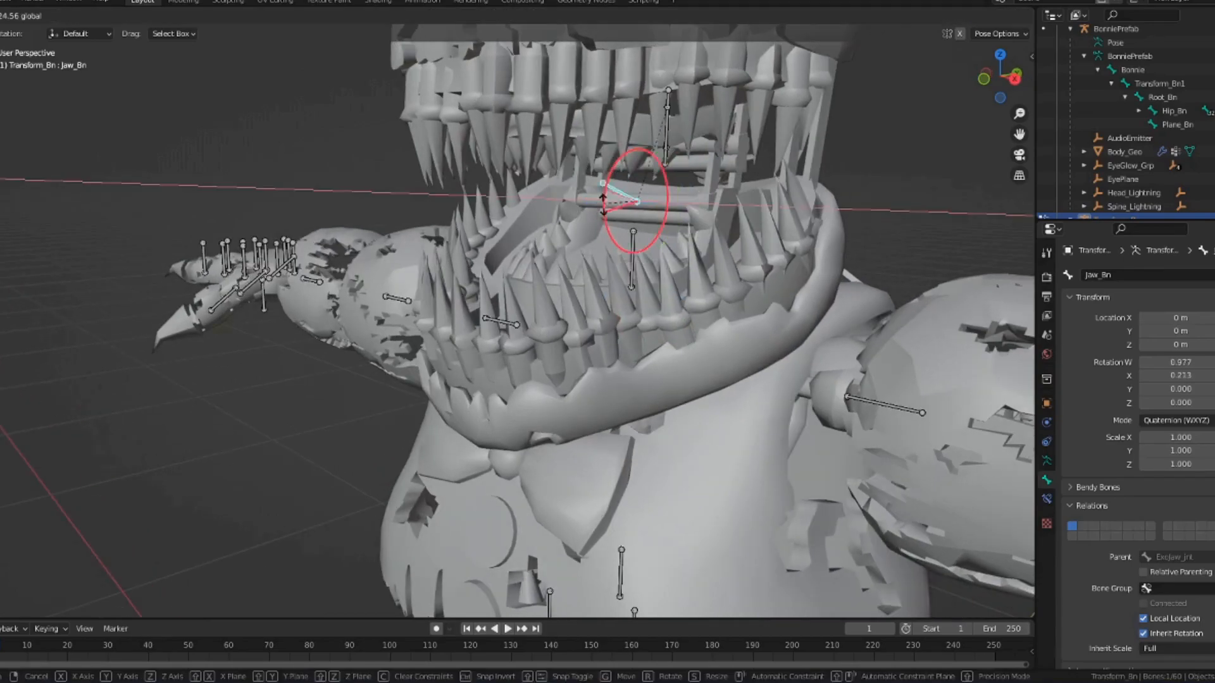
double_click(1127, 275)
left_click(667, 134)
left_click(629, 169)
- Delete the inner Jaw_Bn bone in Edit Mode and rename the ExoJaw_jnt bone to Jaw_Bn
left_click(26, 16)
left_click(26, 48)
key("x")
left_click(633, 179)
left_click(665, 163)
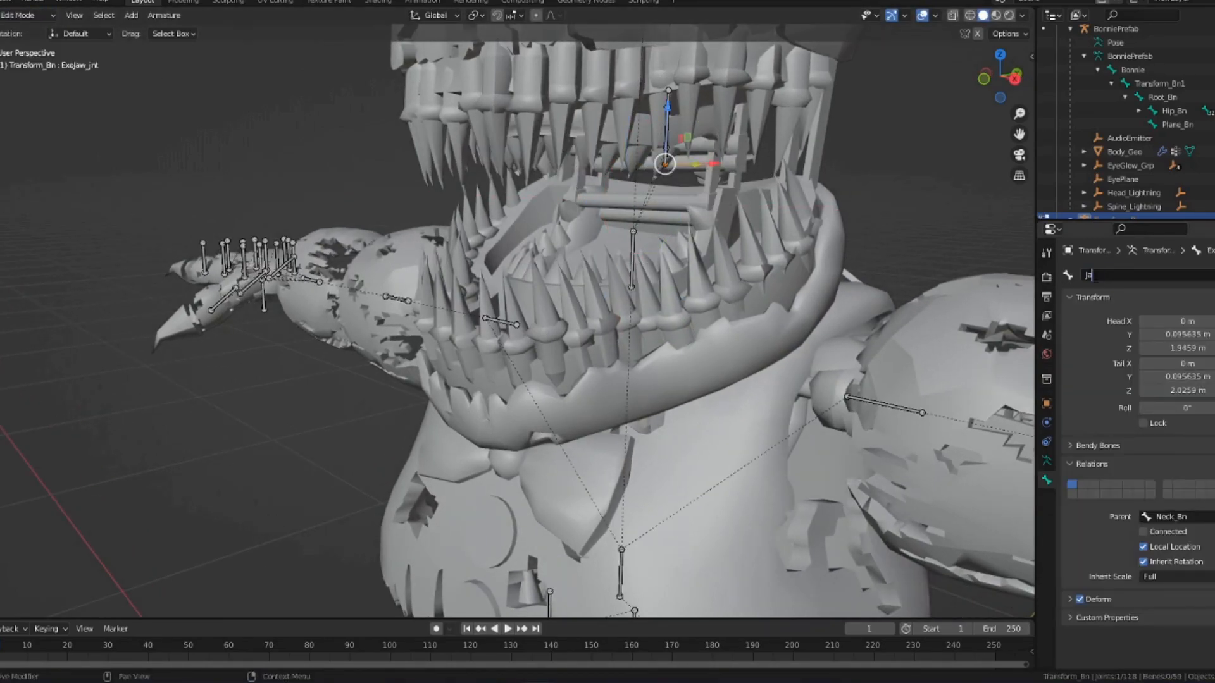
key("x")
left_click(659, 120)
left_click(666, 134)
- Rename Fredbear's left and right shoulder bones after Bonnie's arm bones, using L_Arm_01_Bn for the left
middle_click_drag(645, 190, 696, 209)
left_click(478, 332)
middle_click_drag(549, 385, 458, 347, "shift")
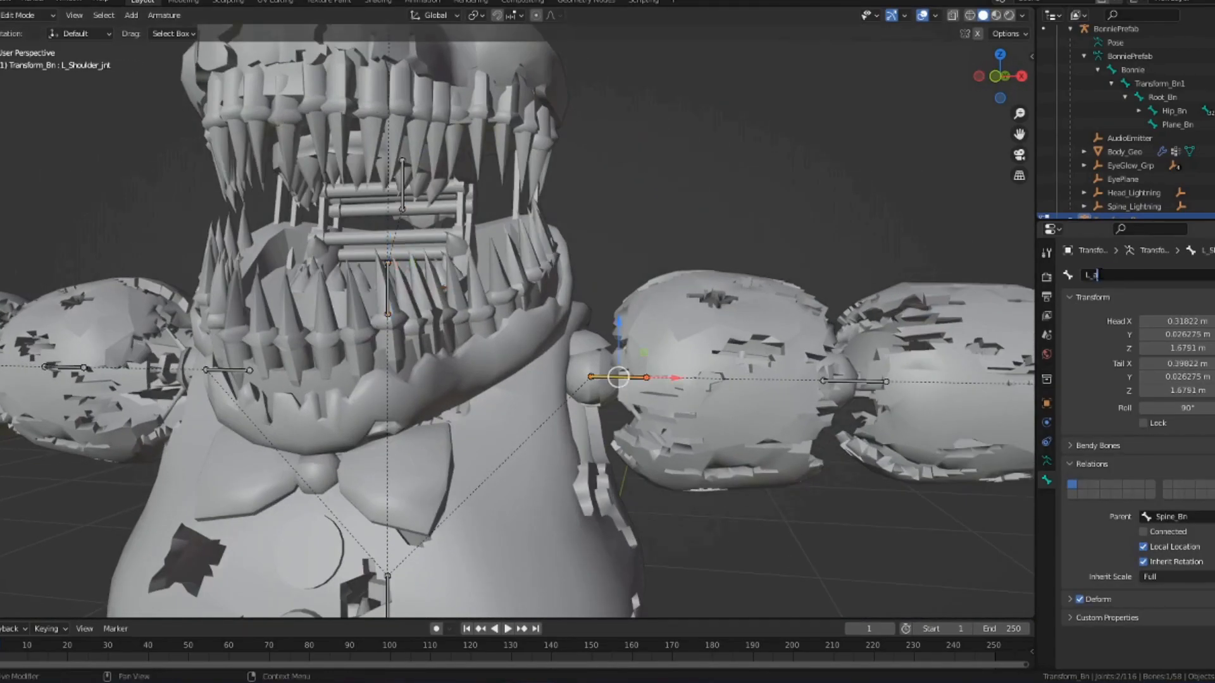
double_click(1166, 272)
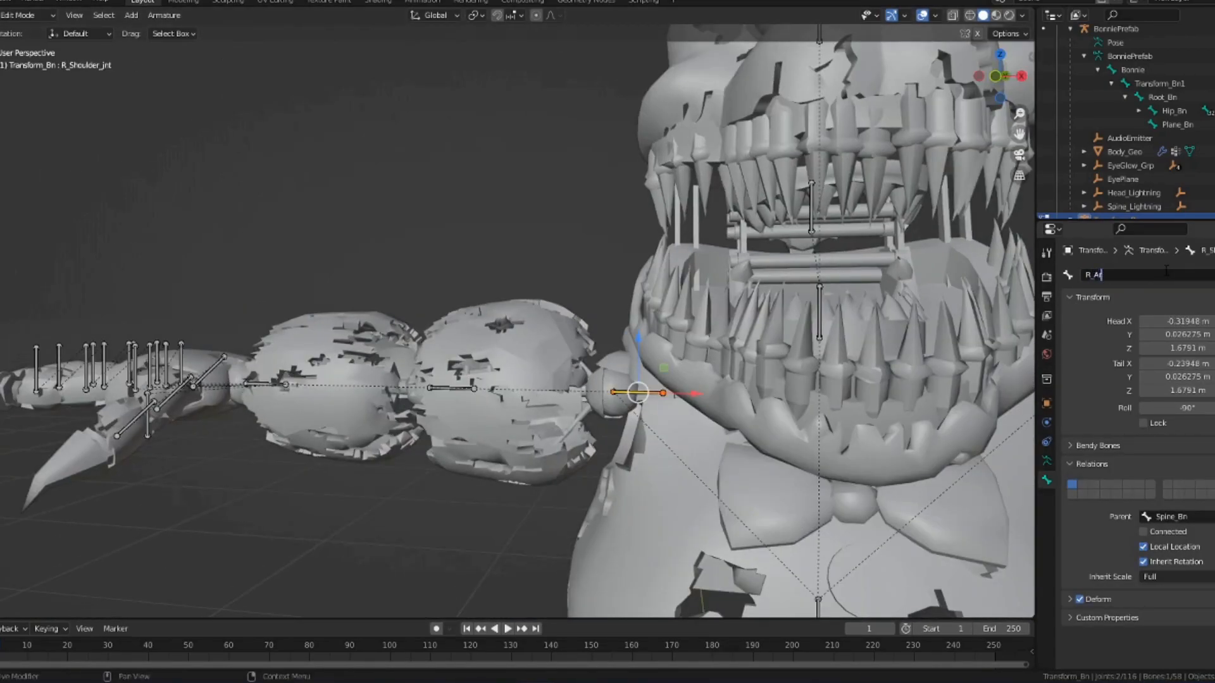
key("Return")
- Rename Fredbear's right elbow bone to R_Arm_02_Bn and name both wrists and the left elbow by the same arm pattern
double_click(1095, 275)
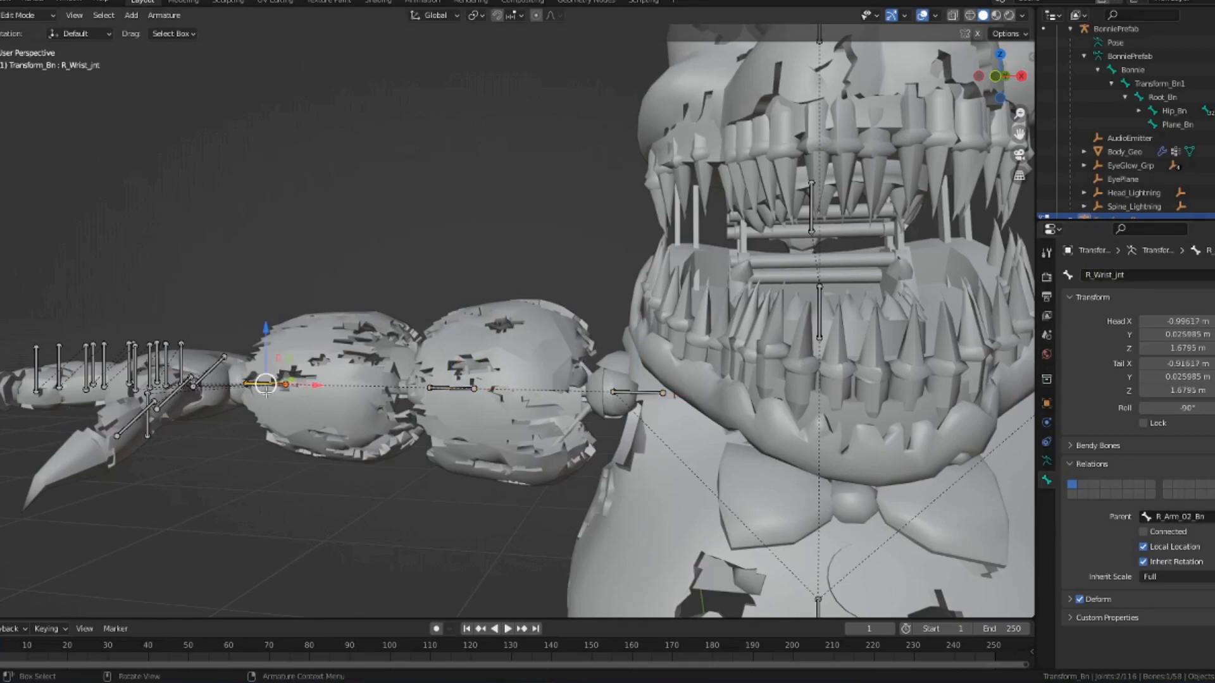
type("_Bn")
key("Return")
double_click(1103, 275)
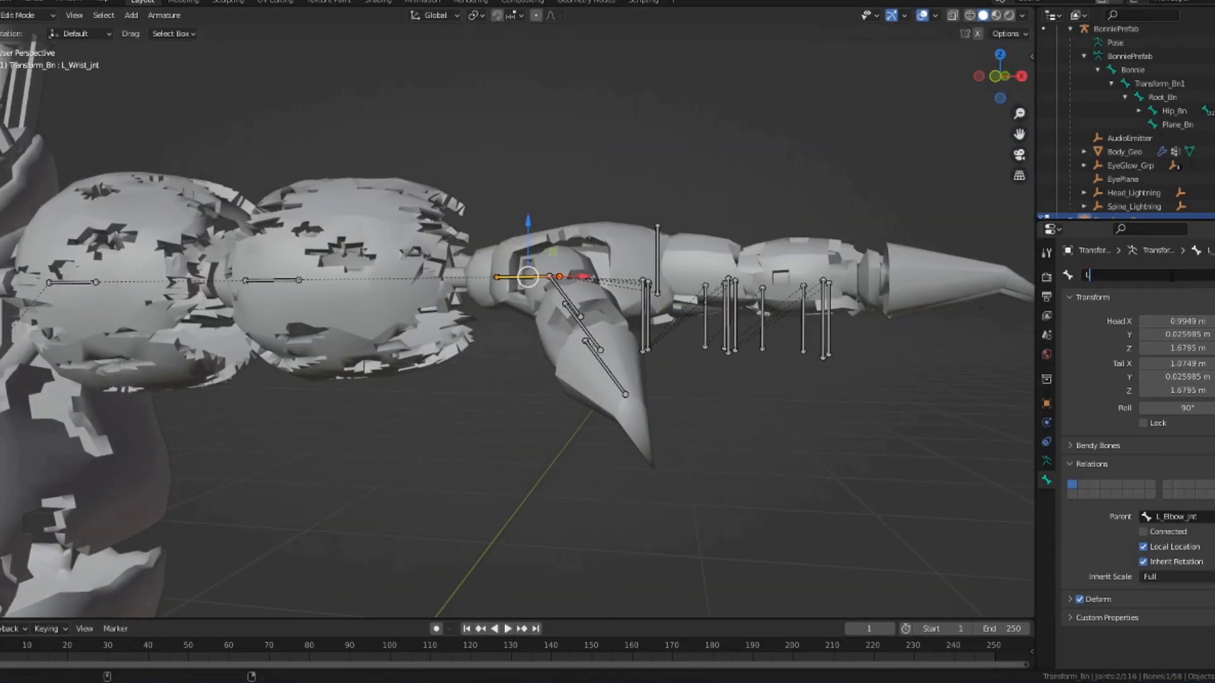
double_click(1164, 272)
type("L")
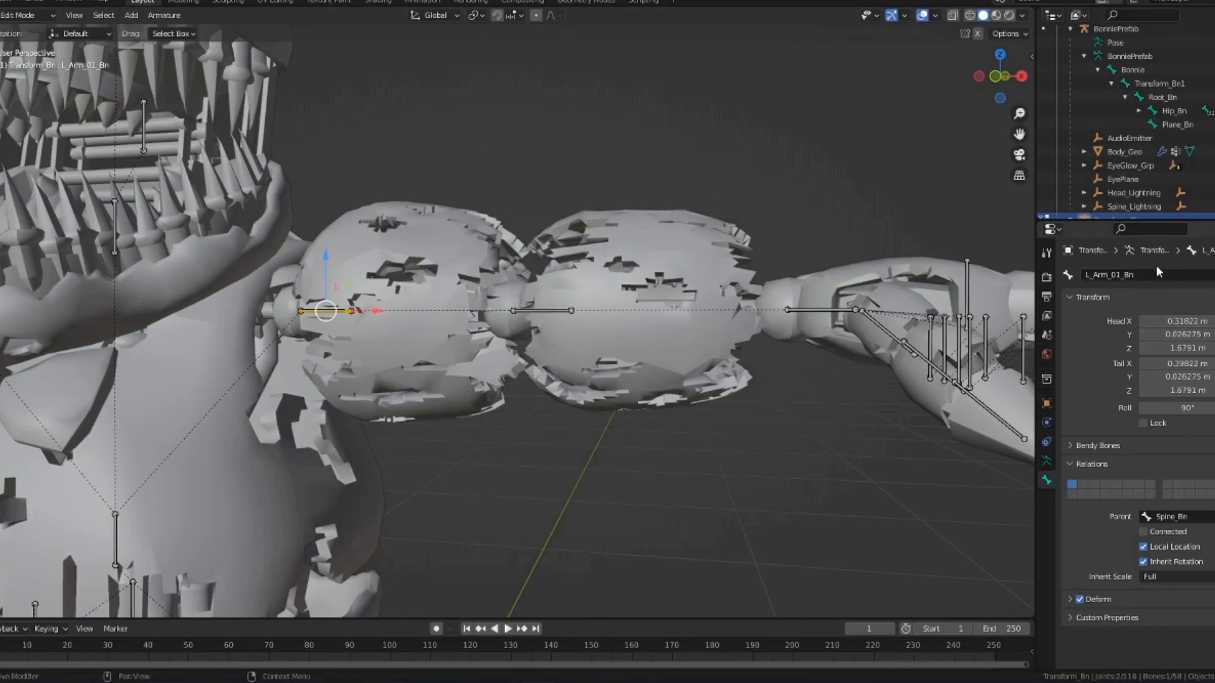
- Compare Fredbear's remaining bone layout with Bonnie's rig standing beside it
scroll(434, 420, "down", 5)
middle_click_drag(791, 426, 680, 425, "shift")
middle_click_drag(981, 428, 800, 429, "shift")
middle_click_drag(933, 442, 886, 455)
scroll(791, 460, "down", 9)
middle_click_drag(661, 505, 678, 496)
scroll(678, 496, "up", 2)
middle_click_drag(422, 431, 508, 414, "shift")
scroll(509, 413, "up", 1)
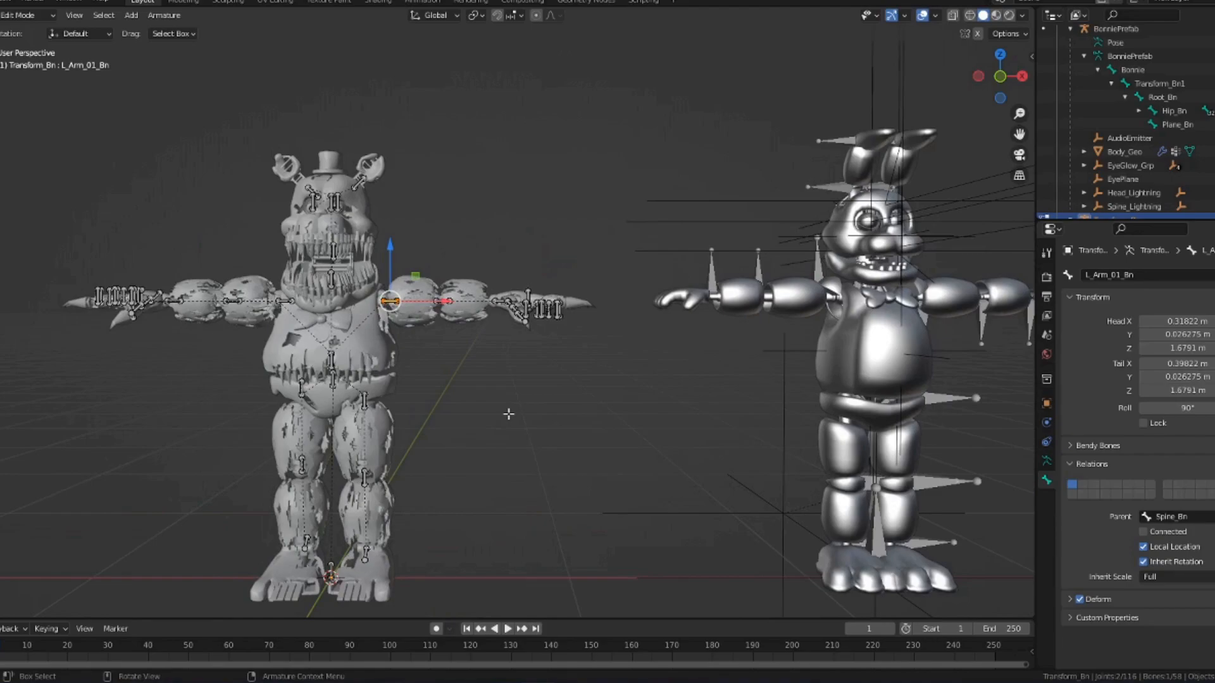
scroll(426, 392, "up", 1)
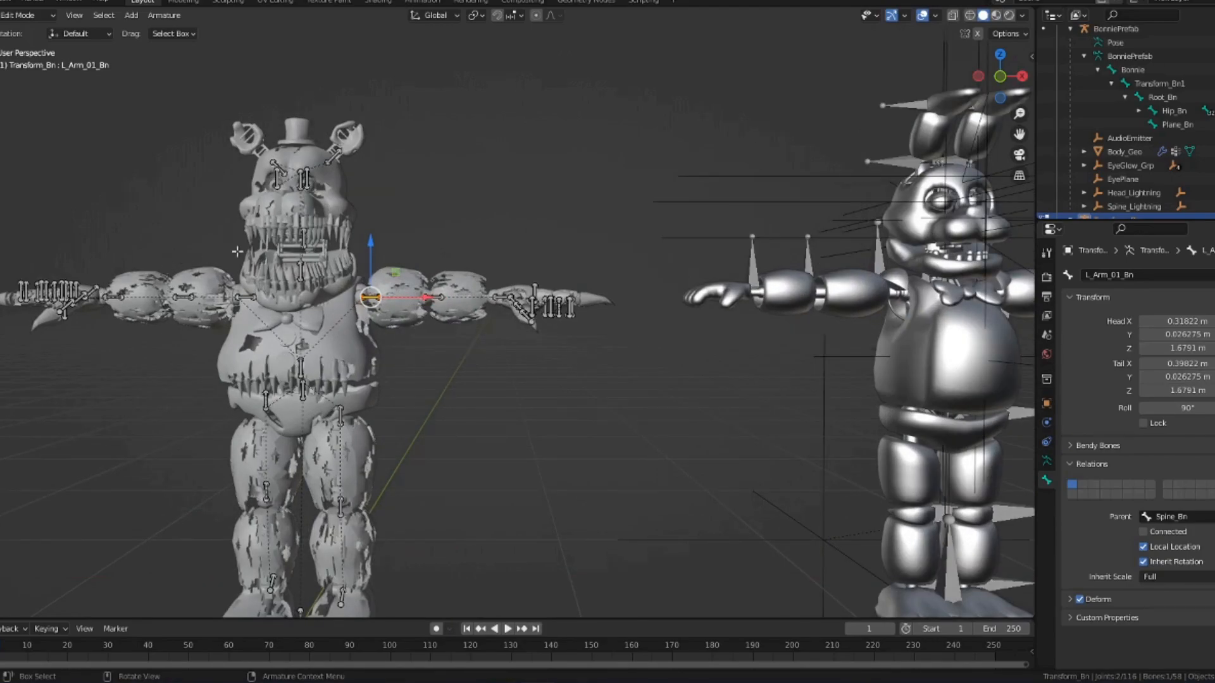
- Return to Object Mode and select the RIG_NightmareFredBear.mo mesh at Fredbear's right hand
scroll(218, 258, "up", 3)
middle_click_drag(247, 260, 739, 375, "shift")
scroll(596, 362, "up", 2)
key("Tab")
left_click(599, 363)
scroll(614, 374, "up", 4)
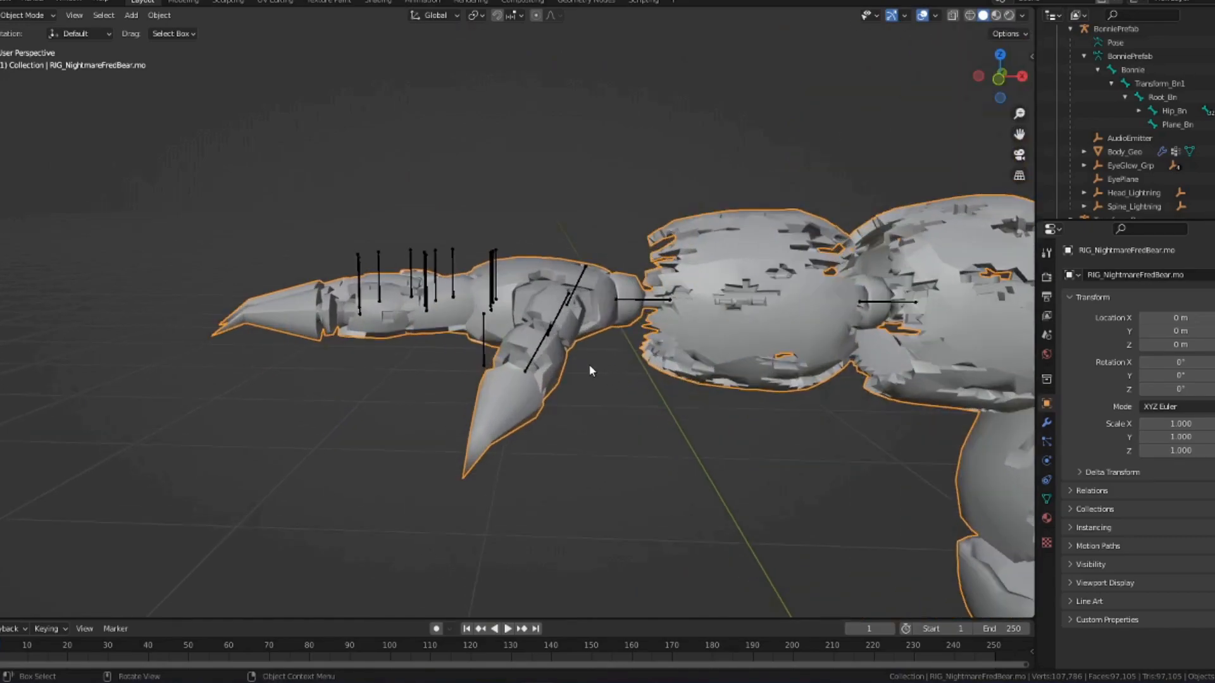
- Select Fredbear's Transform_Bn armature and switch it to Pose Mode
middle_click_drag(536, 321, 515, 308)
left_click(385, 268)
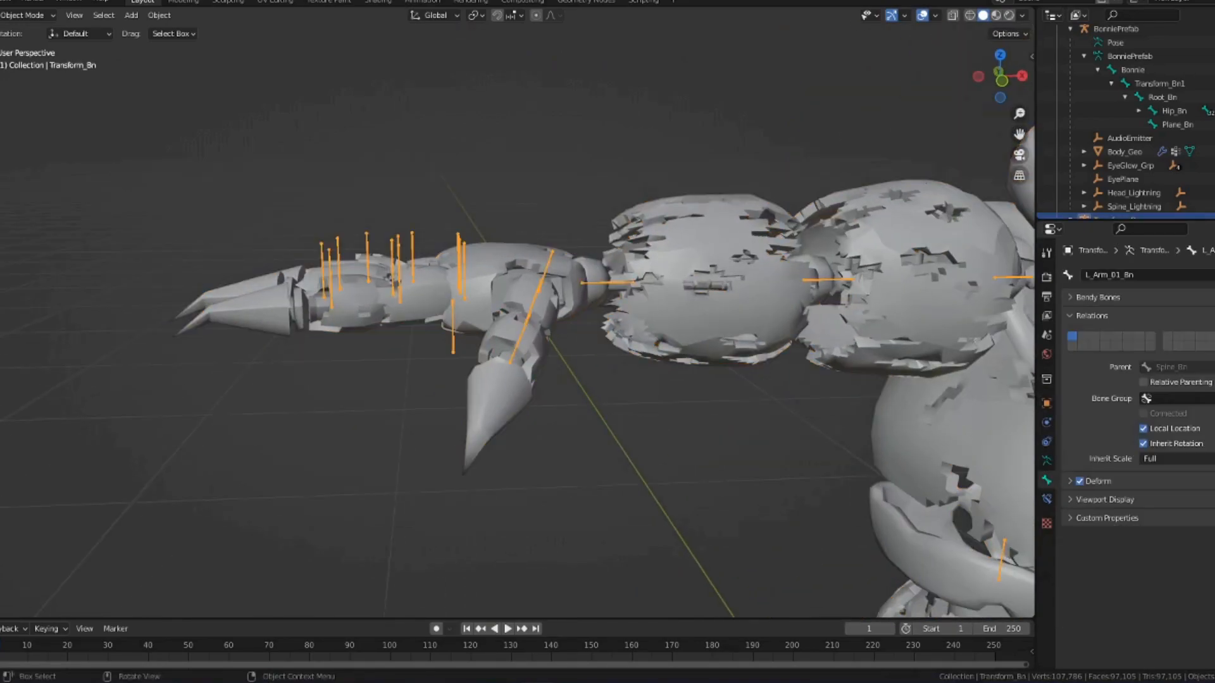
middle_click_drag(599, 228, 451, 241)
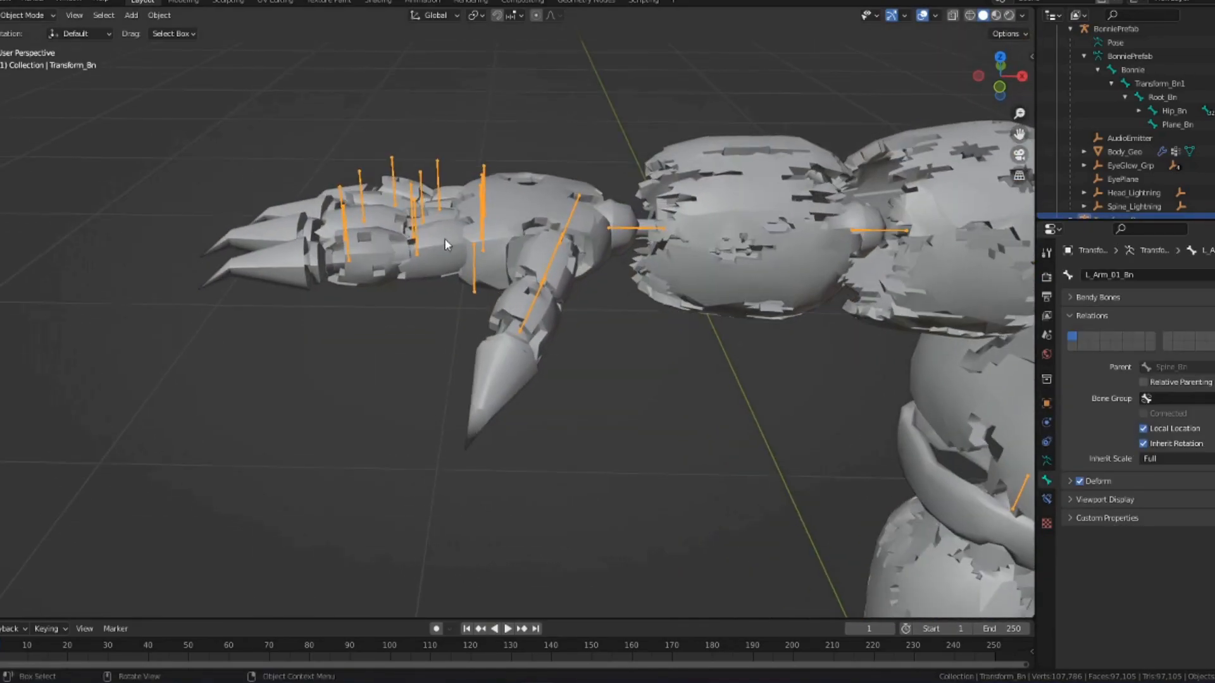
left_click(479, 230)
left_click(483, 229)
left_click(8, 64)
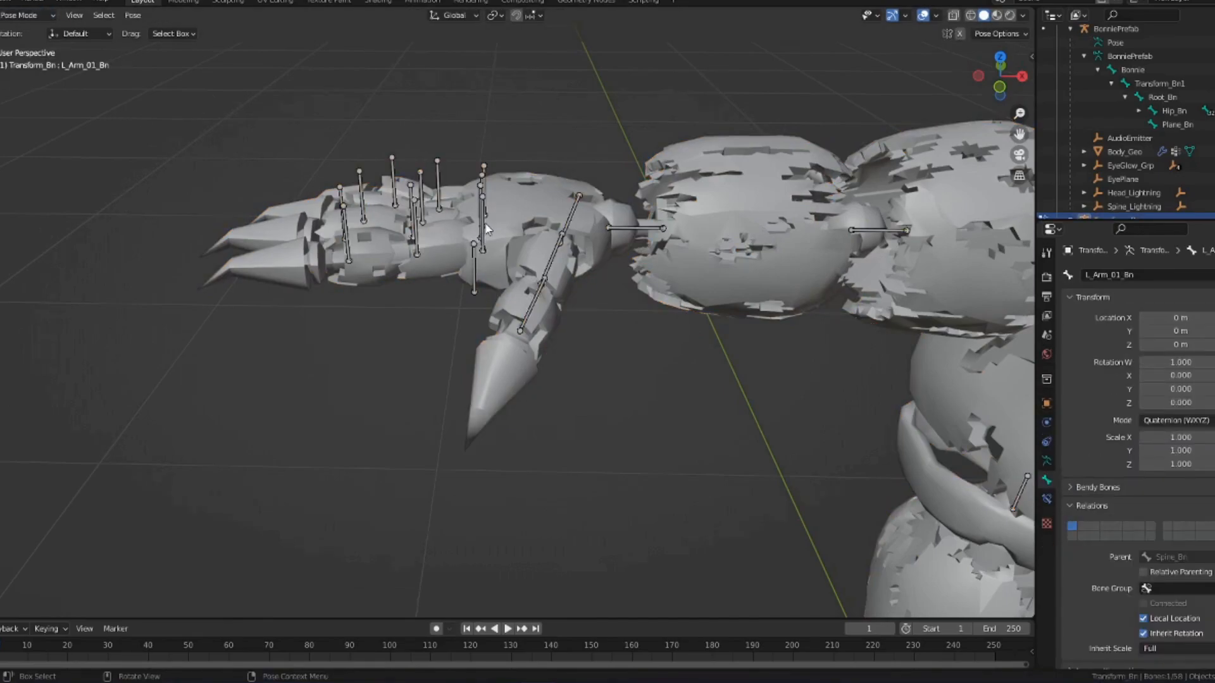
- Rotate the right hand's R_IndexA_jnt and thumb bones to repose the index finger and thumb
middle_click_drag(544, 236, 852, 358)
scroll(572, 379, "up", 4)
middle_click_drag(504, 352, 587, 372, "shift")
scroll(570, 367, "up", 2)
left_click_drag(572, 349, 602, 363)
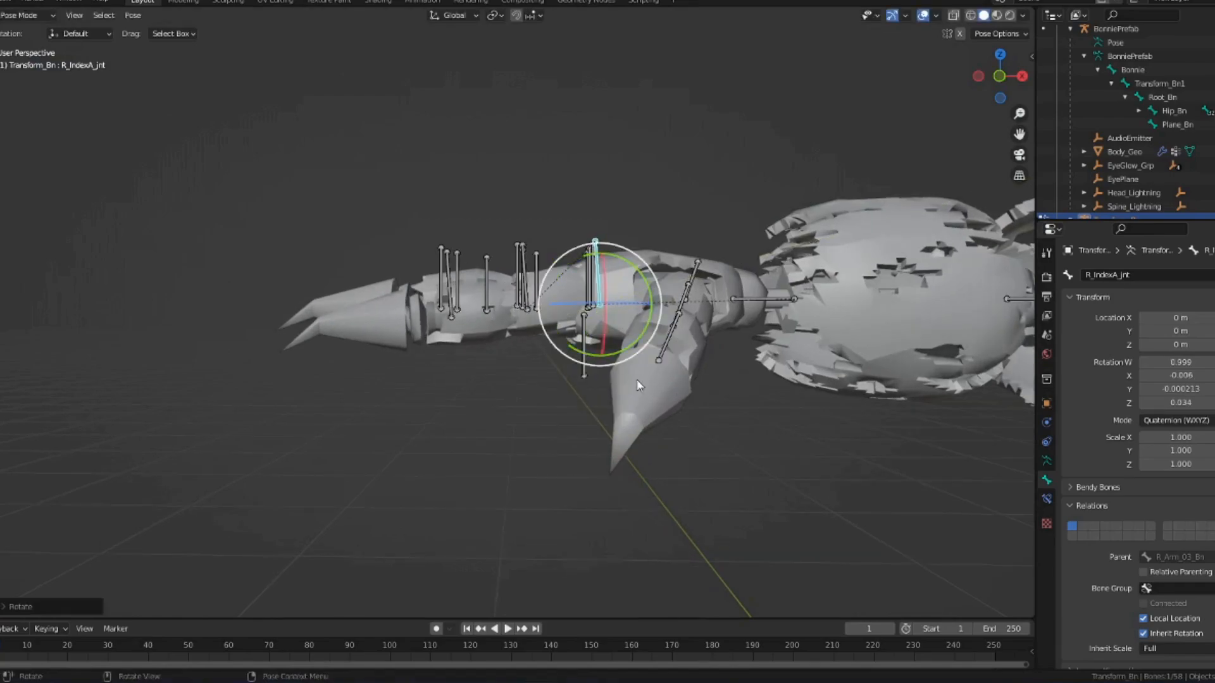
left_click(694, 297)
mouse_move(690, 328)
left_mouse_down()
mouse_move(679, 359)
mouse_move(690, 321)
mouse_move(691, 347)
left_mouse_up()
left_click(668, 321)
left_click(683, 330)
left_click(704, 335)
left_click(702, 334)
left_click(694, 319)
- Rotate the ring, index and middle finger bones of Fredbear's right hand into a looser finger pose
middle_click_drag(691, 347, 714, 357)
left_click_drag(588, 380, 702, 348)
middle_click_drag(704, 352, 633, 355)
left_click(546, 378)
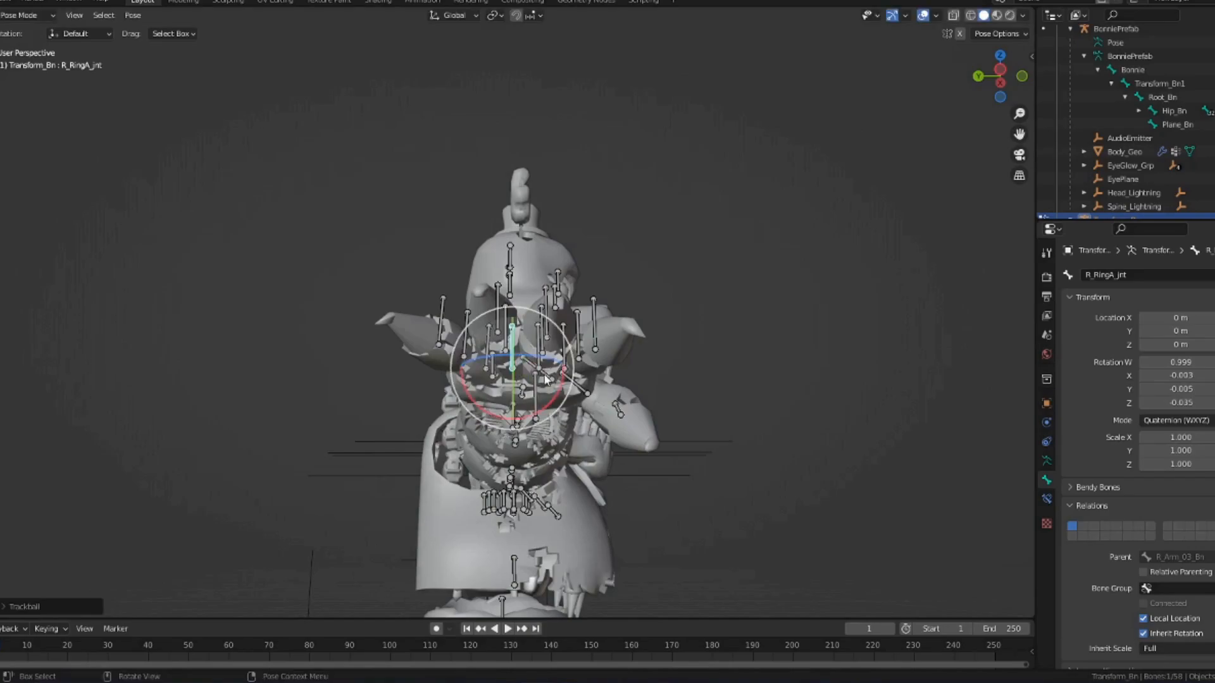
left_click(575, 386)
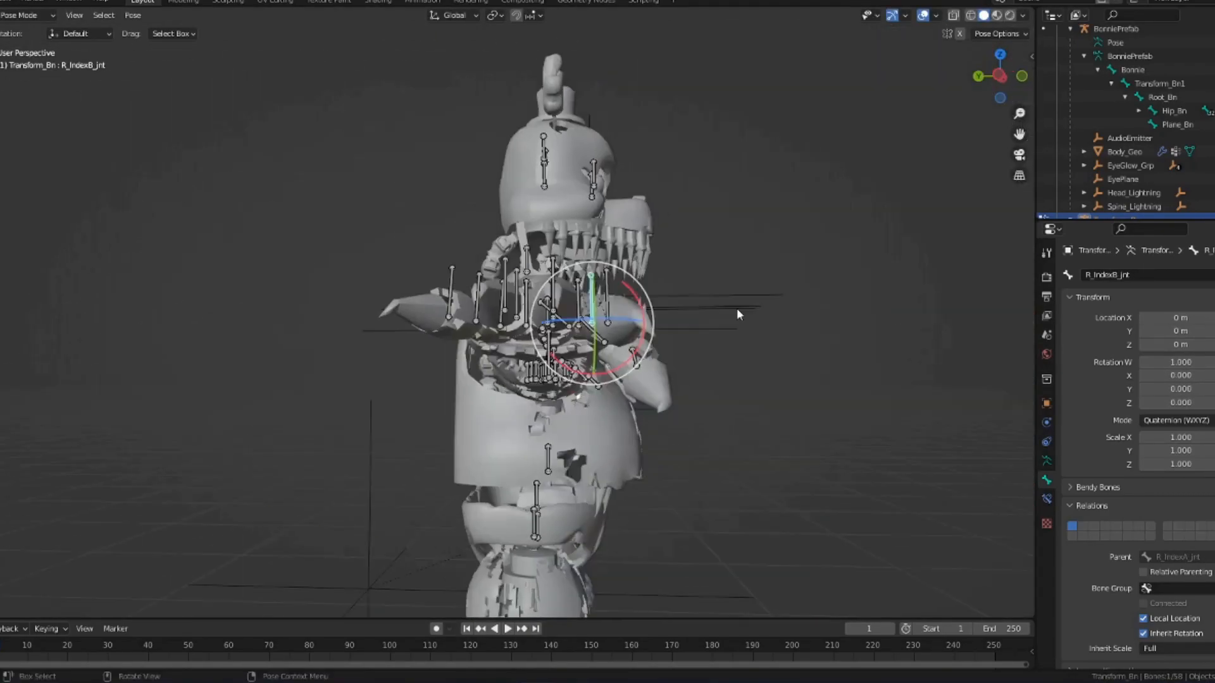
middle_click_drag(736, 309, 481, 341)
left_click(465, 345)
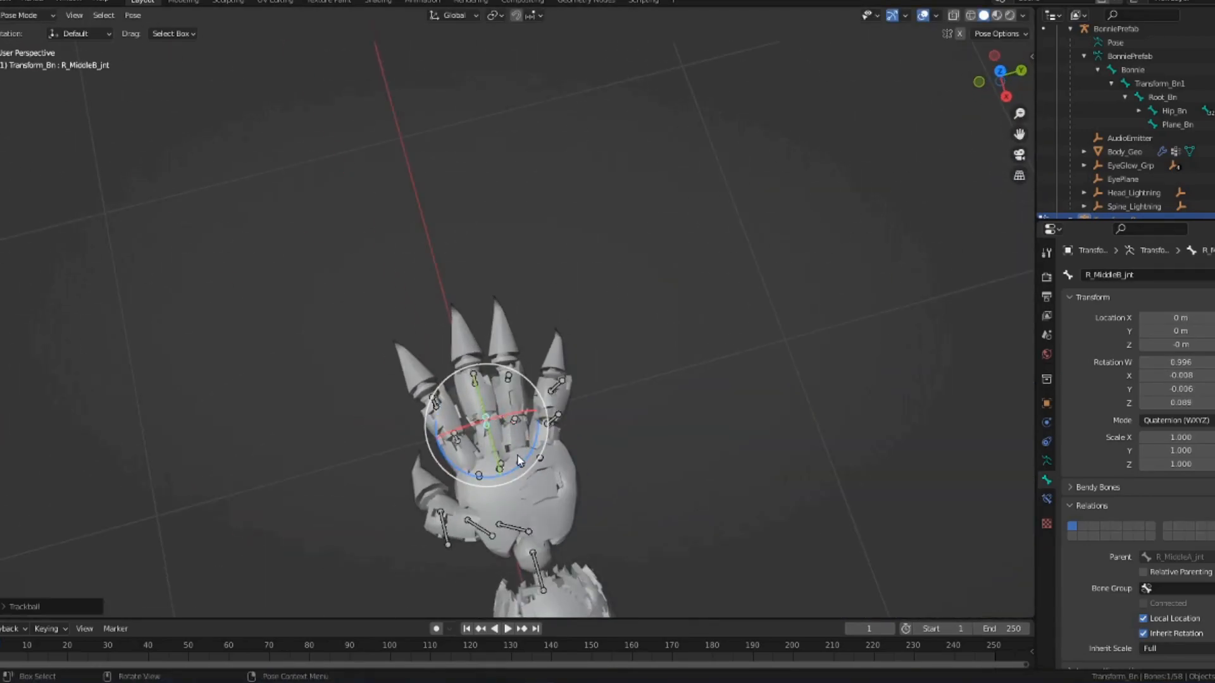
- Delete the surplus bone from Fredbear's right hand and free-rotate the remaining finger bones in Pose Mode
key("Tab")
key("ctrl+Tab")
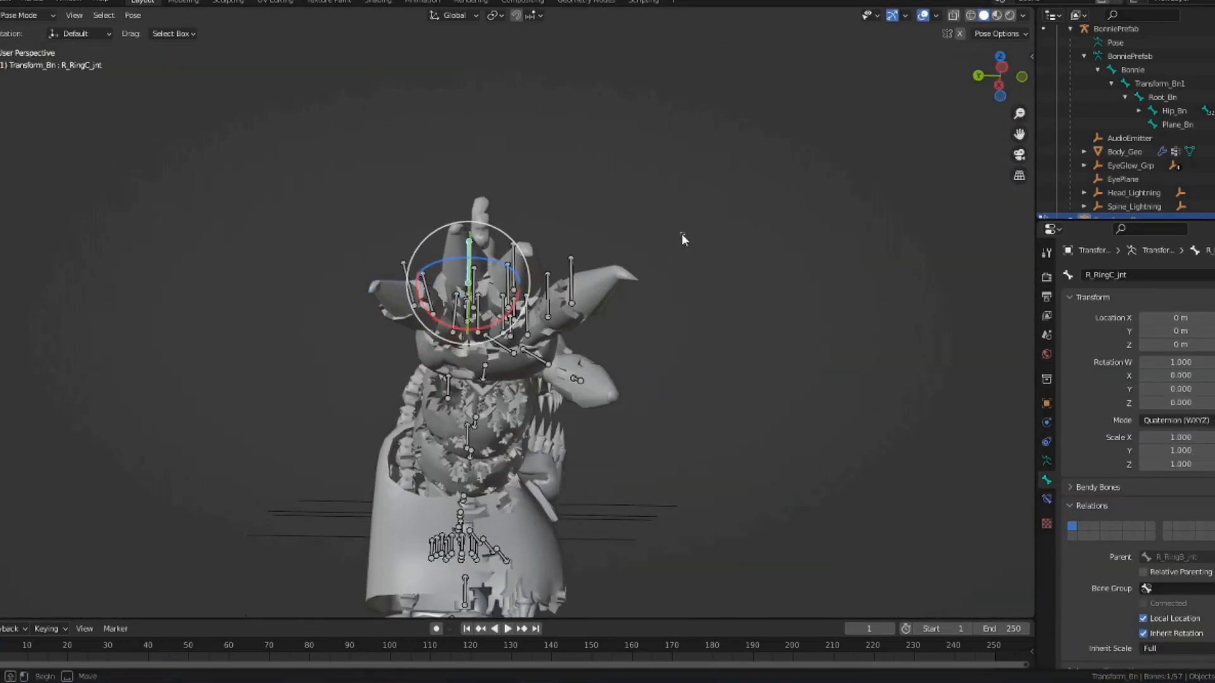
key("r")
key("r")
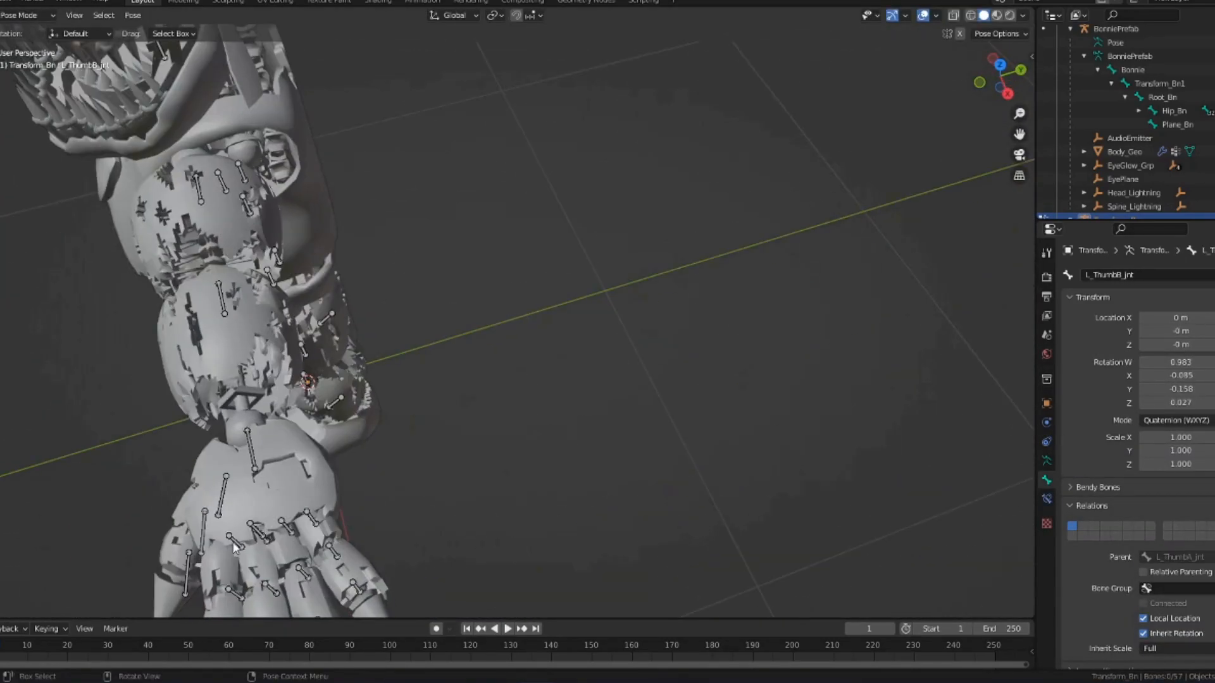
- Rotate L_IndexA_jnt and delete the surplus bone at the base of the left hand's fingers
left_click(508, 441)
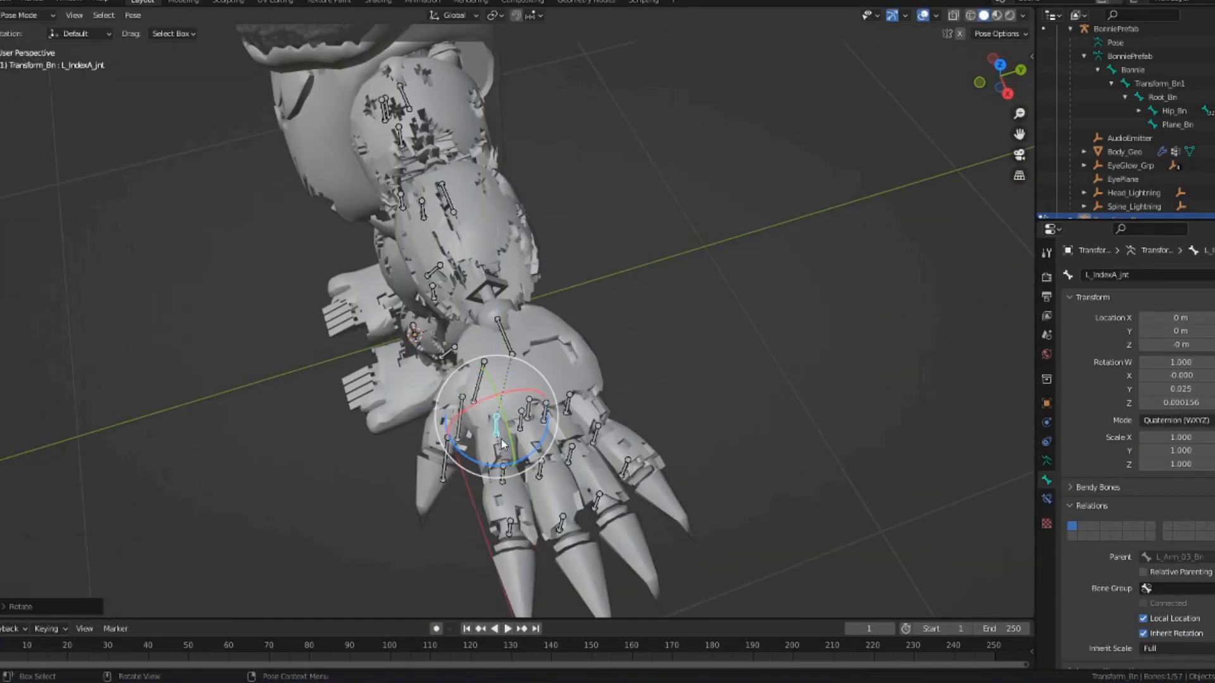
left_click(569, 404)
left_click(545, 412)
left_click(529, 409)
key("Tab")
key("x")
left_click(509, 189)
key("Tab")
- Rotate the left ring finger bones, including L_RingB_jnt, to repose the finger
left_click(521, 422)
left_click_drag(523, 464, 527, 462)
middle_click_drag(519, 443, 469, 284)
scroll(449, 246, "up", 5)
scroll(447, 245, "down", 4)
left_click(544, 297)
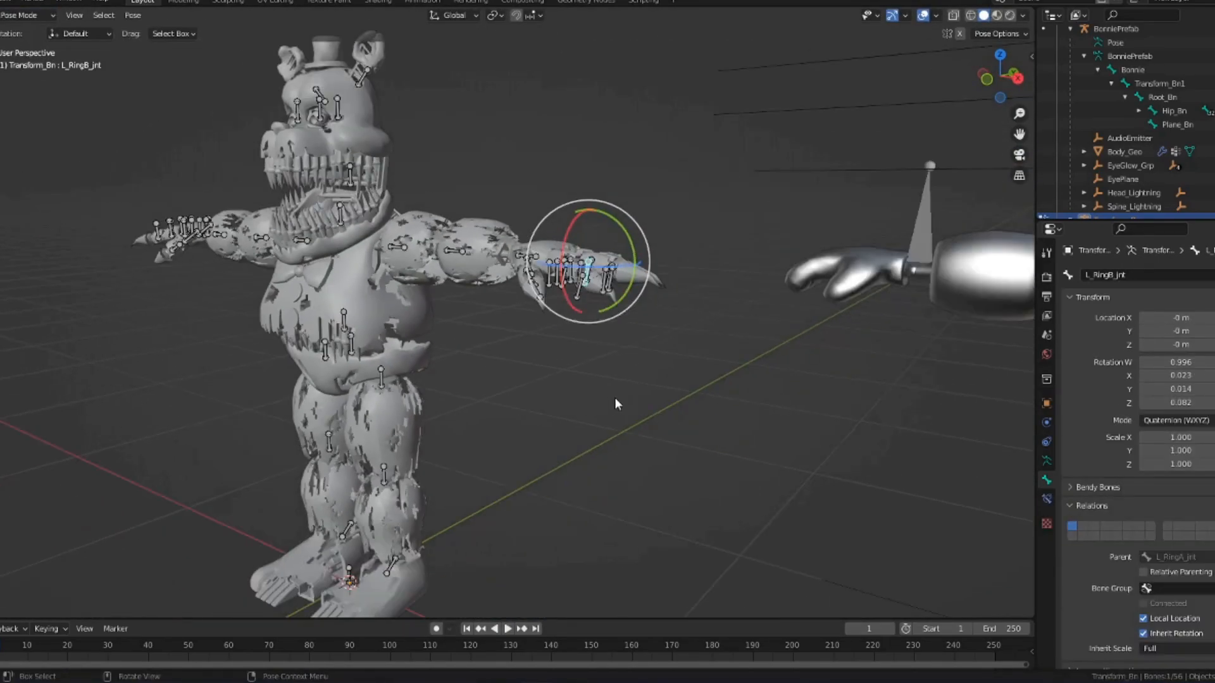
left_click(603, 408)
- Check the left hand from above with overlays hidden and rotate its L_ThumbB_jnt bone
left_click(923, 16)
middle_click_drag(538, 237, 396, 278)
middle_click_drag(475, 259, 476, 397)
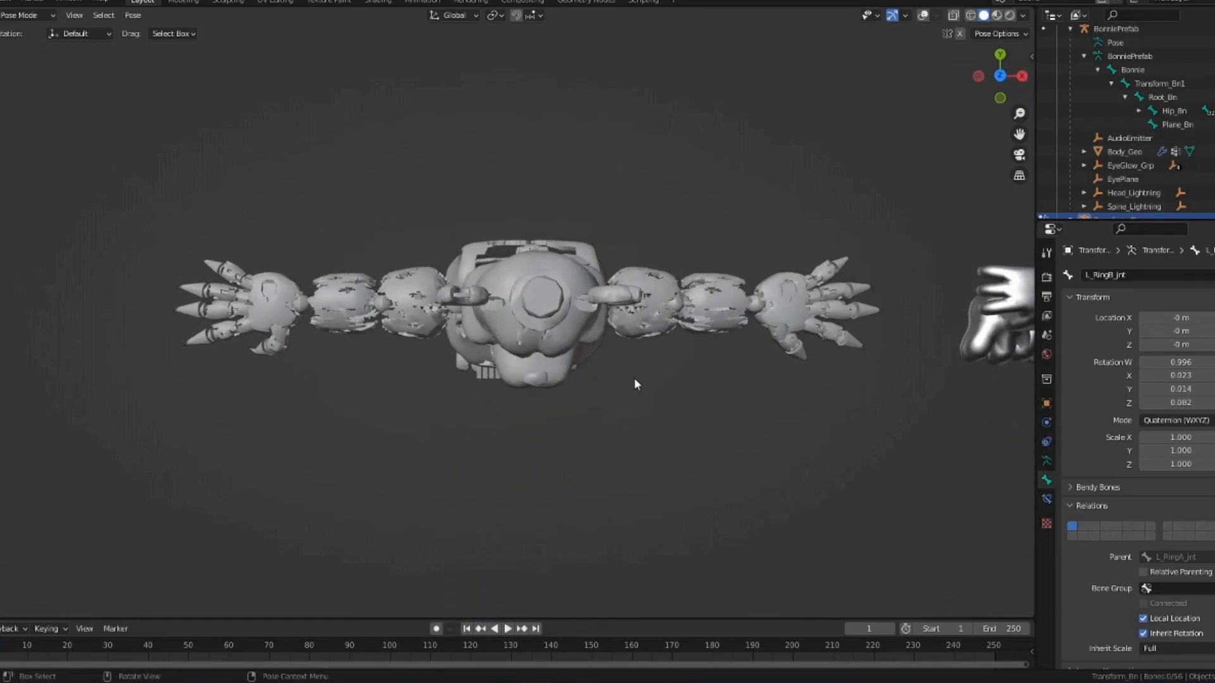
scroll(634, 377, "up", 10)
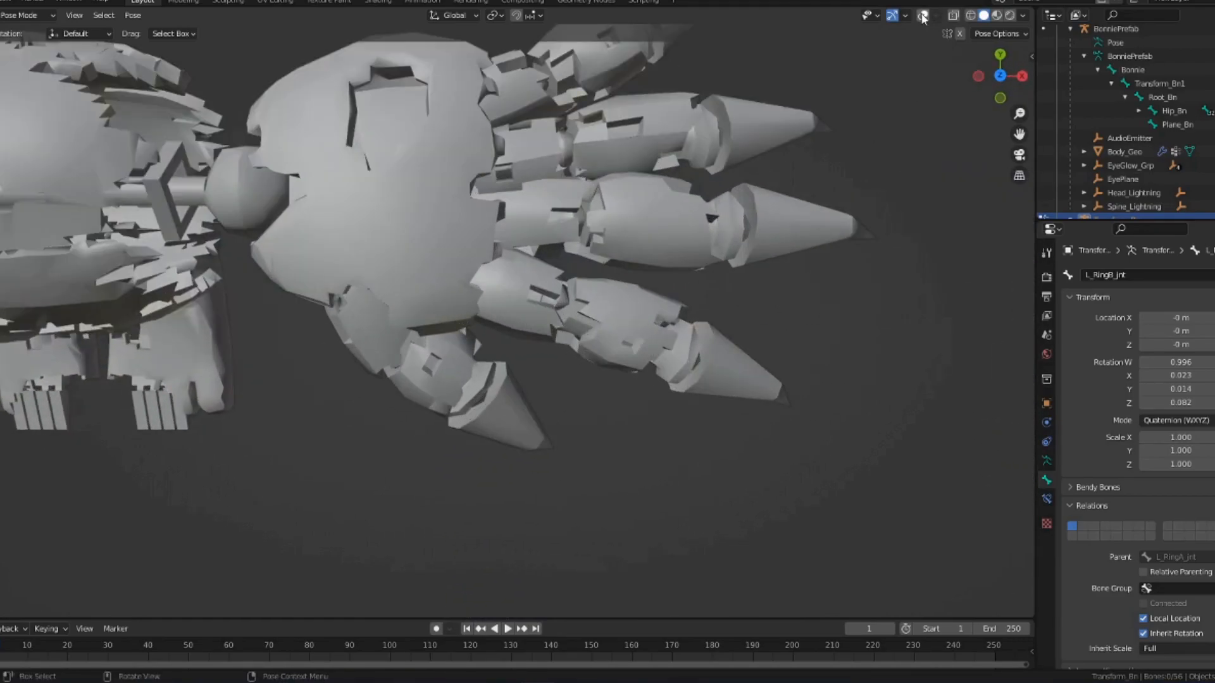
mouse_move(437, 278)
middle_mouse_down()
mouse_move(439, 242)
mouse_move(438, 282)
middle_mouse_up()
left_click(438, 283)
key("r")
left_click(428, 277)
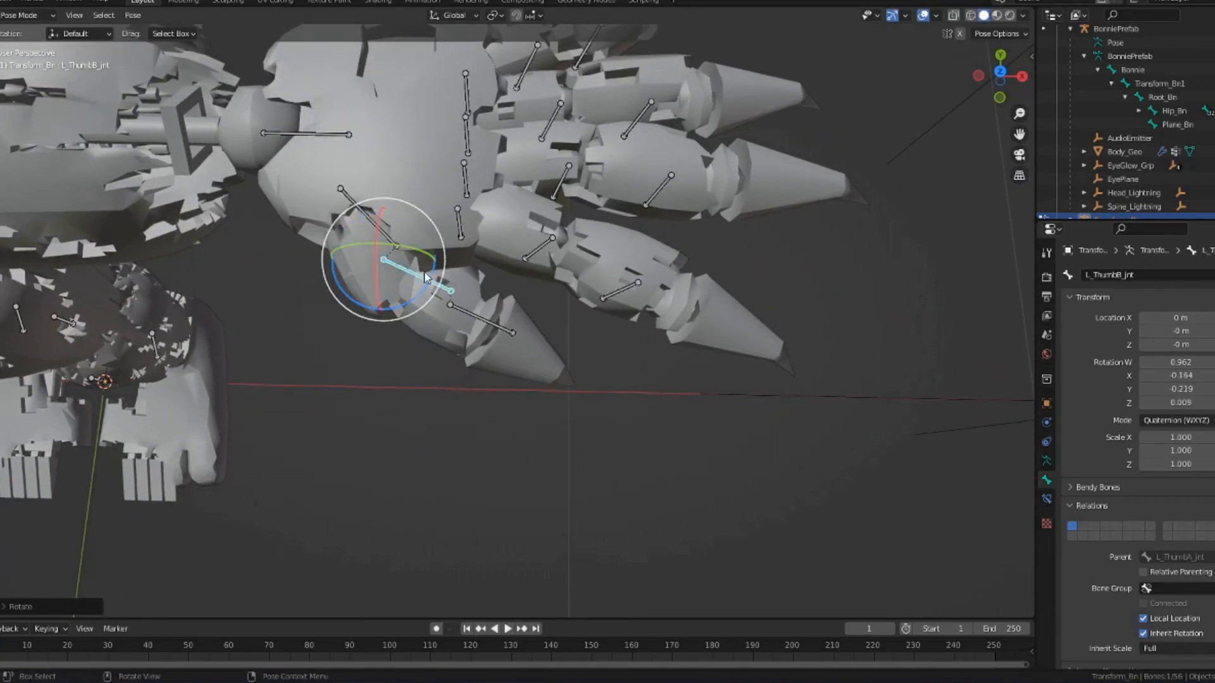
- Rotate the left thumb's base and middle bones to bend the thumb away from the palm
left_click(391, 229)
mouse_move(360, 218)
left_mouse_down()
mouse_move(324, 206)
mouse_move(333, 198)
mouse_move(351, 236)
left_mouse_up()
left_click(401, 275)
left_click(389, 304)
middle_click_drag(411, 348, 415, 298)
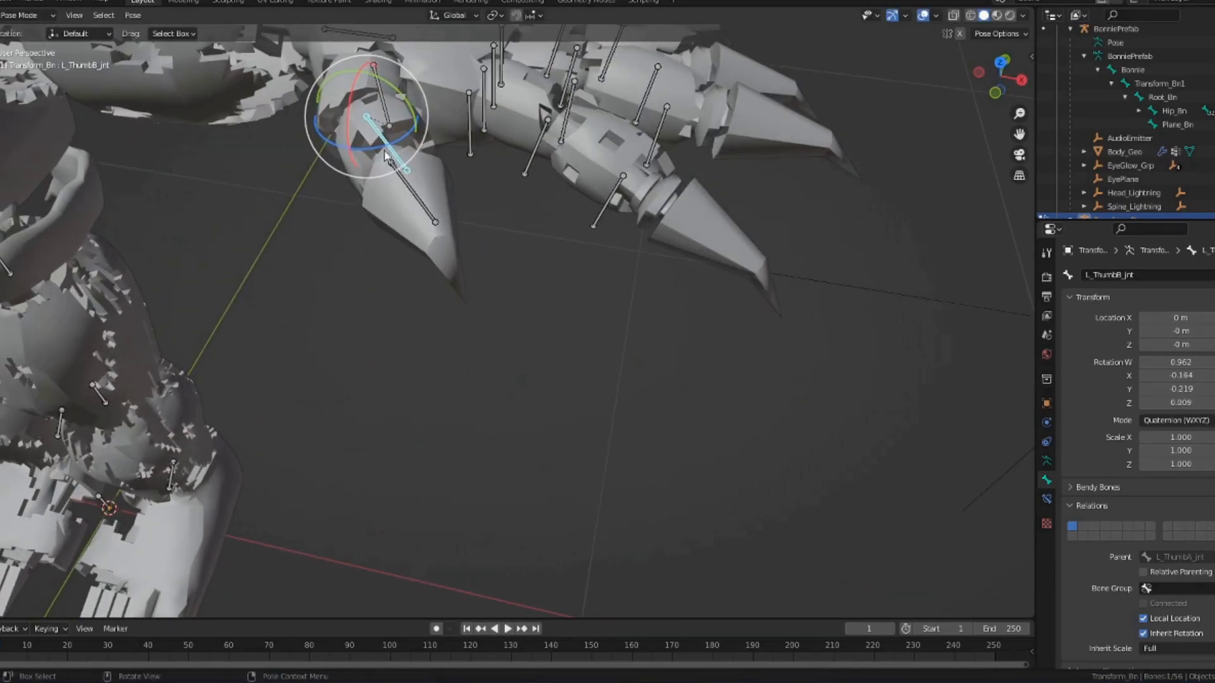
left_click_drag(389, 111, 350, 122)
left_click(460, 245)
- Rotate the left thumb's end bone, L_ThumbC_jnt, checking the bend from several angles
scroll(461, 245, "down", 3)
middle_click_drag(460, 245, 398, 208)
left_click(480, 276)
scroll(485, 279, "down", 3)
middle_click_drag(485, 282, 595, 292)
scroll(446, 290, "down", 4)
middle_click_drag(446, 289, 640, 317)
scroll(622, 329, "up", 5)
left_click(829, 239)
left_click_drag(800, 213, 773, 239)
left_click_drag(879, 222, 885, 183)
left_click(884, 148)
- Review Fredbear's whole pose from the front with the overlays hidden, and show them again
left_click(923, 15)
middle_click_drag(818, 245, 525, 301)
scroll(525, 295, "down", 3)
scroll(540, 294, "up", 2)
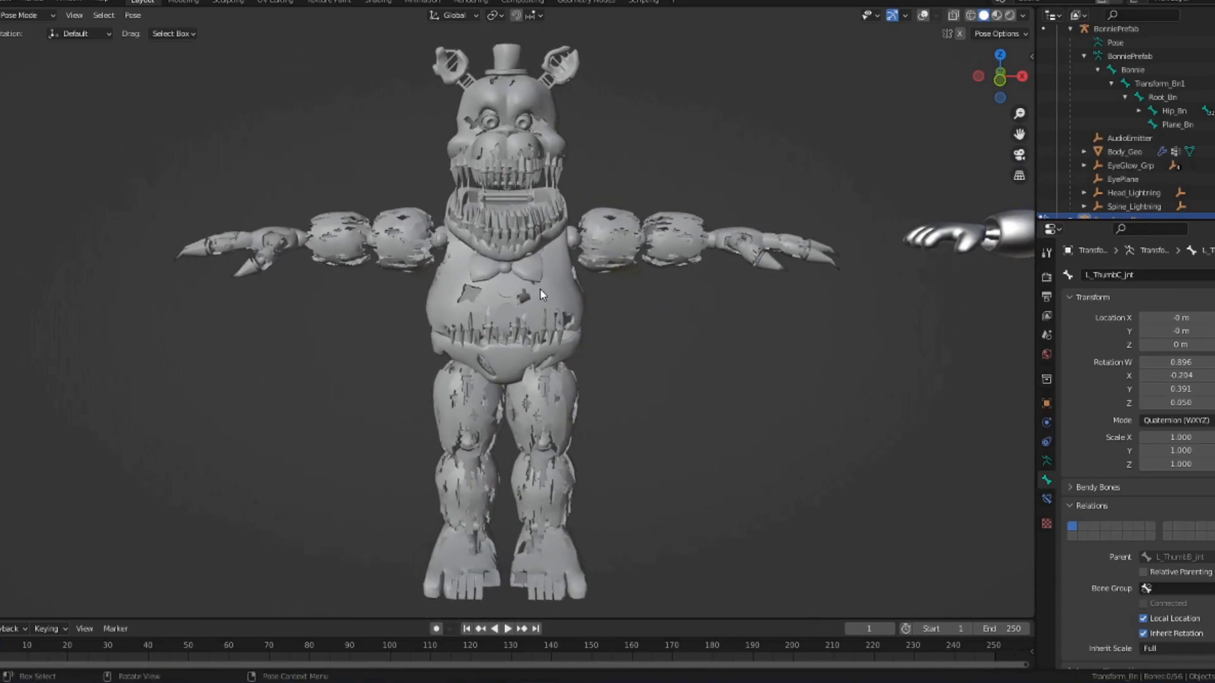
scroll(923, 286, "down", 1)
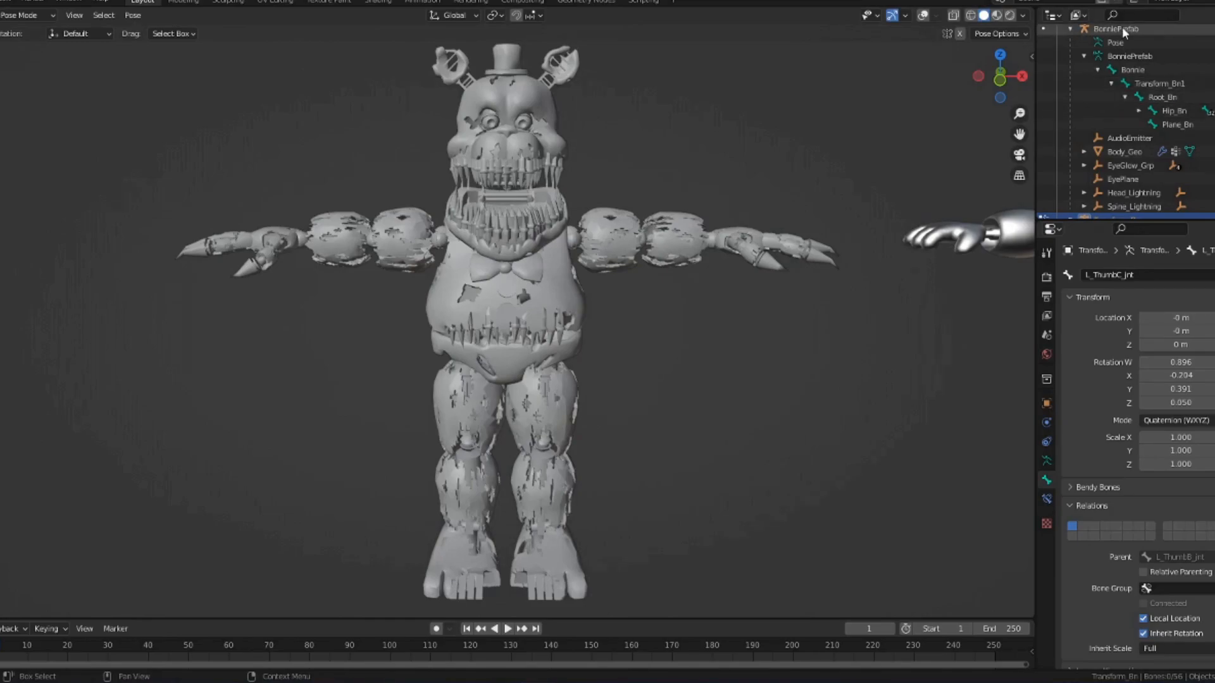
left_click(923, 15)
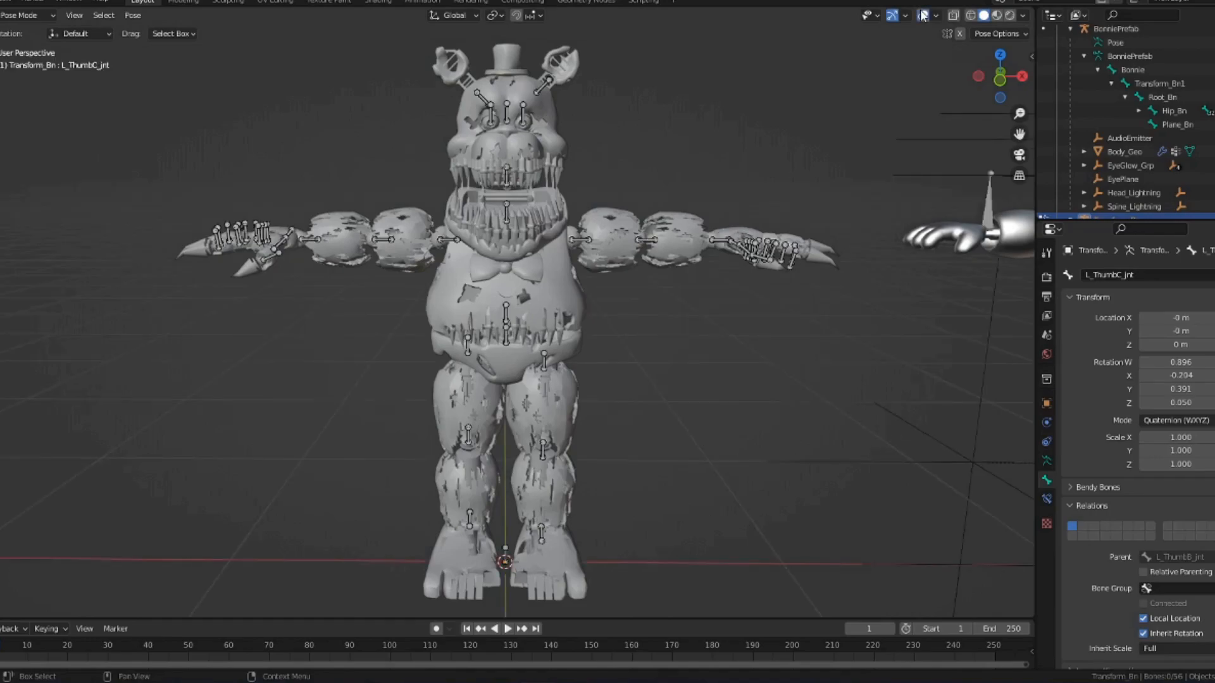
- Check the names of Fredbear's arm bones from shoulder to wrist on both sides
scroll(642, 187, "up", 3)
left_click(636, 179)
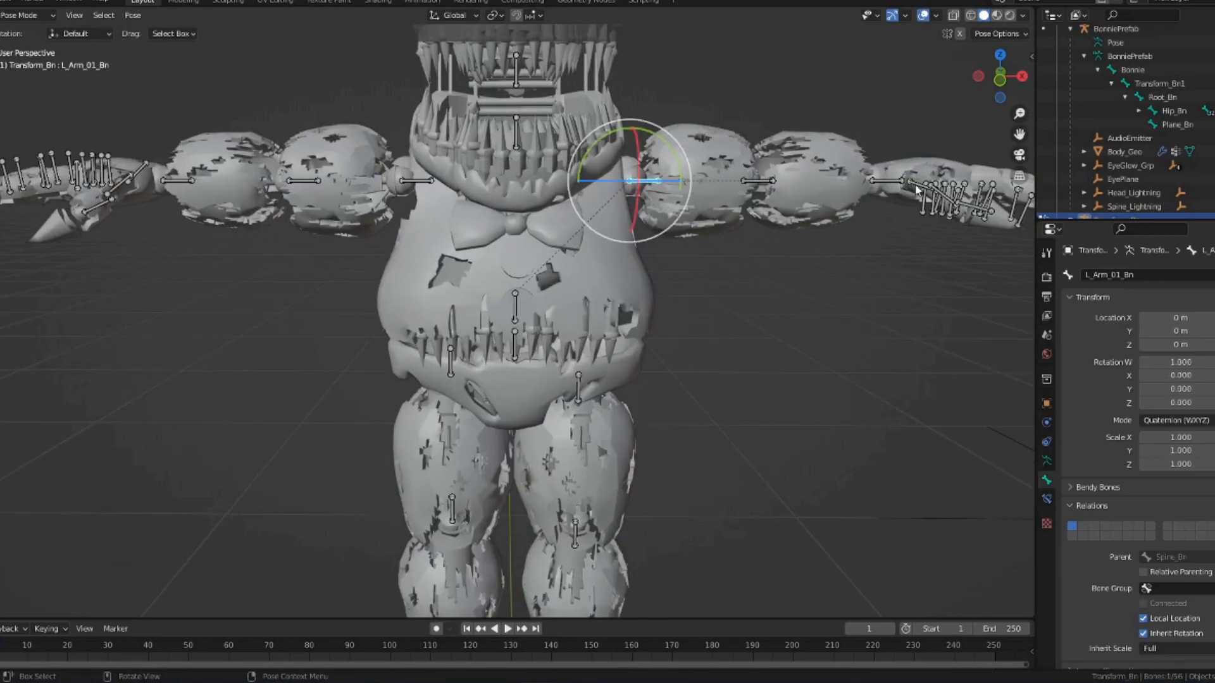
left_click(886, 182)
left_click(419, 185)
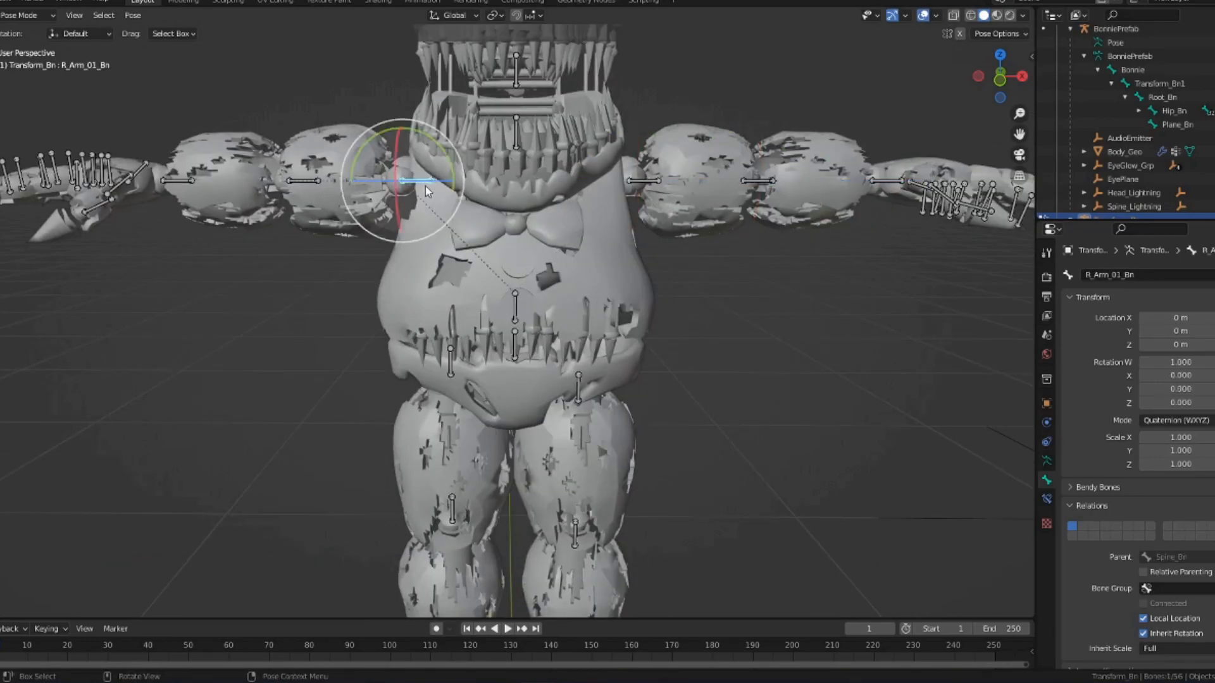
left_click(305, 189)
left_click(190, 181)
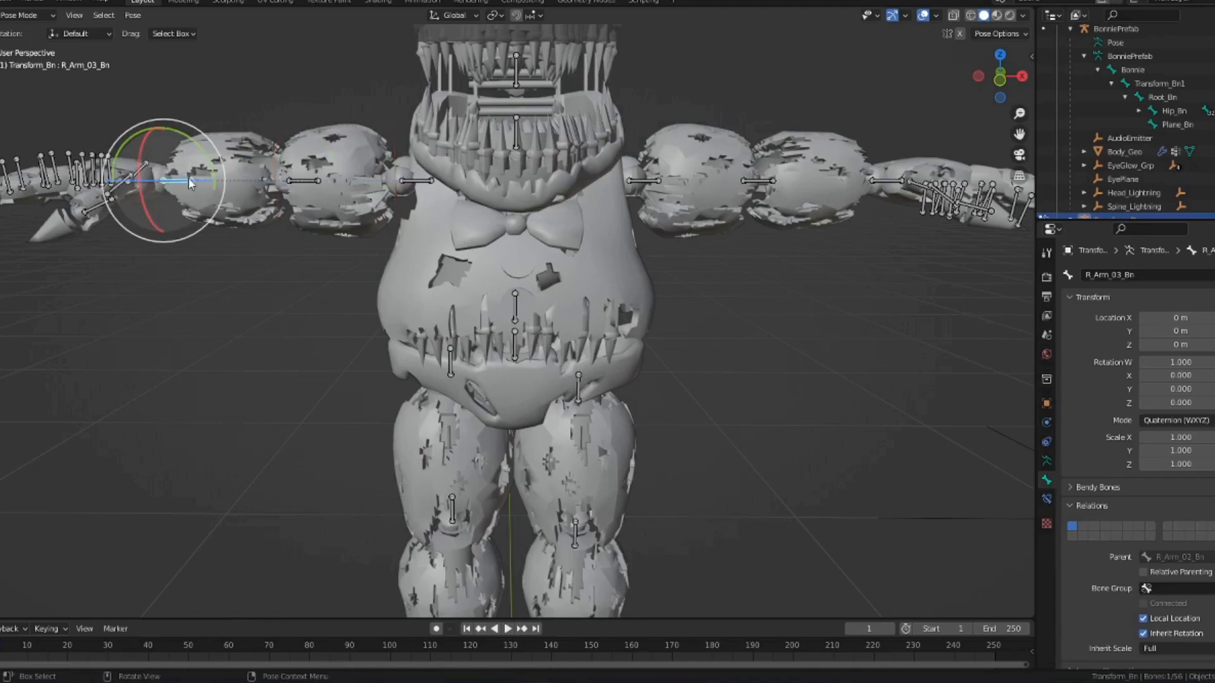
- Examine the posed fingers on both of Fredbear's hands up close and from several angles
middle_click_drag(192, 283, 620, 410, "shift")
scroll(618, 409, "up", 3)
middle_click_drag(486, 340, 478, 215, "shift")
middle_click_drag(782, 380, 446, 339, "shift")
middle_click_drag(723, 331, 508, 312, "shift")
scroll(508, 312, "down", 6)
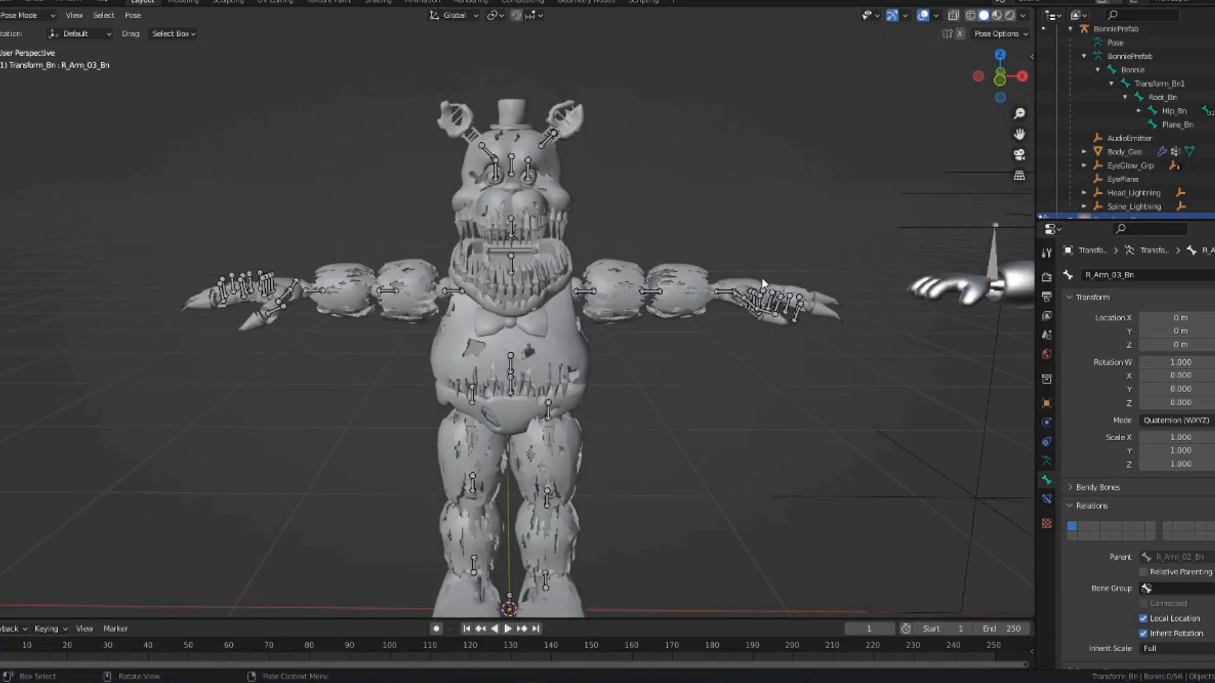
middle_click_drag(763, 283, 715, 352)
scroll(632, 365, "up", 2)
middle_click_drag(632, 365, 618, 297)
scroll(616, 322, "down", 2)
- Return to Object Mode with the RIG_NightmareFredBear.mo mesh selected
key("Tab")
left_click(550, 138)
key("Tab")
left_click(25, 14)
left_click(28, 32)
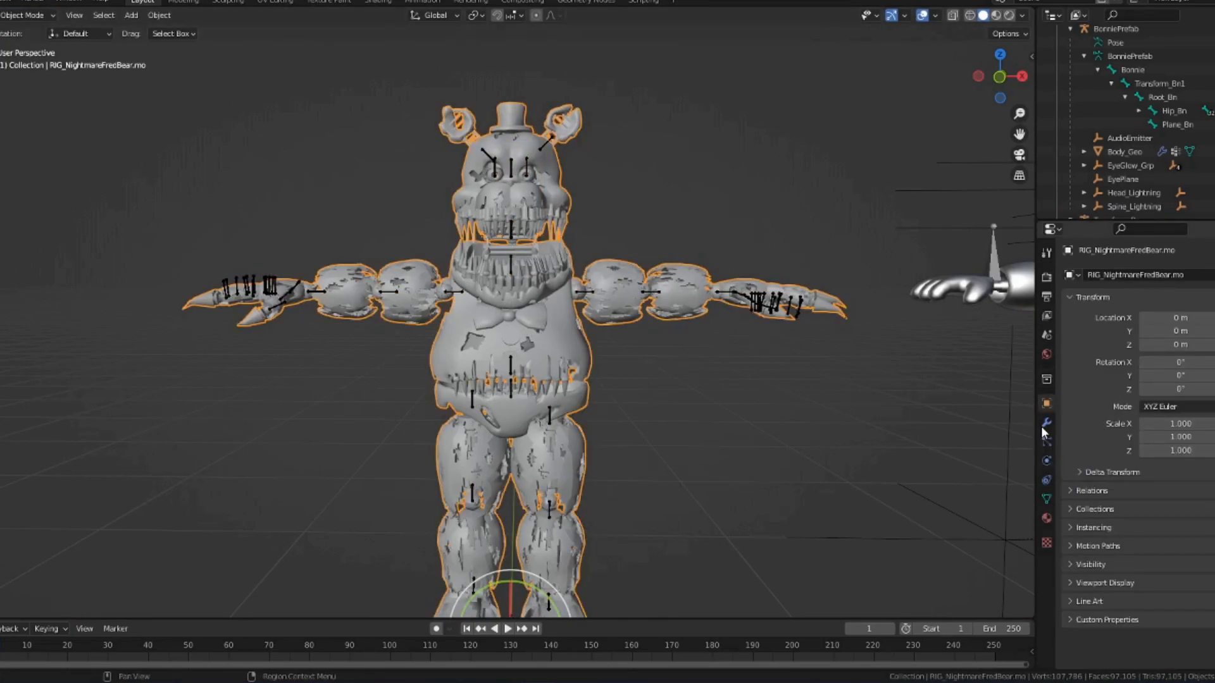
- Add an Armature modifier to the RIG_NightmareFredBear.mo mesh with Transform_Bn as its object
left_click(1044, 427)
left_click(1124, 276)
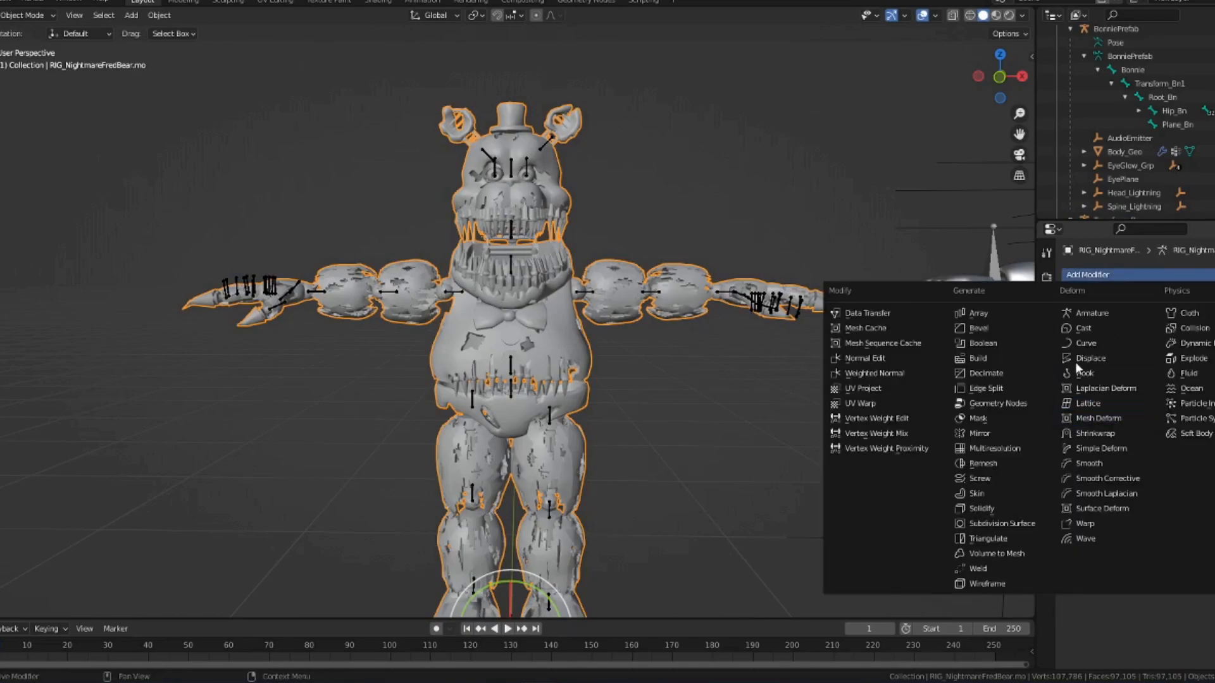
left_click(1082, 314)
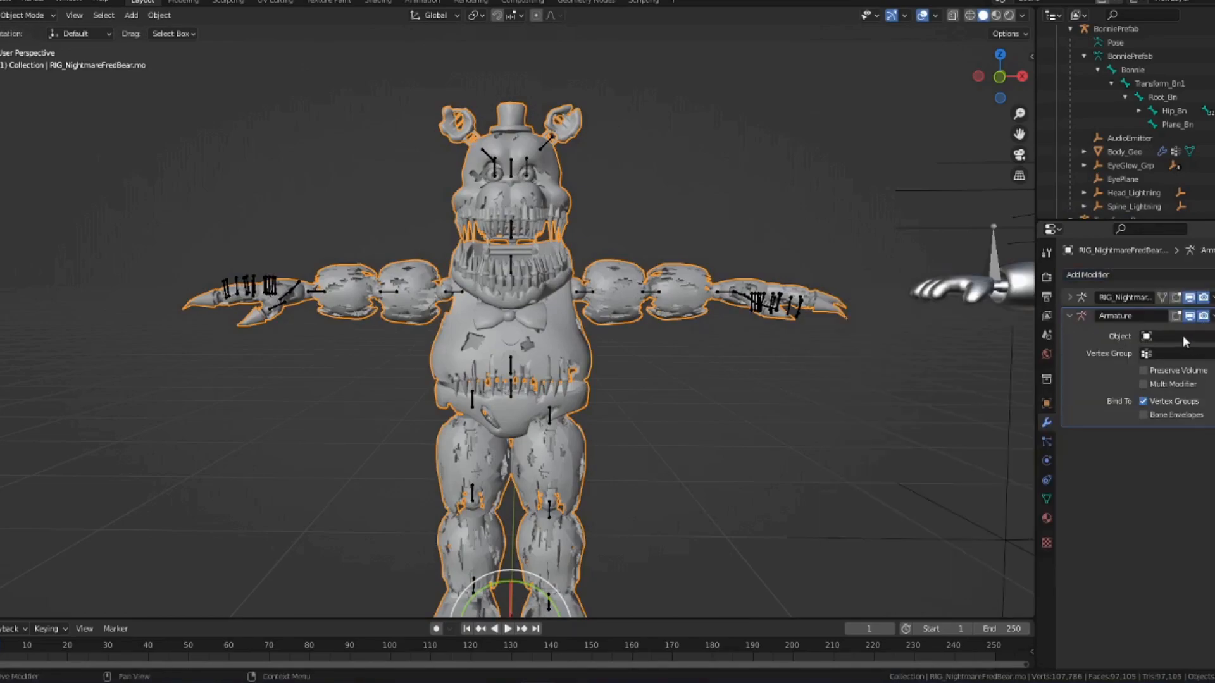
left_click(1184, 338)
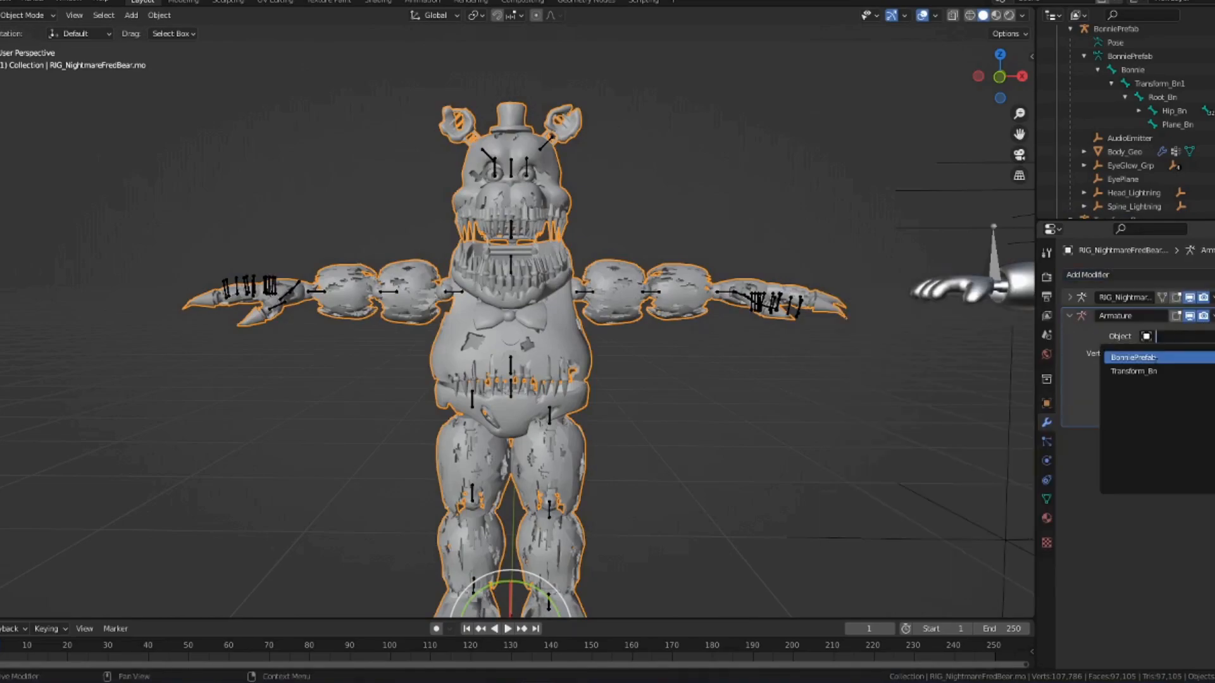
left_click(1136, 371)
- Apply the newly added Armature modifier to Fredbear's mesh, keeping the original armature modifier
left_click(1213, 317)
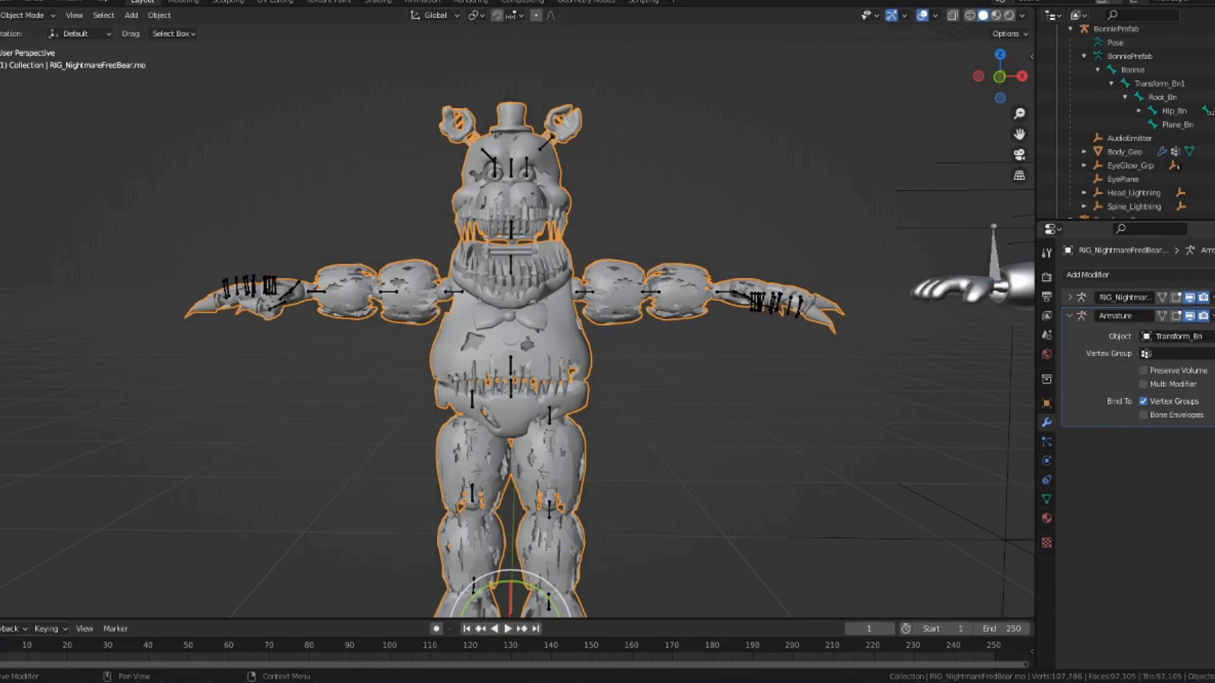
key("x")
key("ctrl+z")
left_click(1213, 317)
left_click(1194, 334)
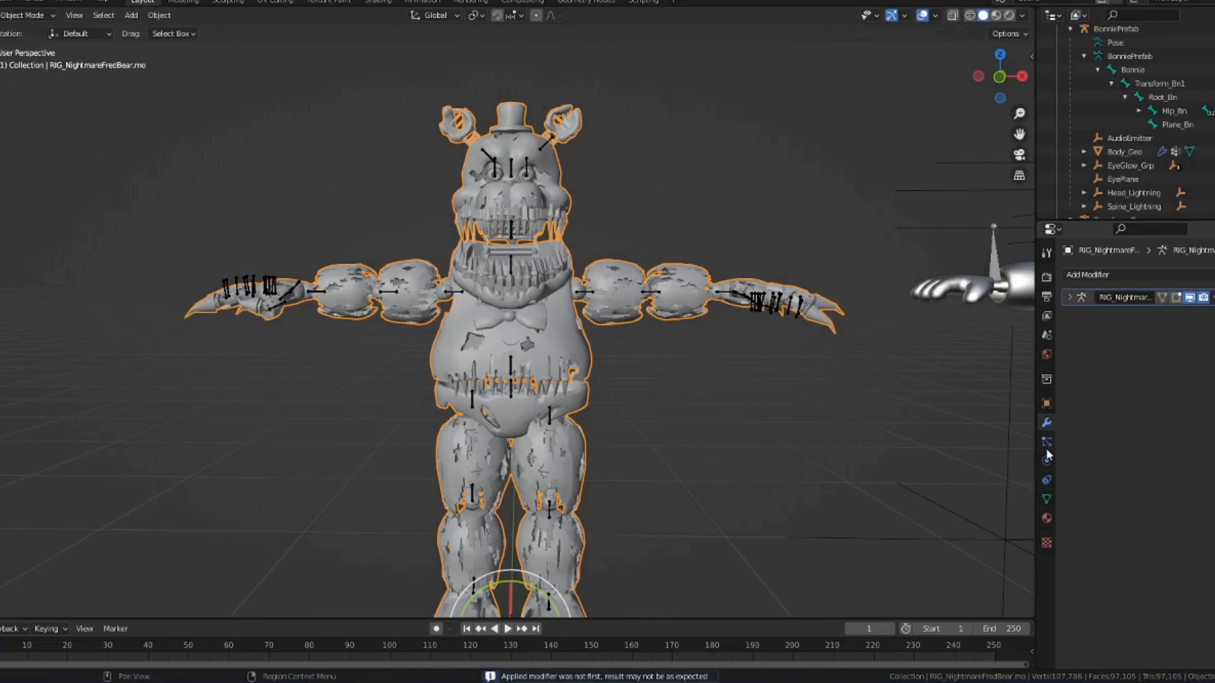
- Select the Transform_Bn armature and apply its current pose as the rest pose in Pose Mode
left_click(549, 414)
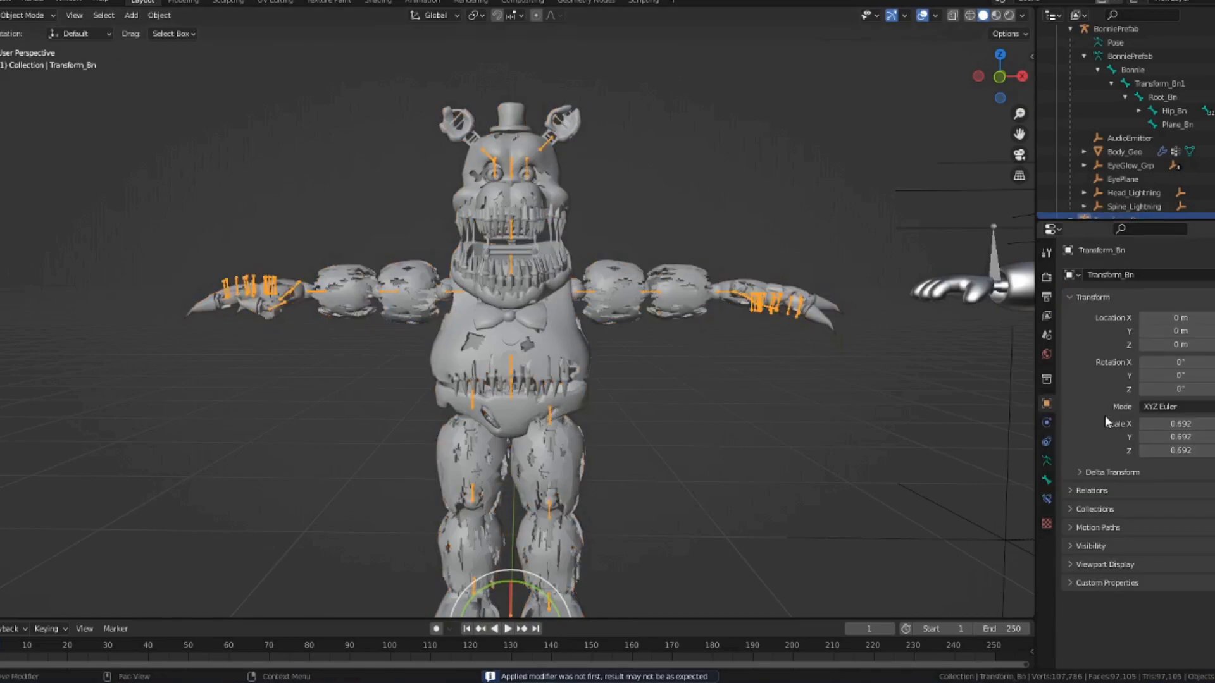
left_click(1046, 441)
left_click(1047, 460)
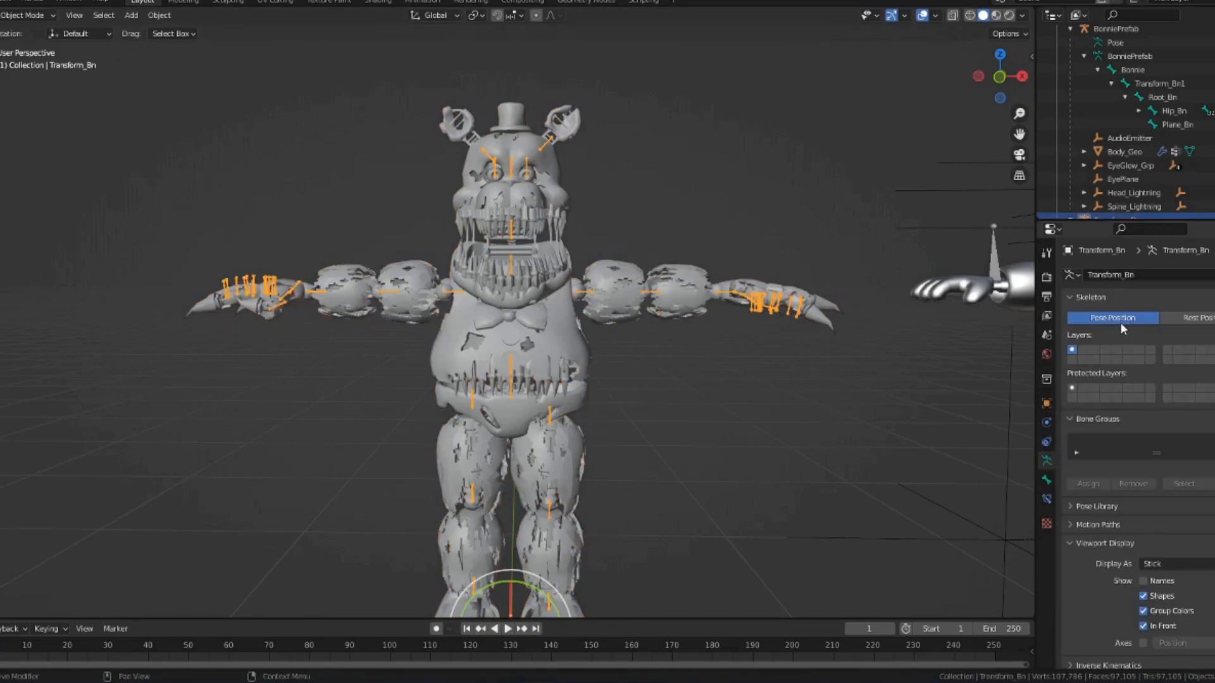
key("ctrl+a")
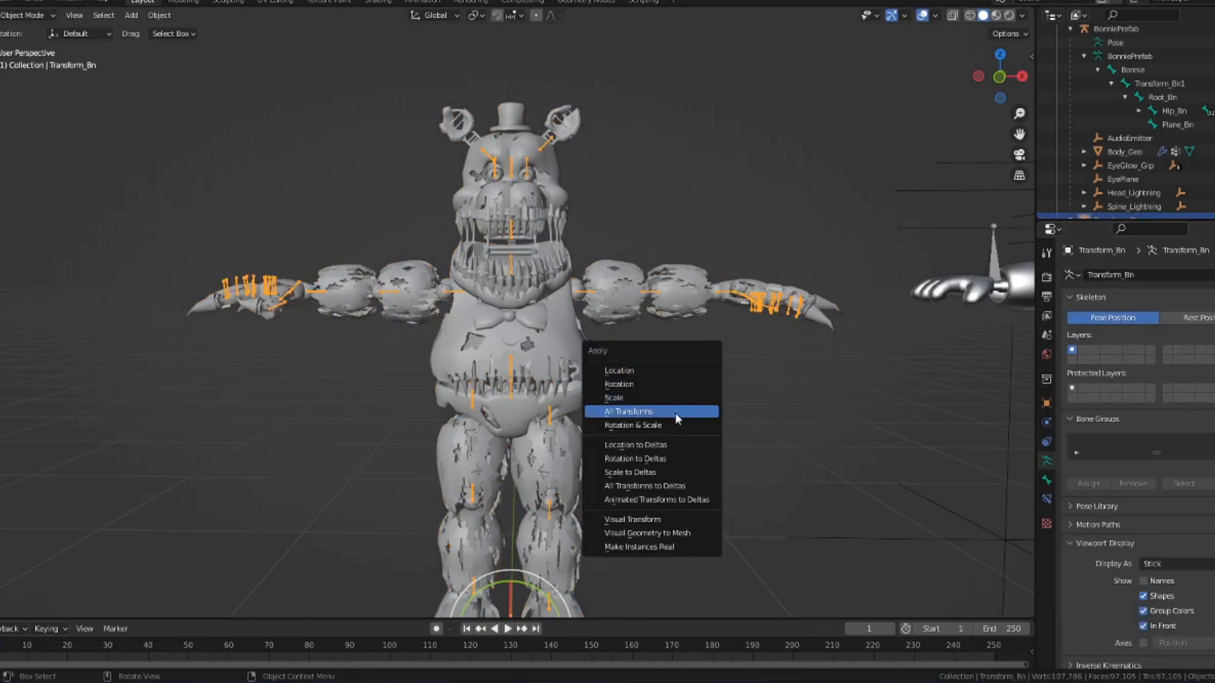
left_click(26, 15)
left_click(8, 74)
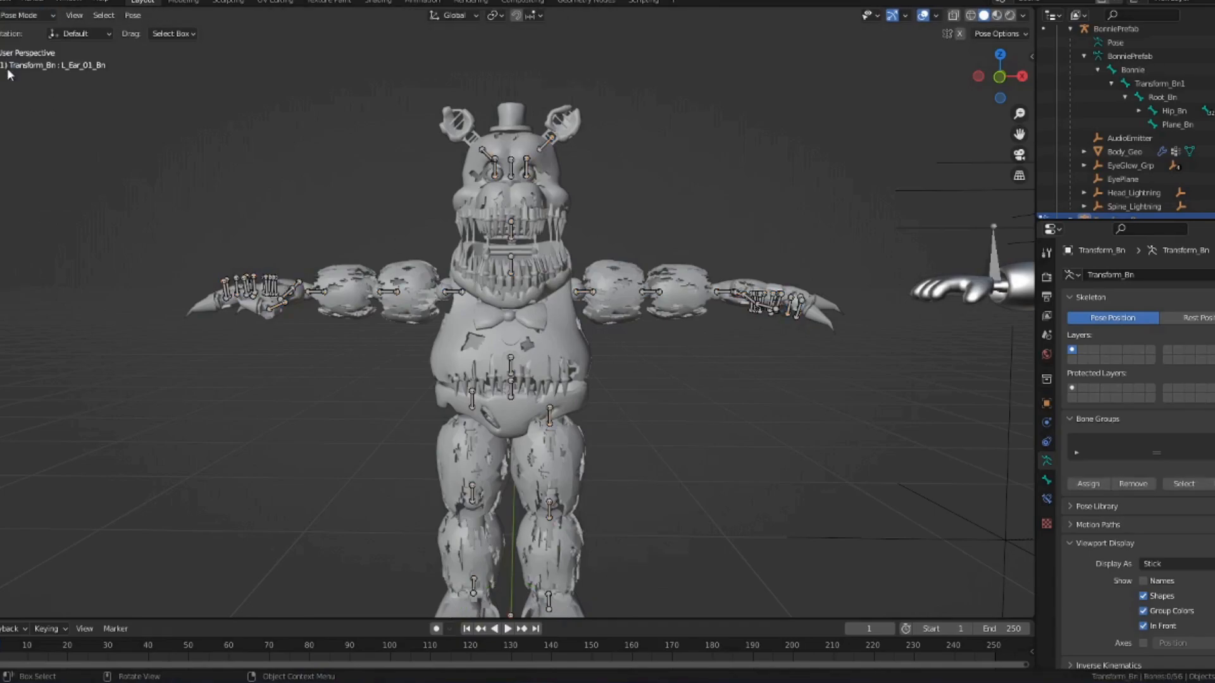
key("ctrl+a")
left_click(278, 291)
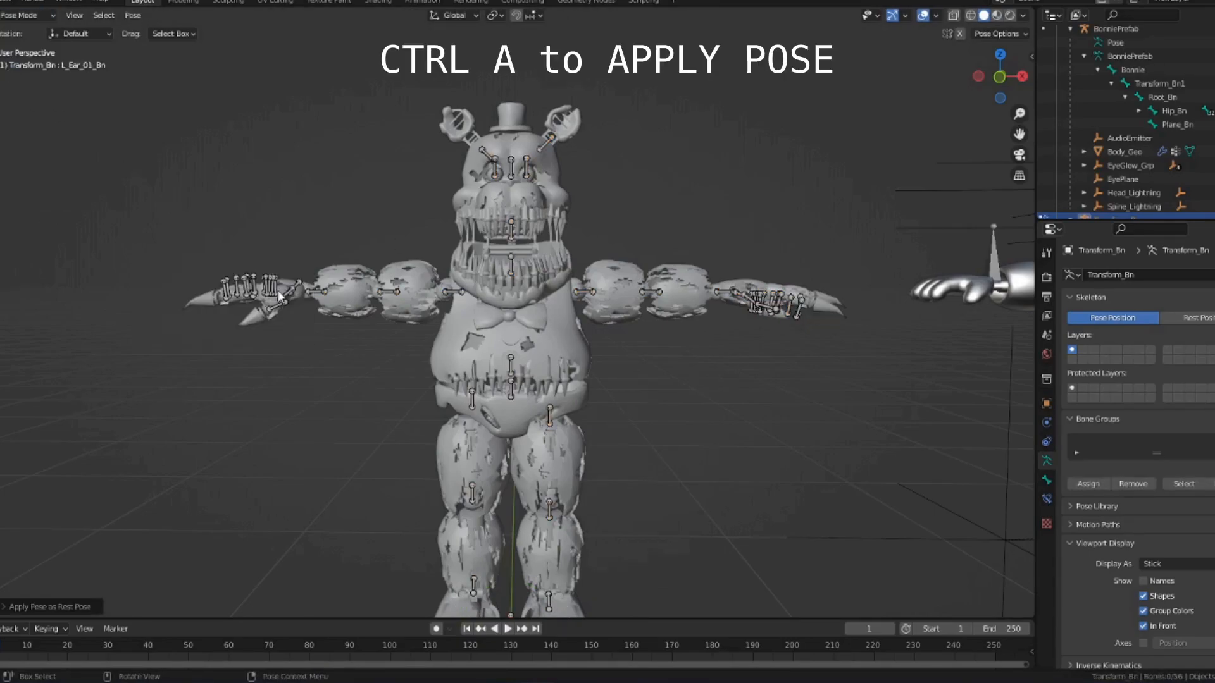
- Return the Transform_Bn armature to Object Mode and check Fredbear's hands beside the Bonnie model
key("Tab")
left_click(3, 15)
left_click(26, 30)
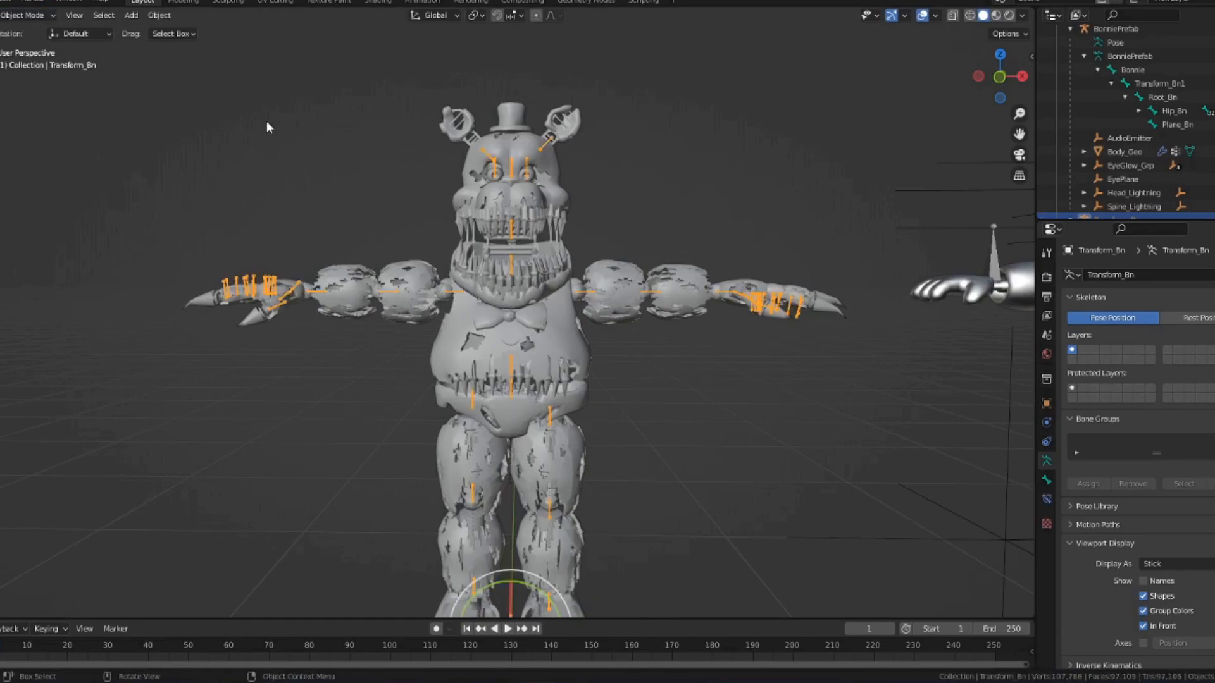
scroll(235, 242, "up", 3)
middle_click_drag(235, 241, 364, 264)
left_click(370, 354)
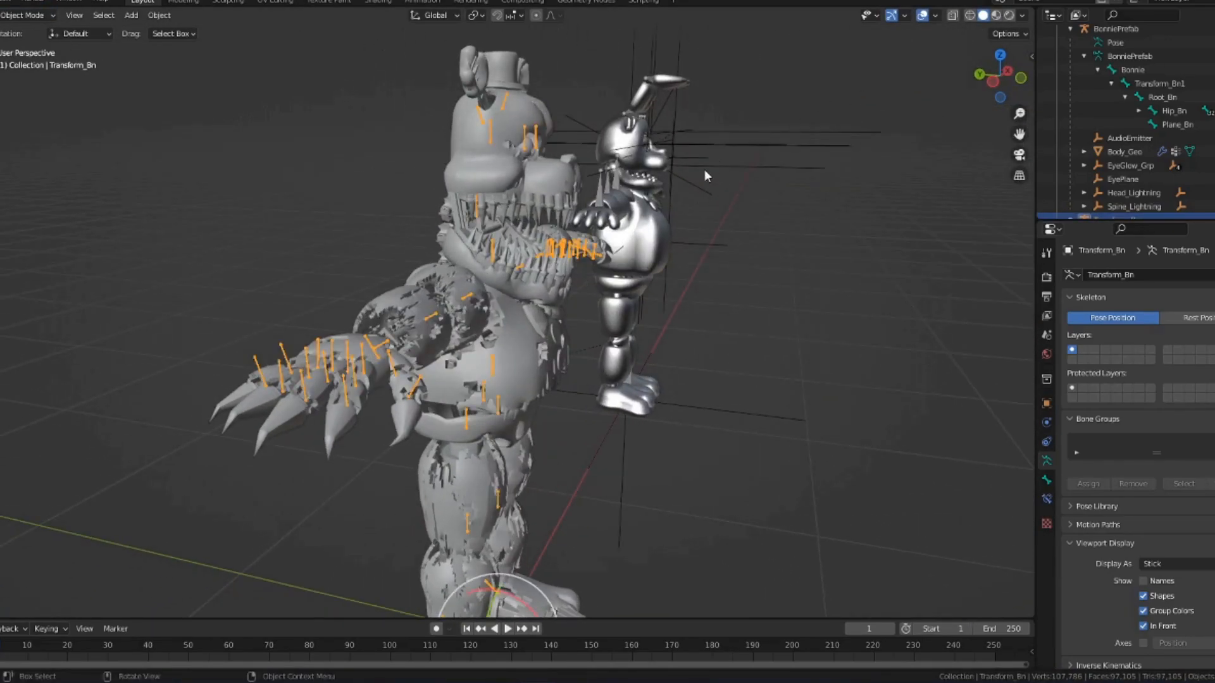
- Delete all finger and thumb bones from the left hand of the Transform_Bn armature in Edit Mode
key("Tab")
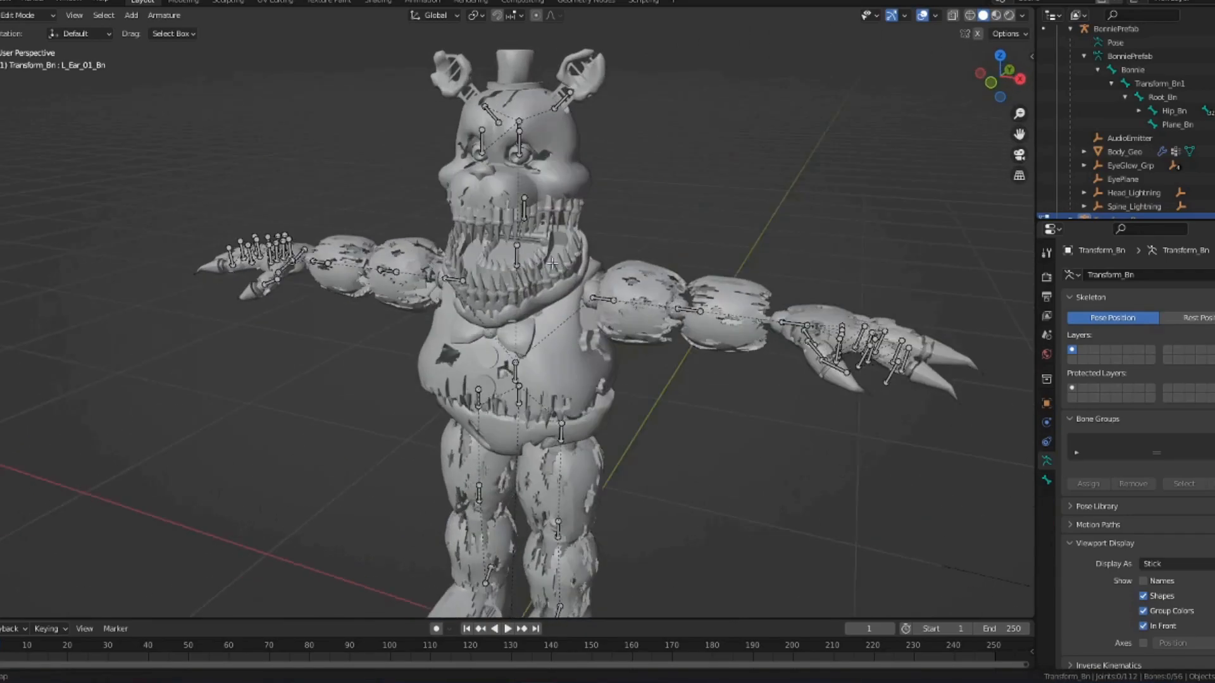
middle_click_drag(555, 265, 492, 254)
mouse_move(694, 294)
middle_mouse_down()
mouse_move(740, 311)
mouse_move(694, 310)
middle_mouse_up()
scroll(740, 311, "down", 3)
middle_click_drag(613, 285, 656, 291)
scroll(642, 291, "up", 3)
left_click_drag(656, 347, 593, 337)
key("x")
left_click(694, 234)
key("Delete")
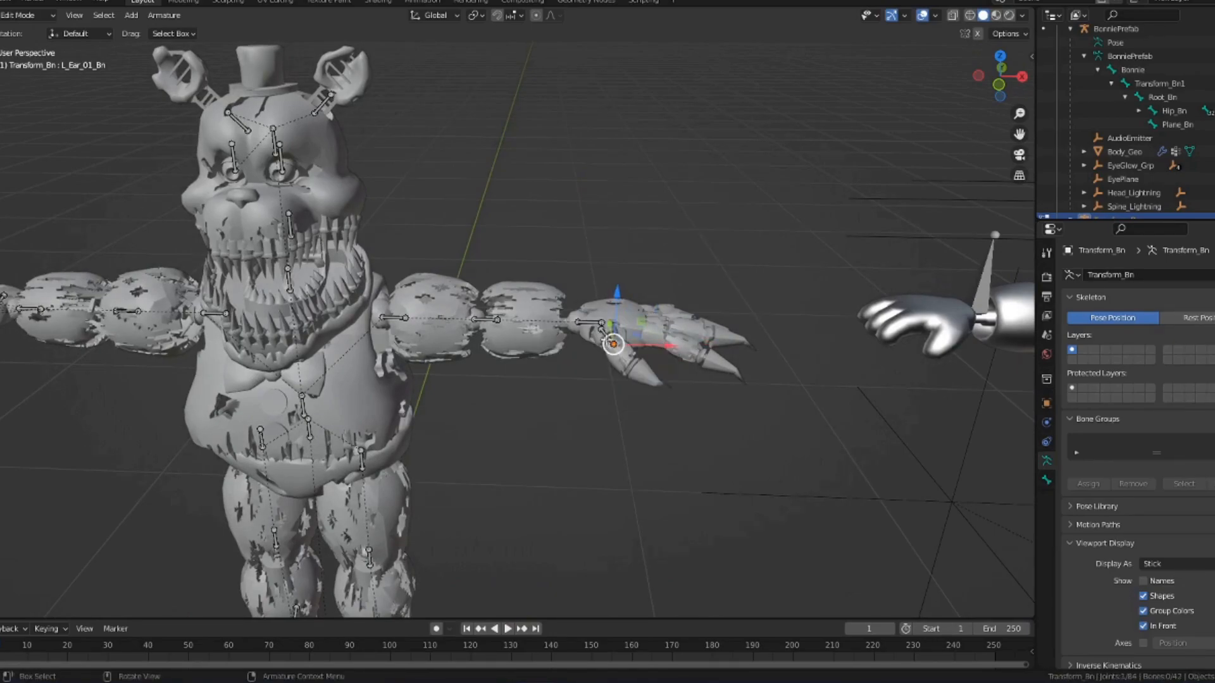
key("x")
left_click(604, 336)
- Delete all finger and thumb bones from the armature's right hand
middle_click_drag(217, 292, 728, 274, "shift")
left_click_drag(352, 222, 458, 305)
key("x")
left_click(480, 344)
key("x")
left_click(496, 302)
mouse_move(513, 321)
middle_mouse_down()
mouse_move(572, 347)
mouse_move(523, 312)
middle_mouse_up()
key("x")
left_click(511, 315)
- Check the remaining bones in Fredbear's hands, arms and torso
middle_click_drag(752, 377, 483, 355, "shift")
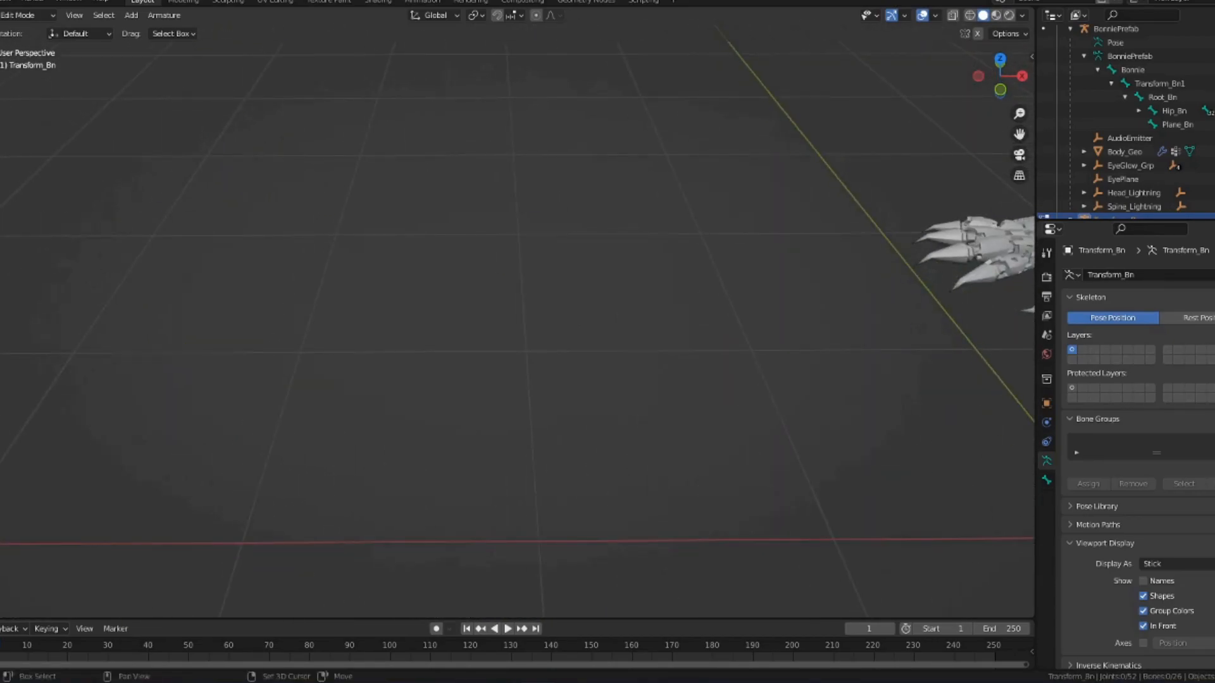
middle_click_drag(6, 271, 179, 268, "shift")
scroll(285, 288, "down", 4)
scroll(696, 338, "up", 3)
middle_click_drag(775, 347, 9, 339, "shift")
scroll(493, 284, "up", 1)
mouse_move(498, 285)
middle_mouse_down()
mouse_move(498, 211)
mouse_move(499, 283)
middle_mouse_up()
scroll(499, 212, "up", 3)
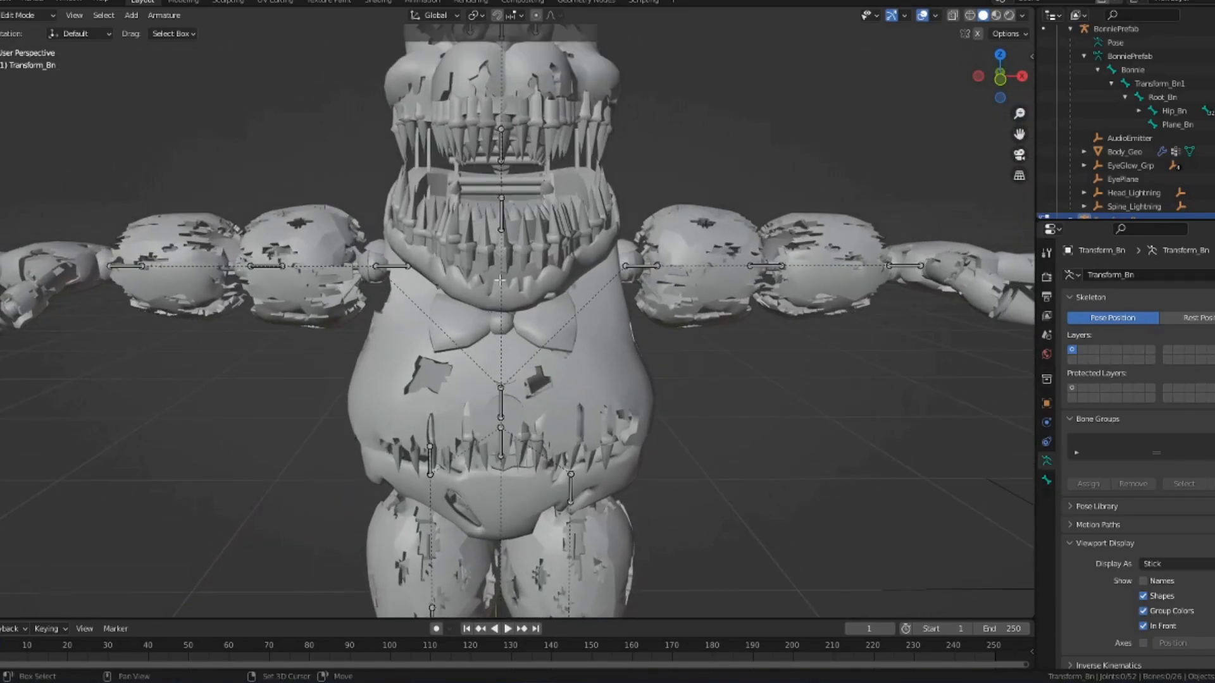
scroll(499, 283, "up", 1)
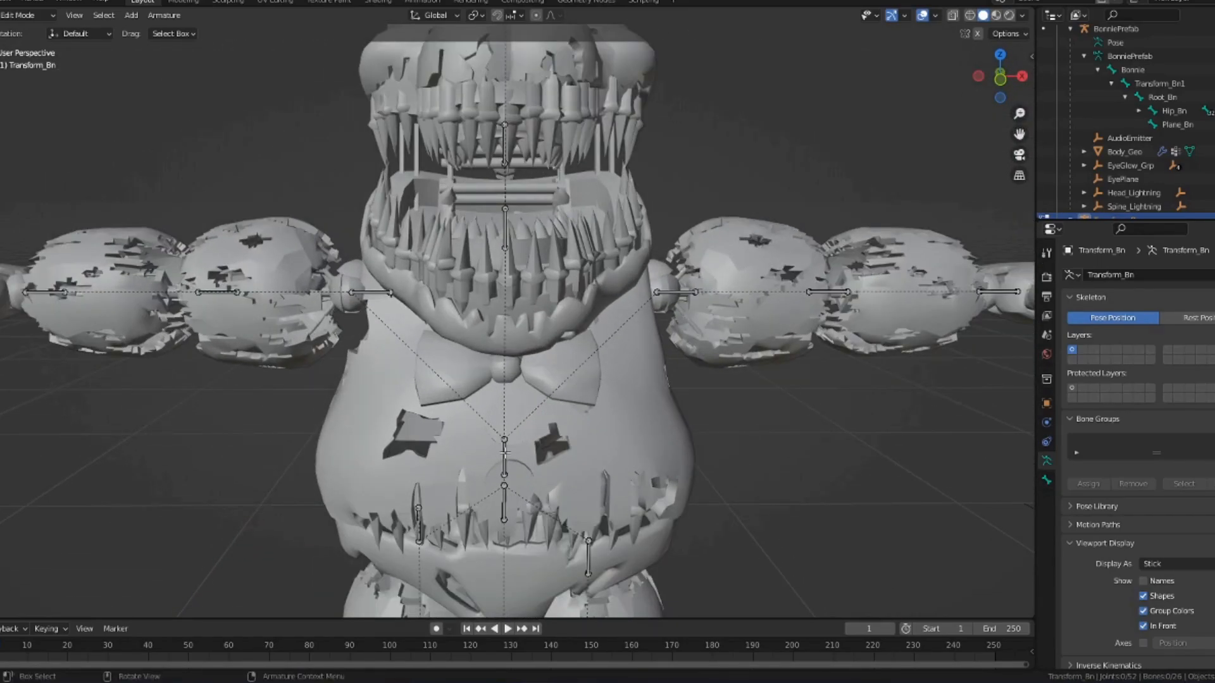
- Leave Edit Mode, select the BonniePrefab armature and set its bones to display in front of the Bonnie mesh
middle_click_drag(796, 346, 689, 270, "shift")
middle_click_drag(884, 303, 765, 317, "shift")
left_click(765, 317)
key("Tab")
left_click(749, 312)
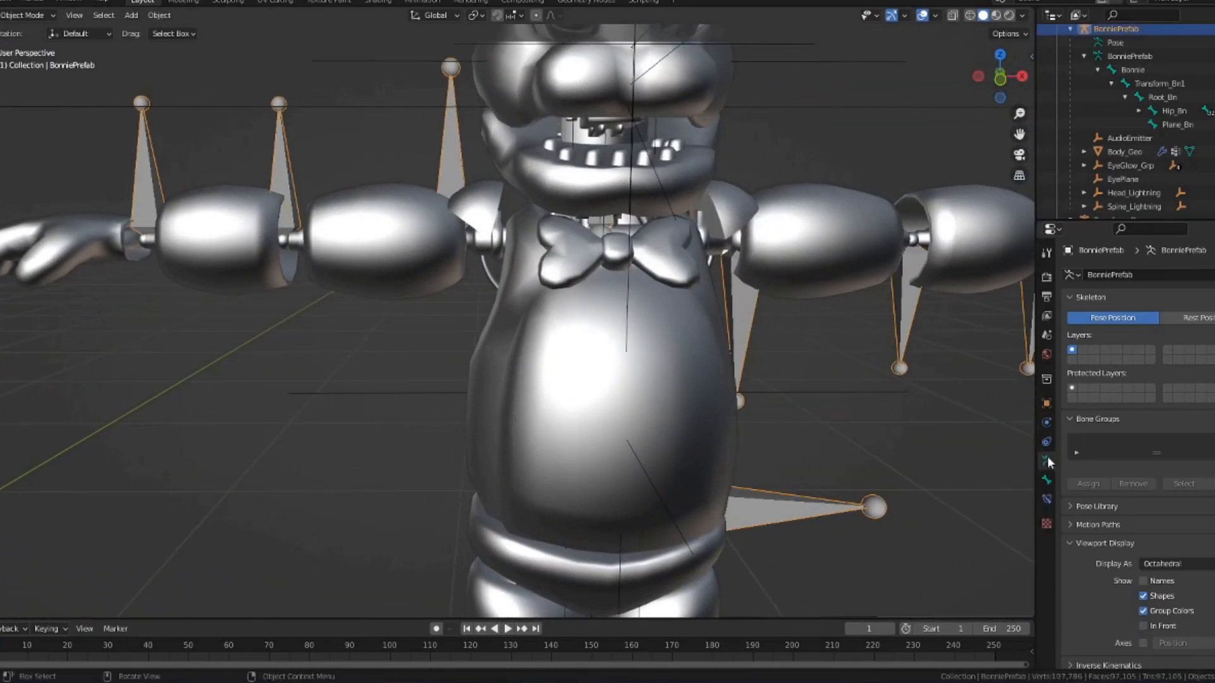
left_click(1143, 625)
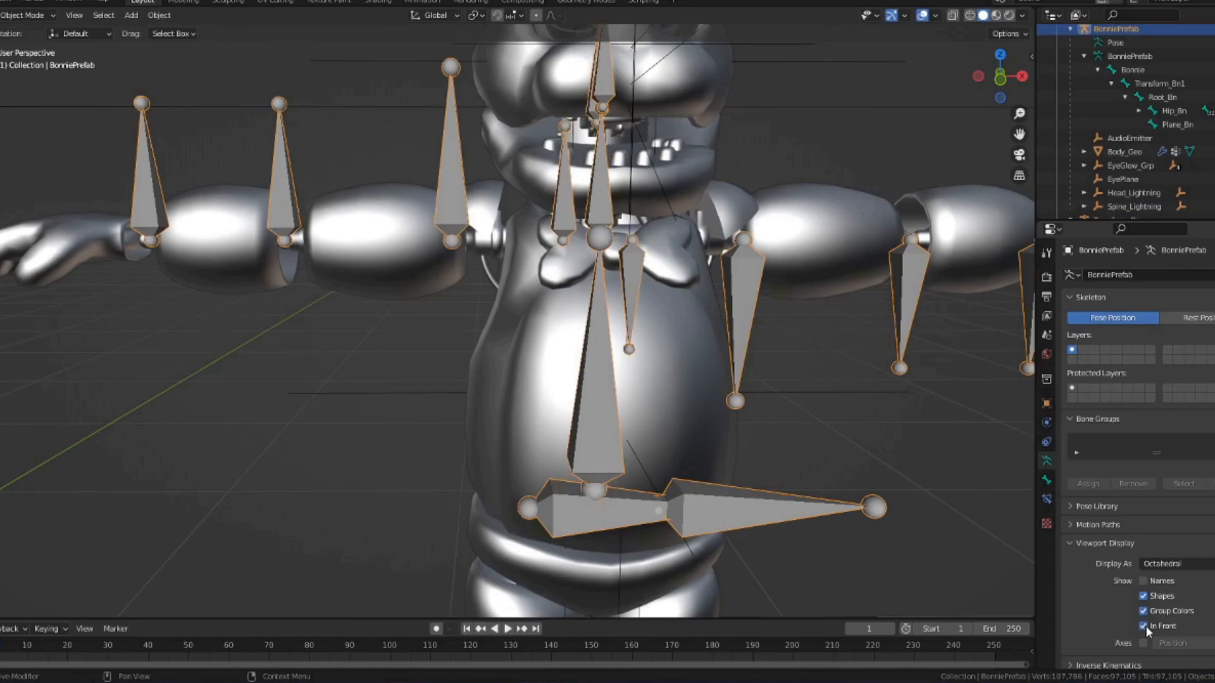
middle_click_drag(652, 286, 525, 361, "shift")
- Select Spine_Bn on the Transform_Bn armature in Pose Mode and switch the armature to Edit Mode
left_click(525, 361)
scroll(505, 321, "up", 2)
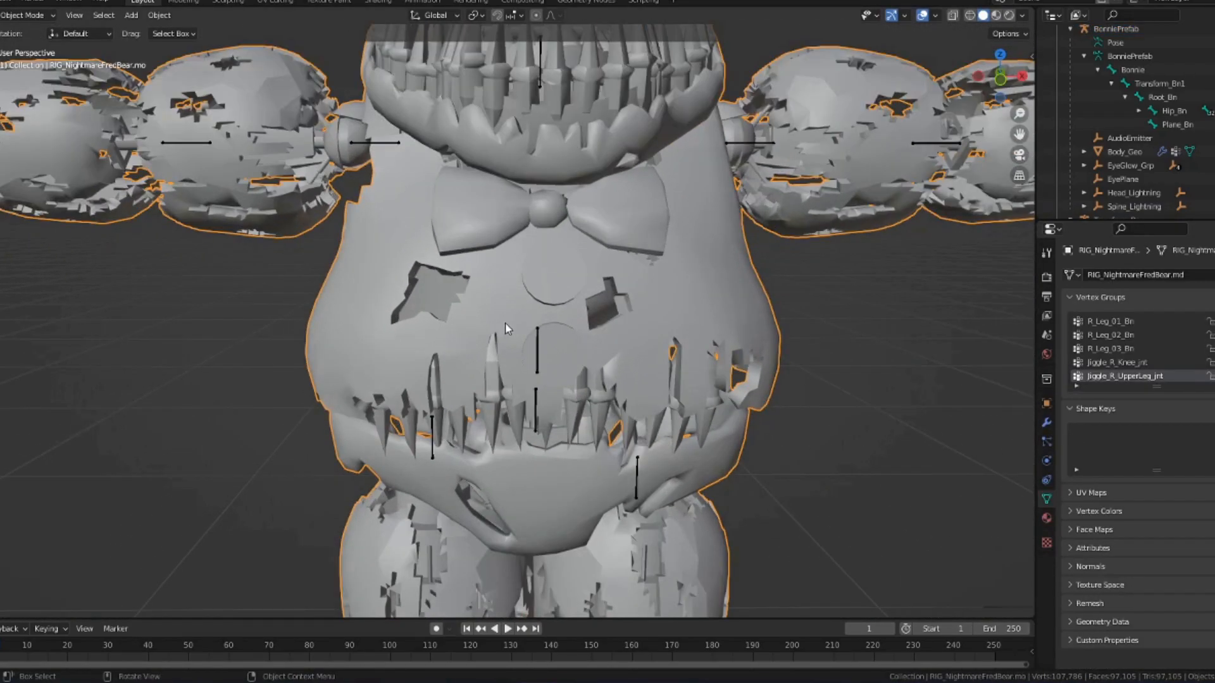
left_click(535, 348)
middle_click_drag(603, 268, 615, 327, "shift")
left_click(39, 17)
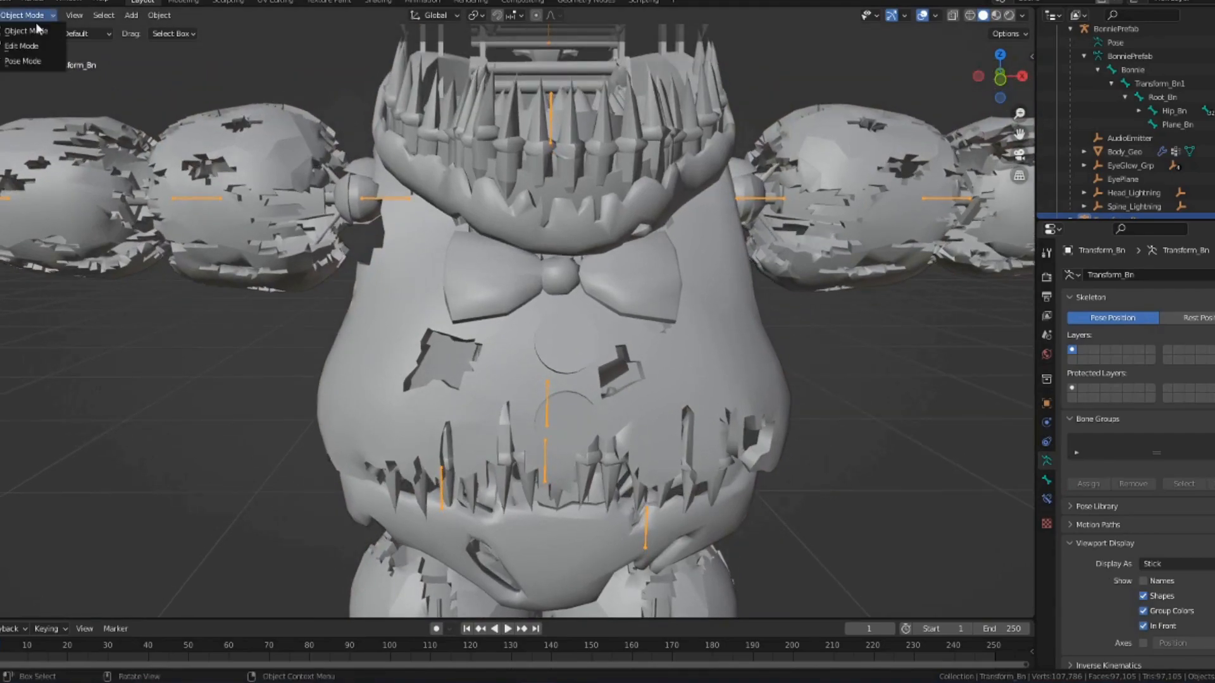
left_click(13, 61)
left_click(547, 392)
left_click(25, 15)
left_click(20, 46)
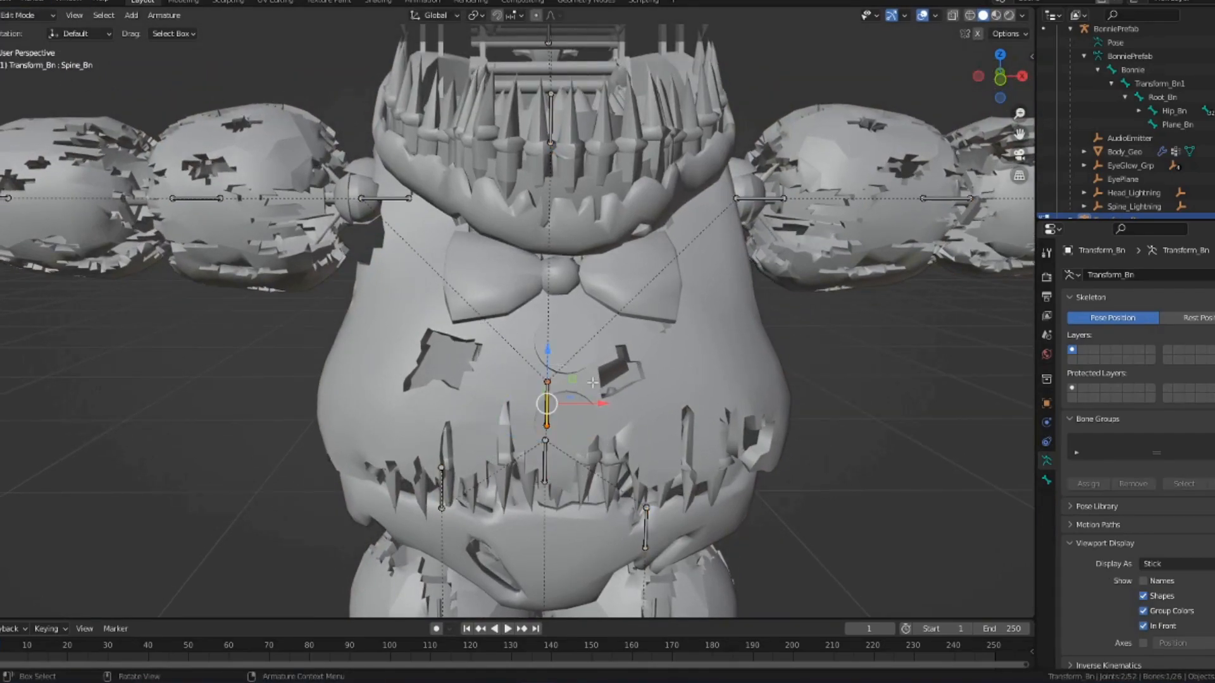
- Add a single bone to the Transform_Bn armature
key("shift+a")
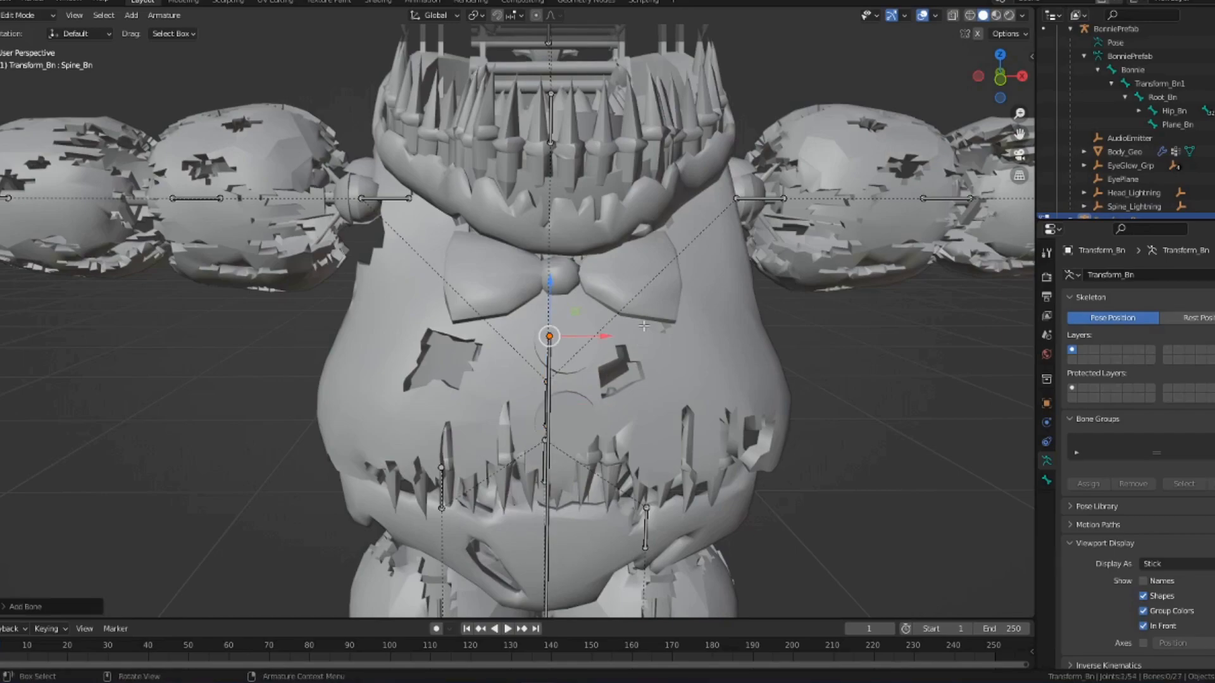
key("ctrl+z")
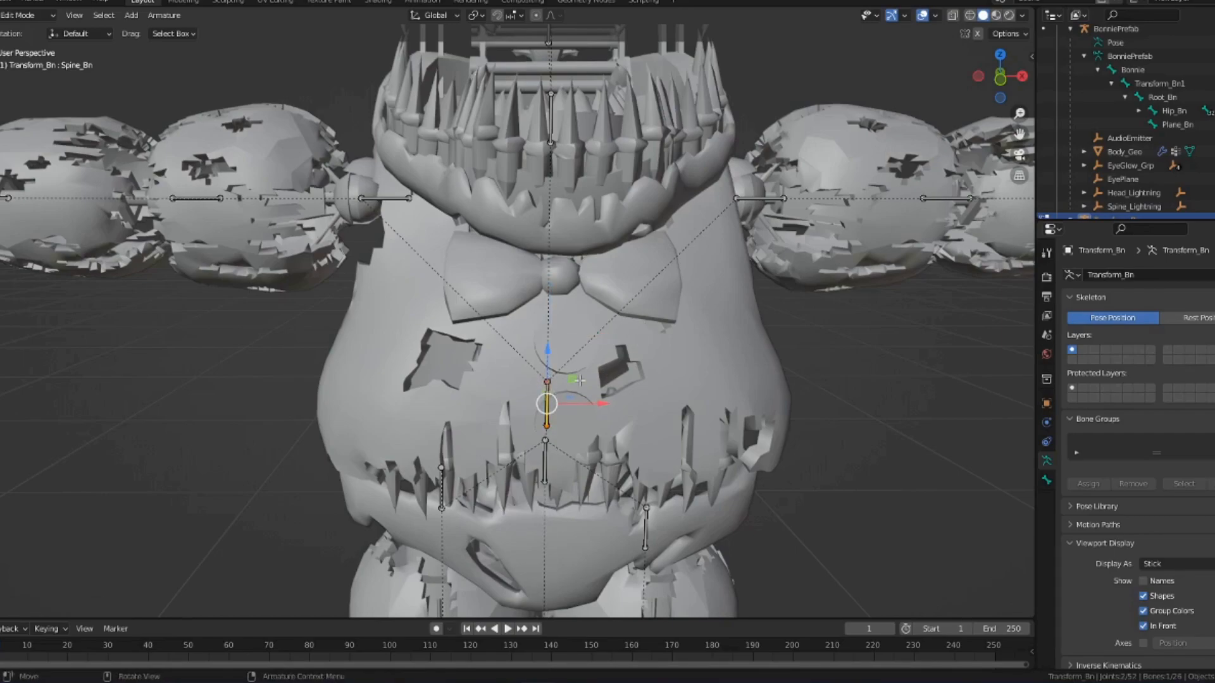
left_click(133, 16)
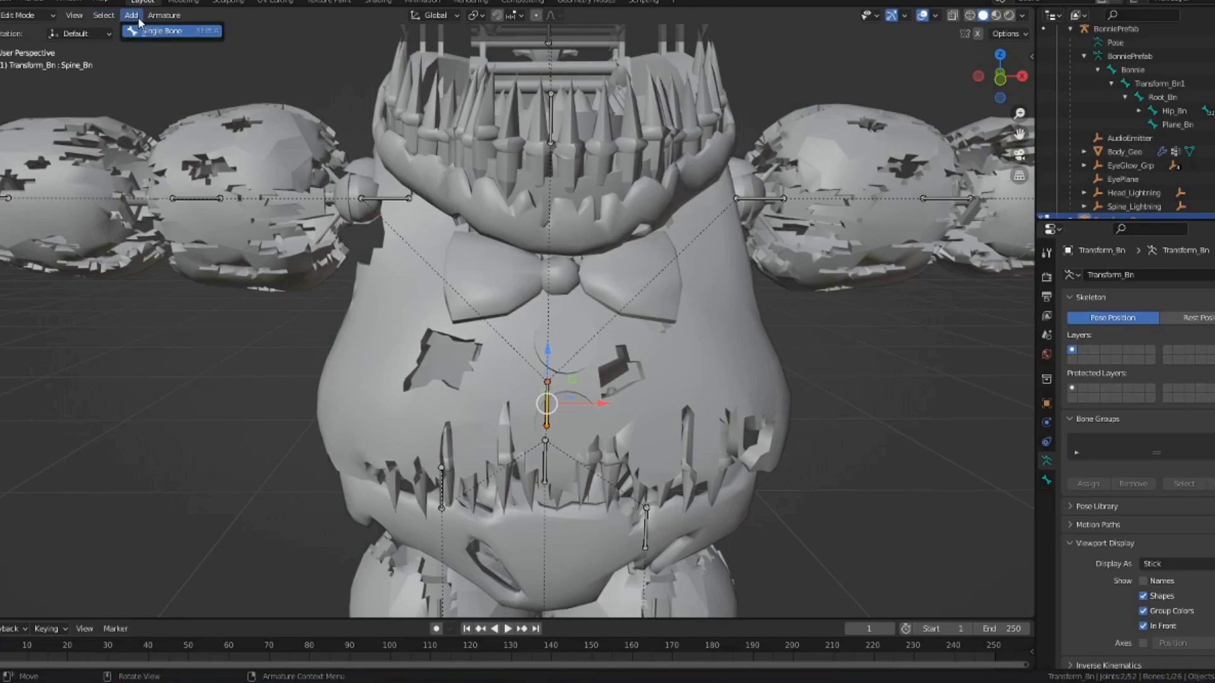
left_click(158, 31)
scroll(567, 360, "down", 3)
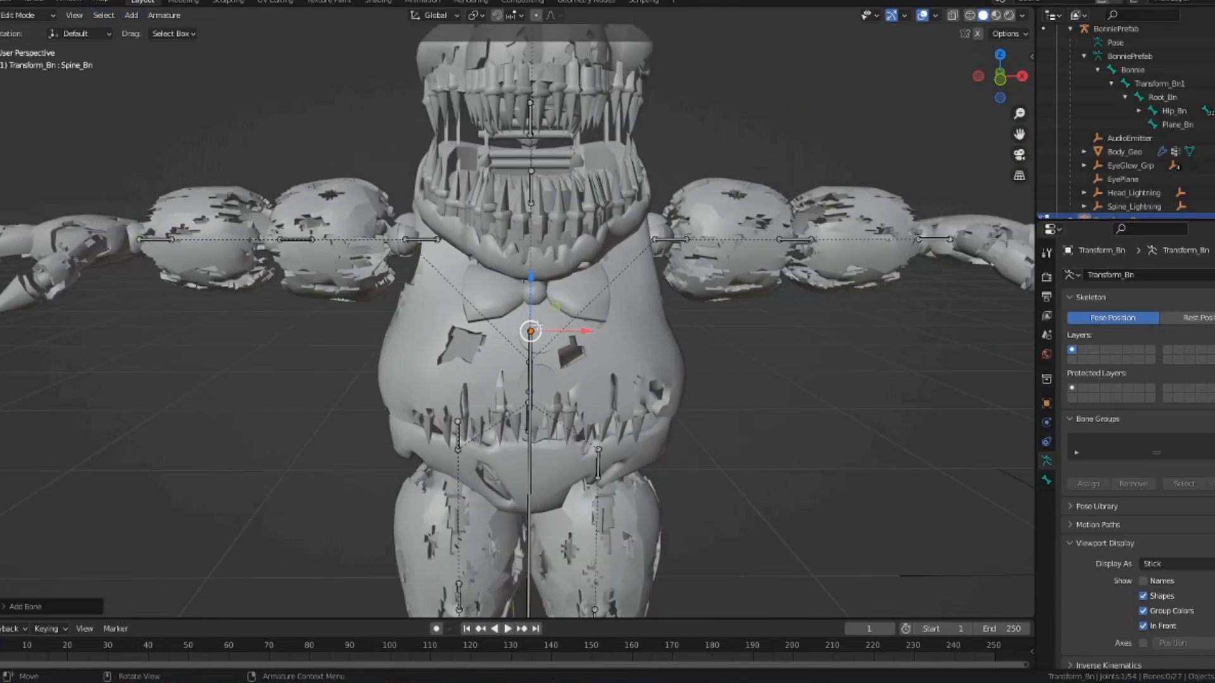
key("g")
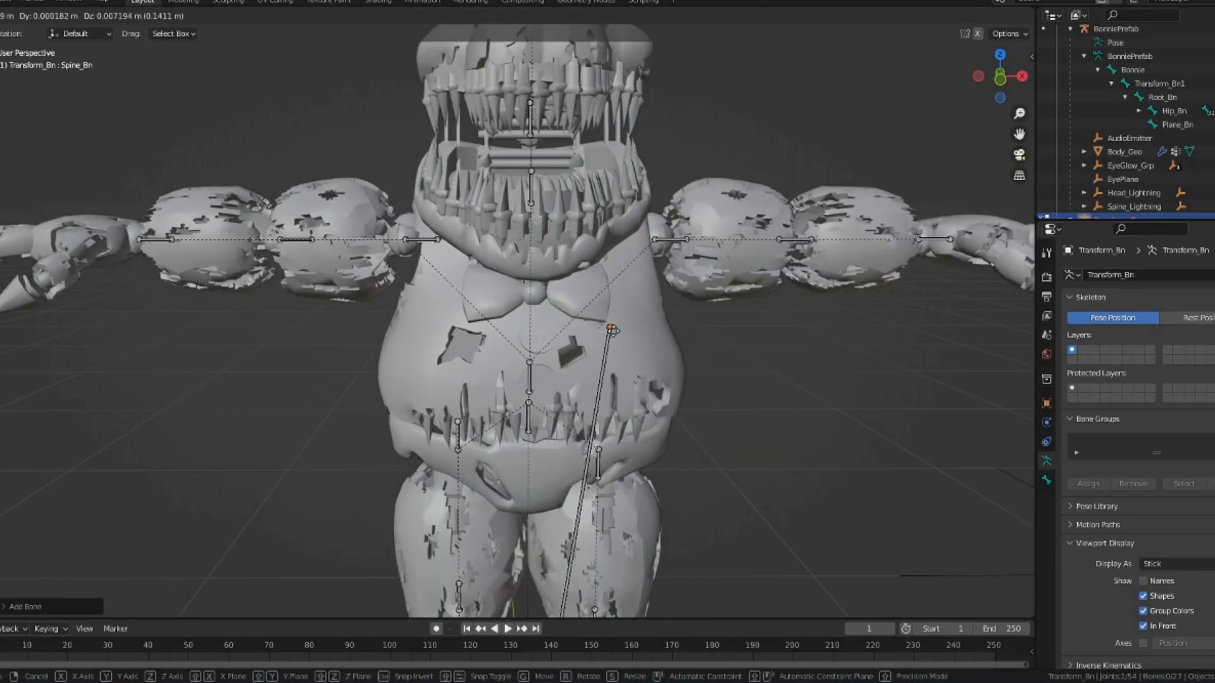
left_click(612, 499)
scroll(612, 500, "down", 4)
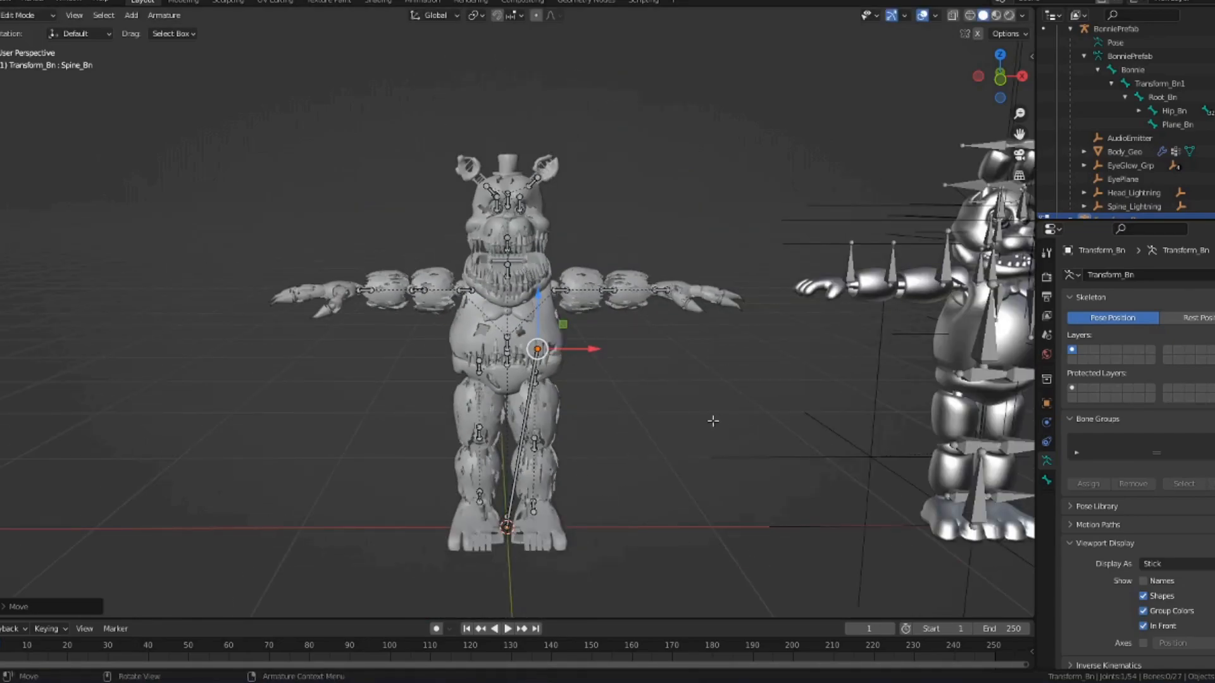
key("ctrl+z")
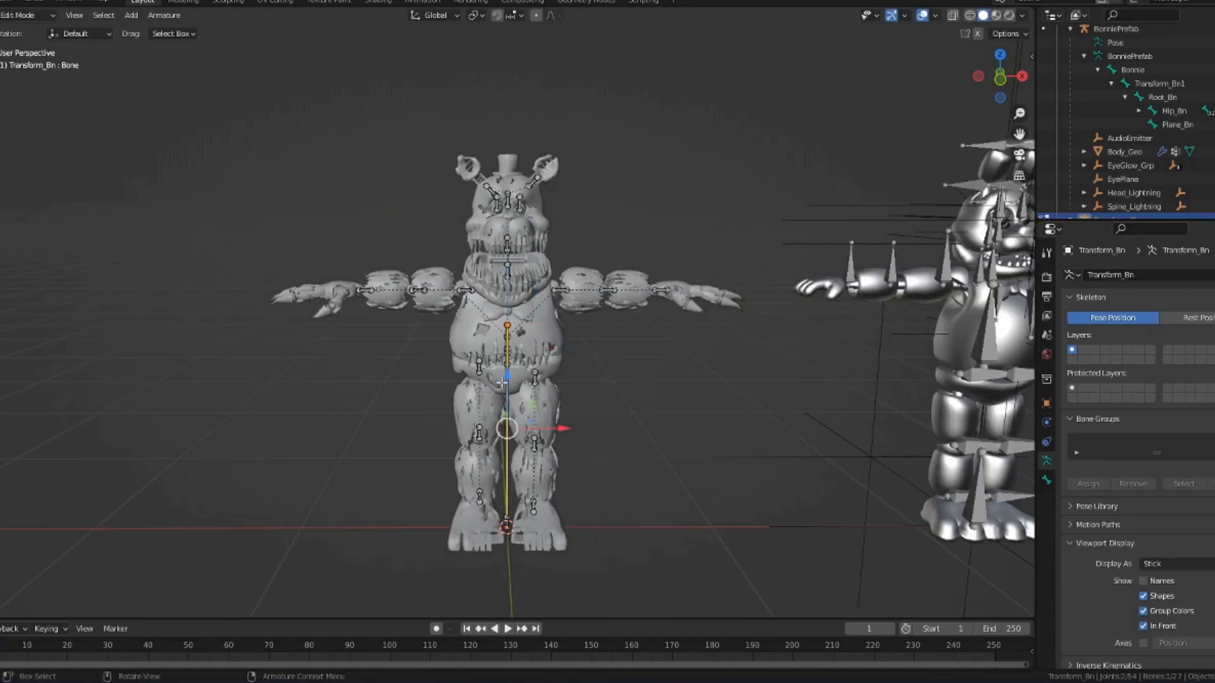
key("g")
scroll(511, 386, "up", 3)
key("x")
right_click(568, 319)
- Scale the new bone shorter along Z and raise it to the middle of Fredbear's chest
key("s")
key("z")
left_click(530, 394)
left_click_drag(515, 342, 516, 325)
left_click(516, 324)
scroll(557, 335, "up", 6)
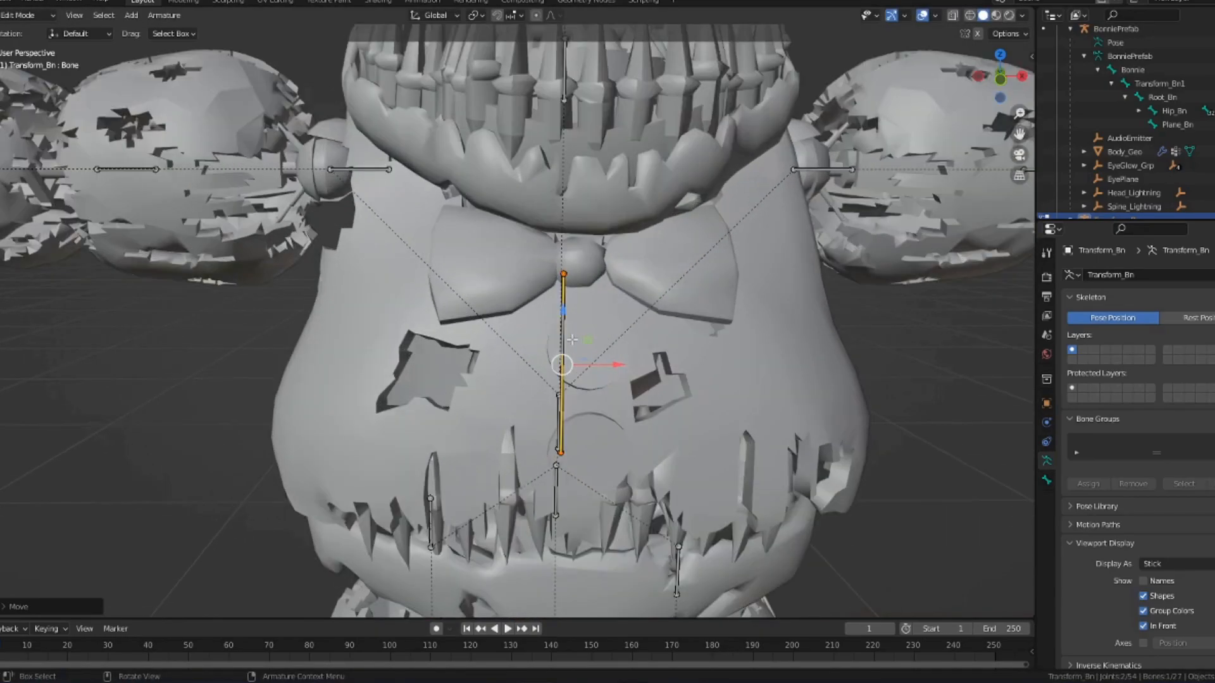
- Offset the new bone along X to Fredbear's left of the spine, shrink it, and raise it to bow-tie height
left_click_drag(623, 365, 674, 366)
scroll(672, 366, "up", 3)
scroll(670, 366, "down", 3)
middle_click_drag(671, 365, 602, 323)
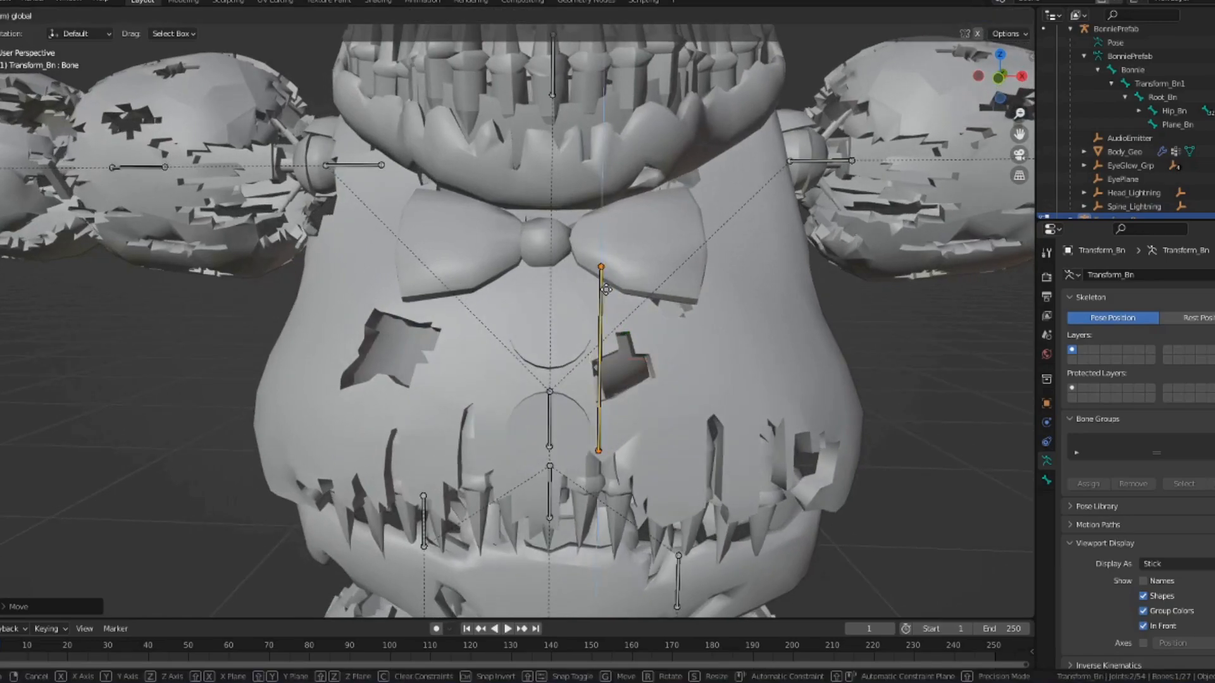
key("s")
left_click(645, 281)
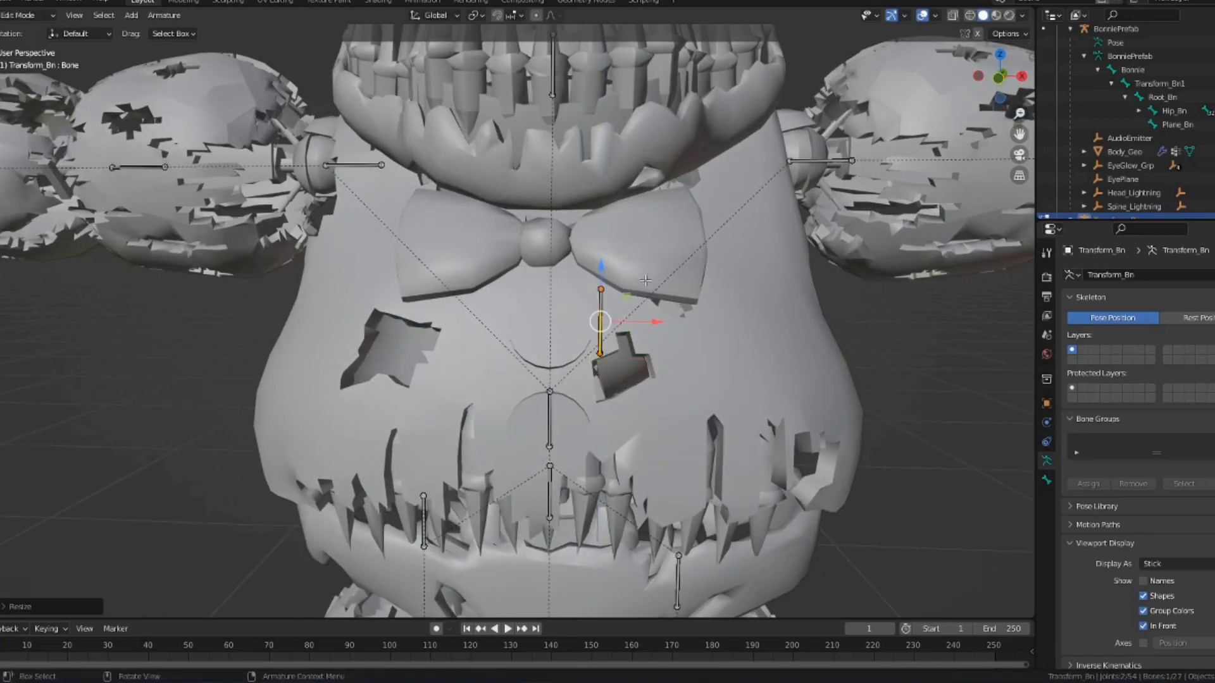
left_click_drag(603, 289, 602, 253)
scroll(601, 265, "down", 2)
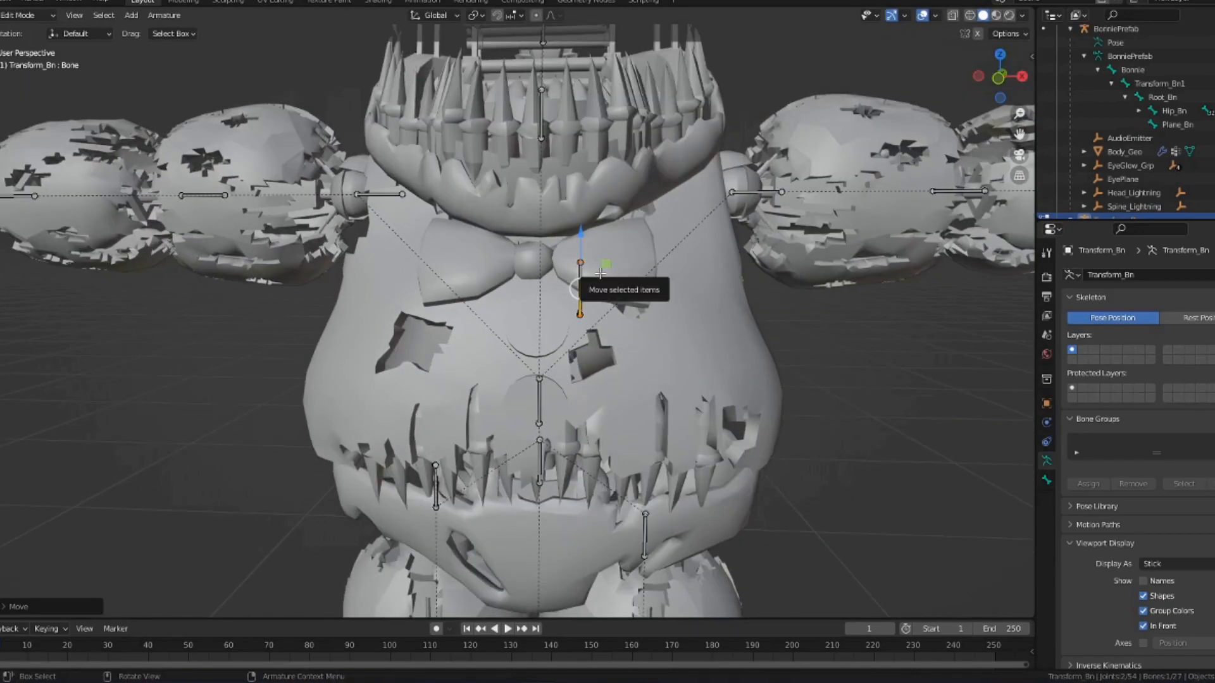
- Try to duplicate the chest bone and move the copy to the other side of Fredbear's spine
key("shift+d")
left_click(528, 273)
key("ctrl+z")
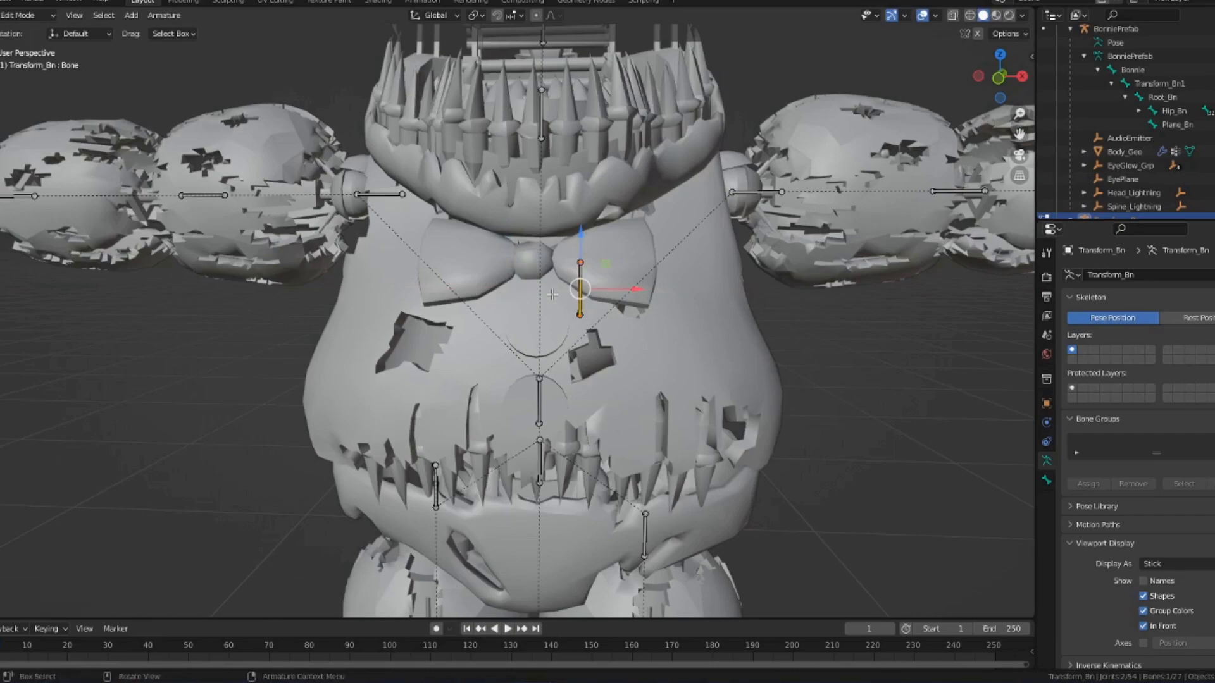
key("shift+d")
right_click(552, 294)
left_click_drag(640, 287, 543, 289)
key("KP_1")
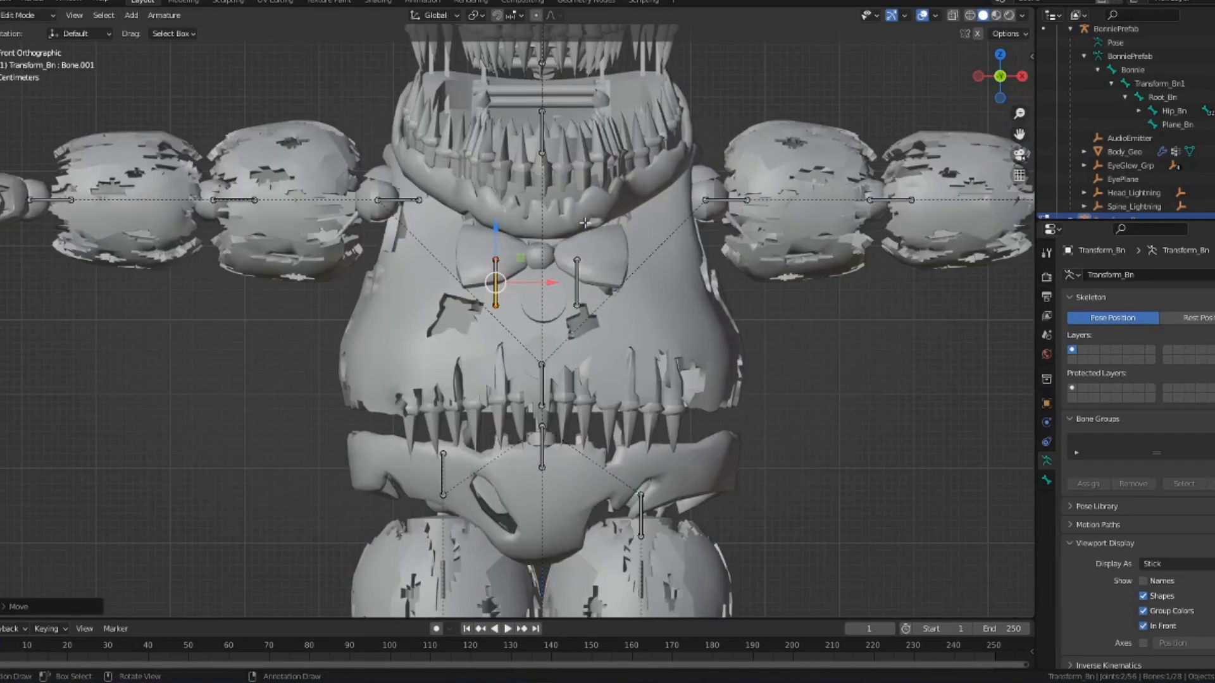
key("Delete")
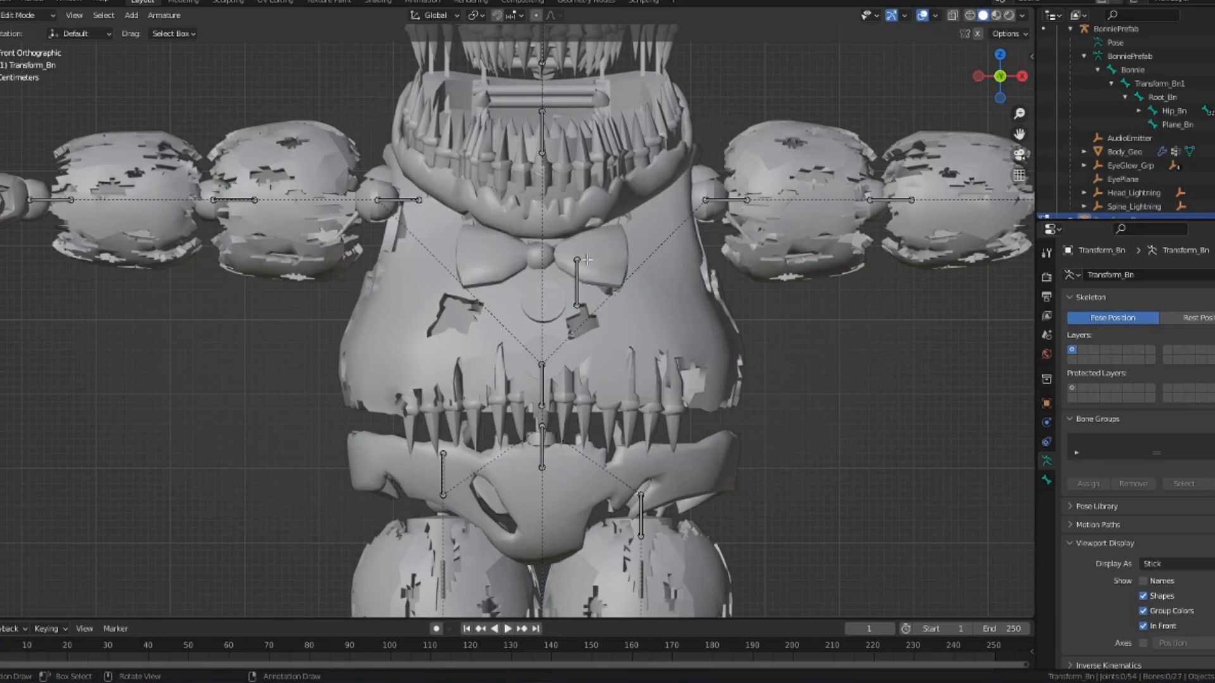
- Duplicate the chest bone and move the copy along X to the mirrored spot on Fredbear's right side
key("shift+d")
right_click(672, 286)
left_click_drag(627, 286, 549, 291)
- Parent both new chest bones to Spine_Bn, keeping their offset
left_click(607, 288)
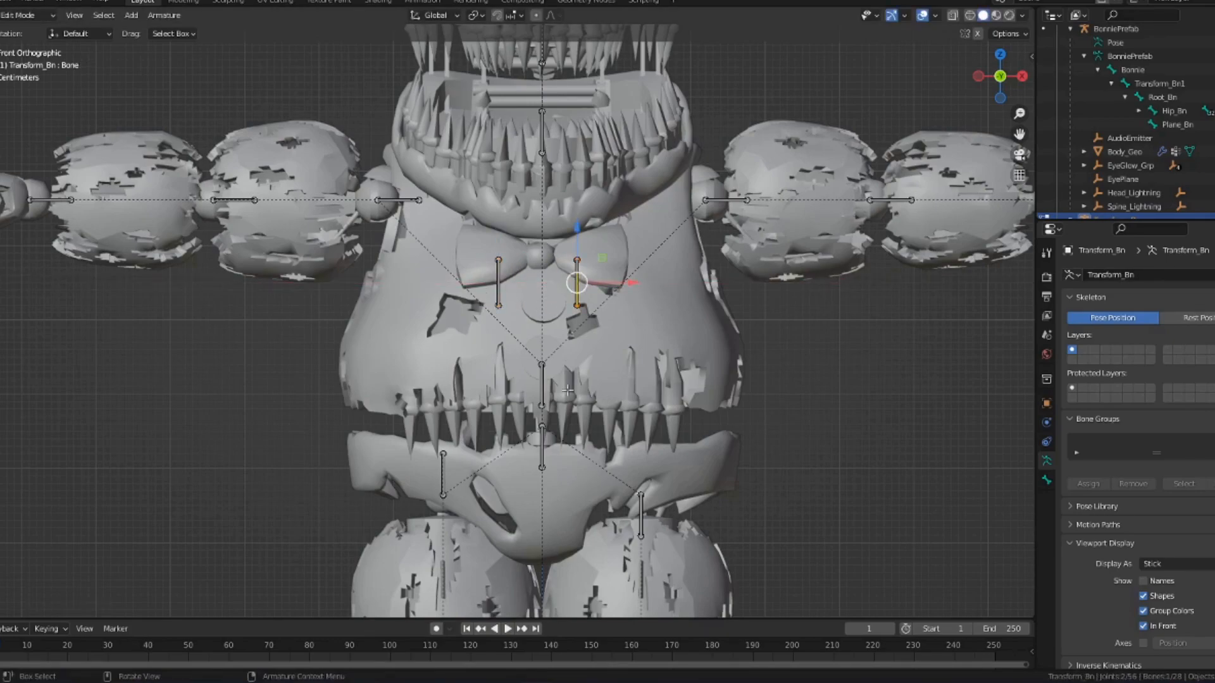
left_click(543, 384, "shift")
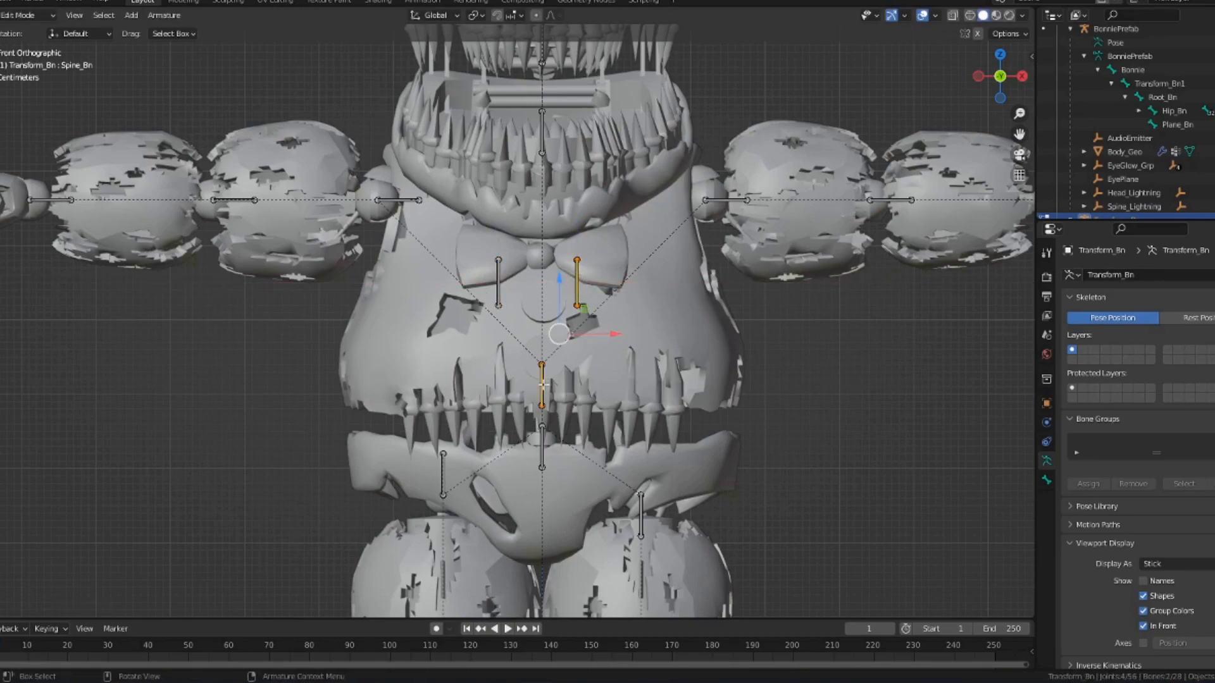
key("ctrl+p")
left_click(511, 387)
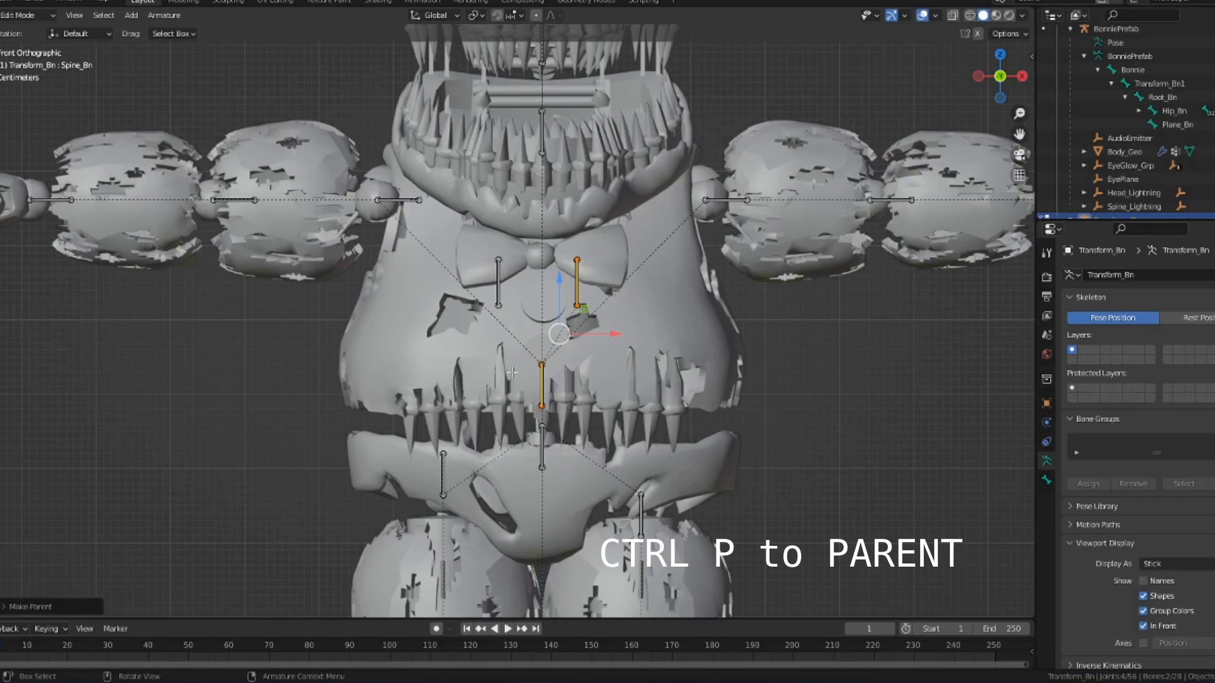
left_click(497, 278)
left_click(543, 380, "shift")
key("ctrl+p")
left_click(597, 371)
- Parent the left and right shoulder bones to the new chest bones on their own sides using Keep Offset
left_click(726, 200)
left_click(576, 288, "shift")
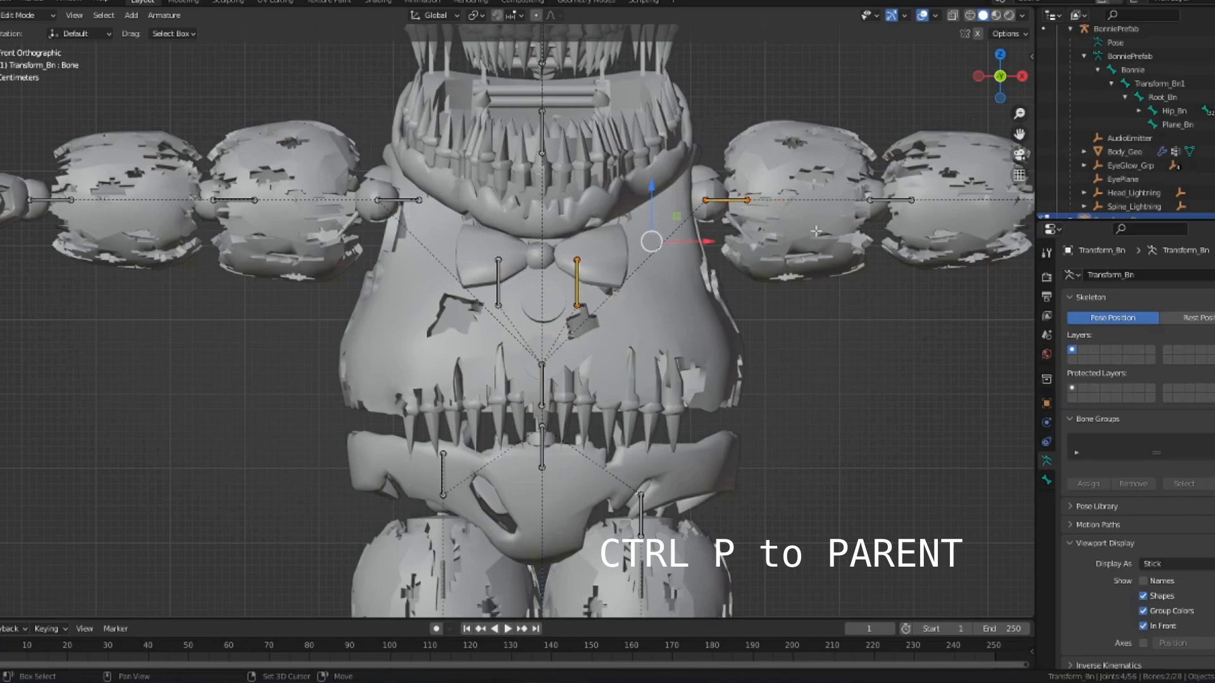
key("ctrl+p")
left_click(816, 231)
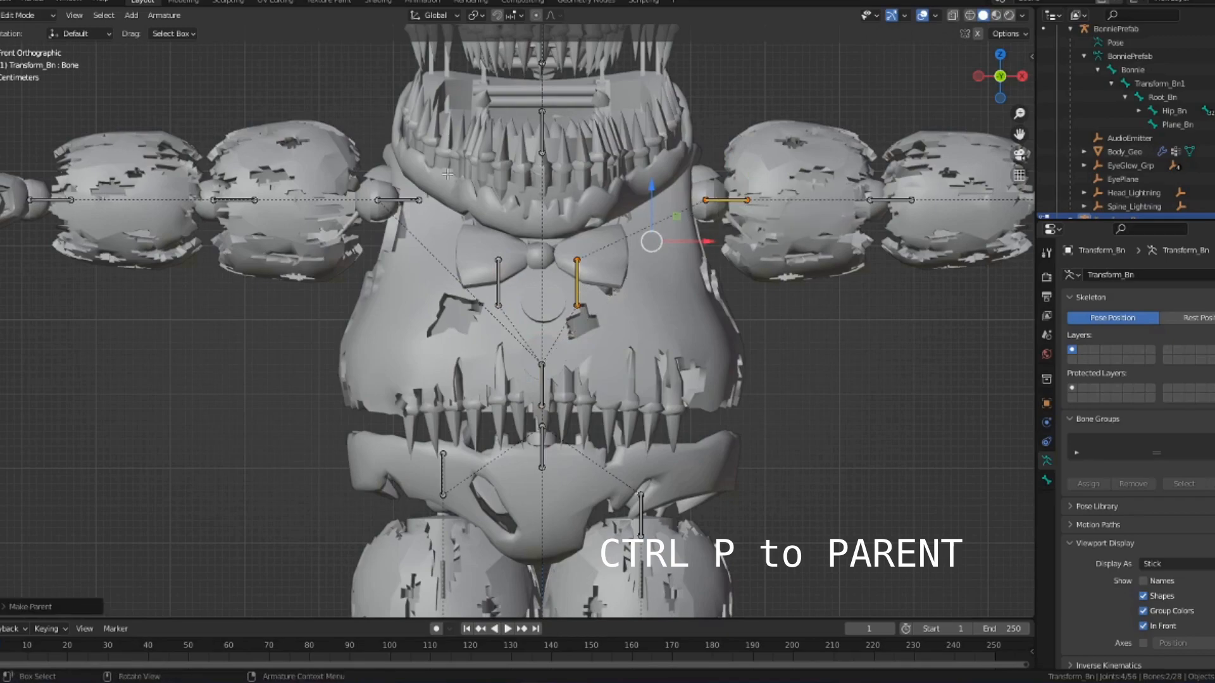
left_click(393, 202)
left_click(499, 281, "shift")
key("ctrl+p")
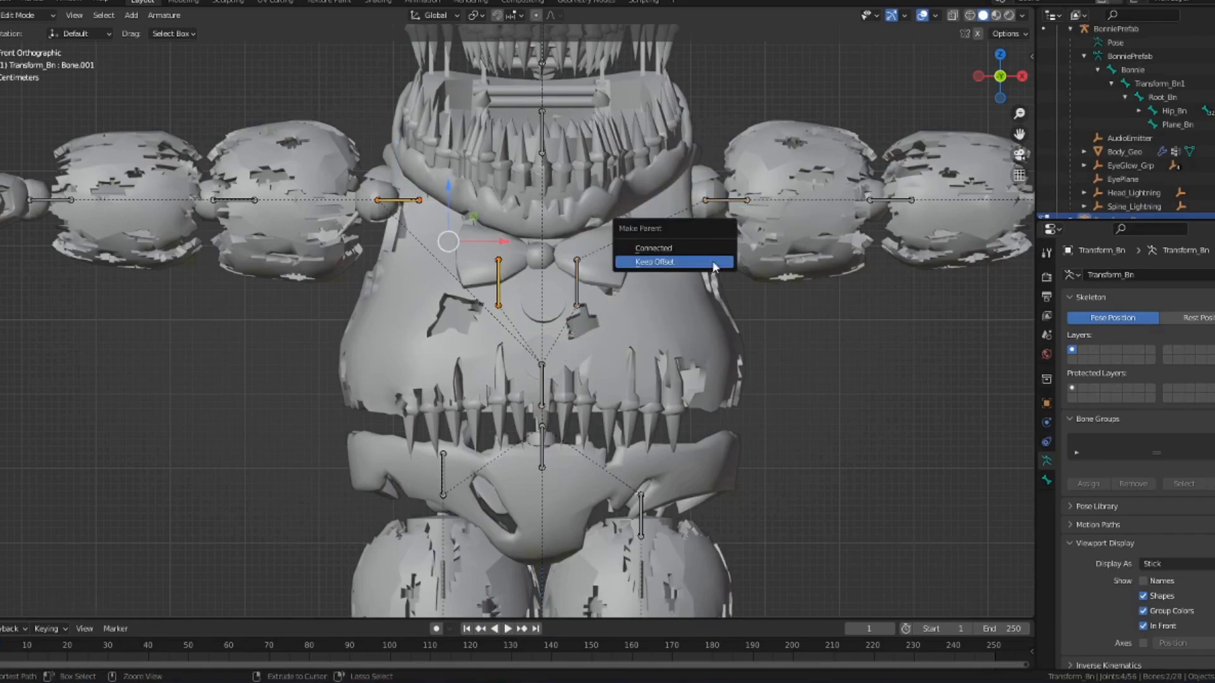
left_click(714, 266)
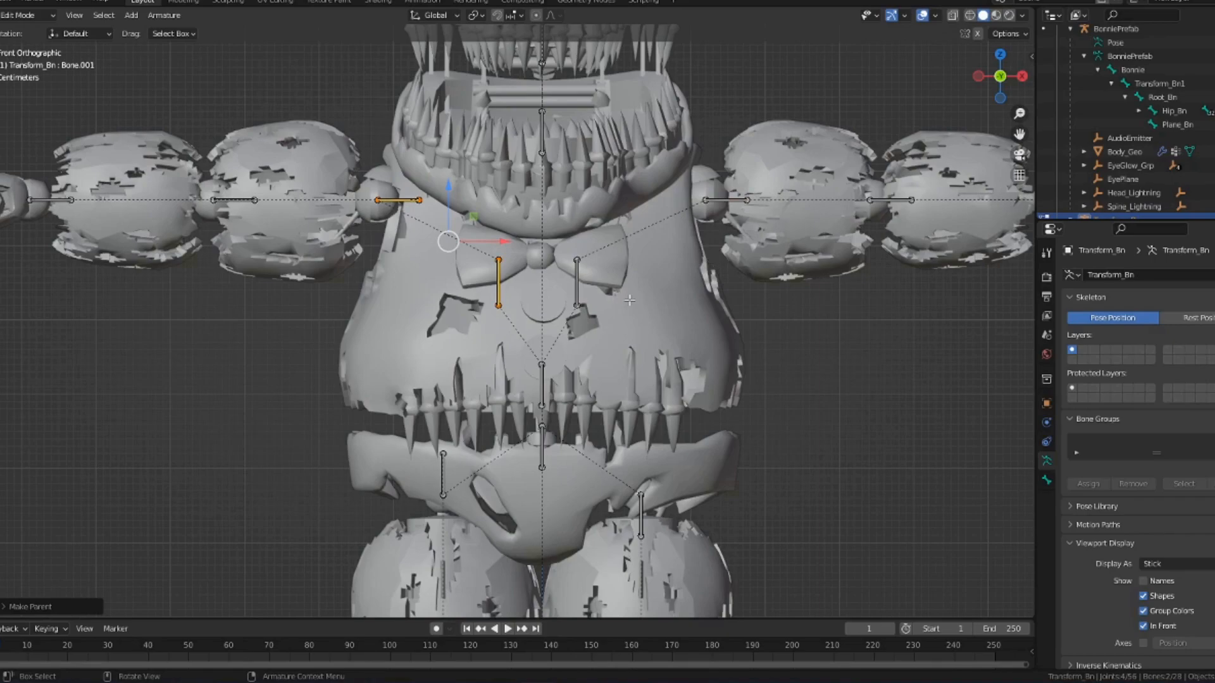
- With the right chest bone selected, change the armature data name to R_Clavicle_Bn
left_click(499, 281)
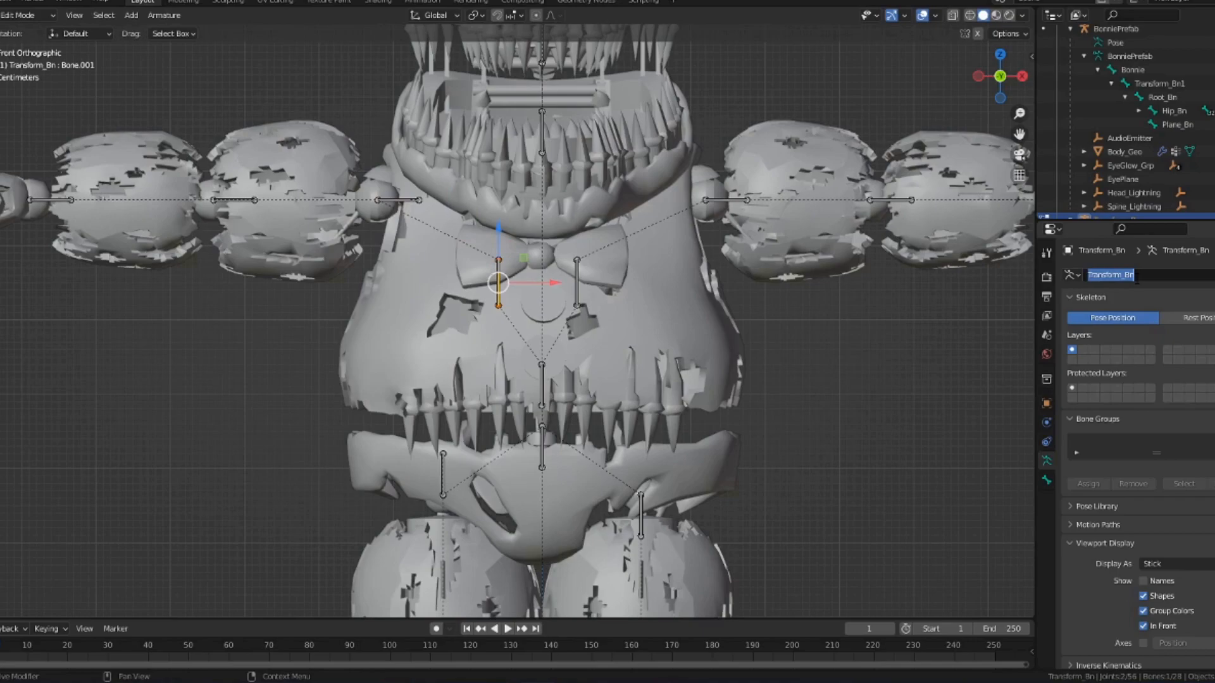
type("R_Clavicle")
key("Return")
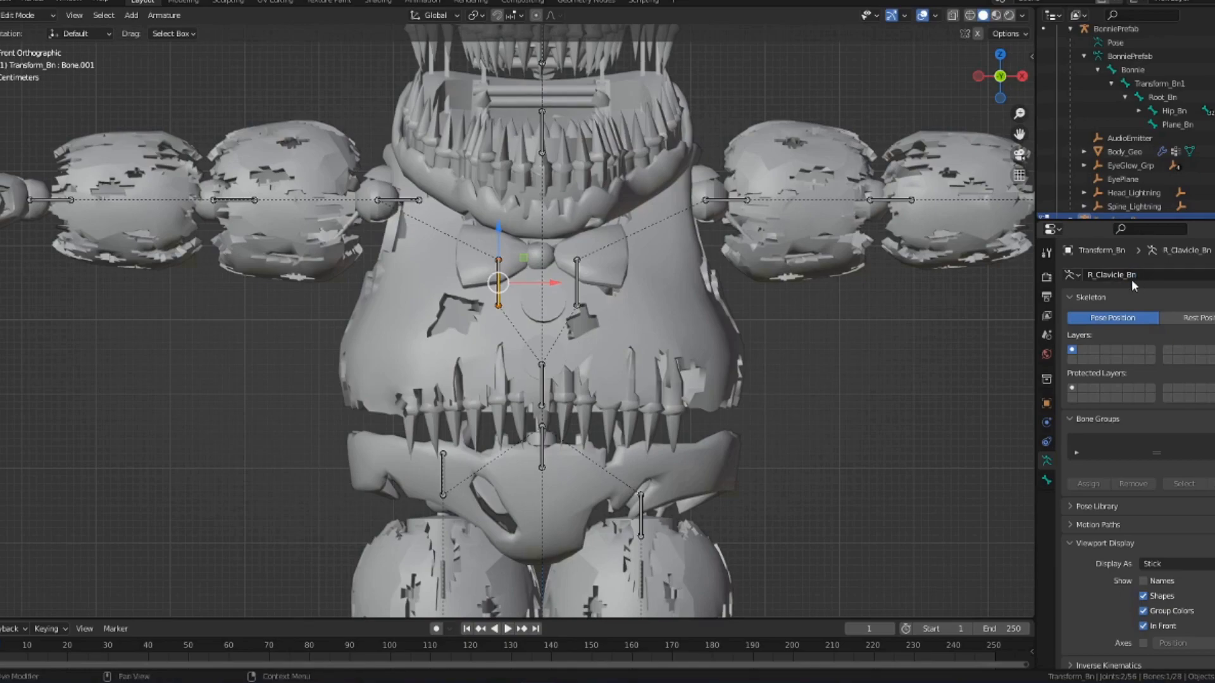
- With Fredbear's left chest bone selected, change the armature data name to L_Clavicle_Bn
left_click(577, 283)
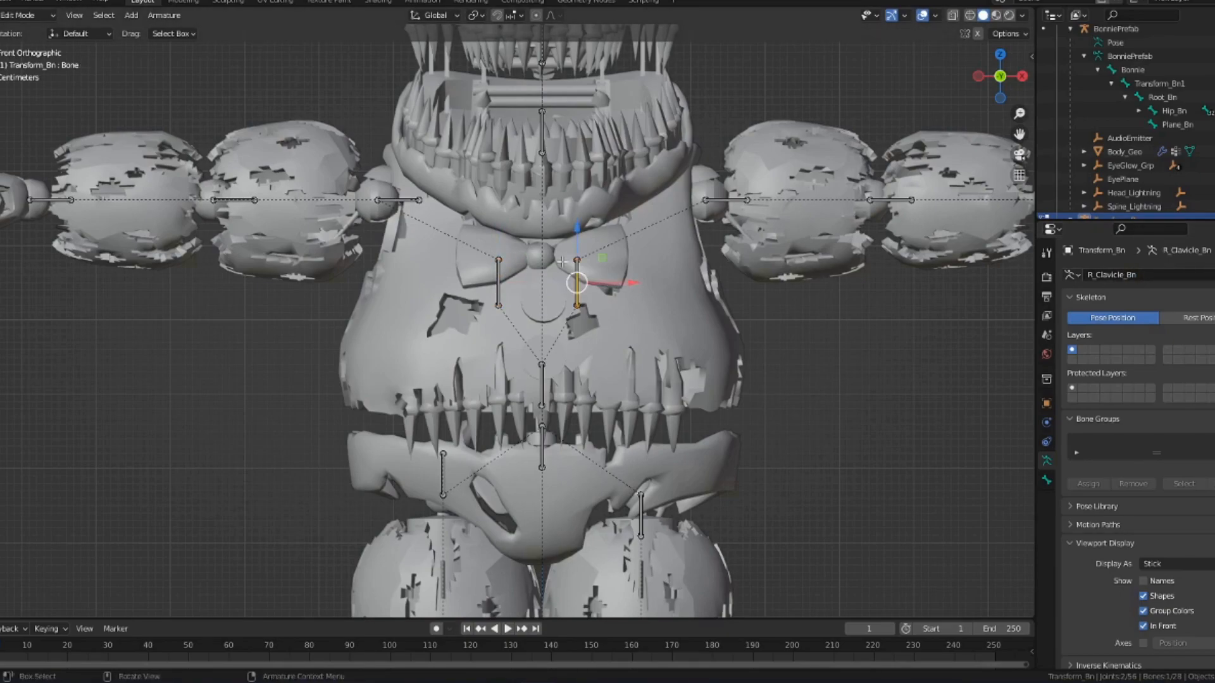
left_click(498, 283)
left_click(577, 282)
double_click(1112, 274)
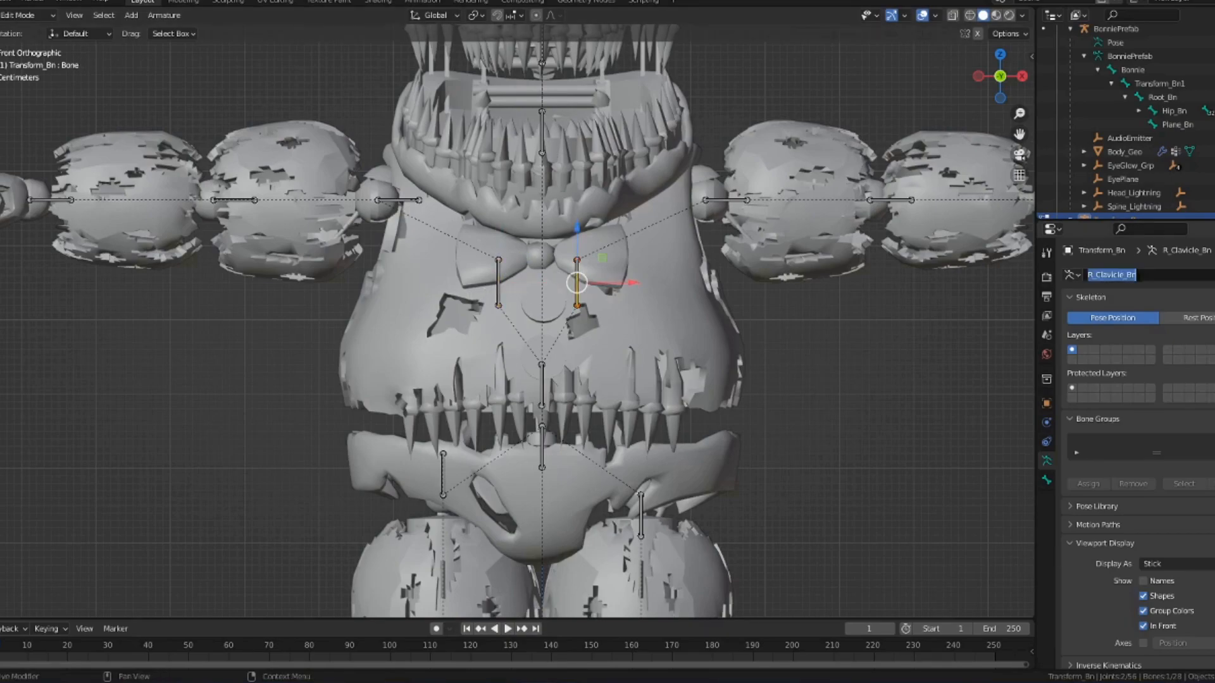
type("L_Clavicle_Bn")
key("Return")
- Check the naming against both chest bones and rename the armature data back to Transform_Bn
left_click(497, 281)
scroll(736, 334, "up", 4)
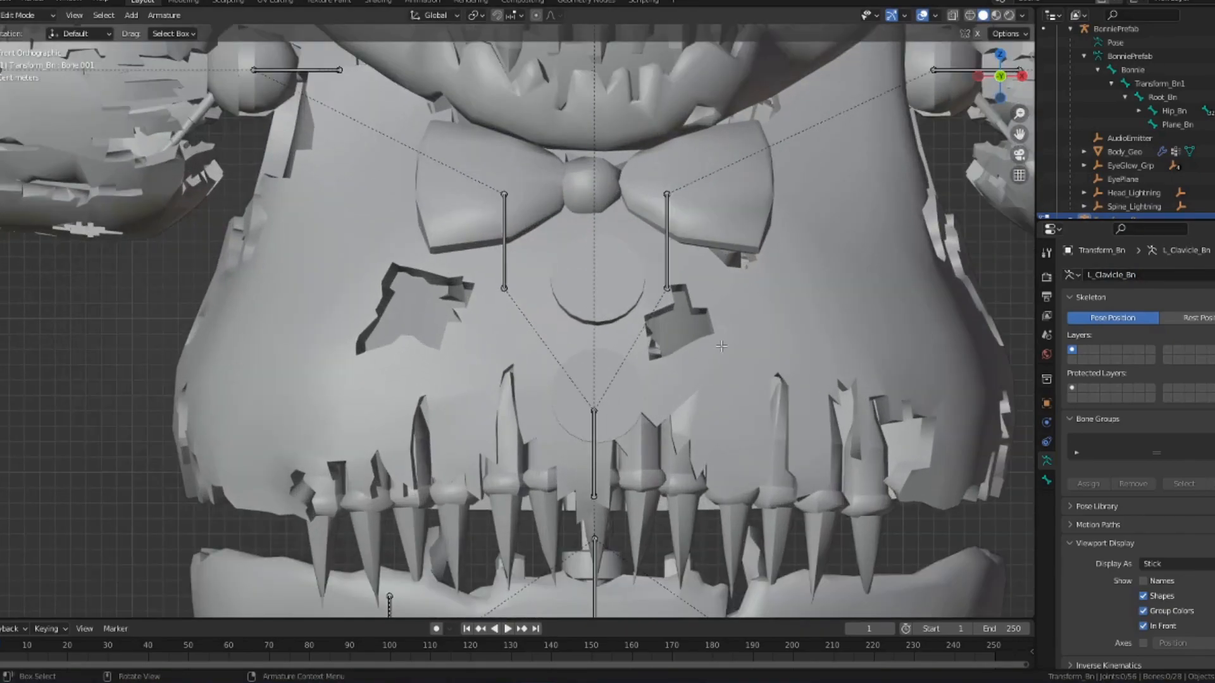
middle_click_drag(721, 346, 696, 356)
left_click(453, 288)
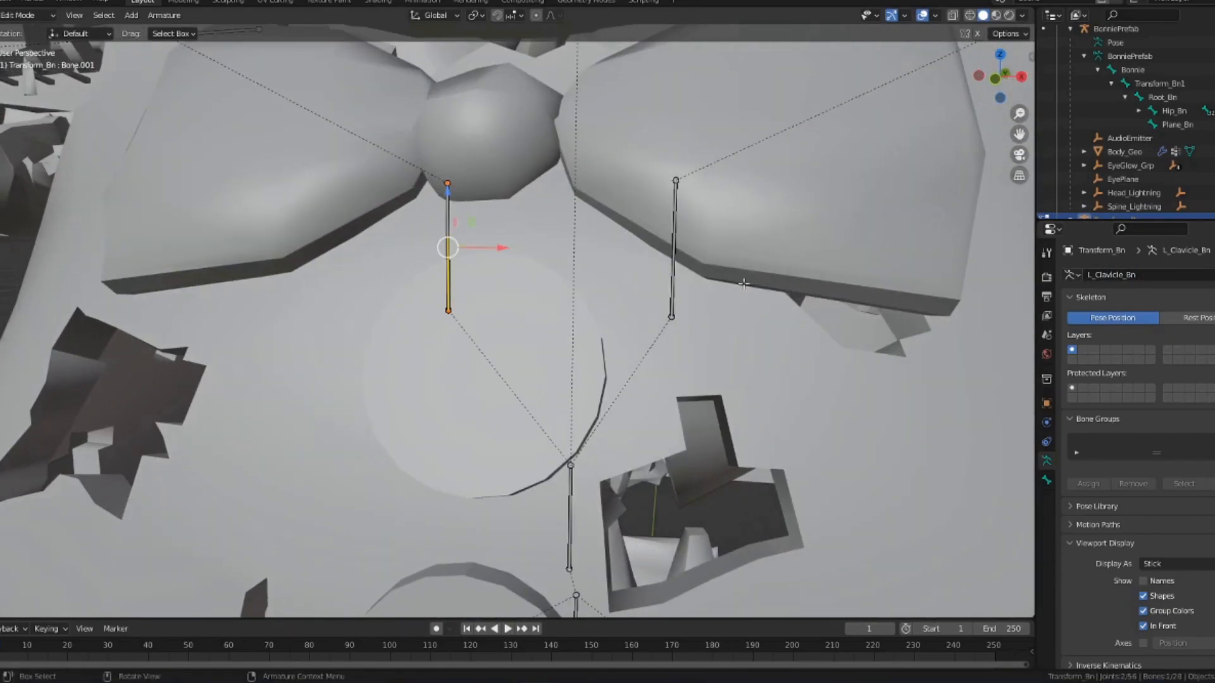
left_click(677, 285)
scroll(1120, 87, "down", 4)
left_click(799, 284)
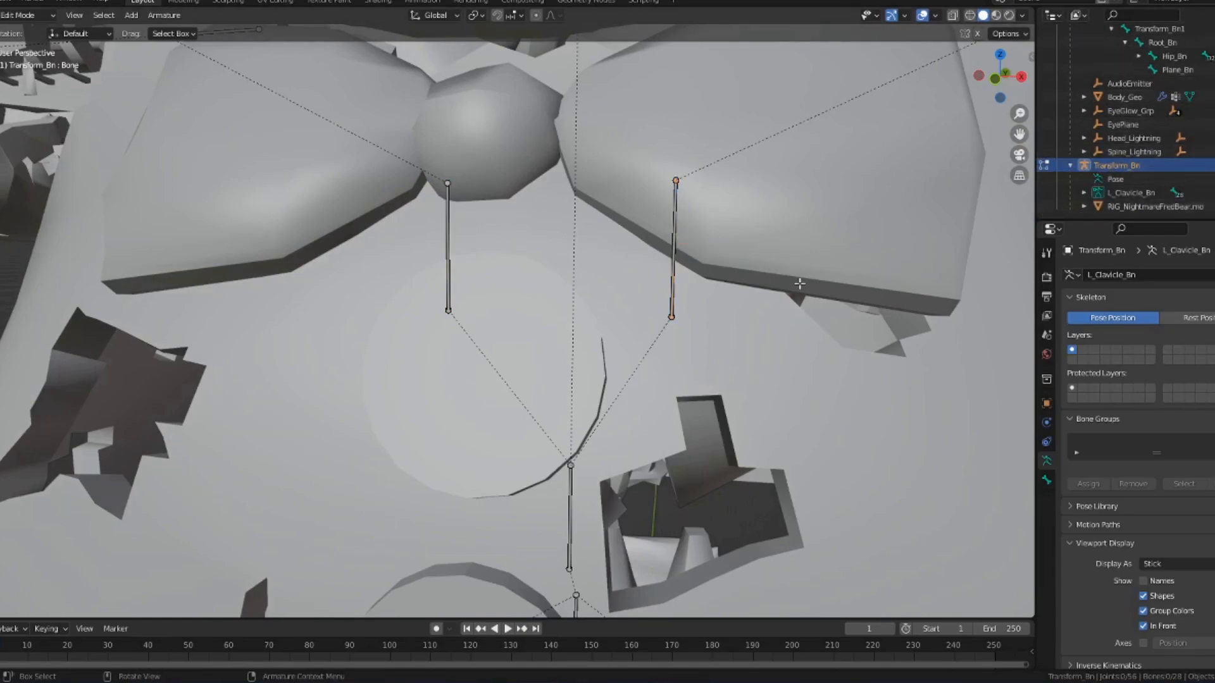
left_click(1083, 193)
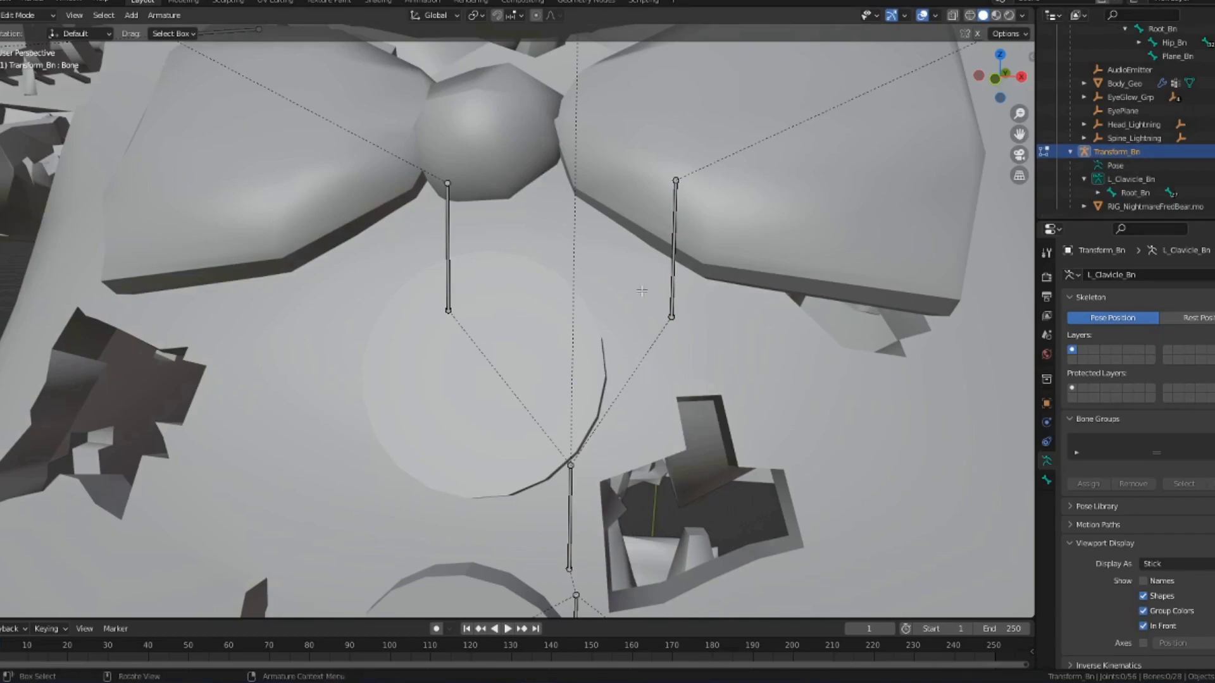
scroll(646, 291, "down", 3)
left_click(1139, 275)
type("Transform_Bn")
key("Return")
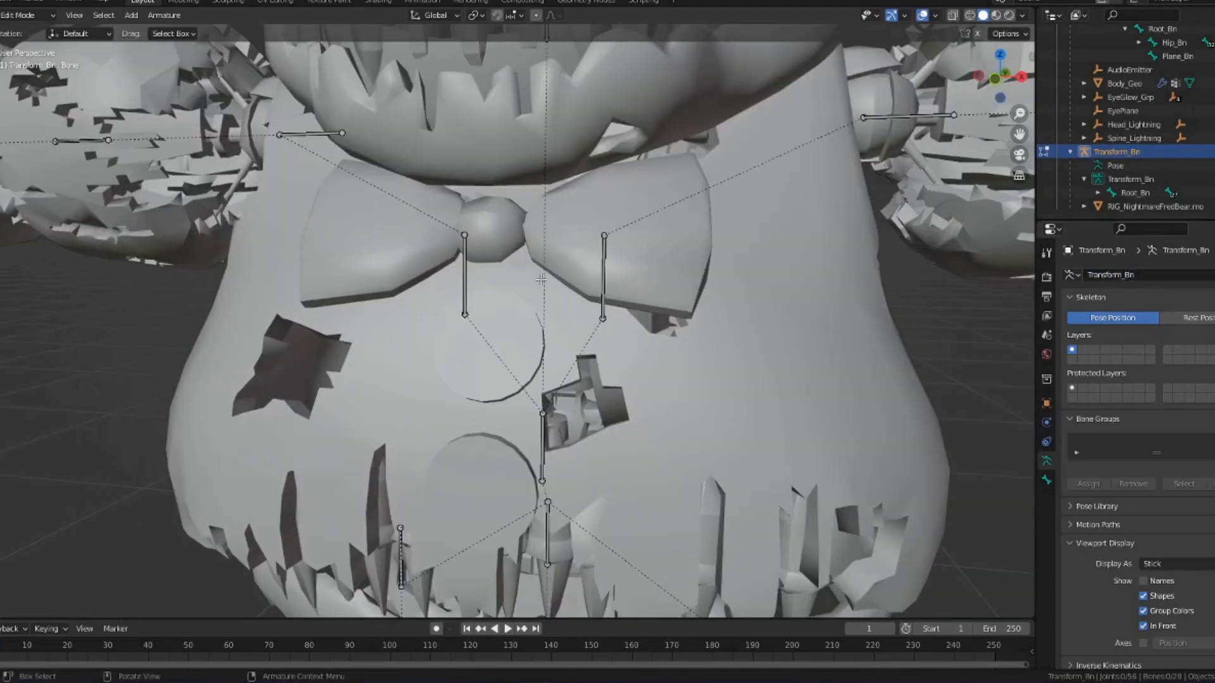
- Rename the left chest bone itself to L_Clavicle_Bn in its bone properties
left_click(1046, 481)
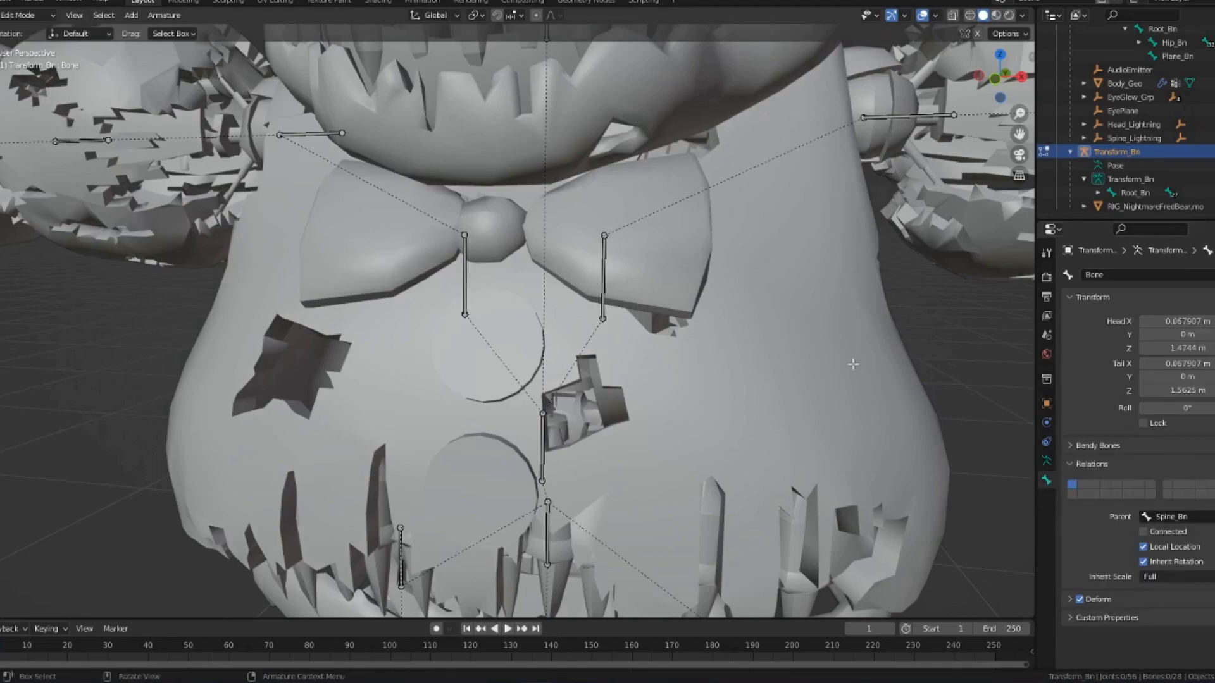
left_click(602, 279)
left_click(1104, 275)
type("L_Clavicle_")
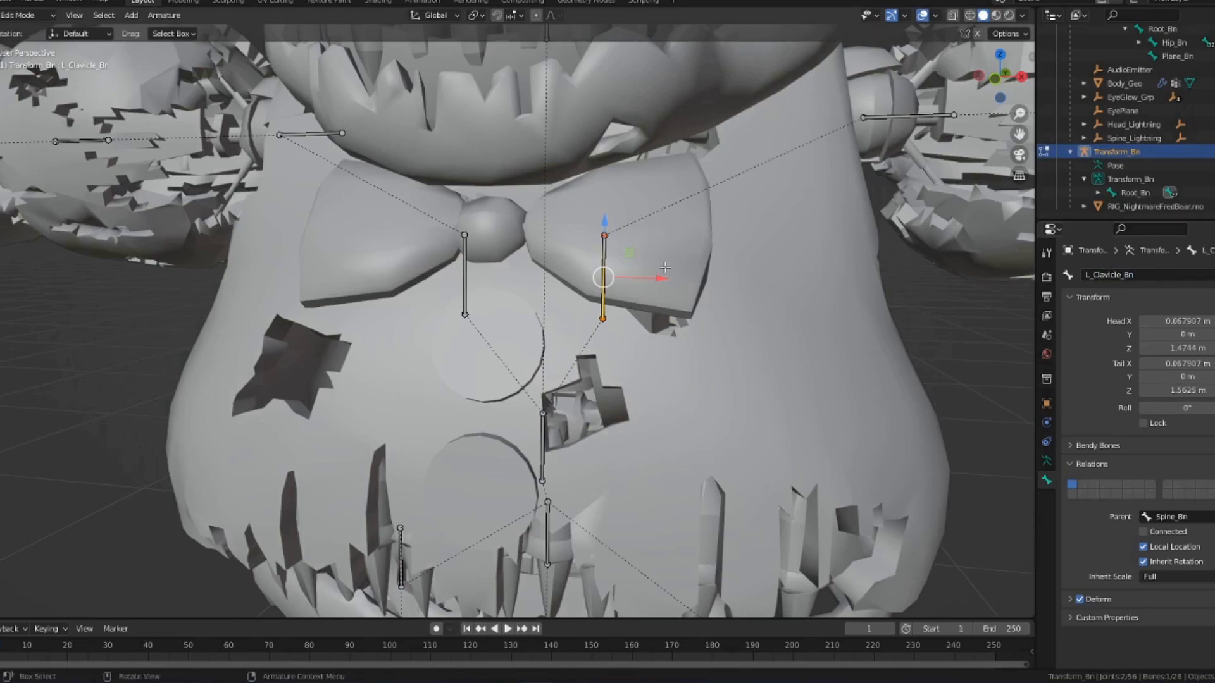
- Rename the right chest bone to R_Clavicle_Bn
left_click(457, 272)
left_click(465, 269)
left_click(1169, 272)
type("R_Clavicle_Bn")
key("Return")
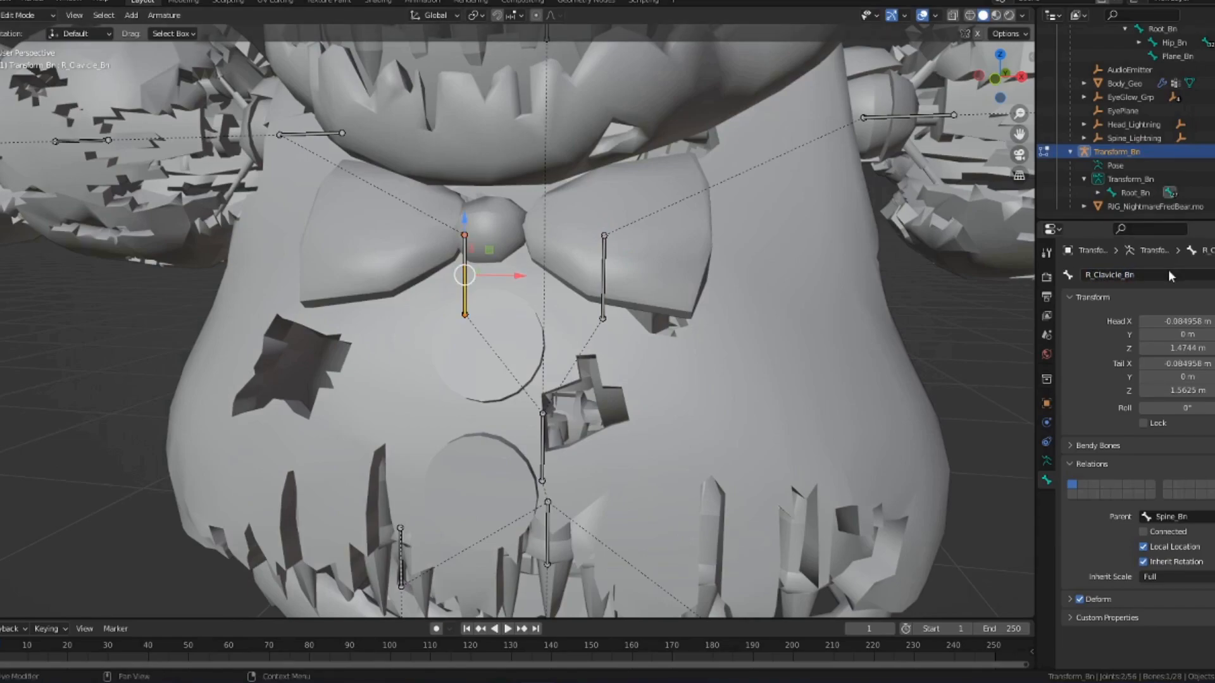
- Bring the whole Fredbear model into view and switch its armature to Pose Mode
scroll(635, 299, "down", 6)
scroll(634, 299, "up", 1)
scroll(634, 298, "down", 1)
scroll(634, 299, "down", 2)
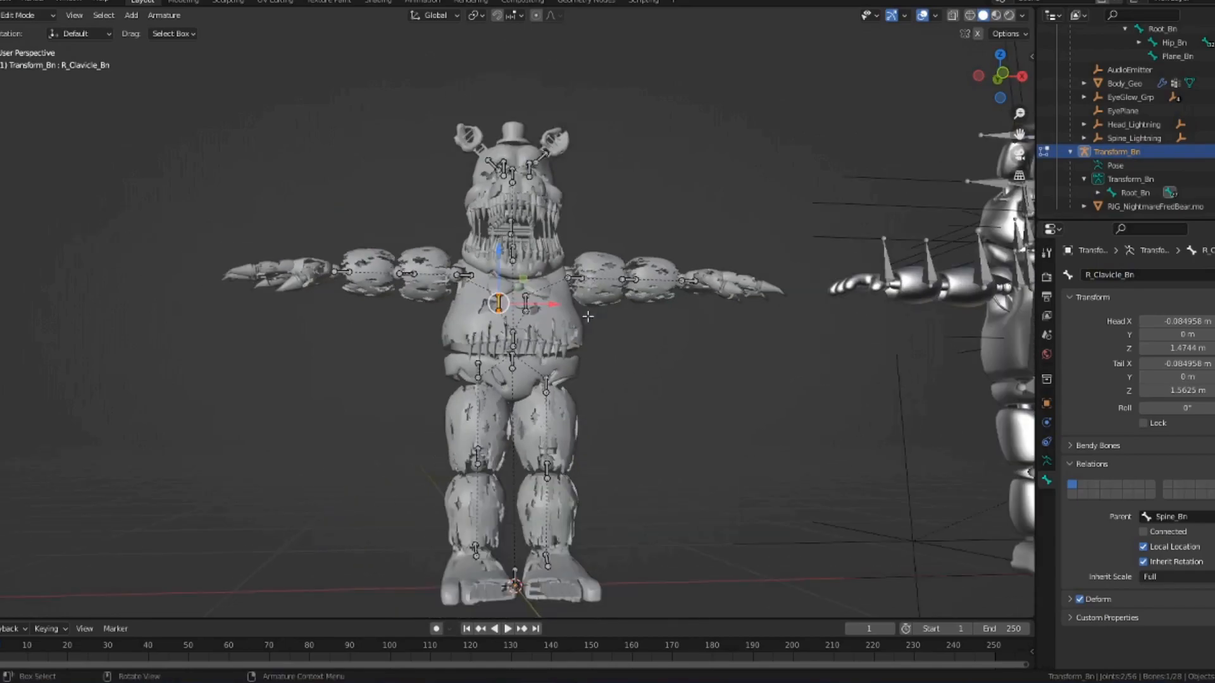
middle_click_drag(635, 299, 569, 370)
scroll(573, 355, "up", 1)
scroll(572, 355, "down", 1)
scroll(573, 356, "up", 2)
scroll(531, 237, "down", 1)
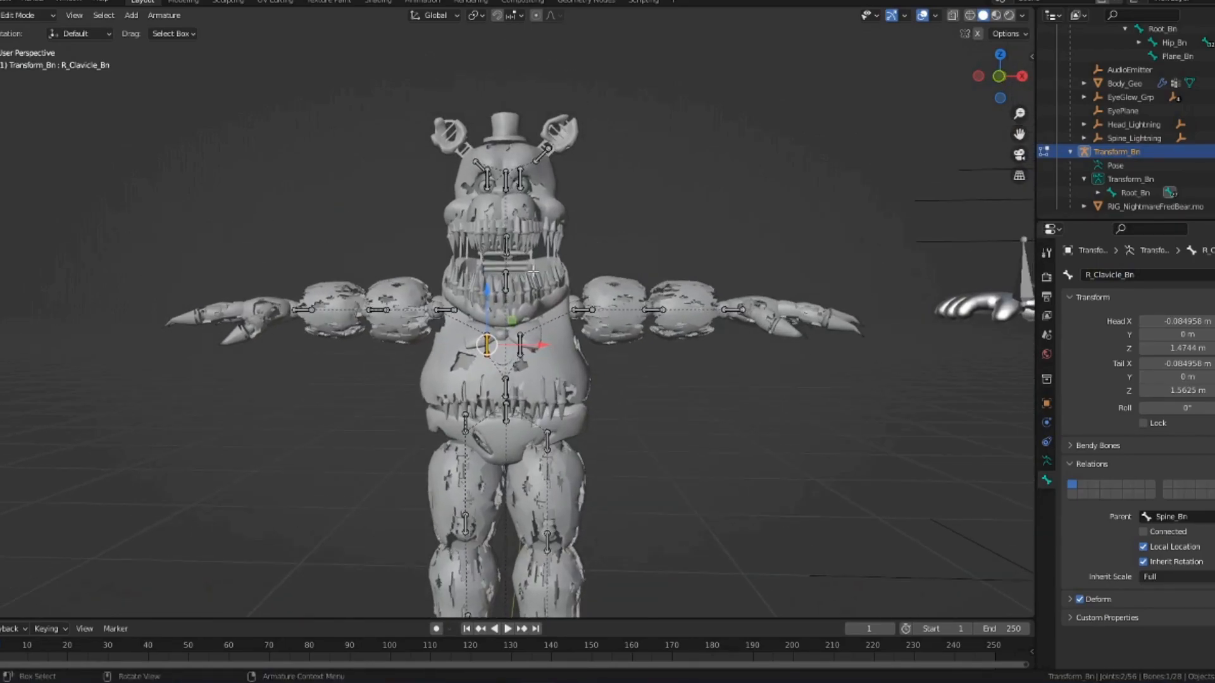
scroll(530, 237, "up", 2)
left_click(5, 19)
left_click(26, 60)
- Test the right clavicle and left upper arm bones by rotating each freely, reverting both rotations
key("r")
key("r")
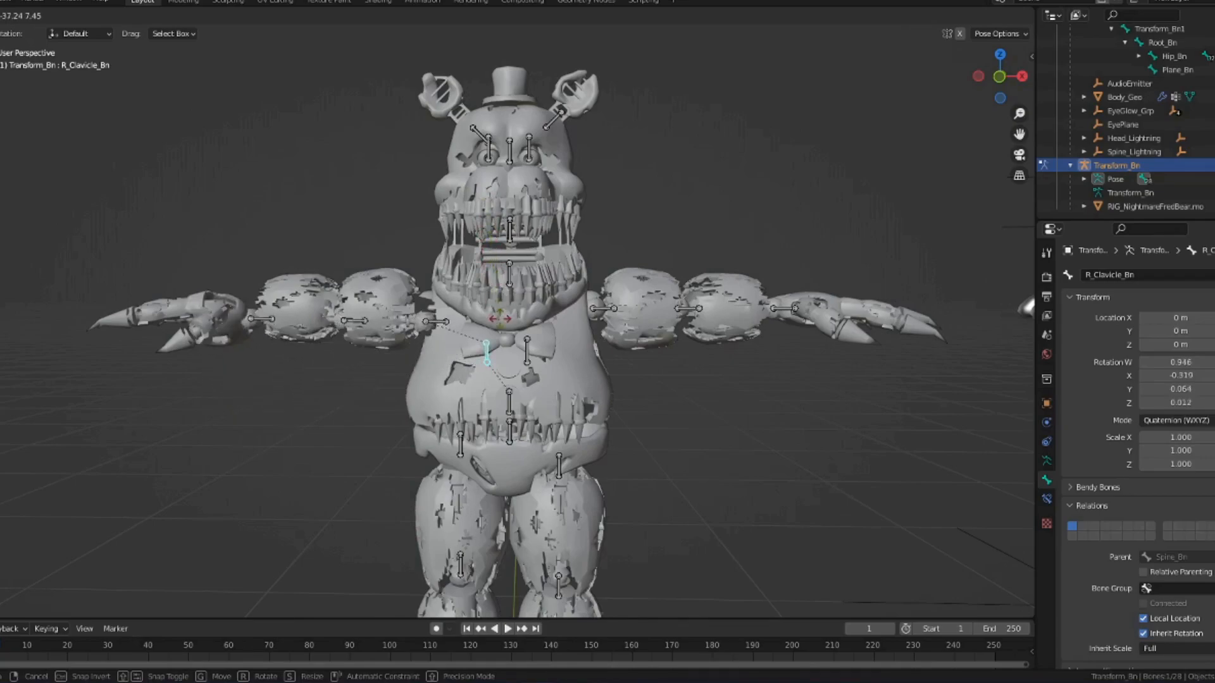
key("Escape")
left_click(604, 308)
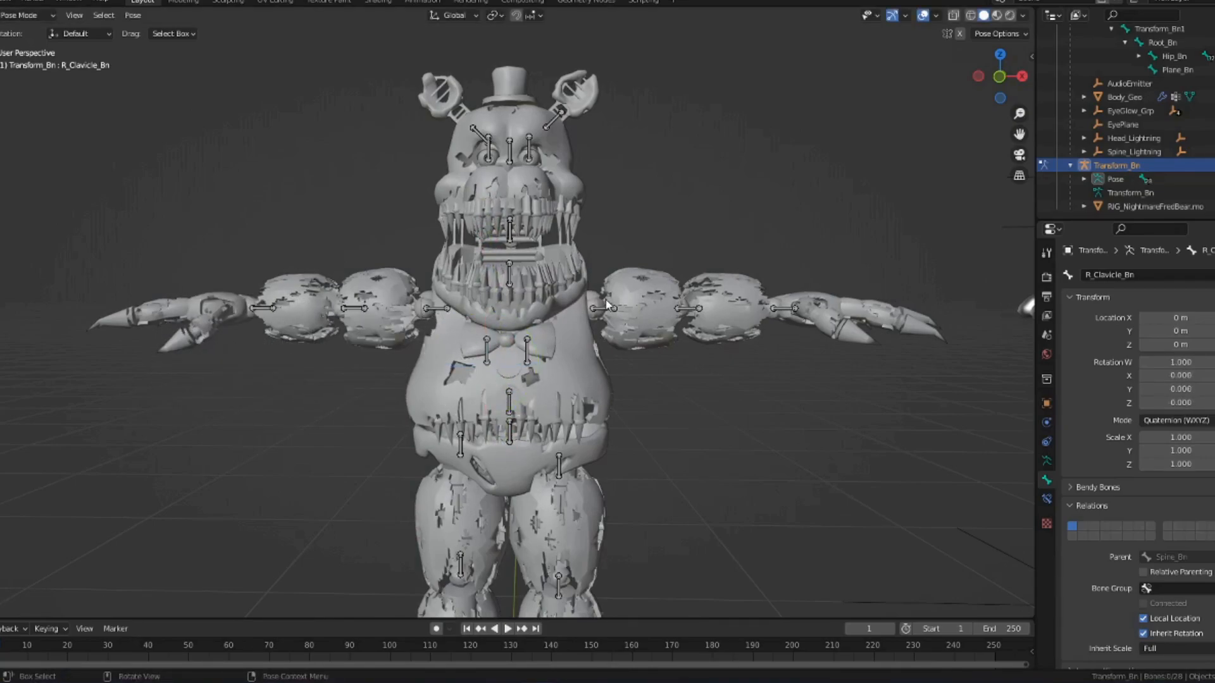
key("r")
key("r")
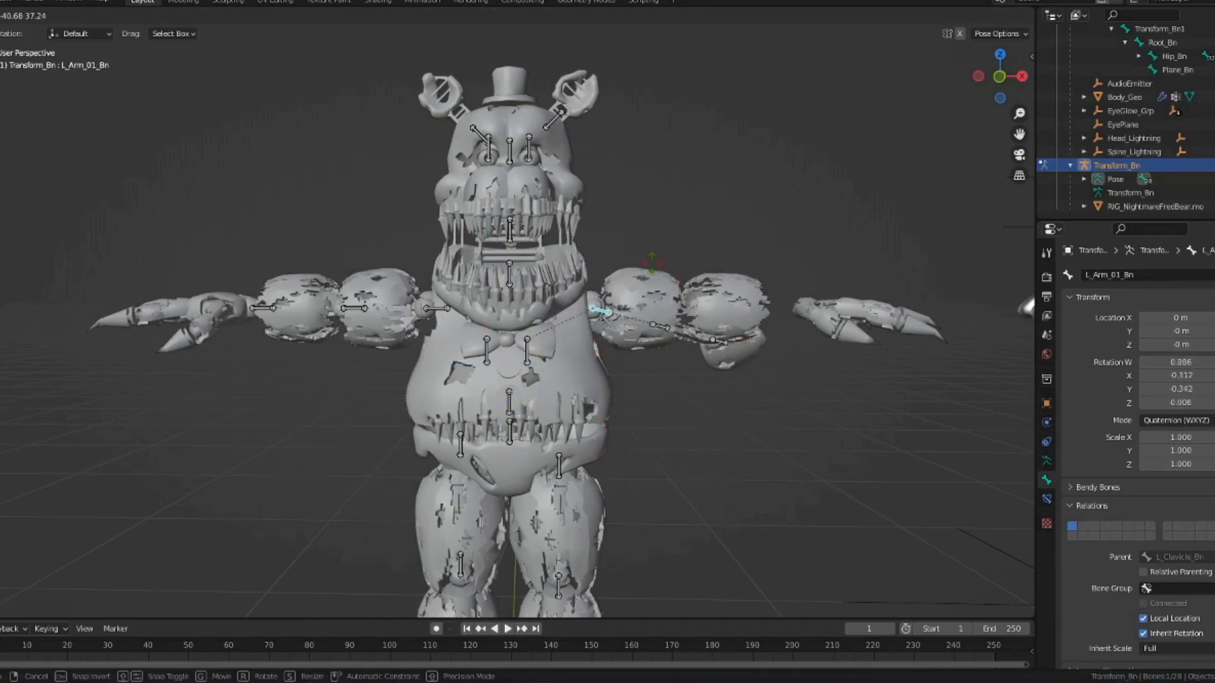
left_click(702, 176)
key("ctrl+z")
left_click(703, 174)
left_click(25, 15)
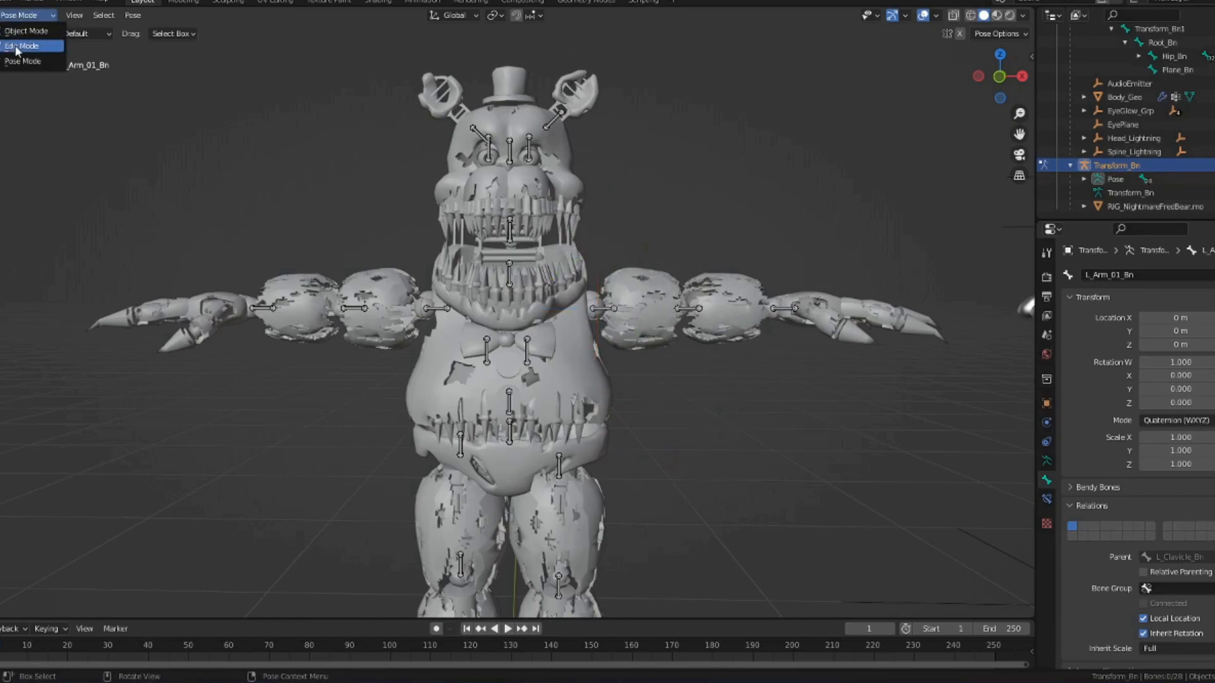
- Test the head bone by rotating it freely, and undo the rotation
scroll(542, 251, "up", 2)
left_click(520, 89)
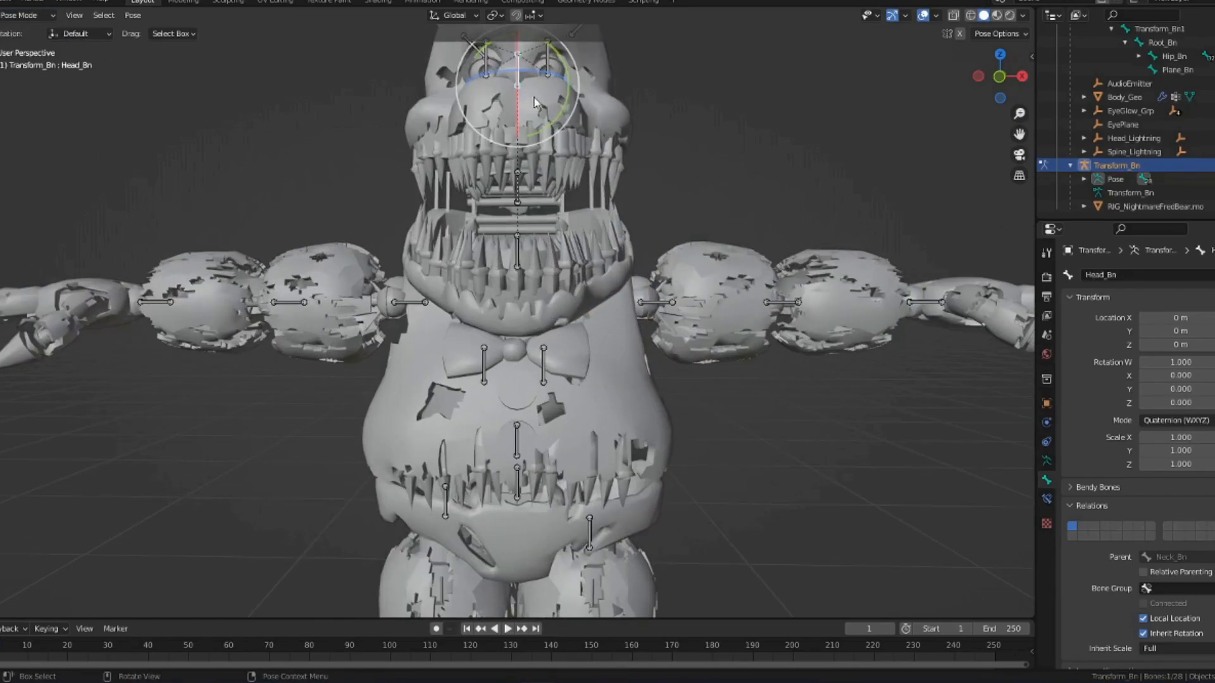
key("r")
key("r")
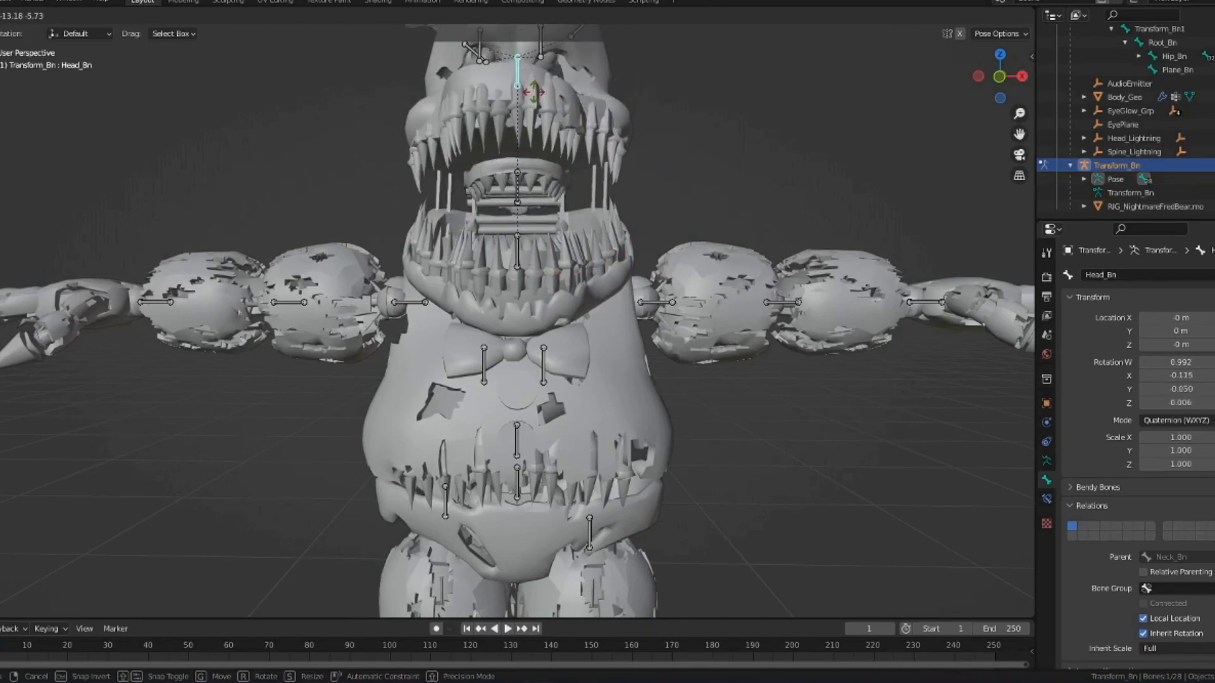
left_click(576, 33)
key("ctrl+z")
left_click(787, 168)
key("Tab")
key("Tab")
- Rotate the jaw bone about the global X axis to raise the lower jaw
middle_click_drag(565, 147, 451, 193)
left_click(503, 196)
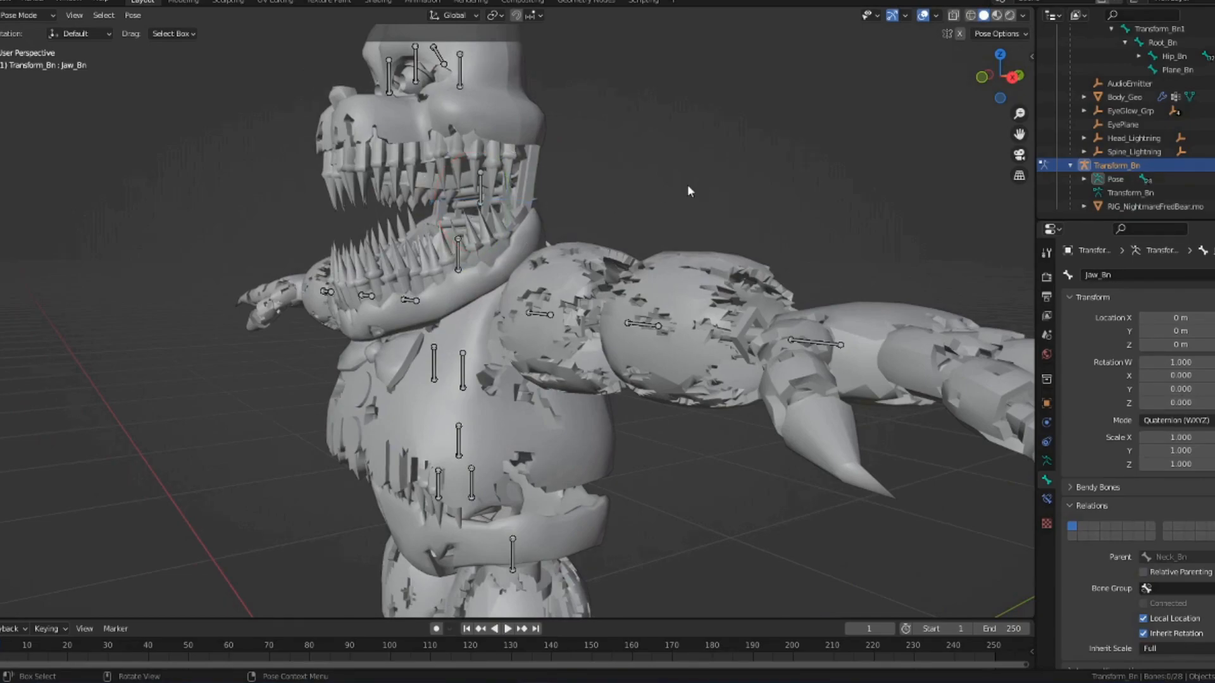
key("r")
key("x")
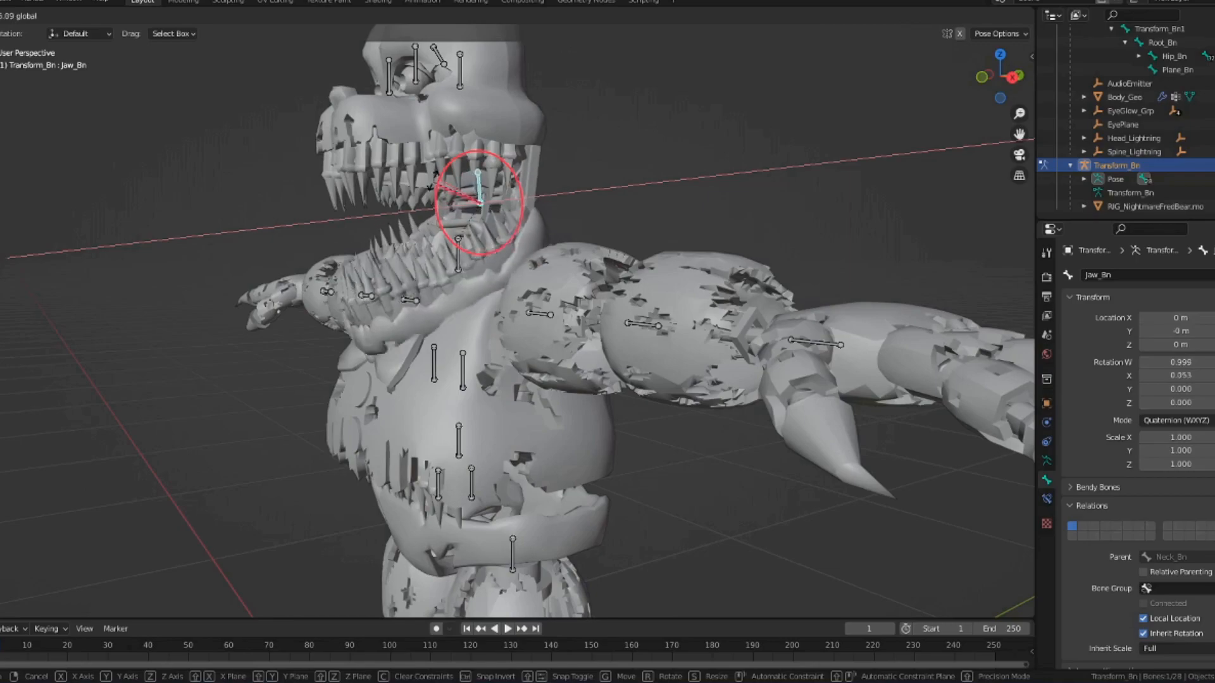
left_click(559, 239)
middle_click_drag(560, 239, 816, 248)
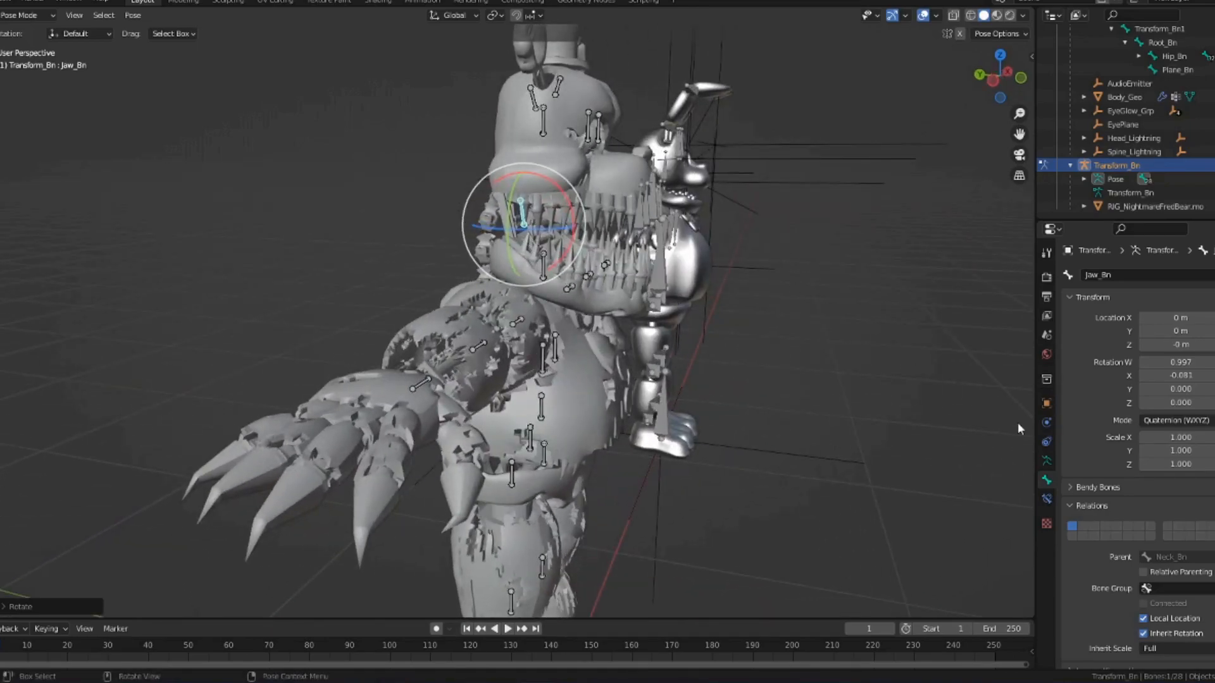
- Add an Armature modifier targeting Transform_Bn to the RIG_NightmareFredBear mesh in Object Mode and apply it
left_click(22, 15)
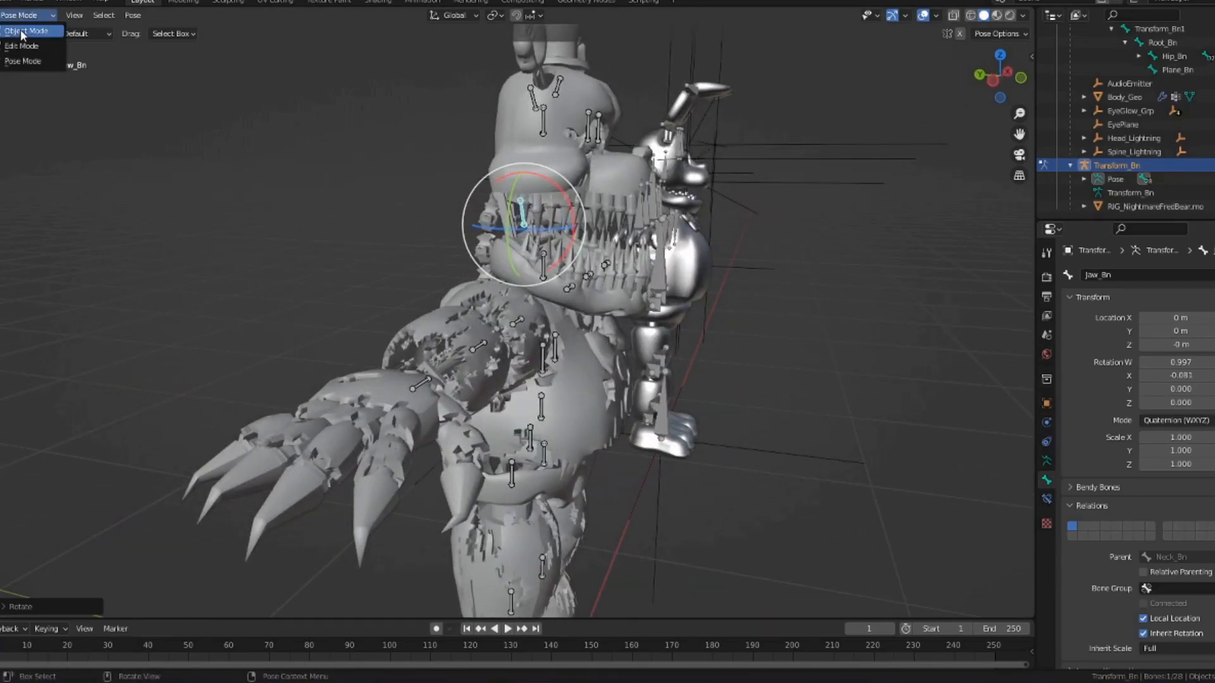
left_click(19, 27)
left_click(580, 353)
left_click(1047, 422)
left_click(1097, 275)
left_click(997, 314)
left_click(1170, 335)
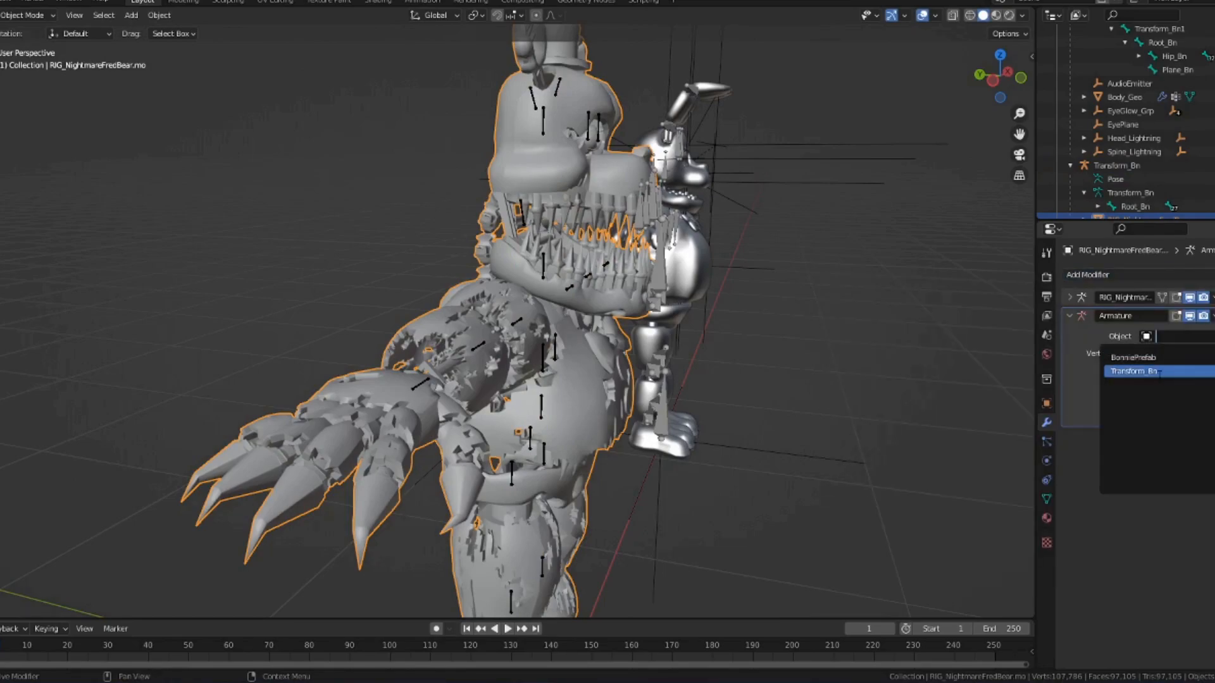
left_click(1133, 372)
left_click(1210, 316)
left_click(1203, 334)
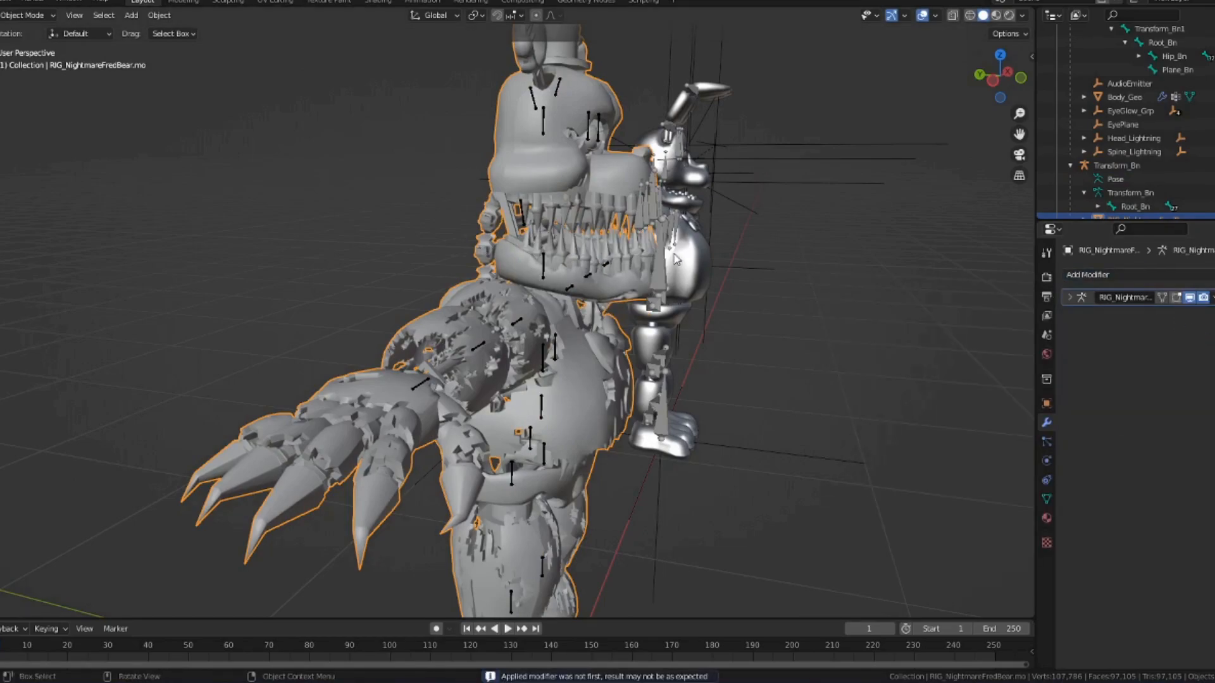
- Apply the Transform_Bn armature's current pose as its rest pose
left_click(547, 272)
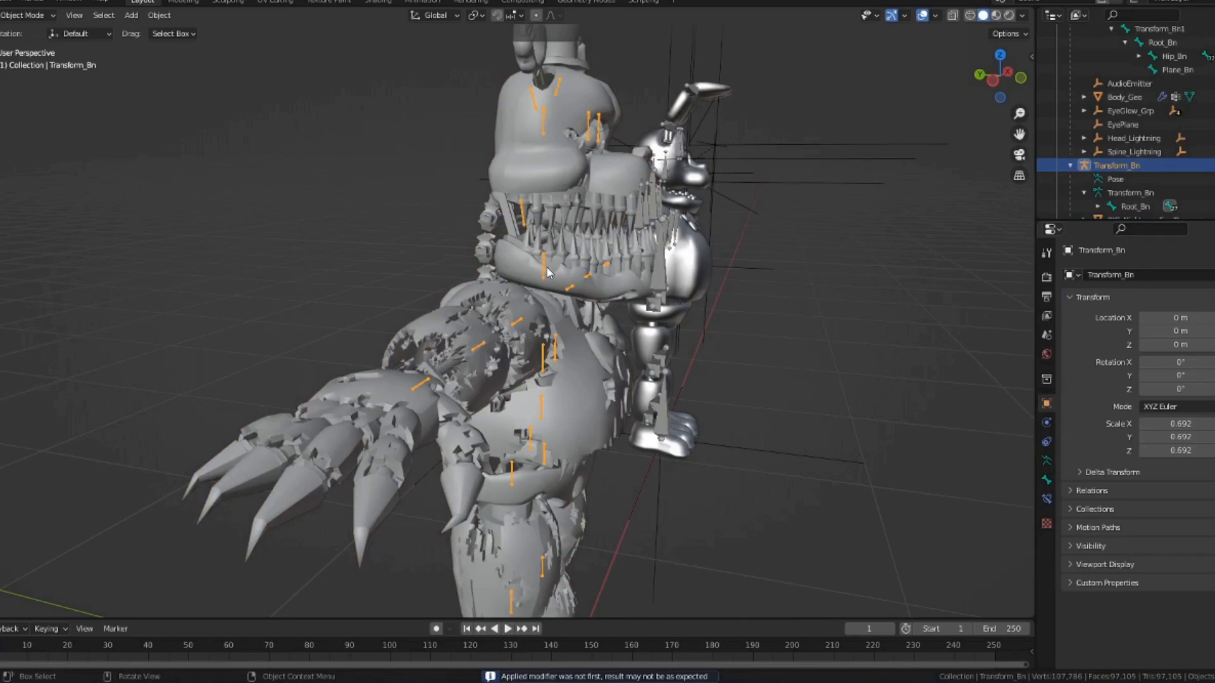
left_click(19, 15)
left_click(22, 58)
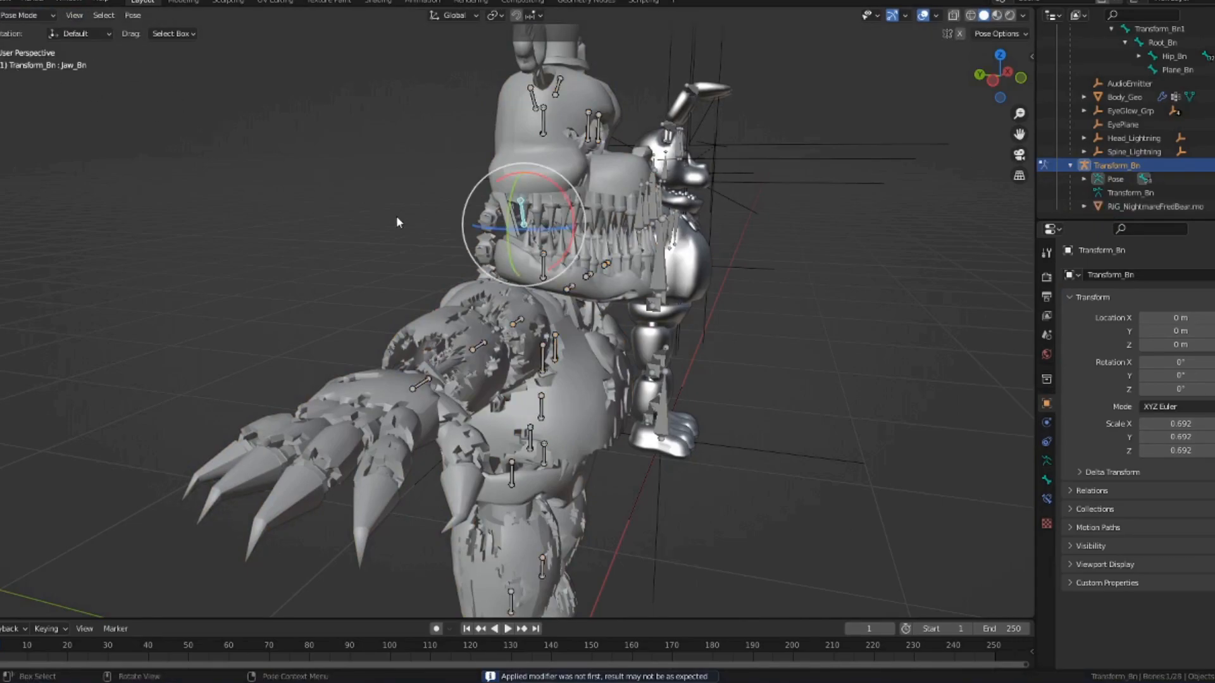
key("ctrl+a")
left_click(333, 239)
middle_click_drag(313, 221, 626, 179)
- Return to Object Mode, select the RIG_NightmareFredBear mesh and show its vertex groups
left_click(14, 15)
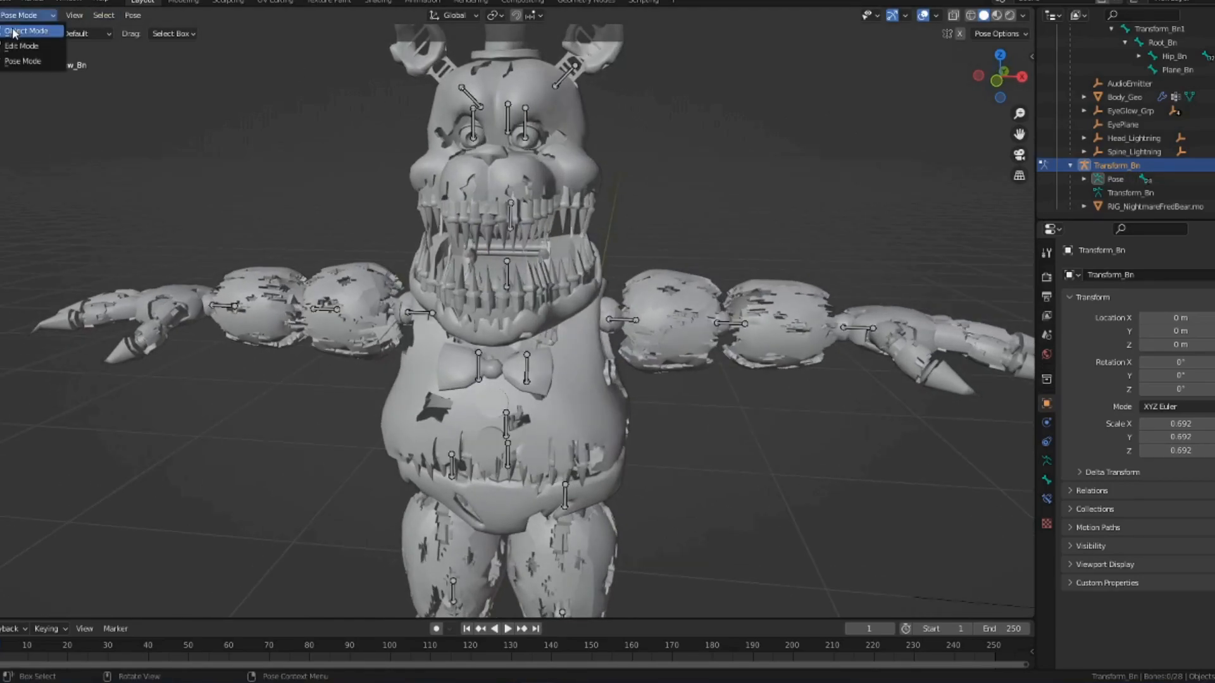
left_click(15, 17)
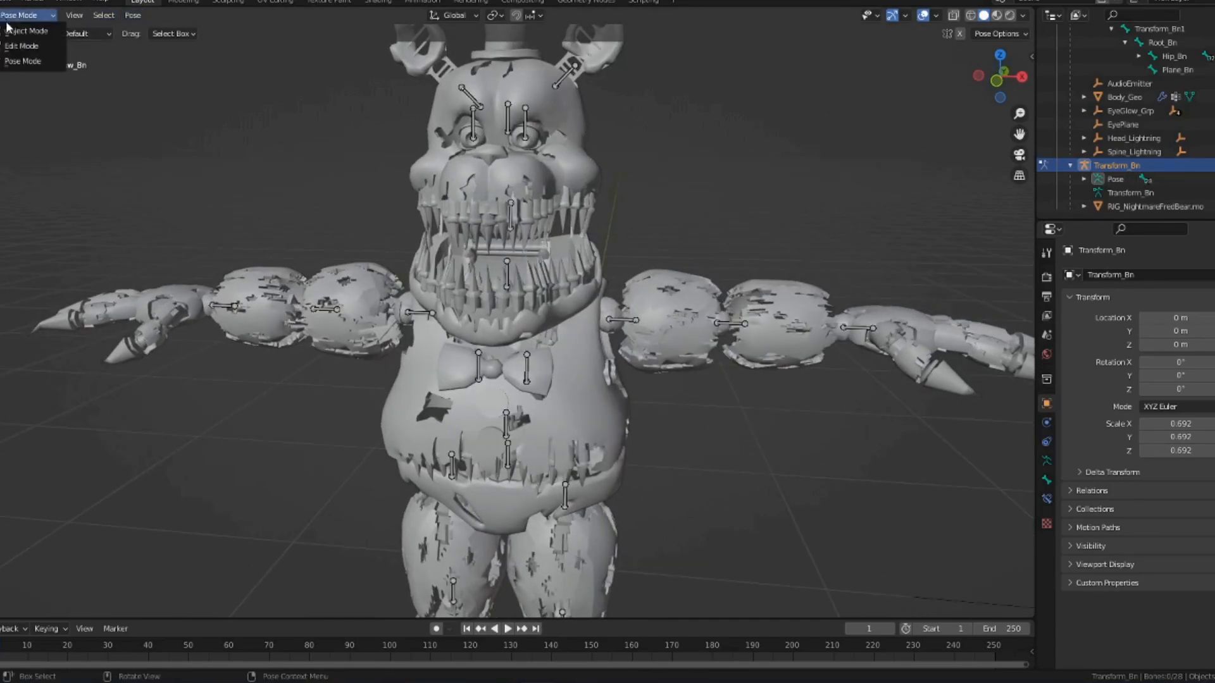
left_click(14, 30)
left_click(689, 305)
scroll(689, 304, "up", 2)
middle_click_drag(689, 305, 721, 266)
left_click(1047, 498)
- Select only the vertices of the Hat_jnt vertex group in the mesh's Edit Mode
scroll(1134, 336, "up", 5)
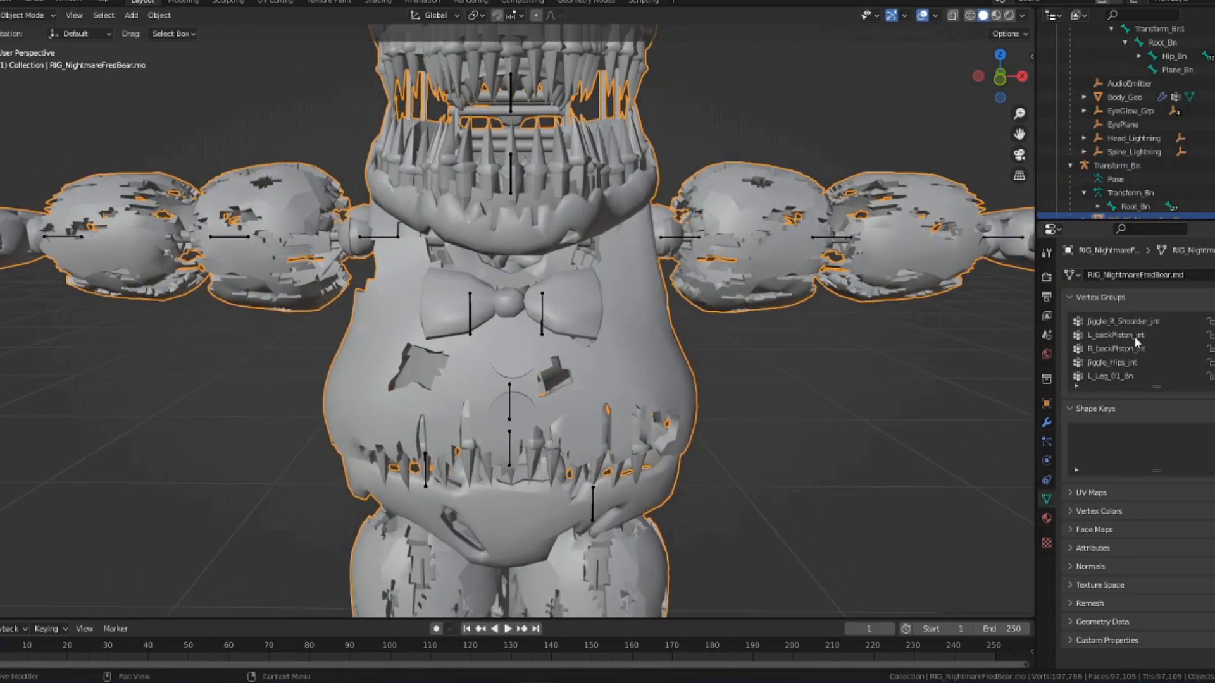
scroll(1131, 366, "up", 10)
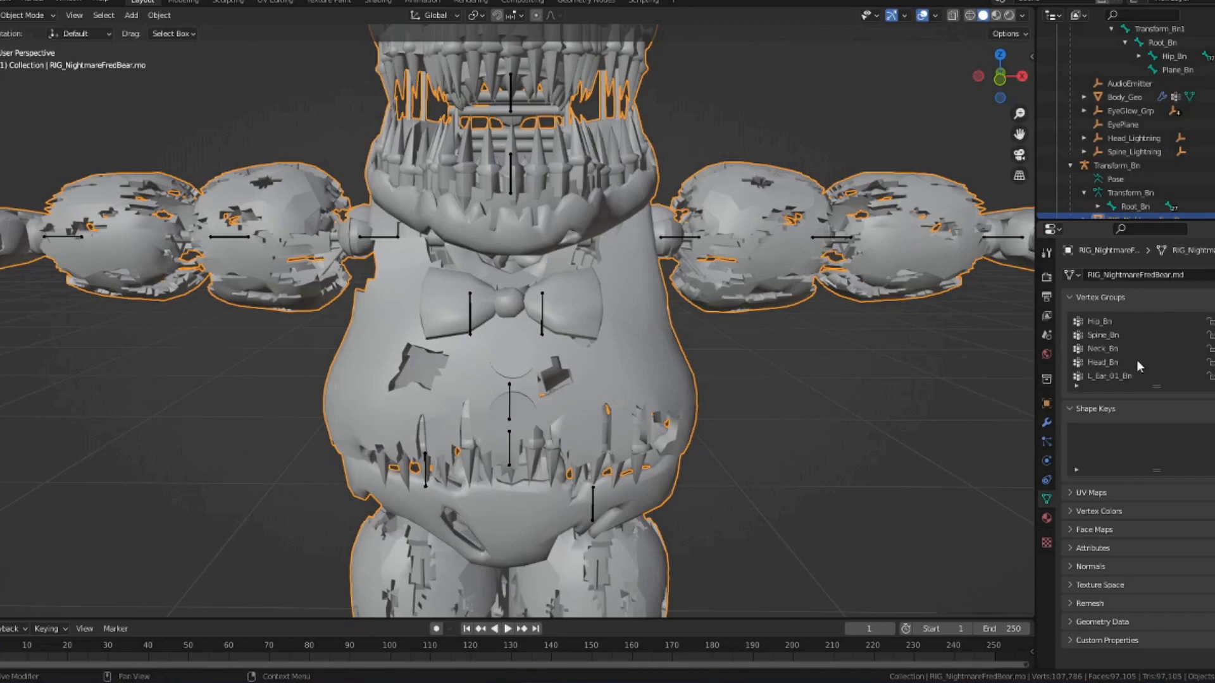
scroll(1136, 360, "down", 2)
left_click(1107, 363)
middle_click_drag(640, 231, 667, 504, "shift")
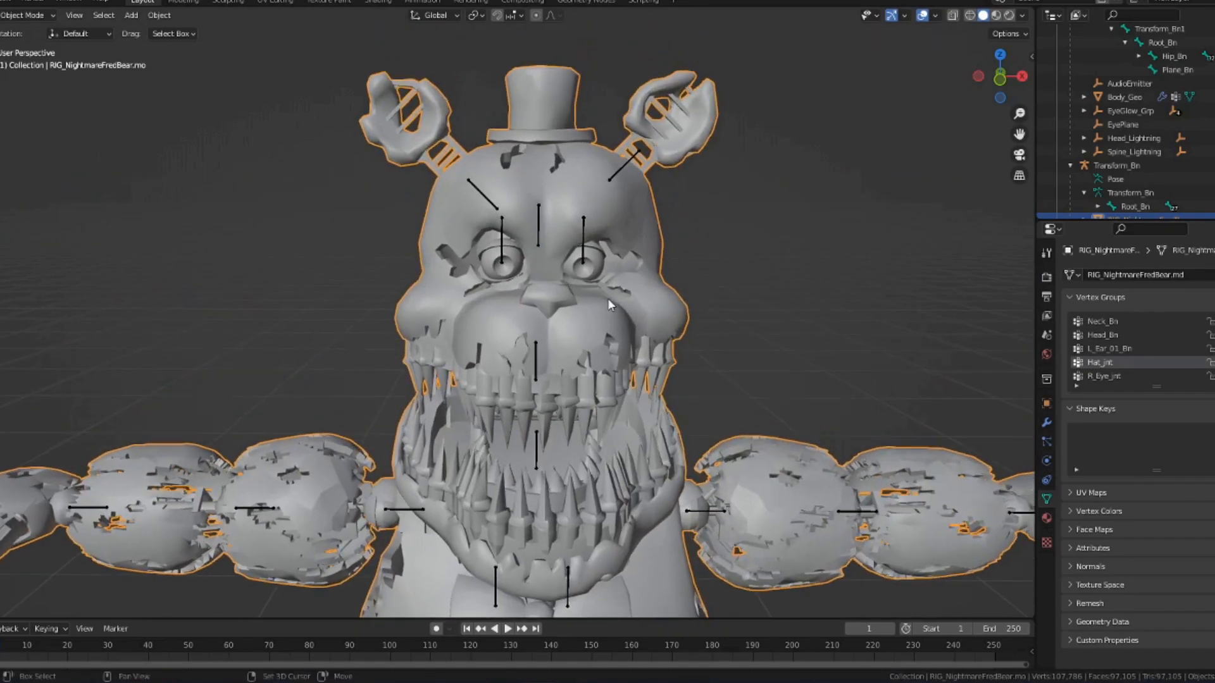
key("Tab")
key("alt+a")
mouse_move(846, 315)
middle_mouse_down("shift")
mouse_move(746, 314)
mouse_move(857, 300)
middle_mouse_up("shift")
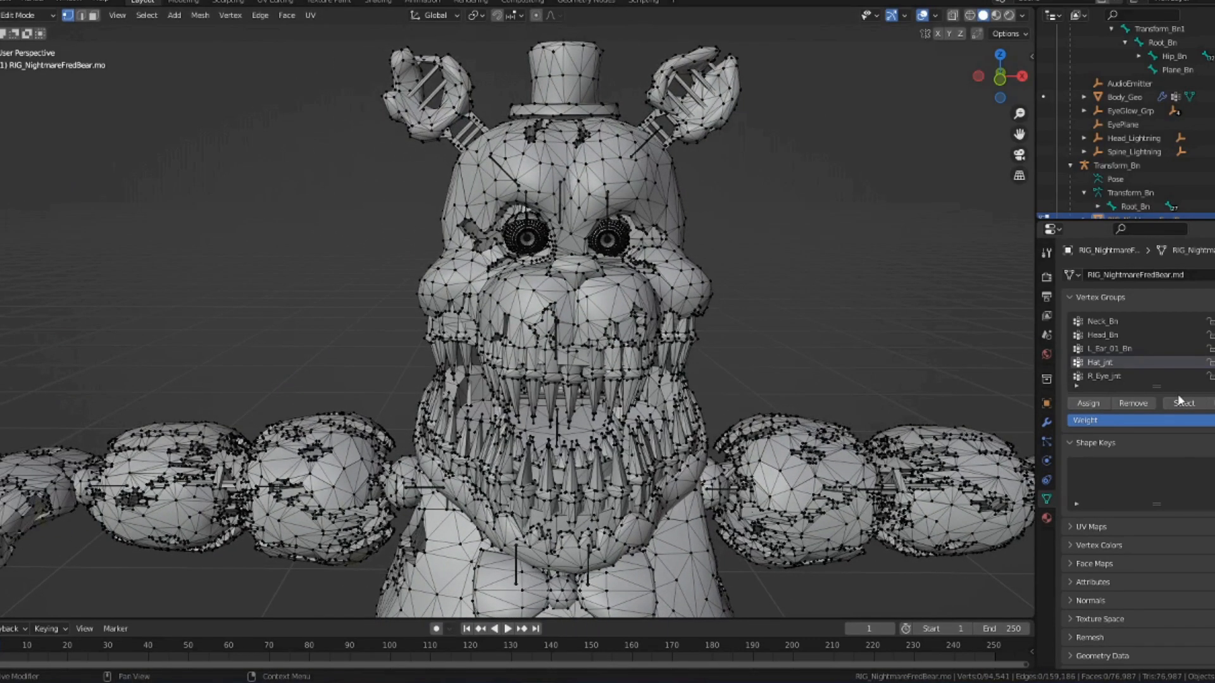
left_click(1181, 401)
middle_click_drag(832, 239, 761, 255, "shift")
- Assign the selected hat vertices to the Head_Bn vertex group and delete the Hat_jnt group
left_click(1118, 335)
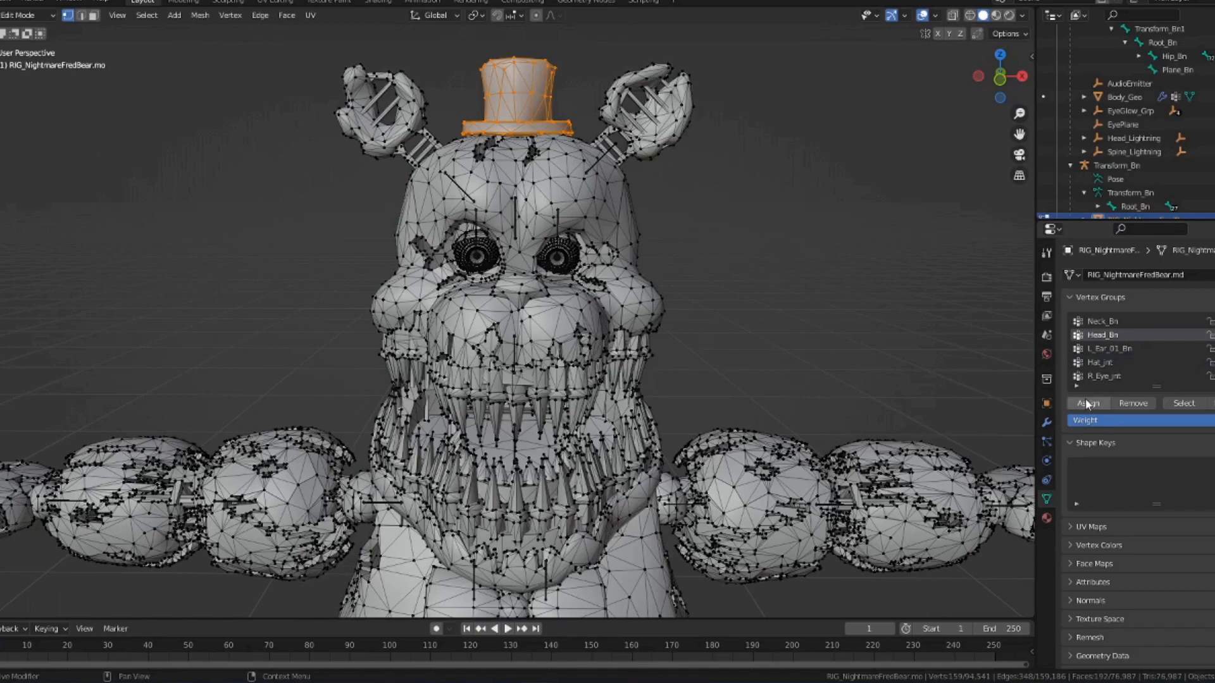
left_click(1100, 362)
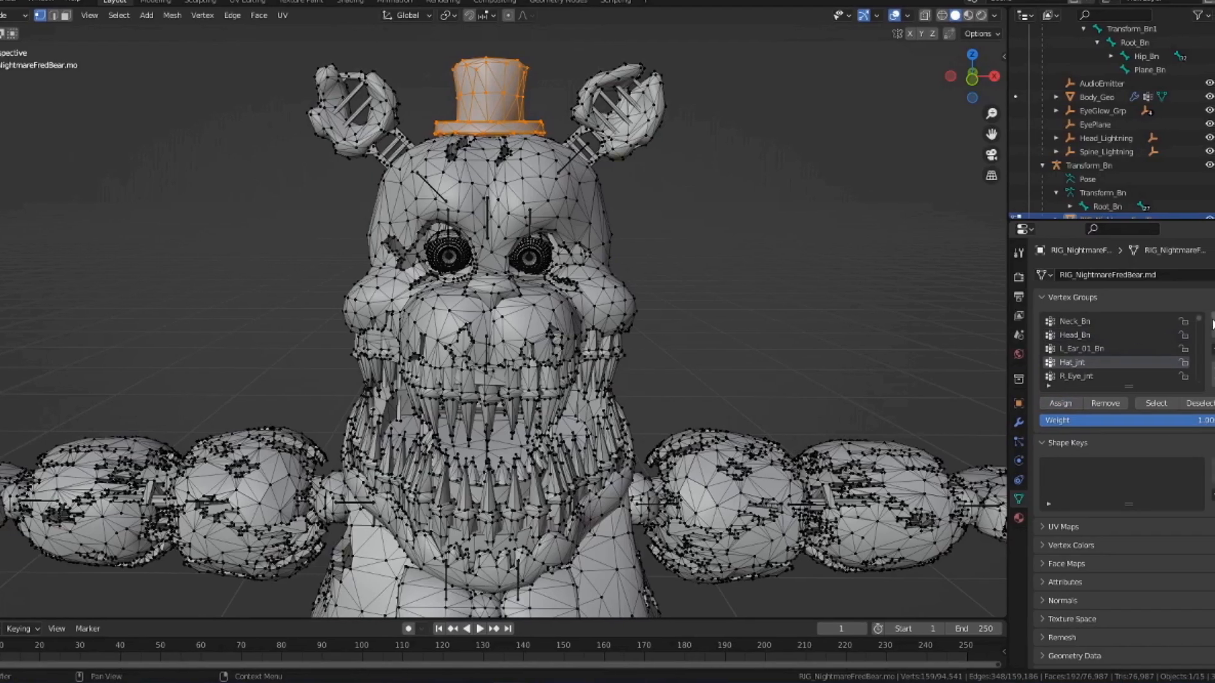
left_click(1200, 331)
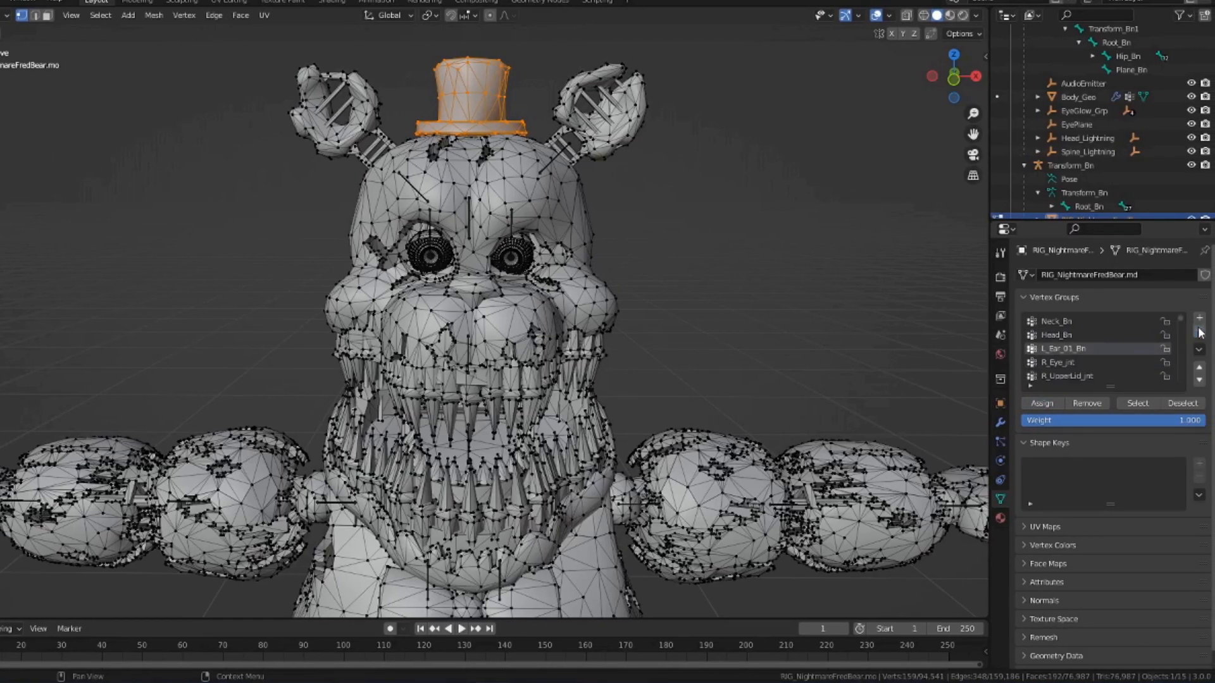
- Leave the mesh's Edit Mode, test-move the Head_Bn bone in Pose Mode and undo the move
left_click(872, 366)
key("Tab")
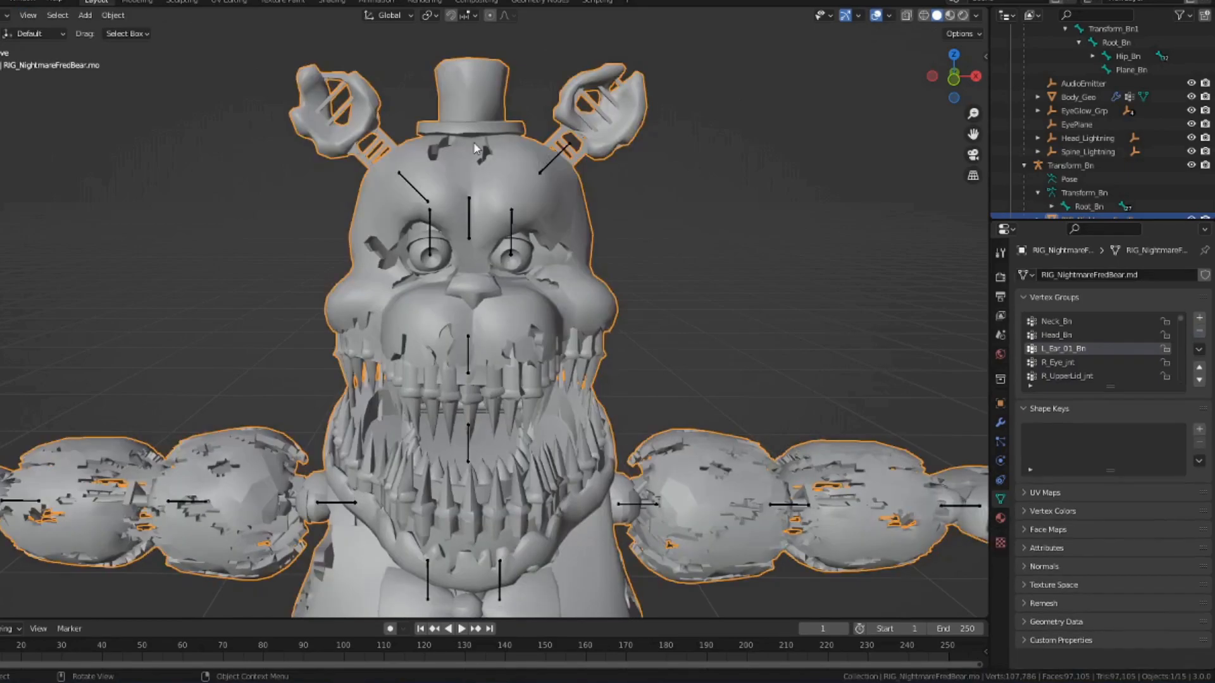
left_click(469, 218)
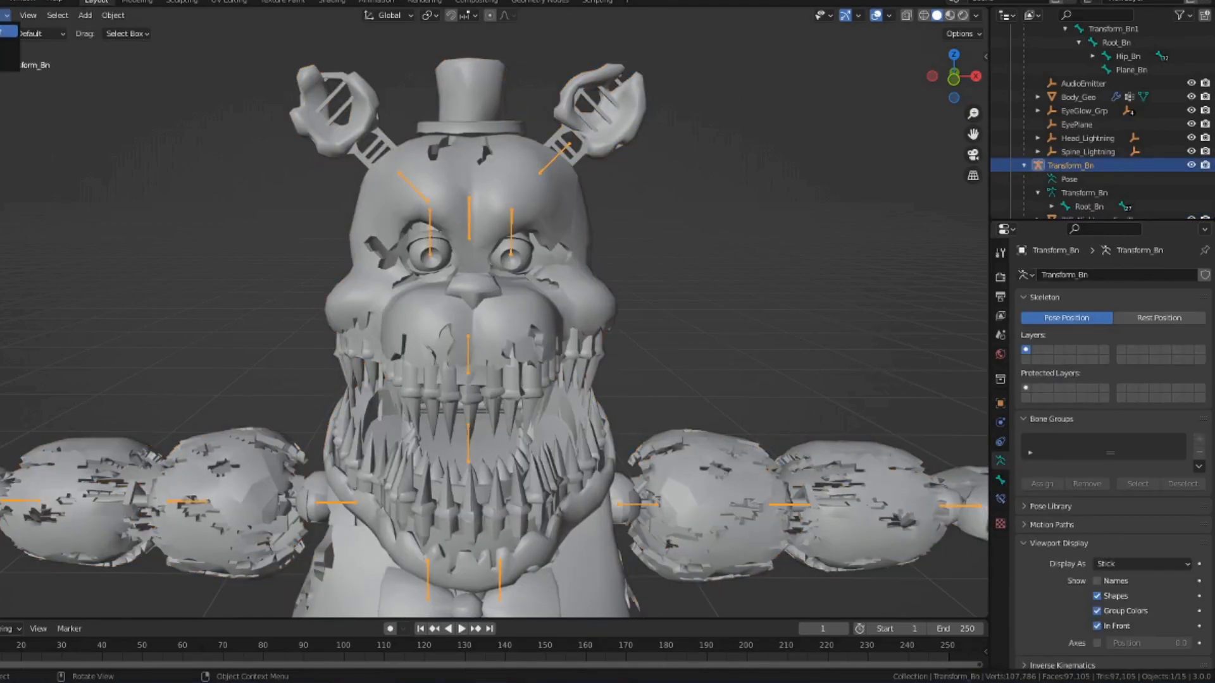
key("ctrl+Tab")
left_click(467, 226)
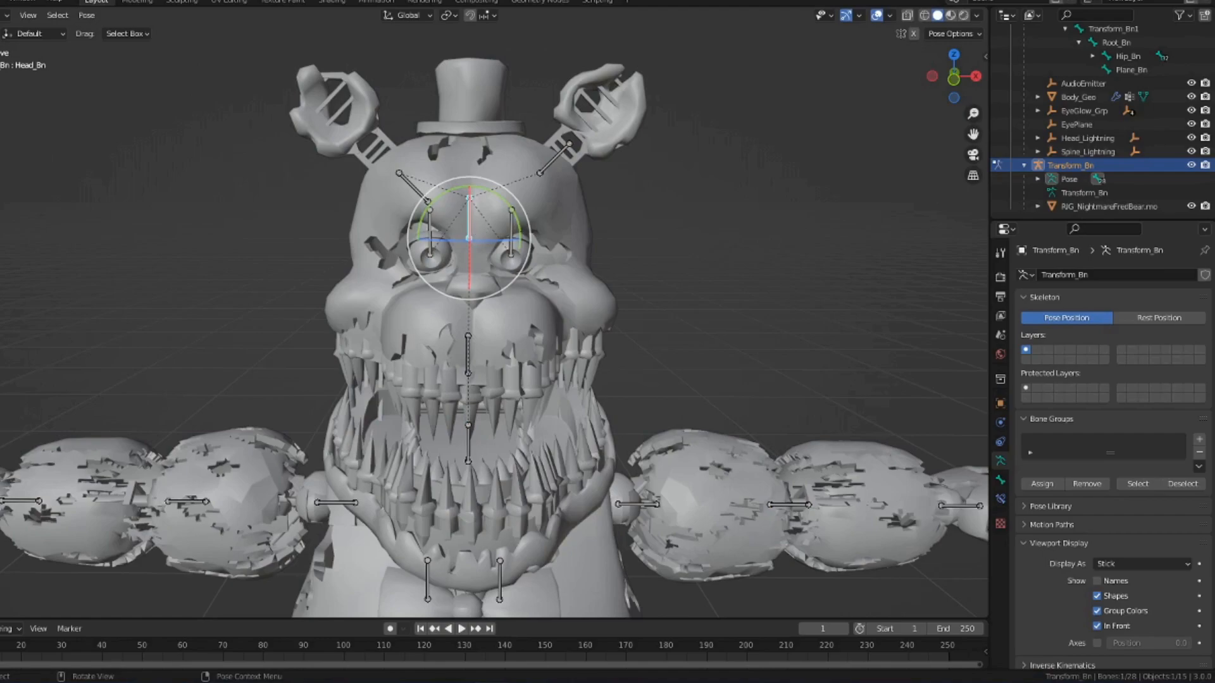
key("g")
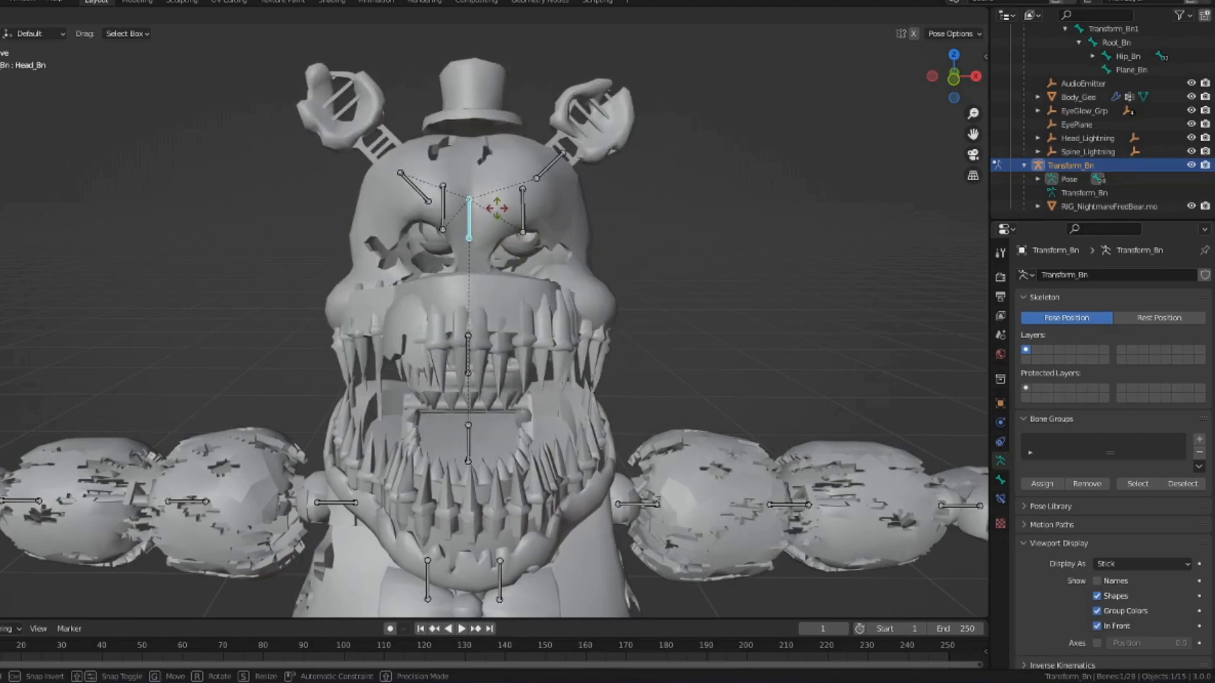
left_click(609, 223)
key("ctrl+z")
left_click(702, 249)
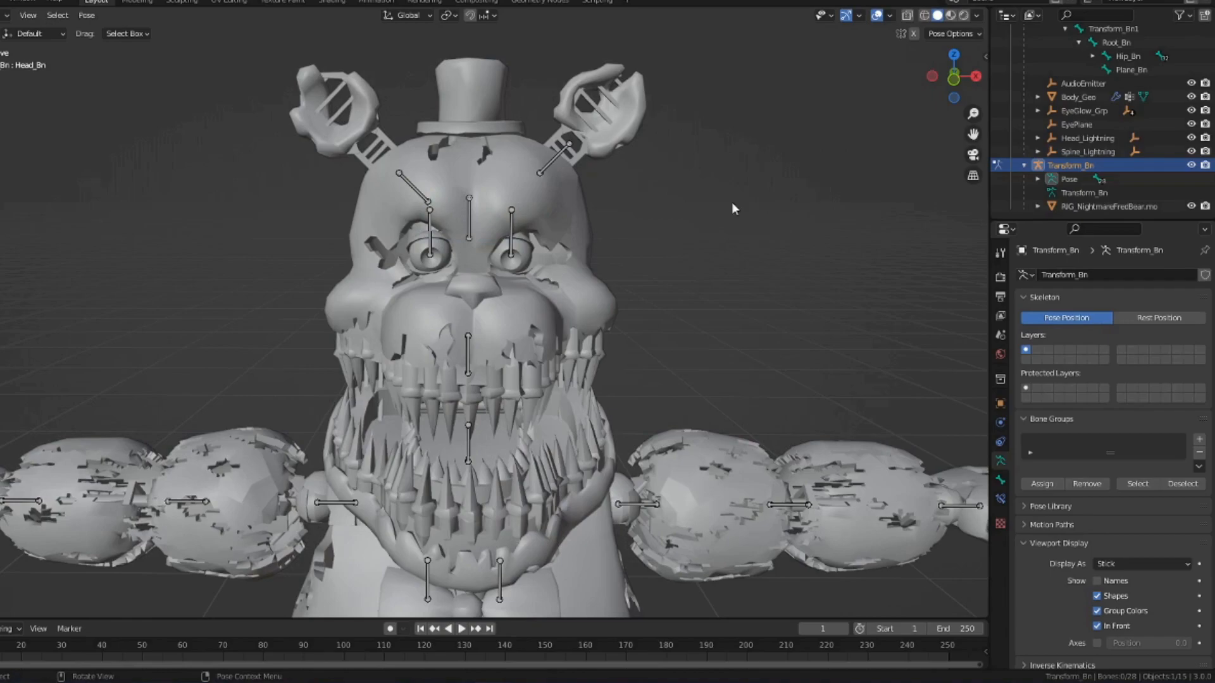
- Select the vertices of the R_Eye_jnt vertex group in the mesh's Edit Mode to check which part they cover
key("Tab")
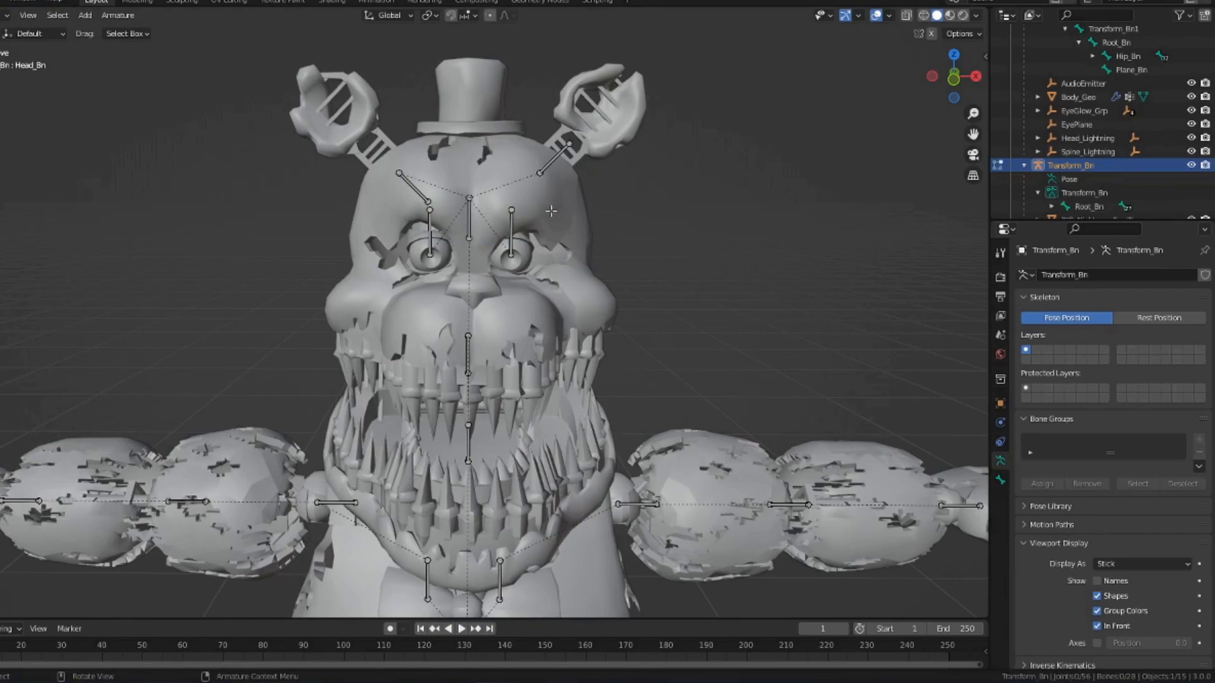
key("Tab")
left_click(553, 216)
key("Tab")
left_click(1102, 363)
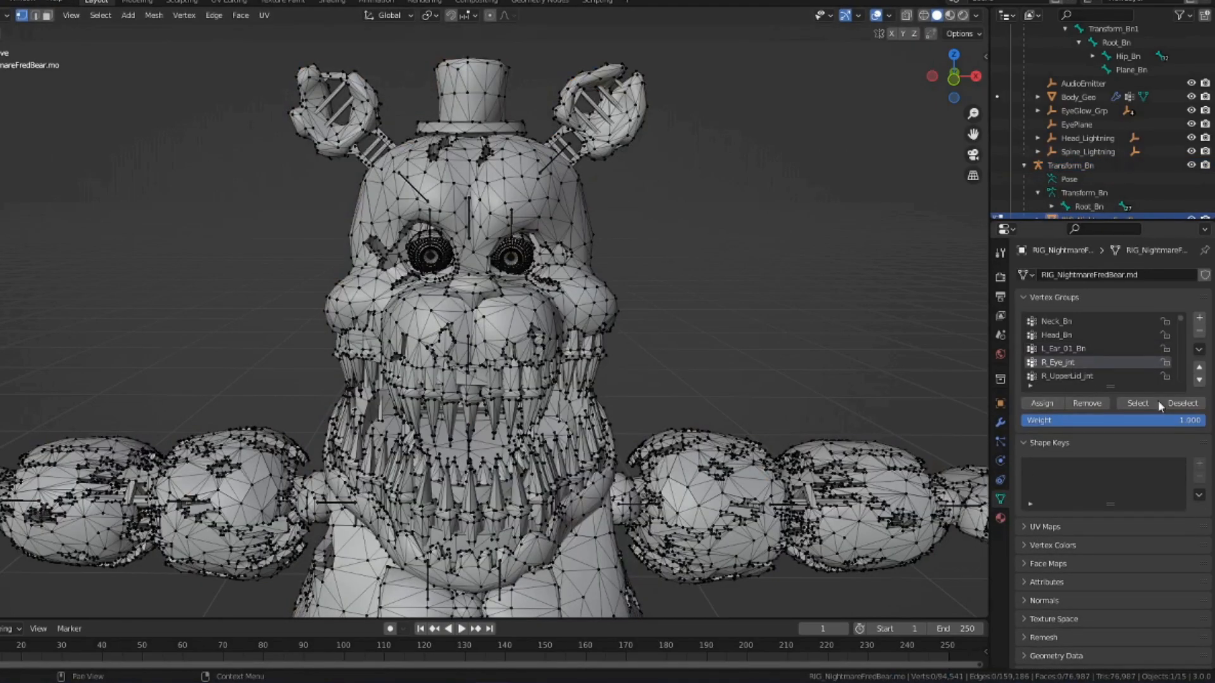
left_click(1150, 404)
scroll(592, 224, "up", 6)
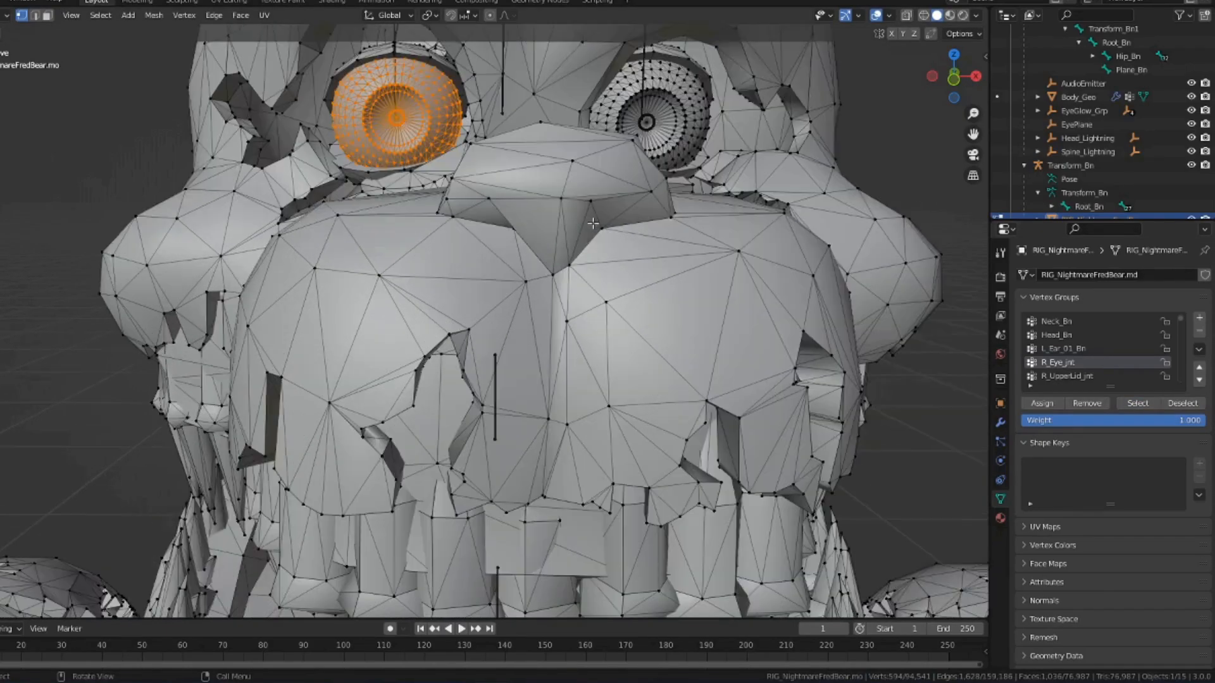
- Return to Object Mode, expand the Transform_Bn armature's bone hierarchy down to the children of Neck_Bn and select Jaw_Bn
key("Tab")
scroll(592, 224, "down", 5)
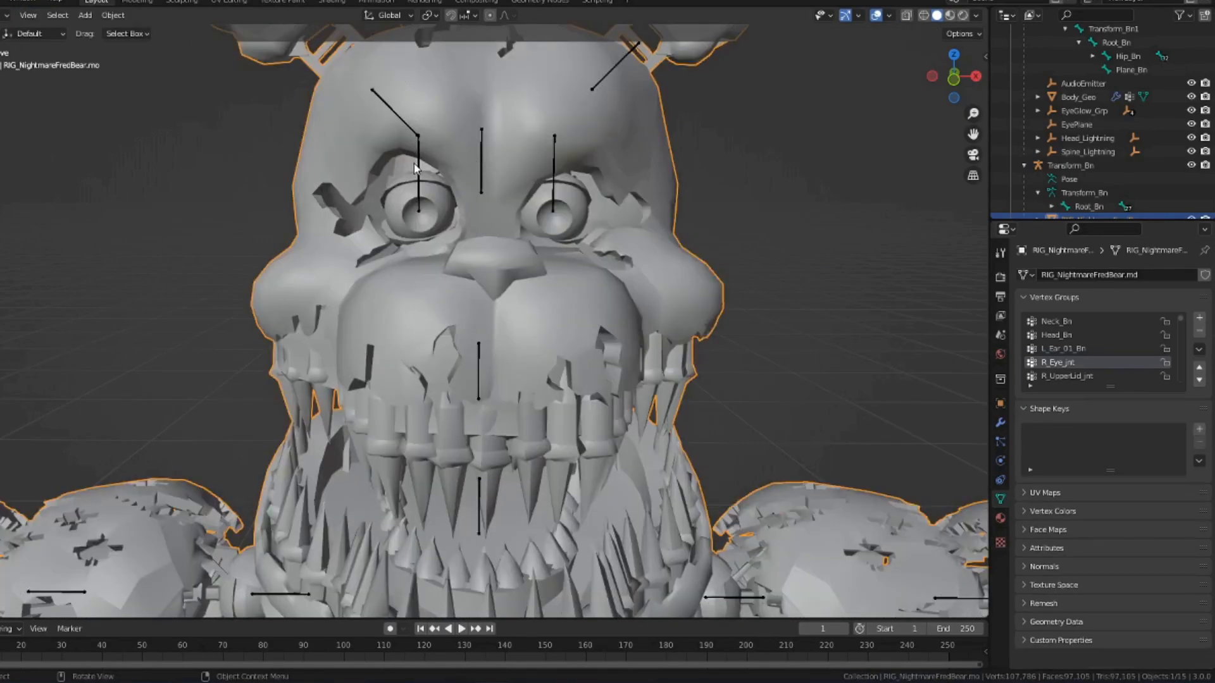
left_click(418, 166)
scroll(1051, 164, "down", 1)
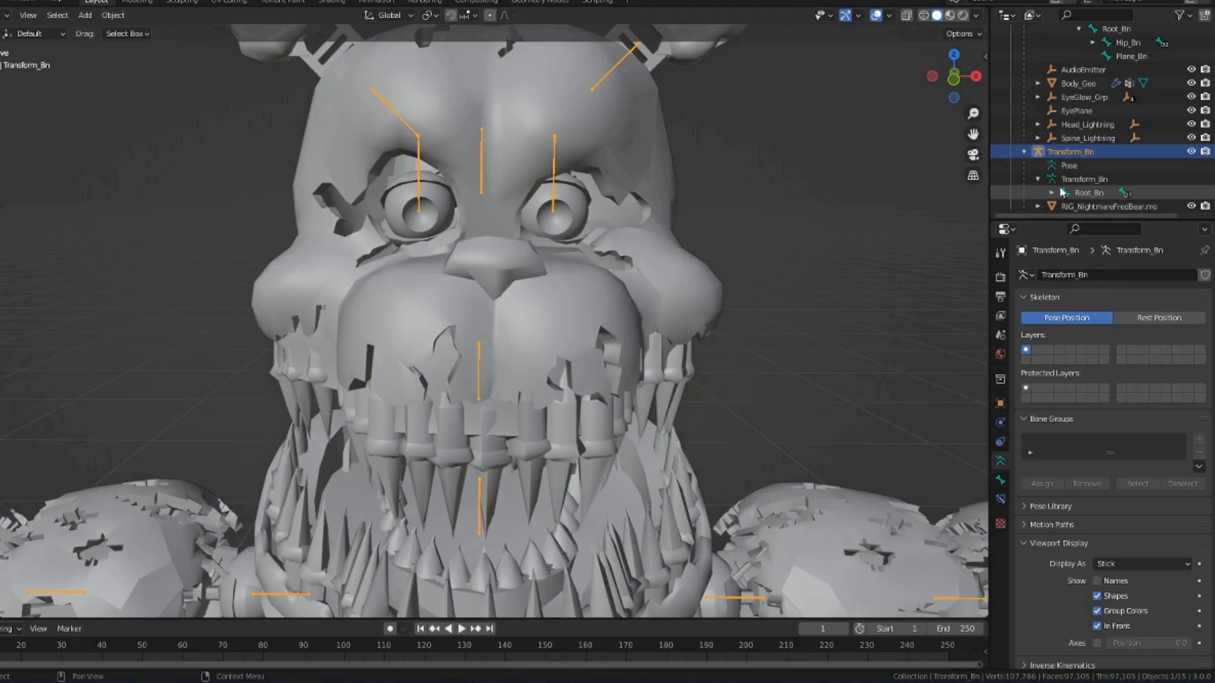
left_click(1048, 193)
scroll(1050, 193, "down", 1)
left_click(1065, 193)
scroll(1069, 184, "down", 3)
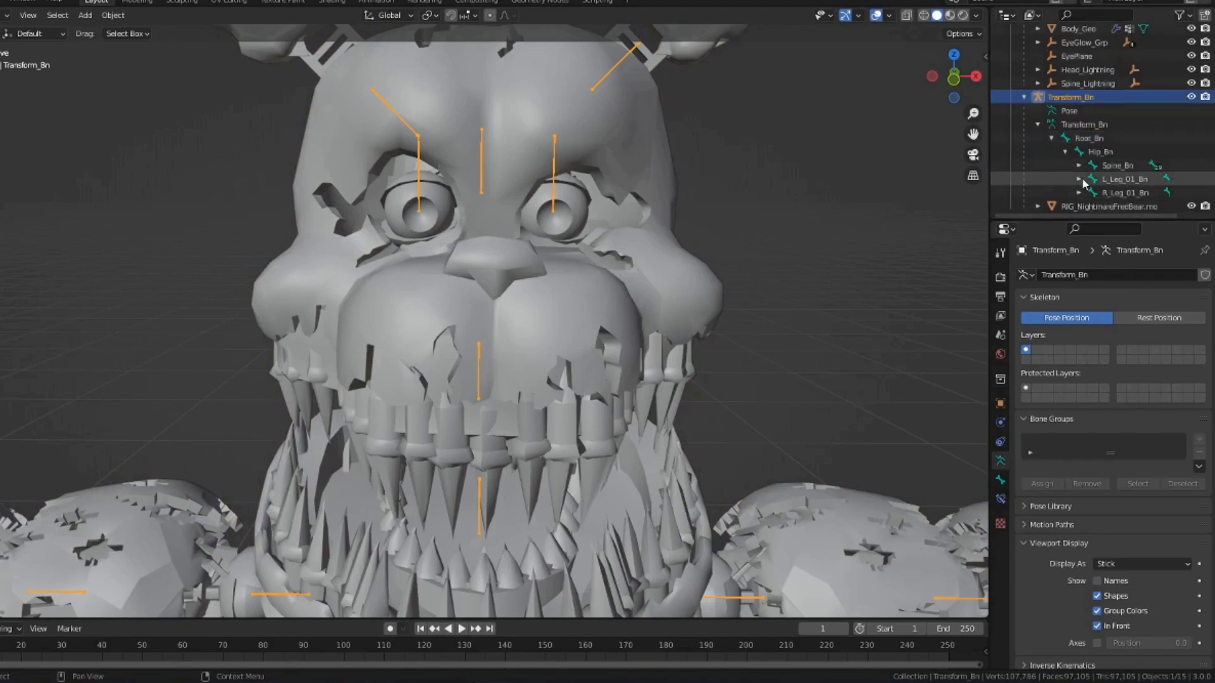
left_click(1079, 165)
scroll(1080, 162, "down", 3)
left_click(1092, 138)
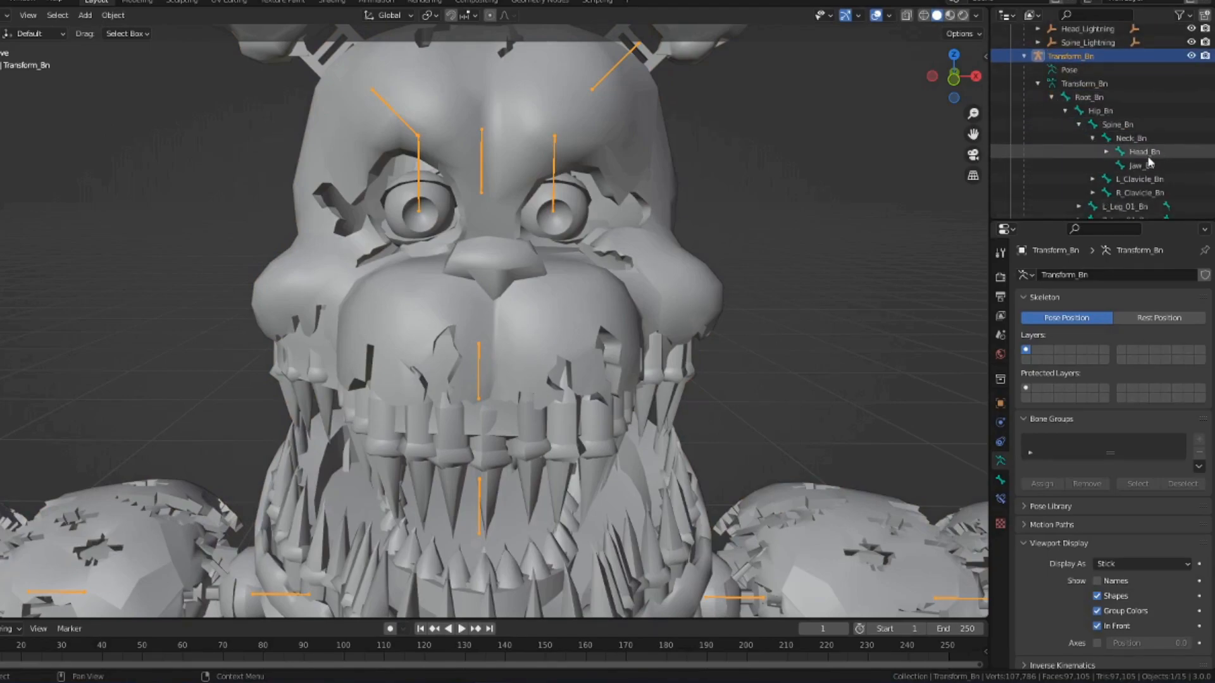
scroll(1097, 132, "down", 2)
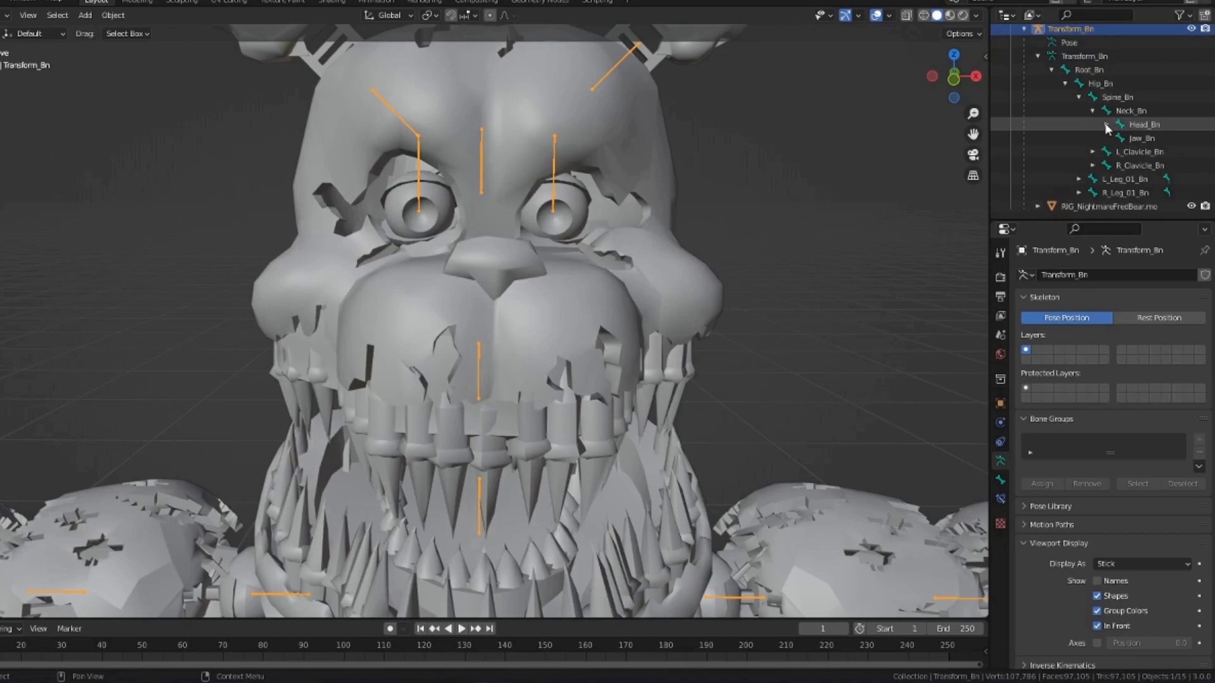
left_click(1139, 137)
- Parent the Jaw_Bn bone to the Head_Bn bone in the armature's Edit Mode
left_click(542, 384)
middle_click_drag(541, 385, 437, 343)
left_click(432, 341)
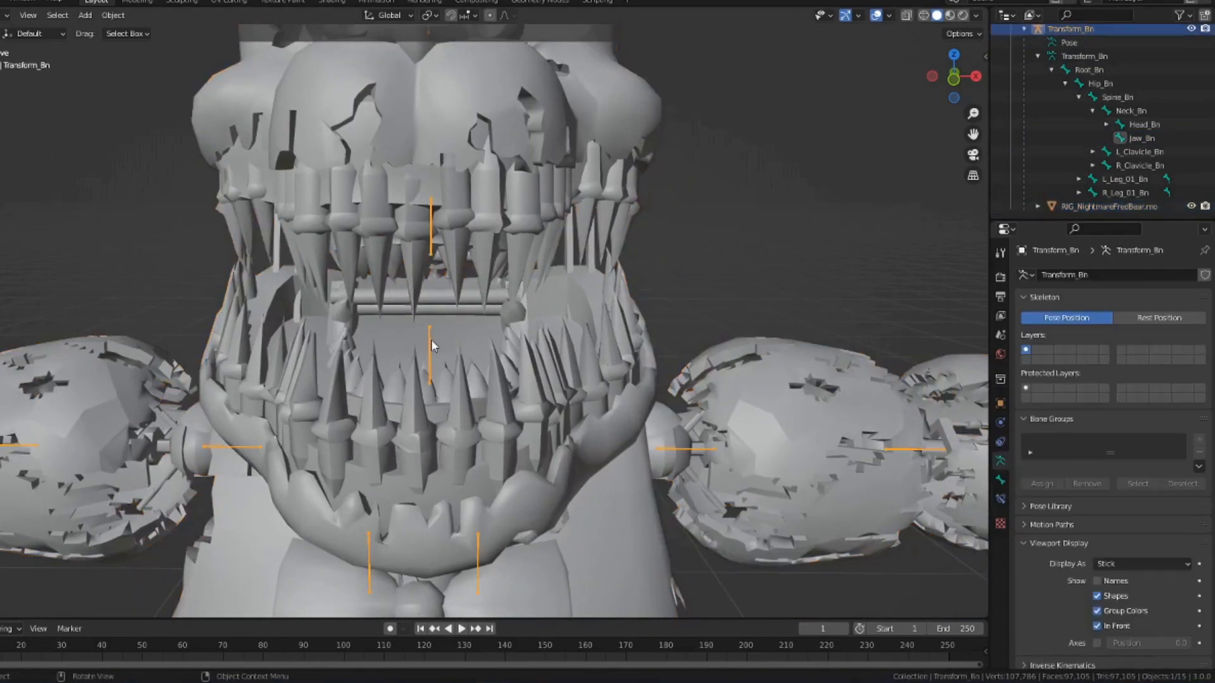
left_click(4, 15)
left_click(5, 45)
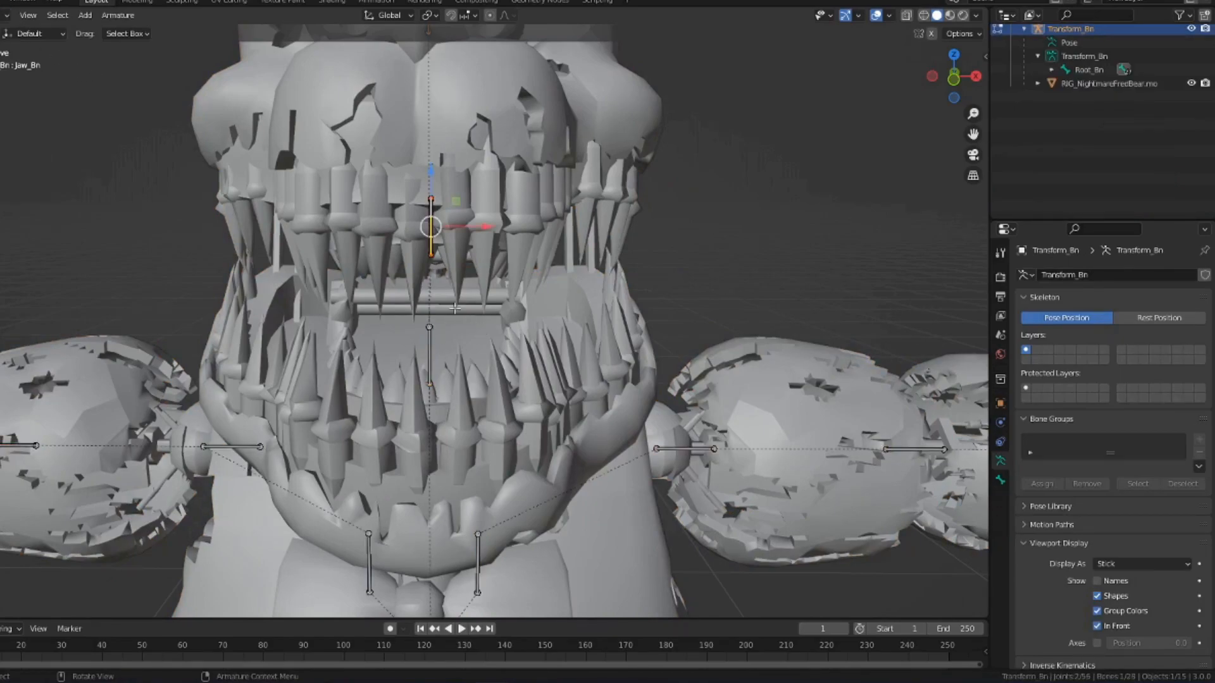
left_click(430, 355)
middle_click_drag(526, 245, 499, 244)
left_click(416, 225)
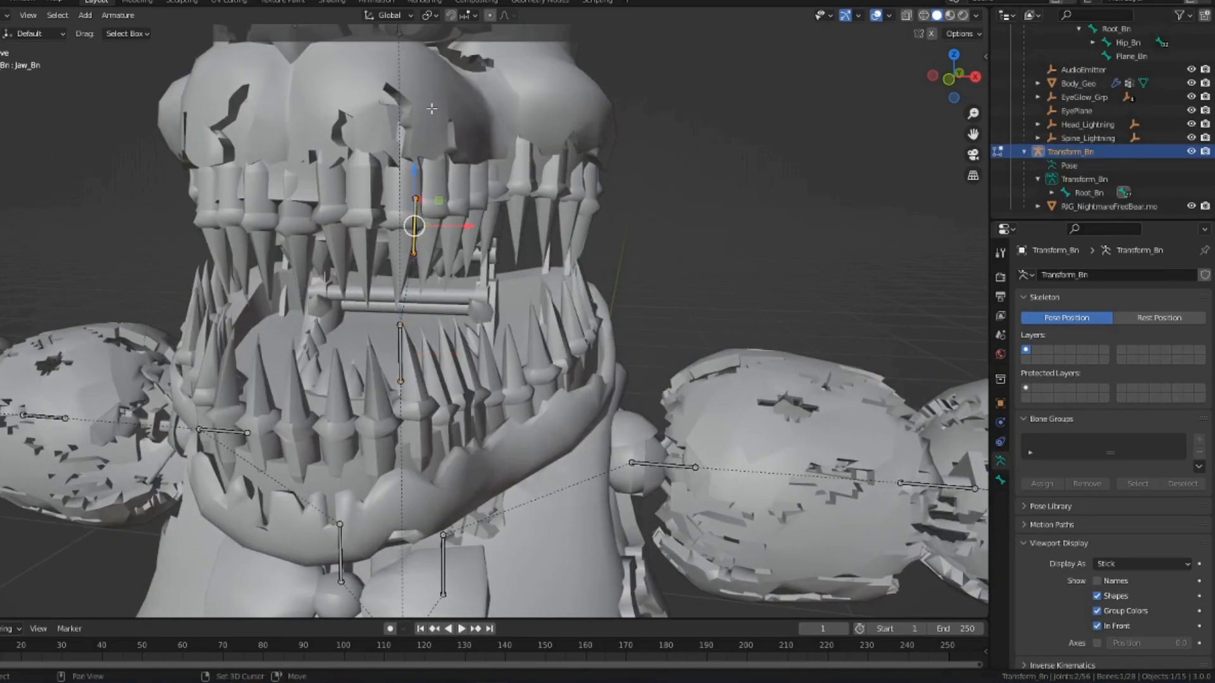
middle_click_drag(416, 225, 425, 114)
left_click(425, 114, "shift")
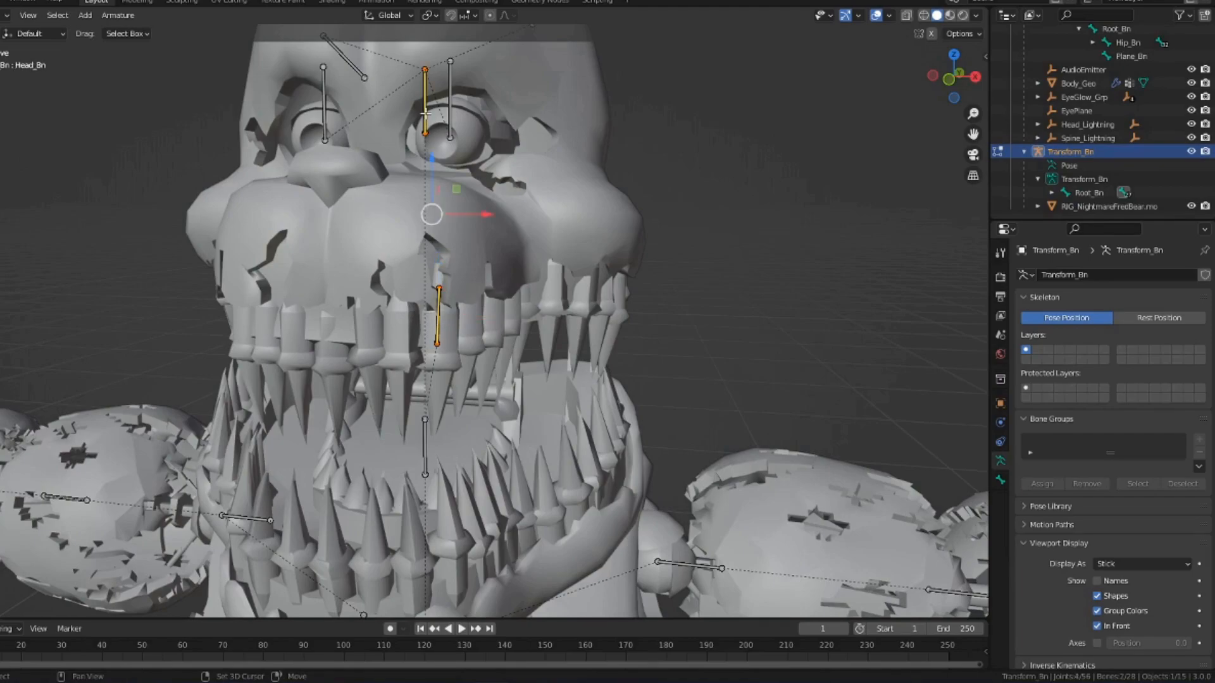
key("ctrl+p")
left_click(574, 198)
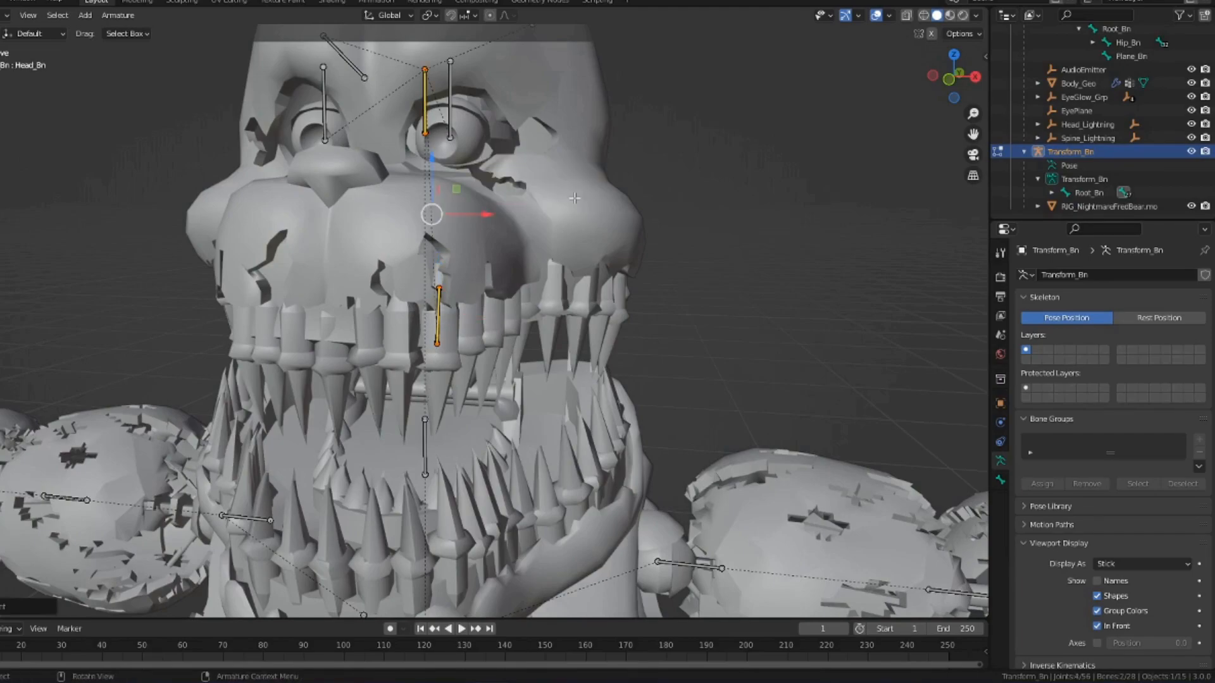
middle_click_drag(727, 321, 756, 332)
- Return to Object Mode and expand Head_Bn in the bone hierarchy to show its child bones
key("Tab")
left_click(673, 288)
scroll(1099, 194, "down", 2)
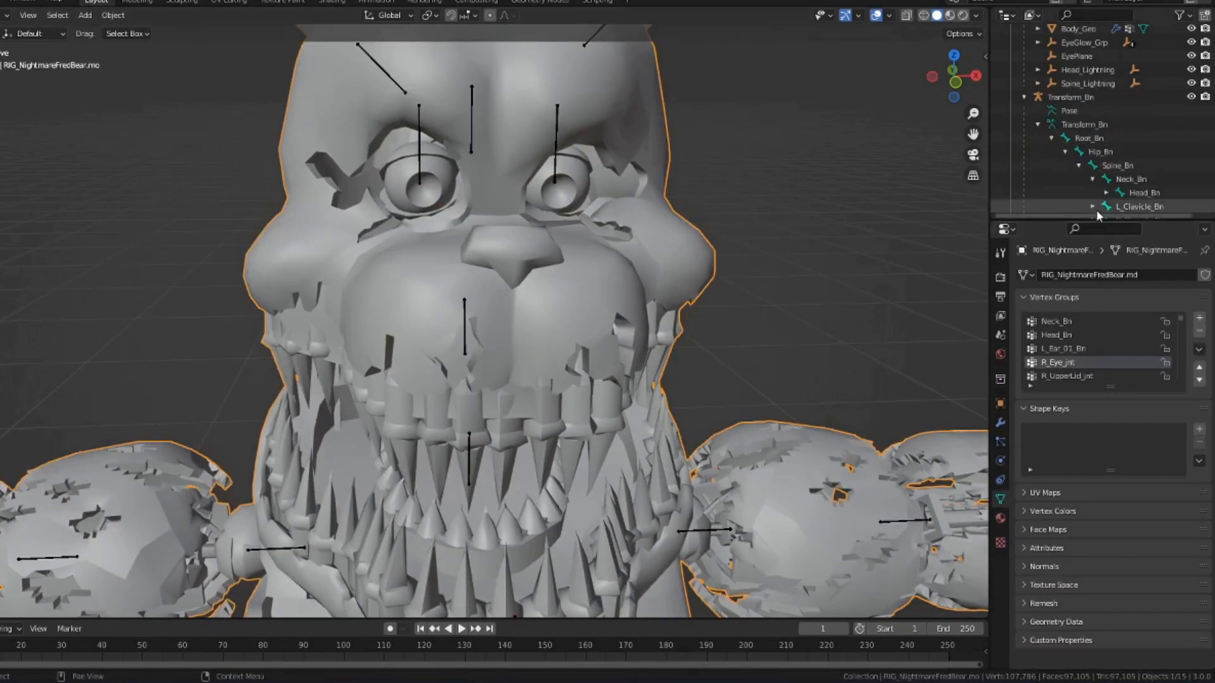
middle_click_drag(839, 236, 814, 229)
scroll(1183, 143, "down", 2)
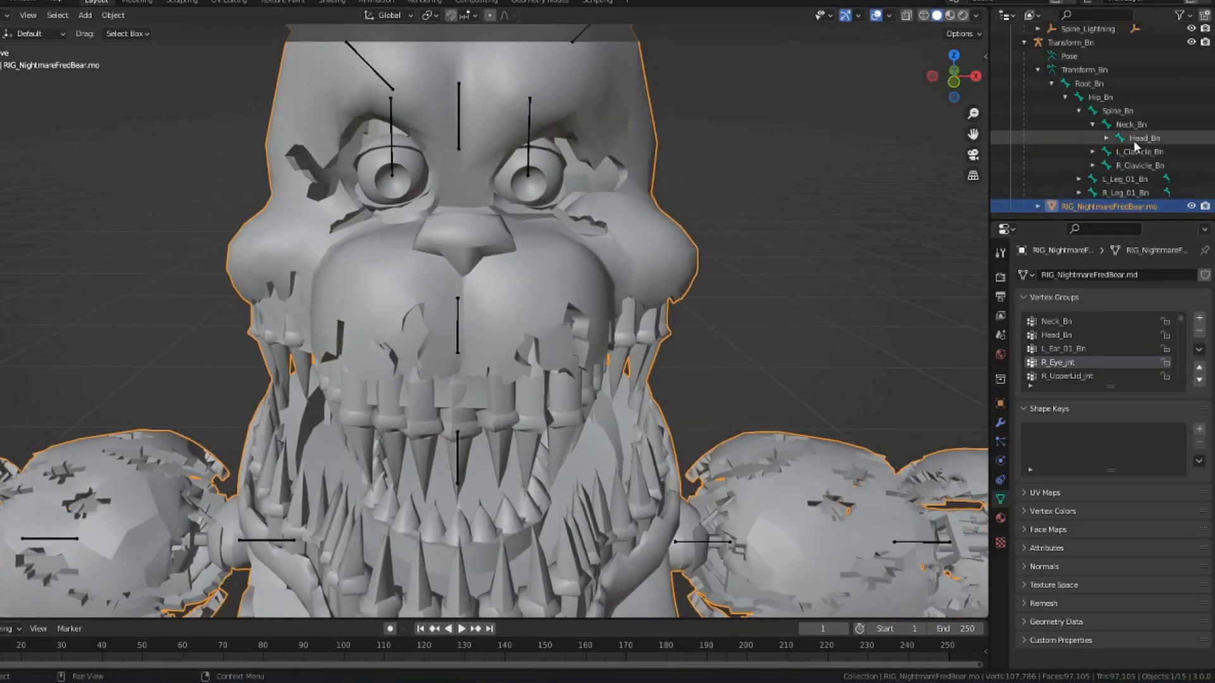
left_click(1108, 139)
scroll(1112, 137, "down", 3)
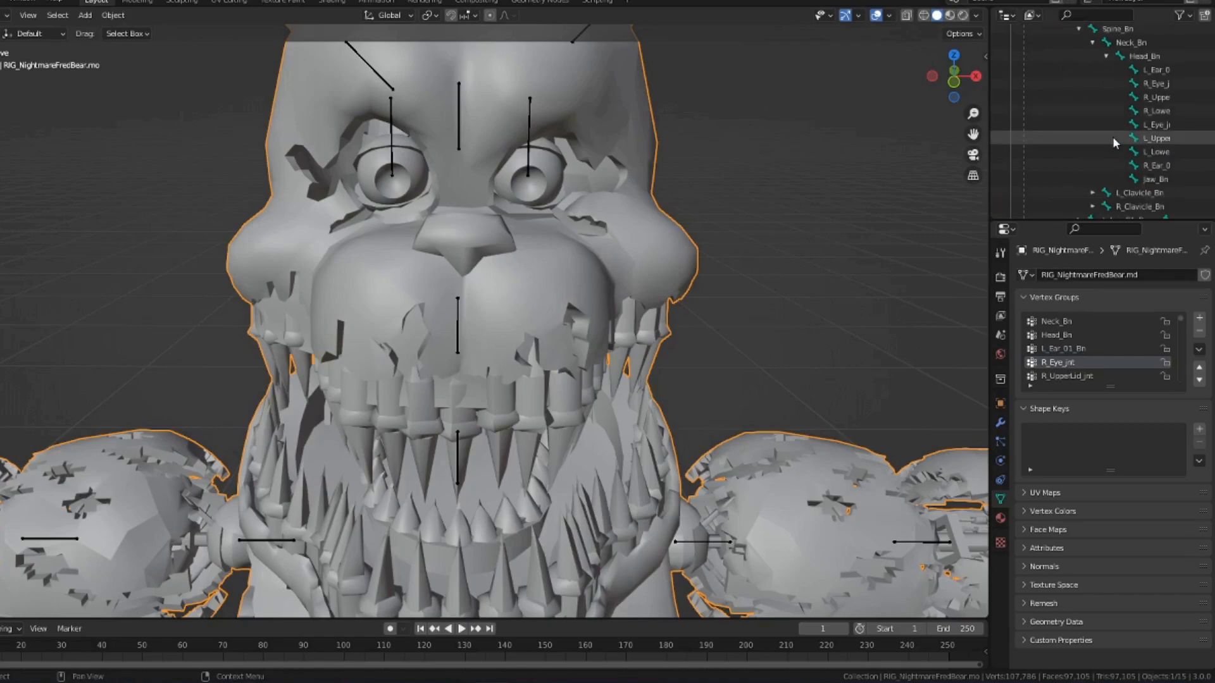
middle_click_drag(1153, 70, 1028, 73)
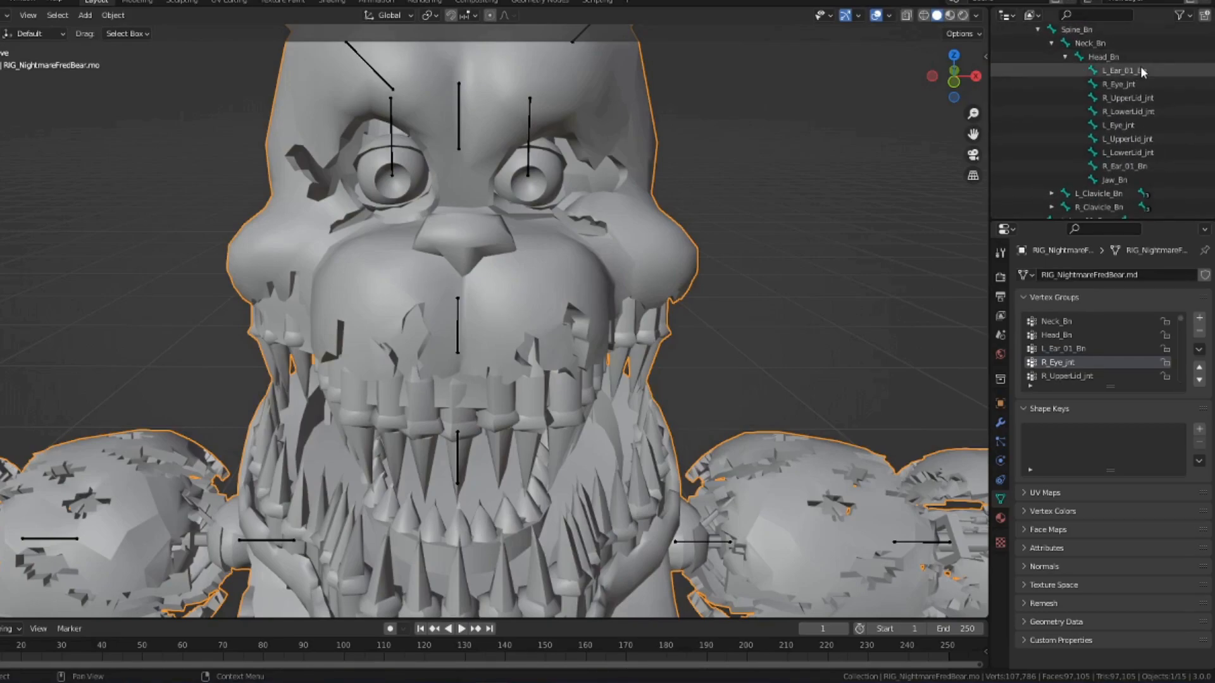
- Rename the eye bones R_Eye_jnt and L_Eye_jnt as R_Eye_Bn and L_Eye_Bn
left_click(1126, 85)
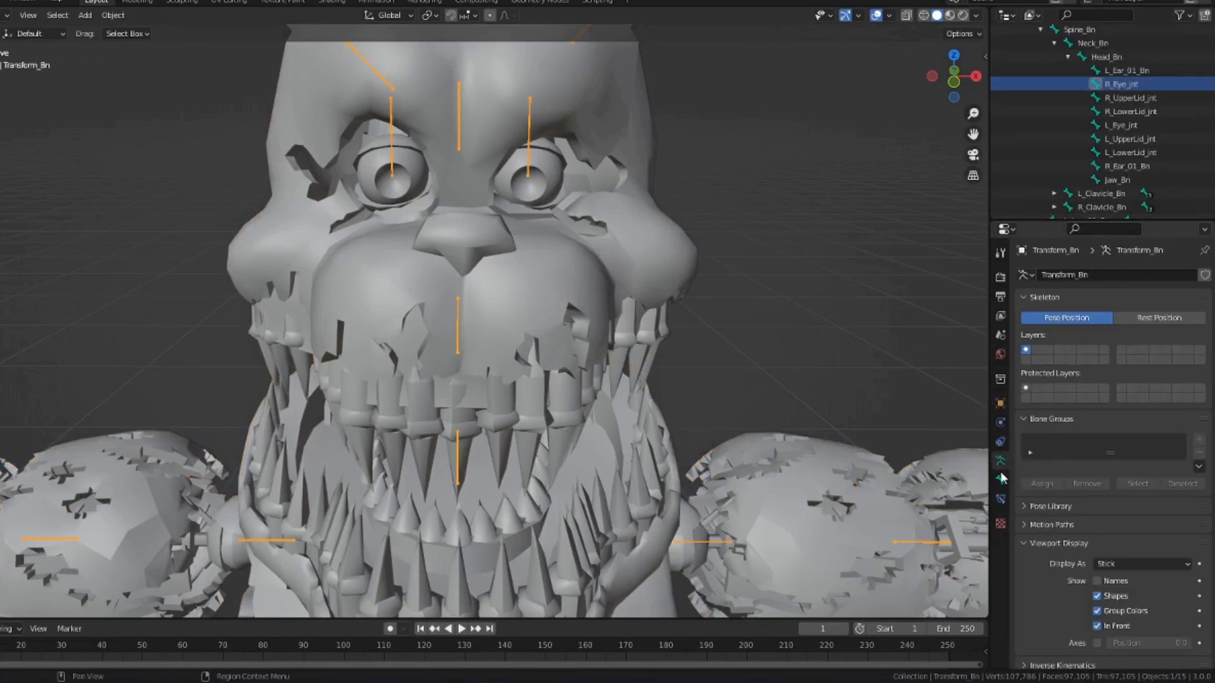
type("Bn")
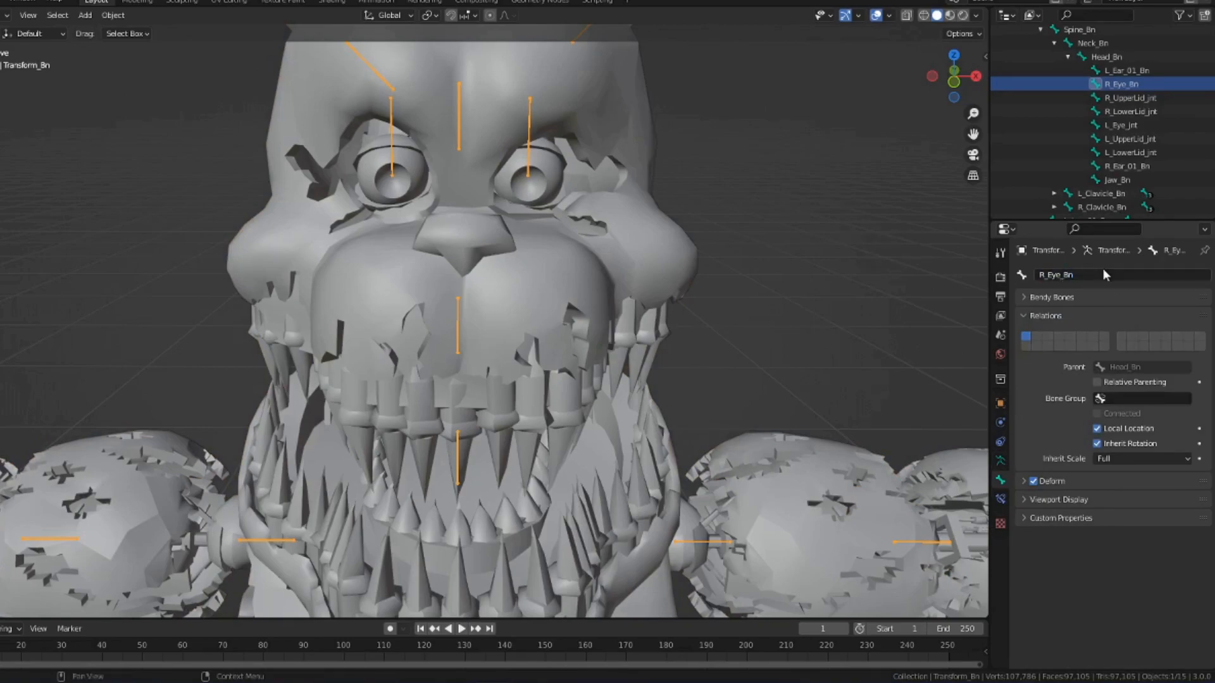
left_click(1193, 127)
double_click(1063, 274)
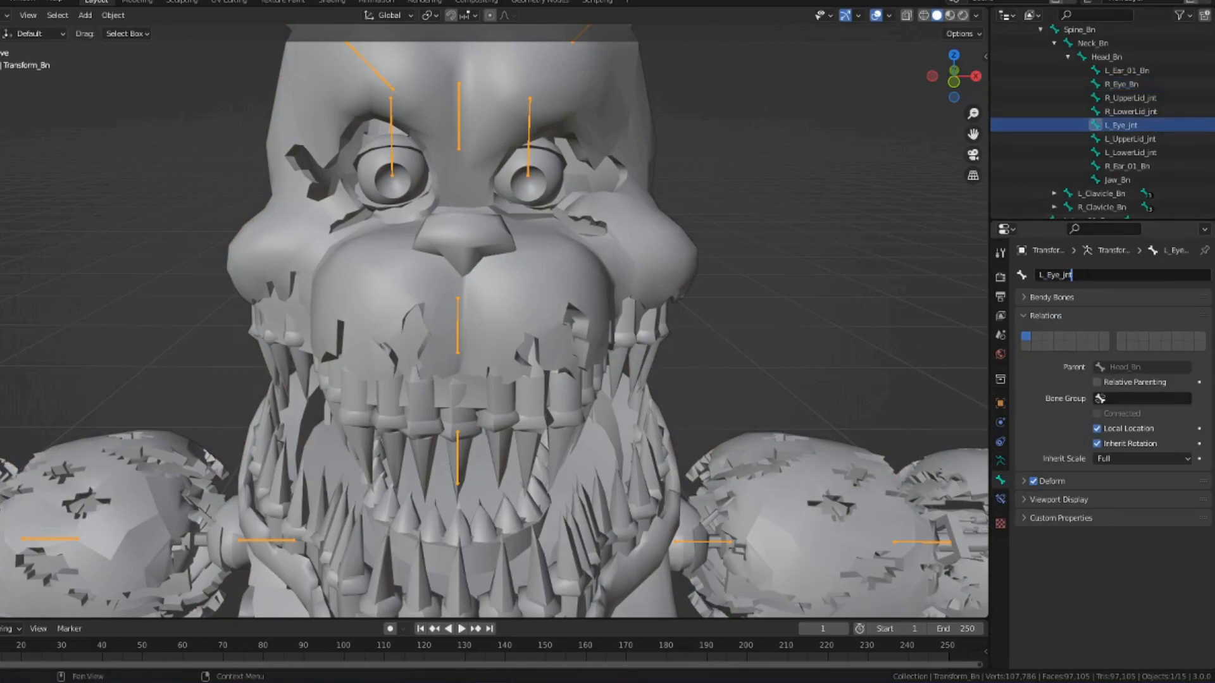
type("Bn")
key("Return")
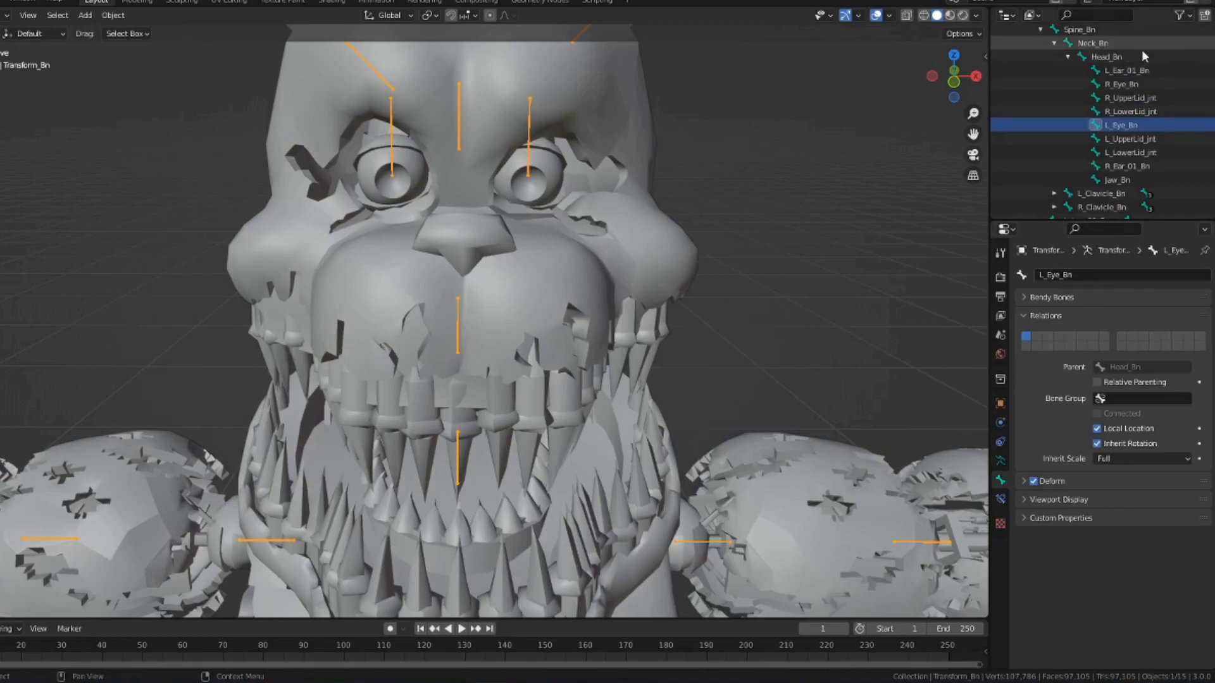
- Rename the right eyelid bones R_UpperLid_jnt and R_LowerLid_jnt as R_UpperLid_Bn and R_LowerLid_Bn
left_click(1133, 98)
left_click(1094, 279)
left_click(1135, 275)
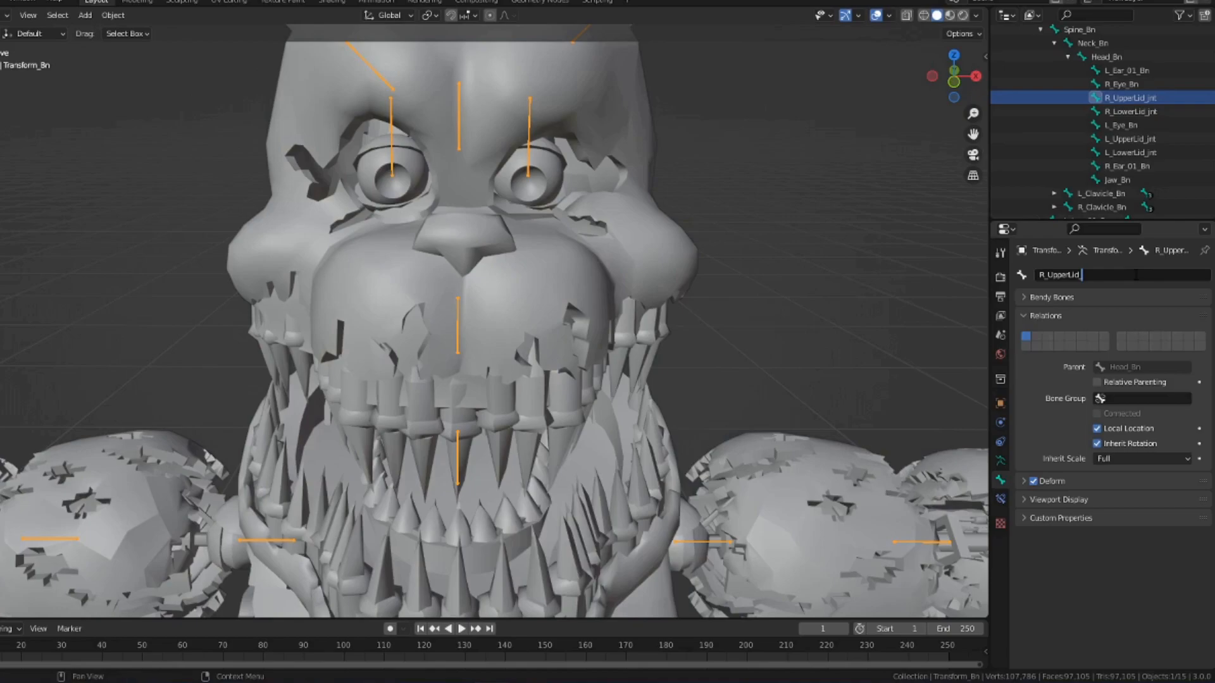
type("Bn")
key("Return")
left_click(1158, 113)
left_click(1107, 279)
left_click(1135, 279)
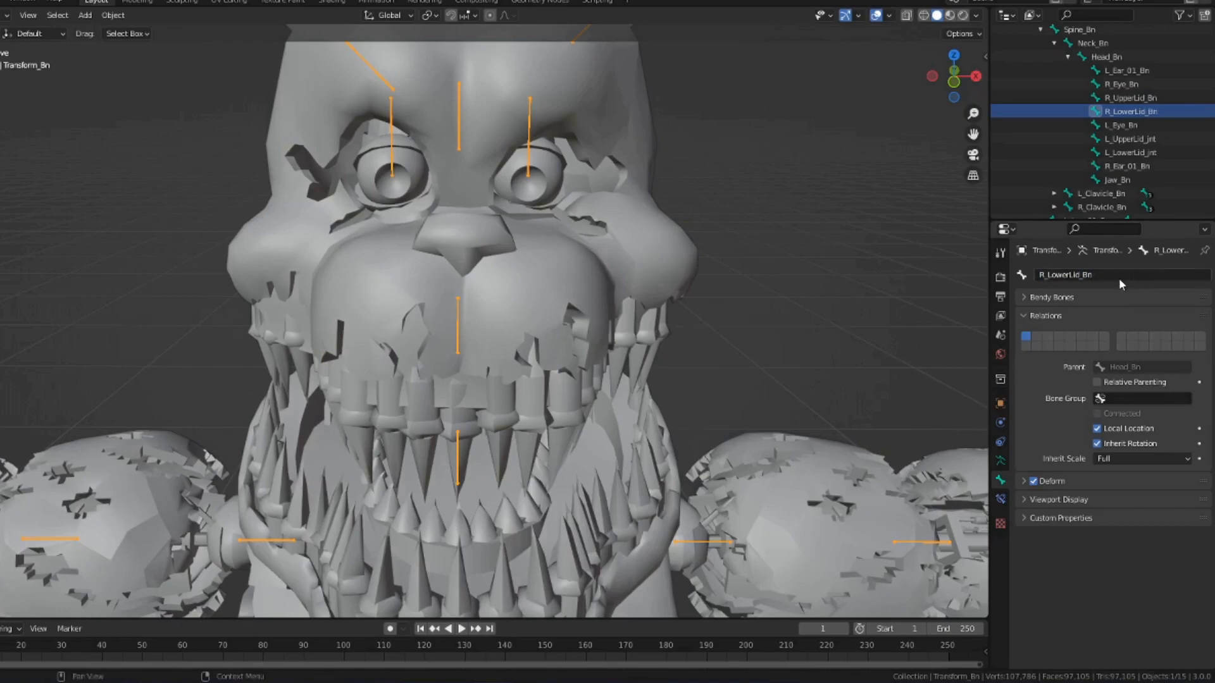
- Rename the left eyelid bones L_UpperLid_jnt and L_LowerLid_jnt as L_UpperLid_Bn and L_LowerLid_Bn
left_click(1135, 139)
left_click(1121, 274)
left_click(1121, 274)
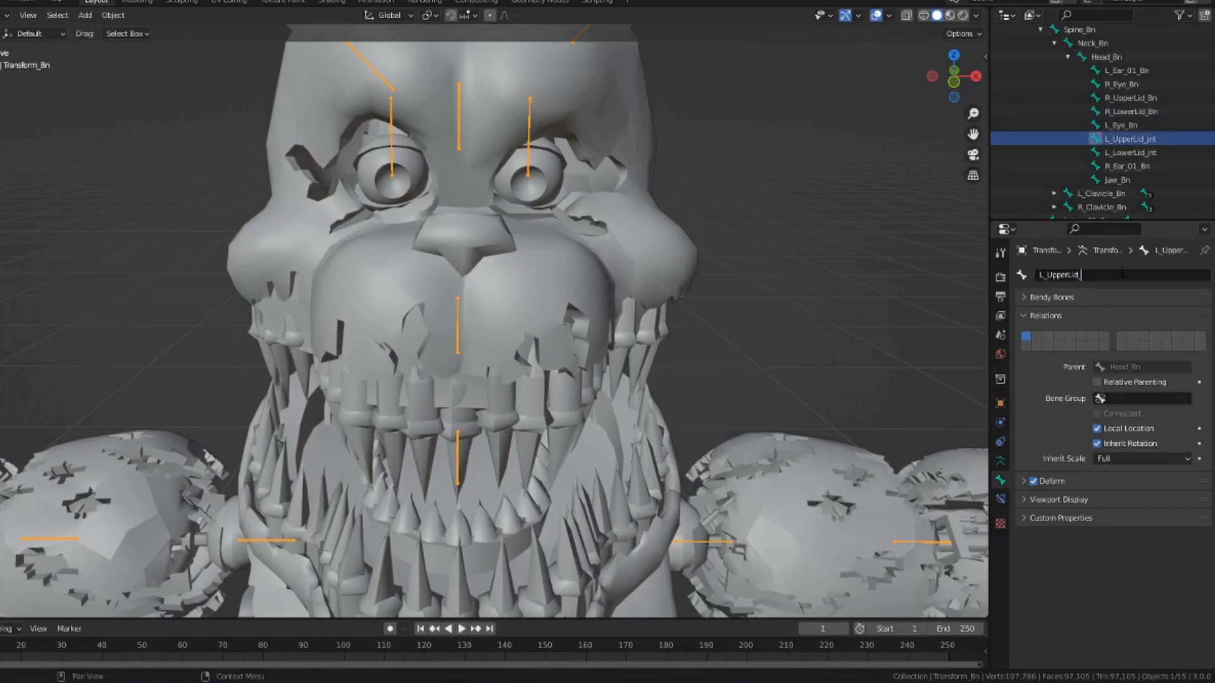
type("Bn")
key("Return")
left_click(1132, 153)
left_click(1132, 273)
left_click(1133, 273)
key("BackSpace")
key("BackSpace")
type("Bn")
key("Return")
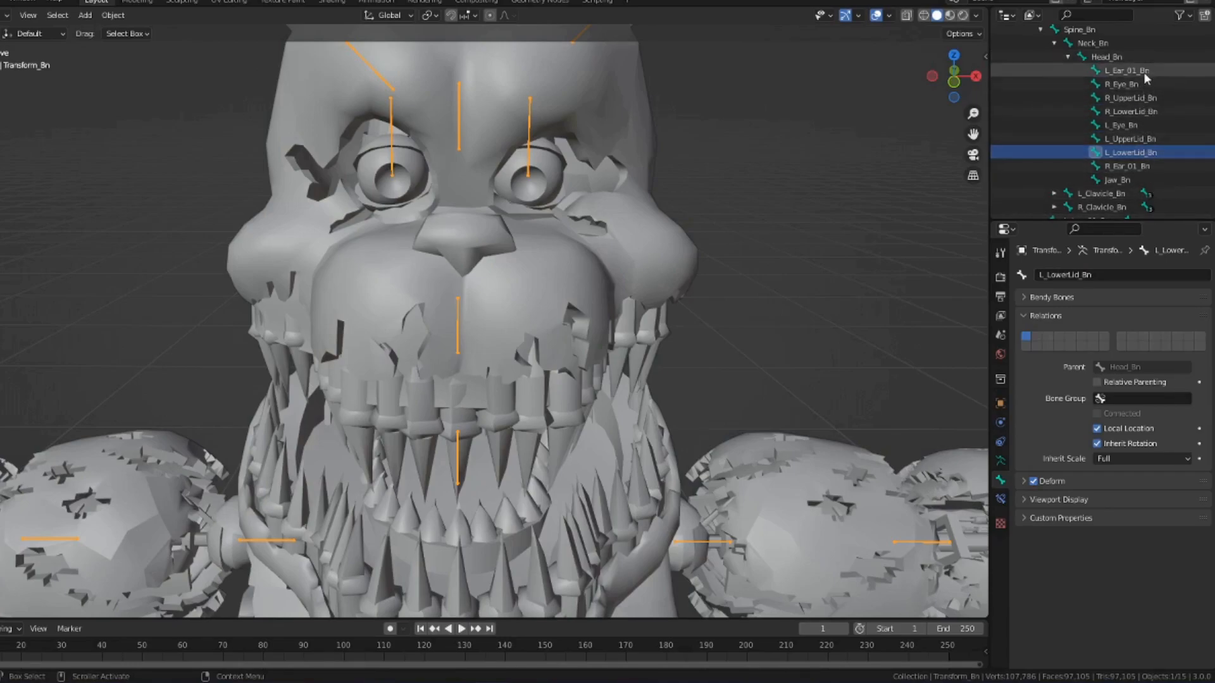
- Test-rotate the L_LowerLid_Bn and L_UpperLid_Bn bones in Pose Mode and undo the rotation
left_click(799, 223)
left_click(390, 152)
left_click(3, 15)
left_click(6, 62)
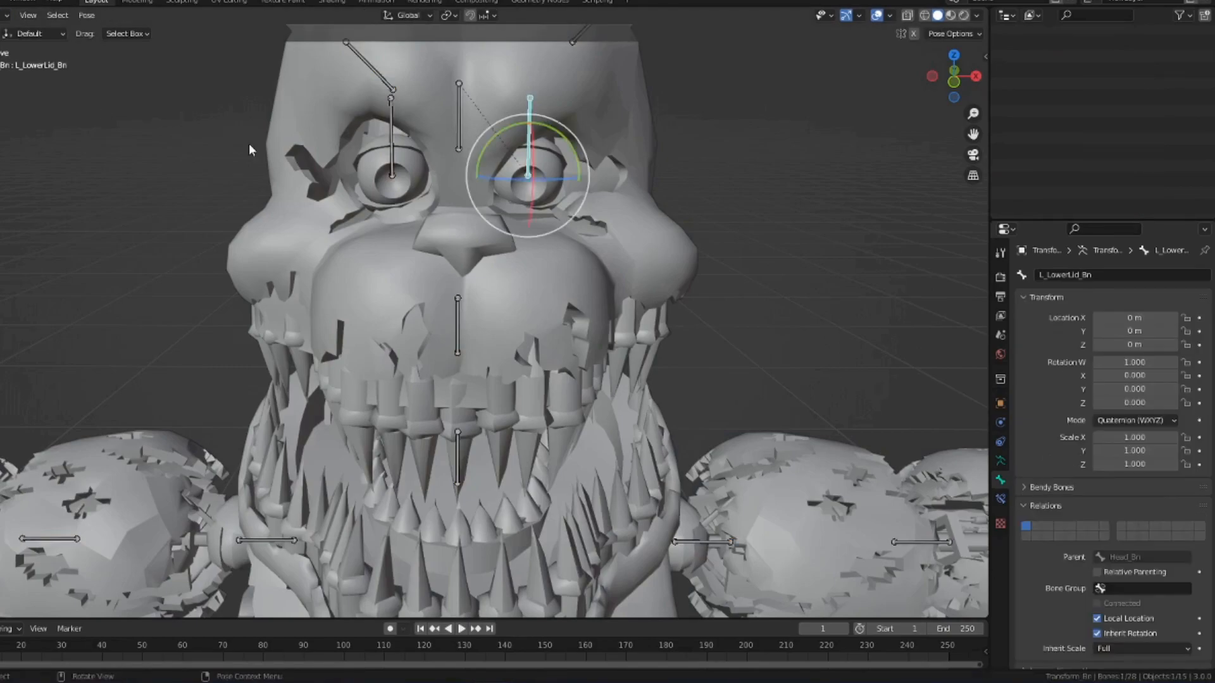
left_click_drag(547, 155, 535, 148)
left_click(534, 152)
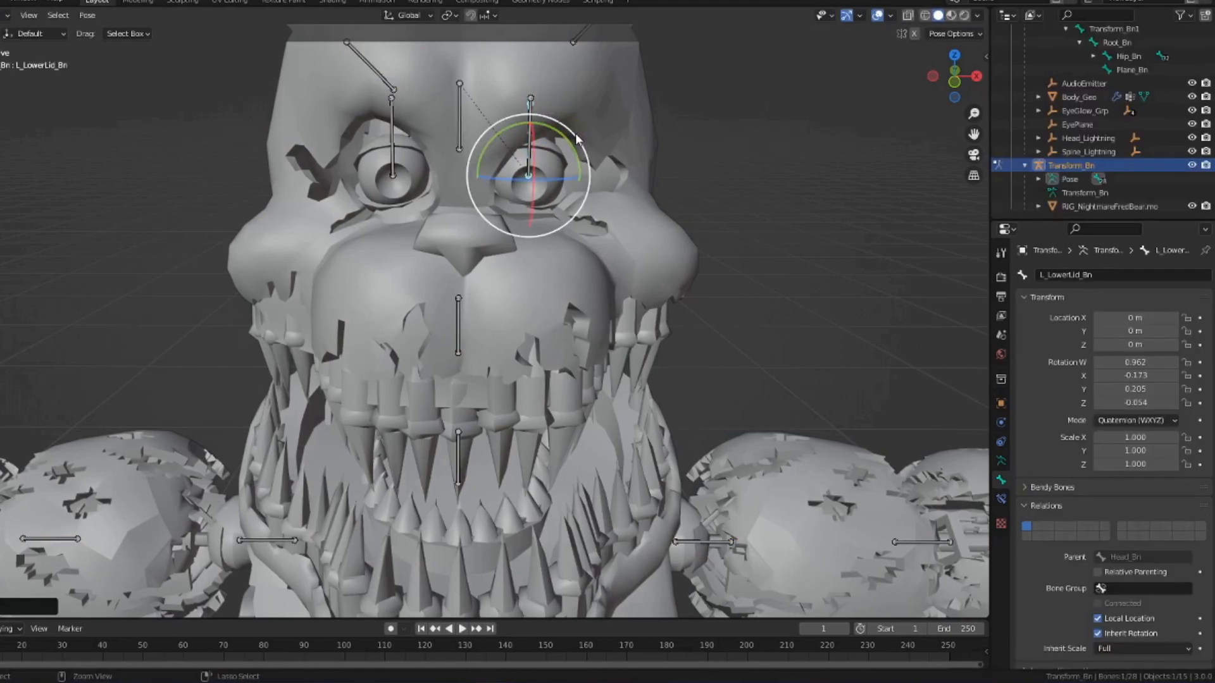
left_click_drag(566, 155, 615, 324)
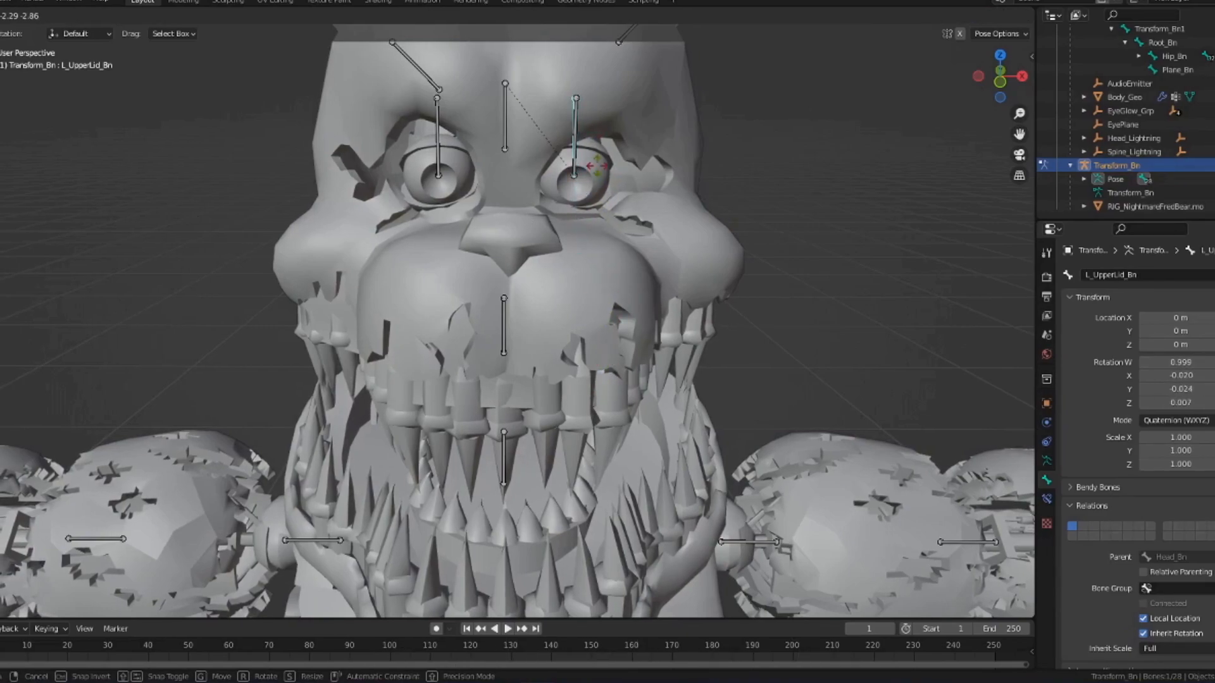
key("ctrl+z")
left_click(674, 106)
- Return to Object Mode, select the RIG_NightmareFredBear mesh and show its vertex groups
key("Tab")
key("Tab")
left_click(19, 15)
left_click(22, 22)
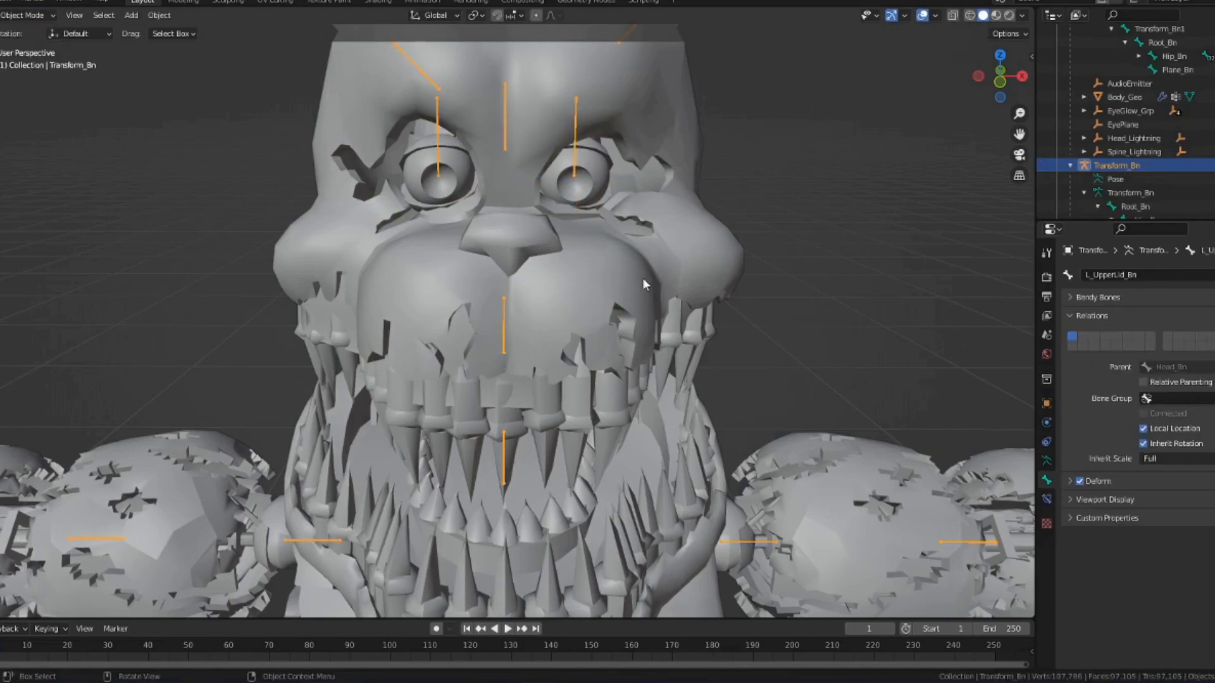
left_click(642, 278)
left_click(1046, 497)
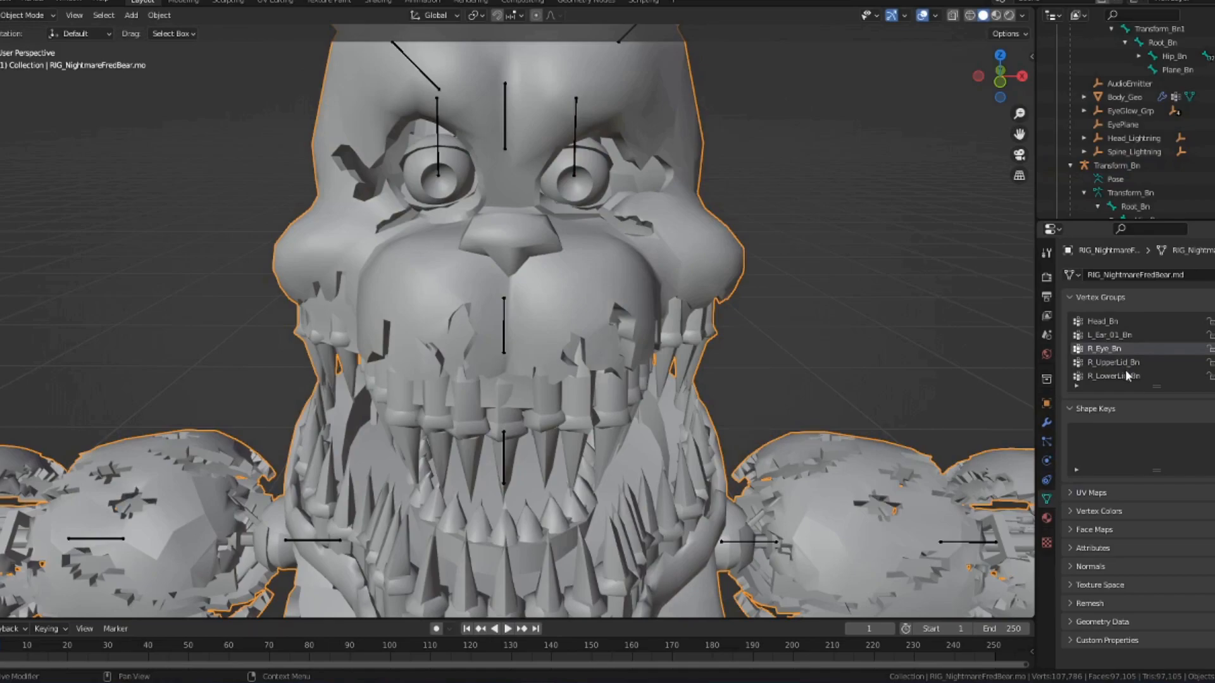
- Select the vertices of the R_UpperLid_Bn vertex group on the mesh to check them, and return to Object Mode
scroll(1133, 375, "down", 1)
left_click(1126, 349)
key("Tab")
left_click(1181, 406)
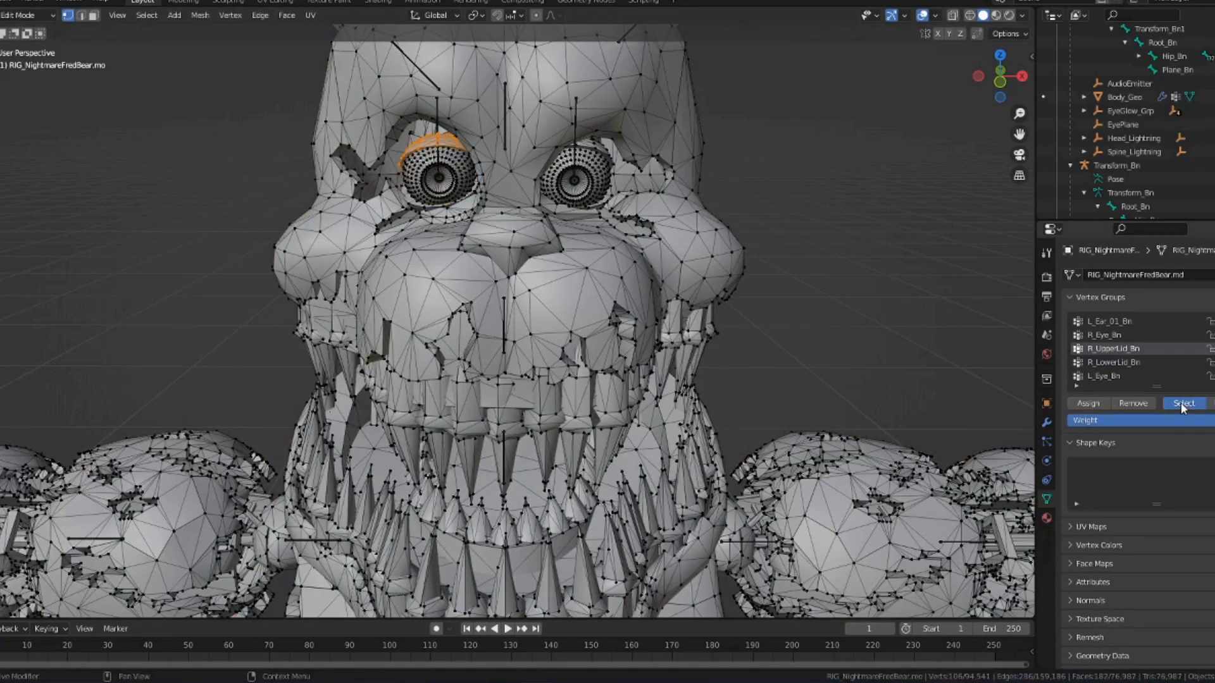
middle_click_drag(734, 302, 751, 308)
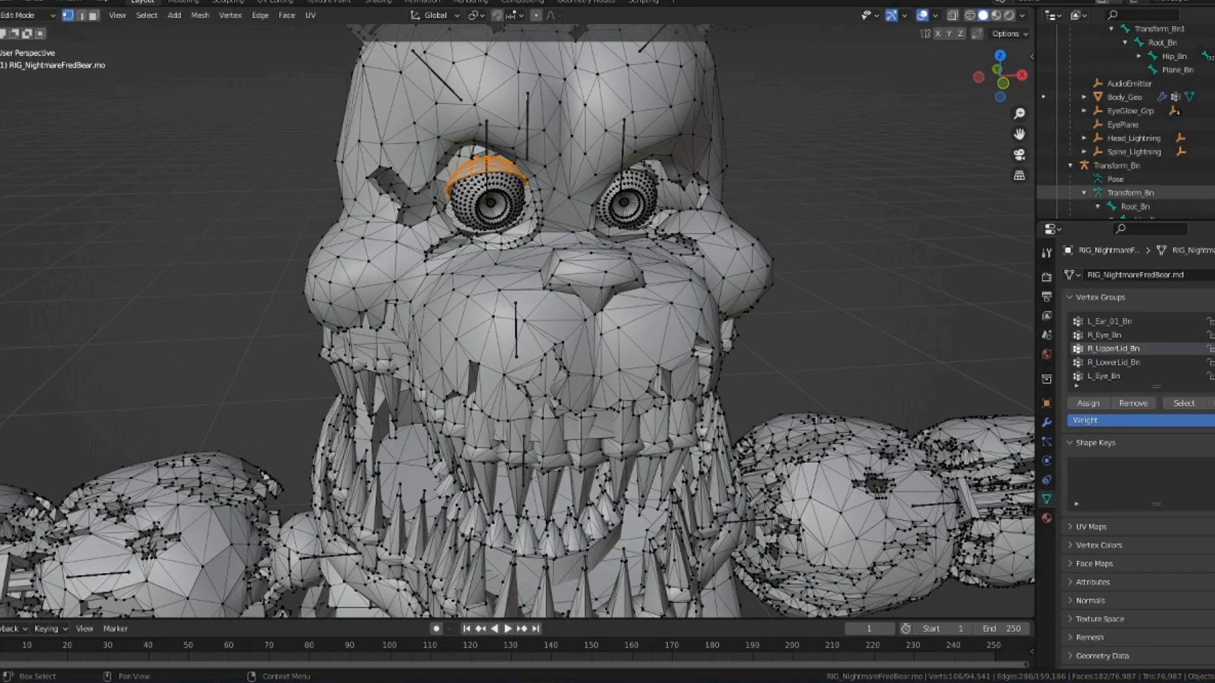
scroll(1163, 138, "down", 7)
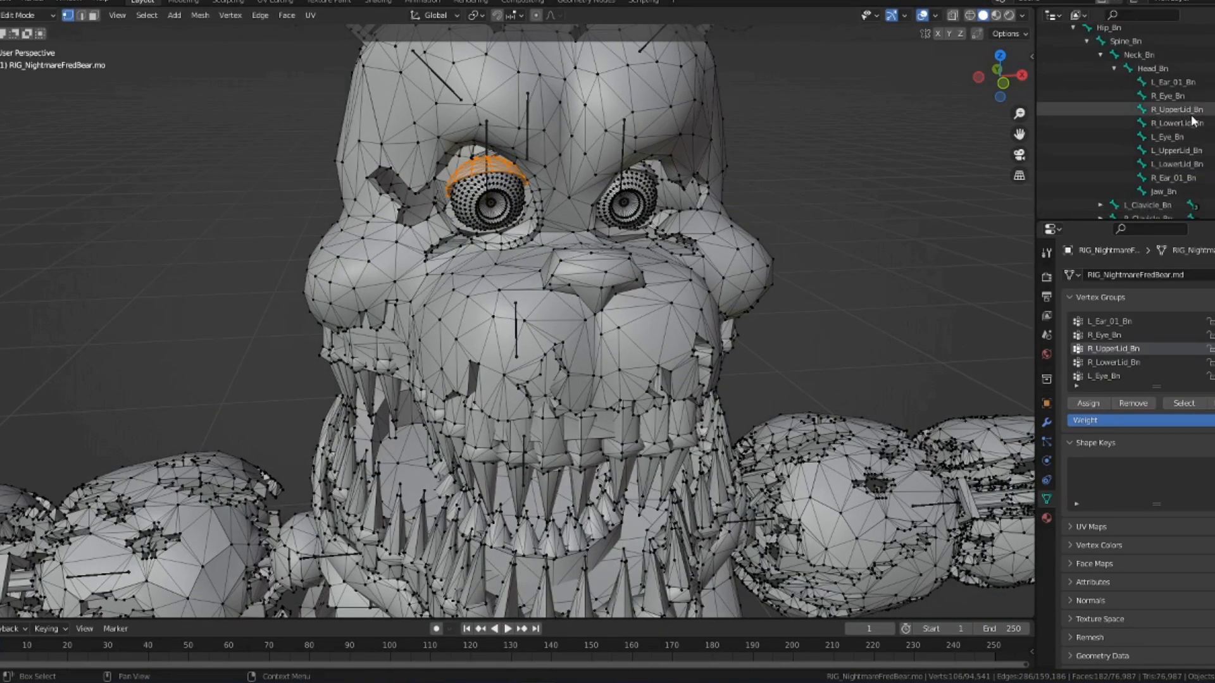
key("Tab")
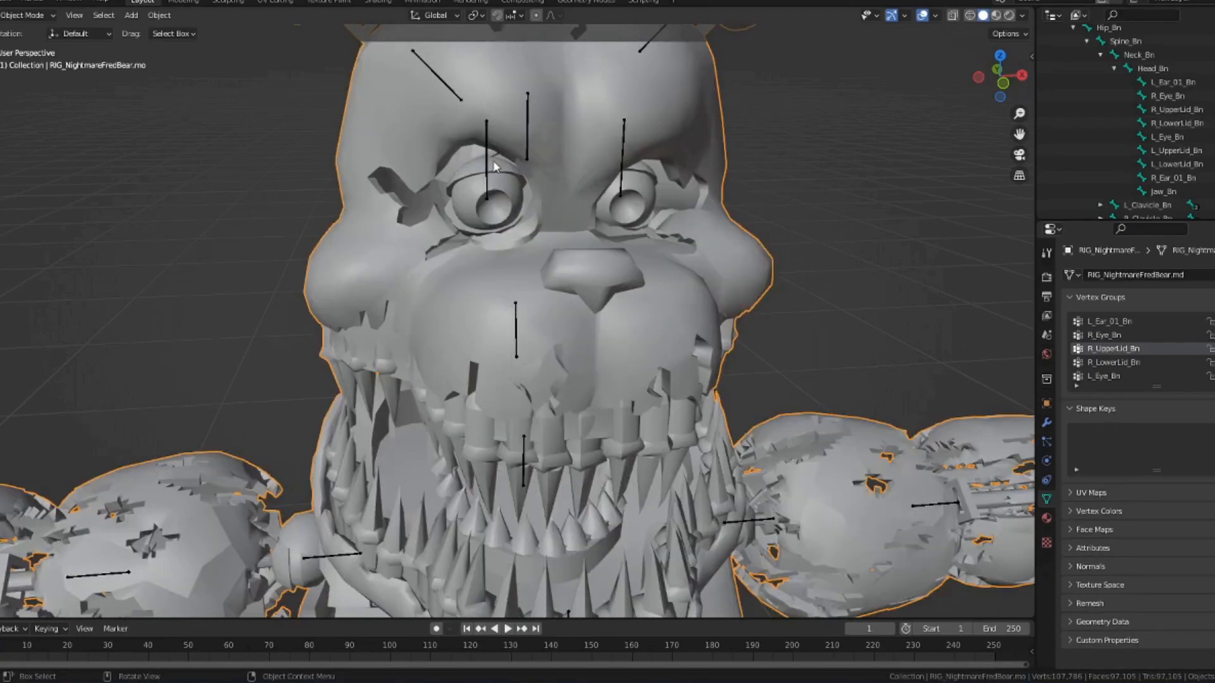
- Test-rotate the R_UpperLid_Bn bone in Pose Mode and undo the rotation
left_click(487, 162)
left_click(29, 15)
left_click(25, 59)
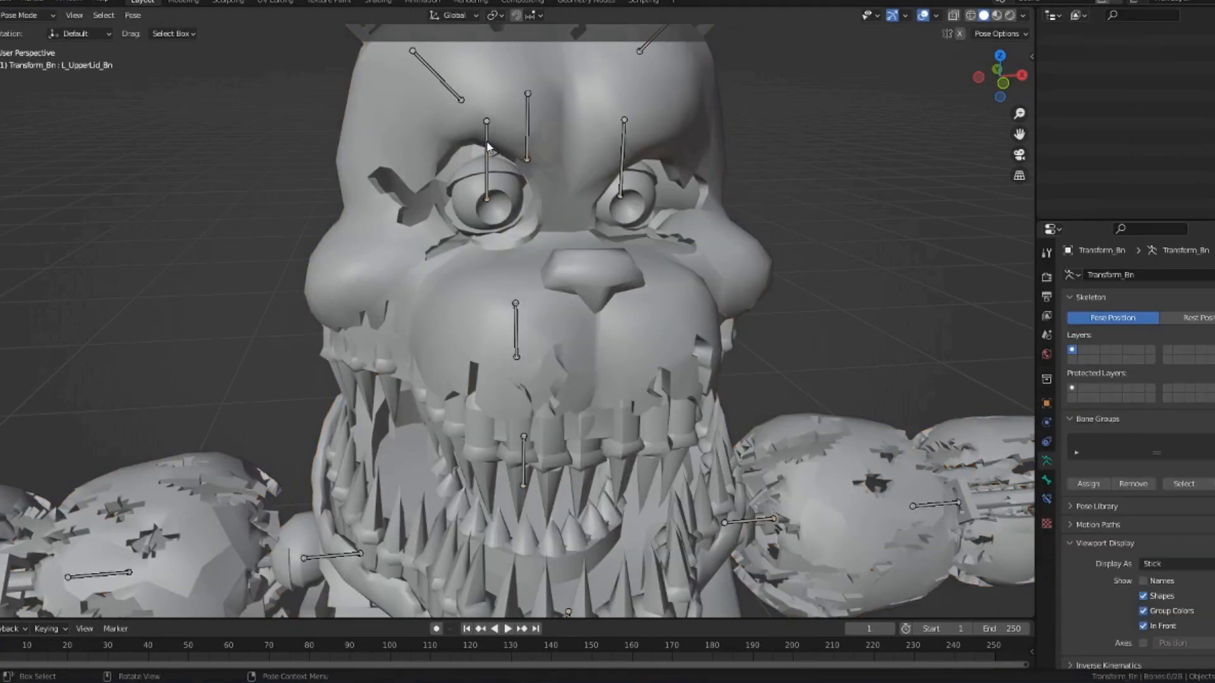
left_click(494, 143)
key("r")
key("r")
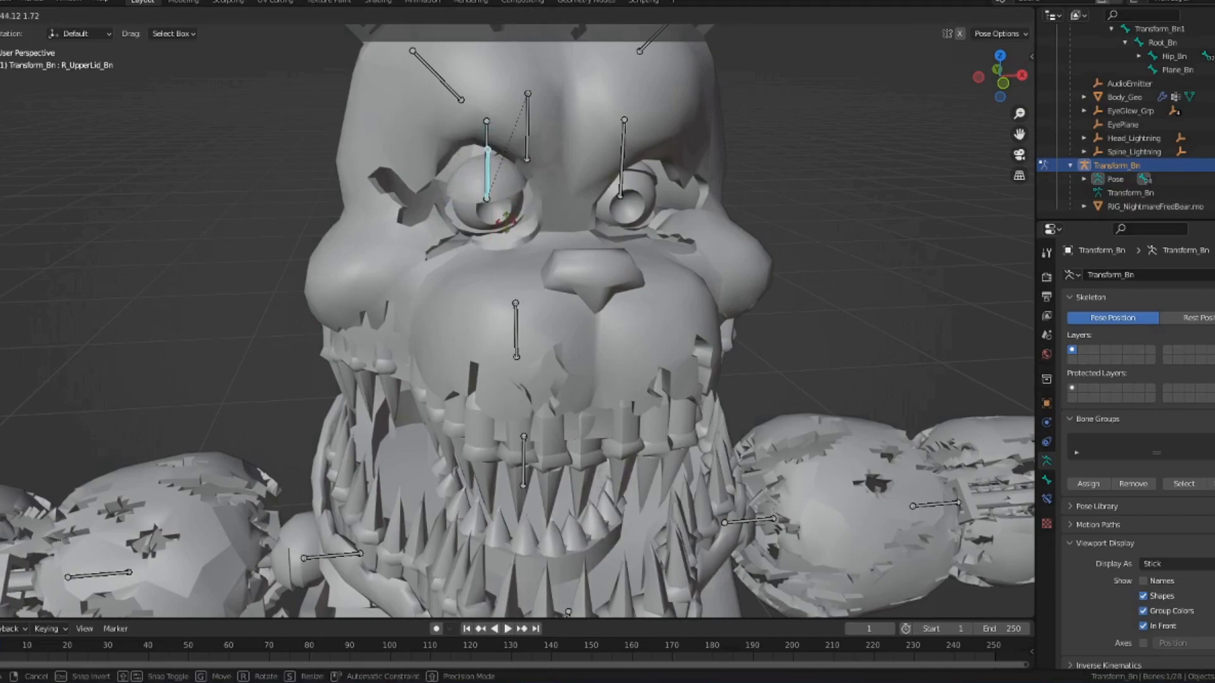
left_click(514, 212)
key("ctrl+z")
left_click(853, 163)
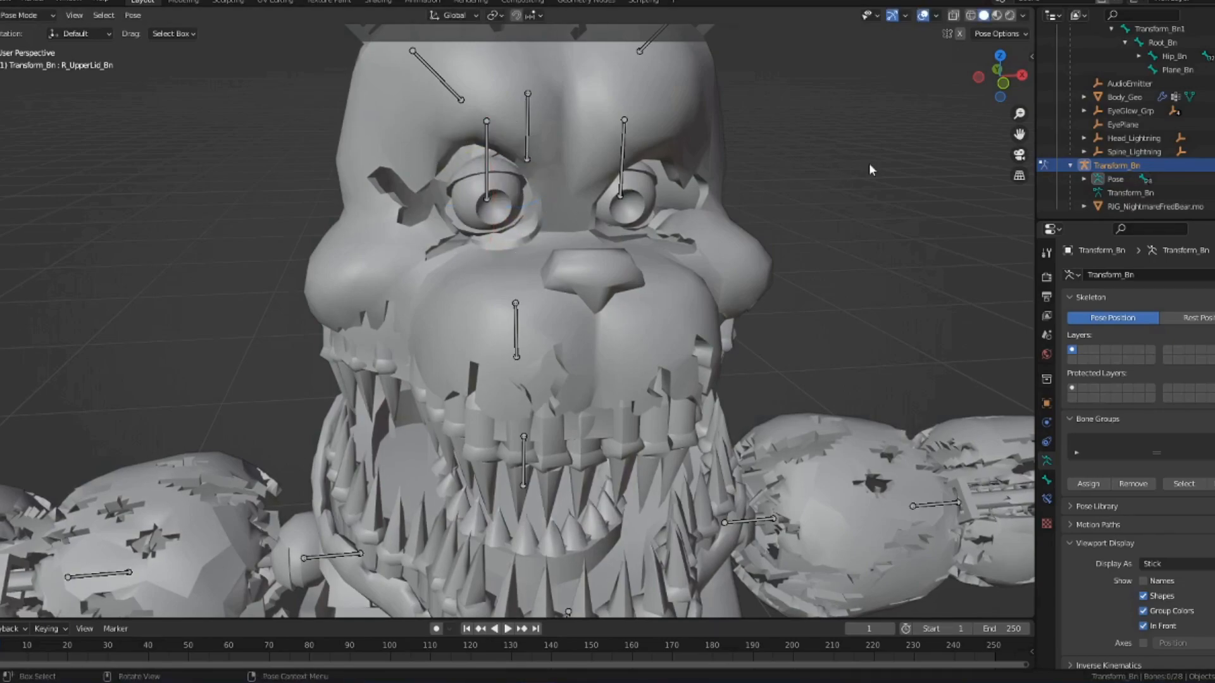
left_click(623, 186)
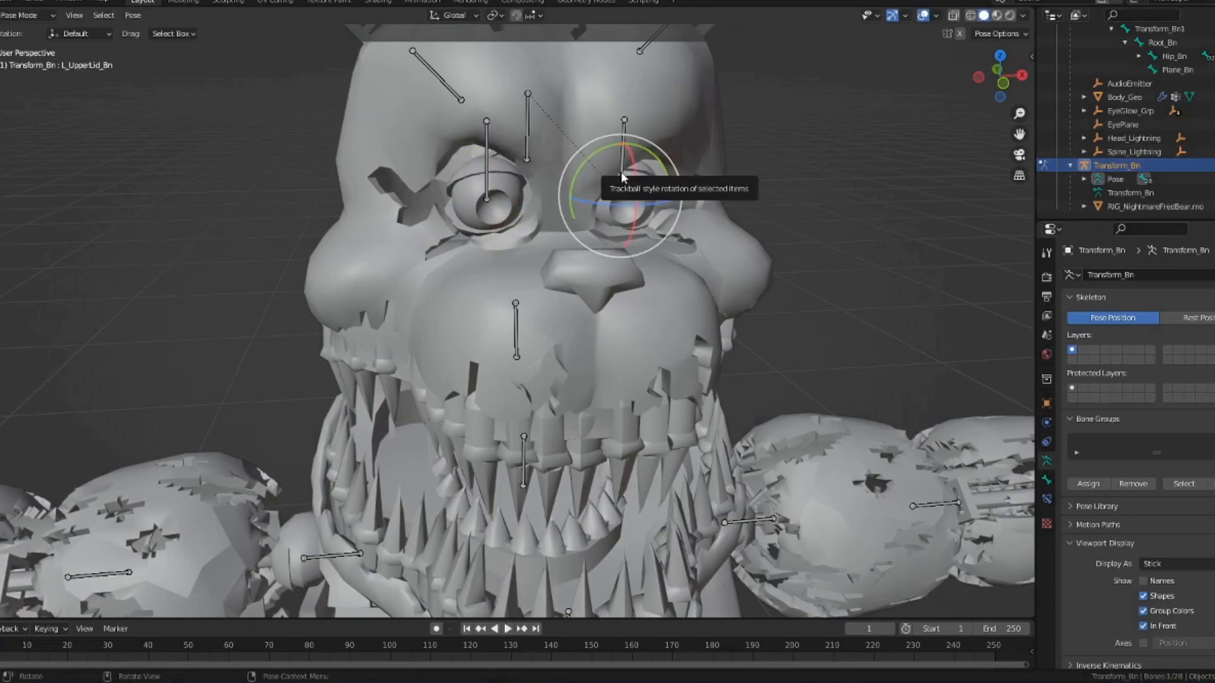
left_click(920, 382)
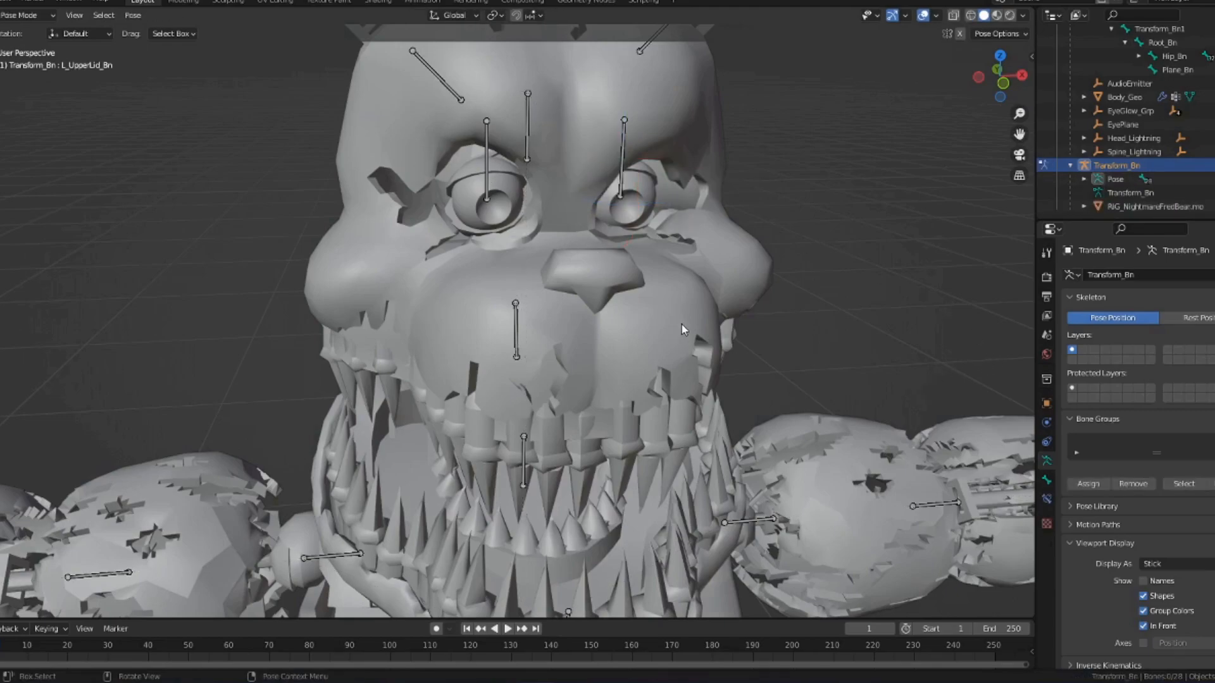
- Return to Object Mode and inspect the mesh in Edit Mode with its L_UpperLid_Bn vertex group active
left_click(15, 15)
left_click(25, 31)
left_click(651, 285)
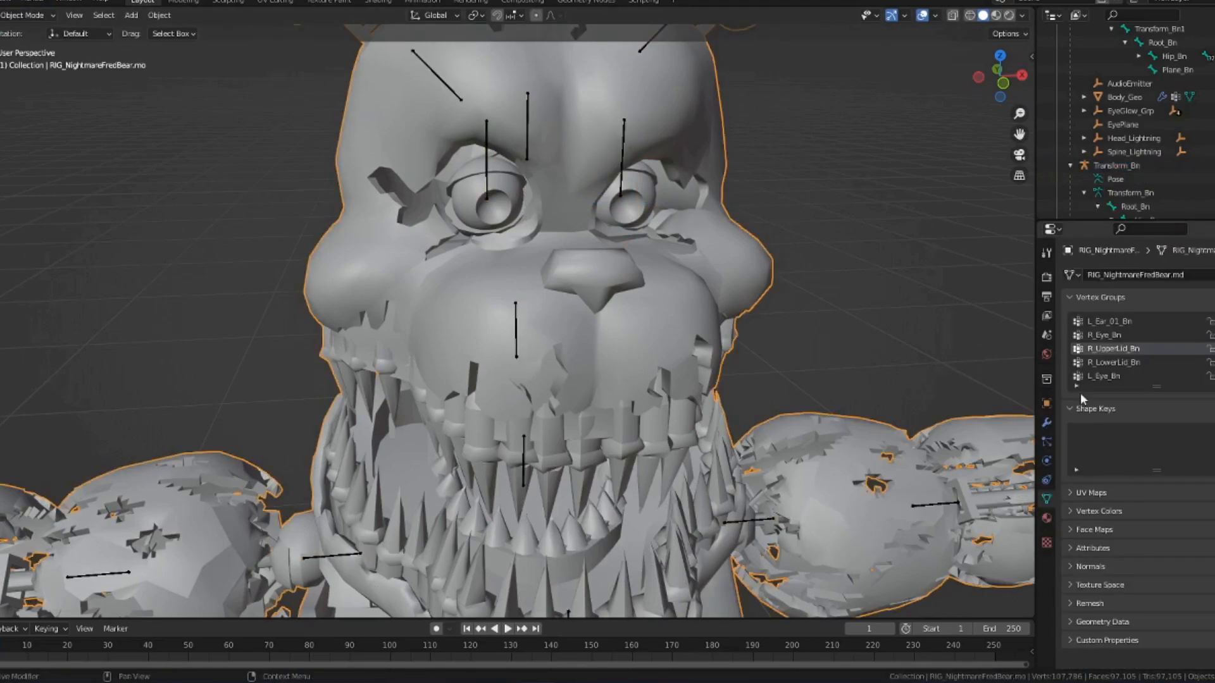
left_click(1127, 352)
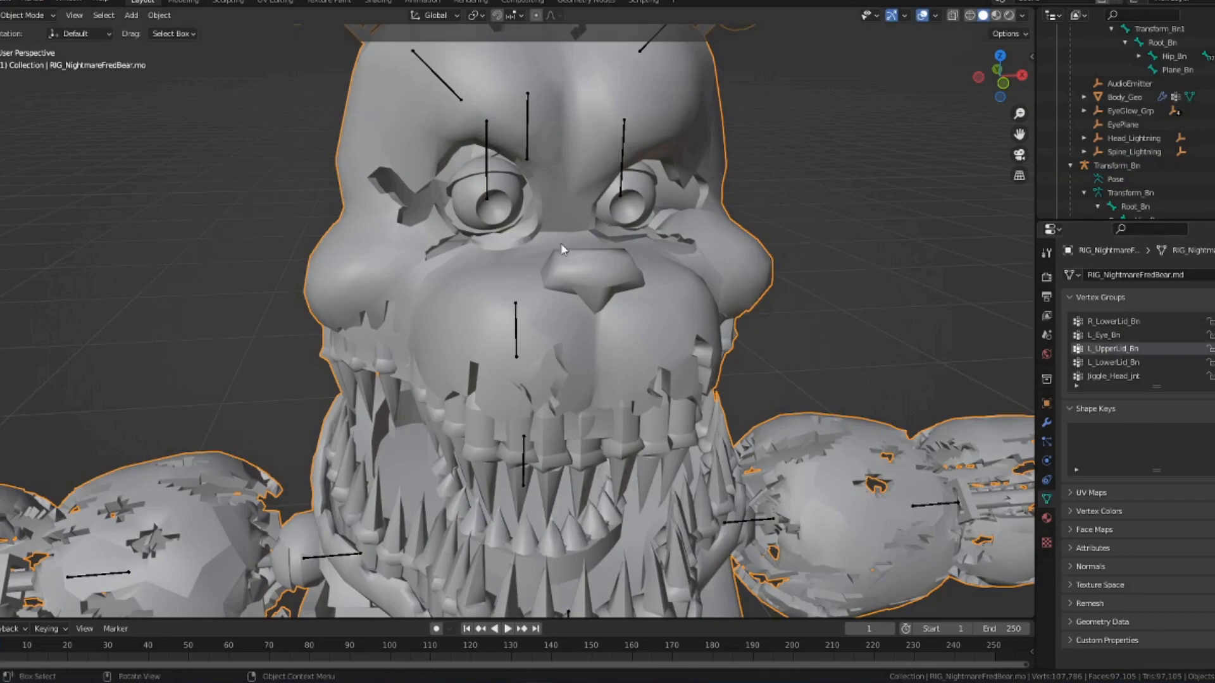
key("Tab")
key("Tab")
key("Tab")
key("Tab")
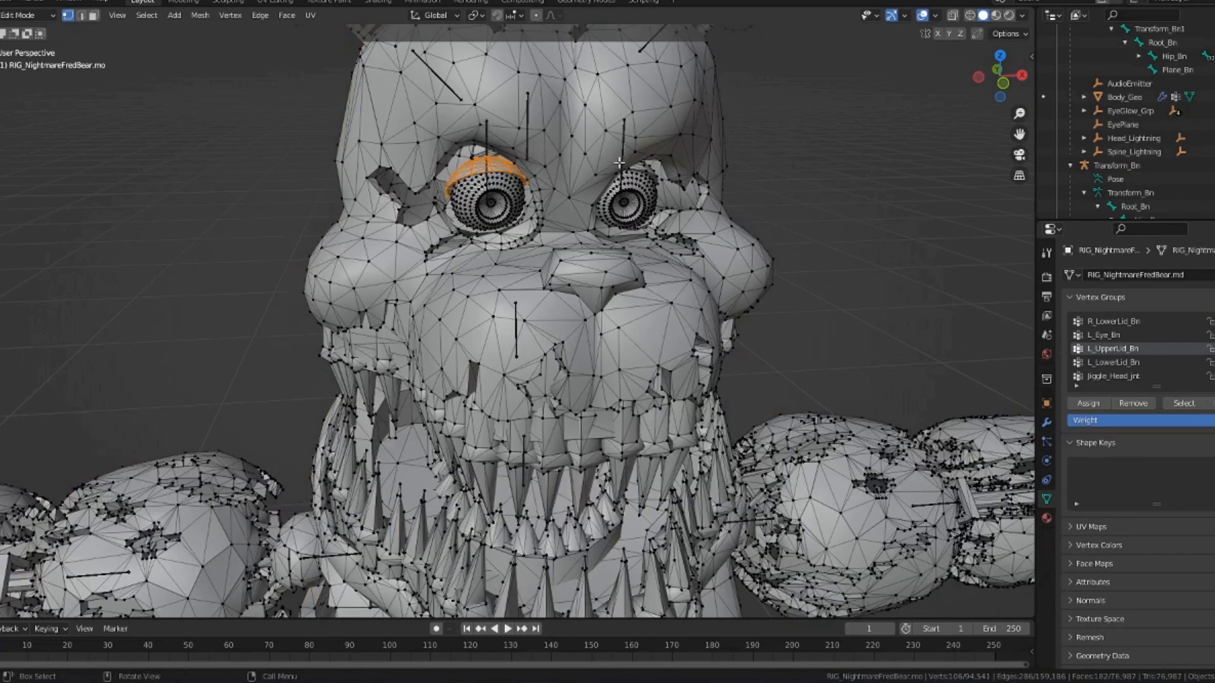
- Test-rotate the armature's L_UpperLid_Bn bone in Pose Mode
left_click(625, 158)
left_click(25, 15)
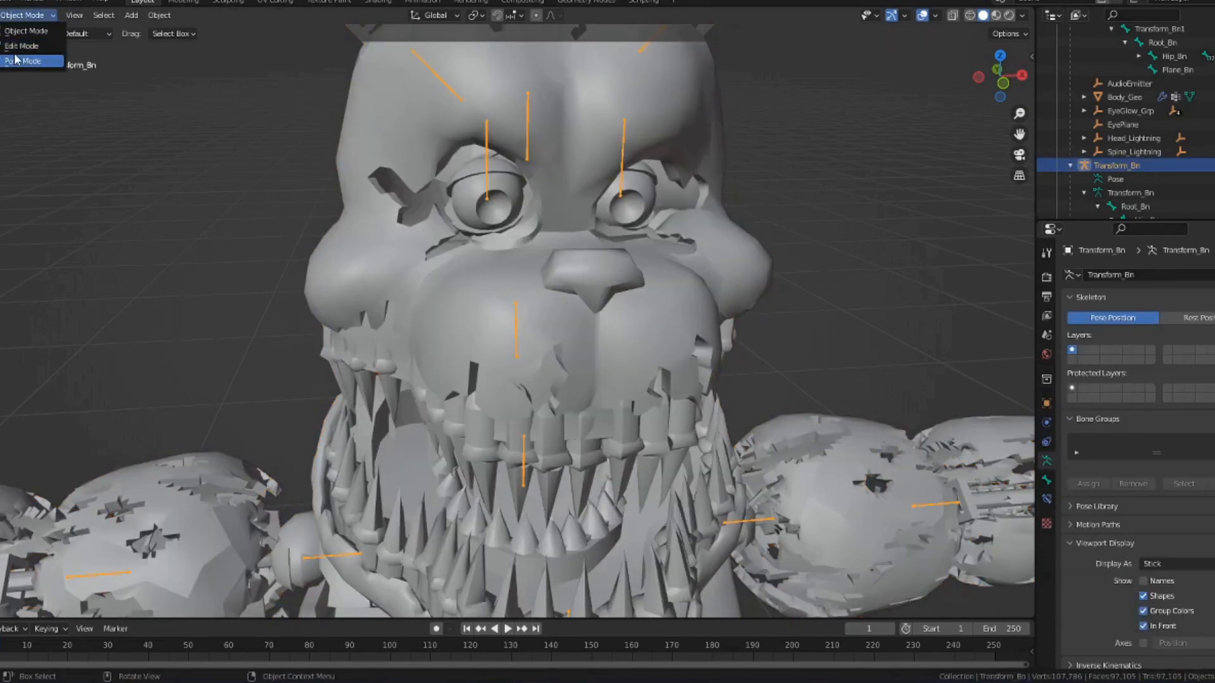
left_click(25, 57)
left_click(624, 131)
key("r")
key("r")
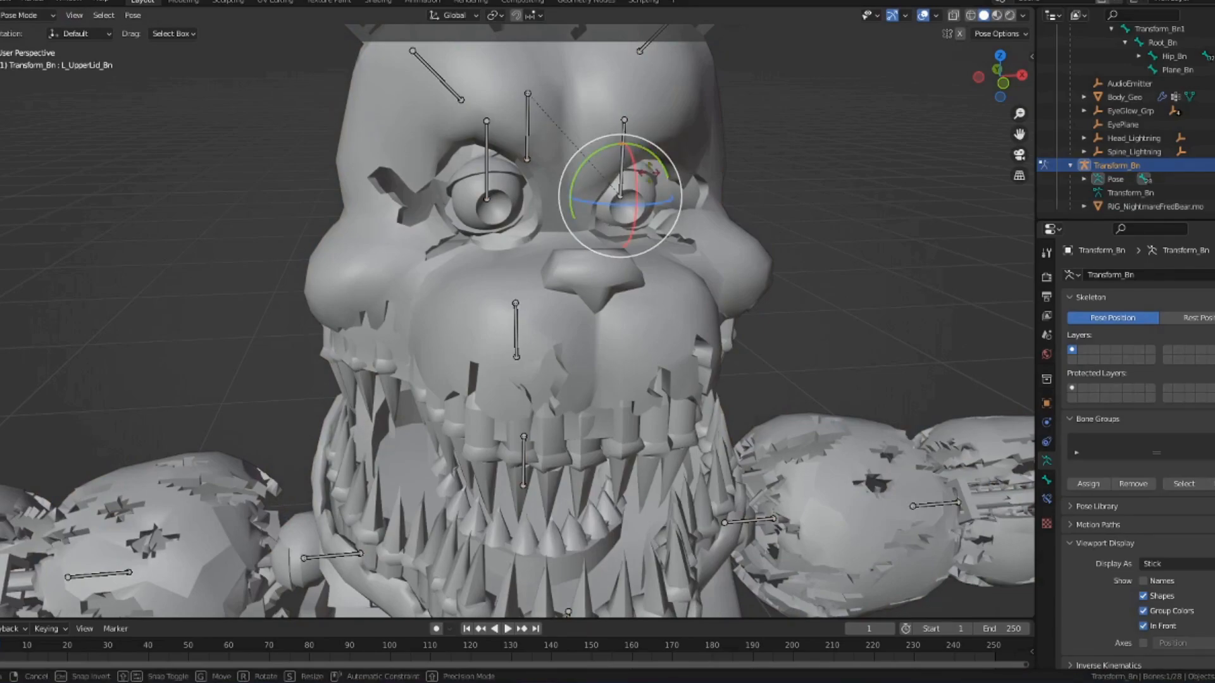
key("Escape")
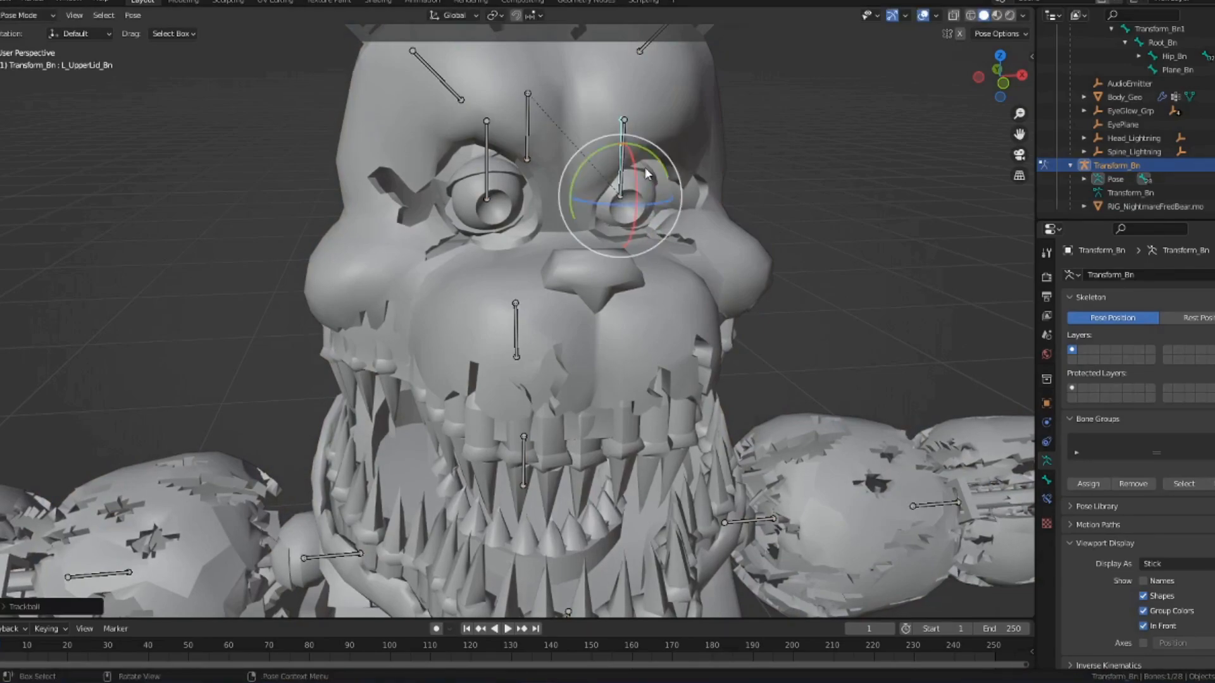
- Select all bones and set their rotation mode to Quaternion (WXYZ)
key("a")
key("ctrl+r")
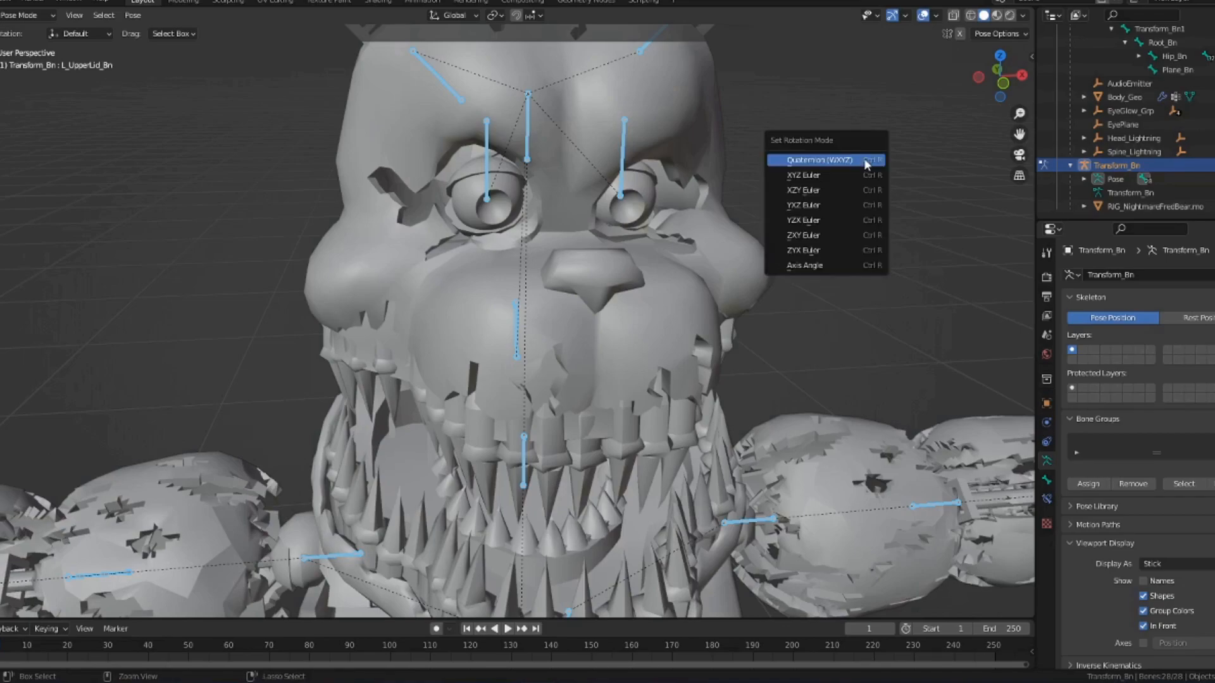
left_click(864, 158)
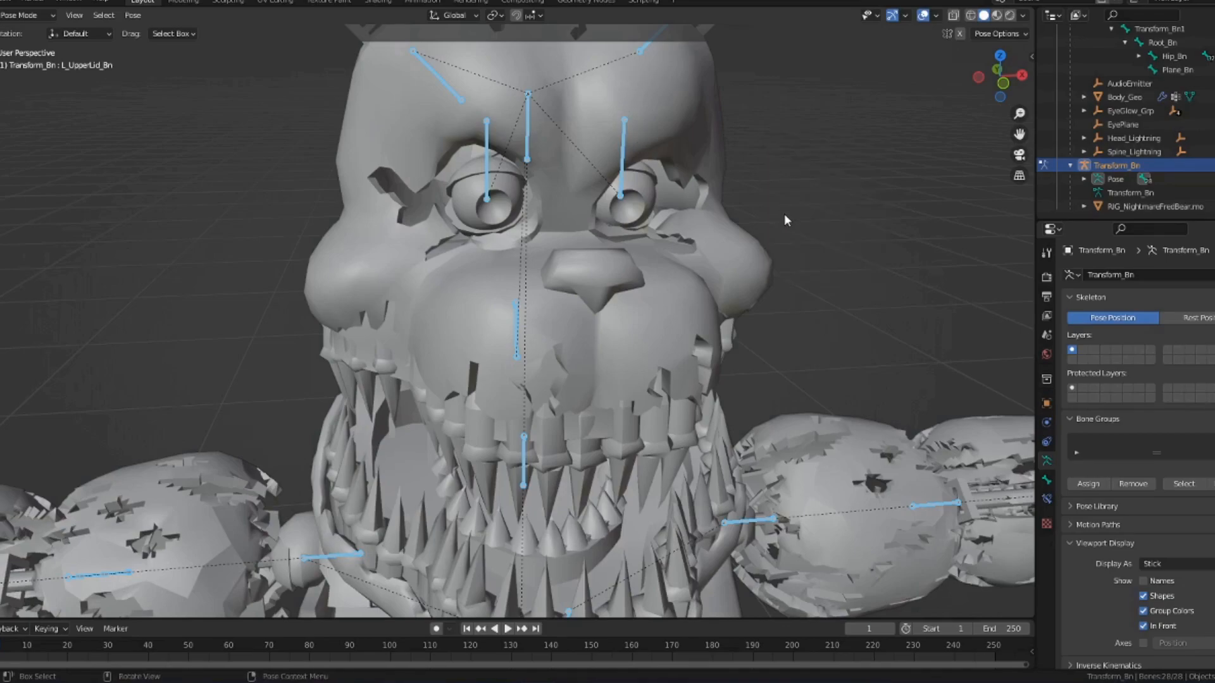
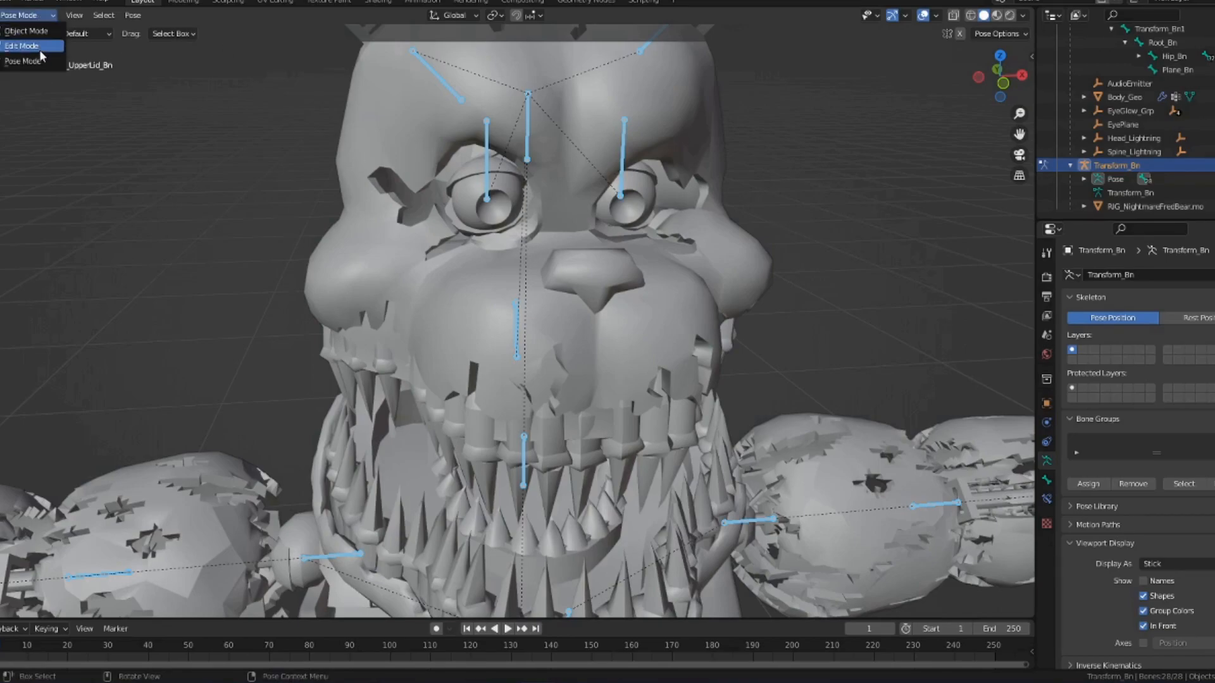
- Pick the L_Eye_Bn bone in Edit Mode, test-rotate it in Pose Mode and clear its rotation
left_click(24, 47)
left_click(623, 183)
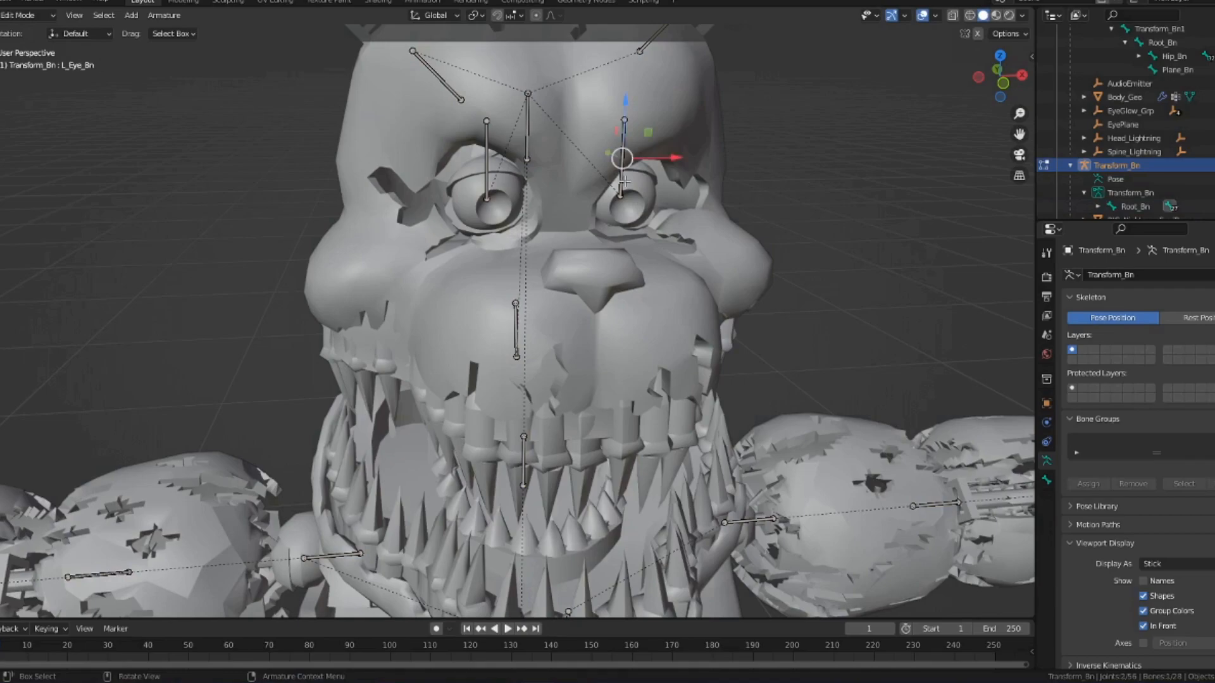
left_click(29, 14)
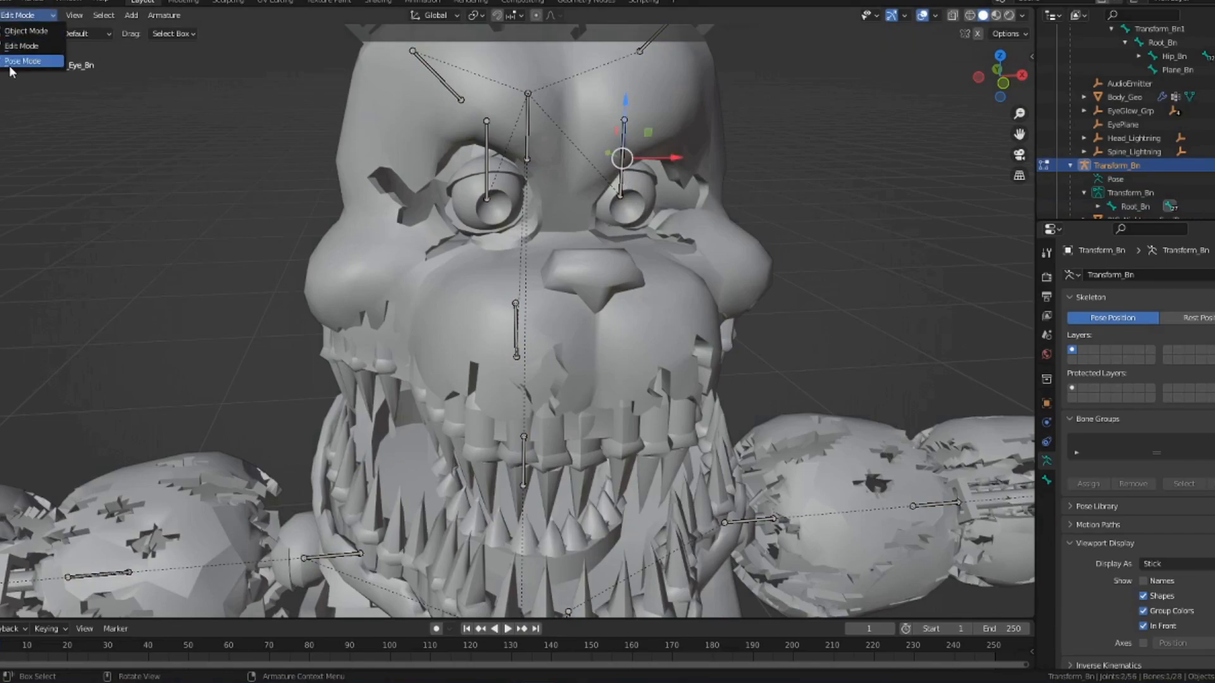
left_click(9, 65)
key("r")
key("r")
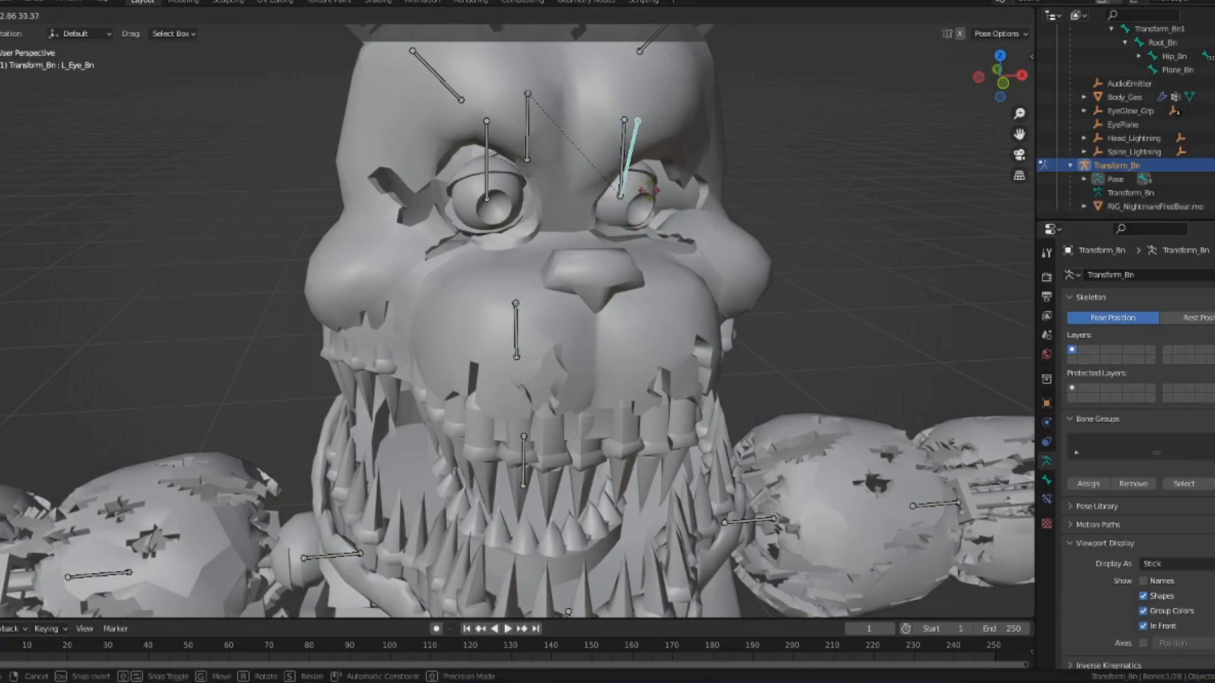
left_click(618, 136)
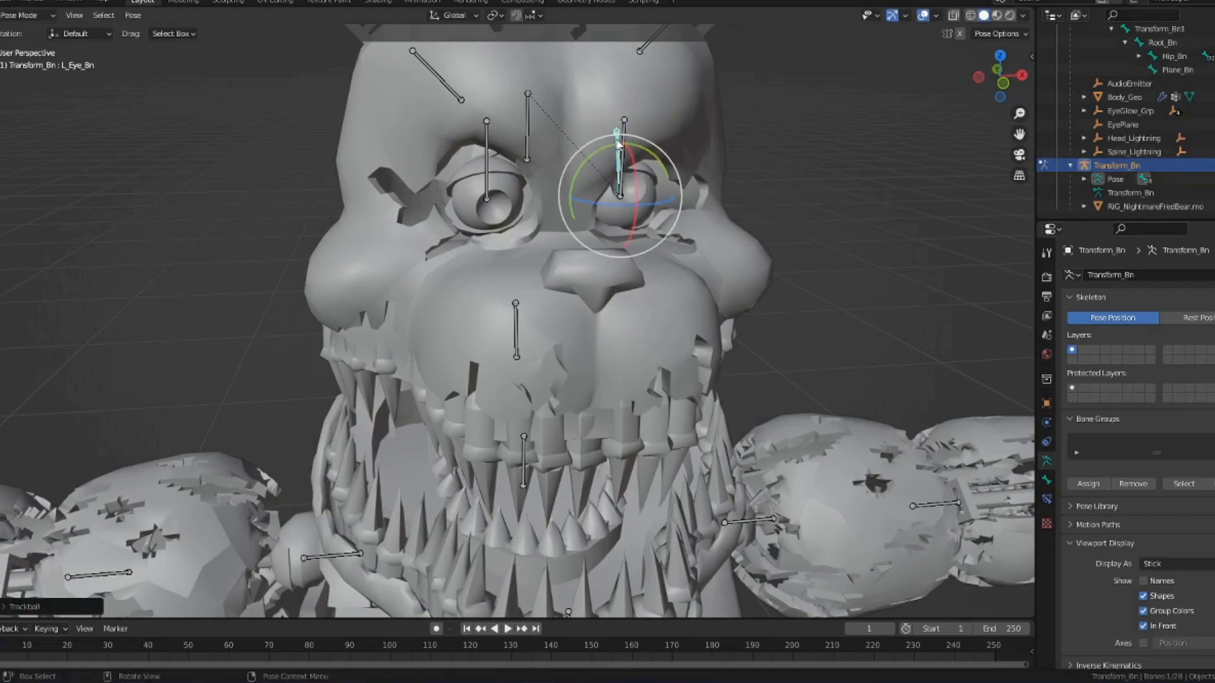
left_click(870, 166)
key("ctrl+z")
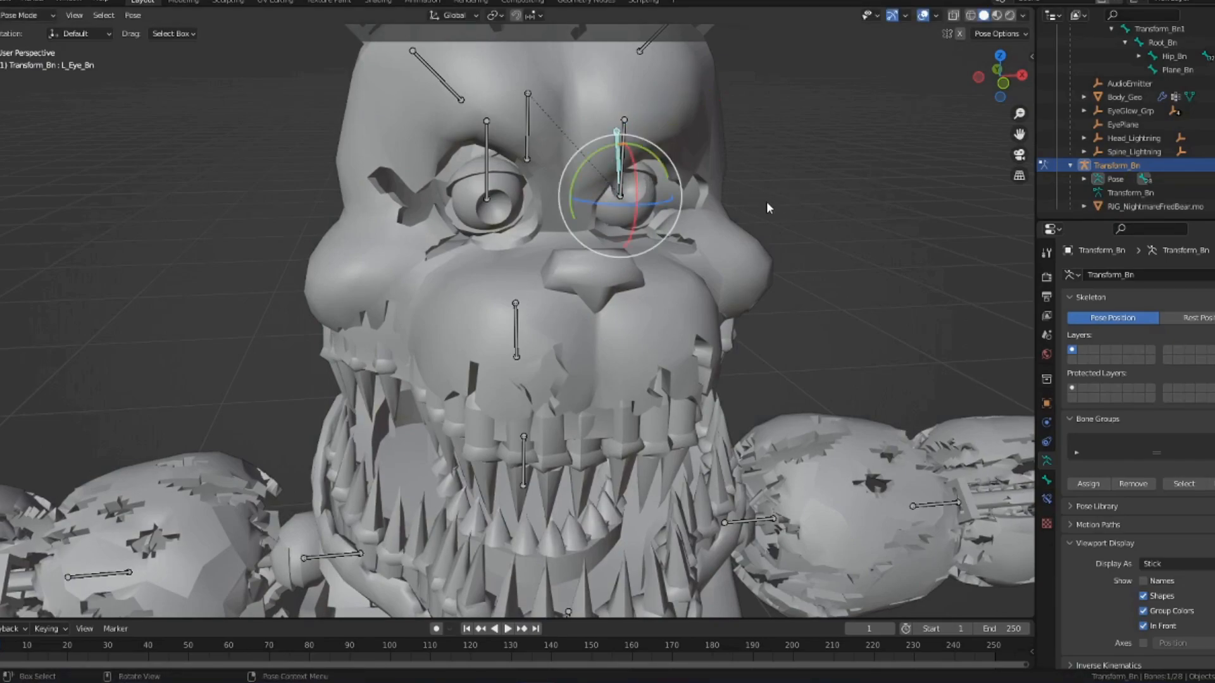
key("alt+r")
key("alt+a")
- Select the mesh vertices of the Jiggle_Head_jnt vertex group in Edit Mode and rename the group as Head_Bn
middle_click_drag(766, 202, 718, 226)
left_click(27, 16)
left_click(22, 33)
left_click(592, 67)
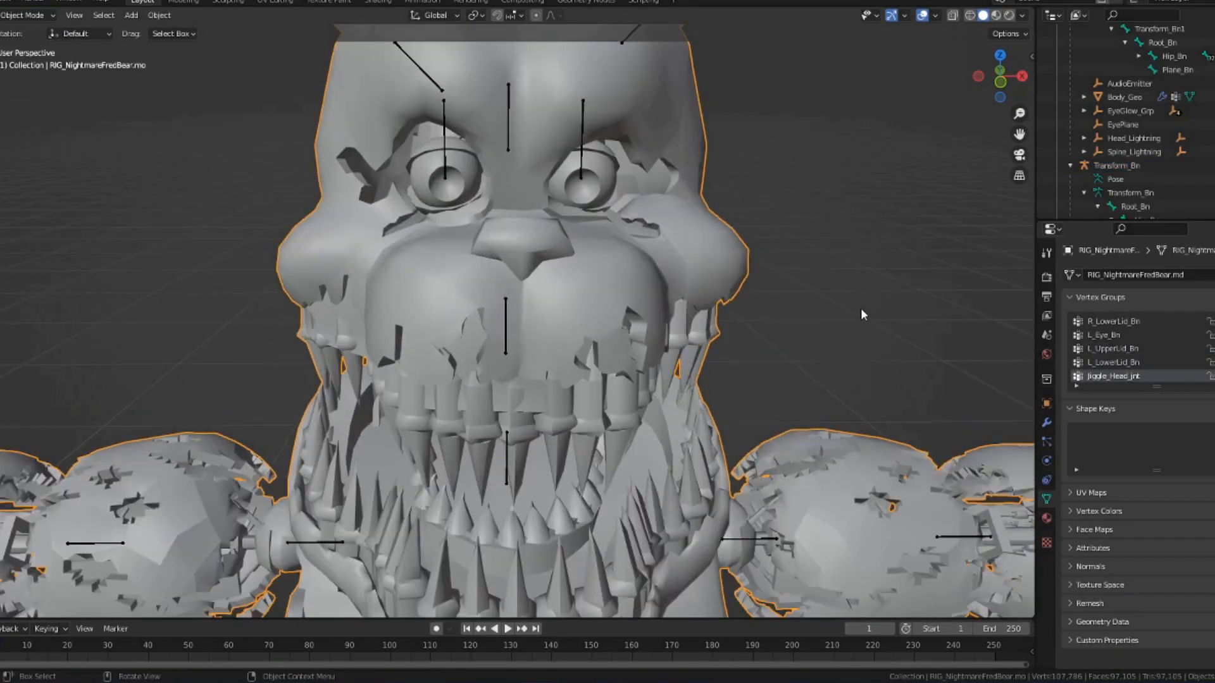
key("Tab")
scroll(1169, 372, "down", 1)
left_click(1184, 403)
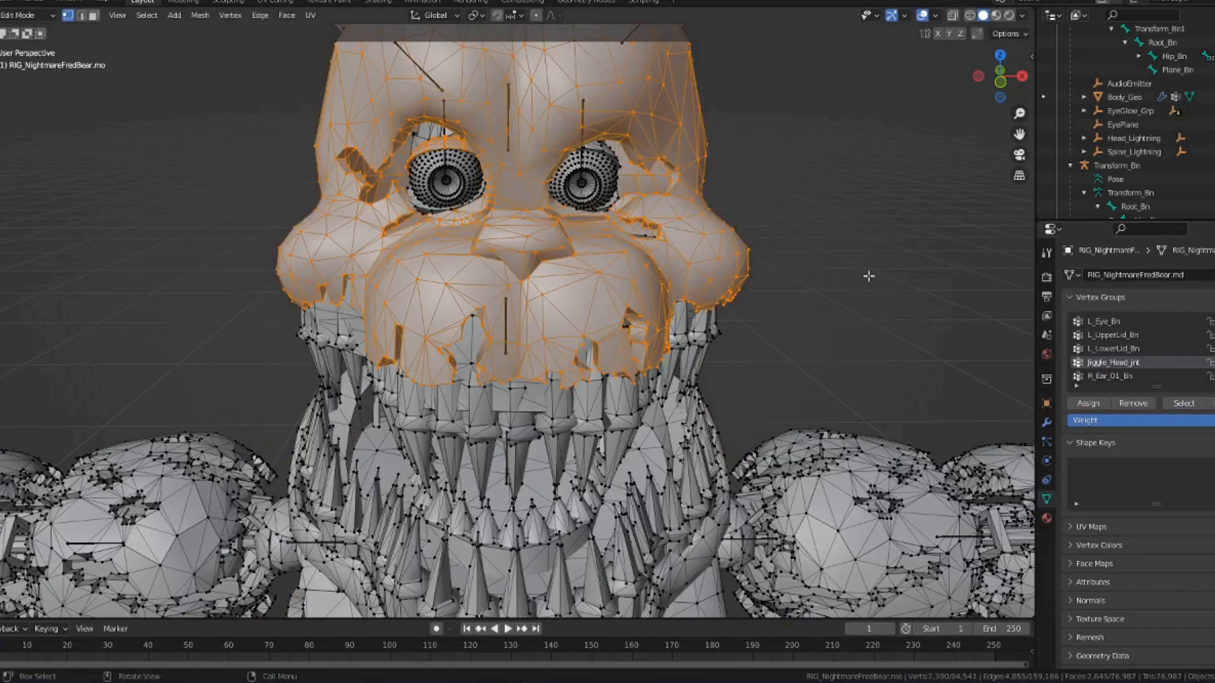
double_click(1113, 362)
type("Head")
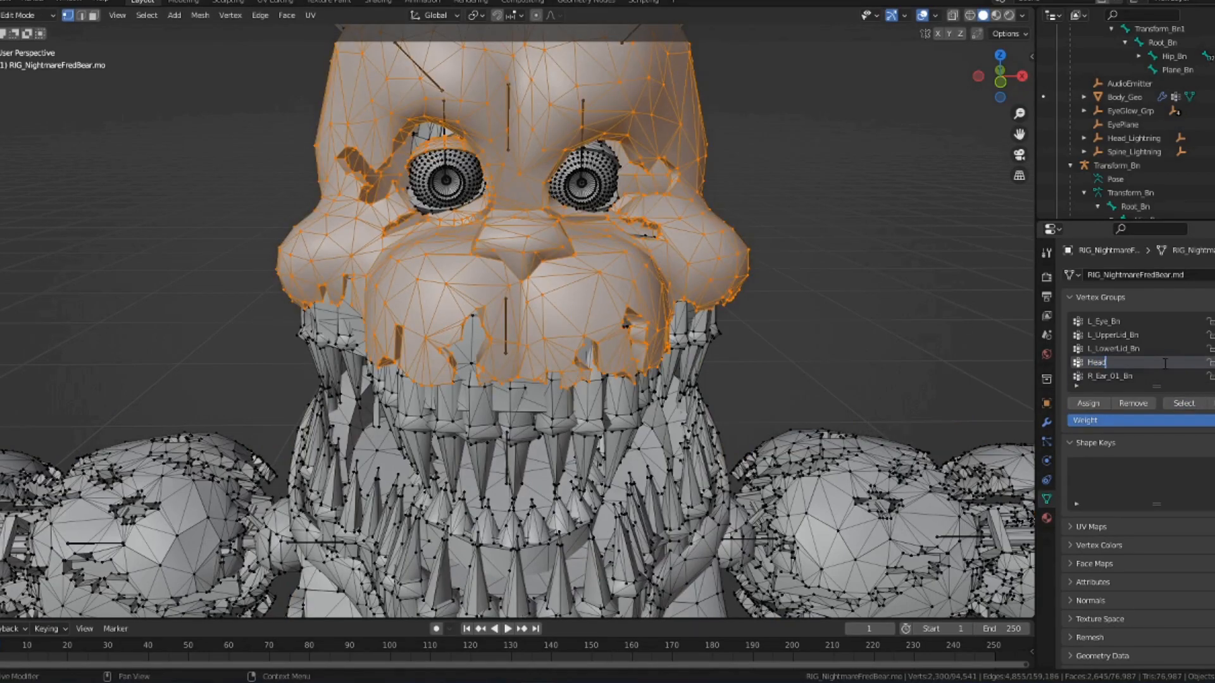
type("_Bn_Bn")
- Assign the selected head vertices to the original Head_Bn vertex group and delete the duplicate Head_Bn.001 group
scroll(1151, 332, "up", 3)
left_click(1121, 350)
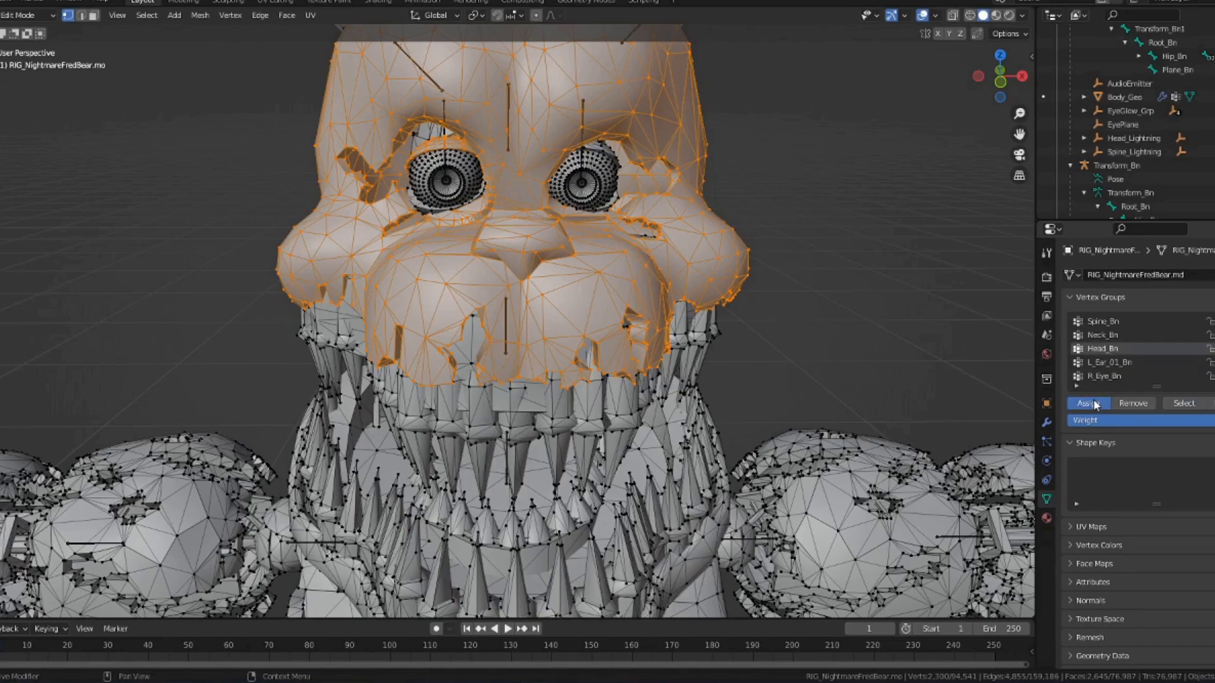
scroll(1152, 332, "down", 3)
left_click(1132, 350)
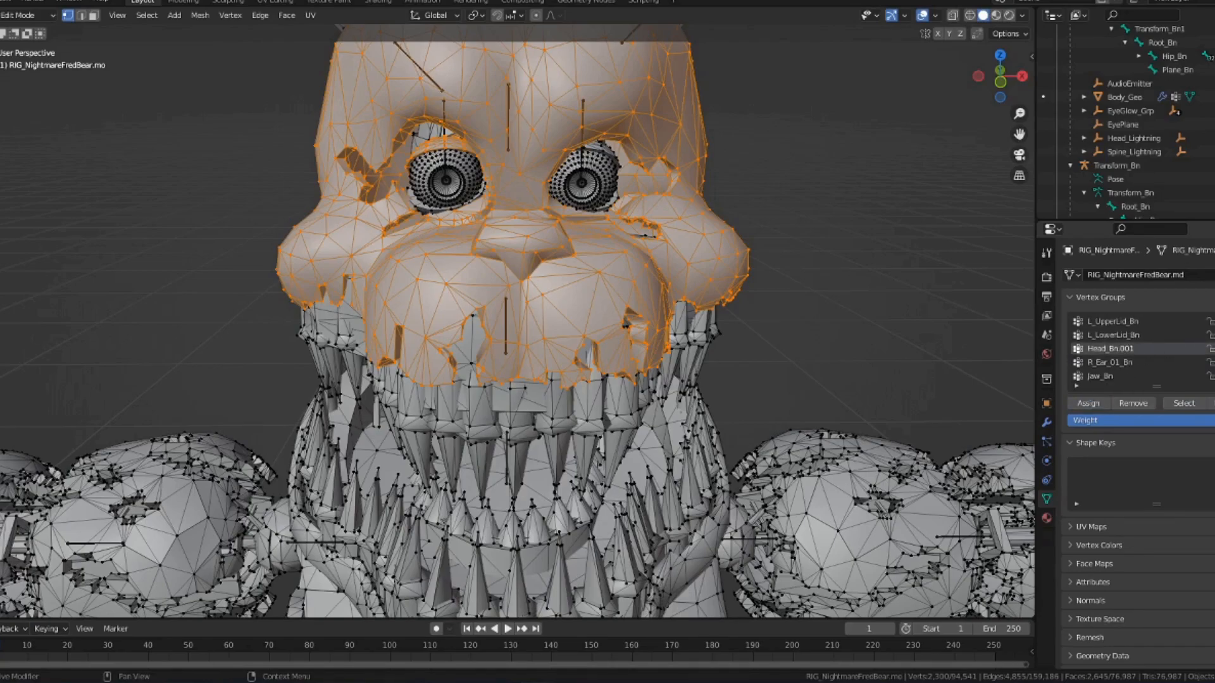
left_click(1212, 336)
left_click(865, 295)
key("Tab")
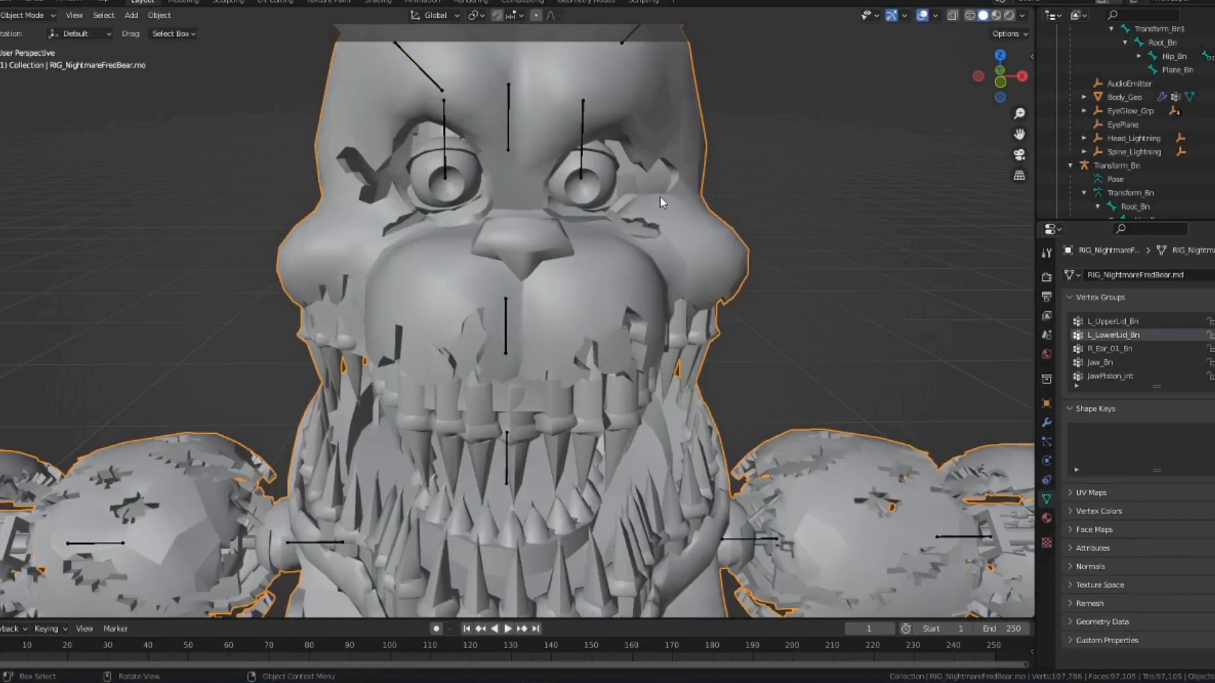
- Test-rotate the Head_Bn bone in Pose Mode and undo the rotation
left_click(495, 125)
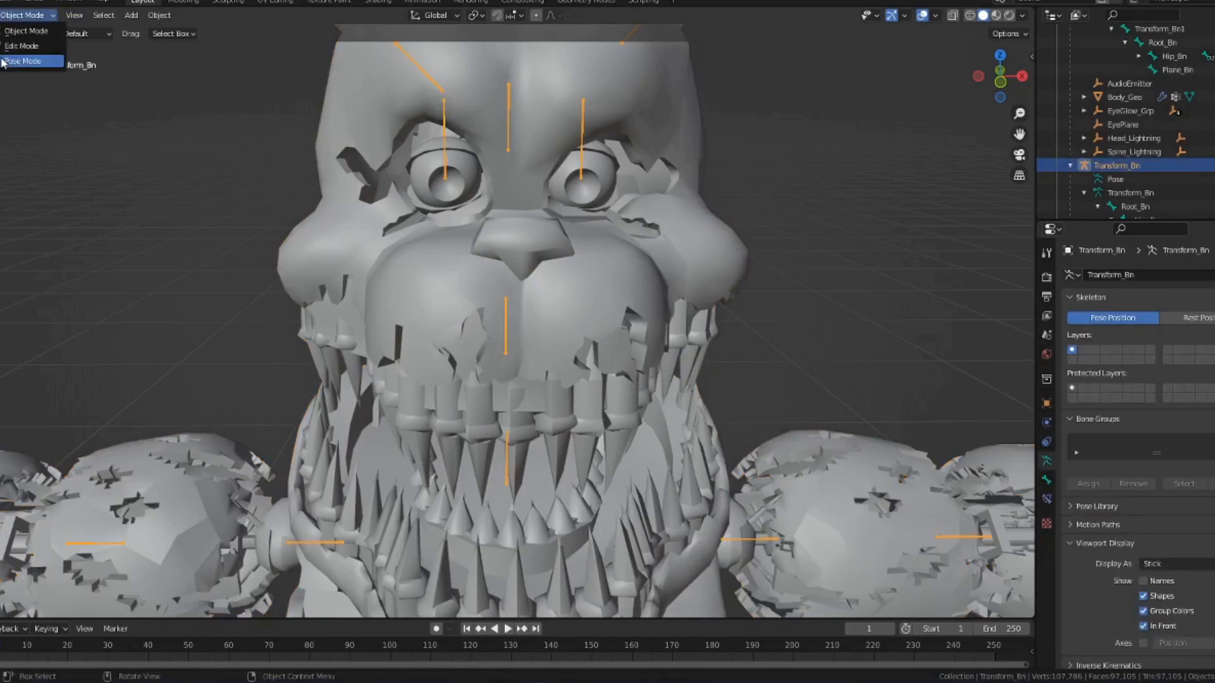
left_click(19, 61)
left_click_drag(515, 135, 602, 195)
scroll(602, 195, "down", 6)
middle_click_drag(603, 196, 525, 179)
left_click_drag(467, 230, 470, 194)
key("ctrl+z")
key("ctrl+z")
scroll(608, 208, "up", 6)
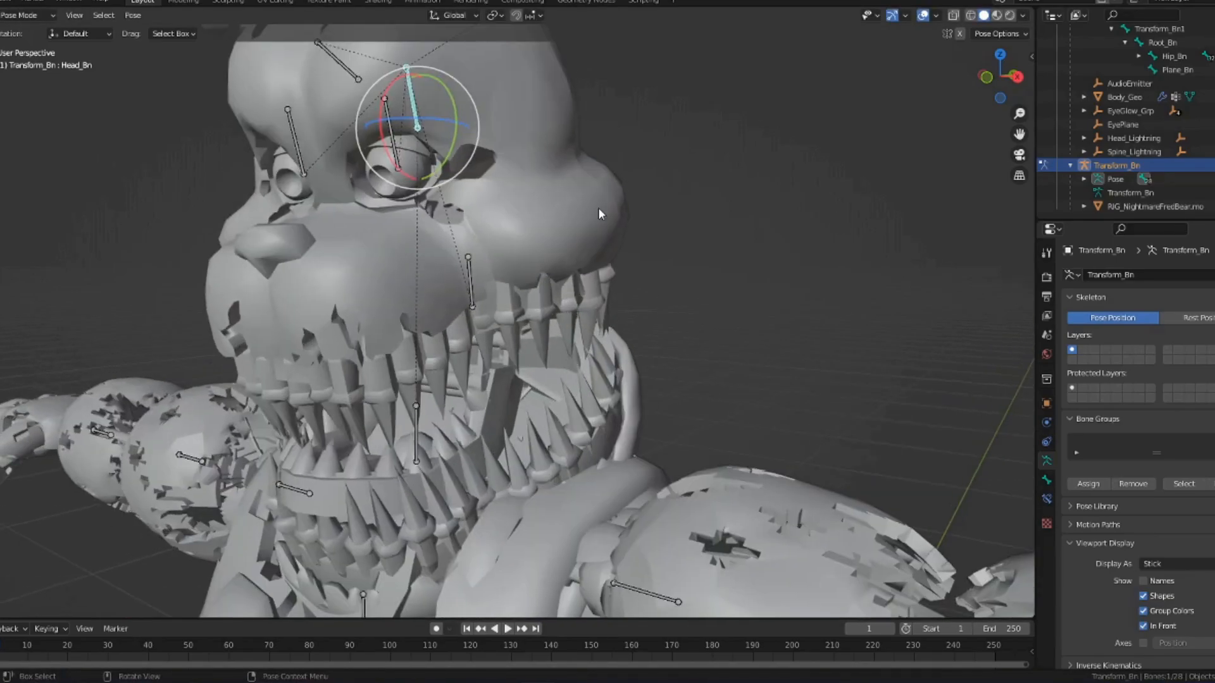
scroll(607, 206, "down", 3)
middle_click_drag(581, 216, 617, 225)
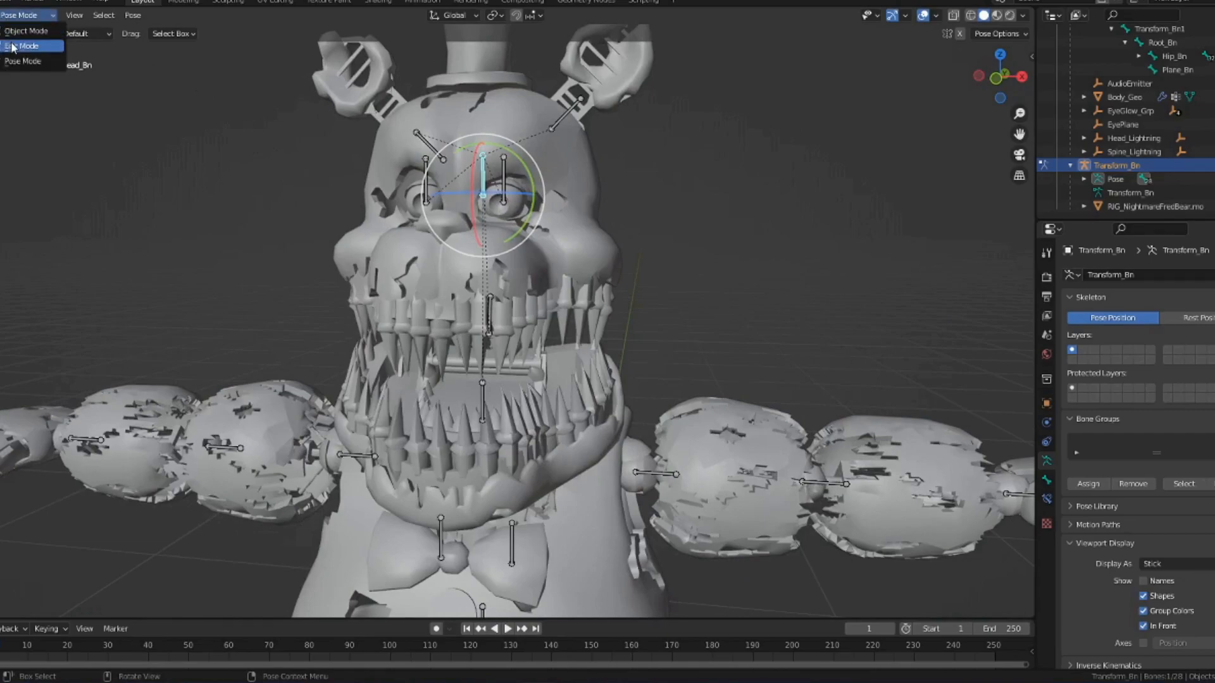
- Examine the head and jaw bones in Edit Mode against the neighbouring rig
left_click(13, 47)
middle_click_drag(873, 272, 266, 281, "shift")
middle_click_drag(1101, 177, 1060, 163, "shift")
middle_click_drag(906, 244, 528, 229, "shift")
middle_click_drag(389, 228, 885, 264, "shift")
middle_click_drag(170, 212, 715, 214, "shift")
left_click_drag(547, 163, 531, 298)
- Test the movement of the Jaw_Bn and Neck_Bn bones in Pose Mode from the side of the head
left_click(29, 18)
left_click(19, 59)
middle_click_drag(705, 313, 653, 296)
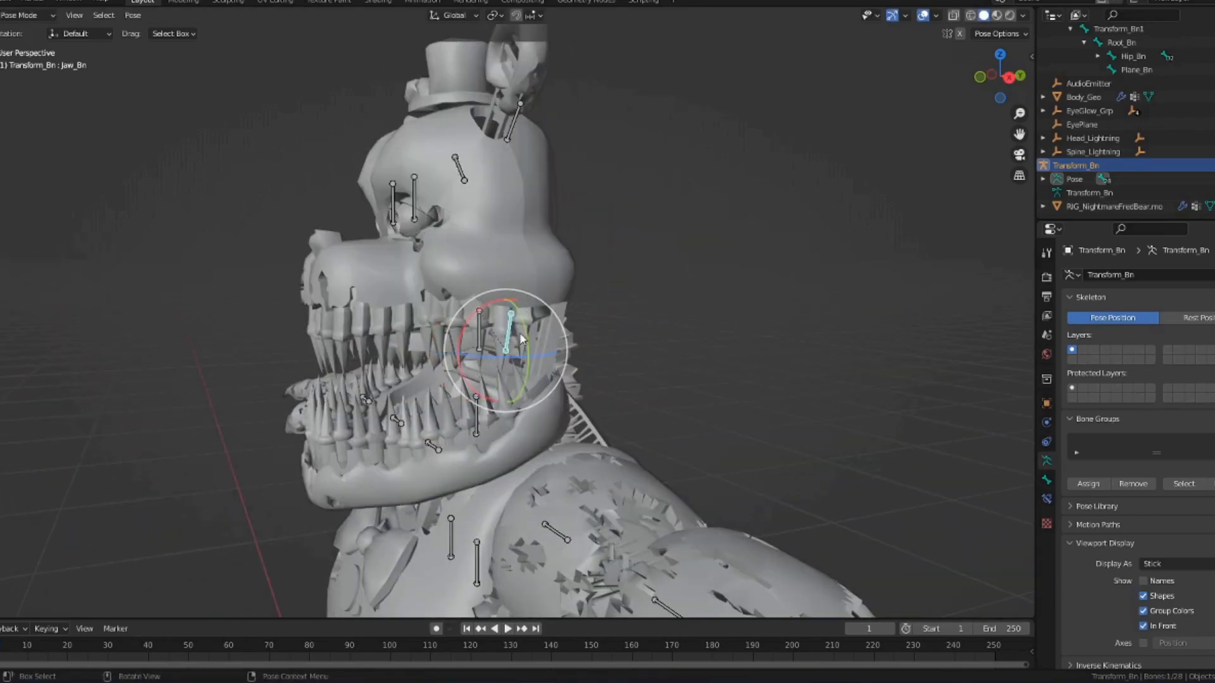
middle_click_drag(518, 332, 562, 302)
left_click(460, 406)
left_click(483, 352)
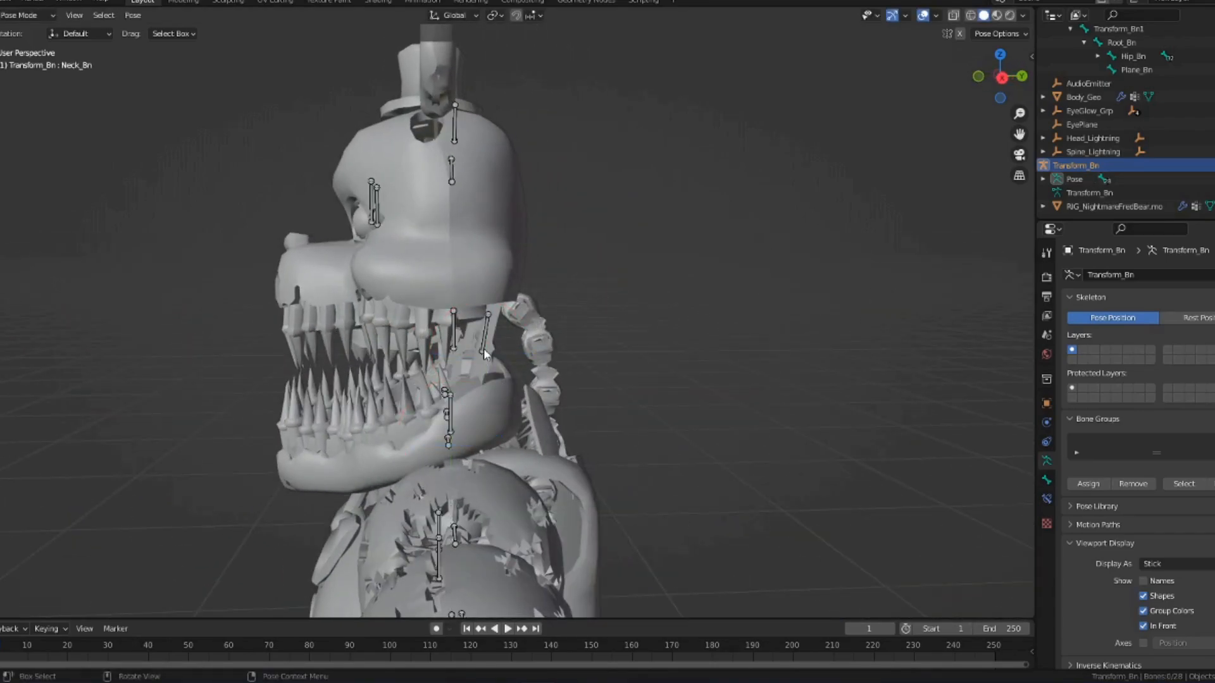
mouse_move(446, 318)
left_mouse_down()
mouse_move(436, 379)
mouse_move(447, 326)
left_mouse_up()
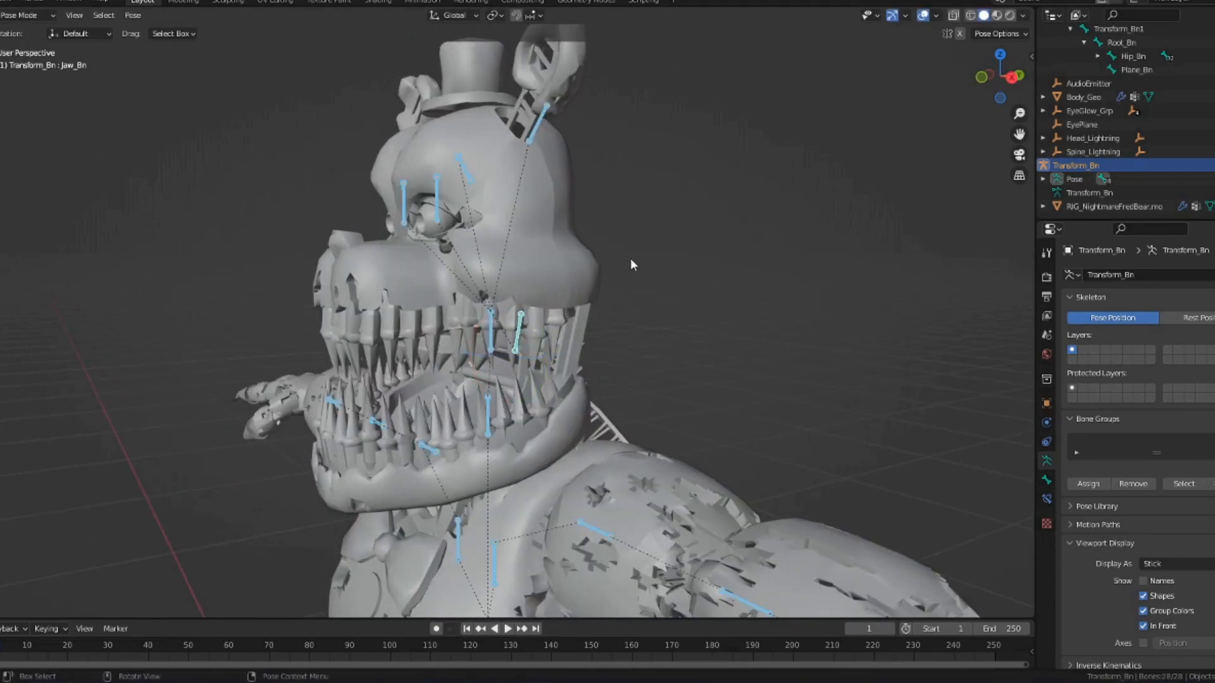
- Clear the jaw bone's rotation, deselect the bones and open the RIG_NightmareFredBear mesh for vertex editing
key("alt+r")
key("alt+a")
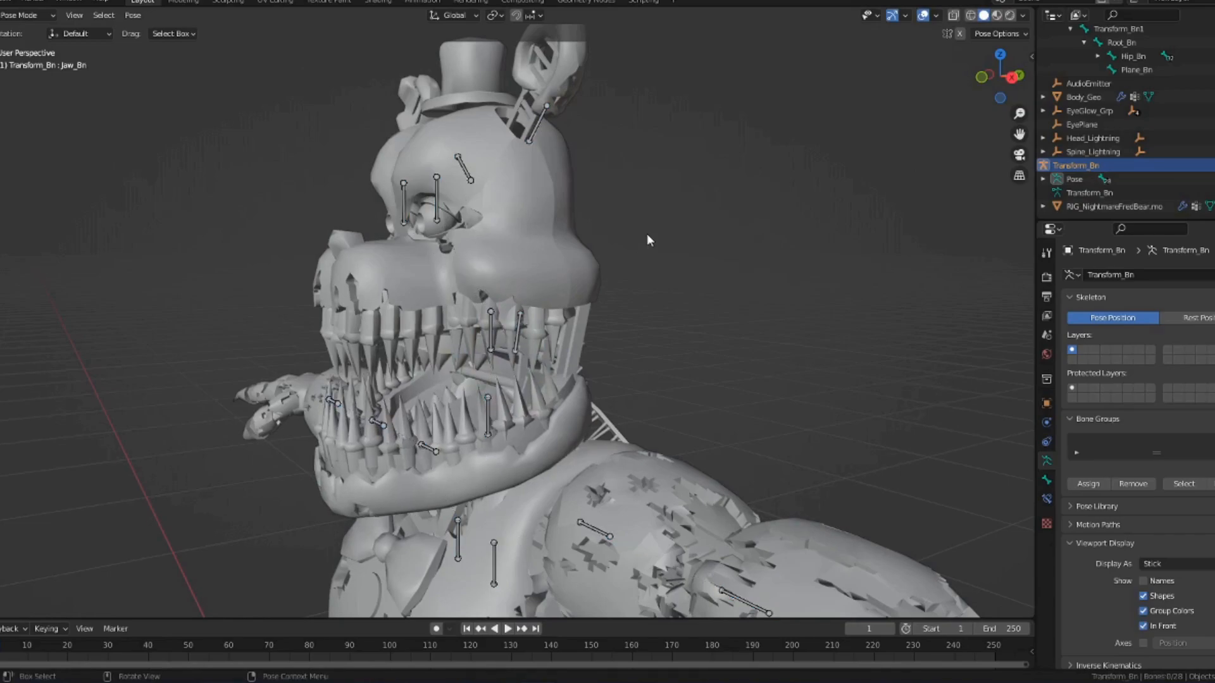
left_click(29, 15)
left_click(11, 45)
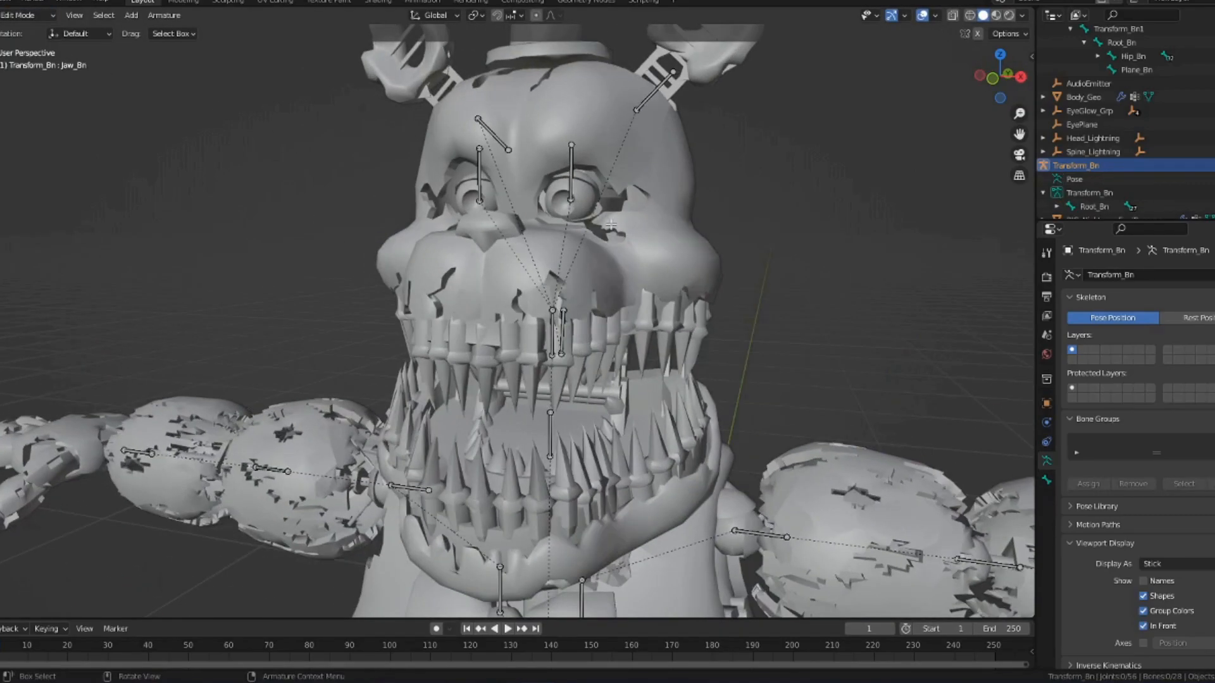
left_click(702, 240)
key("Tab")
scroll(629, 288, "up", 2)
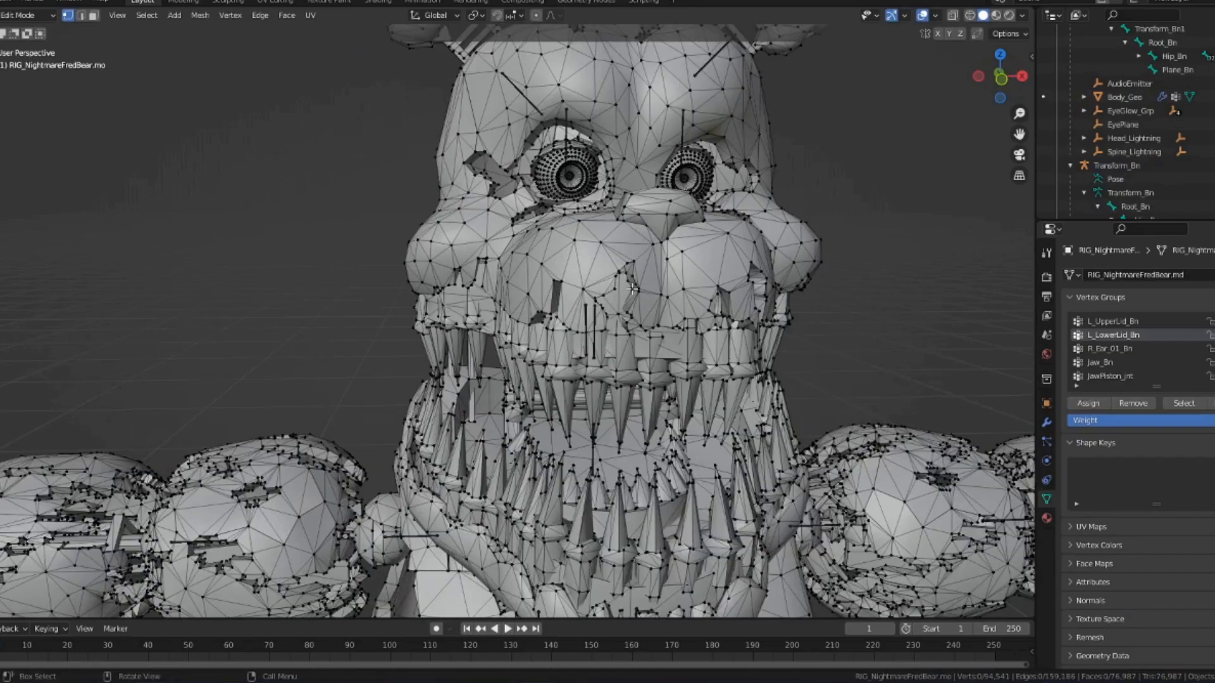
- Assign the JawPiston_jnt vertices to the Jaw_Bn vertex group and delete the JawPiston_jnt group
left_click(1193, 406)
key("ctrl+z")
left_click(1181, 405)
middle_click_drag(753, 408, 728, 384)
mouse_move(630, 464)
middle_mouse_down()
mouse_move(608, 453)
mouse_move(629, 454)
middle_mouse_up()
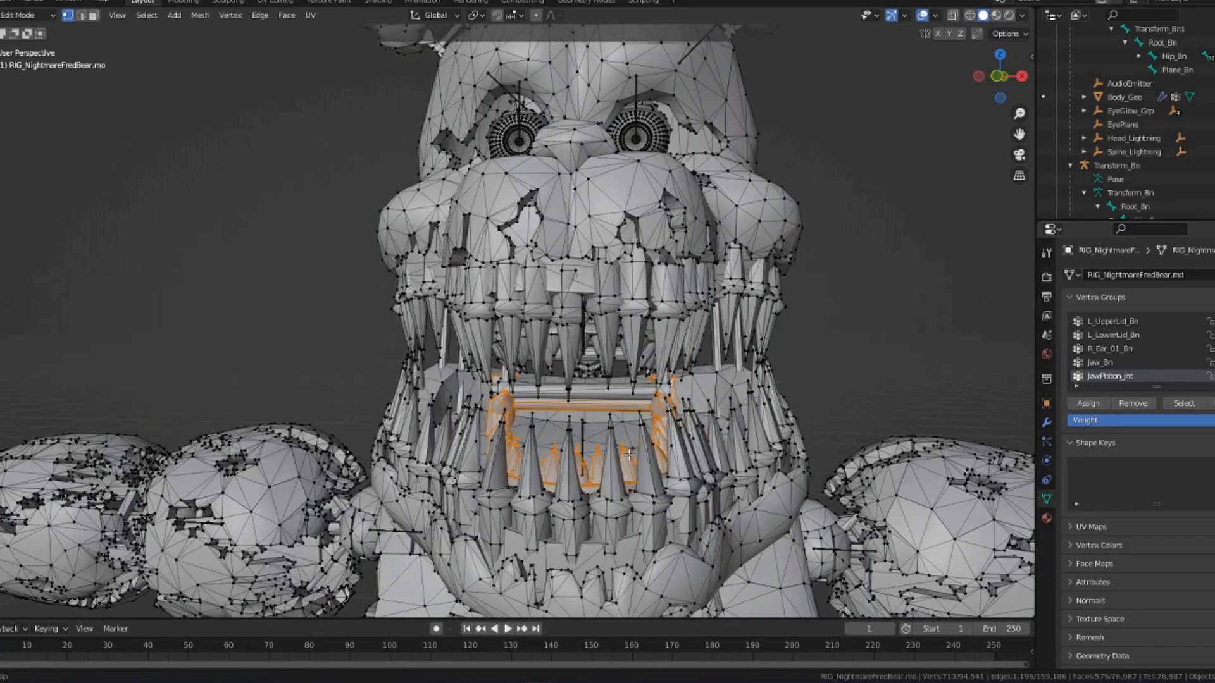
left_click(1108, 364)
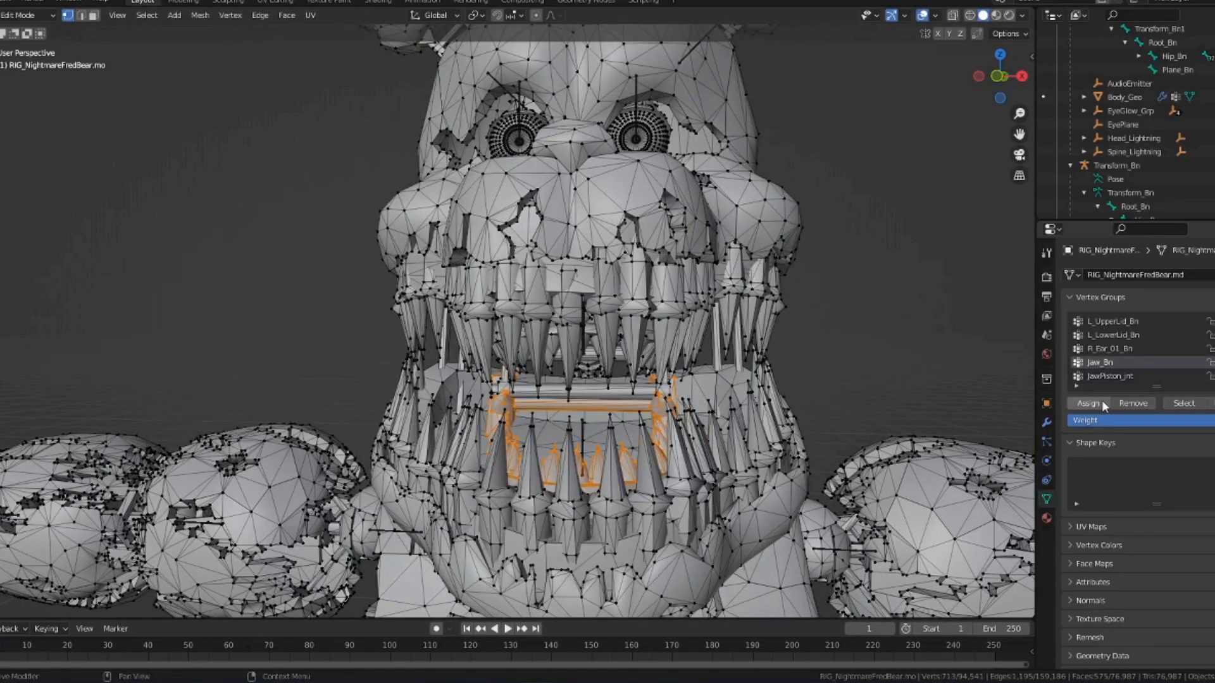
left_click(1125, 376)
left_click(1213, 336)
- Merge the Jaw2_jnt and ExoJawUpperPisonB_jnt vertices into the kept bone groups and remove the surplus groups
left_click(1139, 373)
left_click(1188, 403)
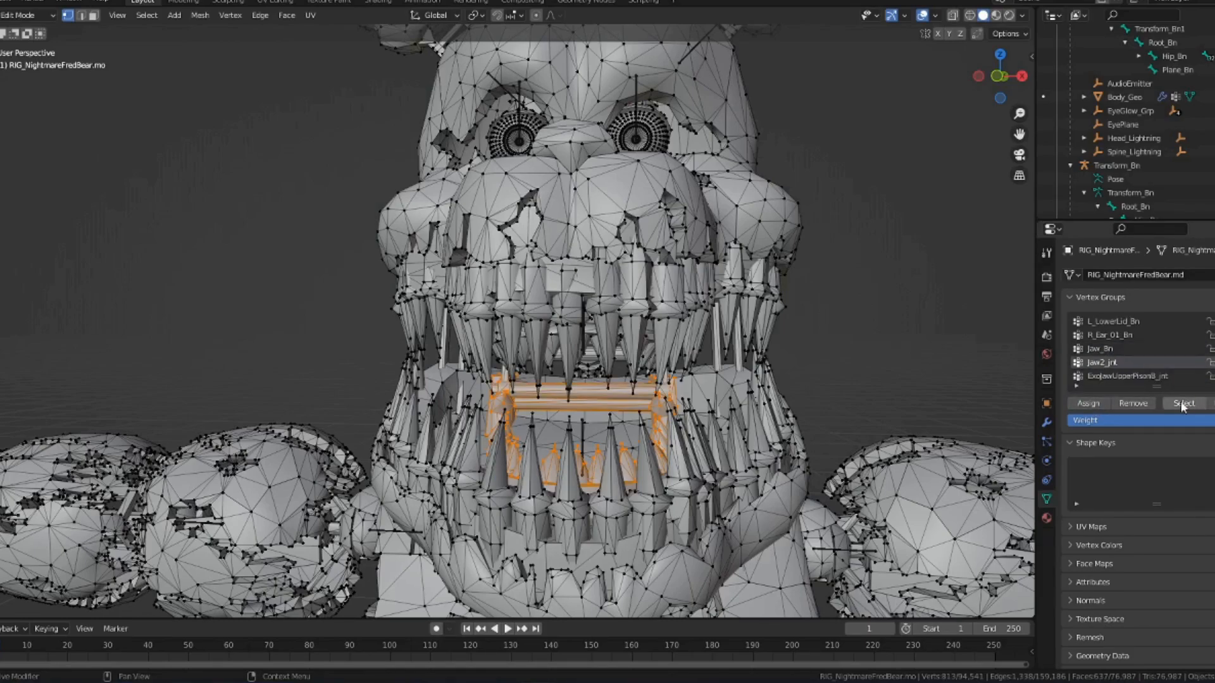
left_click(1183, 403)
left_click(1127, 363)
left_click(1183, 403)
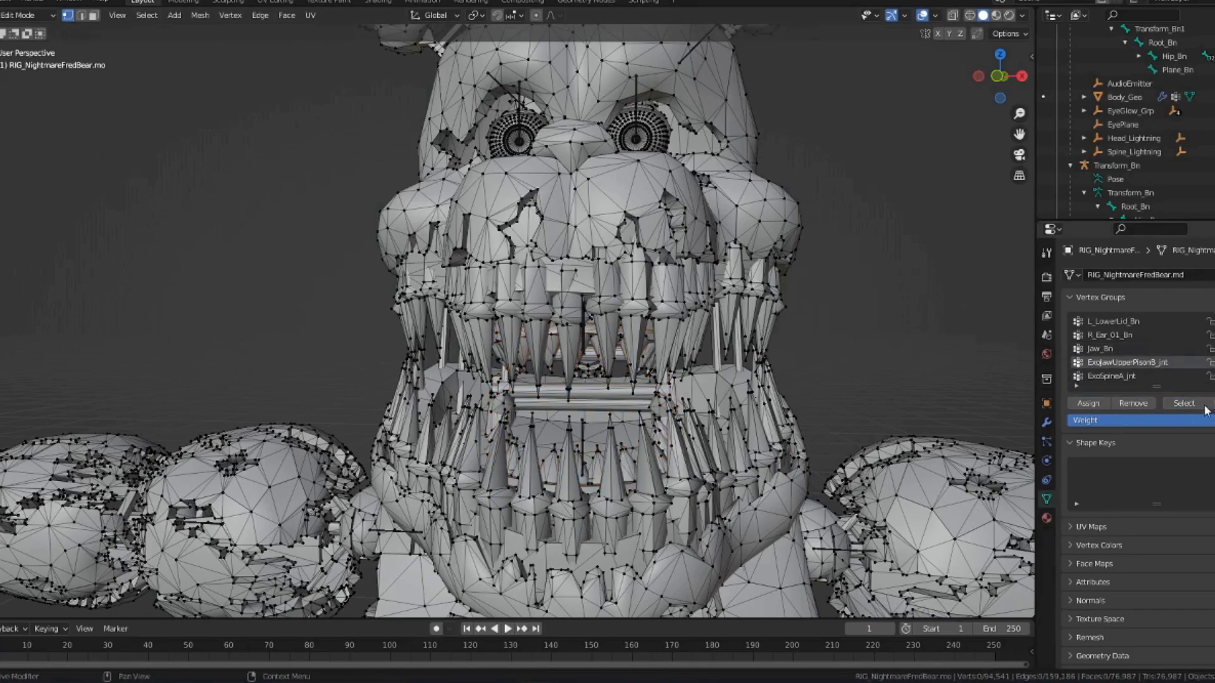
middle_click_drag(923, 342, 765, 341)
left_click(1104, 363)
left_click(1095, 404)
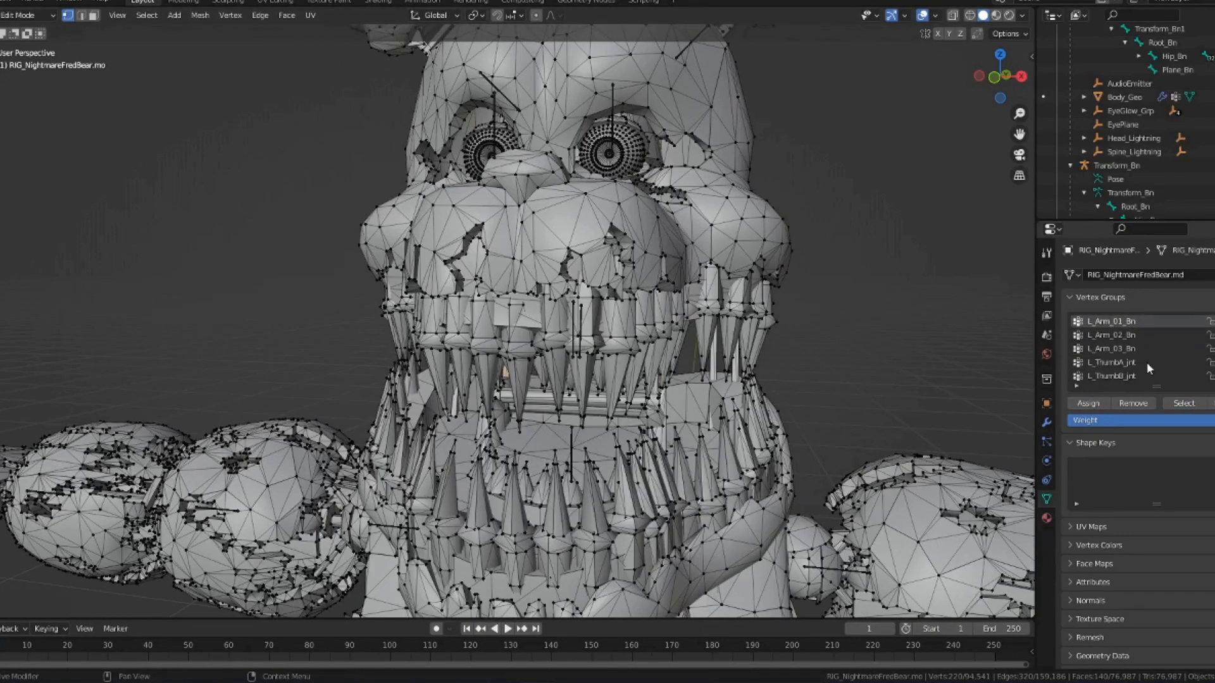
- Merge the left finger vertex groups, L_ThumbA_jnt through L_MiddleC_jnt, into the left hand bone's group and delete them
left_click(1186, 408)
scroll(1171, 354, "down", 2)
left_click(1170, 349)
left_click(1170, 376)
left_click(1175, 406)
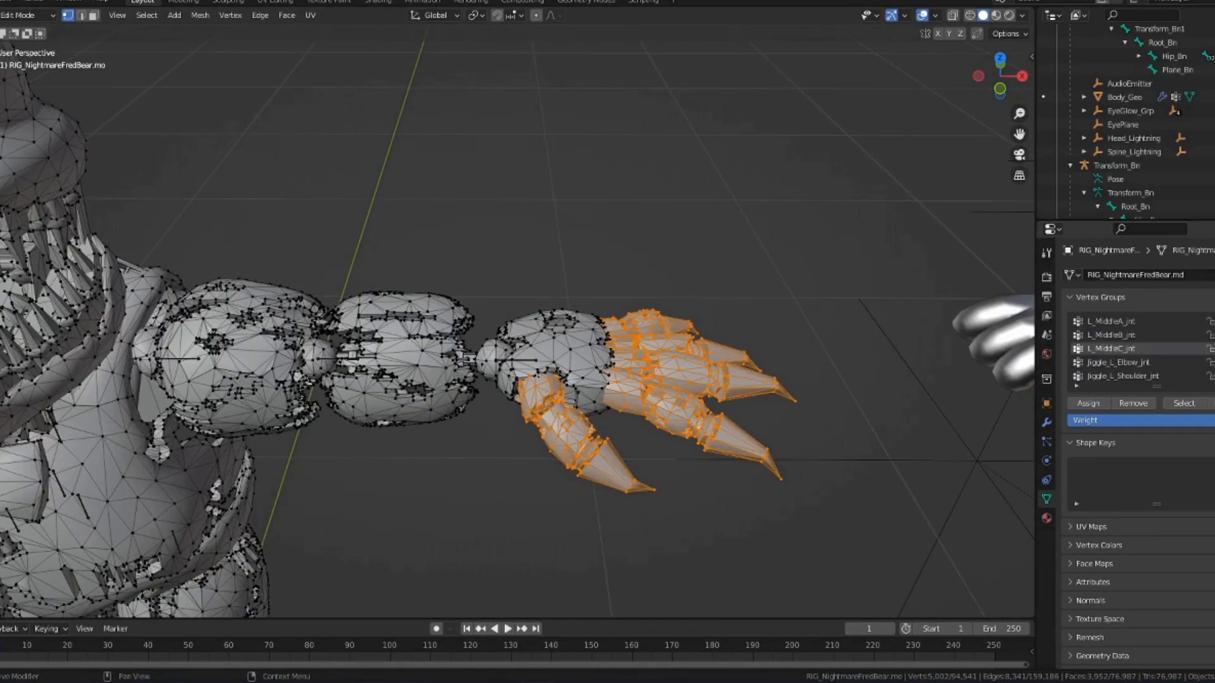
left_click(1212, 335)
left_click(1212, 336)
left_click(1212, 335)
- Test-rotate the left upper-arm bone in Pose Mode and undo the rotation
key("Tab")
left_click(525, 291)
left_click(25, 15)
left_click(336, 358)
left_click(26, 15)
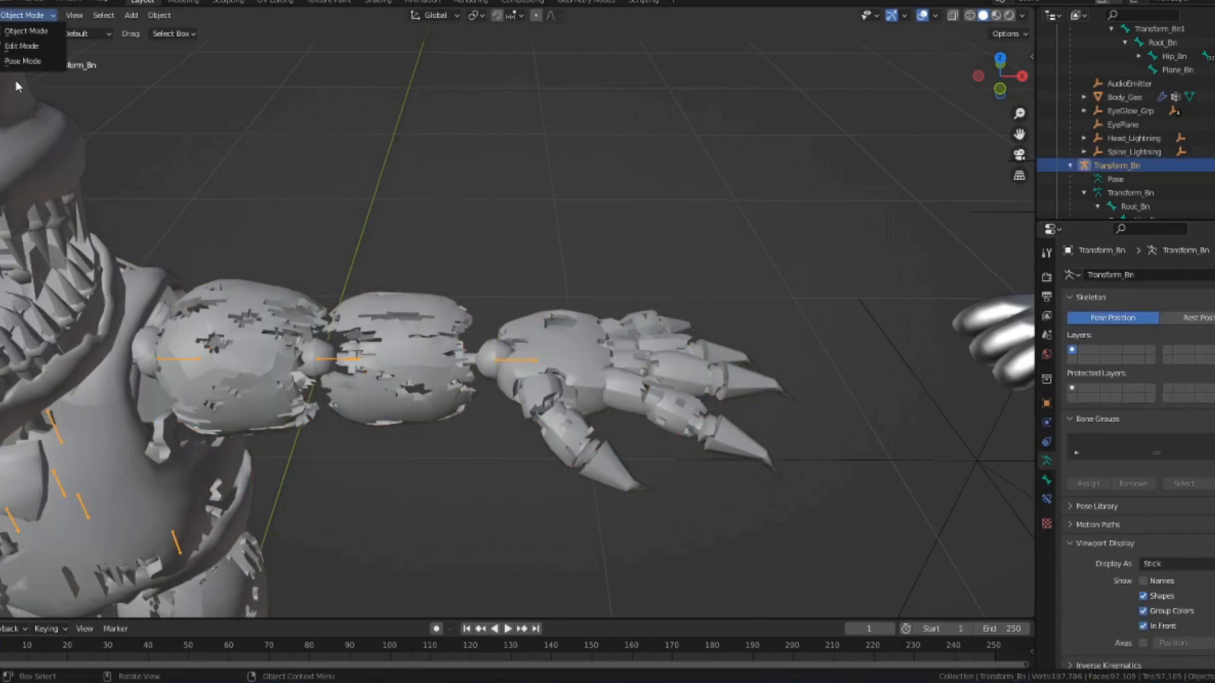
left_click(15, 64)
left_click(180, 359)
key("r")
left_click(315, 198)
key("ctrl+z")
key("Tab")
key("Tab")
- Return to editing the mesh, assign the Jiggle_L_Elbow_jnt vertices to L_Arm_02_Bn and delete the elbow jiggle group
left_click(4, 2)
left_click(46, 172)
left_click(391, 328)
key("Tab")
left_click(1117, 335)
left_click(1182, 404)
middle_click_drag(506, 354, 696, 341, "shift")
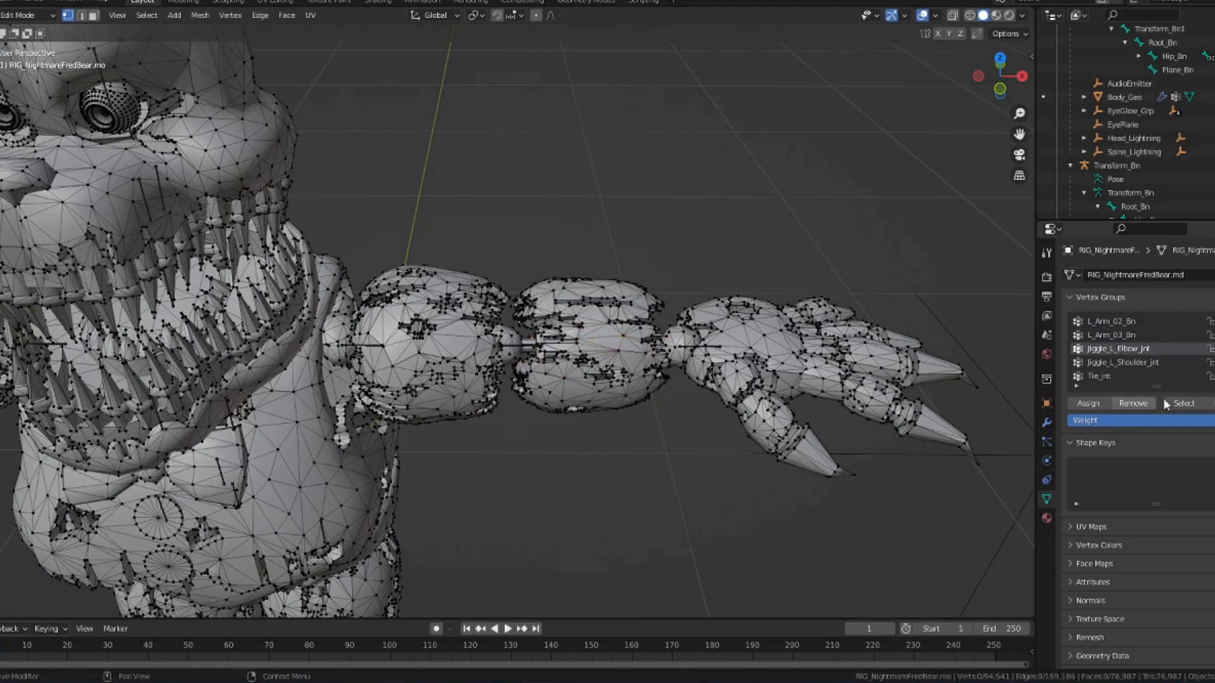
left_click(1181, 404)
left_click(1112, 321)
left_click(1089, 403)
left_click(1117, 348)
left_click(1211, 335)
- Merge the Jiggle_L_Shoulder_jnt vertices into L_Arm_01_Bn and delete the shoulder jiggle group
left_click(1121, 348)
left_click(1185, 405)
left_click(1113, 321)
left_click(1123, 362)
left_click(1211, 335)
- Assign the Tie_jnt vertices to the Spine_Bn group and delete the Tie_jnt group
left_click(1182, 405)
scroll(1126, 354, "up", 4)
left_click(1111, 336)
left_click(1081, 407)
left_click(1212, 404)
scroll(1192, 343, "down", 10)
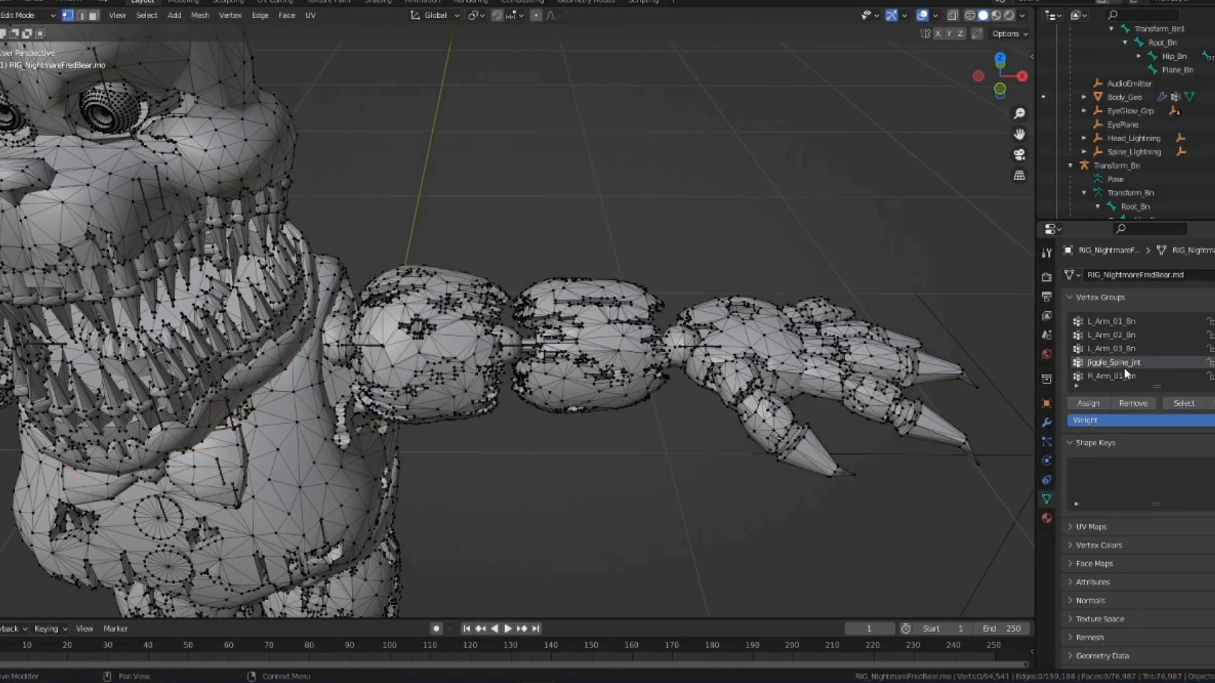
- Merge the Jiggle_Spine_jnt vertices into the Spine_Bn vertex group
left_click(1124, 364)
left_click(1182, 404)
scroll(1153, 352, "up", 8)
scroll(1120, 352, "up", 5)
left_click(1115, 336)
left_click(1212, 403)
- Examine from behind the torso which vertices belong to the hip, spine and neck vertex groups
scroll(1119, 345, "up", 5)
left_click(1121, 349)
left_click(1183, 405)
middle_click_drag(696, 317, 443, 317)
left_click(1109, 349)
left_click(1112, 336)
left_click(1172, 405)
scroll(1119, 344, "up", 4)
left_click(1115, 336)
left_click(1175, 402)
left_click(1117, 322)
left_click(1186, 405)
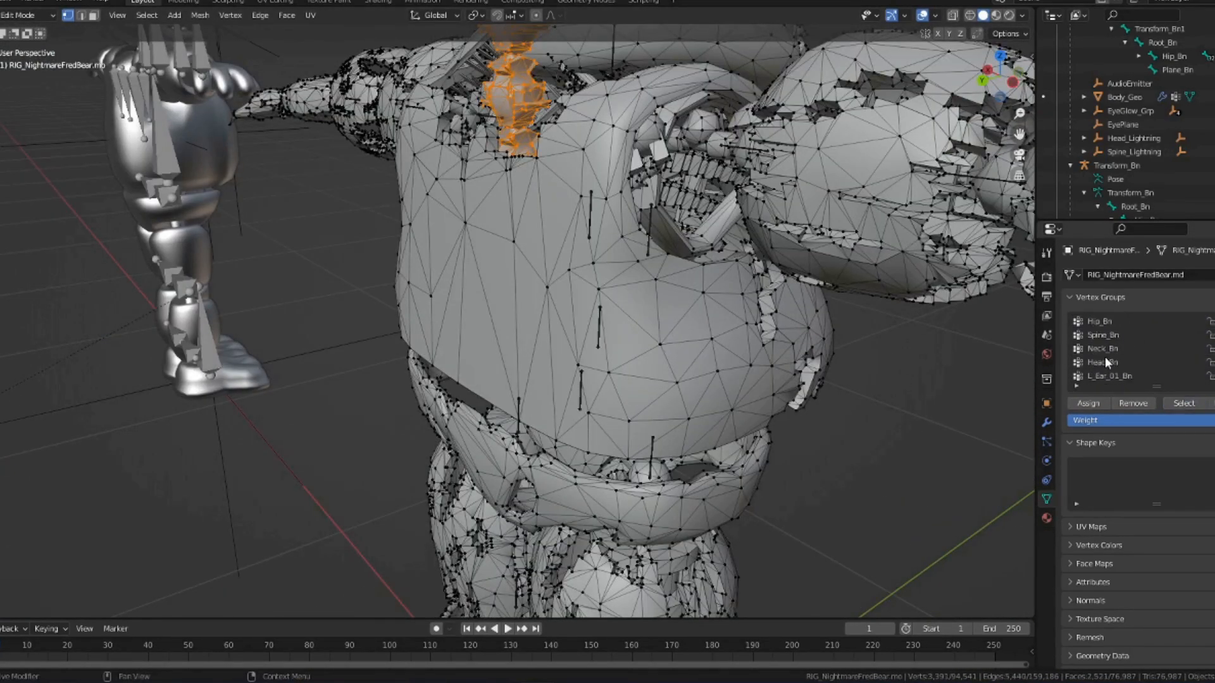
- Select the vertices of the right thumb groups R_ThumbA_jnt to R_ThumbC_jnt and of R_IndexA_jnt
scroll(1118, 348, "down", 5)
left_click(1116, 349)
left_click(905, 439)
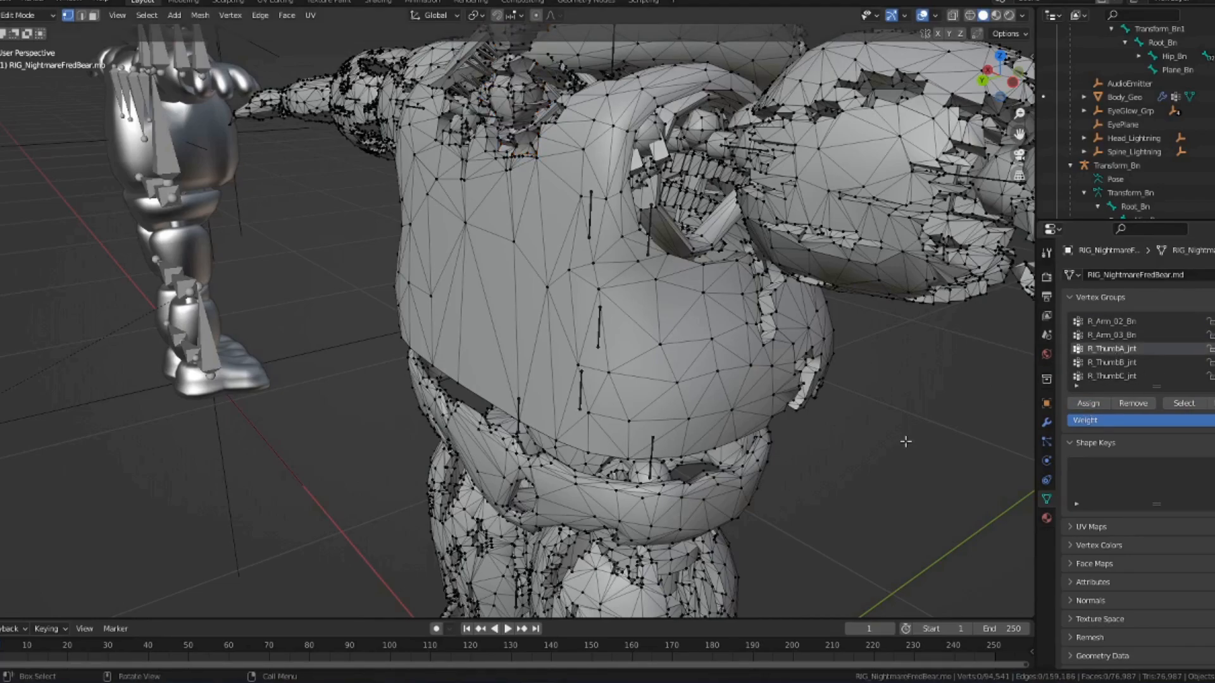
middle_click_drag(905, 439, 672, 353)
scroll(673, 352, "down", 4)
left_click(1183, 405)
left_click(1116, 362)
left_click(1116, 376)
middle_click_drag(573, 327, 579, 329)
scroll(1133, 357, "down", 2)
left_click(1133, 363)
left_click(1183, 404)
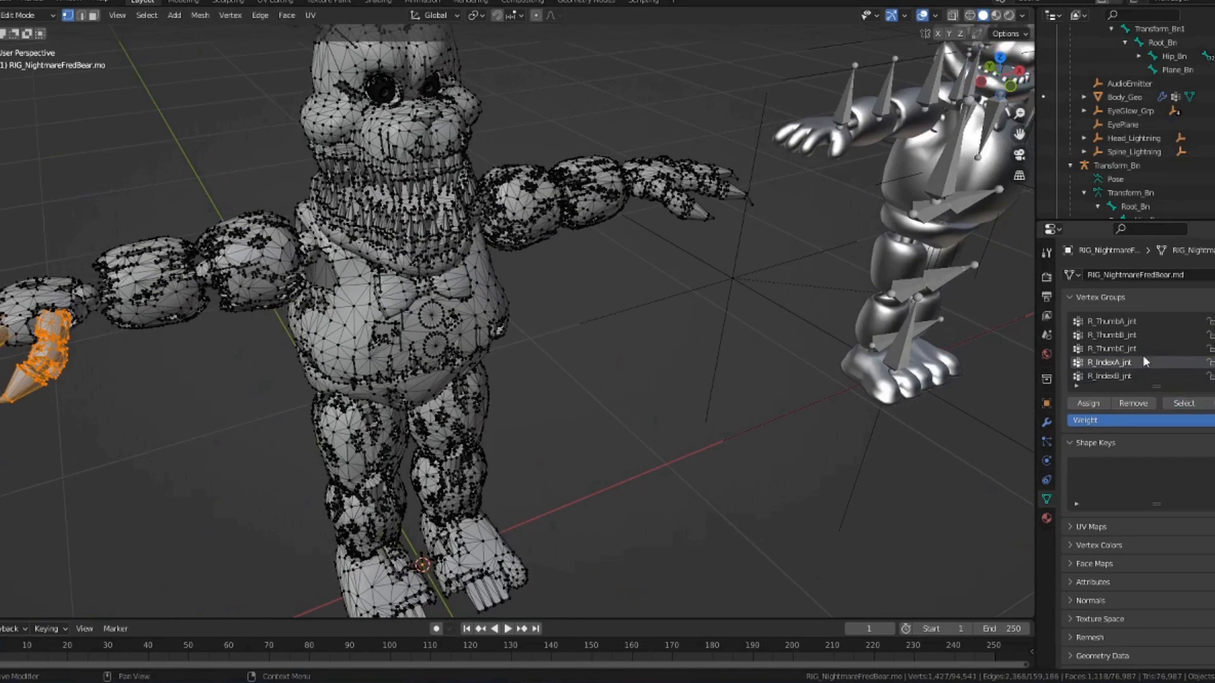
- Add the remaining right finger groups through R_MiddleC_jnt to the selection and merge them into the right hand bone's group
left_click(1181, 403)
scroll(1121, 360, "down", 2)
left_click(1115, 349)
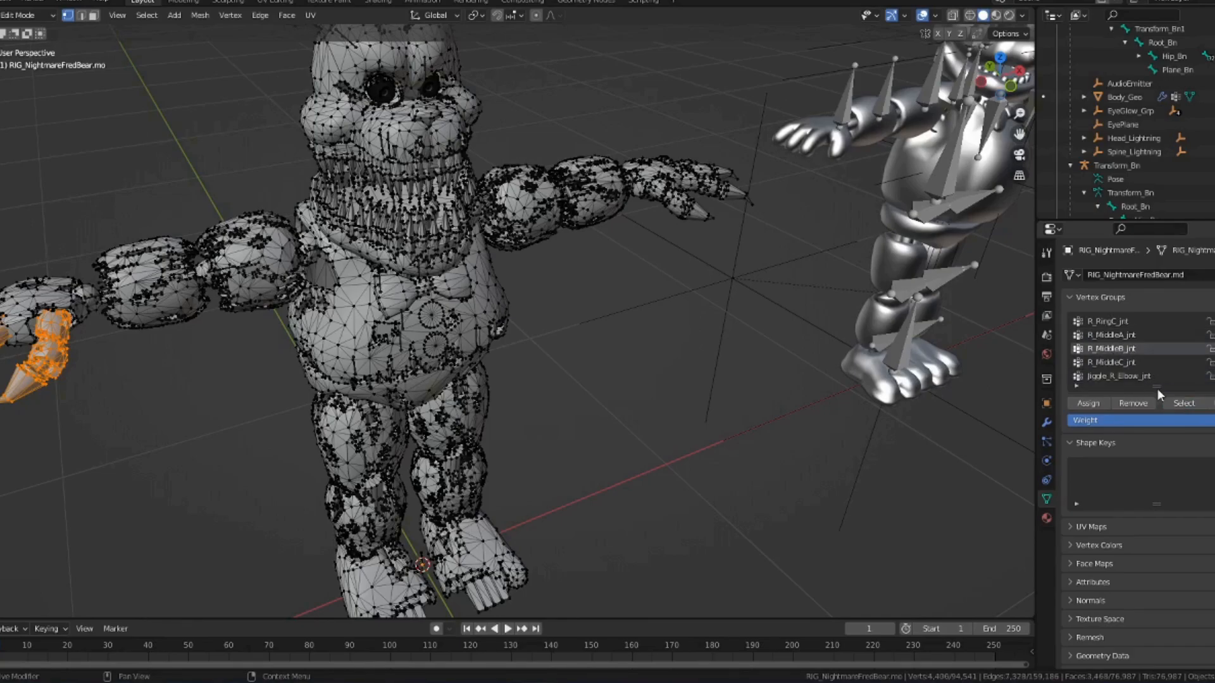
scroll(1135, 368, "down", 5)
left_click(1118, 335)
- Switch the armature to Pose Mode, test the movement of a bone and undo it
key("alt+a")
middle_click_drag(310, 259, 587, 292, "shift")
scroll(658, 189, "up", 3)
key("Tab")
scroll(902, 184, "down", 5)
middle_click_drag(683, 493, 597, 501)
left_click(24, 16)
scroll(538, 322, "up", 3)
left_click(622, 572)
left_click(22, 15)
left_click(22, 60)
left_click(624, 578)
left_click_drag(636, 583, 768, 259)
key("ctrl+z")
- Test further bones of the rig from other angles, then clear the rotation of all bones
scroll(772, 256, "up", 5)
middle_click_drag(633, 266, 544, 303)
scroll(439, 244, "down", 8)
left_click_drag(557, 481, 639, 405)
key("ctrl+z")
scroll(639, 379, "up", 4)
middle_click_drag(639, 379, 684, 329)
left_click_drag(676, 578, 597, 450)
scroll(633, 424, "up", 5)
middle_click_drag(653, 419, 618, 399)
scroll(696, 396, "down", 5)
key("a")
key("alt+r")
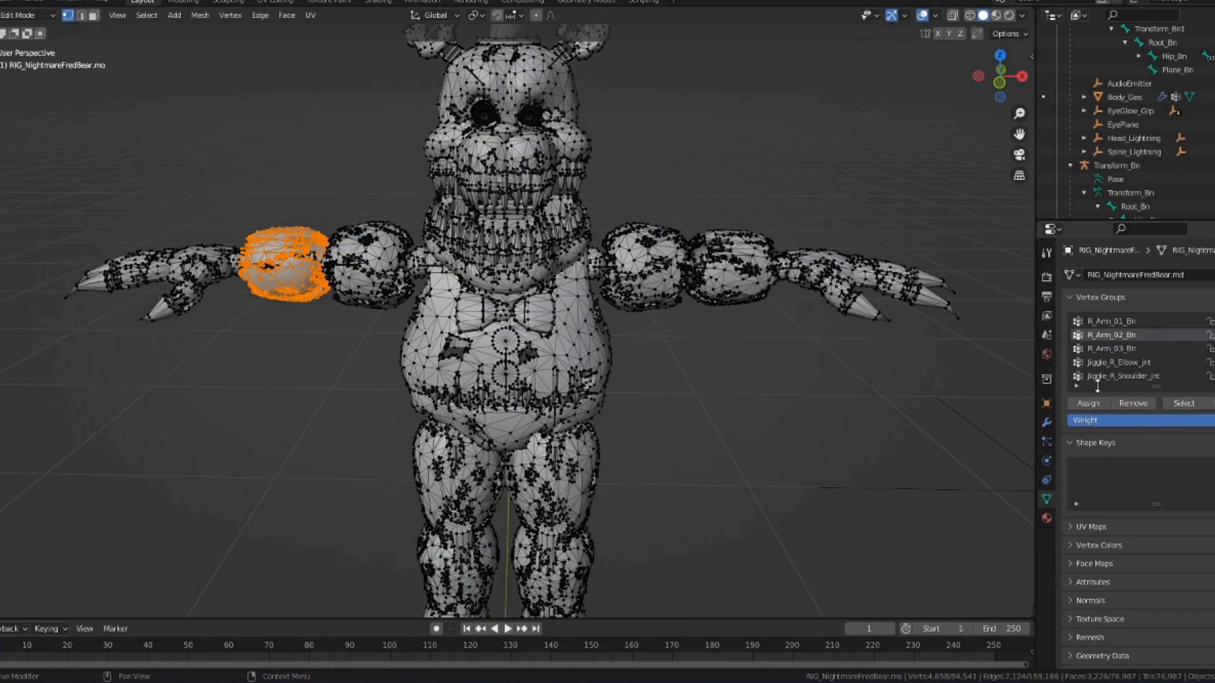
- Assign the Jiggle_R_Shoulder_jnt vertices to R_Arm_01_Bn and delete the right elbow and shoulder jiggle groups
left_click(1157, 364)
left_click(1186, 403)
left_click(1132, 321)
left_click(1090, 403)
left_click(1136, 365)
left_click(1155, 363)
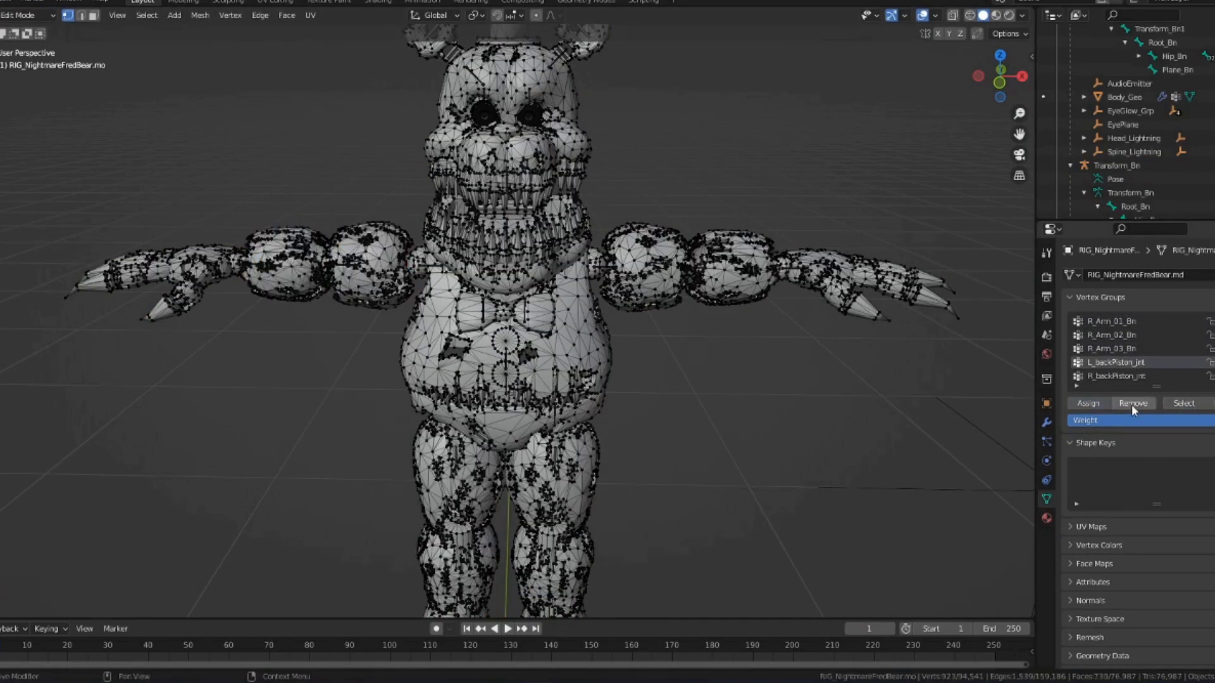
- Assign the L_backPiston_jnt and R_backPiston_jnt vertices to Spine_Bn and delete both back piston groups
left_click(1193, 406)
middle_click_drag(905, 344, 611, 353)
scroll(610, 353, "up", 3)
left_click(1176, 376)
left_click(1189, 407)
scroll(1186, 352, "up", 20)
left_click(1145, 335)
left_click(1096, 402)
scroll(1170, 352, "down", 20)
left_click(1205, 349)
- Assign the Jiggle_Hips_jnt vertices to Hip_Bn and delete the hips jiggle group
key("alt+a")
left_click(1180, 335)
left_click(1183, 405)
middle_click_drag(905, 348, 588, 354)
scroll(1139, 348, "up", 20)
left_click(1116, 322)
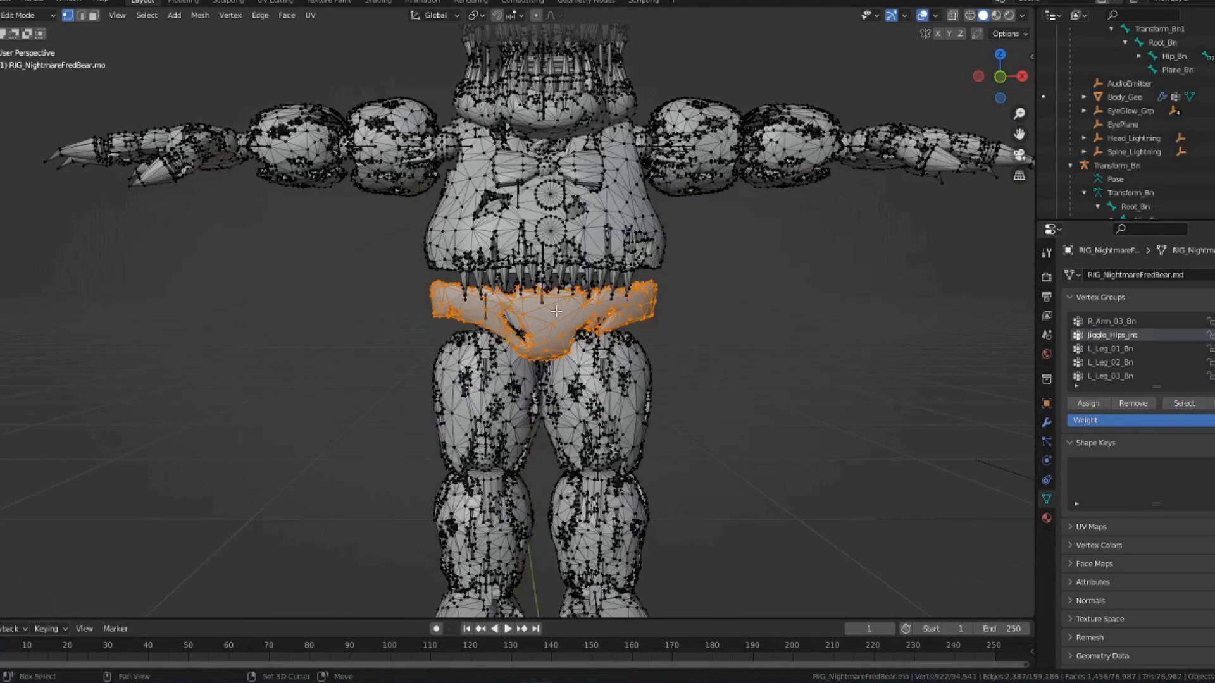
left_click(1087, 402)
key("alt+a")
- Merge the left knee and left upper leg jiggle groups into the matching left leg bone groups
scroll(1136, 334, "down", 10)
left_click(1174, 402)
left_click(1126, 348)
left_click(1126, 377)
key("alt+a")
left_click(1173, 403)
left_click(1126, 336)
key("alt+a")
left_click(1126, 377)
left_click(1175, 401)
left_click(1126, 335)
- Merge the Jiggle_R_Knee_jnt and Jiggle_R_UpperLeg_jnt groups into the matching right leg bone groups
left_click(1127, 363)
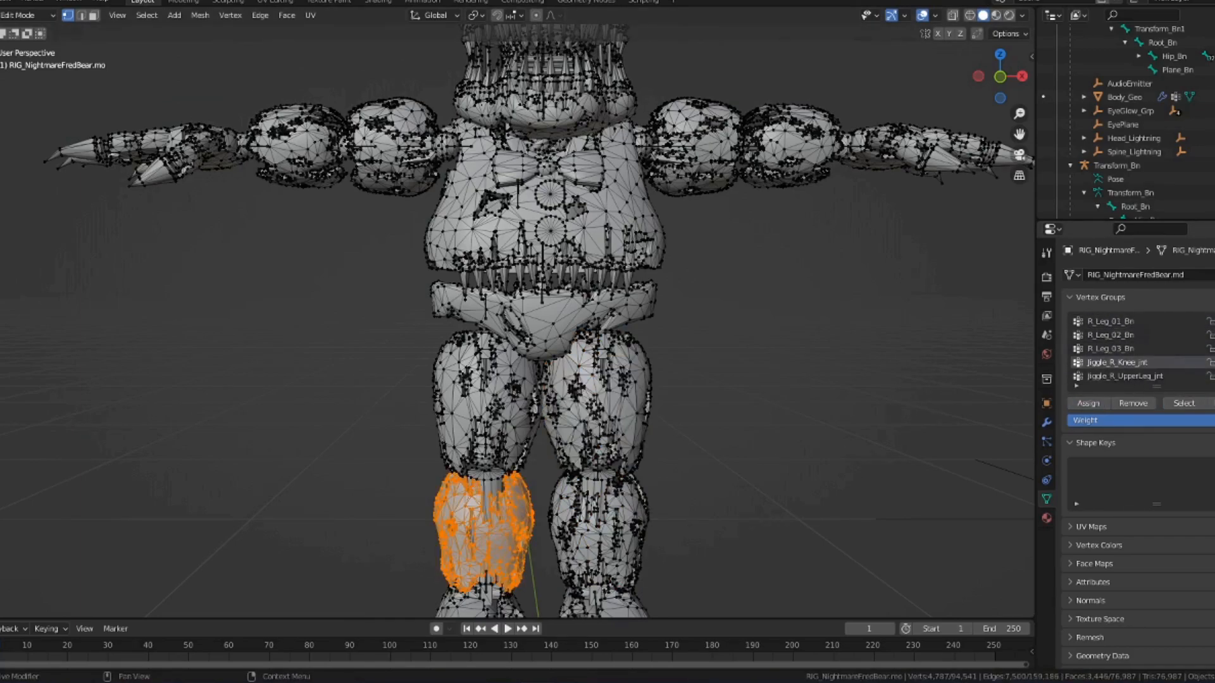
key("alt+a")
left_click(1126, 377)
left_click(1174, 403)
left_click(1126, 335)
key("alt+a")
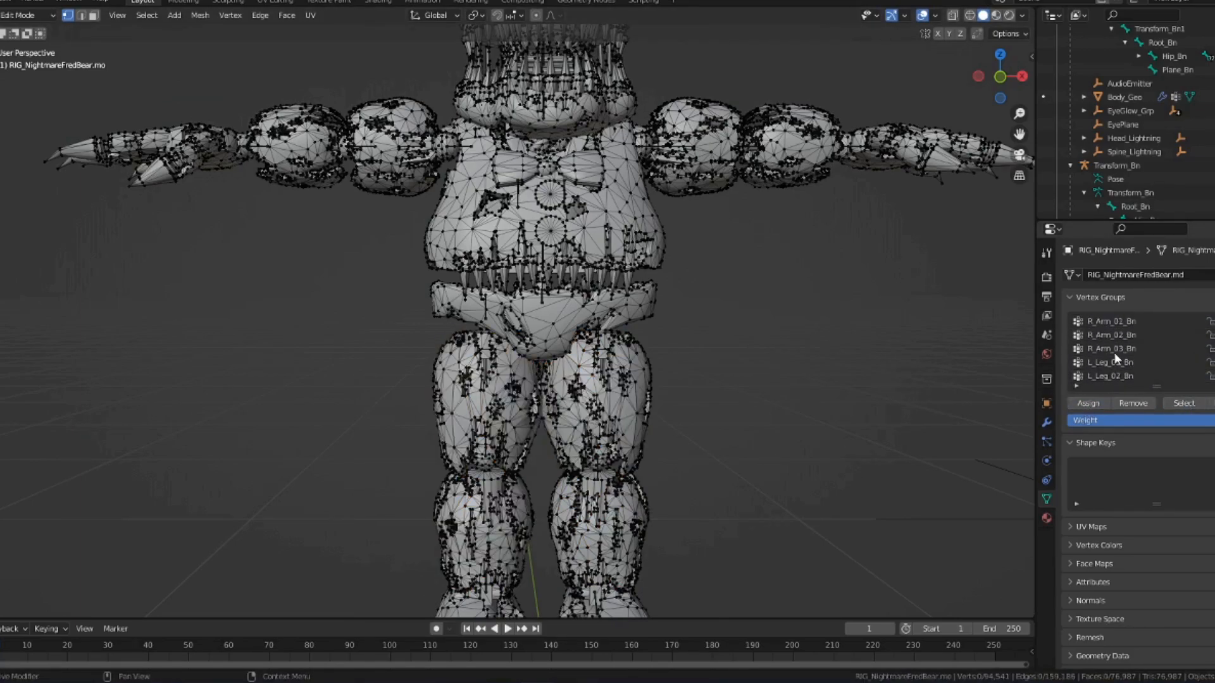
scroll(1114, 351, "up", 5)
scroll(822, 304, "up", 1)
scroll(821, 303, "down", 4)
- Leave mesh editing, switch the Transform_Bn armature to Pose Mode, and test Root_Bn's rotation, undoing it
key("Tab")
key("alt+a")
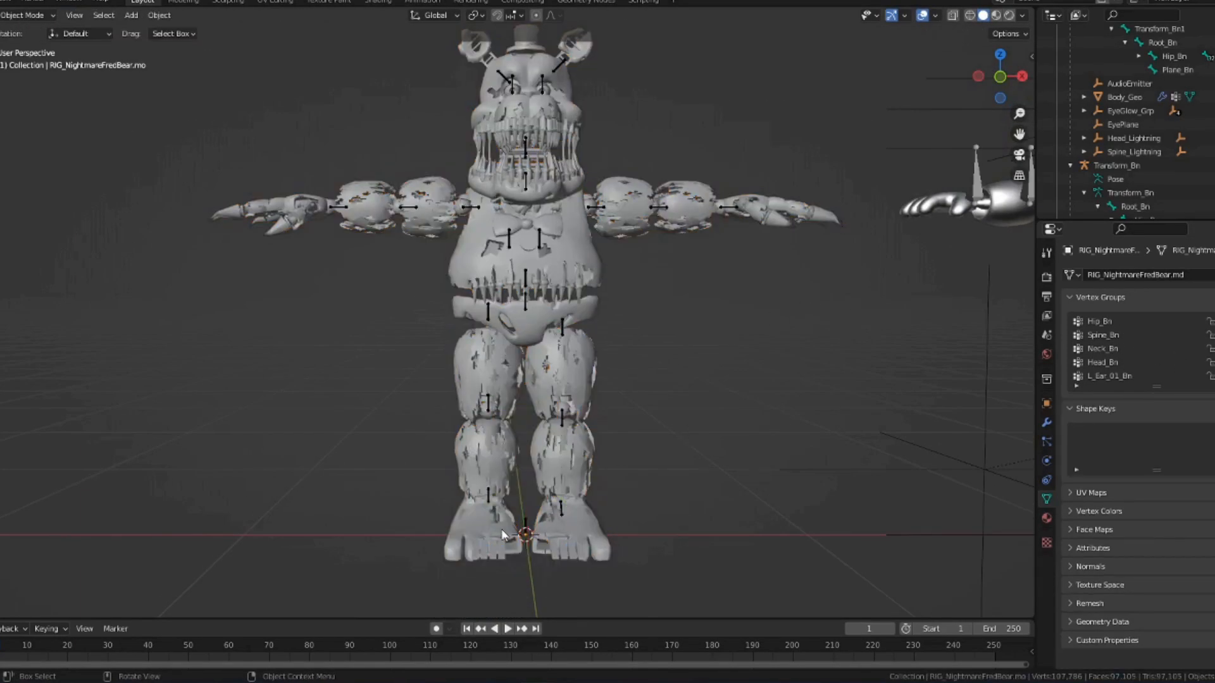
left_click(528, 527)
left_click(10, 14)
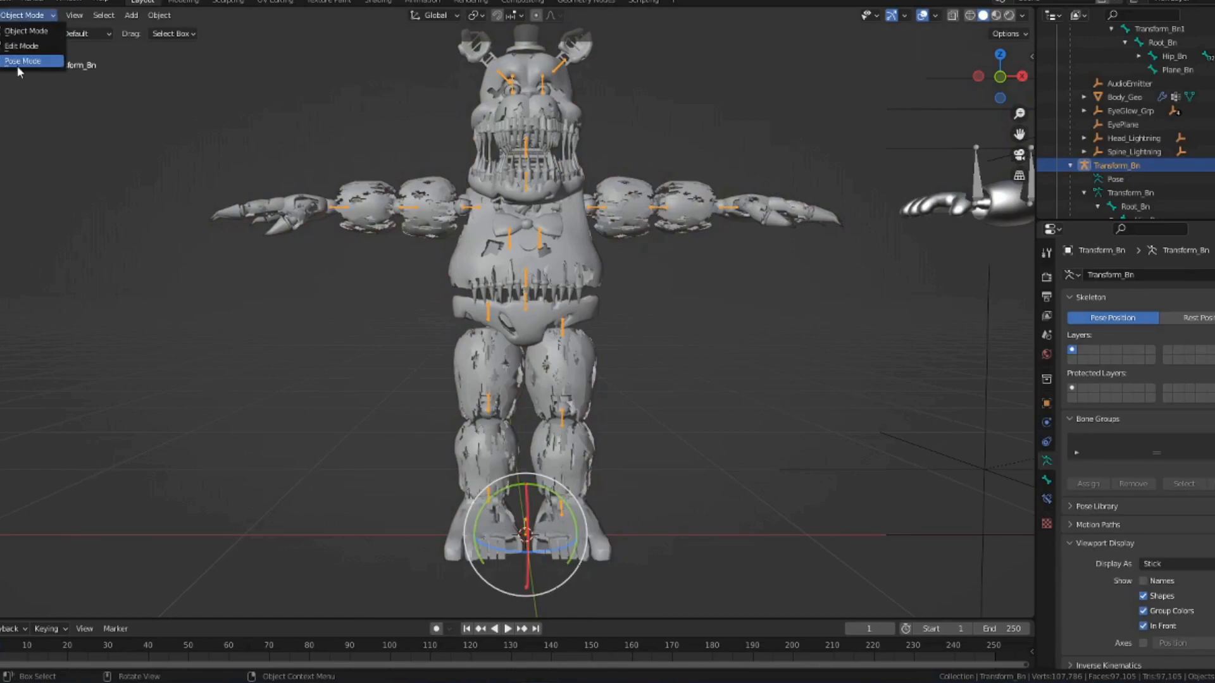
left_click(19, 65)
key("r")
key("r")
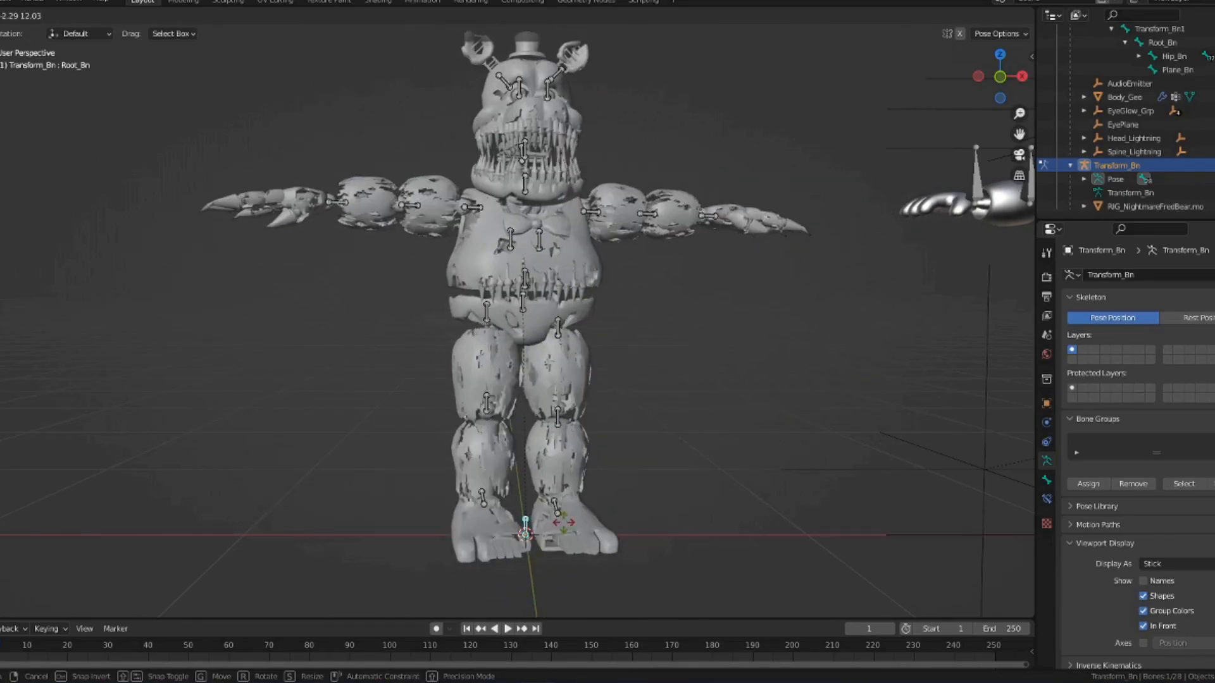
left_click(758, 423)
key("ctrl+z")
left_click(763, 419)
- Test the rotation of L_Clavicle_Bn and compare the upper-body bones with those of the Bonnie rig
scroll(753, 396, "up", 2)
middle_click_drag(748, 385, 519, 312)
scroll(711, 378, "down", 2)
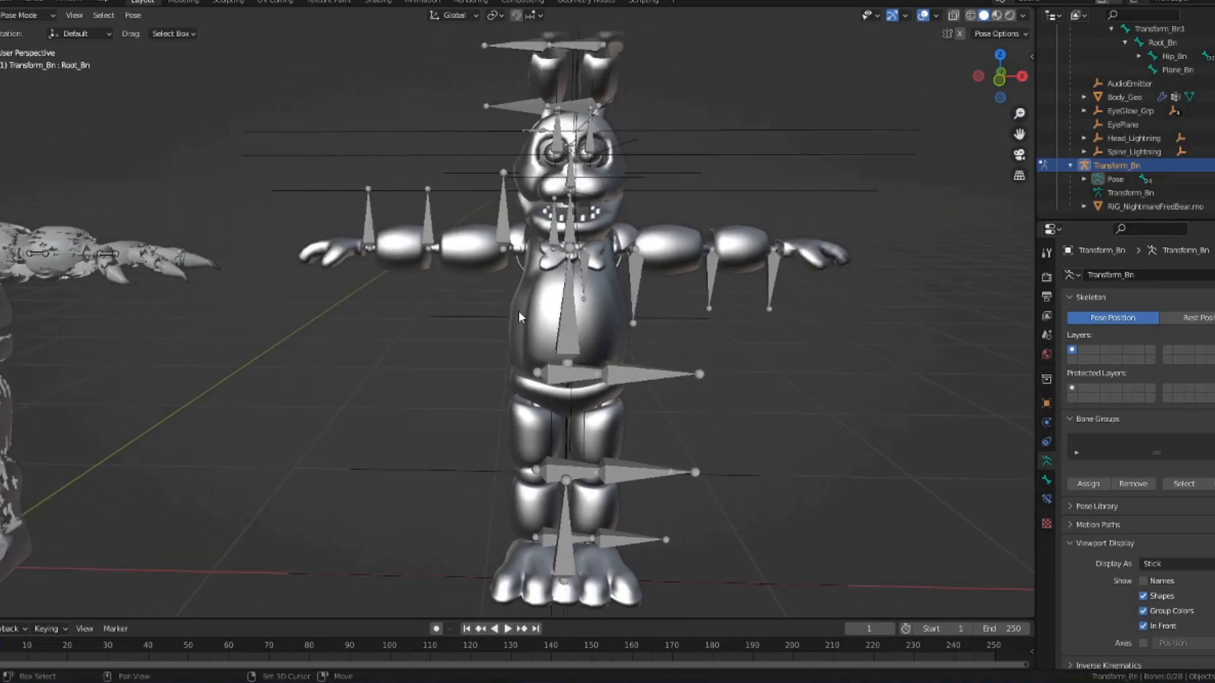
scroll(499, 211, "up", 4)
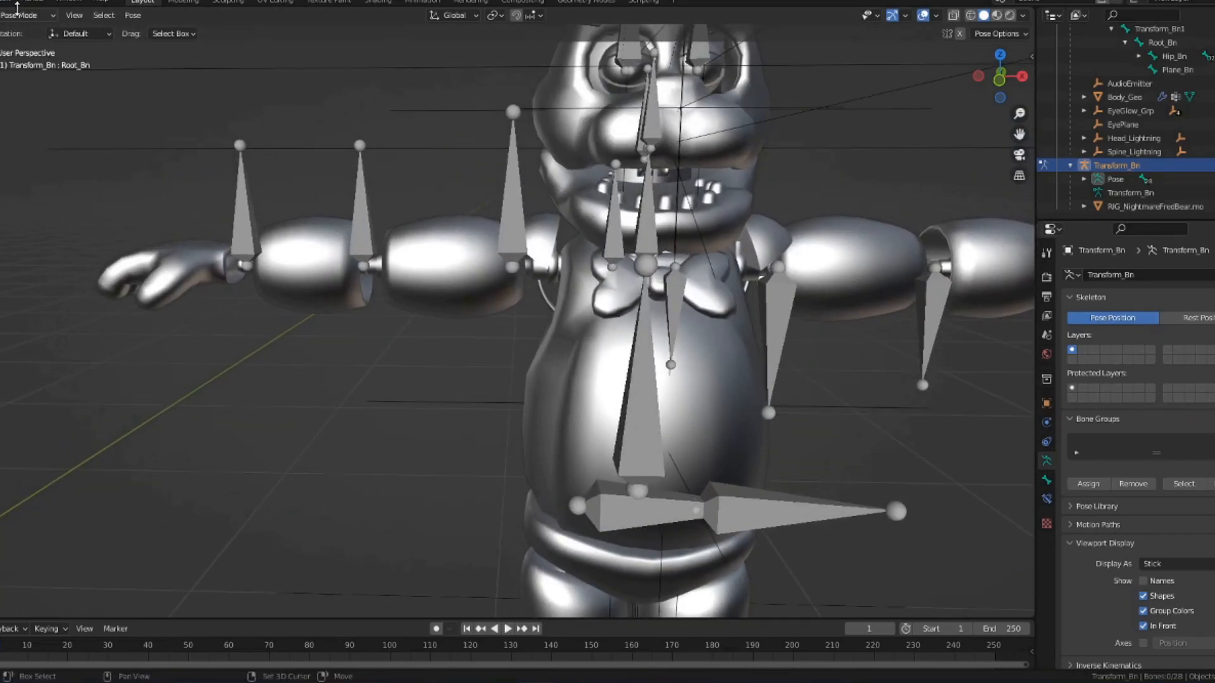
middle_click_drag(524, 337, 667, 298, "shift")
scroll(667, 299, "up", 3)
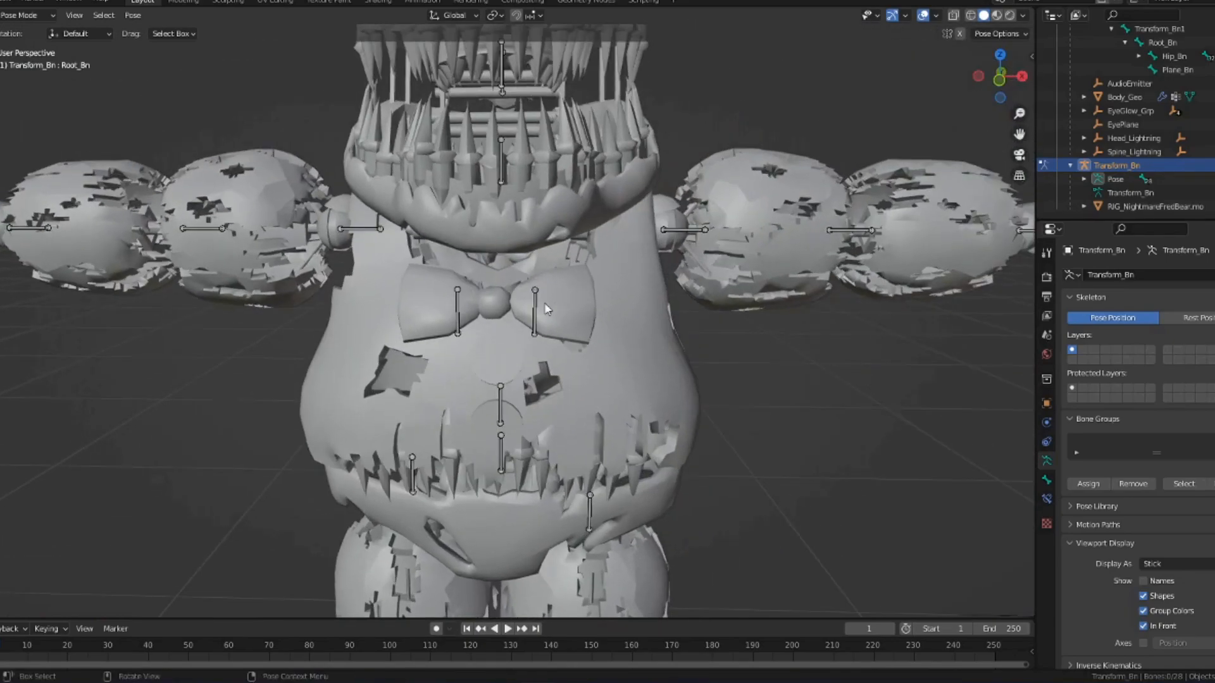
scroll(597, 279, "up", 2)
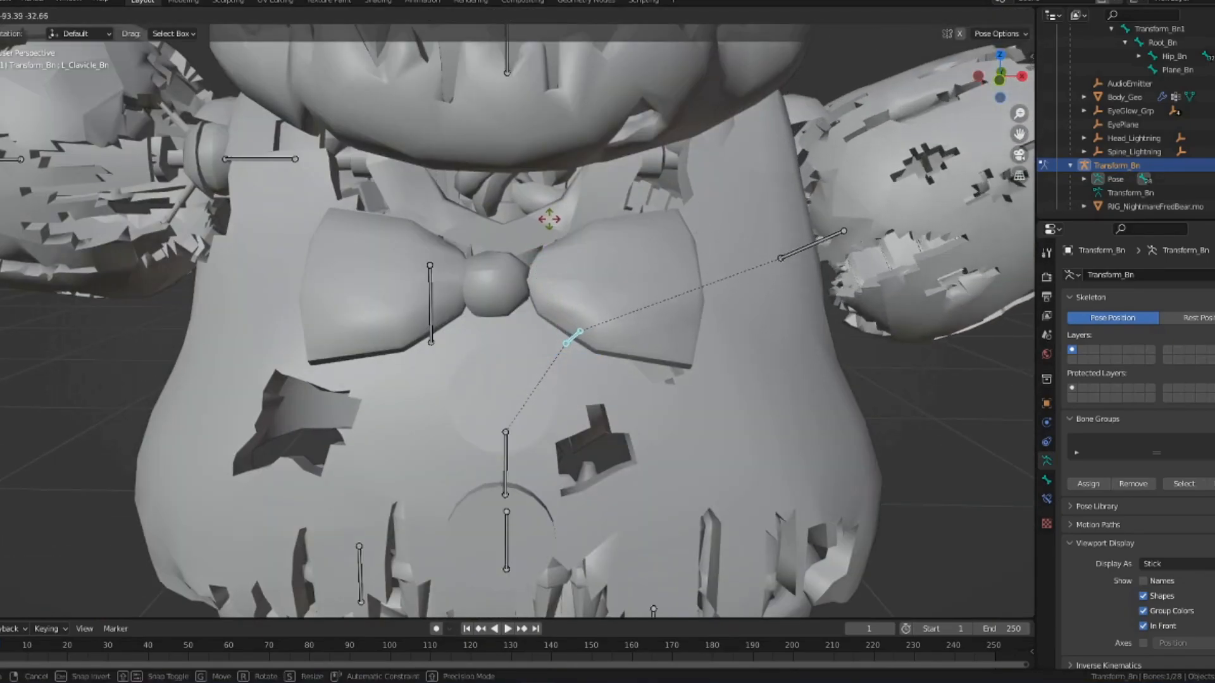
middle_click_drag(787, 357, 592, 350, "shift")
scroll(777, 366, "down", 3)
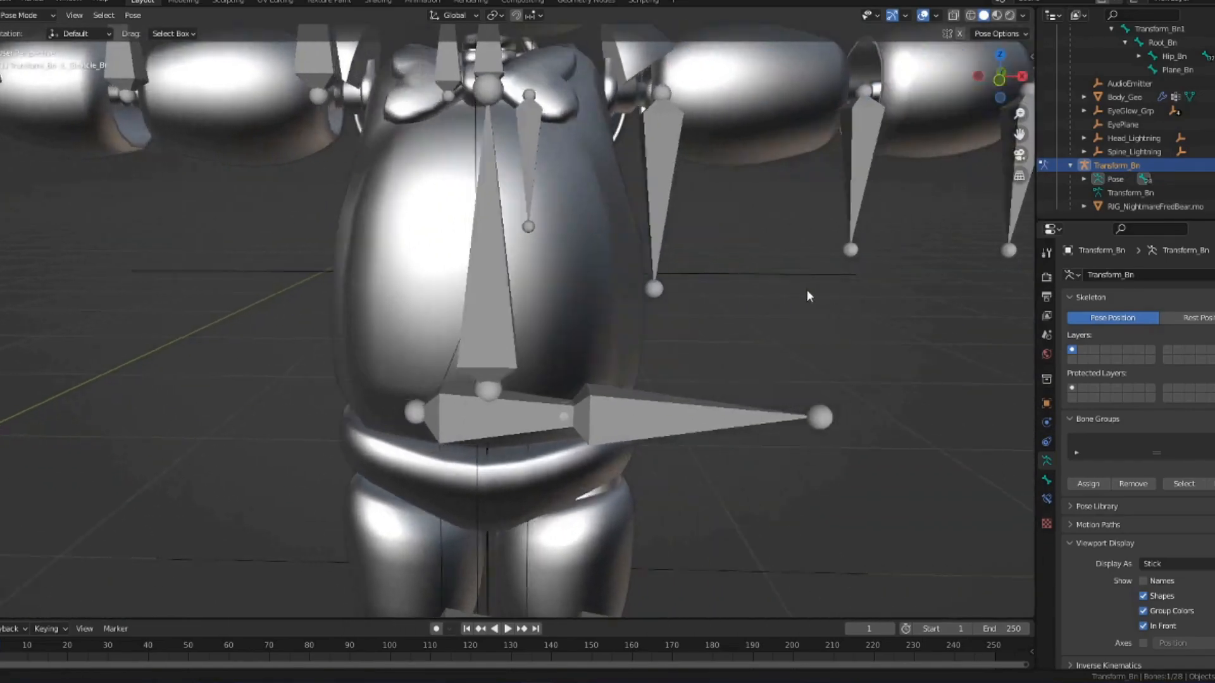
scroll(806, 290, "up", 3)
middle_click_drag(624, 271, 648, 301, "shift")
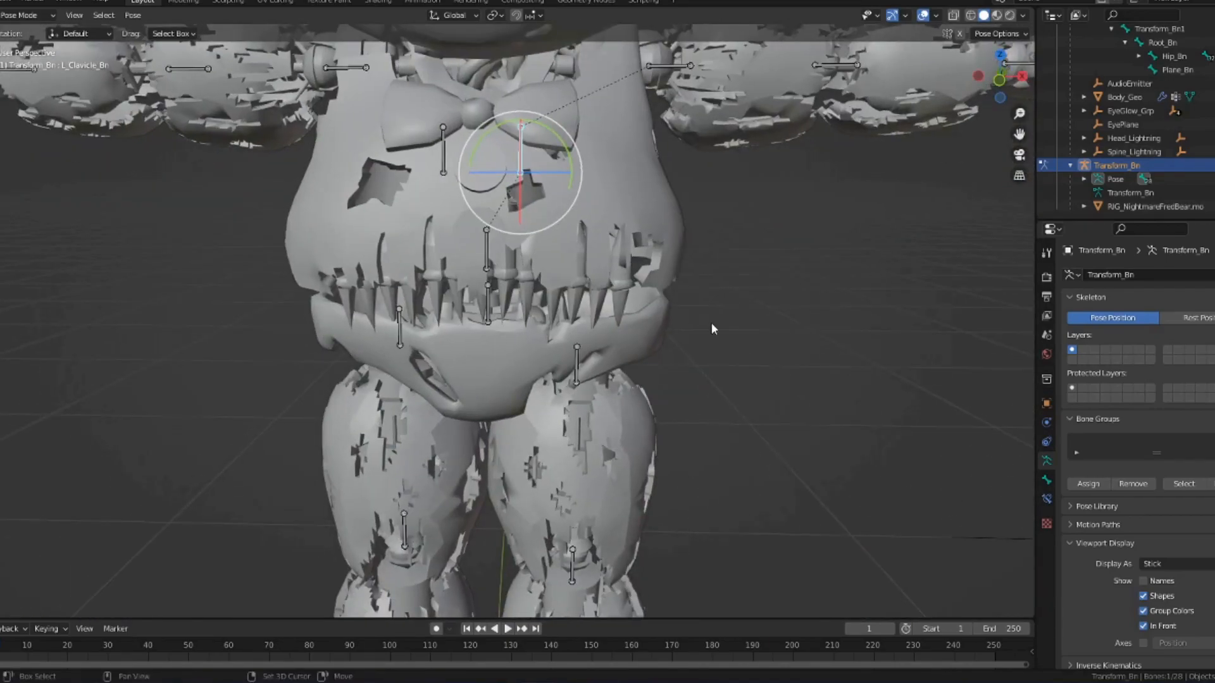
- Test the rotation of Spine_Bn and Hip_Bn, undoing each change
left_click(546, 276)
left_click_drag(546, 276, 552, 174)
key("ctrl+z")
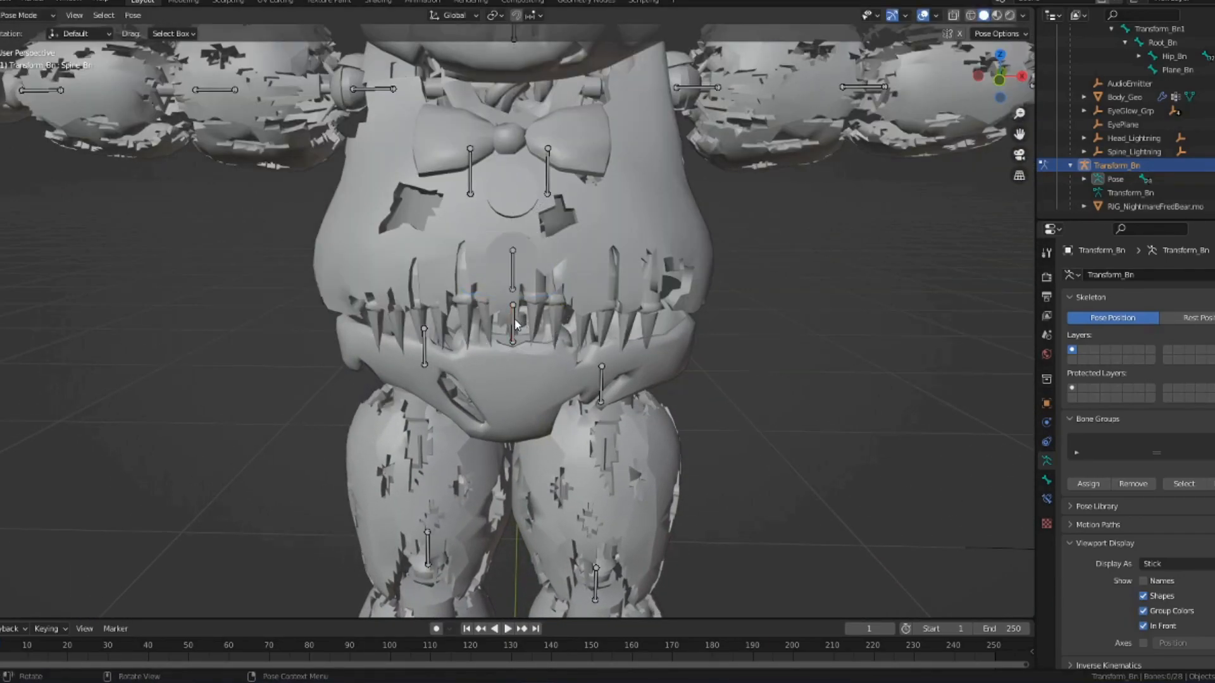
left_click_drag(524, 318, 532, 233)
key("ctrl+z")
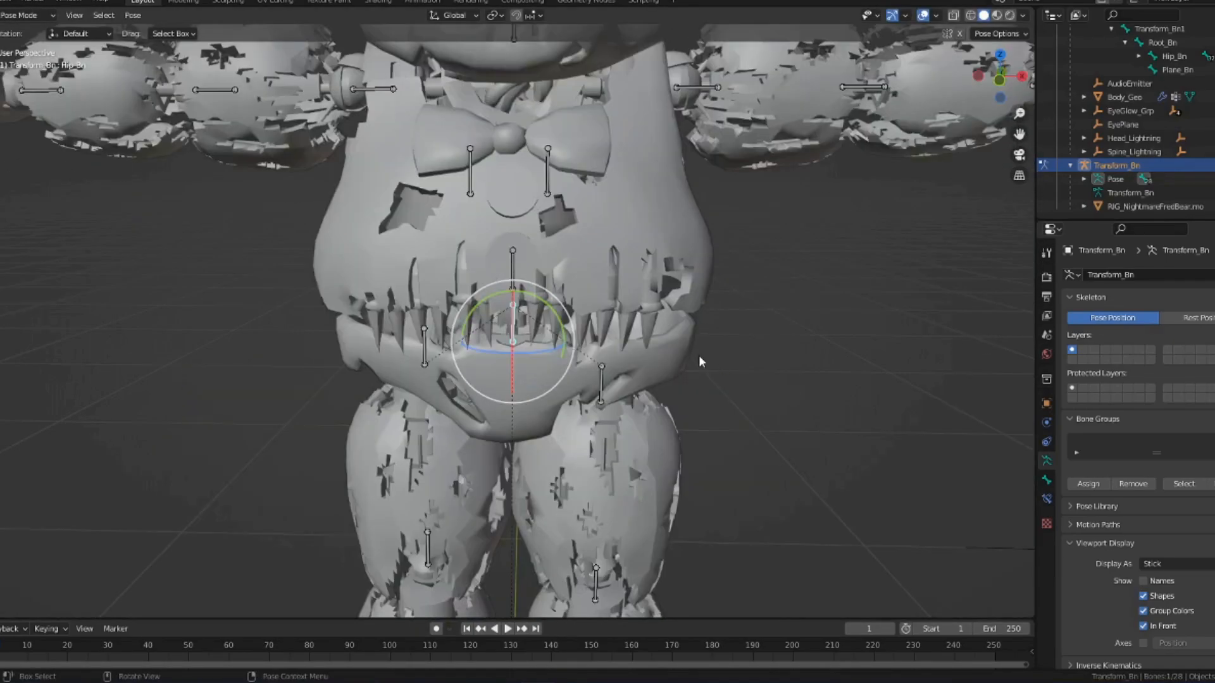
scroll(689, 293, "up", 10)
left_click(609, 414)
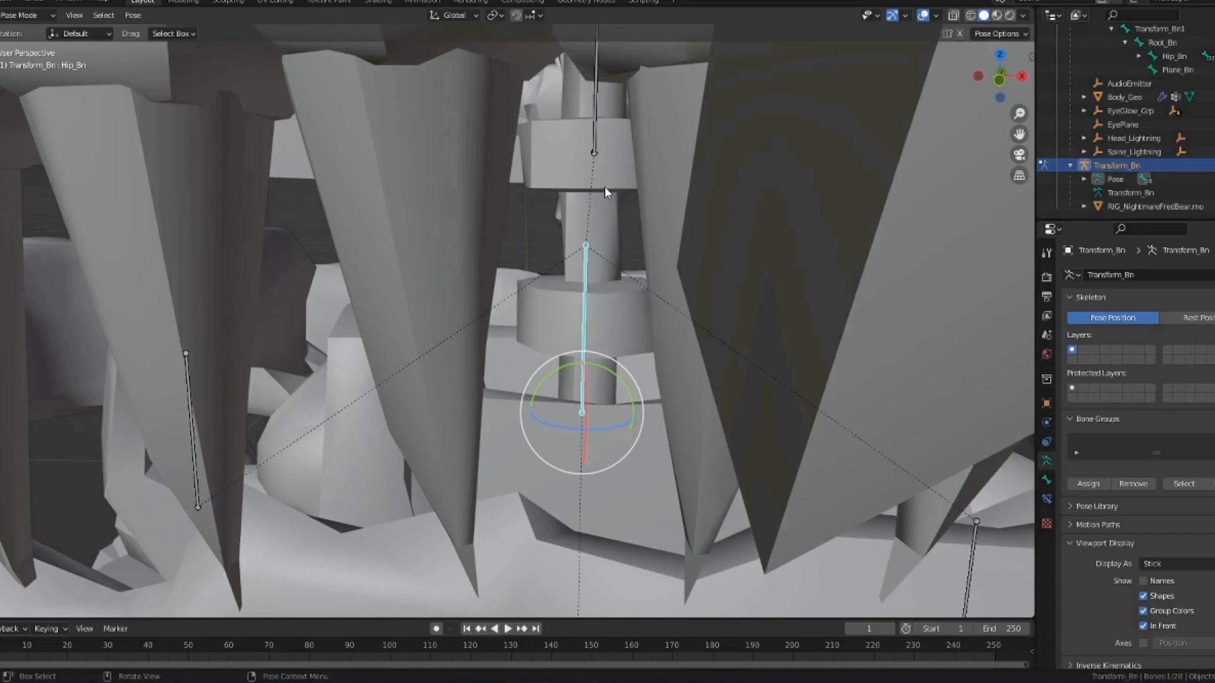
left_click_drag(604, 390, 598, 178)
key("ctrl+z")
left_click_drag(604, 415, 469, 103)
key("ctrl+z")
- Set the transform pivot to Individual Origins, test R_Leg_01_Bn's rotation and compare it with the Bonnie rig's leg bones
left_click(494, 15)
left_click(527, 62)
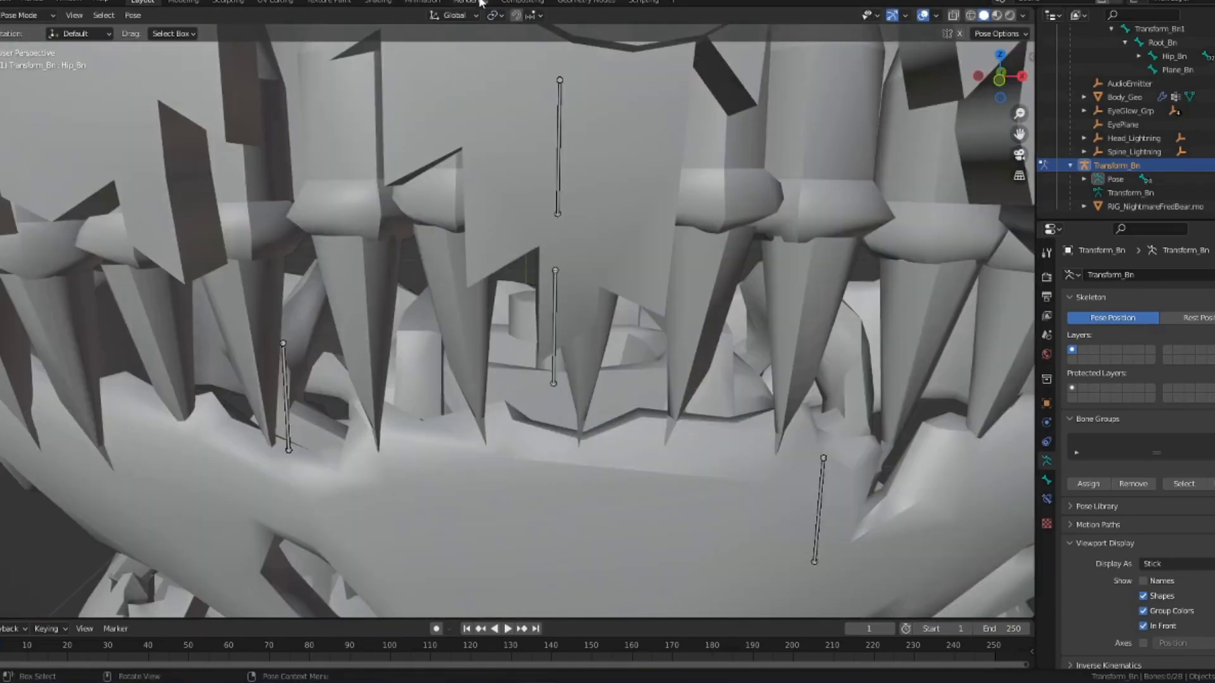
left_click(494, 15)
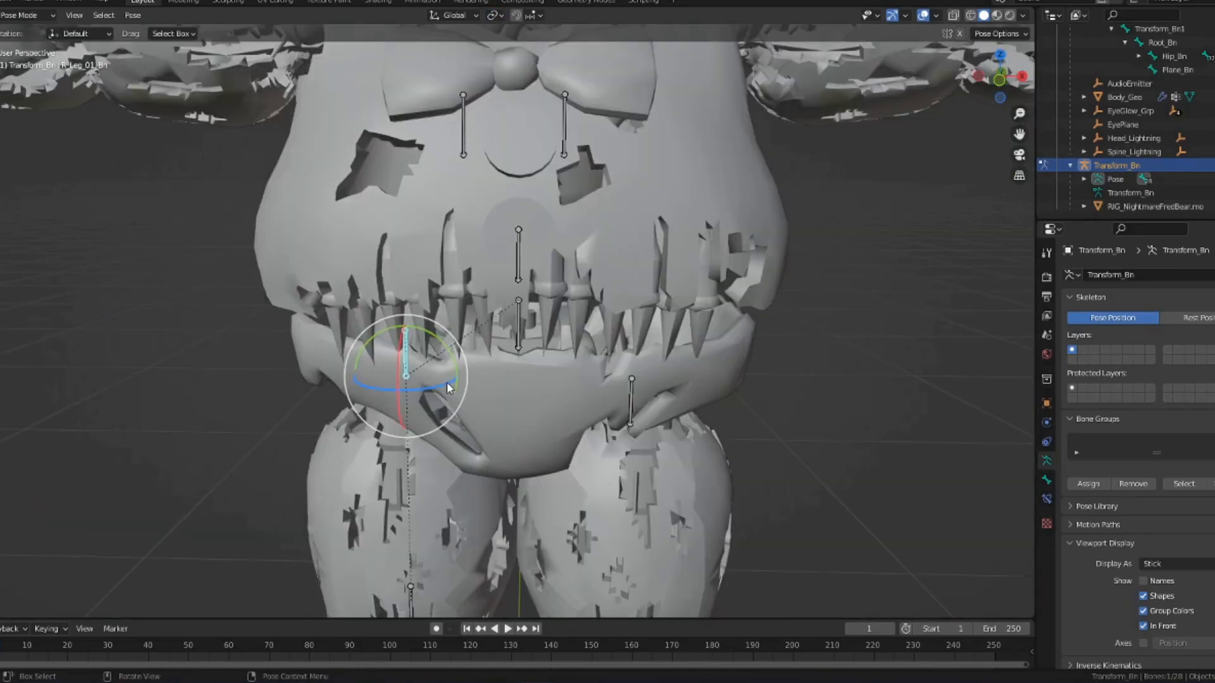
key("r")
key("r")
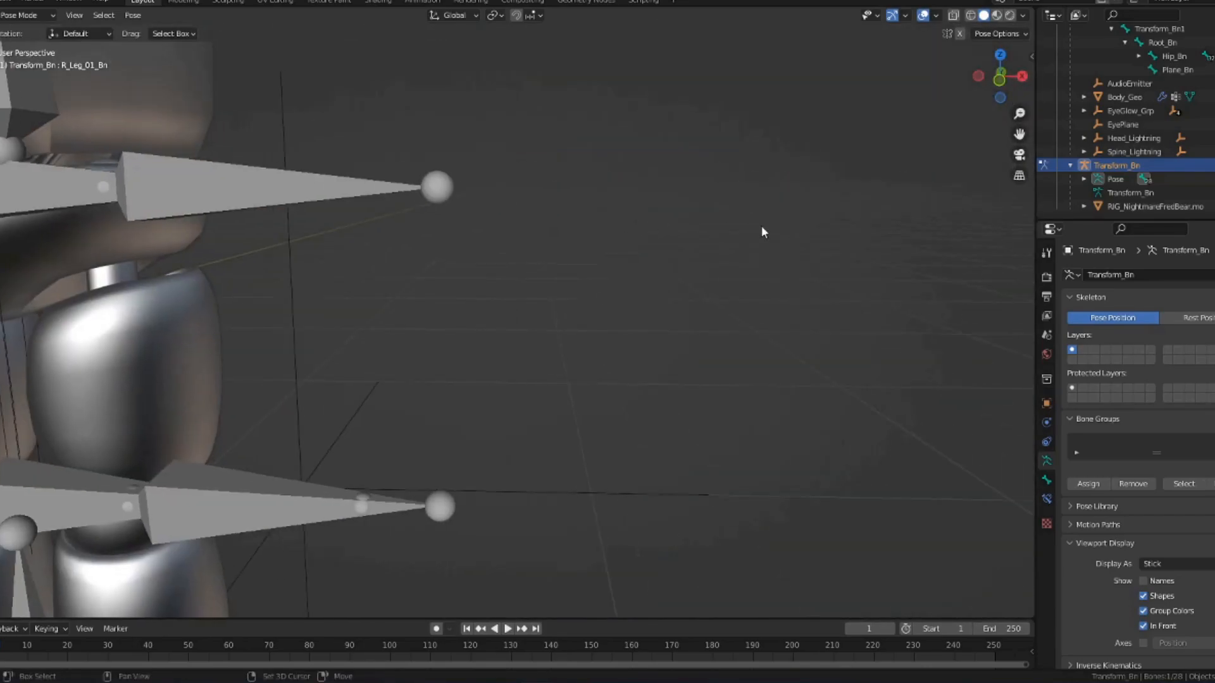
middle_click_drag(114, 223, 649, 272, "shift")
scroll(917, 283, "down", 5)
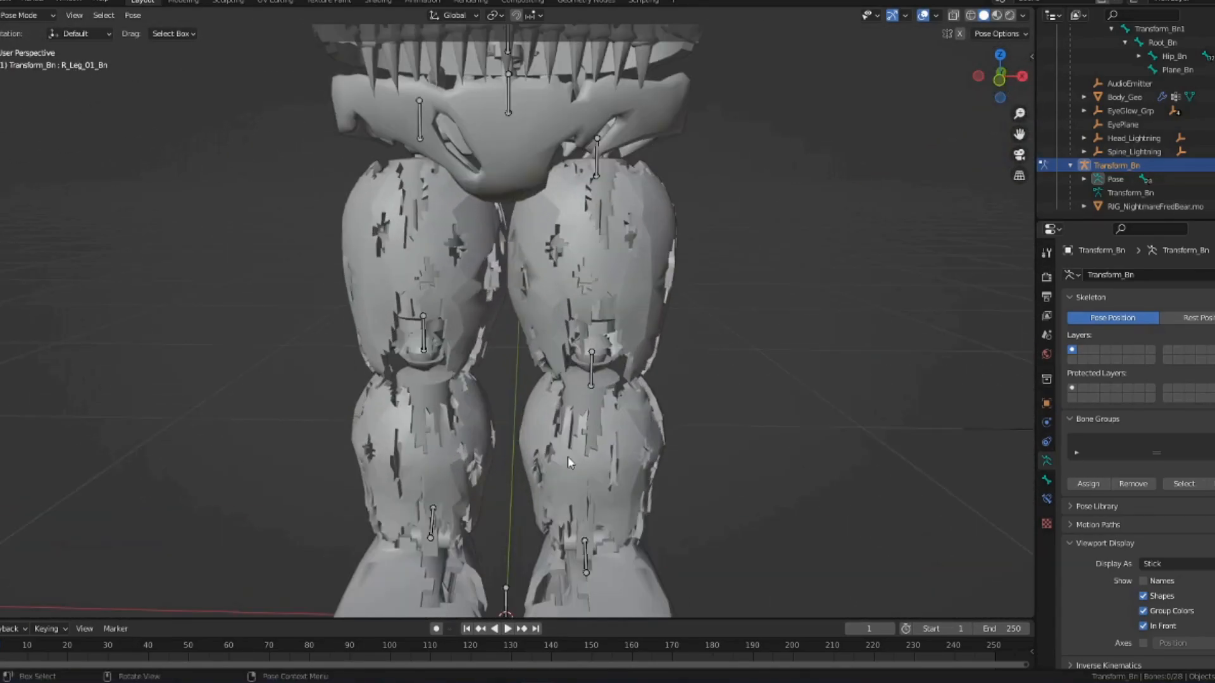
- Select L_Leg_03_Bn, switch the armature to Edit Mode and clear the bone's roll
left_click(593, 546)
middle_click_drag(578, 479, 101, 267)
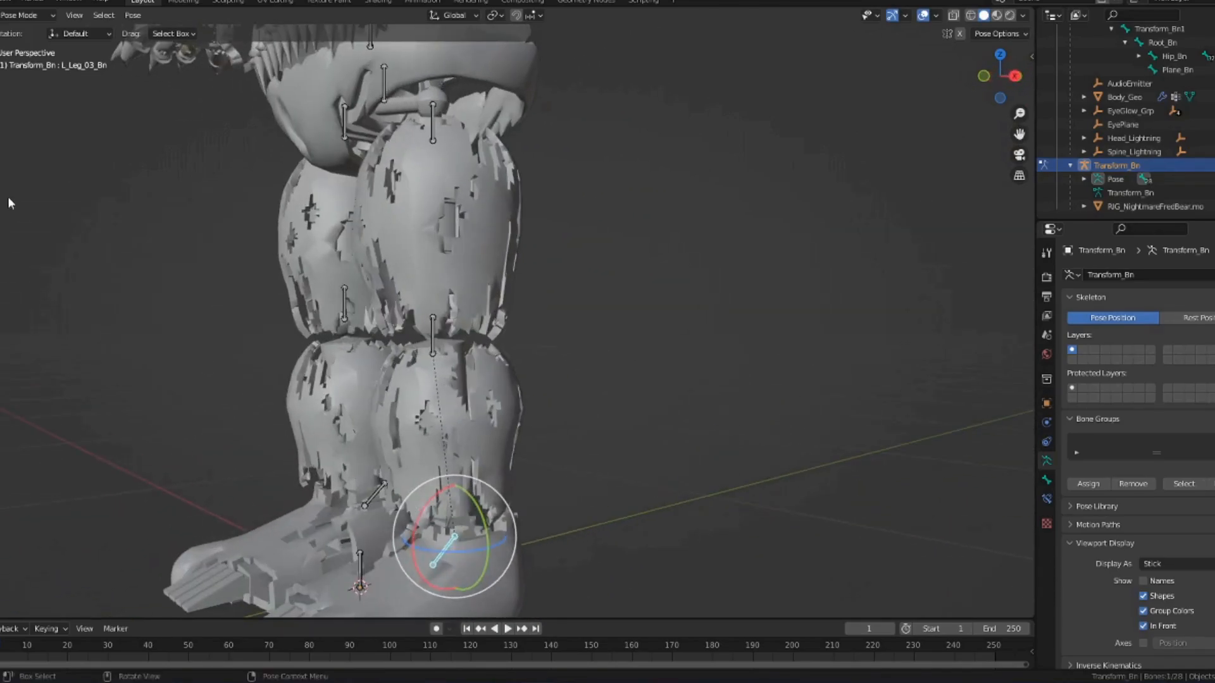
left_click(19, 15)
left_click(7, 47)
middle_click_drag(392, 380, 567, 354)
scroll(679, 485, "up", 1)
scroll(679, 485, "up", 1)
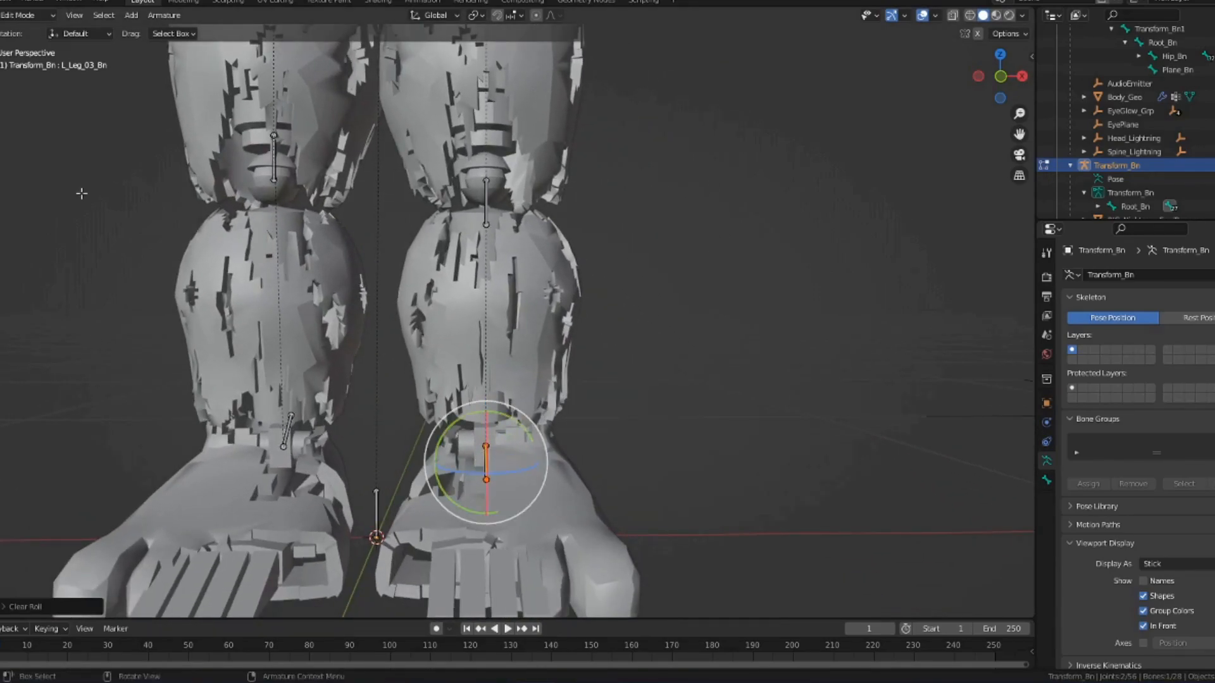
- Try to rotate L_Leg_03_Bn level about its centre in the side view, then undo it
middle_click_drag(641, 430, 891, 218)
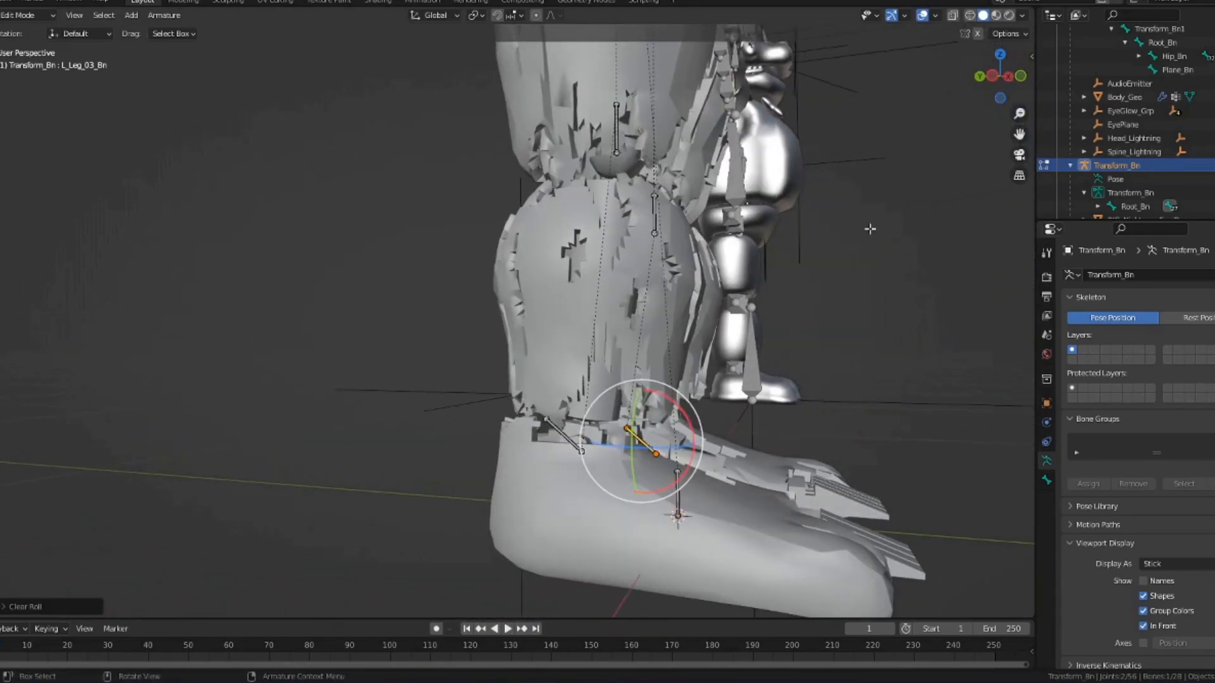
left_click(988, 77)
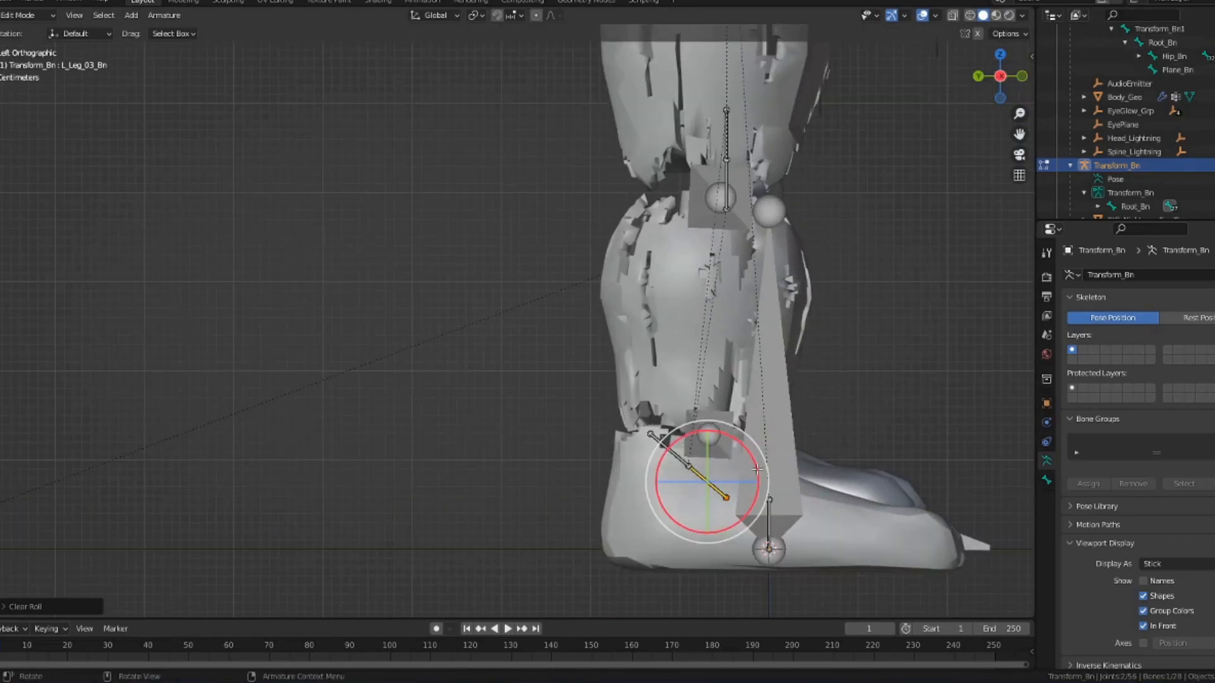
left_click_drag(752, 470, 771, 454)
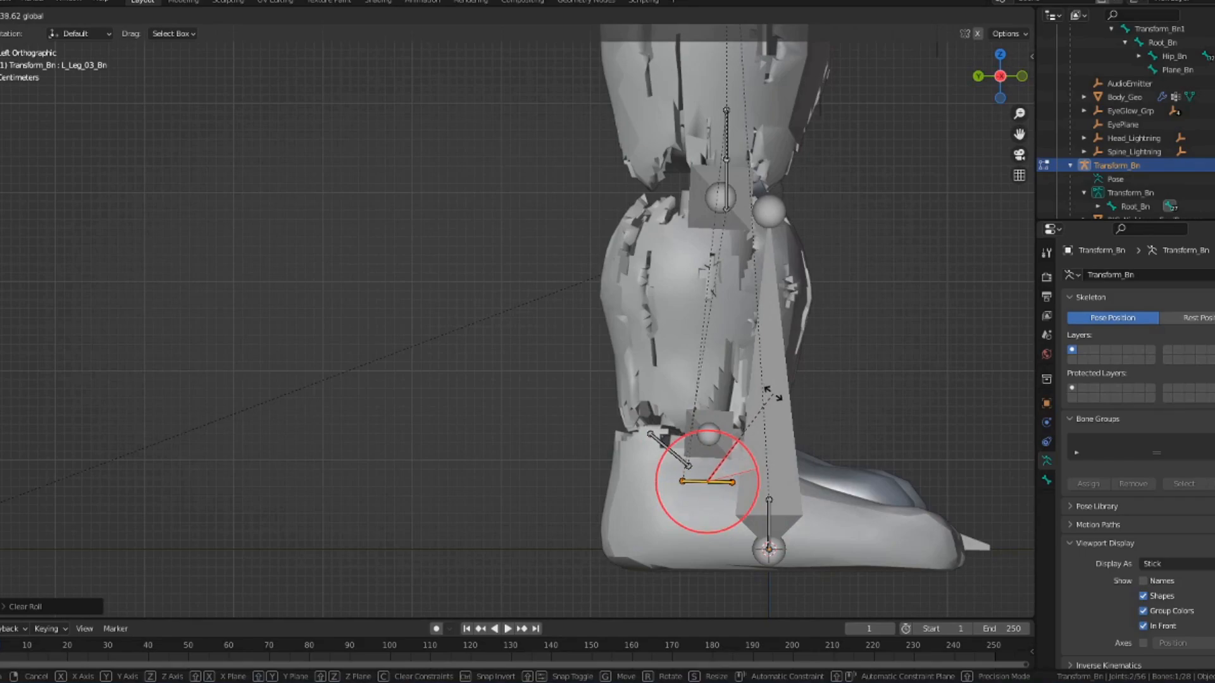
left_click_drag(772, 393, 772, 393)
key("ctrl+z")
- Set the transform pivot to Active Element and rotate L_Leg_03_Bn and R_Leg_03_Bn level in the side view
left_click(477, 15)
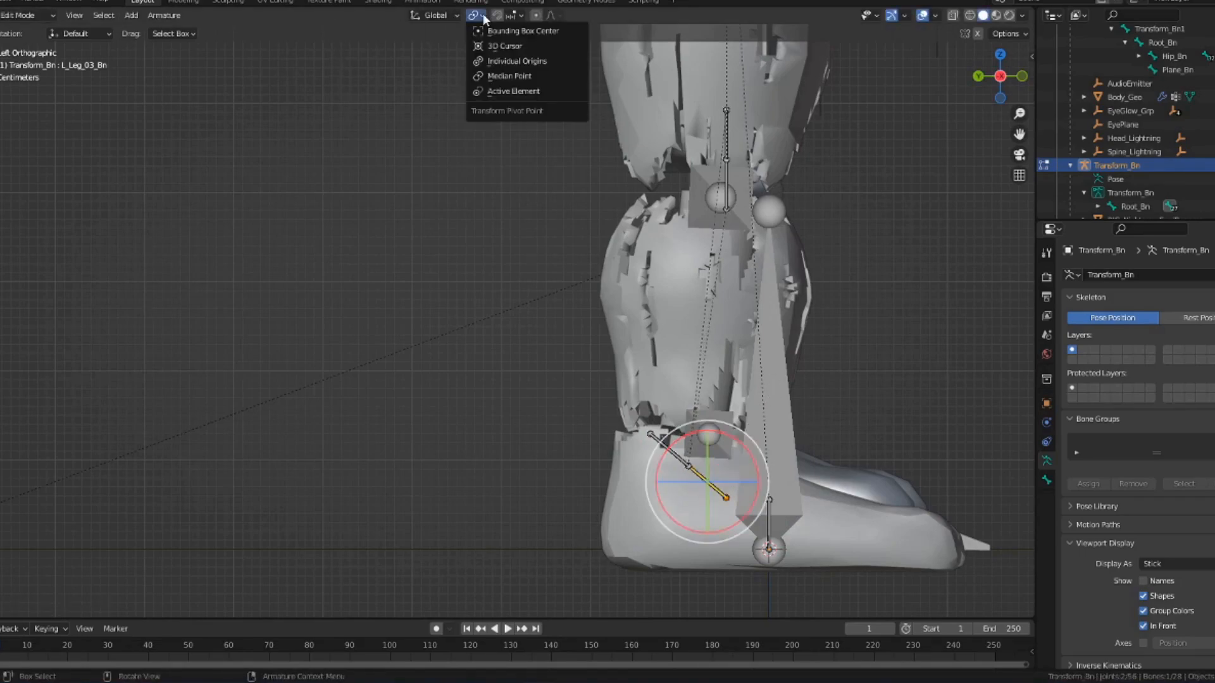
left_click(488, 60)
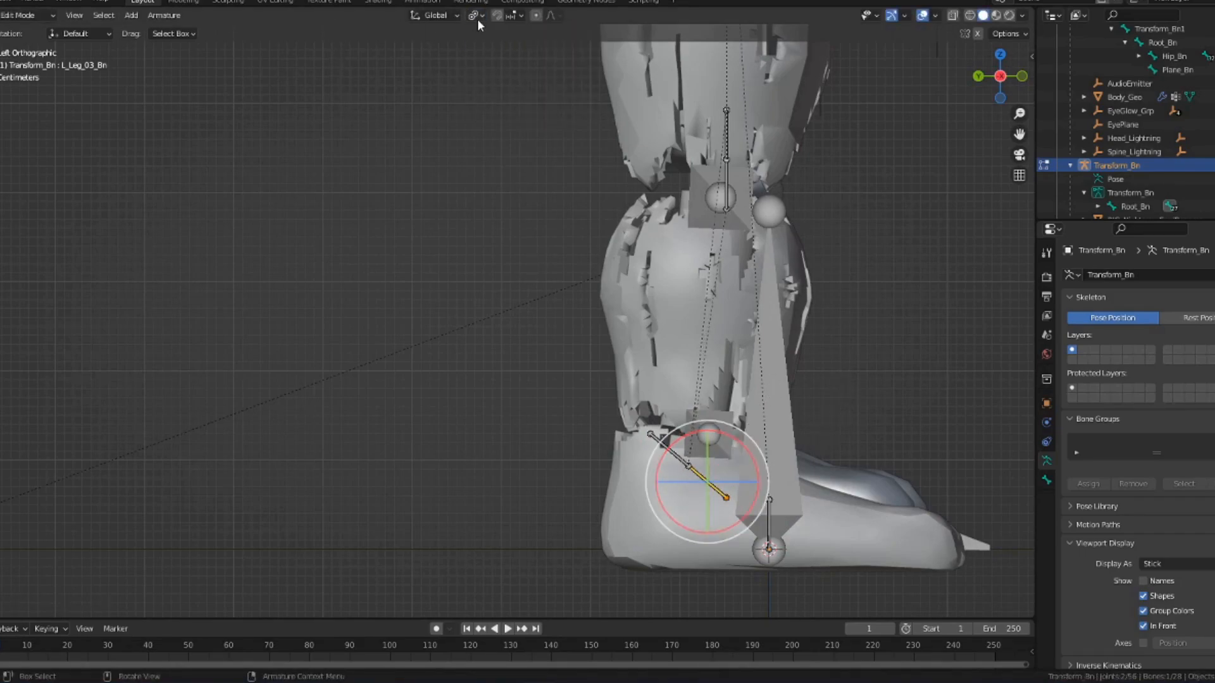
left_click(478, 18)
left_click(502, 76)
left_click(478, 17)
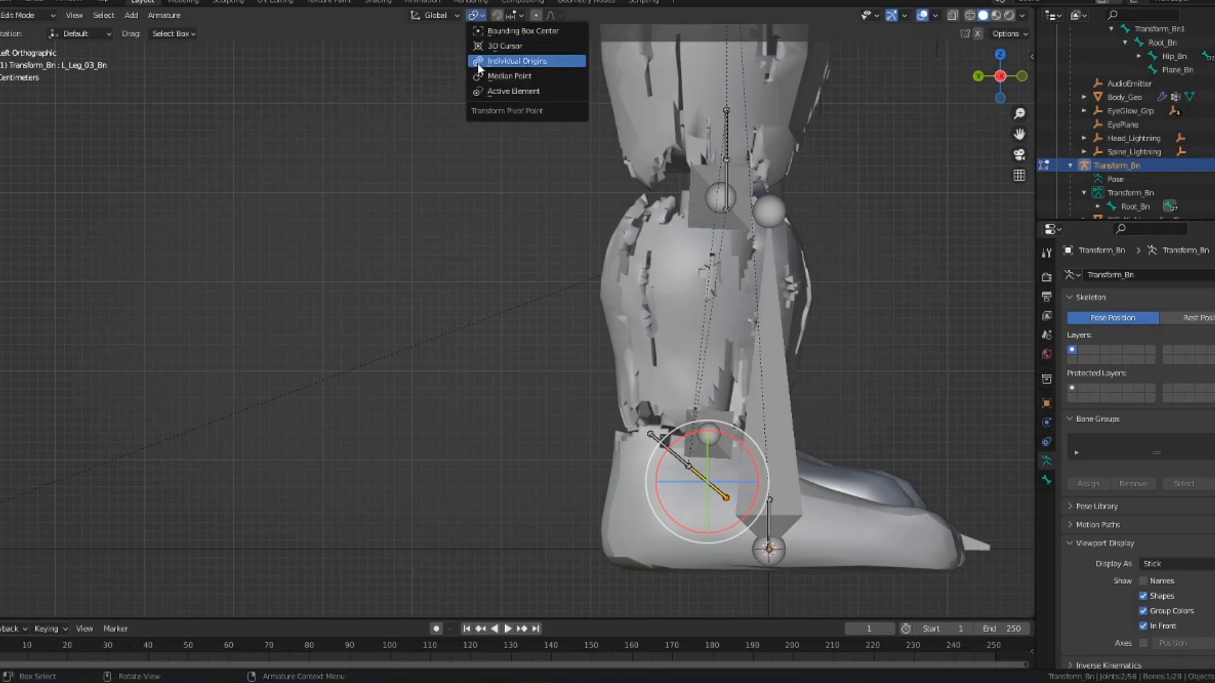
left_click(490, 91)
left_click_drag(739, 482, 637, 155)
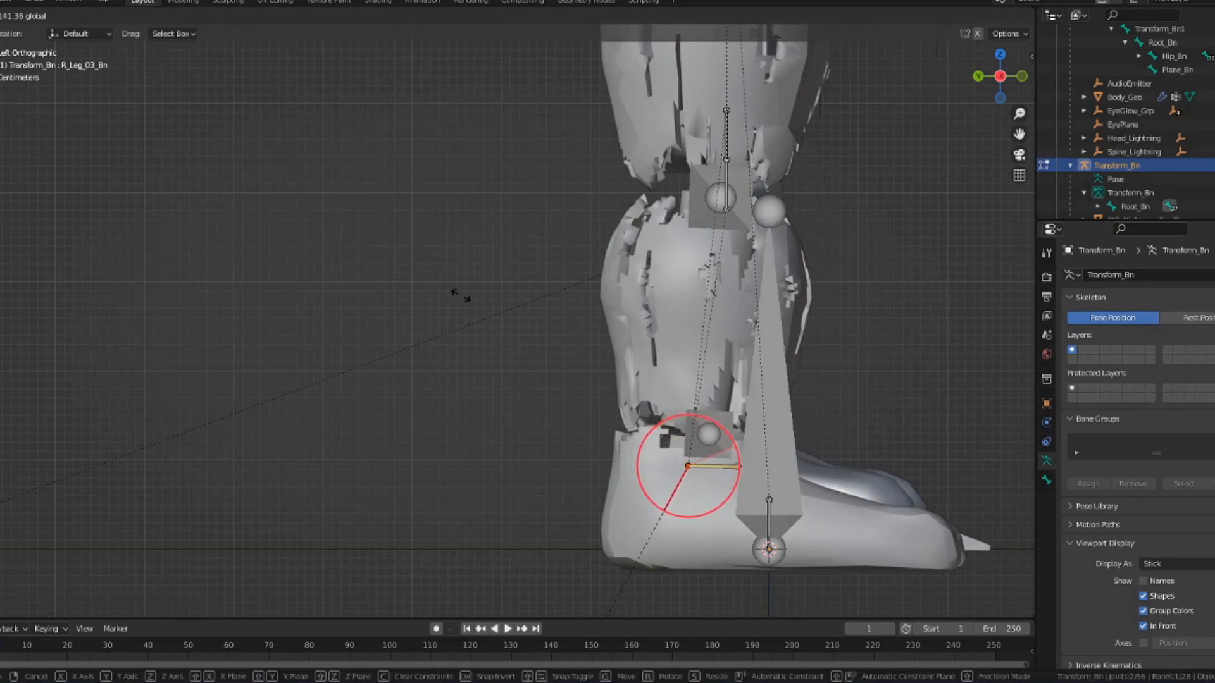
left_click_drag(479, 284, 474, 322)
middle_click_drag(816, 411, 633, 437)
left_click(488, 466)
scroll(392, 450, "down", 1)
left_click(284, 437, "shift")
scroll(316, 427, "down", 1)
left_click_drag(343, 415, 422, 418)
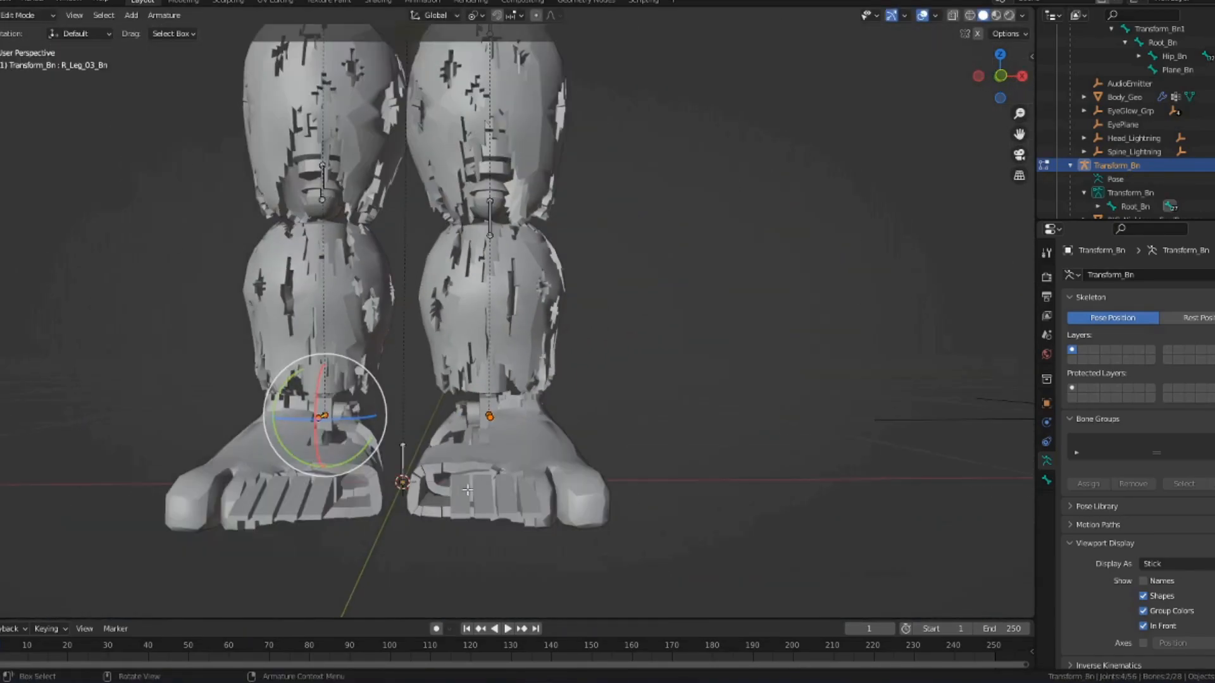
right_click(422, 418)
- Rotate L_Leg_03_Bn 90 degrees about the Z axis
scroll(422, 417, "up", 4)
left_click(487, 508)
key("KP_1")
scroll(487, 443, "down", 4)
middle_click_drag(569, 443, 673, 466, "shift")
scroll(673, 466, "up", 4)
left_click_drag(673, 466, 703, 464)
middle_click_drag(752, 499, 747, 530)
key("r")
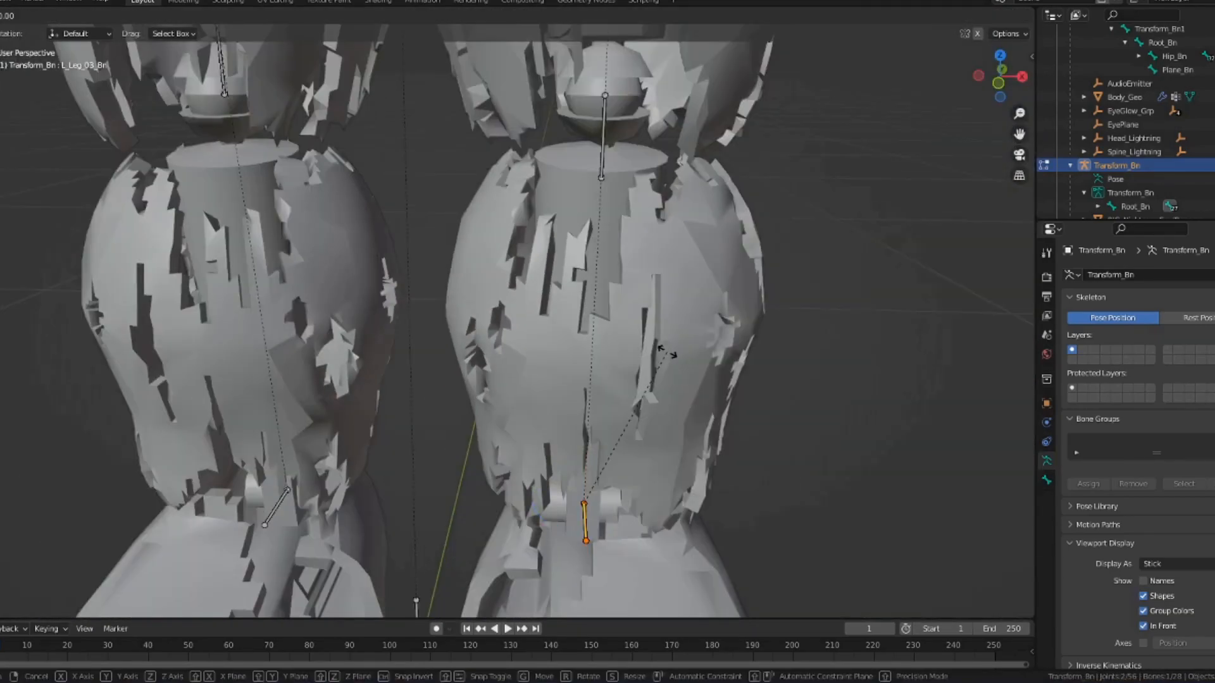
key("z")
key("9")
key("0")
key("Return")
- Rotate R_Leg_03_Bn 90 degrees about the Z axis
left_click(276, 508)
key("r")
key("z")
key("9")
key("0")
key("Return")
- Try to rotate L_Leg_02_Bn freehand at the knee, undoing each attempt
middle_click_drag(405, 437, 436, 480)
key("KP_1")
middle_click_drag(455, 208, 480, 284, "shift")
scroll(479, 285, "up", 1)
left_click(708, 370)
left_click_drag(737, 357, 744, 353)
key("ctrl+z")
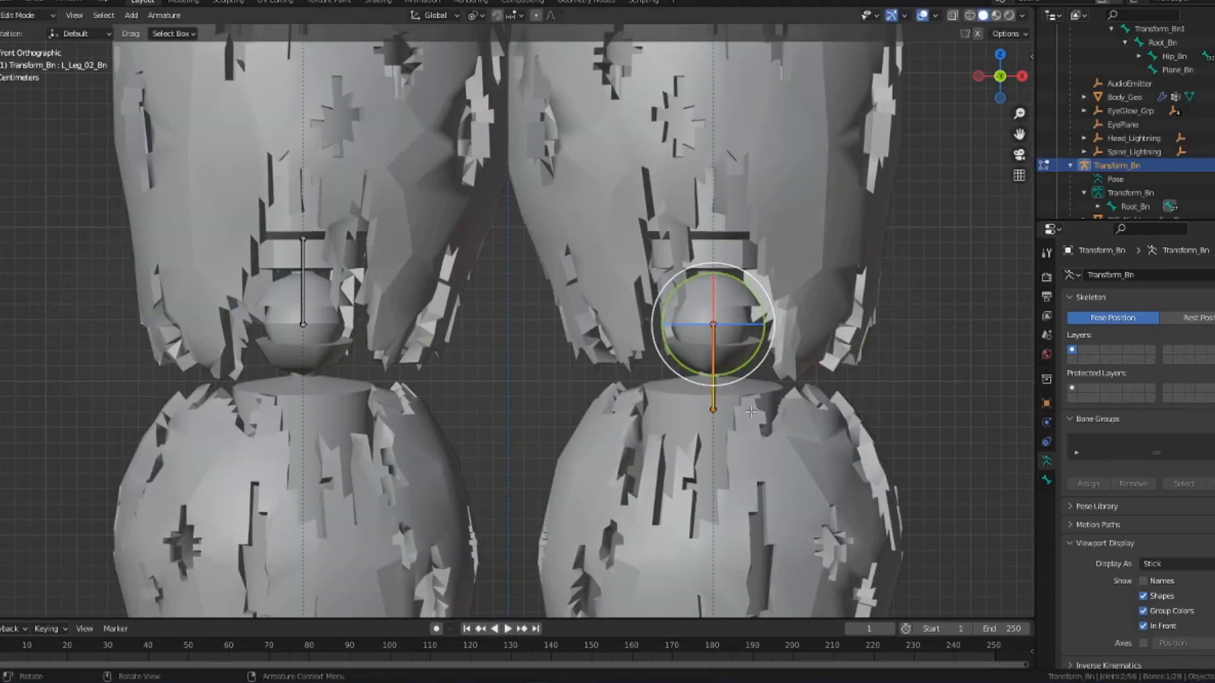
middle_click_drag(740, 354, 730, 373)
scroll(633, 354, "down", 3)
left_click_drag(610, 349, 650, 332)
key("ctrl+z")
- Rotate L_Leg_02_Bn by -90 degrees about the Y axis
middle_click_drag(650, 339, 613, 430)
middle_click_drag(639, 506, 644, 454)
key("r")
key("y")
key("9")
key("0")
key("minus")
key("Return")
- Rotate R_Leg_02_Bn to lie horizontally, pointing the same way as the left knee bone, and deselect it
mouse_move(468, 285)
middle_mouse_down()
mouse_move(236, 428)
mouse_move(191, 304)
mouse_move(466, 271)
mouse_move(452, 279)
middle_mouse_up()
left_click(523, 212)
key("shift+r")
left_click(417, 253)
scroll(658, 304, "down", 2)
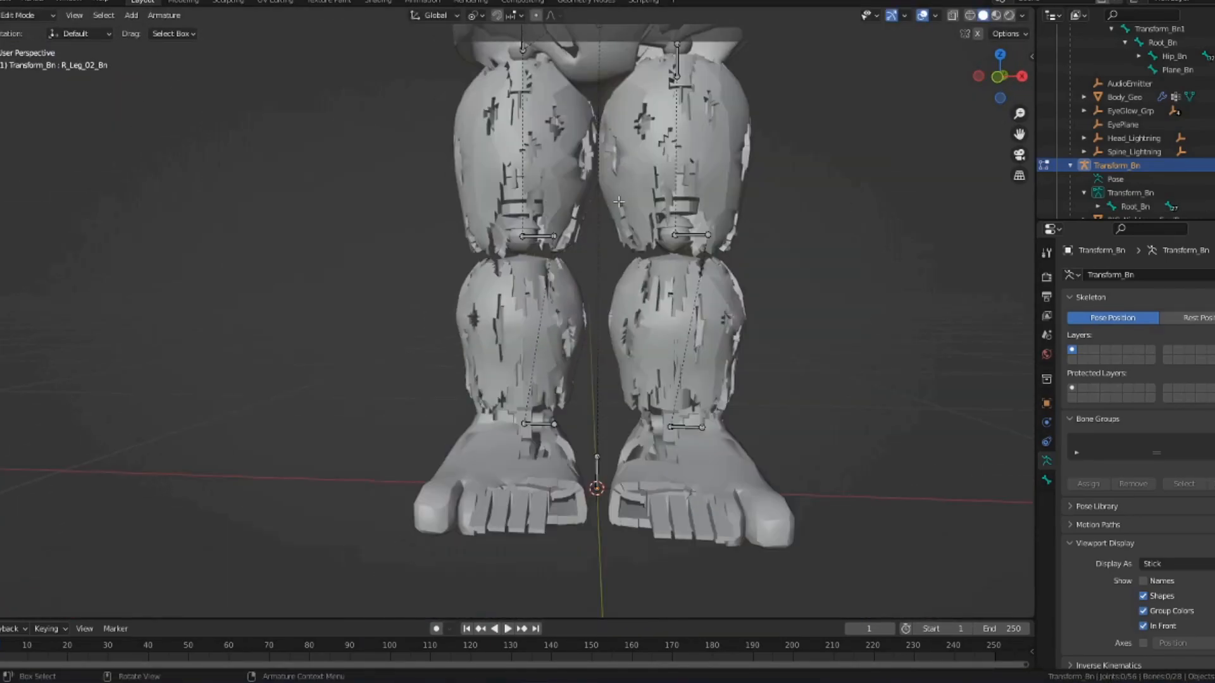
middle_click_drag(686, 95, 658, 365, "shift")
scroll(658, 365, "up", 2)
left_click(696, 385)
left_click(472, 337, "shift")
key("r")
key("y")
key("Escape")
- Rotate the upper left leg bone at the hip by -90 degrees about the Y axis
left_click(697, 385)
key("r")
key("y")
key("9")
key("0")
key("minus")
key("Return")
- Rotate the upper right leg bone at the hip by 90 degrees about the Y axis
left_click(475, 336)
key("r")
key("y")
key("Escape")
key("r")
key("y")
key("9")
key("0")
key("Return")
- Examine Hip_Bn and the left knee bone, and display the bone properties
scroll(481, 335, "down", 3)
left_click(518, 310)
scroll(519, 310, "up", 2)
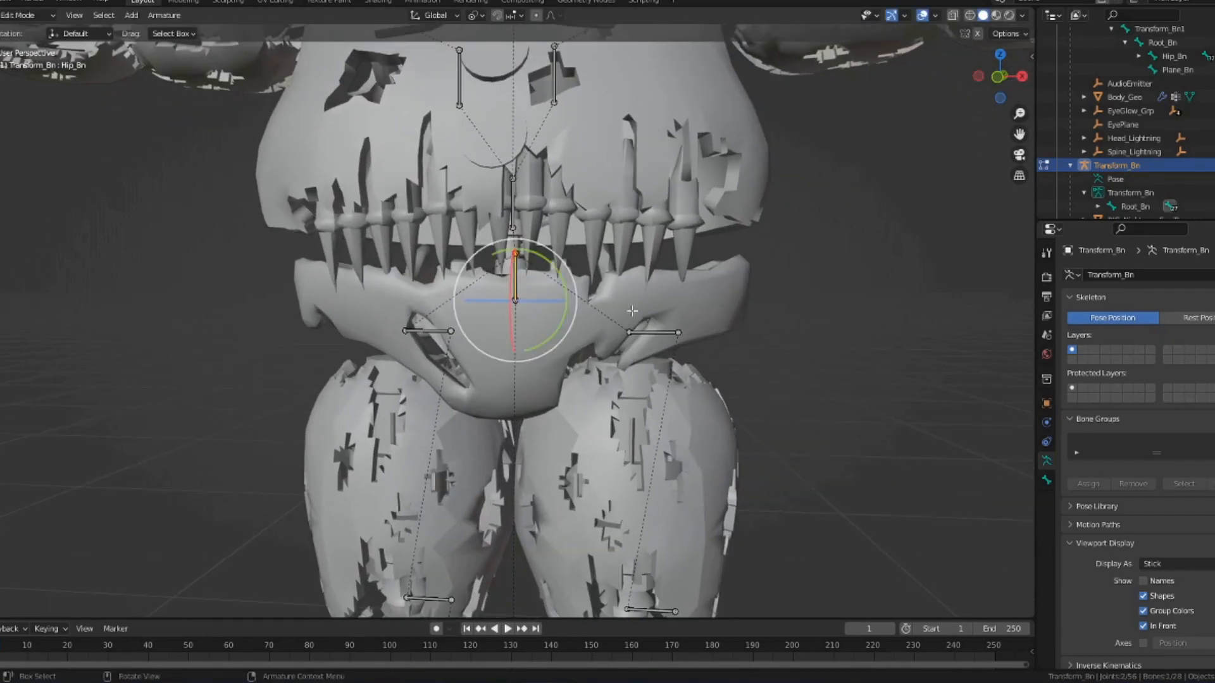
left_click(671, 443)
middle_click_drag(639, 544, 691, 383, "shift")
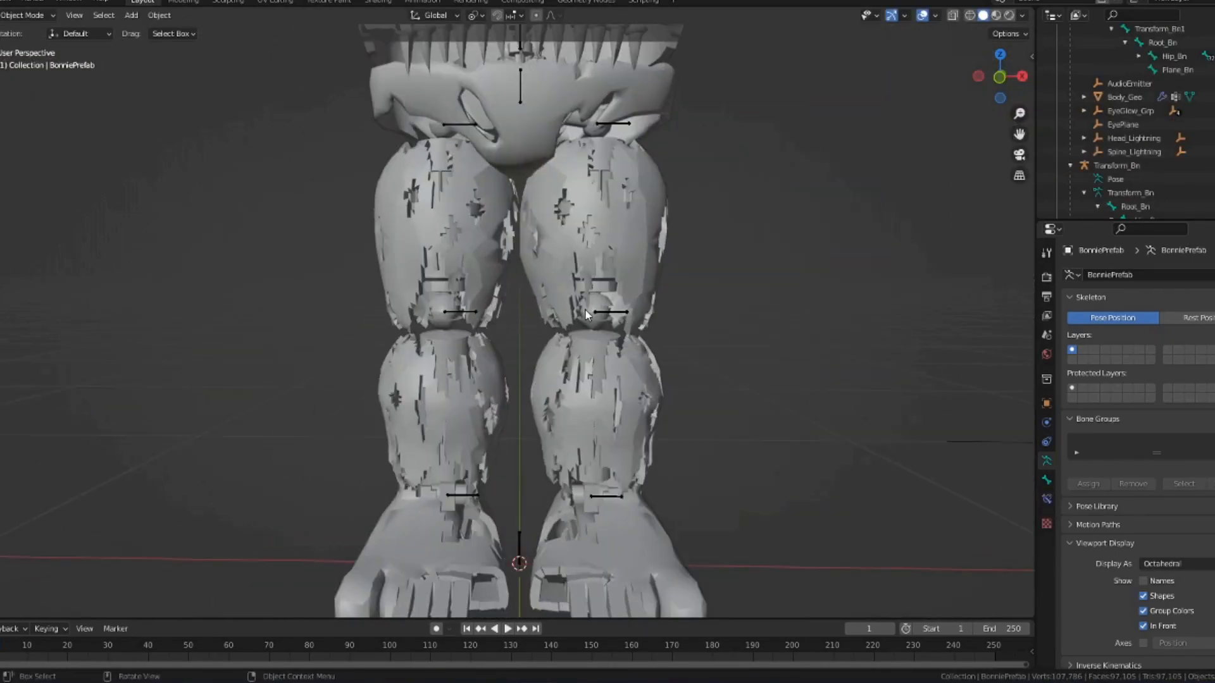
left_click(601, 312)
left_click(1046, 479)
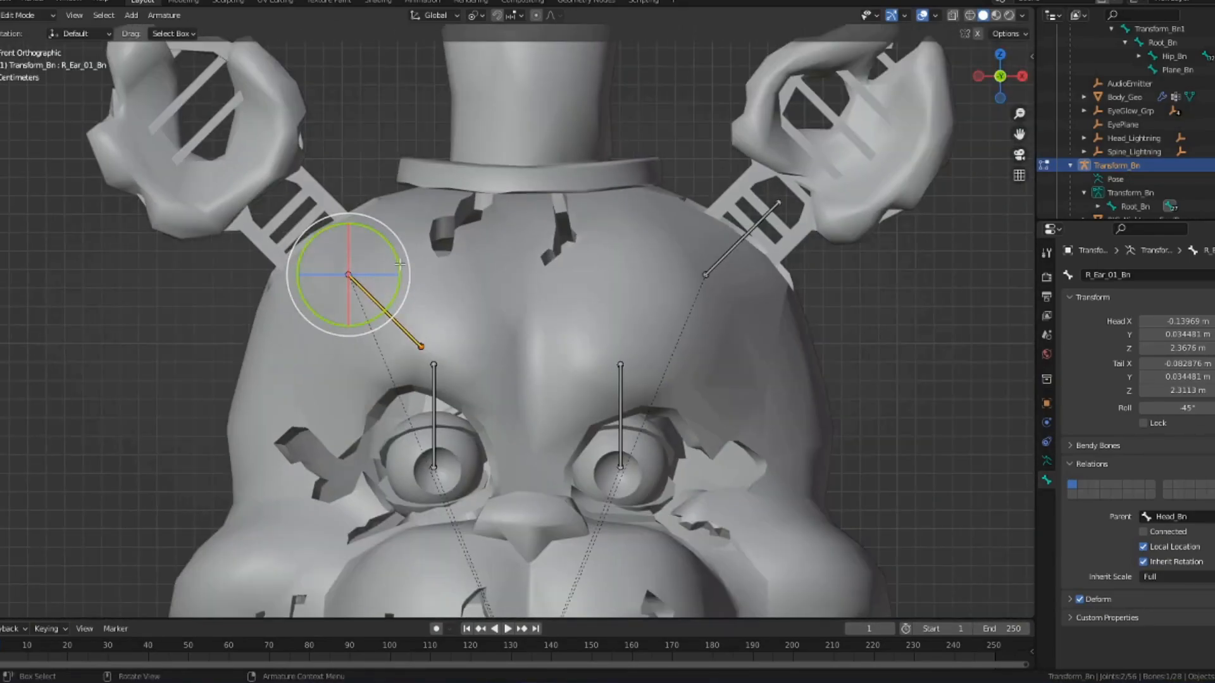
- Rotate R_Ear_01_Bn to lie horizontally pointing outward from the head, and rotate L_Ear_01_Bn in the front view
left_click_drag(399, 262, 174, 181)
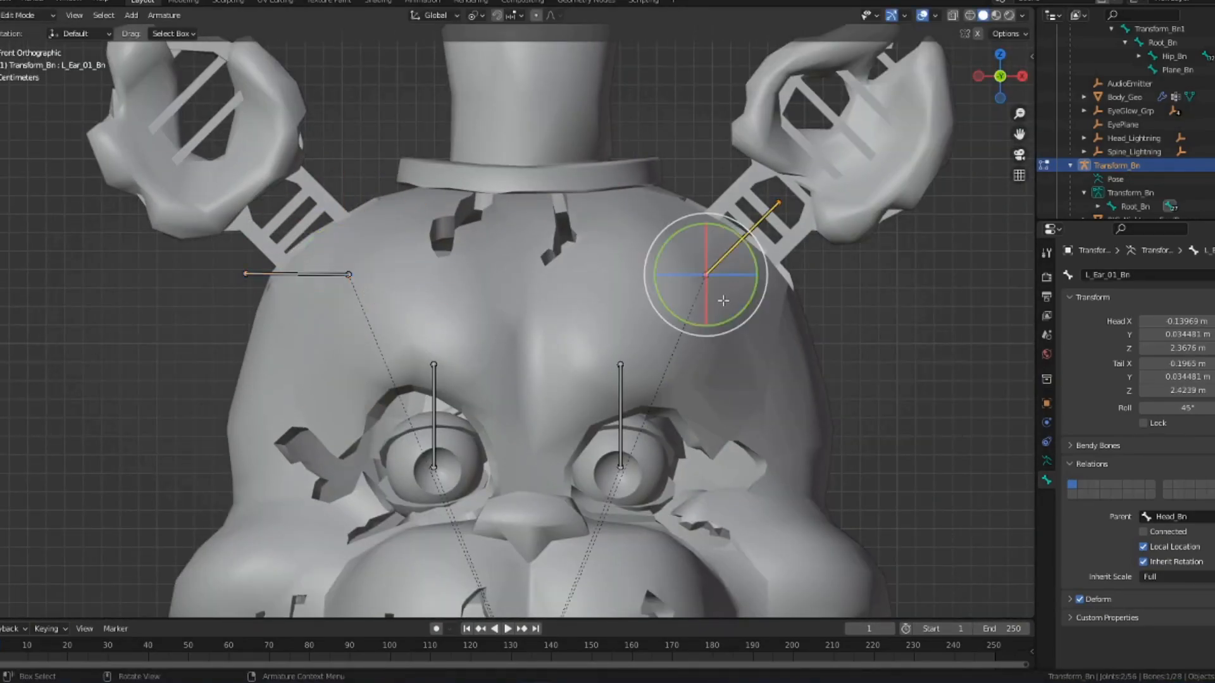
left_click_drag(728, 253, 695, 320)
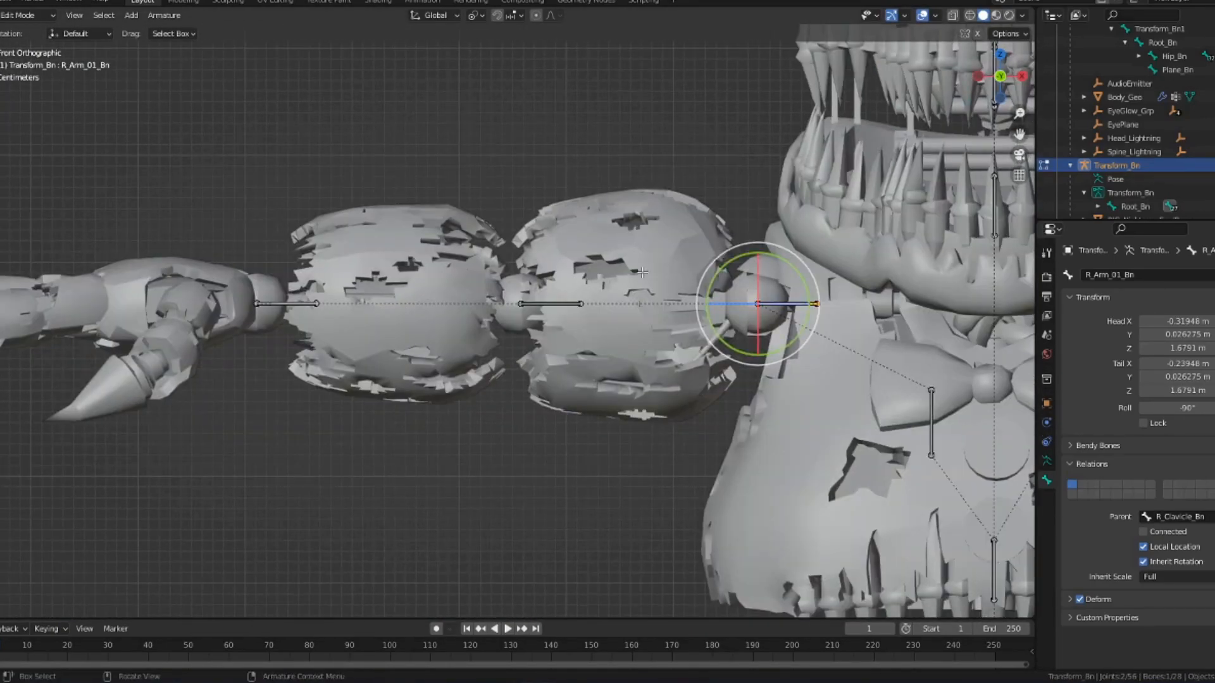
- Rotate R_Arm_01_Bn in the front view so it points straight up from the shoulder joint
key("r")
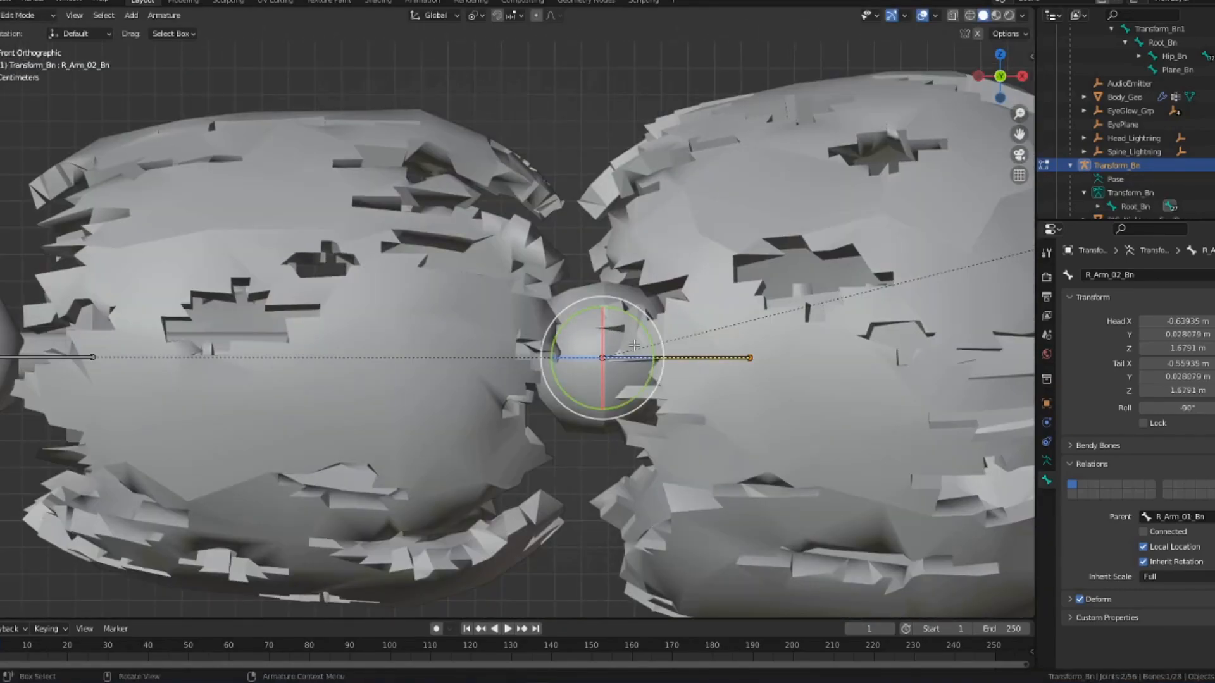
- Rotate the right-arm bones to point straight up and the left-arm bones to point straight down
key("r")
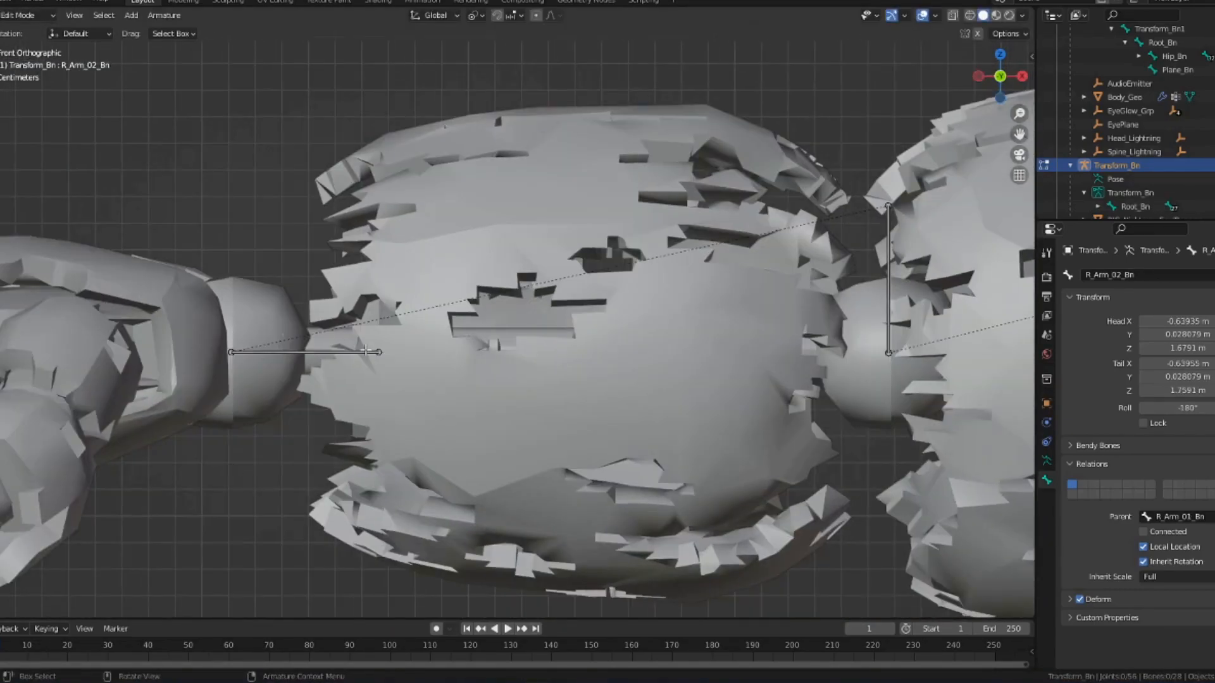
key("r")
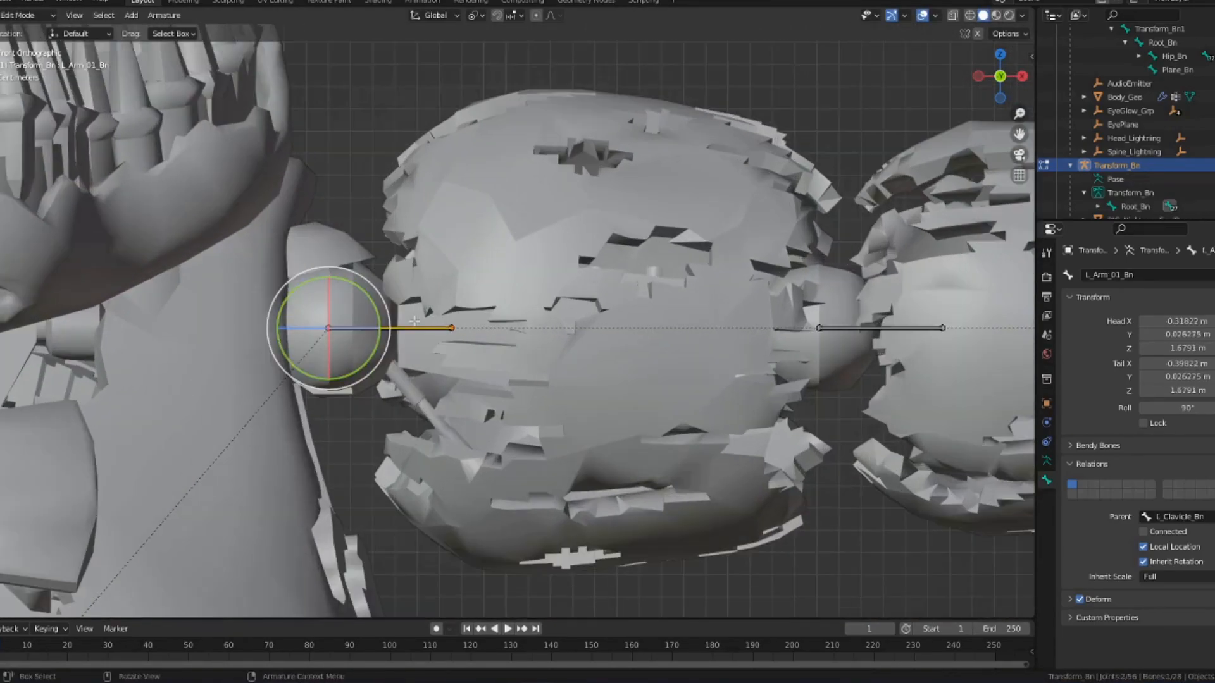
key("r")
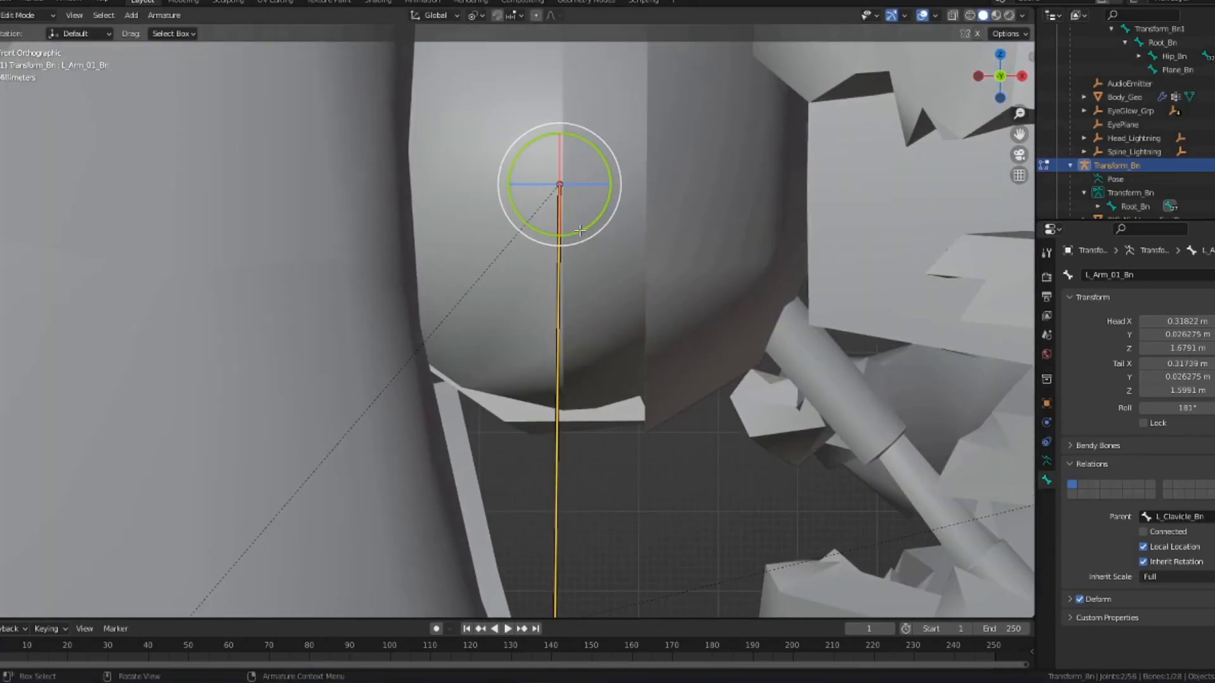
key("r")
key("r")
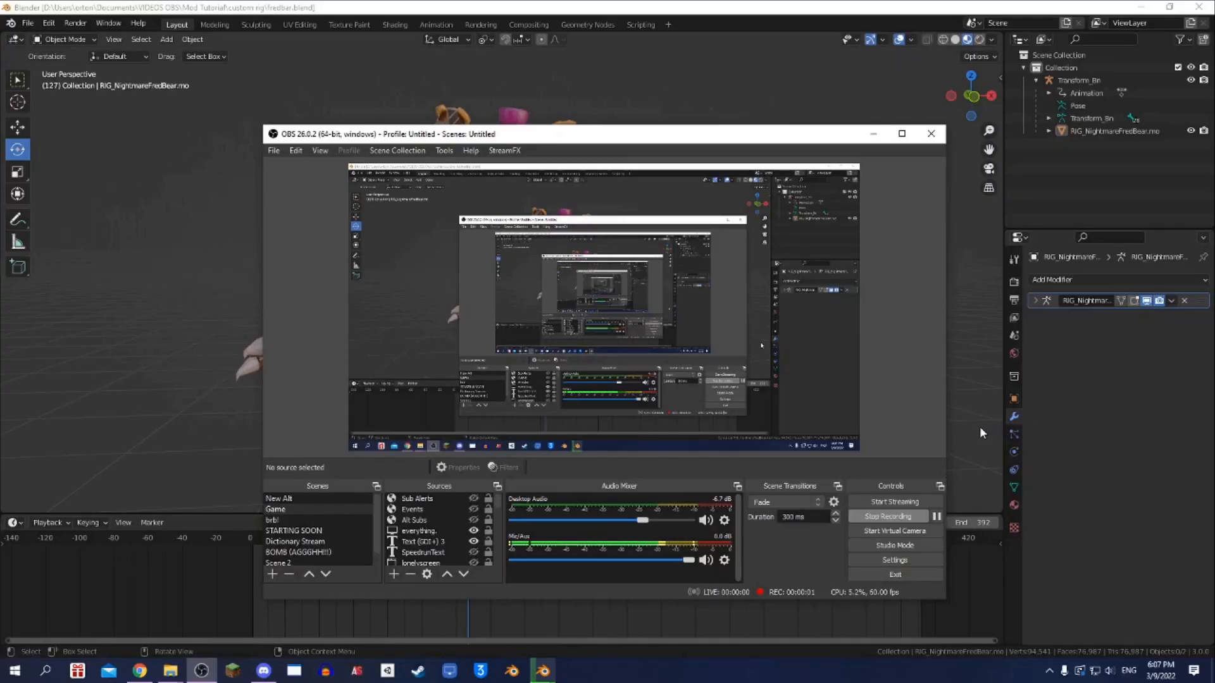
- Bring the fredbar.blend project to the front and open the FBX import file browser
left_click(980, 428)
left_click(27, 28)
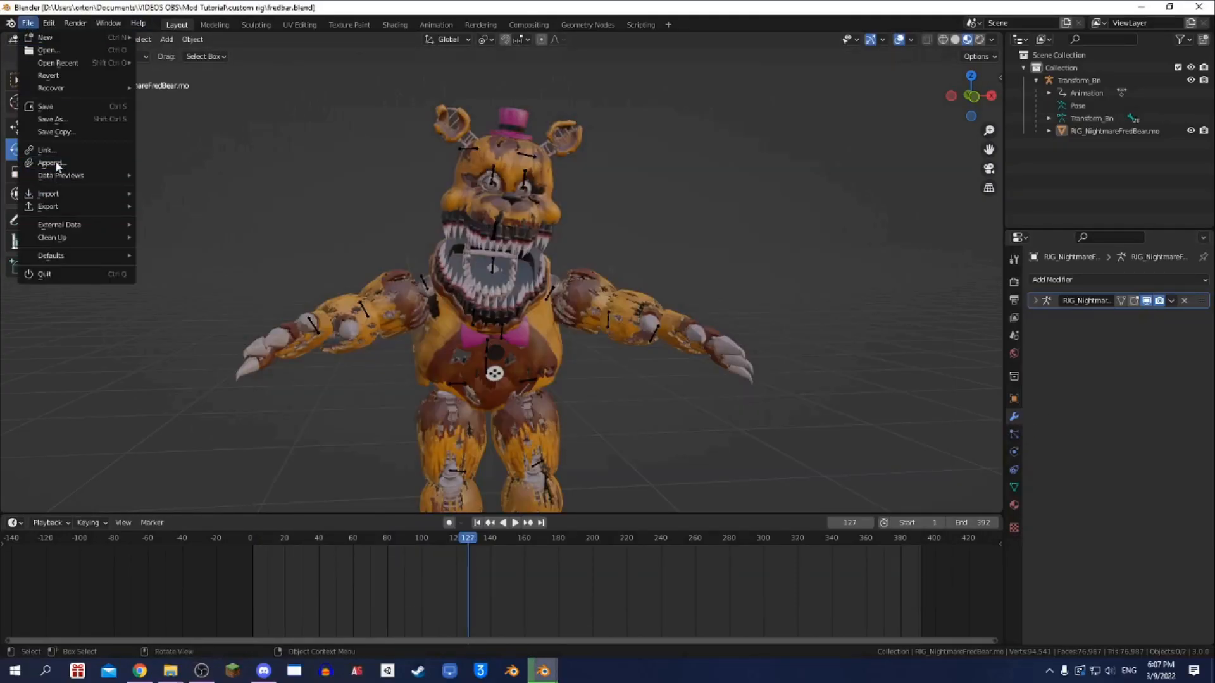
mouse_move(105, 193)
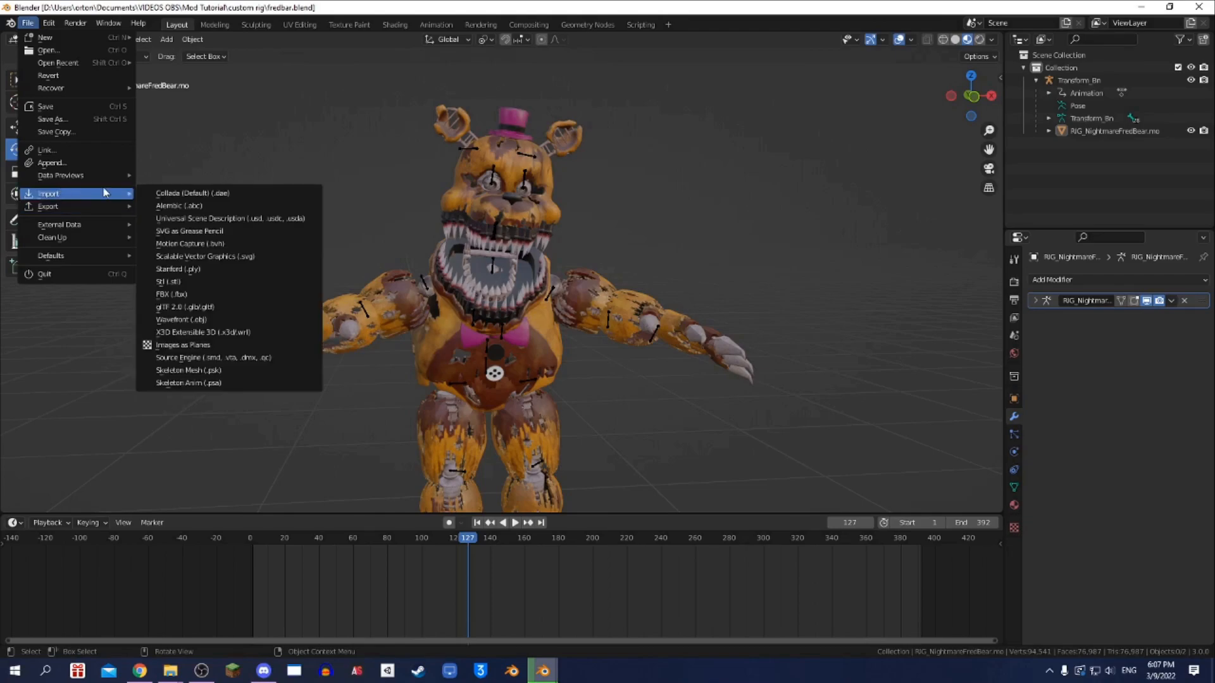
left_click(182, 294)
left_click_drag(504, 142, 488, 381)
left_click_drag(469, 492, 473, 203)
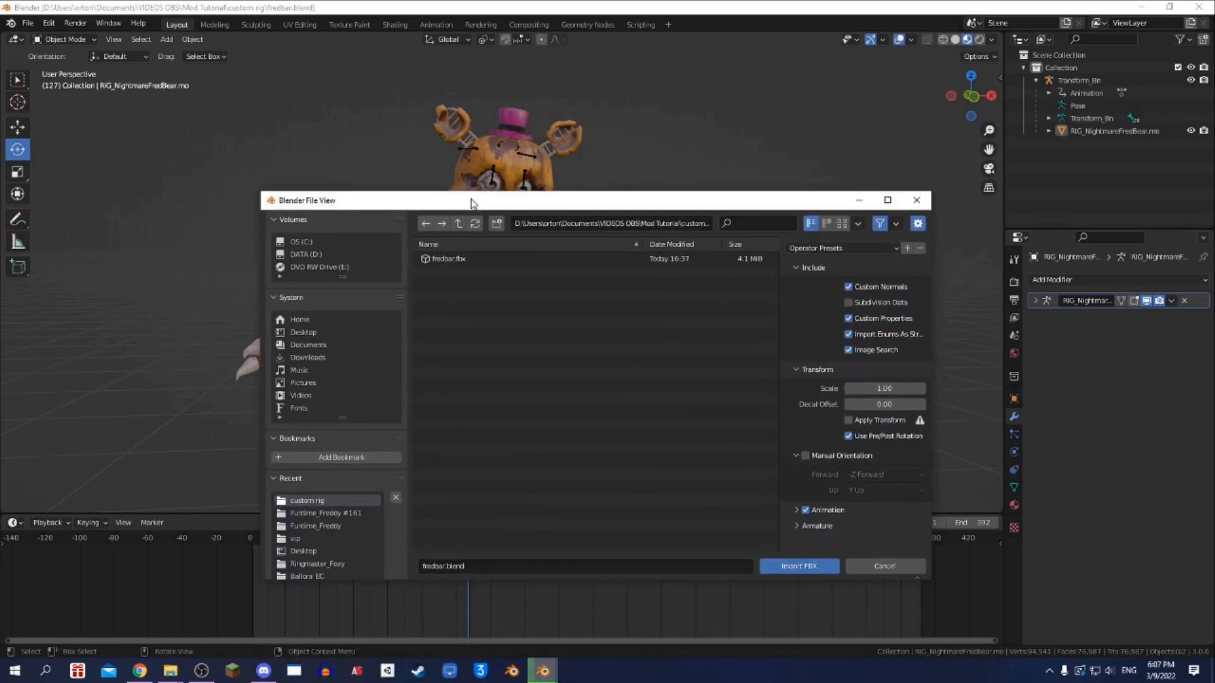
- Import the Bonnie FBX model from the Bonnie folder inside the Desktop's Animator folder
left_click(310, 550)
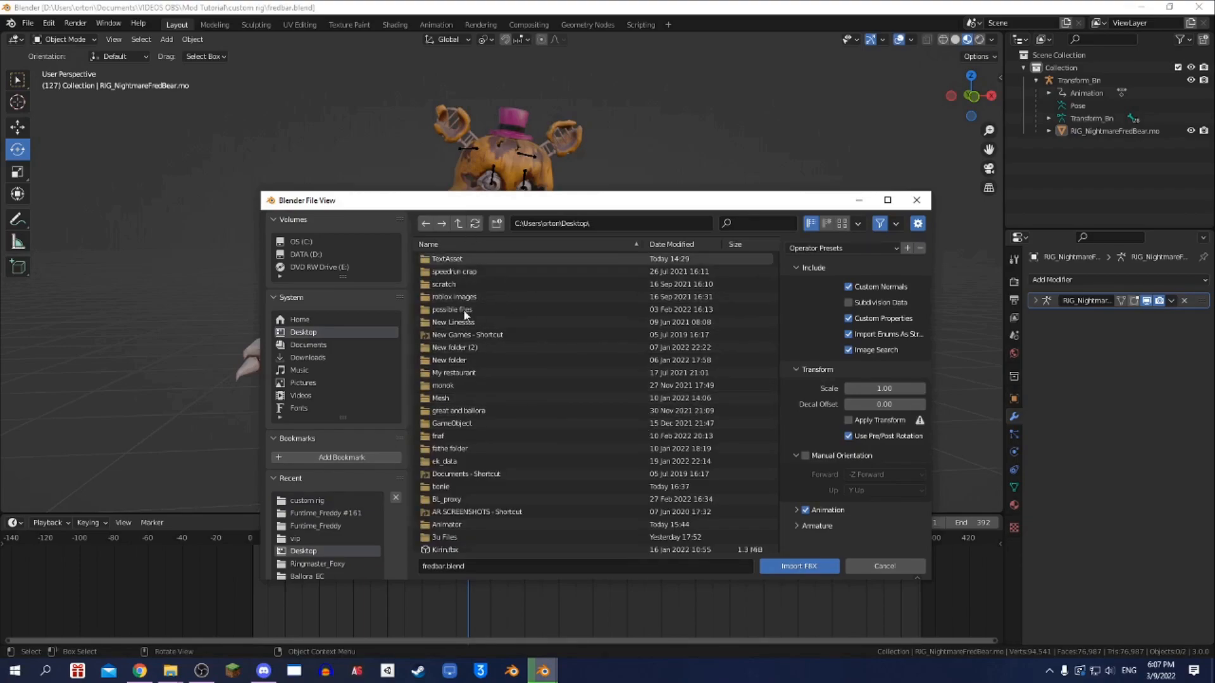
double_click(449, 524)
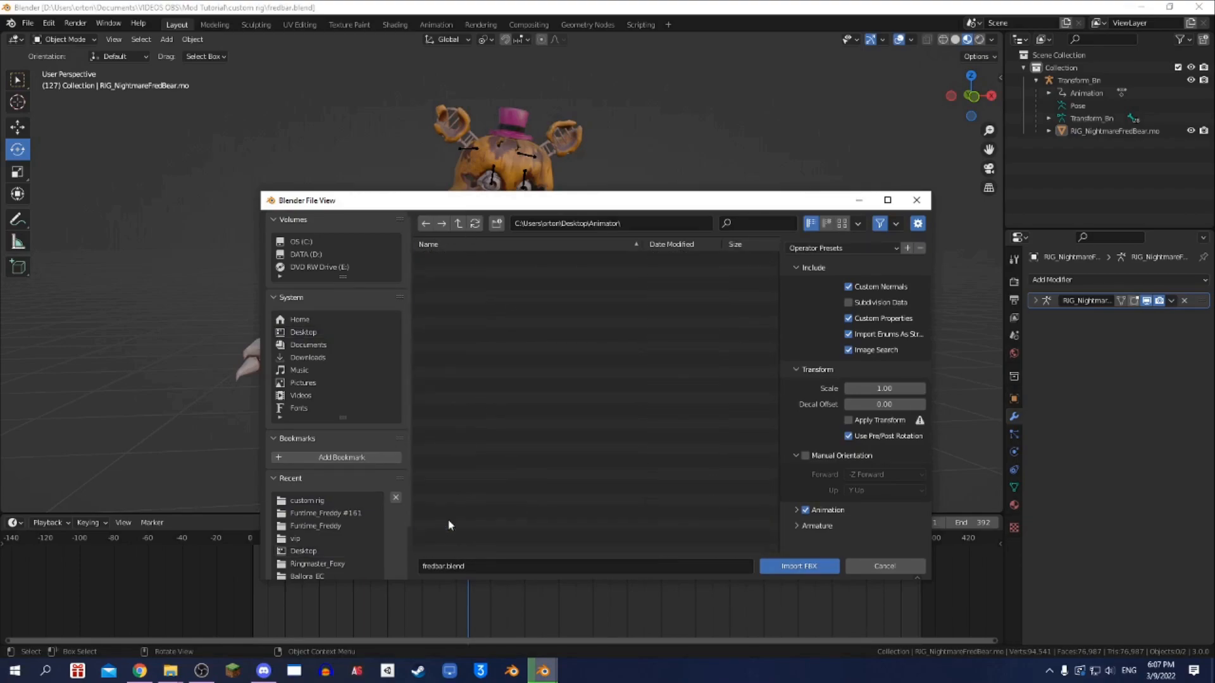
scroll(464, 430, "down", 4)
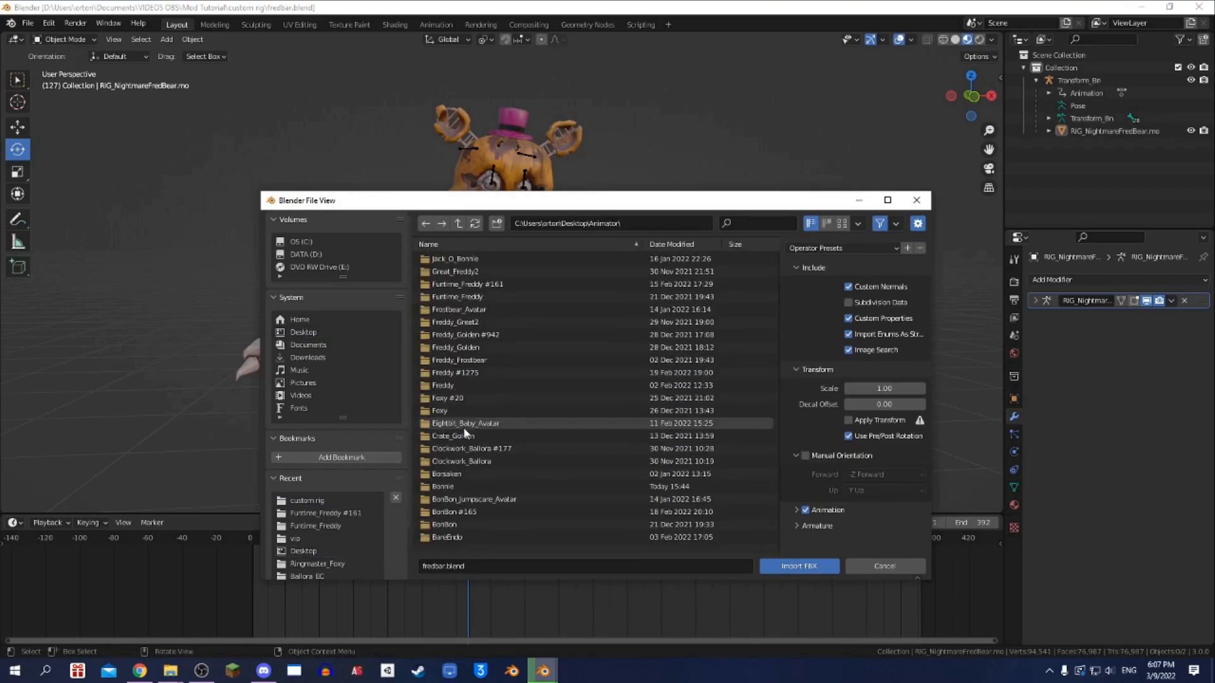
double_click(450, 485)
left_click_drag(485, 200, 508, 180)
double_click(457, 241)
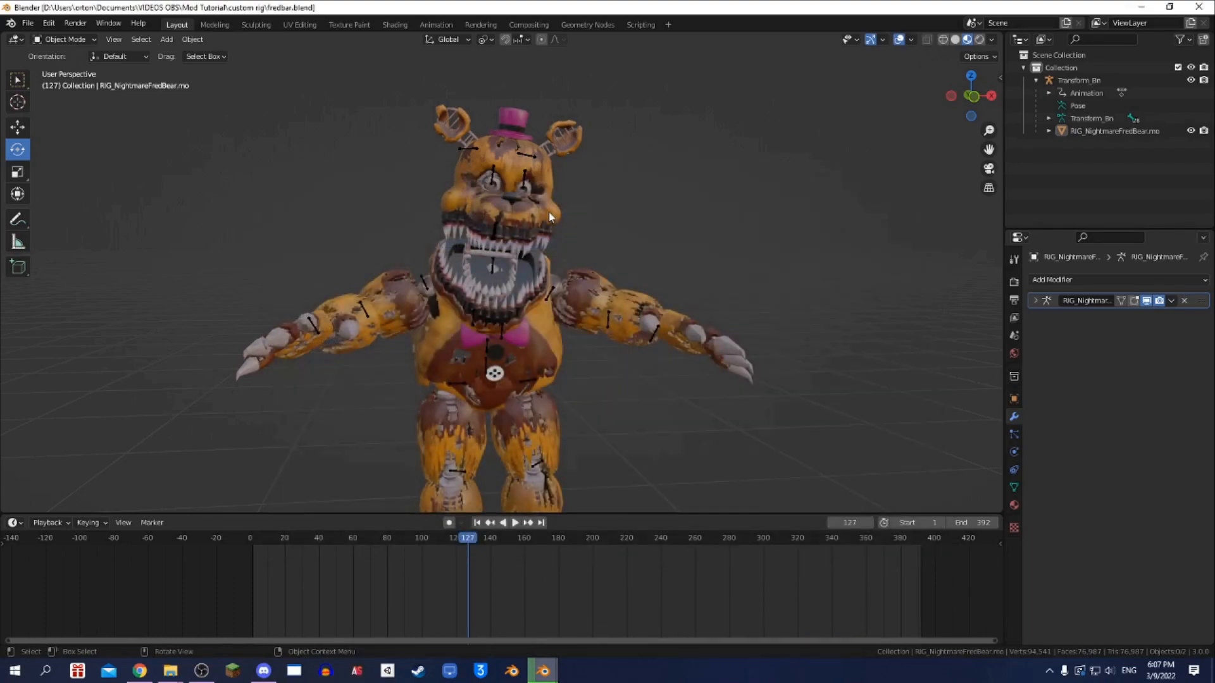
- Set the X, Y and Z scale of the imported BonniePrefab armature to 1
scroll(653, 153, "down", 3)
left_click(62, 40)
left_click(63, 85)
key("h")
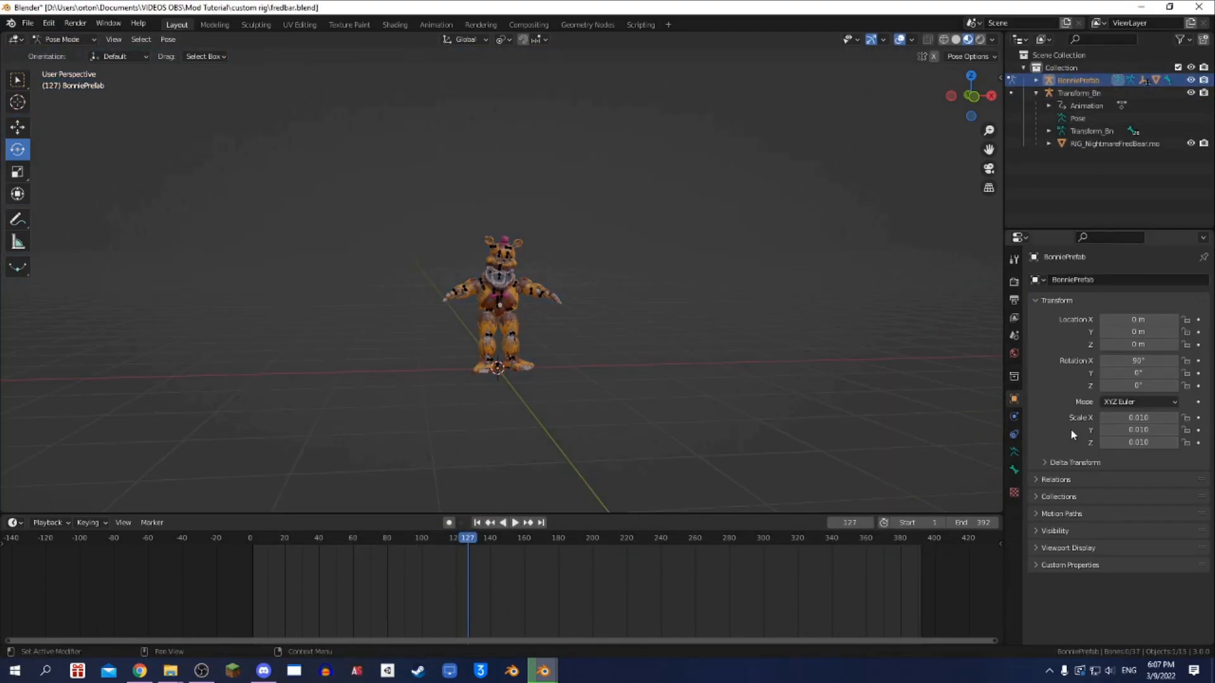
double_click(1124, 423)
type("1")
key("Tab")
type("1")
key("Tab")
type("1")
key("Return")
- Return from the BonniePrefab armature to Object Mode and open the Transform_Bn armature in Edit Mode
scroll(620, 329, "up", 10)
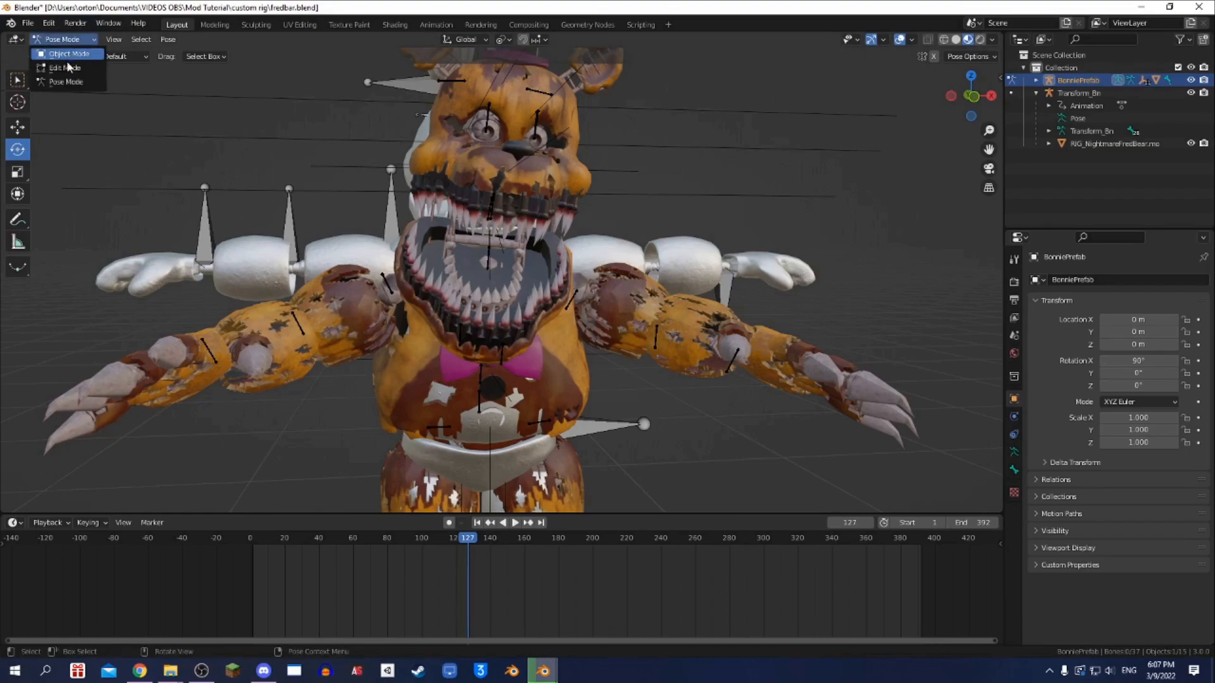
left_click(66, 67)
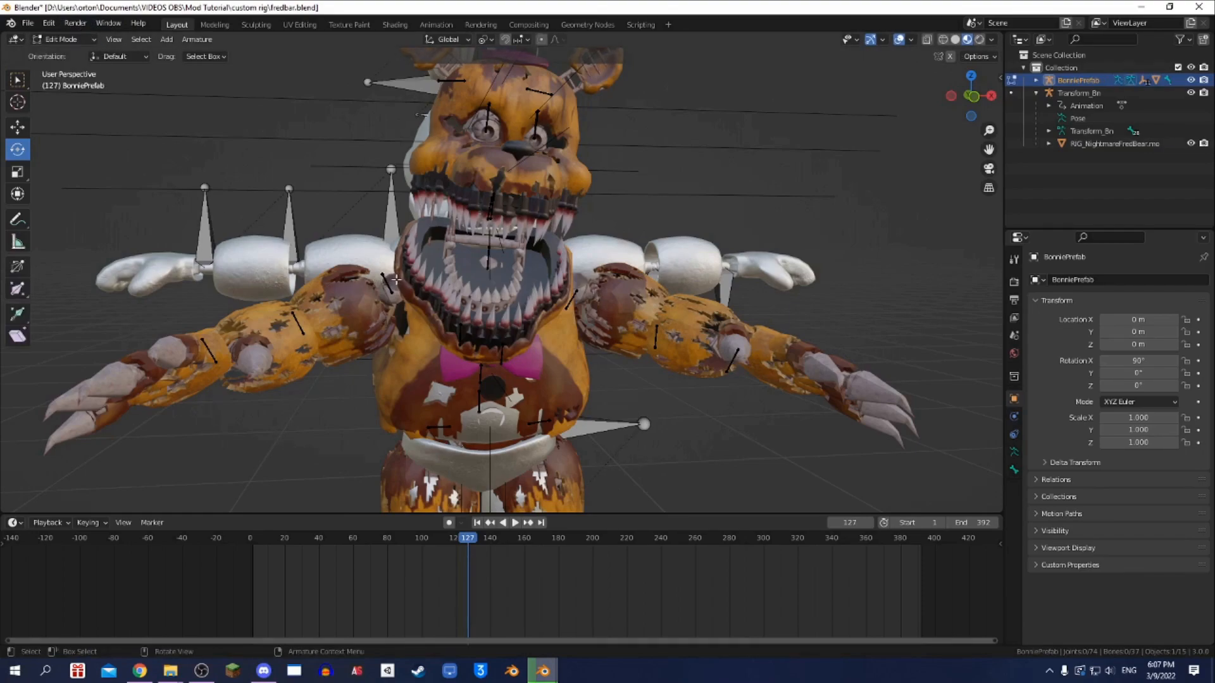
left_click(74, 39)
left_click(75, 68)
left_click(391, 279)
left_click(316, 202)
left_click(58, 40)
left_click(62, 54)
left_click(387, 289)
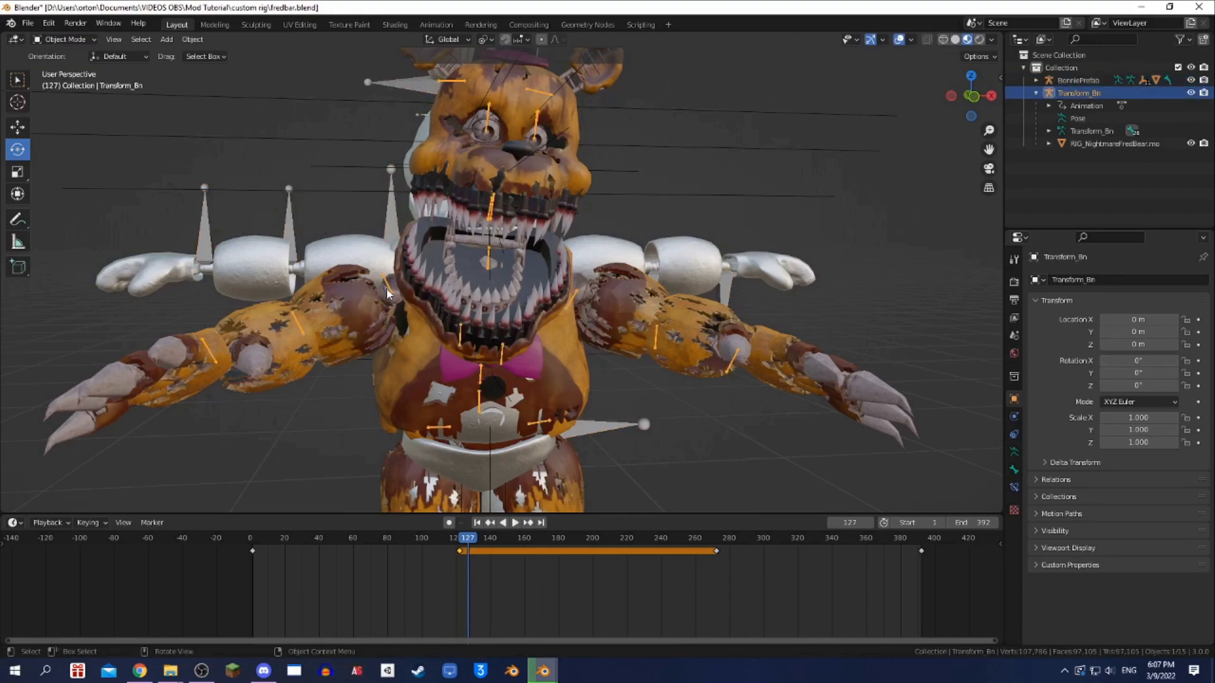
key("Tab")
- Select the R_Arm_01_Bn bone of the Transform_Bn armature and show its bone properties
scroll(279, 271, "up", 6)
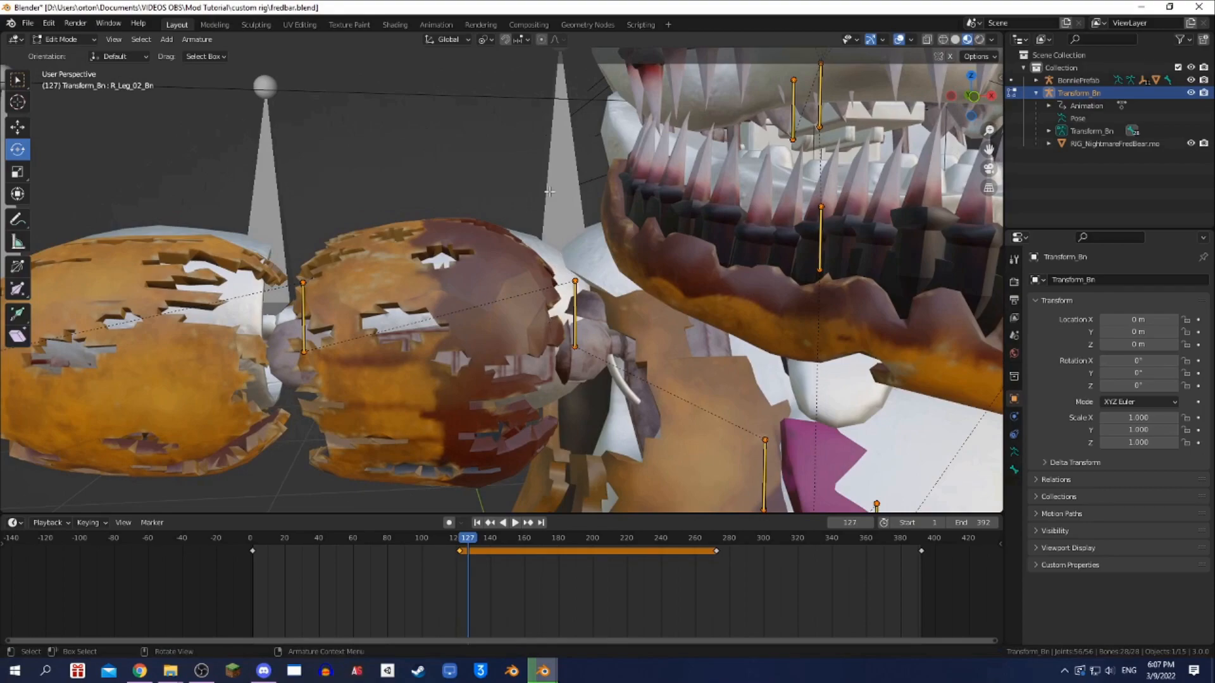
left_click(572, 303)
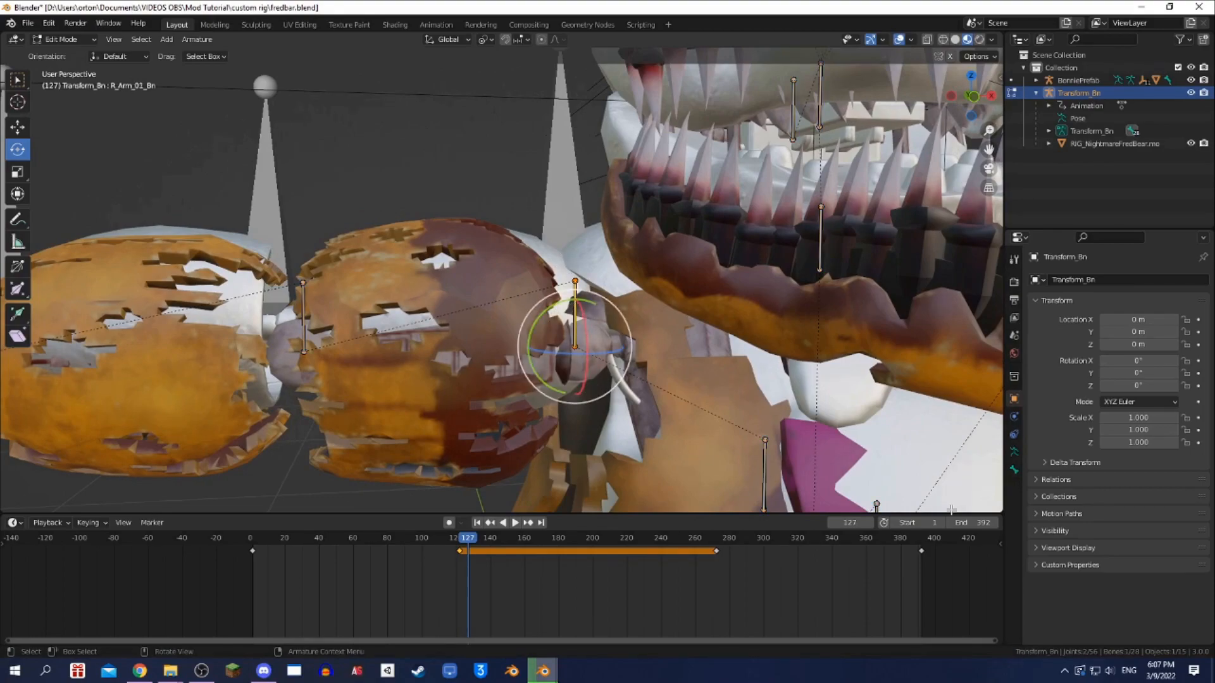
left_click(1014, 469)
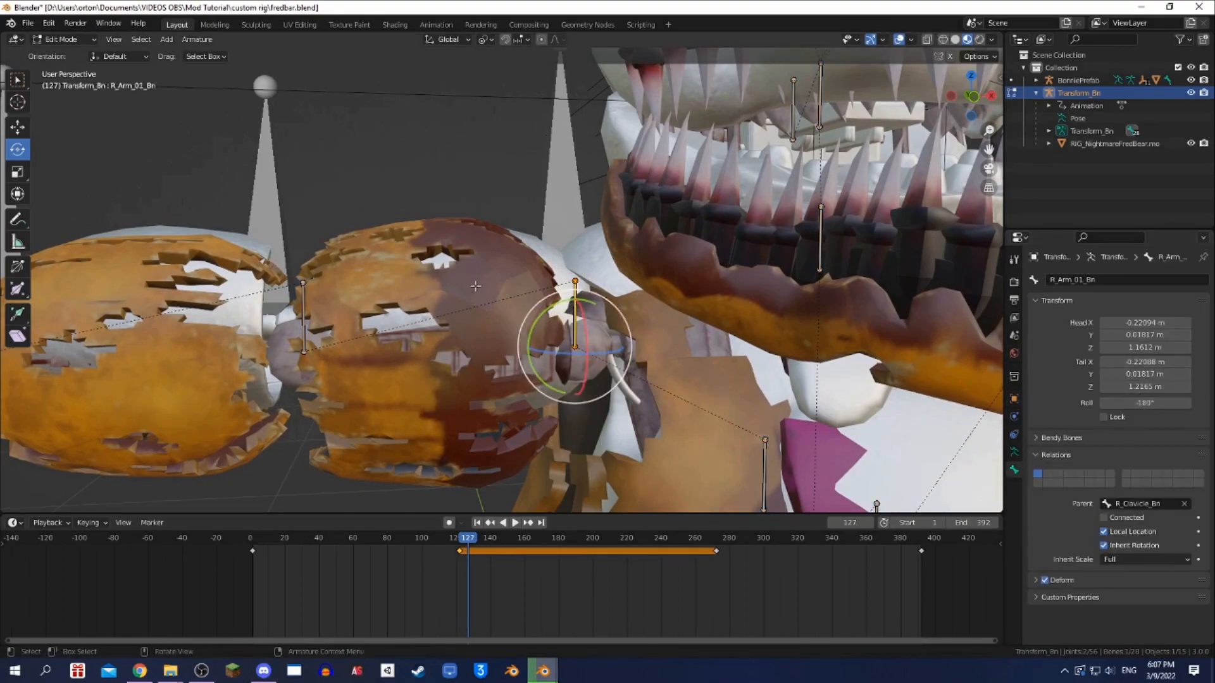
- Check the roll of BonniePrefab's R_Arm_01_Bn bone and return to the Transform_Bn armature
key("Tab")
left_click(556, 188)
key("Tab")
left_click(562, 212)
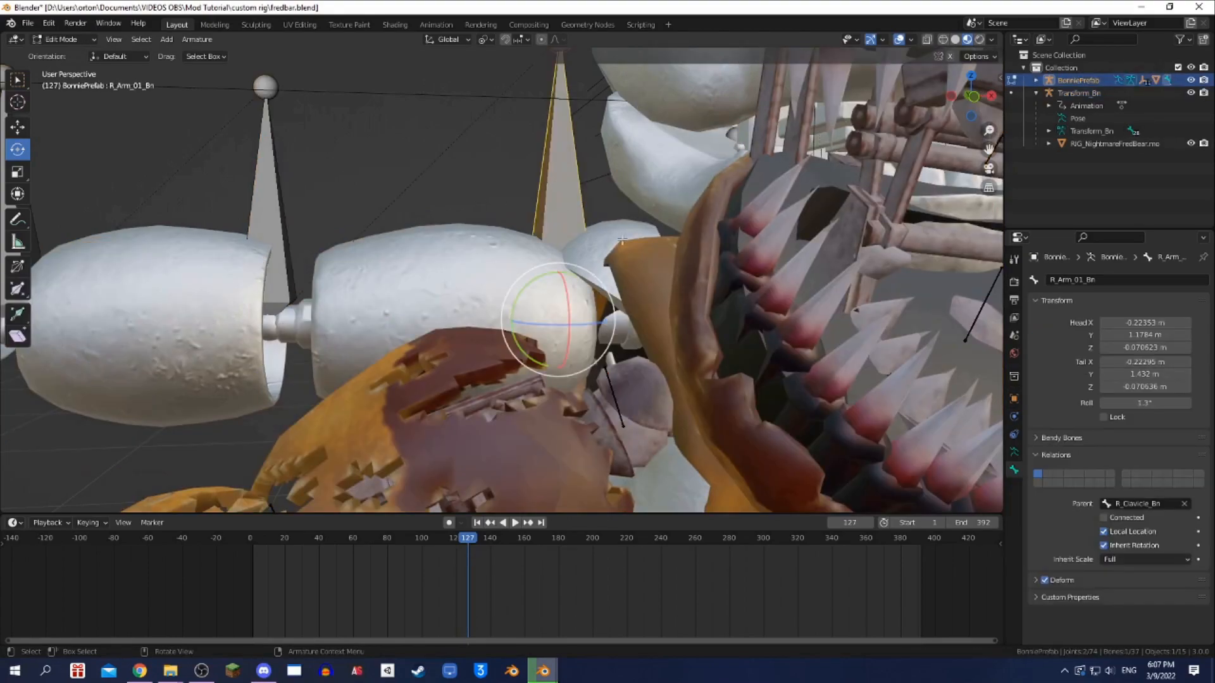
key("Tab")
left_click(596, 393)
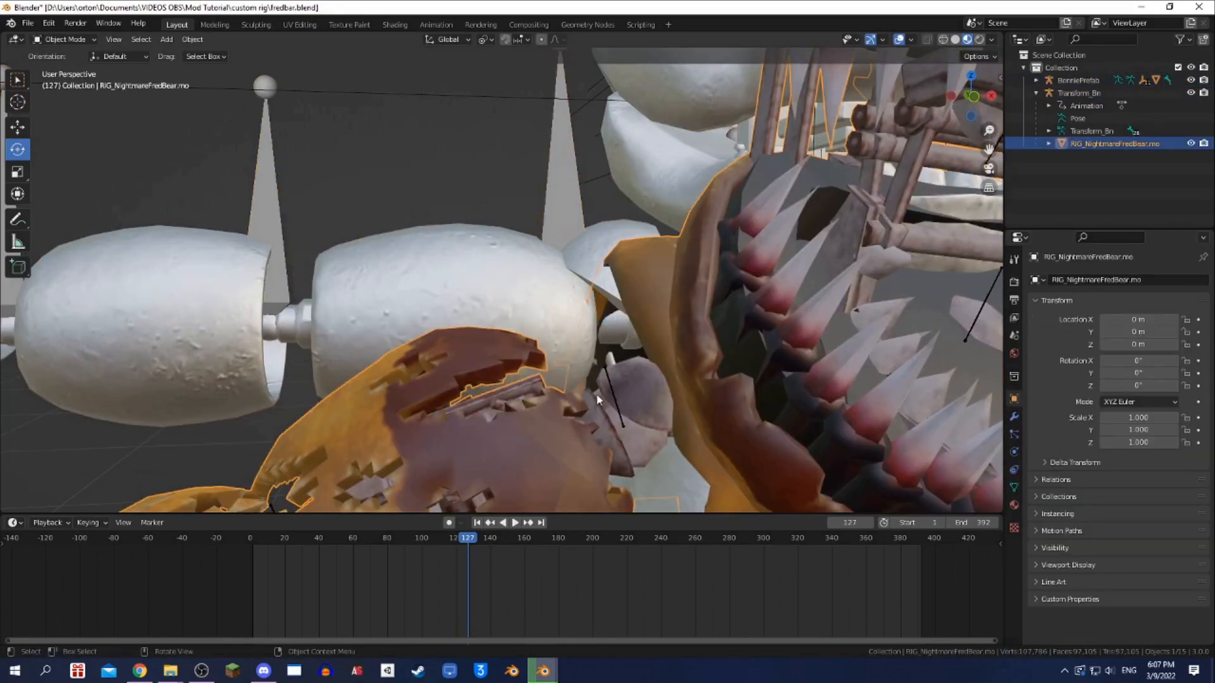
left_click(611, 392)
key("Tab")
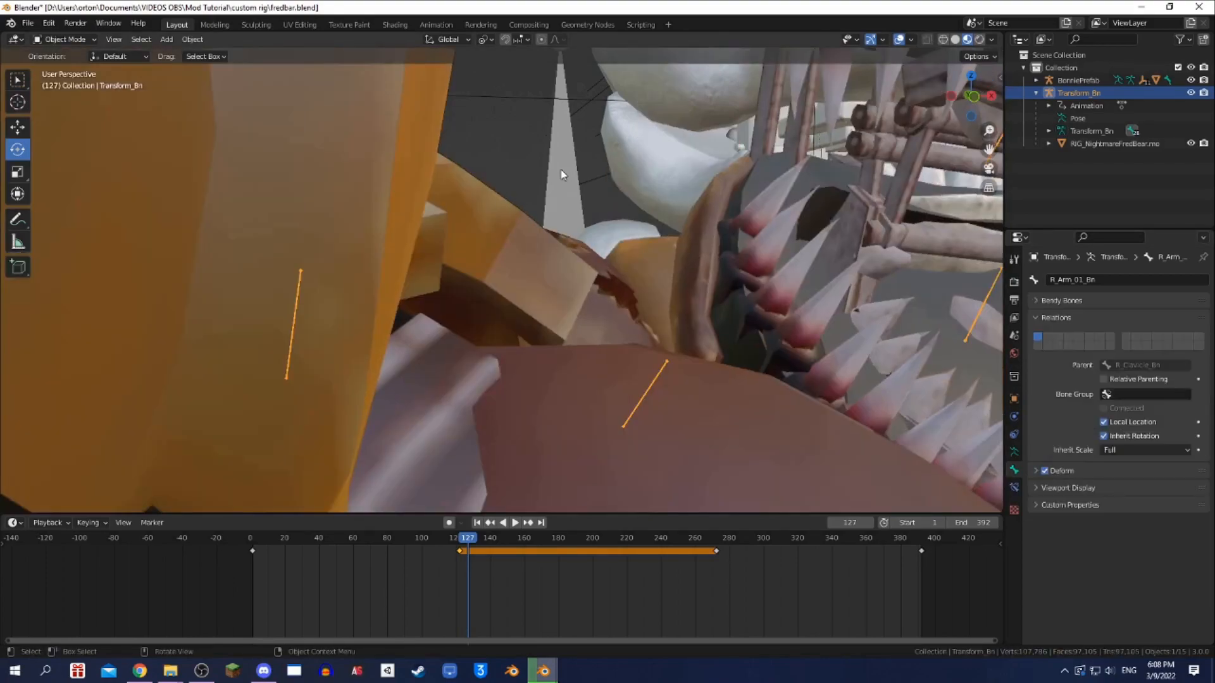
- Match Transform_Bn's R_Arm_01_Bn bone to its BonniePrefab counterpart by setting its roll to 1.3°
left_click(562, 176)
key("Tab")
left_click(566, 204)
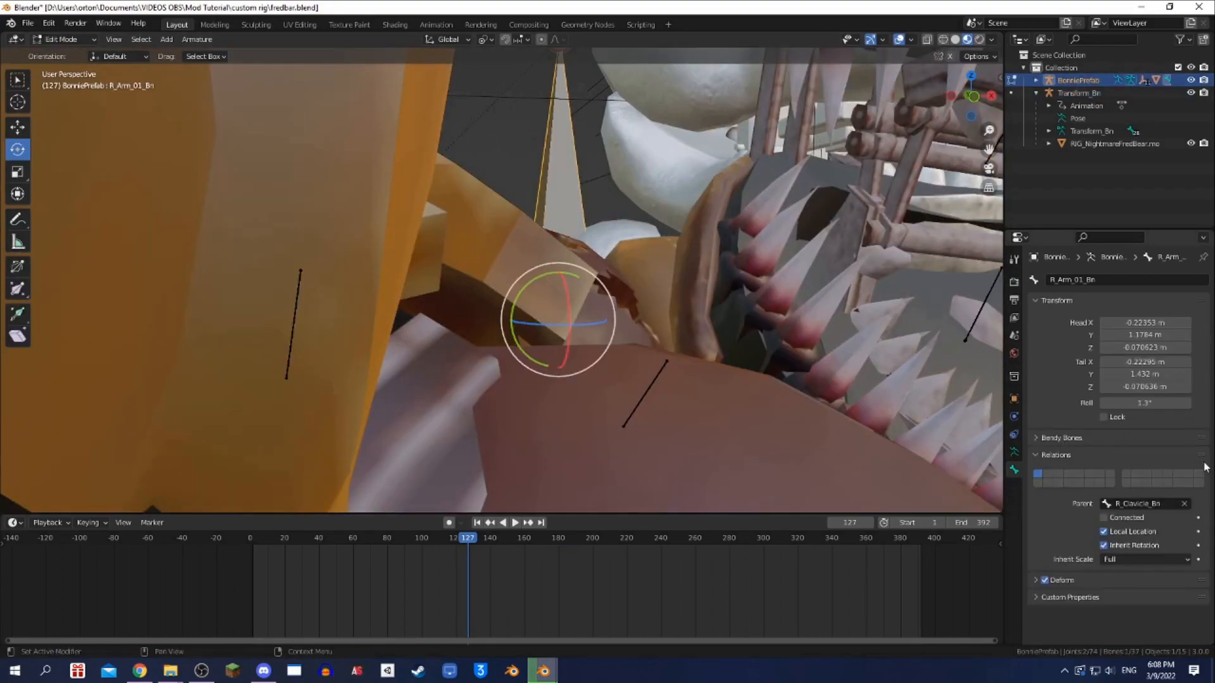
key("Tab")
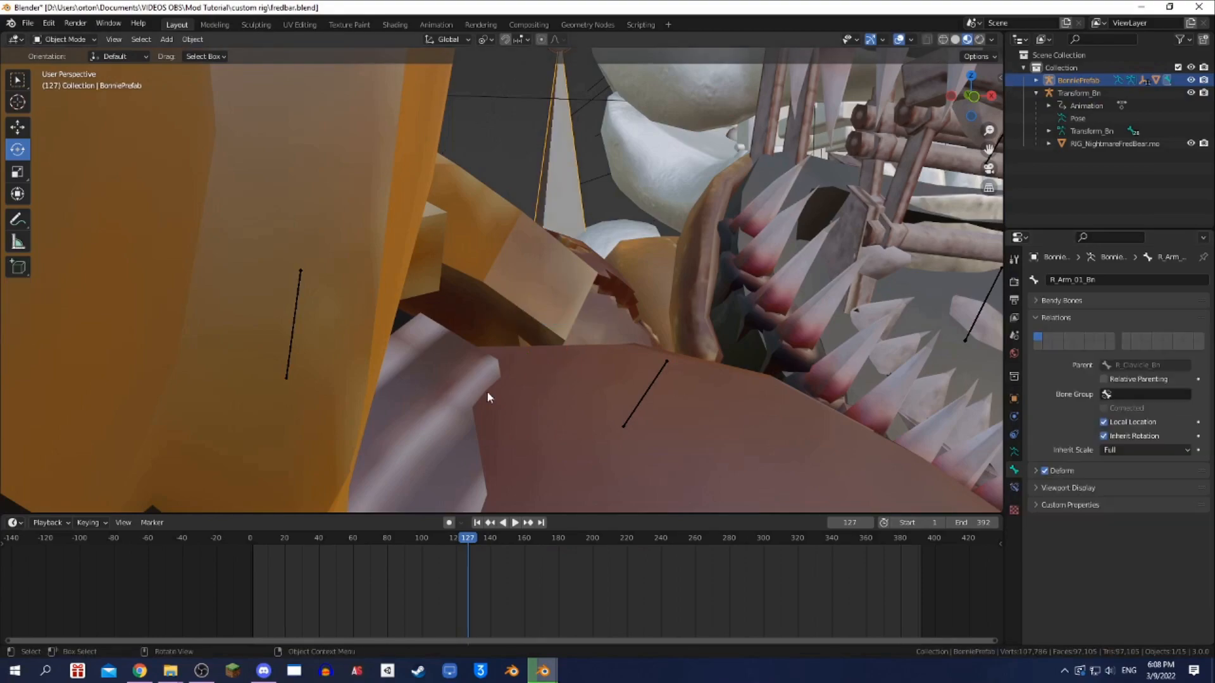
left_click(664, 393)
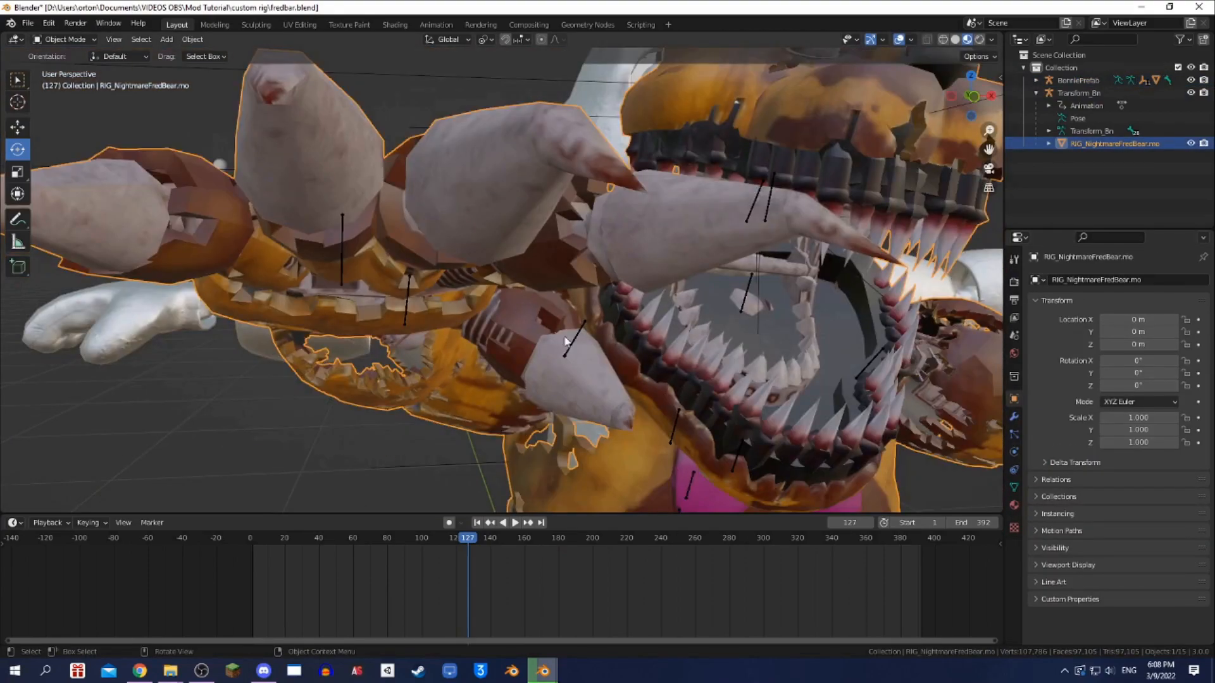
left_click(565, 341)
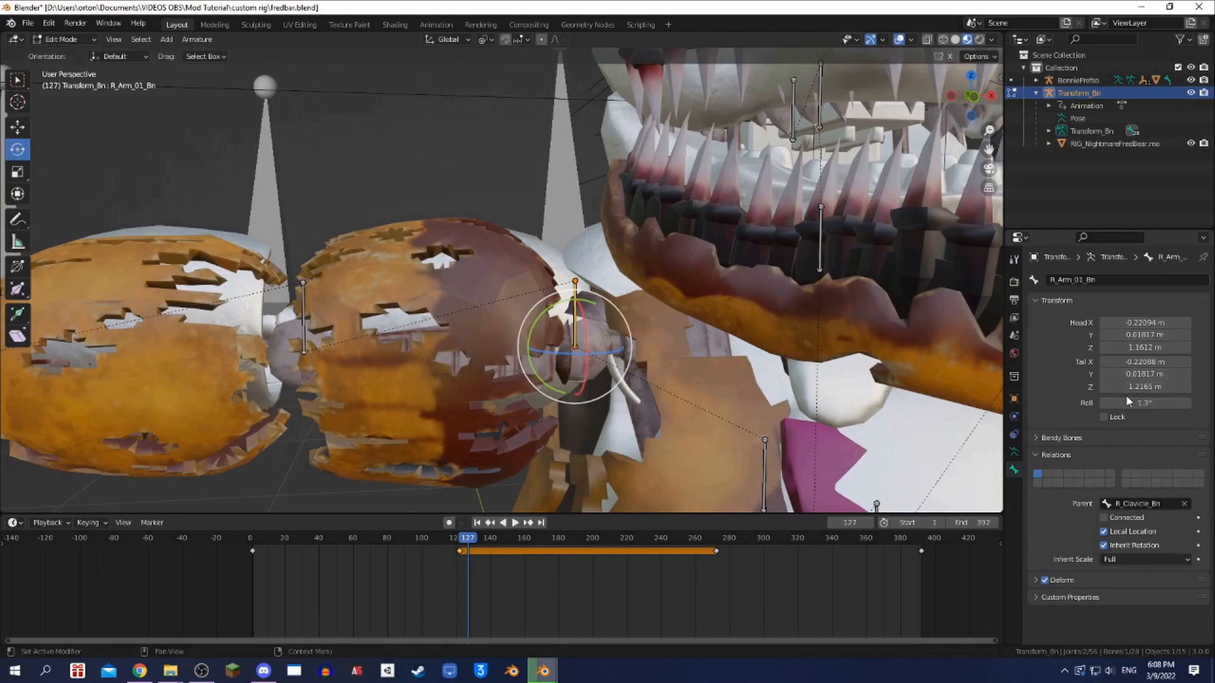
- Compare the roll of the R_Arm_02_Bn bone in the Transform_Bn and BonniePrefab armatures
left_click(303, 319)
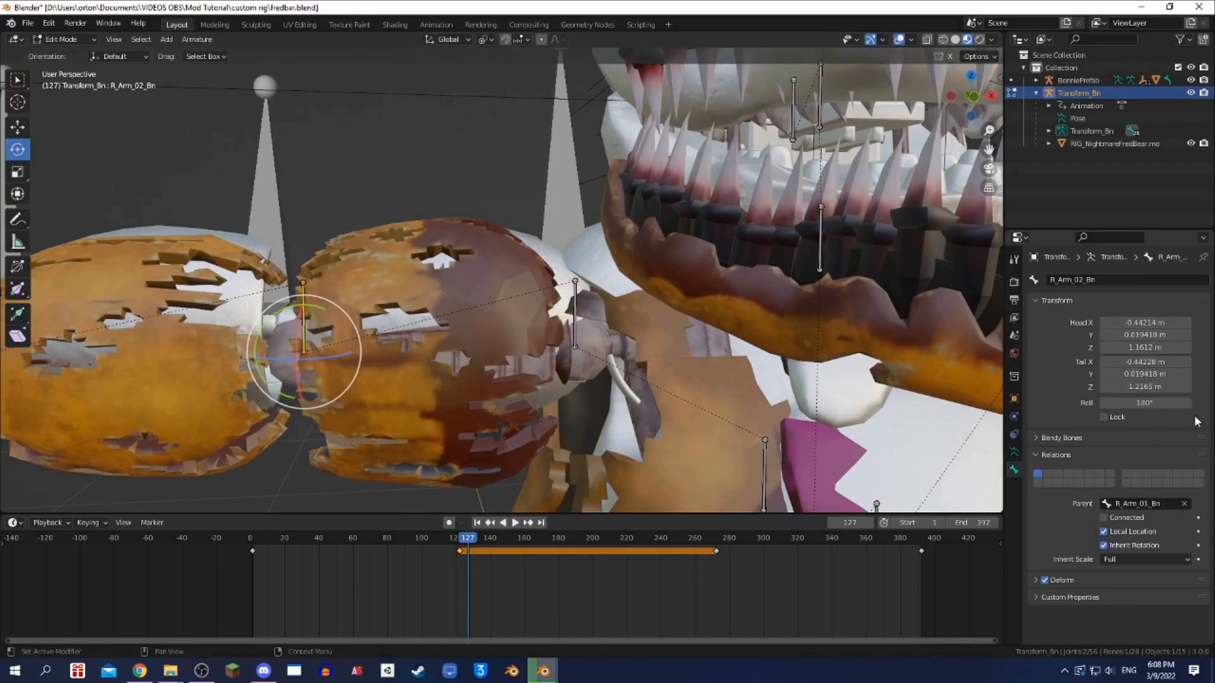
left_click(1159, 402)
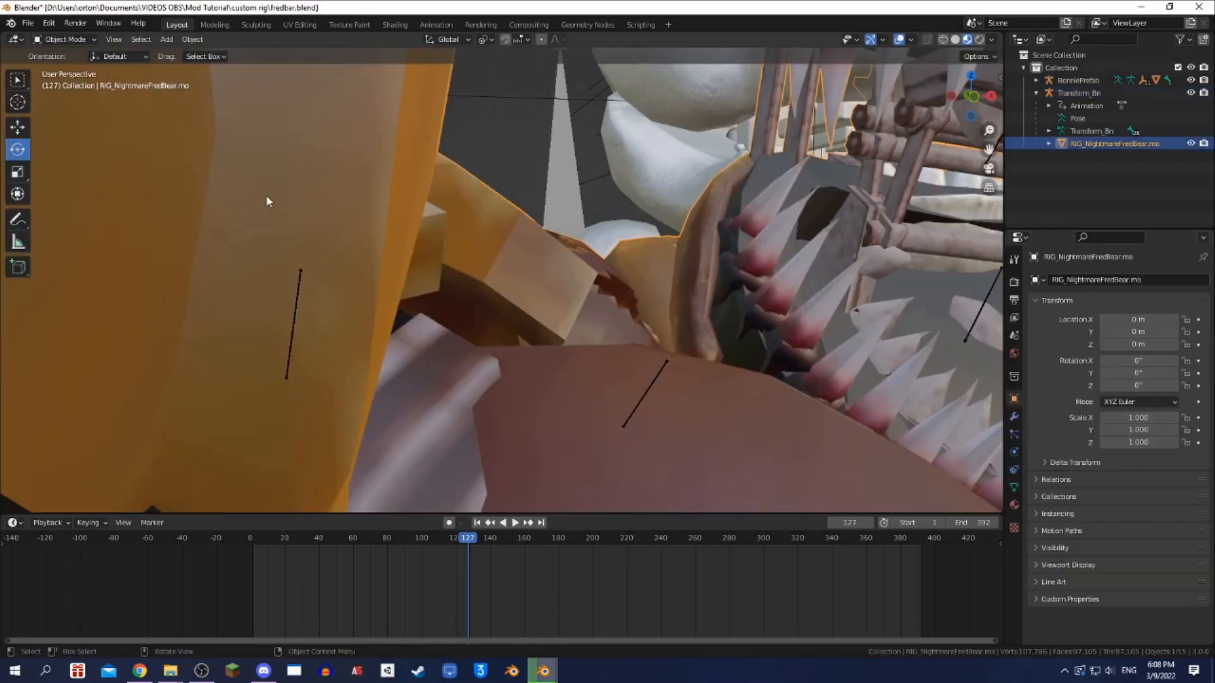
middle_click_drag(266, 194, 360, 225)
left_click(360, 224)
key("Tab")
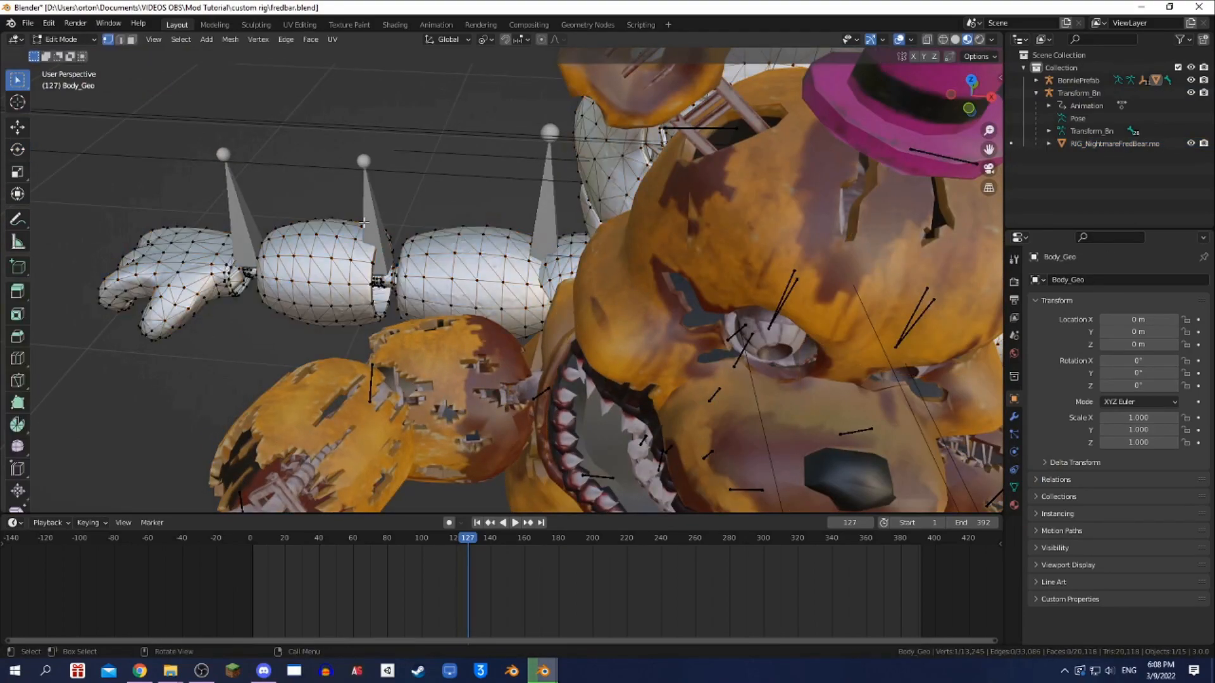
key("Tab")
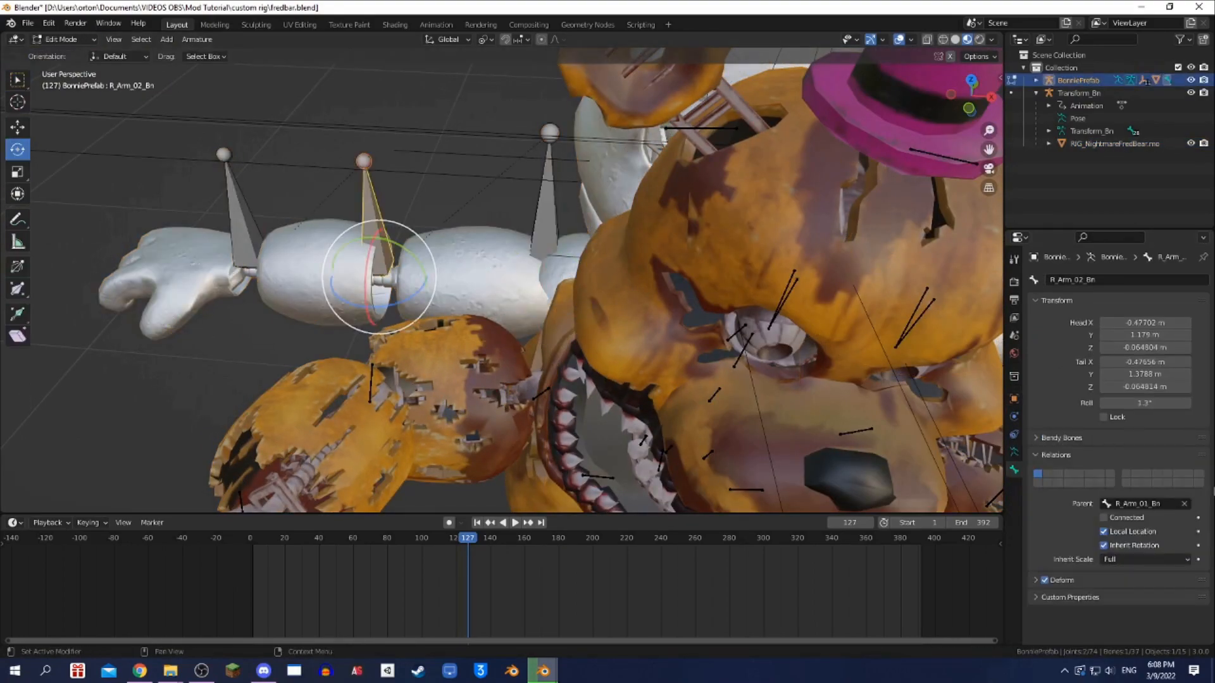
key("Tab")
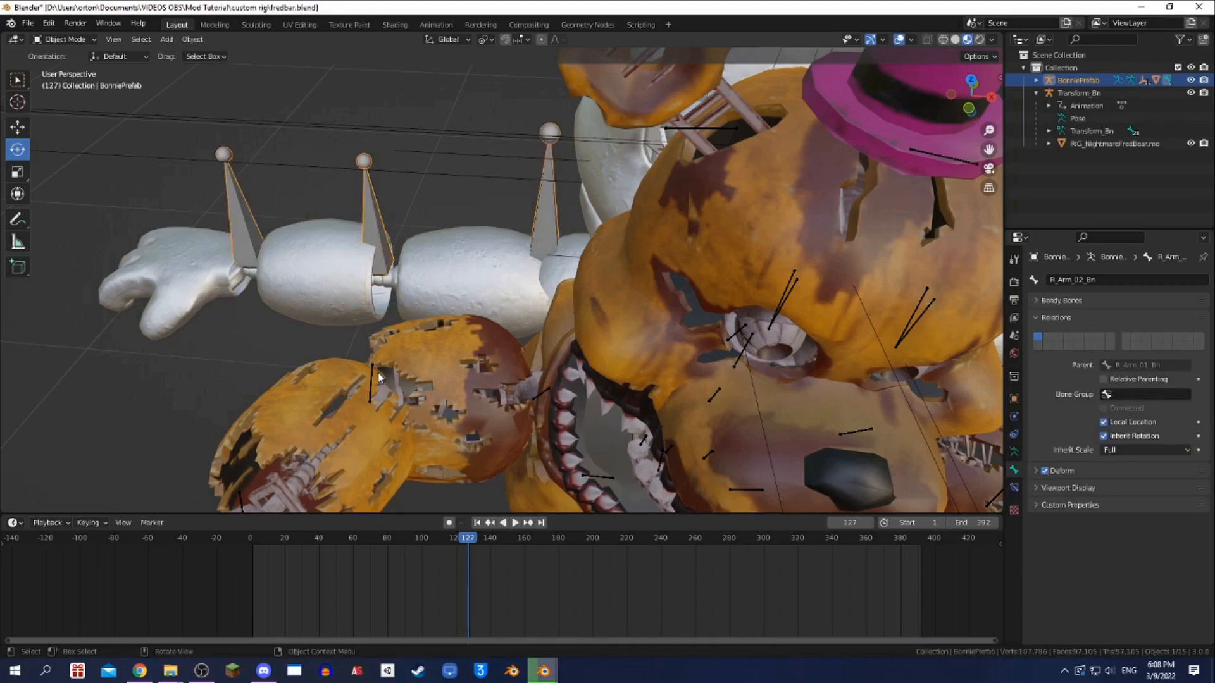
- Set the roll of the Transform_Bn armature's R_Arm_02_Bn bone to 1.3°
left_click(373, 365)
key("Tab")
left_click(382, 234)
left_click(393, 295)
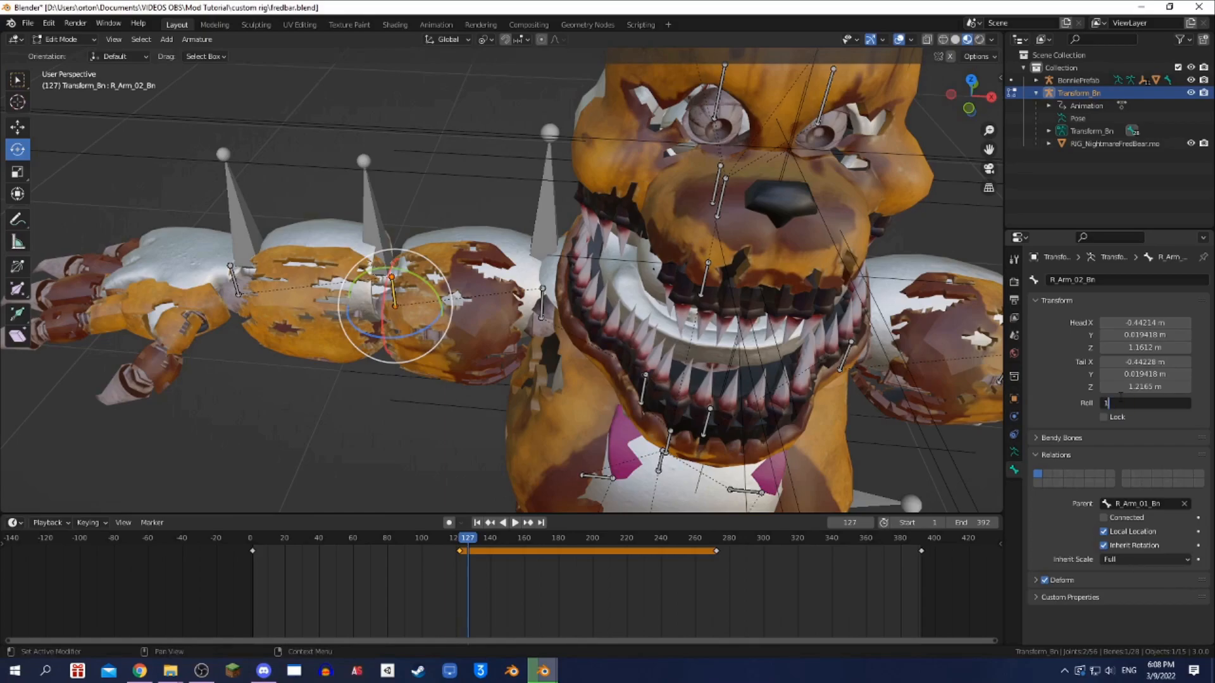
scroll(728, 329, "down", 3)
middle_click_drag(721, 326, 695, 281)
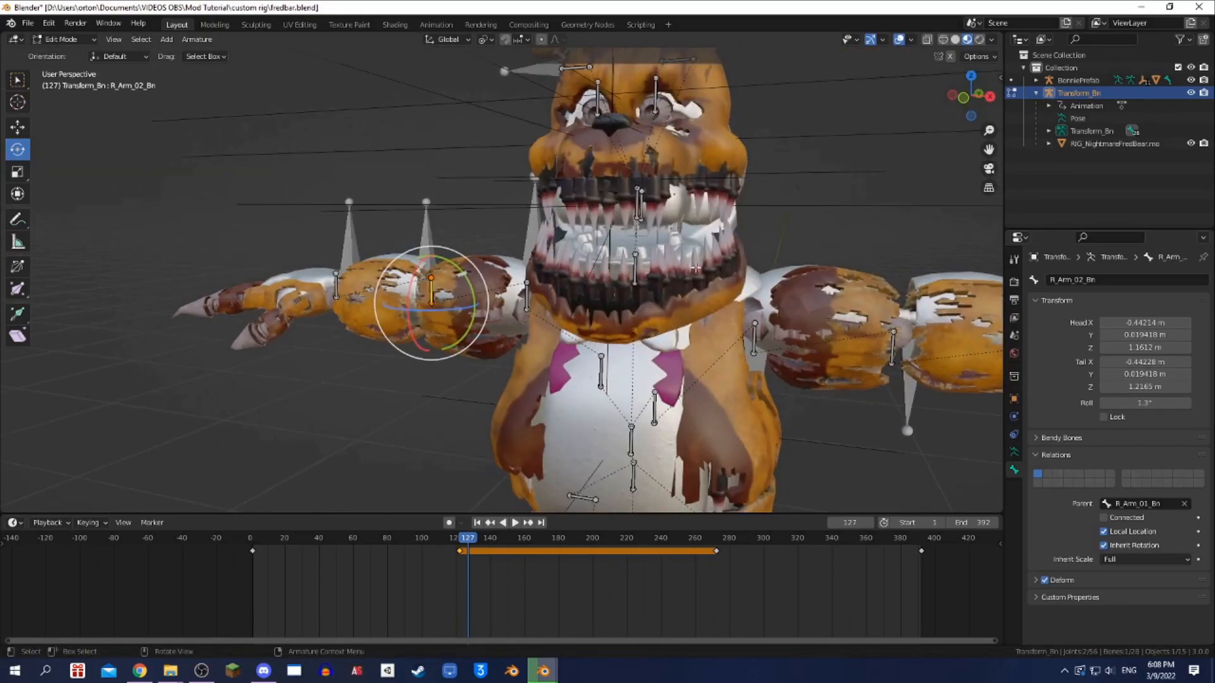
scroll(623, 275, "down", 3)
middle_click_drag(515, 285, 538, 278)
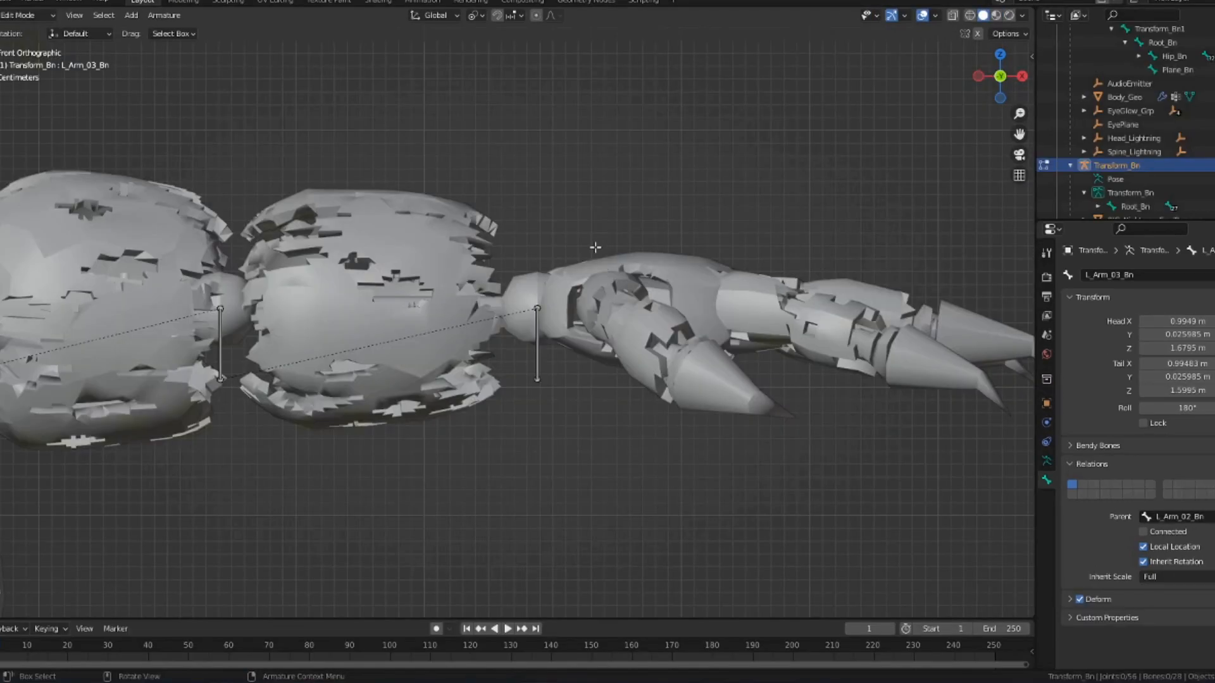
- Switch the Transform_Bn armature to Pose Mode and select the Neck_Bn bone
scroll(424, 243, "down", 2)
left_click(935, 17)
left_click(921, 16)
scroll(325, 198, "down", 1)
left_click(922, 15)
left_click(6, 16)
left_click(6, 61)
scroll(495, 294, "down", 4)
left_click(501, 307)
scroll(557, 336, "up", 4)
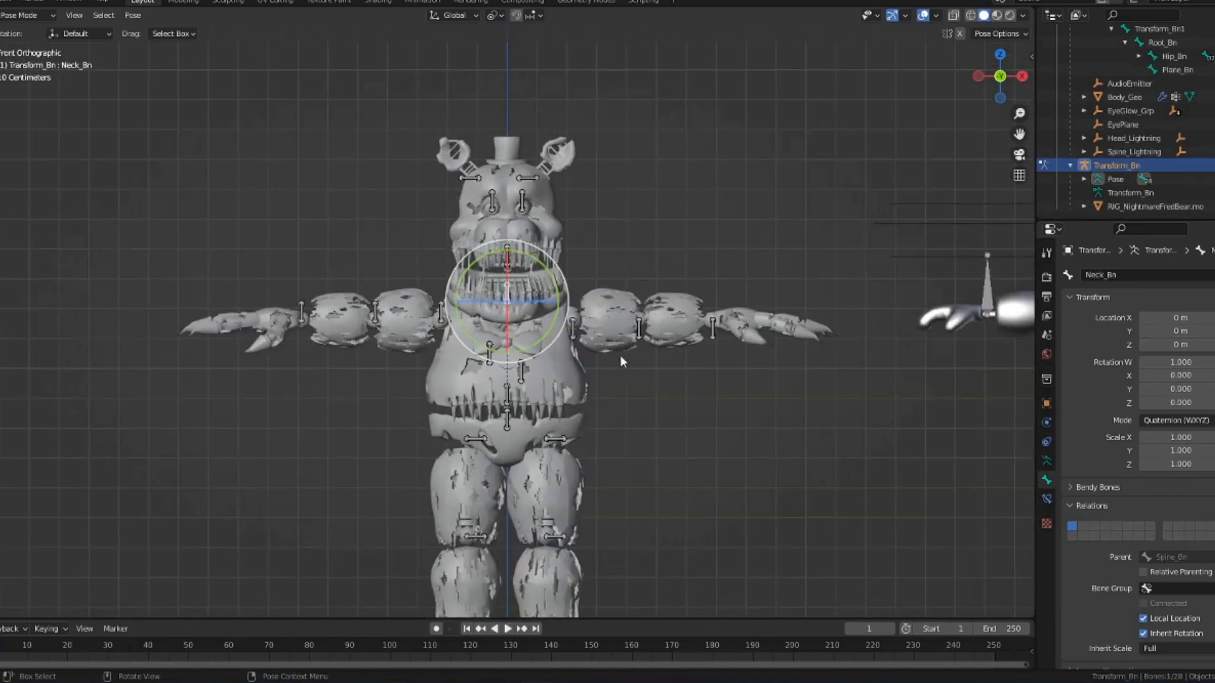
- Try rotating the Neck_Bn bone to test the rig, then cancel the rotation
middle_click_drag(620, 359, 495, 342)
left_click_drag(518, 327, 540, 324)
key("Escape")
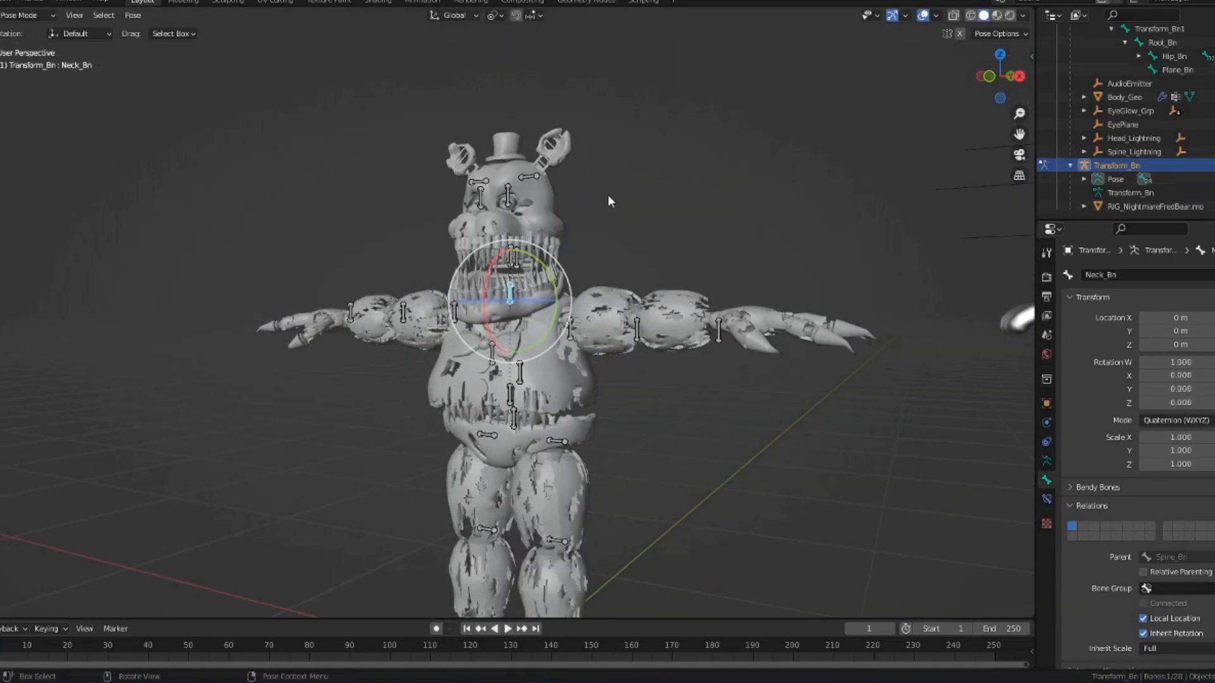
- Try free rotations on the L_UpperLid_Bn and L_Eye_Bn bones to test them, cancelling each rotation
scroll(607, 195, "up", 3)
left_click(532, 105)
key("r")
key("r")
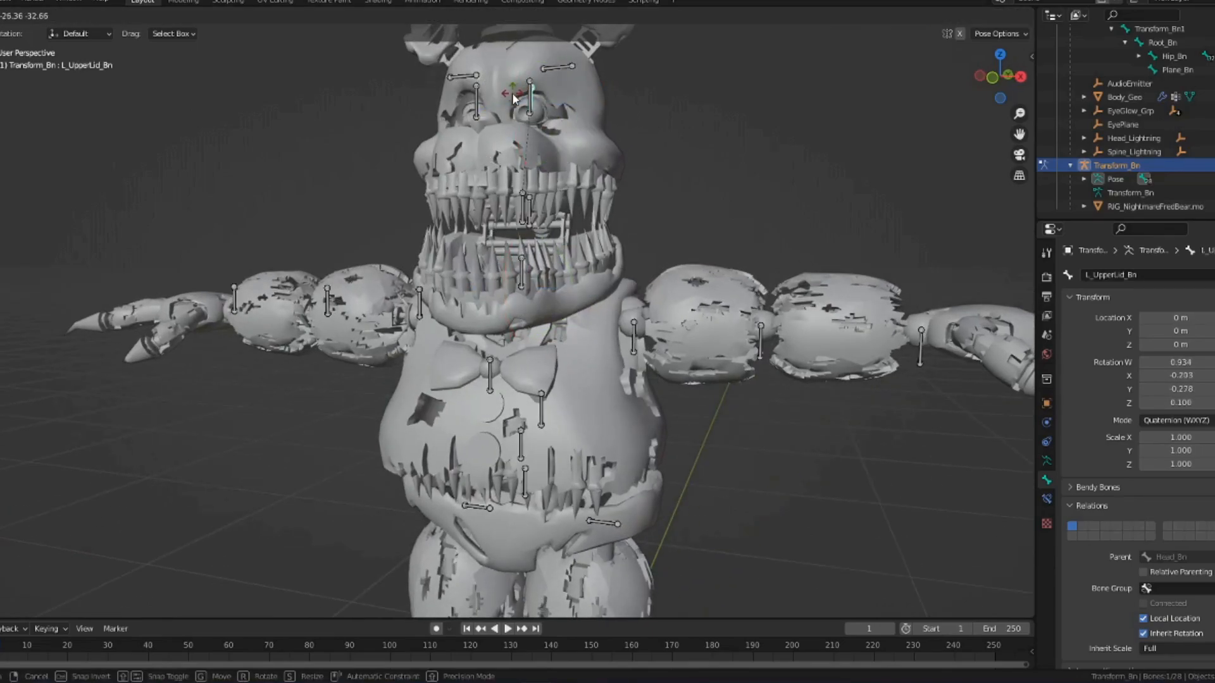
key("Escape")
key("r")
key("r")
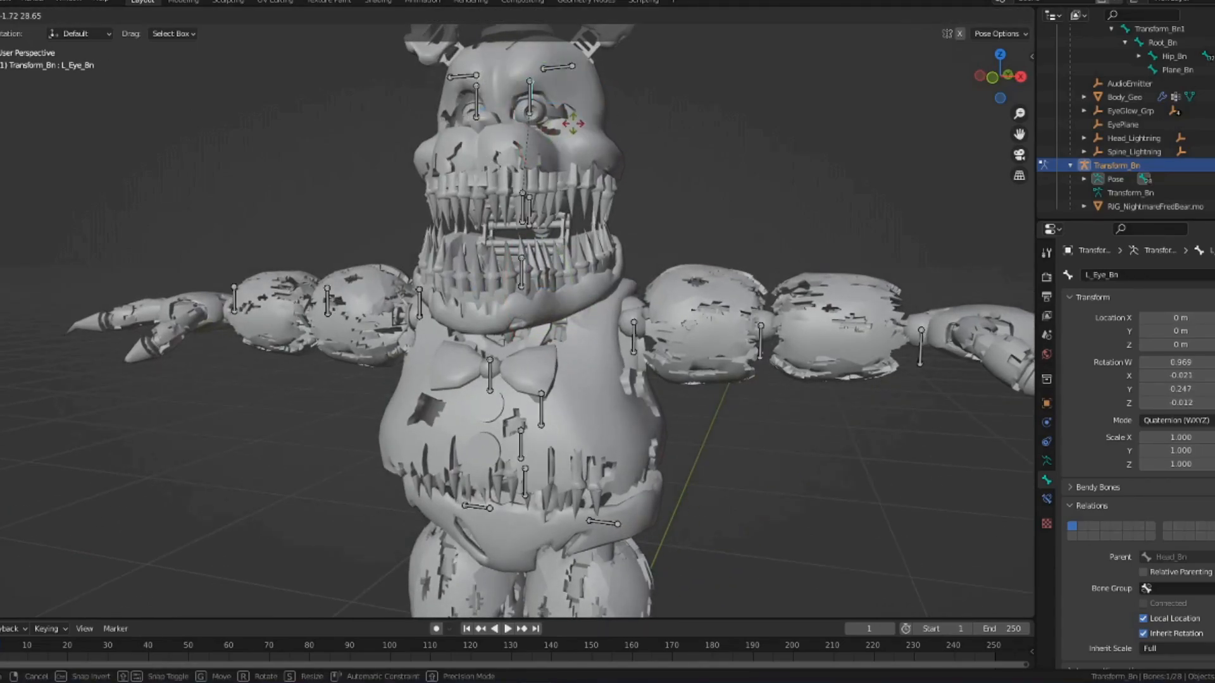
key("Escape")
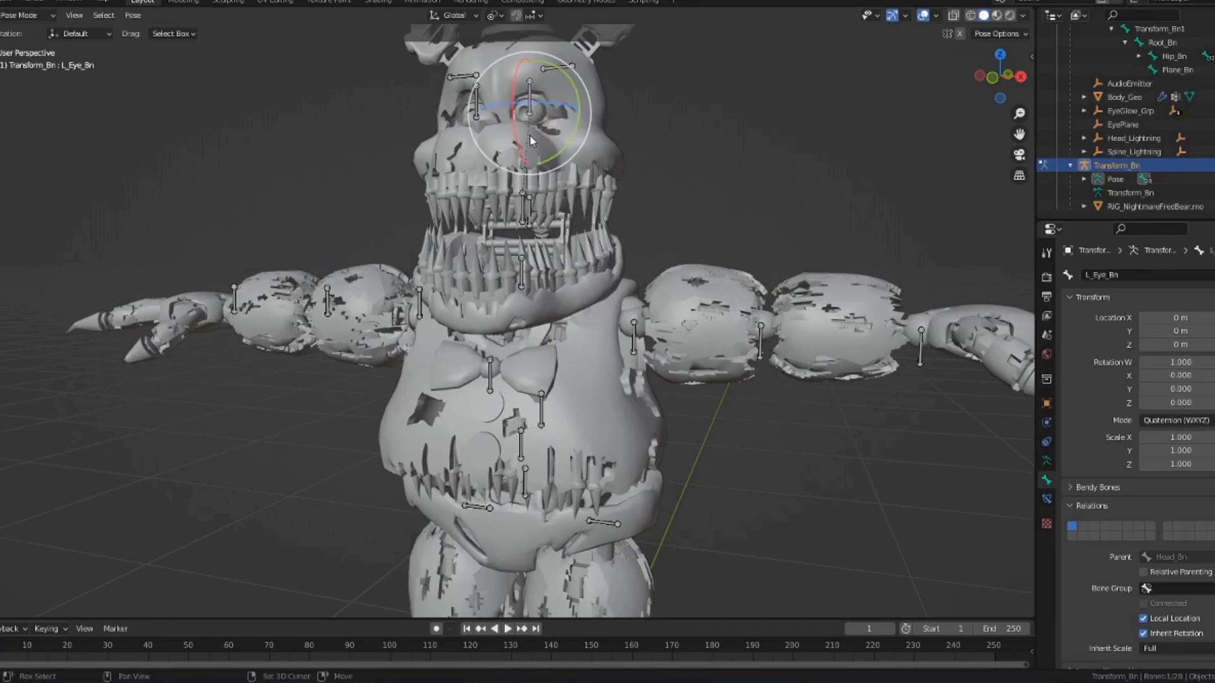
- Try a free rotation on the Root_Bn bone to test the whole rig, and cancel it
scroll(522, 389, "down", 4)
left_click(504, 590)
key("r")
key("r")
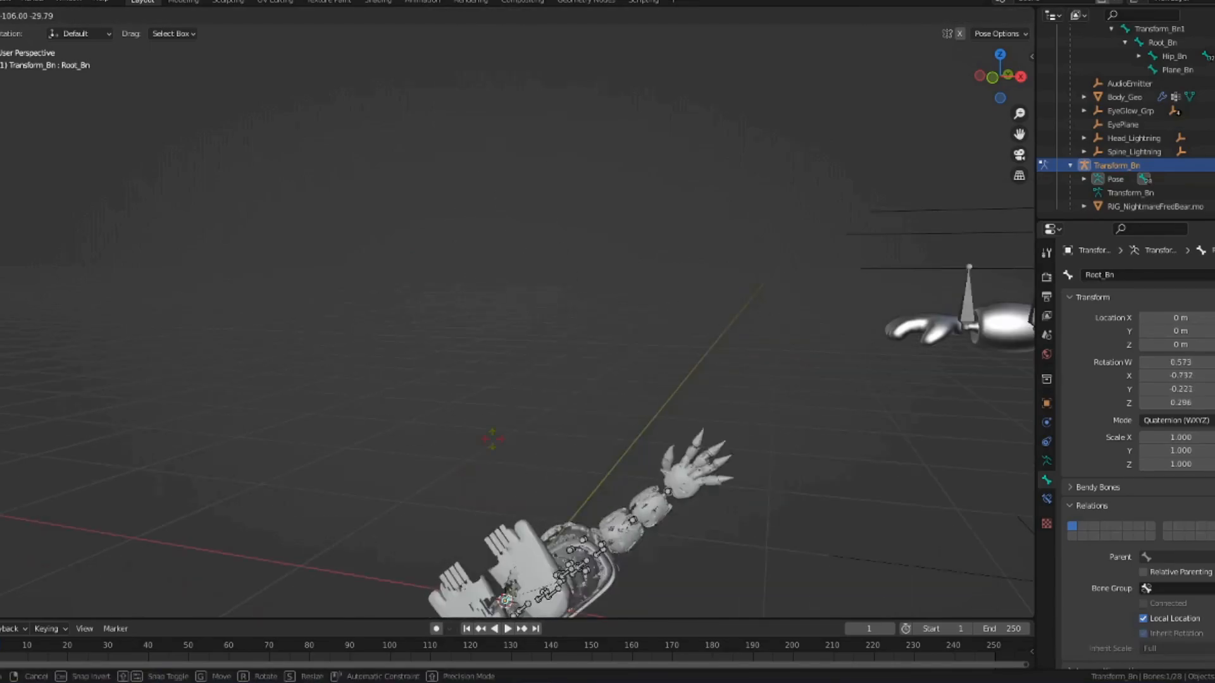
key("Escape")
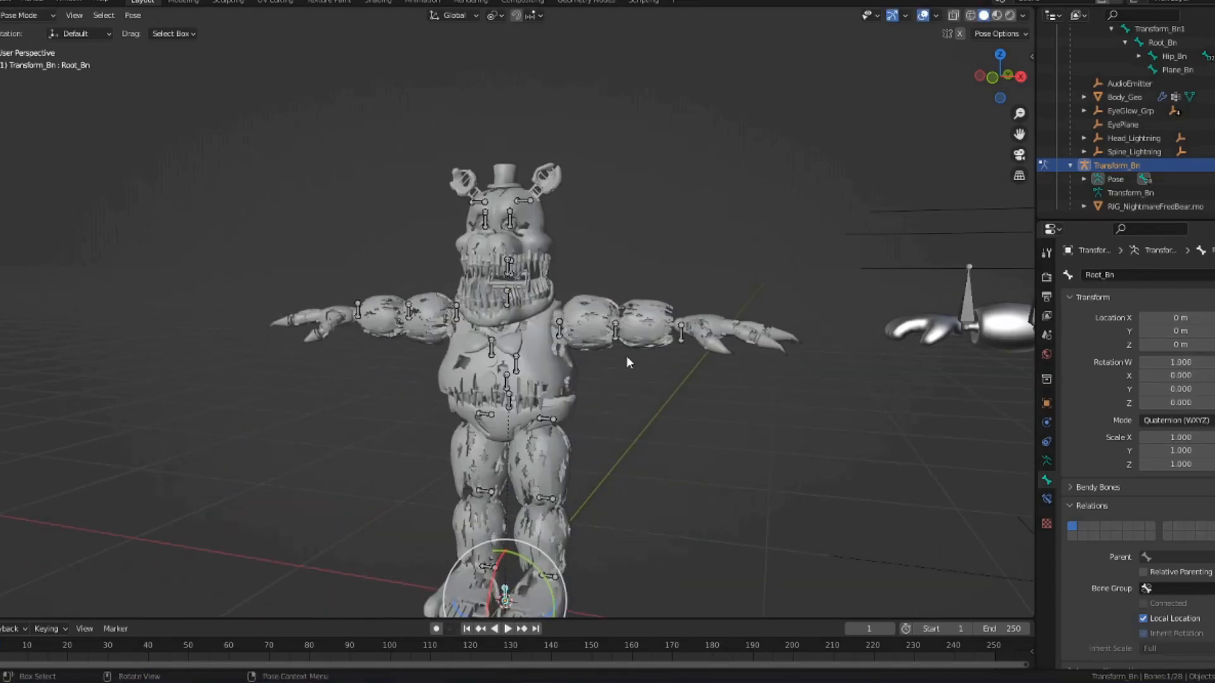
- Rotate the left arm's bones so the upper arm is raised and the forearm and hand bend downward
left_click(556, 330)
left_click_drag(608, 356, 702, 311)
left_click(650, 241)
left_click(702, 307)
left_click(604, 286)
left_click_drag(650, 283, 658, 359)
left_click(725, 418)
- Rotate the right arm's bones, starting with R_Arm_01_Bn, so the arm hangs lower with the hand raised at the wrist
middle_click_drag(724, 417, 757, 425)
scroll(524, 366, "up", 2)
left_click(430, 316)
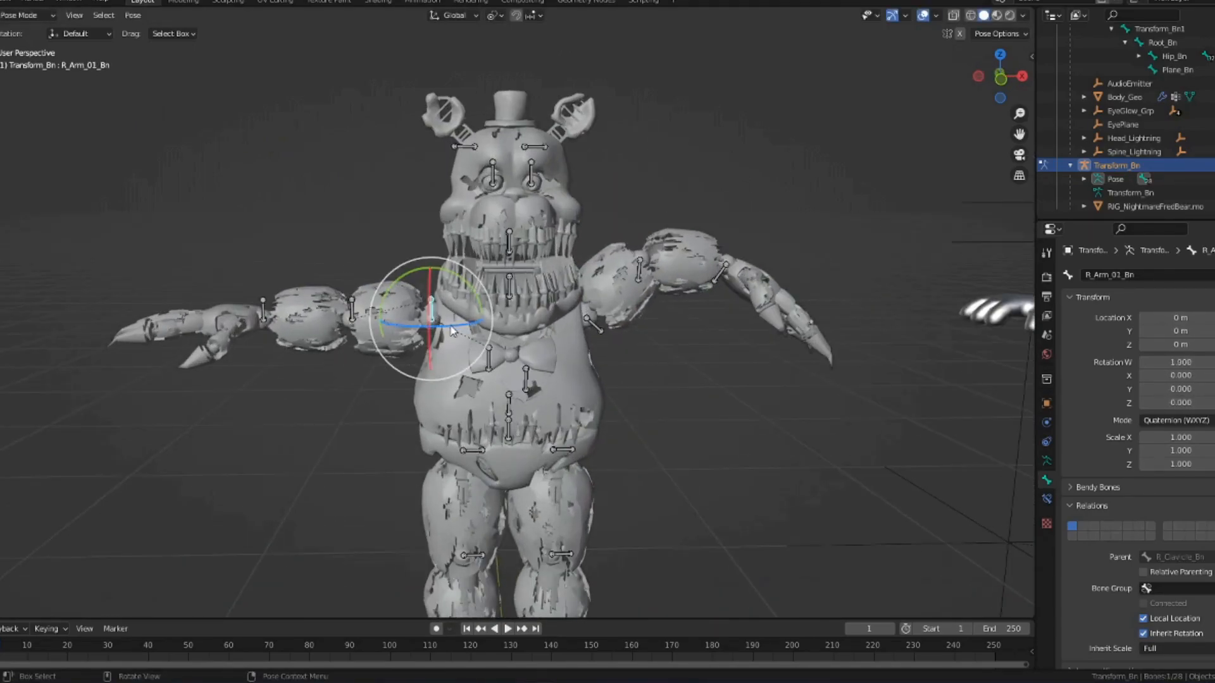
left_click_drag(411, 278, 407, 306)
left_click(372, 375)
left_click(330, 385)
left_click(305, 388)
left_click_drag(336, 351, 418, 422)
left_click(370, 249)
- Tilt the head with the Head_Bn bone and rotate the L_Eye_Bn bone to test both
left_click(509, 244)
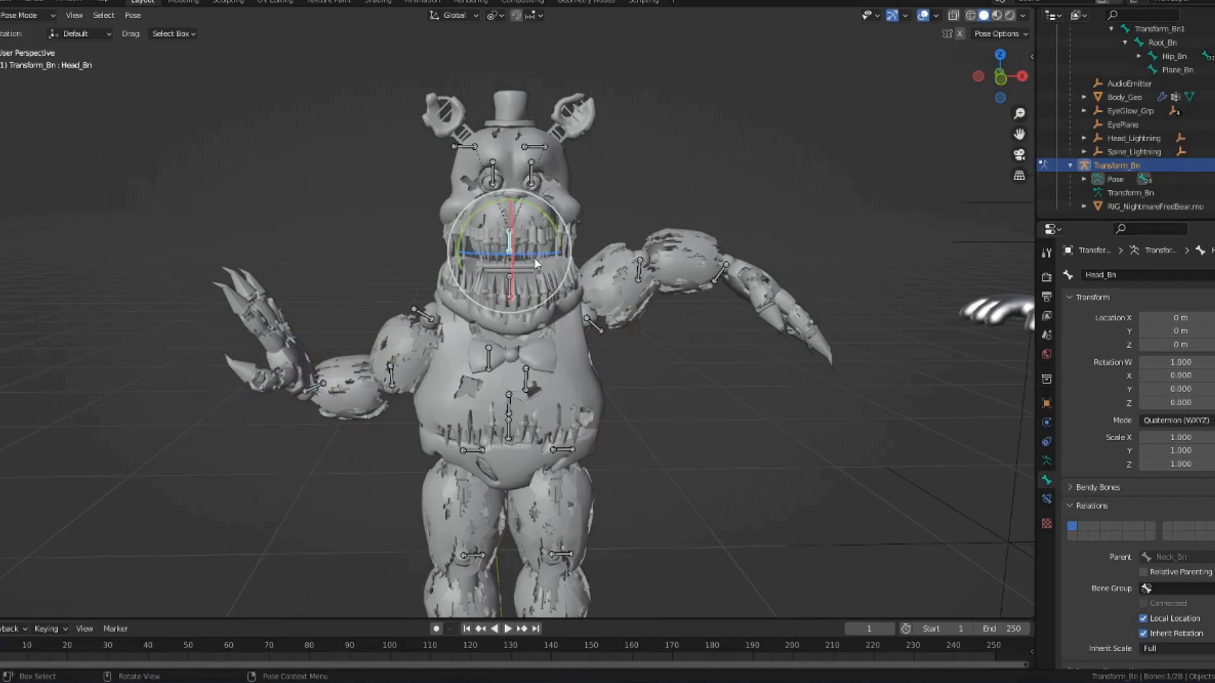
left_click_drag(532, 237, 521, 260)
left_click(611, 163)
left_click(525, 170)
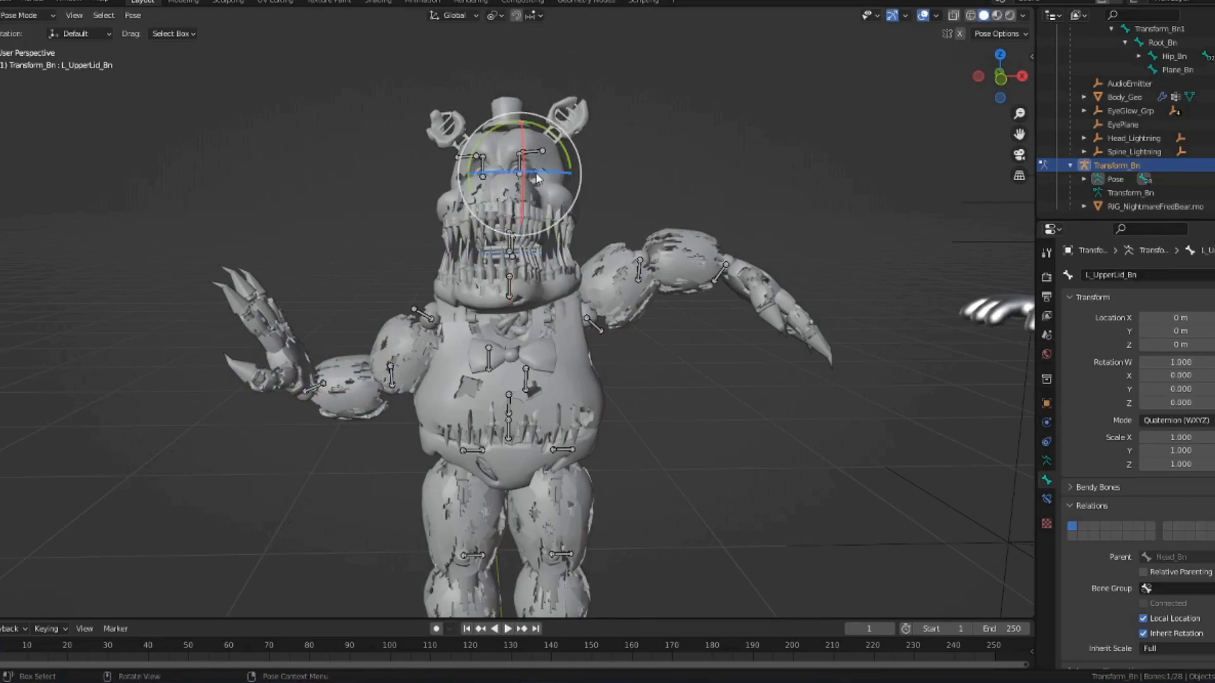
left_click(604, 143)
left_click(514, 171)
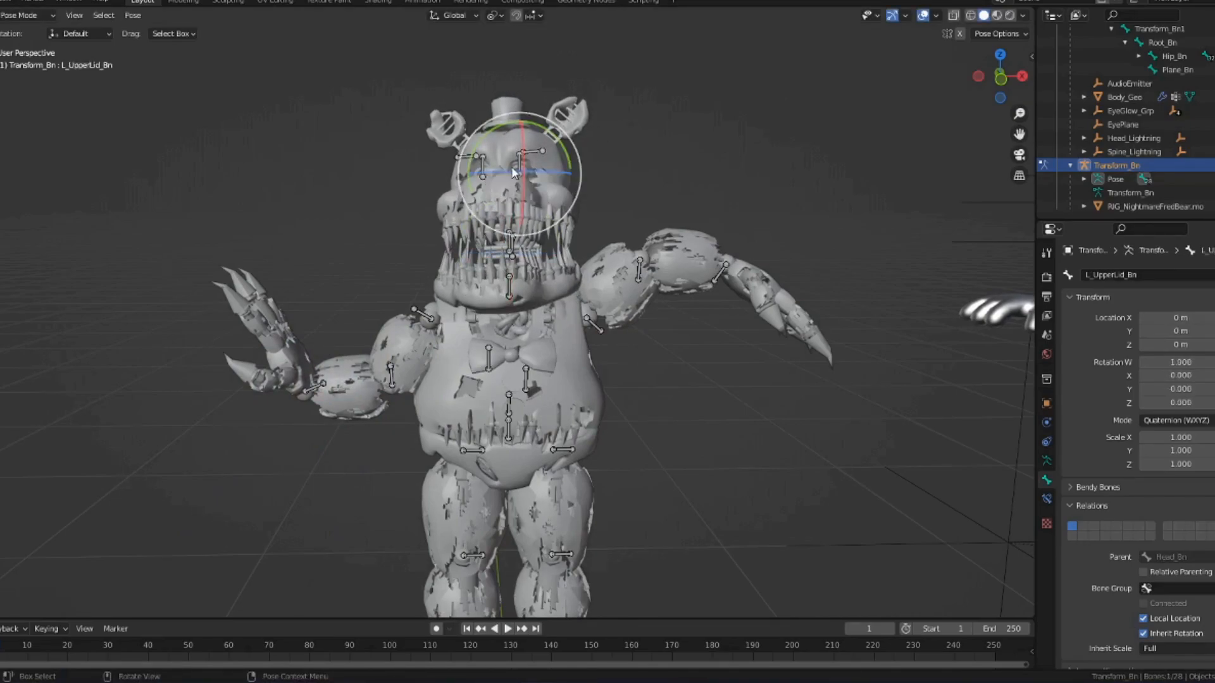
left_click_drag(552, 189, 647, 153)
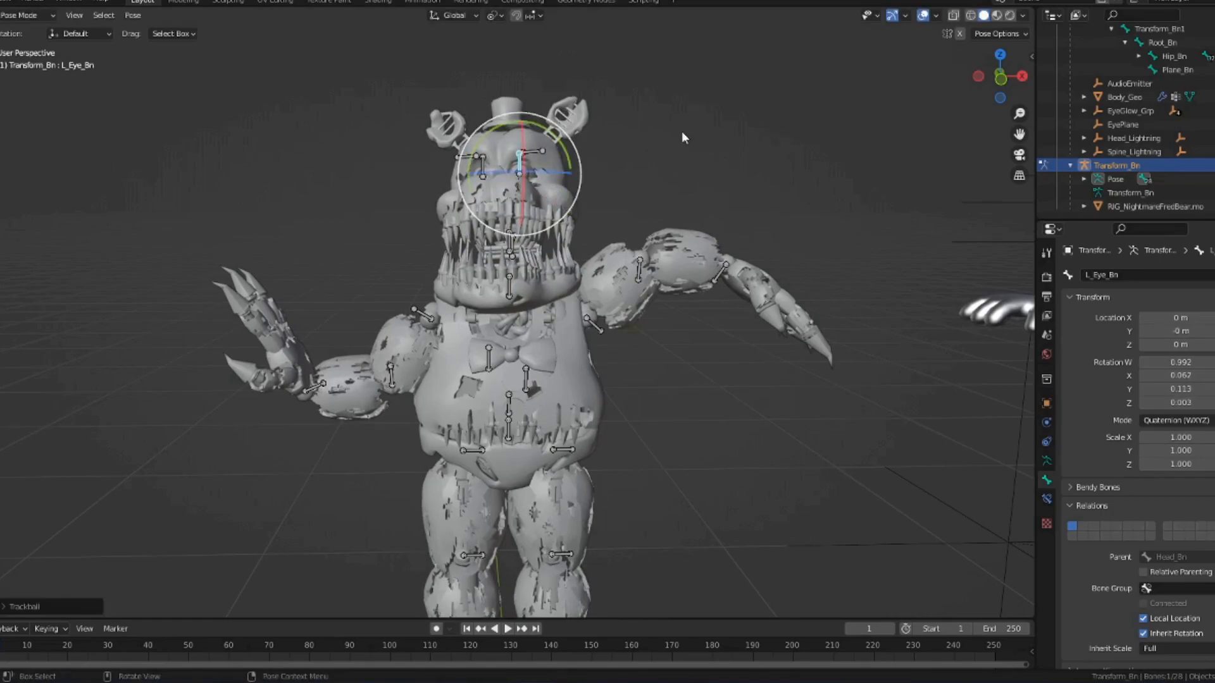
left_click(671, 181)
- Rotate the L_Ear_01_Bn and R_Ear_01_Bn bones so both ears tilt outward
left_click(540, 152)
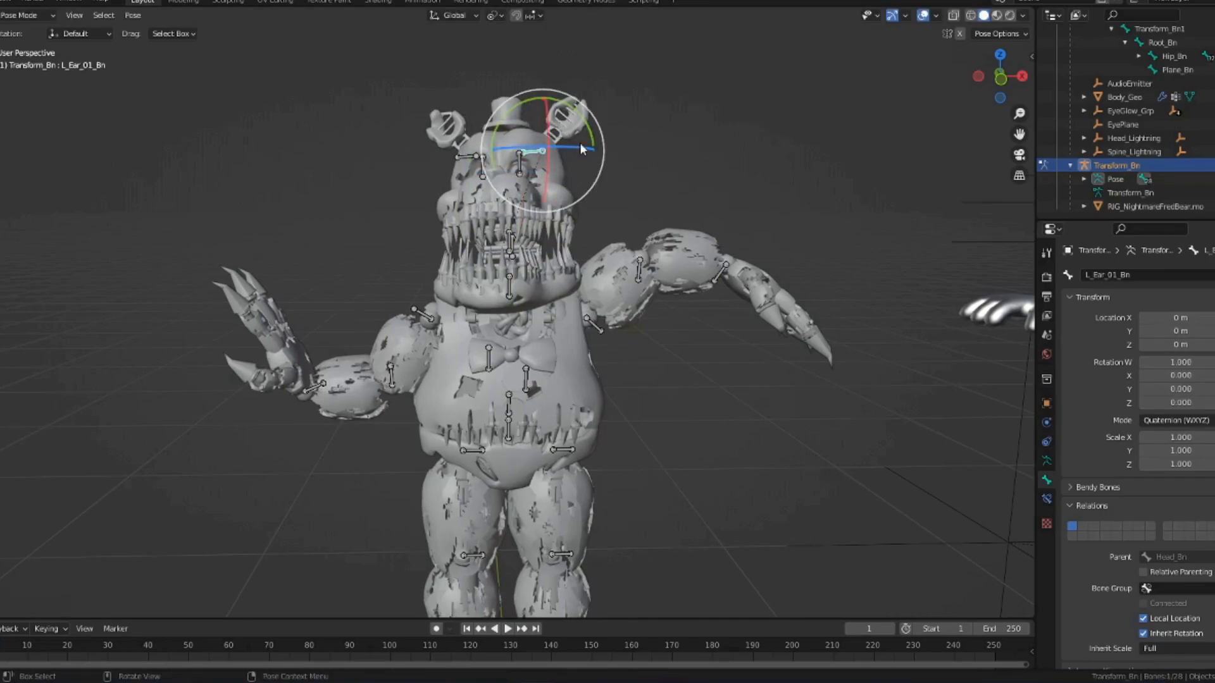
left_click_drag(587, 126, 707, 126)
left_click(707, 126)
left_click(461, 155)
left_click_drag(513, 123, 488, 118)
left_click(552, 146)
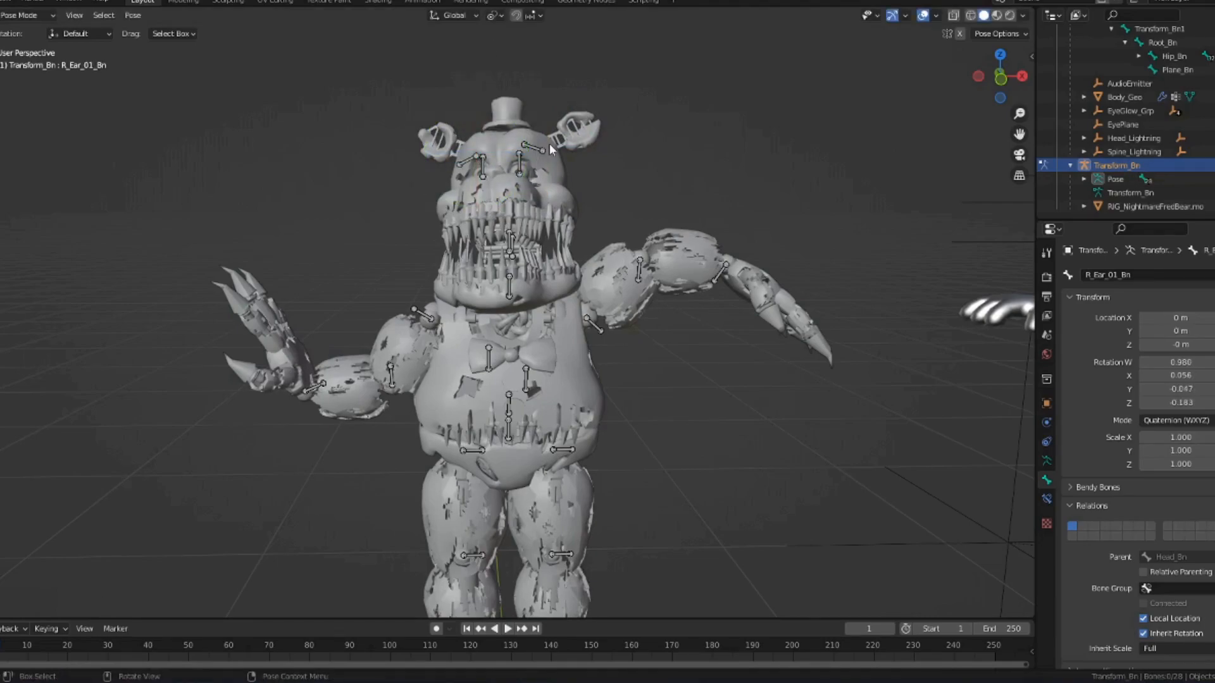
- Rotate the Jaw_Bn bone downward to open the mouth wide
left_click(508, 247)
left_click(518, 256)
left_click_drag(539, 245, 535, 276)
left_click(629, 166)
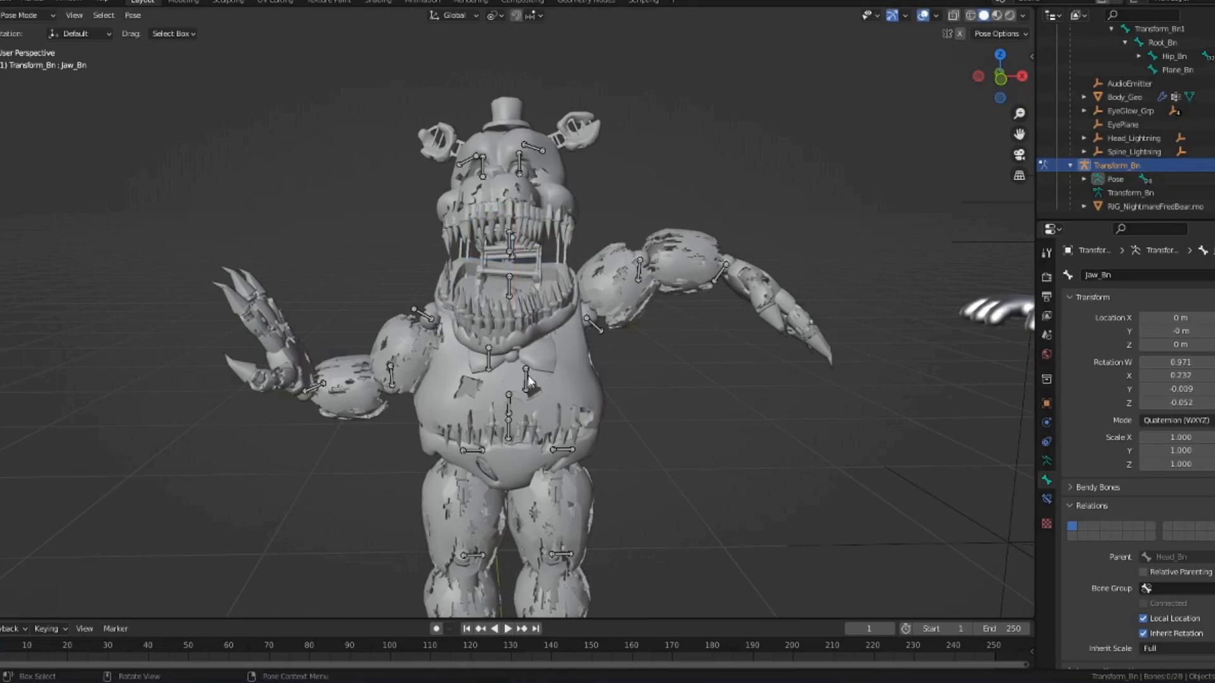
- Try rotating the chest bone below the bow tie on the model's left side, and undo the rotation
left_click(527, 380)
left_click_drag(574, 362, 623, 390)
key("ctrl+z")
- Rotate the Spine_Bn bone slightly to lean the upper body
left_click(508, 431)
left_click(514, 401)
left_click_drag(514, 401, 528, 416)
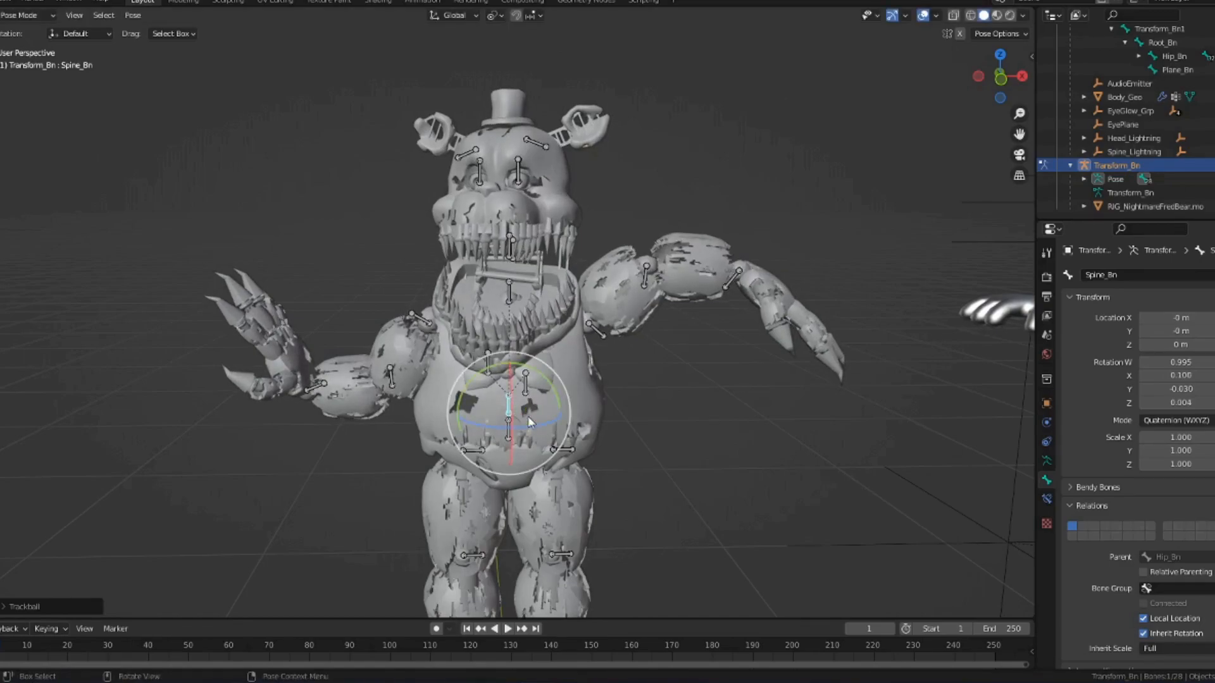
left_click(528, 416)
- Rotate the L_Eye_Bn and R_Eye_Bn bones to redirect the model's gaze
left_click(519, 183)
left_click_drag(519, 183, 543, 199)
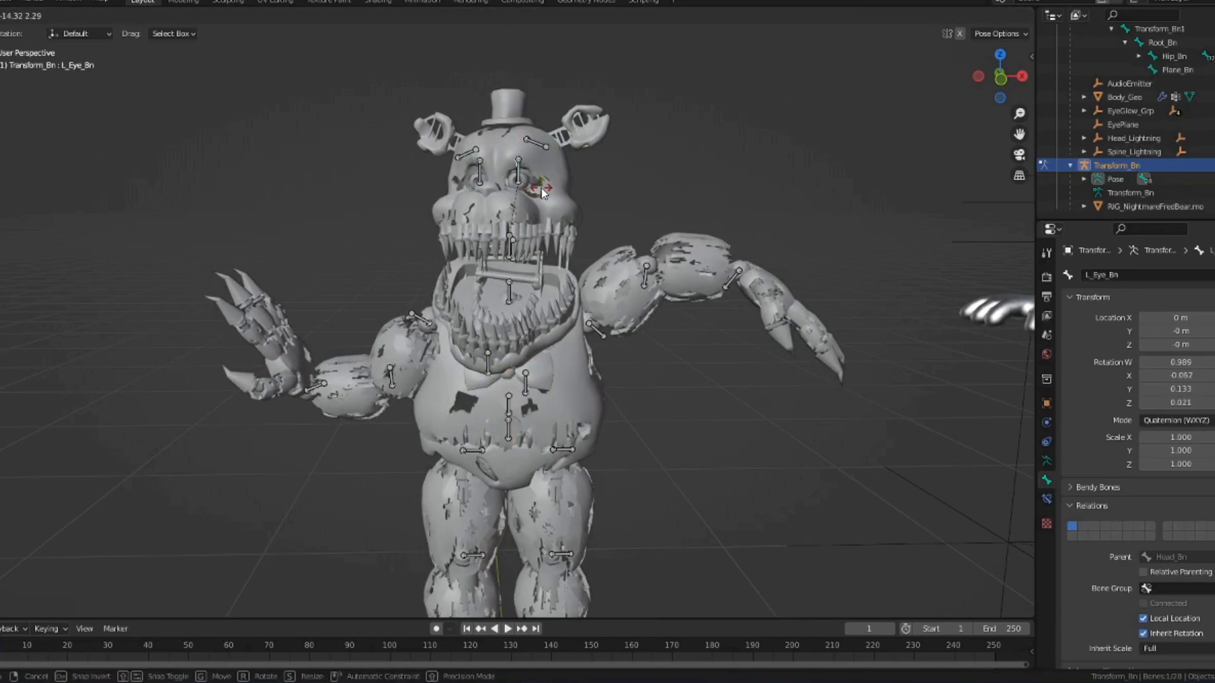
left_click(541, 187)
left_click(482, 182)
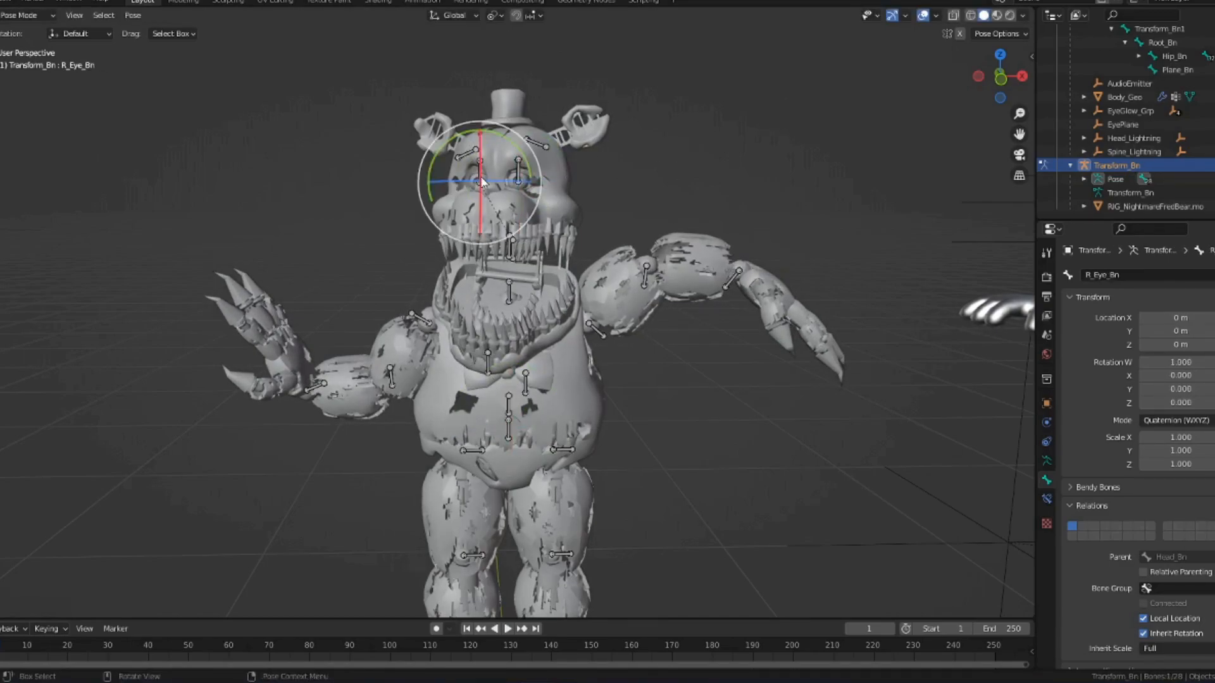
left_click(482, 180)
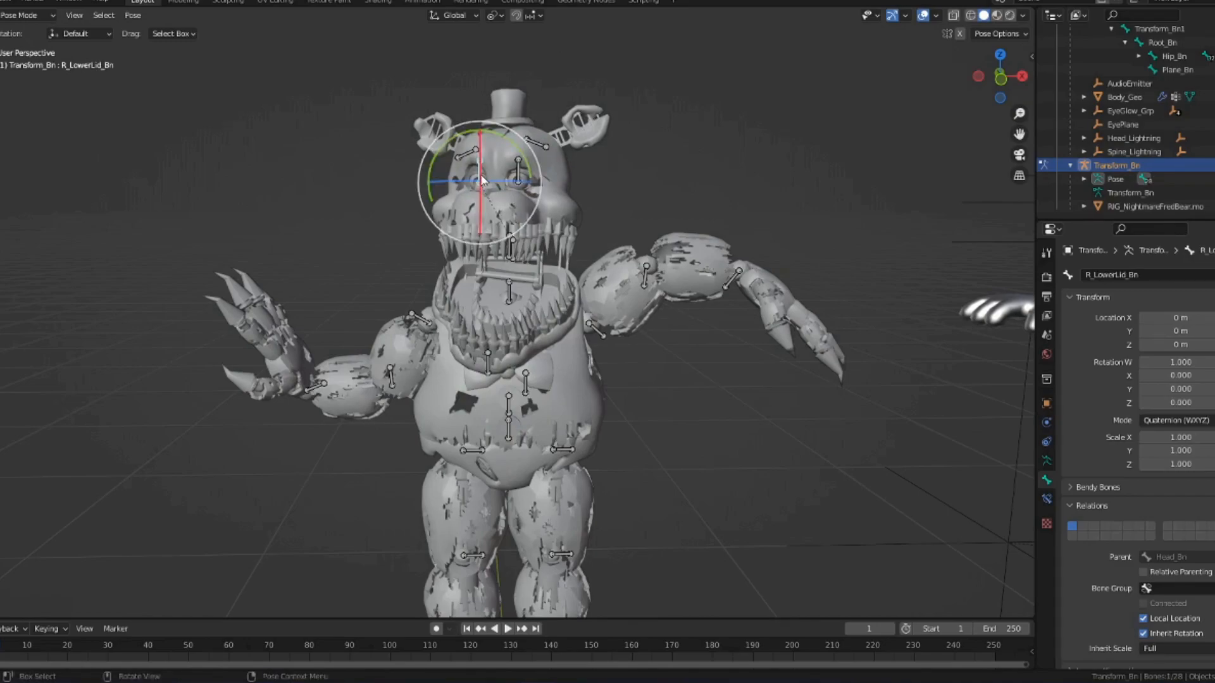
left_click_drag(495, 204, 506, 189)
left_click(694, 178)
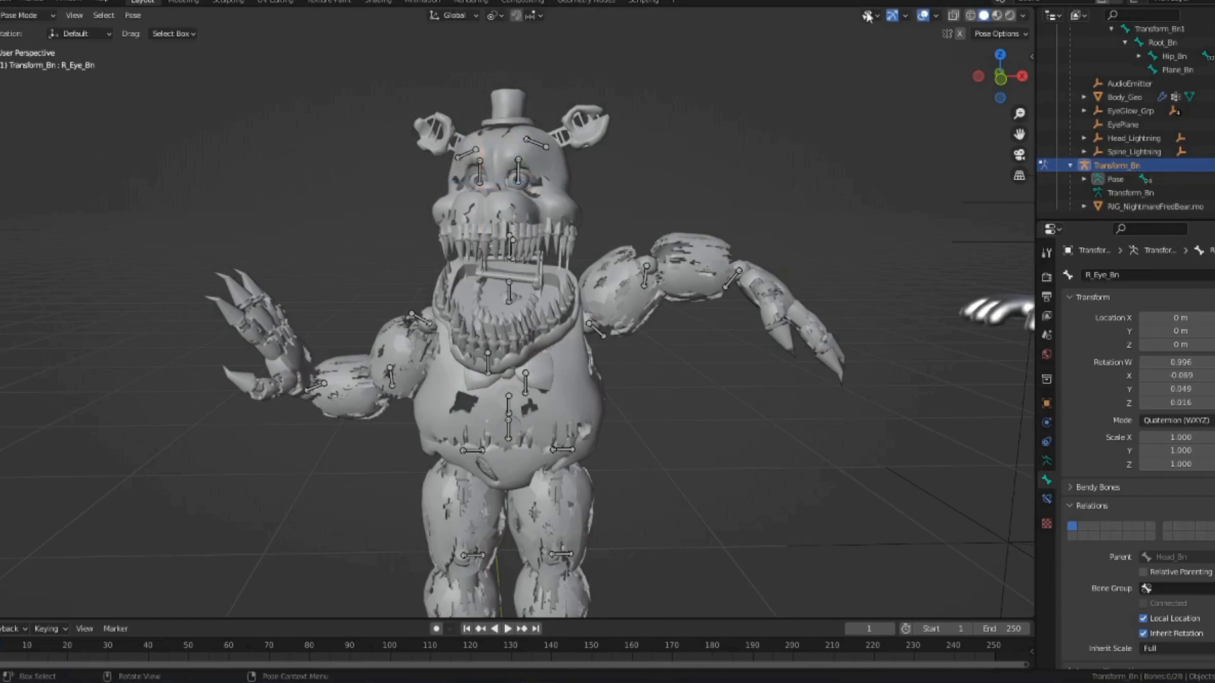
- Inspect the posed upper body with the viewport overlays hidden, and show the overlays again
left_click(925, 17)
middle_click_drag(708, 336, 700, 330, "shift")
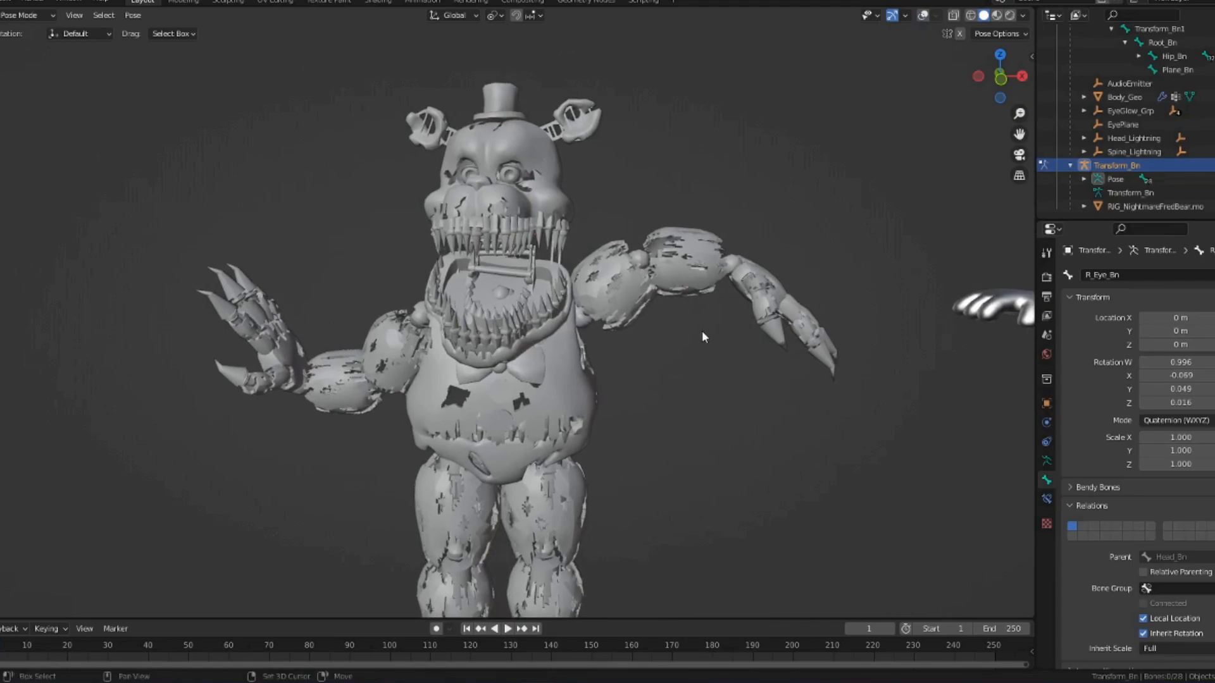
left_click(923, 15)
- Rotate the L_Leg_01_Bn and R_Leg_01_Bn bones to spread both thighs outward
left_click(564, 444)
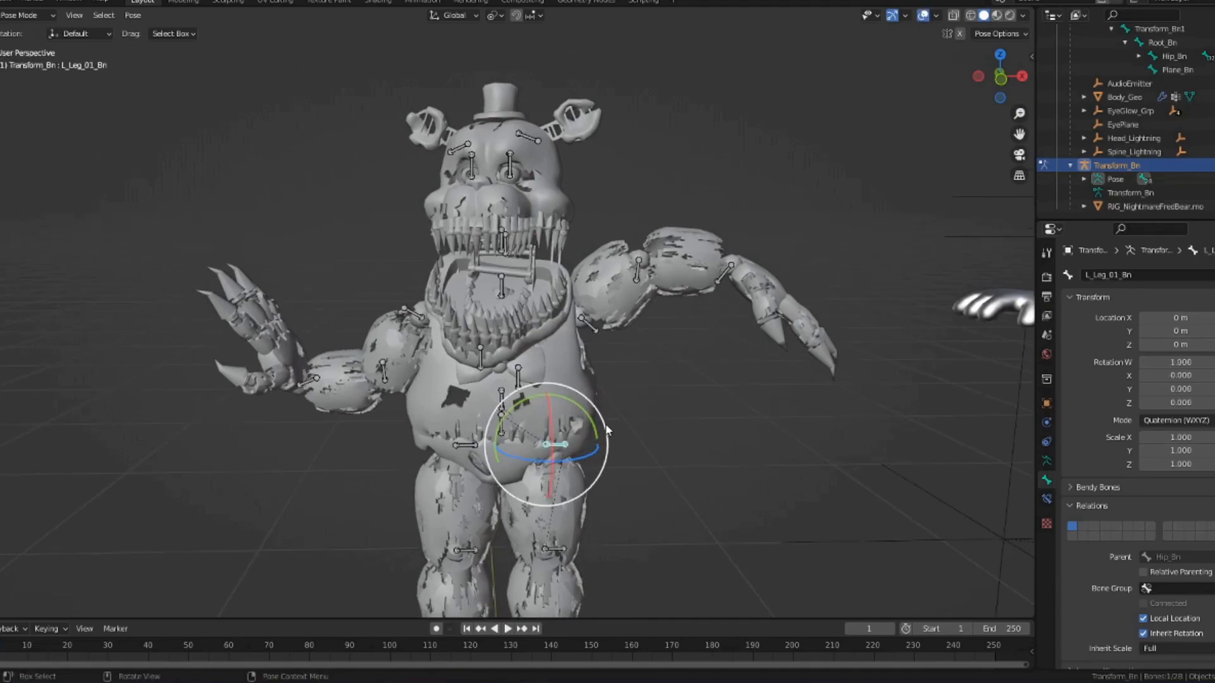
left_click_drag(588, 425, 468, 478)
left_click(465, 445)
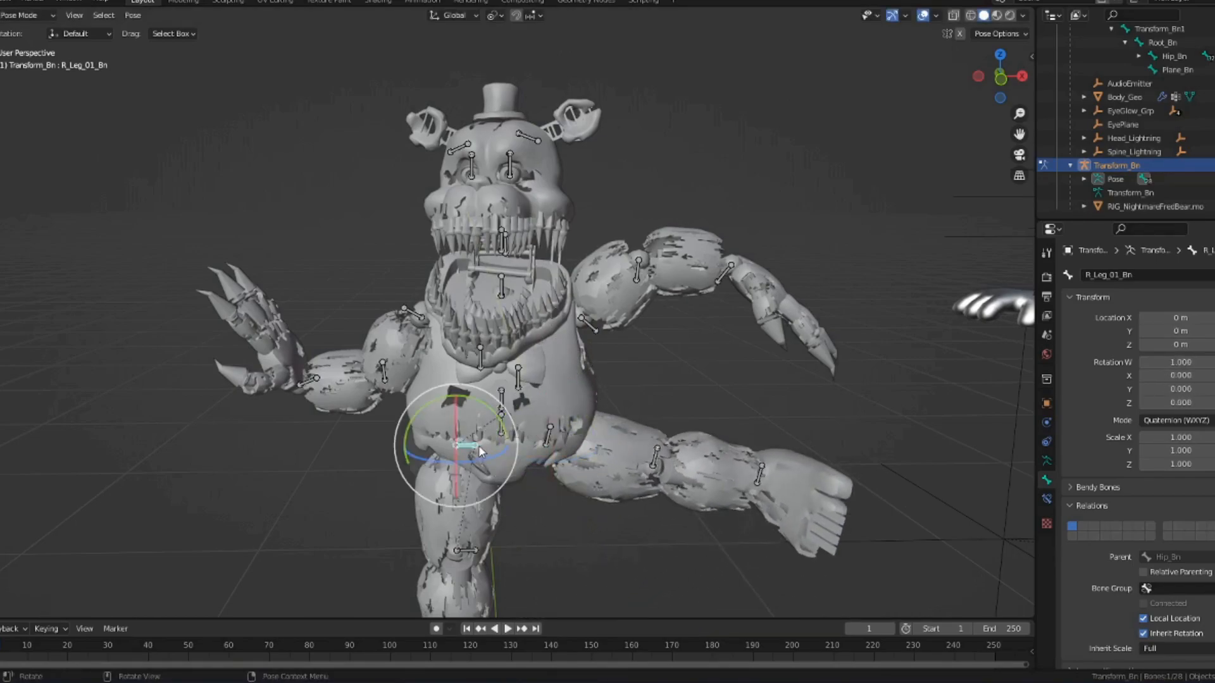
left_click_drag(501, 420, 497, 516)
- Rotate the R_Leg_02_Bn bone and the left knee bone so both lower legs bend downward
left_click(346, 461)
left_click_drag(356, 437, 309, 283)
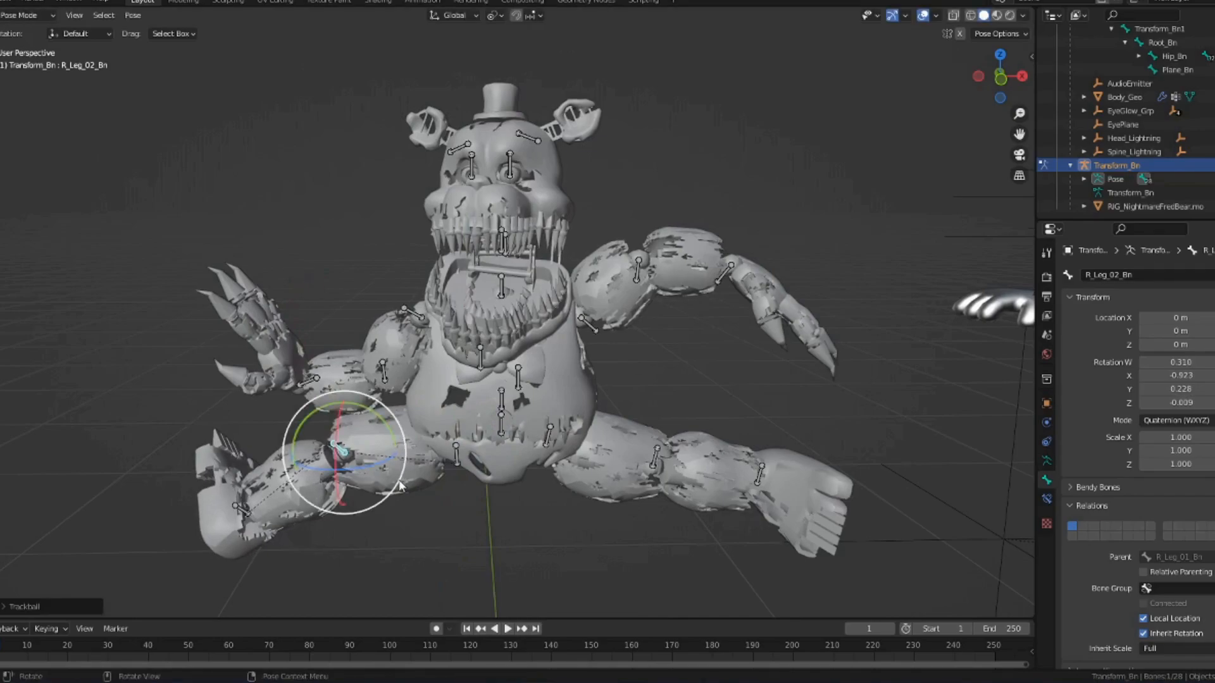
left_click_drag(352, 410, 364, 460)
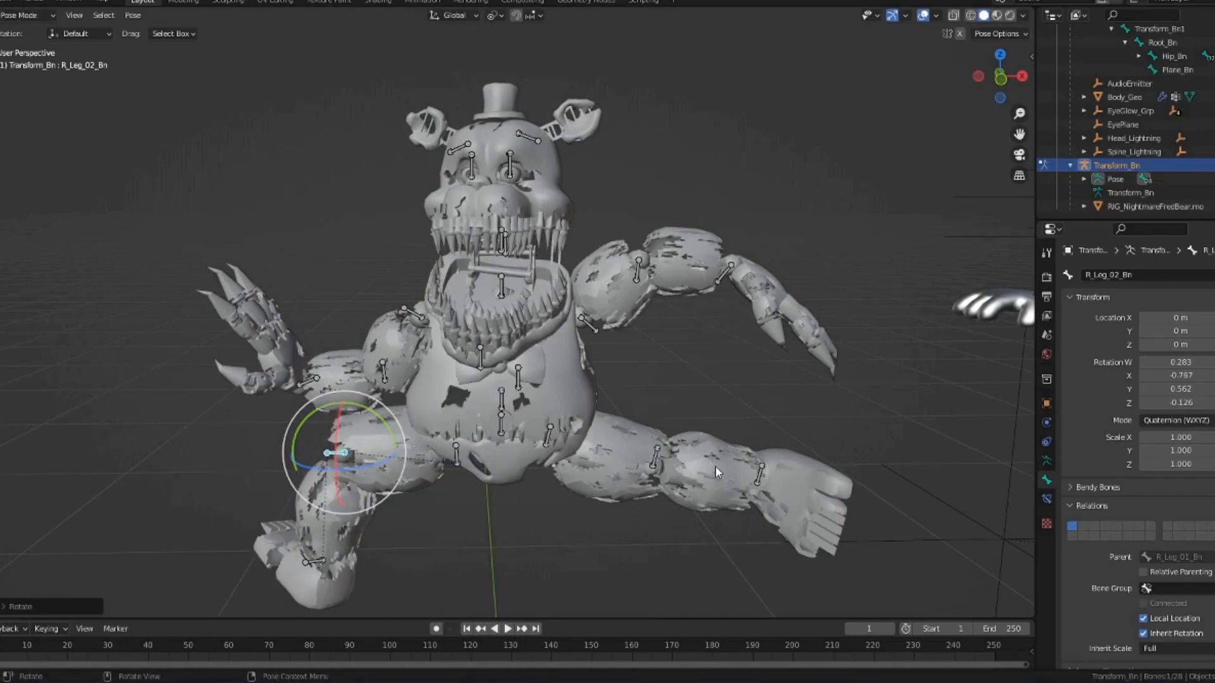
left_click(652, 469)
left_click_drag(701, 443, 749, 471)
- Rotate the R_Leg_03_Bn and L_Leg_03_Bn bones to angle both feet for the crouching pose
left_click(288, 568)
left_click(315, 561)
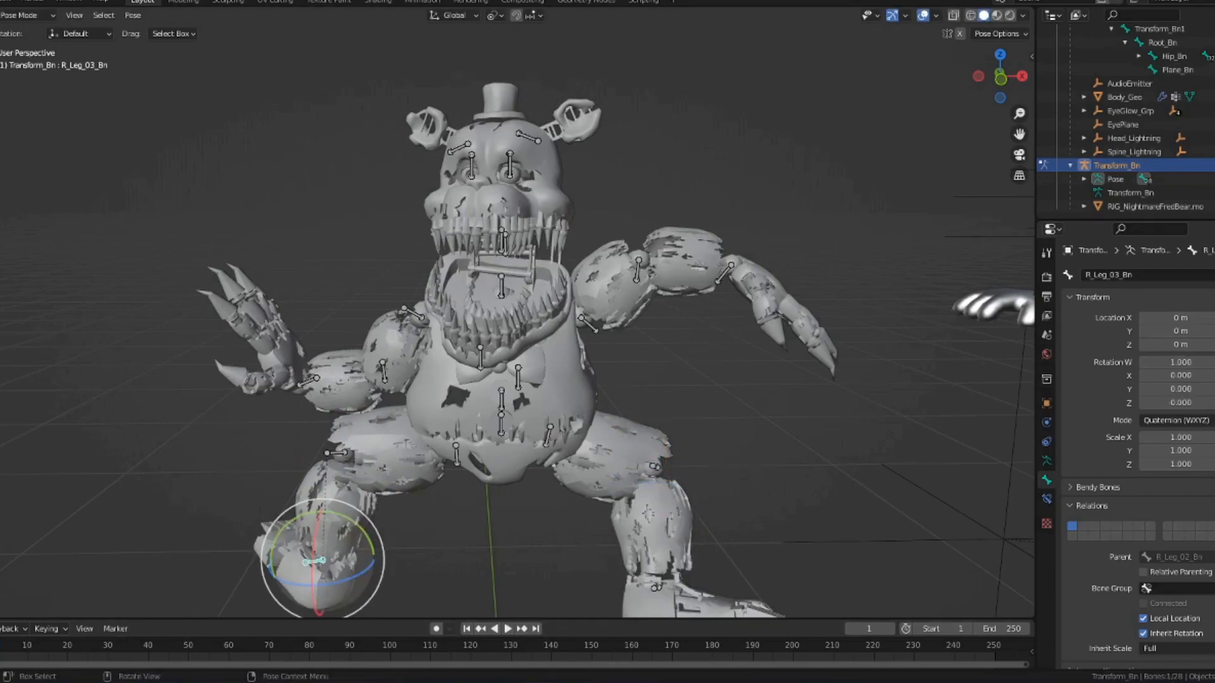
left_click_drag(335, 560, 411, 502)
scroll(413, 501, "down", 2)
scroll(414, 501, "down", 1)
left_click(596, 477)
left_click(594, 475)
left_click_drag(612, 484, 614, 503)
scroll(676, 484, "up", 2)
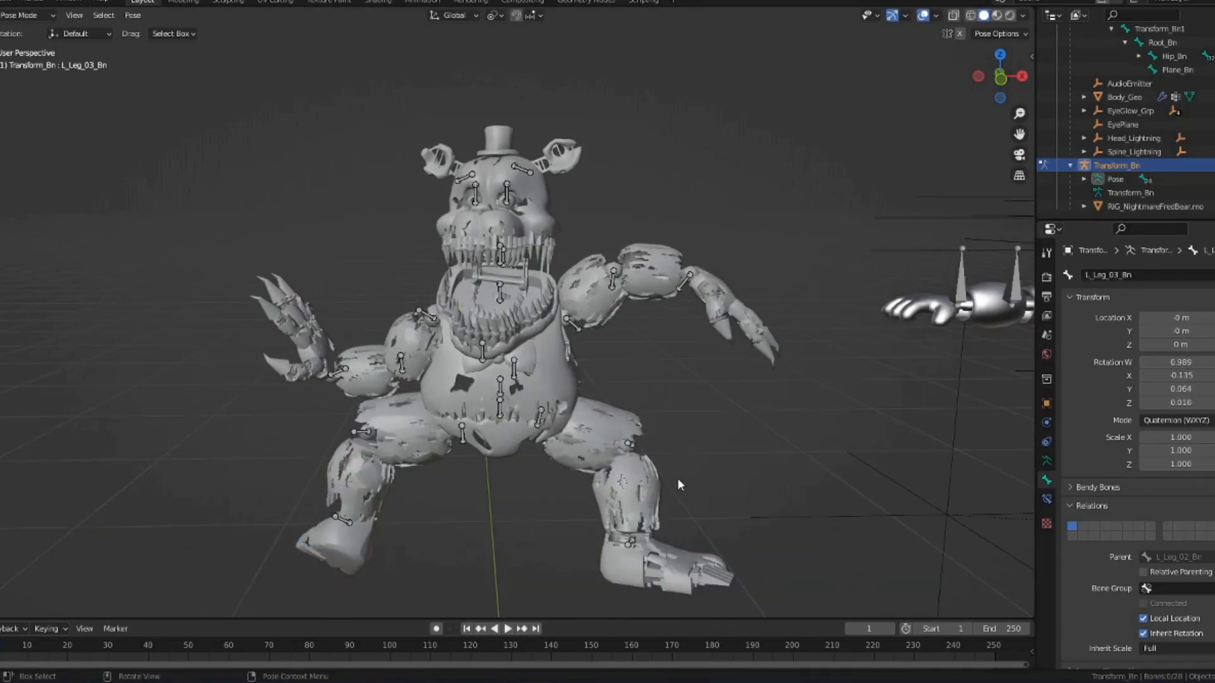
- Inspect the full crouching pose with the viewport overlays hidden, and show the overlays again
left_click(923, 15)
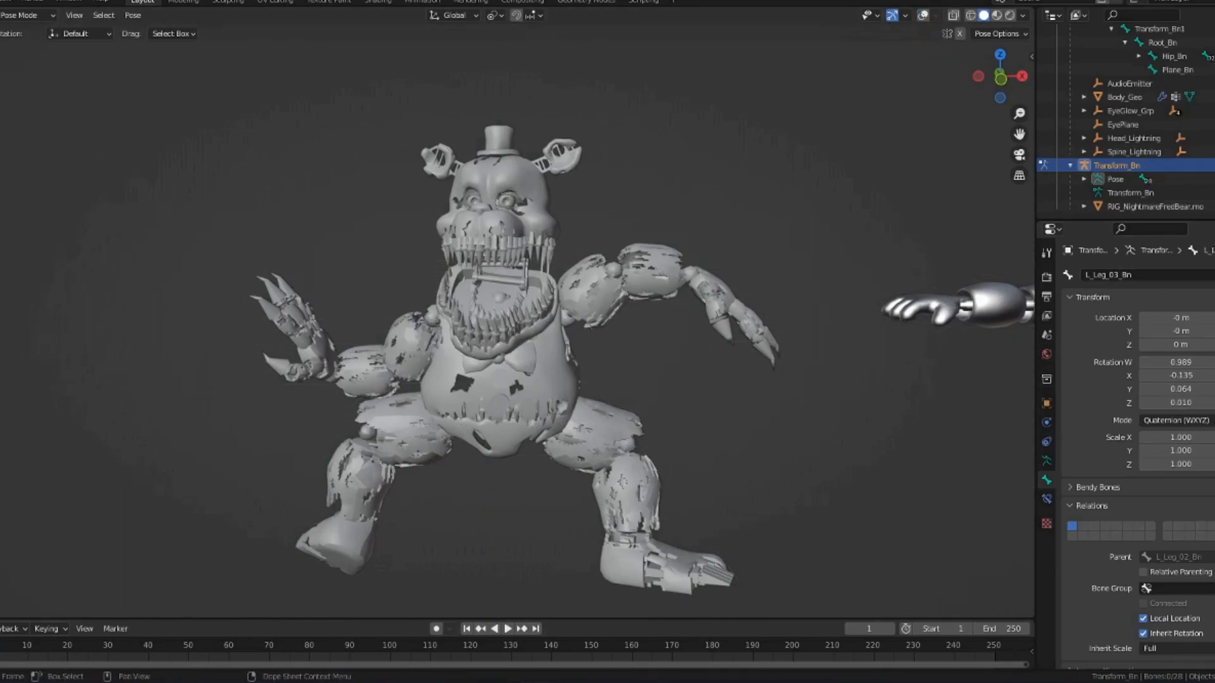
left_click(171, 682)
left_click(193, 414)
middle_click_drag(192, 415, 374, 400)
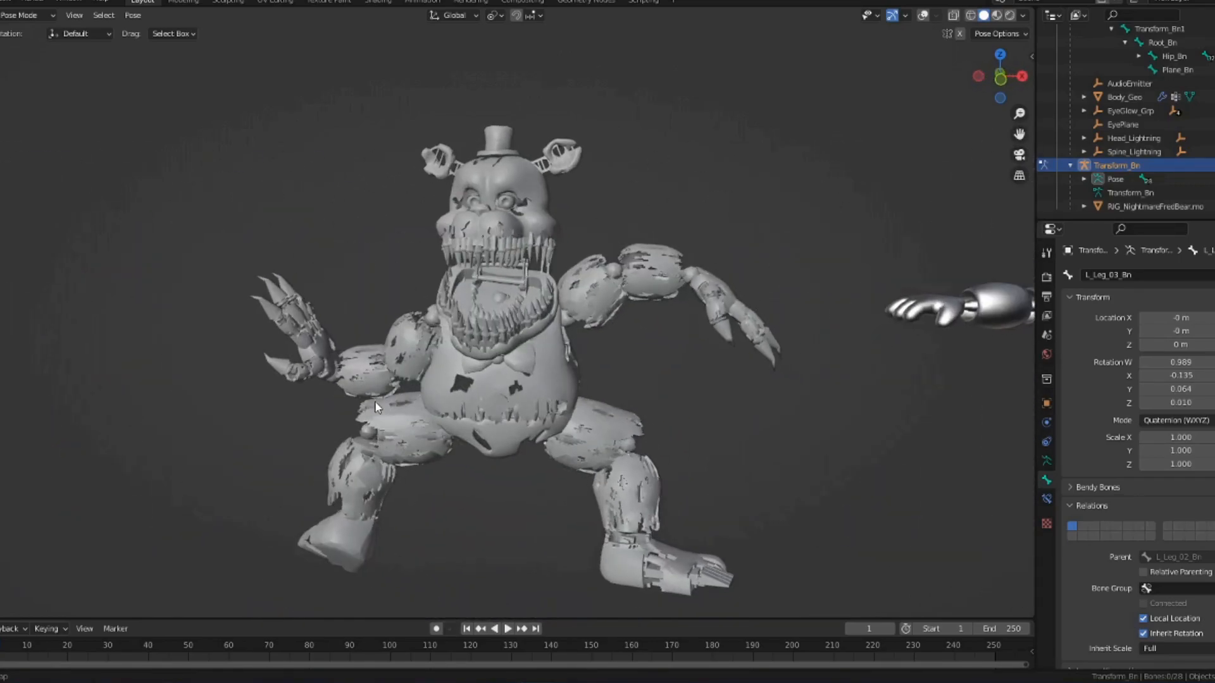
left_click(923, 15)
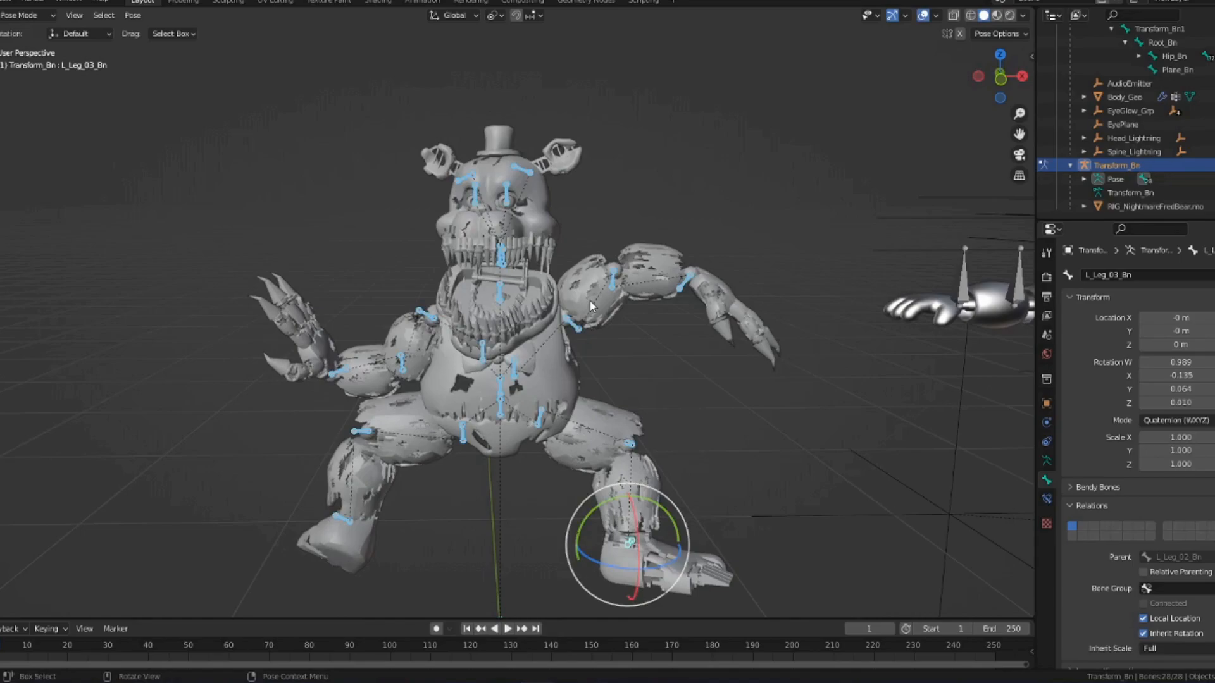
- Clear the rotation of all the armature's bones to restore the rest pose, and deselect them
key("alt+r")
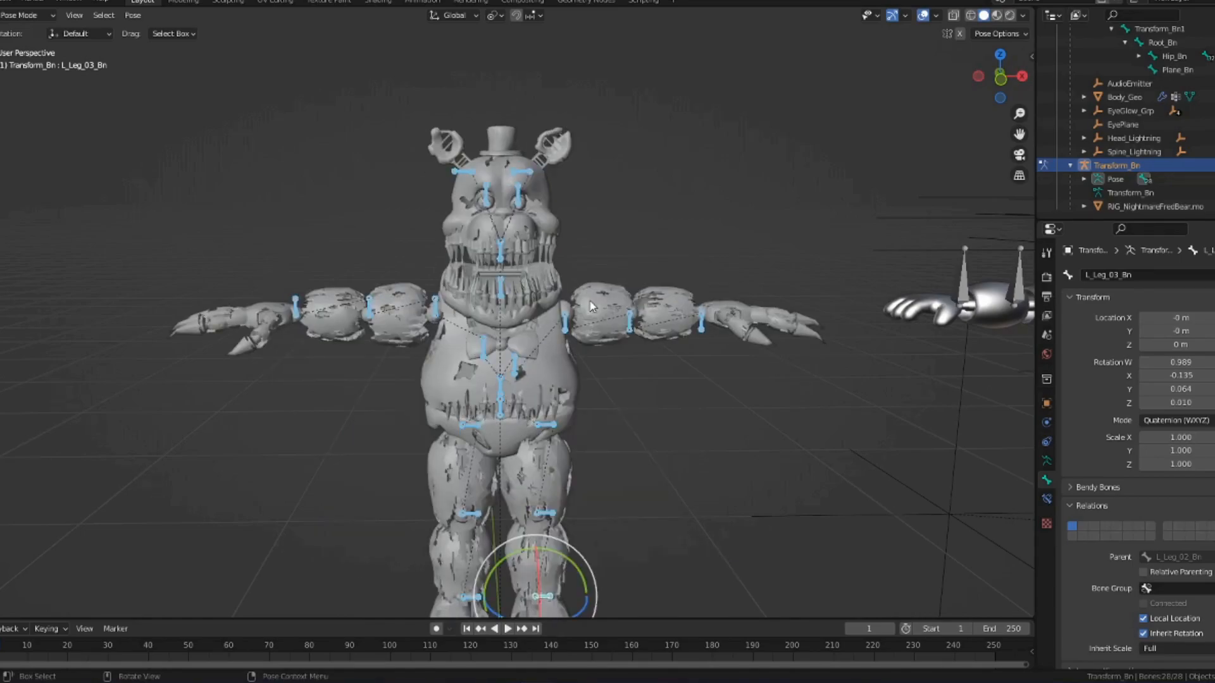
middle_click_drag(481, 259, 264, 523)
scroll(234, 123, "up", 1)
scroll(264, 523, "up", 1)
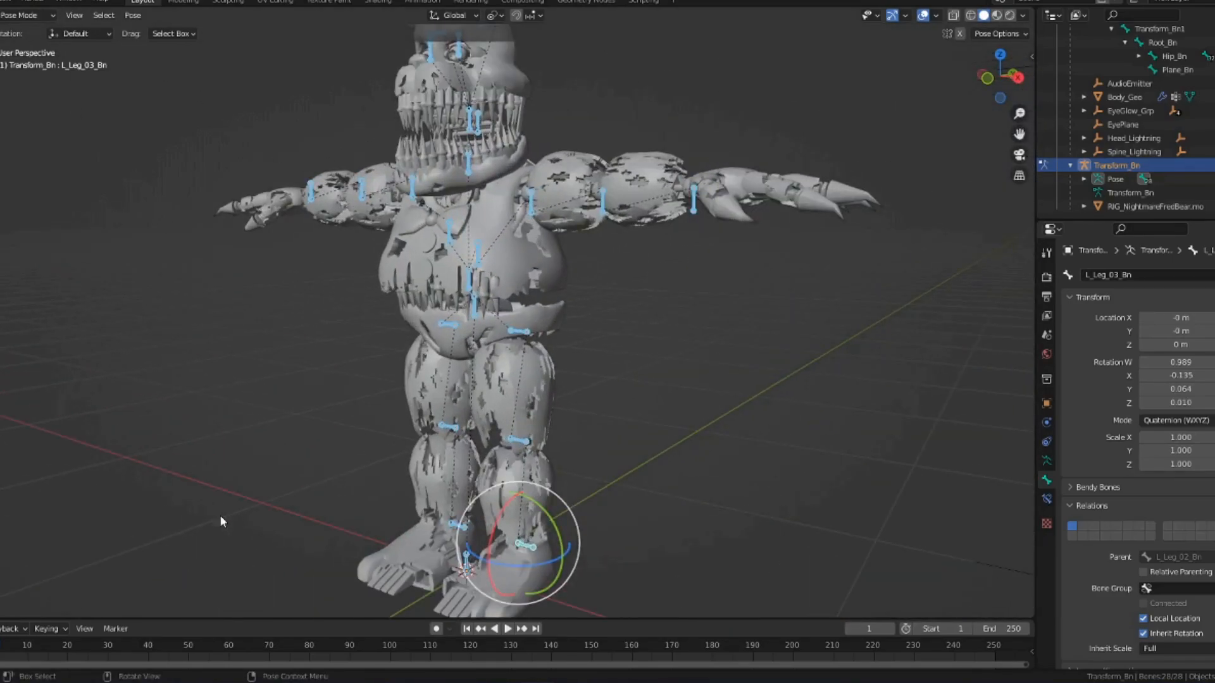
left_click(171, 682)
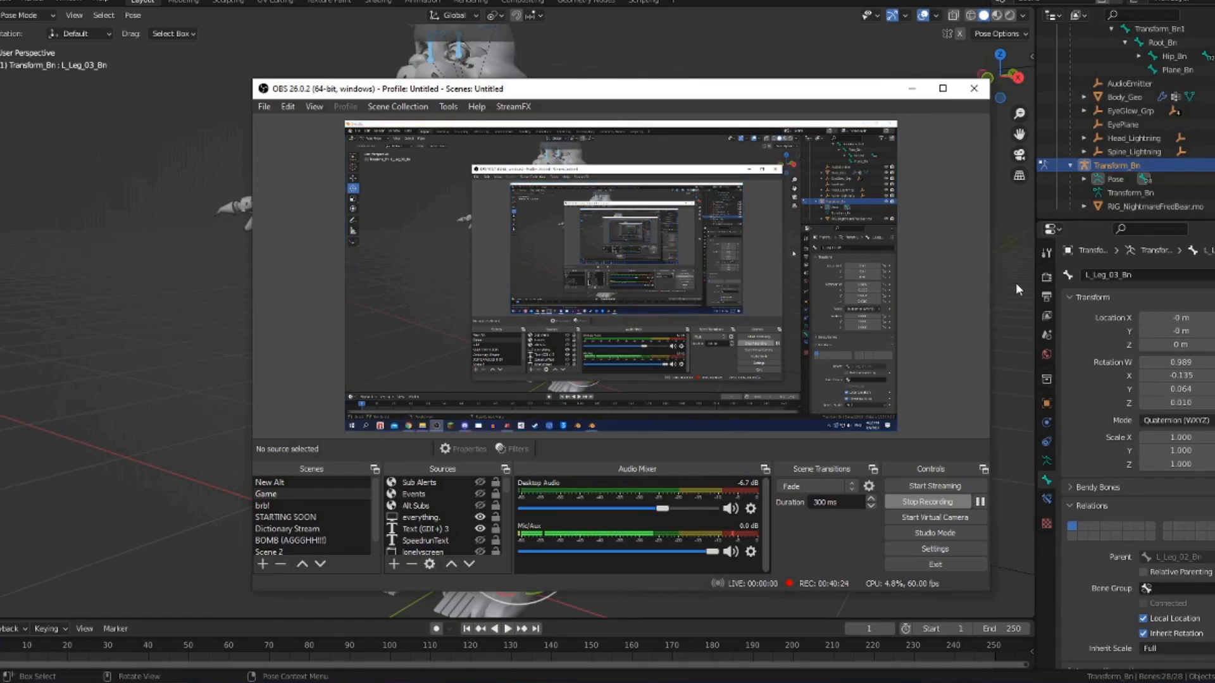
left_click(1015, 314)
key("alt+r")
left_click(882, 305)
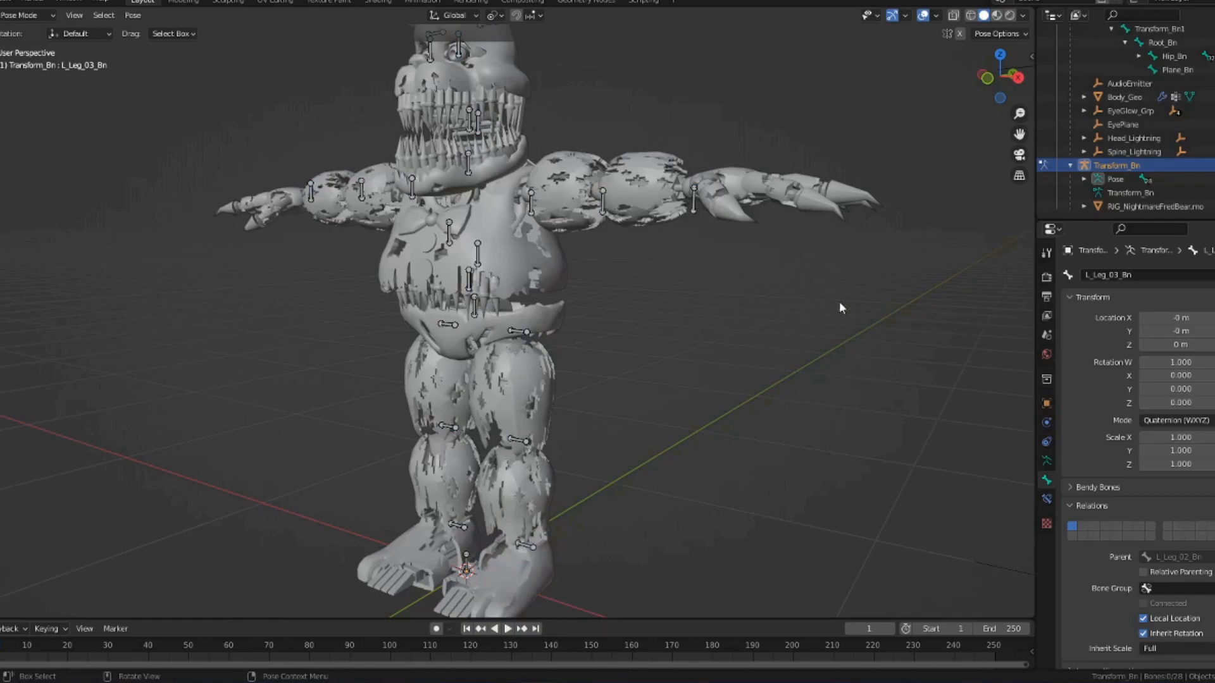
scroll(607, 336, "down", 2)
middle_click_drag(605, 336, 648, 352)
scroll(682, 339, "up", 2)
scroll(647, 351, "up", 2)
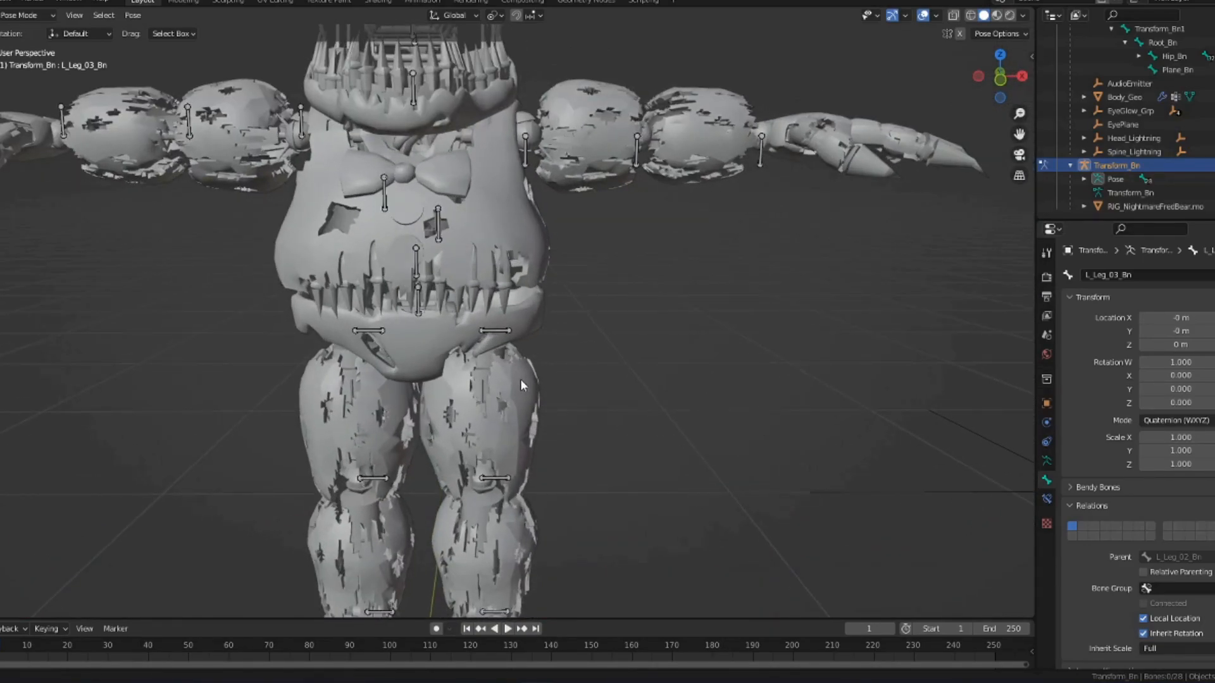
middle_click_drag(520, 379, 569, 506, "shift")
middle_click_drag(550, 323, 557, 379, "shift")
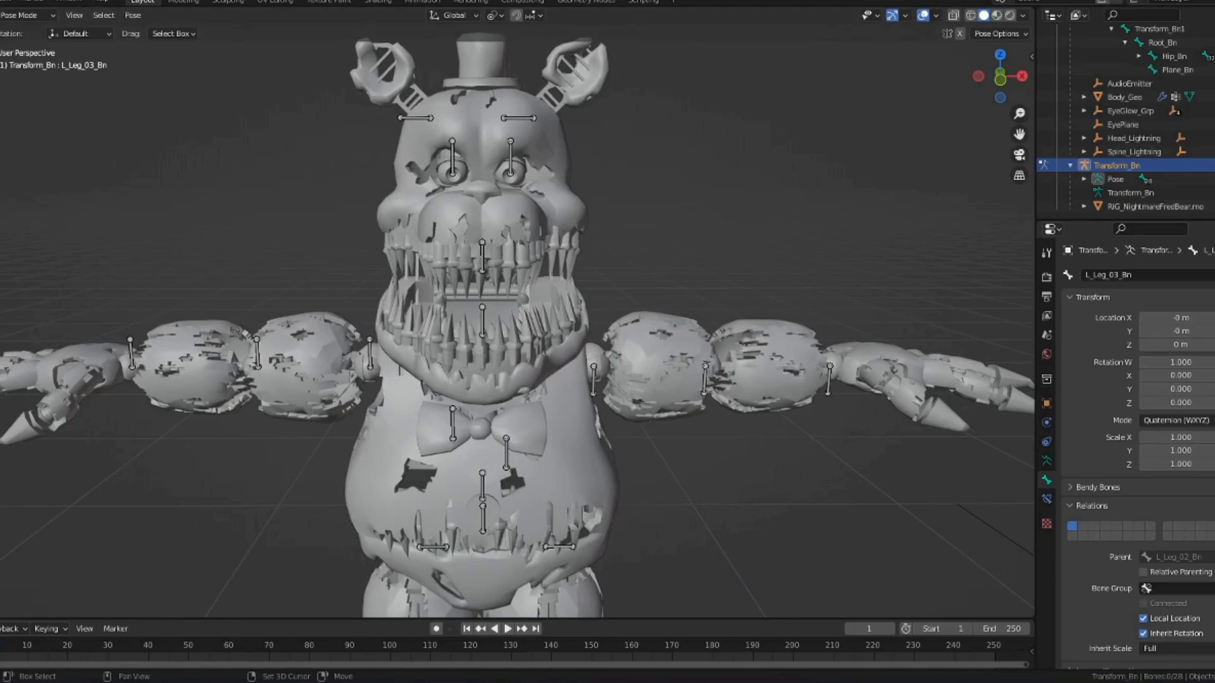
mouse_move(169, 682)
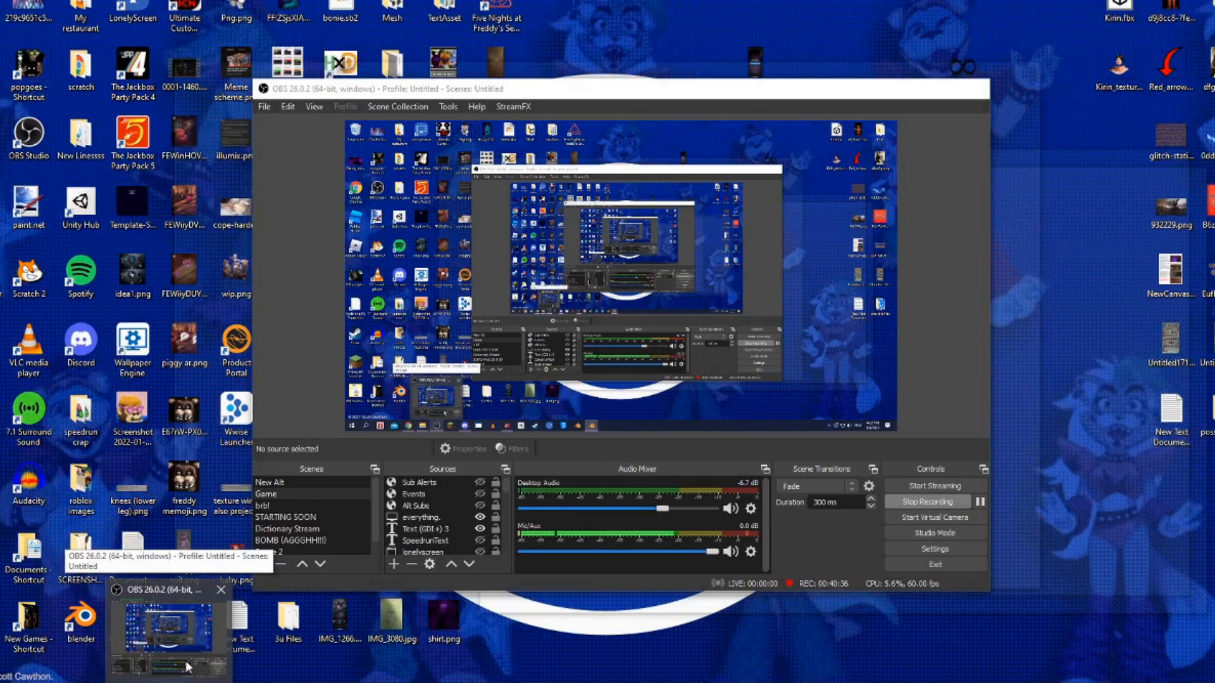
left_click(188, 668)
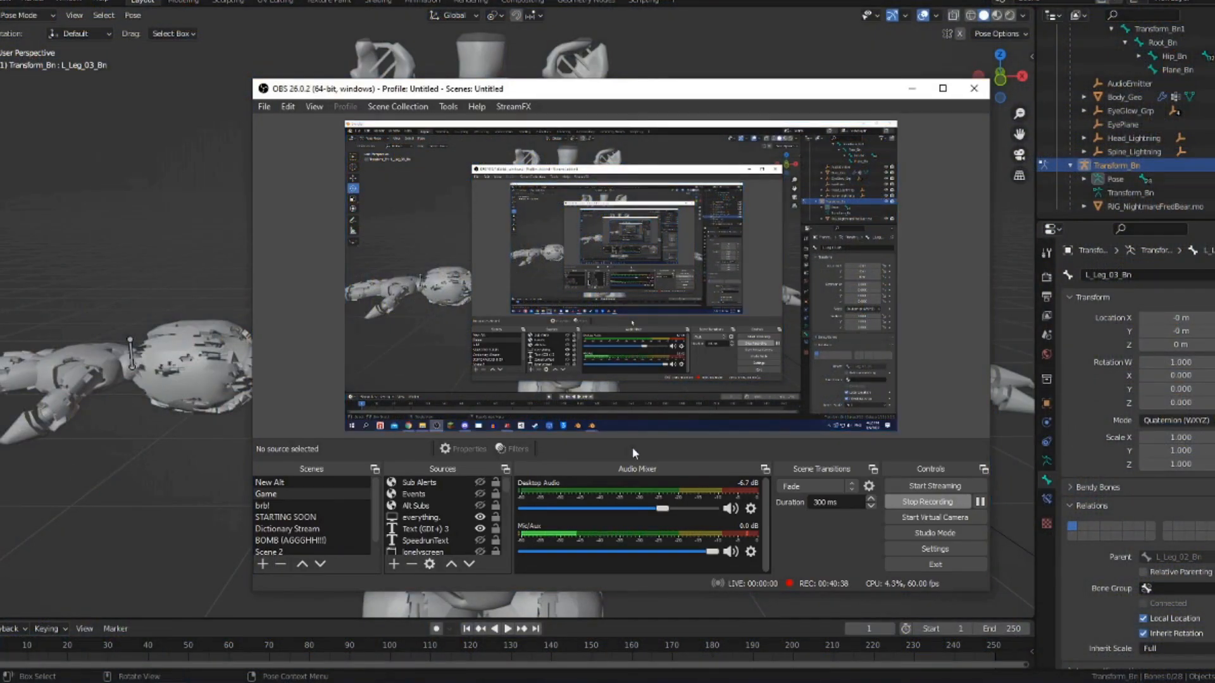
left_click(129, 469)
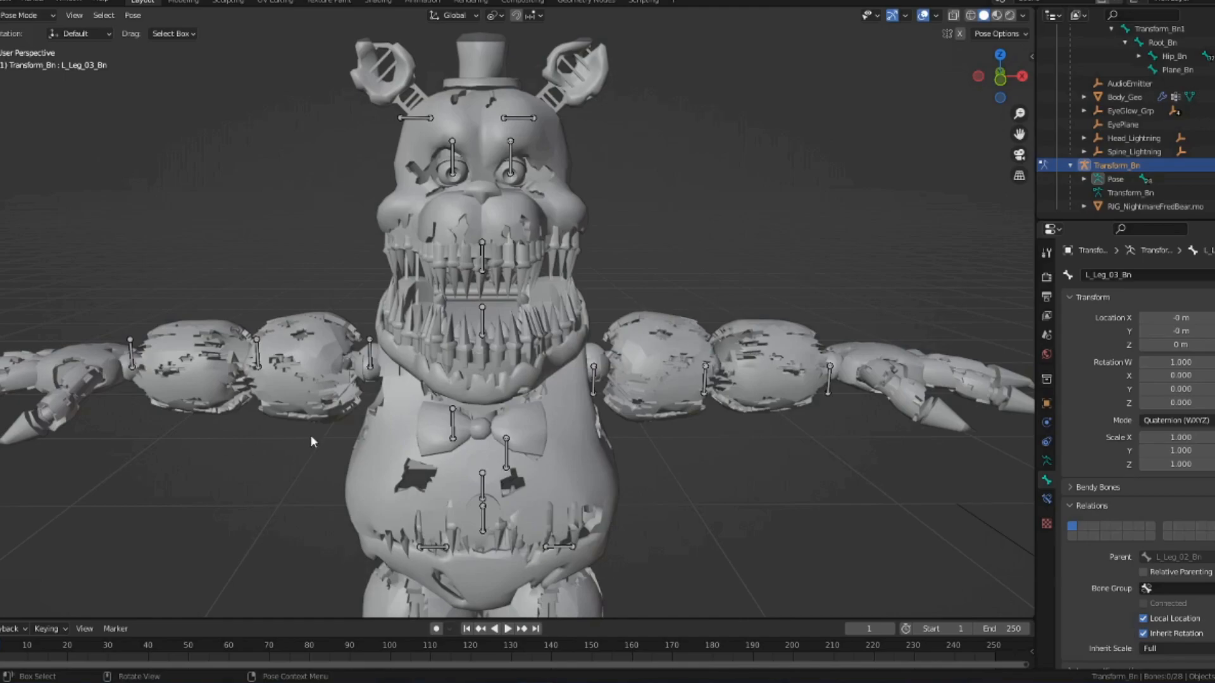
- Switch the Transform_Bn armature from Pose Mode to Object Mode, with the Bonnie reference model in view
middle_click_drag(566, 427, 630, 310, "shift")
scroll(630, 310, "down", 4)
middle_click_drag(885, 250, 454, 226, "shift")
left_click(3, 18)
left_click(26, 30)
- Compare the bone hierarchies of BonniePrefab and Transform_Bn, expanding the hip, left clavicle and left leg branches
scroll(1110, 141, "down", 5)
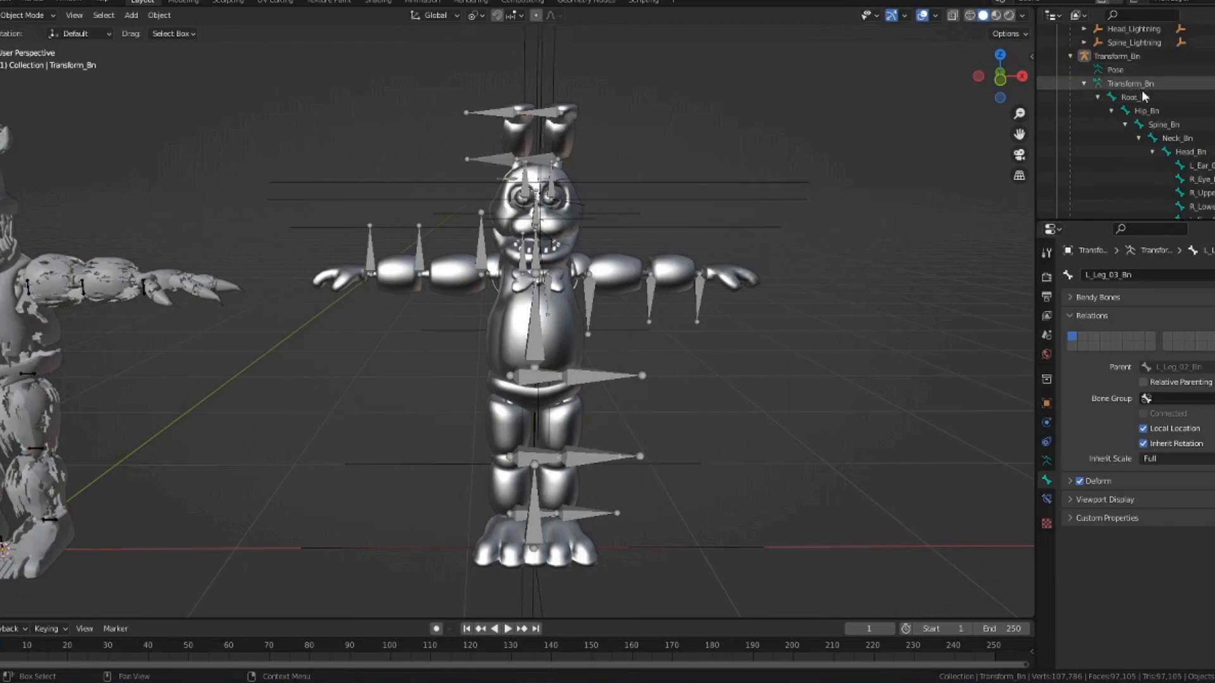
scroll(1185, 139, "up", 10)
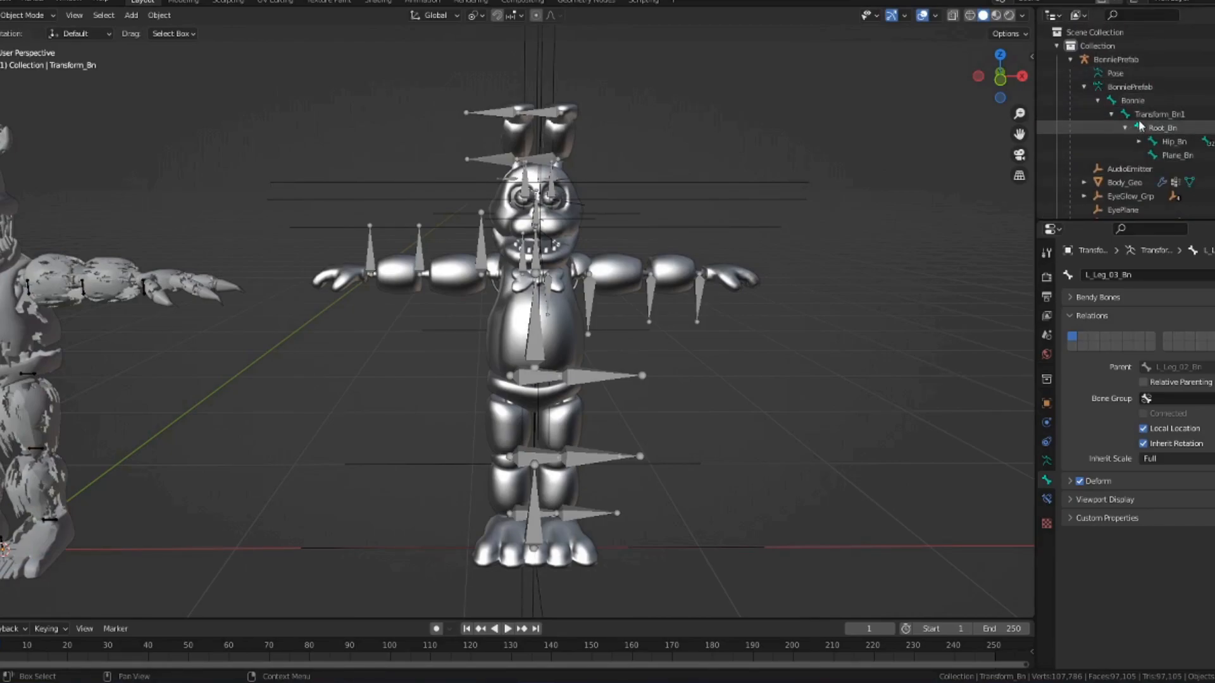
left_click(1138, 141)
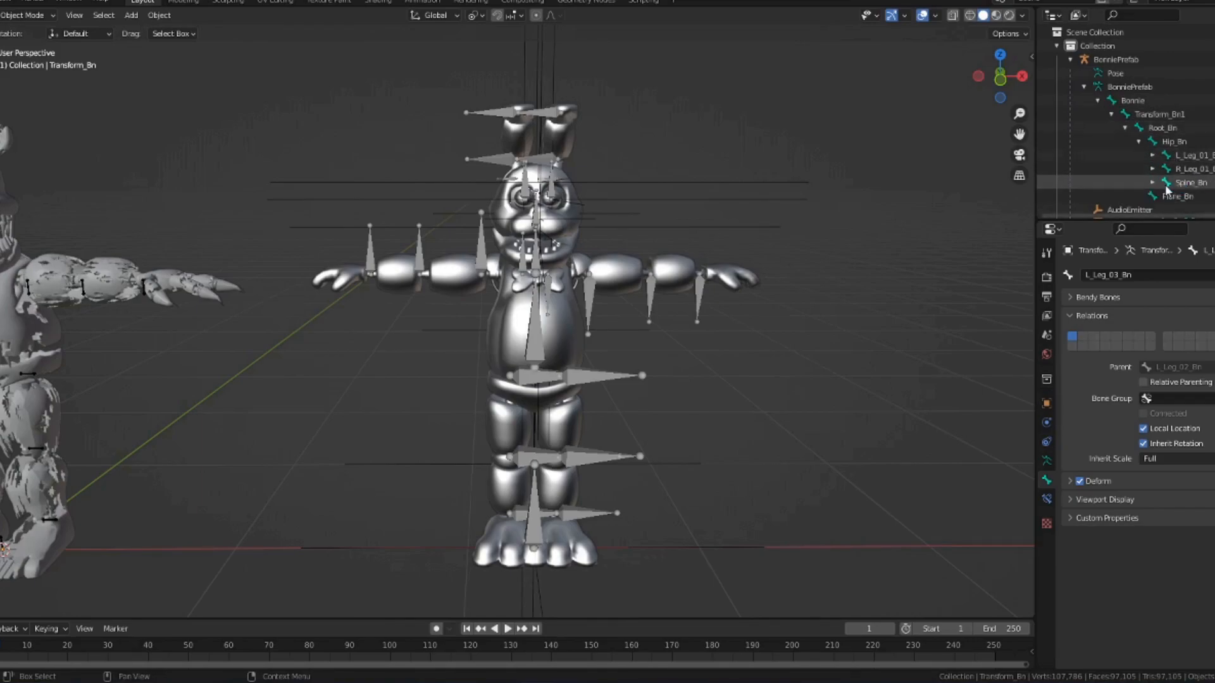
scroll(1155, 178, "down", 2)
scroll(1172, 171, "down", 13)
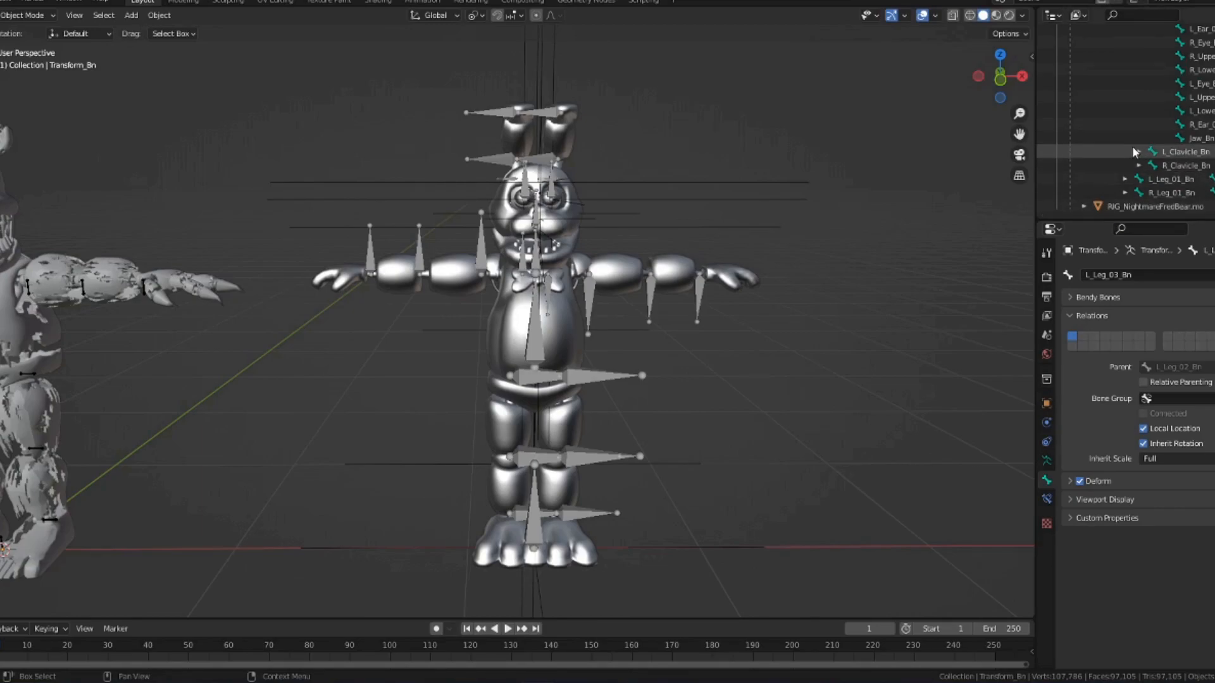
left_click(1189, 166)
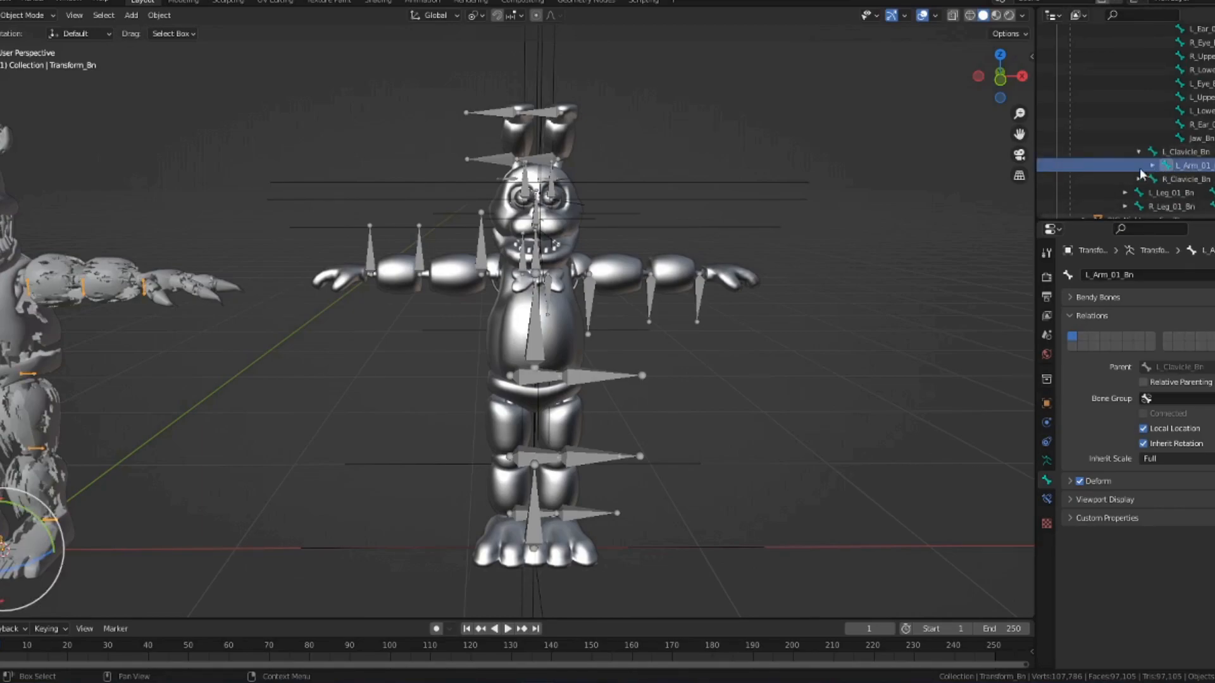
scroll(1148, 178, "down", 1)
left_click(1124, 179)
left_click(1138, 193)
scroll(1139, 198, "down", 2)
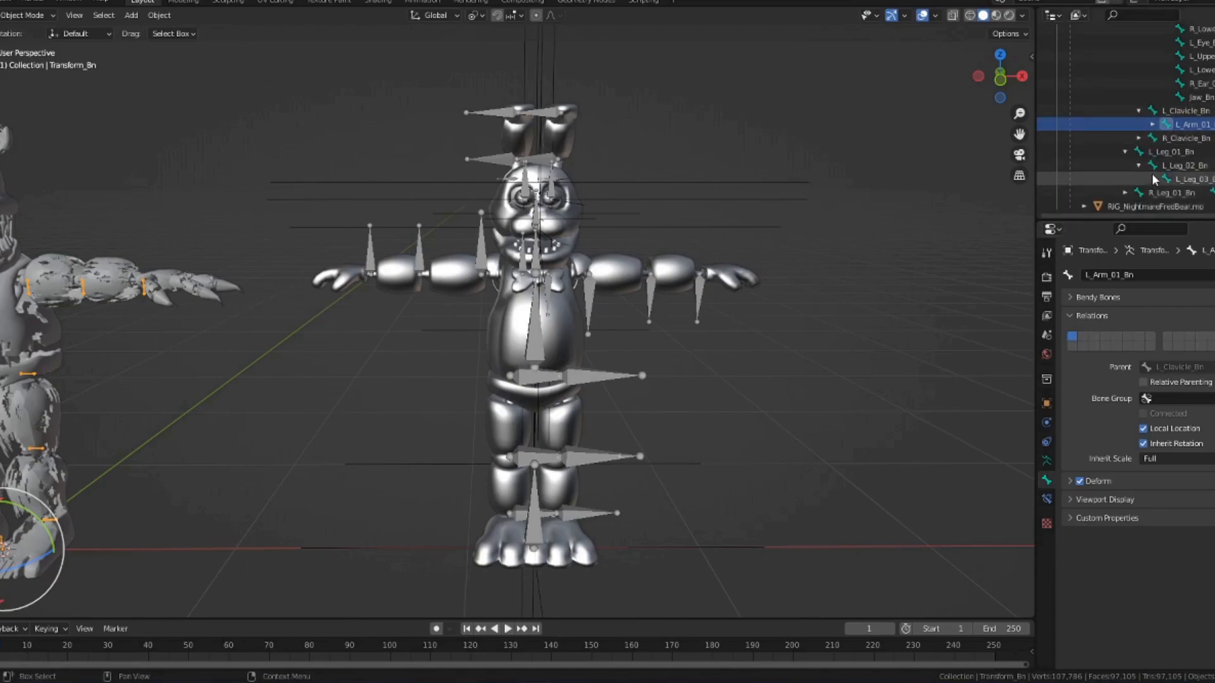
scroll(1127, 206, "up", 8)
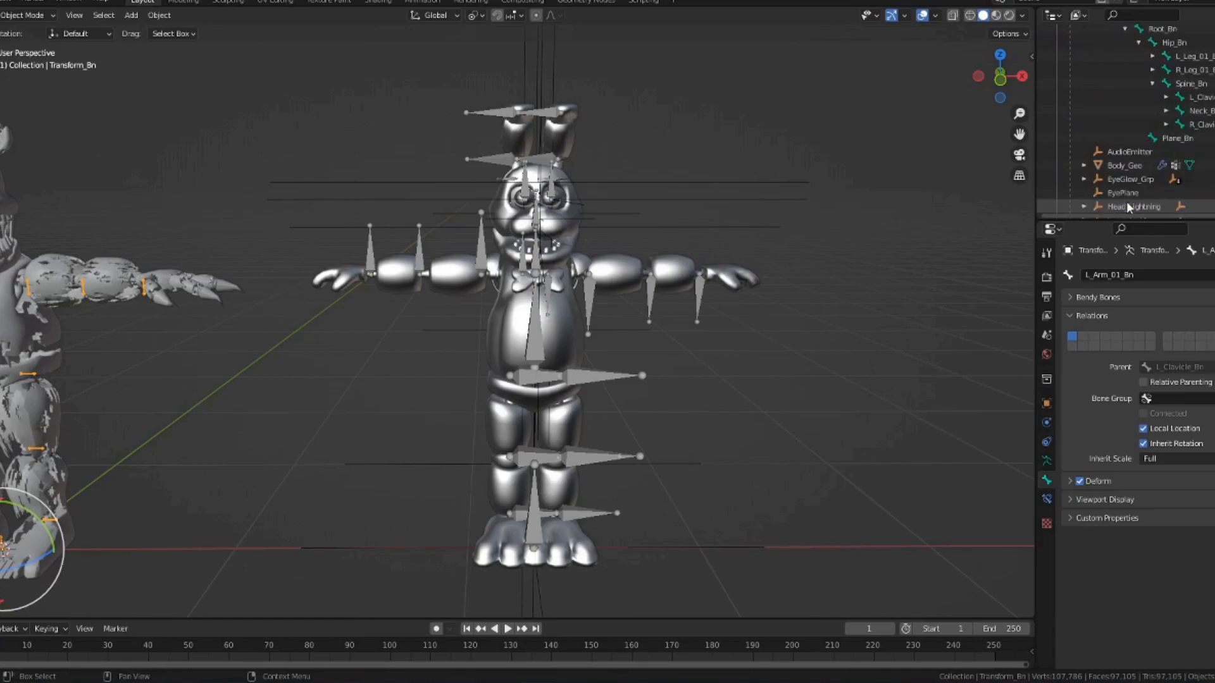
- Delete the BonniePrefab armature together with its child objects down to Spine_Lightning
left_click(1132, 165)
scroll(1131, 164, "up", 8)
scroll(1131, 165, "up", 2)
left_click(1097, 59, "shift")
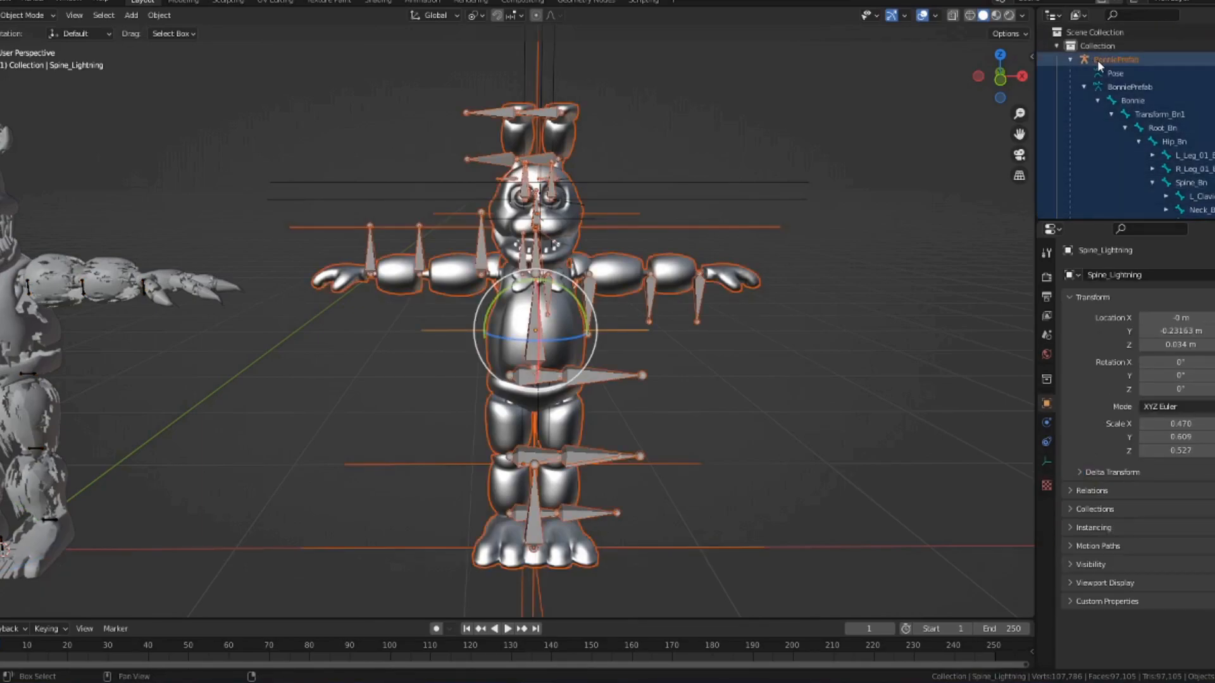
key("Delete")
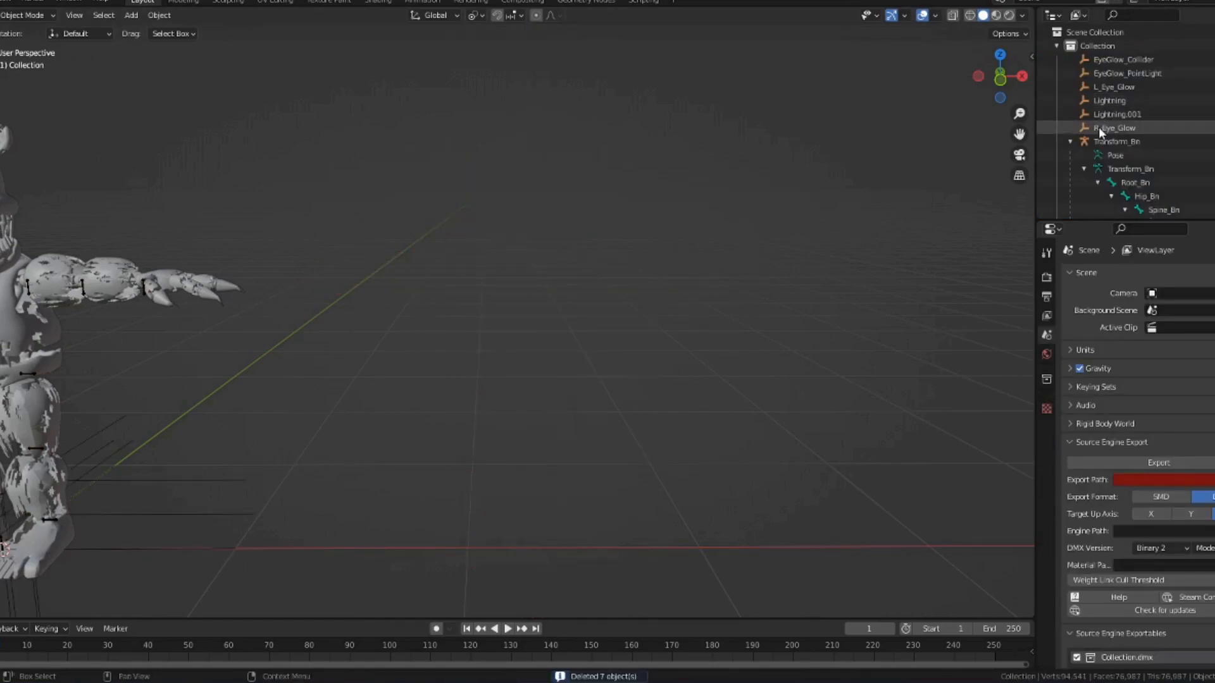
- Delete the leftover empties from EyeGlow_Collider to R_Eye_Glow, and collapse the Transform_Bn bone tree
left_click(1098, 127)
left_click(1111, 62, "shift")
key("Delete")
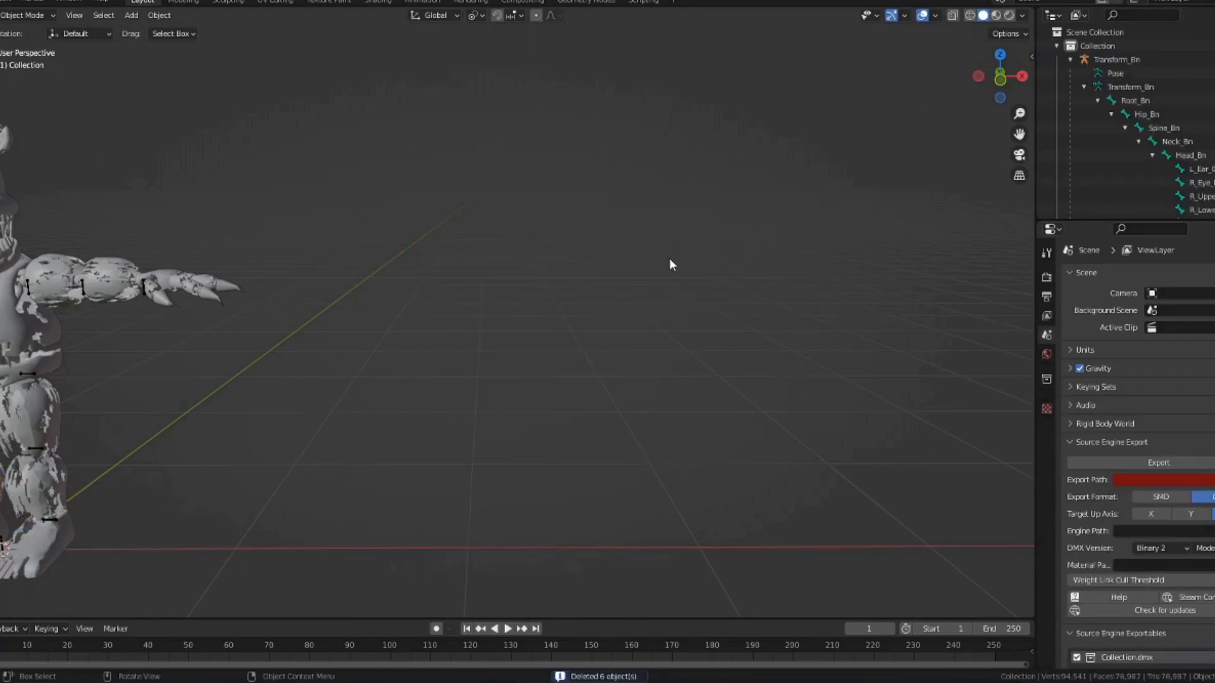
left_click(1070, 58)
left_click(1071, 59)
left_click(1083, 87)
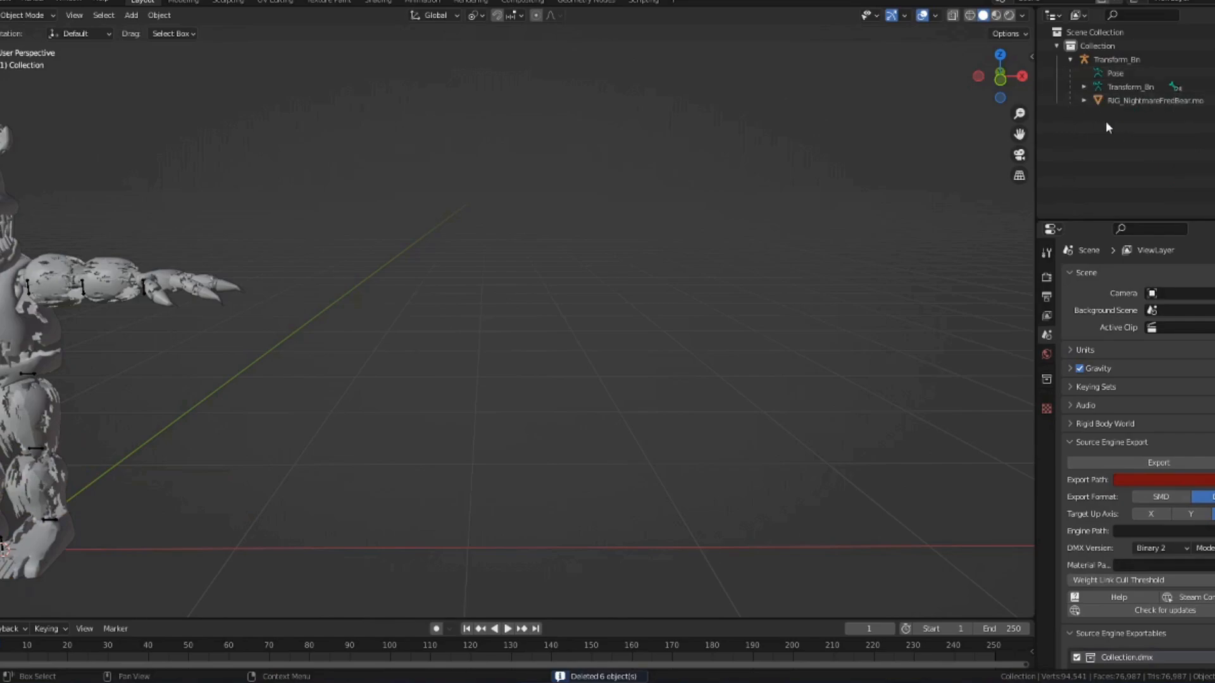
- Frame the RIG_NightmareFredBear.mo mesh and inspect the rigged model and its bones from the front and the side
left_click(1139, 101)
key("KP_Decimal")
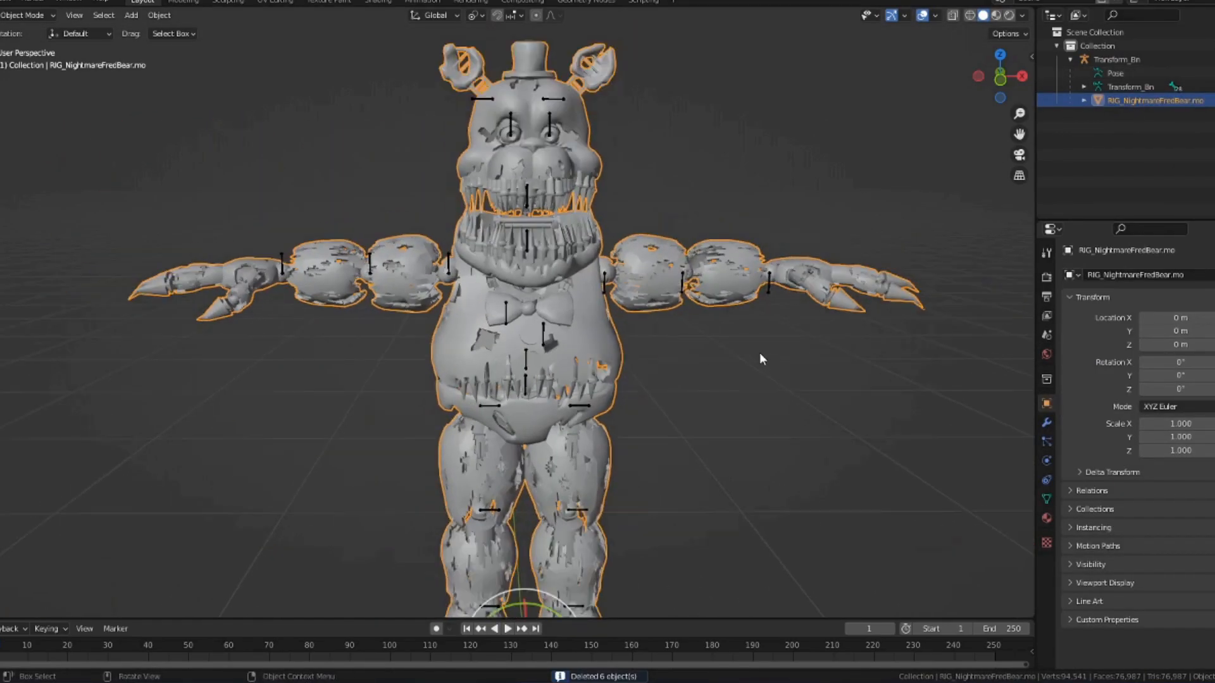
left_click(727, 384)
middle_click_drag(743, 363, 714, 373, "shift")
scroll(727, 385, "up", 2)
scroll(716, 377, "down", 1)
key("KP_1")
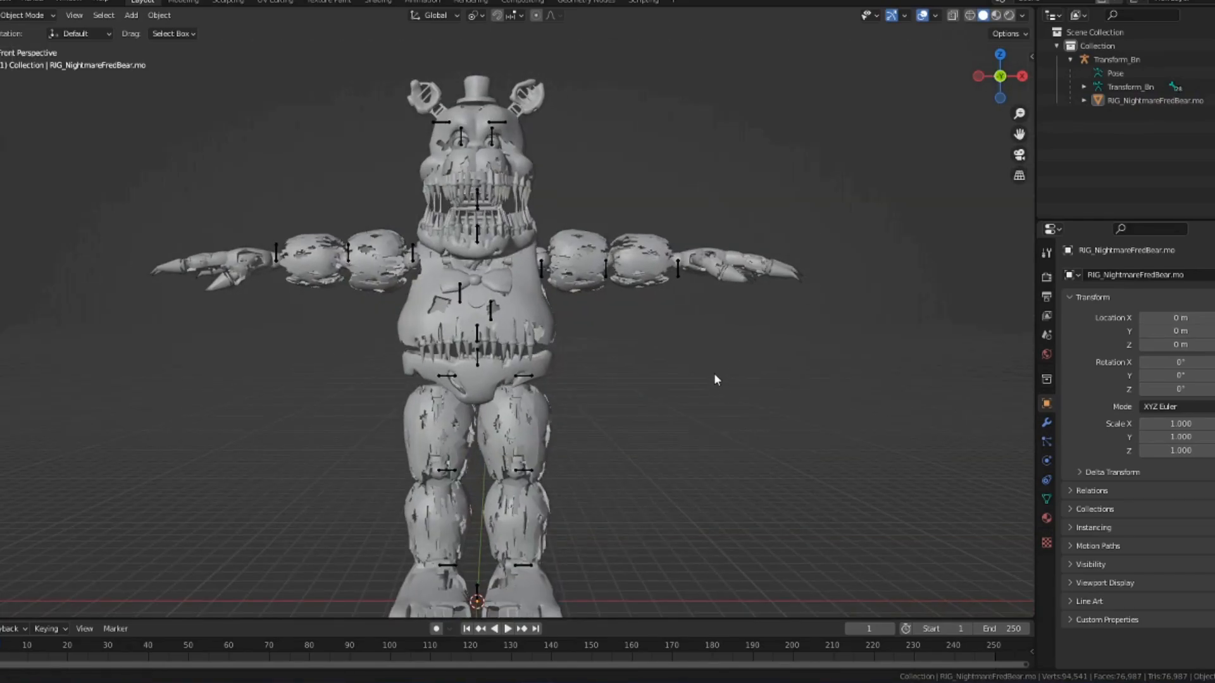
scroll(713, 373, "down", 1)
scroll(494, 368, "up", 3)
scroll(494, 372, "up", 2)
middle_click_drag(499, 365, 629, 377)
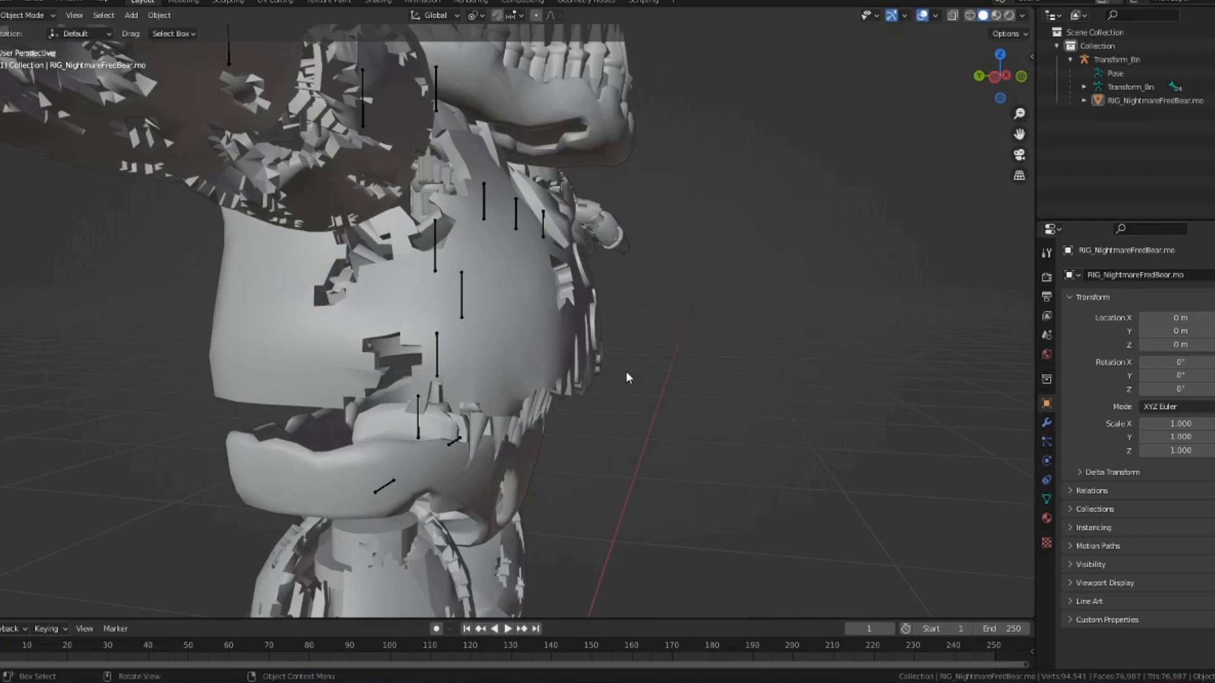
key("KP_1")
scroll(613, 380, "down", 1)
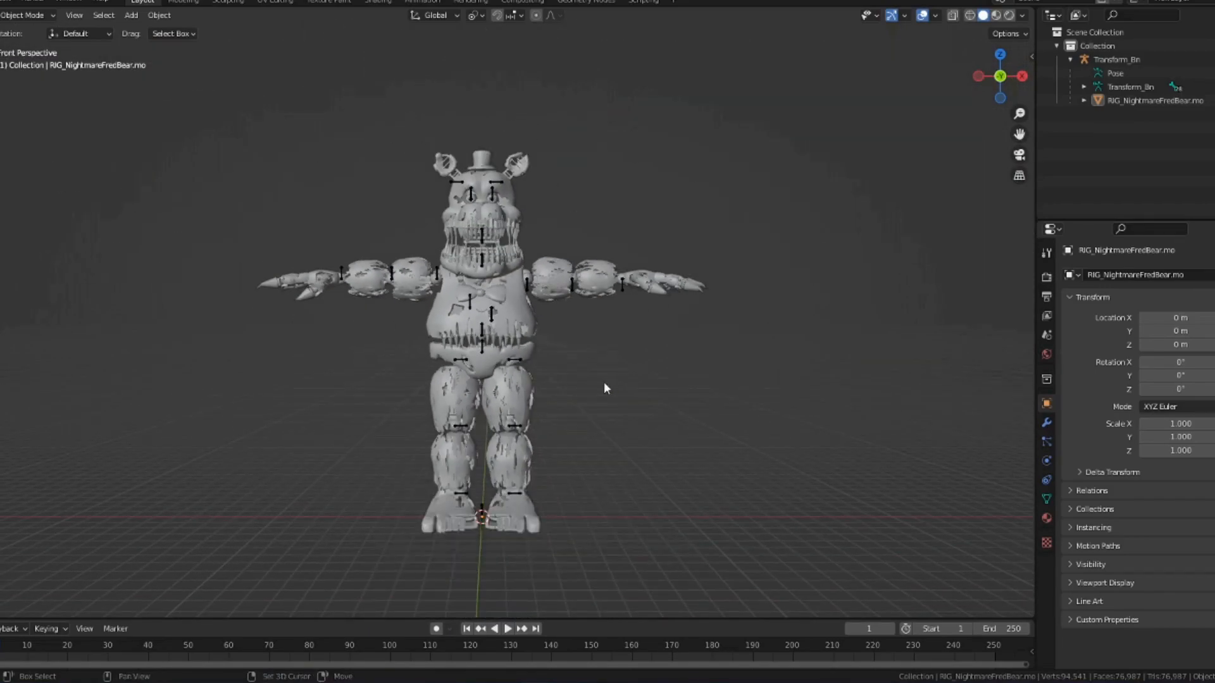
scroll(632, 394, "up", 1)
scroll(632, 393, "up", 1)
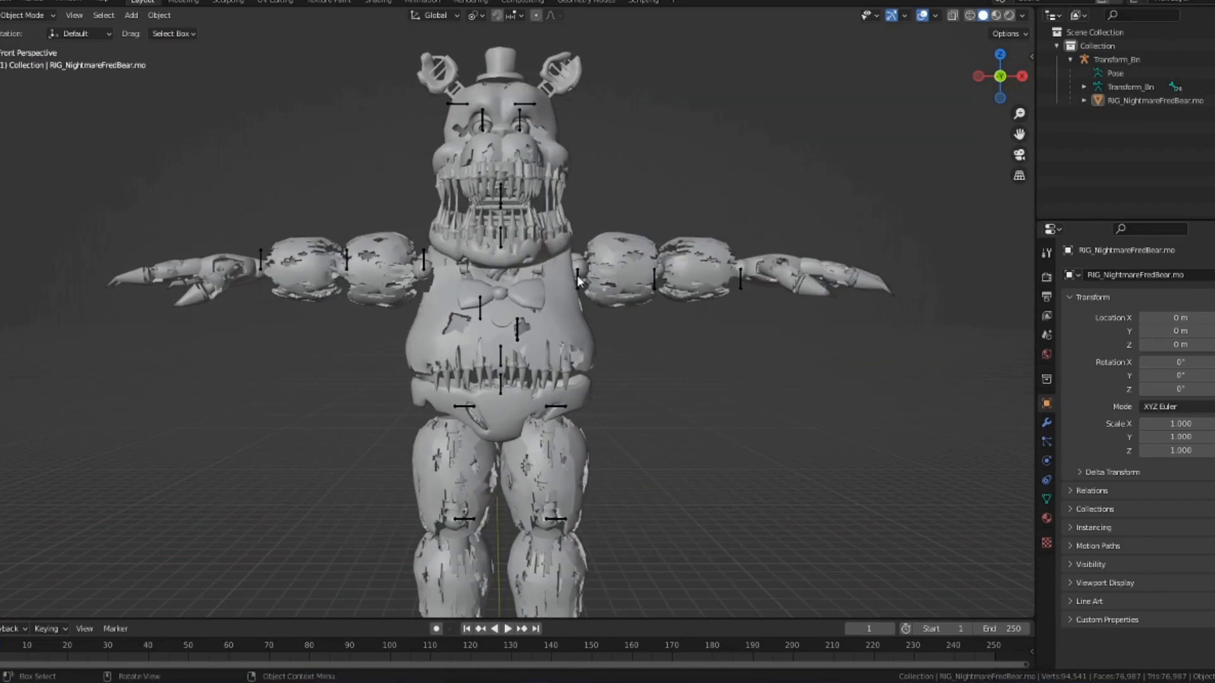
- Put the Transform_Bn armature in Pose Mode with the Move tool active
left_click(578, 279)
left_click(19, 15)
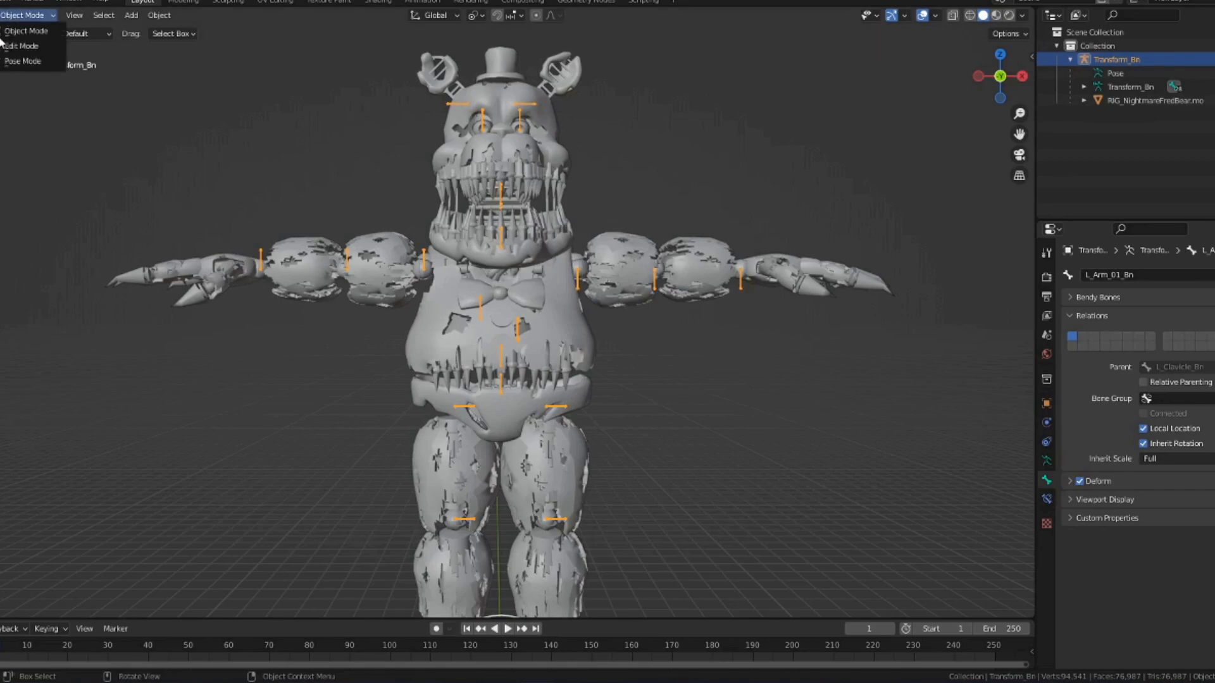
left_click(6, 62)
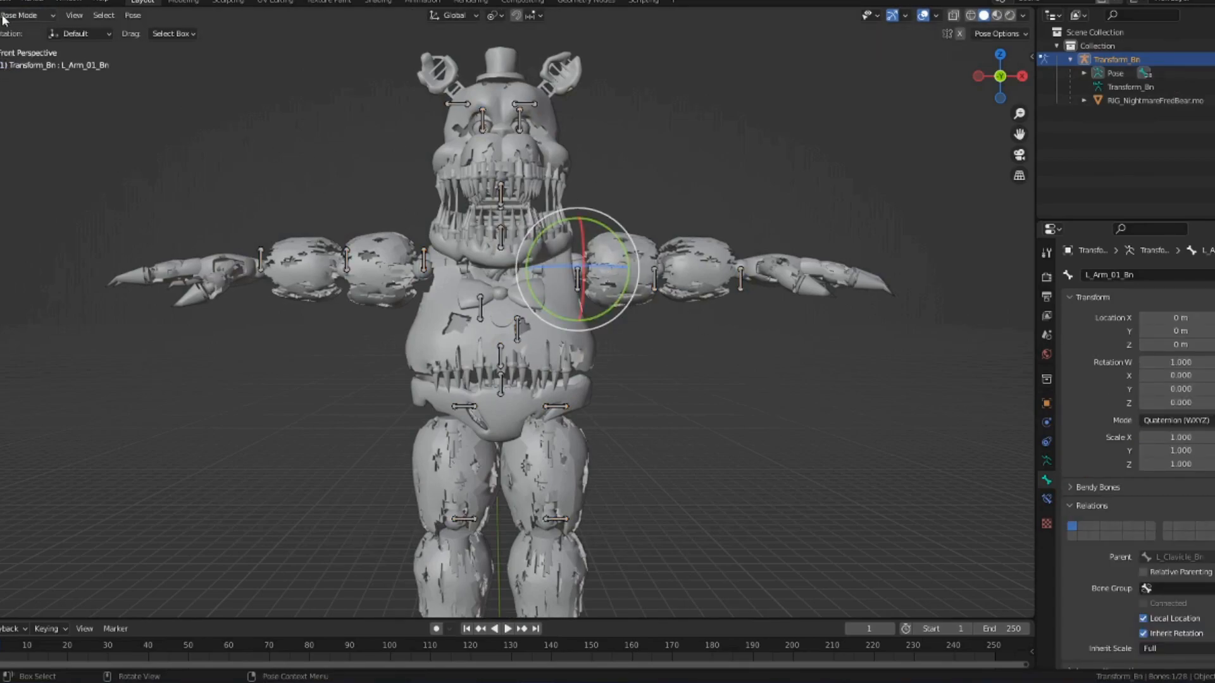
left_click(1, 115)
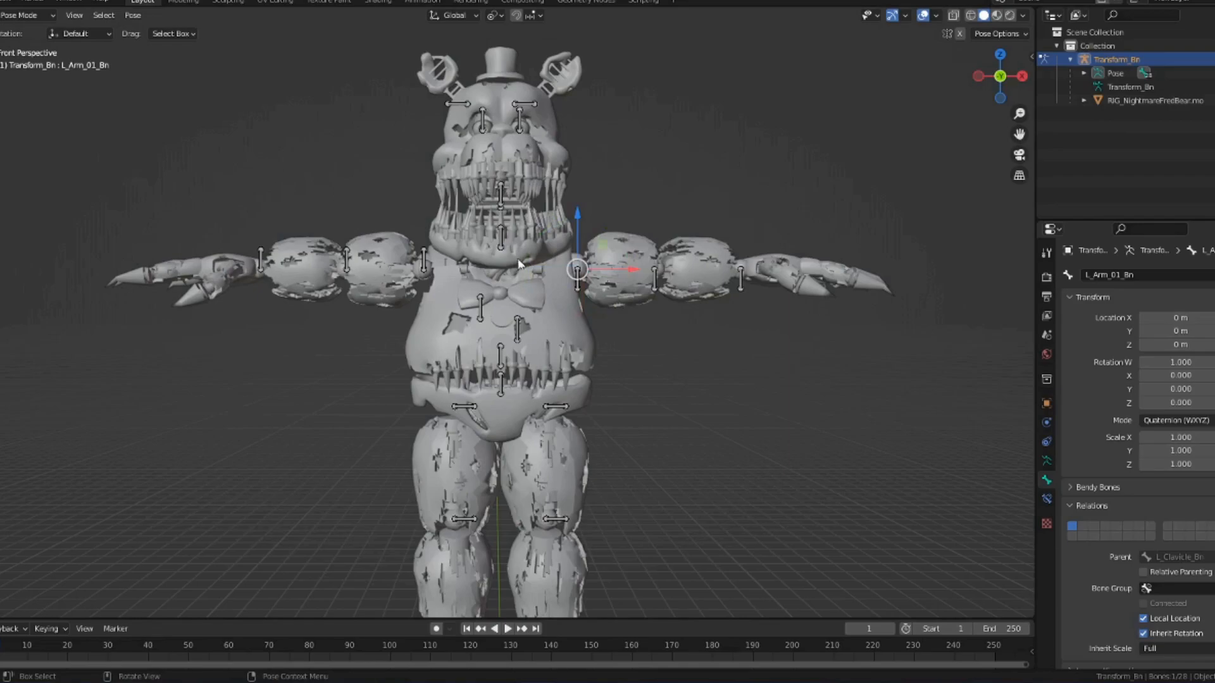
- Test the shoulders by moving the L_Arm_01_Bn and R_Arm_01_Bn bones inward and downward
left_click_drag(574, 272, 504, 309)
left_click(438, 263)
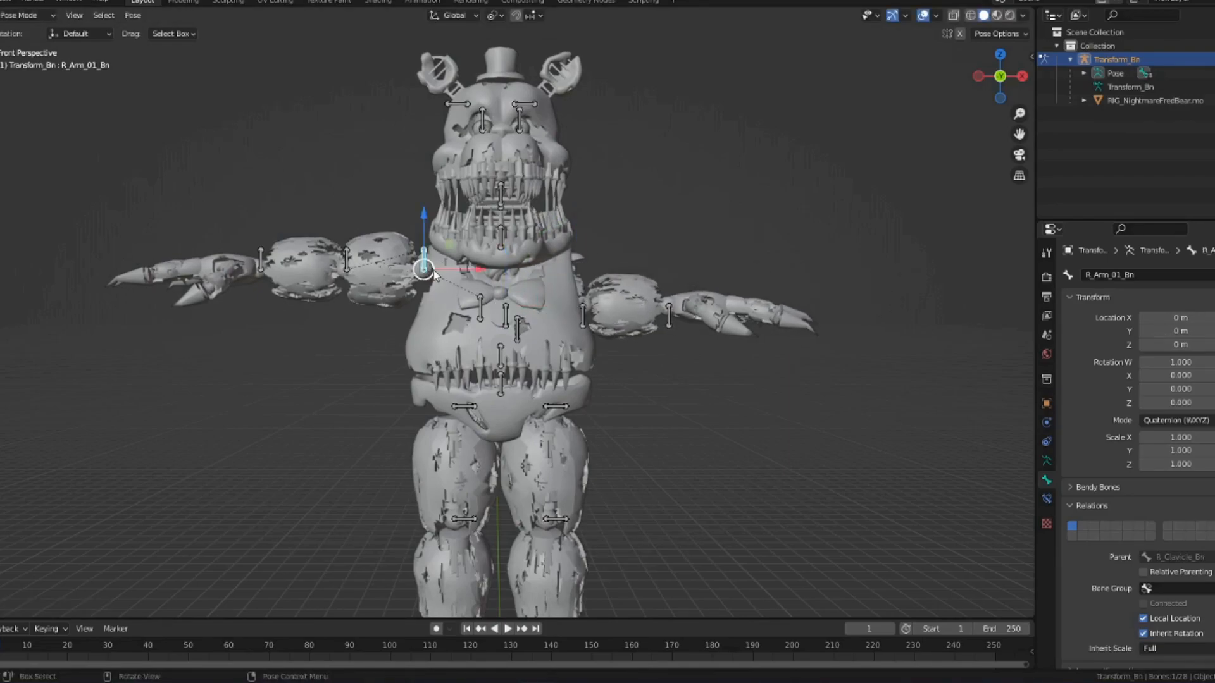
left_click_drag(433, 272, 451, 322)
- Lower the Head_Bn bone along the Z axis into the torso
left_click(537, 241)
key("g")
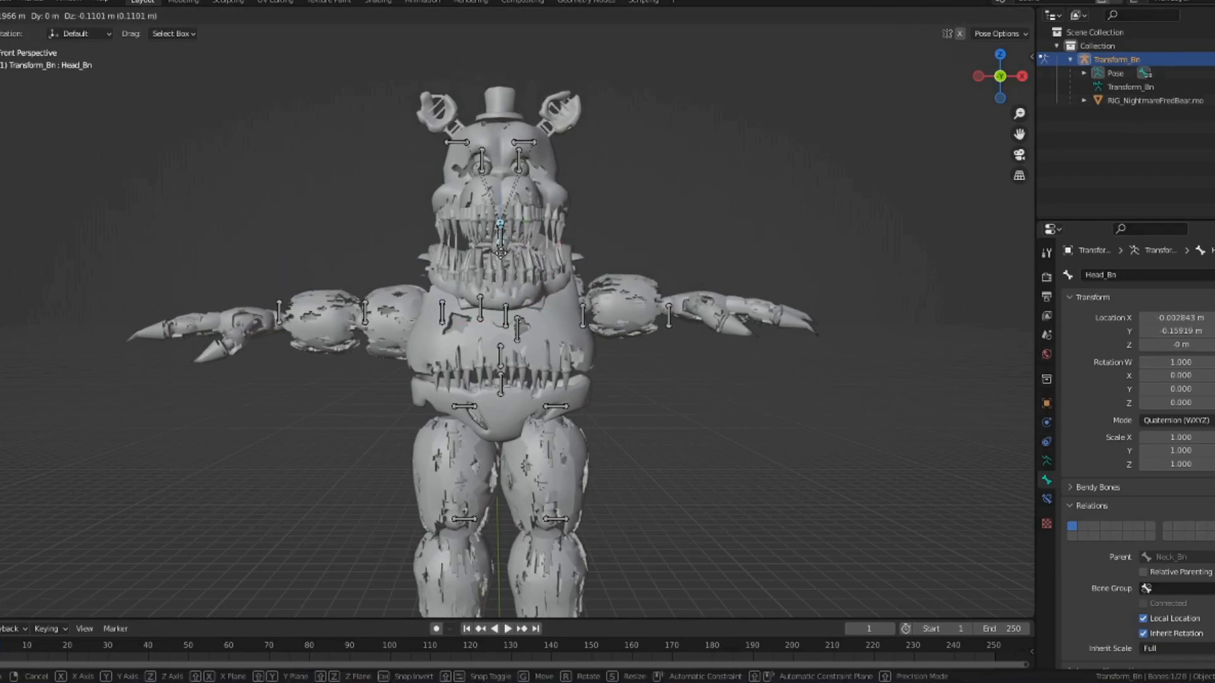
key("z")
left_click(525, 292)
left_click(526, 294)
- Try moving the L_Arm_01_Bn bone again, and raise the Jaw_Bn bone to close the mouth
left_click(508, 313)
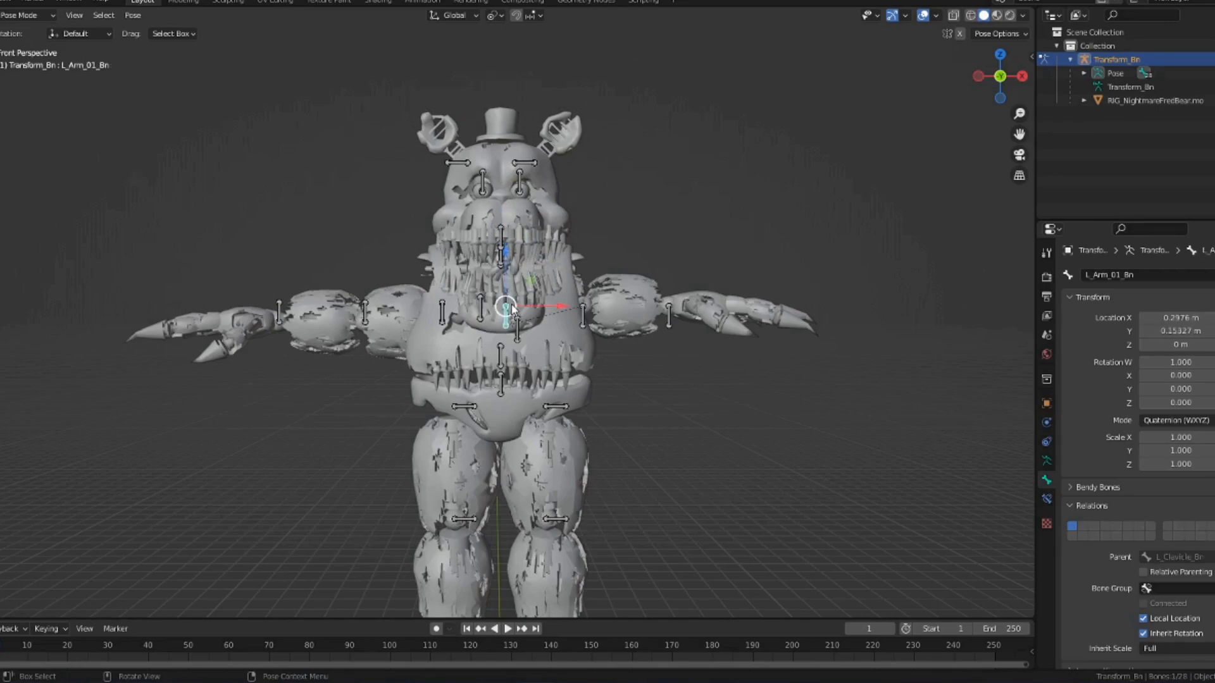
key("g")
left_click(525, 276)
left_click(501, 262)
left_click(500, 260)
key("g")
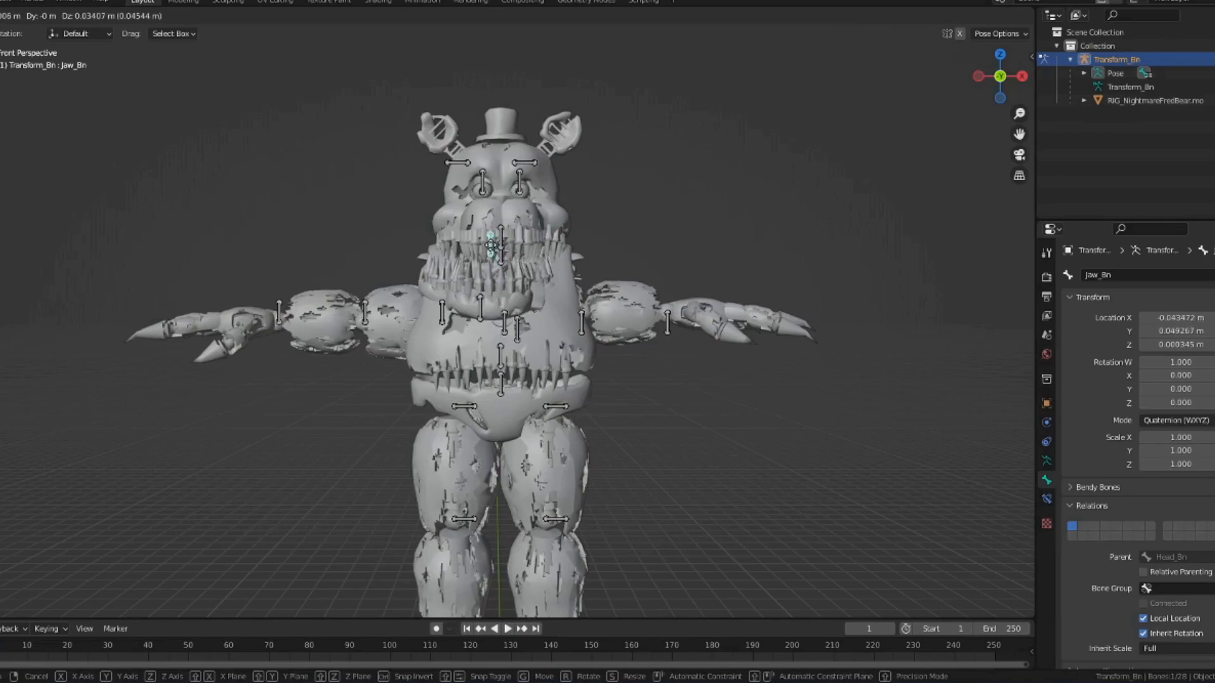
left_click(599, 217)
- Clear the location of all the armature's bones to restore the rest pose, and deselect them
middle_click_drag(599, 217, 566, 237)
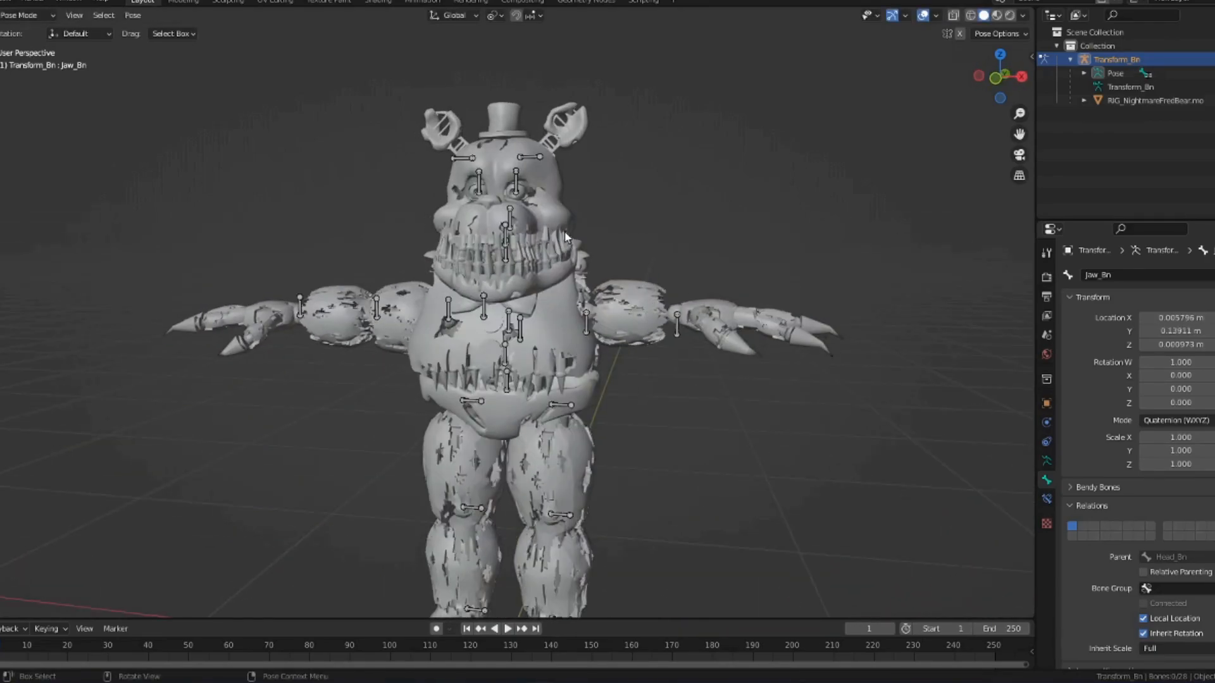
key("a")
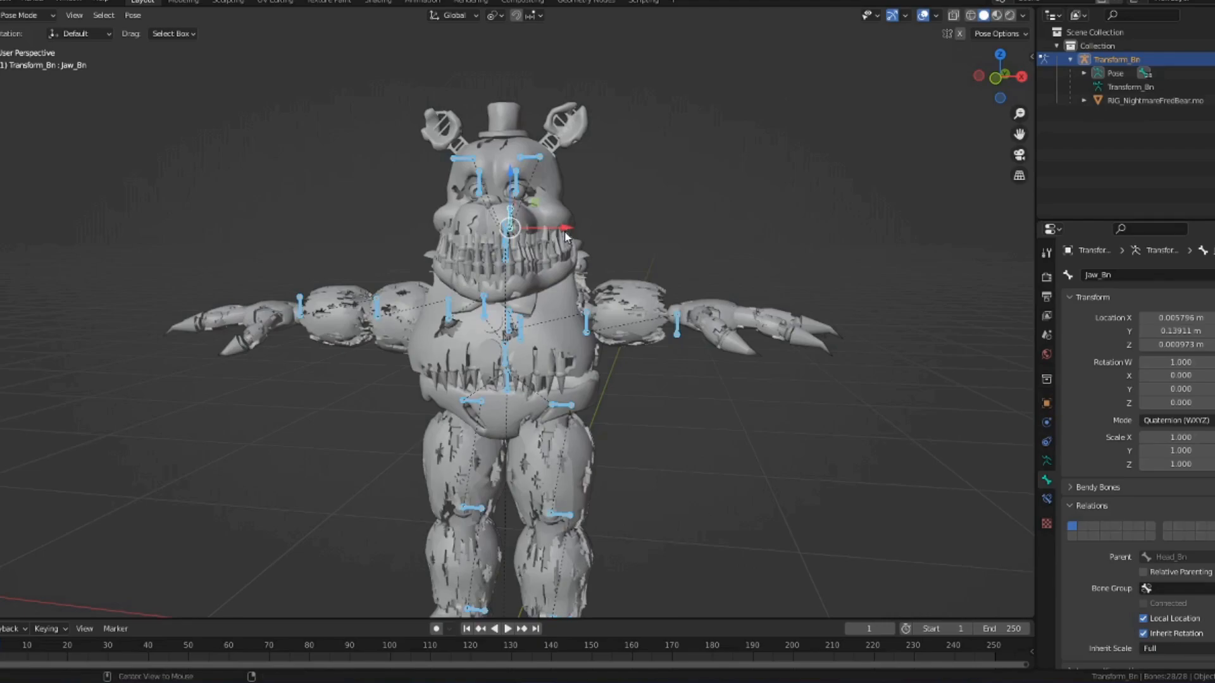
key("alt+g")
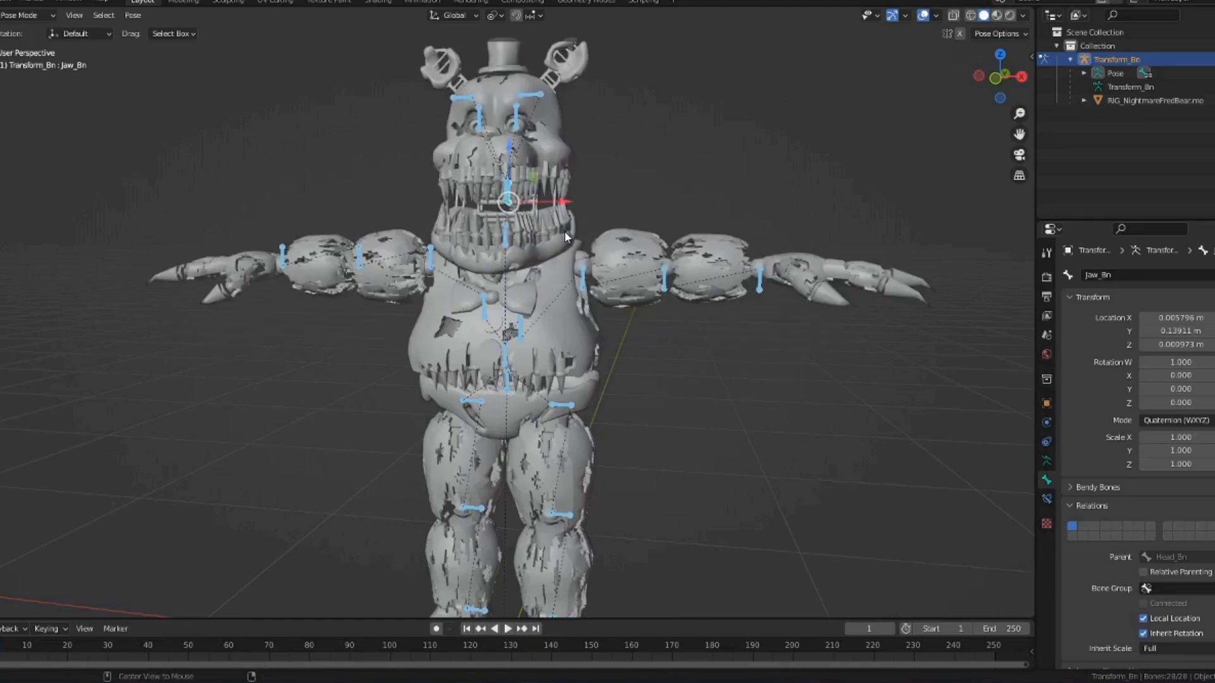
key("alt+a")
scroll(673, 194, "up", 2)
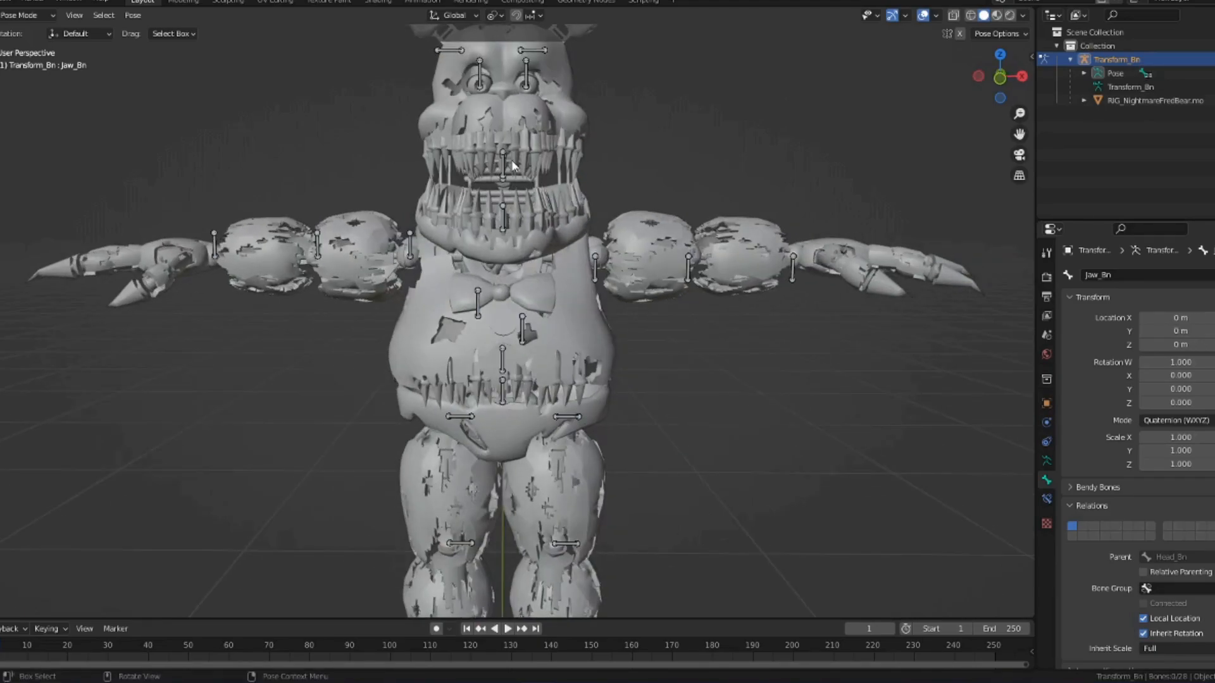
- Return to Object Mode and apply All Transforms to both the armature and the Fredbear mesh
left_click(23, 14)
left_click(10, 34)
left_click(534, 104)
scroll(574, 109, "down", 4)
key("a")
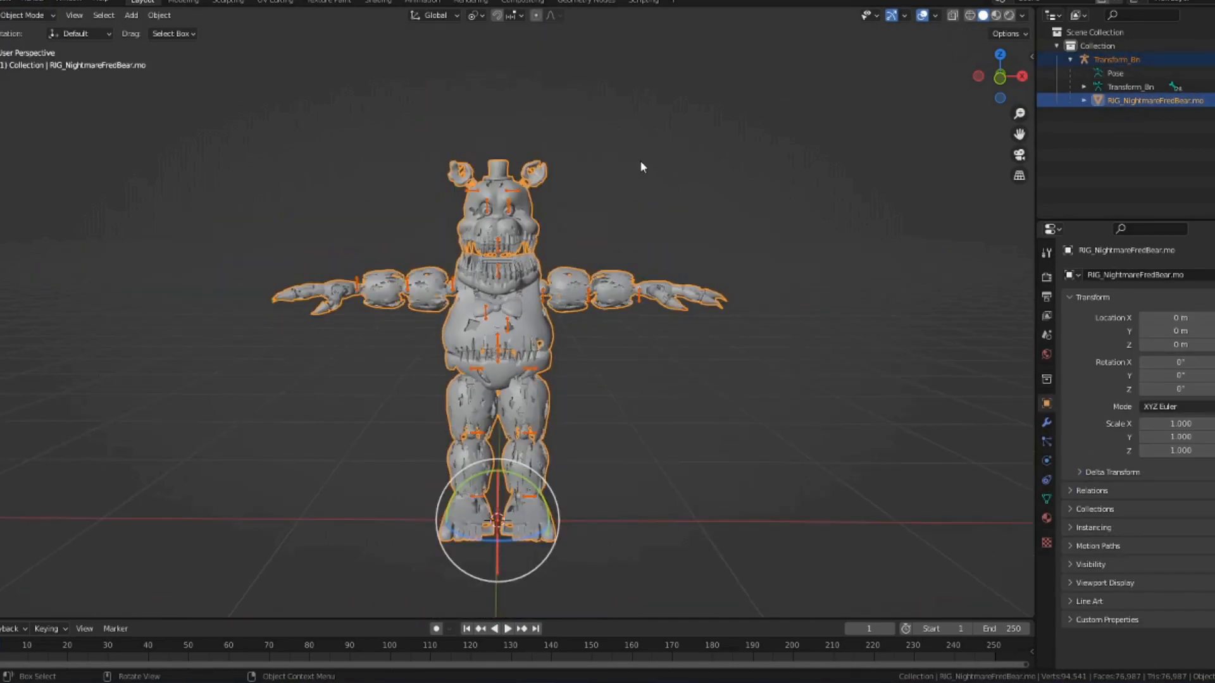
scroll(640, 161, "up", 2)
key("ctrl+a")
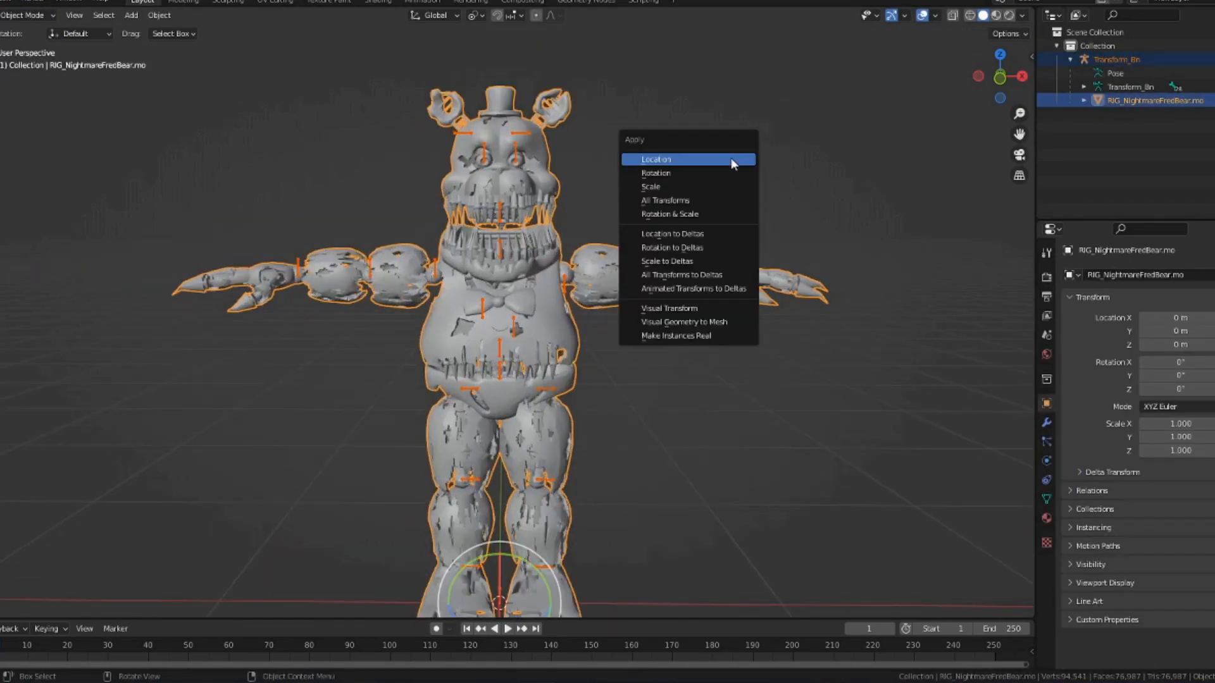
left_click(673, 198)
left_click(673, 198)
scroll(620, 220, "down", 2)
middle_click_drag(620, 220, 660, 206)
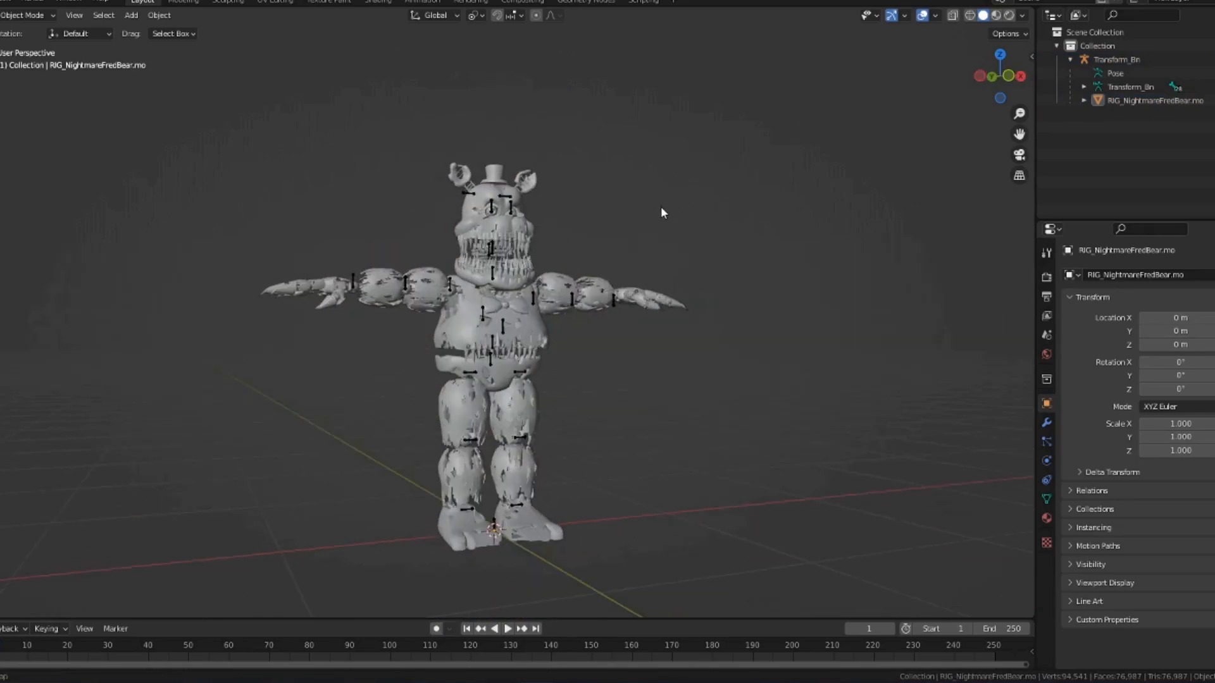
- Save the project as fredbar.blend in the custom rig folder
left_click(2, 1)
left_click(13, 102)
left_click(524, 520)
key("BackSpace")
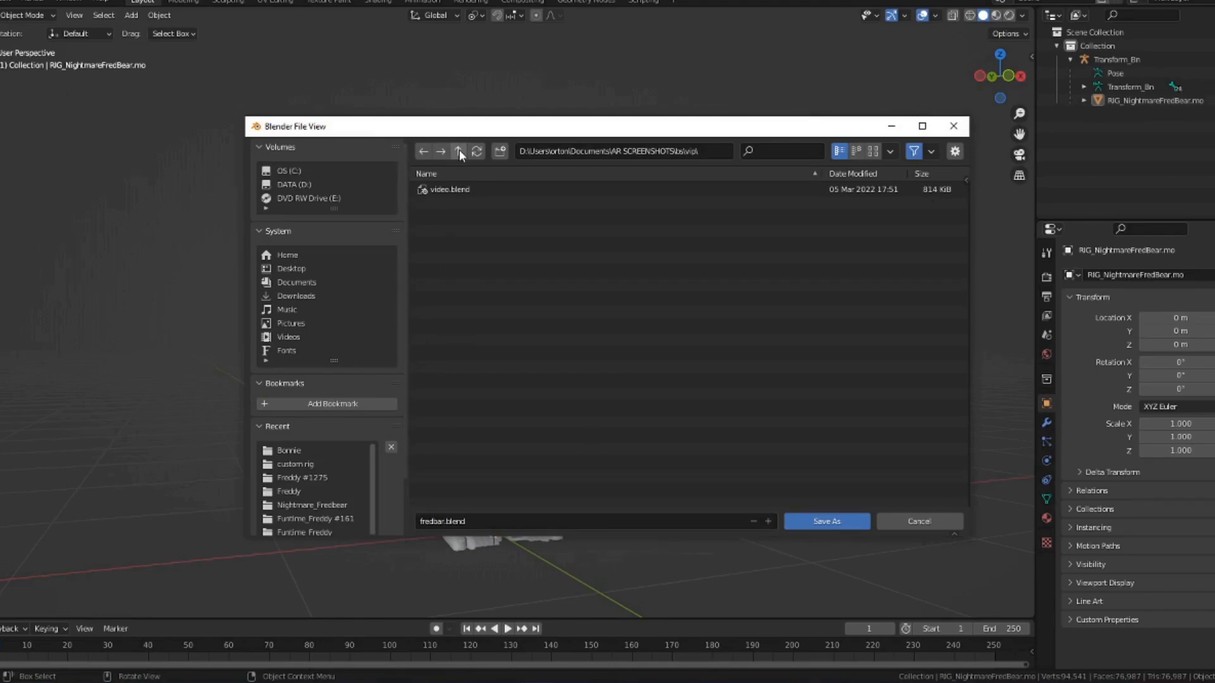
left_click(278, 283)
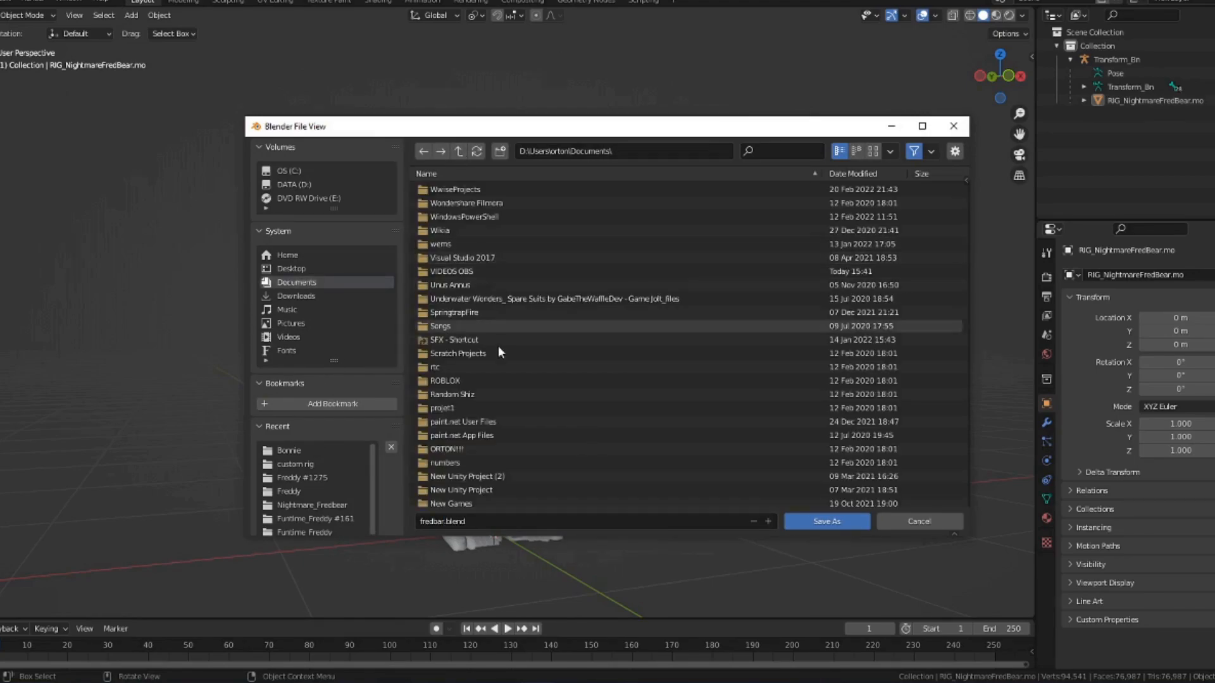
double_click(452, 270)
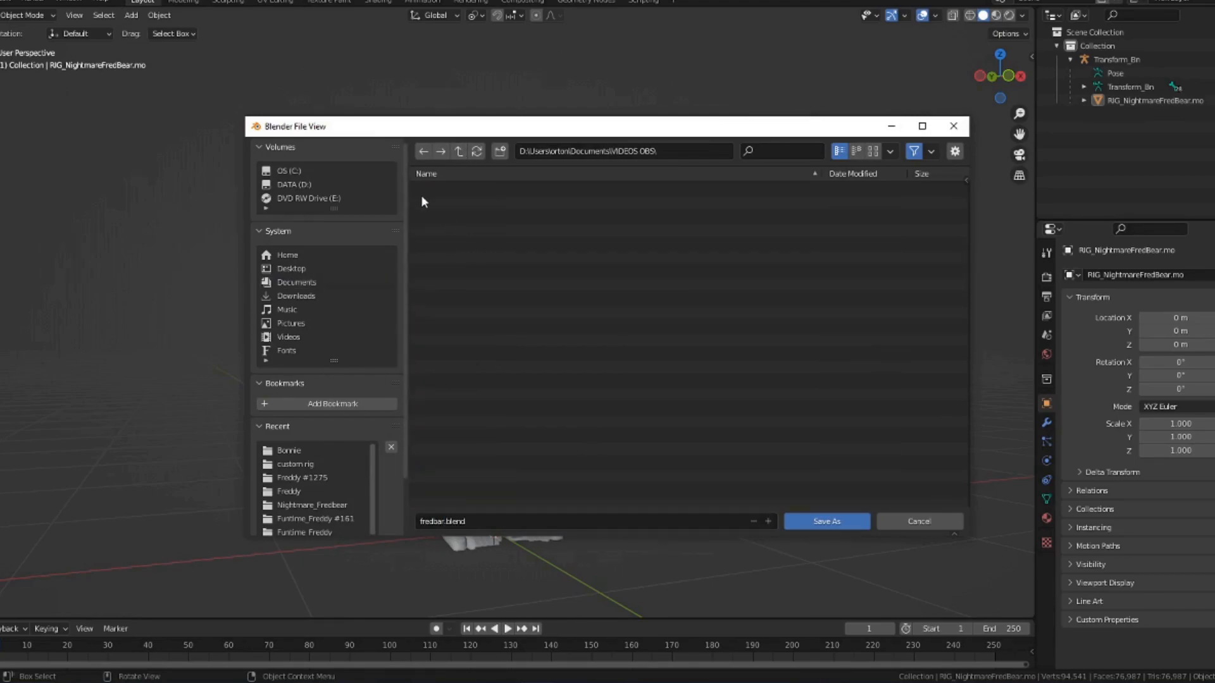
left_click(295, 464)
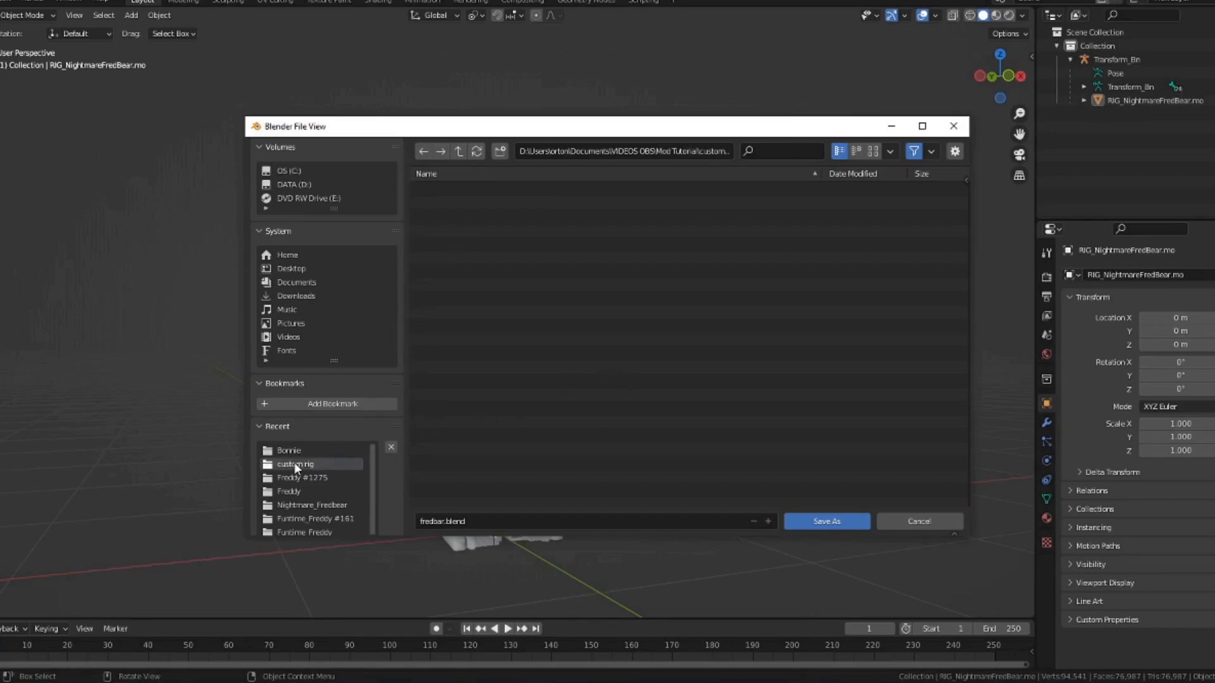
left_click(825, 521)
- Select the Fredbear mesh, open its material properties and choose the Char_Mat_Nightmare_Freddy_Body slot
scroll(665, 358, "up", 6)
middle_click_drag(664, 358, 618, 359)
scroll(613, 356, "down", 3)
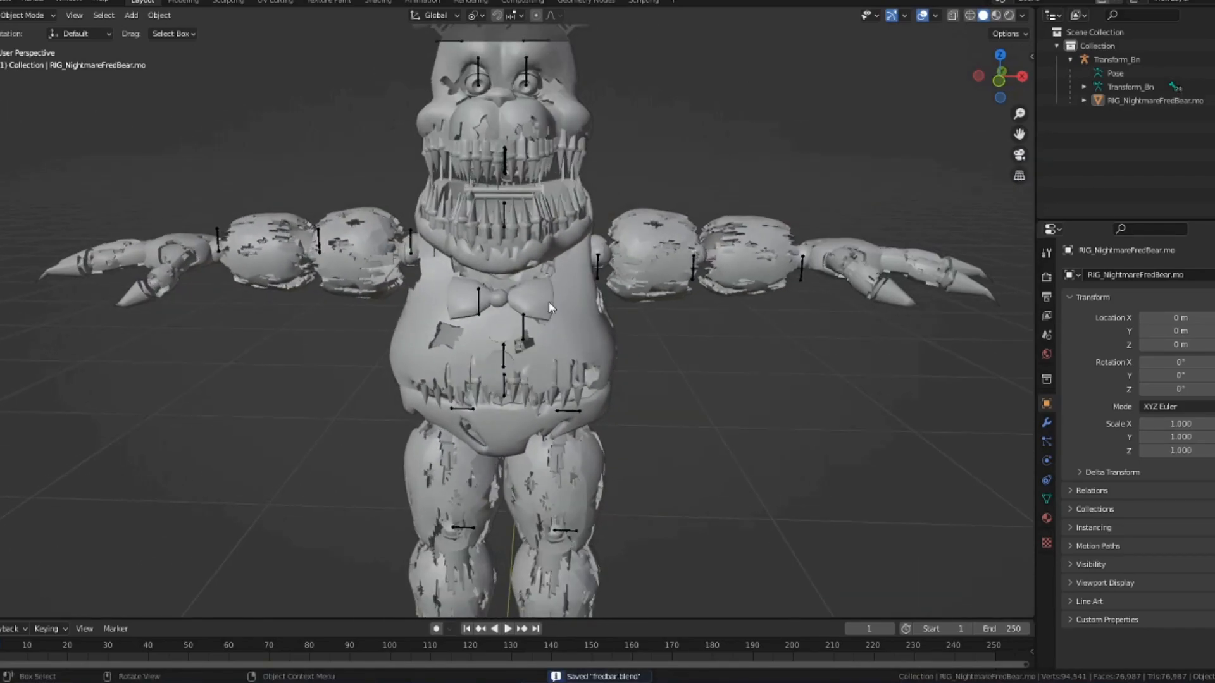
left_click(556, 313)
left_click(1046, 517)
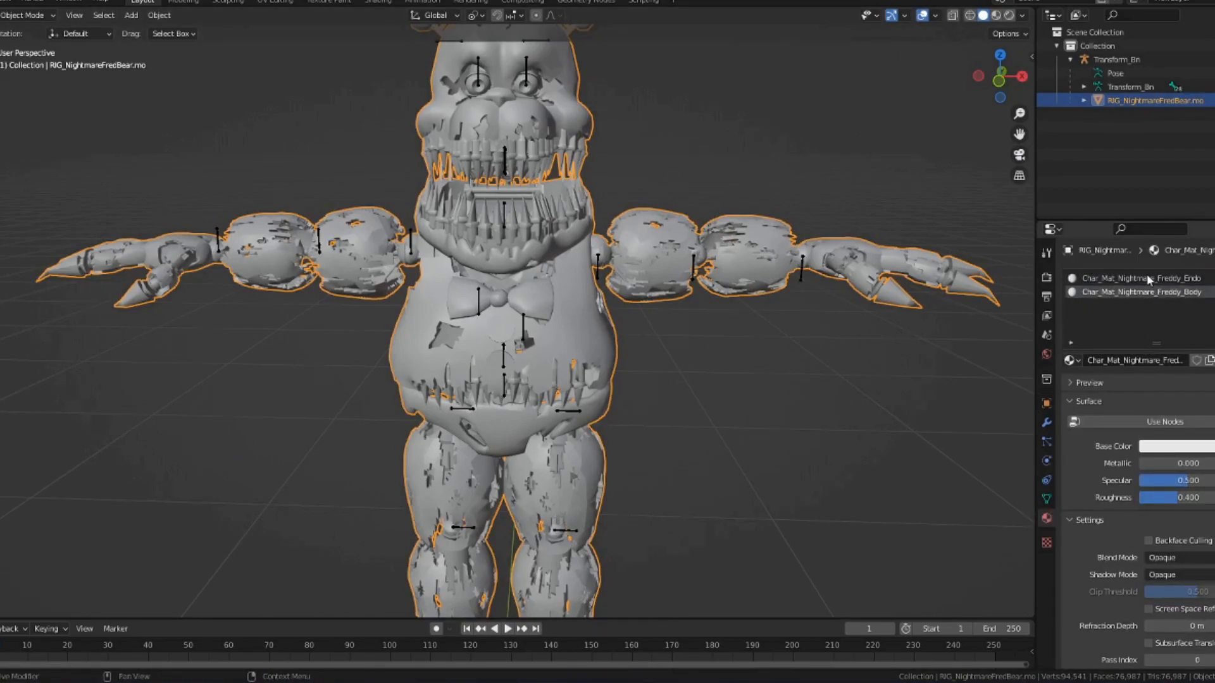
left_click(1152, 291)
scroll(693, 164, "up", 2)
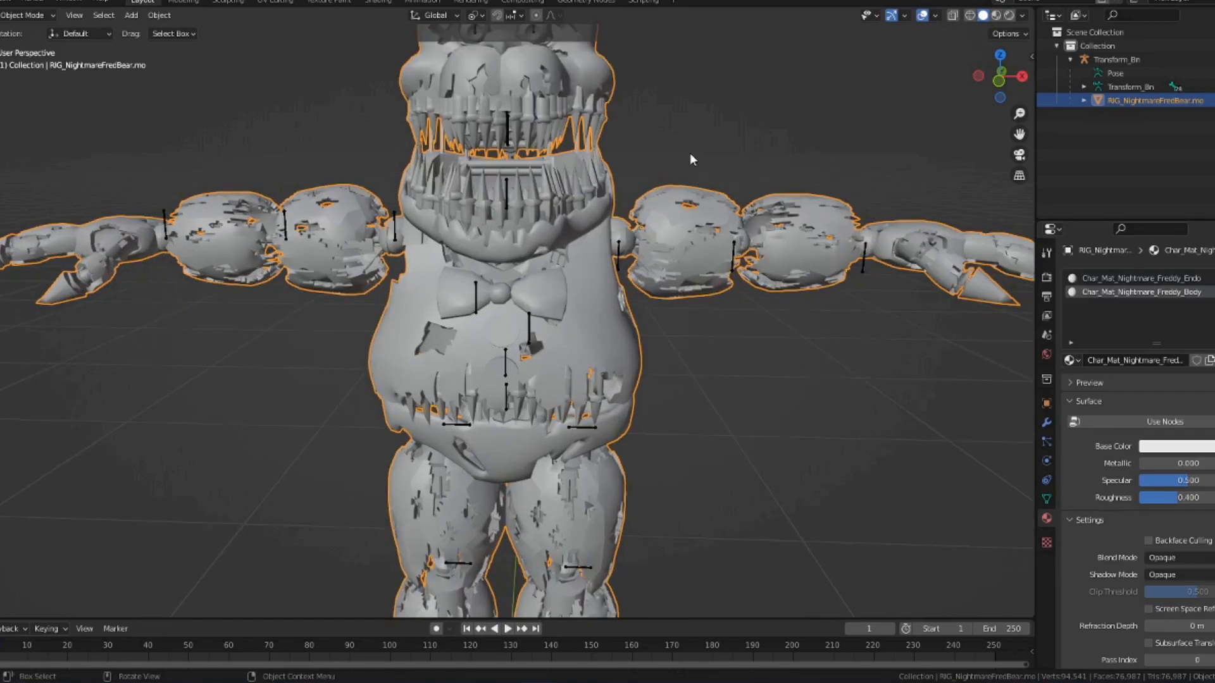
middle_click_drag(638, 233, 636, 228)
middle_click_drag(615, 143, 618, 357, "shift")
scroll(619, 356, "up", 3)
scroll(612, 343, "up", 2)
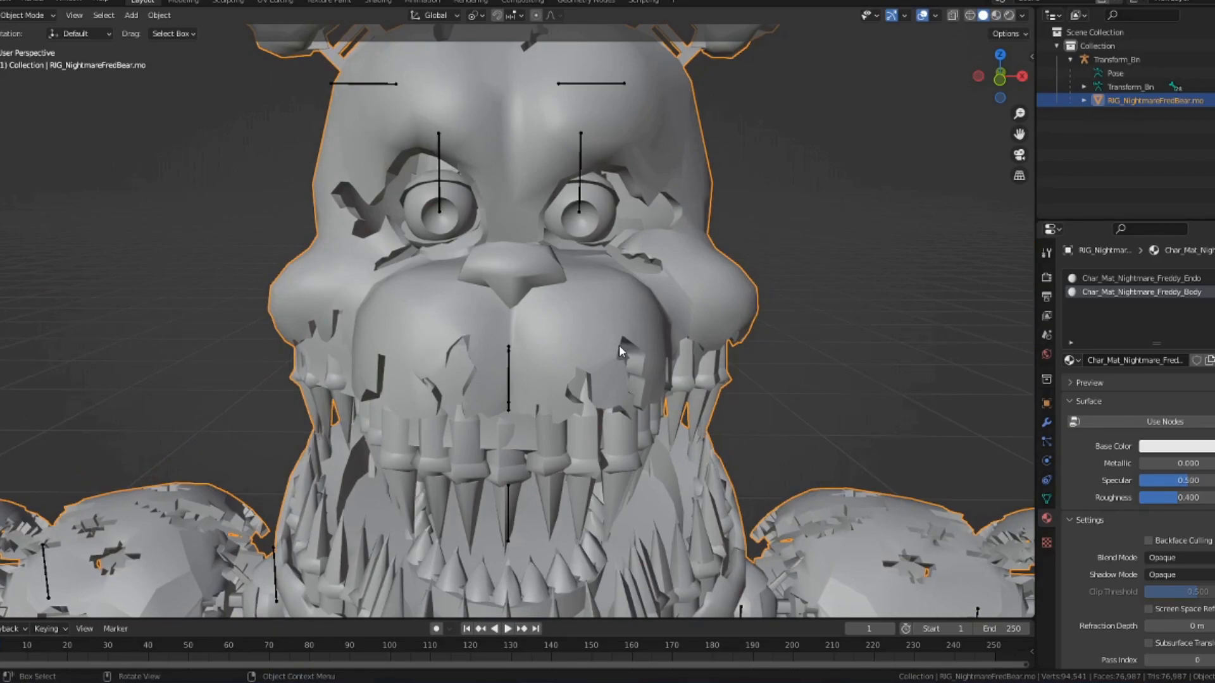
- In Edit Mode, select the geometry assigned to Char_Mat_Nightmare_Freddy_Endo to see what it covers, and clear the selection
left_click(1146, 279)
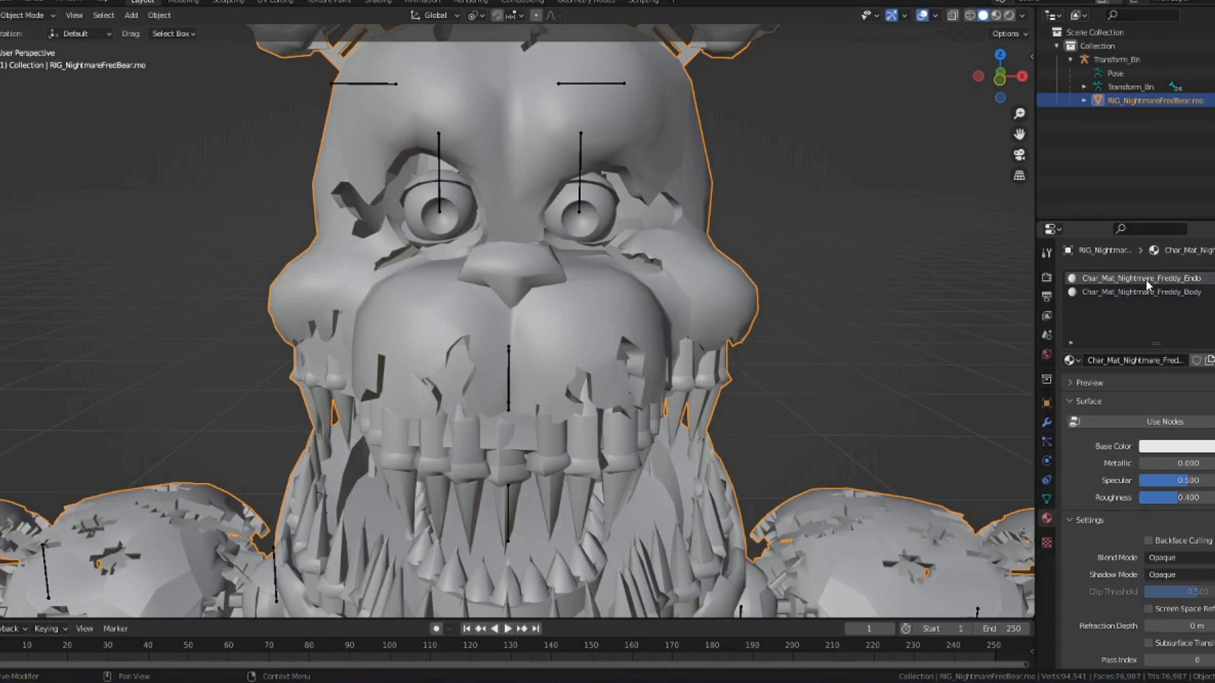
key("Tab")
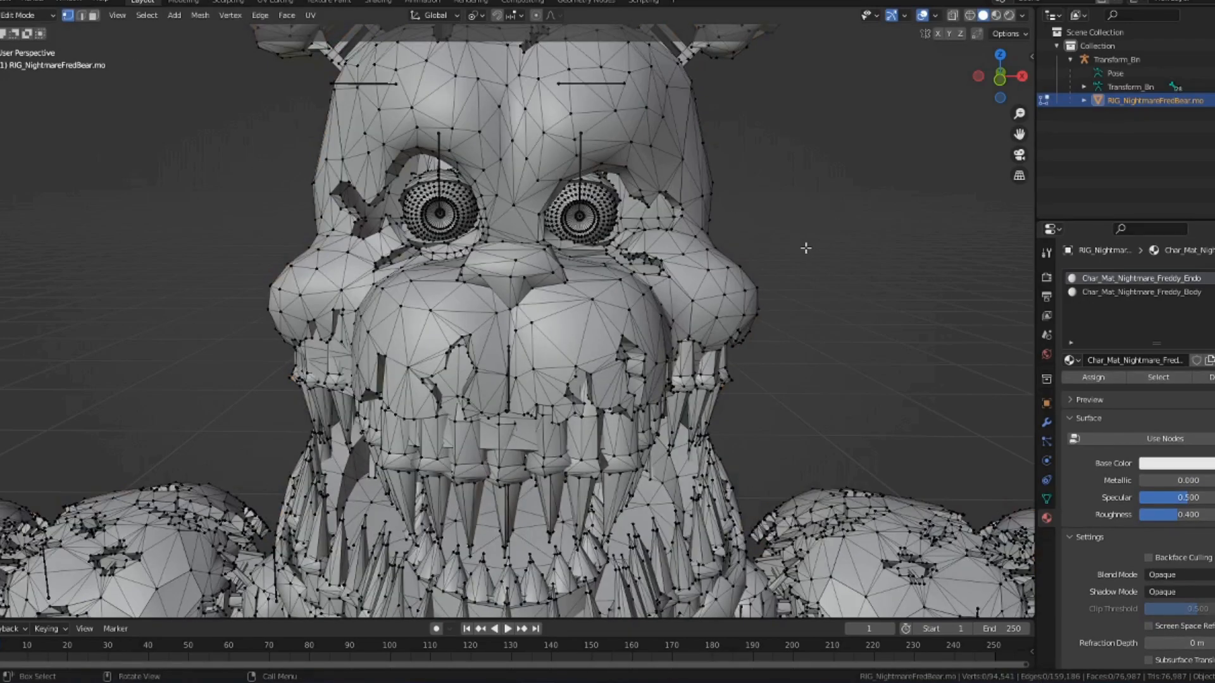
scroll(808, 237, "down", 4)
scroll(805, 248, "up", 6)
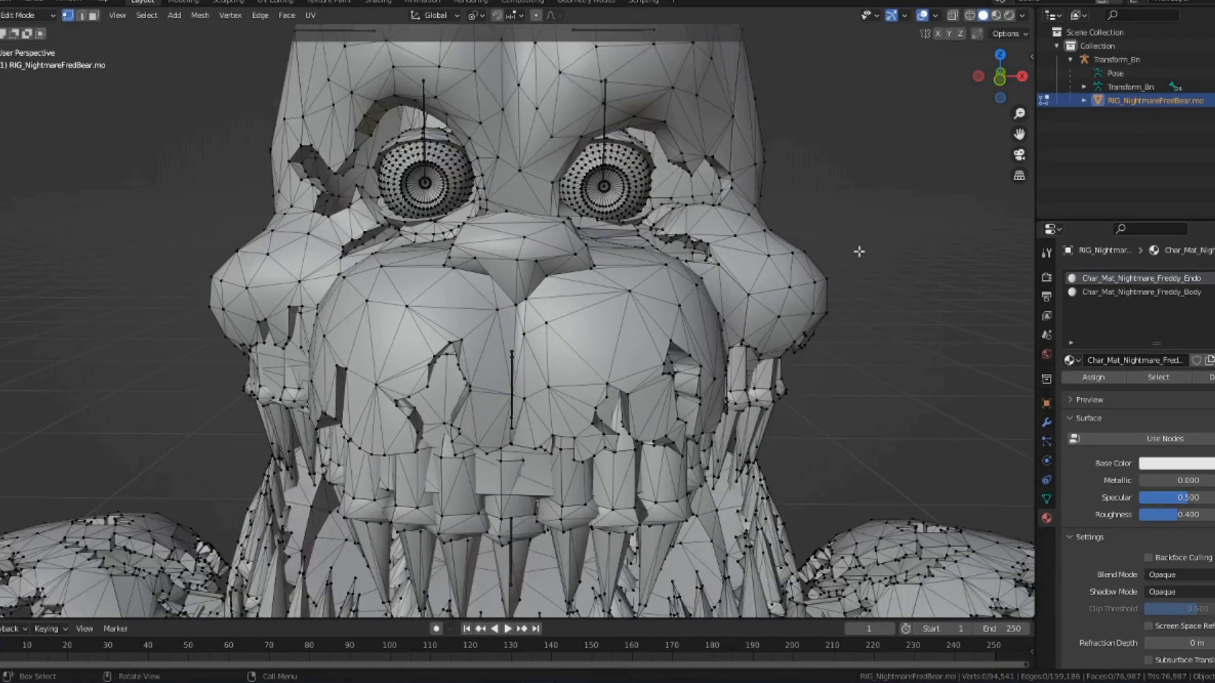
left_click(1157, 377)
scroll(725, 284, "down", 5)
scroll(695, 326, "down", 2)
middle_click_drag(694, 326, 698, 241, "shift")
left_click(708, 243)
- Select the geometry assigned to Char_Mat_Nightmare_Freddy_Body to check its coverage, and return to Object Mode with nothing selected
left_click(1116, 291)
left_click(1148, 376)
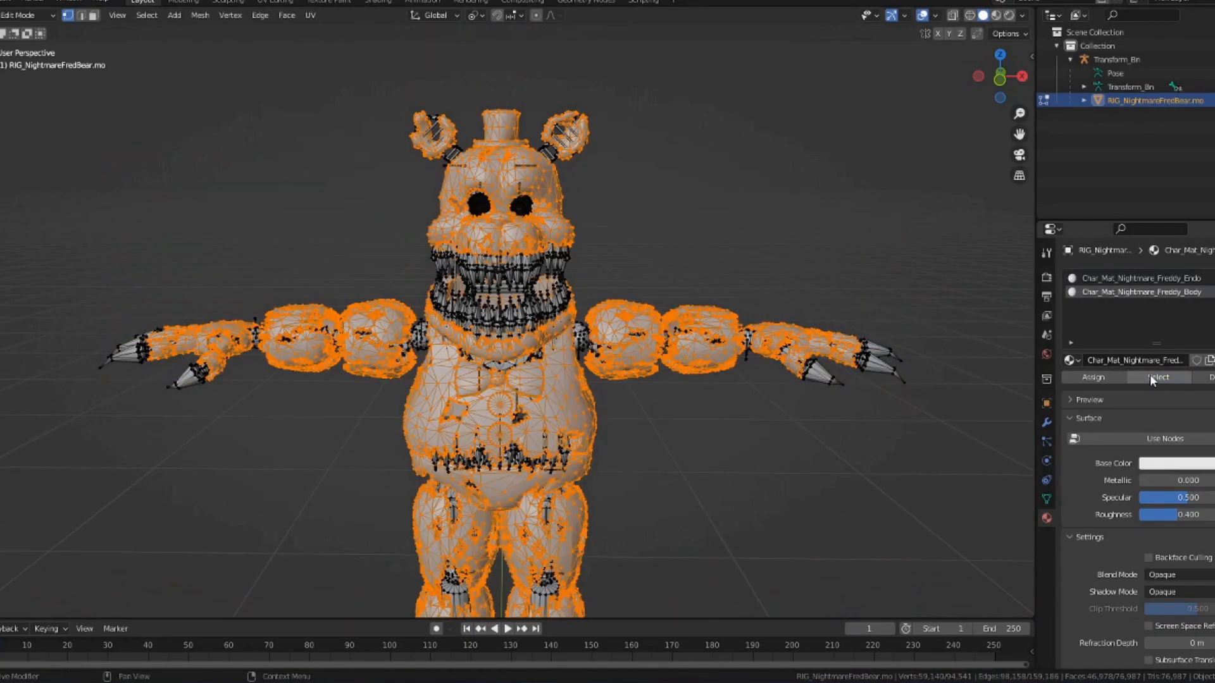
left_click(779, 253)
scroll(780, 251, "up", 5)
key("Tab")
scroll(773, 246, "down", 4)
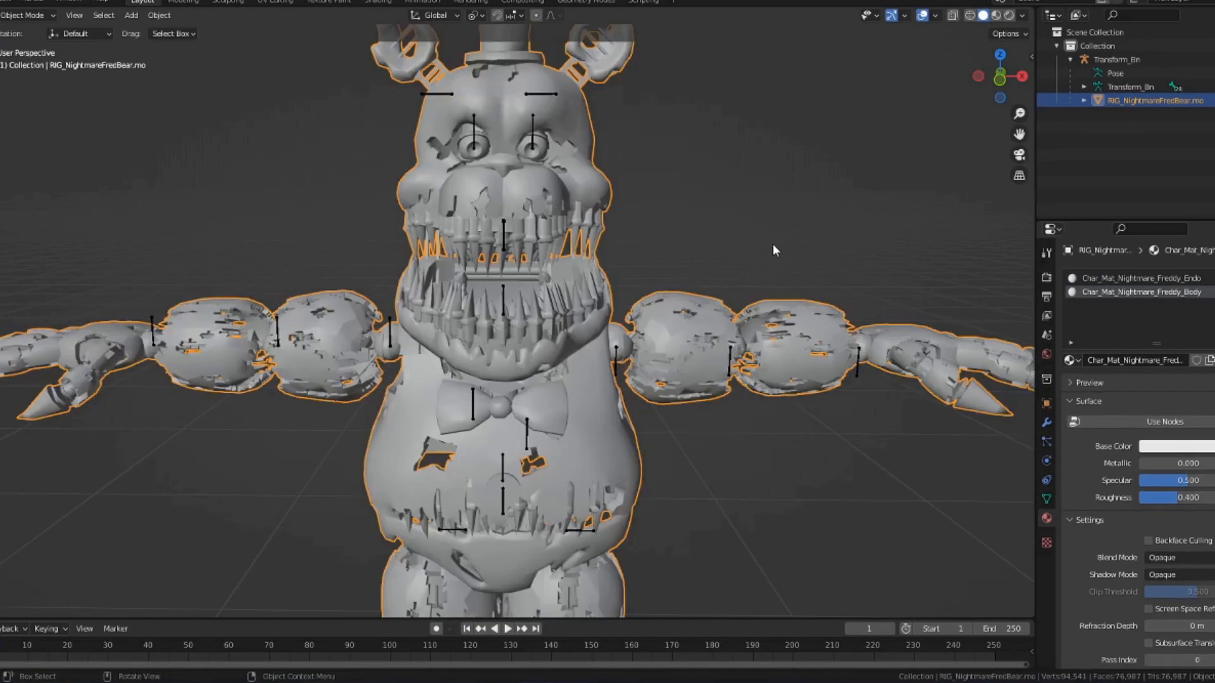
scroll(772, 244, "up", 3)
left_click(773, 244)
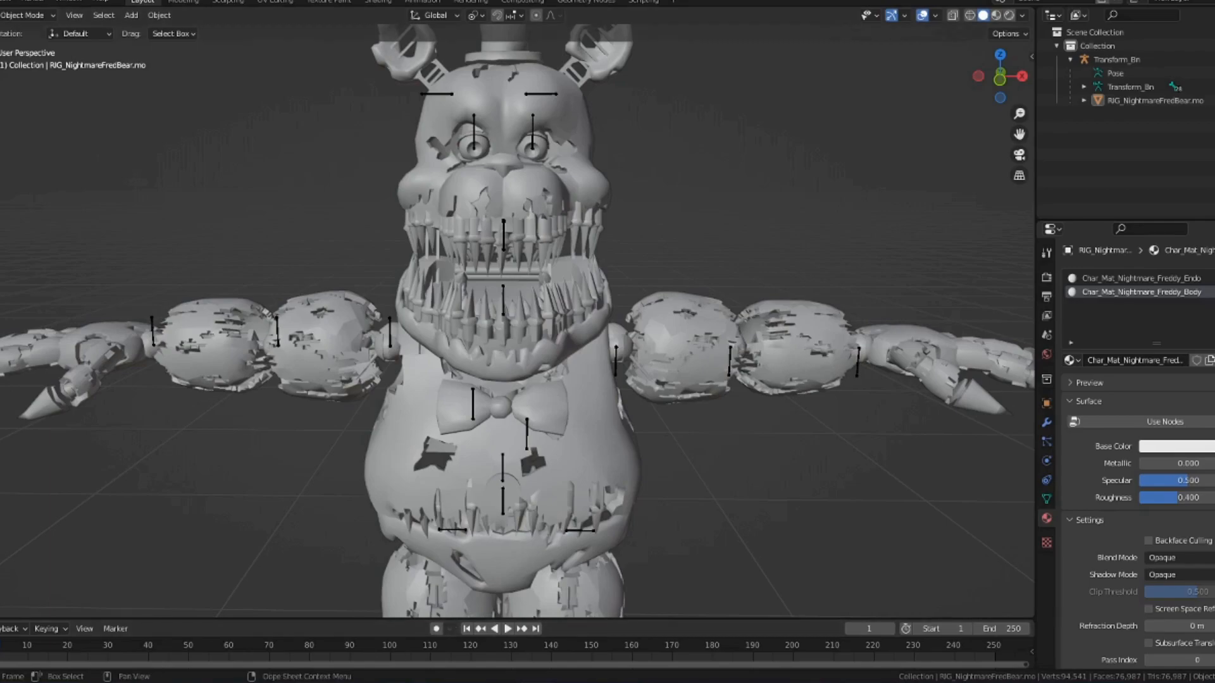
- Switch to AssetStudio, examine Bonnie's material assets, including Bonnie_Body_Min, Bonnie_Eyes and Default-Material, and return to Blender
left_click(443, 682)
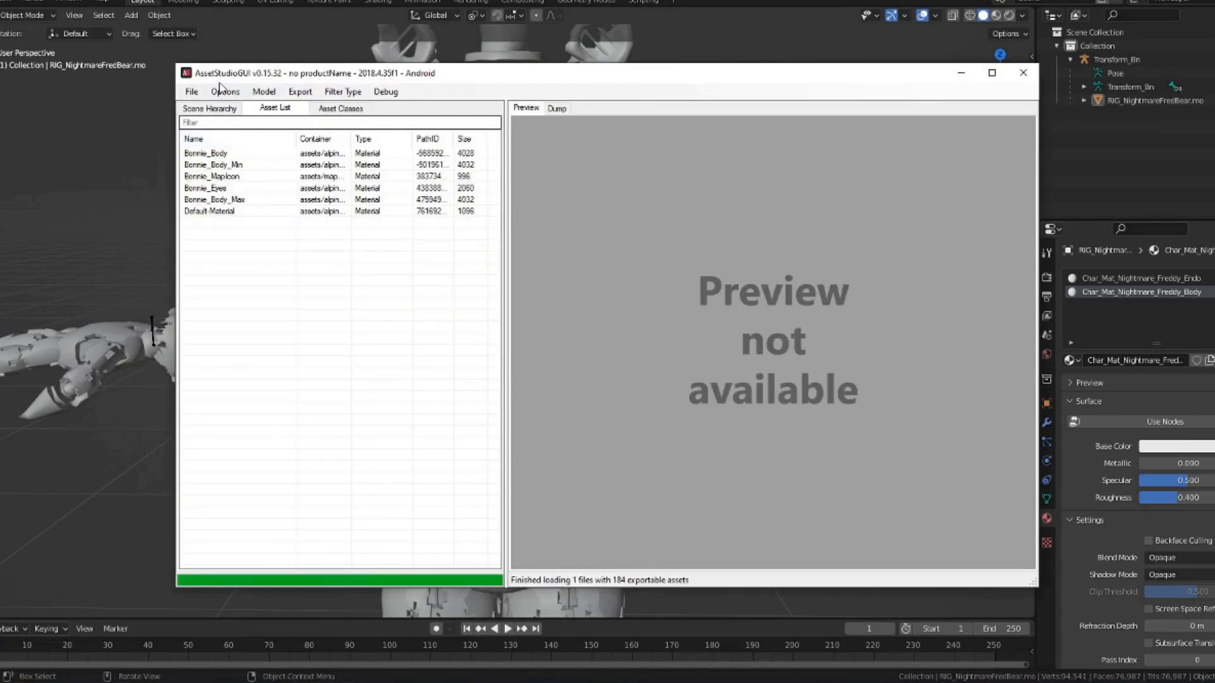
left_click(225, 91)
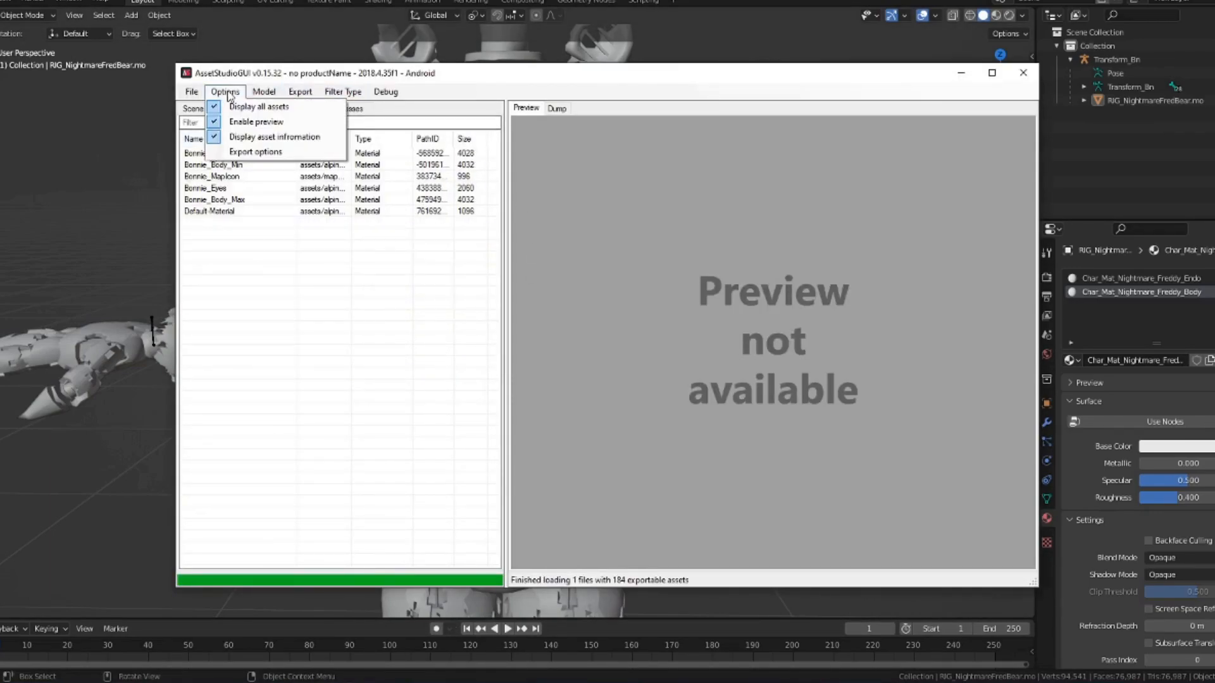
left_click(322, 299)
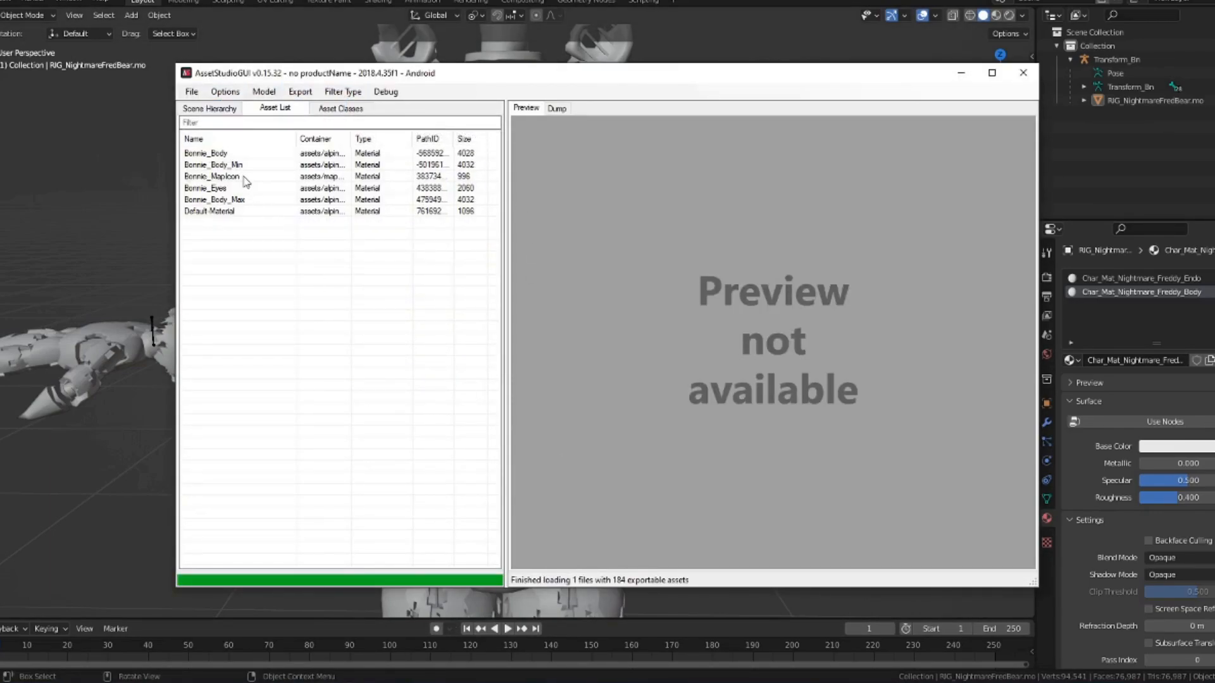
left_click(225, 165)
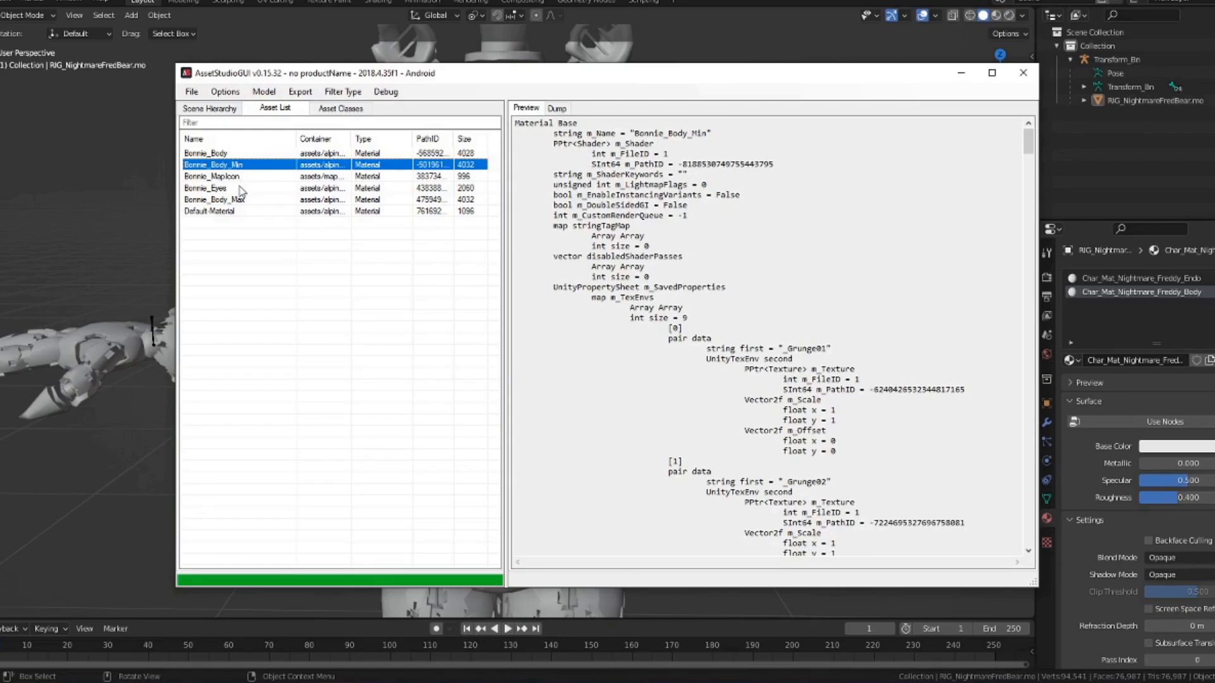
left_click(240, 189)
left_click(240, 212)
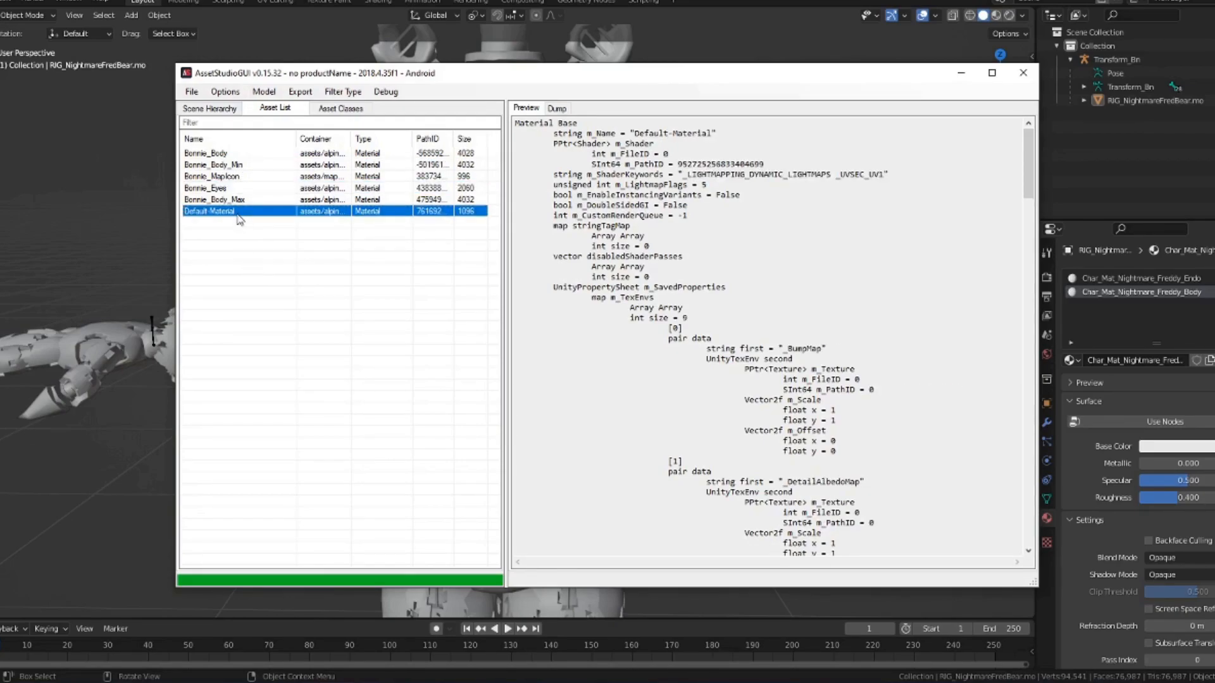
left_click(115, 188)
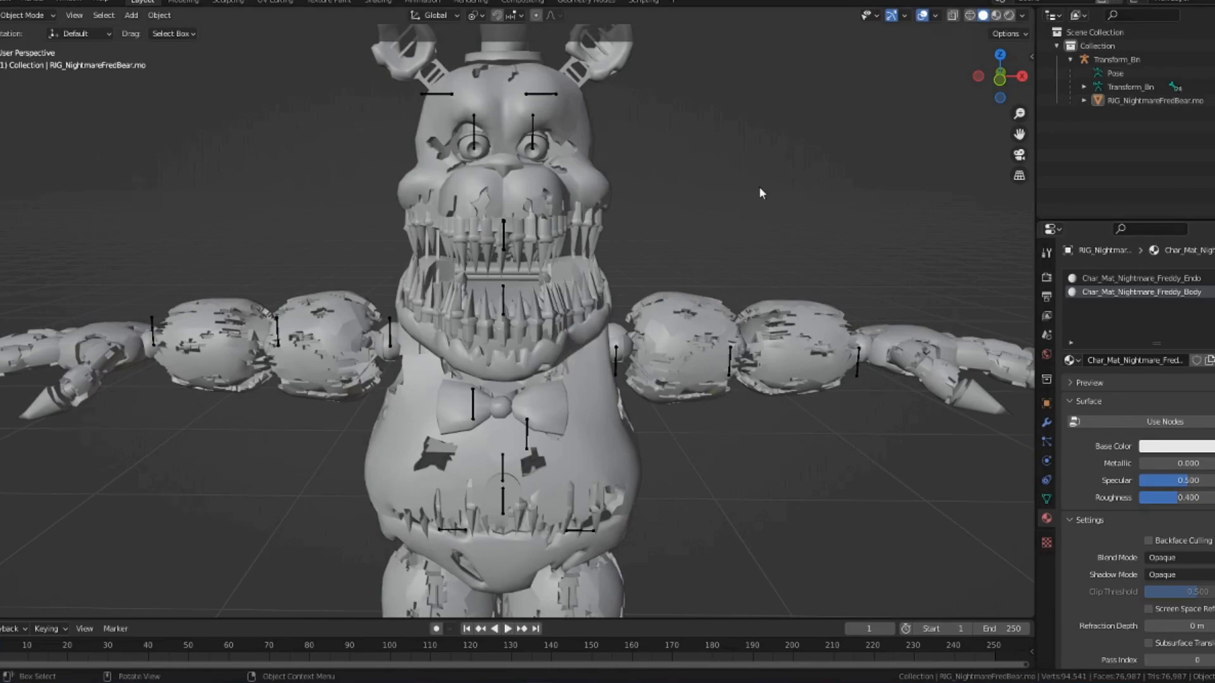
- Enable nodes on the Char_Mat_Nightmare_Freddy_Endo material and set its Base Color to an Image Texture
left_click(1135, 281)
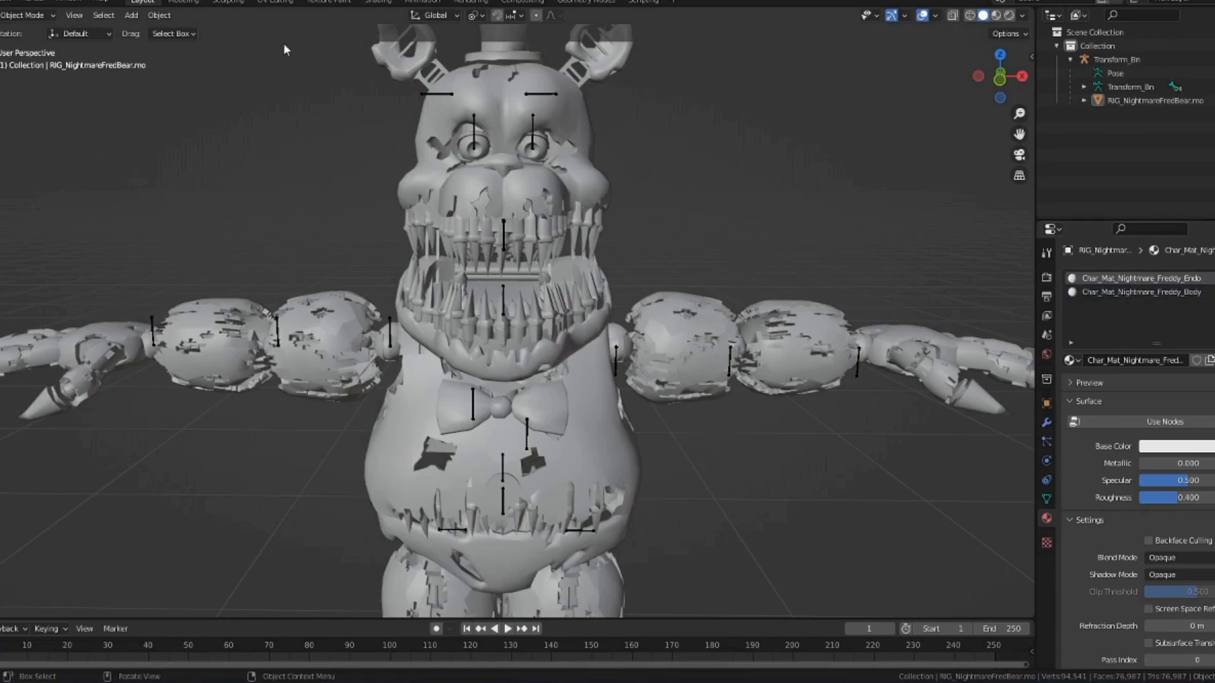
left_click(1168, 446)
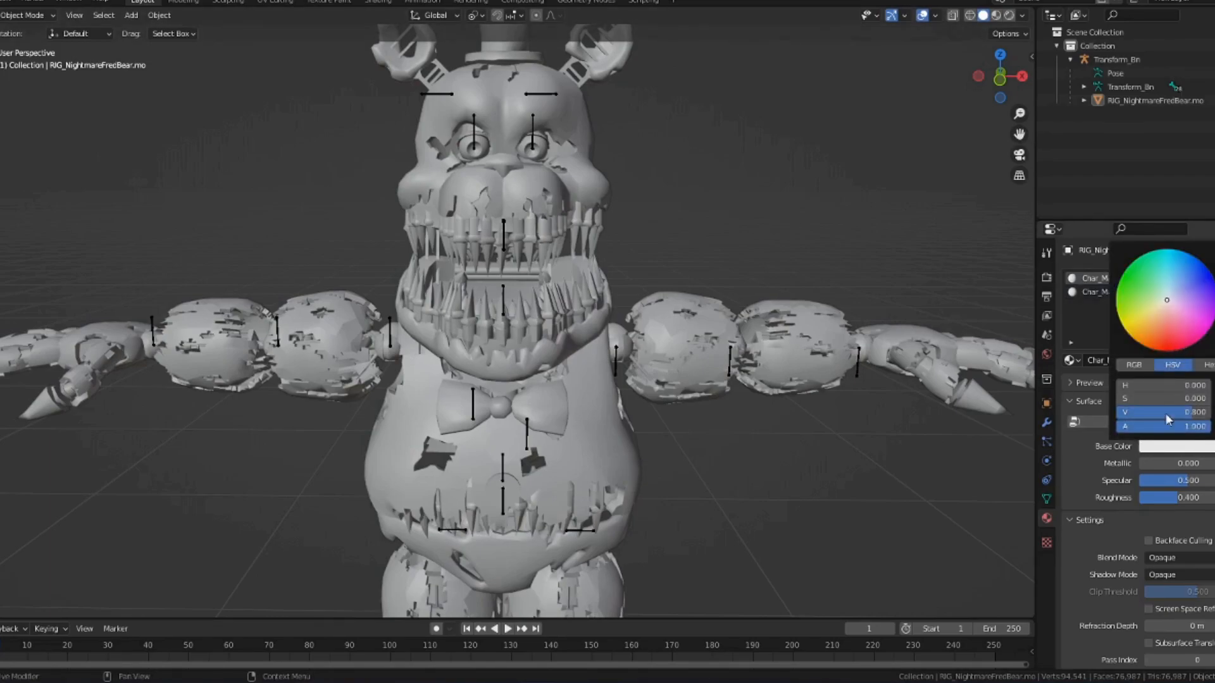
left_click(1179, 423)
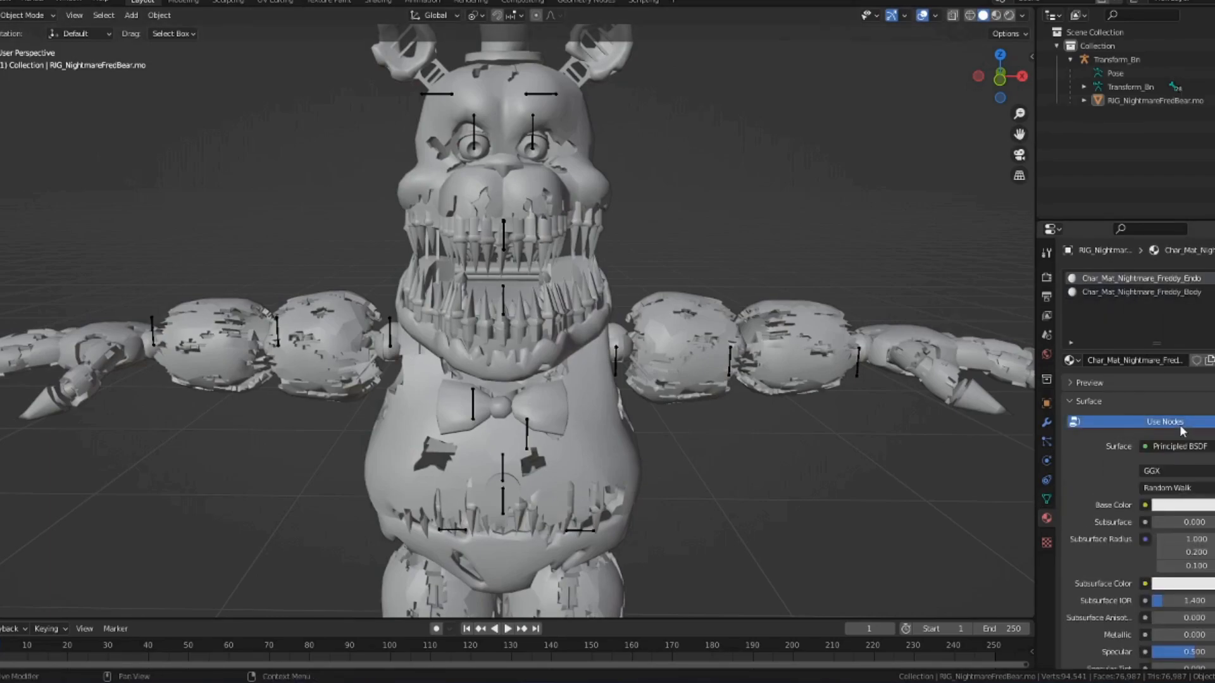
left_click(1169, 506)
left_click(1146, 506)
left_click(860, 397)
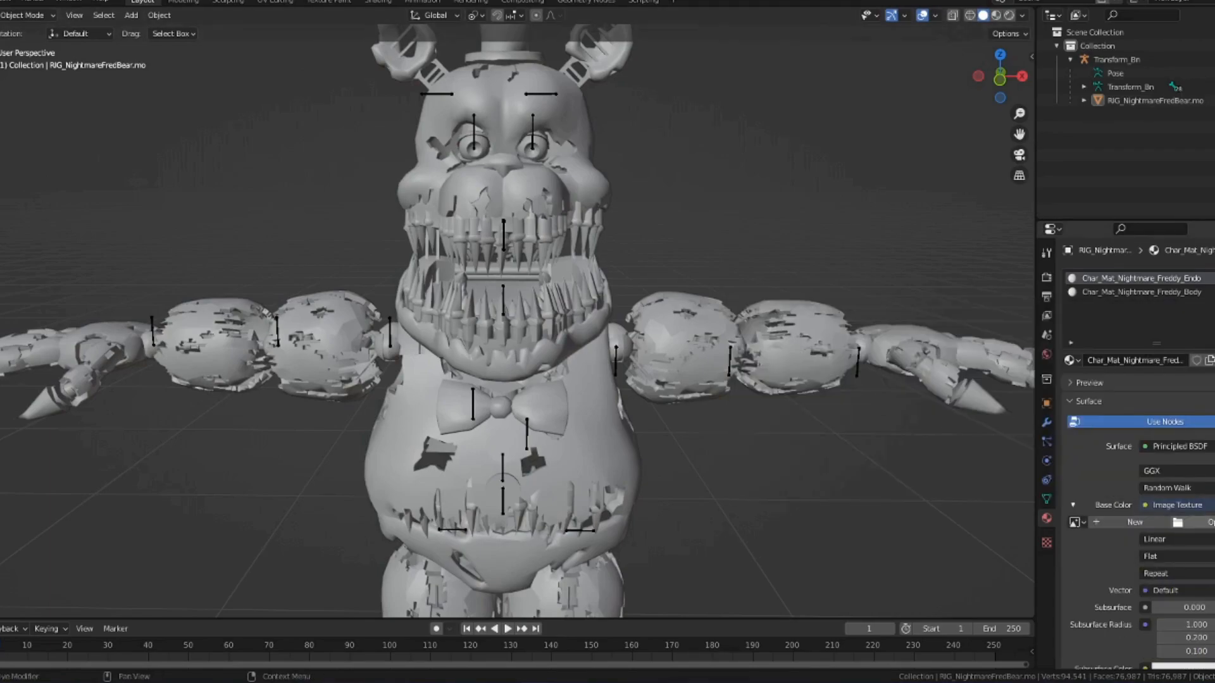
- Load the base color TGA from the Nightmare_Fredbear folder into the Endo material and switch the viewport to Material Preview
left_click(1074, 522)
scroll(1117, 449, "down", 14)
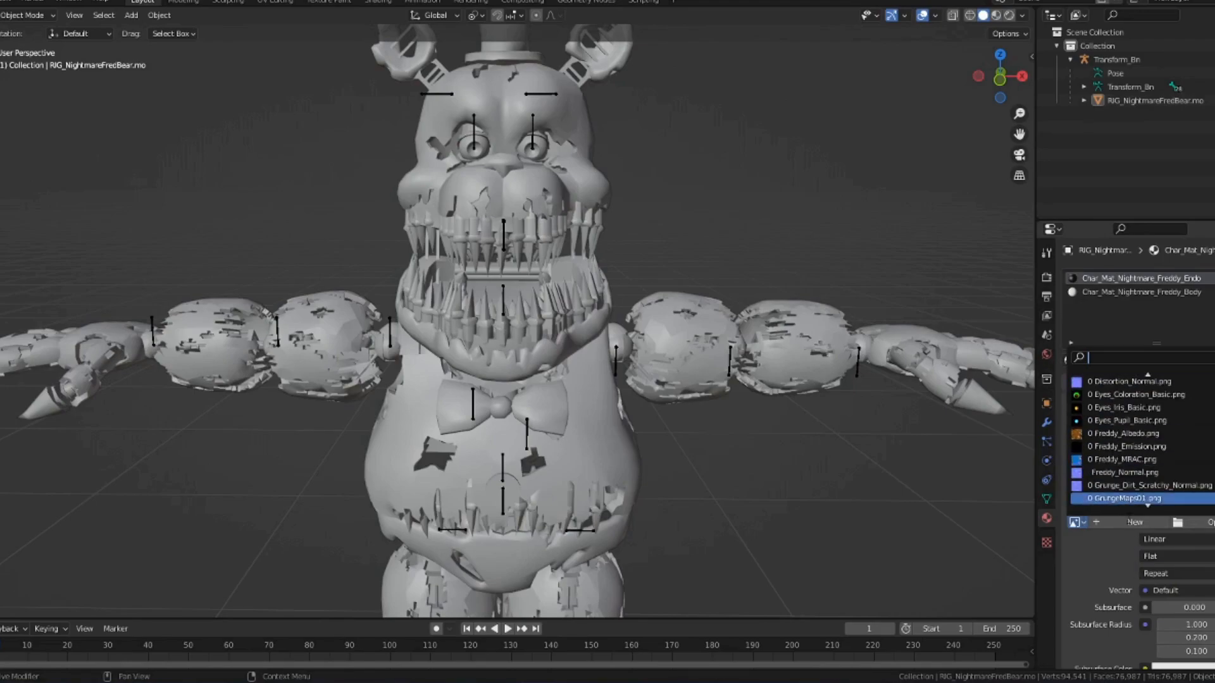
left_click(1097, 579)
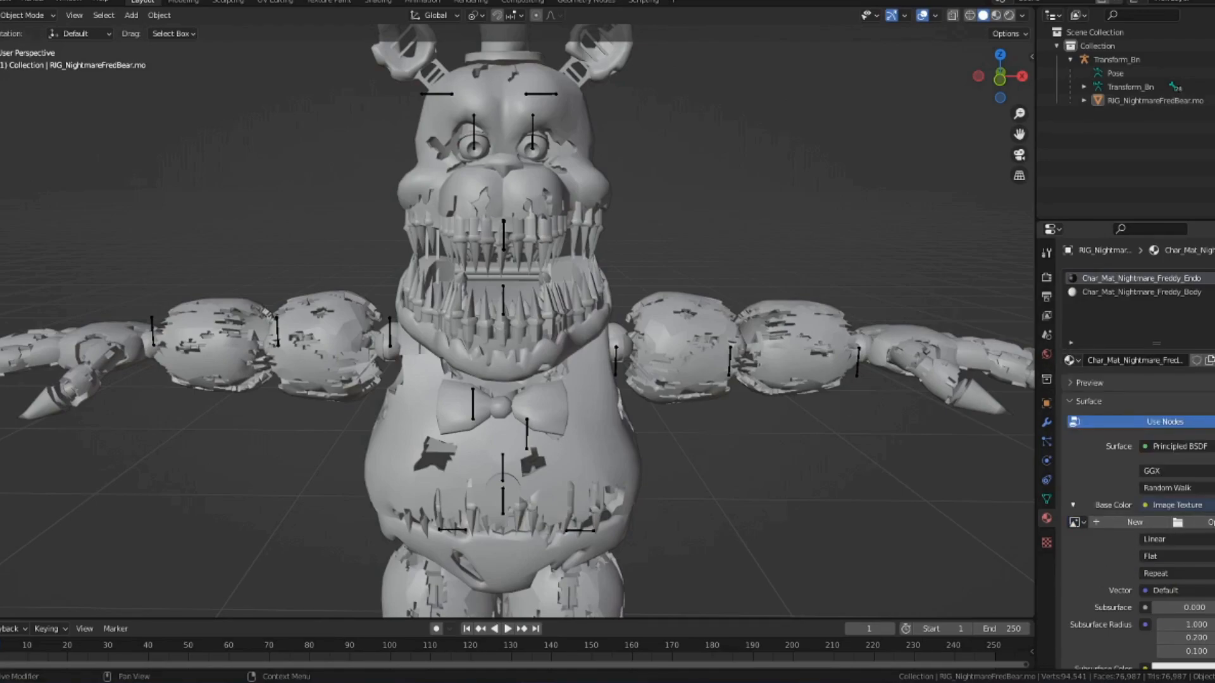
left_click(1188, 522)
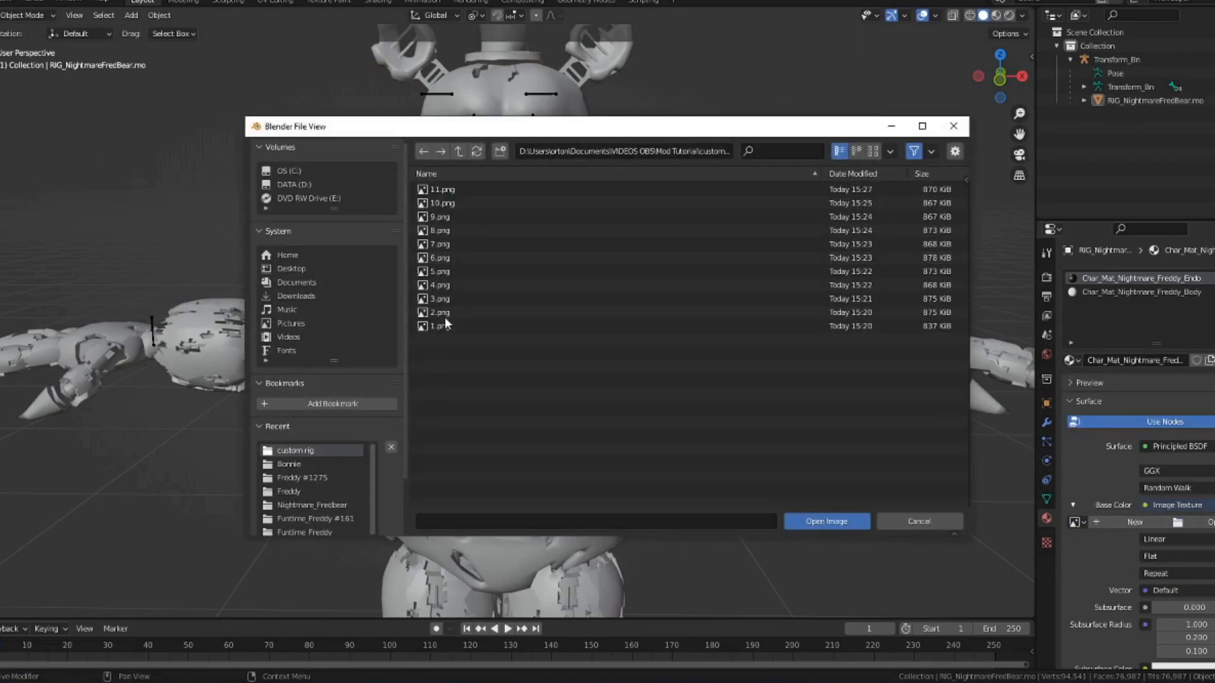
scroll(299, 464, "down", 2)
left_click(298, 477)
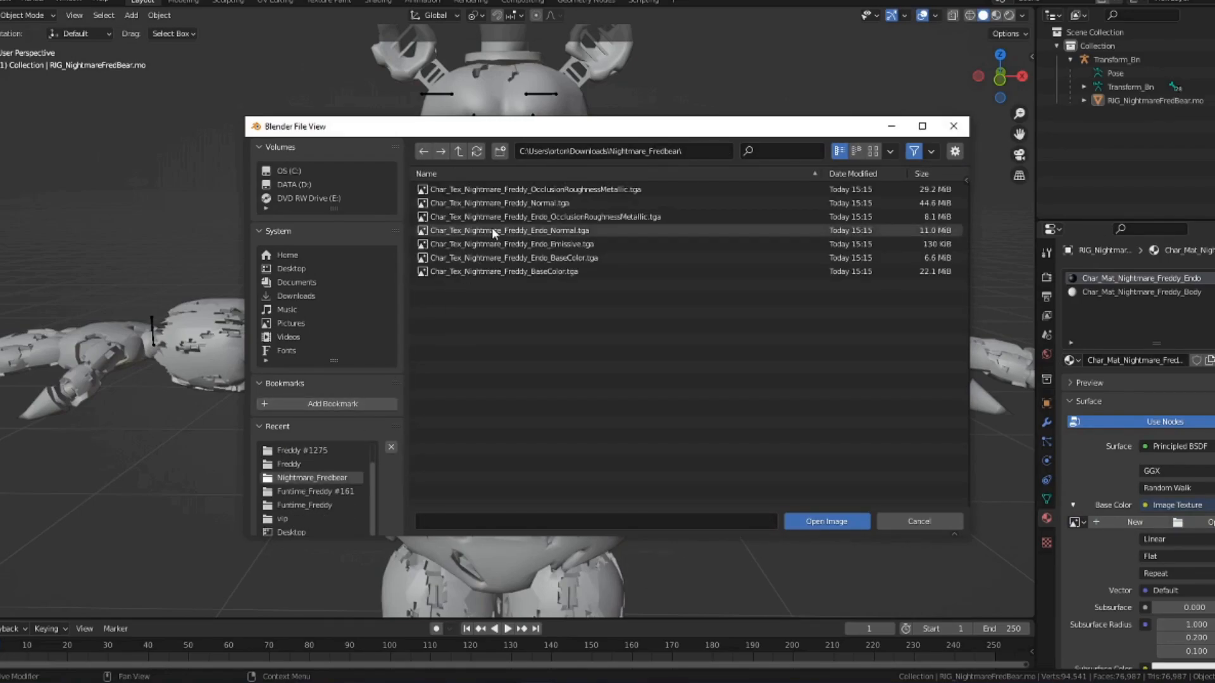
double_click(516, 271)
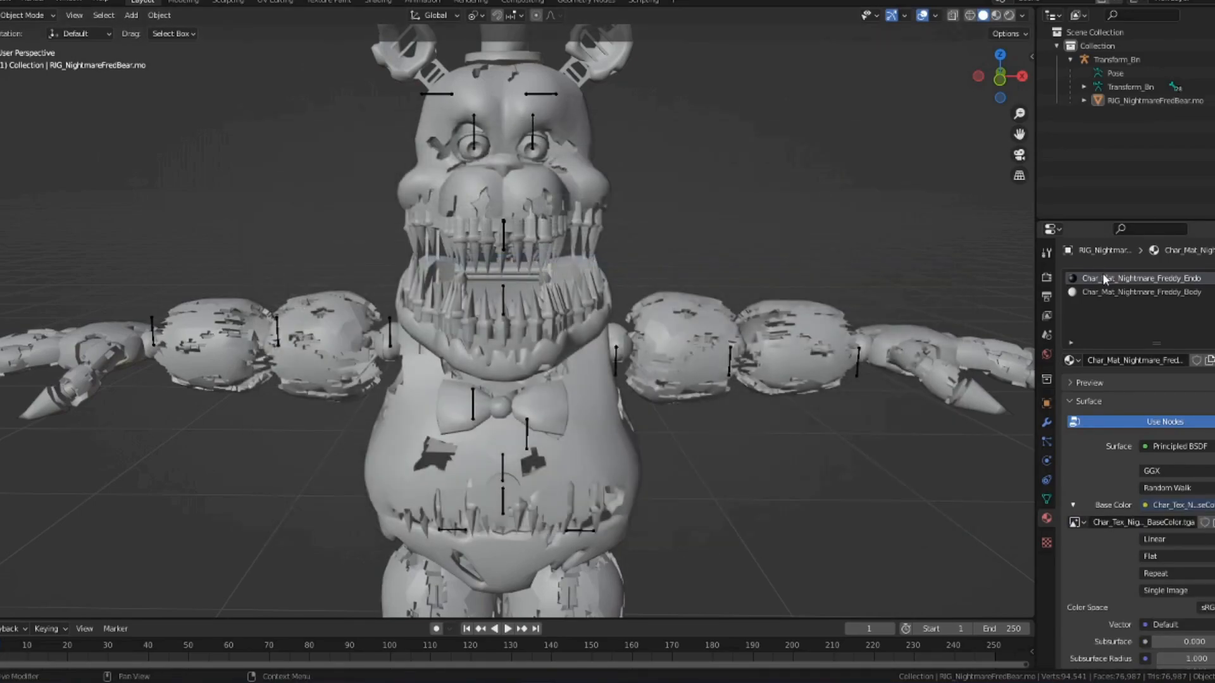
left_click(995, 15)
- Enable nodes on the Char_Mat_Nightmare_Freddy_Body material and load Char_Tex_Nightmare_Freddy_BaseColor.tga as its Base Color image texture
left_click(1150, 290)
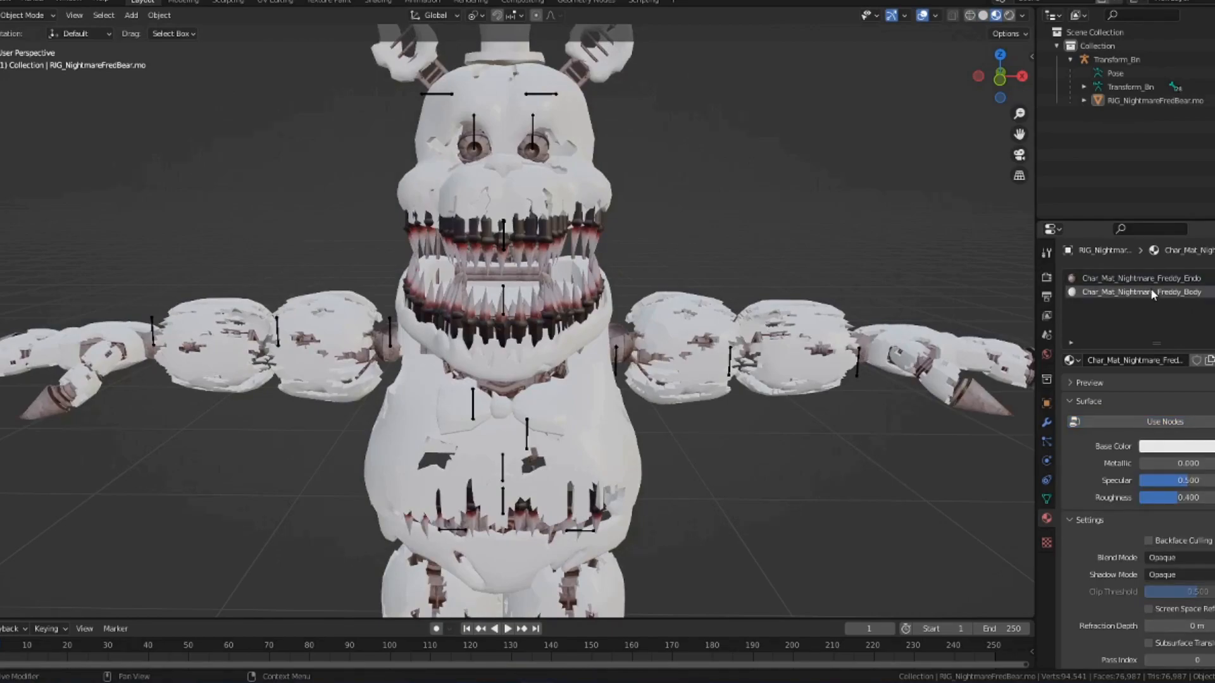
left_click(1191, 447)
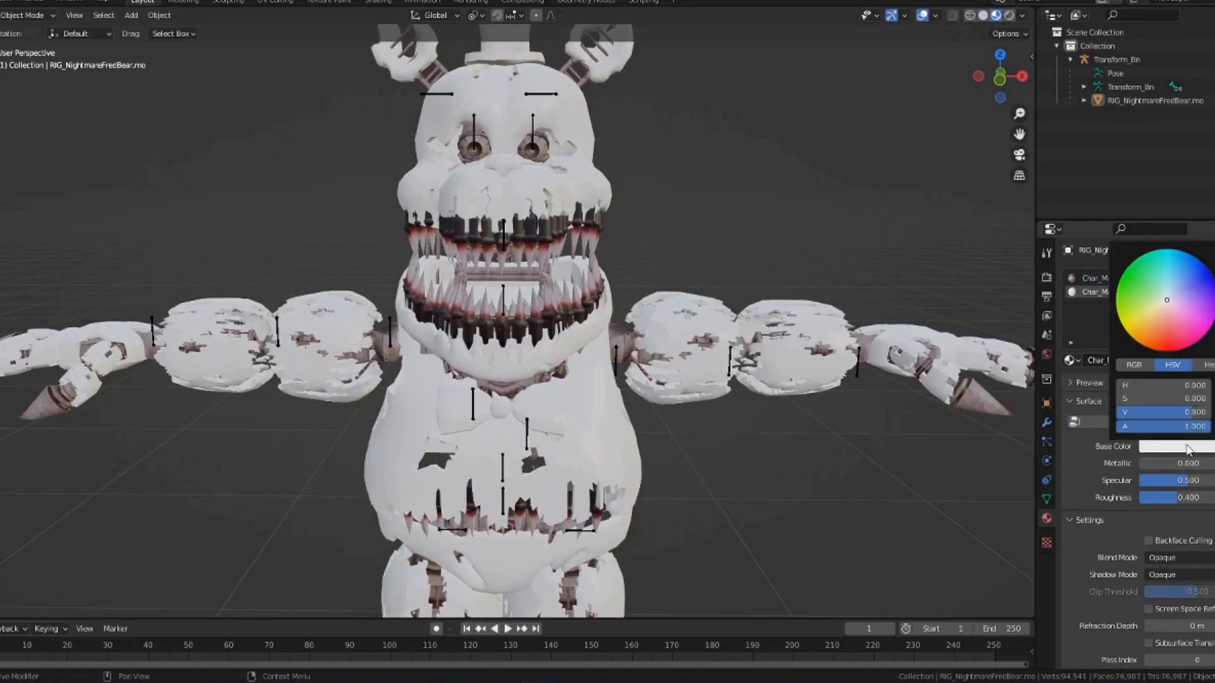
left_click(1112, 422)
left_click(1145, 505)
left_click(873, 384)
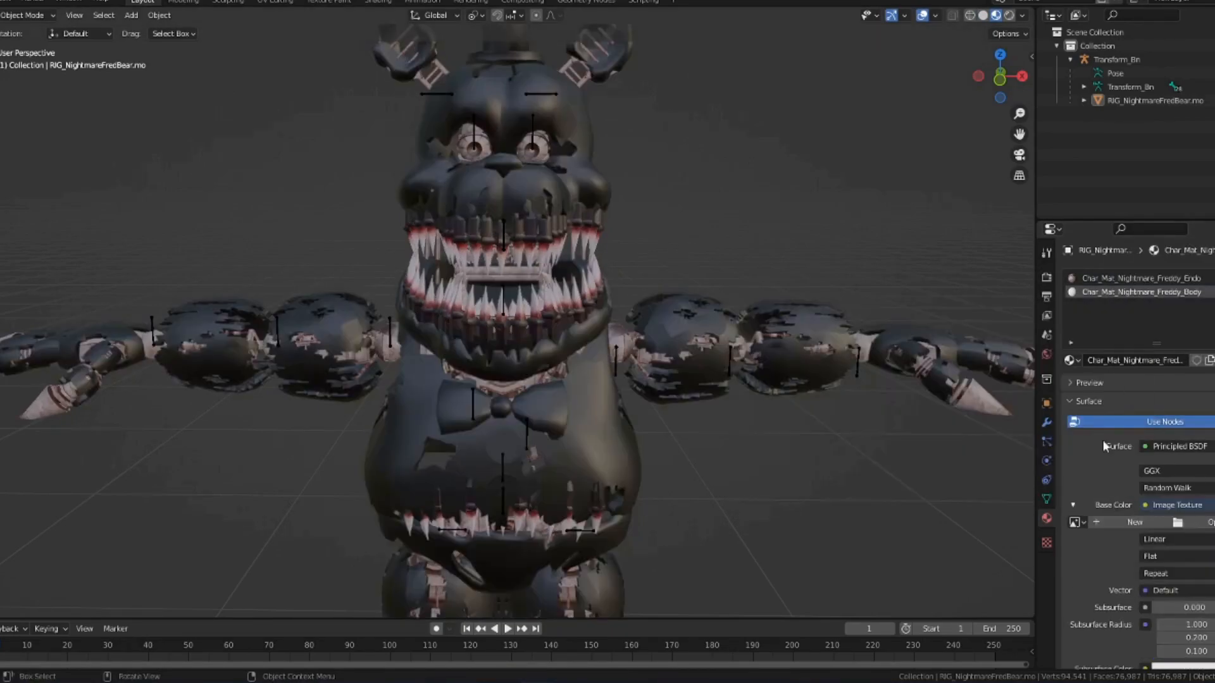
left_click(1192, 524)
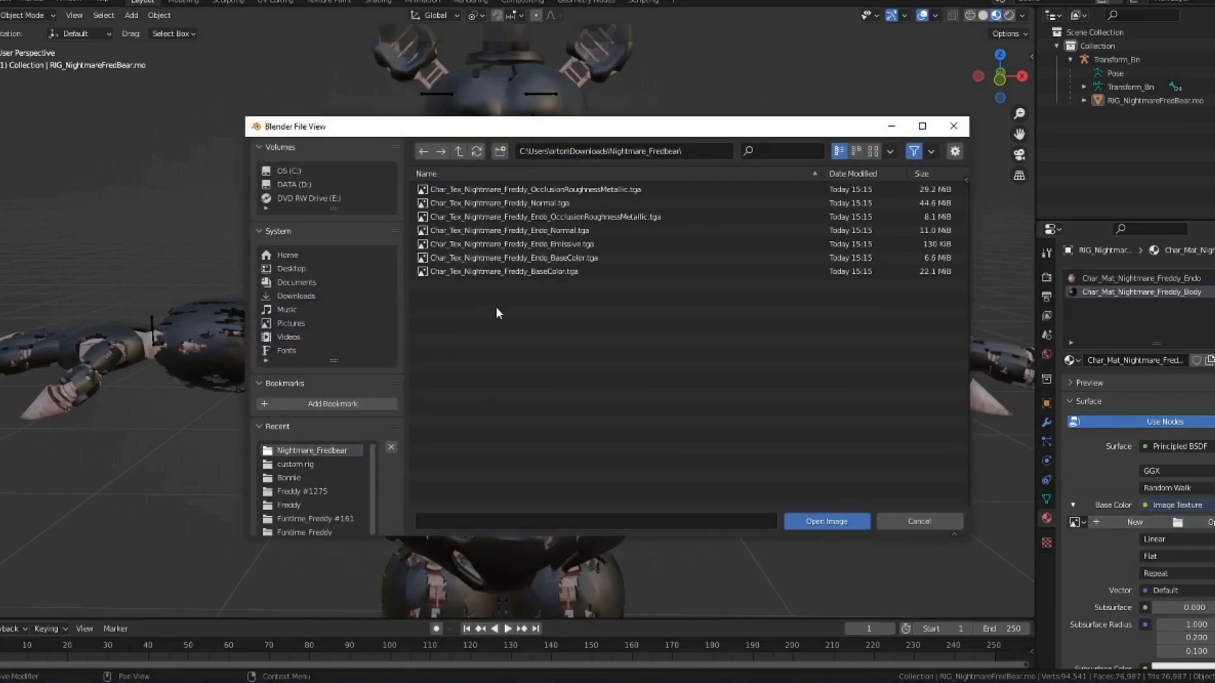
double_click(568, 272)
- Hide the viewport overlays and inspect the textured Fredbear model from the front and at an angle
left_click(922, 15)
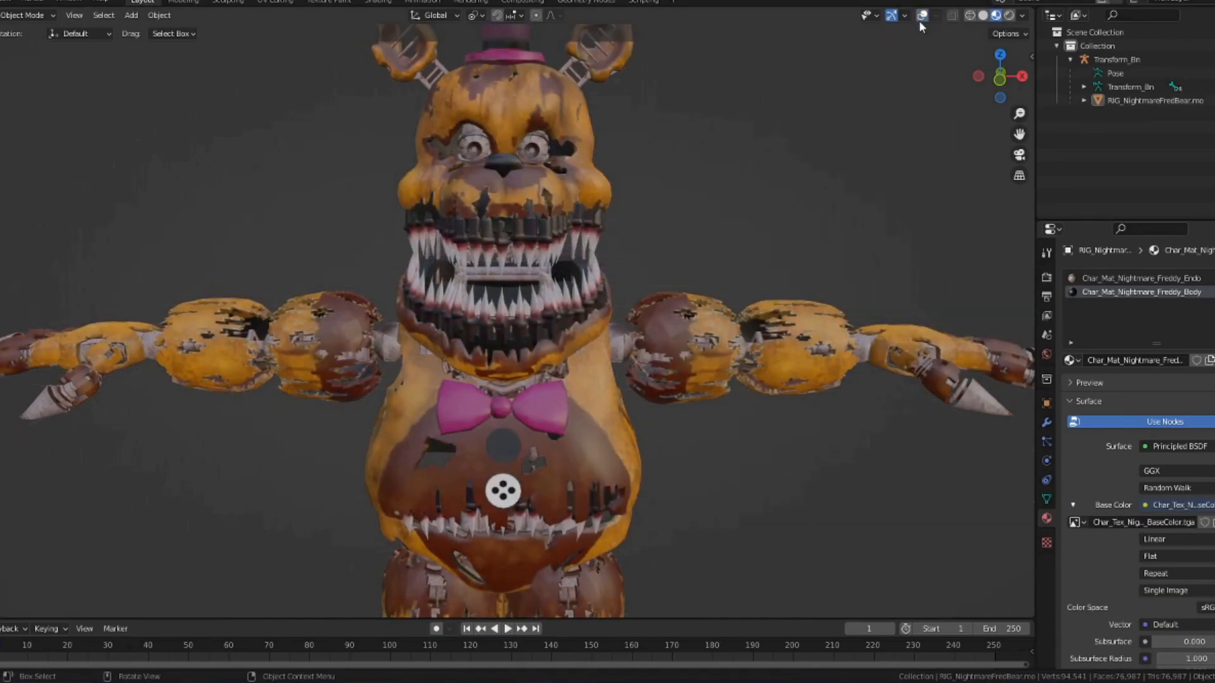
scroll(723, 248, "down", 2)
scroll(722, 248, "up", 5)
scroll(699, 251, "down", 3)
middle_click_drag(698, 251, 608, 255)
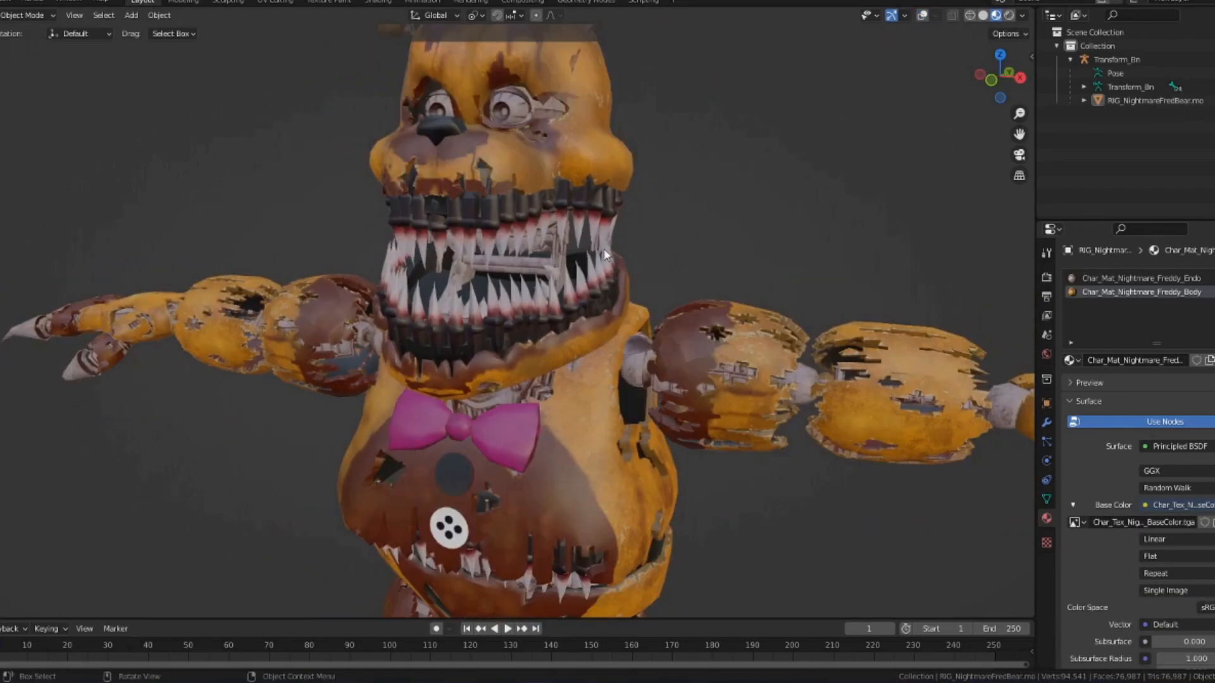
- Examine the textured Fredbear's face, teeth, torso and arms up close, at full width and from the front
scroll(587, 321, "up", 5)
middle_click_drag(587, 320, 610, 436)
scroll(558, 378, "down", 5)
scroll(610, 435, "down", 4)
middle_click_drag(592, 510, 523, 389, "shift")
scroll(496, 218, "up", 3)
scroll(523, 388, "down", 3)
scroll(517, 464, "up", 4)
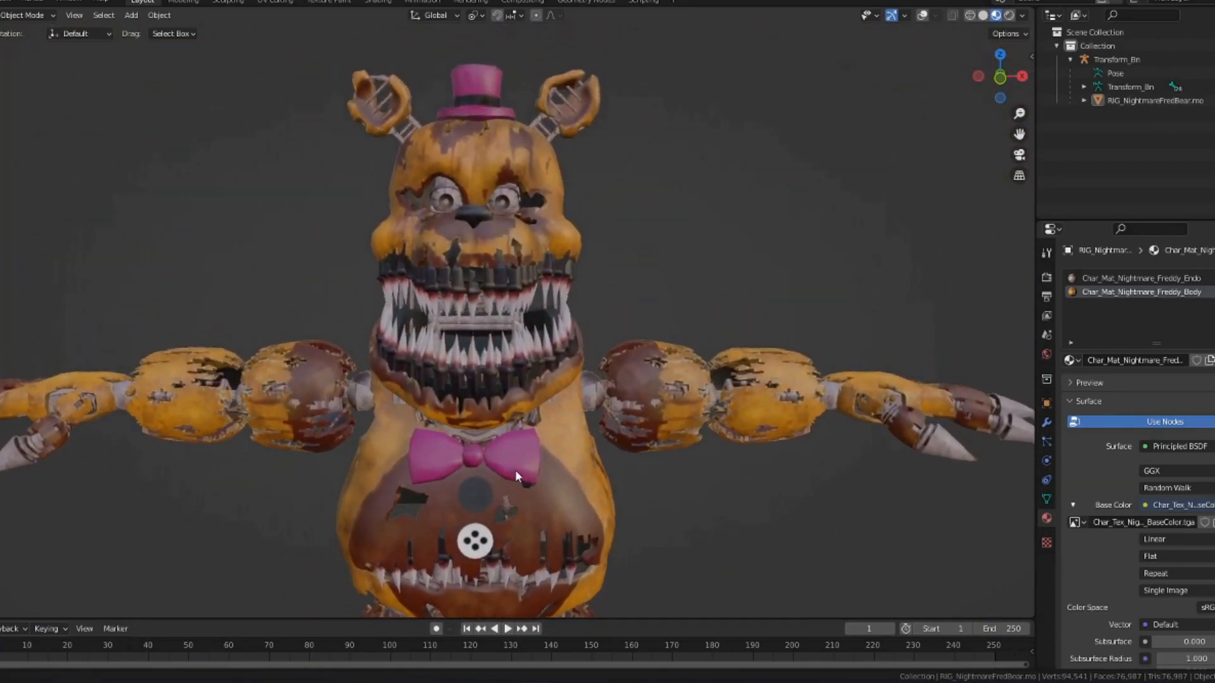
scroll(514, 480, "down", 3)
scroll(503, 457, "up", 2)
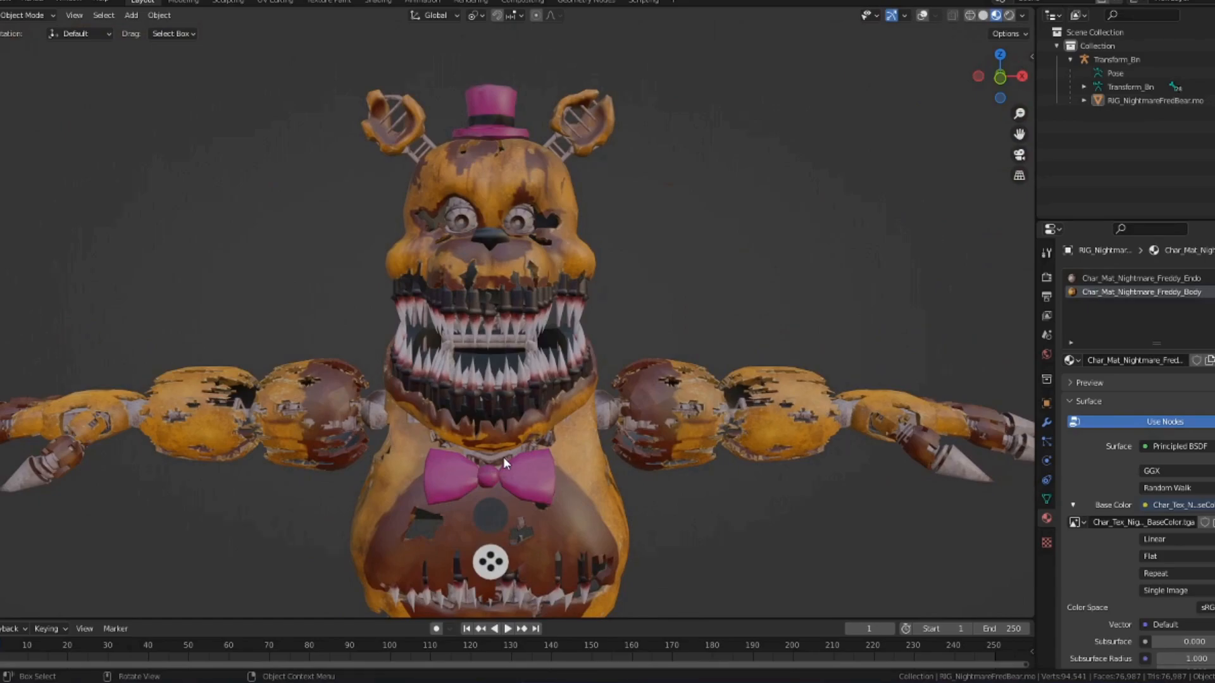
scroll(541, 191, "up", 2)
scroll(537, 241, "up", 1)
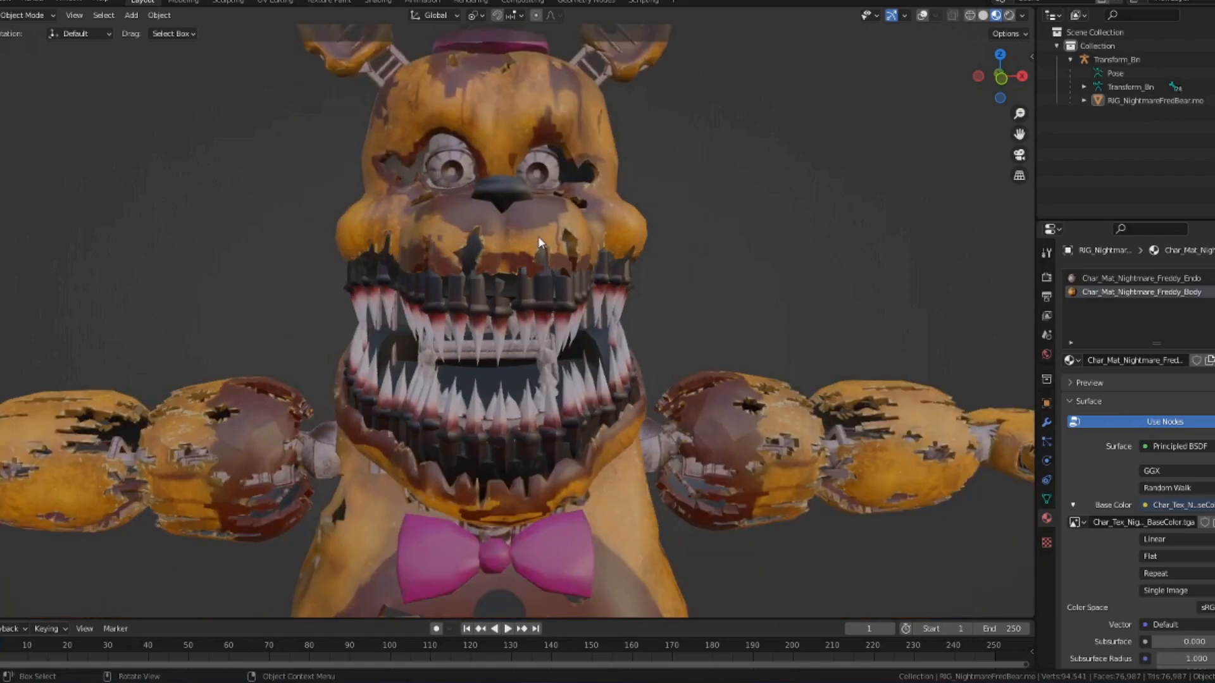
scroll(554, 229, "down", 3)
scroll(575, 236, "up", 3)
middle_click_drag(575, 236, 613, 244)
scroll(613, 244, "down", 2)
scroll(545, 302, "up", 2)
scroll(545, 302, "down", 3)
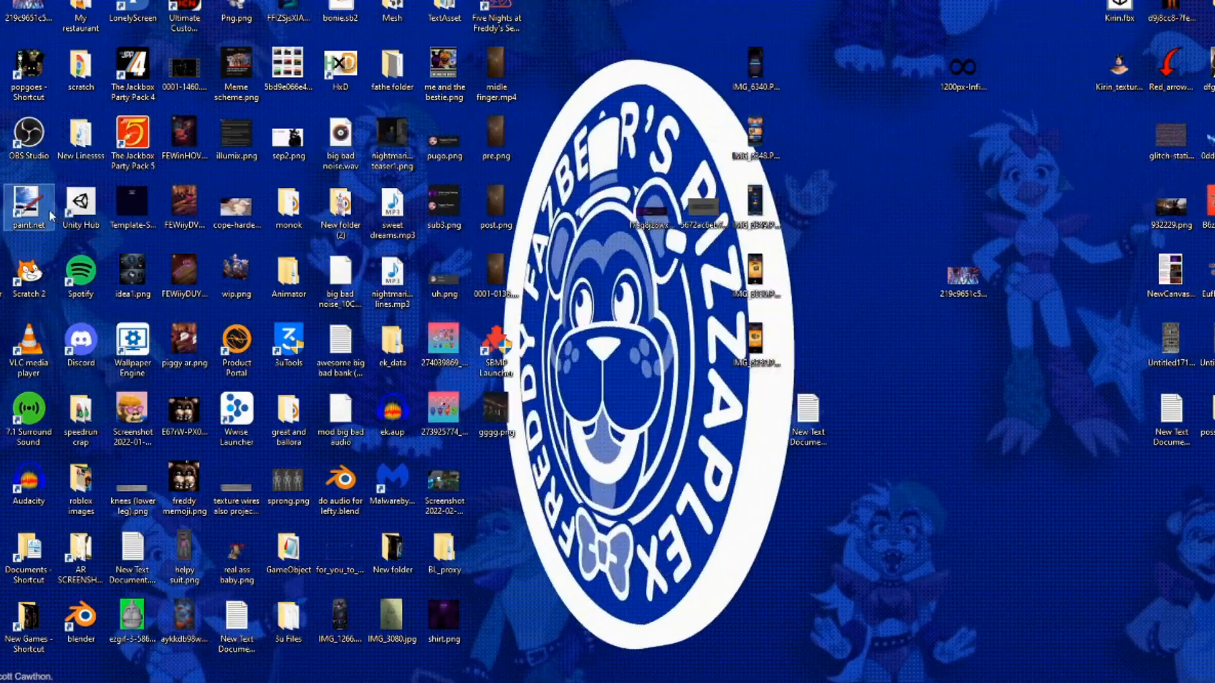
- Launch paint.net and open the alpine_androidnotif_icon.png image from the FTUE - SACTX folder
double_click(36, 210)
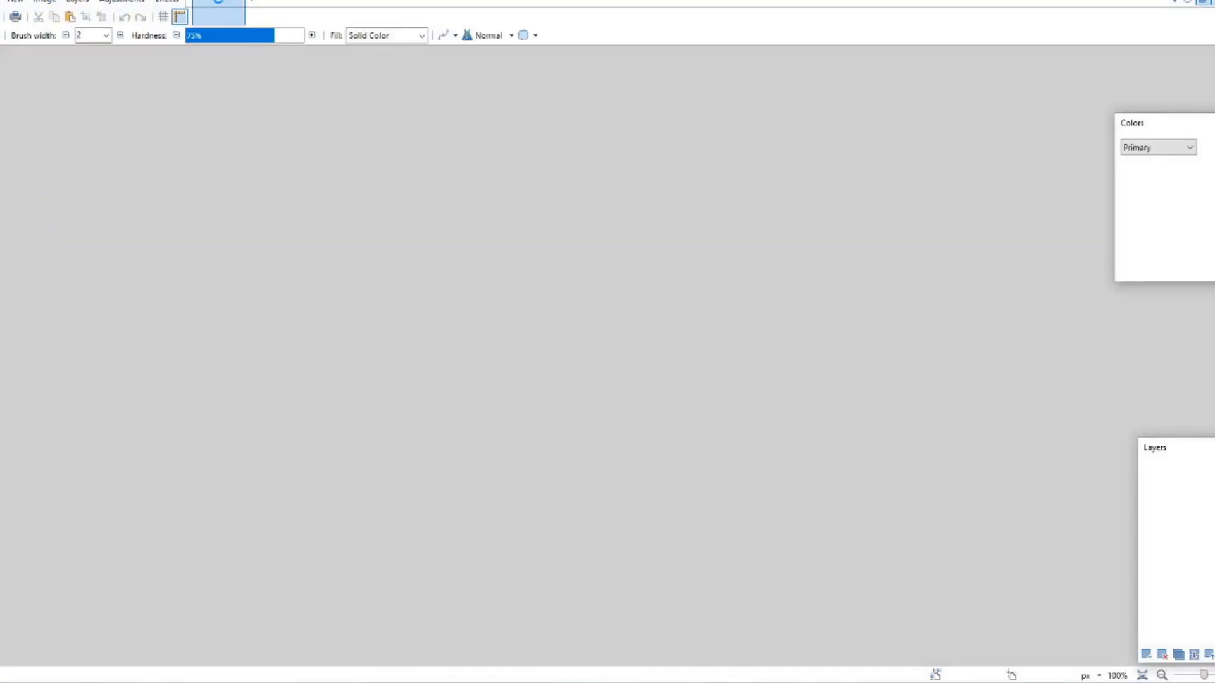
left_click(0, 1)
left_click(3, 34)
scroll(309, 434, "up", 2)
double_click(466, 407)
- Open Char_Tex_Nightmare_Freddy_BaseColor.tga and Char_Tex_Nightmare_Freddy_Endo_BaseColor.tga together from the Nightmare_Fredbear folder in Downloads
left_click(1, 2)
left_click(3, 34)
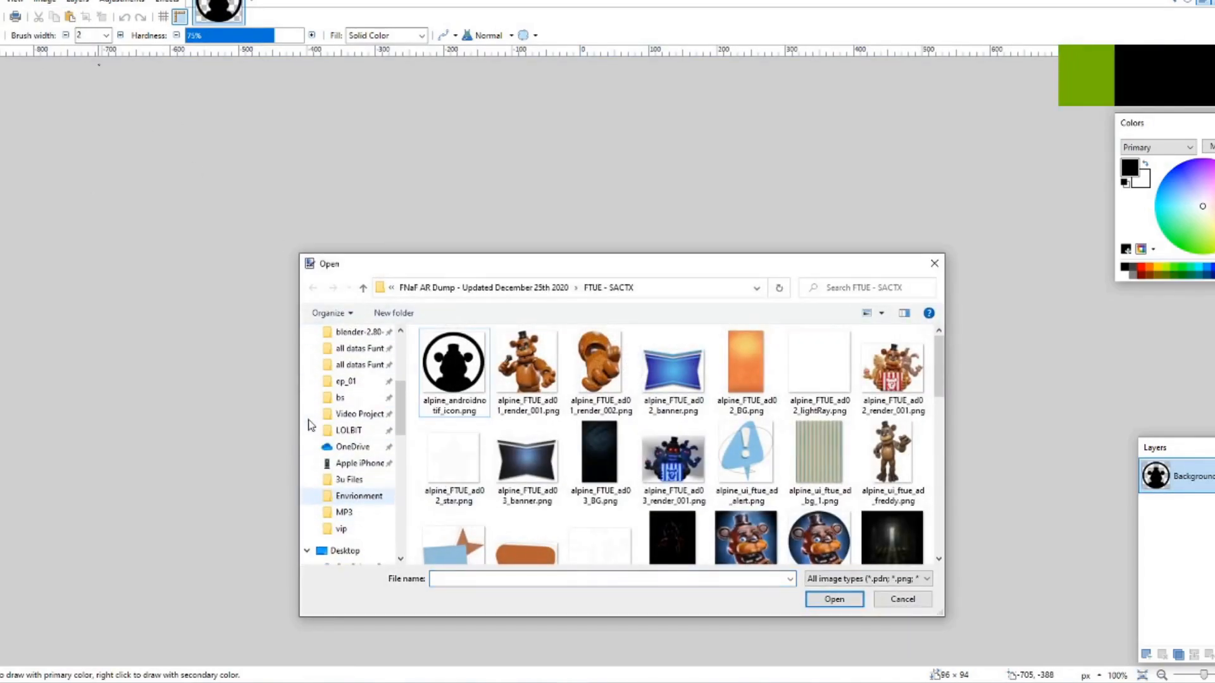
scroll(336, 411, "up", 4)
left_click(352, 355)
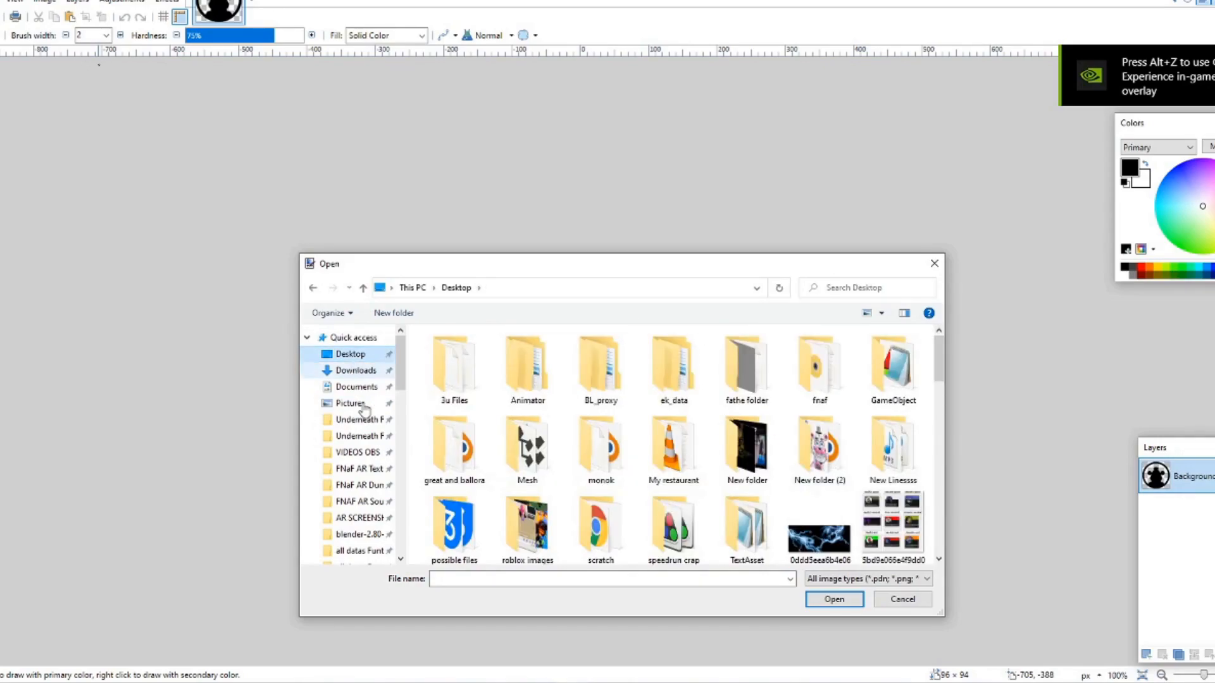
scroll(358, 380, "down", 5)
scroll(356, 377, "up", 5)
left_click(355, 372)
double_click(466, 373)
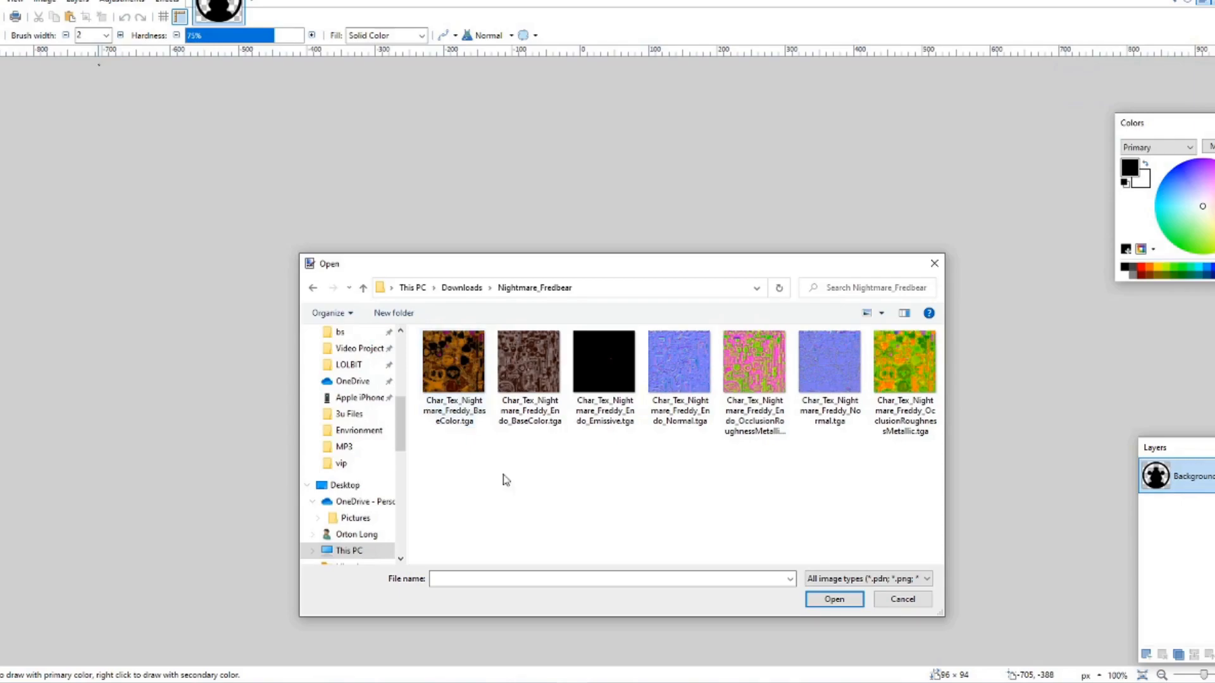
left_click(437, 386)
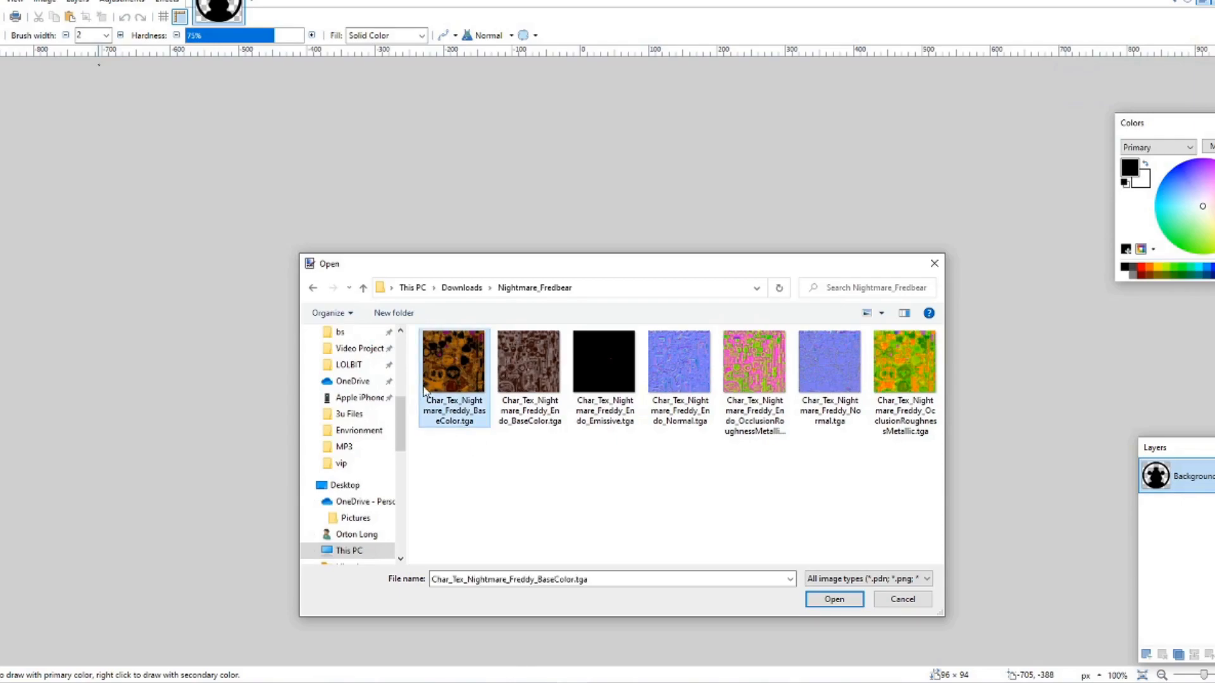
left_click(530, 391, "ctrl")
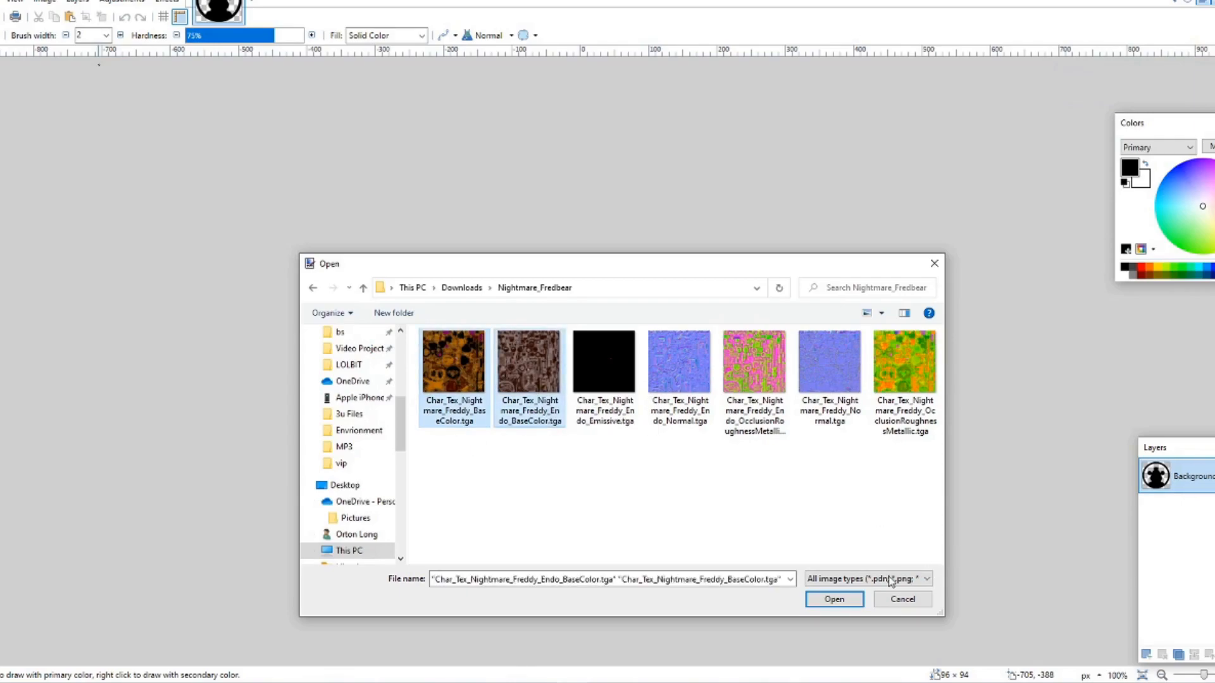
left_click(821, 596)
left_click(44, 1)
left_click(60, 34)
left_click(671, 448)
- Create a new blank image of 2048 × 2048 pixels
key("alt+f")
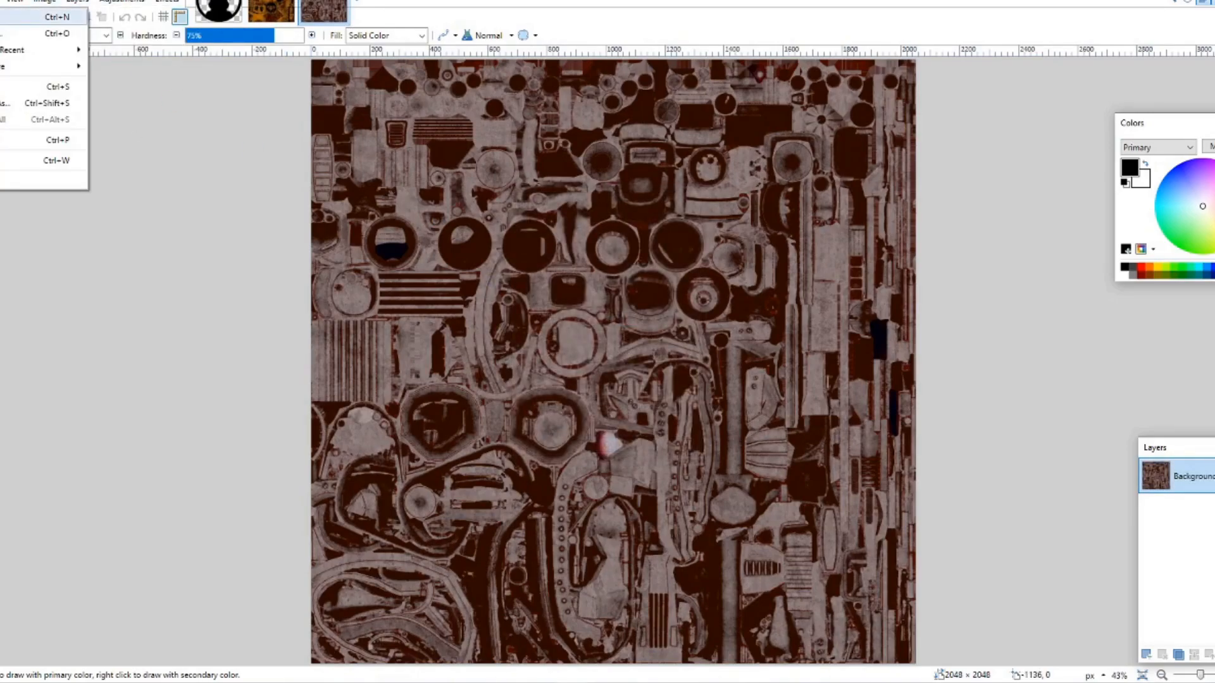
key("Return")
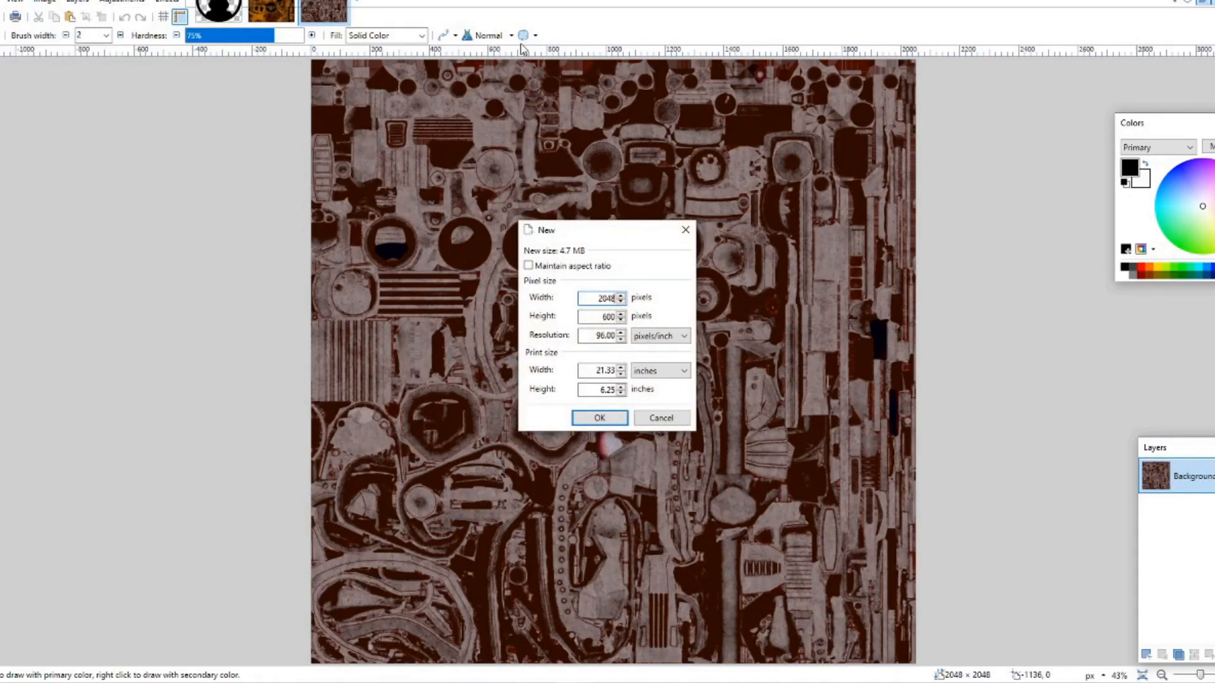
type("2048")
key("Return")
- Resize the orange body base color texture to 1024 × 1024 pixels
left_click(271, 12)
key("alt+i")
key("Return")
type("1024")
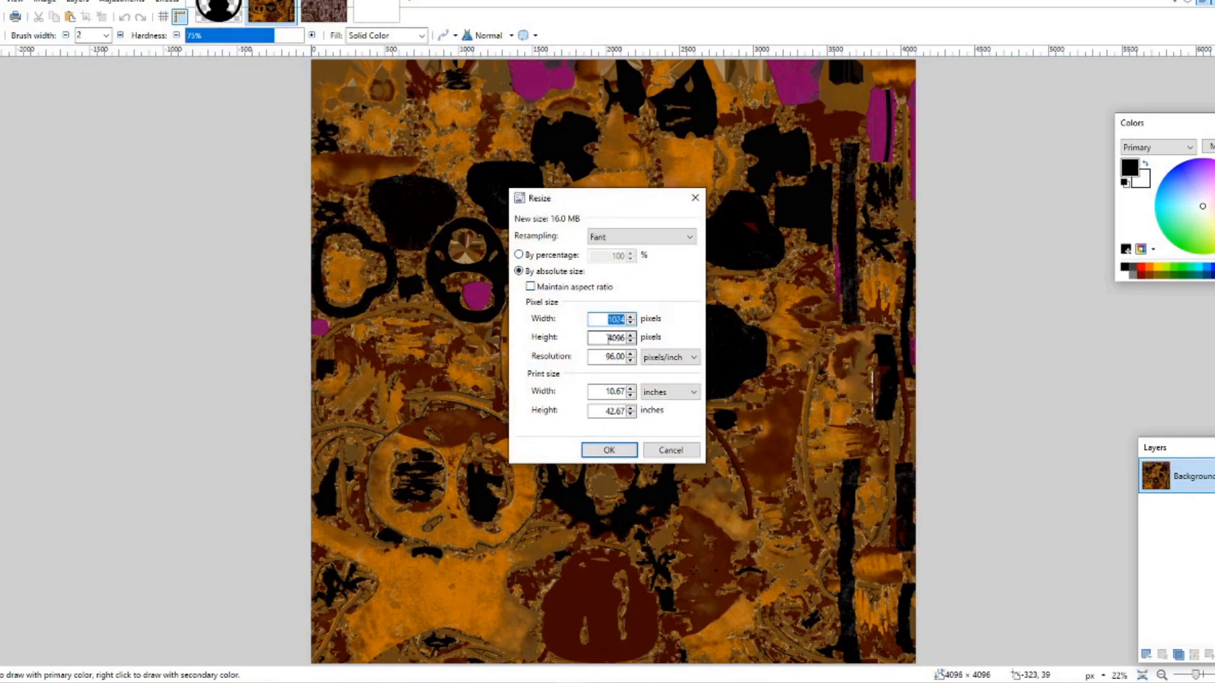
left_click(609, 449)
- Resize the endo base color texture to 1024 × 1024 pixels
key("ctrl+Tab")
key("alt+i")
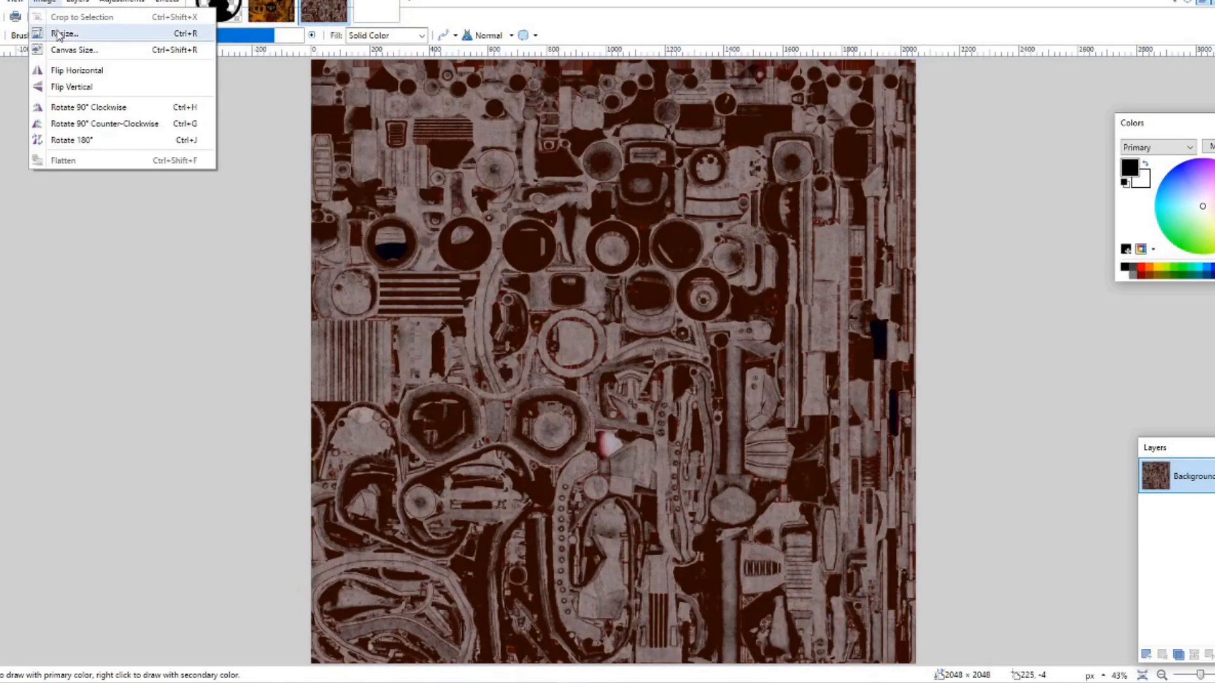
key("Return")
type("1024")
left_click(609, 450)
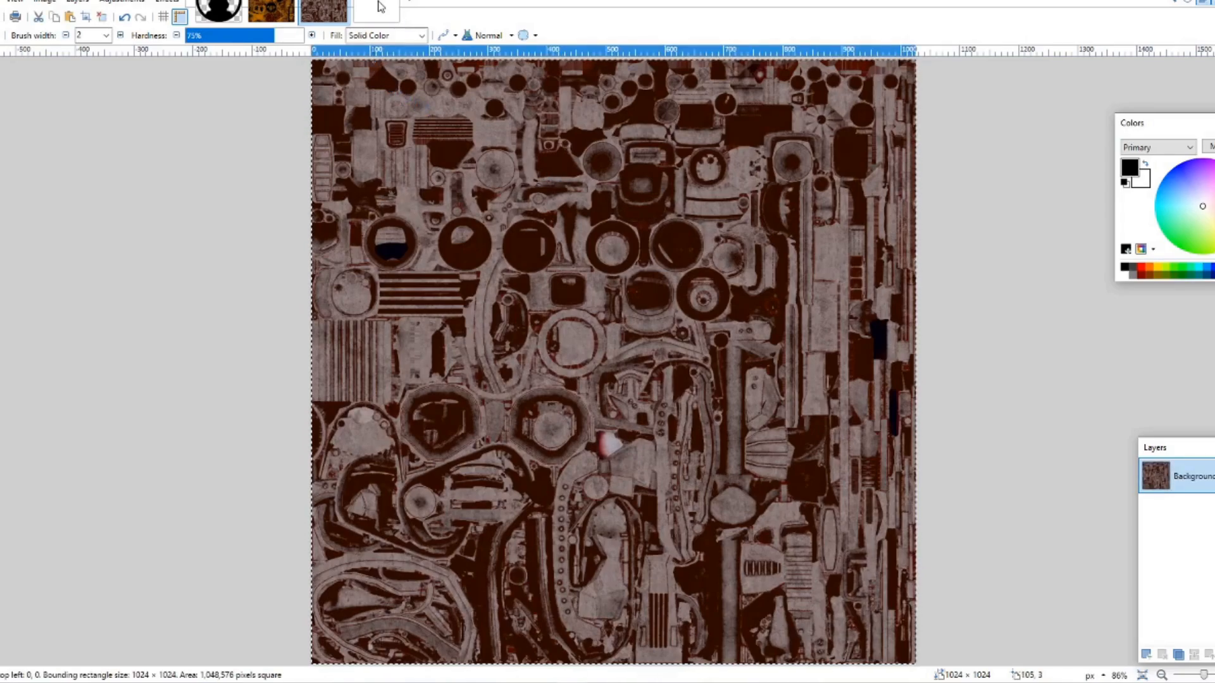
- Copy the whole body texture into a new layer of the blank image, in its upper-left quarter
left_click(378, 9)
left_click(265, 12)
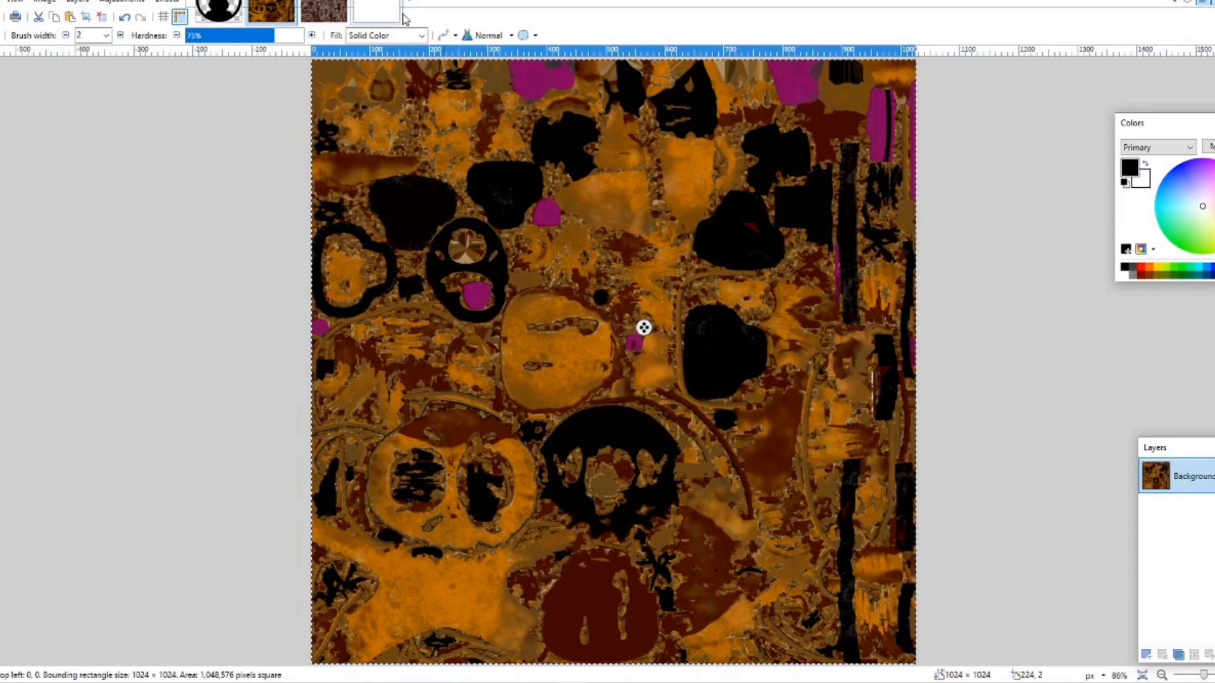
left_click(383, 9)
left_click(2, 2)
left_click(5, 119)
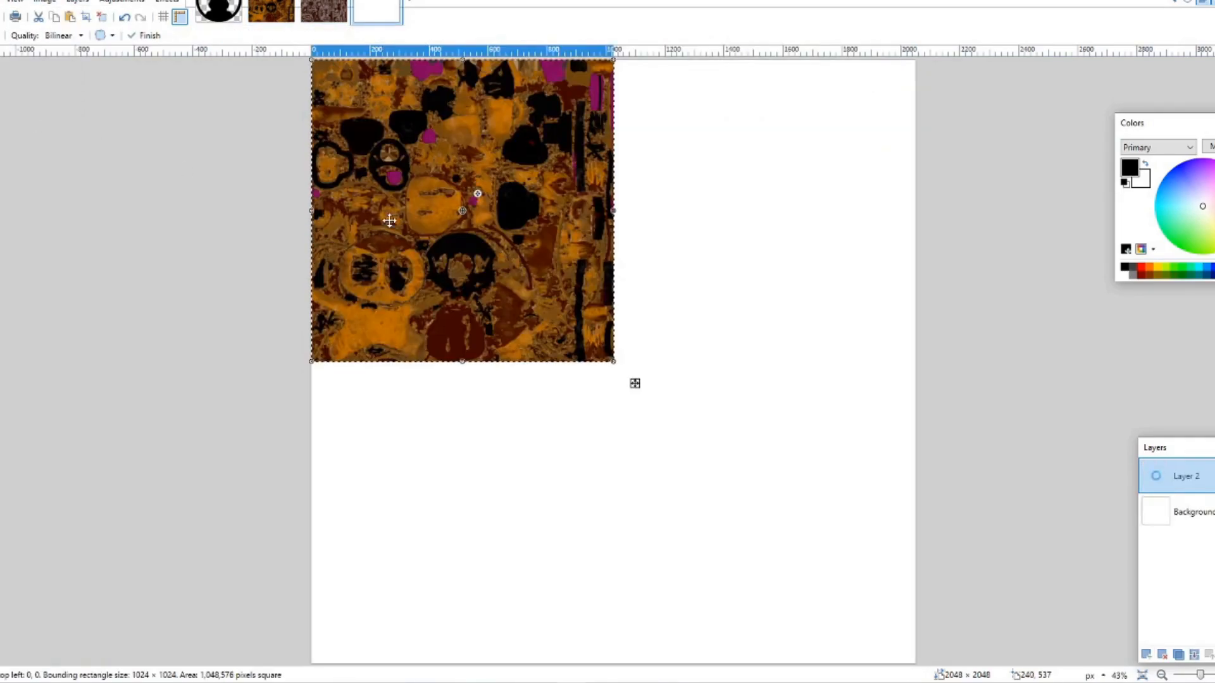
- Copy the whole endo texture and paste it into another new layer of the combined image
left_click(323, 14)
left_click(376, 14)
left_click(1, 1)
left_click(1, 1)
left_click(1, 1)
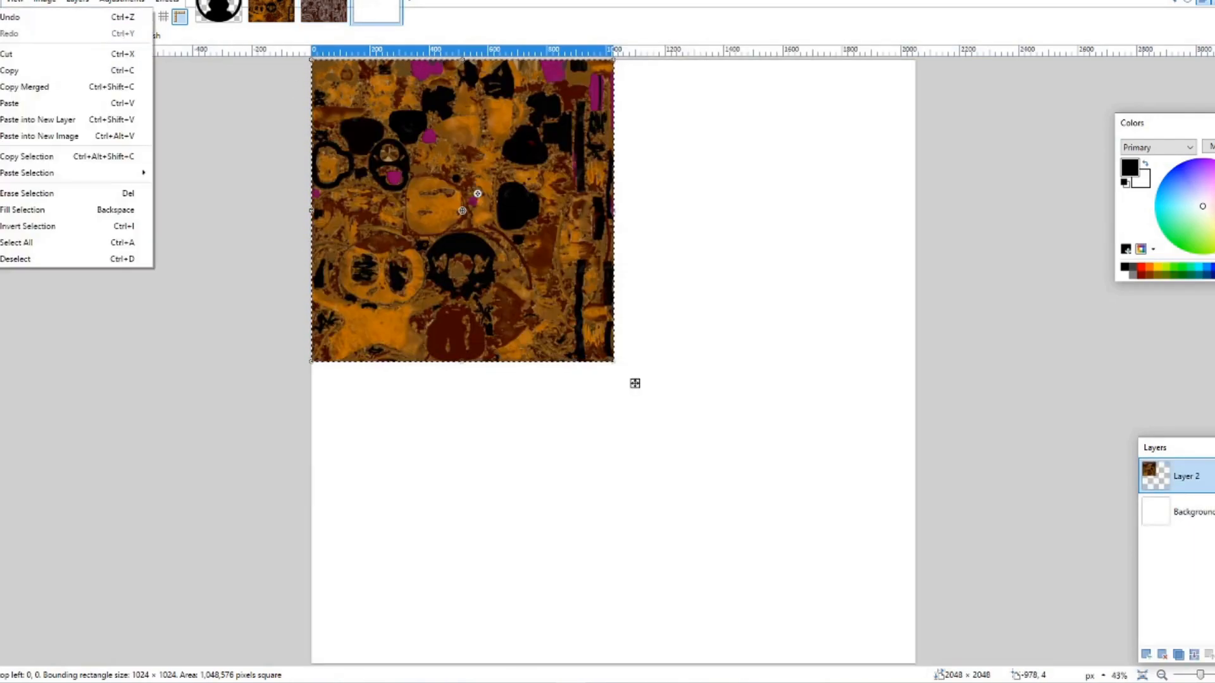
left_click(38, 119)
- Move the pasted endo texture horizontally into the canvas's upper-right quarter, flush against the body texture, and deselect it
key("ctrl+Right")
key("ctrl+Right")
key("ctrl+Right")
key("ctrl+Right")
key("ctrl+Right")
key("ctrl+Right")
key("ctrl+Right")
key("ctrl+Right")
key("ctrl+Right")
key("ctrl+Right")
key("ctrl+Right")
key("ctrl+Right")
key("ctrl+Right")
key("ctrl+Right")
key("ctrl+Right")
key("ctrl+Right")
key("ctrl+Right")
key("ctrl+Right")
key("ctrl+Right")
key("ctrl+Right")
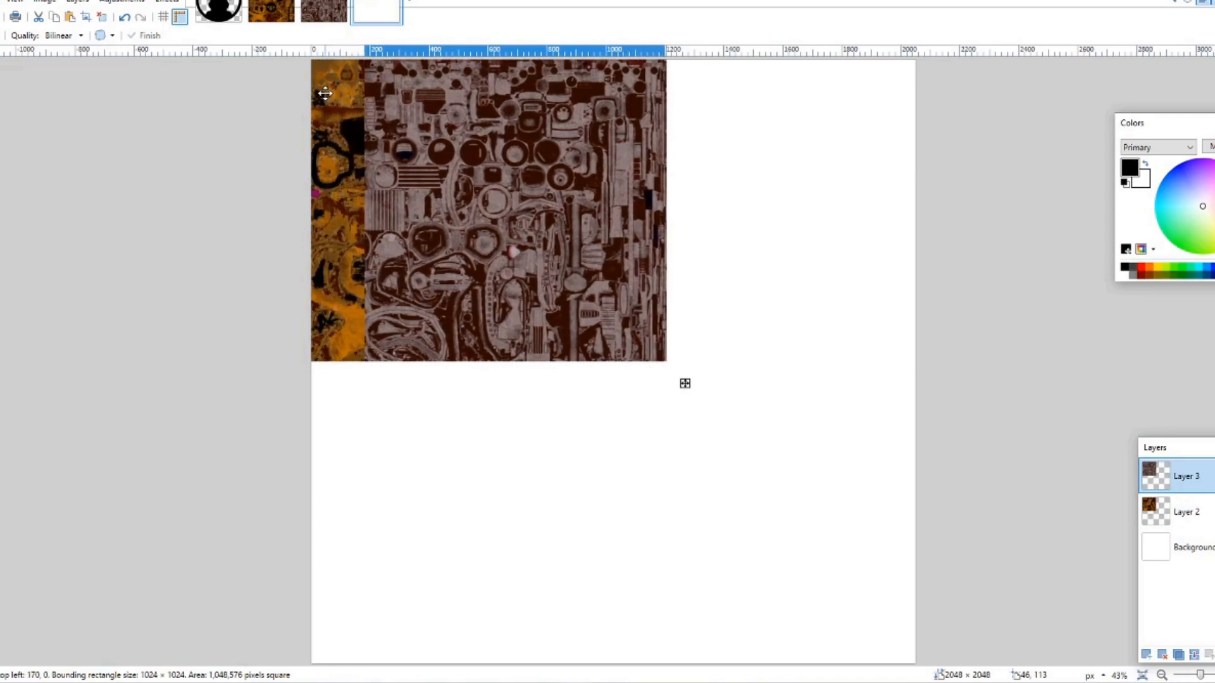
key("ctrl+Right")
key("ctrl+Right")
key("ctrl+Right")
key("ctrl+Right")
key("ctrl+Right")
key("ctrl+Right")
key("ctrl+Right")
key("ctrl+Right")
key("ctrl+Right")
key("ctrl+Right")
key("ctrl+Right")
key("ctrl+Right")
key("ctrl+Right")
key("ctrl+Right")
key("ctrl+Right")
key("ctrl+Right")
key("ctrl+Right")
key("ctrl+Right")
key("ctrl+Right")
key("ctrl+Right")
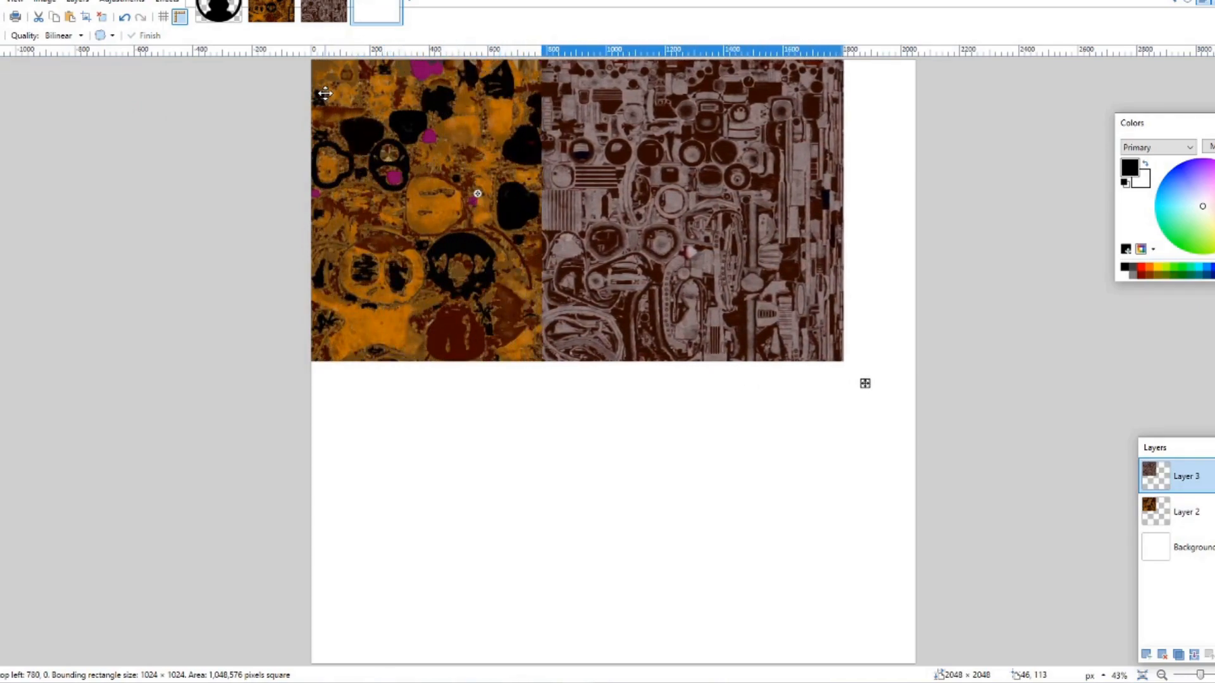
key("ctrl+Right")
key("ctrl+Right")
key("ctrl+Right")
key("ctrl+Right")
key("ctrl+Right")
key("ctrl+Right")
key("ctrl+Right")
key("ctrl+Right")
key("ctrl+Right")
key("ctrl+Right")
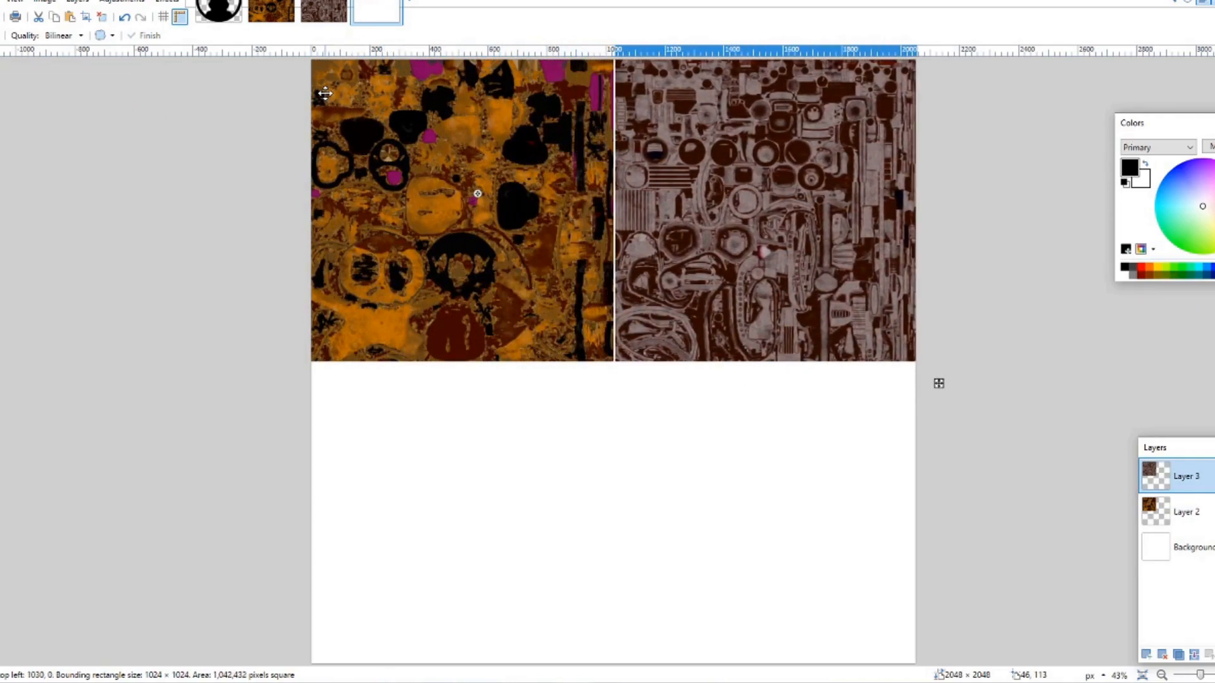
key("Left")
key("Left")
key("Left")
key("Left")
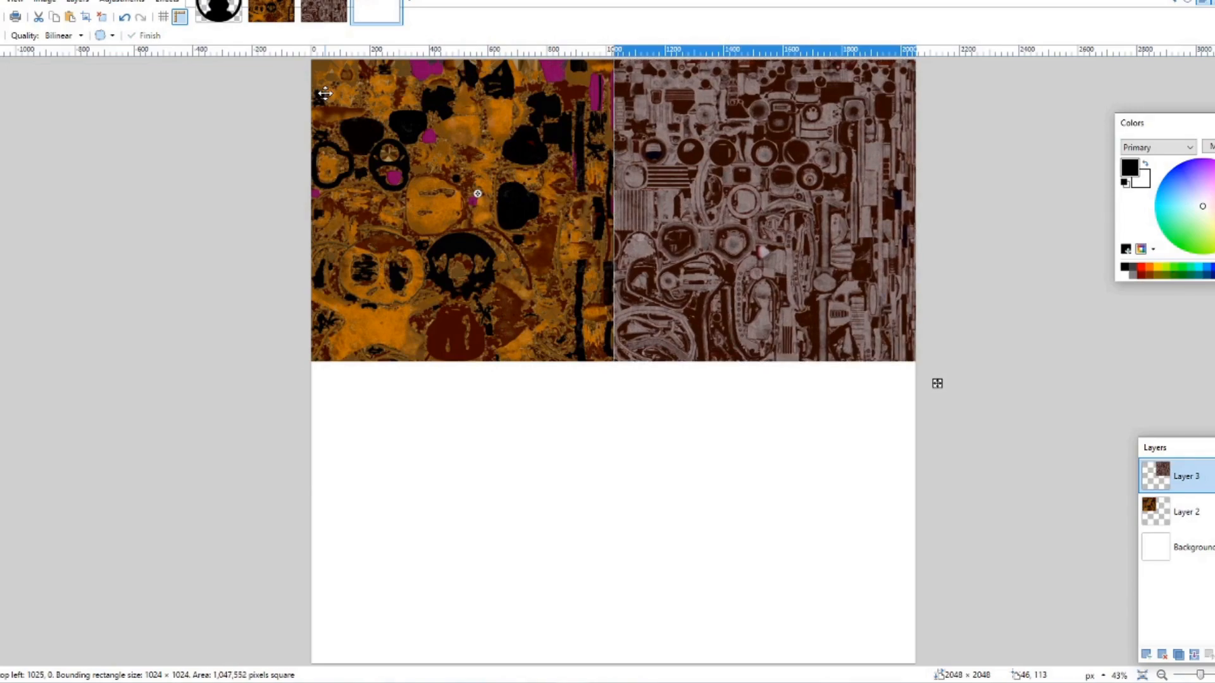
left_click(101, 16)
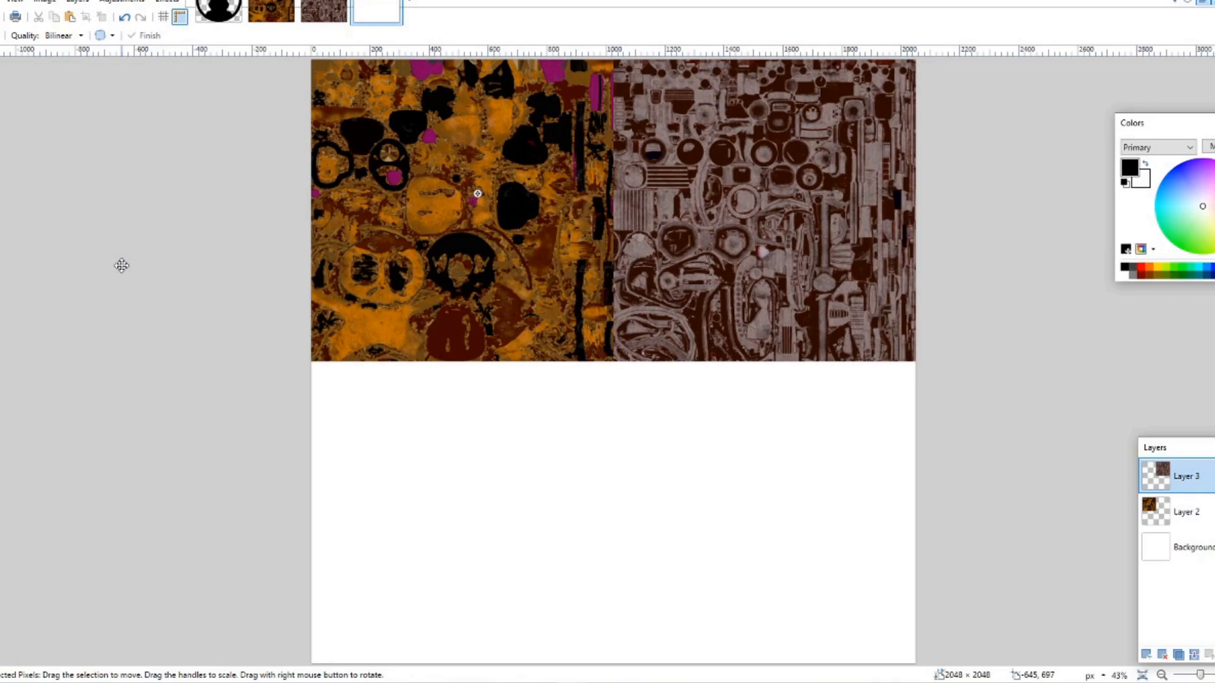
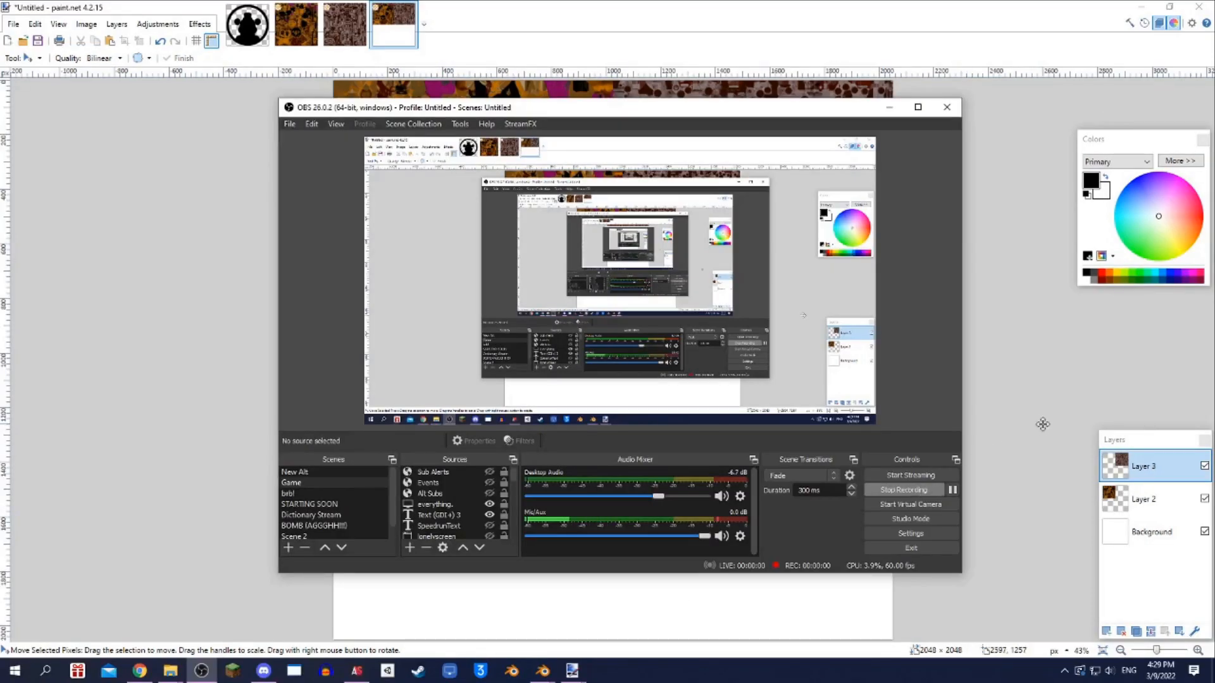
- Merge both texture layers down into the Background layer
left_click(1042, 424)
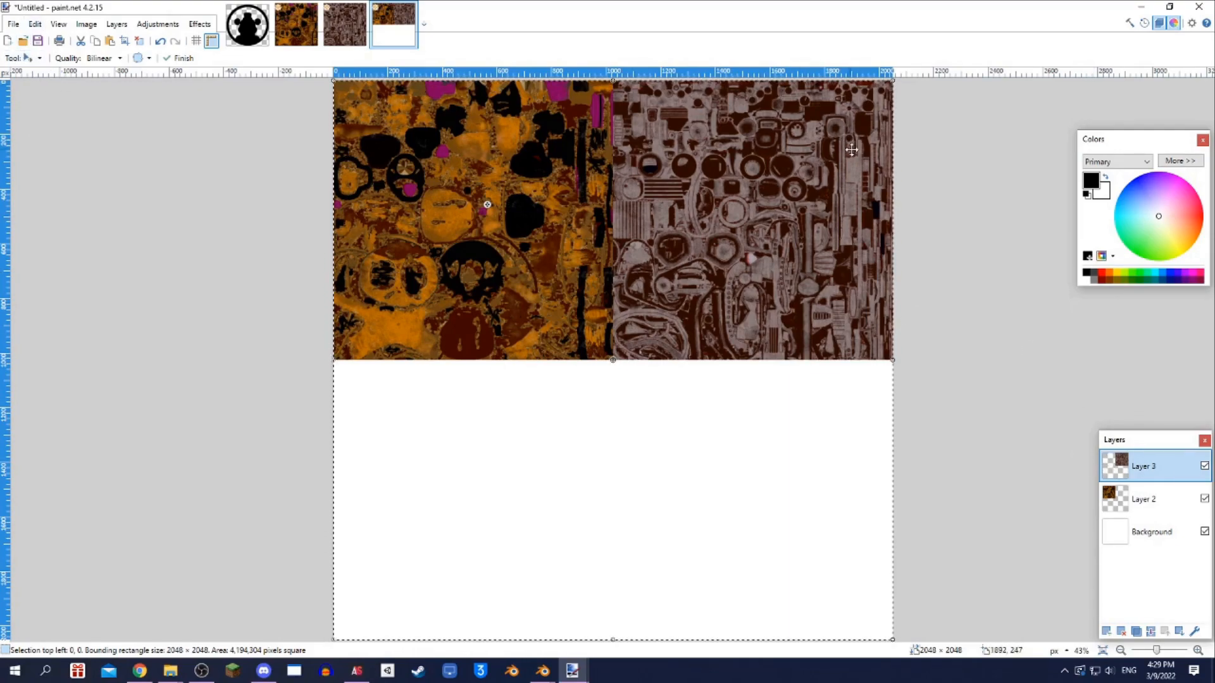
left_click(1150, 631)
left_click(1150, 631)
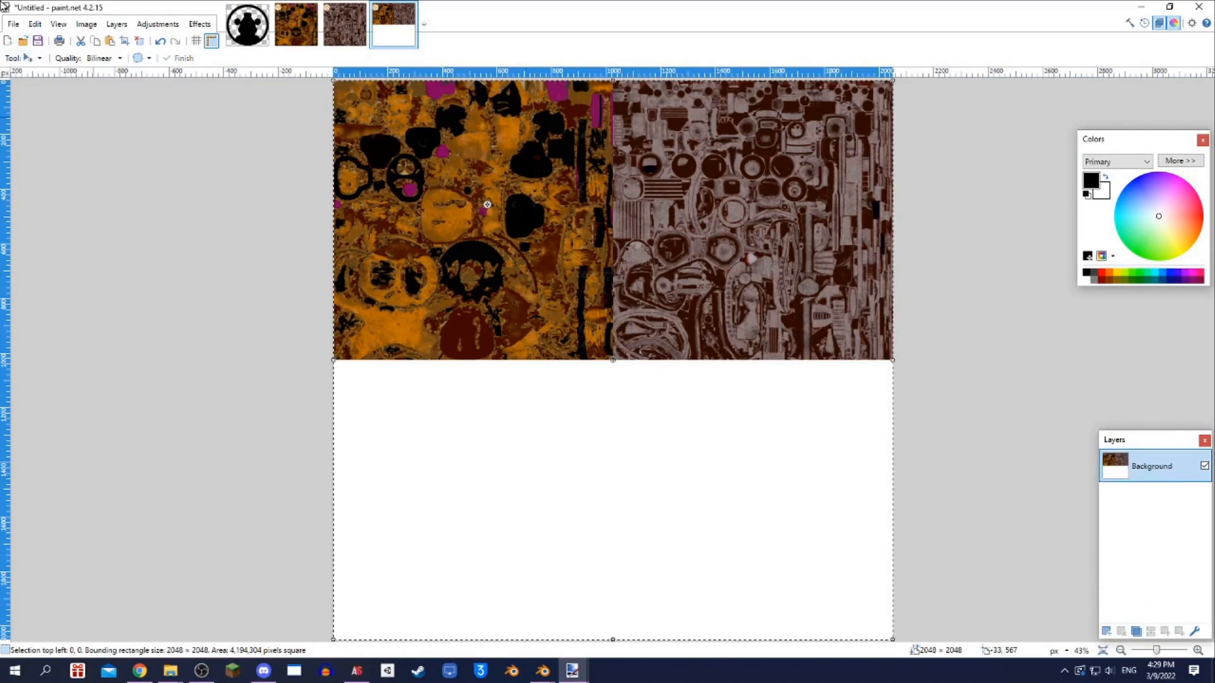
- Save the combined texture as a PNG named "mixed albedo" in the Nightmare_Fredbear folder
left_click(20, 25)
left_click(25, 112)
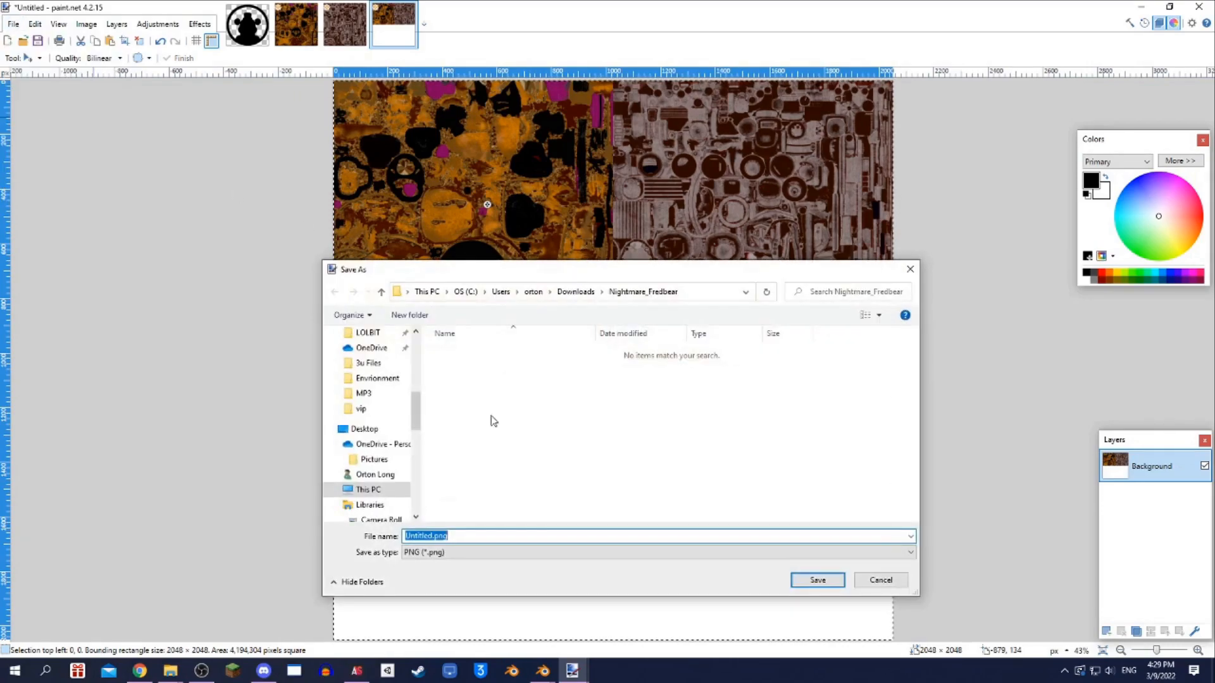
type("mixed")
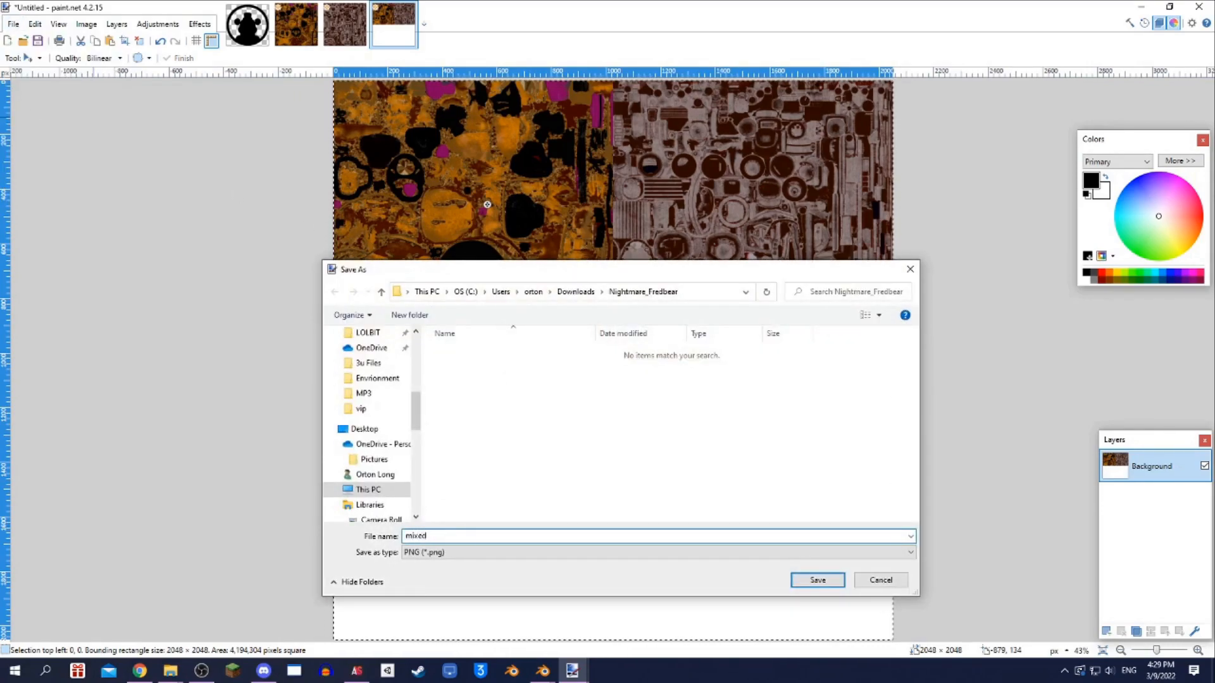
type(" albedo")
key("Return")
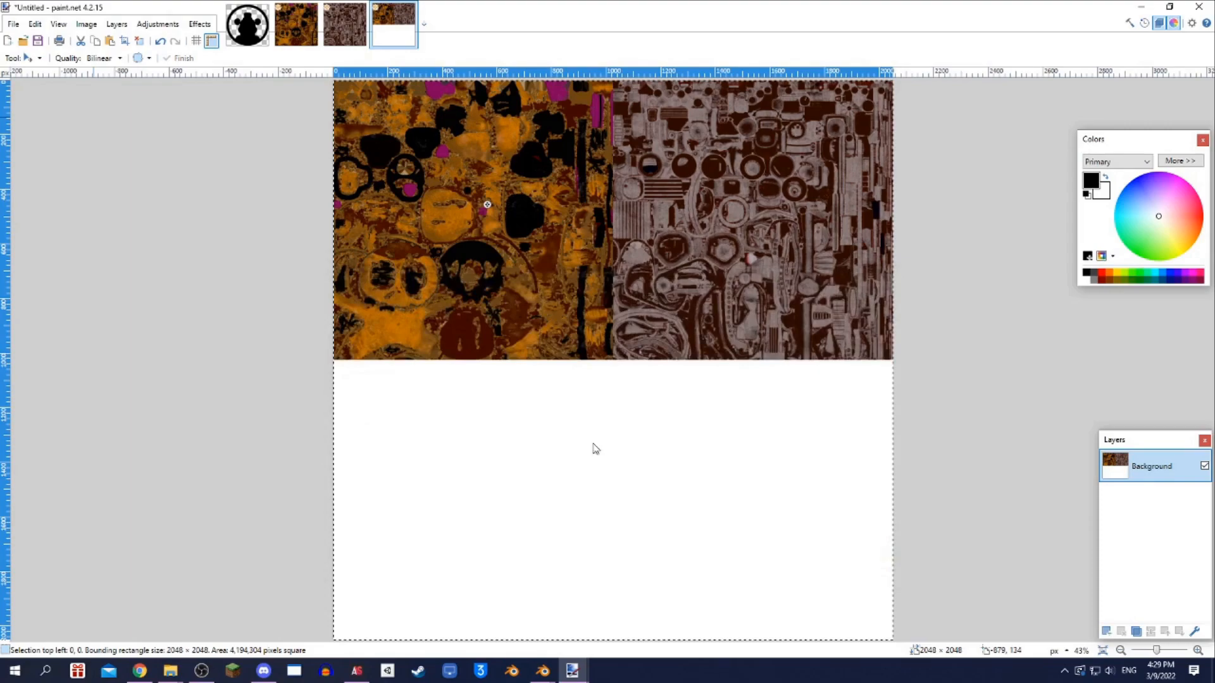
key("Return")
- Switch to Blender, make the Endo material slot active, and put the Fredbear mesh in Edit Mode with viewport overlays shown
left_click(542, 671)
left_click(623, 630)
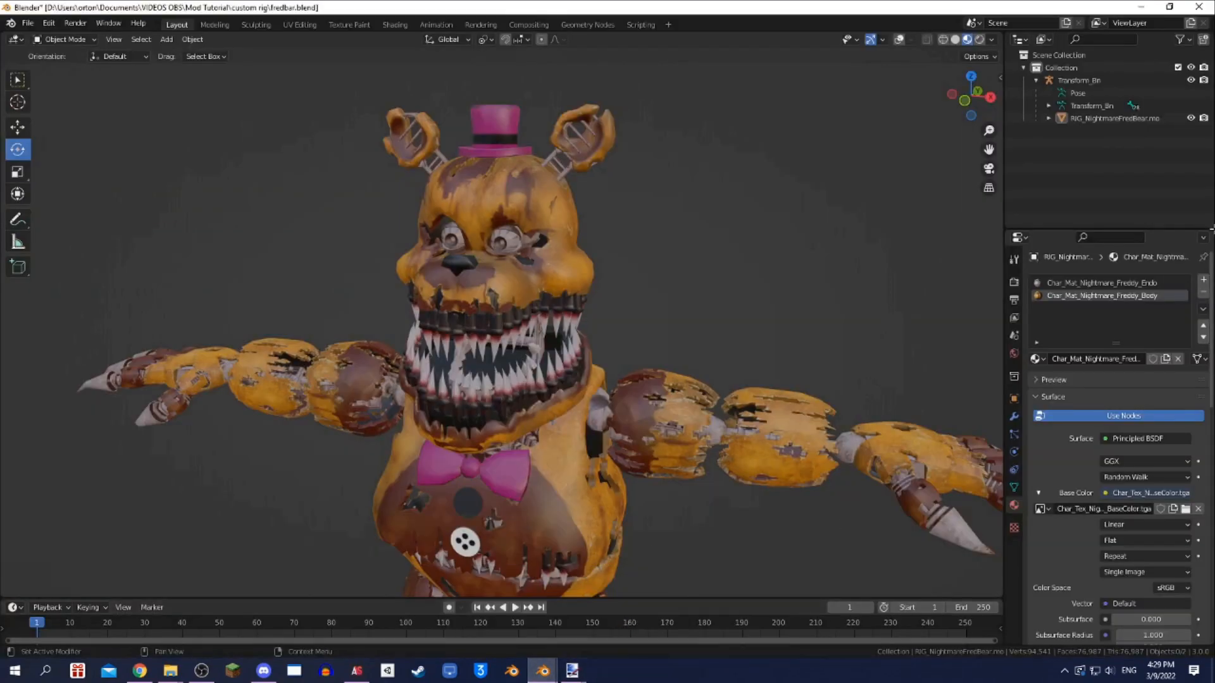
left_click(1107, 284)
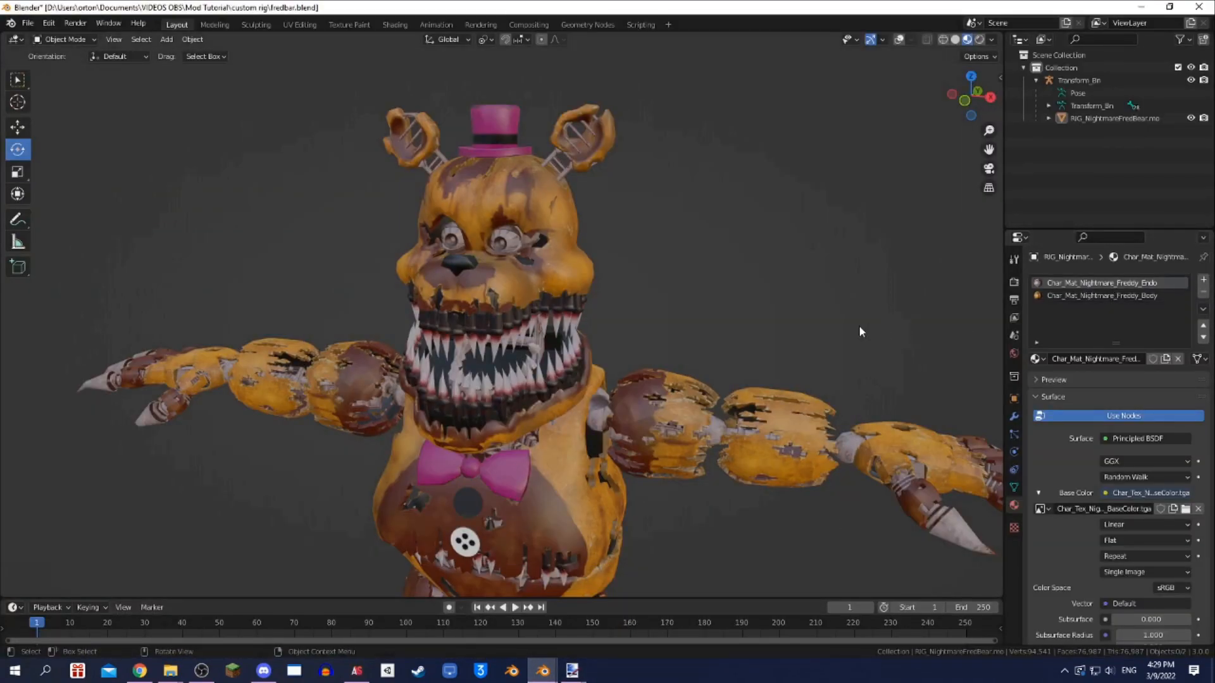
left_click(64, 39)
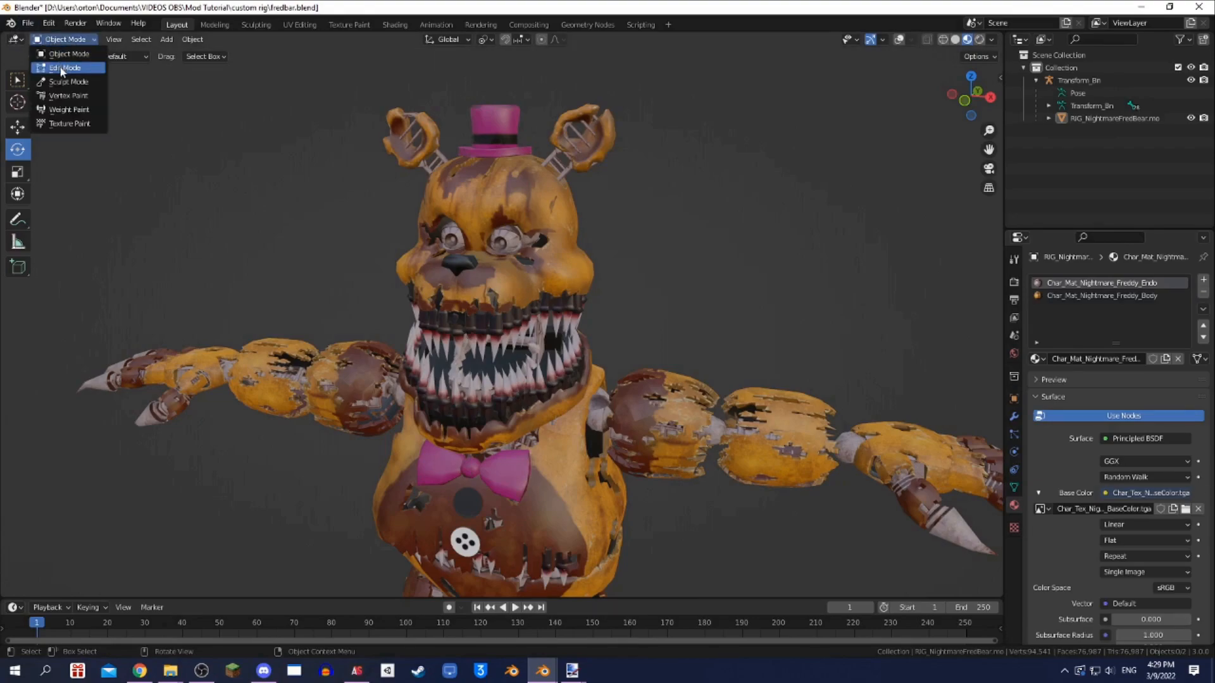
left_click(60, 55)
left_click(899, 40)
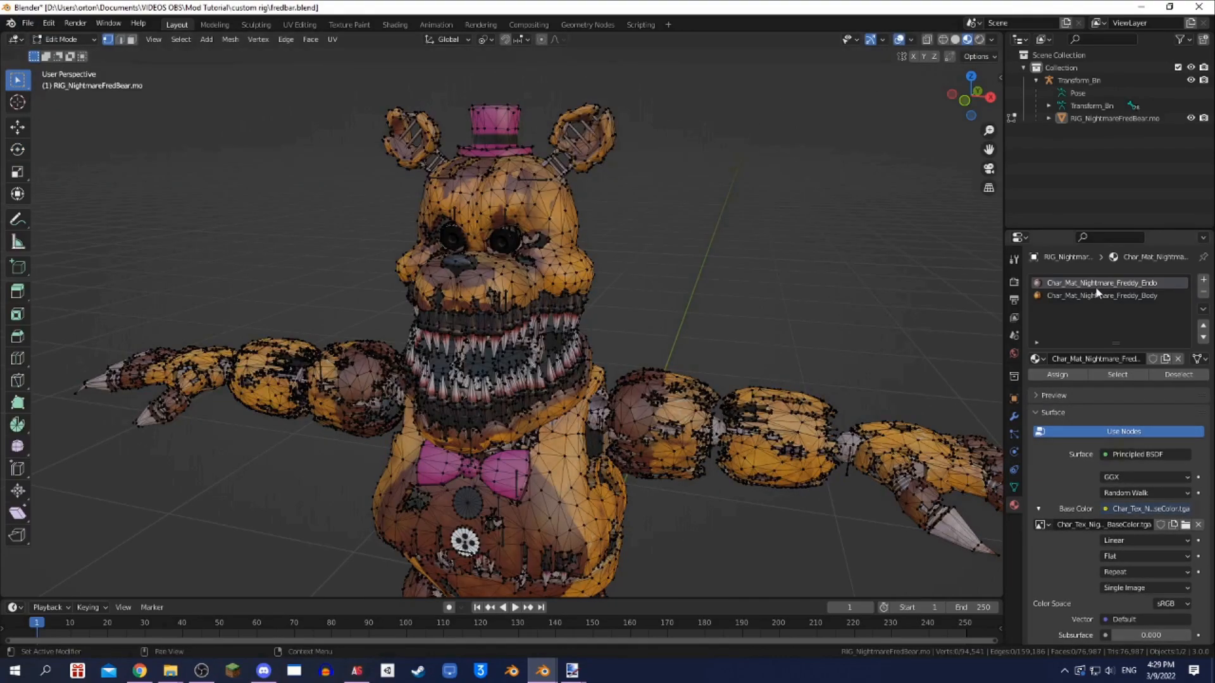
- Select all Endo and Body material faces, assign them to Char_Mat_Nightmare_Freddy_Body, and return to Object Mode
left_click(1117, 374)
left_click(1118, 297)
left_click(1118, 375)
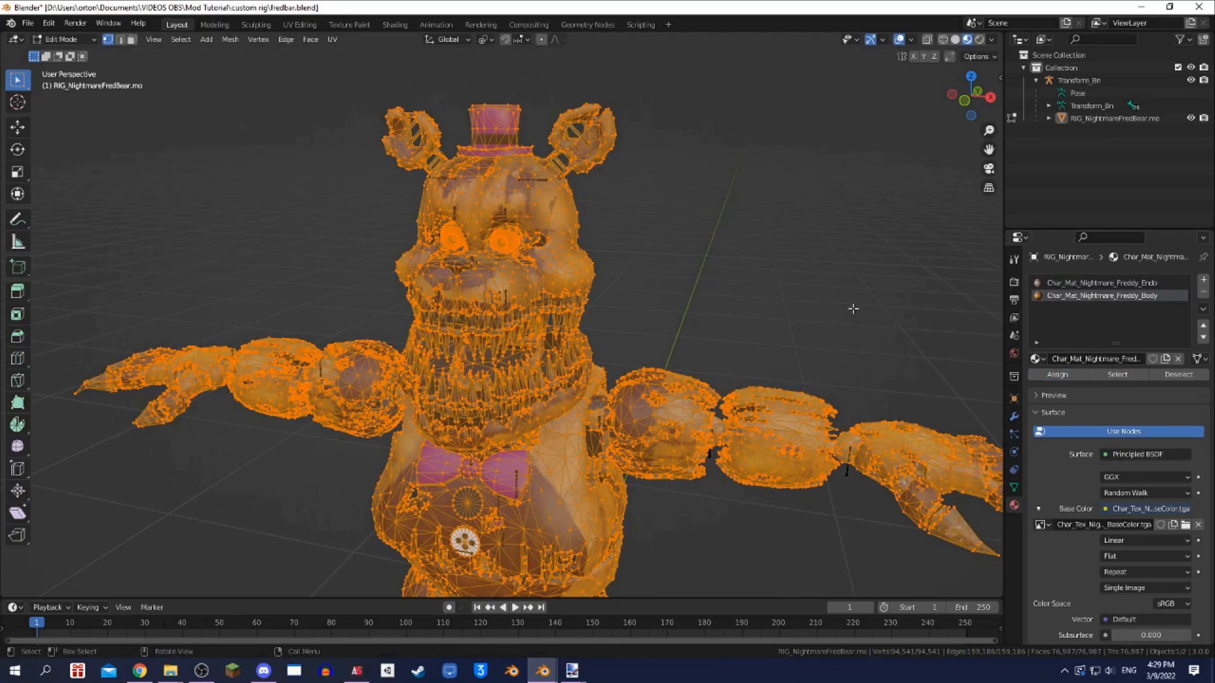
key("Tab")
middle_click_drag(735, 260, 720, 279)
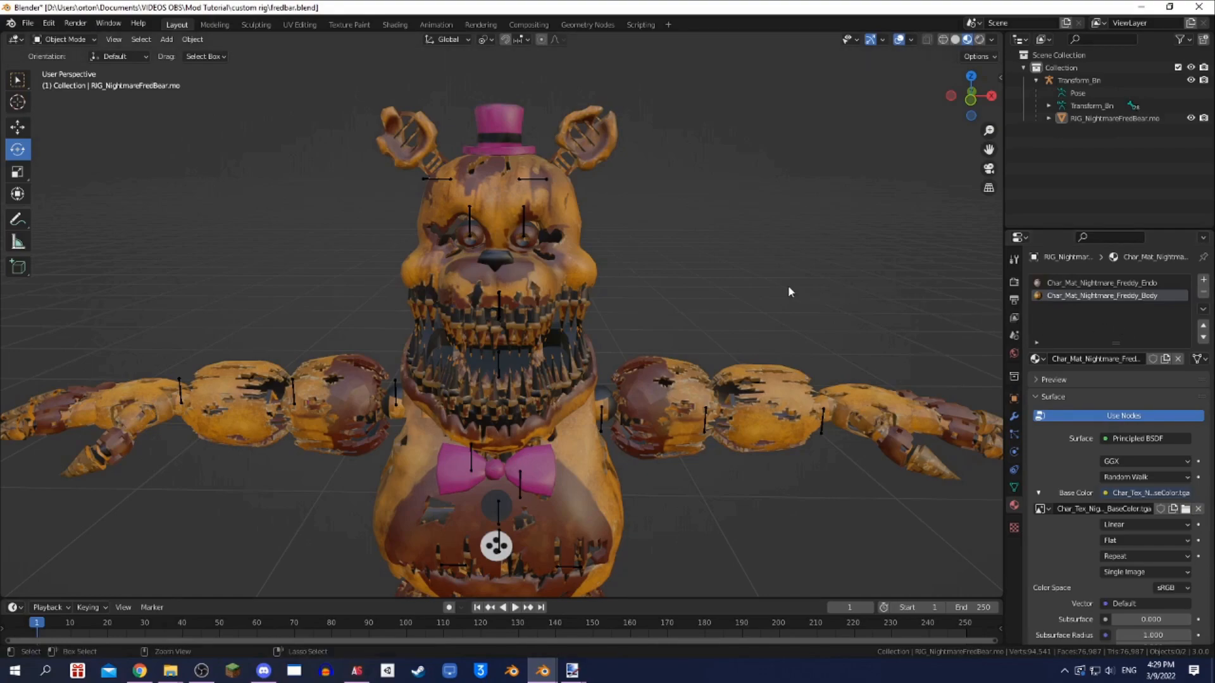
- Undo the material reassignment and leave the Fredbear mesh in Edit Mode with nothing selected
key("Tab")
key("ctrl+z")
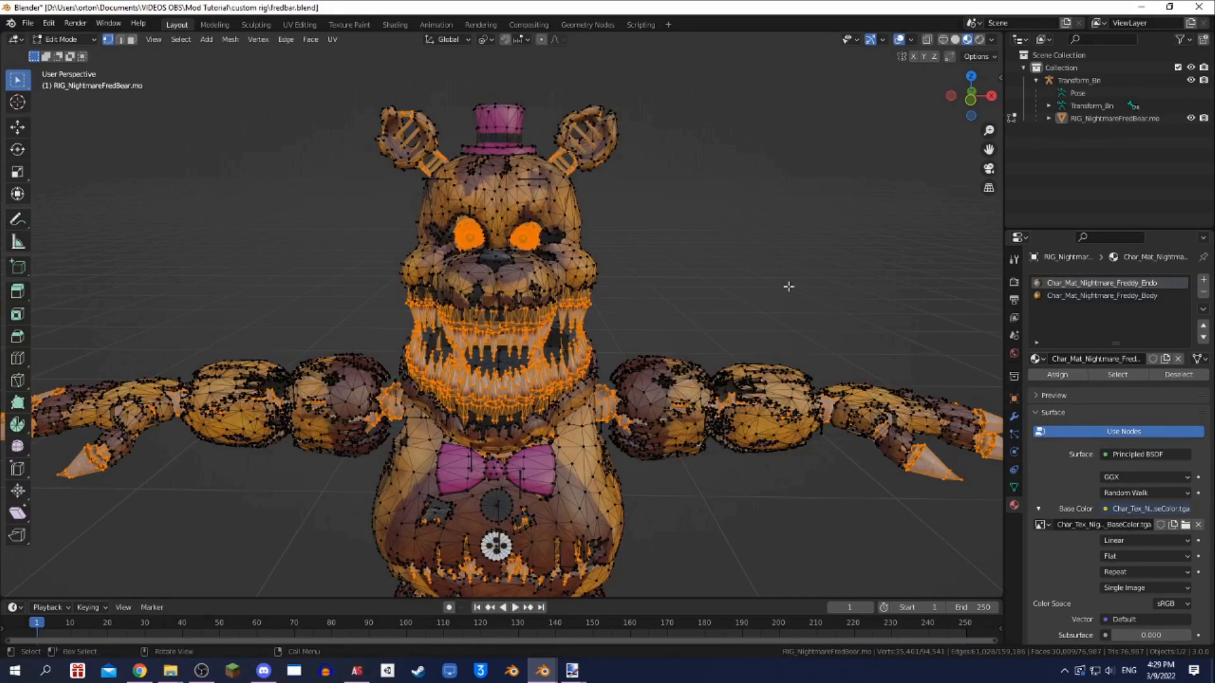
left_click(895, 292)
key("Tab")
key("Tab")
key("Tab")
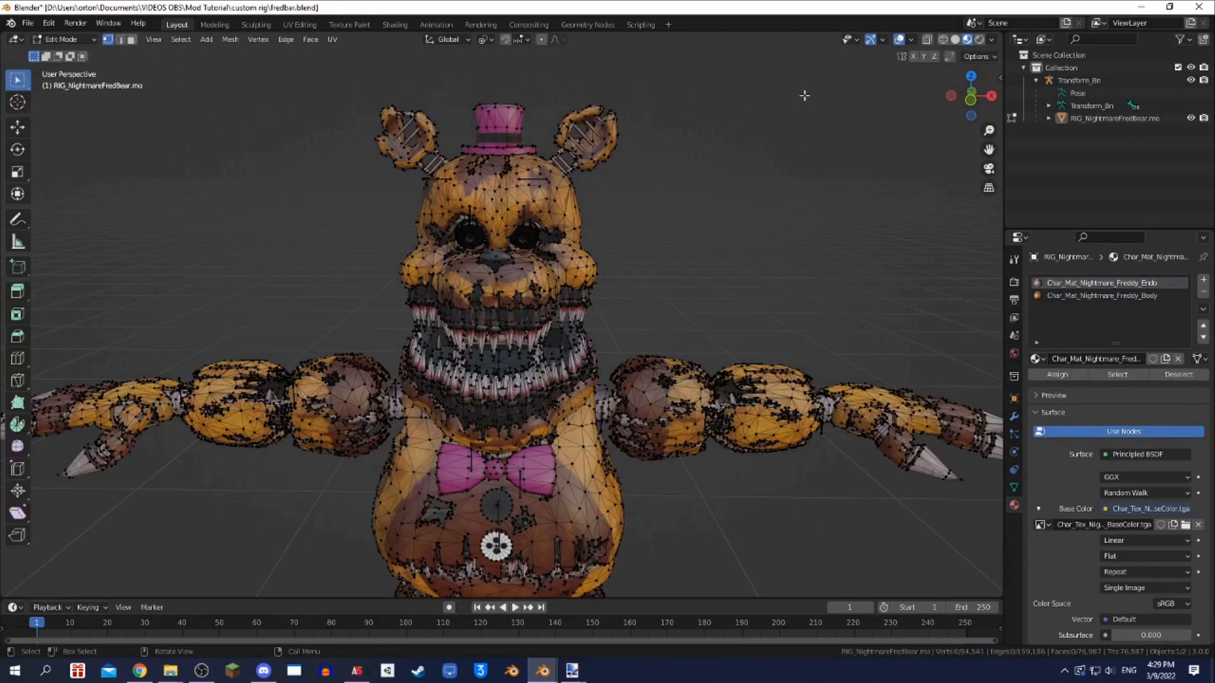
- Switch to the Shading workspace, turn the file browser area into a UV Editor, and widen it
left_click(393, 25)
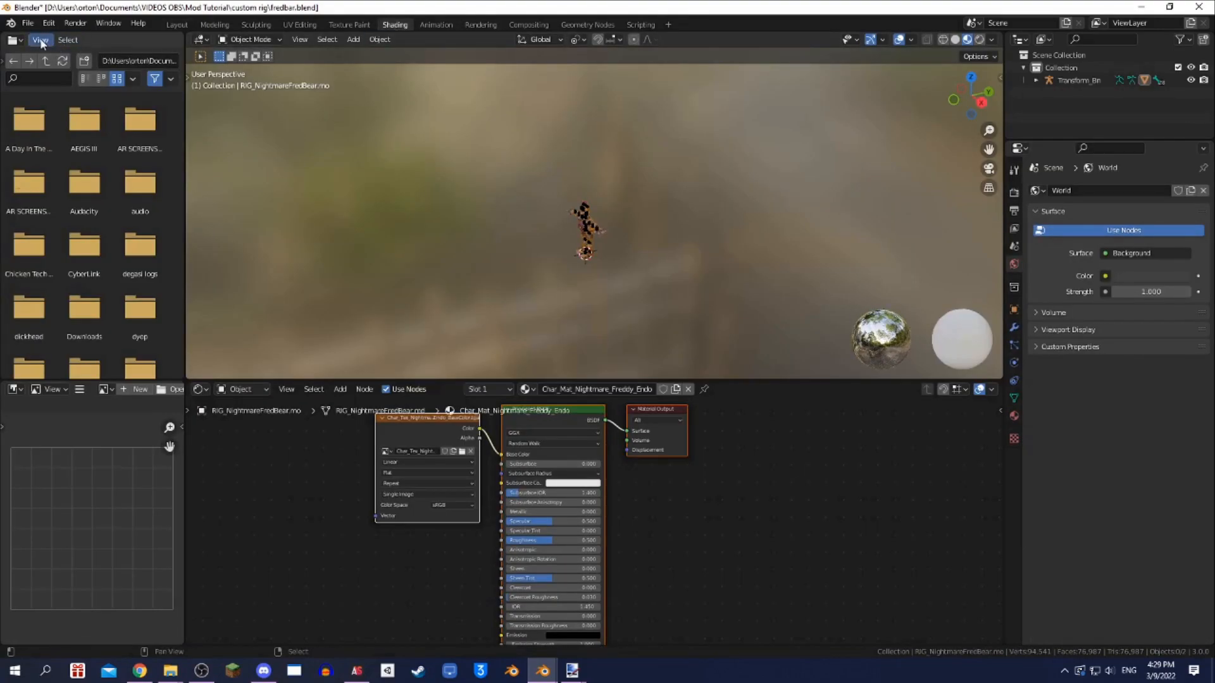
left_click(15, 39)
left_click(38, 105)
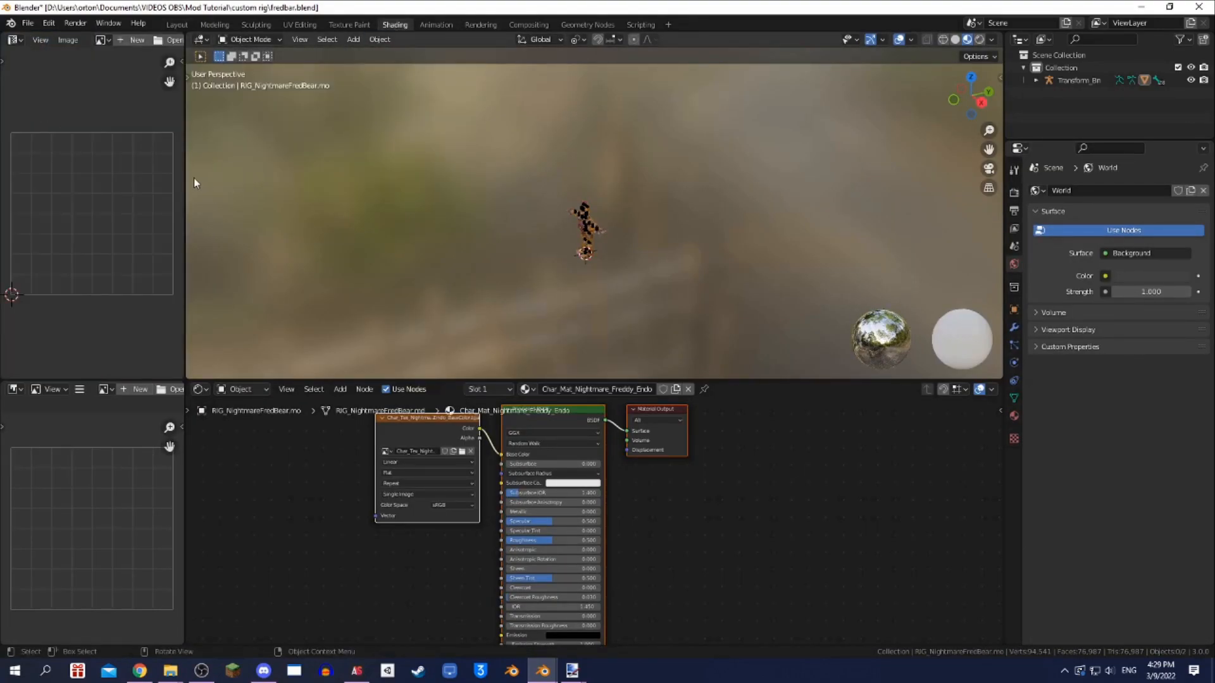
left_click_drag(184, 175, 433, 178)
scroll(695, 320, "up", 5)
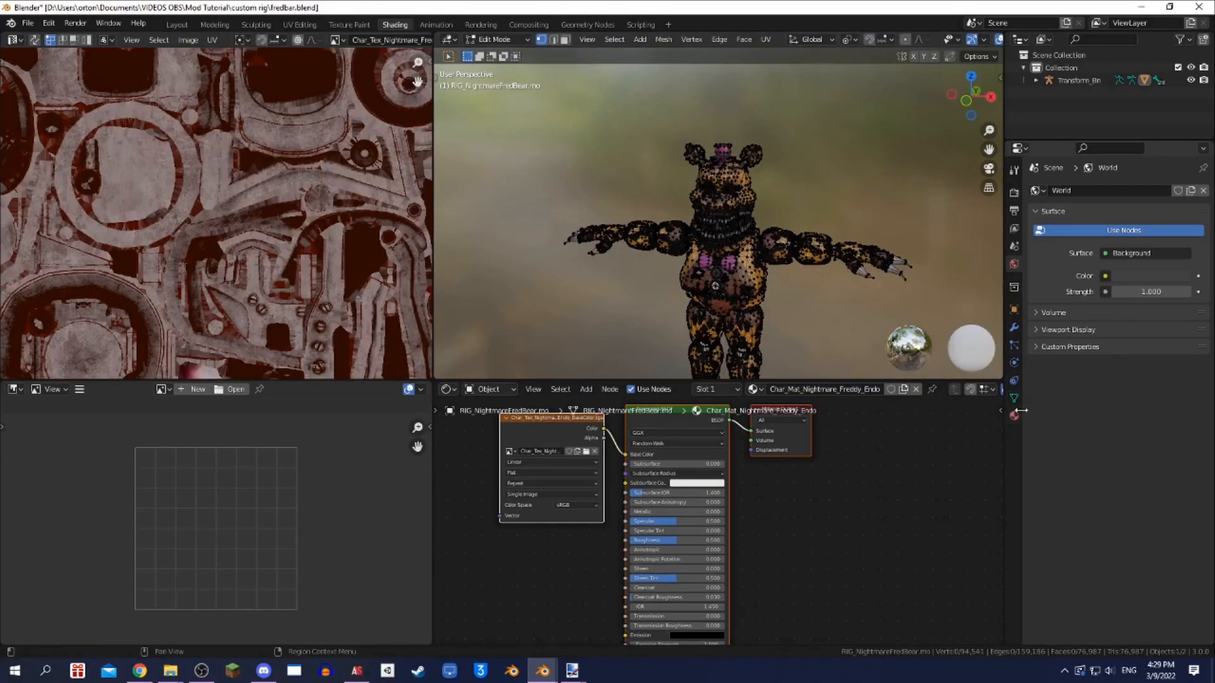
- Select all faces using the Char_Mat_Nightmare_Freddy_Endo material and all of their UVs
left_click(1014, 415)
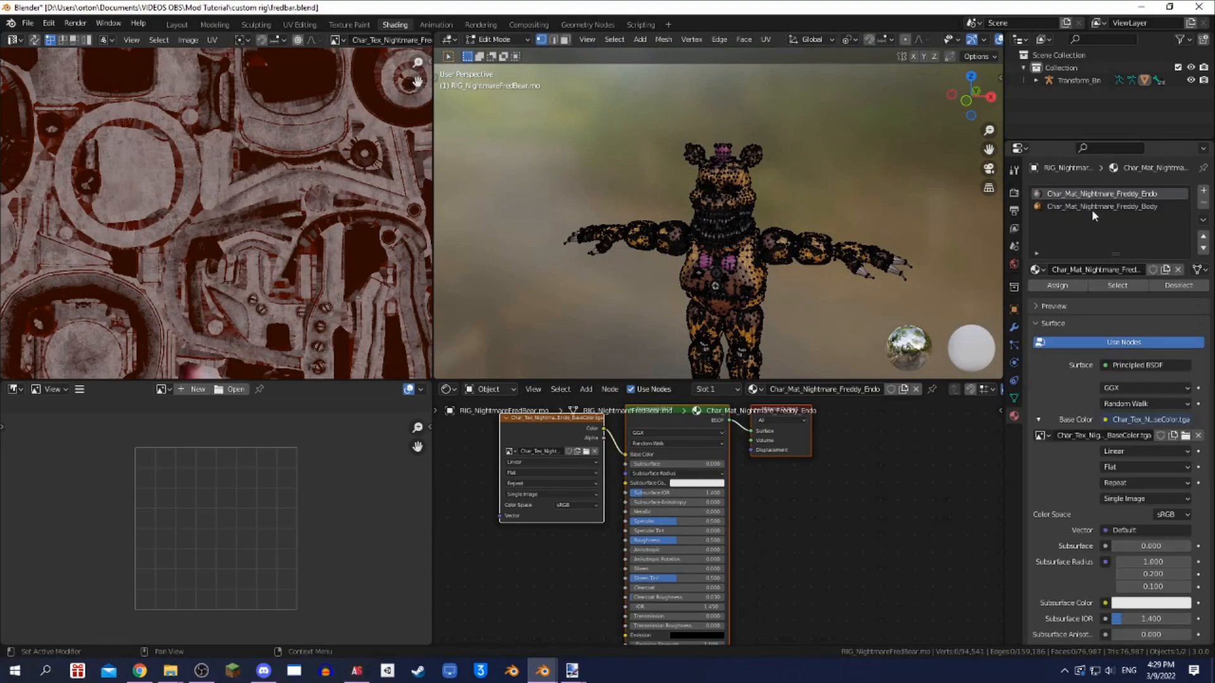
left_click(1126, 291)
scroll(241, 237, "down", 4)
scroll(256, 233, "up", 6)
scroll(256, 232, "down", 4)
key("a")
- Open mixed albedo.png as the image in the UV Editor
left_click(188, 39)
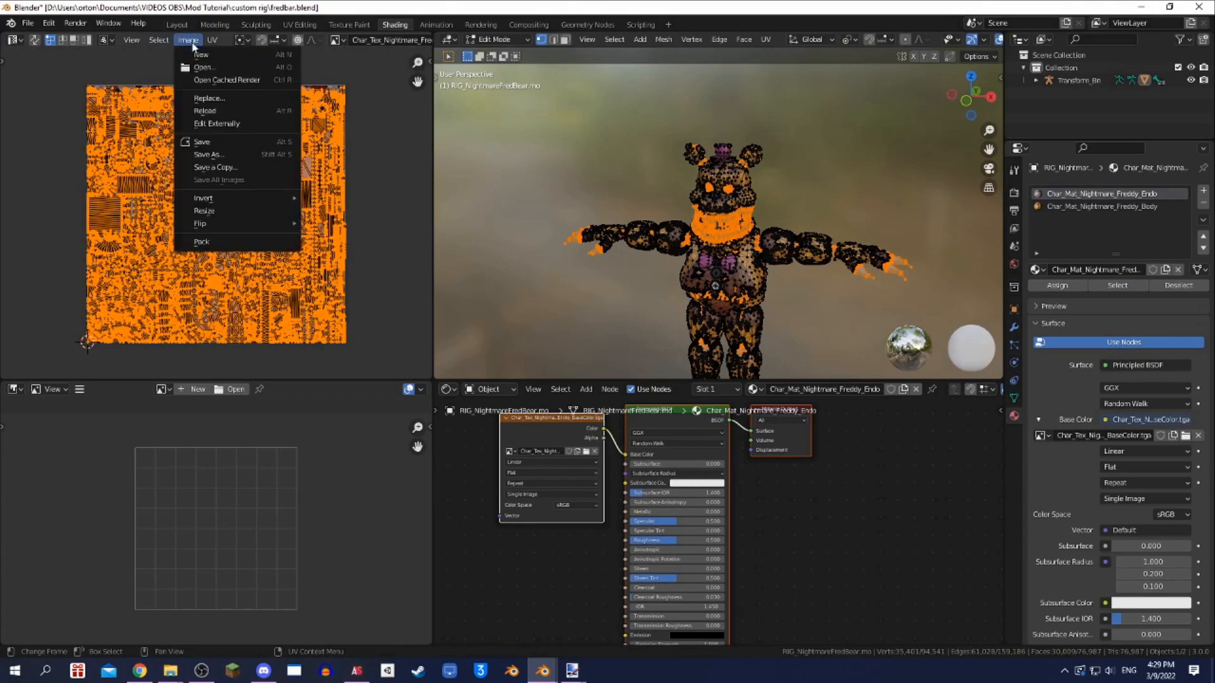
left_click(193, 77)
double_click(471, 200)
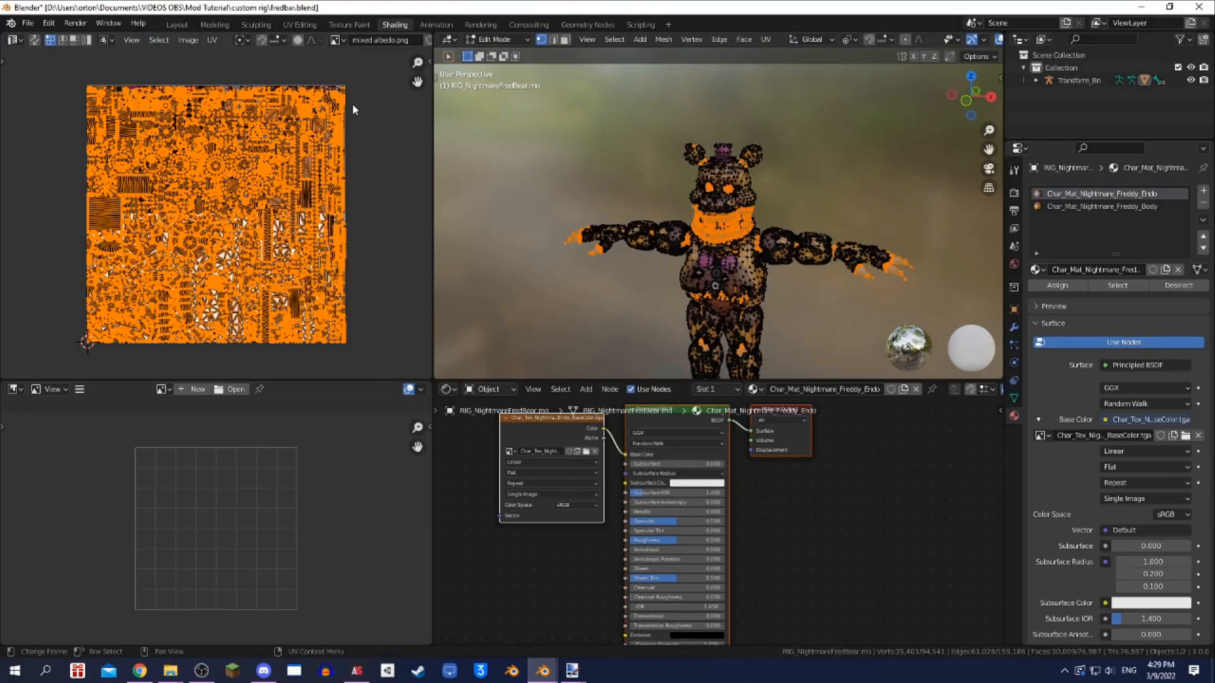
- Enlarge the UV Editor, fit the whole image in it, and show its 2D cursor settings
left_click(429, 62)
left_click(424, 95)
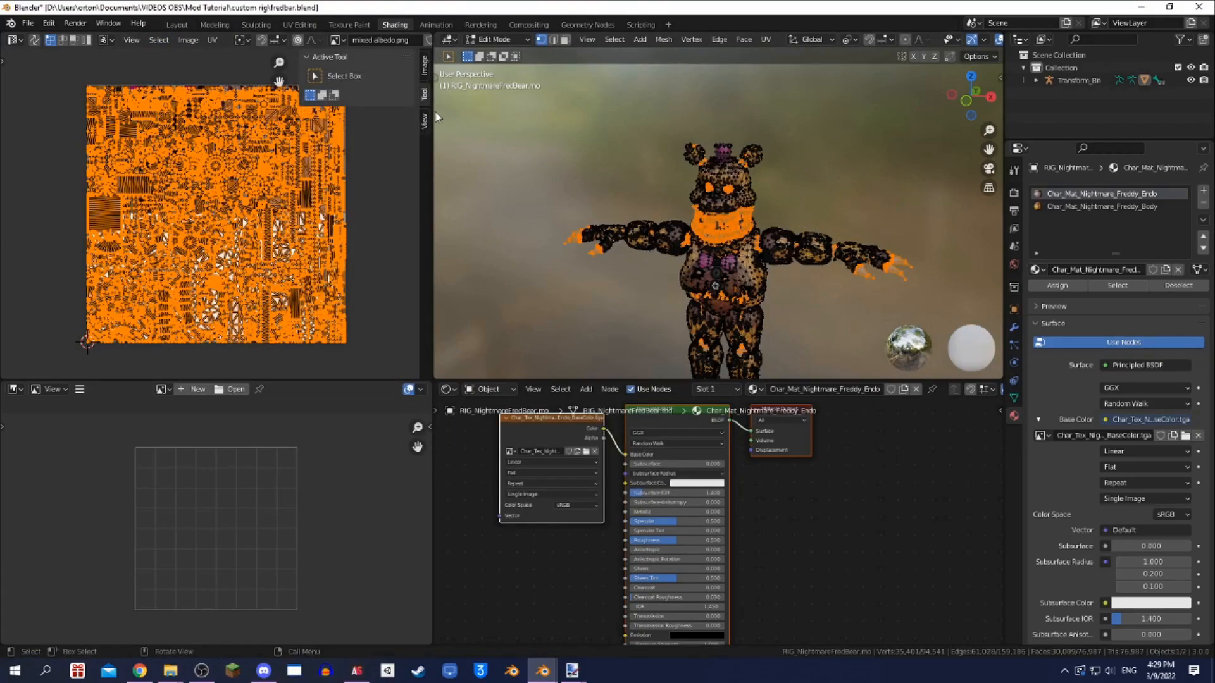
left_click_drag(434, 112, 773, 114)
left_click_drag(607, 381, 639, 625)
key("Home")
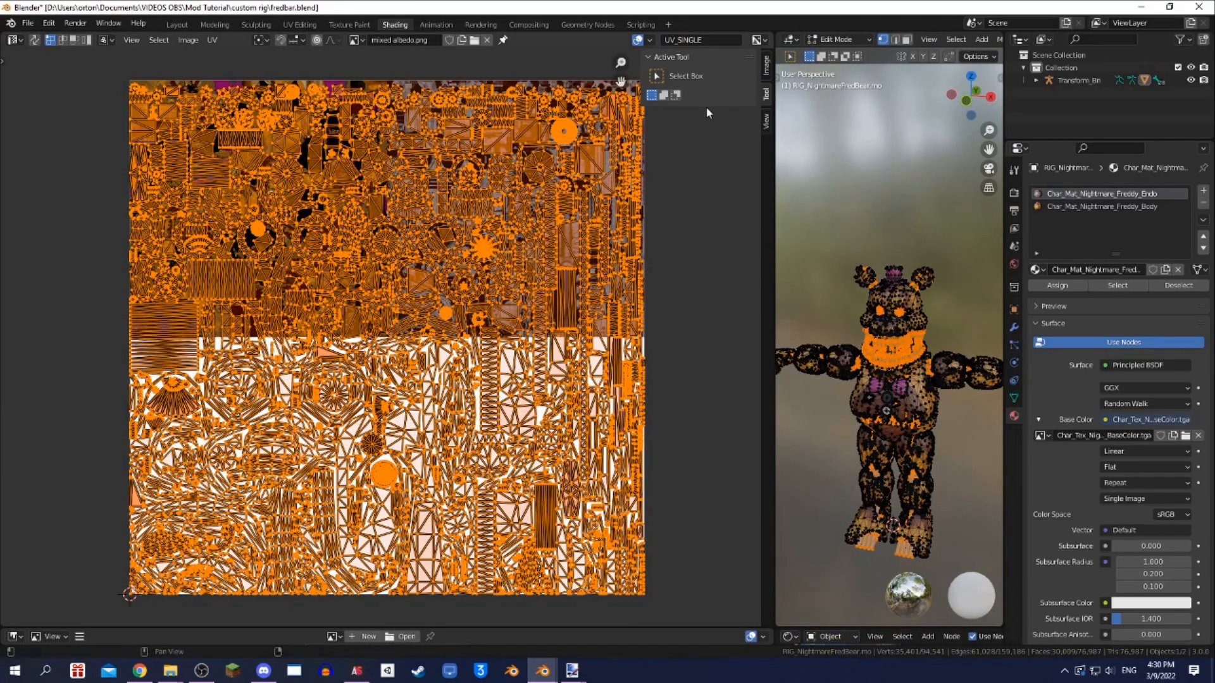
left_click(767, 122)
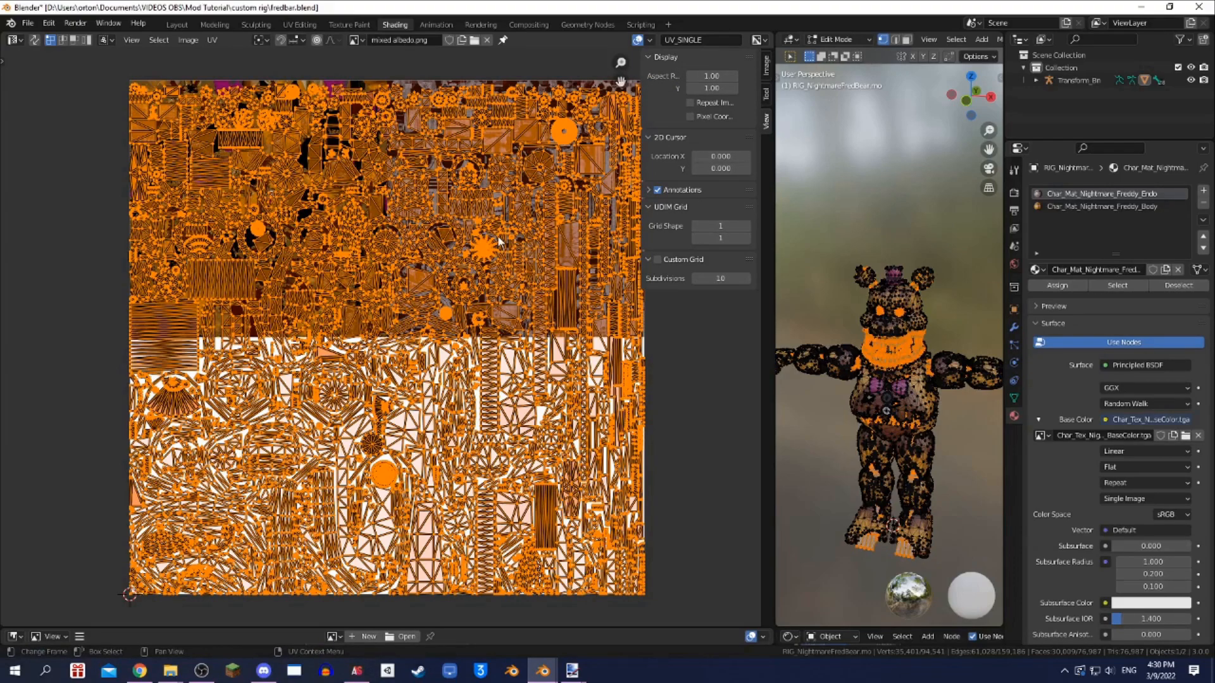
- Set the UV Editor's 2D cursor location to X 1 and Y 1
left_click(725, 169)
type("1")
key("Return")
left_click(720, 158)
type("1")
key("Return")
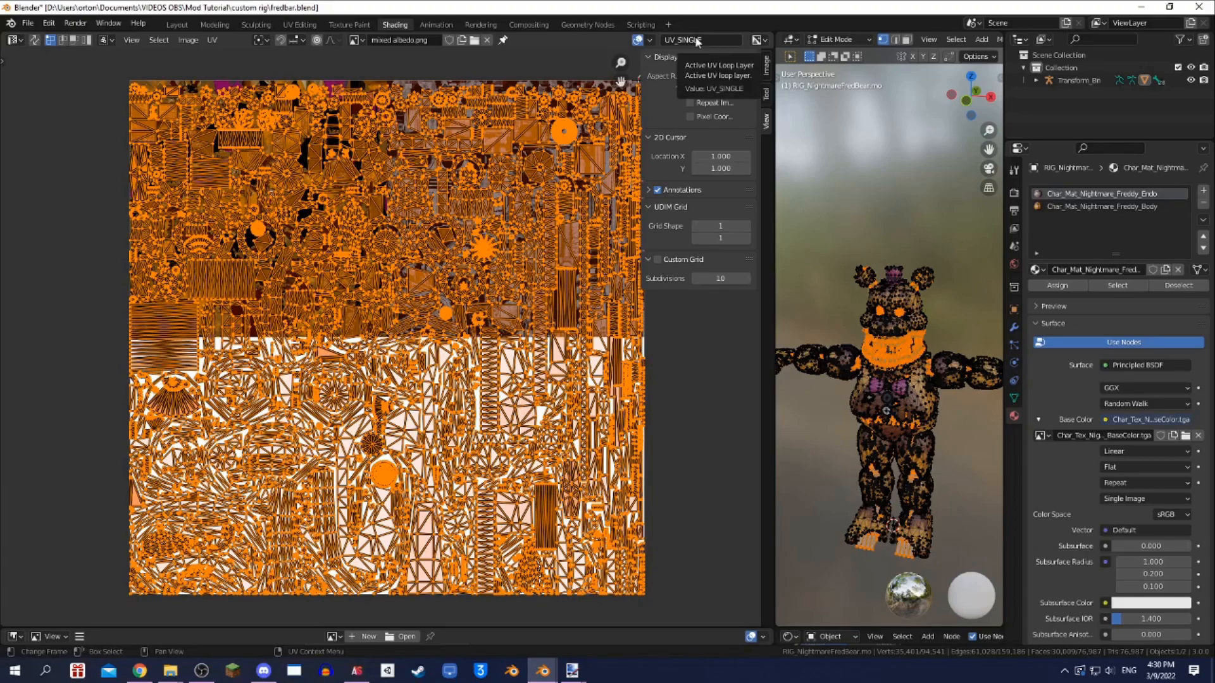
- Use the 2D Cursor as the UV pivot and scale the selected endo UVs by 0.5
left_click(210, 40)
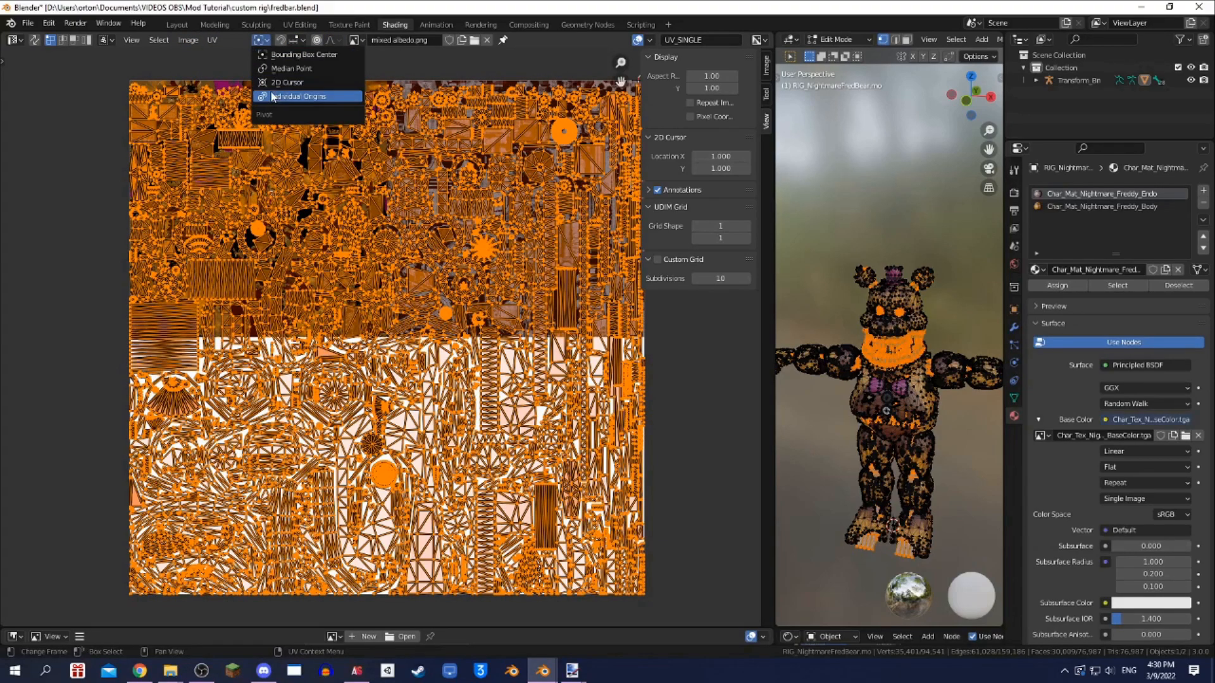
left_click(267, 83)
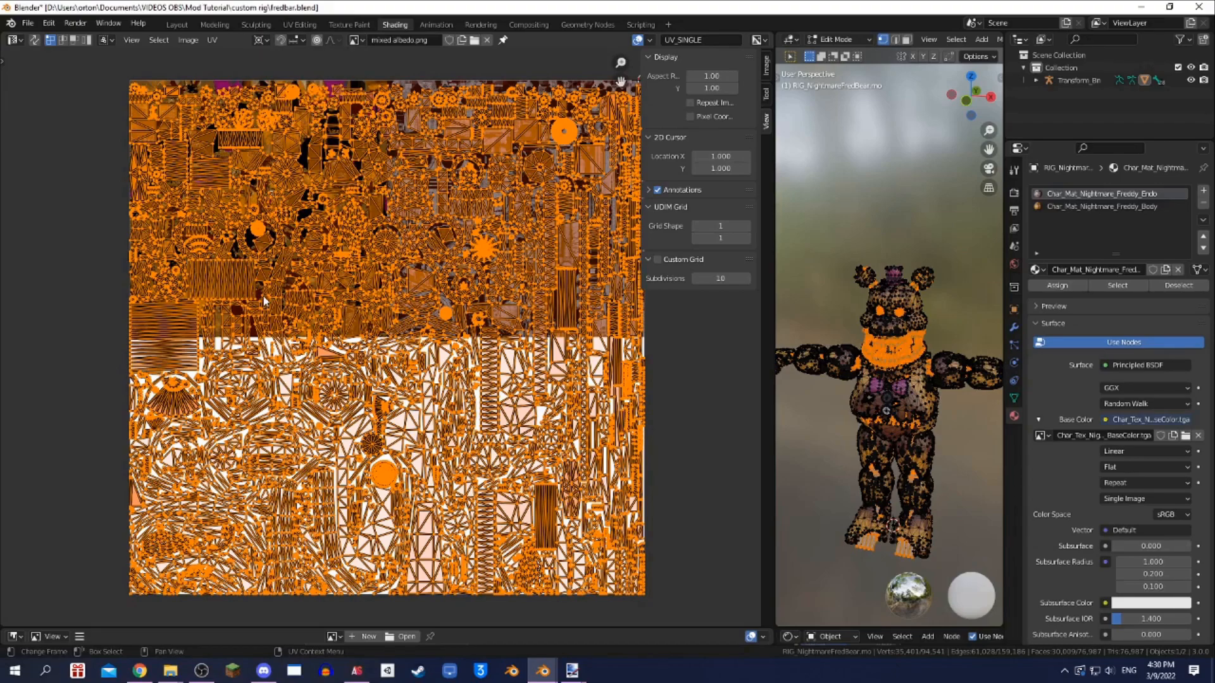
type("s0.5")
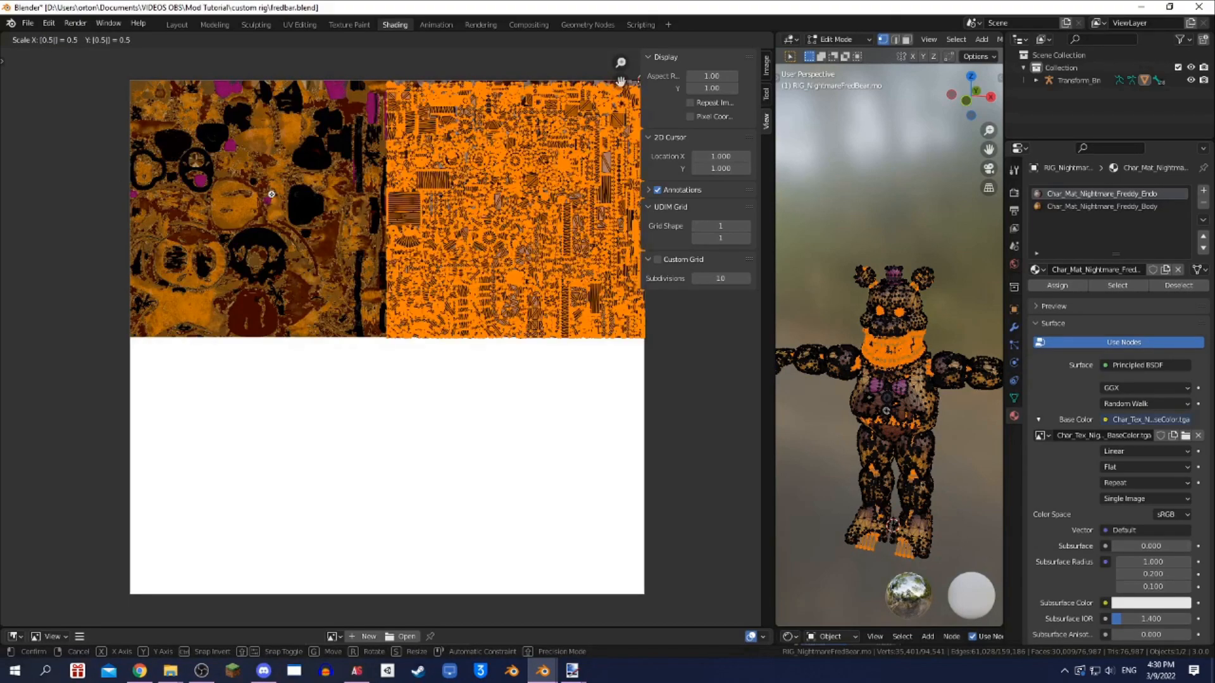
key("Return")
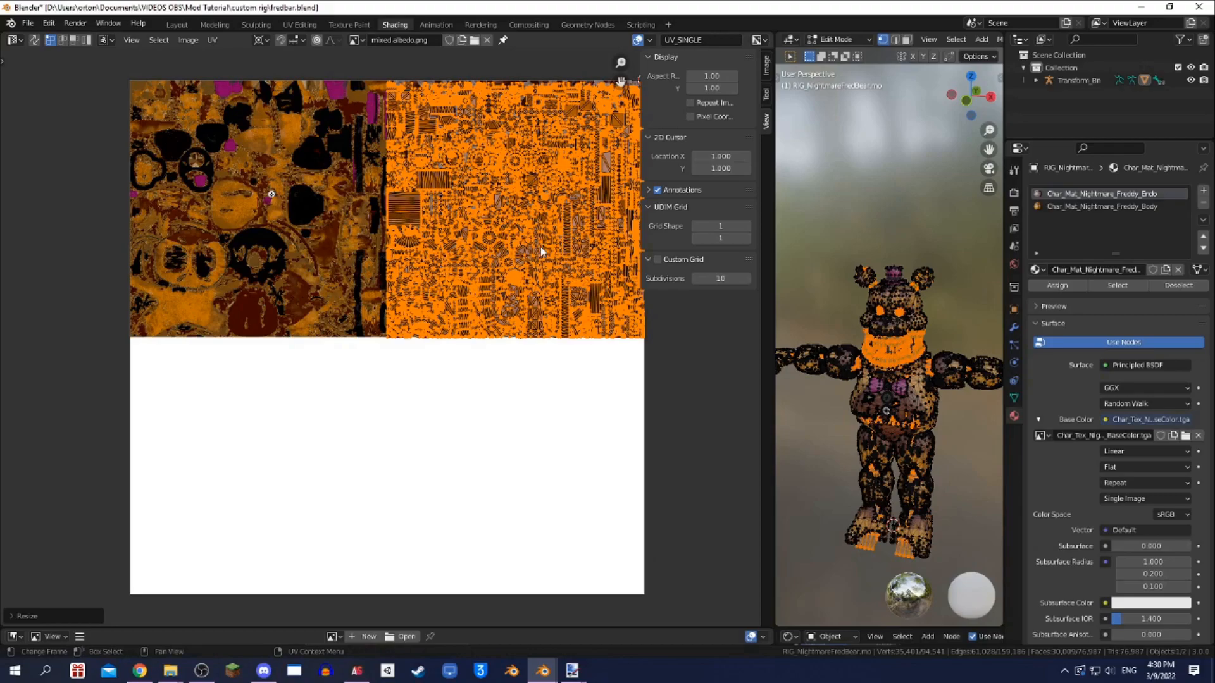
- Replace the selection with the faces of the Char_Mat_Nightmare_Freddy_Body material and select all their UVs
left_click(1101, 206)
left_click(1181, 287)
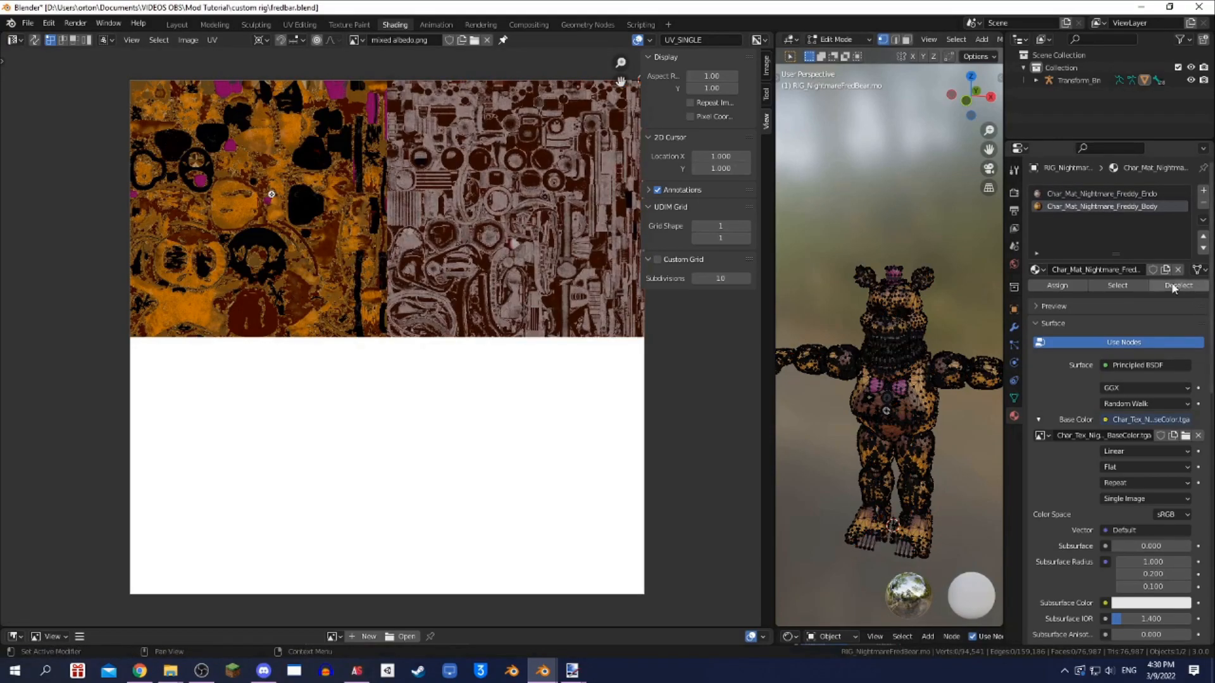
left_click(1117, 286)
key("a")
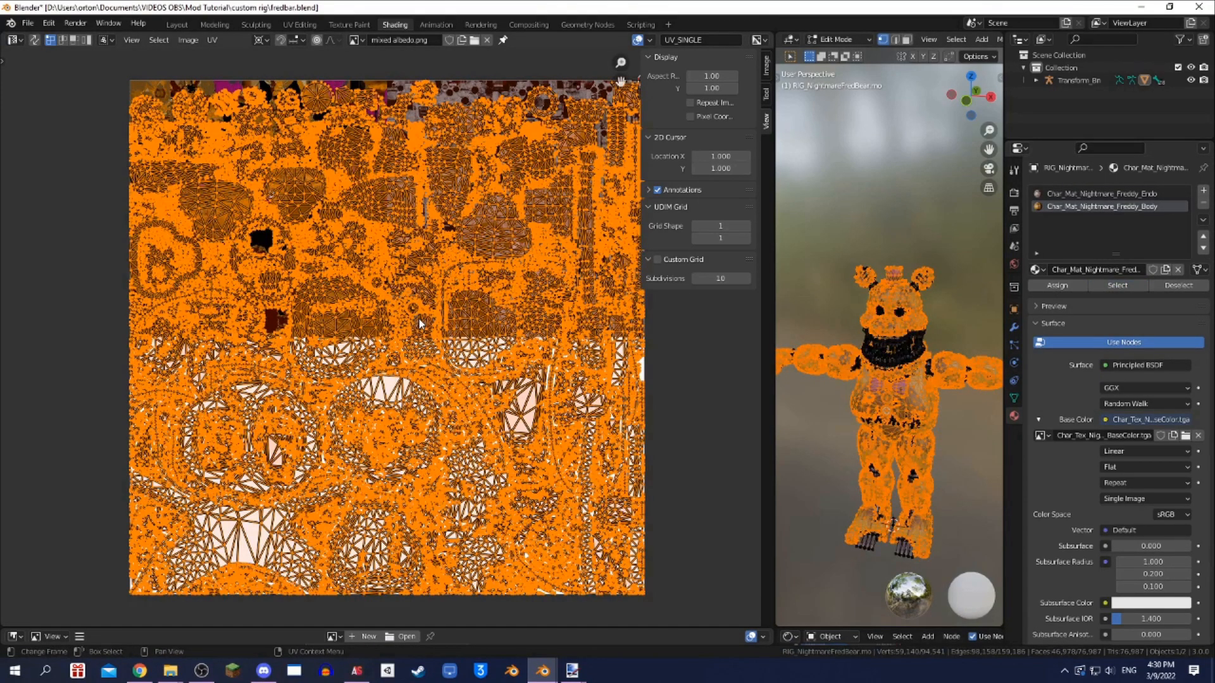
- Set the 2D cursor's X location to 0 and scale the body UVs by 0.5 around it
key("s")
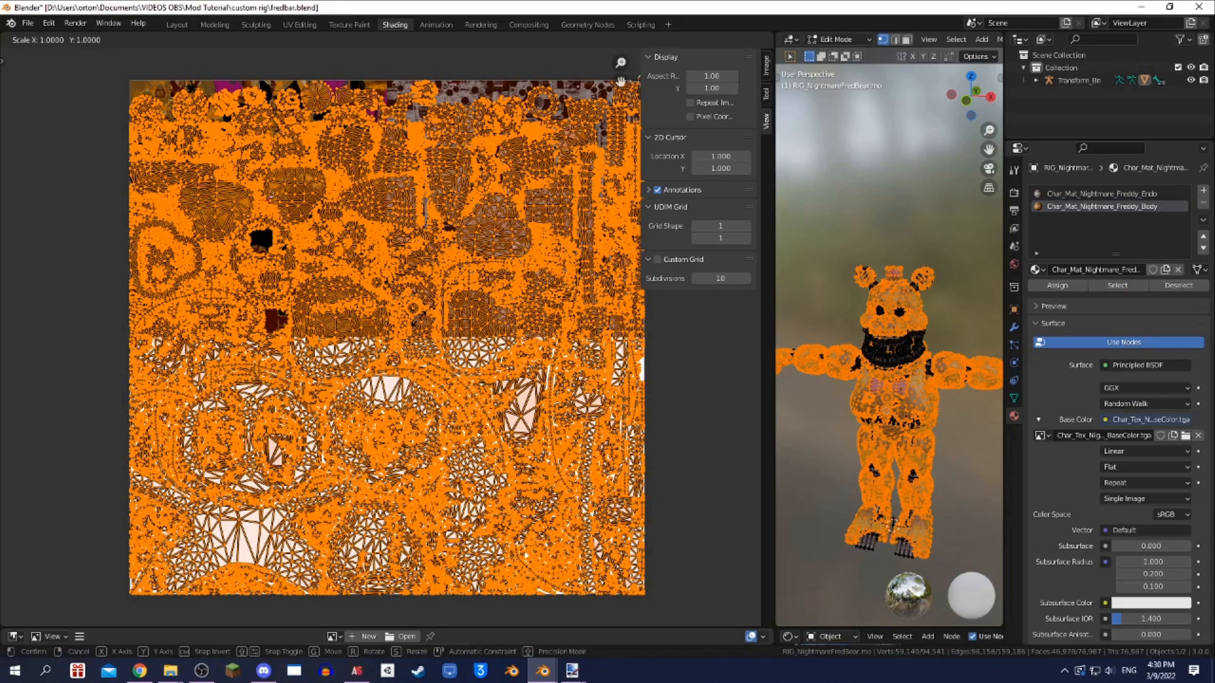
key("Return")
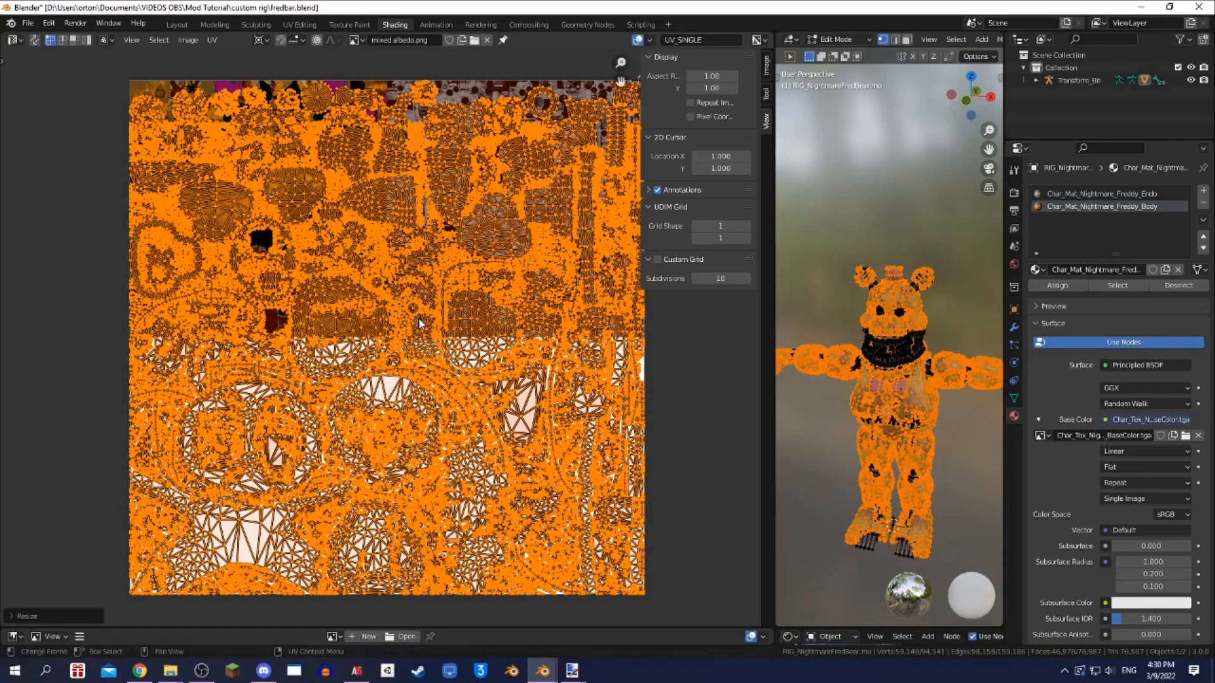
left_click(716, 158)
type("0")
key("Return")
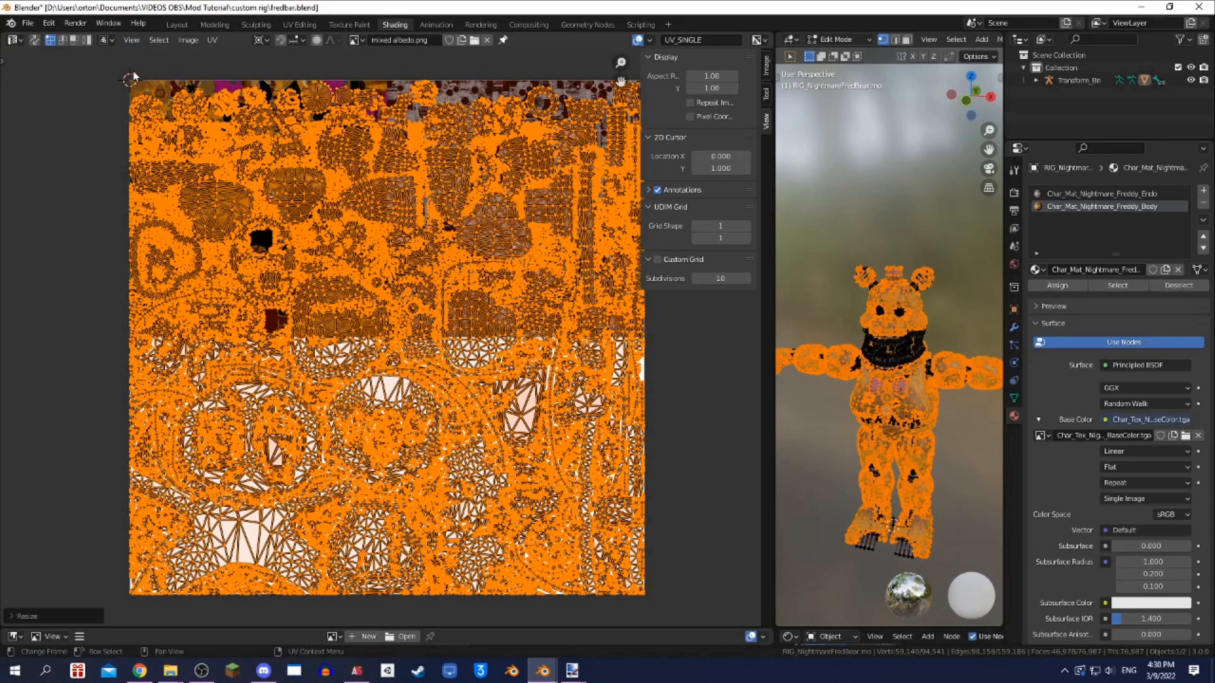
type("s0.5")
key("Return")
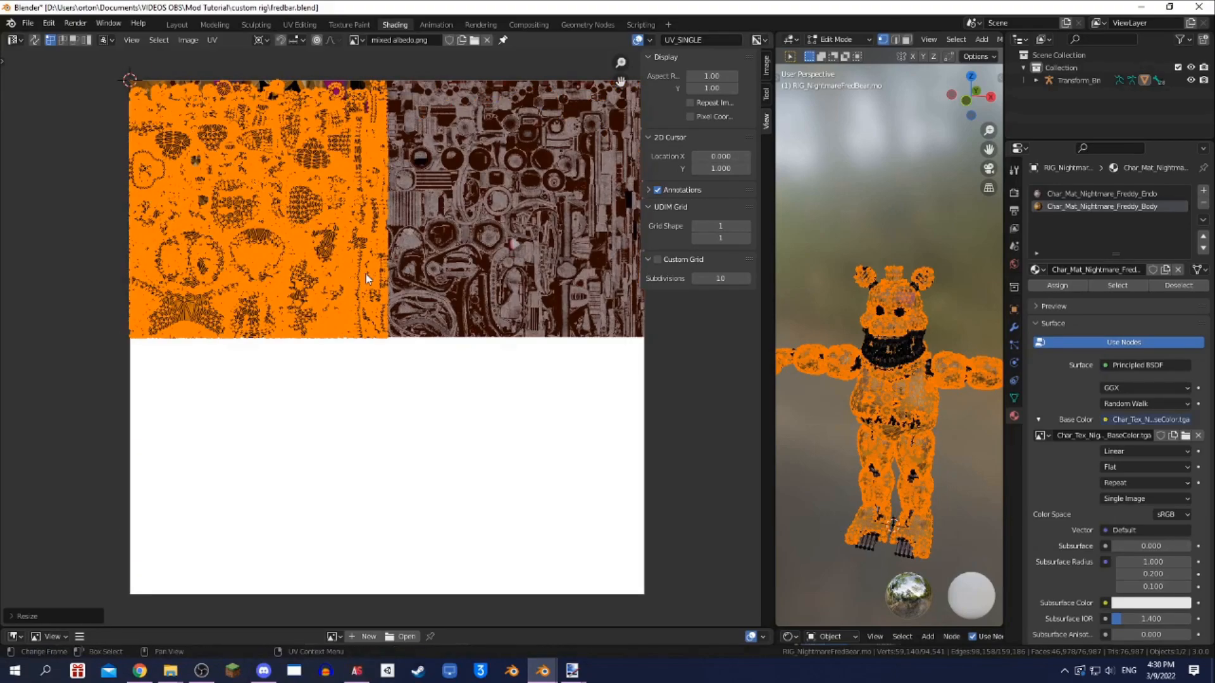
- Select only the Endo material's faces and assign them to Char_Mat_Nightmare_Freddy_Body
key("alt+a")
left_click(1104, 193)
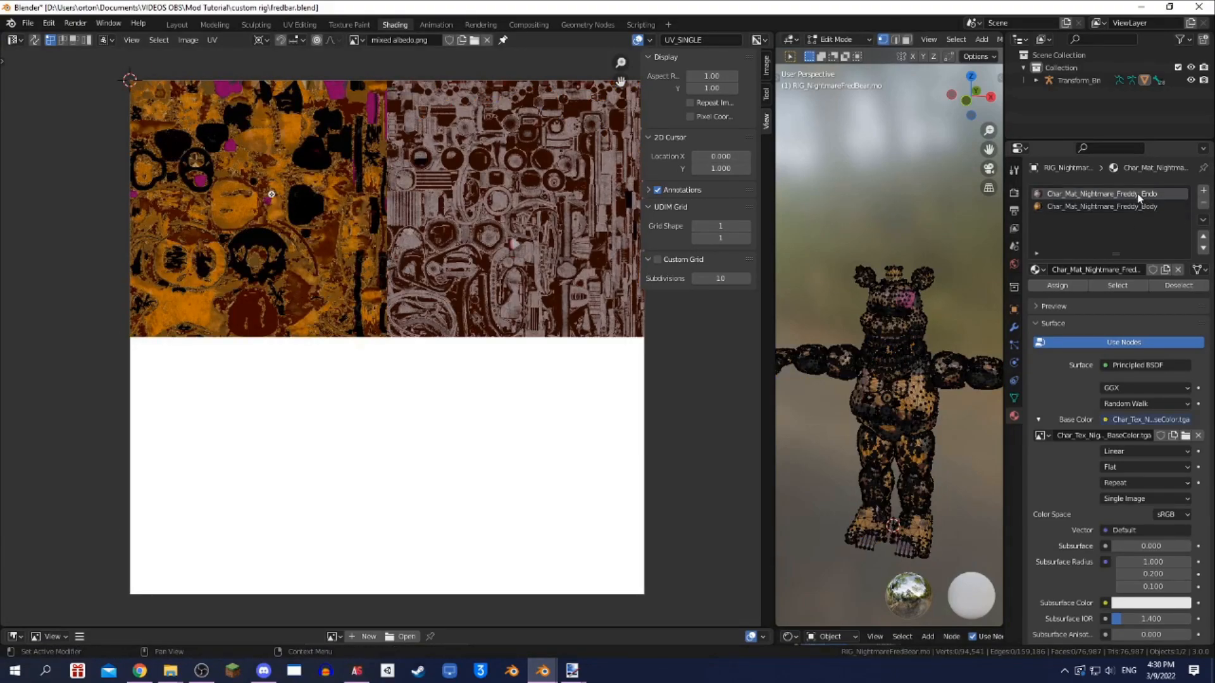
left_click(1117, 286)
left_click(1104, 206)
left_click(1069, 285)
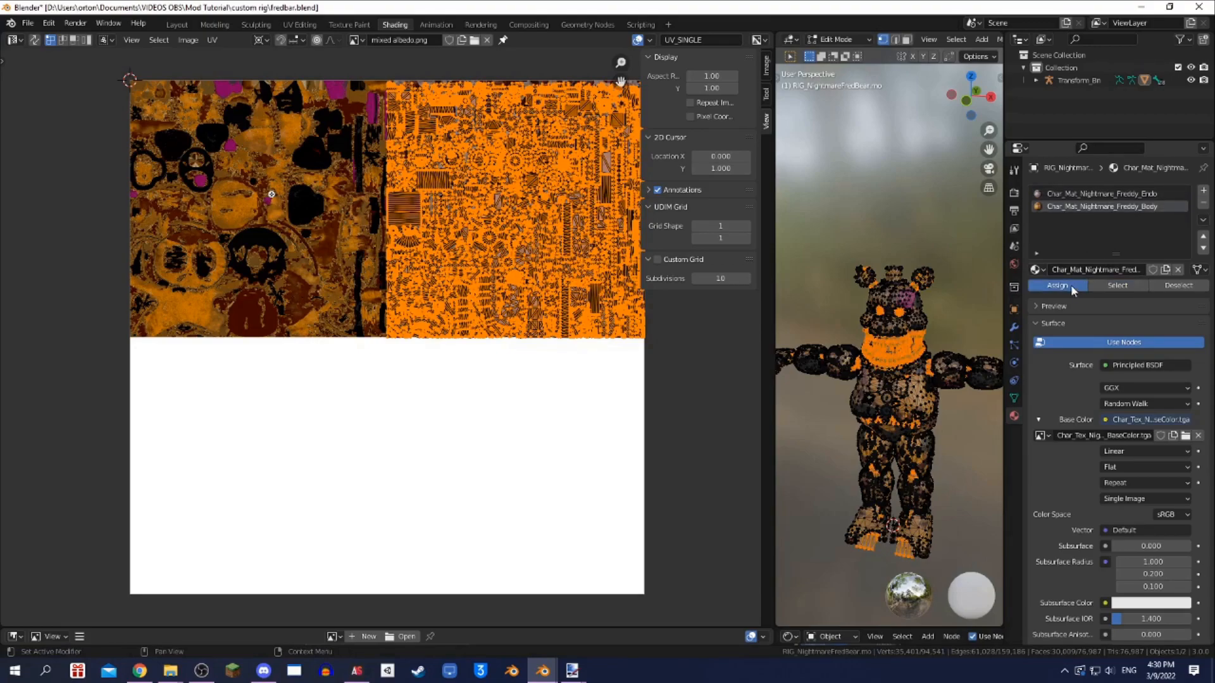
- Return to Object Mode and remove the Char_Mat_Nightmare_Freddy_Endo material slot
left_click(1106, 194)
left_click(1203, 203)
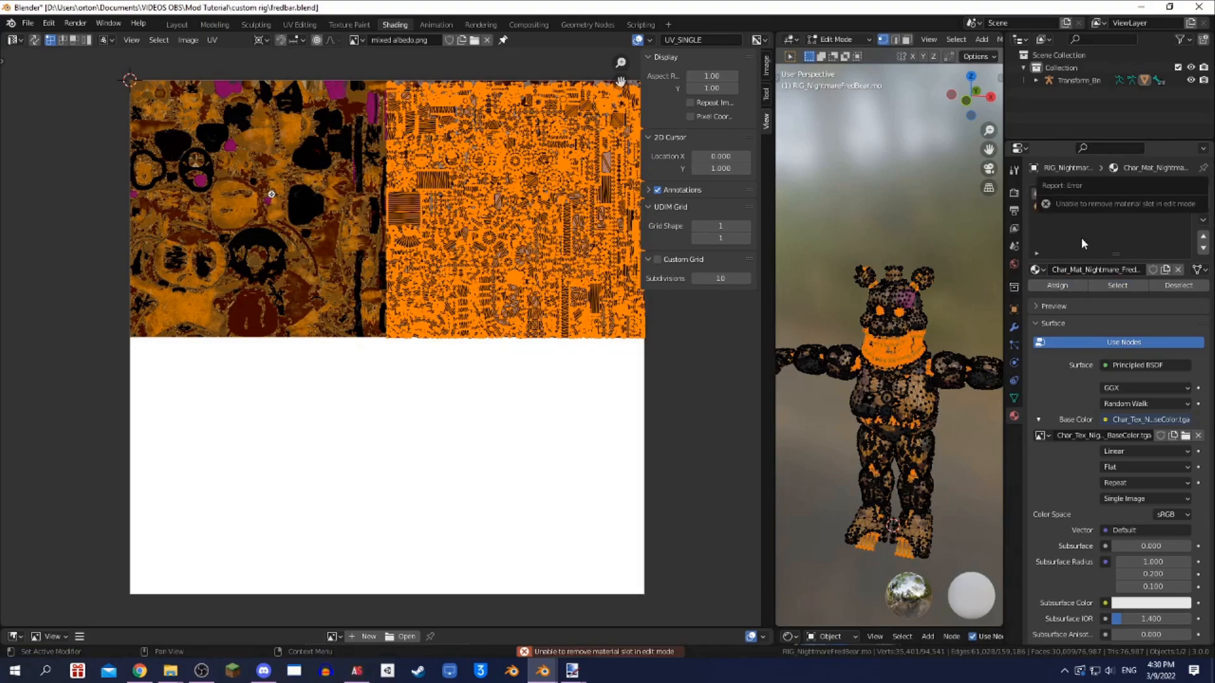
key("Tab")
left_click(913, 200)
left_click(1203, 203)
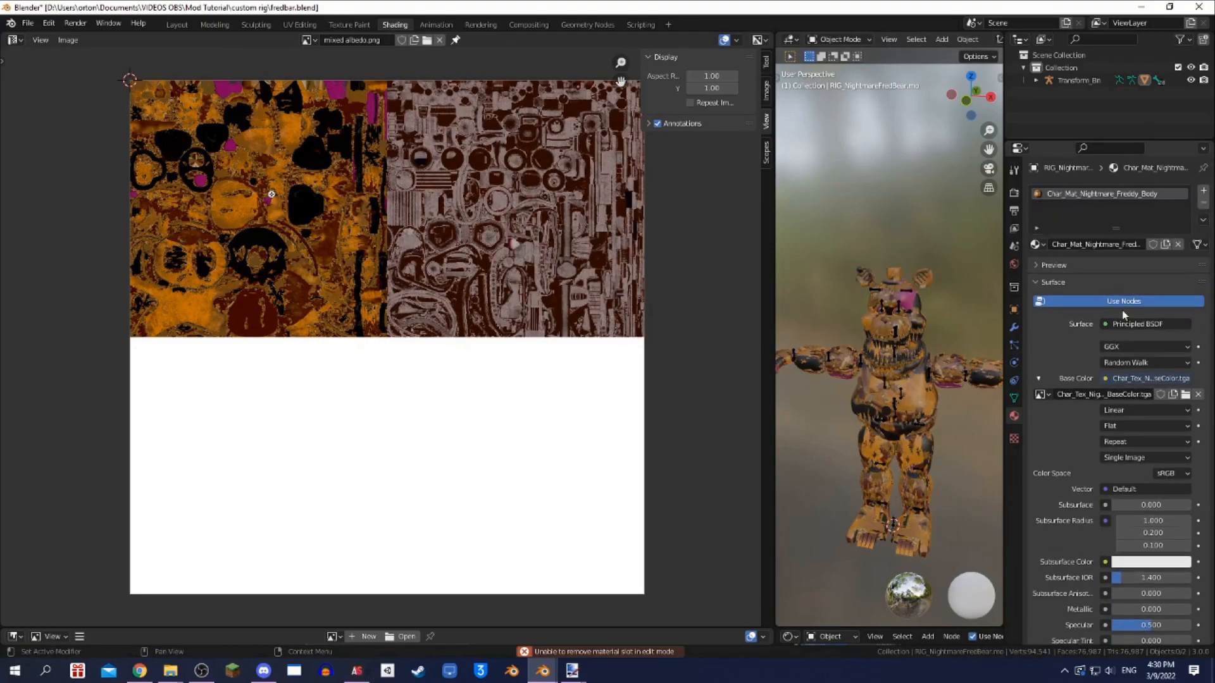
- Load mixed albedo.png as the Base Color image of the Char_Mat_Nightmare_Freddy_Body material
left_click(1186, 395)
double_click(482, 201)
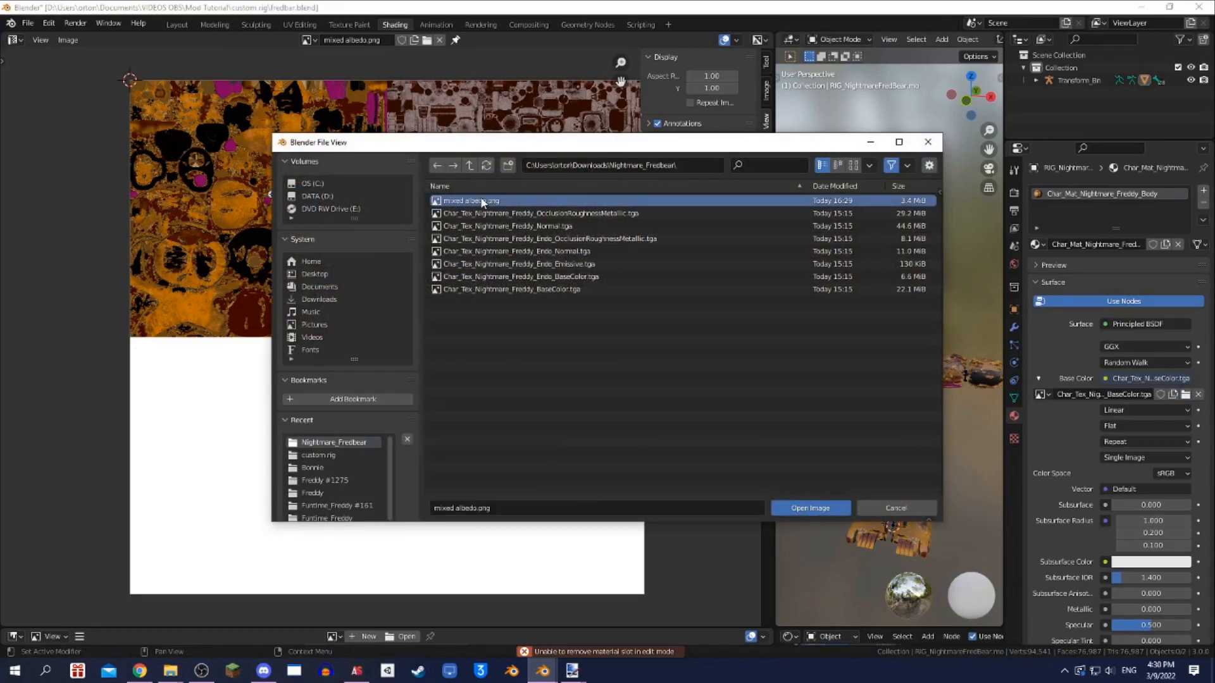
scroll(881, 348, "up", 5)
scroll(881, 348, "down", 4)
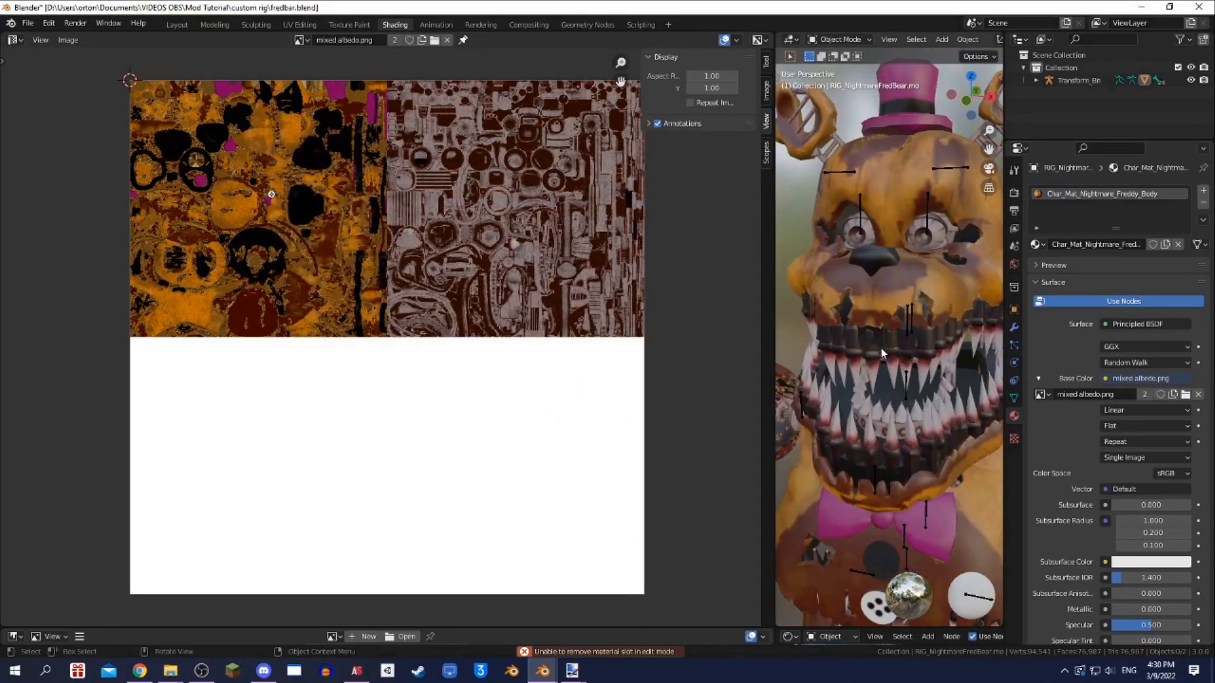
- Examine the combined texture on Fredbear's head, chest and limbs in the Layout workspace
left_click(177, 25)
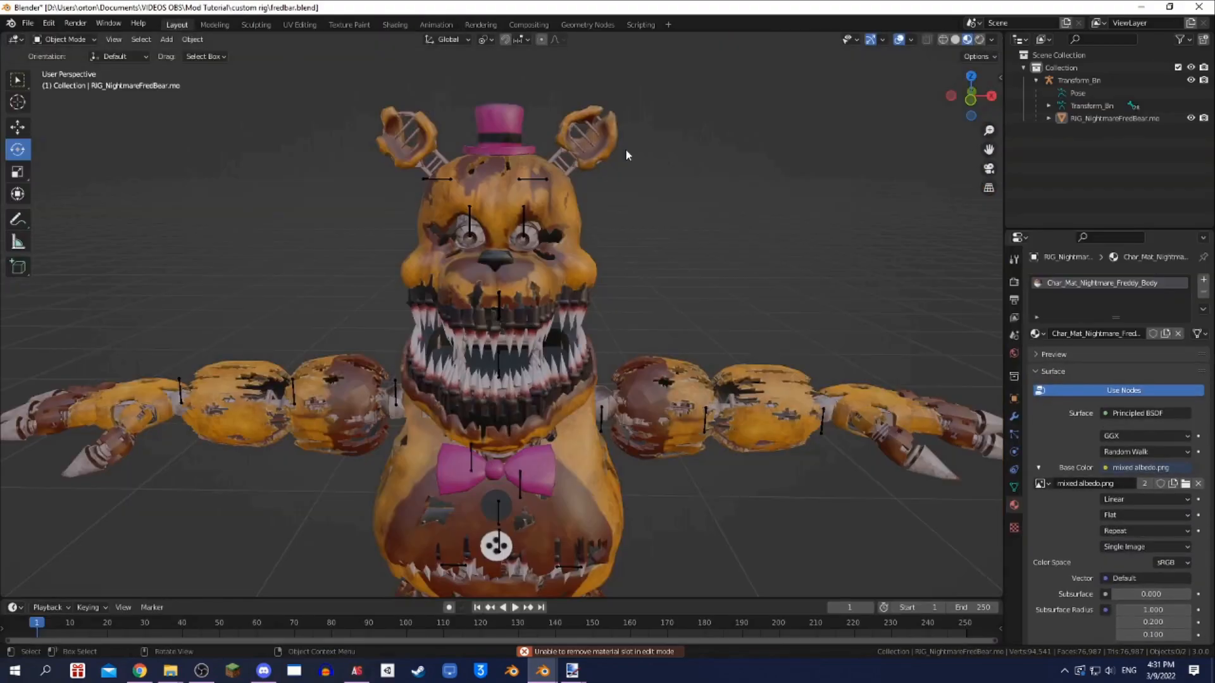
scroll(735, 330, "down", 4)
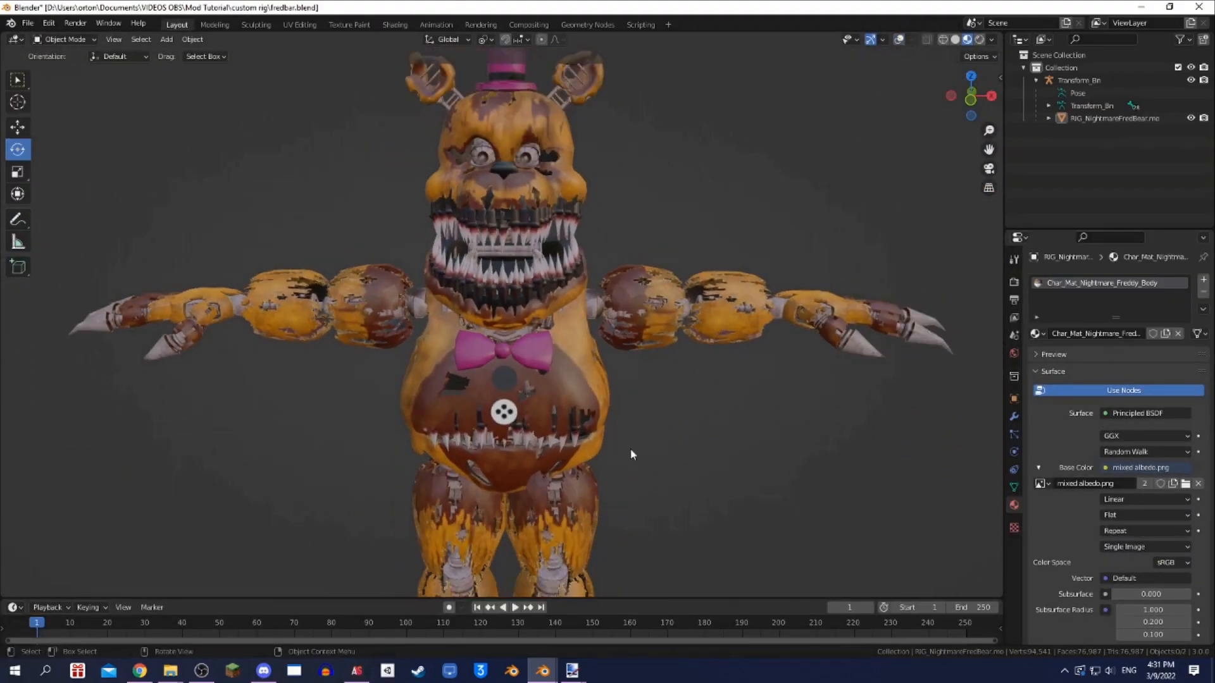
scroll(623, 470, "up", 8)
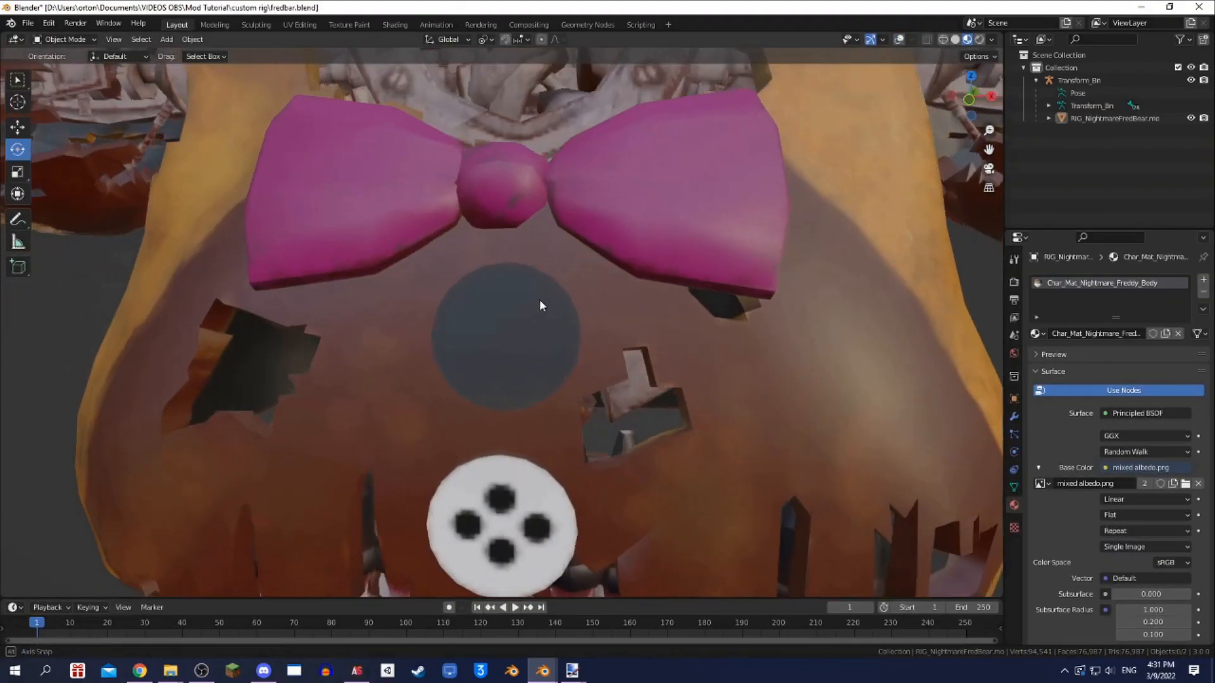
middle_click_drag(539, 299, 605, 363)
scroll(488, 305, "down", 6)
scroll(552, 305, "down", 5)
scroll(601, 301, "up", 8)
scroll(591, 344, "down", 5)
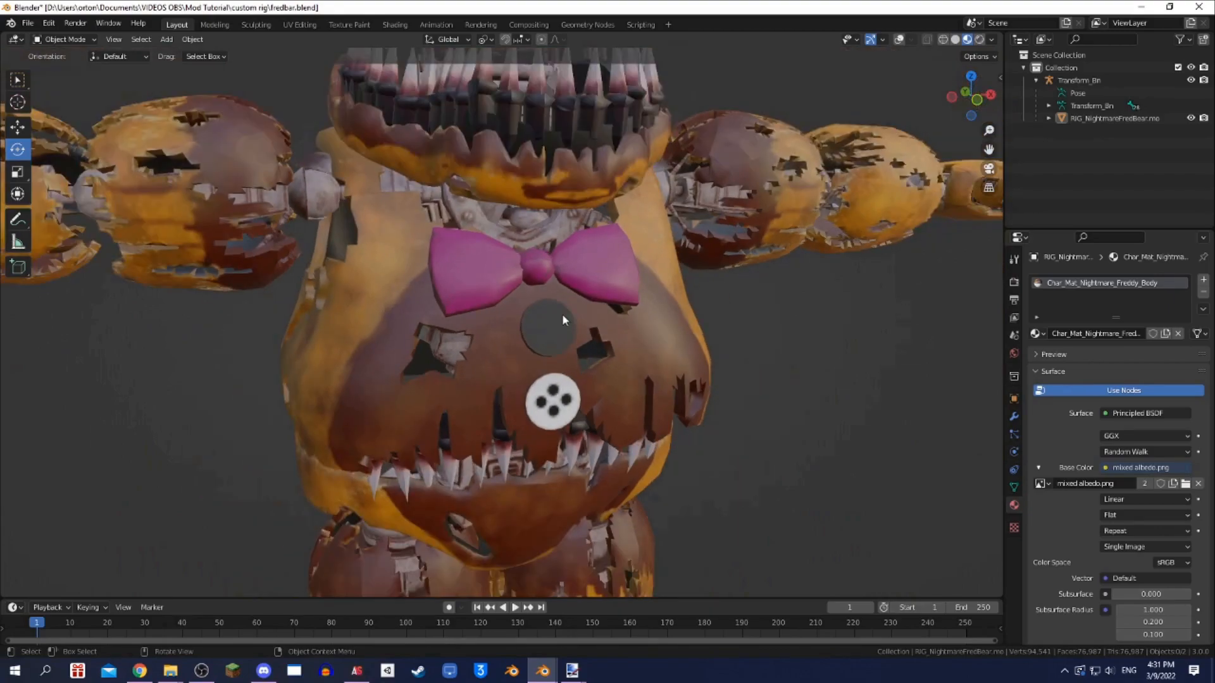
scroll(521, 312, "down", 3)
- Undo the image replacement, the Endo slot removal, the face reassignment and the body UV scaling
key("ctrl+z")
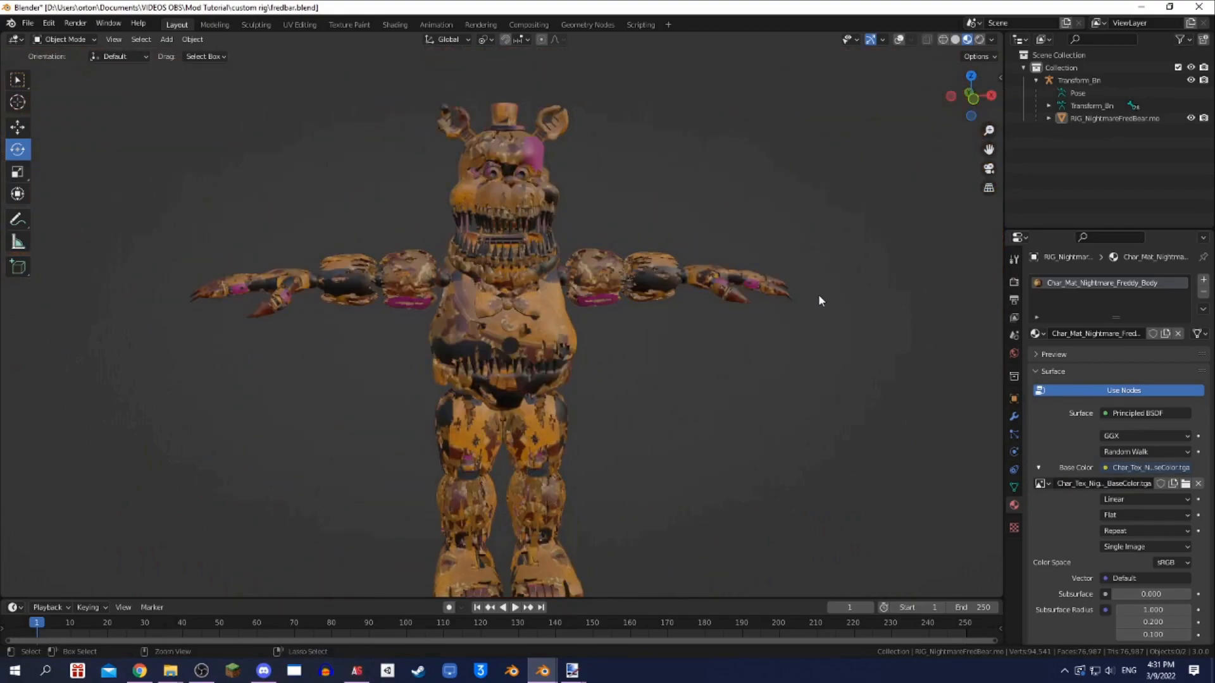
key("ctrl+z")
key("ctrl+z")
key("ctrl+z")
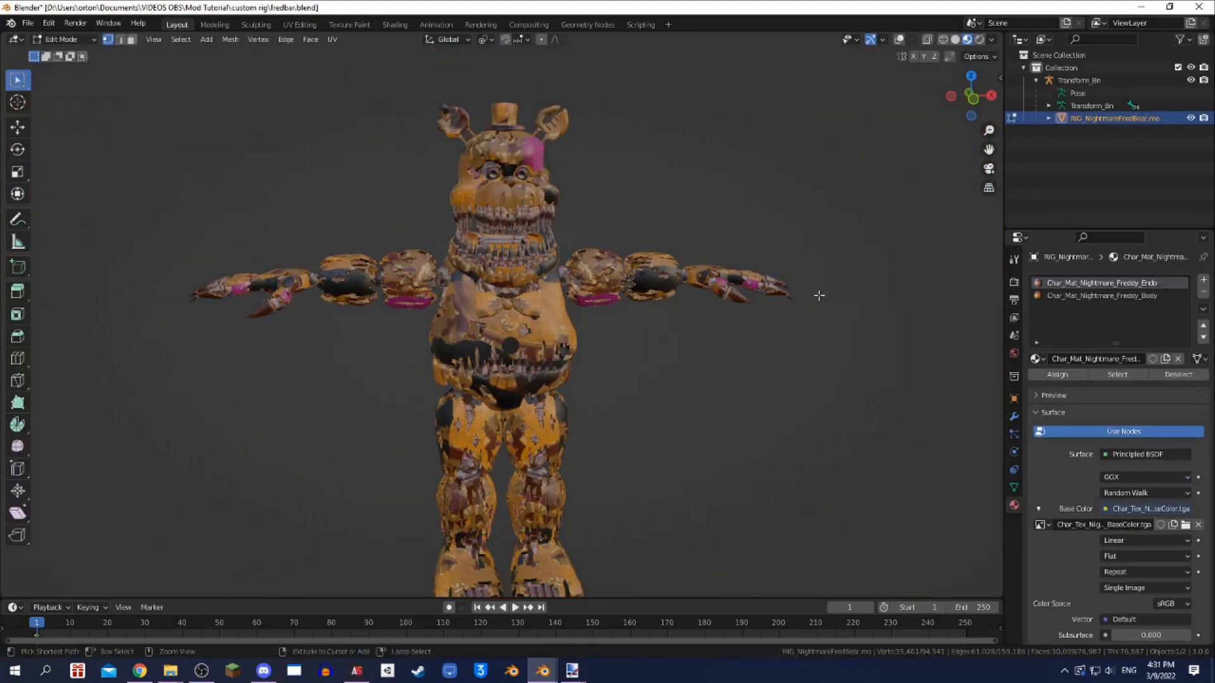
key("ctrl+z")
key("ctrl+z")
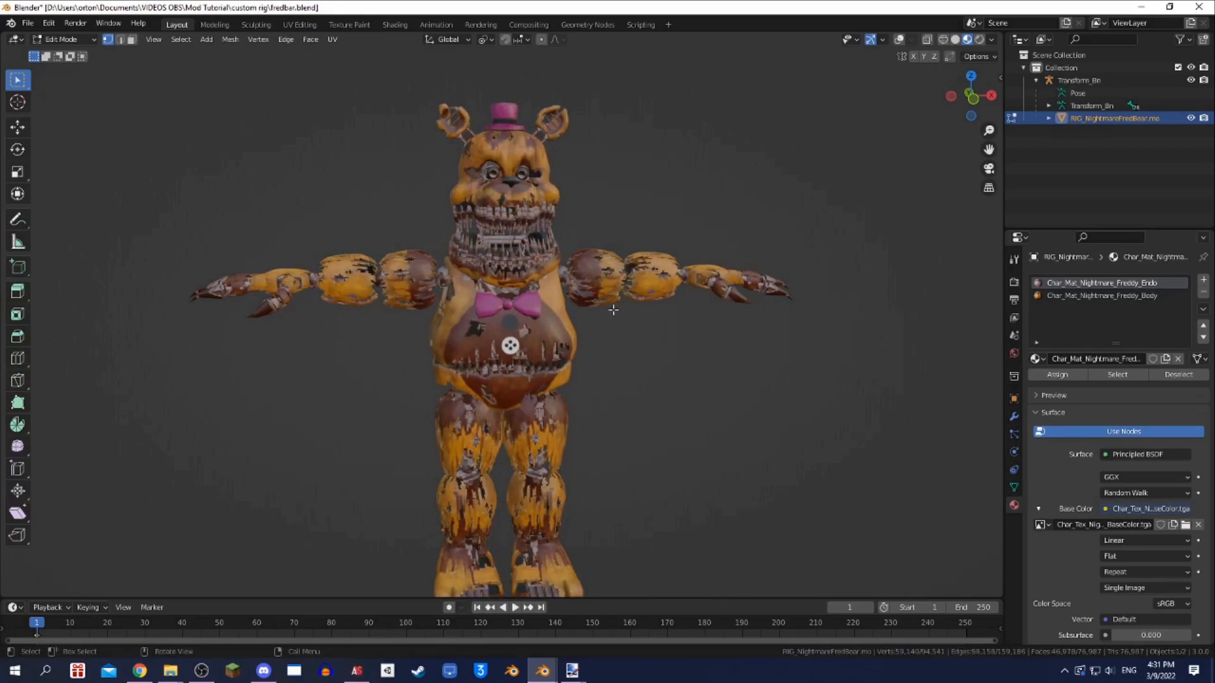
- Redo the body UV scaling, face reassignment, Endo slot removal and replacement with mixed albedo.png
scroll(619, 306, "up", 11)
middle_click_drag(593, 324, 620, 335)
scroll(573, 333, "down", 10)
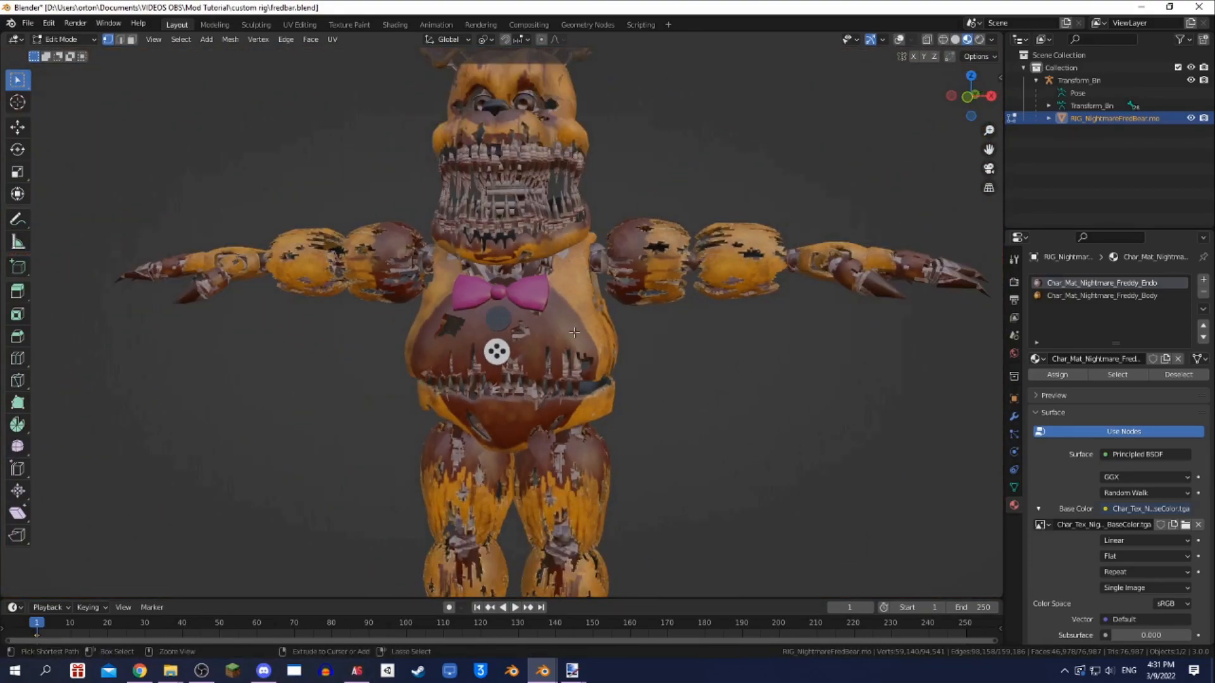
key("ctrl+i")
middle_click_drag(574, 333, 613, 348)
key("ctrl+shift+z")
key("ctrl+shift+z")
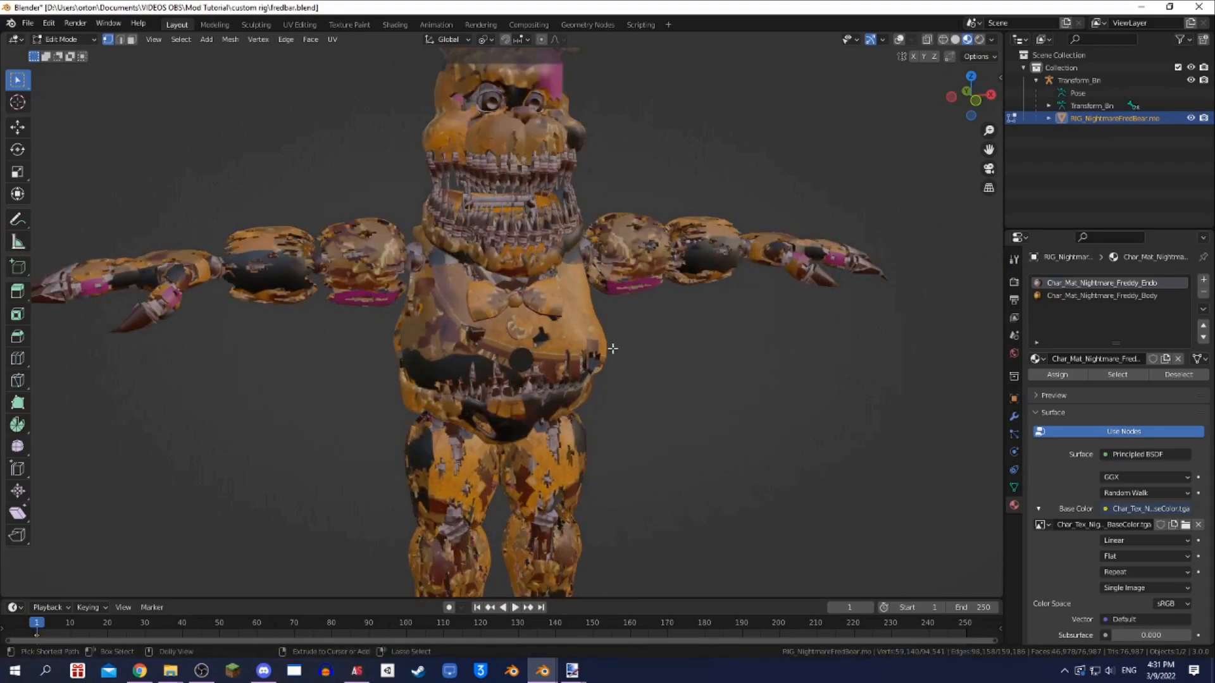
key("ctrl+shift+z")
key("ctrl+shift+z")
key("ctrl+shift+z")
key("ctrl+shift+z")
key("ctrl+shift+z")
key("ctrl+shift+z")
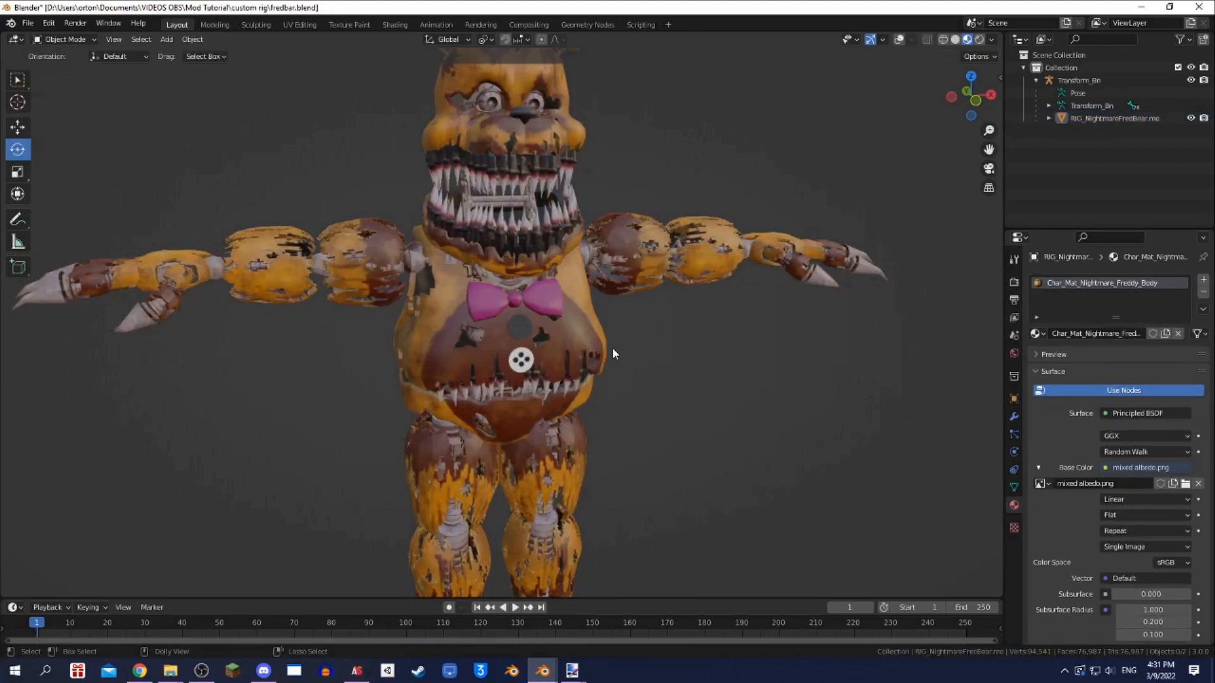
- Examine the combined texture on Fredbear's face, teeth and upper body
scroll(615, 327, "up", 4)
middle_click_drag(614, 328, 593, 320)
scroll(594, 321, "down", 3)
middle_click_drag(589, 218, 519, 322, "shift")
scroll(562, 337, "up", 2)
scroll(506, 319, "up", 3)
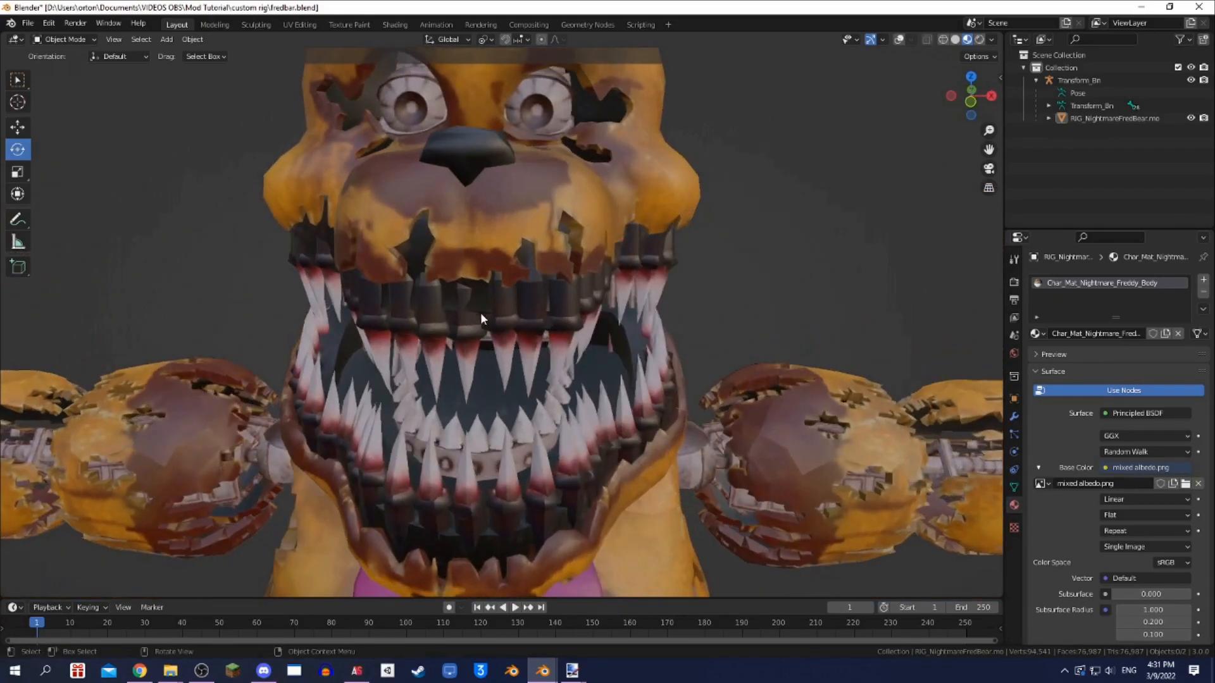
scroll(481, 317, "down", 6)
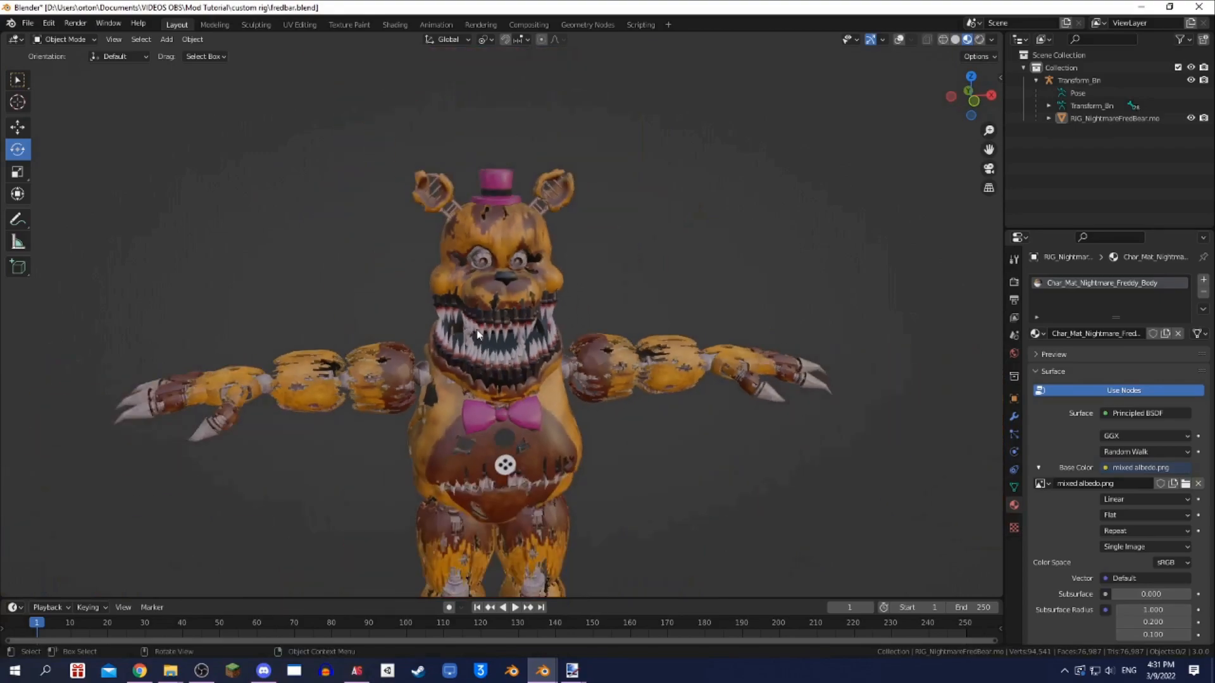
- Add a second material slot with a new material named Fredbear_Eyes
left_click(1201, 282)
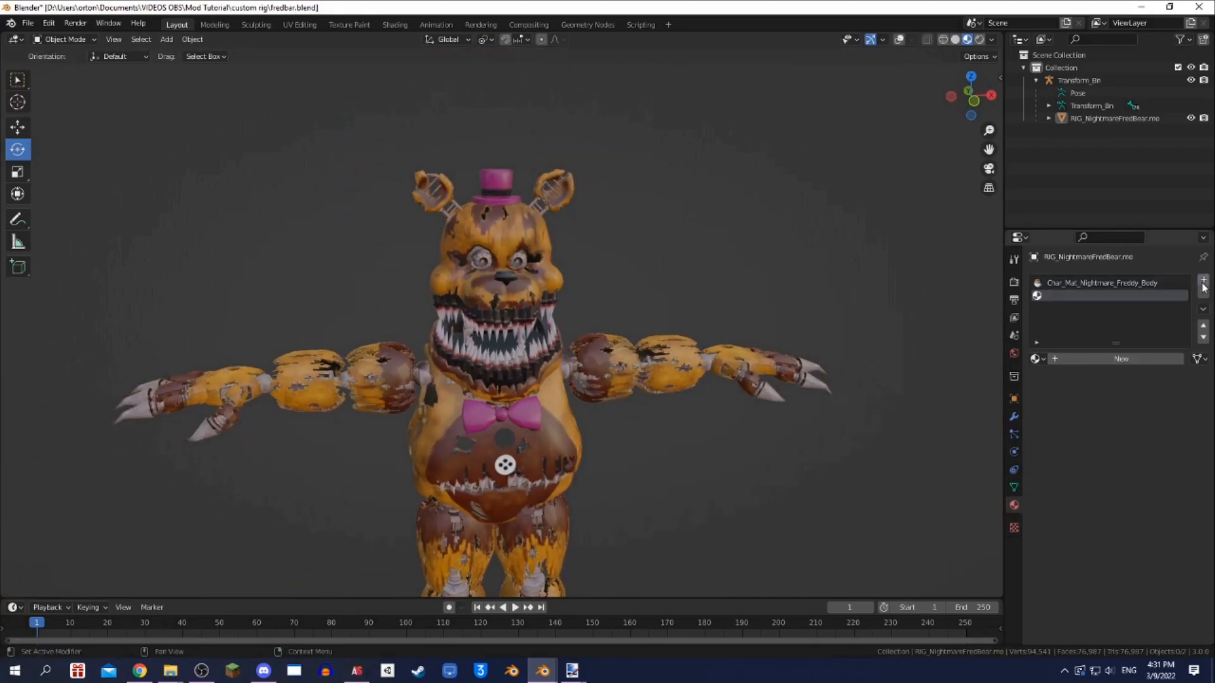
left_click(1076, 359)
left_click(1087, 362)
type("Bonnie_Eyes")
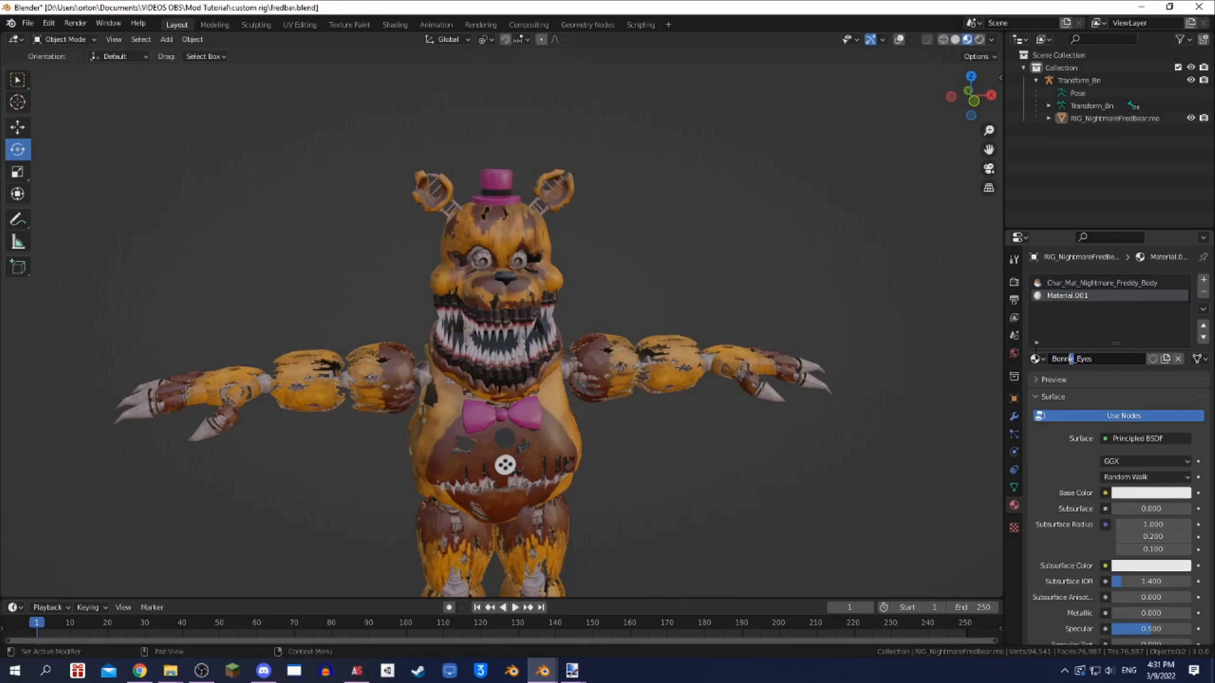
type("ear")
key("Return")
- Rename the Char_Mat_Nightmare_Freddy_Body material to Fredbear_Body
left_click(1091, 283)
left_click(1075, 360)
type("Fredbear_Body")
key("Return")
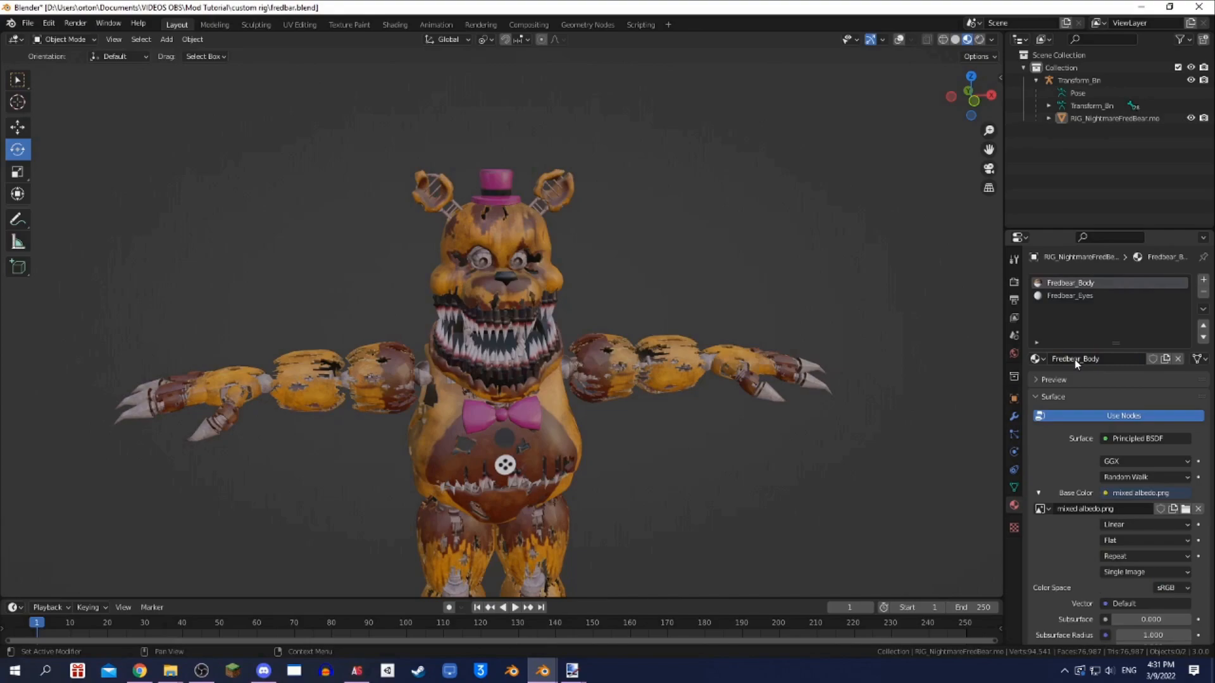
- Make Fredbear_Eyes the active slot, enter Edit Mode on the Fredbear mesh and turn on viewport overlays
left_click(1076, 296)
scroll(577, 302, "up", 3)
left_click(573, 209)
key("Tab")
scroll(557, 231, "up", 6)
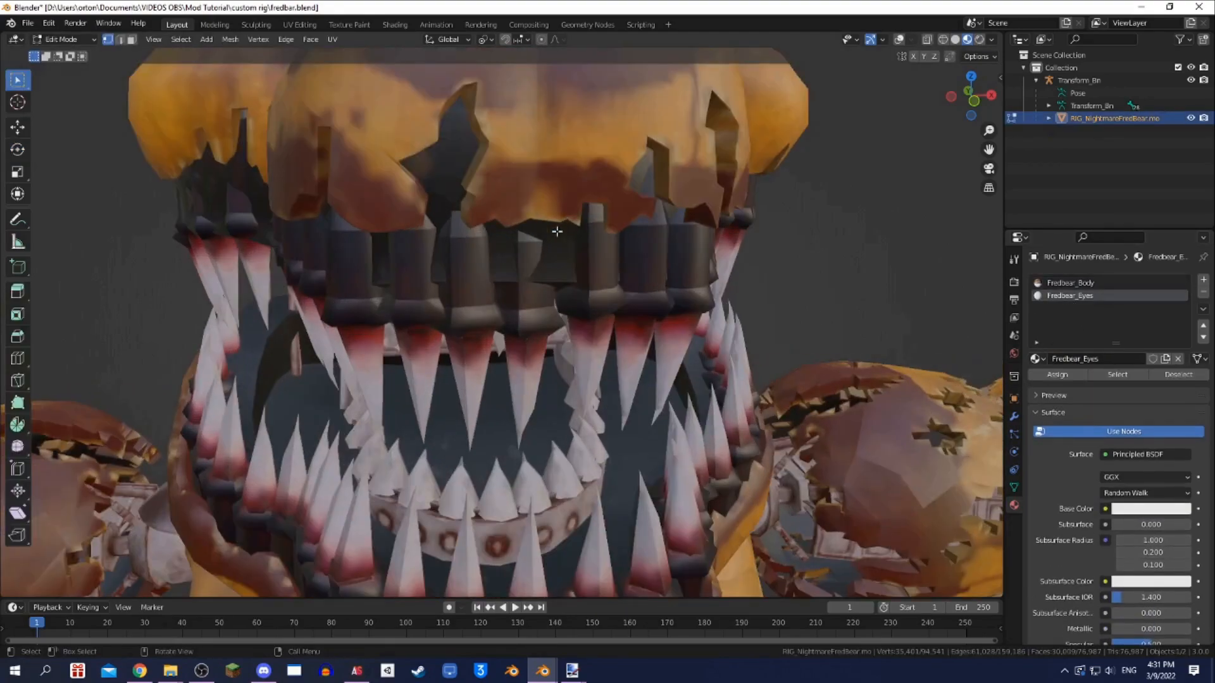
scroll(820, 114, "down", 2)
left_click(898, 39)
- Select all linked geometry of both eyeballs, including the inner irises and pupils
scroll(534, 317, "up", 6)
middle_click_drag(491, 317, 389, 113)
left_click(390, 113)
key("ctrl+l")
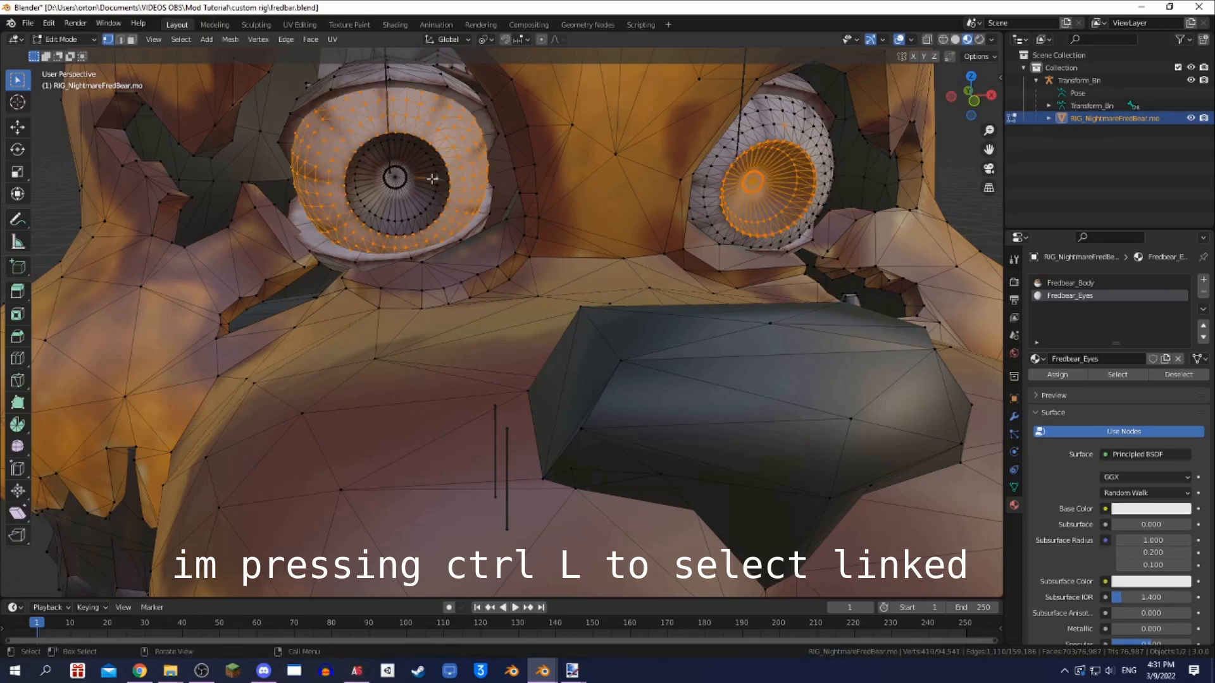
key("ctrl+l")
scroll(441, 177, "up", 4)
middle_click_drag(351, 134, 452, 187)
left_click(660, 224, "shift")
middle_click_drag(778, 228, 634, 219)
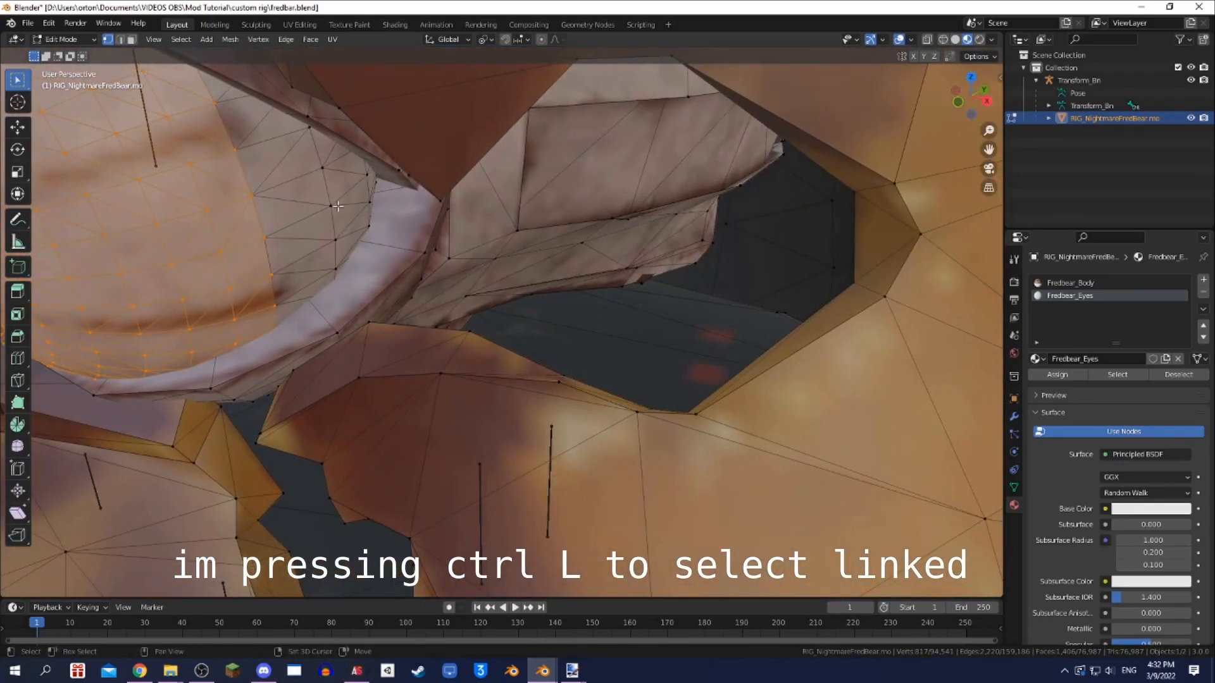
key("ctrl+l")
middle_click_drag(447, 211, 441, 268)
scroll(441, 268, "down", 5)
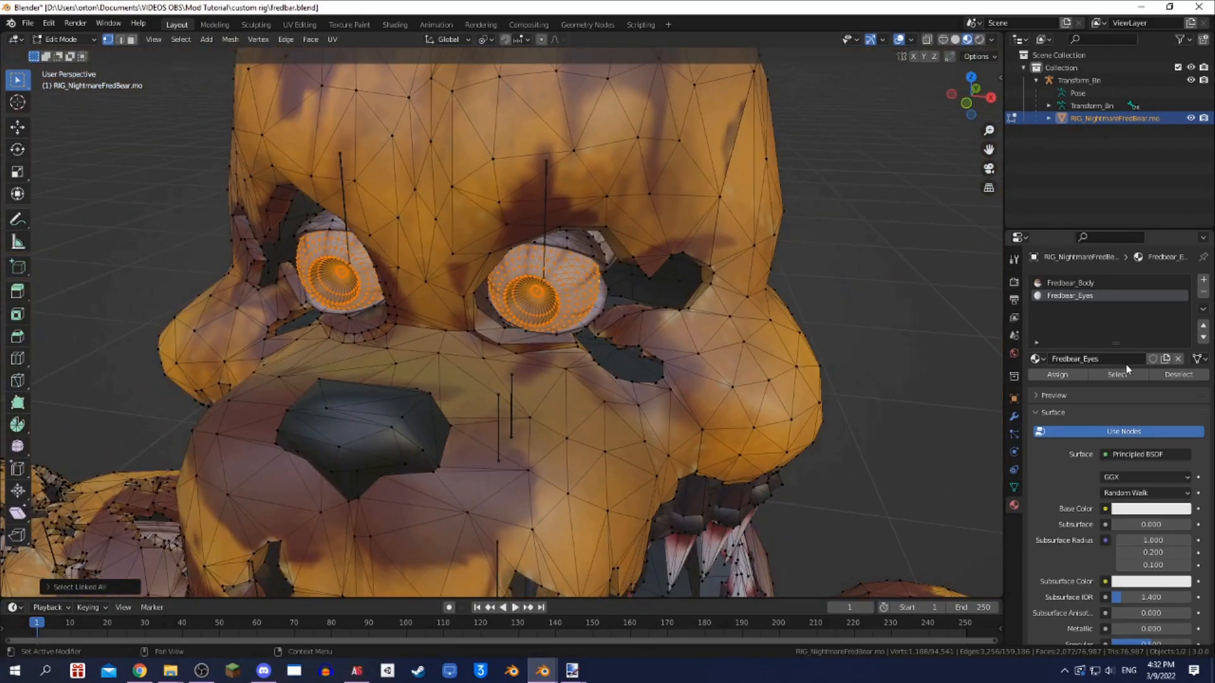
- Assign the selected eye faces to the Fredbear_Eyes material and return to Object Mode
left_click(1064, 374)
left_click(835, 309)
key("Tab")
left_click(852, 223)
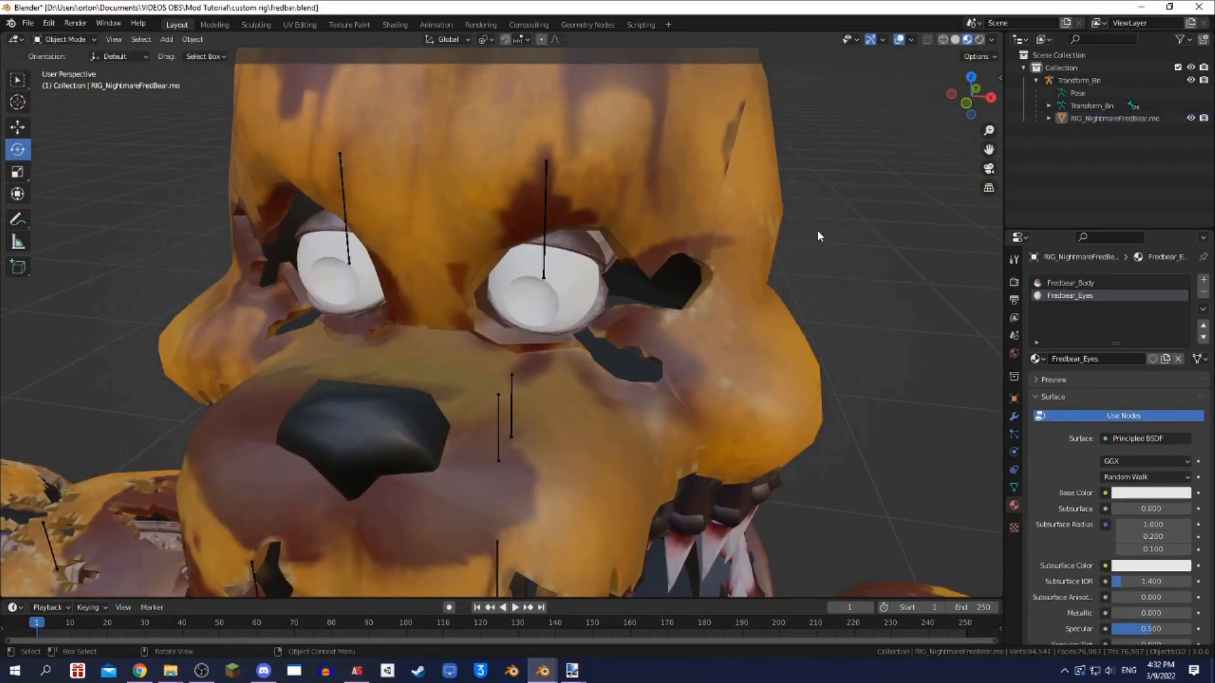
- Add an Image Texture to the Base Color of Fredbear_Eyes and choose mixed albedo.png
scroll(746, 253, "down", 4)
middle_click_drag(683, 265, 704, 248)
scroll(690, 252, "down", 2)
left_click(560, 279)
scroll(561, 279, "up", 4)
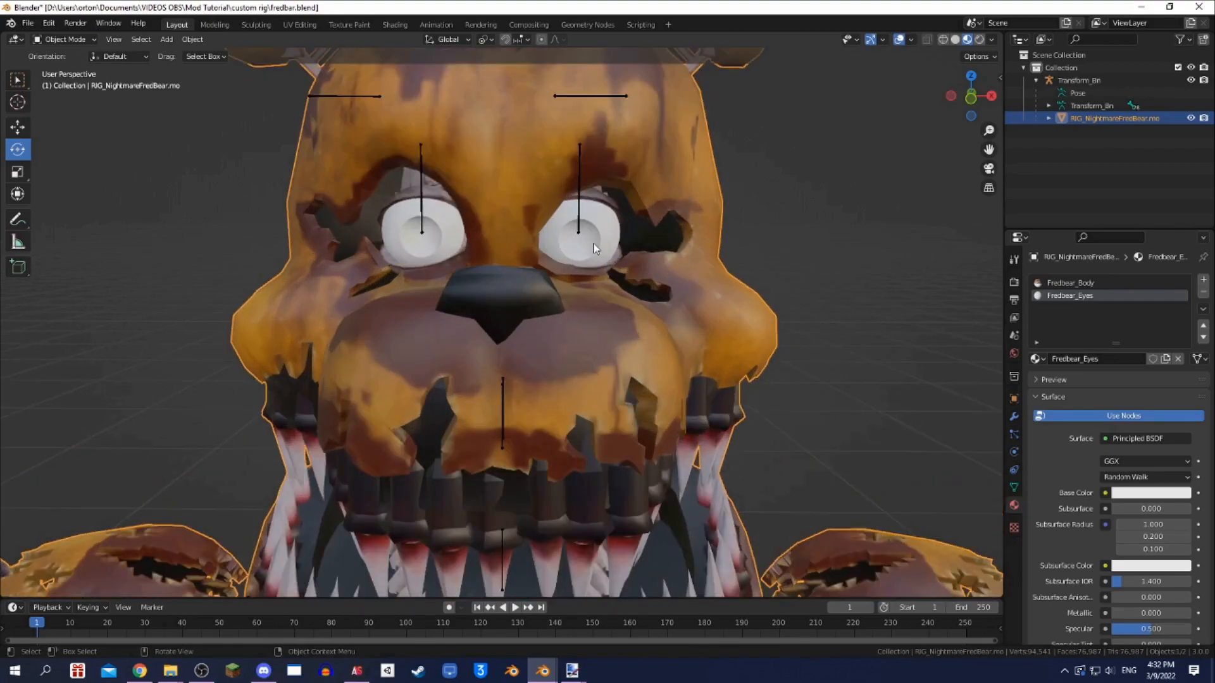
key("Tab")
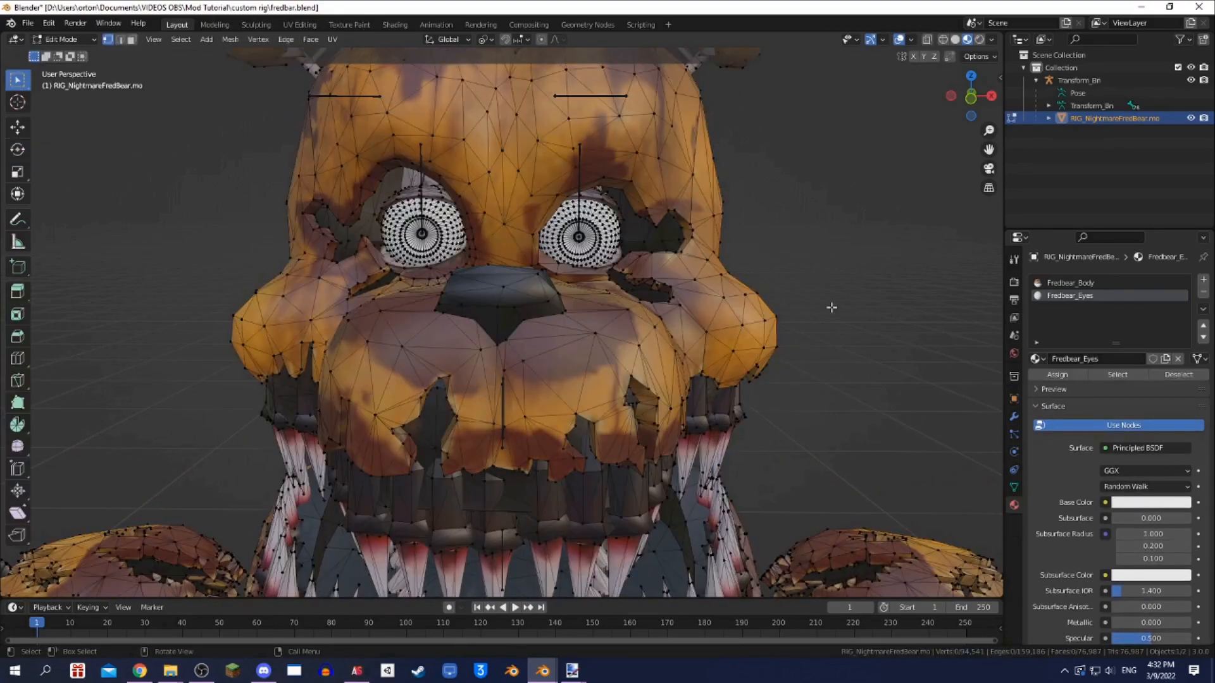
key("Tab")
scroll(1143, 513, "down", 1)
left_click(1104, 492)
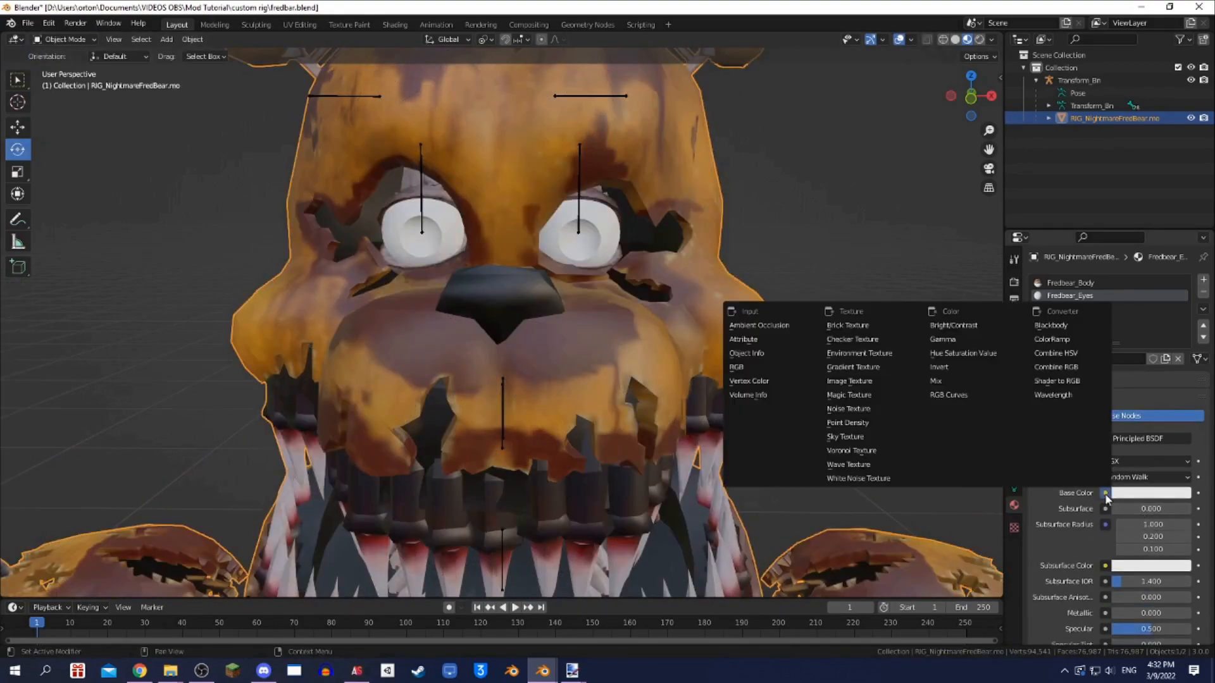
left_click(851, 383)
left_click(1039, 509)
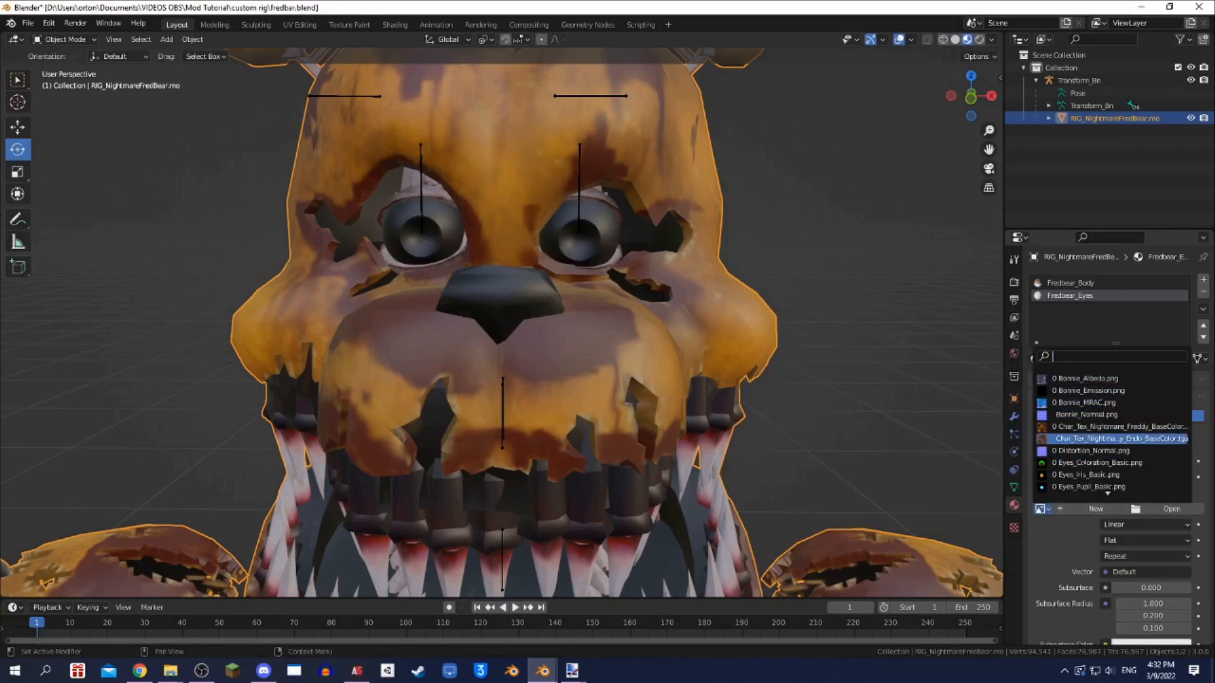
left_click(1084, 474)
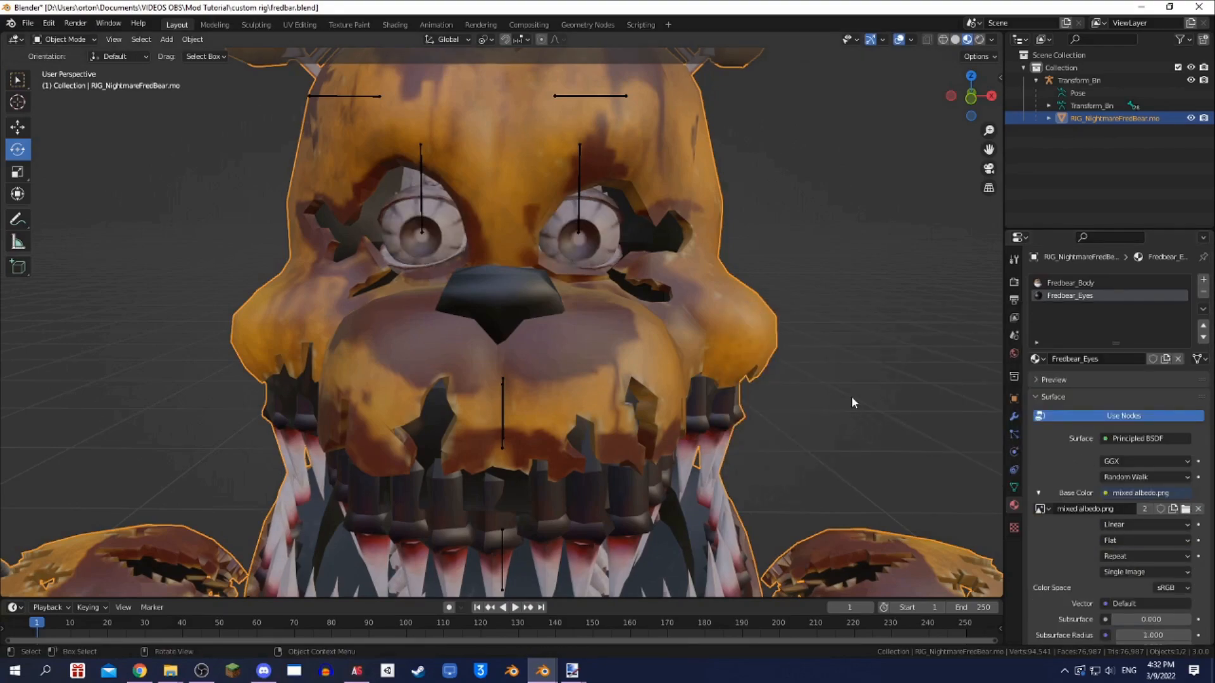
- Enter Edit Mode, switch to the Shading workspace and select all faces using the Fredbear_Eyes material
scroll(851, 396, "down", 4)
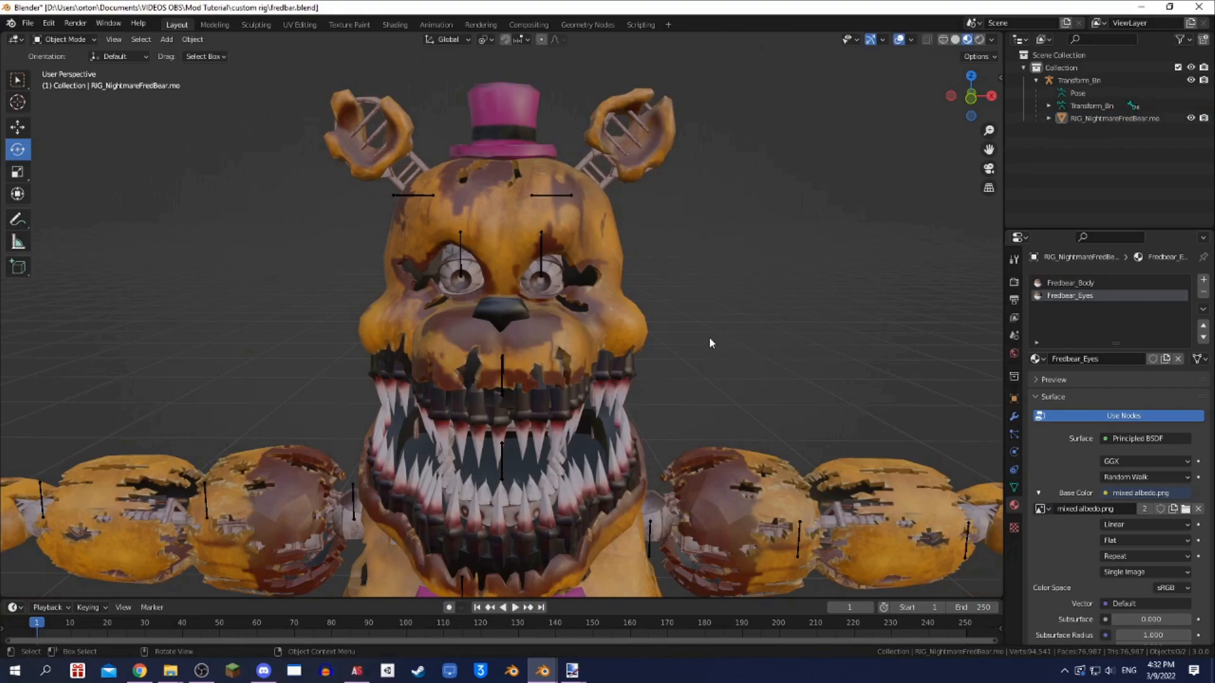
scroll(708, 338, "down", 2)
scroll(689, 344, "up", 6)
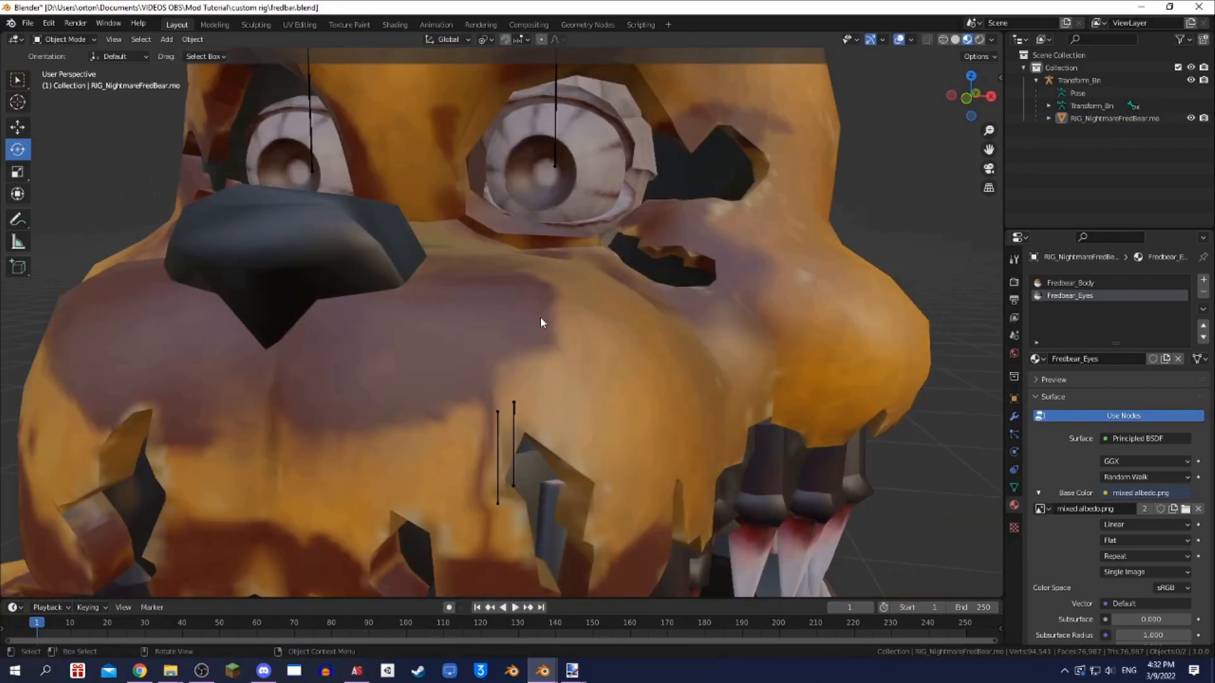
left_click(613, 239)
key("Tab")
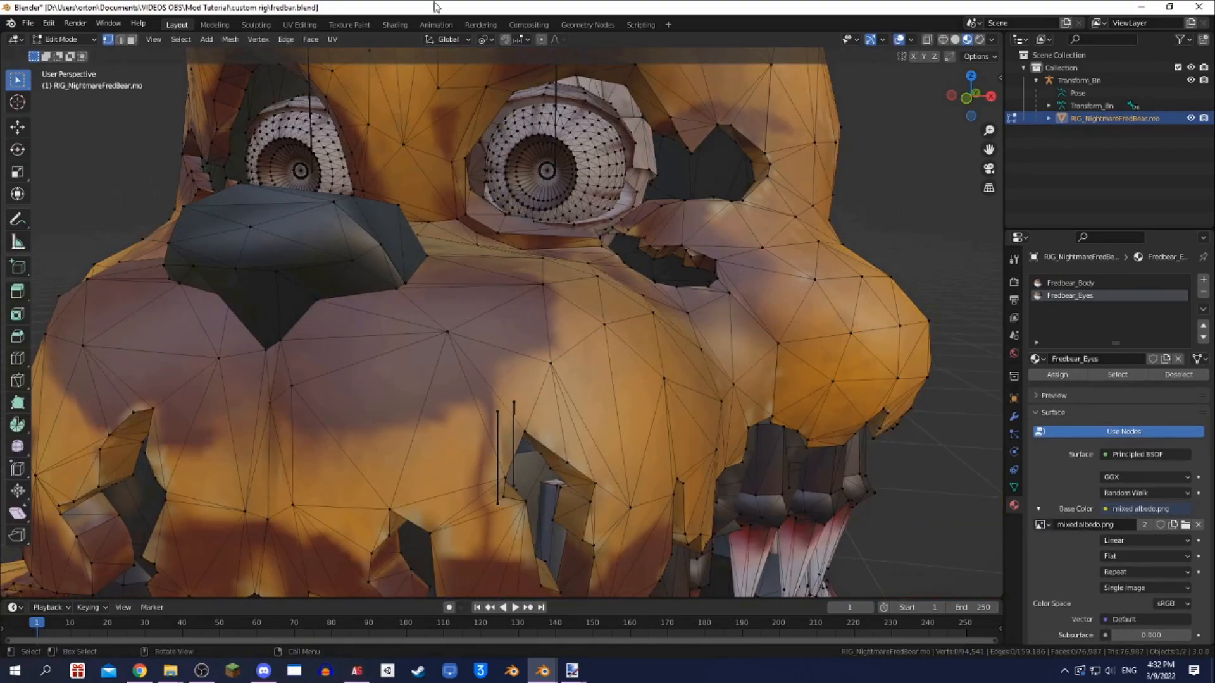
left_click(385, 25)
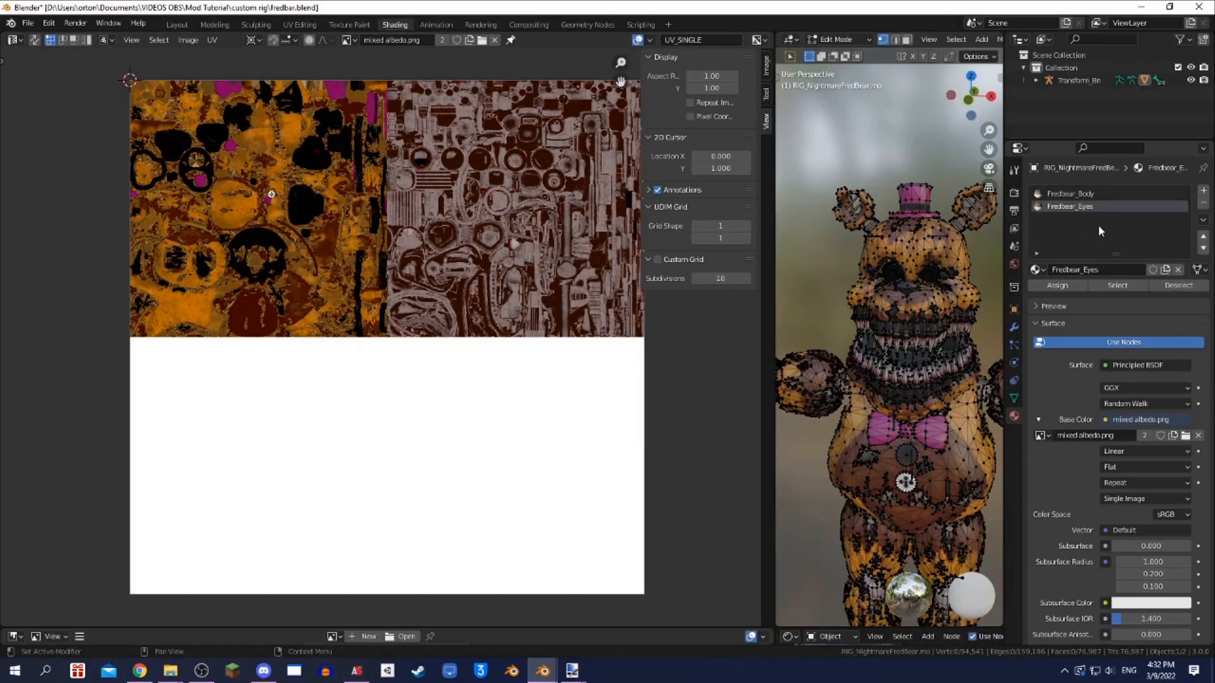
left_click(1094, 285)
- Place the UV editor's 2D cursor at X 0, Y 0
scroll(387, 288, "up", 4)
scroll(387, 288, "down", 3)
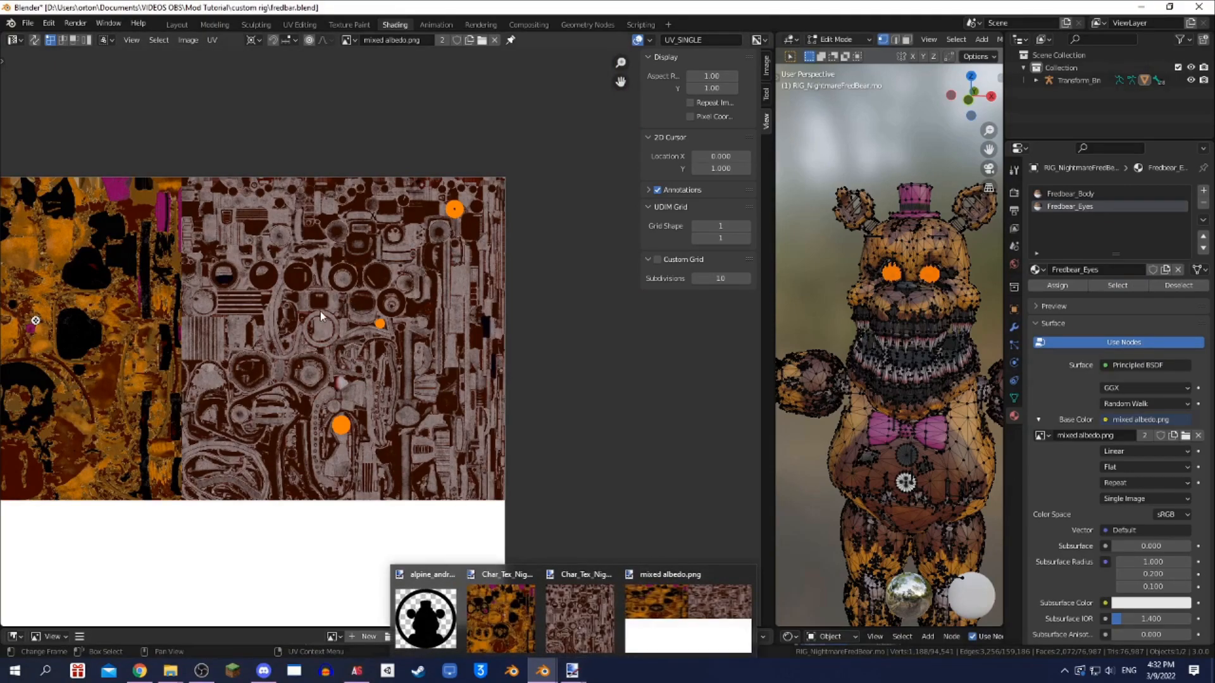
scroll(396, 354, "down", 3)
middle_click_drag(395, 364, 529, 275)
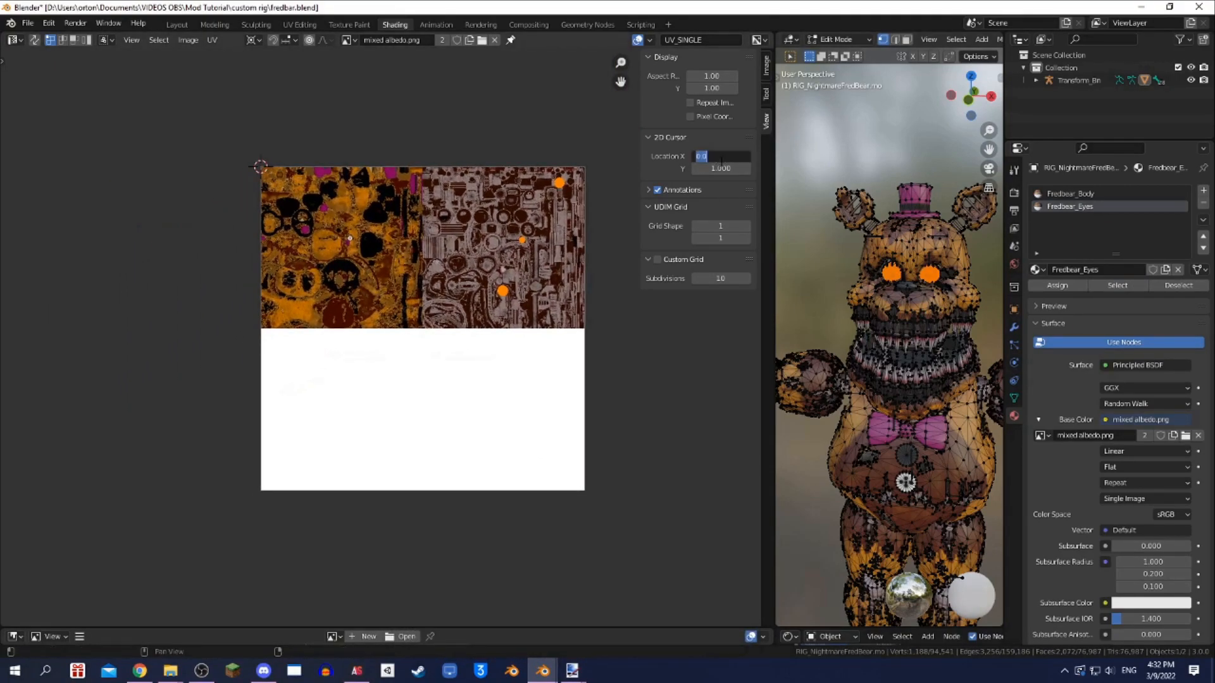
type("0")
key("Return")
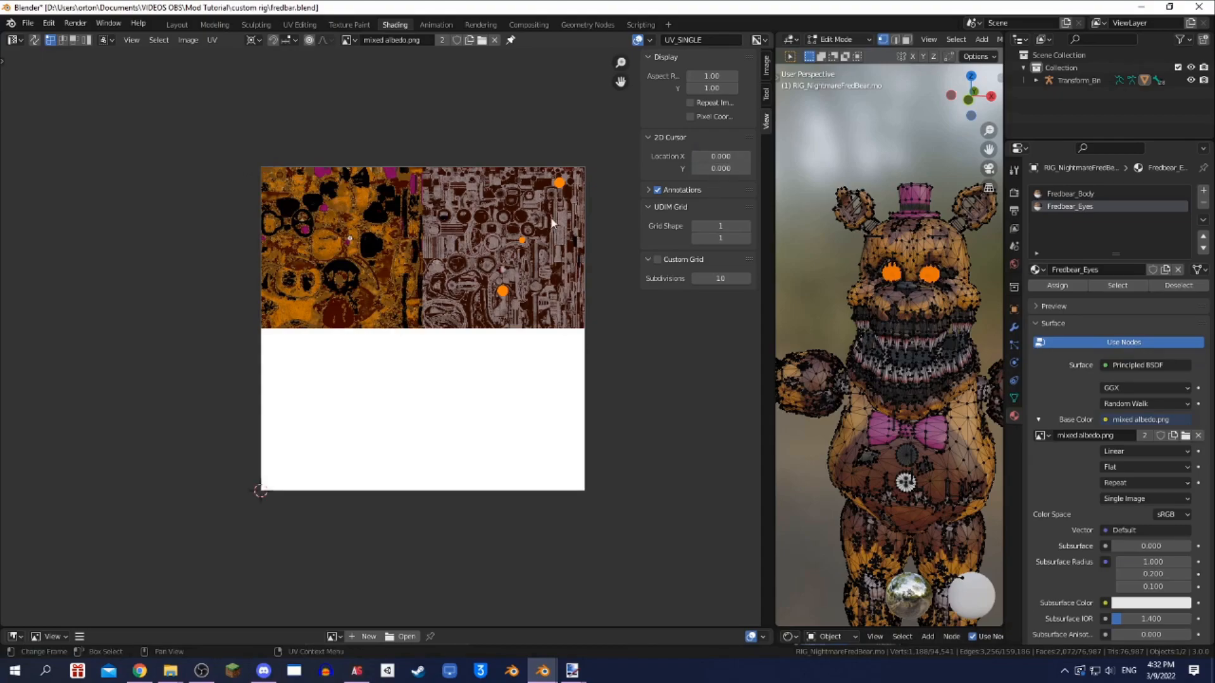
- Try scaling the eye UVs about the 2D cursor, first by 0.5 and again to a larger size
key("s")
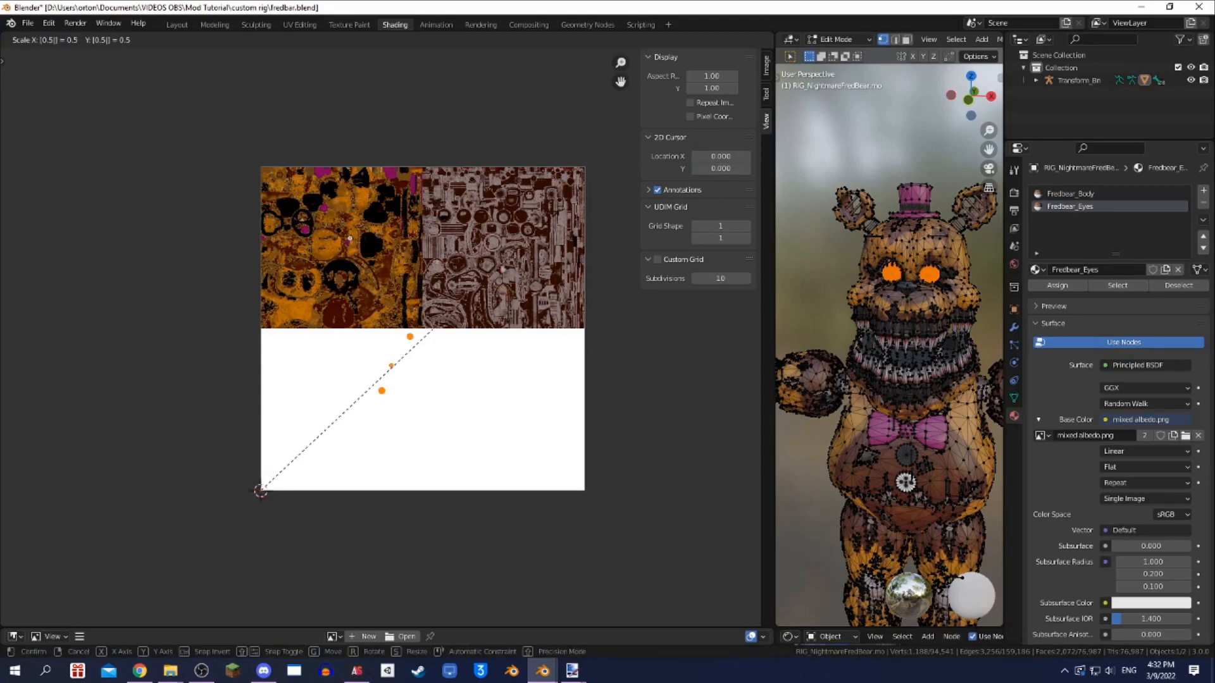
key("Return")
key("ctrl+z")
key("s")
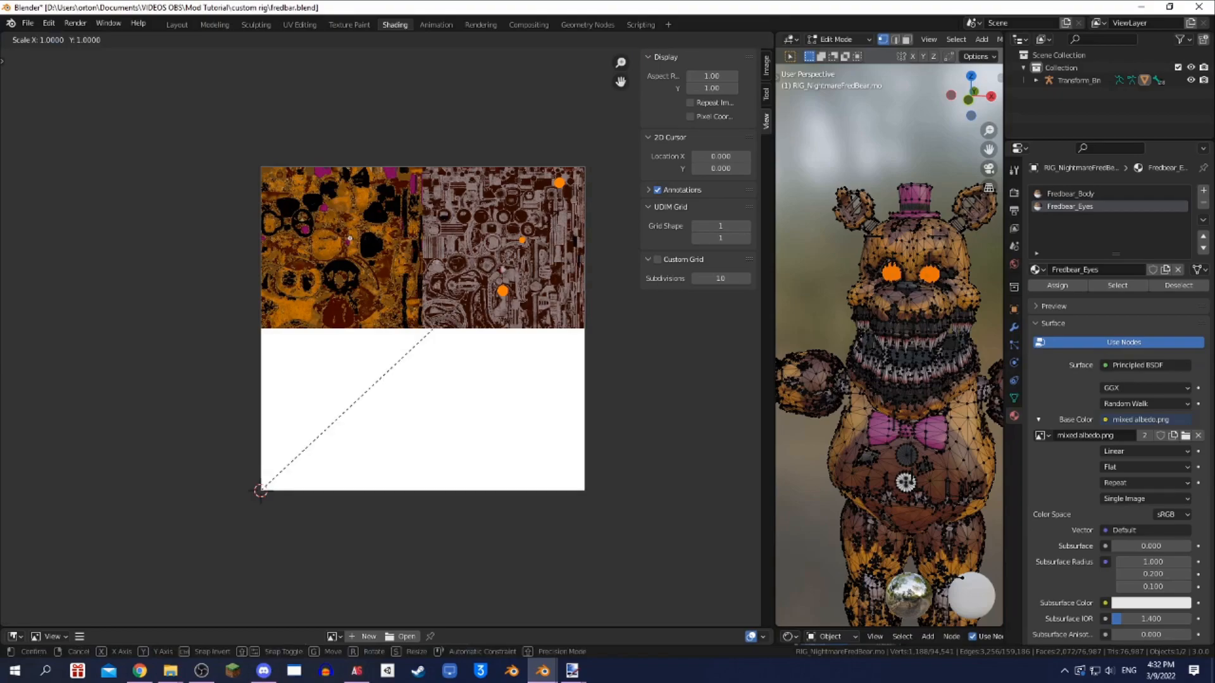
key("Return")
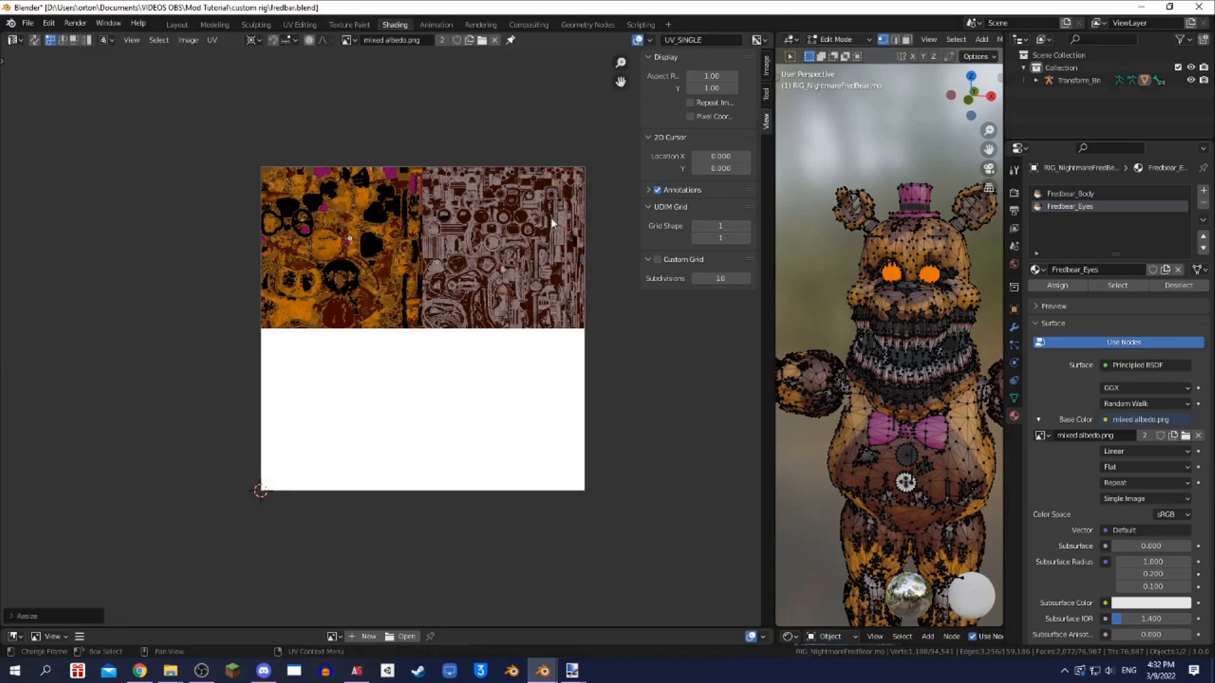
scroll(524, 237, "down", 7)
scroll(524, 237, "up", 2)
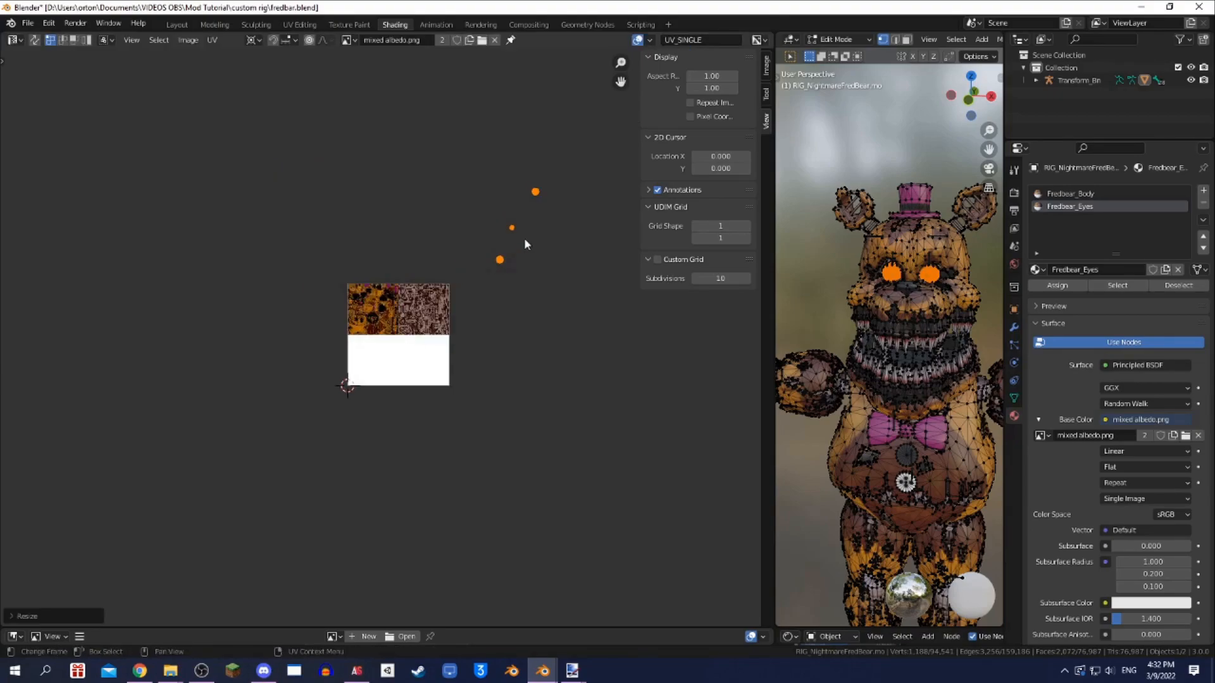
- With the eye UVs at their original scale, set the 2D cursor to X 1, Y 1
left_click(719, 156)
type("1")
key("Tab")
type("1")
key("Return")
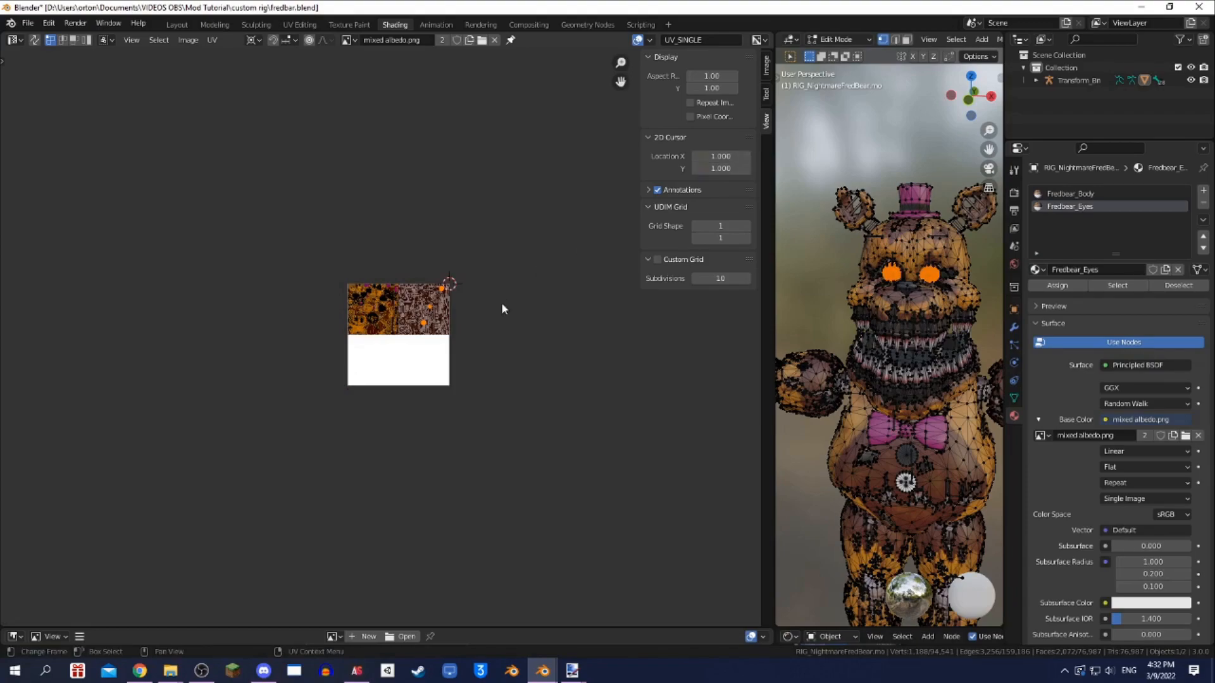
- Scale the eye UVs by 2 in both X and Y about the 2D cursor
type("sx2")
key("Return")
type("sy2")
key("Return")
scroll(502, 303, "up", 6)
scroll(502, 304, "down", 1)
middle_click_drag(502, 304, 470, 308)
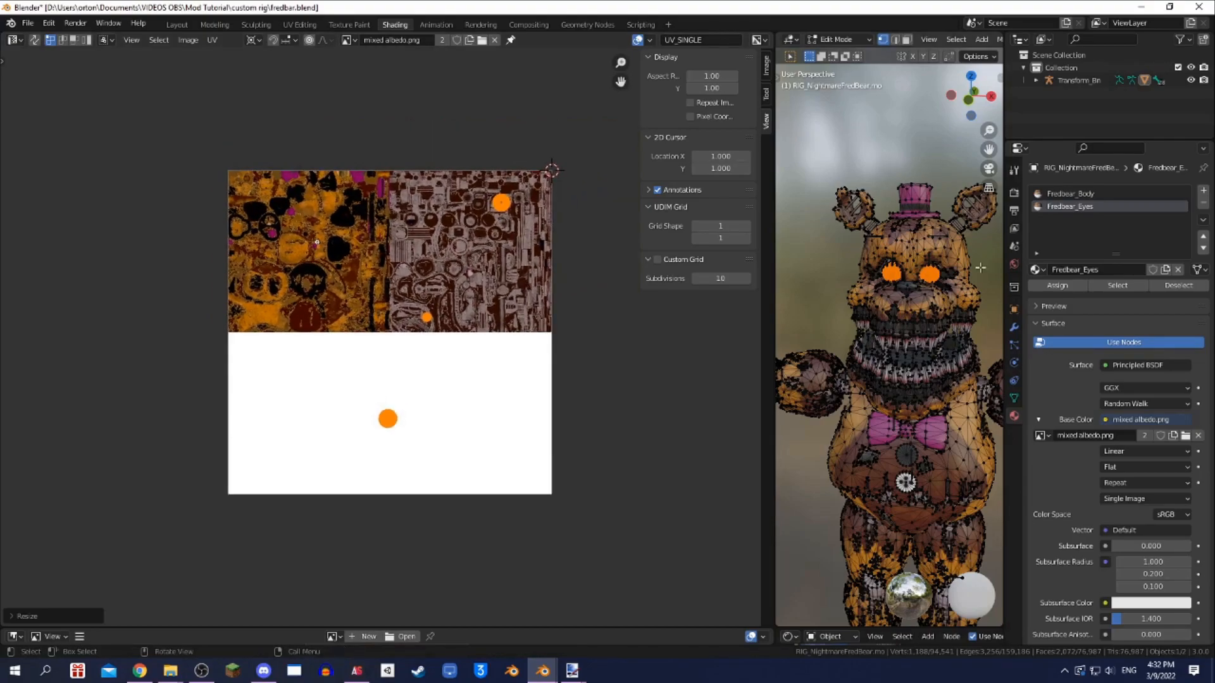
- Load Char_Tex_Nightmare_Freddy_Endo_BaseColor.tga as the Base Color image of Fredbear_Eyes and show it in the UV editor
left_click(1185, 436)
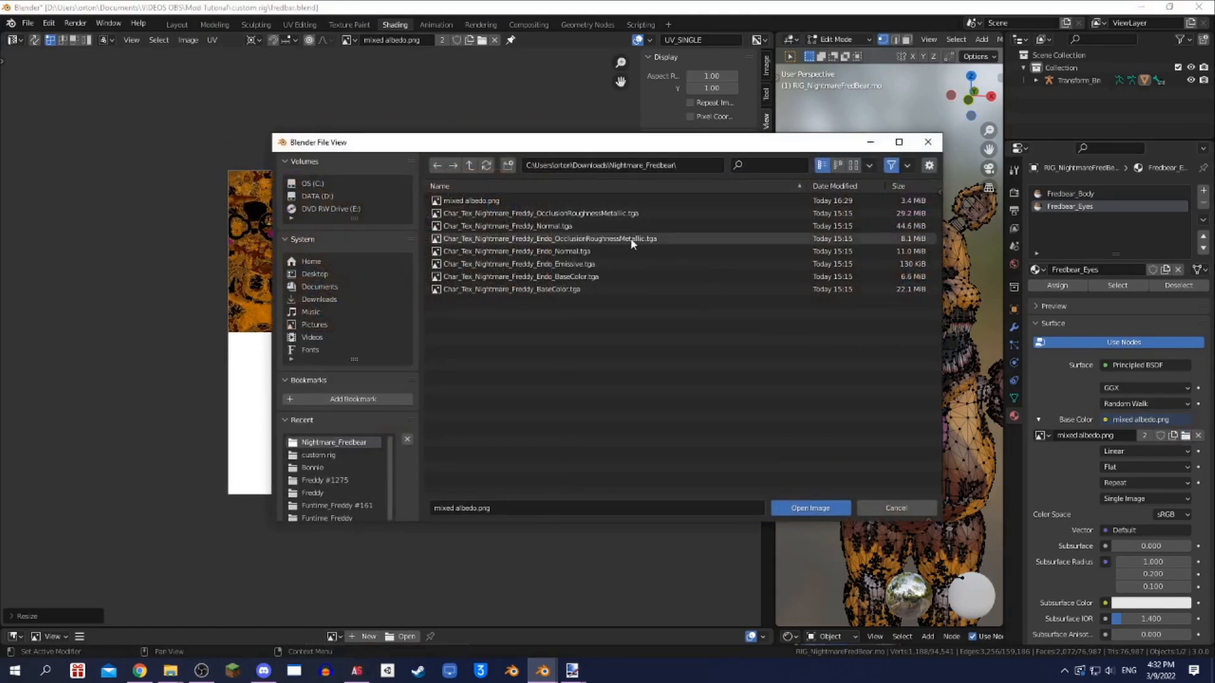
double_click(583, 276)
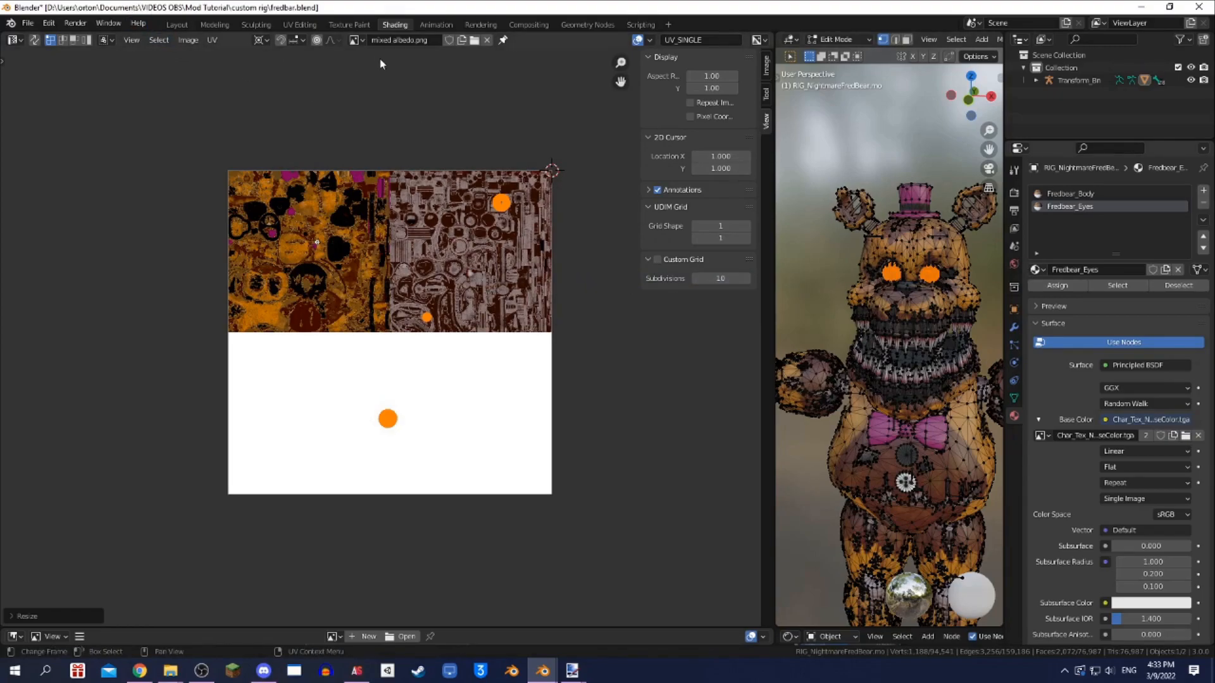
left_click(355, 40)
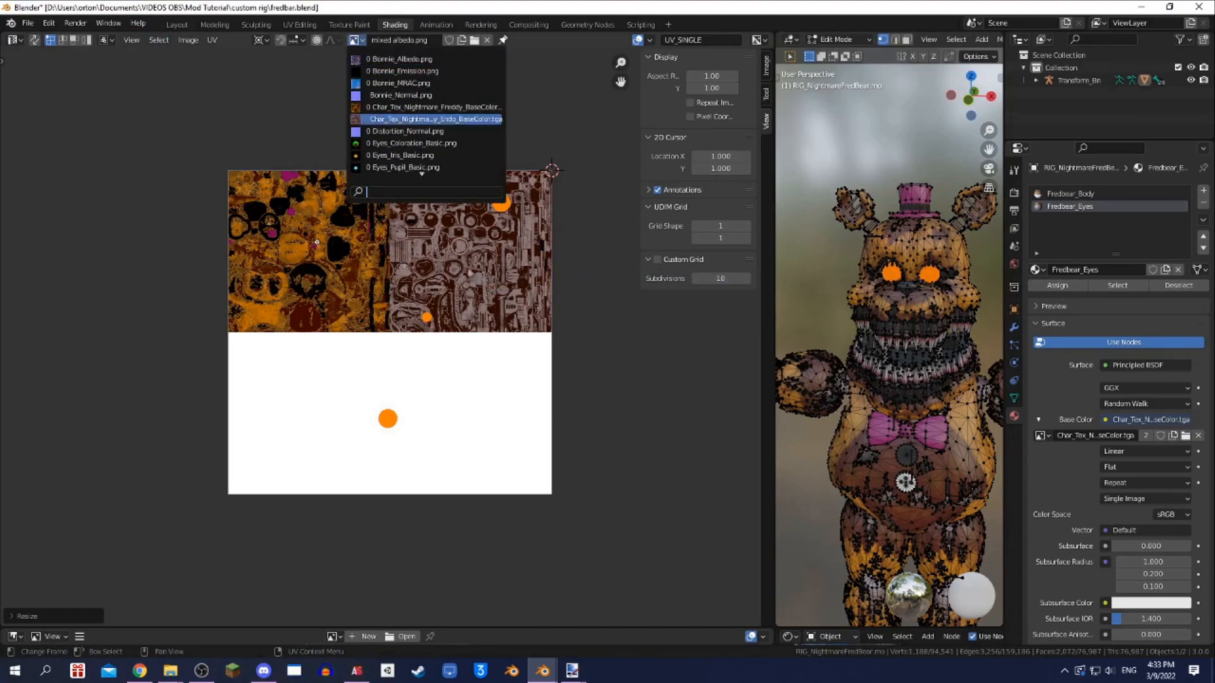
left_click(436, 94)
scroll(424, 411, "up", 3)
scroll(447, 352, "down", 3)
left_click(903, 75)
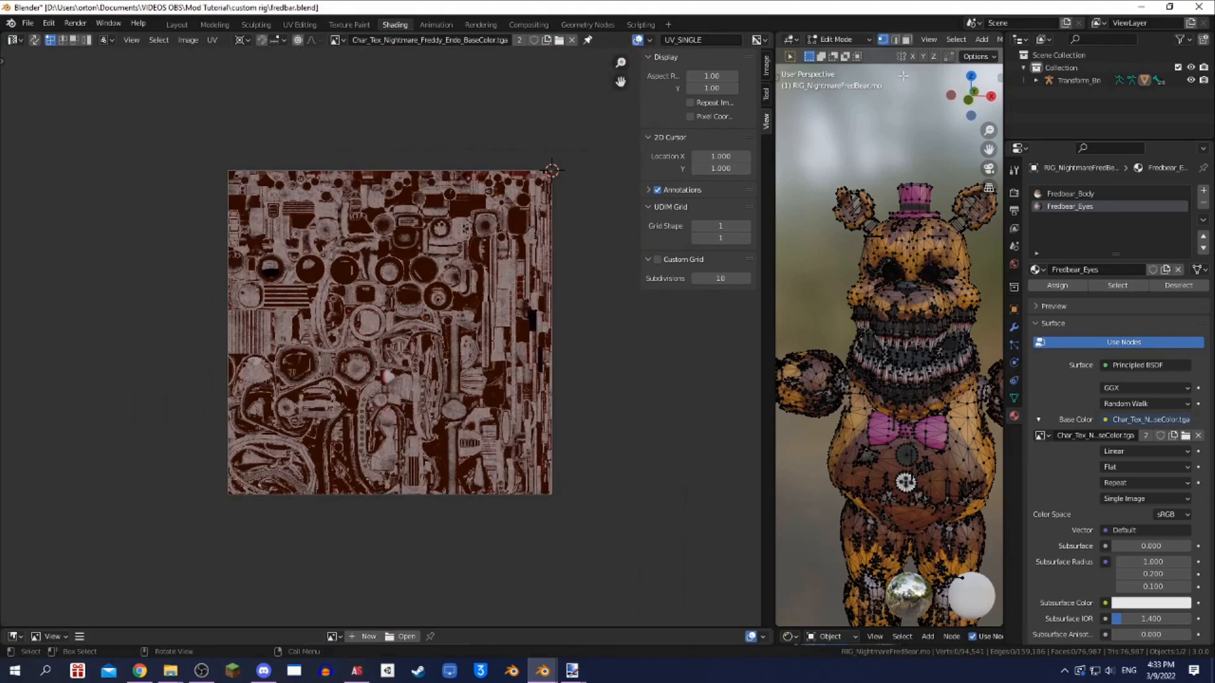
- Switch to the Layout workspace and inspect the textured Fredbear model with the viewport overlays hidden
left_click(177, 25)
scroll(845, 180, "down", 3)
left_click(898, 39)
scroll(753, 201, "up", 2)
mouse_move(754, 202)
middle_mouse_down()
mouse_move(734, 203)
mouse_move(759, 203)
middle_mouse_up()
scroll(757, 203, "down", 4)
scroll(757, 203, "down", 2)
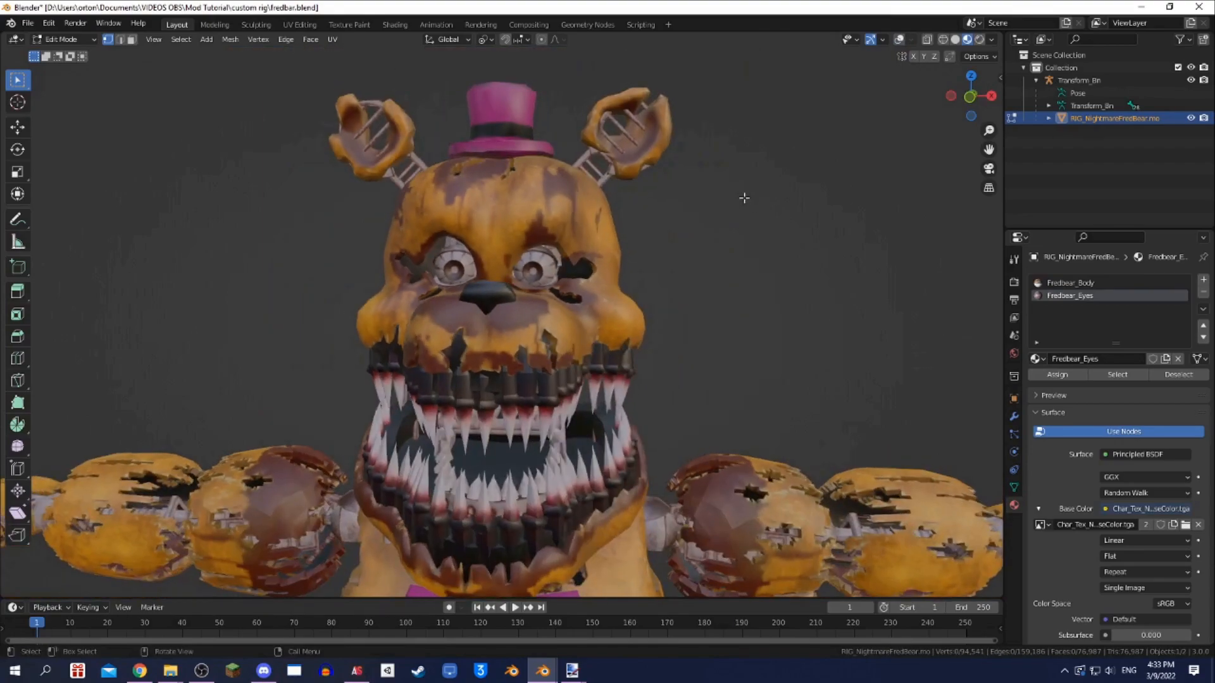
middle_click_drag(604, 201, 610, 200)
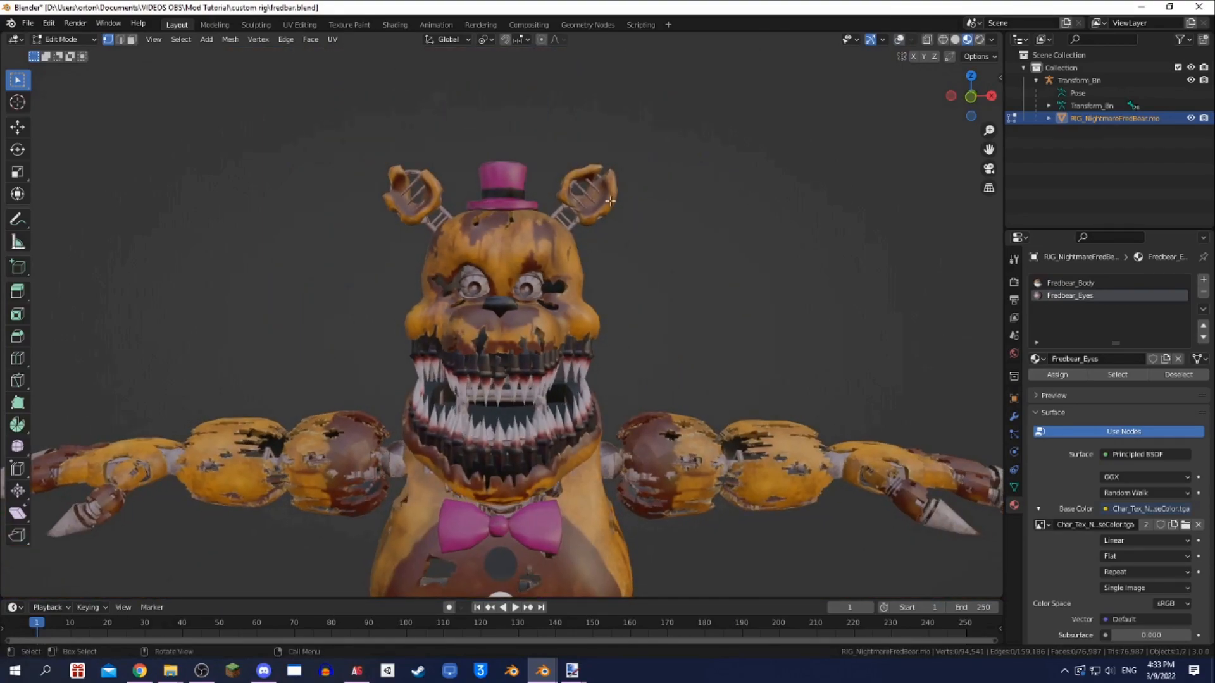
scroll(634, 135, "down", 3)
left_click(897, 42)
mouse_move(768, 388)
middle_mouse_down()
mouse_move(942, 402)
mouse_move(700, 353)
mouse_move(709, 383)
mouse_move(760, 397)
middle_mouse_up()
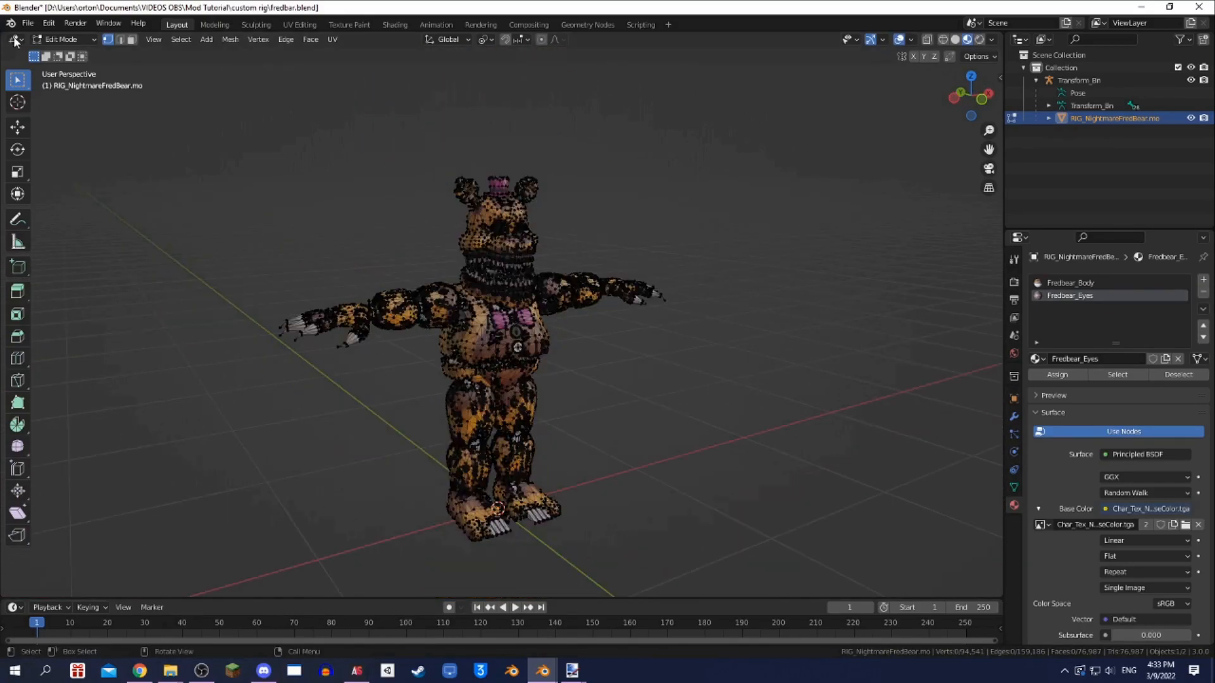
- Return the Fredbear mesh to Object Mode and save the file
left_click(62, 39)
left_click(66, 60)
scroll(633, 196, "up", 3)
middle_click_drag(756, 259, 648, 312)
key("KP_1")
key("ctrl+s")
scroll(610, 305, "up", 2)
scroll(610, 305, "down", 3)
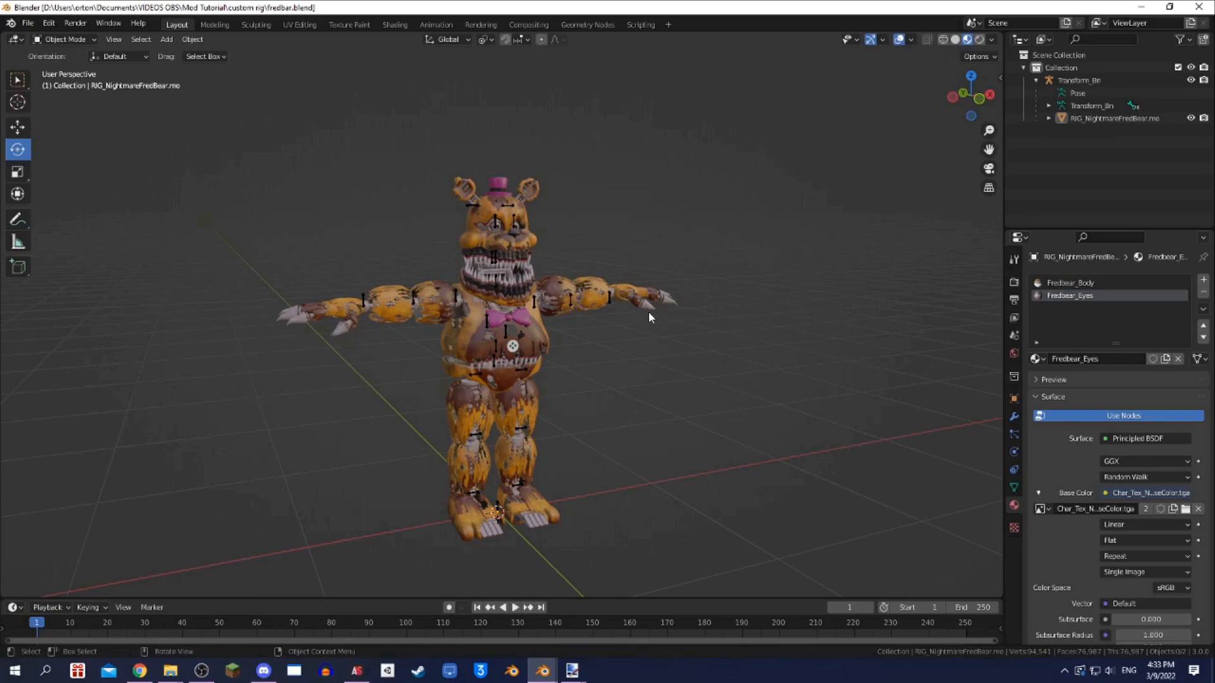
- Select the mesh and the armature together and apply their transforms
scroll(647, 312, "up", 3)
middle_click_drag(648, 311, 588, 327)
scroll(588, 326, "down", 4)
scroll(609, 290, "up", 3)
key("a")
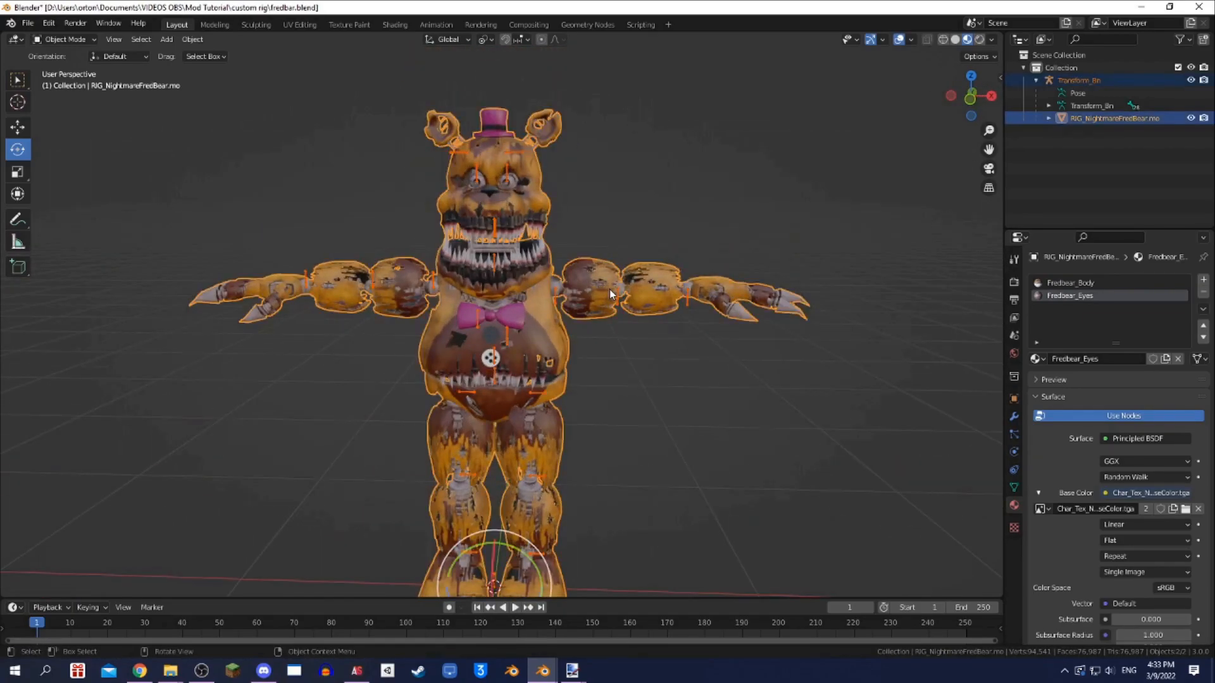
key("ctrl+a")
left_click(578, 290)
left_click(672, 199)
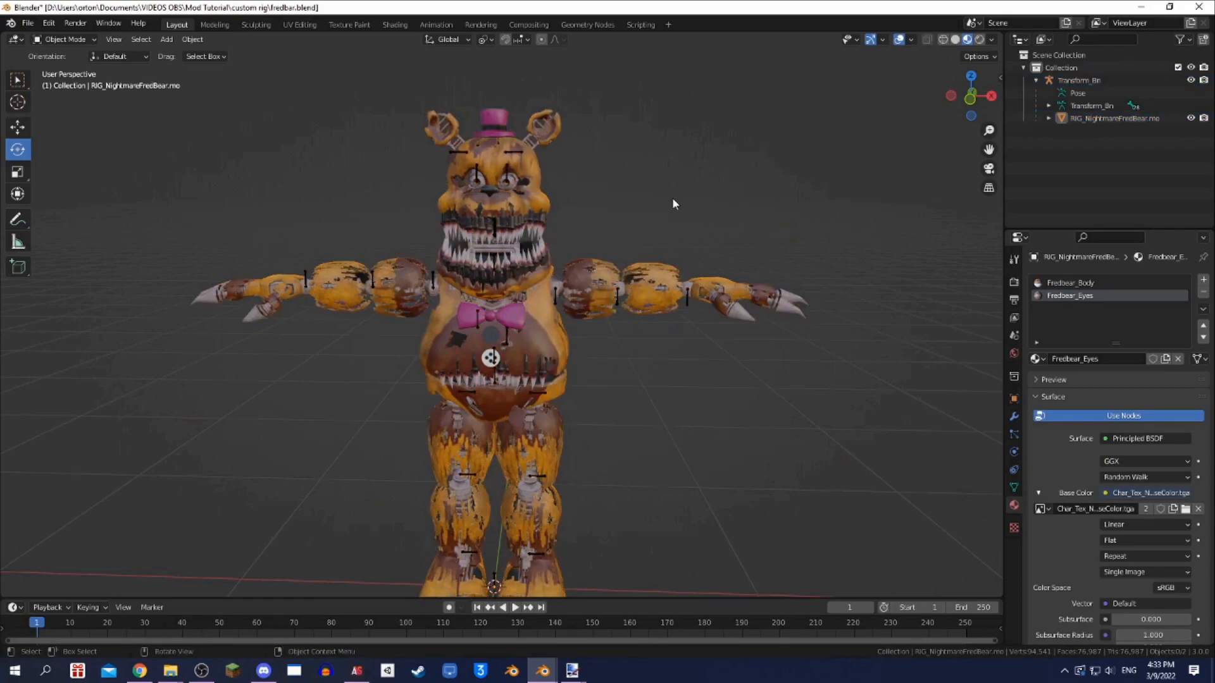
- Check the armature's bones in Pose Mode, return to Object Mode and save the file
left_click(484, 237)
left_click(50, 39)
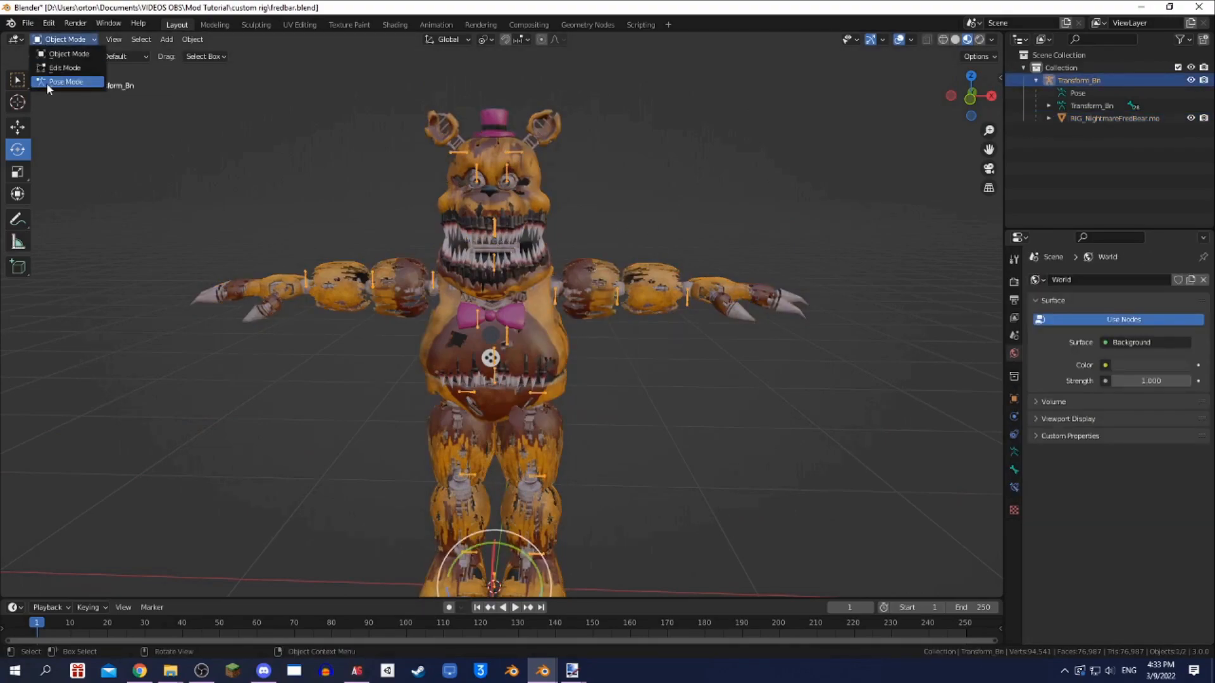
left_click(63, 74)
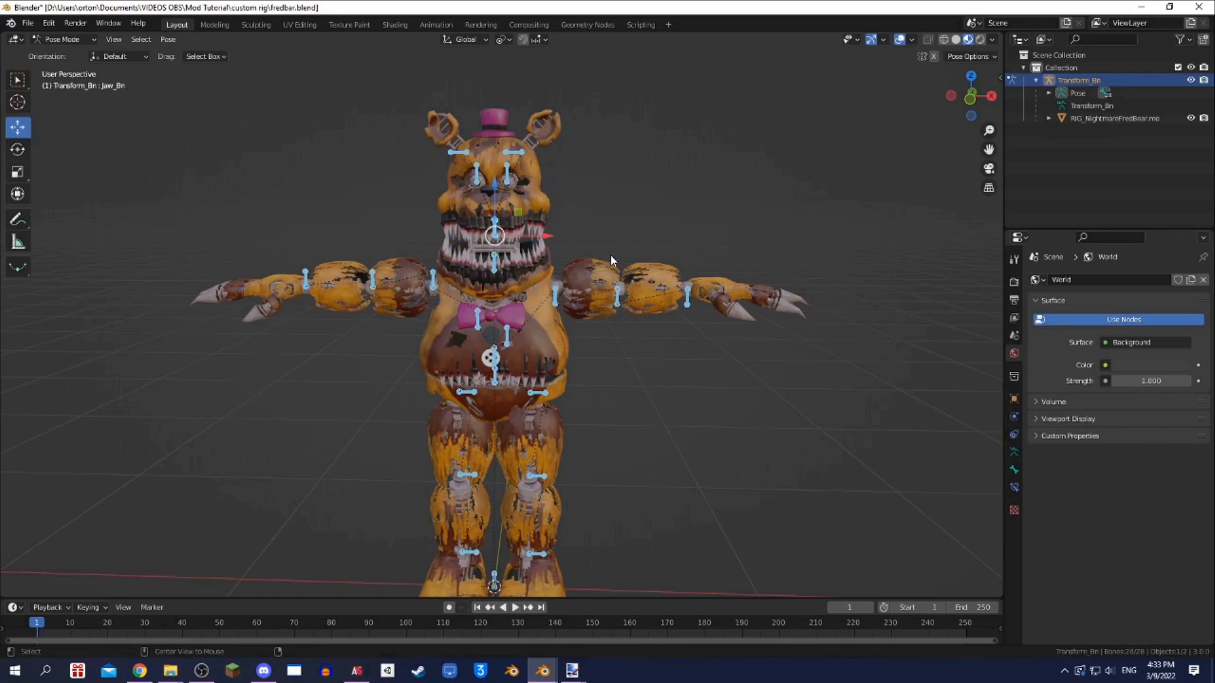
left_click(63, 39)
left_click(63, 51)
key("ctrl+s")
mouse_move(370, 272)
middle_mouse_down()
mouse_move(582, 266)
mouse_move(370, 272)
middle_mouse_up()
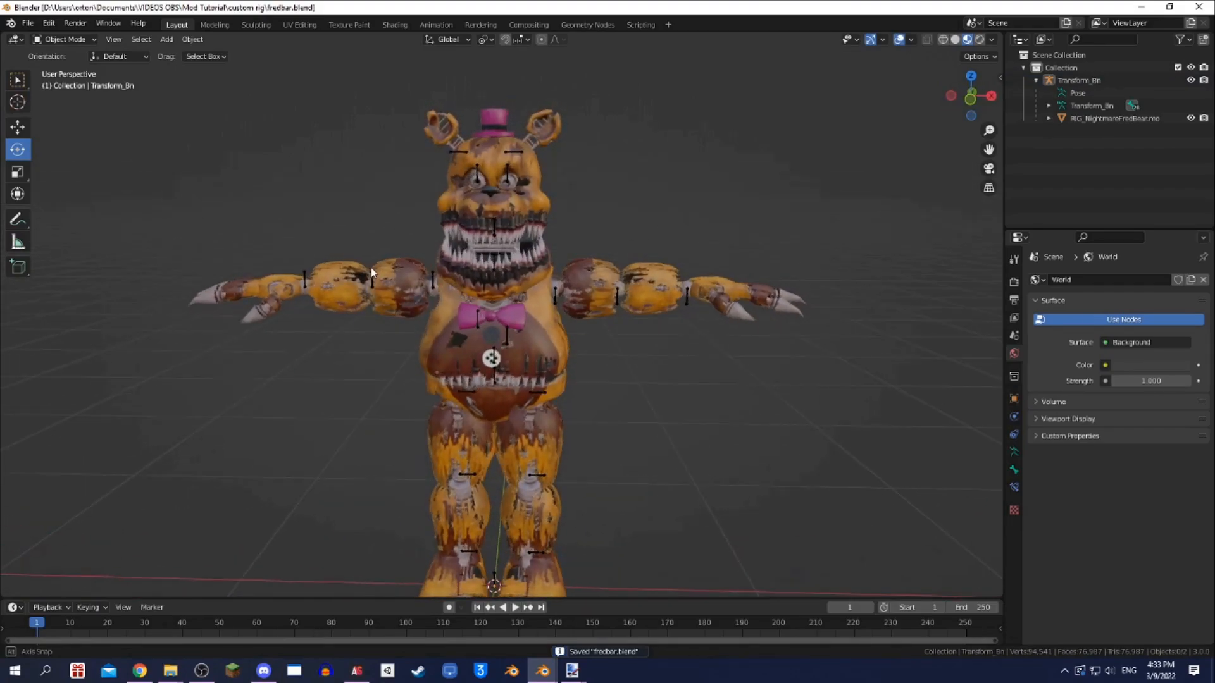
left_click(511, 335)
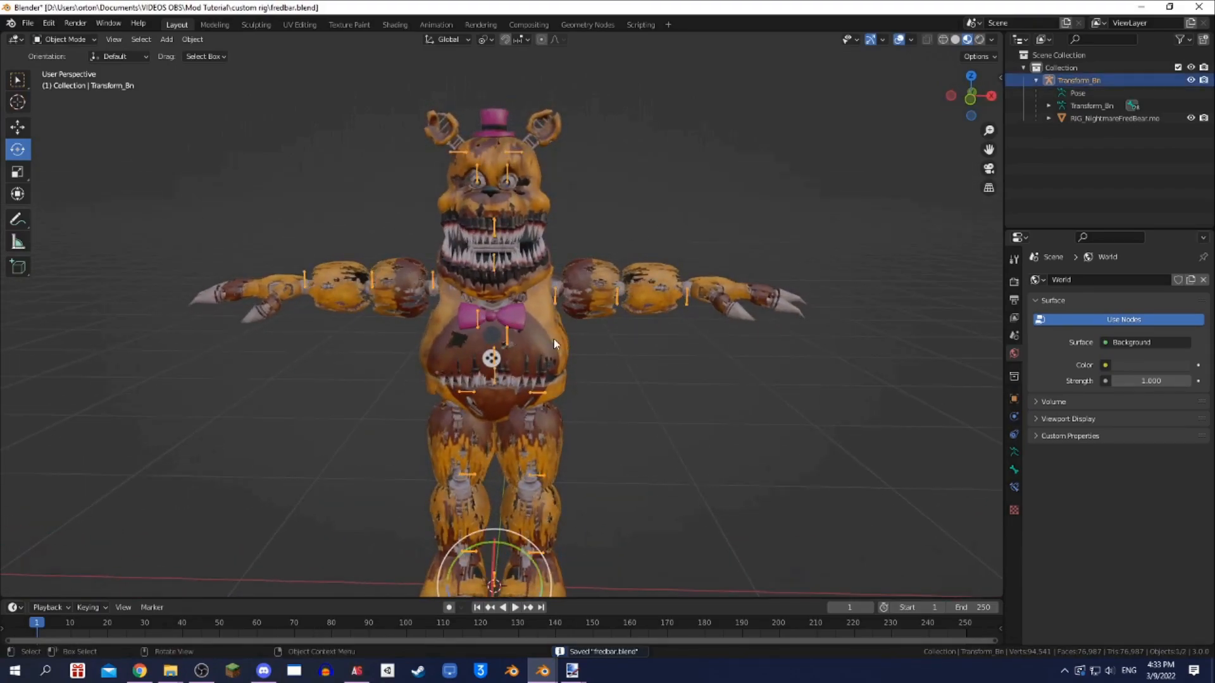
left_click(552, 339, "shift")
left_click(38, 24)
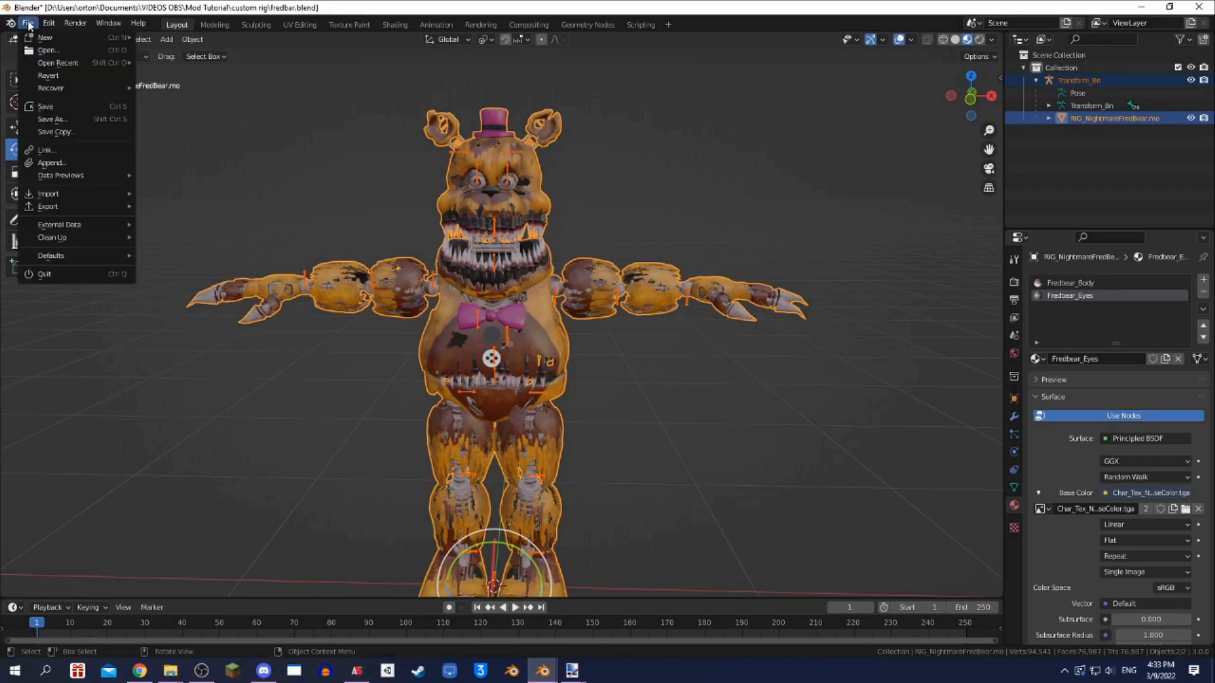
mouse_move(64, 207)
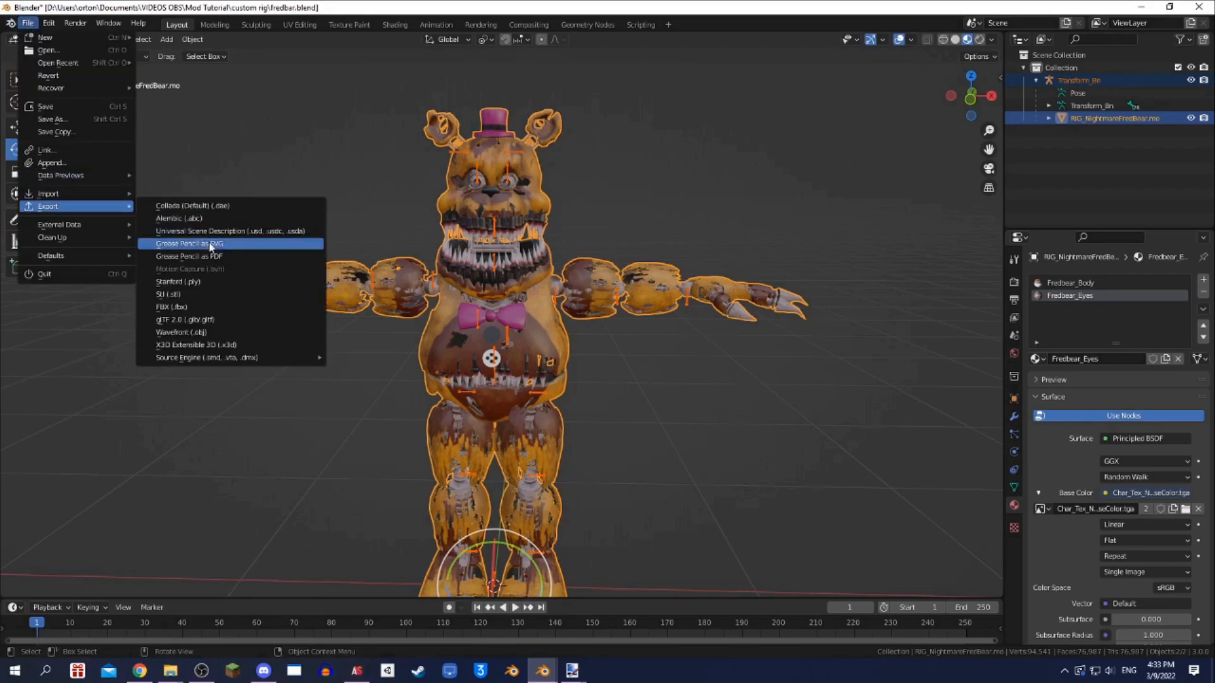
left_click(212, 307)
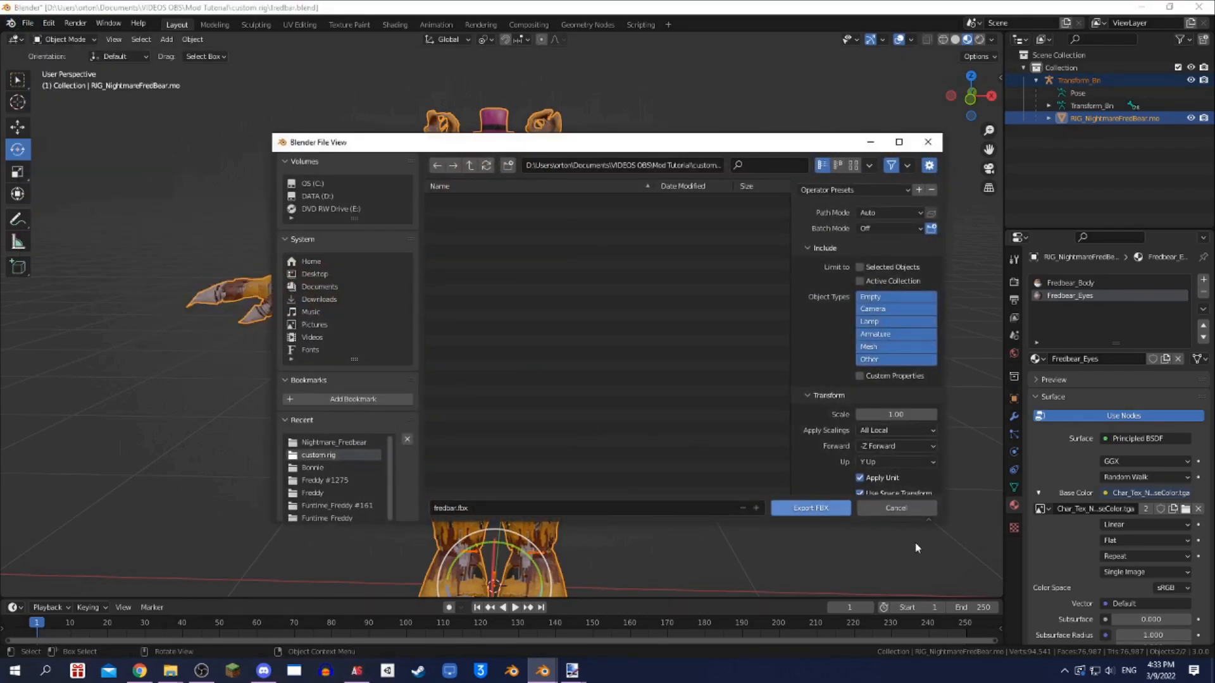
left_click(886, 508)
- Put the armature in Pose Mode, enlarge the timeline and insert a Location, Rotation & Scale keyframe for all bones at frame 1
middle_click_drag(510, 480, 532, 443, "shift")
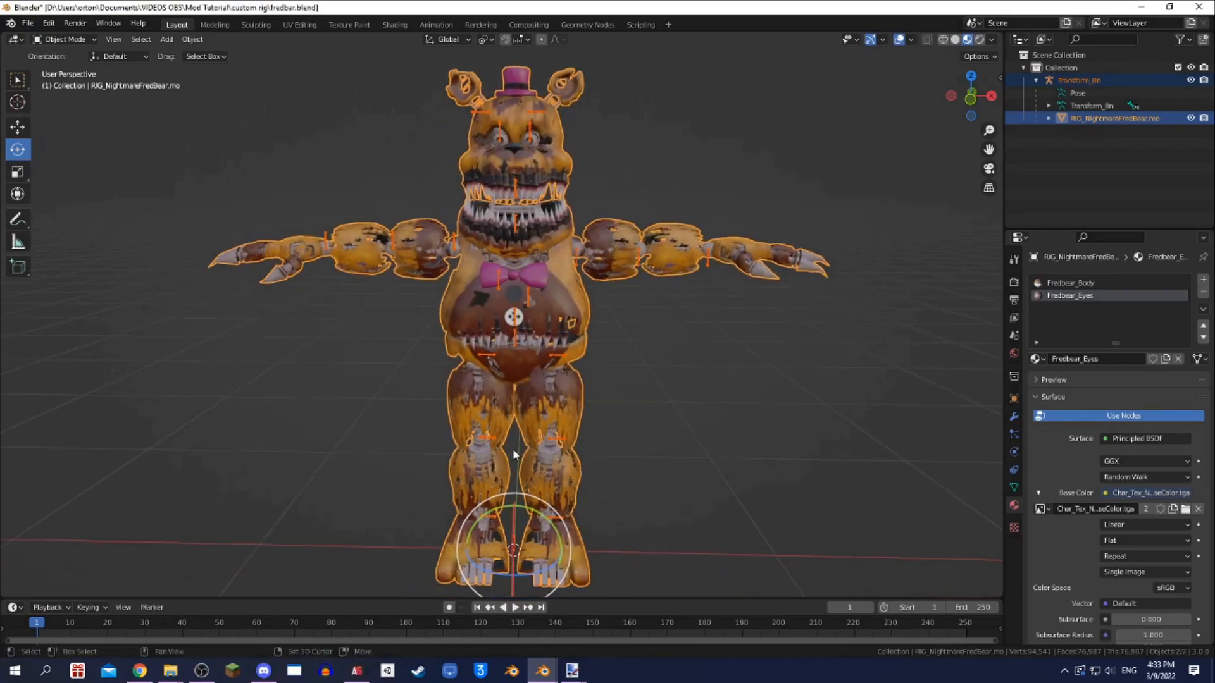
left_click(512, 337)
left_click(512, 338)
left_click(63, 40)
left_click(48, 83)
left_click_drag(152, 597, 164, 512)
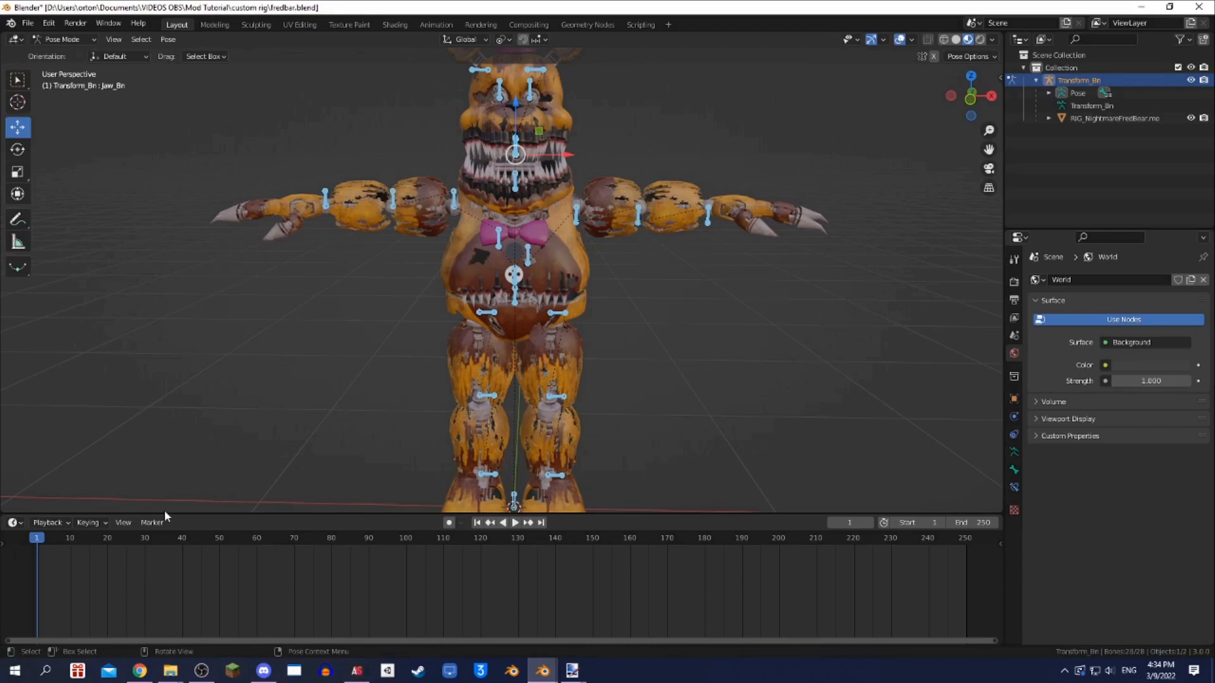
key("i")
key("i")
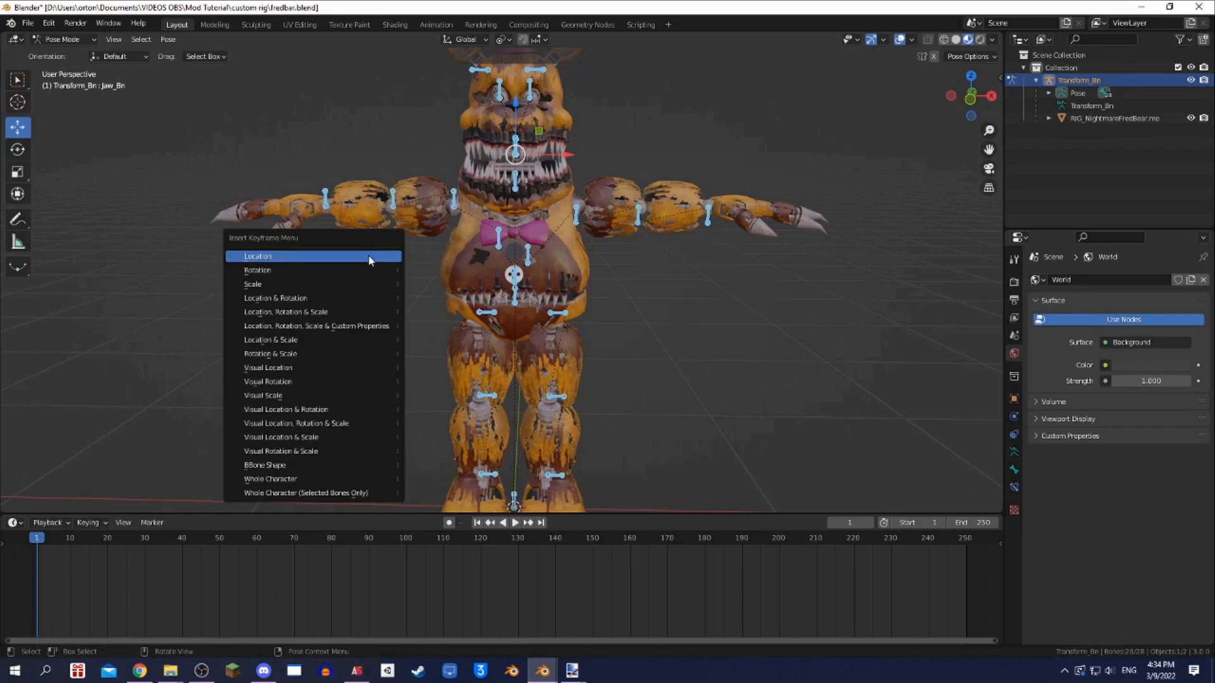
left_click(304, 312)
- Move to frame 82 and rotate the spine bone so the torso leans forward
key("space")
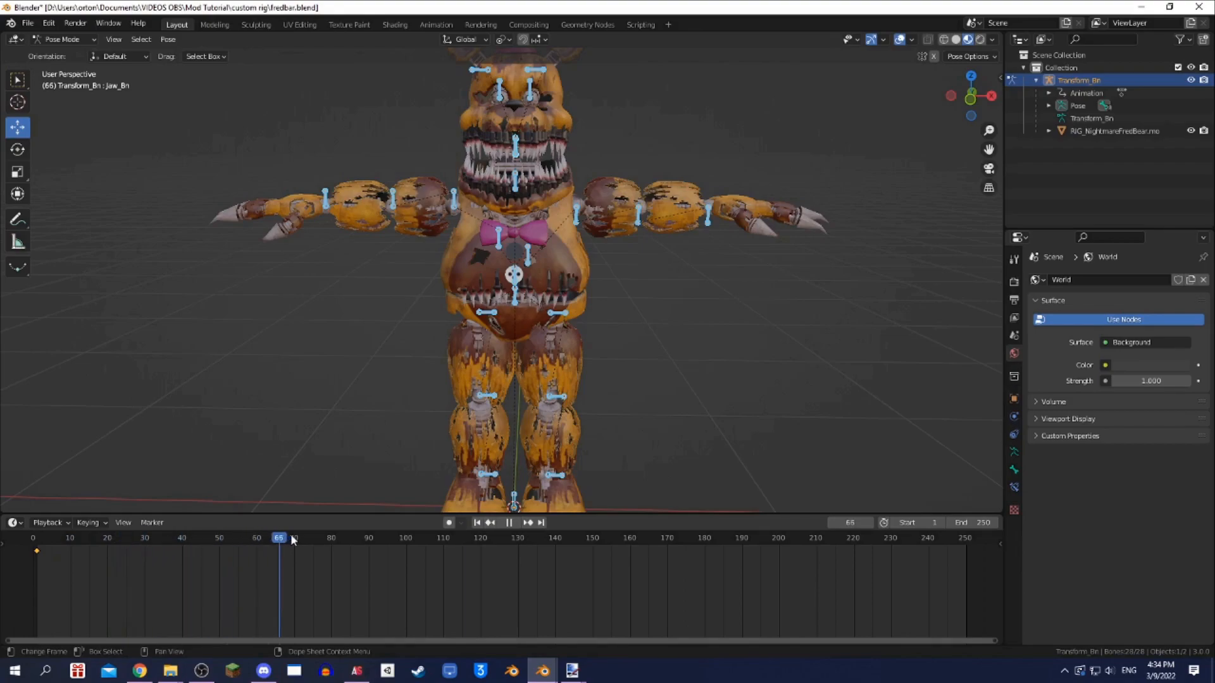
left_click_drag(310, 538, 340, 545)
key("space")
left_click(516, 271)
middle_click_drag(517, 269, 476, 266)
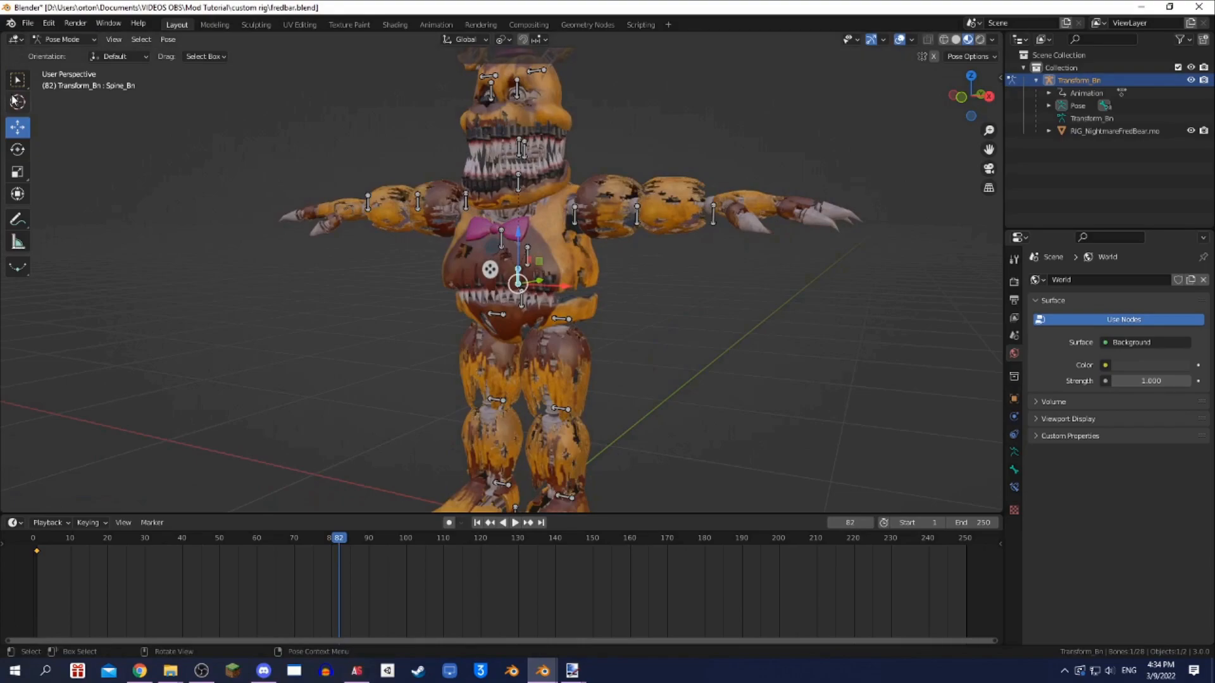
left_click(19, 152)
middle_click_drag(579, 289, 551, 288)
left_click(538, 301)
left_click(526, 293)
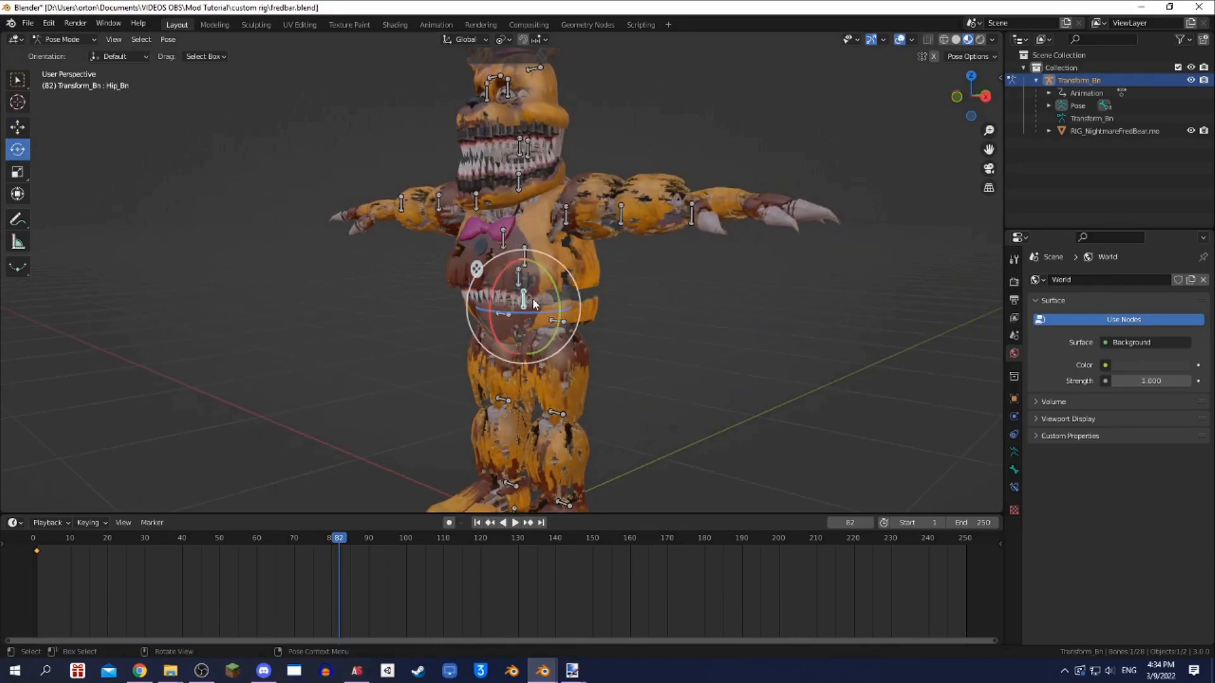
left_click(520, 276)
left_click_drag(487, 272, 476, 312)
key("KP_1")
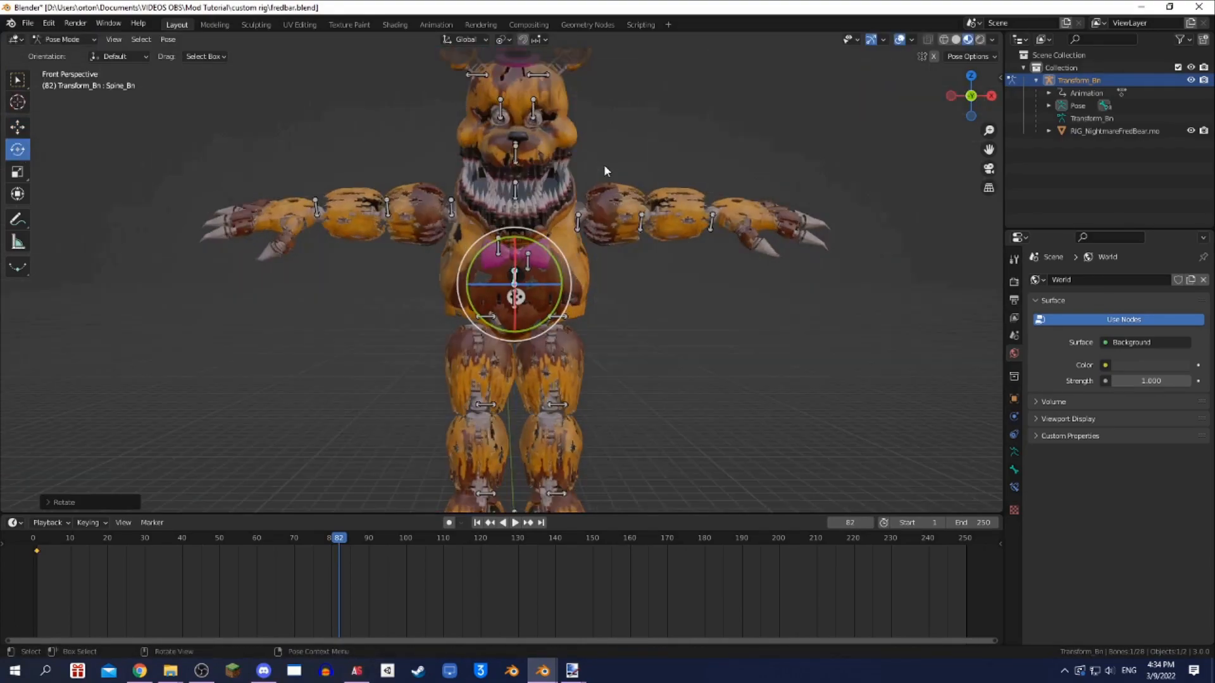
- Rotate the jaw and head bones so the mouth opens wide and the head tilts sideways
scroll(601, 158, "up", 2)
left_click(479, 204)
left_click_drag(510, 188, 514, 138)
key("ctrl+z")
left_click(480, 205)
left_click_drag(486, 198, 517, 191)
left_click(480, 204)
- Rotate the character's right ear bone and left eye bone slightly for the test pose
left_click(526, 90)
left_click(587, 109)
left_click(438, 78)
left_click_drag(443, 88, 440, 95)
left_click(514, 120)
left_click_drag(519, 124, 476, 129)
left_click(466, 114)
- Rotate the upper arm, forearm and hand bones of both arms so the arms bend downward
left_click(573, 300)
left_click_drag(572, 300, 550, 310)
left_click(658, 335)
left_click_drag(651, 335, 630, 347)
left_click(386, 280)
left_click_drag(388, 285, 411, 300)
left_click(297, 318)
left_click_drag(303, 321, 335, 344)
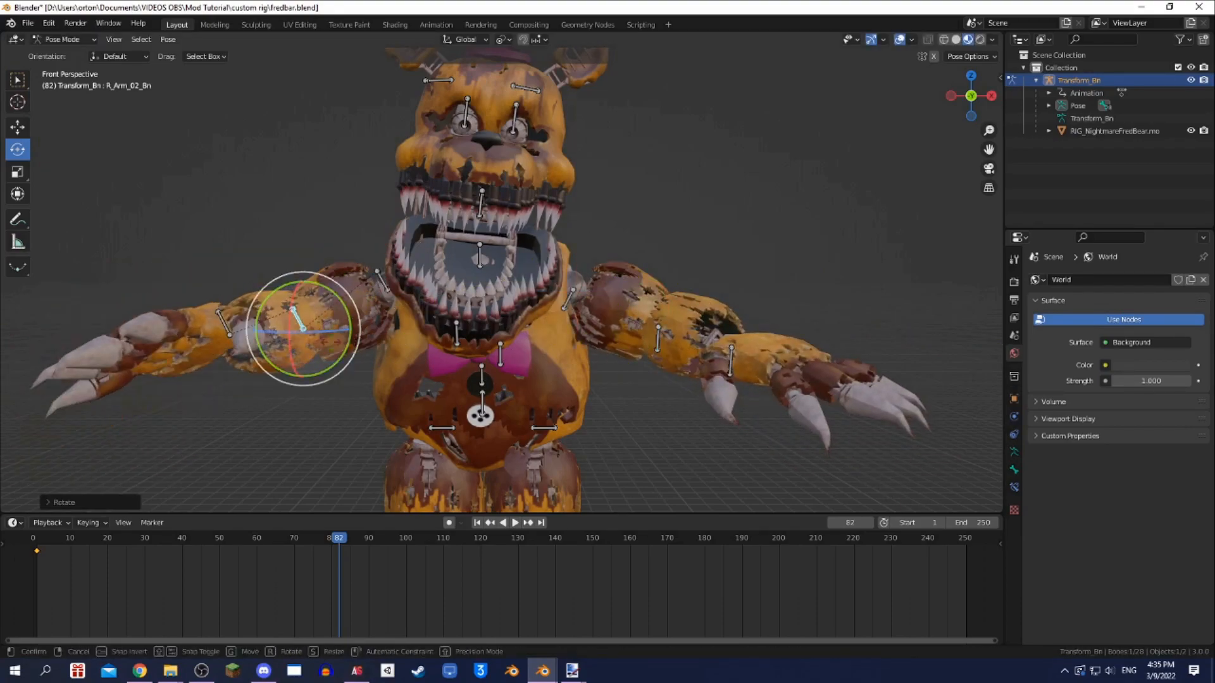
left_click(224, 324)
left_click_drag(232, 334, 245, 349)
left_click(731, 364)
left_click_drag(773, 368, 756, 394)
- Rotate the character's left leg slightly and keyframe all bones in the pose at frame 82
scroll(534, 370, "down", 6)
left_click(529, 390)
left_click_drag(544, 387, 547, 388)
left_click(547, 388)
left_click(476, 393)
scroll(509, 328, "up", 2)
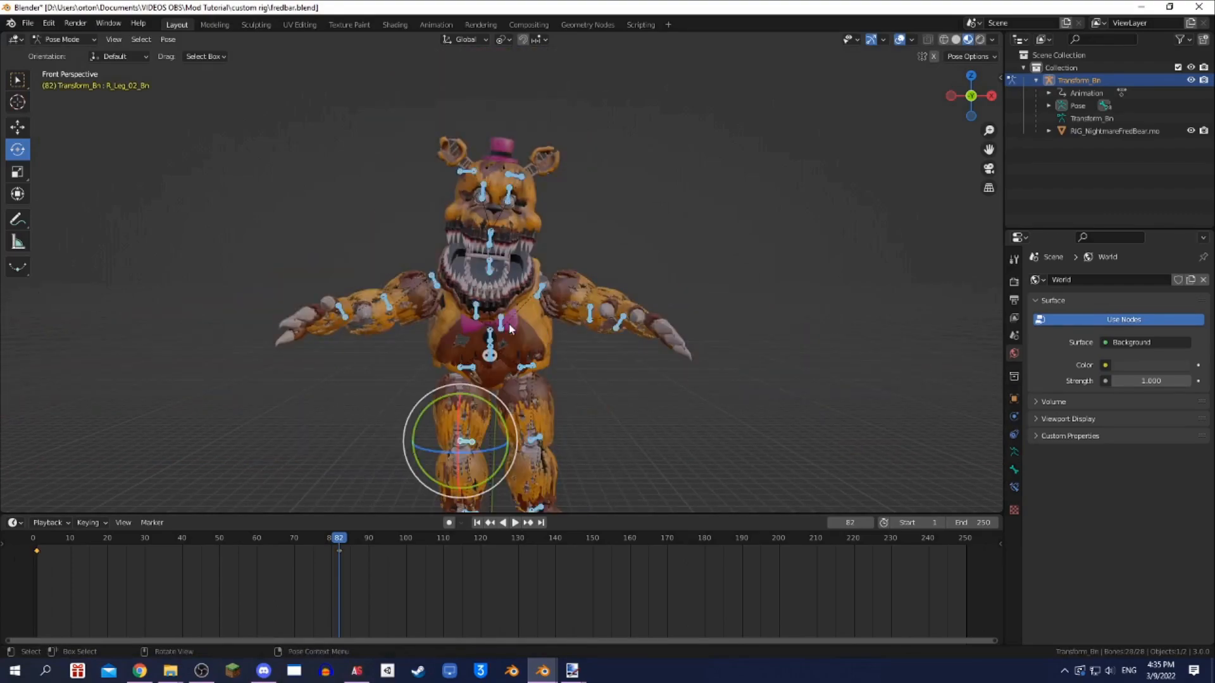
- Set the animation's end frame to 392 and paste a copy of the first keyframe at frame 392
left_click_drag(306, 541, 1064, 522)
middle_click_drag(948, 582, 304, 582)
scroll(479, 582, "down", 6)
left_click_drag(709, 540, 701, 564)
key("ctrl+v")
scroll(415, 567, "down", 4)
middle_click_drag(415, 568, 690, 567)
- Paste a copy of the posed keyframe at frame 272 and move the original posed keyframe to about frame 122
left_click_drag(690, 563, 715, 563)
left_click(391, 552)
key("ctrl+c")
key("ctrl+v")
left_click_drag(391, 552, 460, 551)
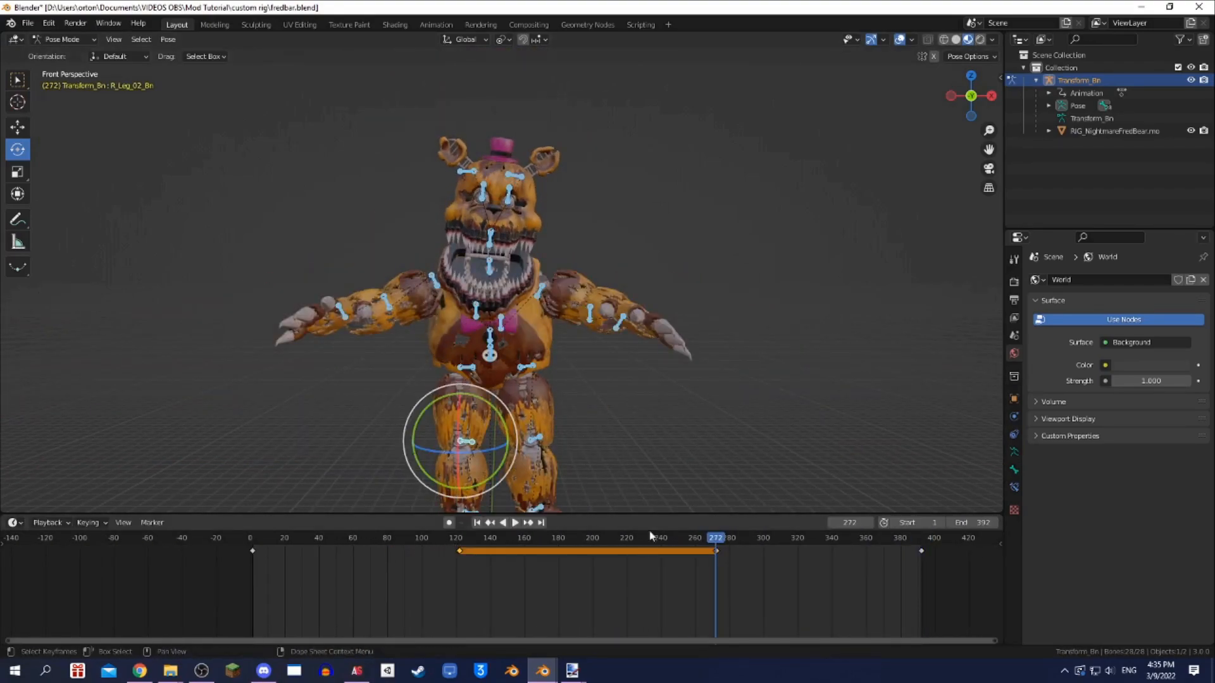
- Play the animation with the overlays hidden to check how the rig moves
left_click(899, 39)
key("shift+Left")
key("space")
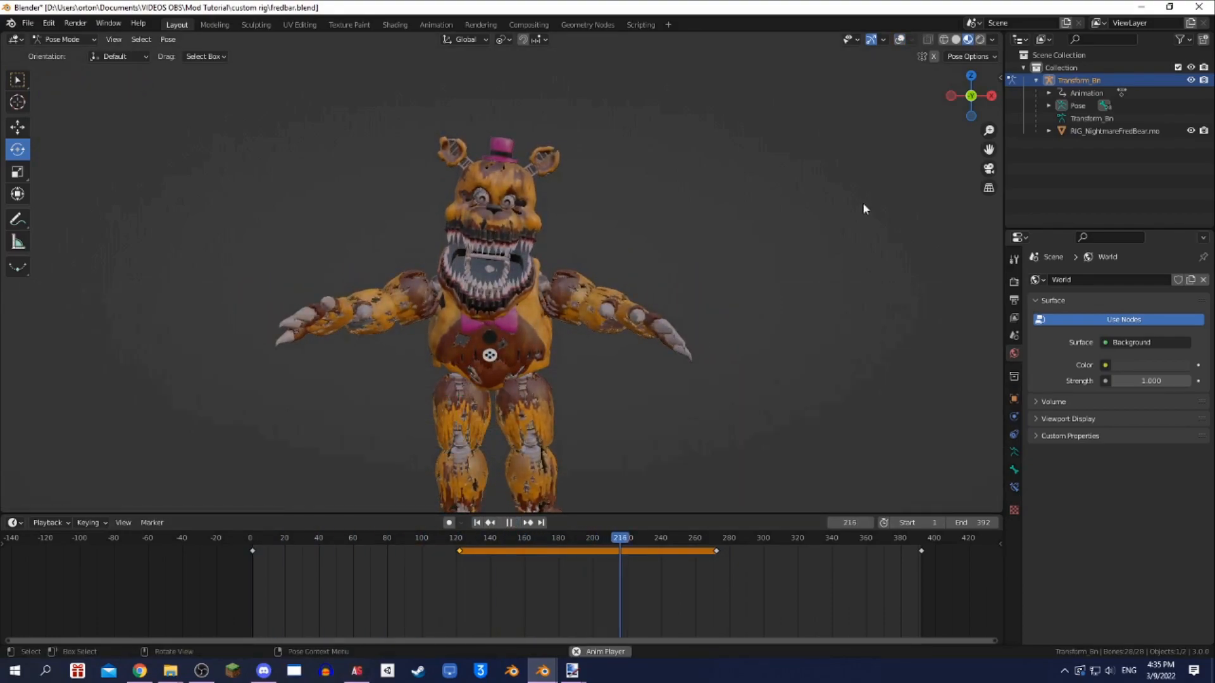
scroll(502, 392, "up", 8)
middle_click_drag(502, 394, 507, 383)
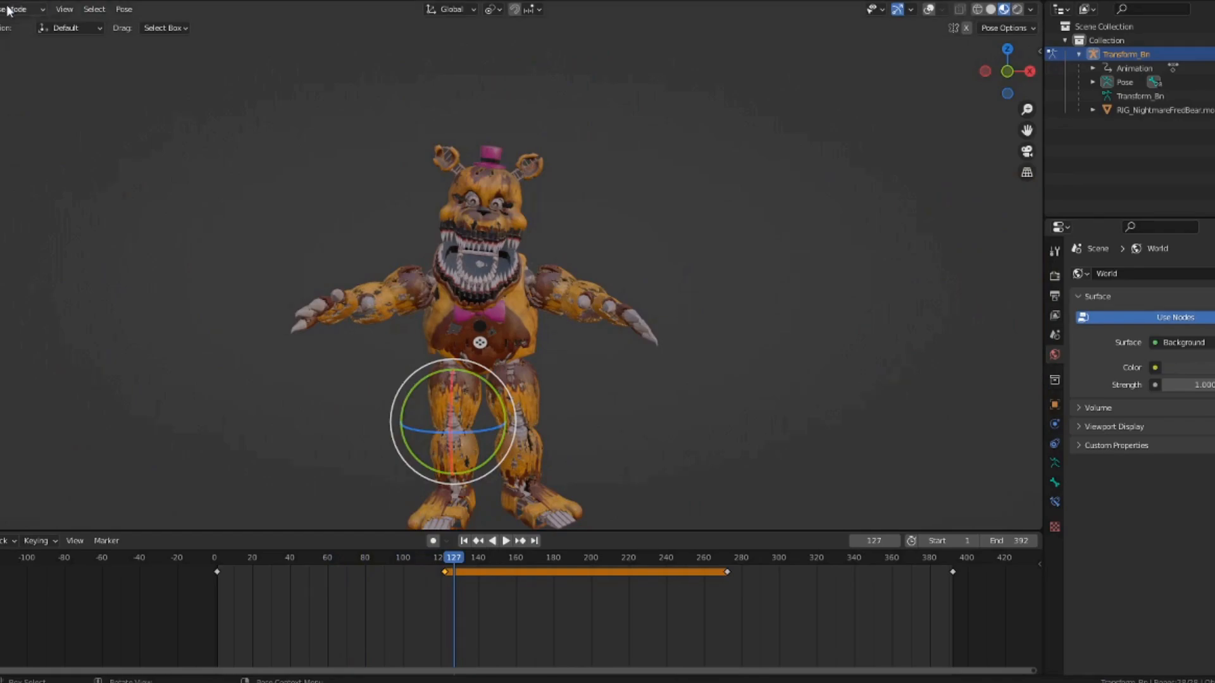
- Return the armature to Object Mode, deselect it and show the viewport overlays again
left_click(8, 10)
left_click(14, 27)
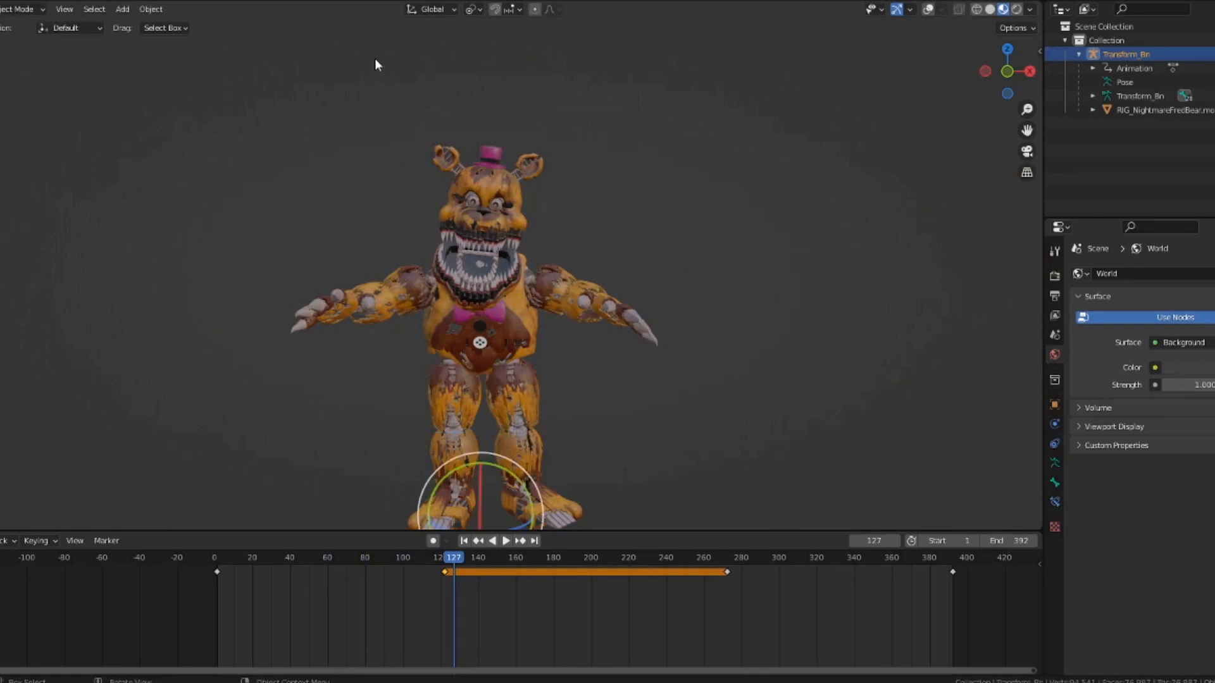
left_click(625, 110)
scroll(626, 120, "down", 3)
left_click(926, 10)
scroll(680, 241, "up", 5)
middle_click_drag(674, 244, 687, 247)
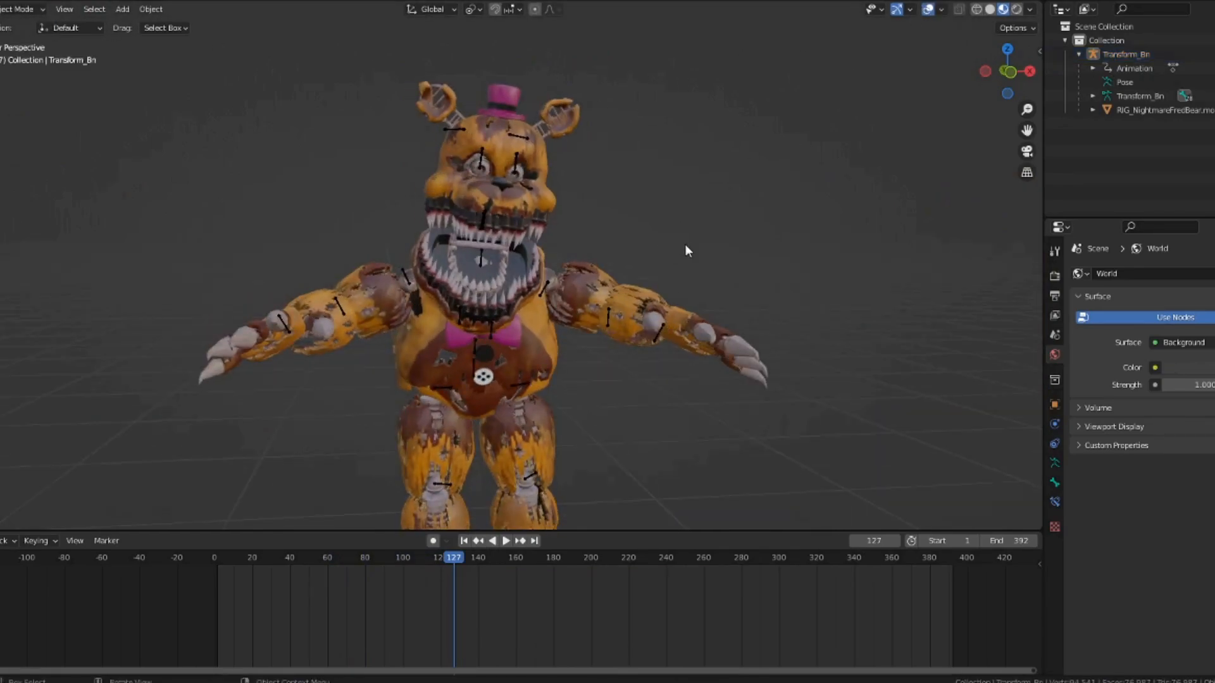
- Select both the armature and the Fredbear mesh and open the FBX export for them
key("a")
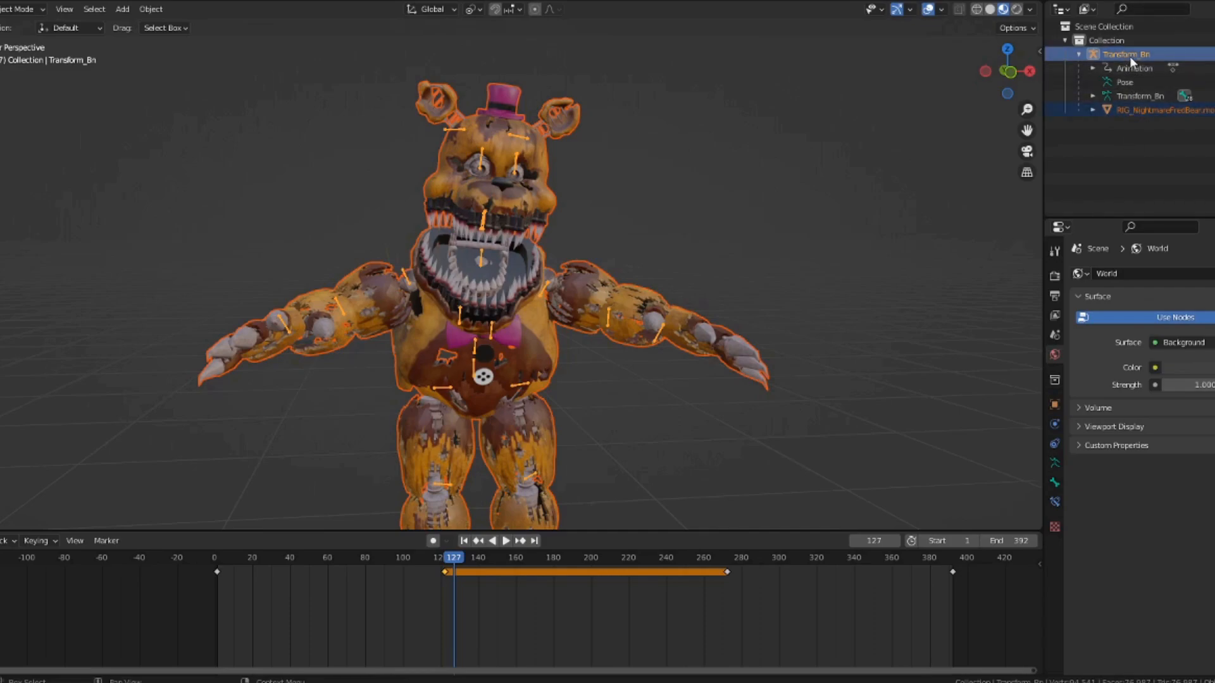
left_click_drag(1122, 112, 1114, 56)
left_click(1120, 143)
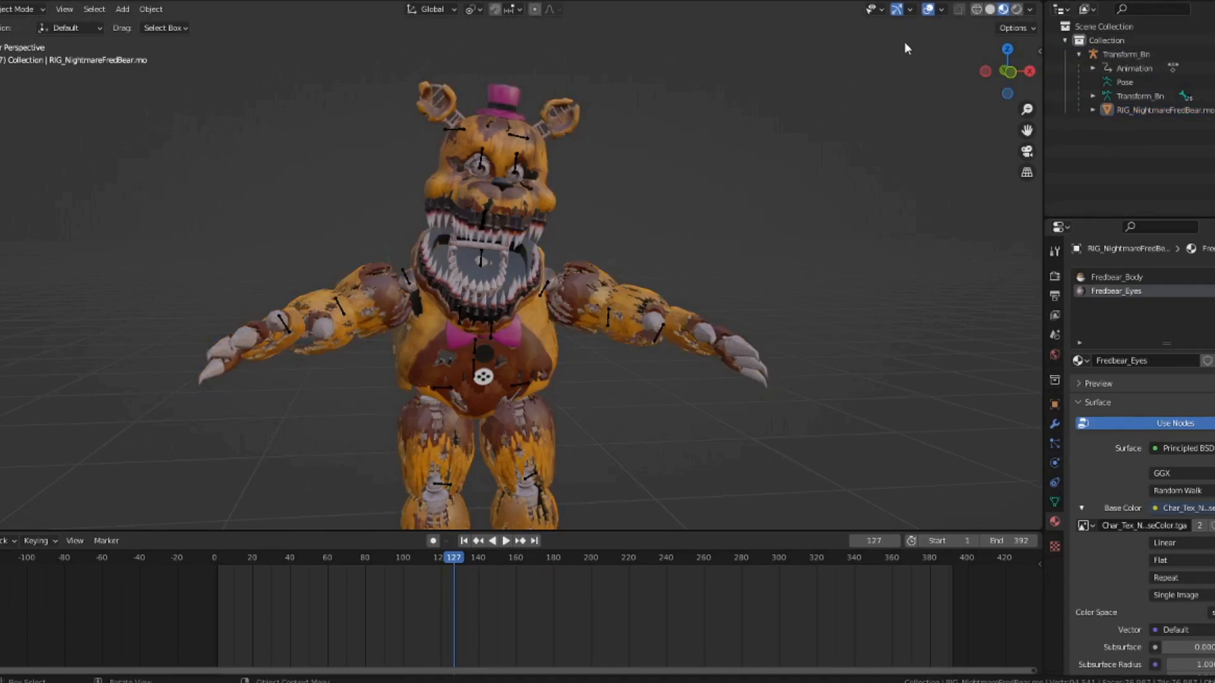
key("a")
left_click(2, 8)
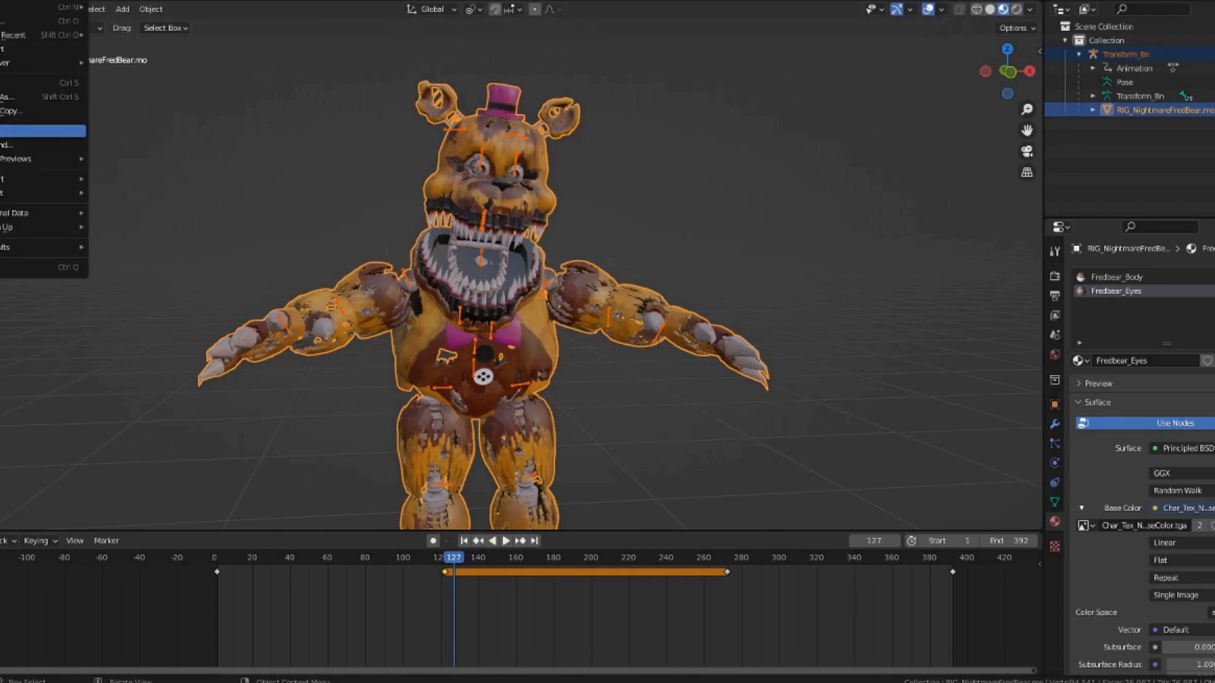
mouse_move(7, 192)
left_click(183, 202)
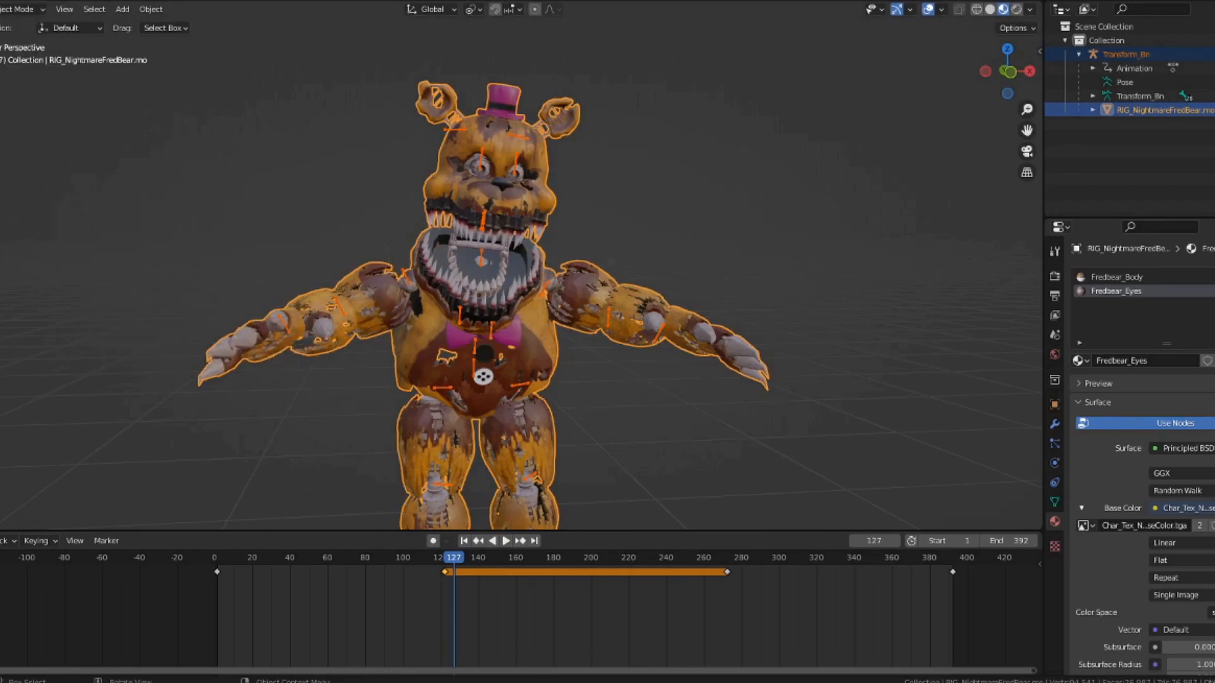
left_click(2, 8)
mouse_move(45, 193)
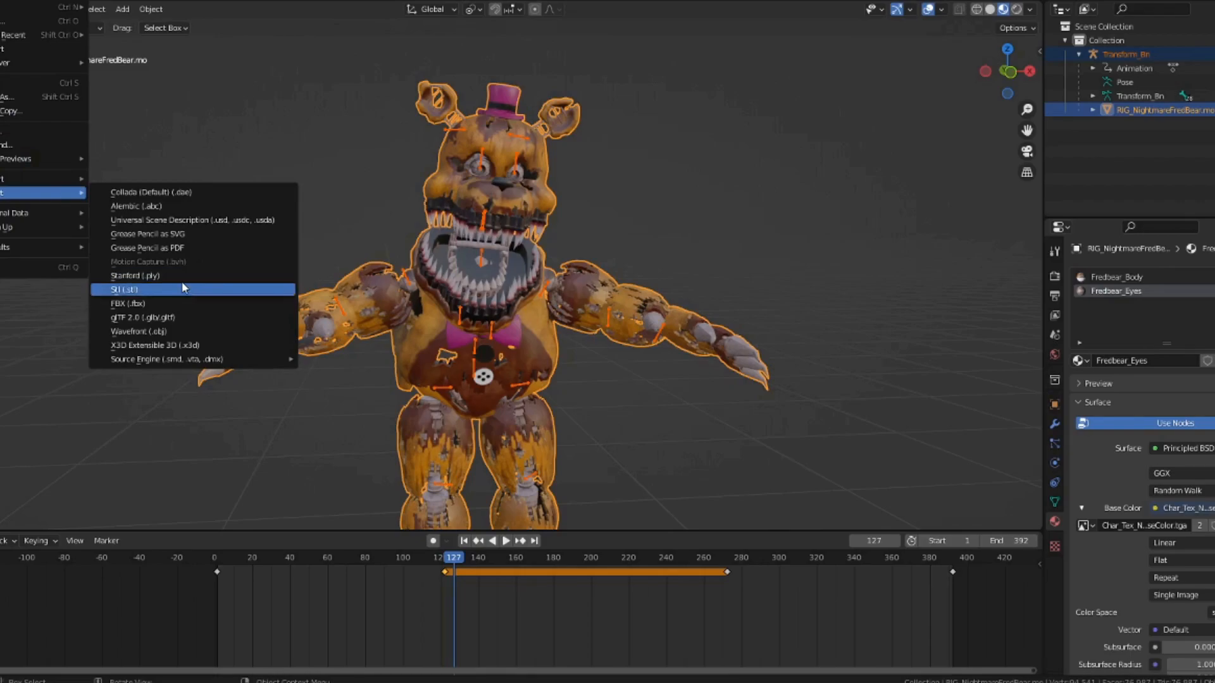
left_click(130, 304)
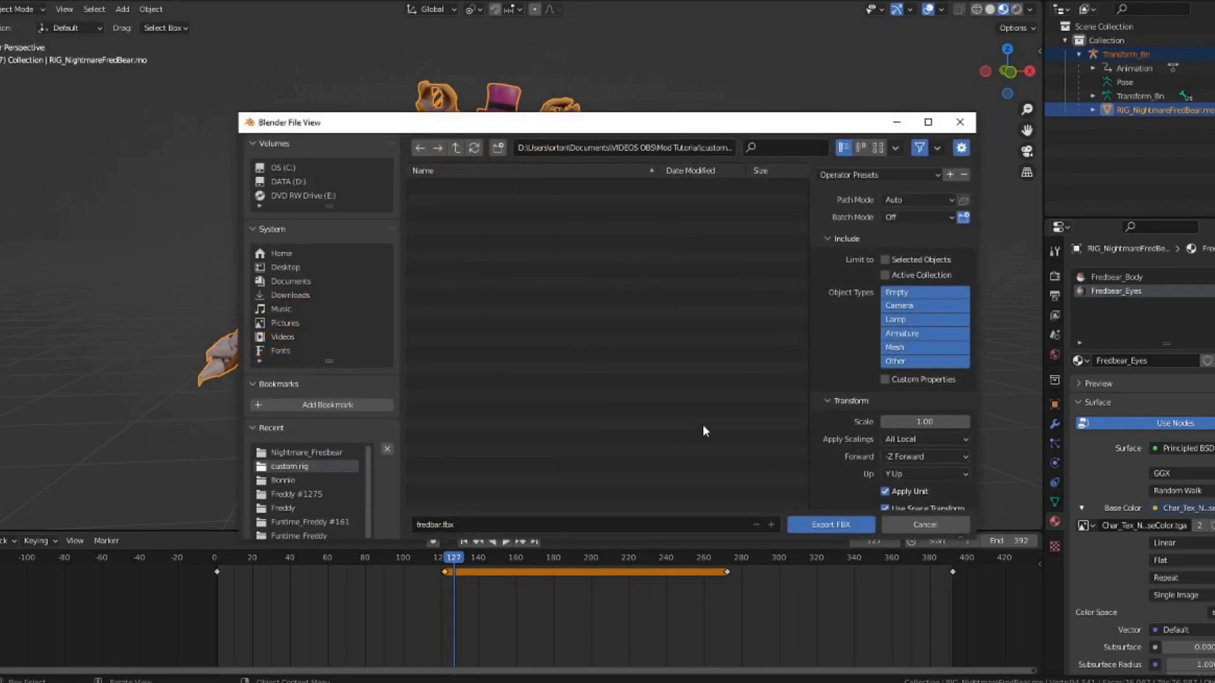
- Export fredbar.fbx with Apply Scalings set to FBX All and Add Leaf Bones turned off for the armature
left_click(911, 439)
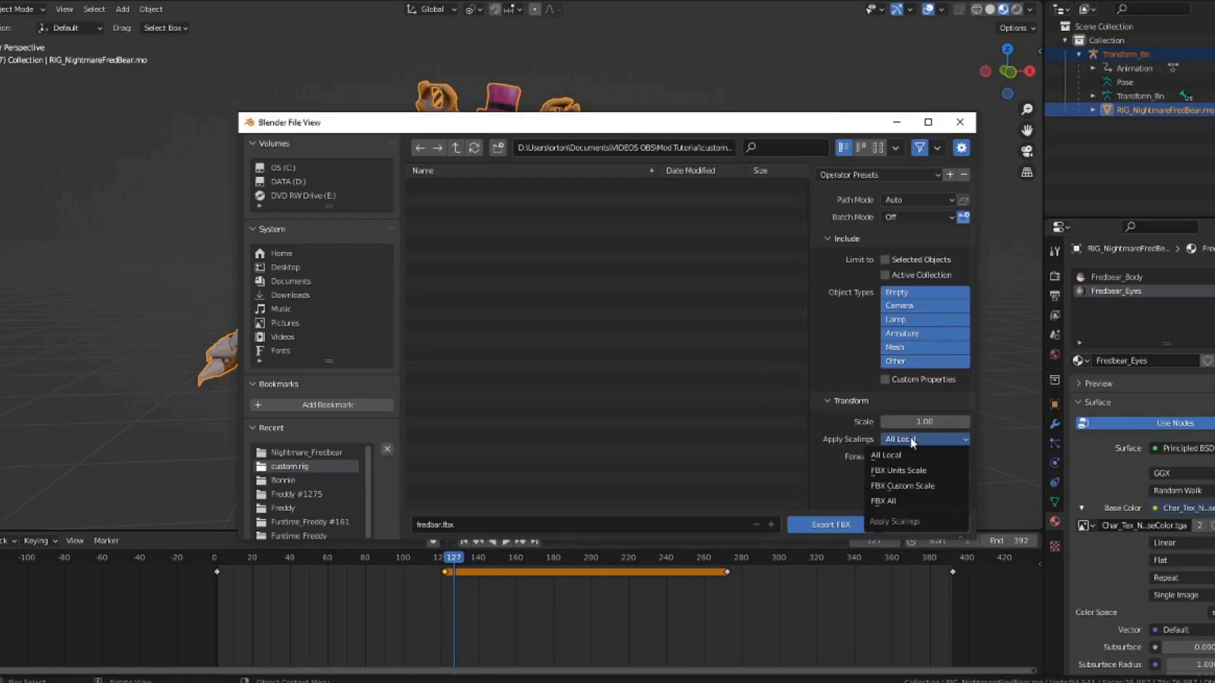
left_click(890, 498)
scroll(885, 463, "down", 3)
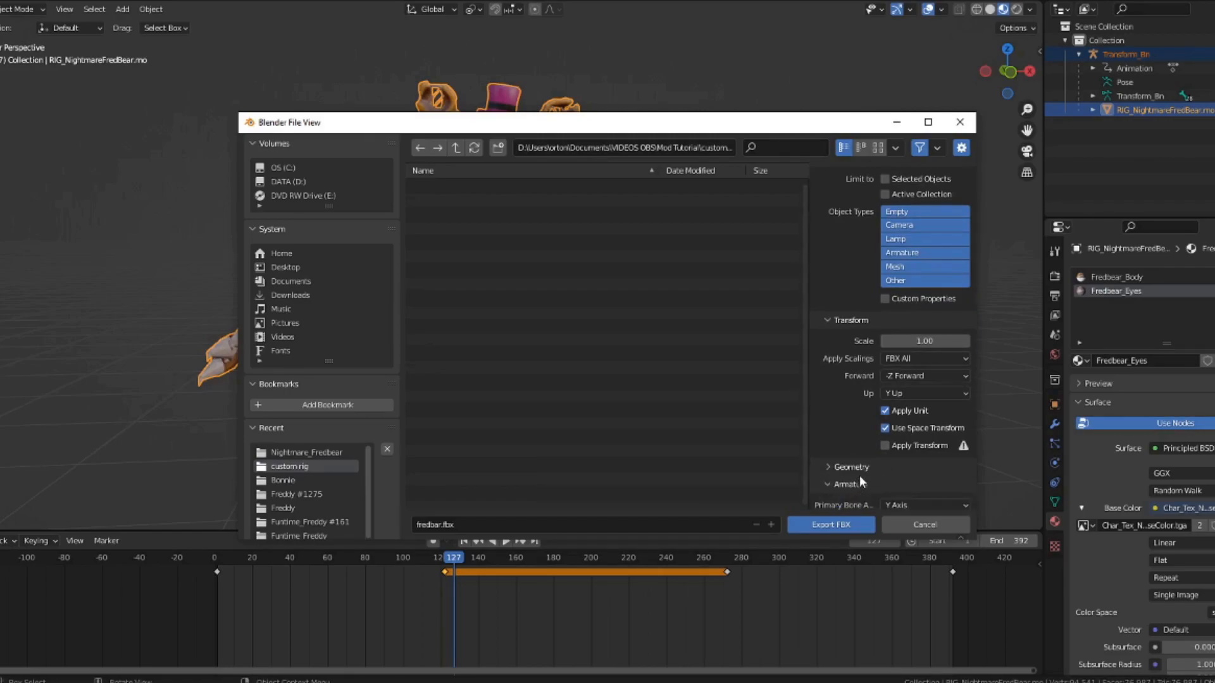
left_click(858, 482)
left_click(885, 480)
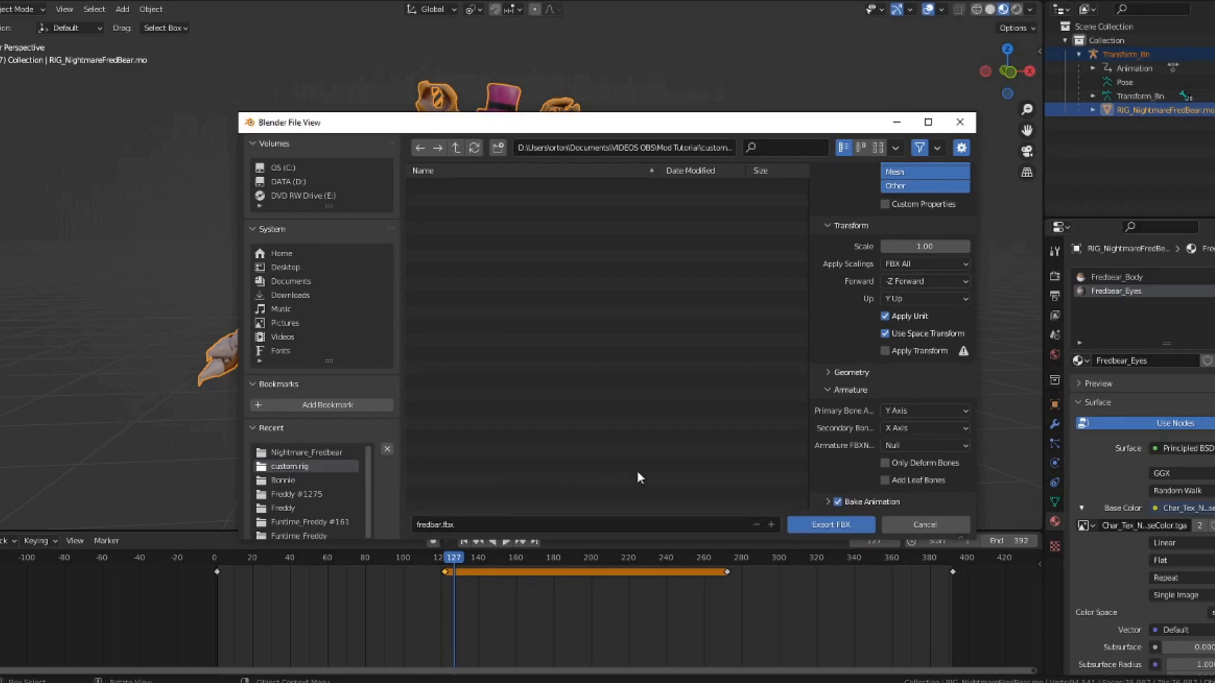
left_click(831, 525)
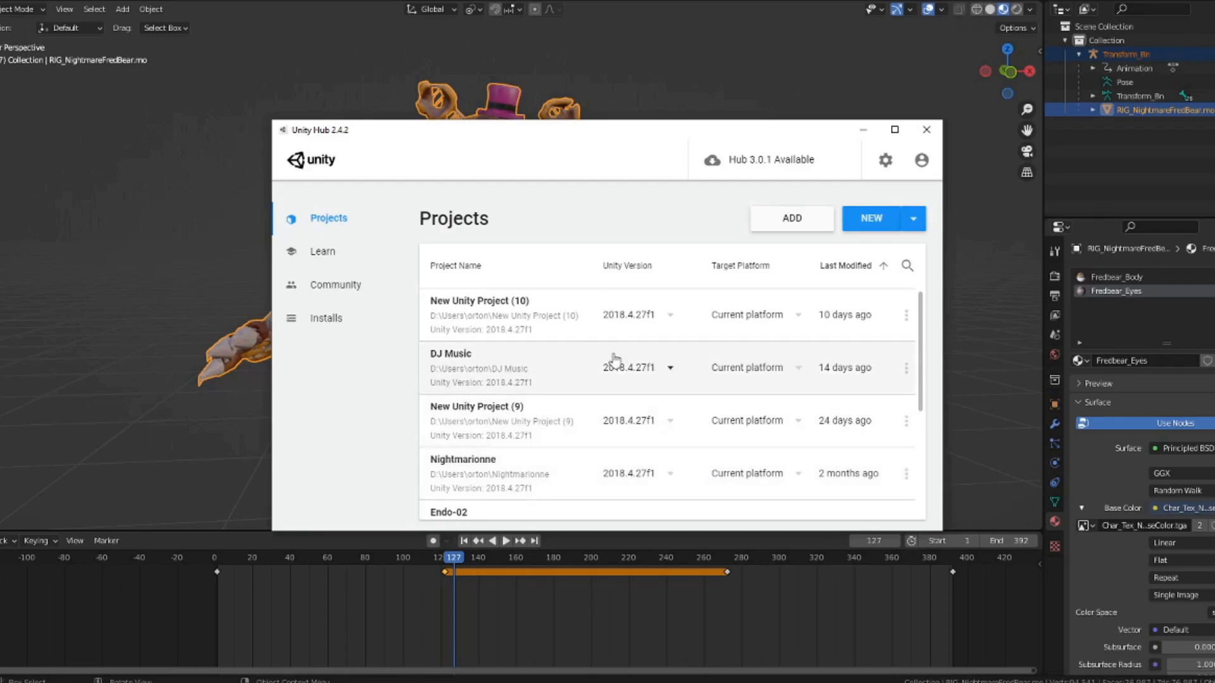
- Create a new 3D project named New Unity Project from Unity Hub
left_click(884, 217)
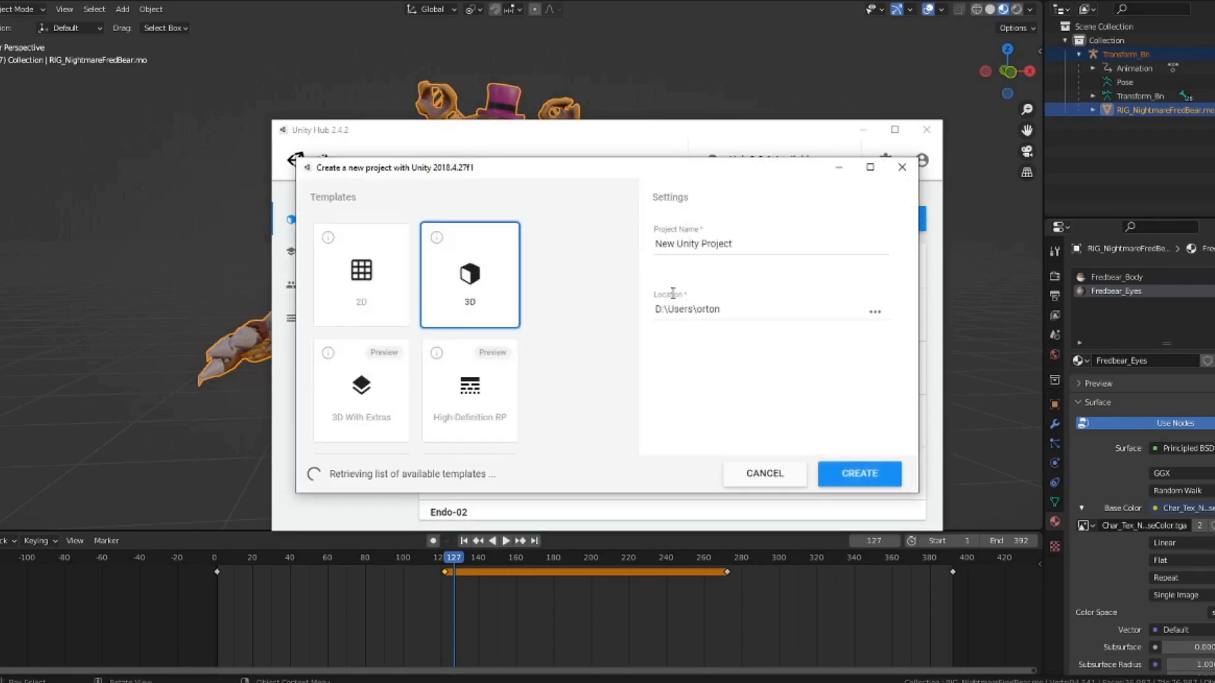
left_click(871, 476)
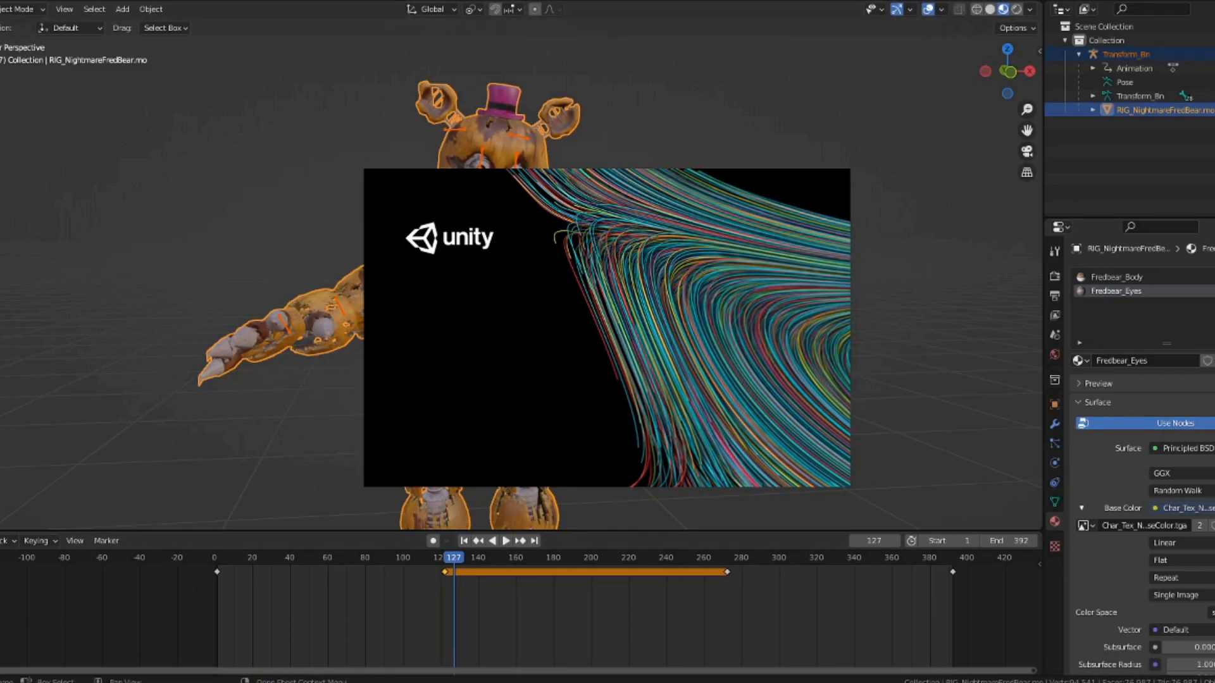
- Find uTinyRipper.exe through the Windows search and launch it
left_click(162, 682)
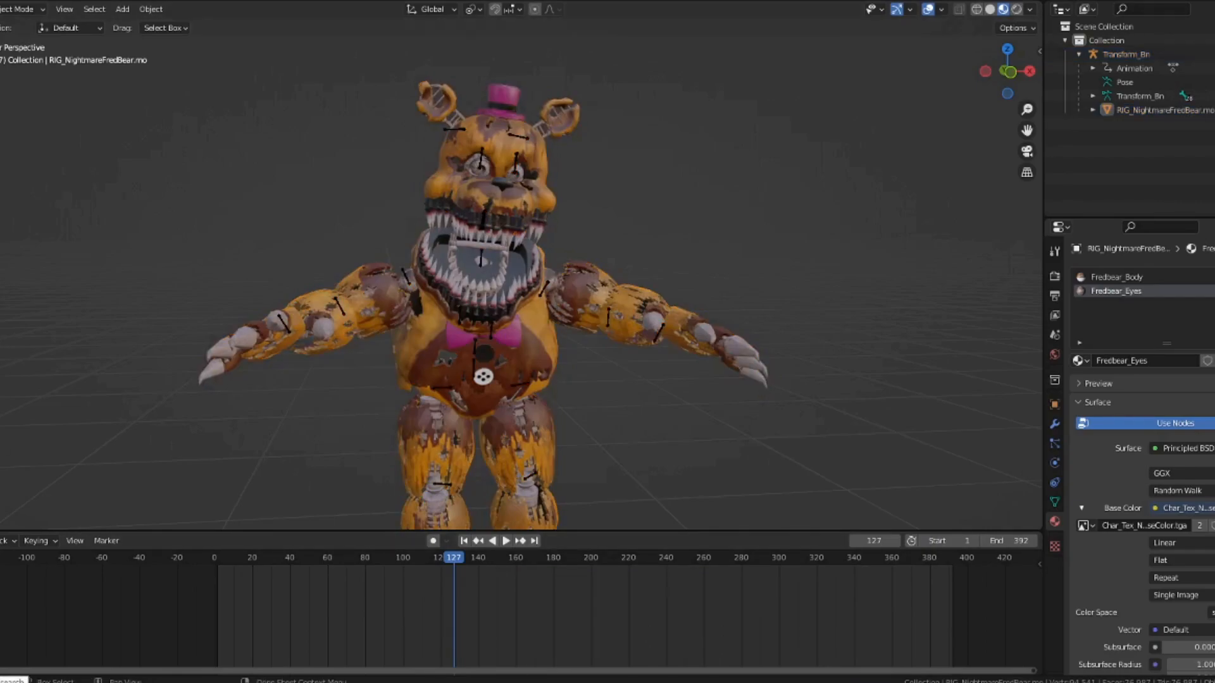
left_click(58, 682)
type("utiny")
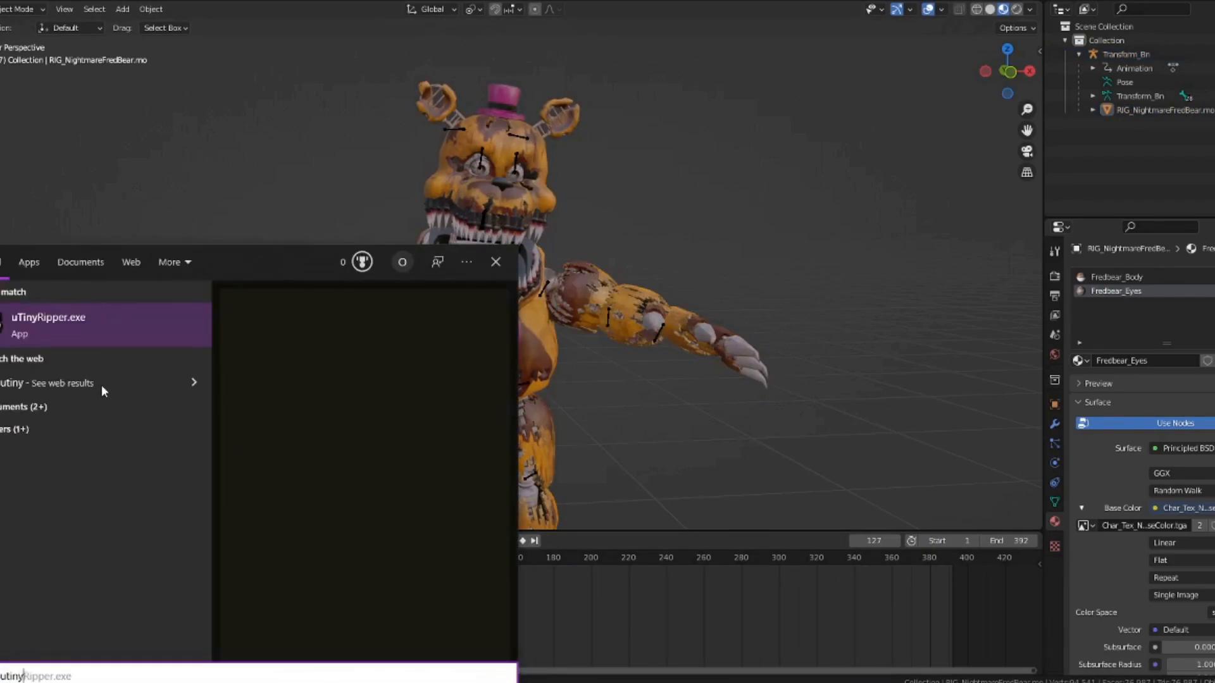
left_click(70, 324)
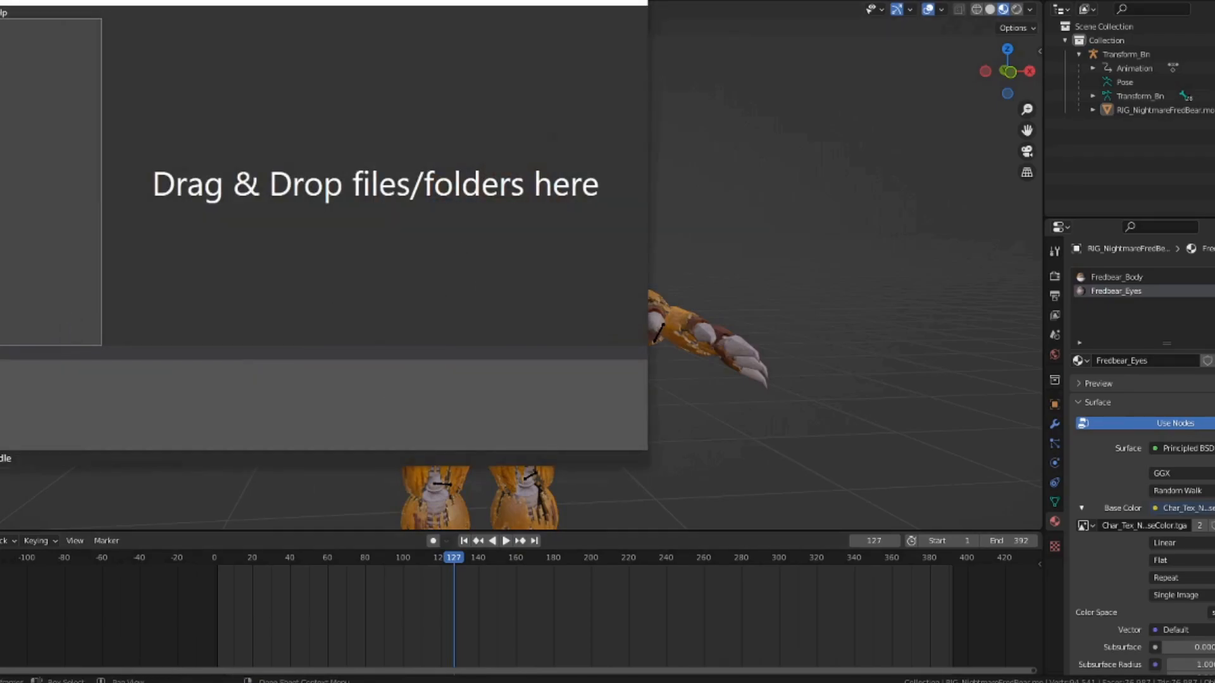
- Load the asset file from the bonnie folder under all datas Funtime, animatronics into uTinyRipper
left_click(244, 682)
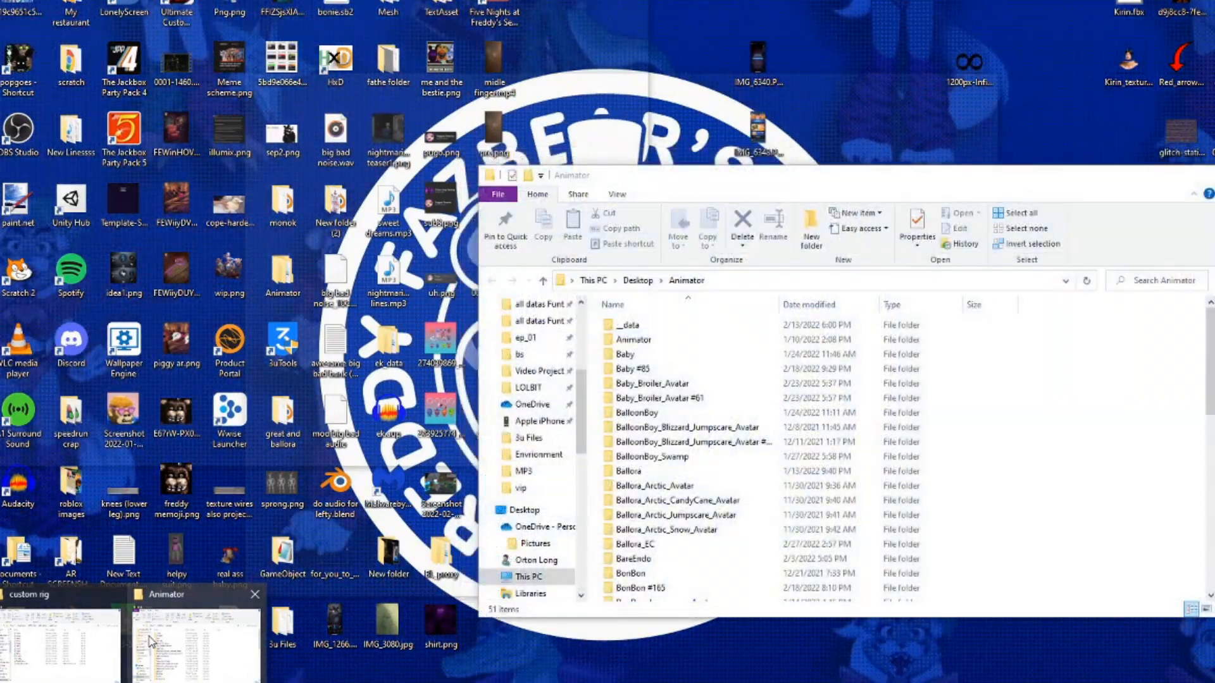
left_click(151, 643)
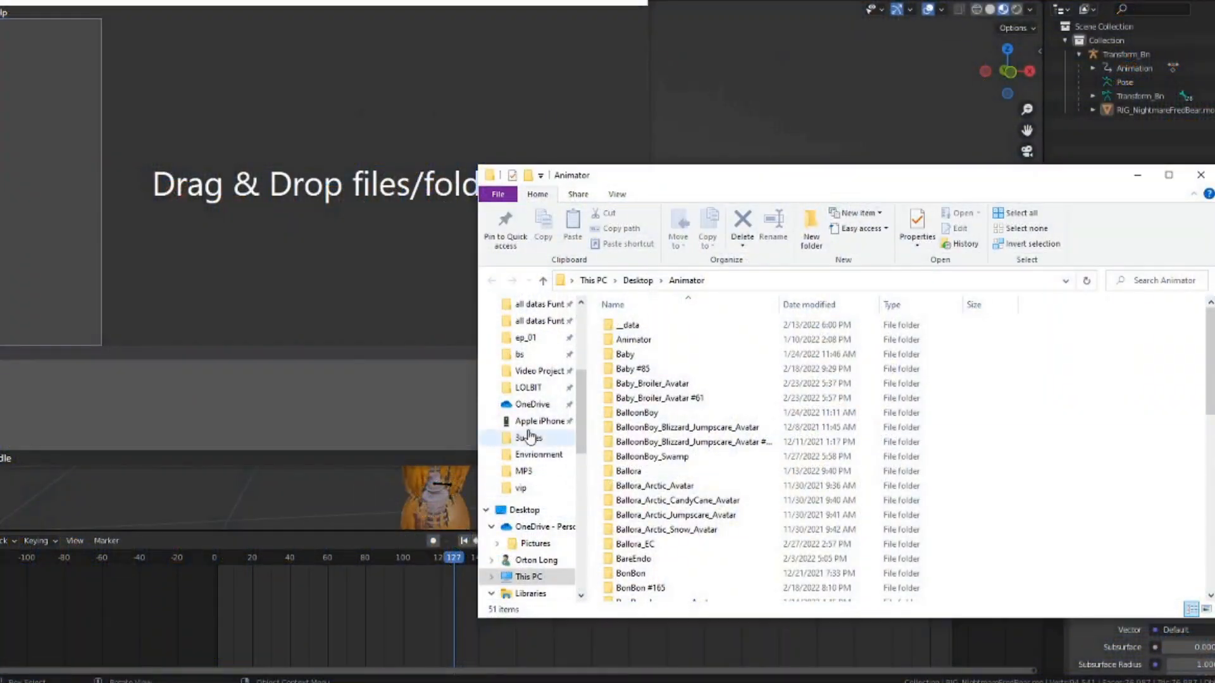
scroll(532, 424, "up", 3)
left_click(539, 421)
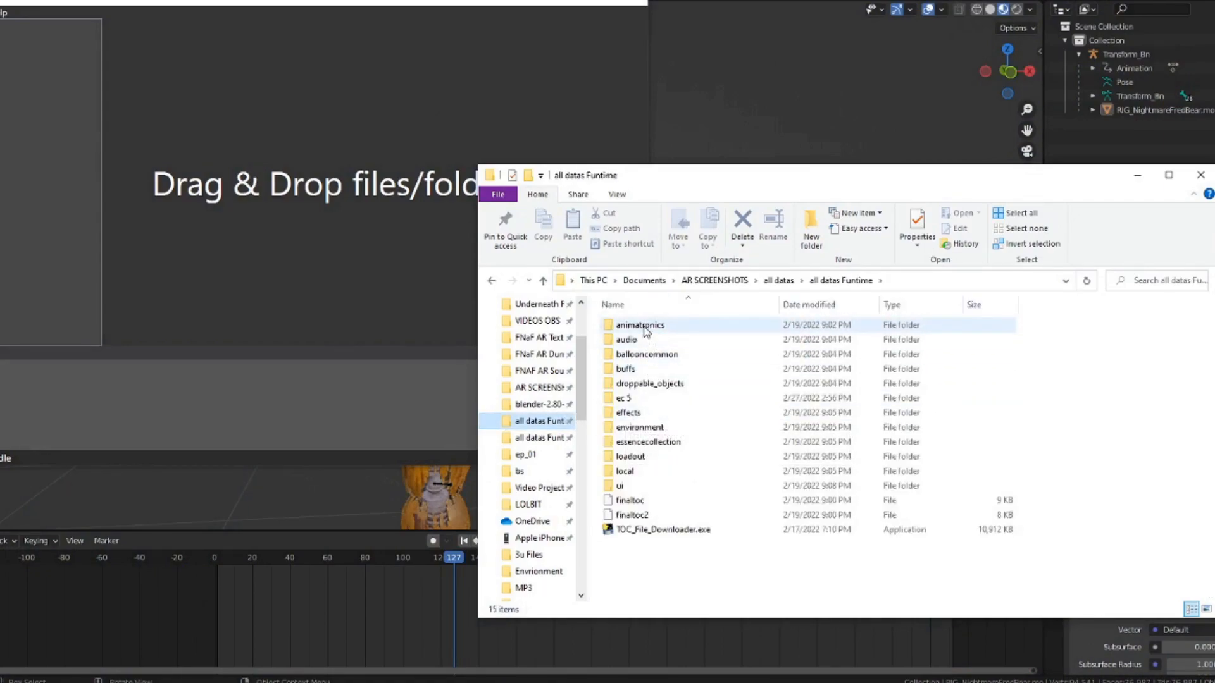
double_click(644, 325)
left_click(642, 514)
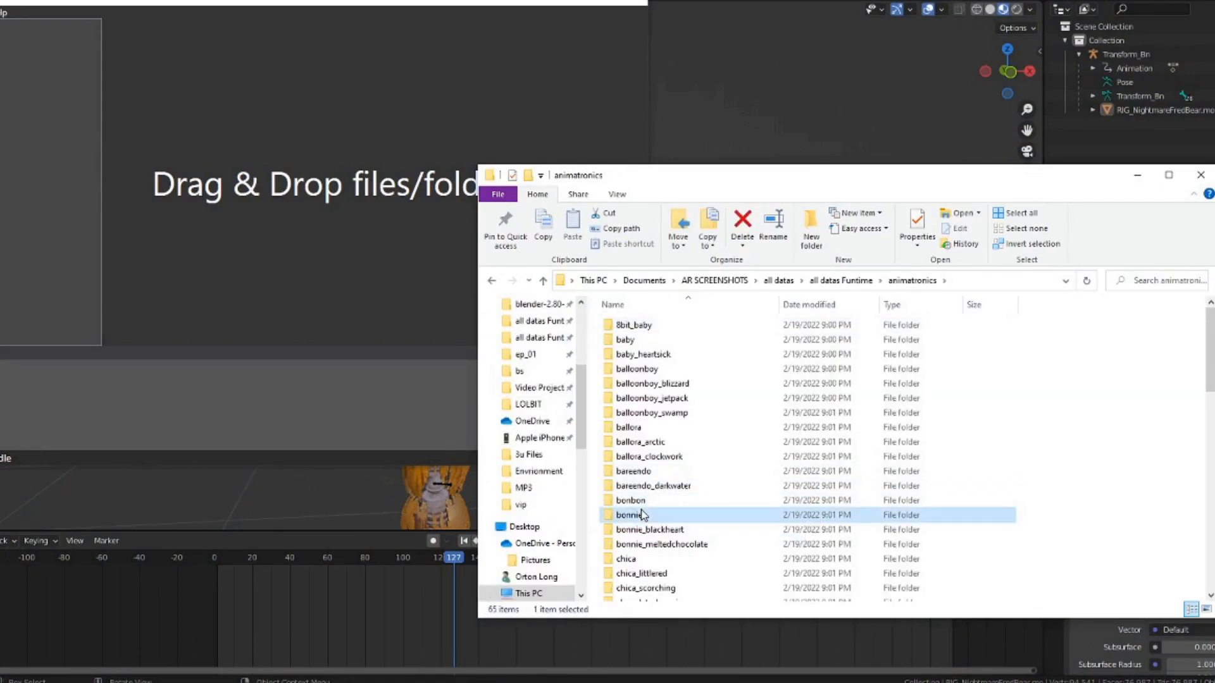
double_click(642, 514)
left_click(641, 325)
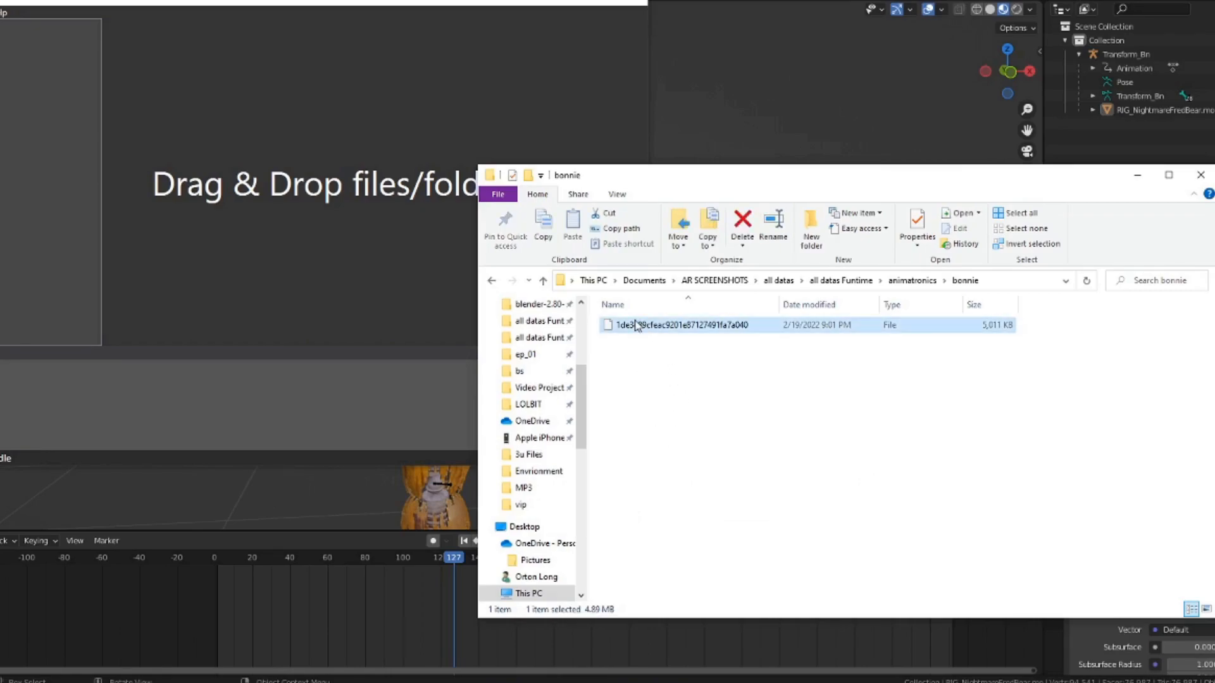
left_click_drag(641, 326, 395, 345)
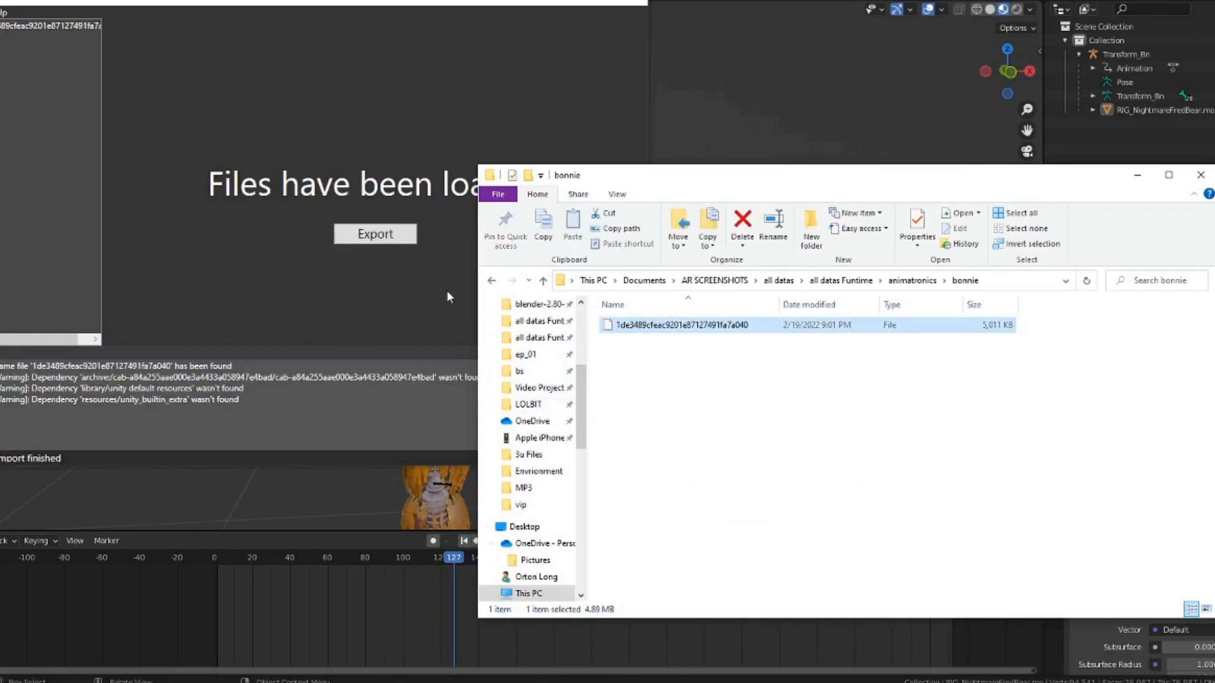
- Export the loaded Bonnie assets into a new Desktop folder named bonie
left_click(381, 232)
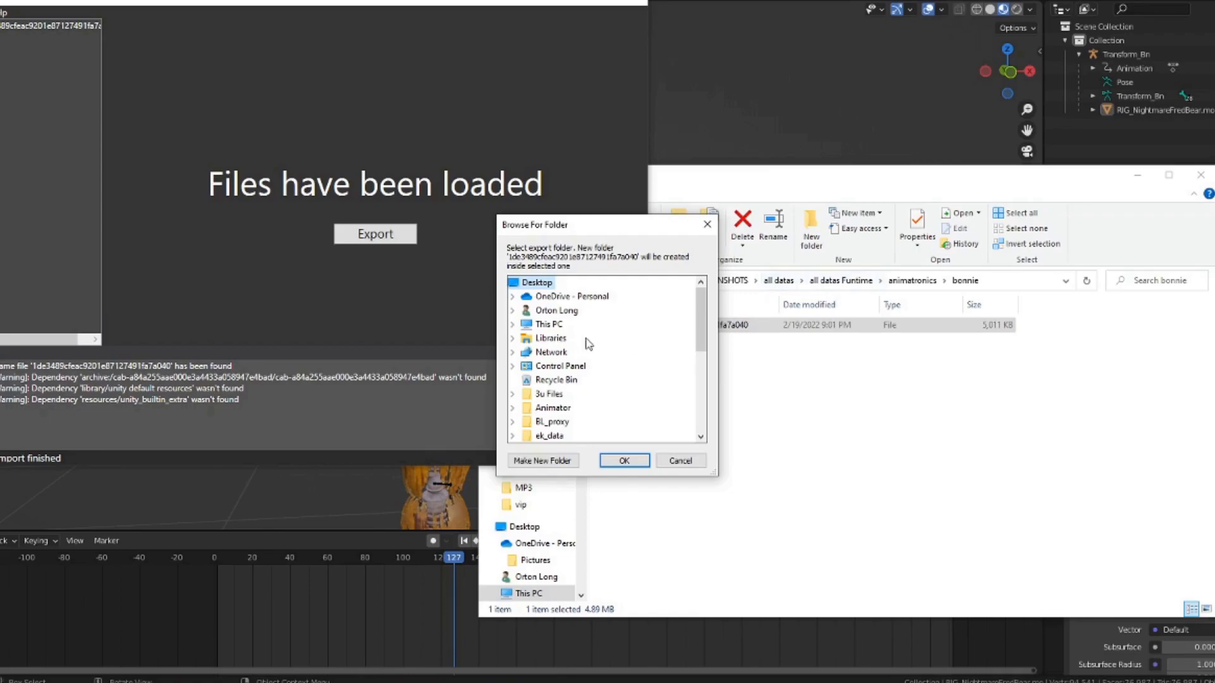
scroll(588, 343, "down", 1)
scroll(579, 351, "up", 1)
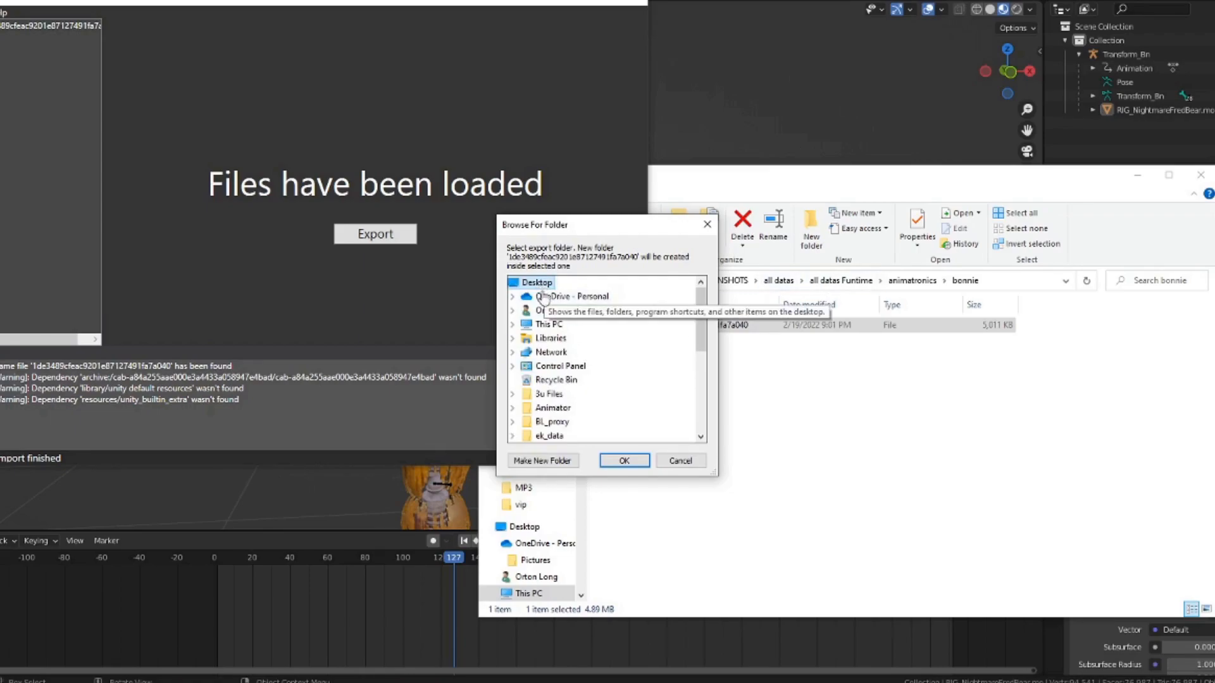
left_click(537, 462)
type("New Linessss")
key("Return")
scroll(633, 405, "up", 8)
left_click(545, 435)
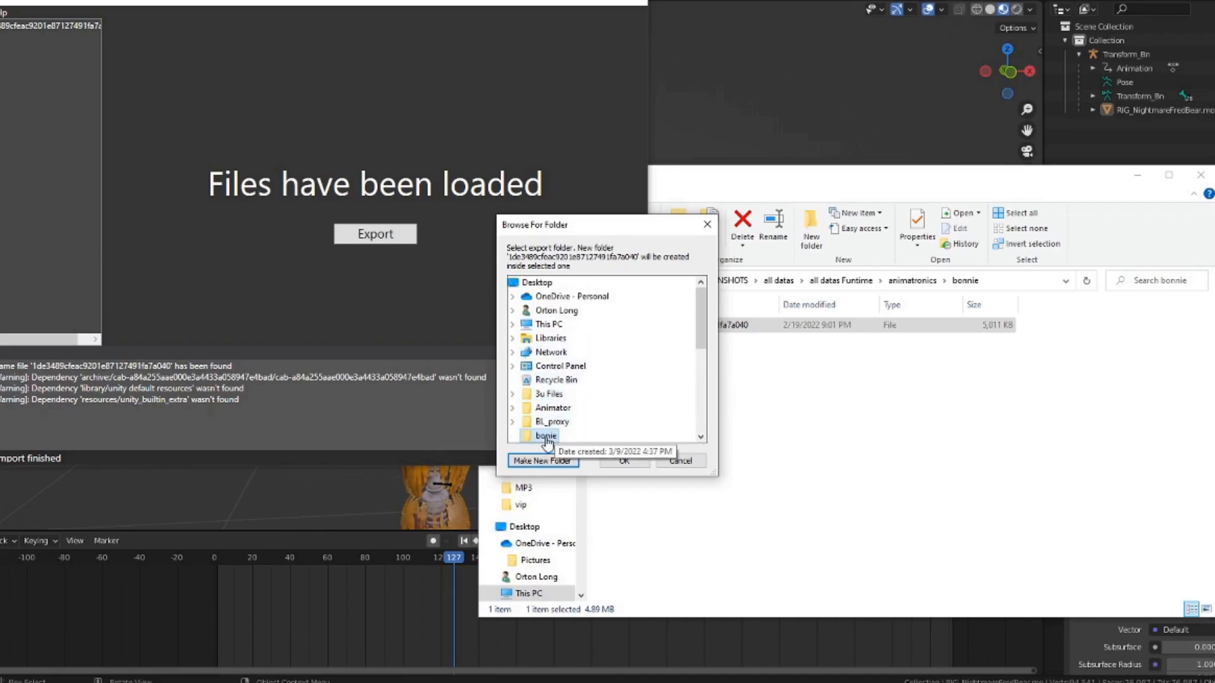
left_click(646, 467)
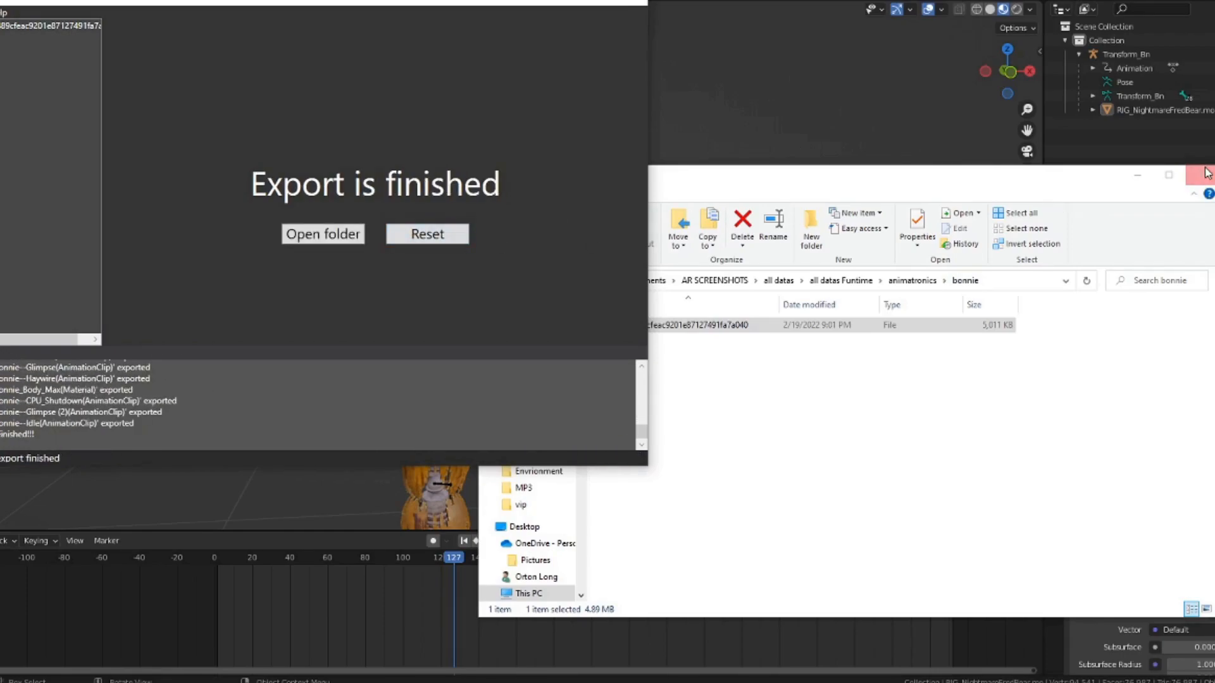
- Close the source folder window and open the AnimationClip folder inside the exported Bonnie assets
left_click(1204, 175)
left_click(323, 234)
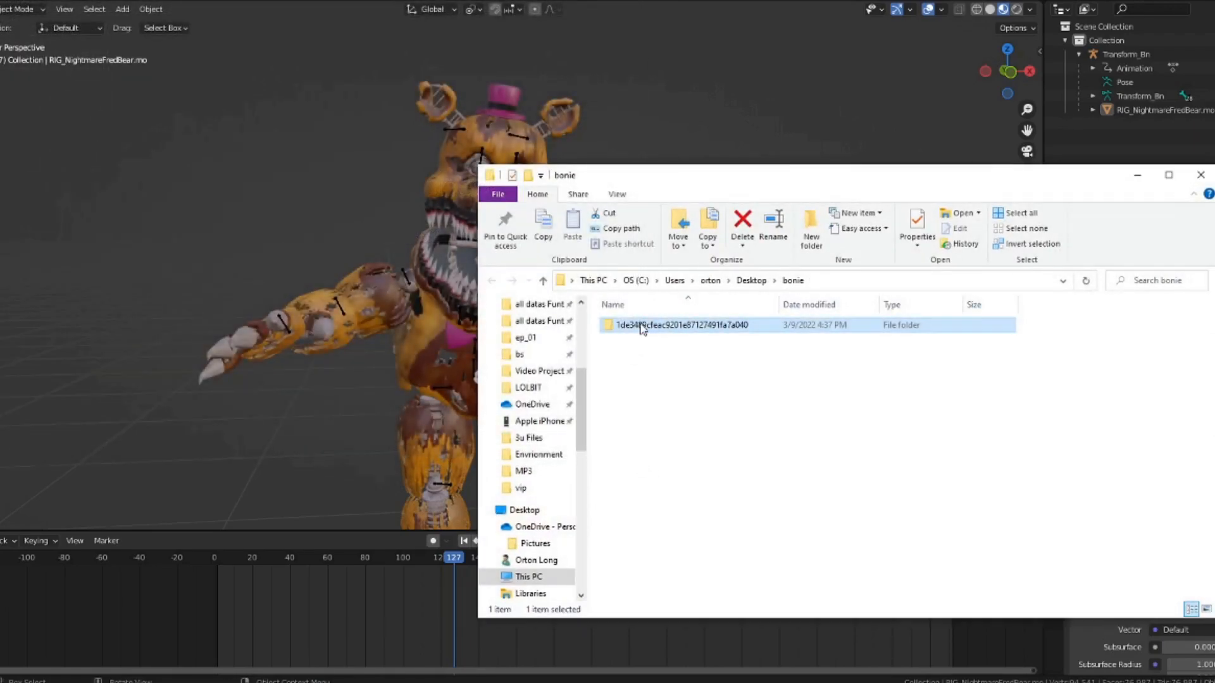
double_click(642, 325)
double_click(640, 325)
double_click(640, 326)
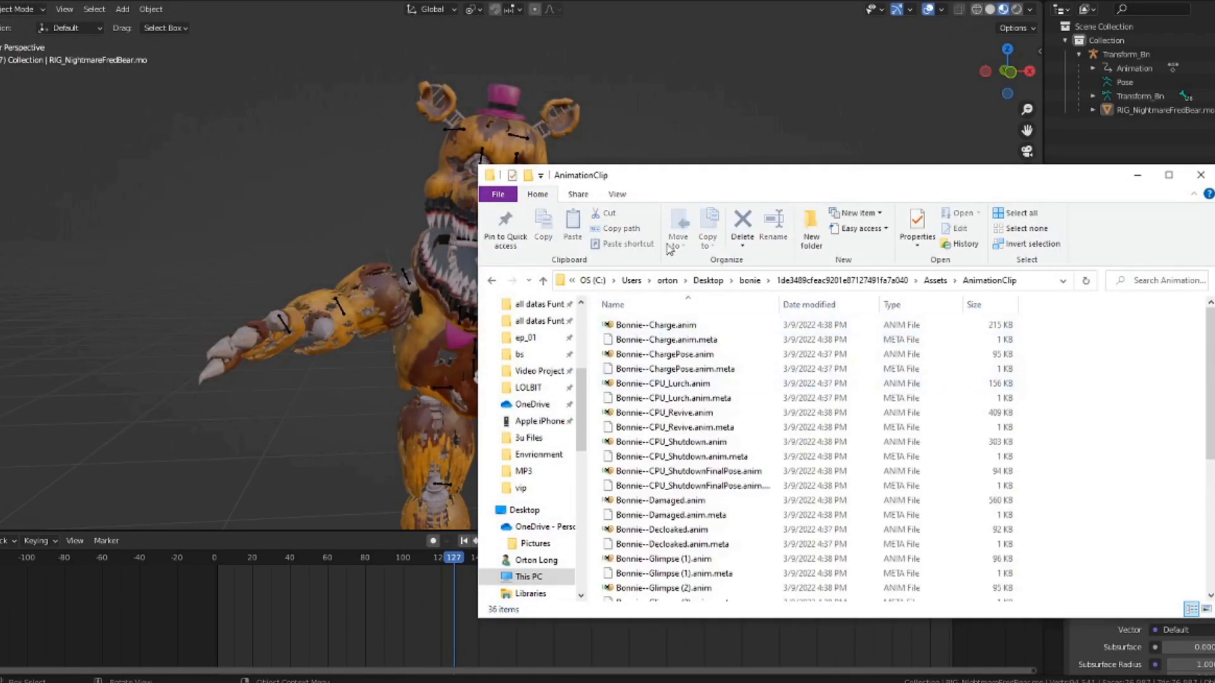
- Import Bonnie--Idle.anim from the AnimationClip folder into the Unity project's Assets, dismissing the editor update notice
scroll(669, 379, "down", 5)
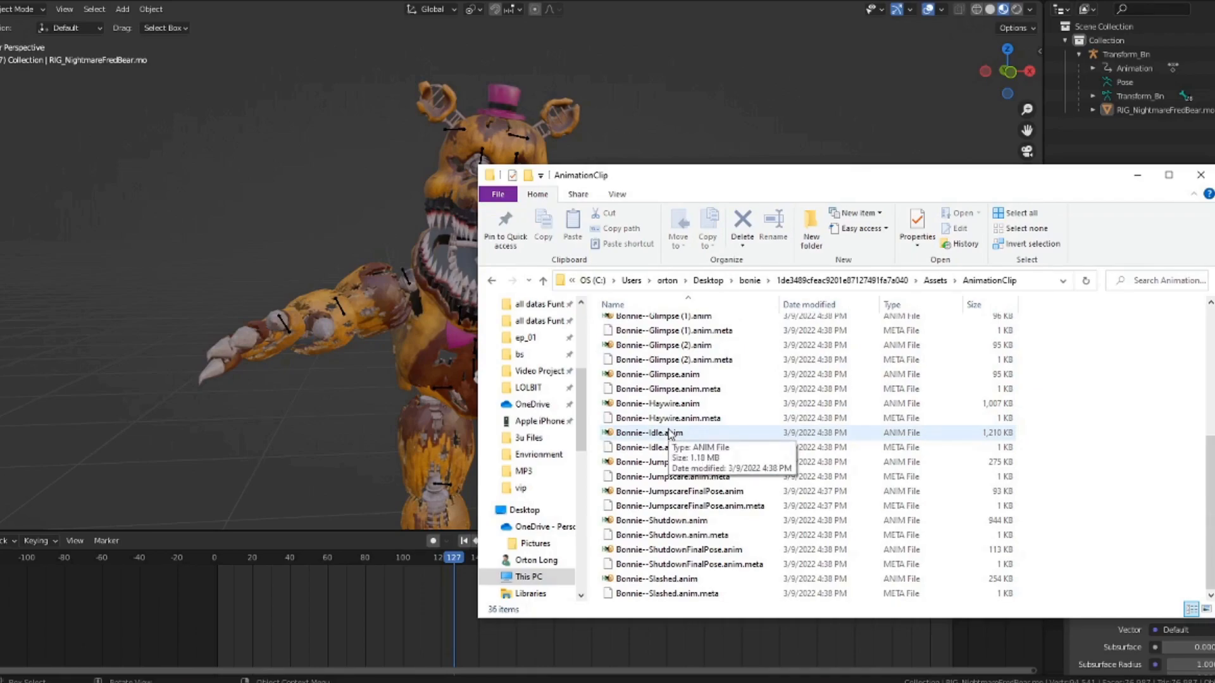
scroll(670, 433, "up", 5)
left_click(726, 325)
scroll(707, 374, "down", 5)
left_click(689, 433)
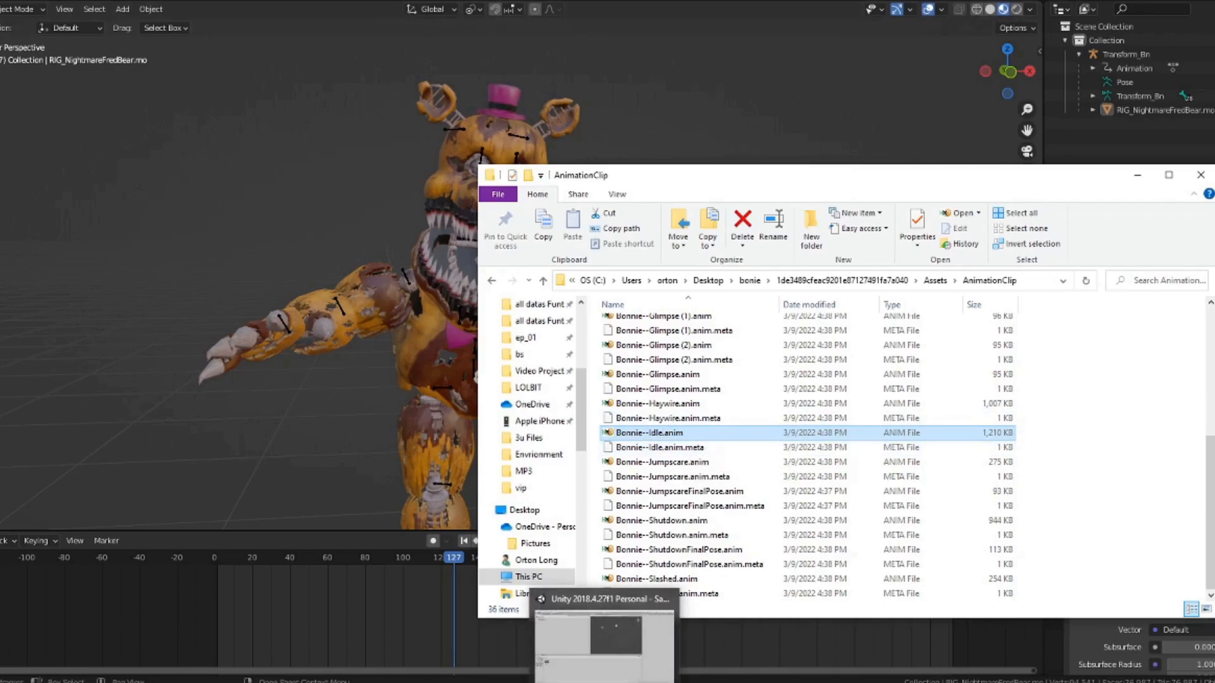
left_click(630, 604)
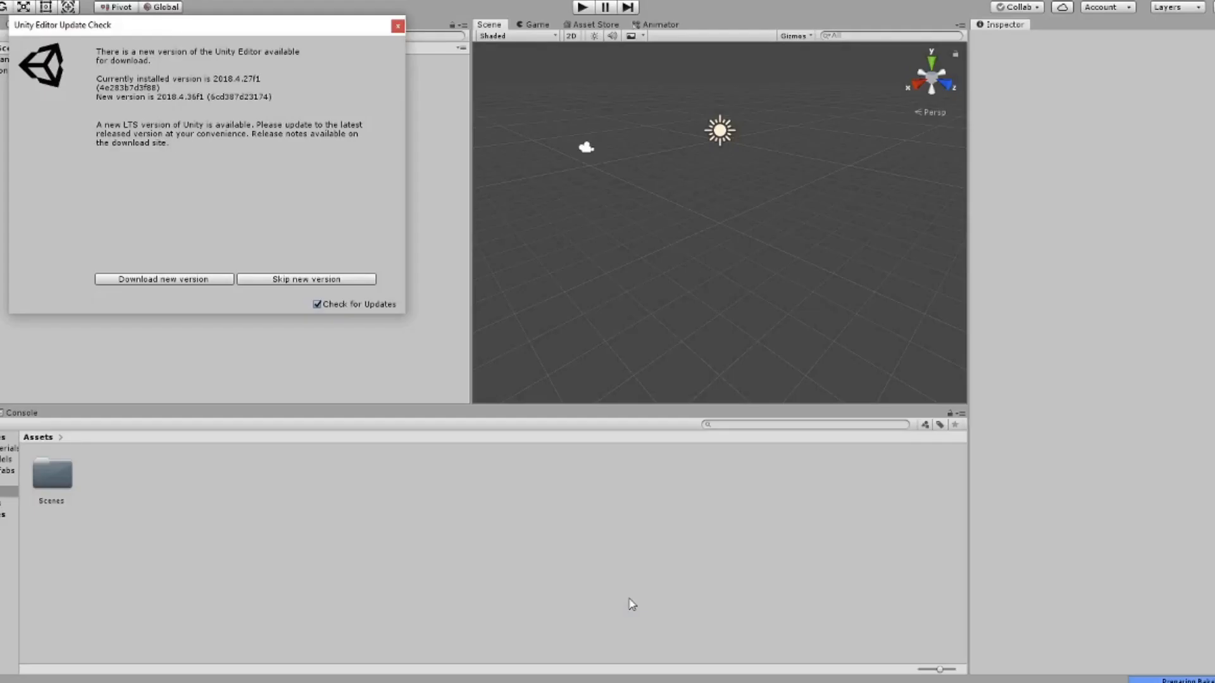
left_click(398, 27)
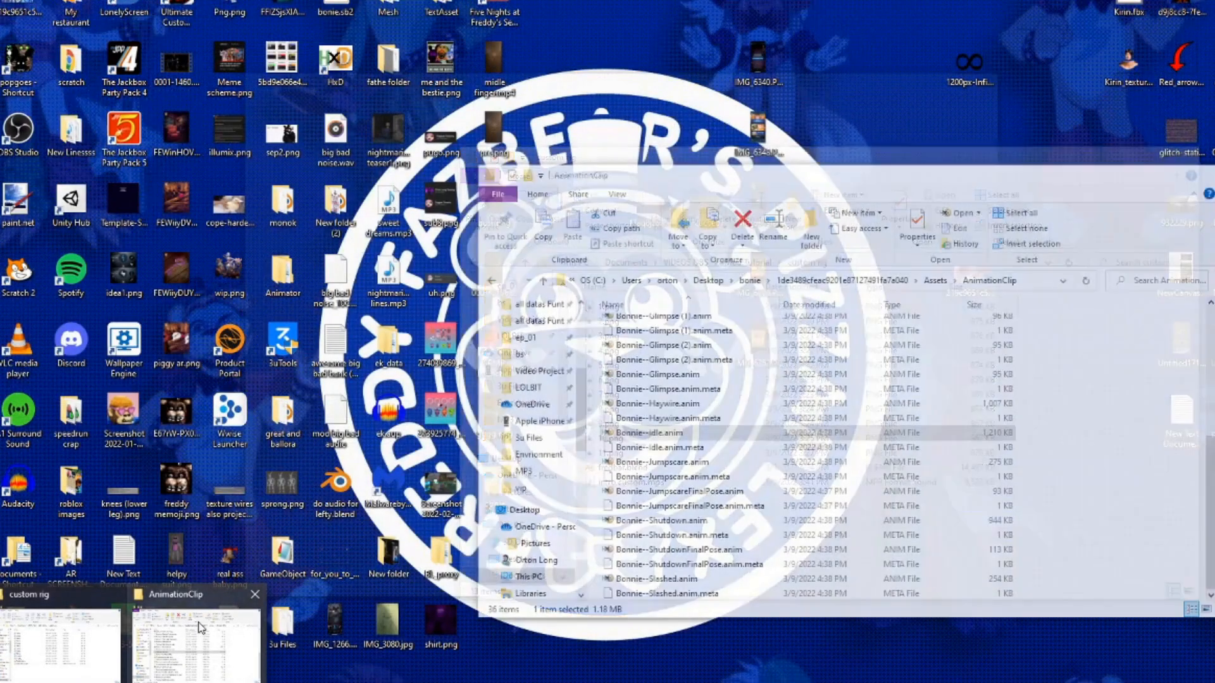
left_click(201, 628)
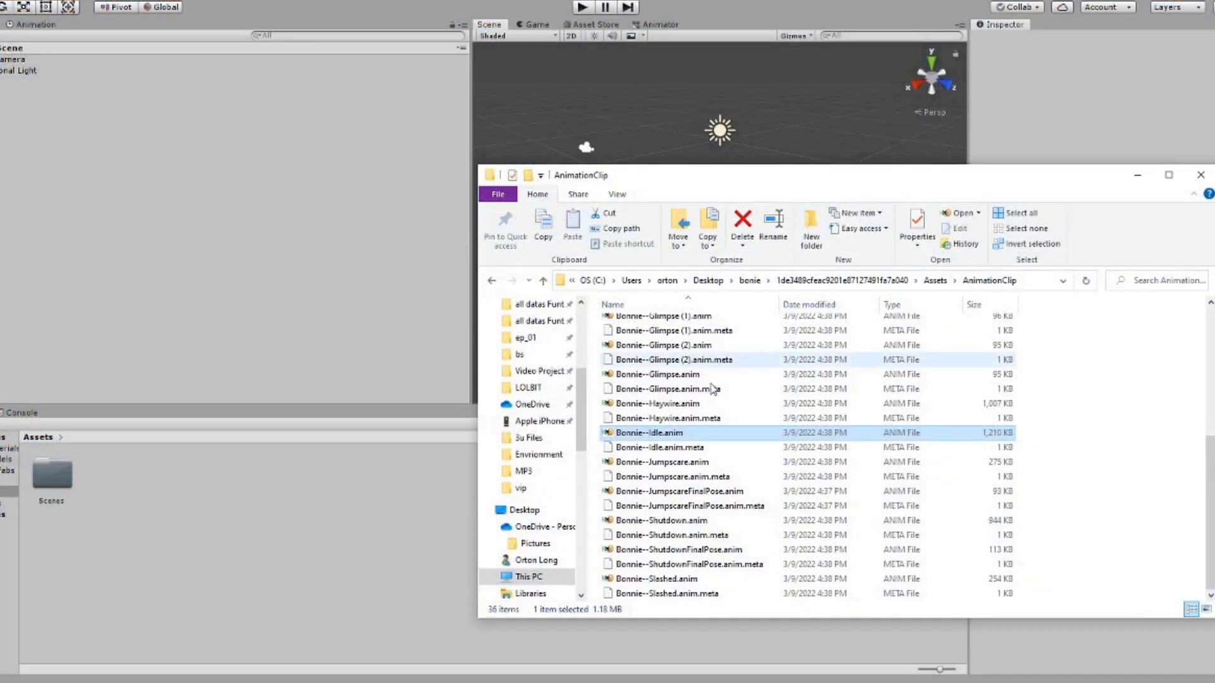
left_click_drag(626, 433, 268, 527)
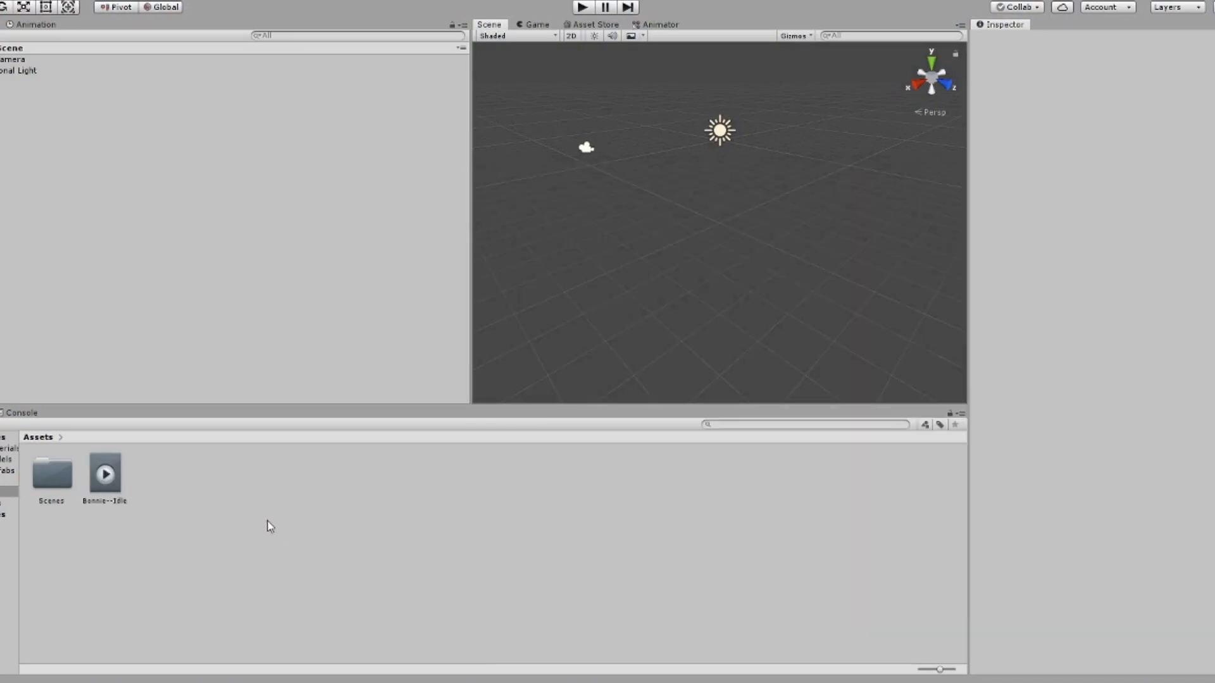
- Open the Bonnie--Idle clip in Unity's Animation window and inspect the animation event at its start
left_click(105, 476)
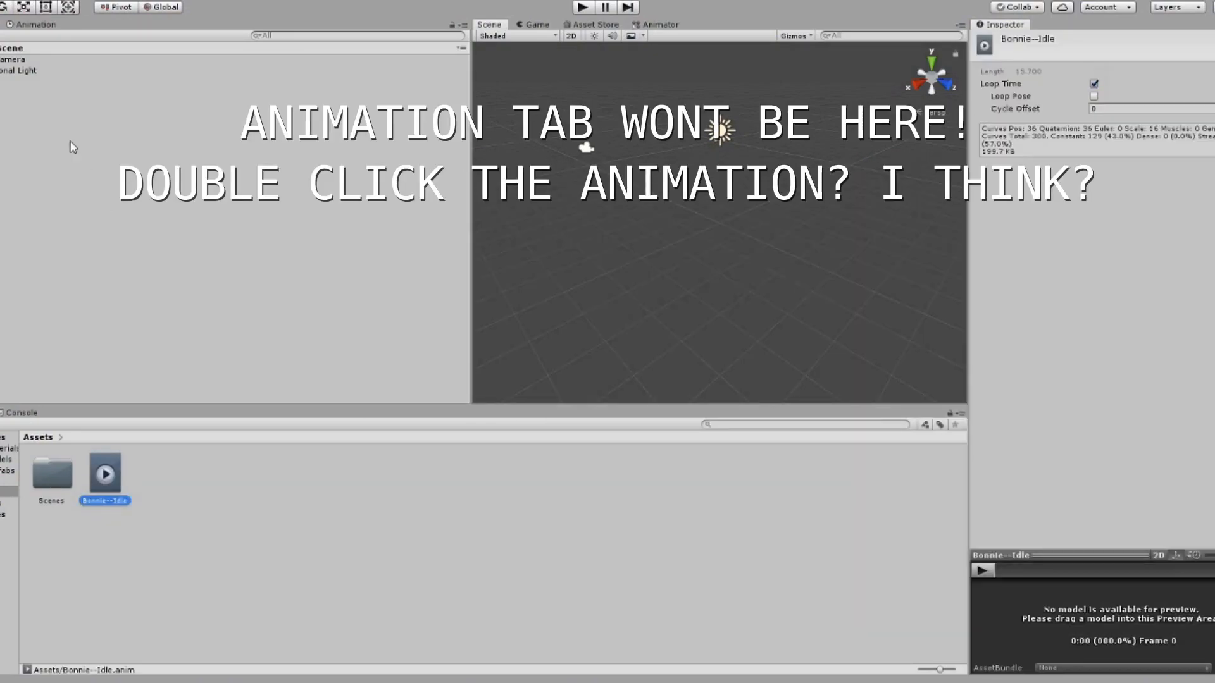
left_click(15, 29)
left_click(175, 47)
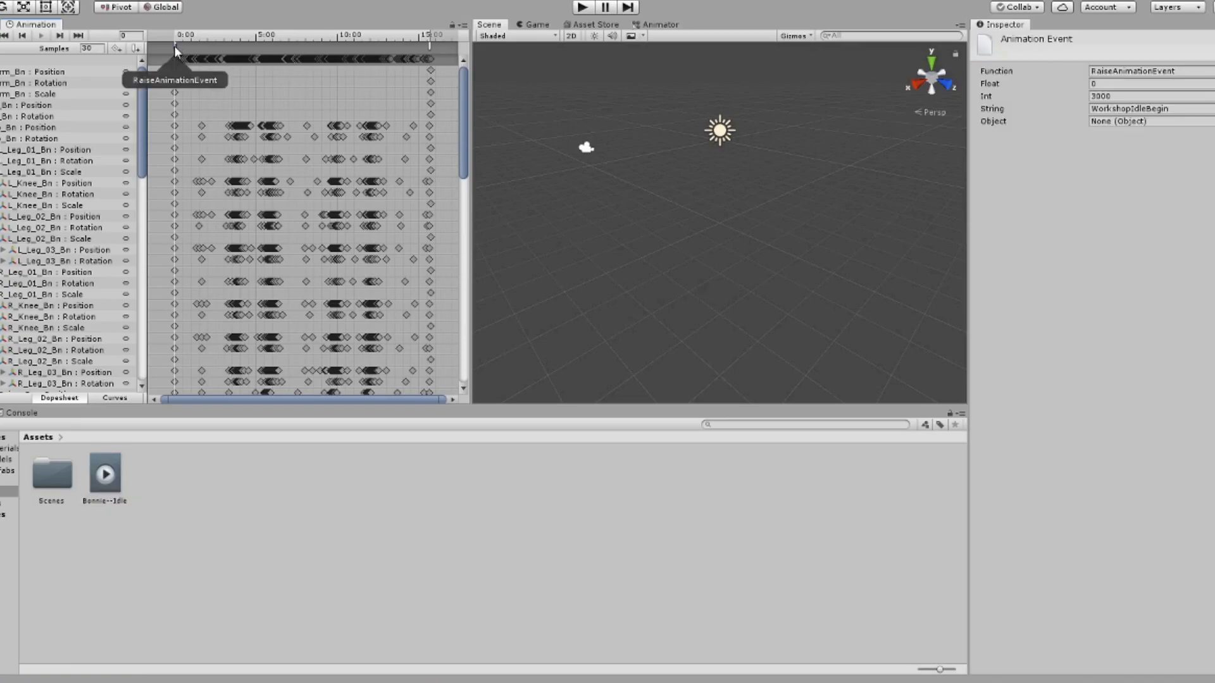
left_click(421, 55)
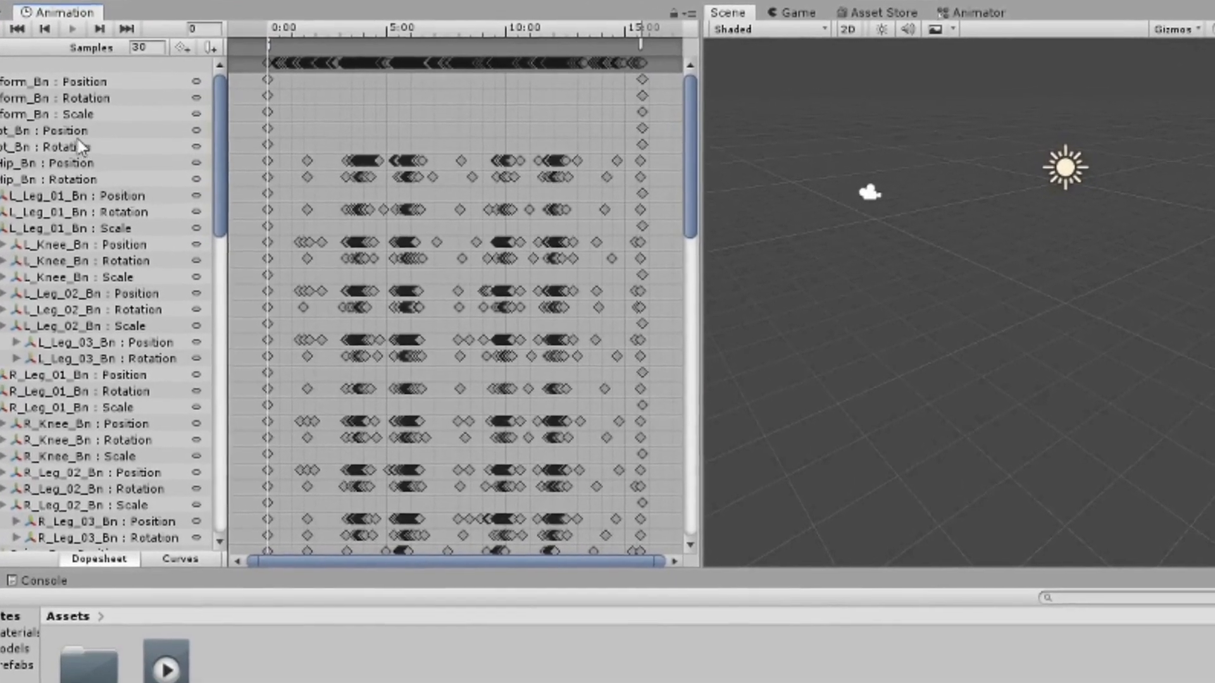
- Delete all bone keyframes below Root_Bn : Rotation from the Bonnie--Idle clip, keeping the Transform_Bn and Root_Bn tracks
left_click(76, 158)
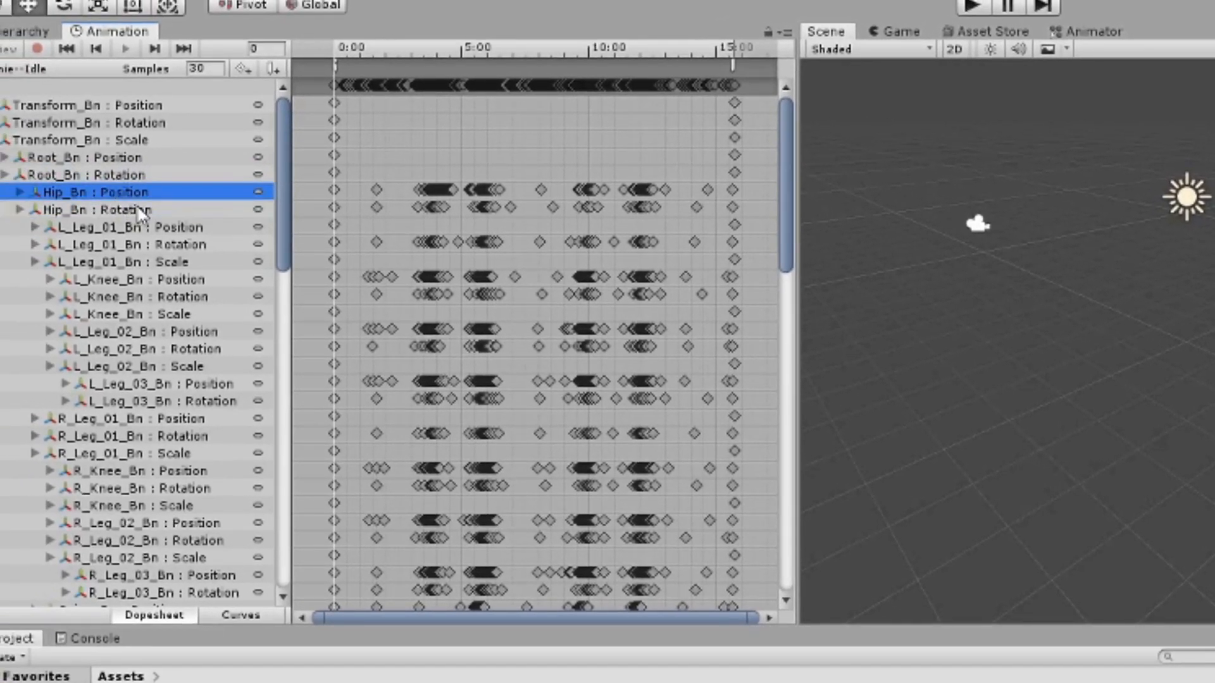
left_click(317, 190)
left_click(152, 175)
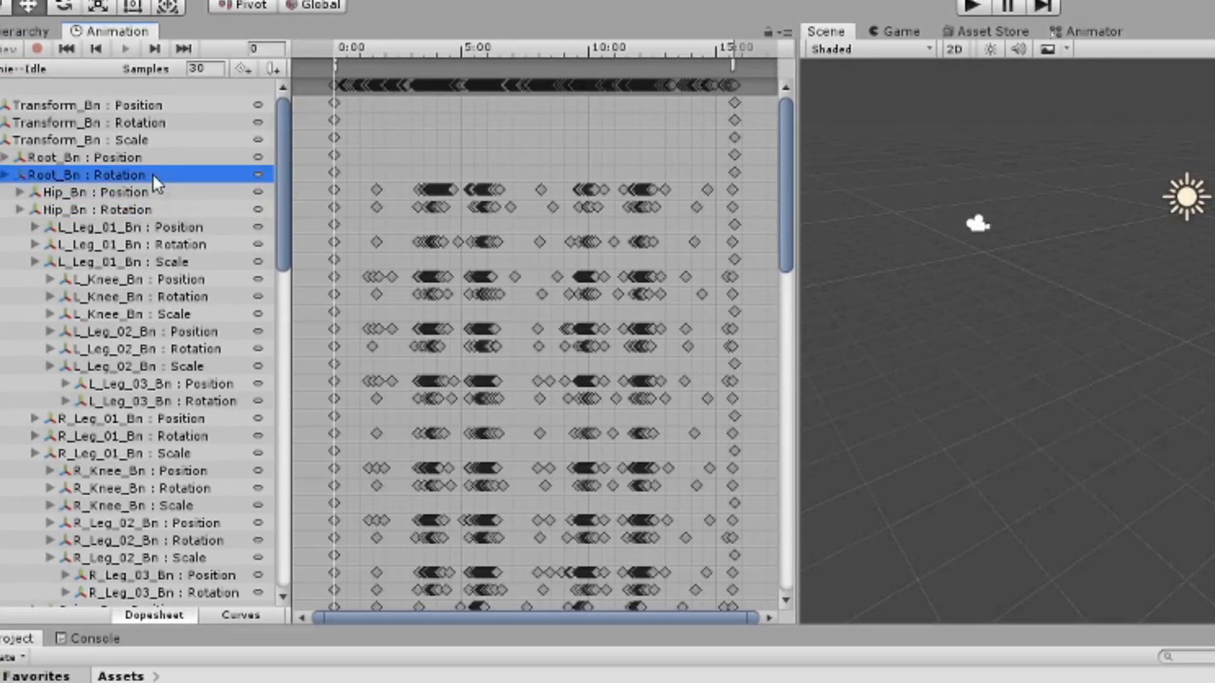
left_click(173, 191)
left_click(221, 175)
left_click(316, 187)
left_click_drag(317, 188, 776, 609)
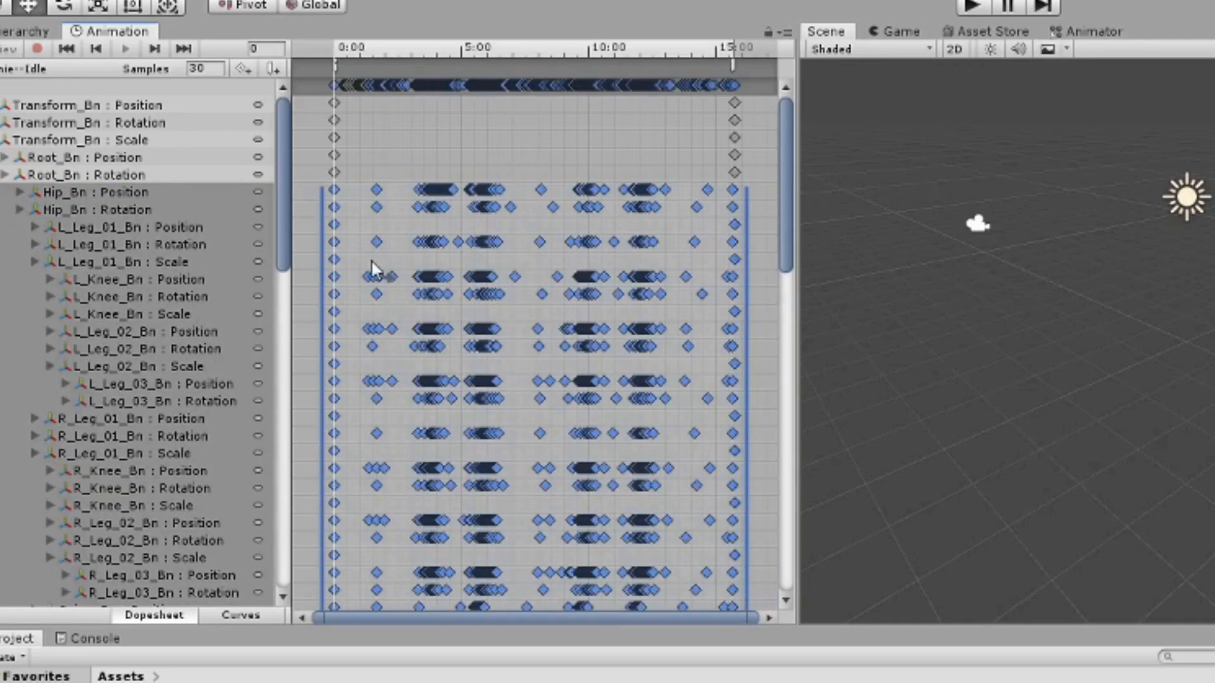
key("Delete")
left_click_drag(319, 191, 776, 608)
key("Delete")
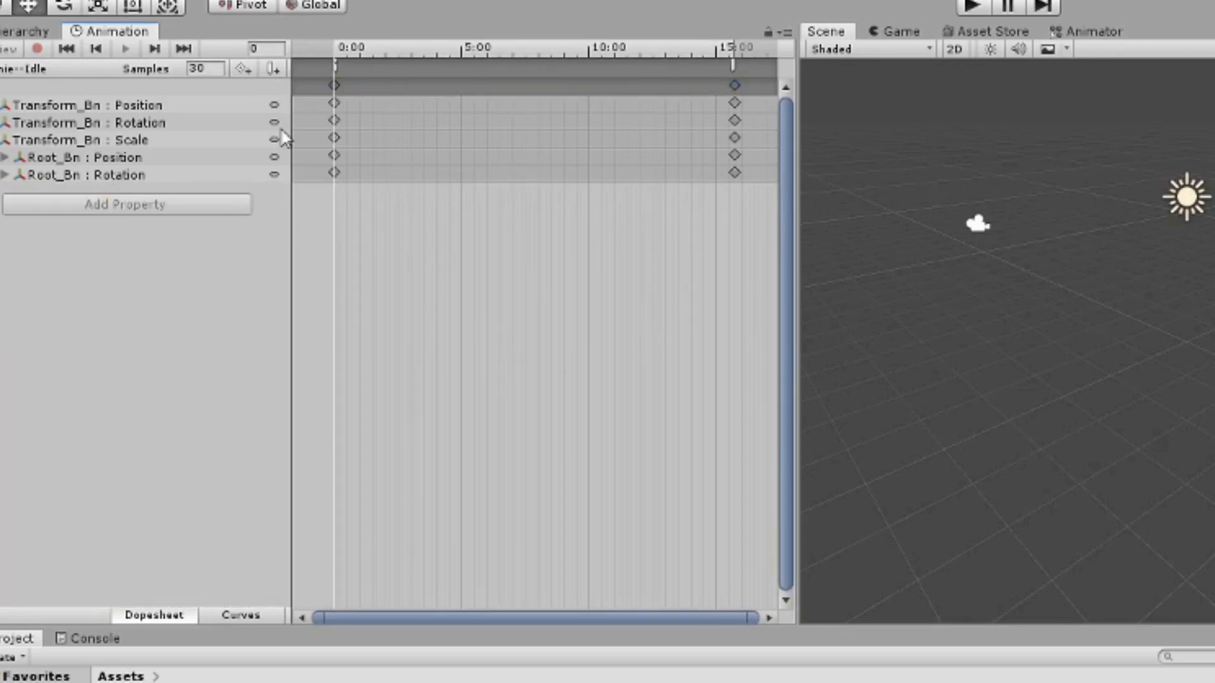
- Undo the last keyframe deletion, and delete only the arm bone keyframes from the Bonnie--Idle clip, keeping the Plane_Bn tracks
key("ctrl+z")
left_click_drag(312, 198, 768, 580)
key("Delete")
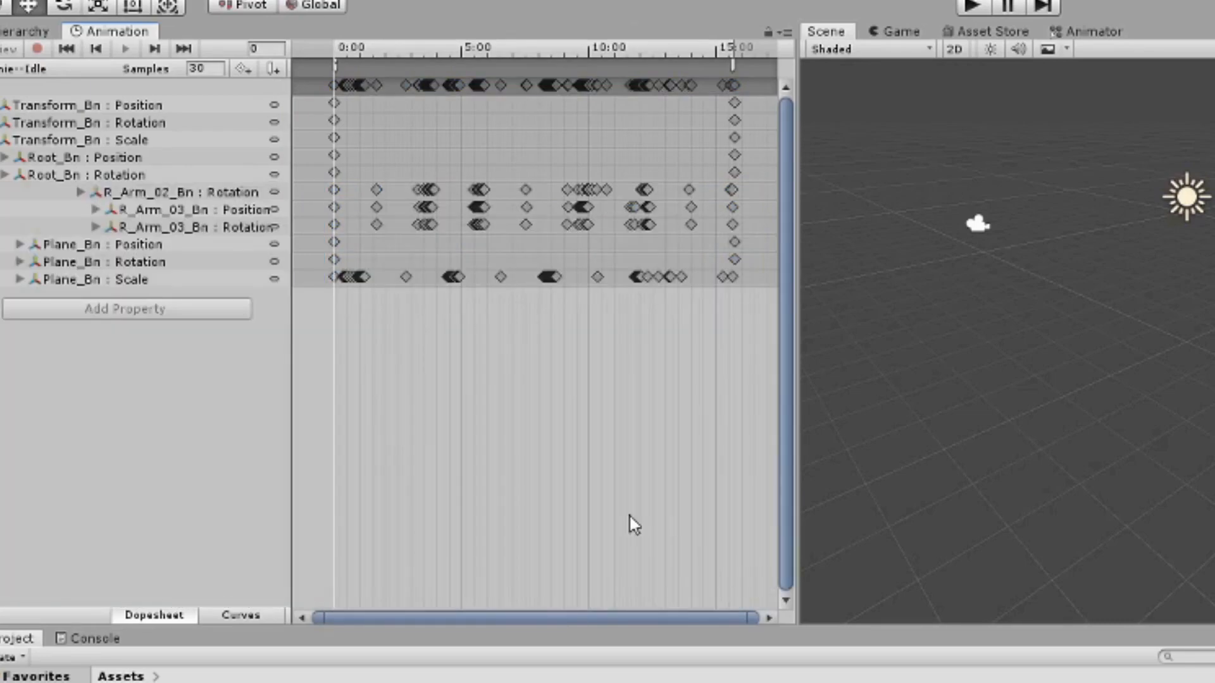
left_click_drag(304, 236, 781, 197)
key("Delete")
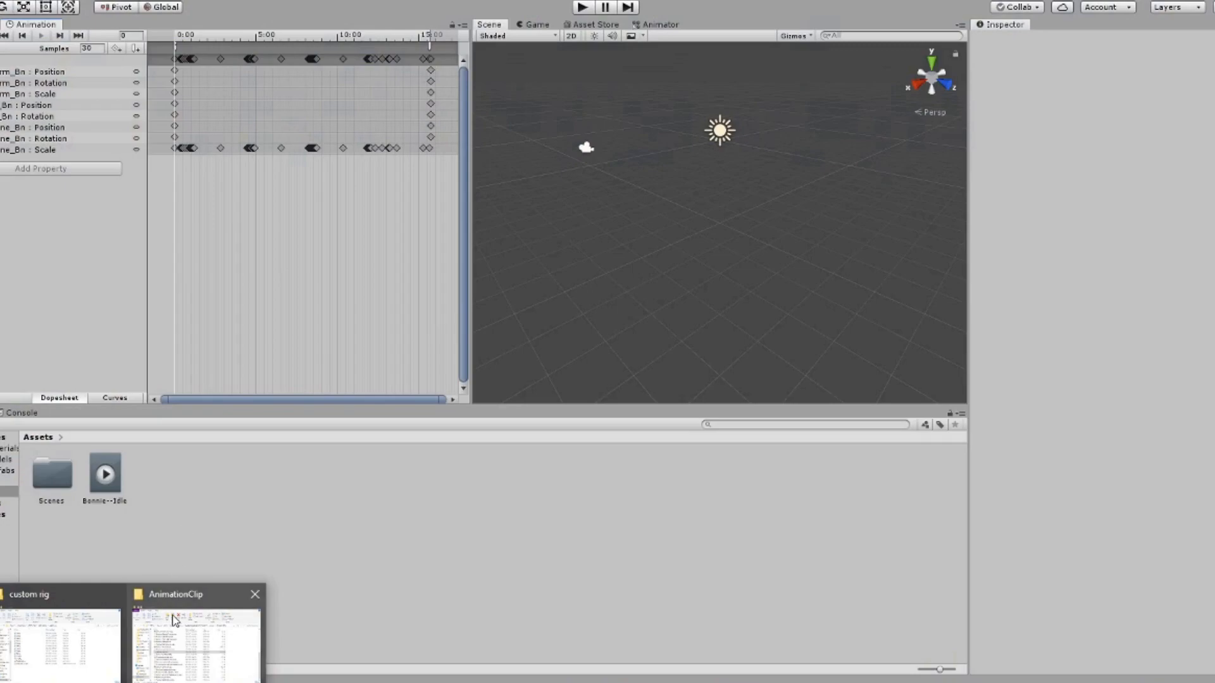
- Import fredbar.fbx from the custom rig folder into Assets and add the model to the SampleScene hierarchy
mouse_move(96, 639)
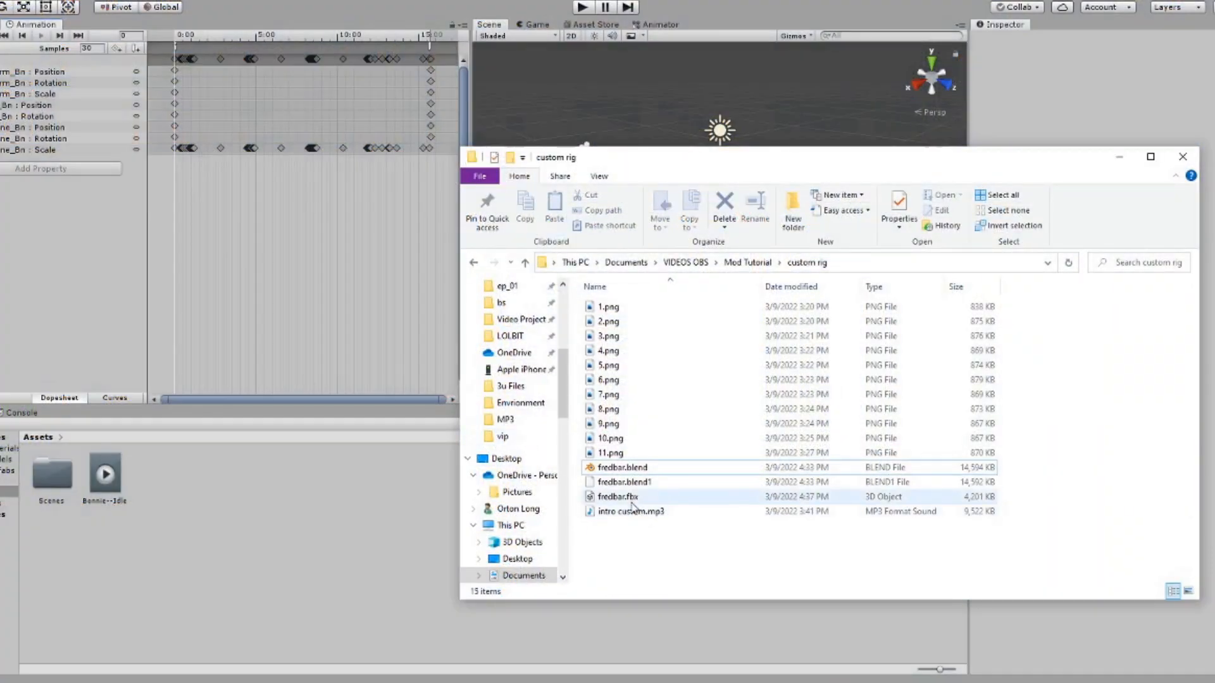
left_click_drag(631, 505, 348, 495)
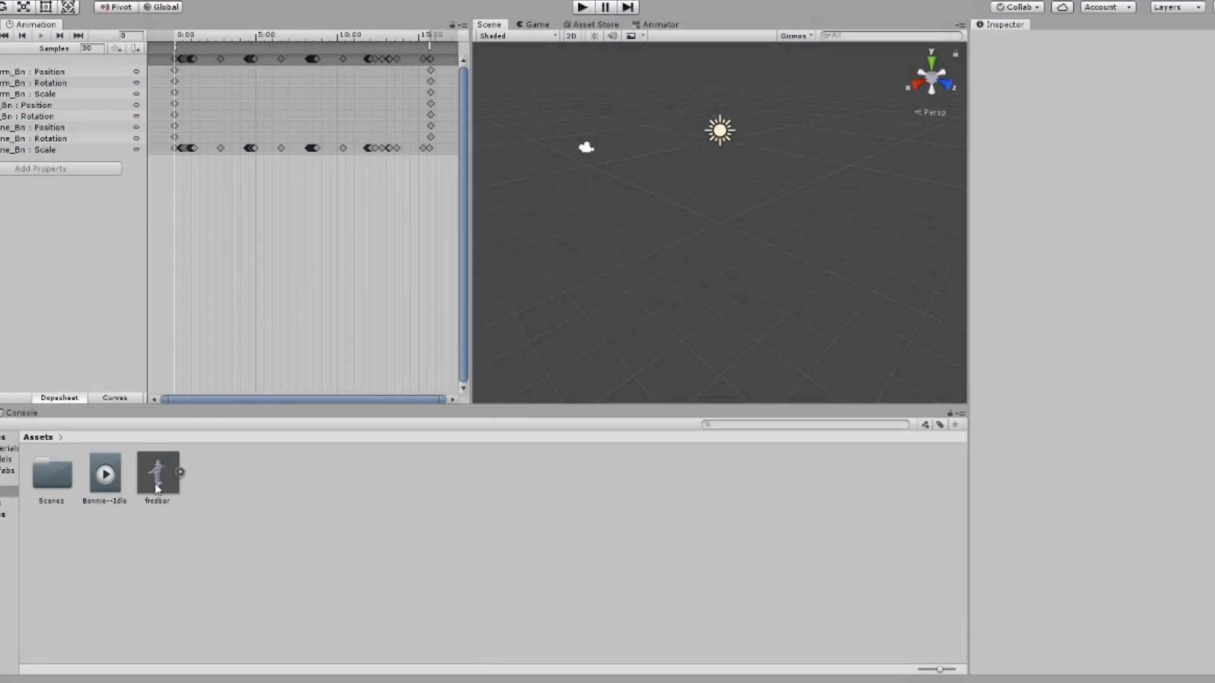
left_click(157, 488)
left_click_drag(1174, 624, 1138, 618)
left_click(1, 25)
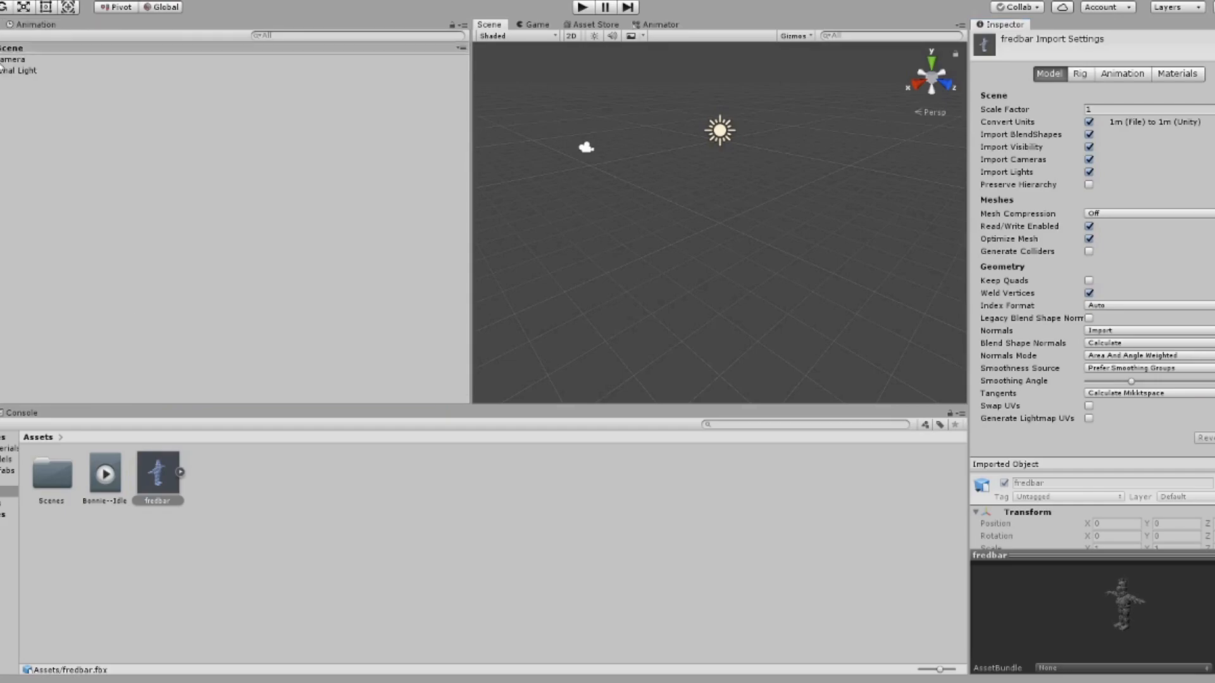
left_click_drag(160, 475, 131, 243)
scroll(707, 255, "up", 4)
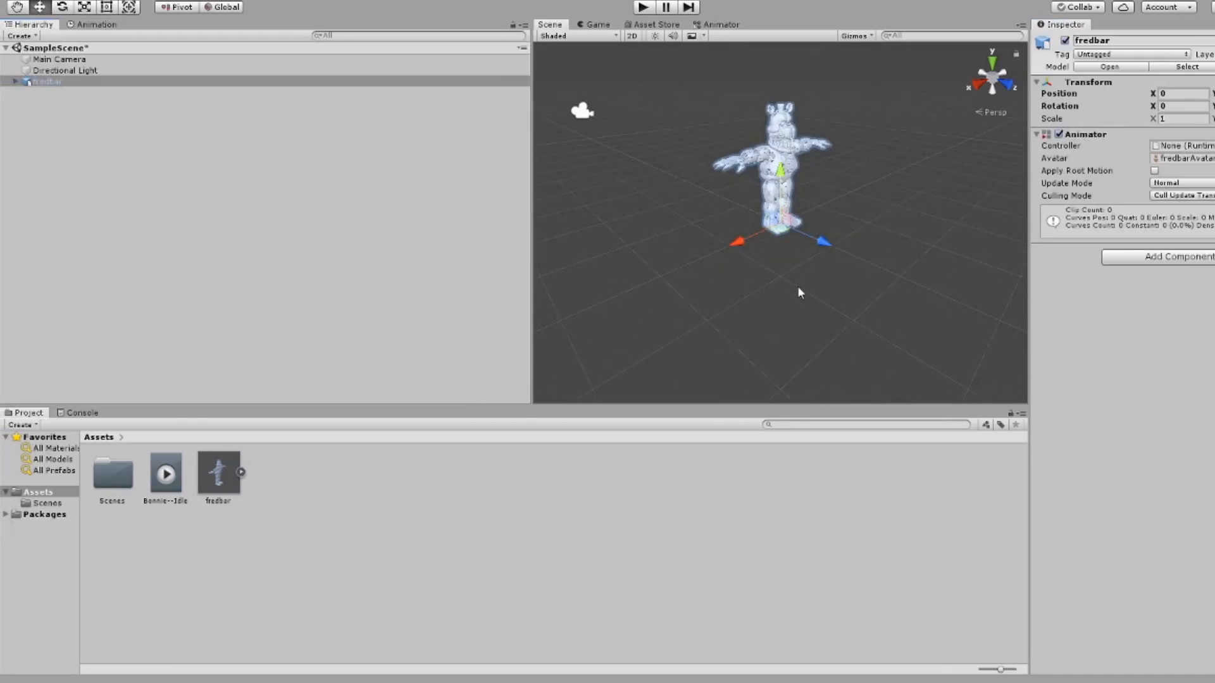
- Inspect the imported fredbar model in the scene from several angles and distances
left_click(733, 282)
scroll(738, 256, "up", 2)
scroll(800, 253, "up", 5)
middle_click_drag(788, 242, 740, 200)
scroll(753, 196, "down", 6)
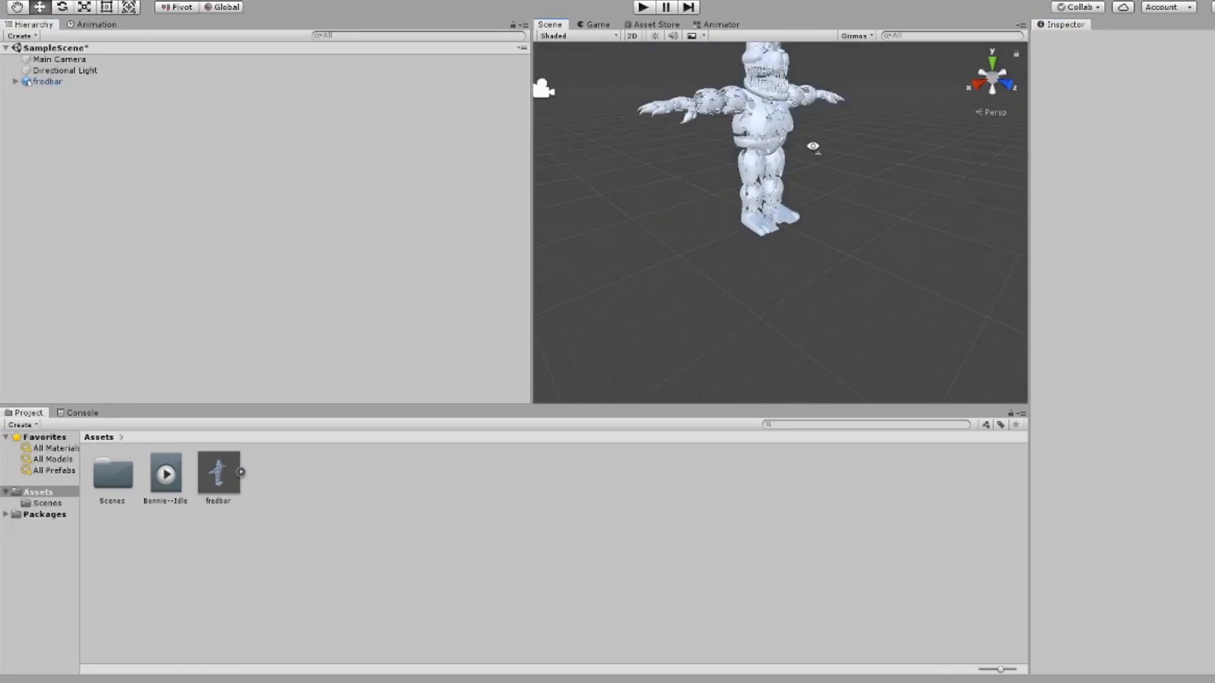
right_click_drag(810, 146, 726, 118)
middle_click_drag(794, 129, 704, 270)
scroll(721, 193, "up", 5)
right_click_drag(703, 271, 656, 219)
middle_click_drag(661, 225, 705, 130)
scroll(710, 149, "up", 4)
middle_click_drag(715, 182, 778, 189)
scroll(709, 195, "down", 4)
- Expand fredbar in the hierarchy and examine the Fredbear_Body material of the RIG_NightmareFredBear.mo mesh
left_click(796, 198)
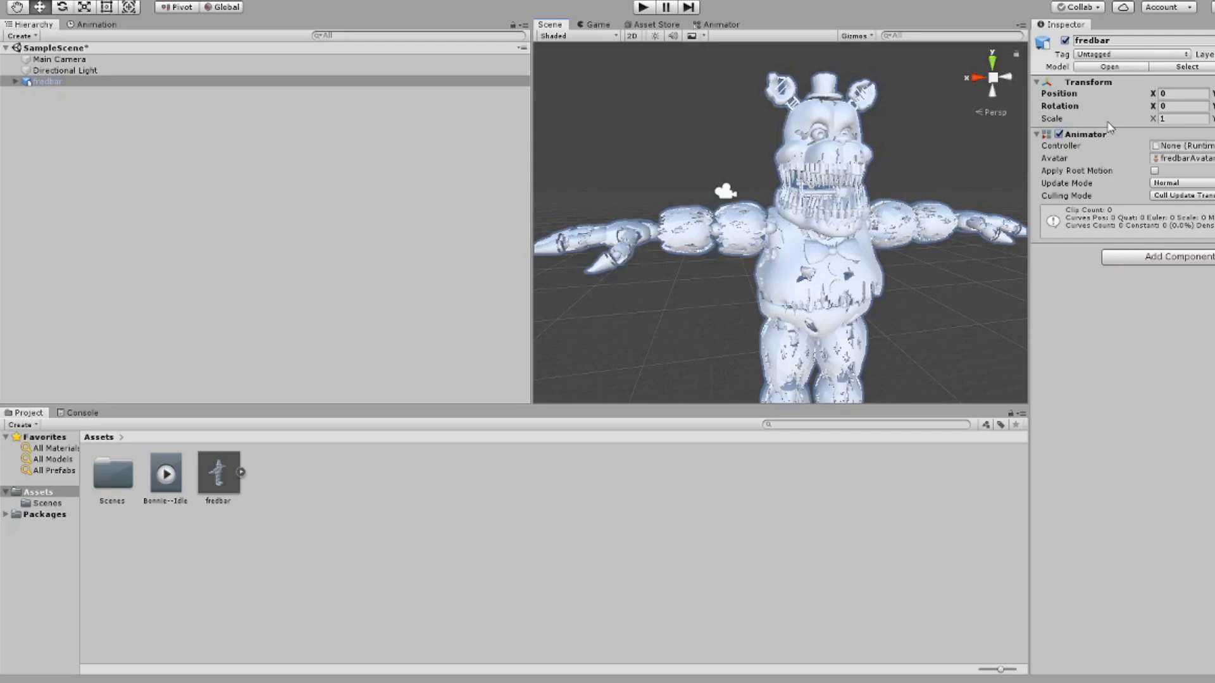
left_click(9, 83)
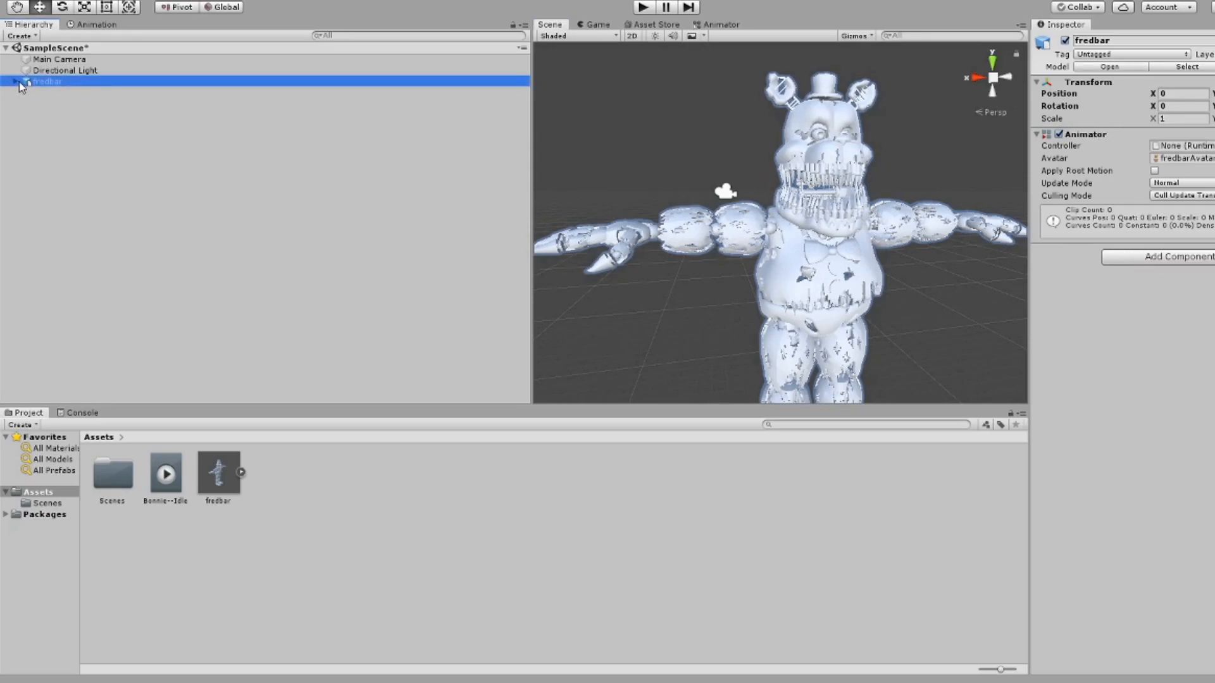
left_click(16, 82)
left_click(58, 93)
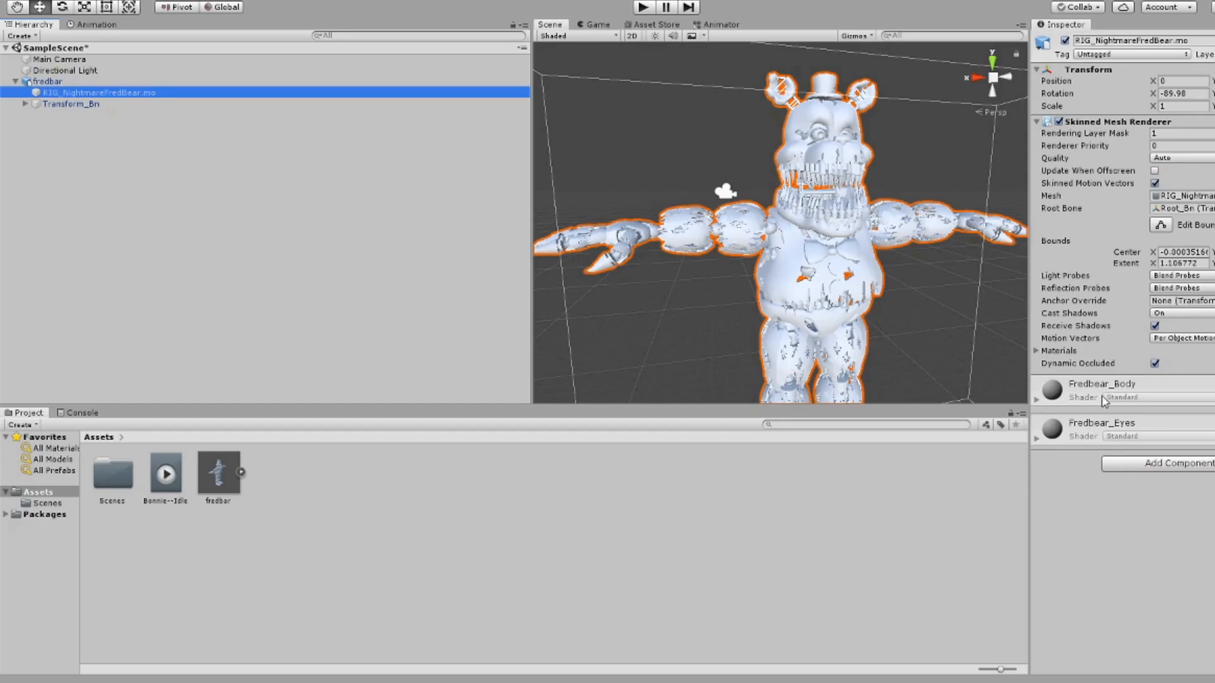
left_click(1036, 400)
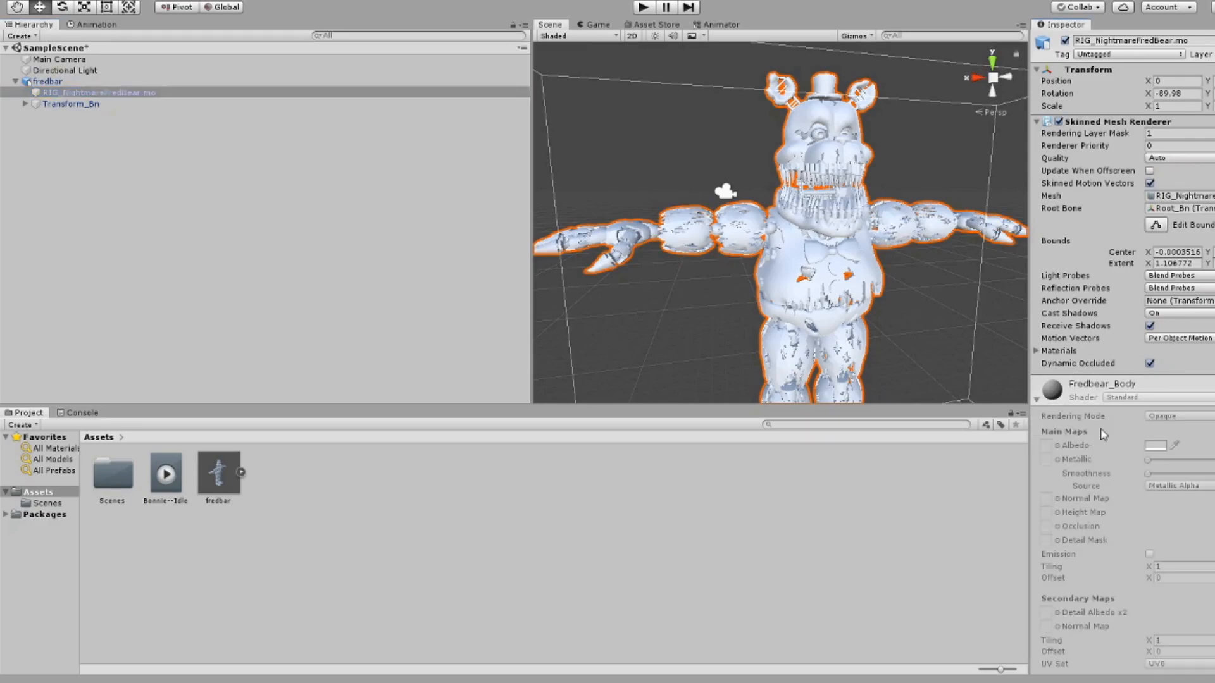
scroll(1103, 434, "down", 5)
left_click(109, 125)
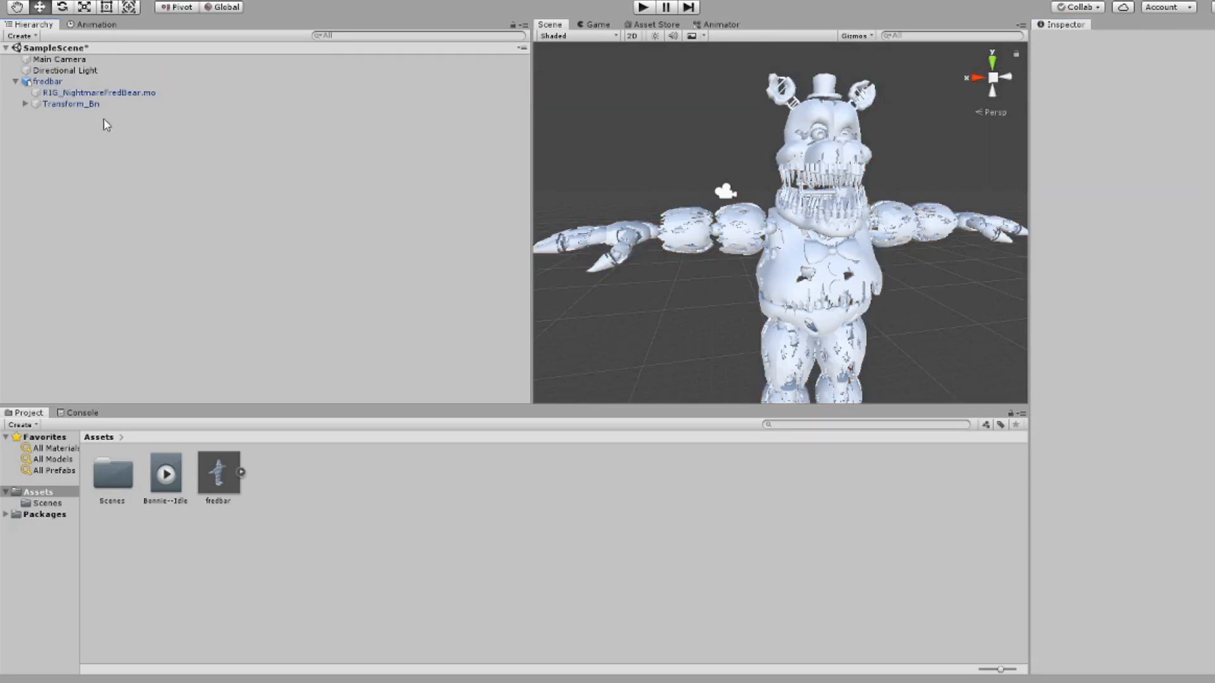
left_click(79, 93)
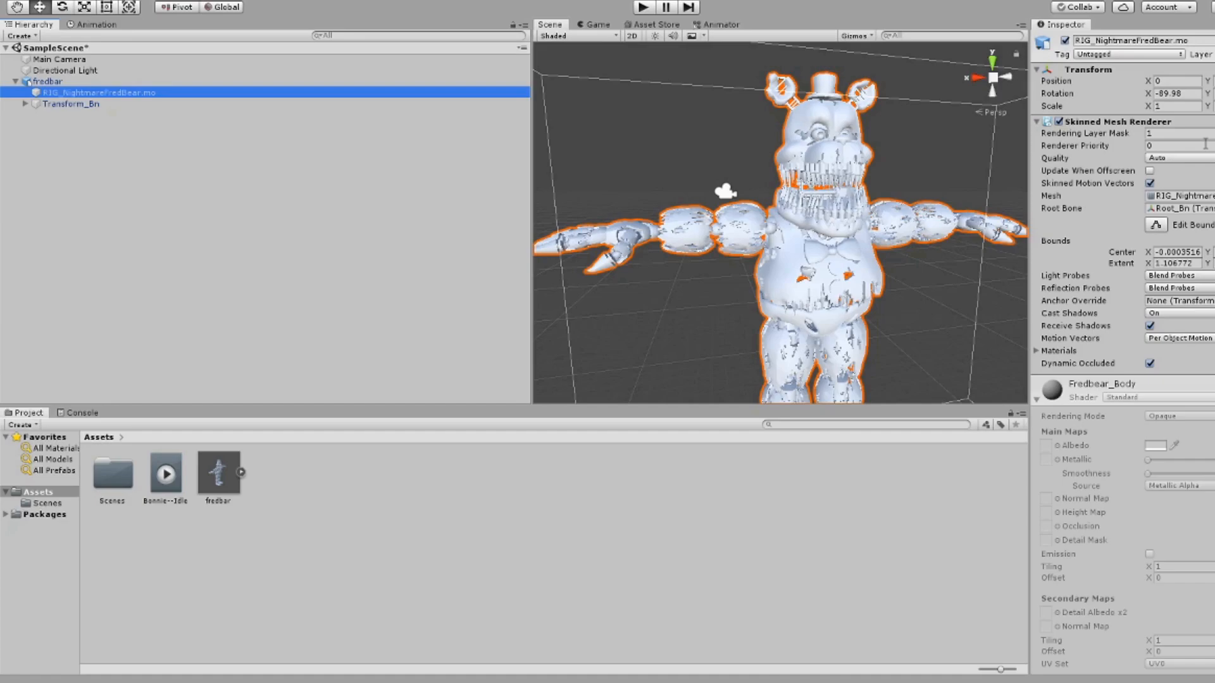
left_click(236, 306)
- Create an empty game object in the SampleScene hierarchy and select it
left_click(47, 81)
right_click(63, 162)
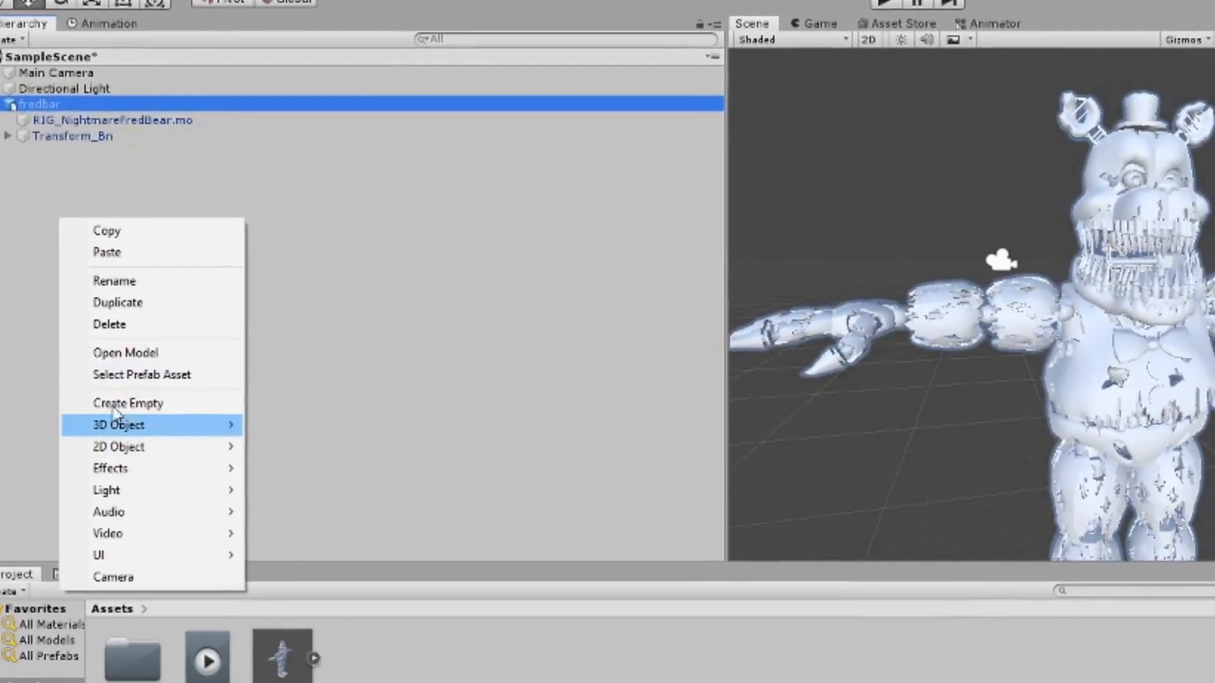
left_click(129, 401)
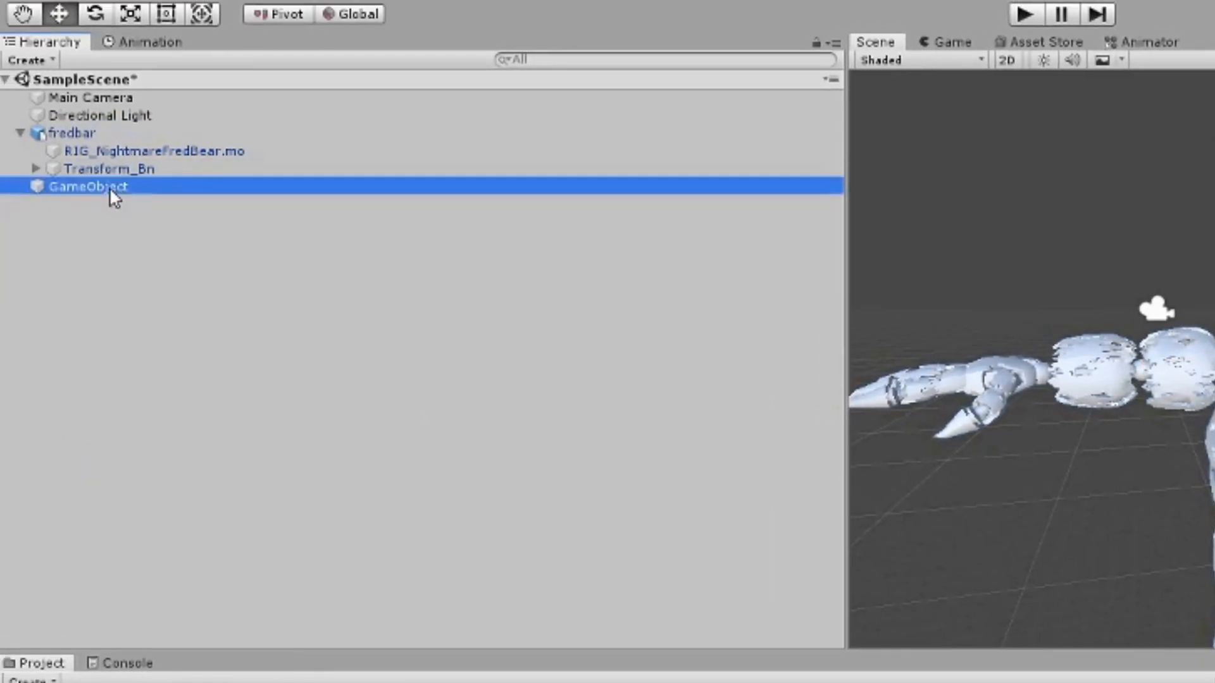
left_click(129, 200)
double_click(108, 185)
right_click(109, 185)
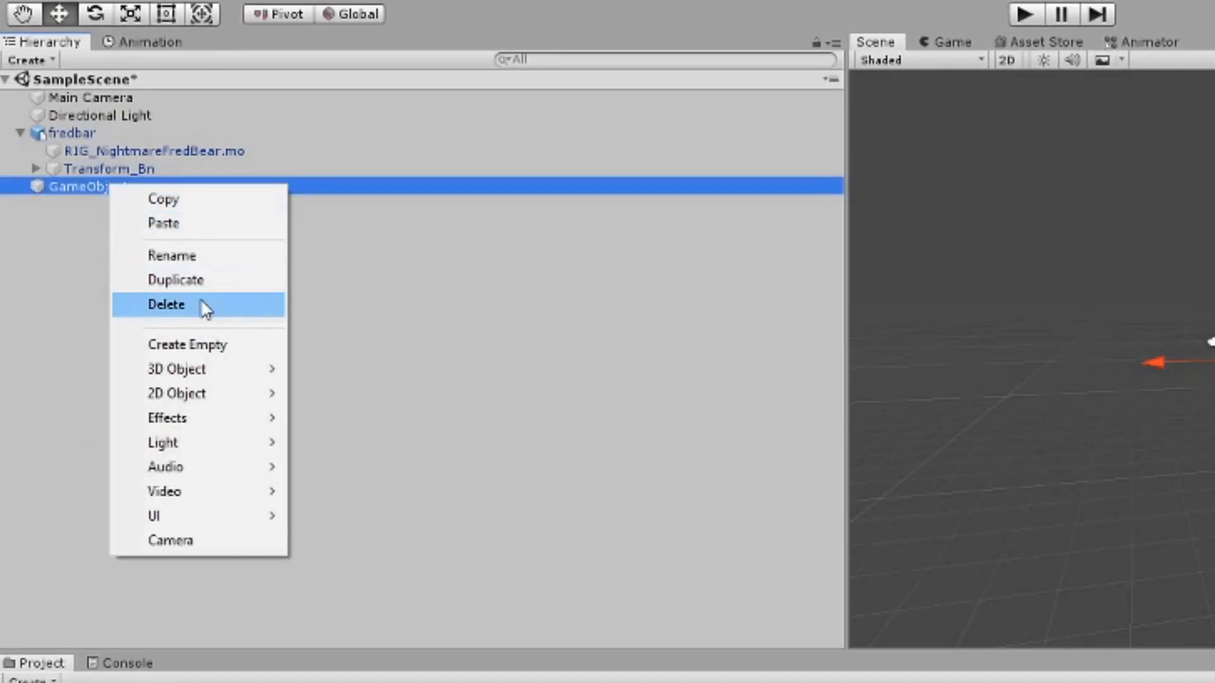
left_click(329, 190)
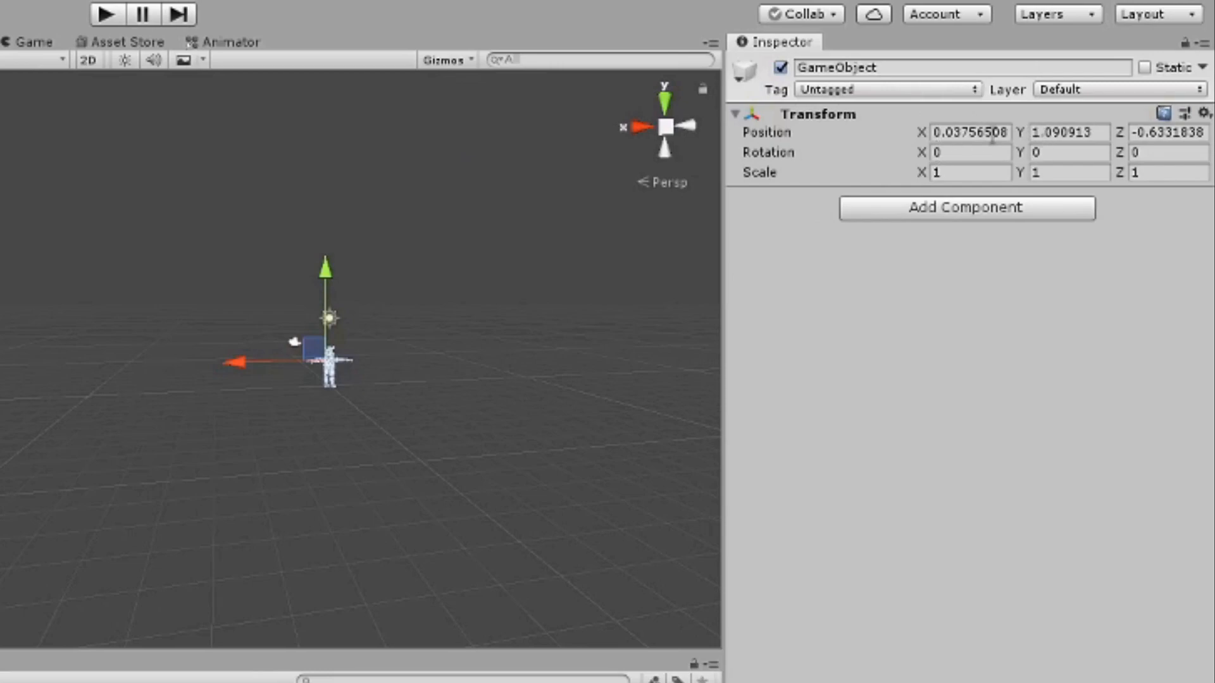
- Set the empty game object's position to 0 on X, Y and Z
left_click(996, 138)
type("0")
left_click(1055, 134)
type("0")
left_click(1166, 132)
type("0")
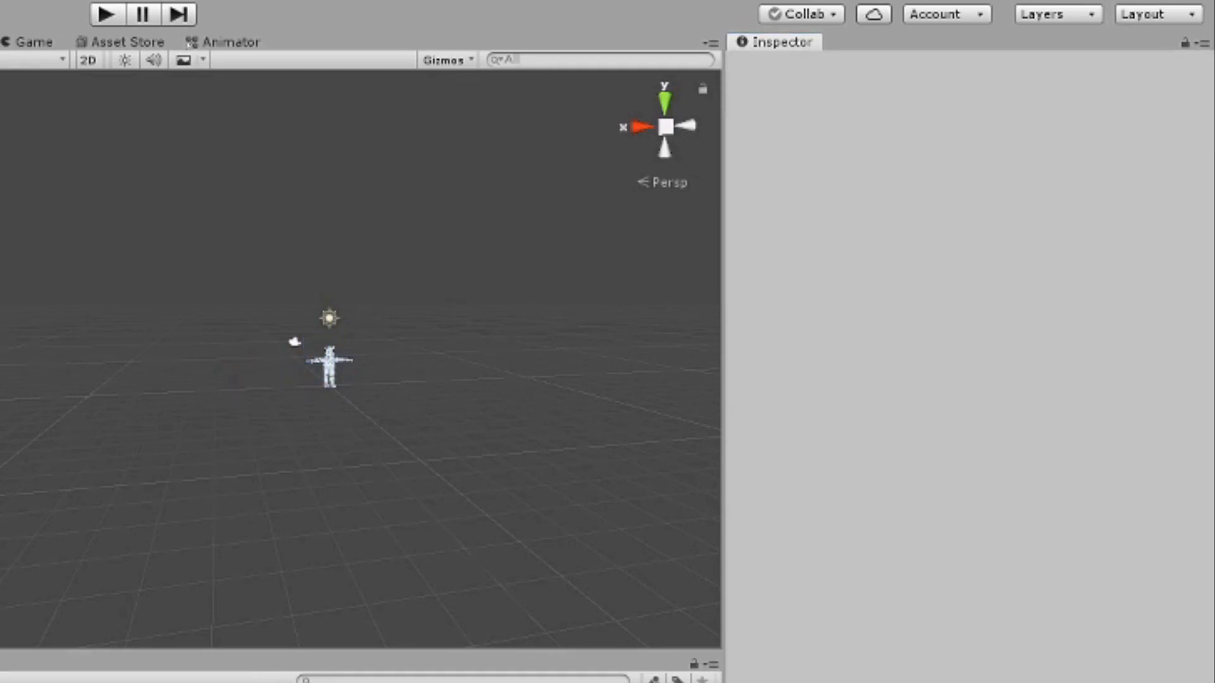
- Rename the empty GameObject to "fredbar prefab"
left_click(19, 190)
right_click(90, 189)
left_click(84, 188)
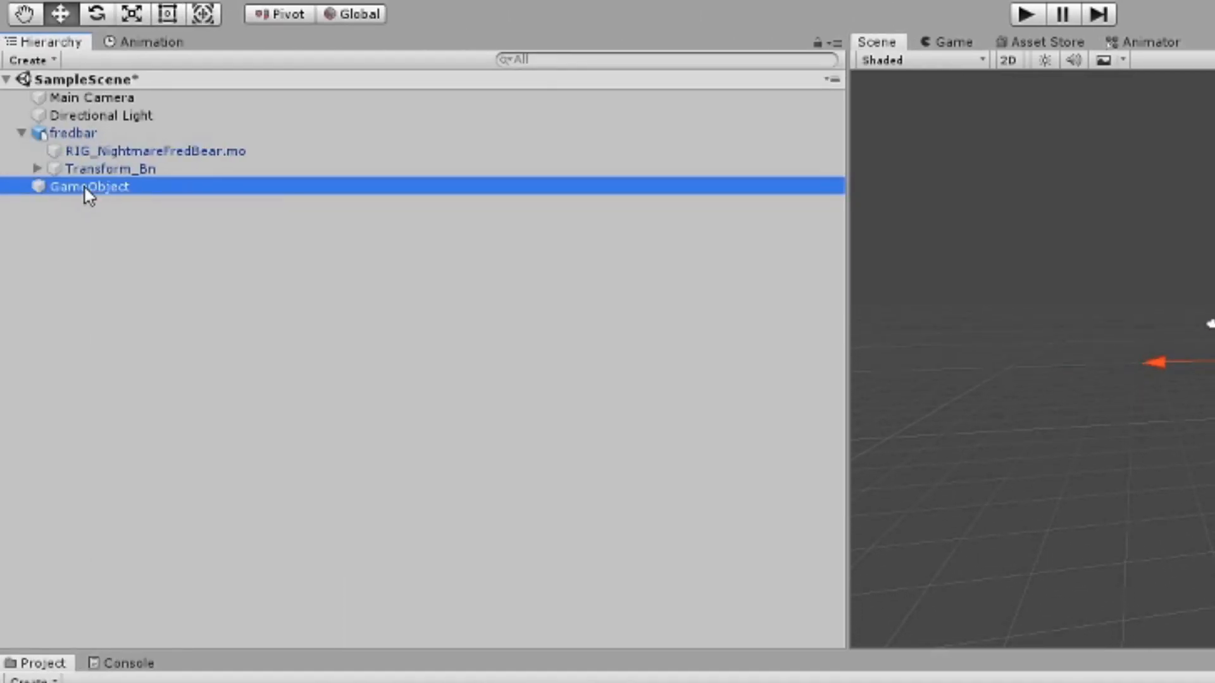
left_click(127, 189)
right_click(99, 189)
left_click(159, 256)
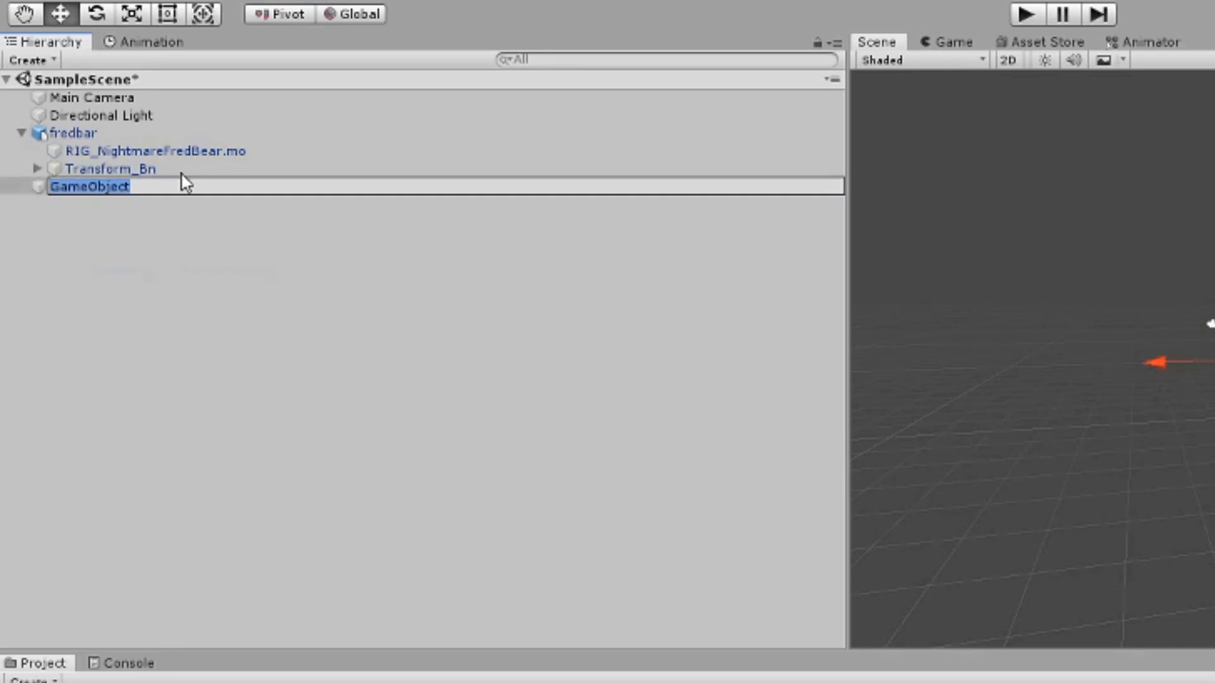
type("fredbar prefab")
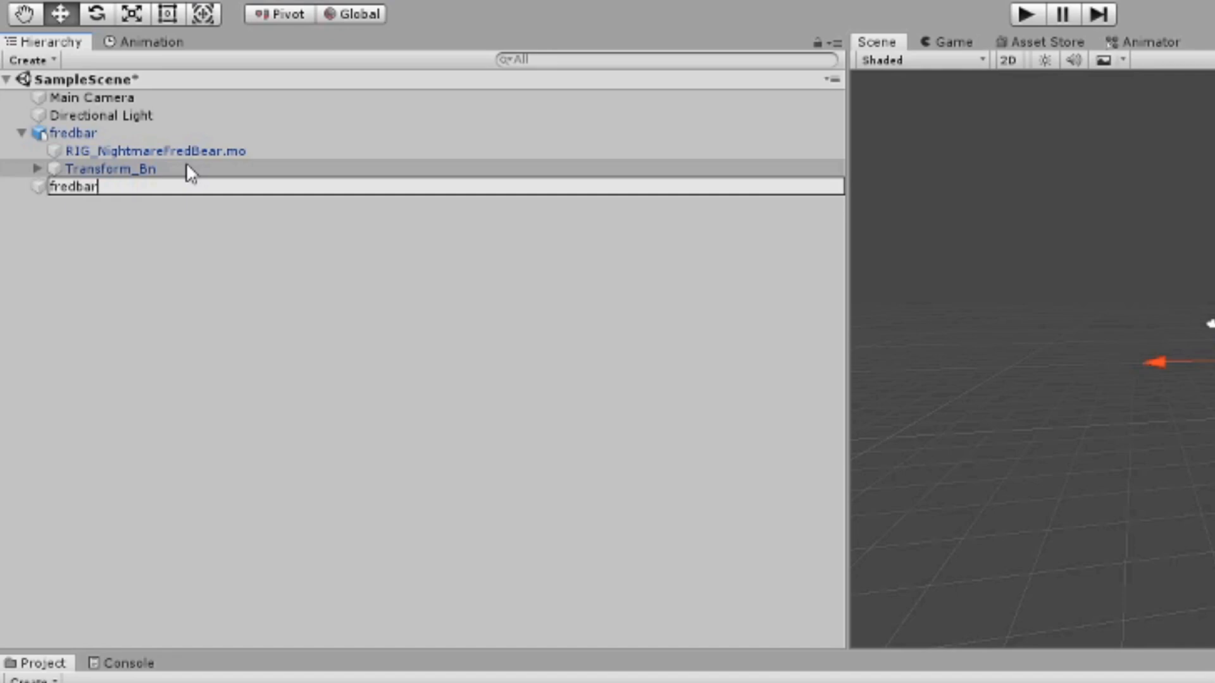
key("Return")
- Parent the fredbar model to the fredbar prefab object and save that object as a prefab asset in Assets
left_click_drag(73, 133, 143, 187)
left_click_drag(92, 135, 442, 639)
left_click(313, 509)
left_click(231, 503)
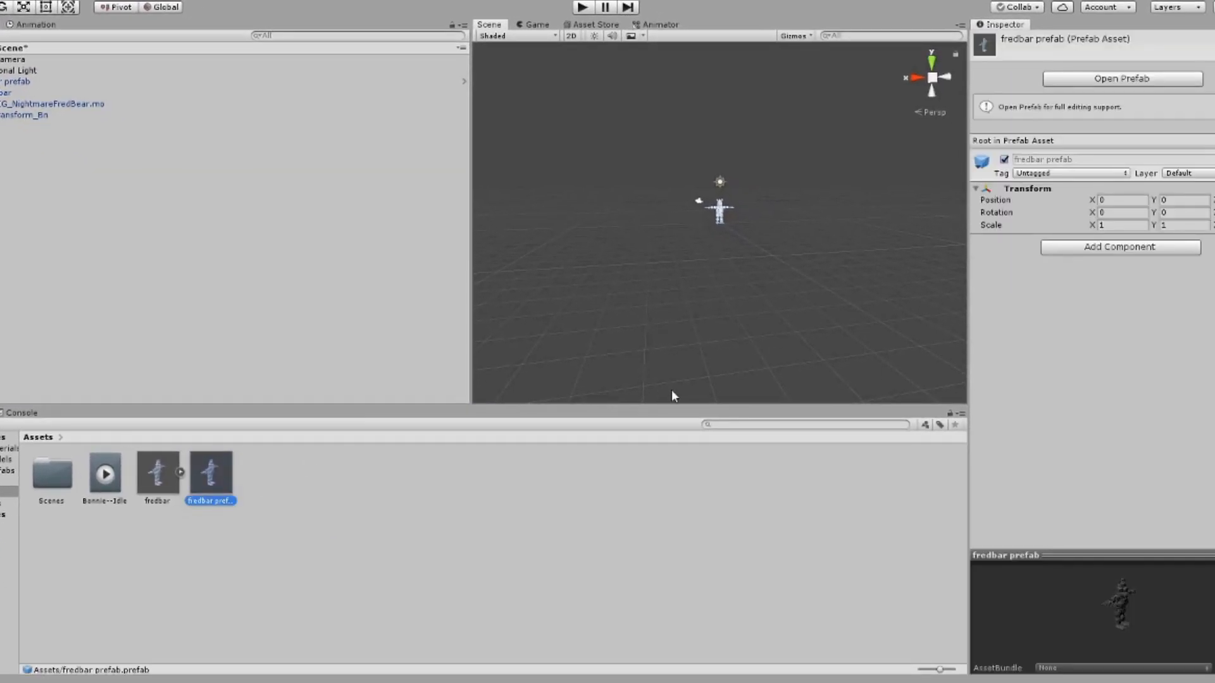
- Assign the fredbar prefab asset to a new AssetBundle named "fredbar"
left_click(160, 485)
left_click(222, 486)
scroll(701, 248, "up", 5)
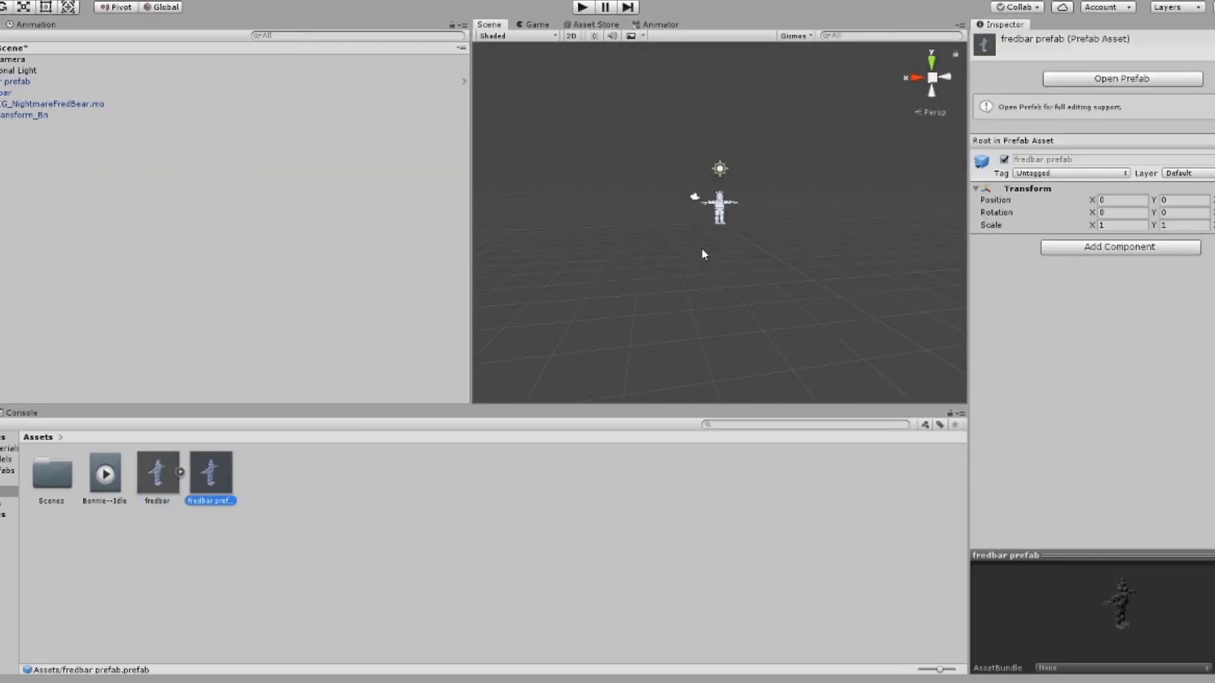
left_click(1046, 668)
left_click(1053, 643)
type("f")
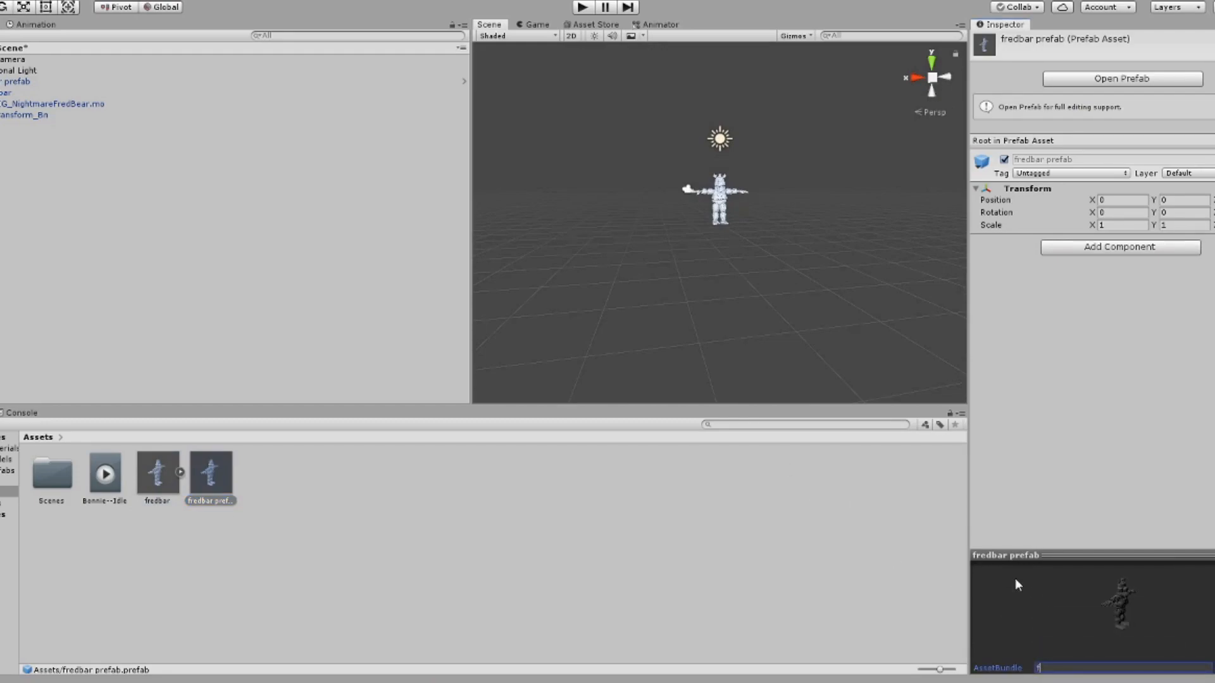
type("redbar")
key("Return")
- Create a new folder named "Editor" inside Assets
left_click(427, 571)
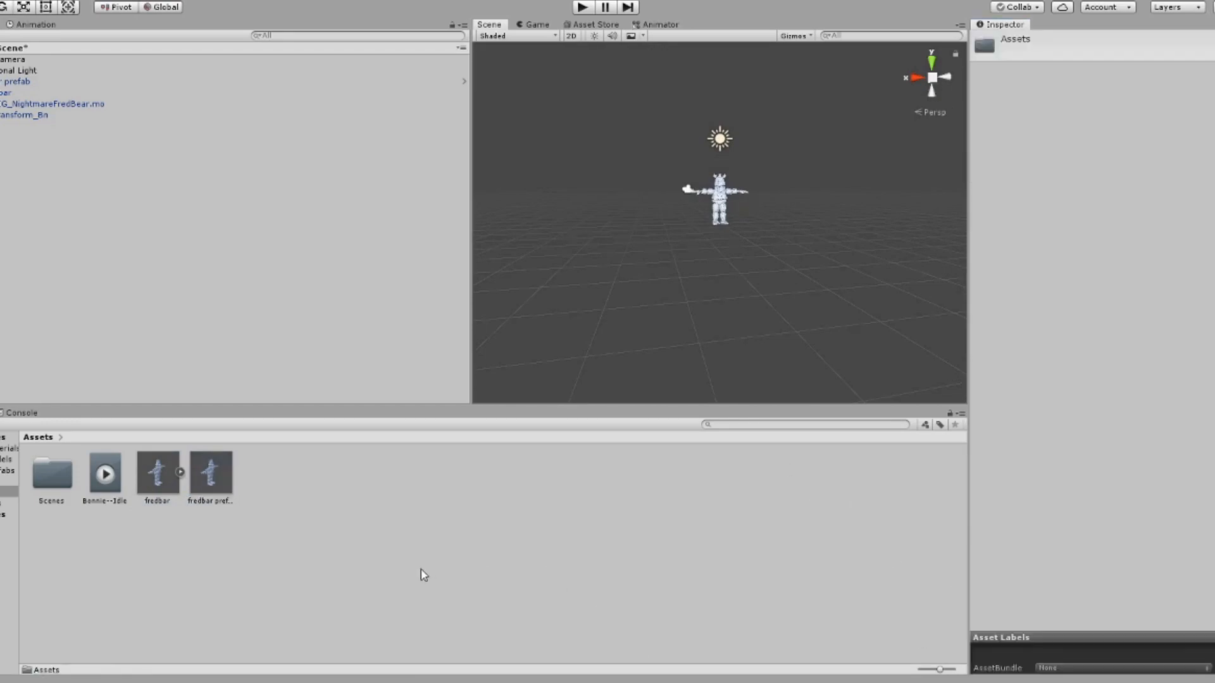
right_click(422, 569)
mouse_move(490, 246)
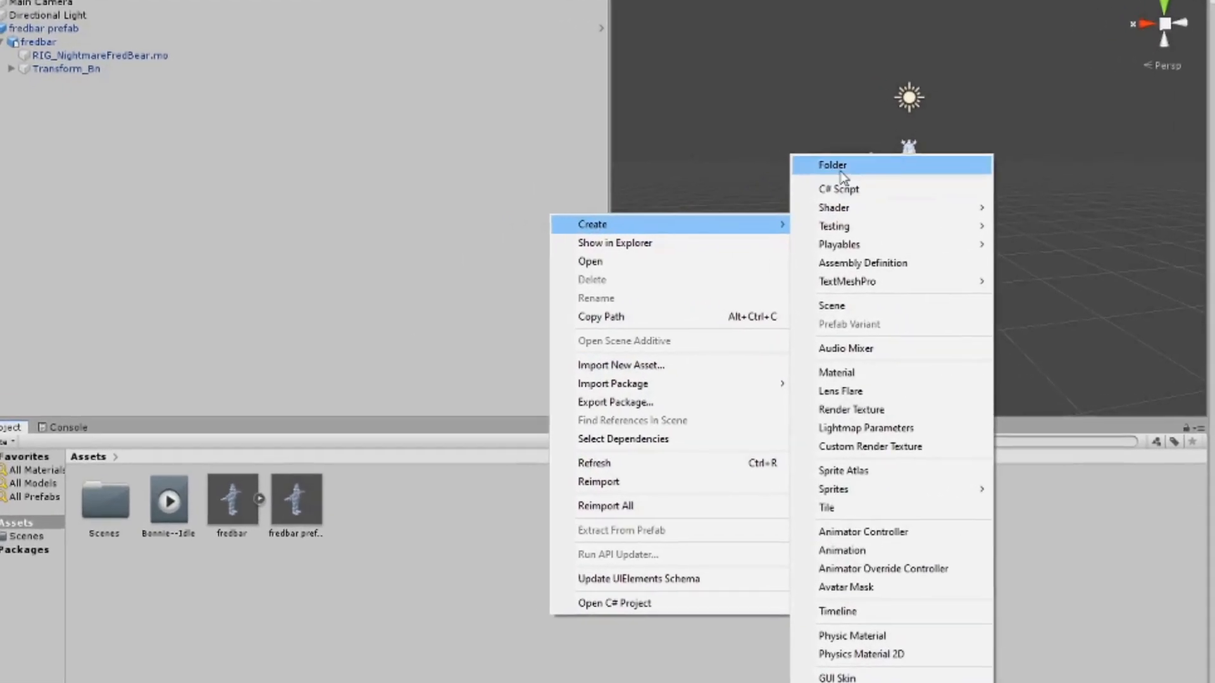
left_click(842, 176)
type("Editor")
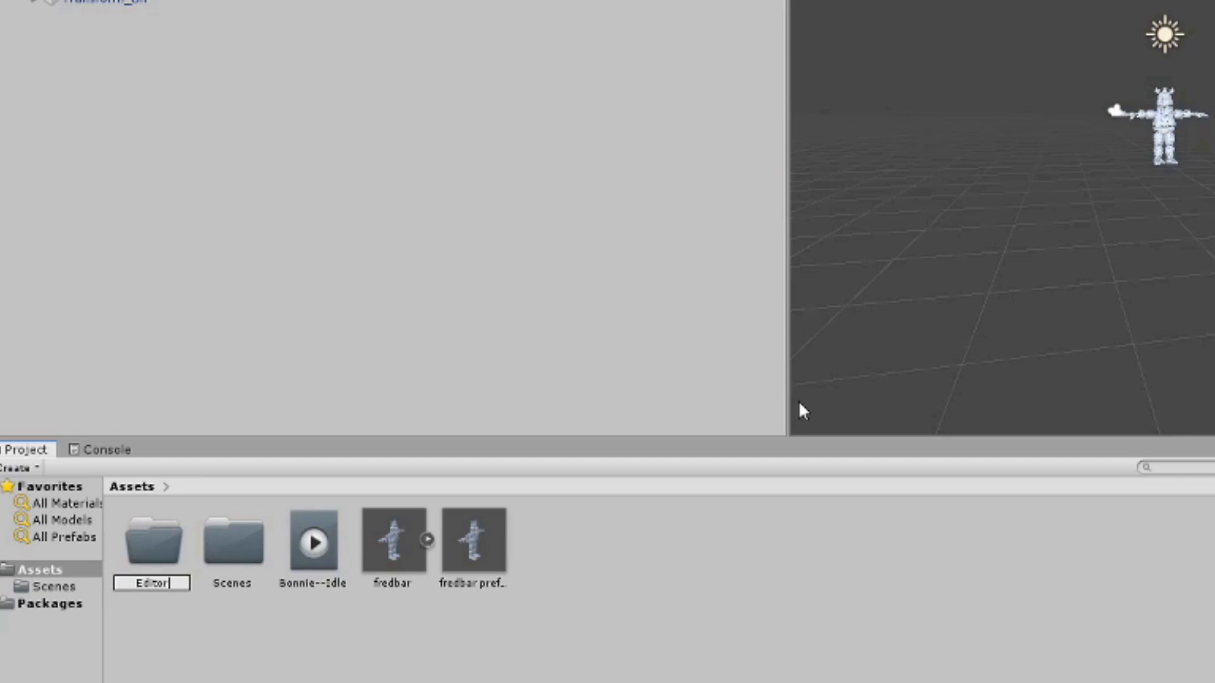
key("Return")
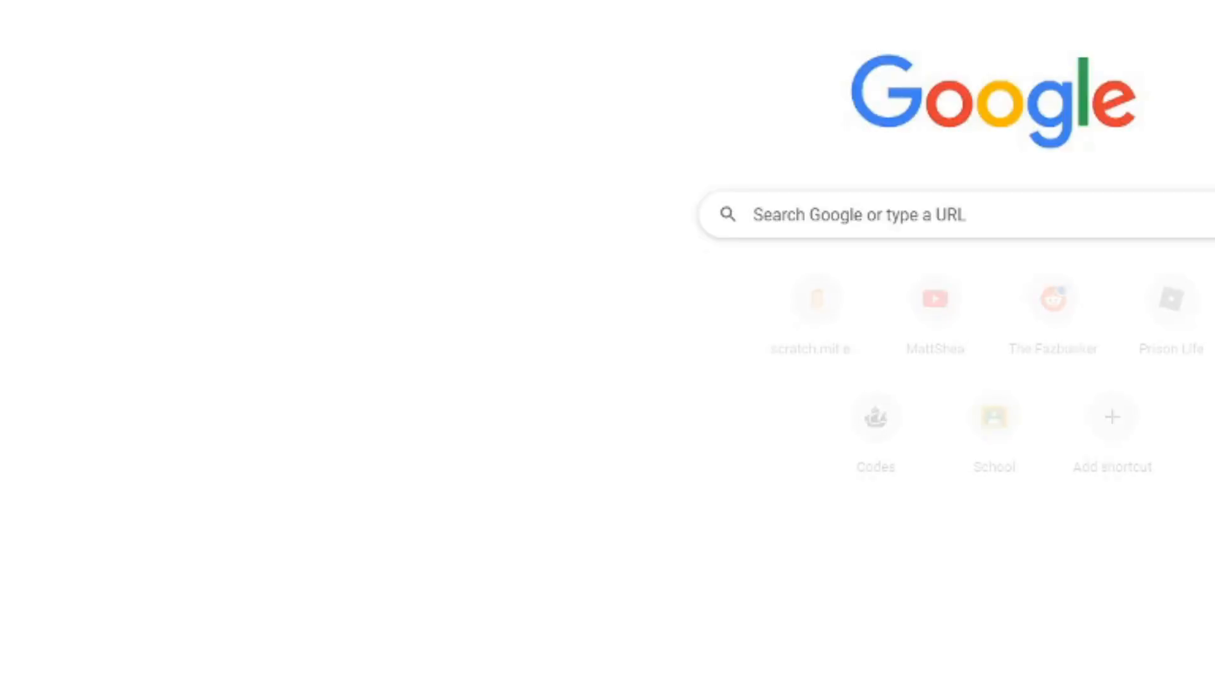
- Switch to the web browser, find the video "How to create Unity Asset Bundles just in 7 minutes" and pause it
type("7 mi")
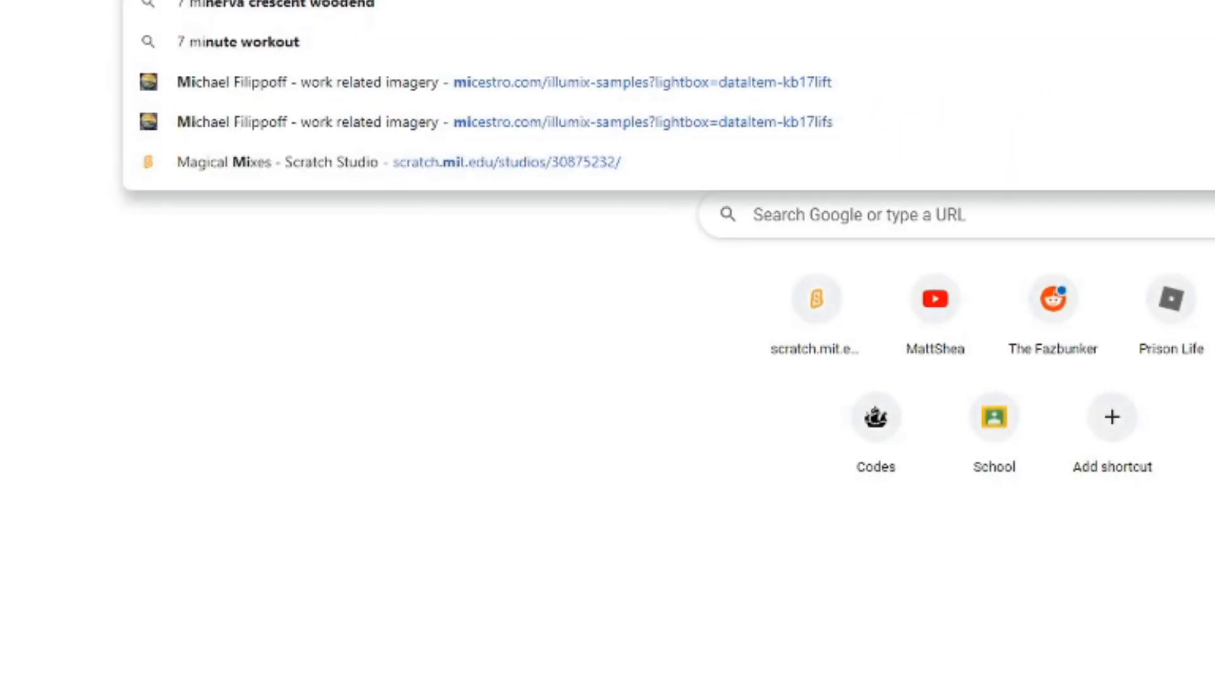
type("nutes")
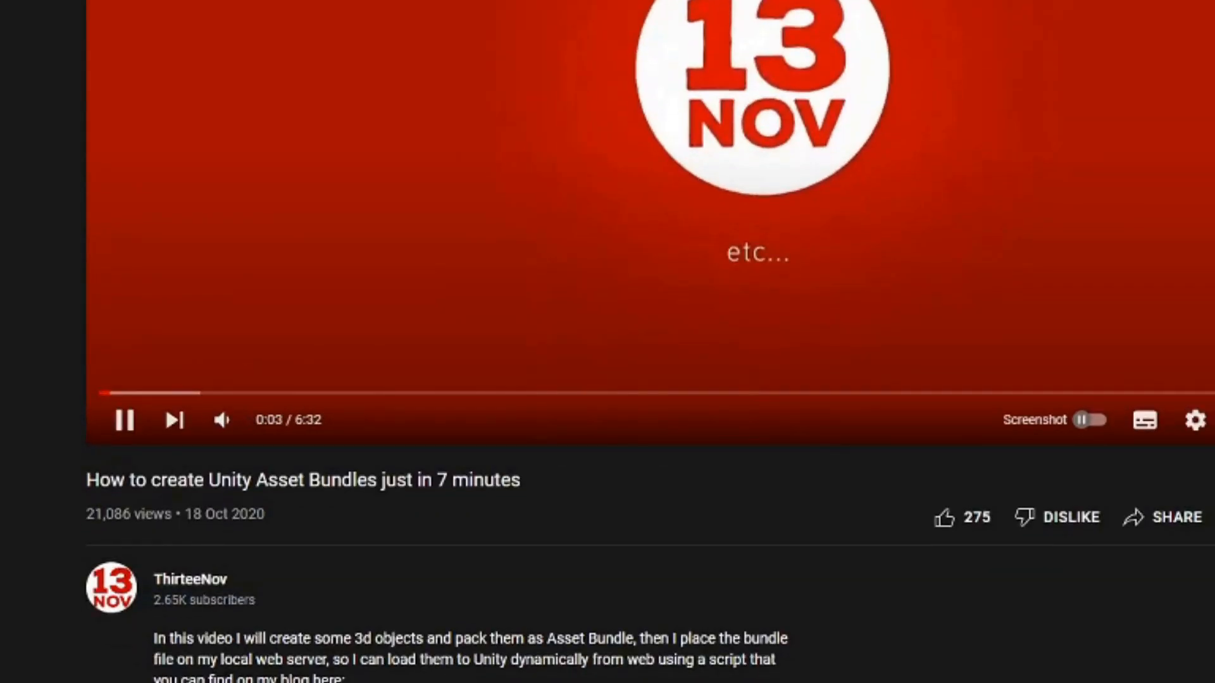
left_click(125, 420)
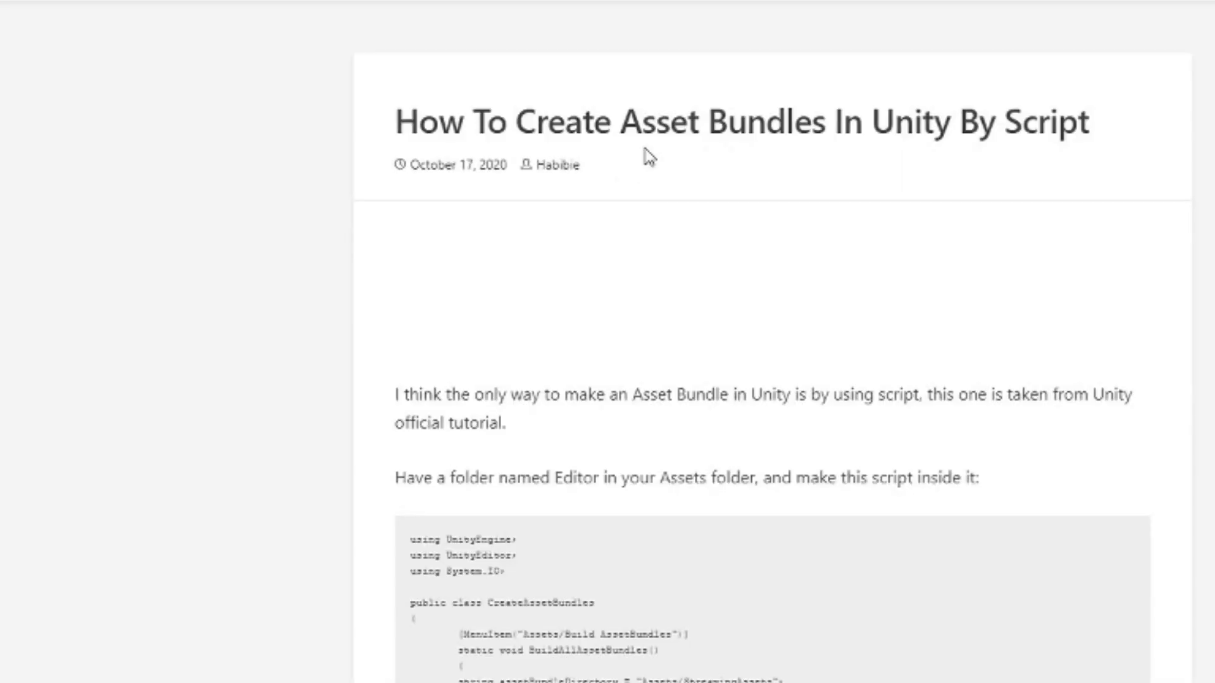
- Copy the full CreateAssetBundles script from the "How To Create Asset Bundles In Unity By Script" article and return to Unity
scroll(645, 164, "down", 6)
scroll(461, 122, "up", 3)
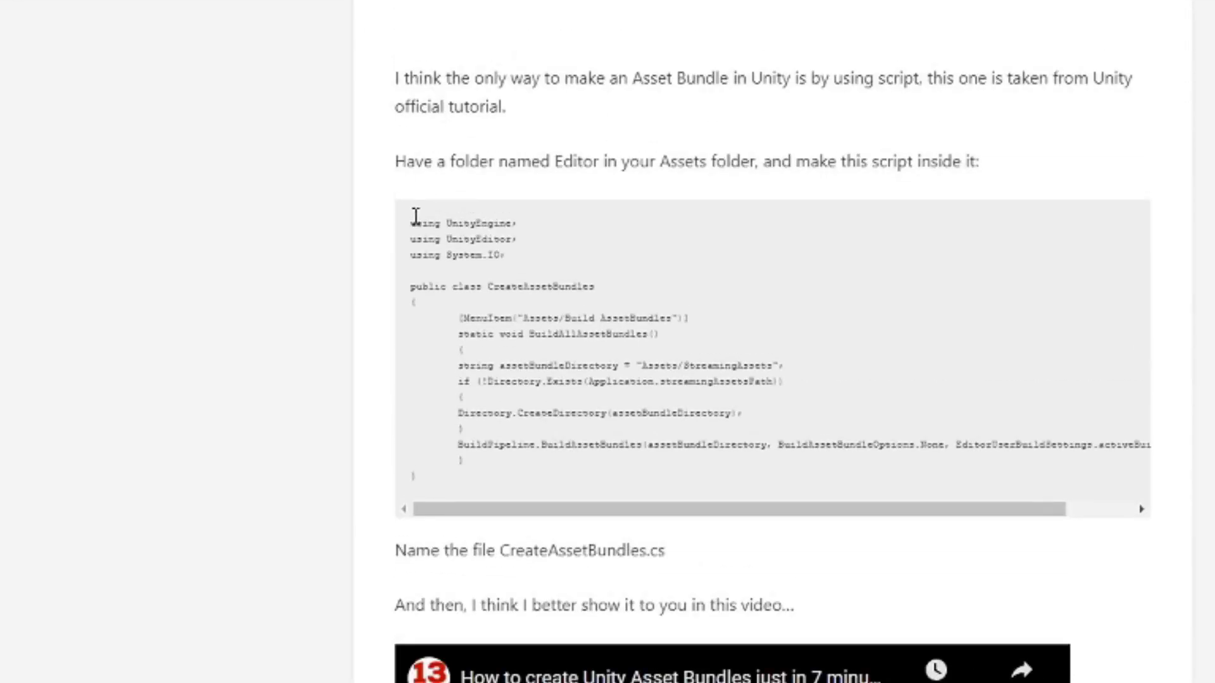
left_click_drag(413, 217, 468, 480)
key("ctrl+c")
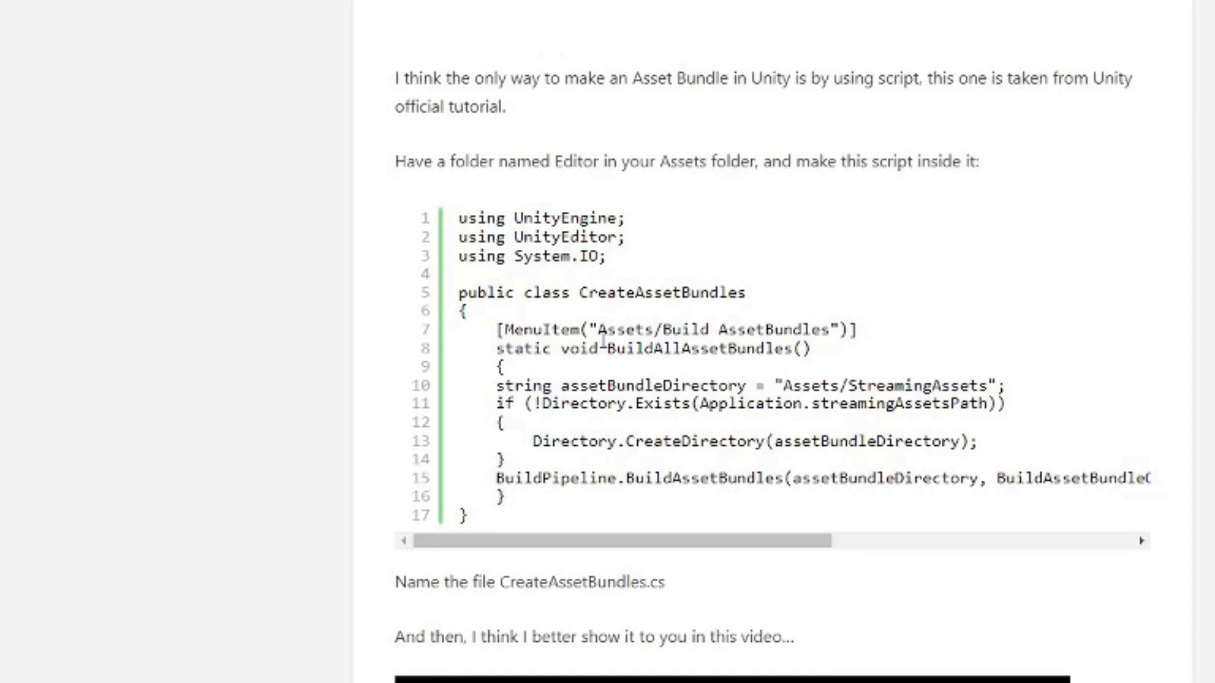
mouse_move(460, 224)
left_mouse_down()
mouse_move(553, 539)
mouse_move(460, 218)
left_mouse_up()
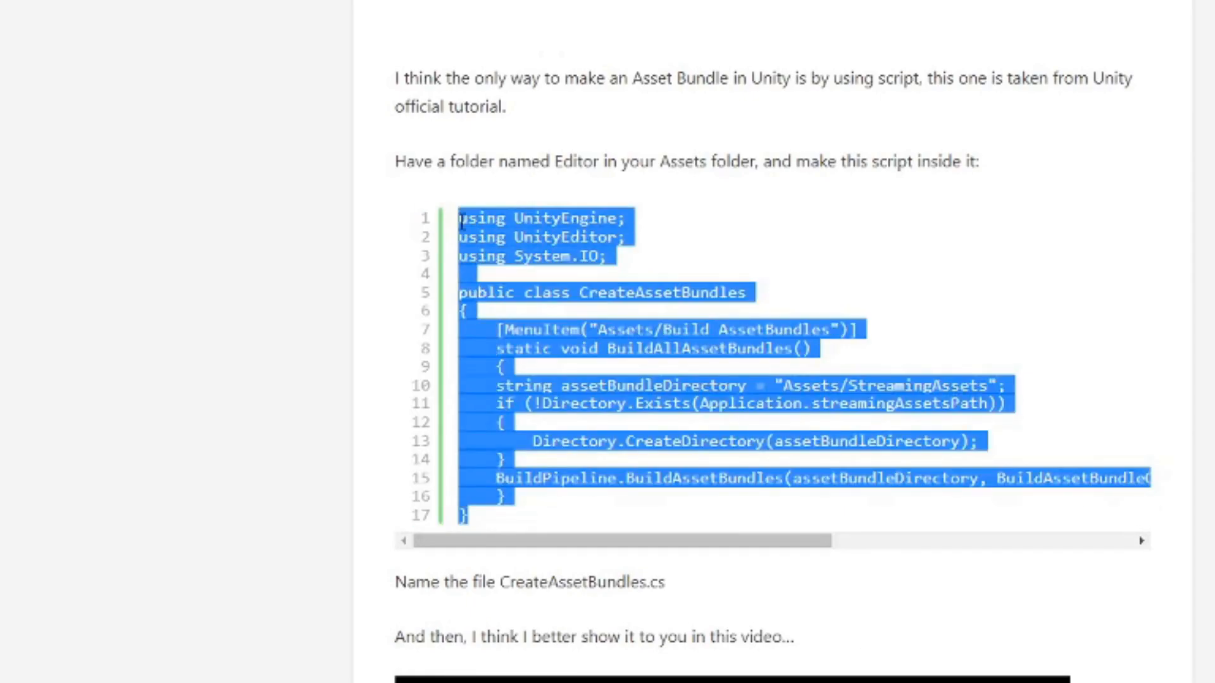
key("alt+Tab")
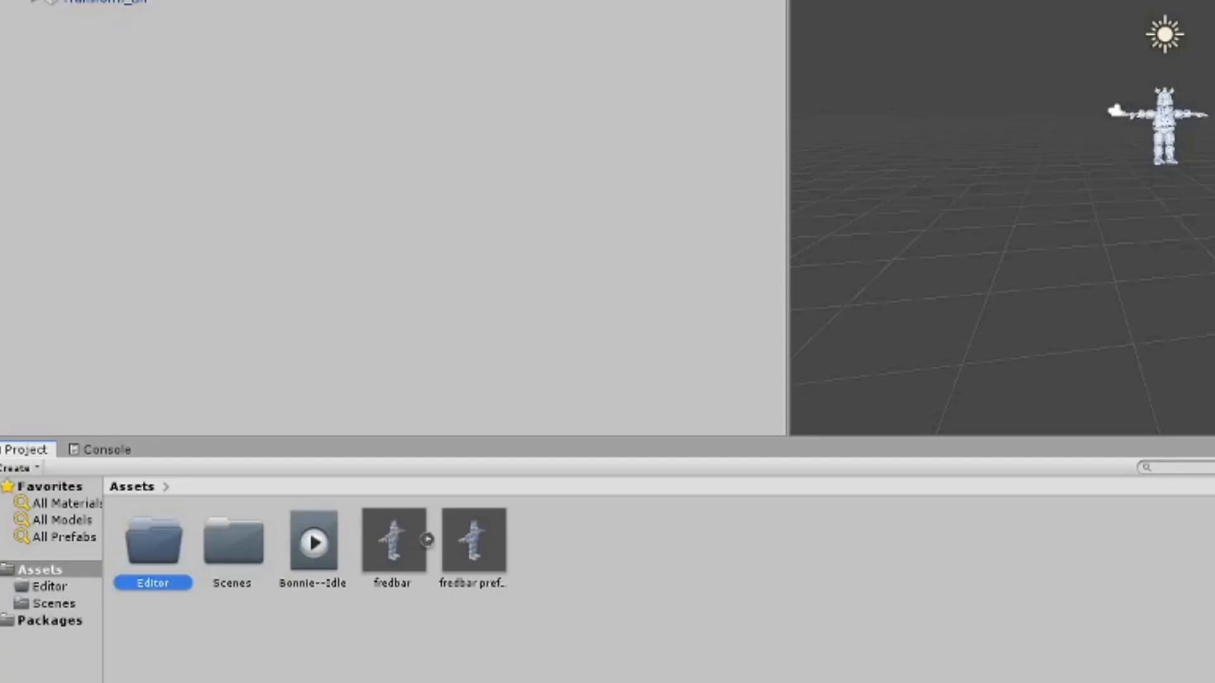
- Create a new C# script named "CreateAssetBundles" inside the Editor folder
double_click(154, 562)
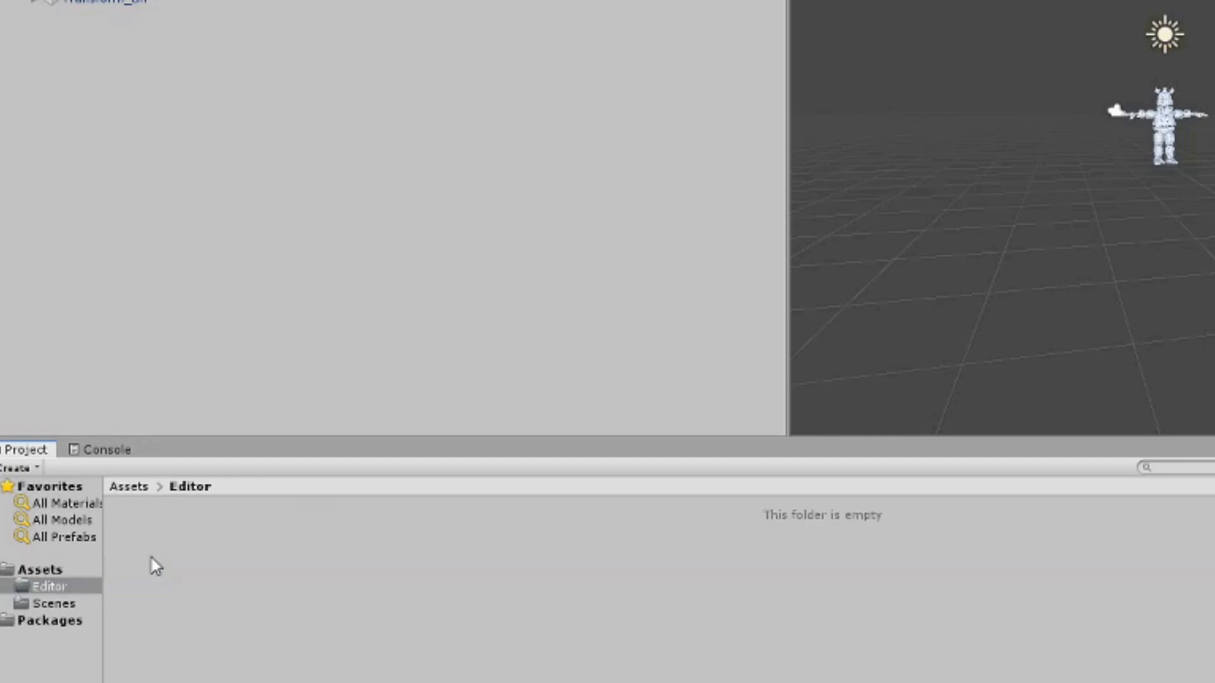
left_click(132, 486)
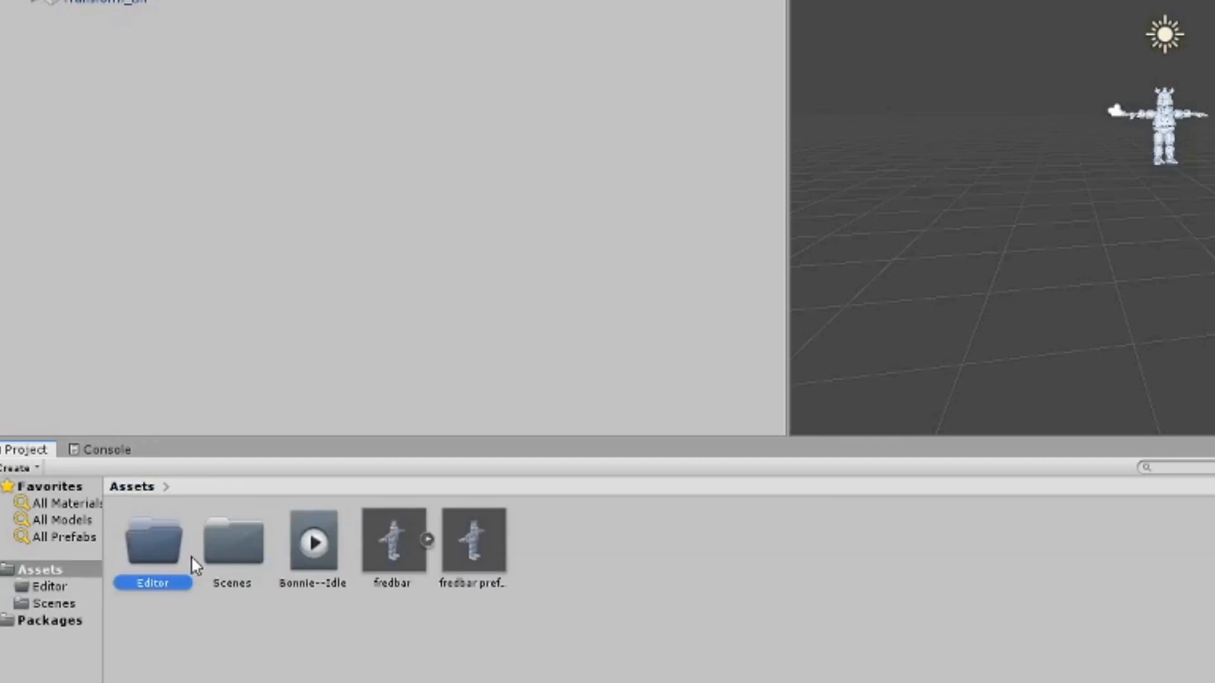
double_click(159, 545)
right_click(371, 585)
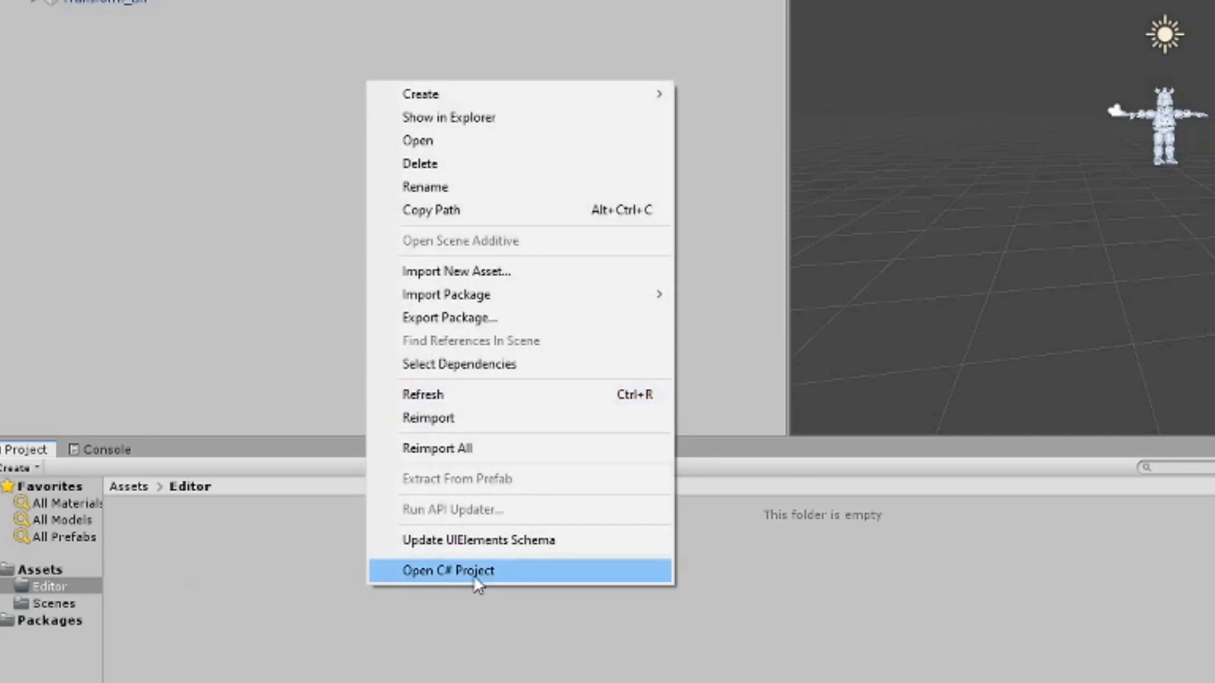
mouse_move(462, 112)
left_click(709, 120)
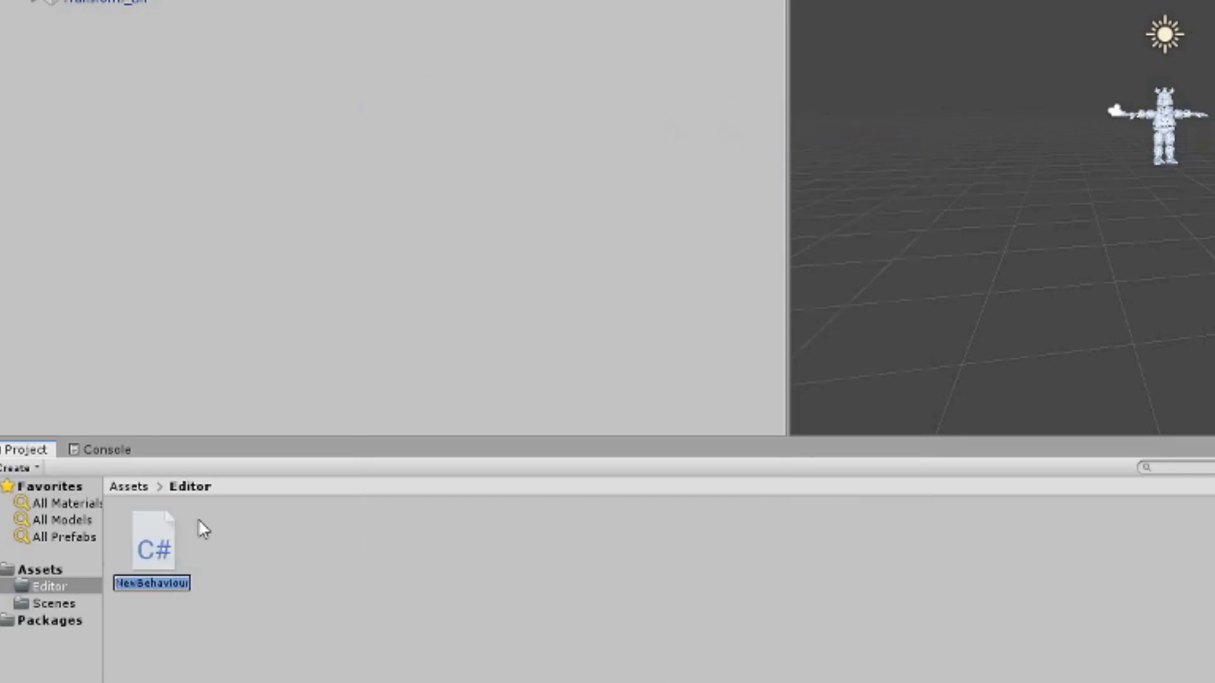
type("Create")
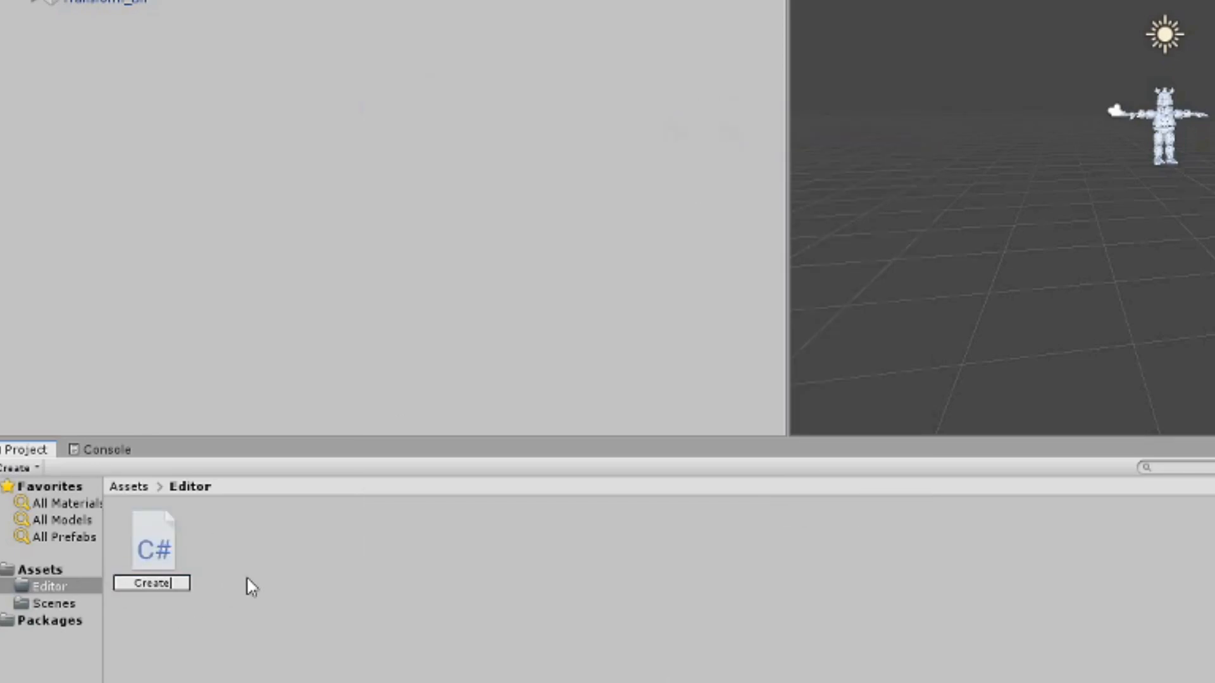
type("AssetBundles")
key("Return")
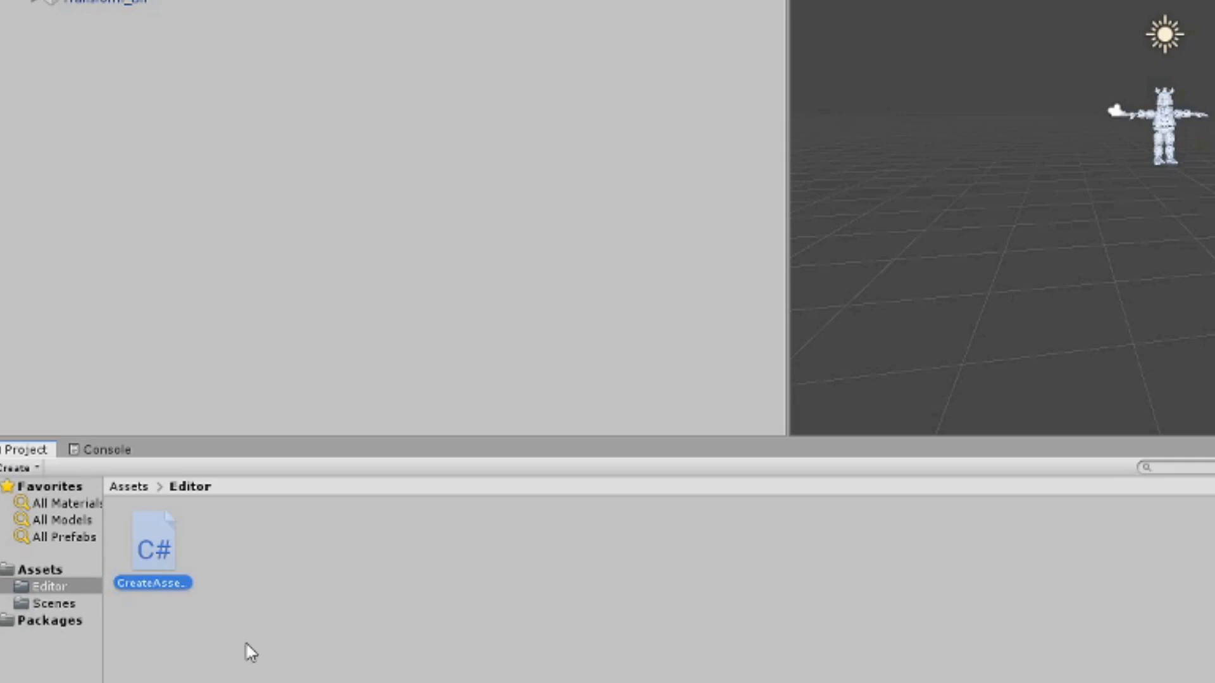
- Open the CreateAssetBundles script in Visual Studio, replace all its default code with the copied script, save it and return to Unity
double_click(160, 572)
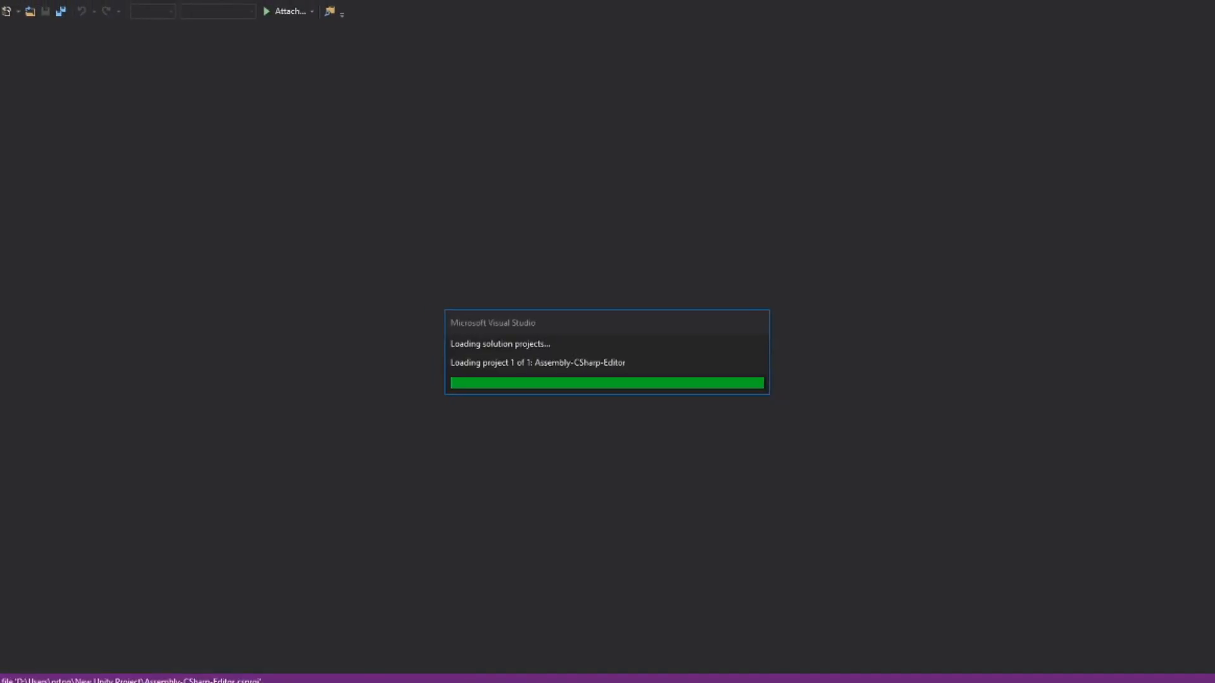
mouse_move(548, 661)
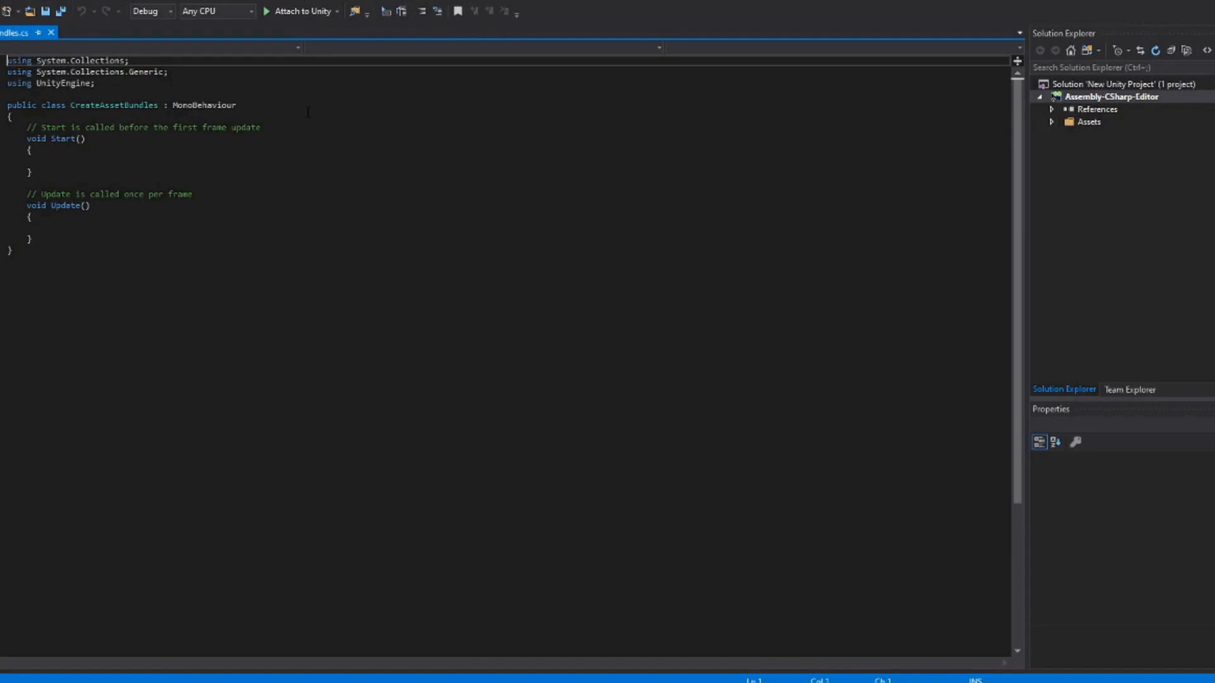
left_click(286, 133)
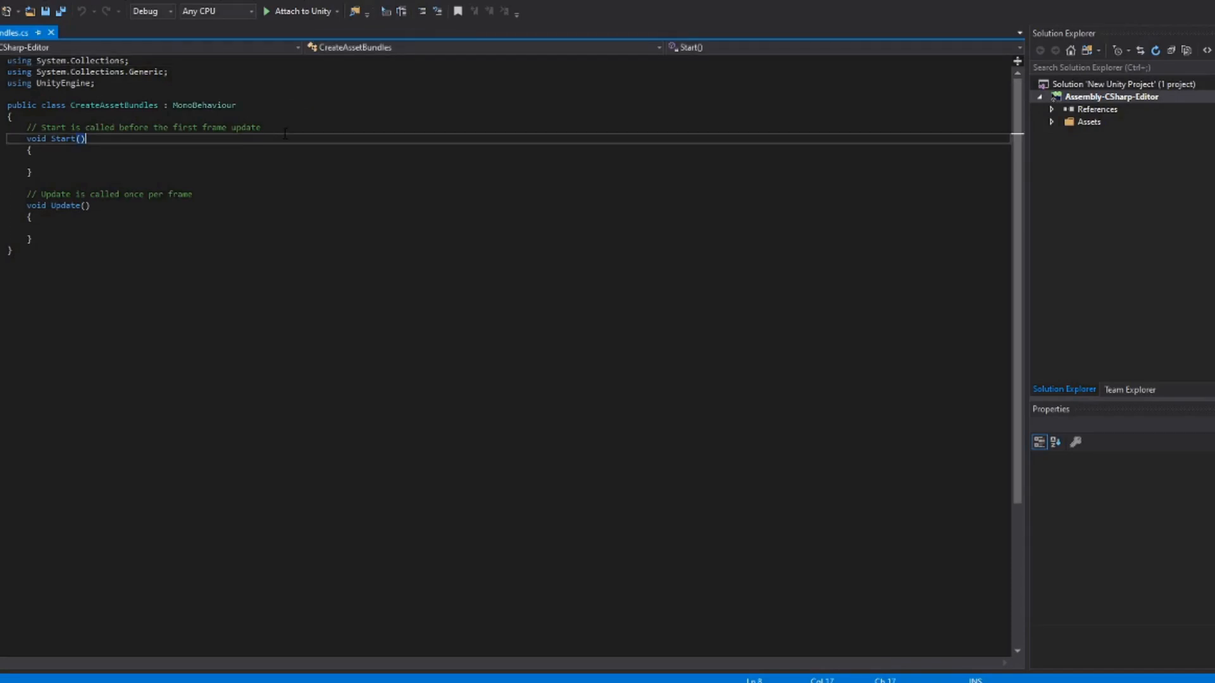
key("ctrl+a")
key("Delete")
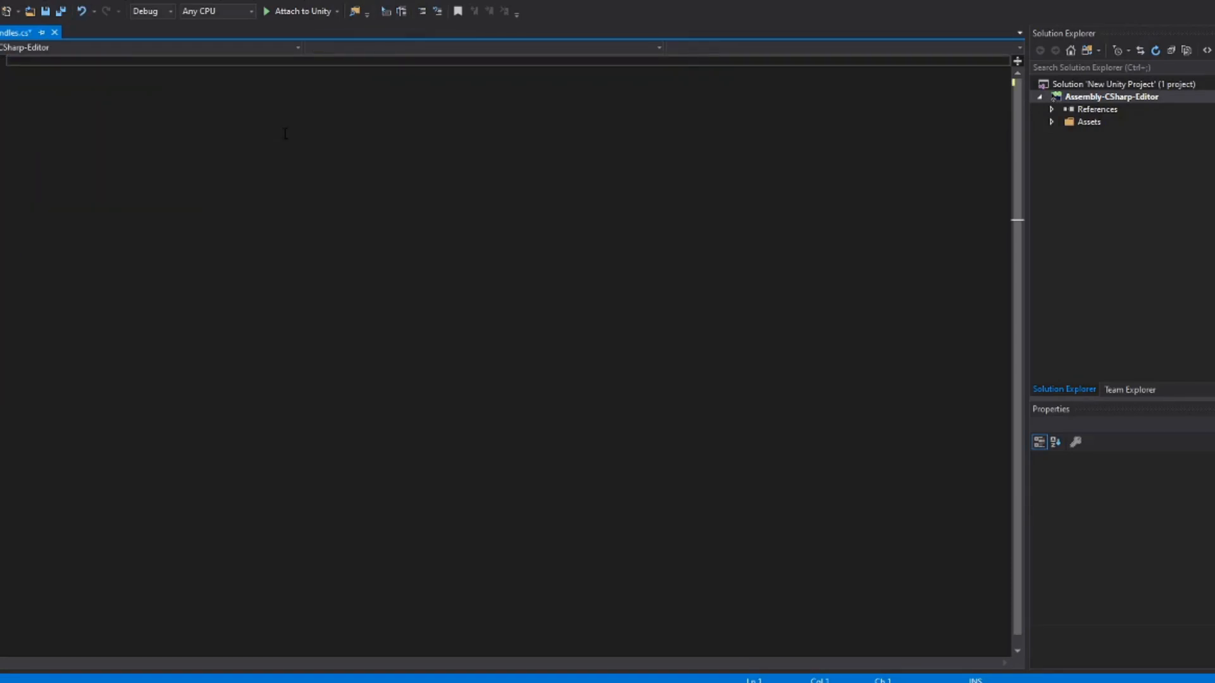
key("ctrl+v")
key("ctrl+s")
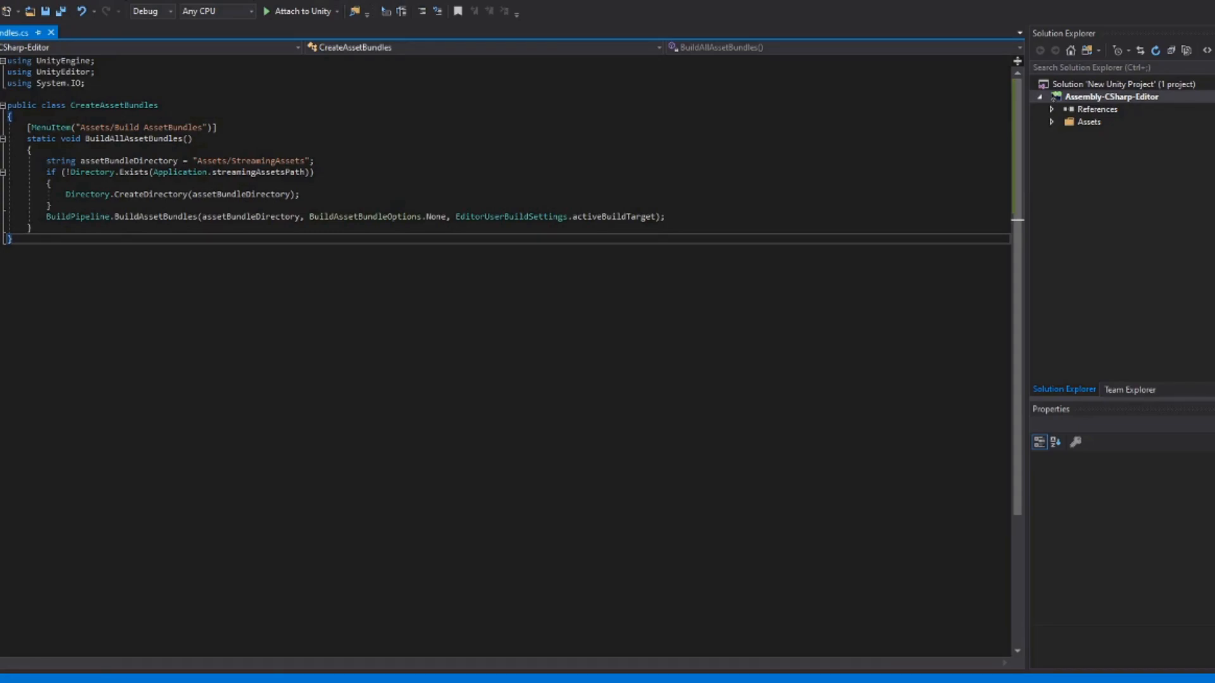
key("alt+Tab")
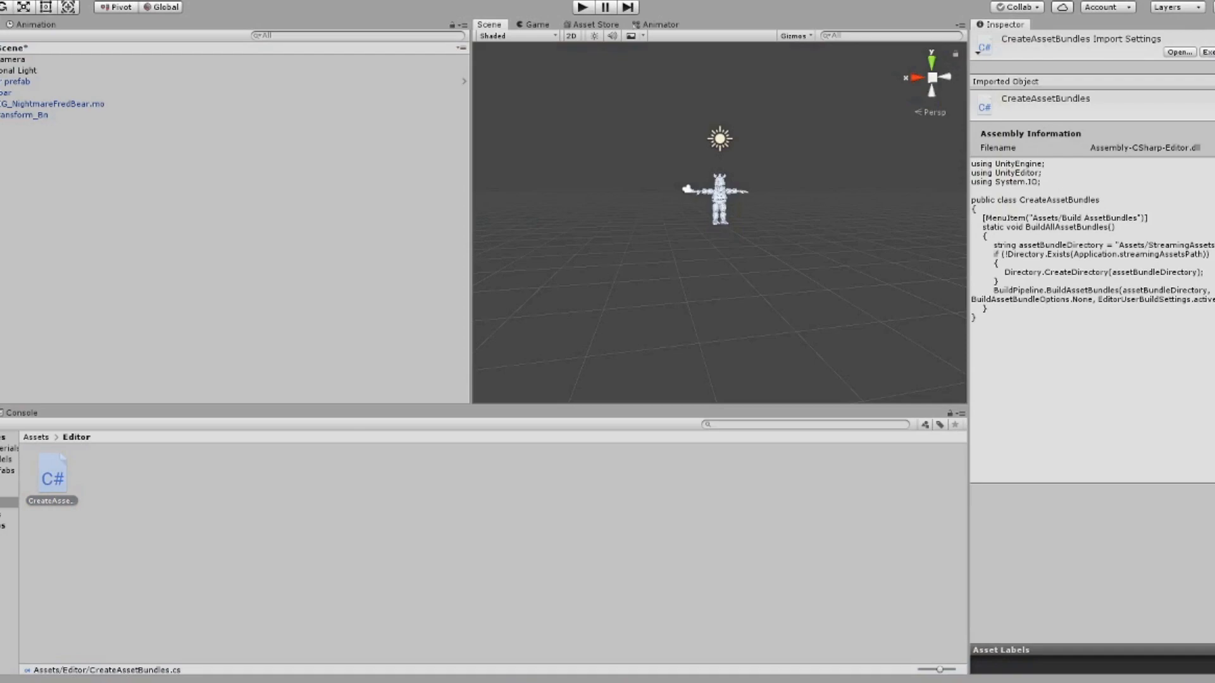
- Check the asset commands for Build AssetBundles and inspect the fredbar prefab in the Assets folder
left_click(7, 0)
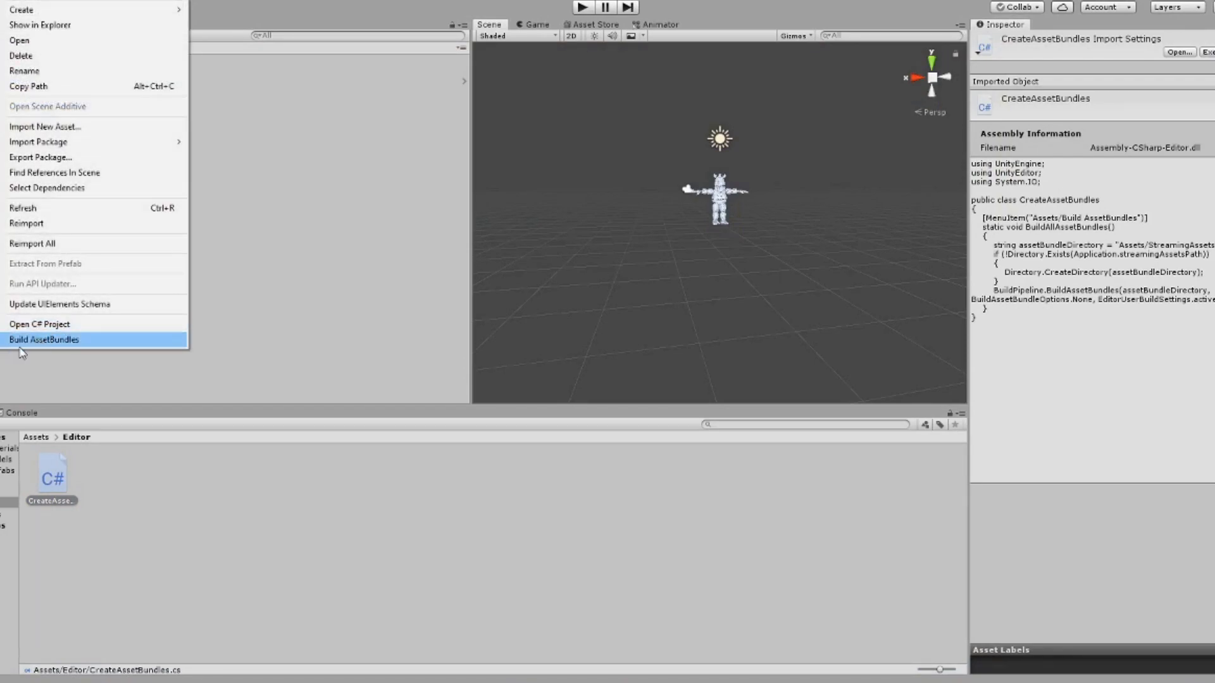
left_click(40, 439)
left_click(354, 557)
left_click(268, 475)
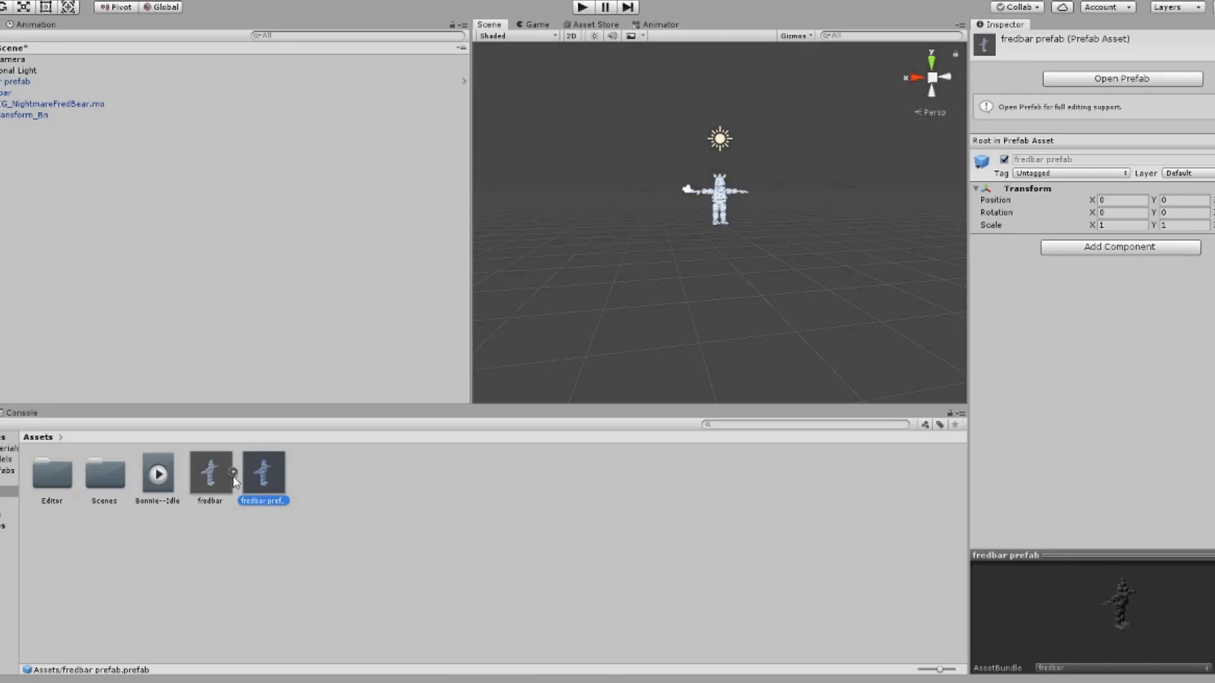
- Expand the fredbar model's sub-assets and examine the Transform_Bn bone hierarchy in the scene, from the hip through both legs to the spine
left_click(233, 471)
left_click(317, 475)
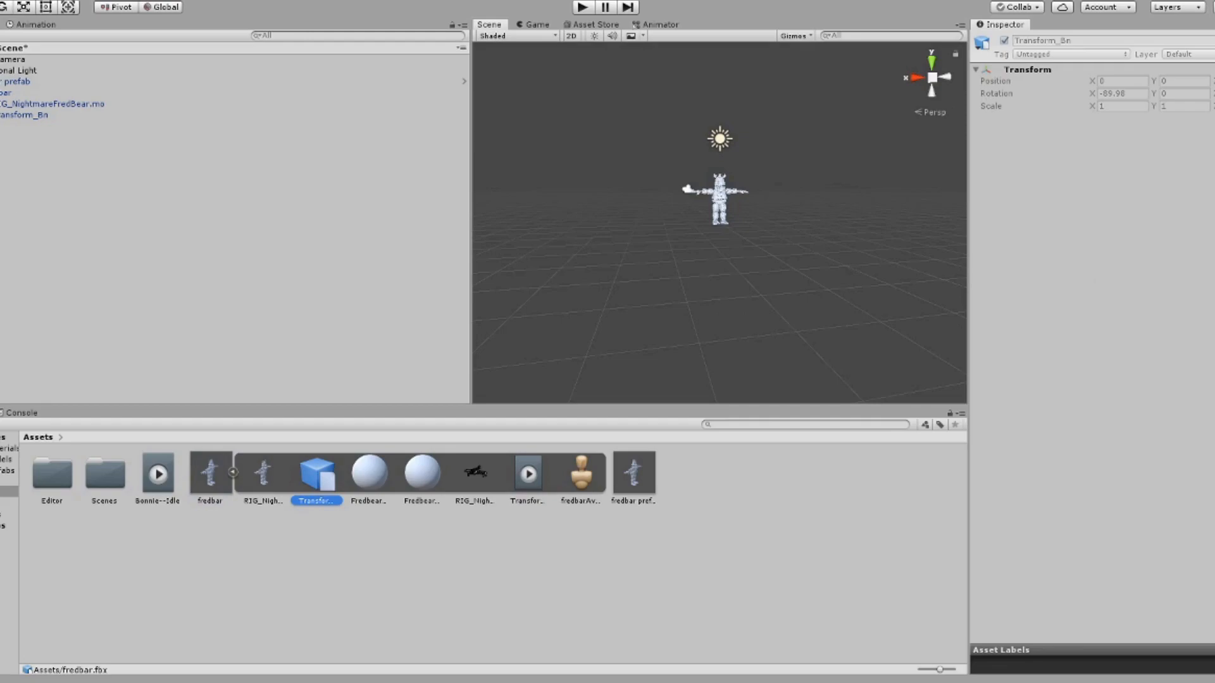
left_click(25, 115)
left_click(0, 126)
left_click(0, 138)
left_click(3, 148)
left_click(13, 159)
left_click(9, 170)
left_click(3, 192)
left_click(8, 182)
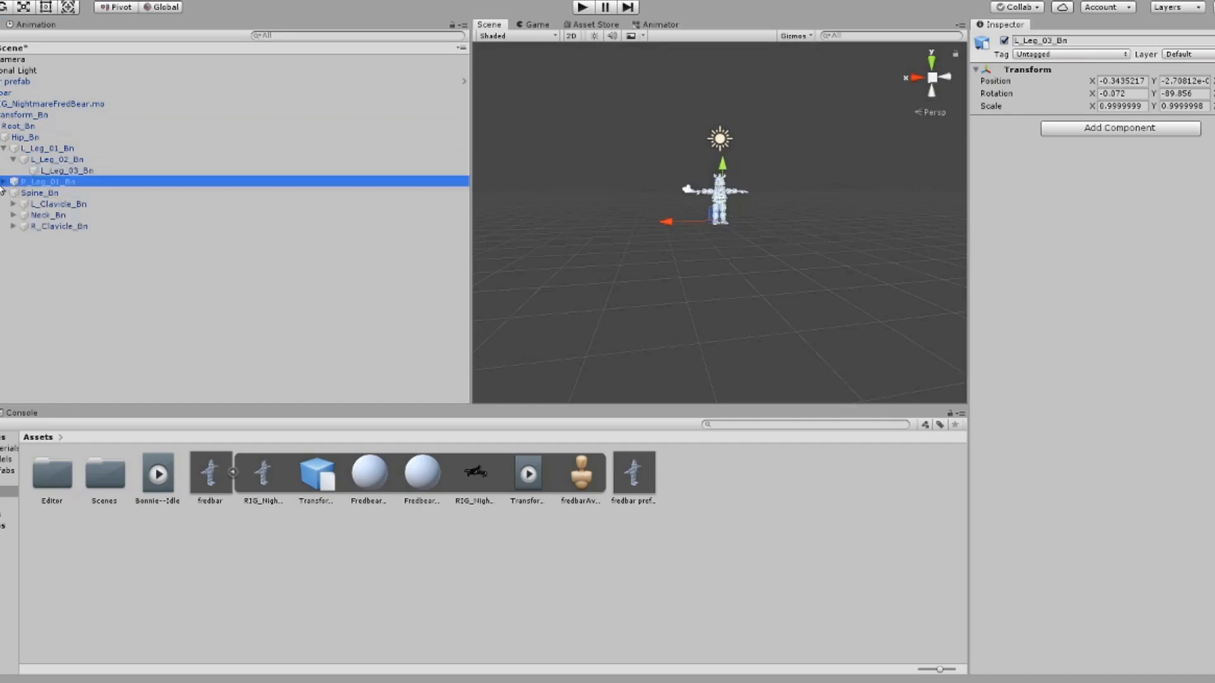
left_click(4, 182)
left_click(12, 192)
left_click(18, 200)
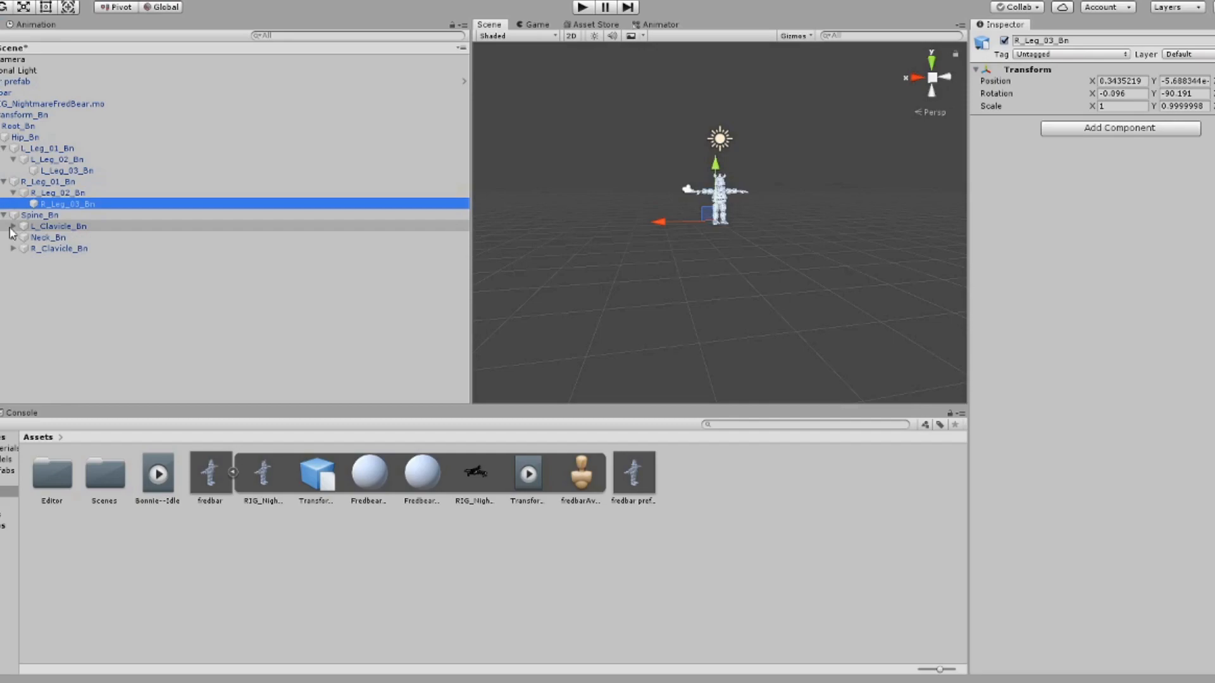
left_click(28, 137)
left_click(122, 285)
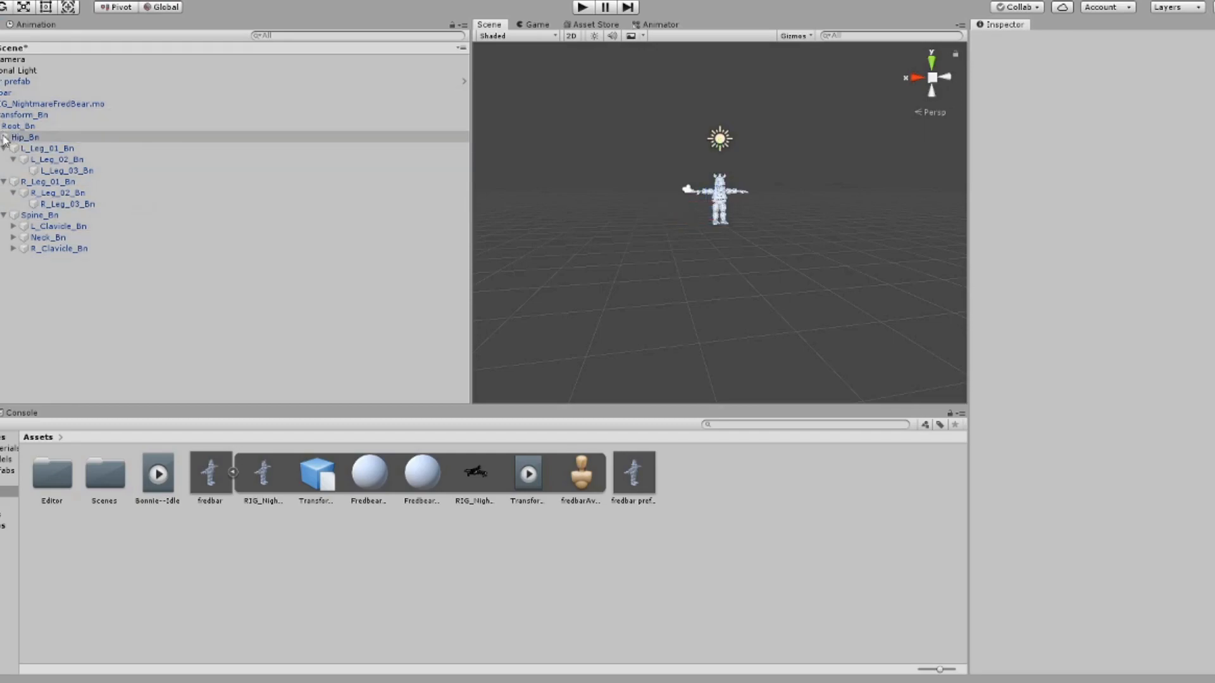
- Examine the fredbar model's Transform_BnAction clip keyframes in the Animation window and play the clip's preview
left_click(217, 496)
left_click(214, 352)
left_click(159, 486)
left_click(219, 489)
left_click(534, 487)
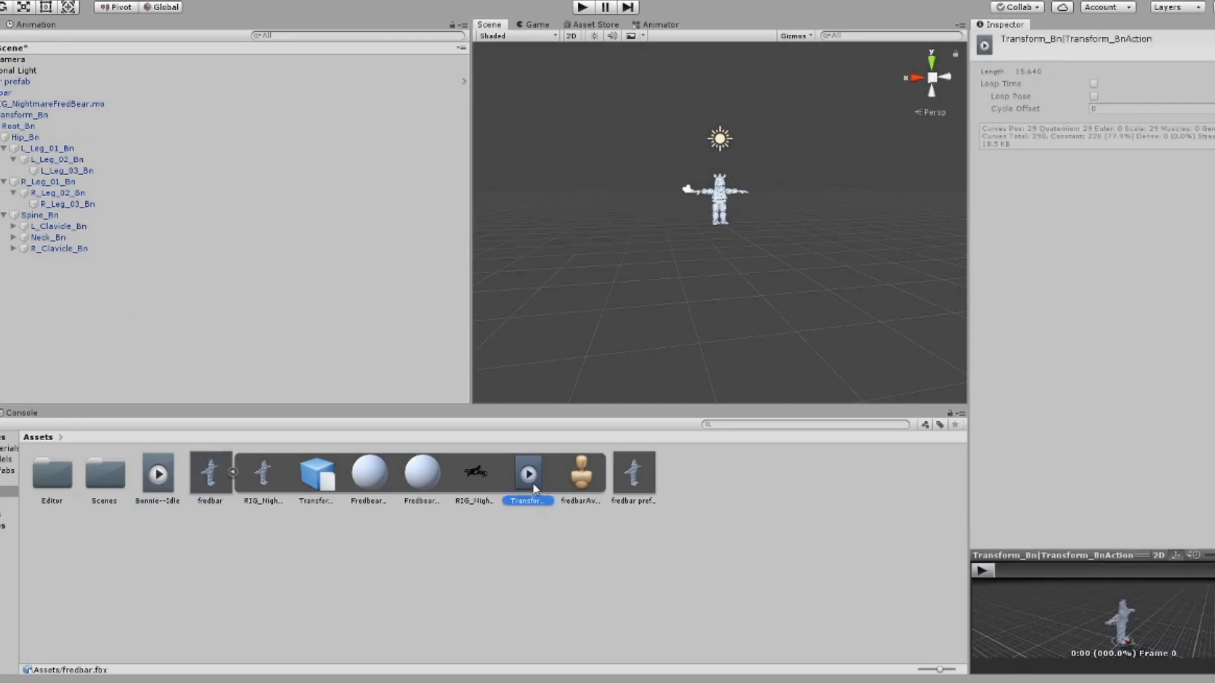
left_click(17, 25)
left_click(41, 73)
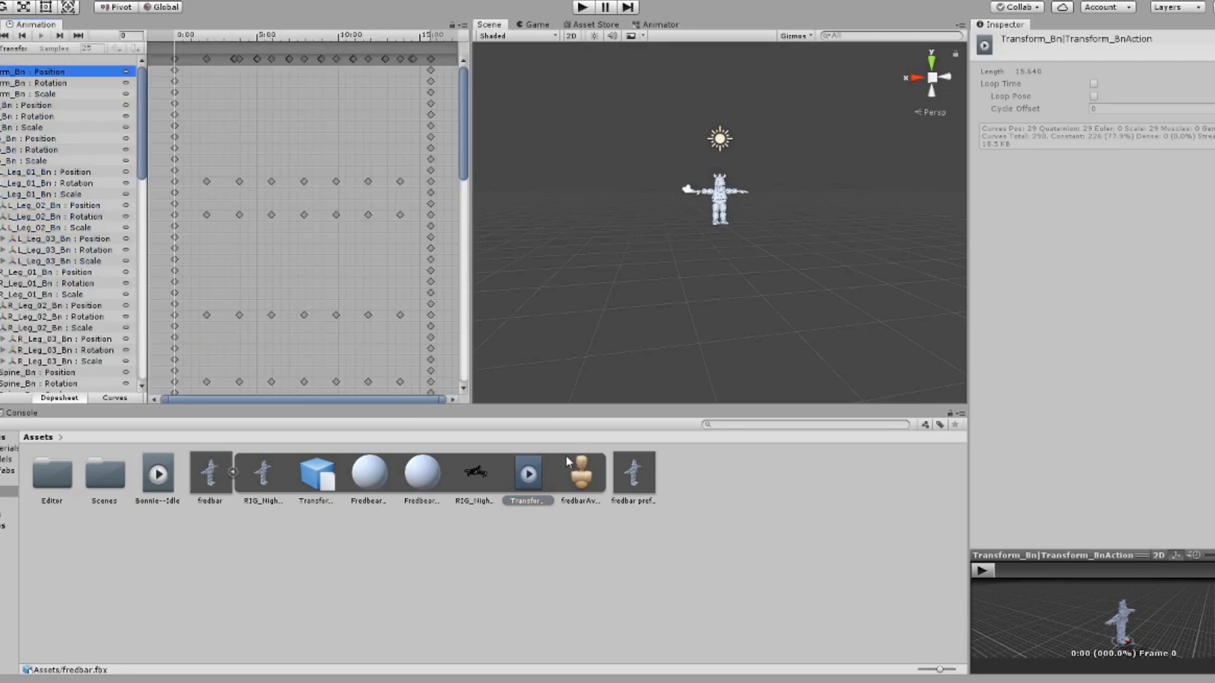
left_click(982, 571)
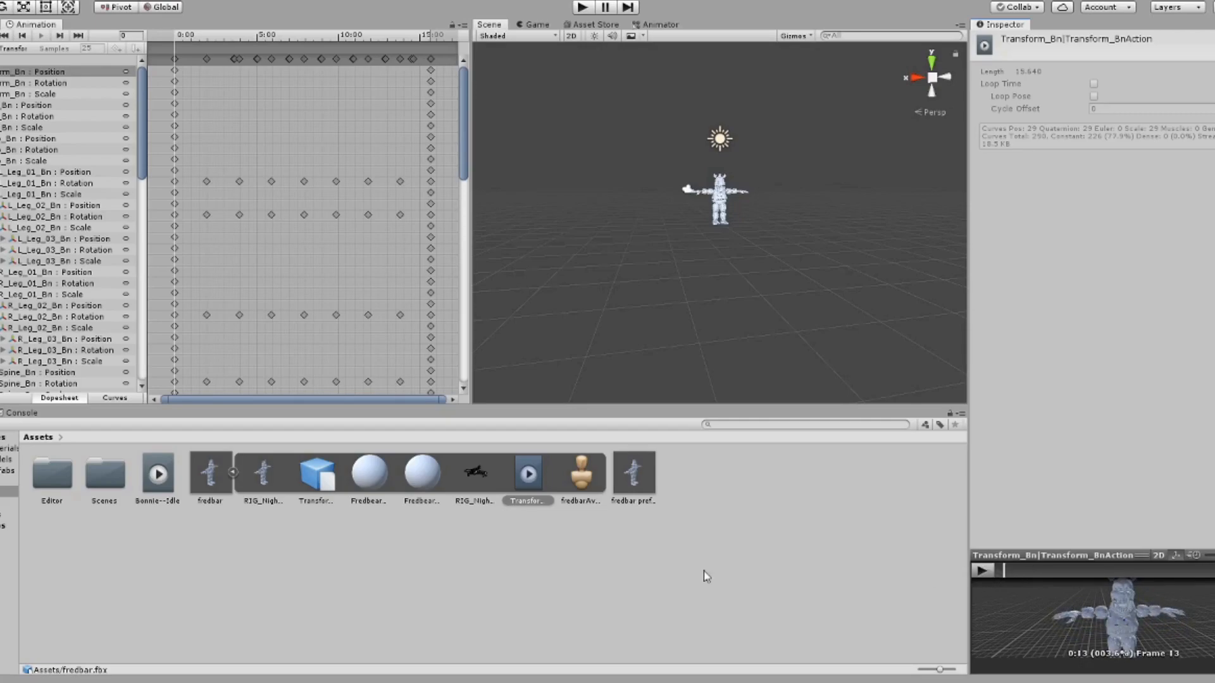
- Select all keyframes of the imported Transform_BnAction clip in the dopesheet and look through its bone tracks
left_click(788, 573)
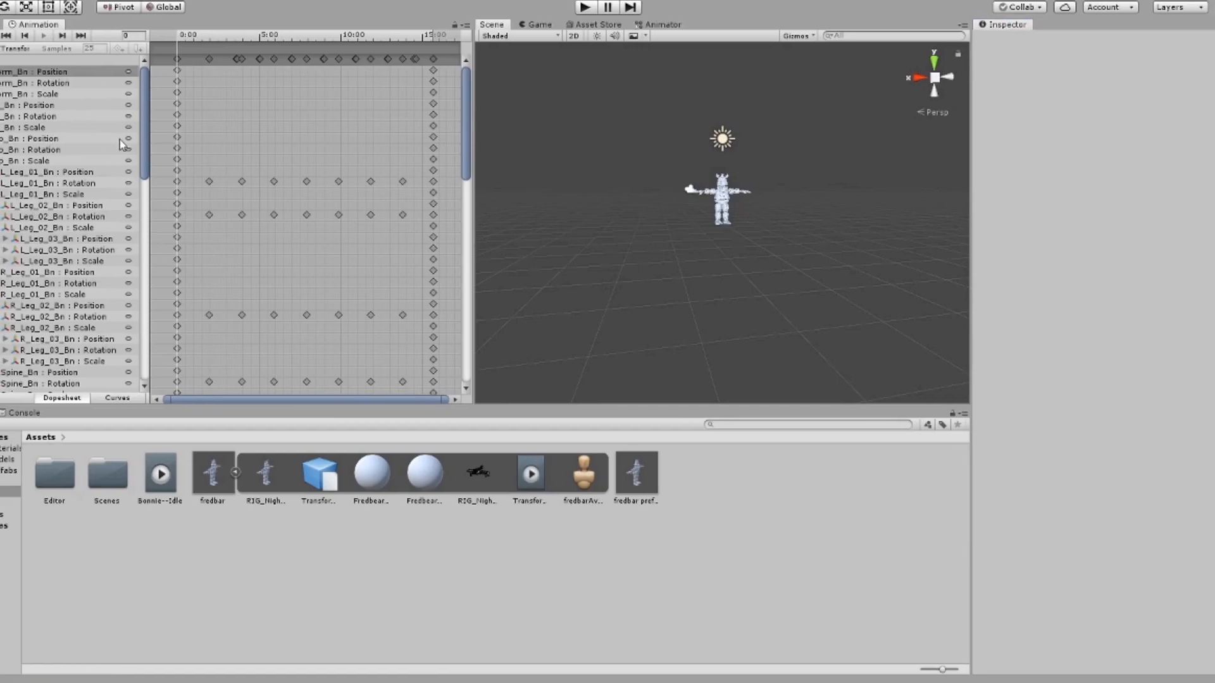
left_click(33, 139)
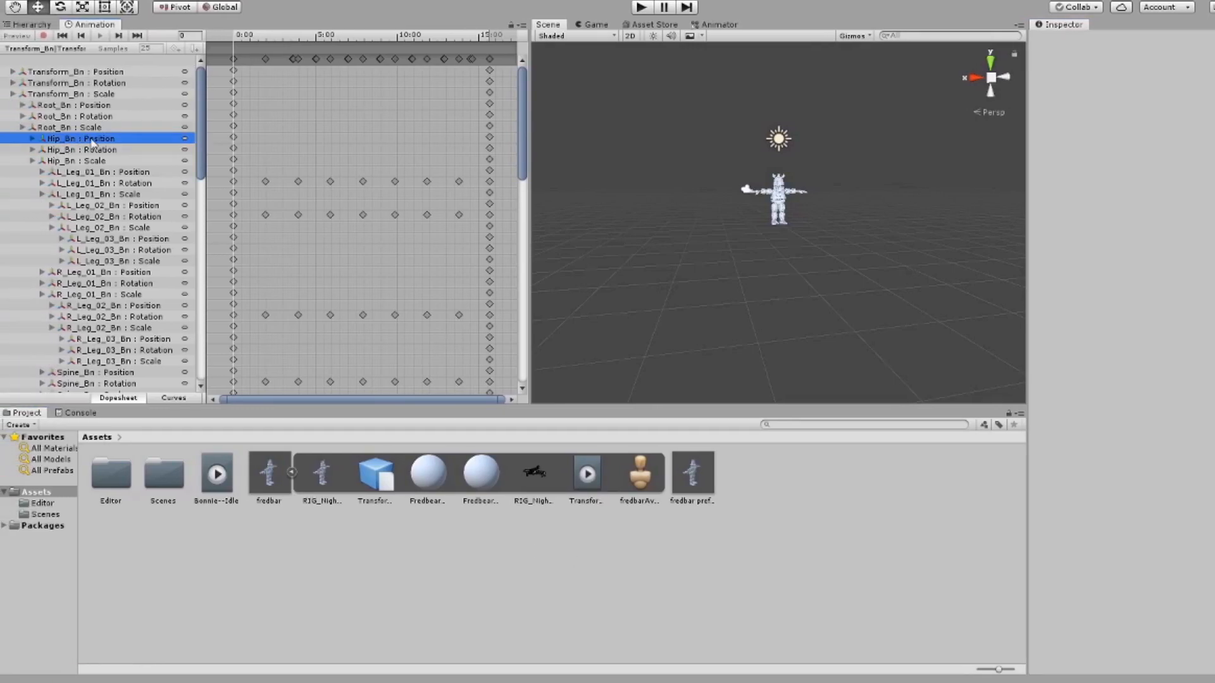
left_click_drag(226, 132, 516, 395)
left_click_drag(523, 120, 218, 54)
scroll(507, 190, "up", 10)
mouse_move(507, 184)
left_mouse_down()
mouse_move(512, 76)
mouse_move(513, 189)
left_mouse_up()
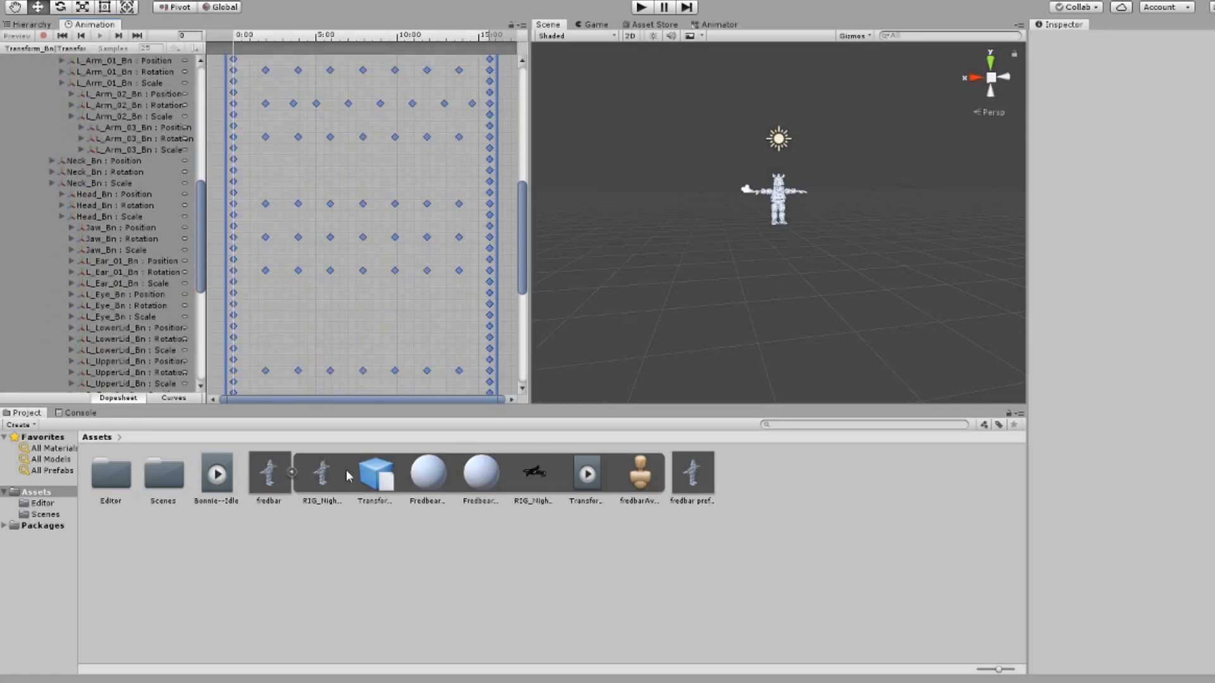
- Open the Bonnie--Idle animation clip and play its preview briefly
left_click(215, 476)
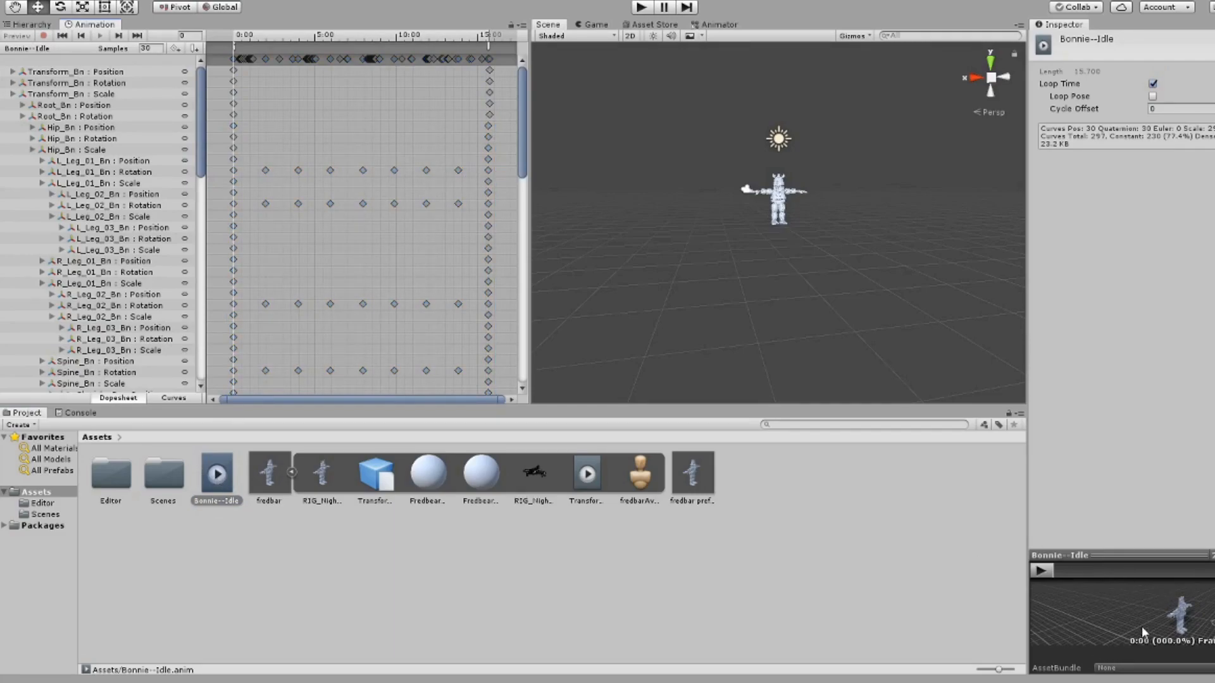
left_click(1041, 570)
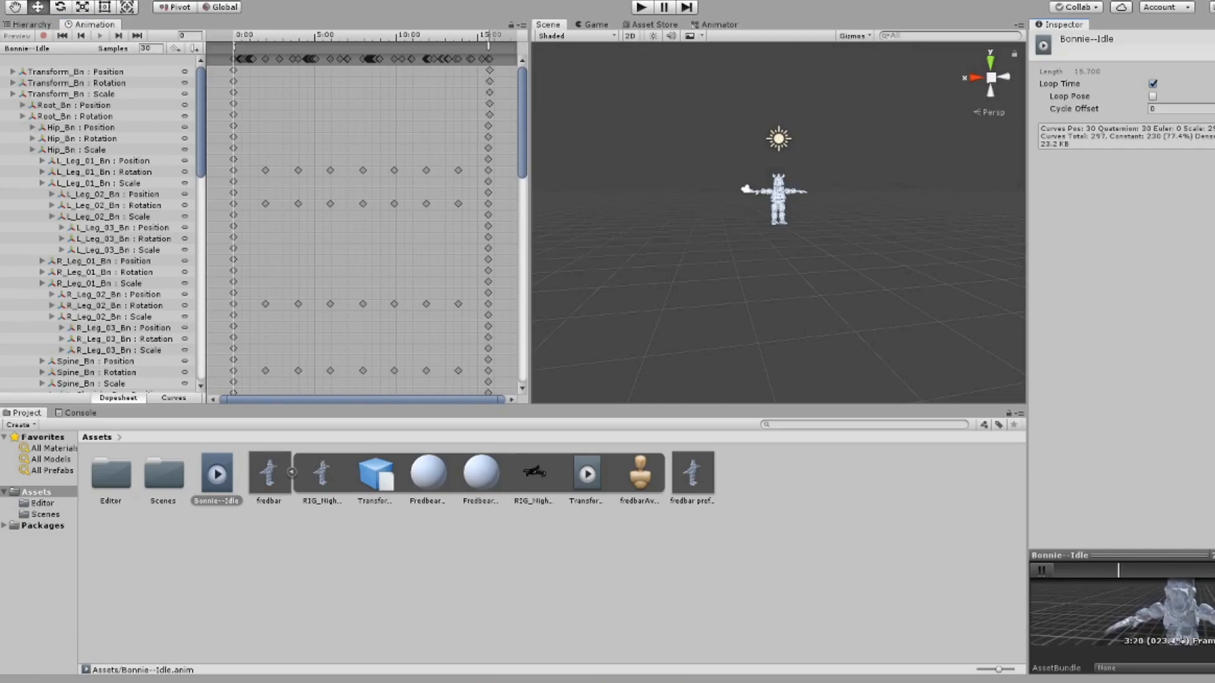
left_click(1044, 571)
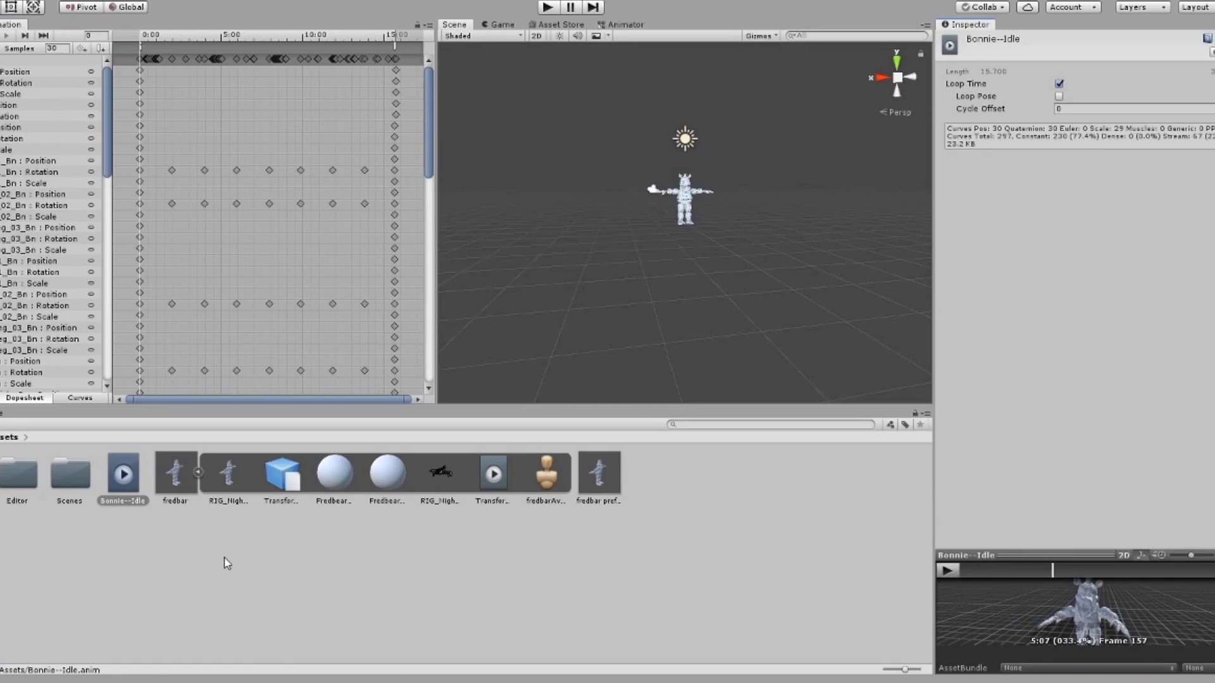
- Assign the Bonnie--Idle animation clip to the fredbar asset bundle
left_click(227, 563)
left_click(125, 475)
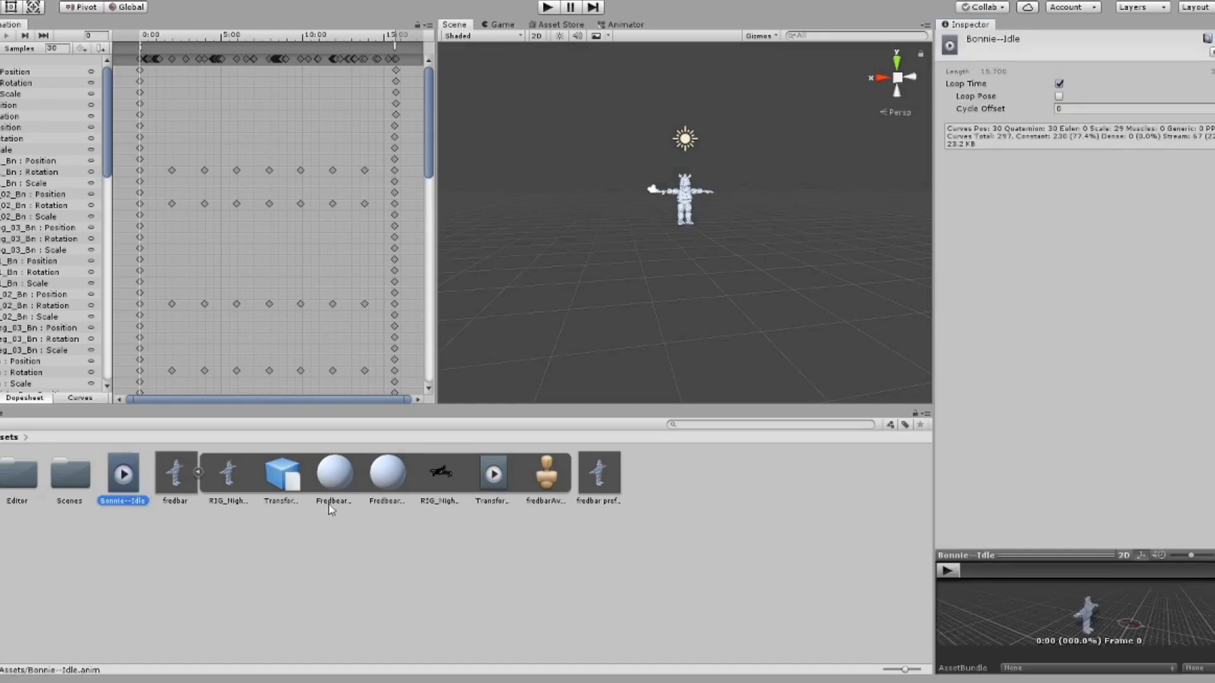
left_click(1052, 668)
left_click(967, 629)
- Select the fredbar prefab to check its bundle assignment and build the project's asset bundles
left_click(598, 474)
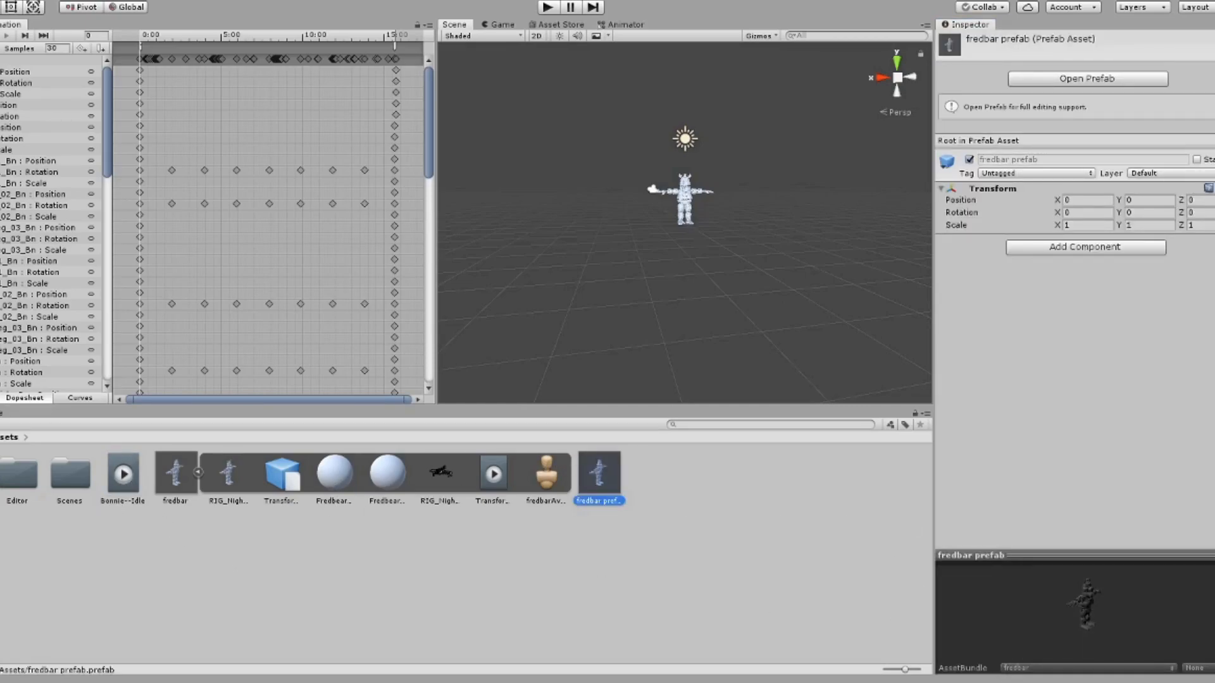
left_click(0, 0)
left_click(22, 339)
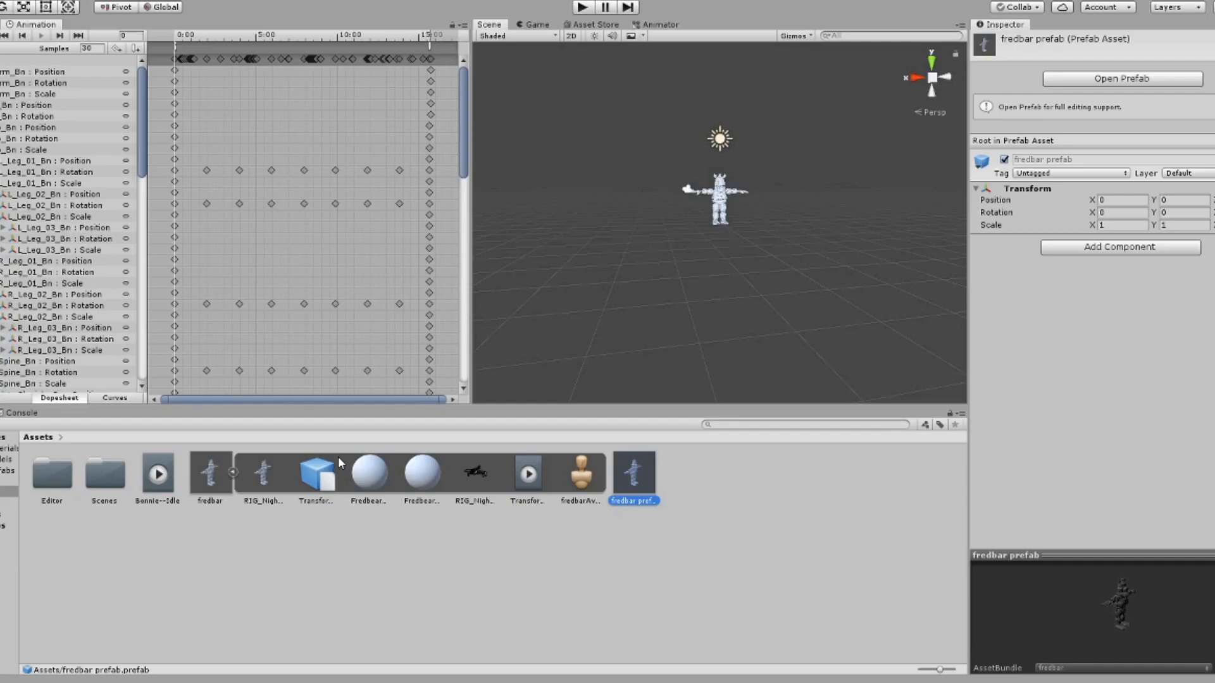
- Switch to Blender, try a Decimate modifier on the RIG_NightmareFredBear mesh, and remove the modifier again
mouse_move(538, 682)
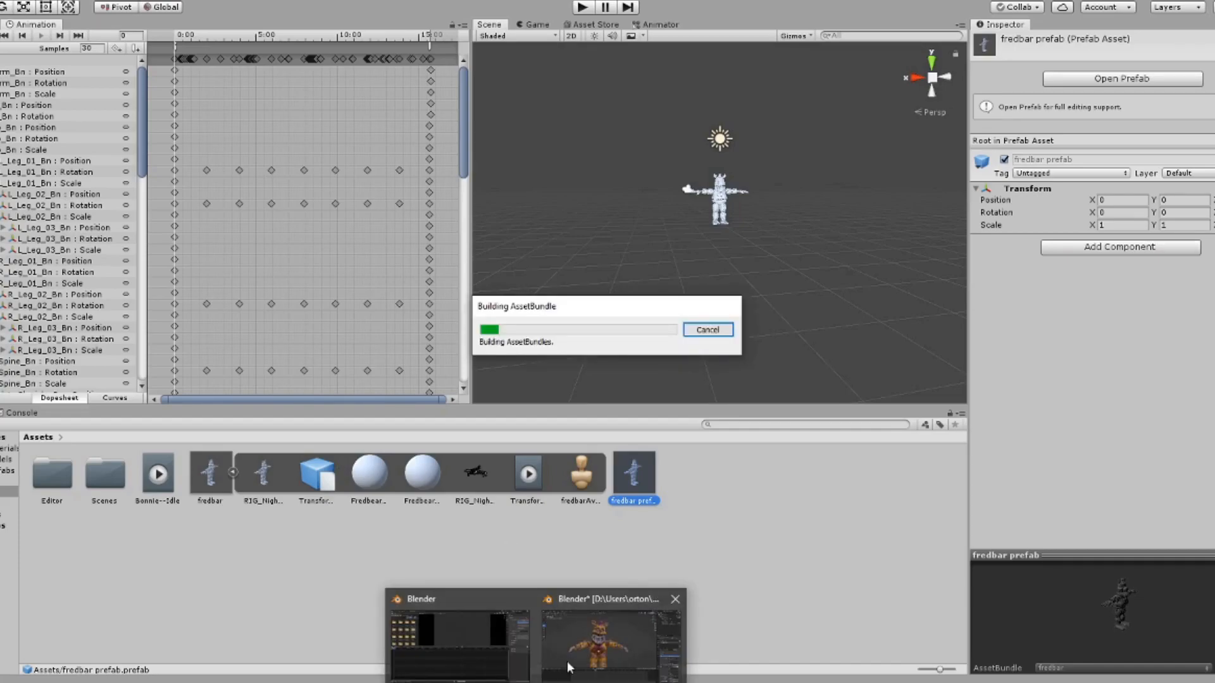
left_click(572, 664)
left_click(548, 318)
left_click(1054, 424)
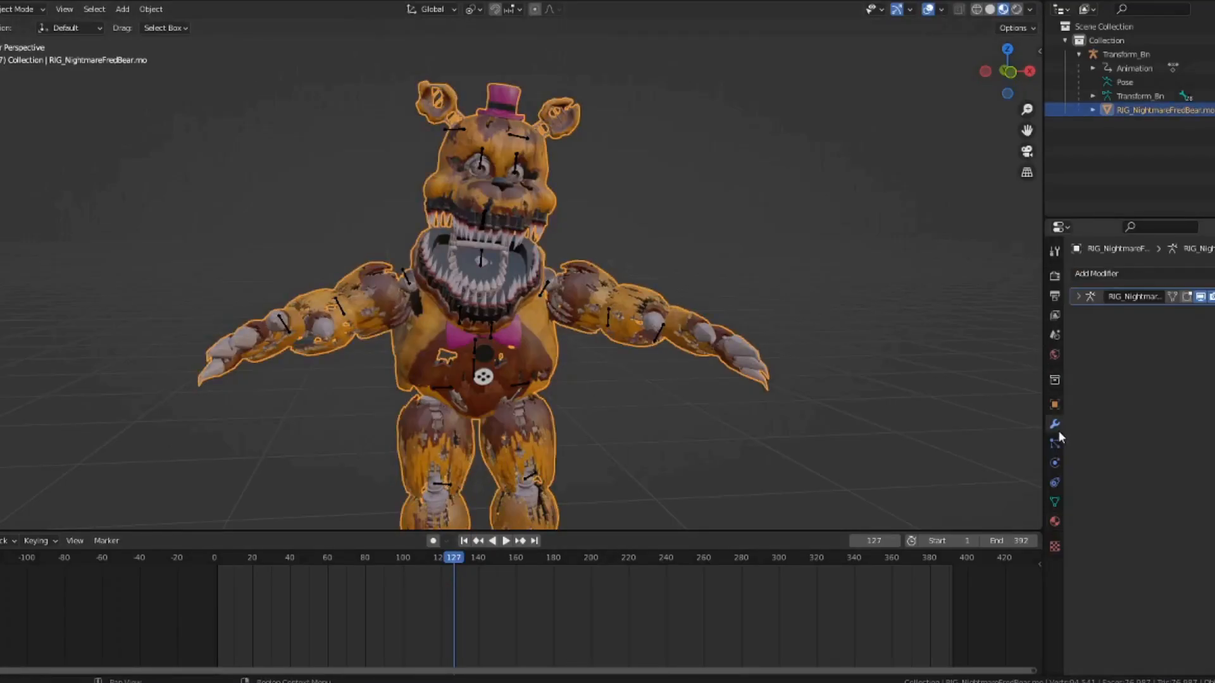
left_click(1114, 273)
left_click(1051, 373)
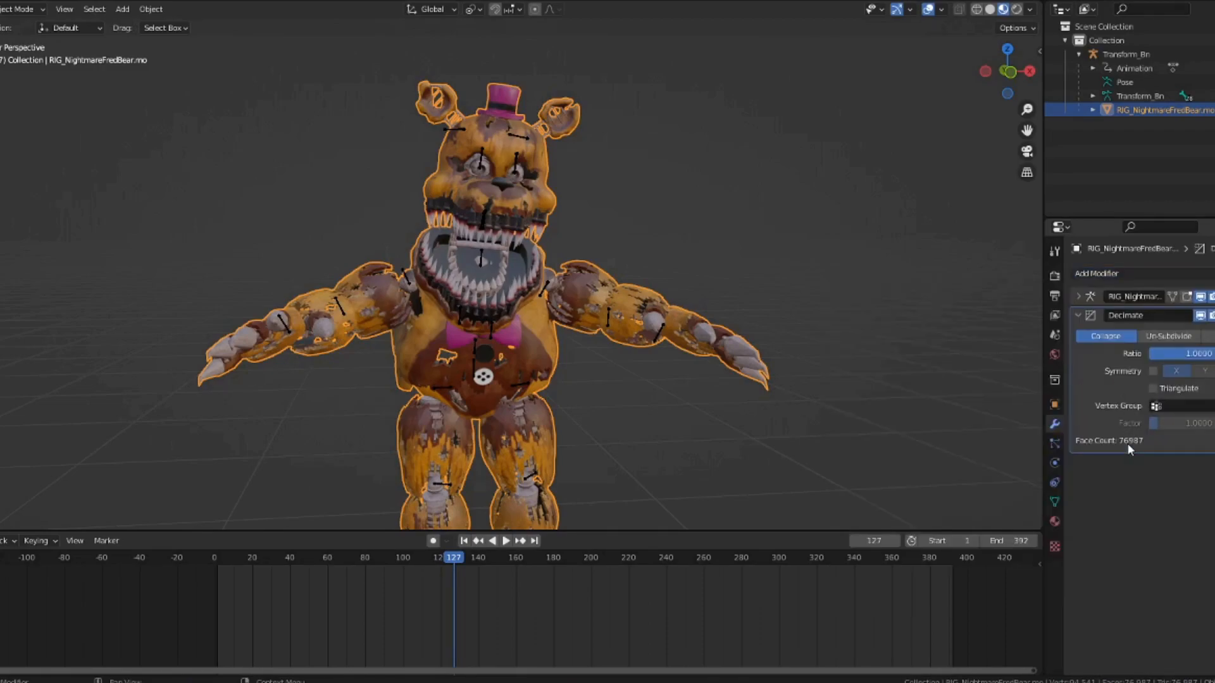
key("ctrl+x")
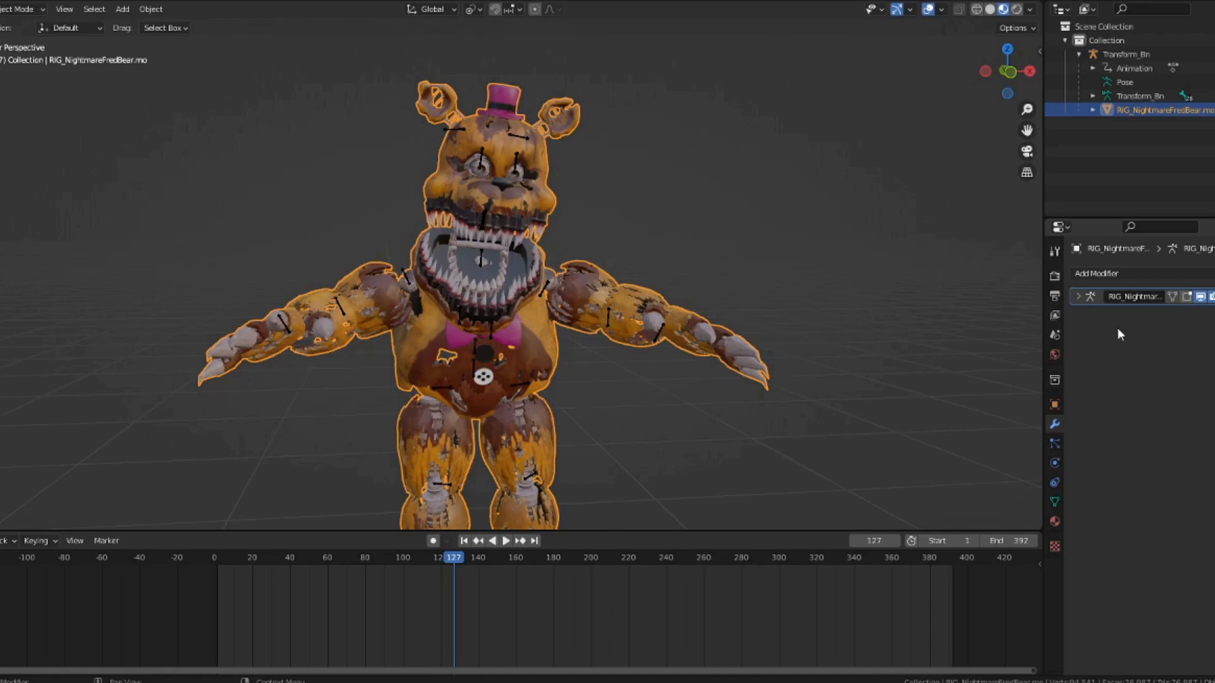
left_click(847, 359)
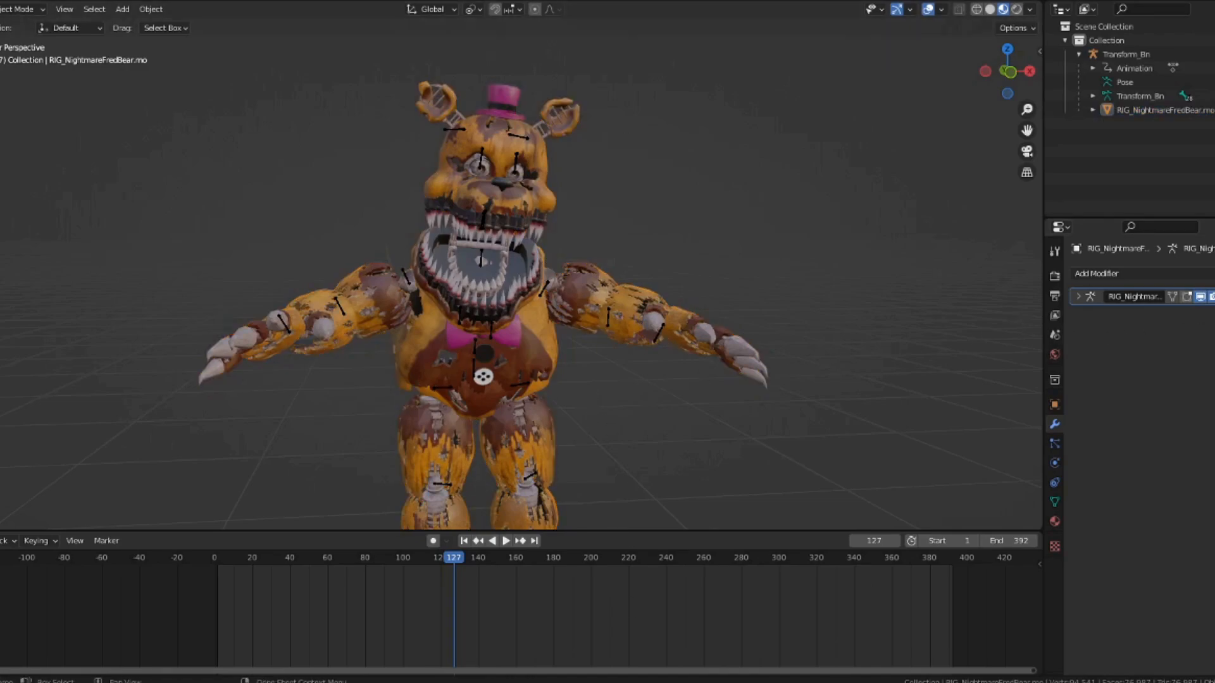
- Return to Unity and select the StreamingAssets folder in the project's assets
left_click(618, 670)
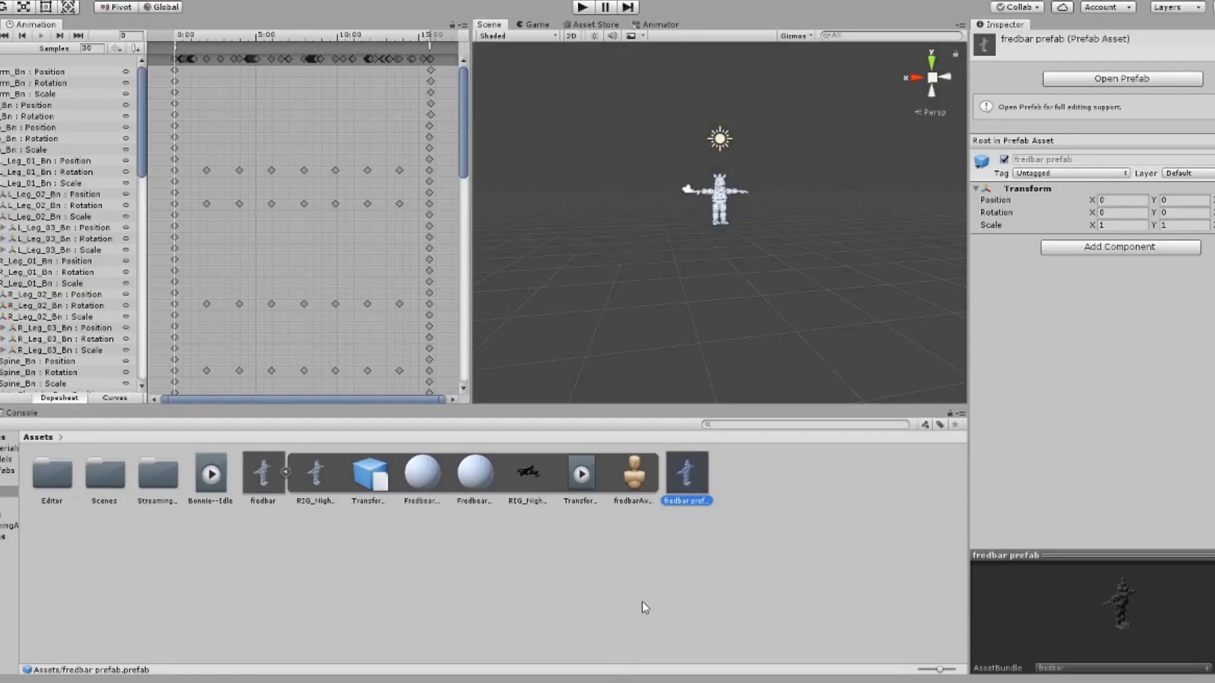
left_click(675, 567)
left_click(158, 478)
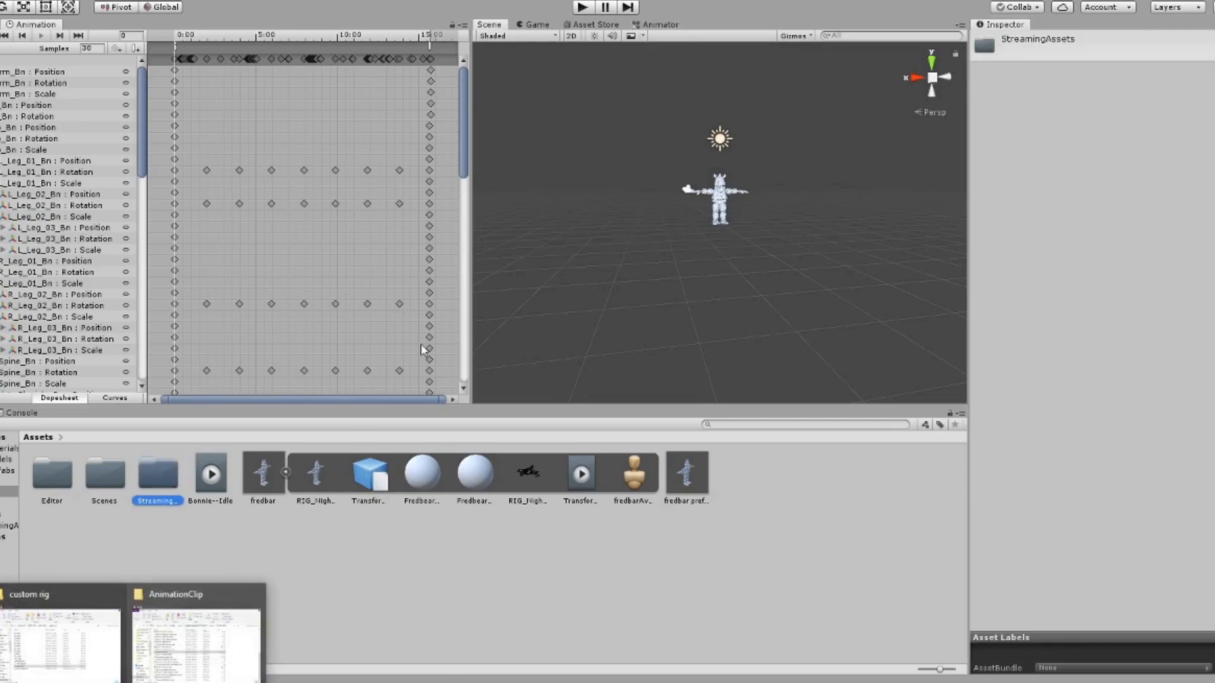
- Switch to File Explorer and open New Unity Project's Assets\StreamingAssets folder on the DATA (D:) drive
mouse_move(167, 625)
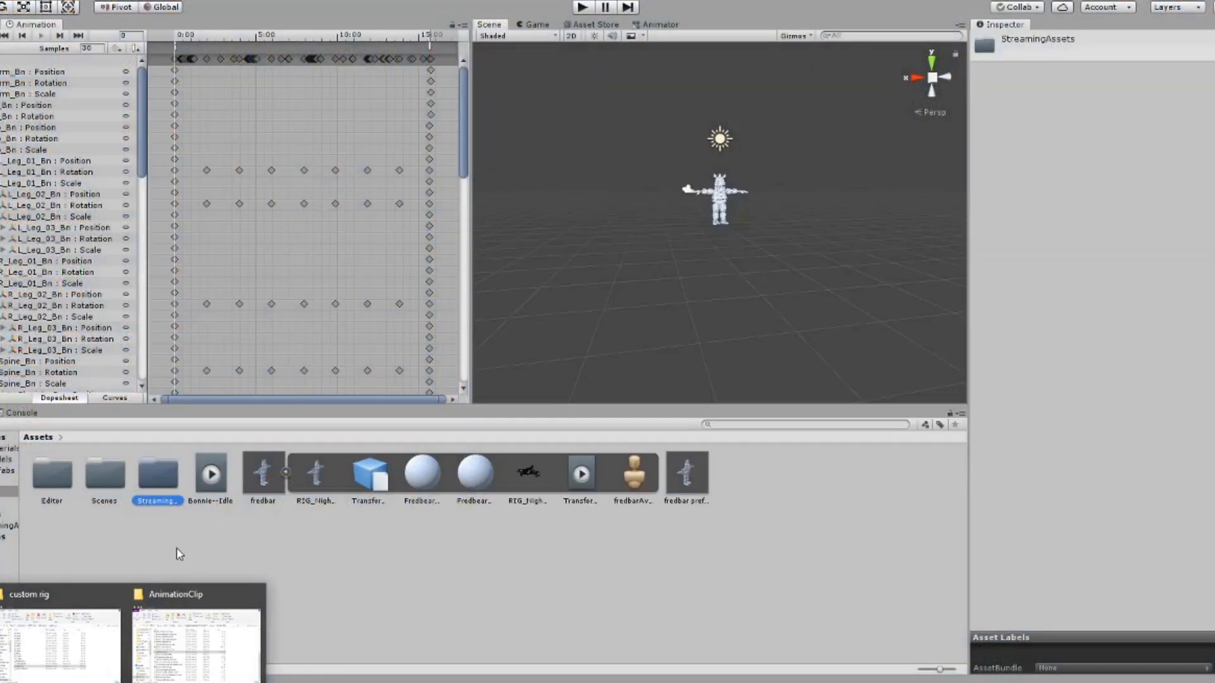
left_click(207, 672)
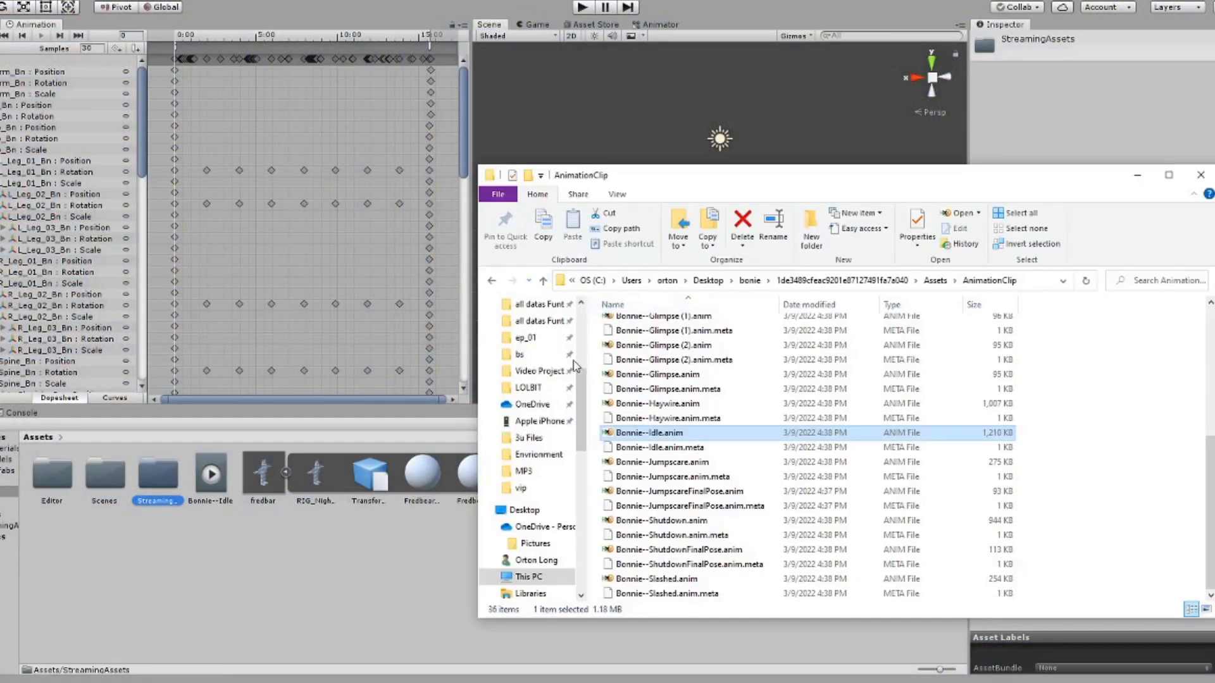
left_click(604, 282)
left_click(601, 282)
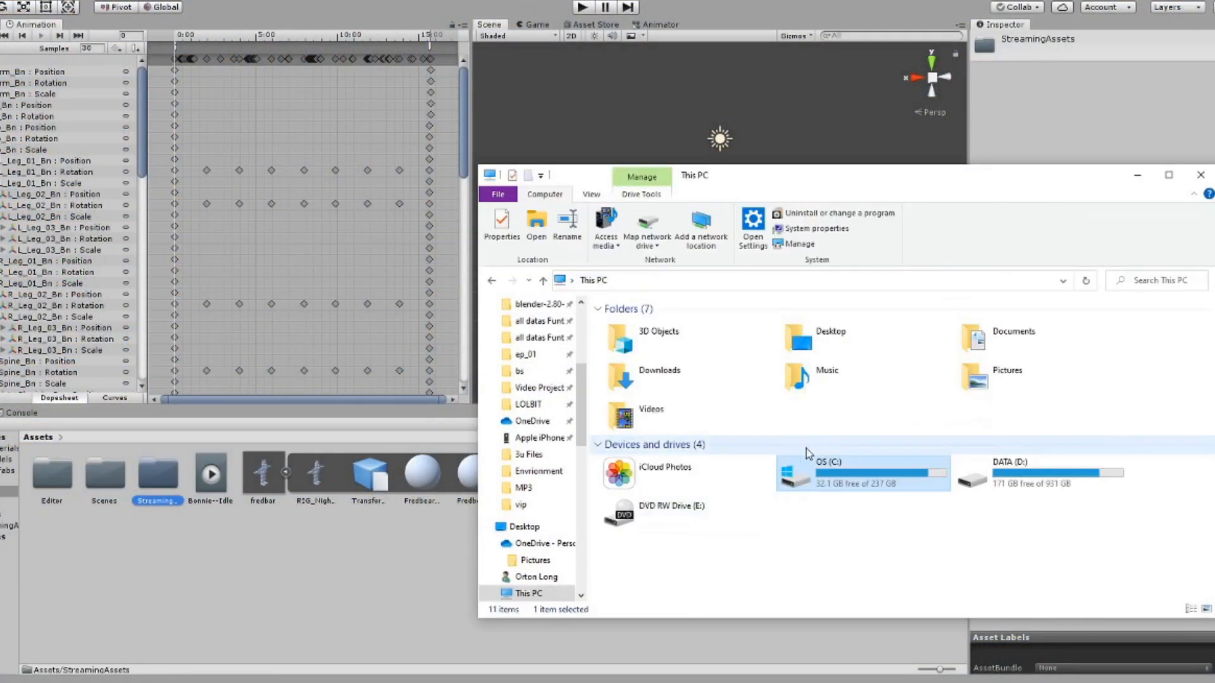
double_click(1012, 465)
double_click(635, 385)
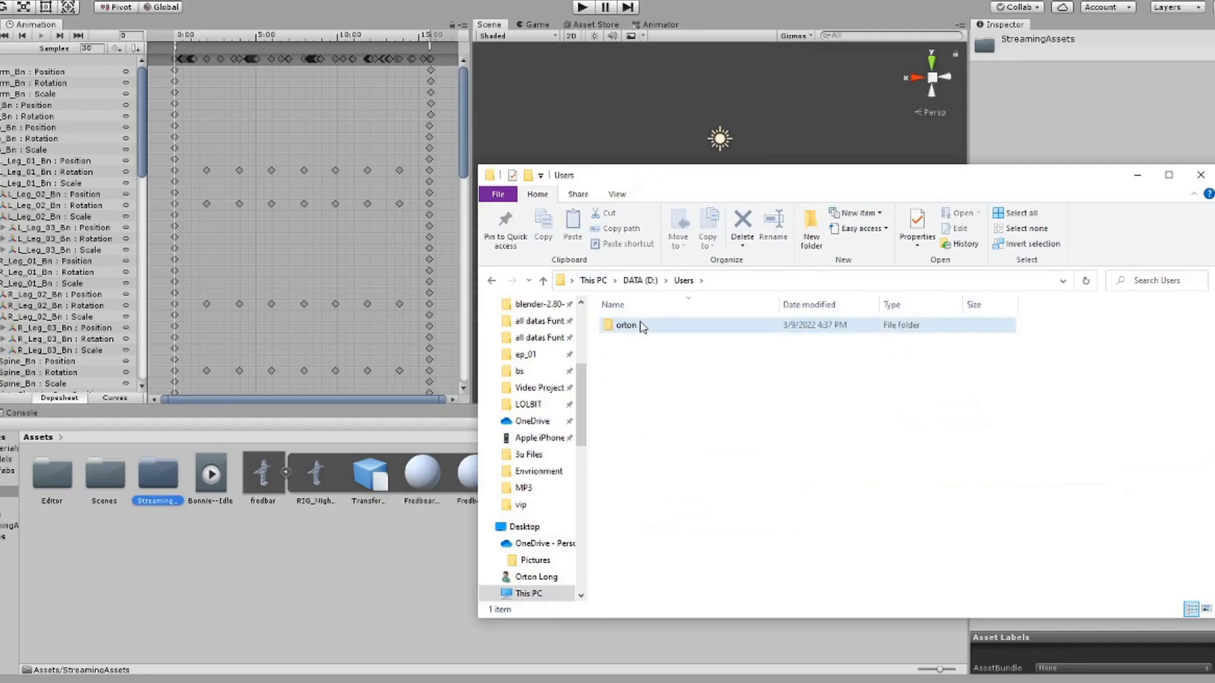
double_click(638, 324)
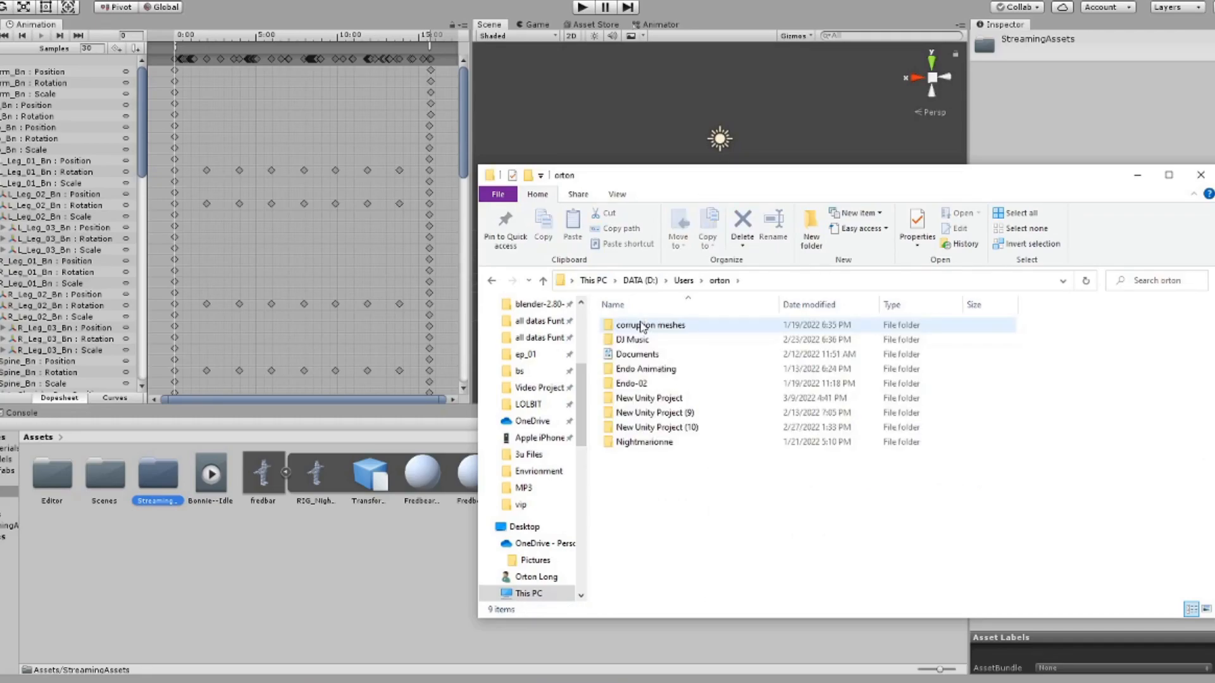
double_click(661, 398)
double_click(639, 329)
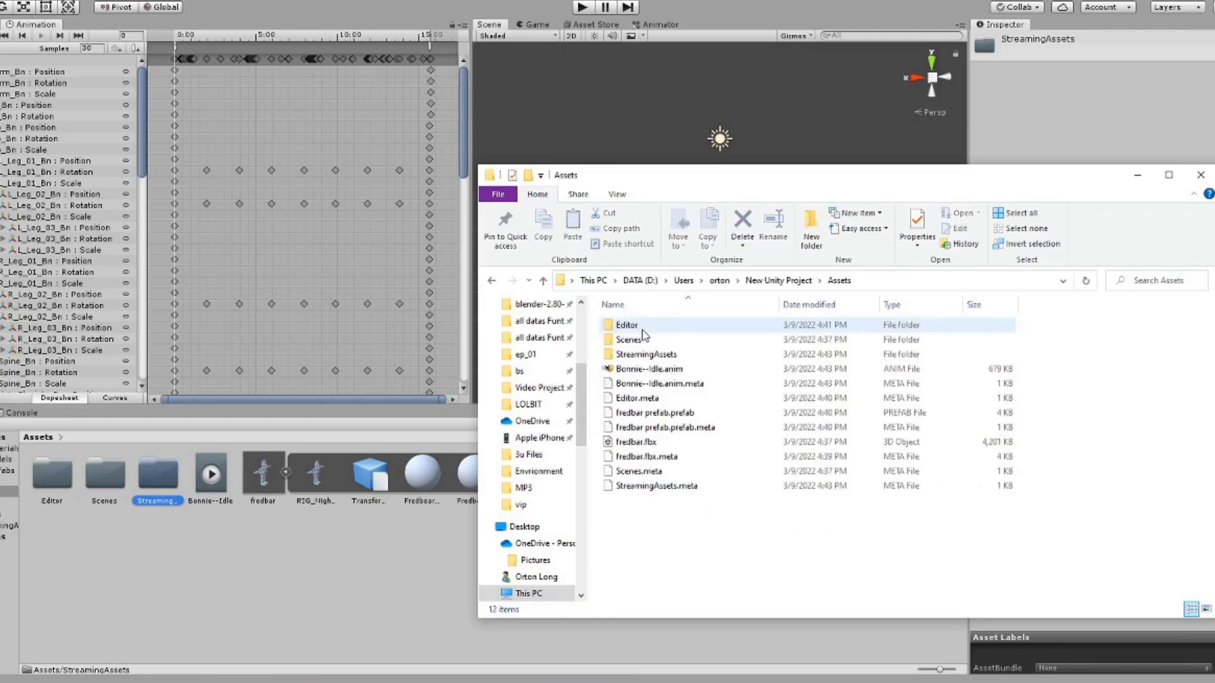
left_click(665, 359)
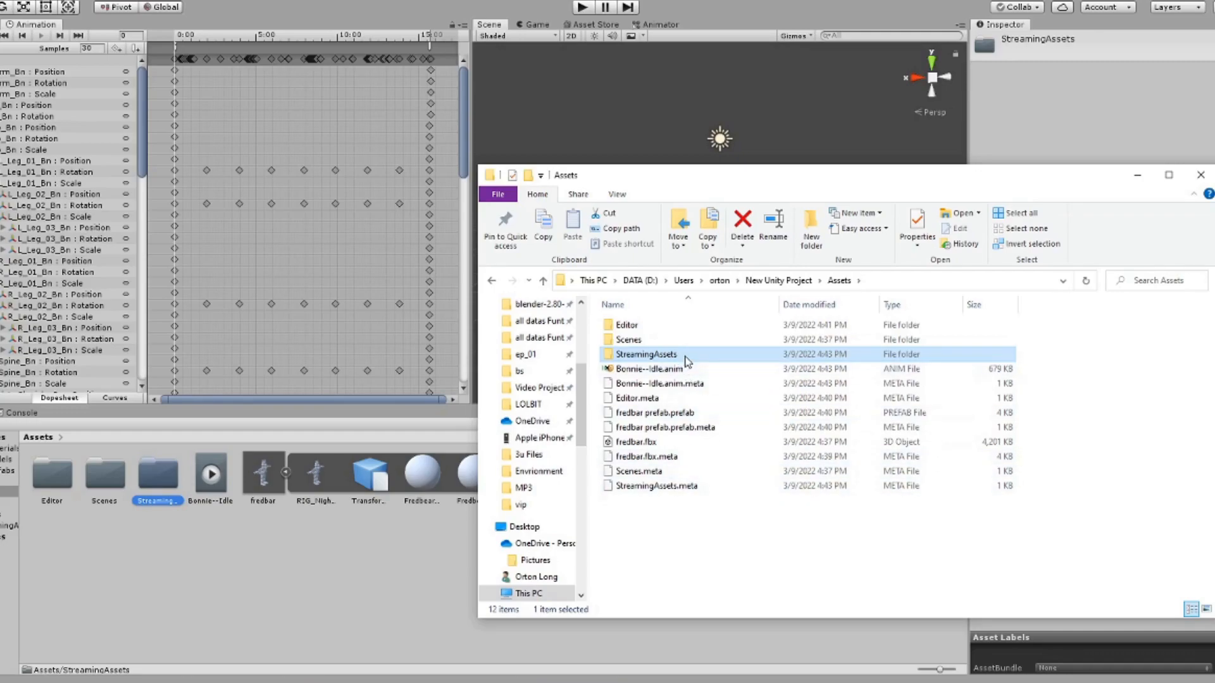
double_click(683, 359)
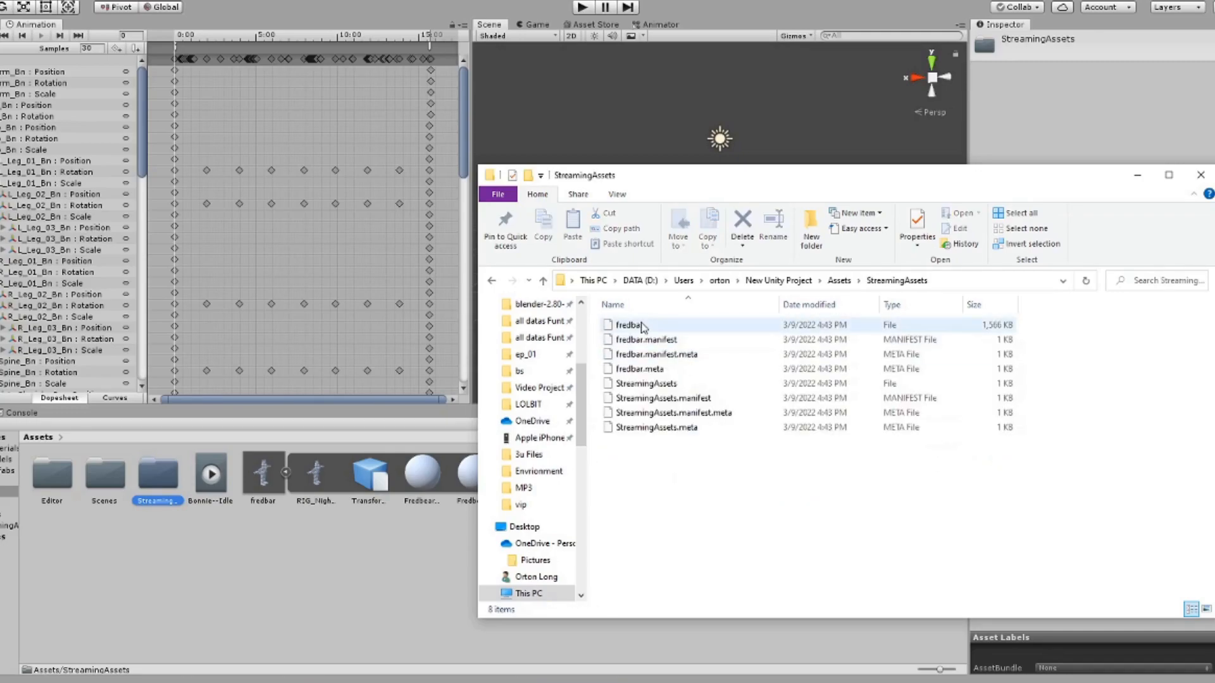
- Select the fredbar bundle file and copy the path of its StreamingAssets folder
left_click(696, 325)
left_click(972, 284)
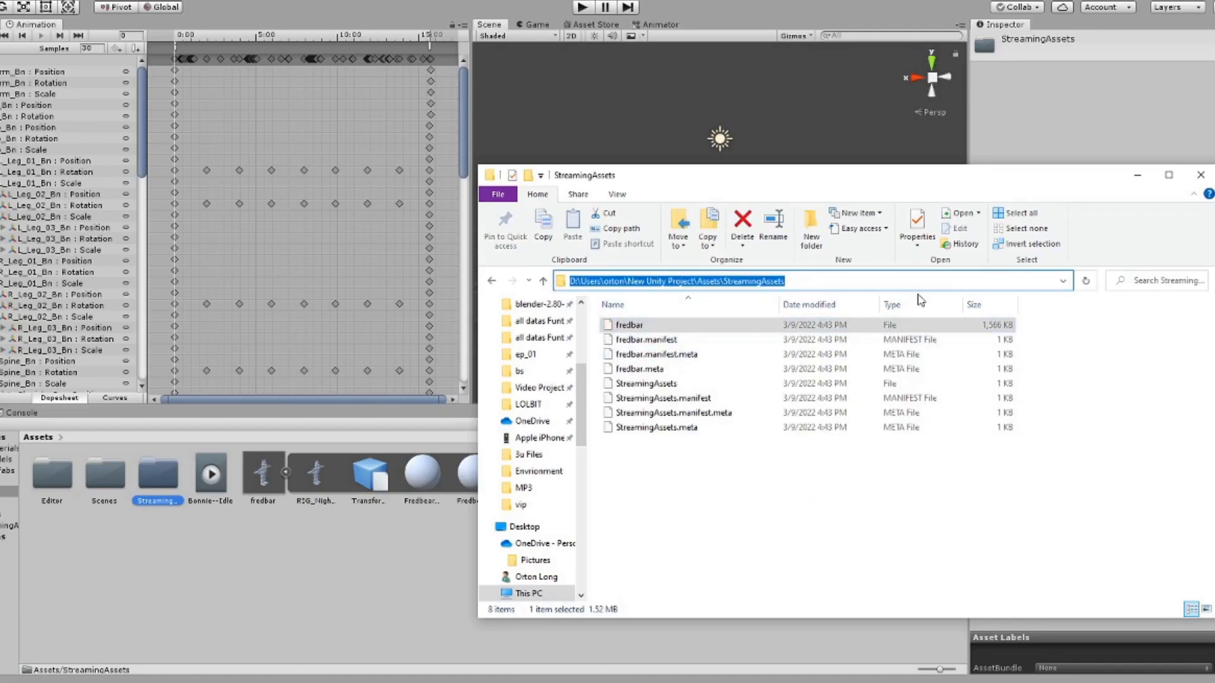
left_click(704, 440)
left_click(637, 331)
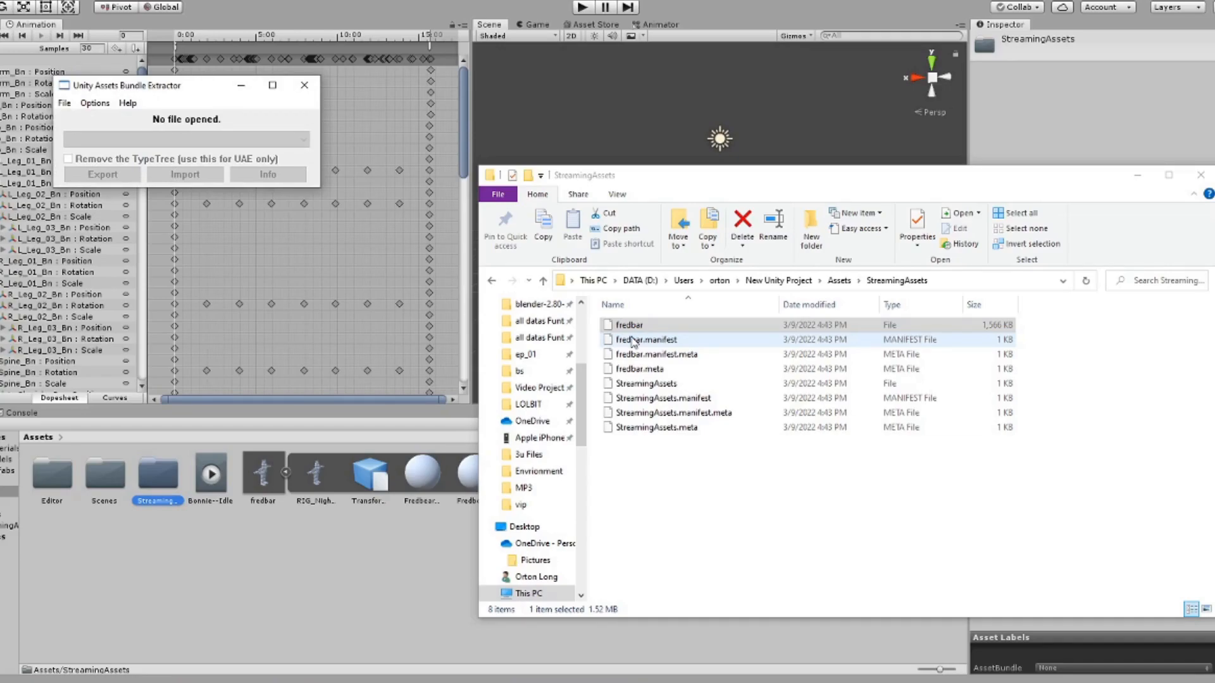
- In Unity Assets Bundle Extractor, open the fredbar bundle from the copied StreamingAssets path and save its decompressed version as dddd
left_click(65, 102)
left_click(66, 124)
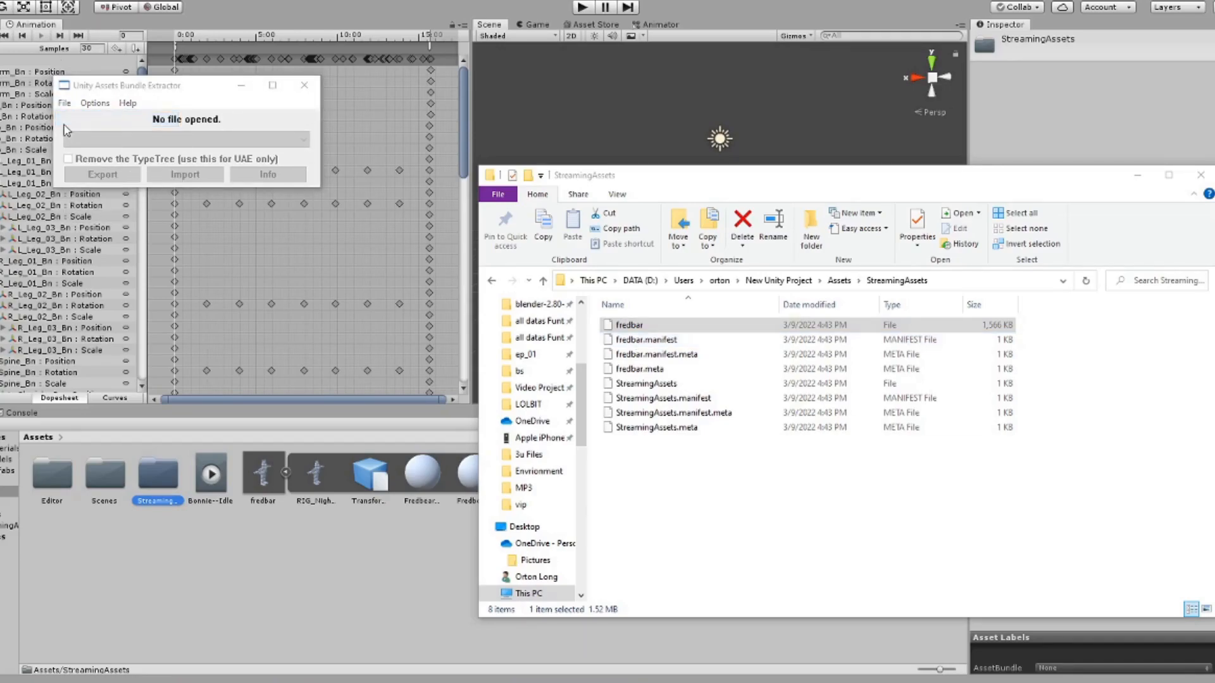
left_click(294, 146)
key("ctrl+v")
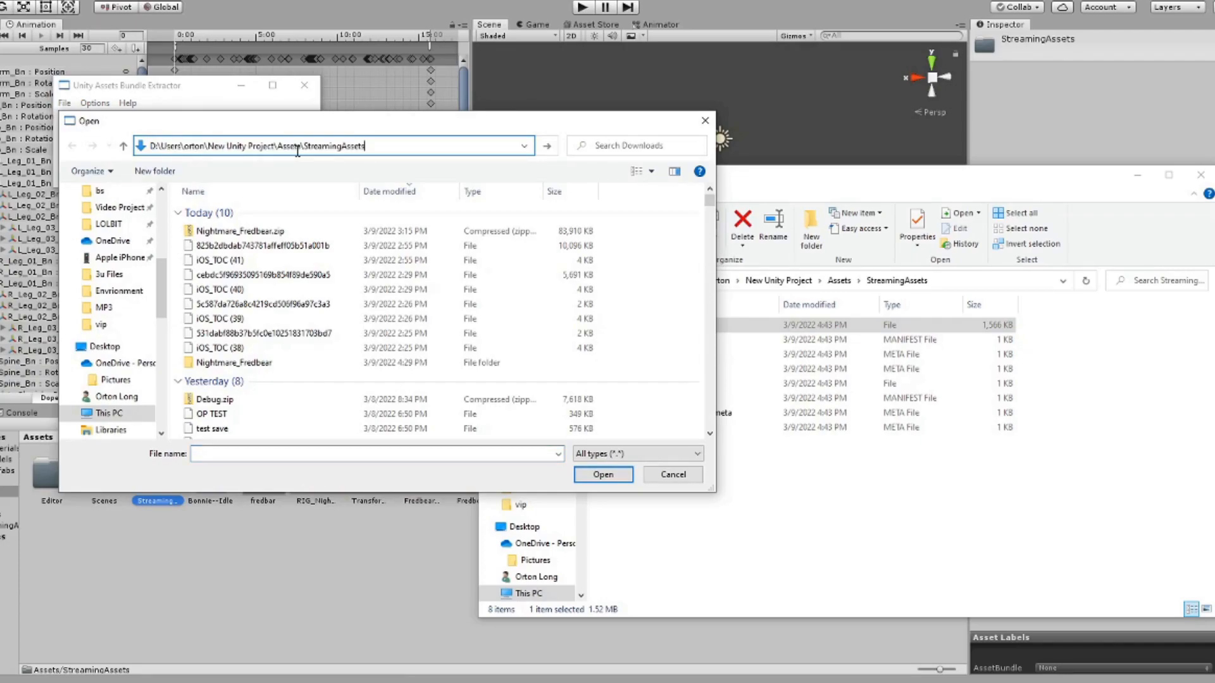
key("Return")
double_click(229, 211)
key("Return")
type("dddd")
key("Return")
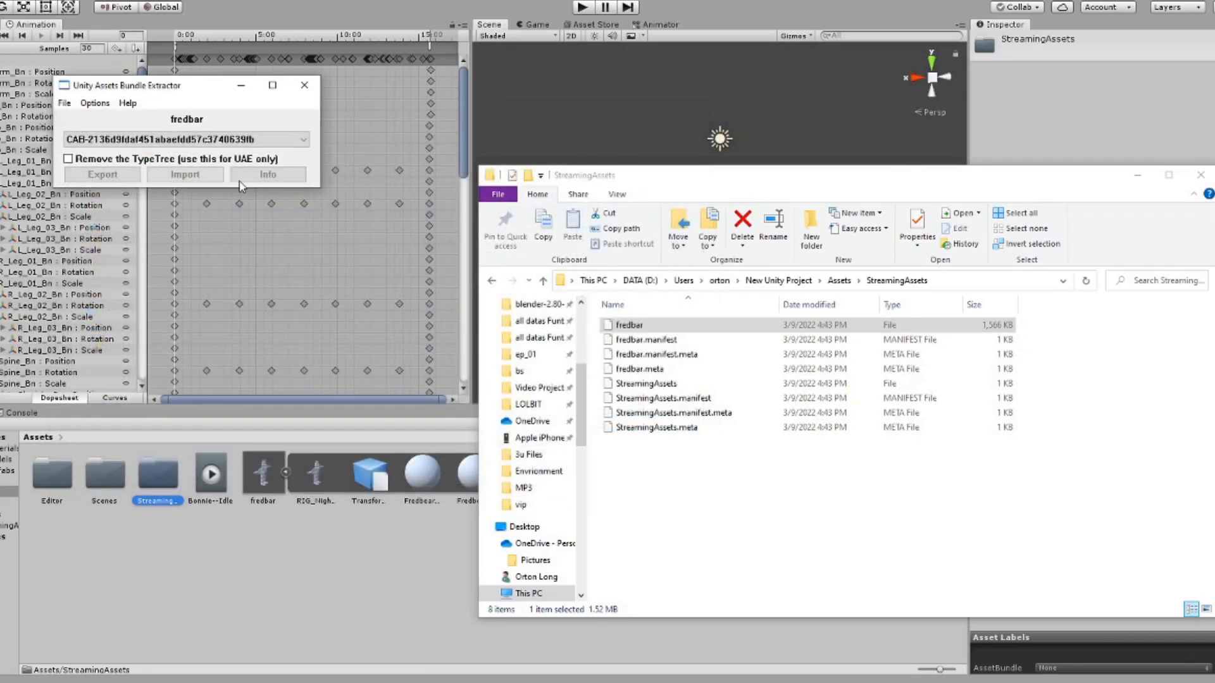
- Open the fredbar bundle's asset info and examine the game objects, materials and unnamed assets in the list
left_click(243, 179)
left_click(113, 215)
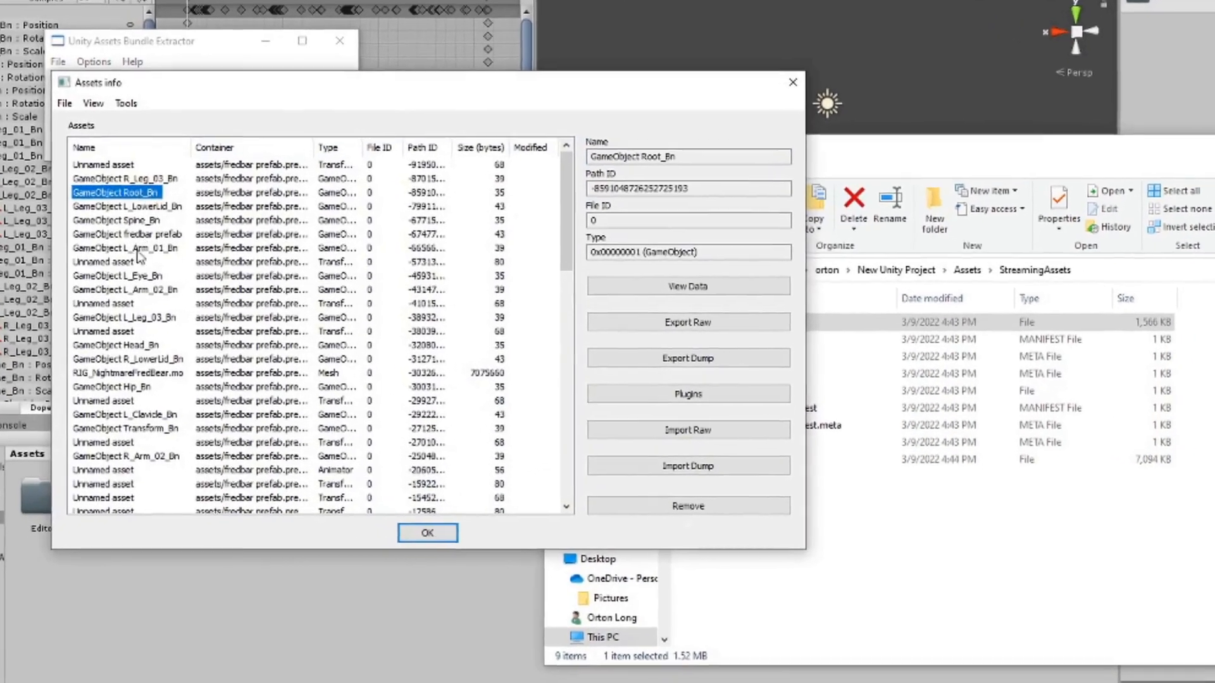
left_click(129, 345)
scroll(129, 345, "down", 17)
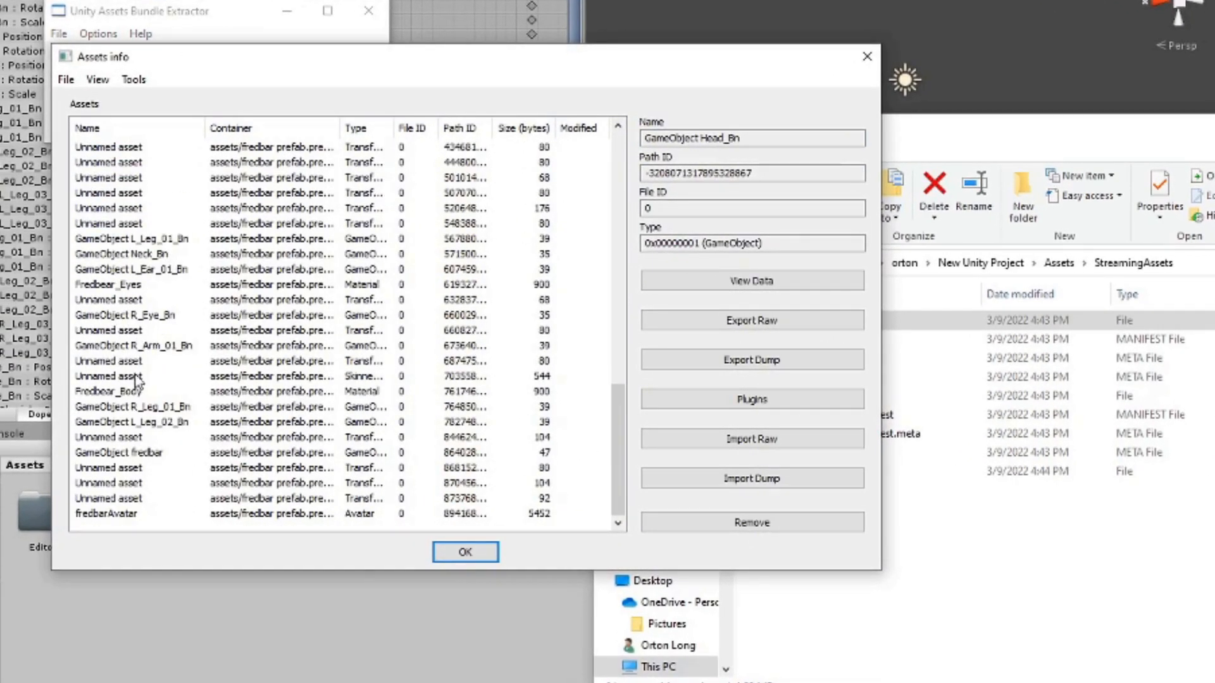
left_click(134, 422)
left_click(129, 438)
left_click(127, 468)
left_click(140, 378)
left_click(130, 329)
left_click(134, 315)
left_click(137, 268)
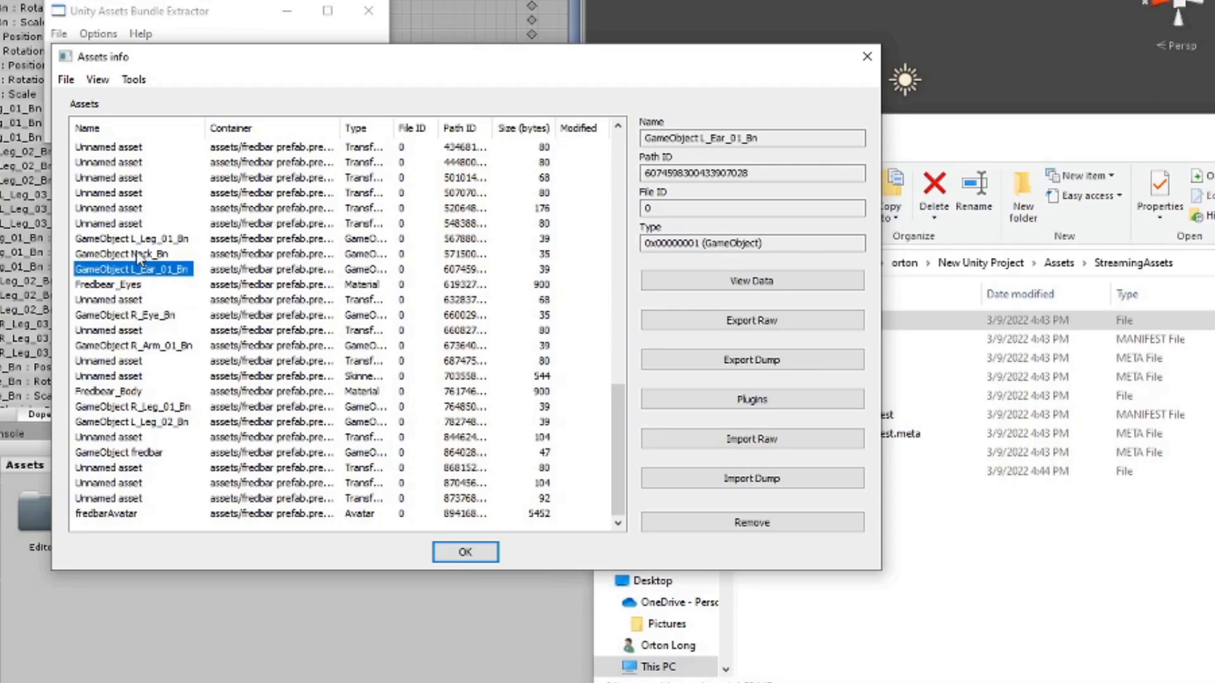
left_click(136, 254)
scroll(132, 272, "up", 2)
left_click(121, 361)
left_click(112, 391)
left_click(116, 363)
scroll(117, 347, "up", 9)
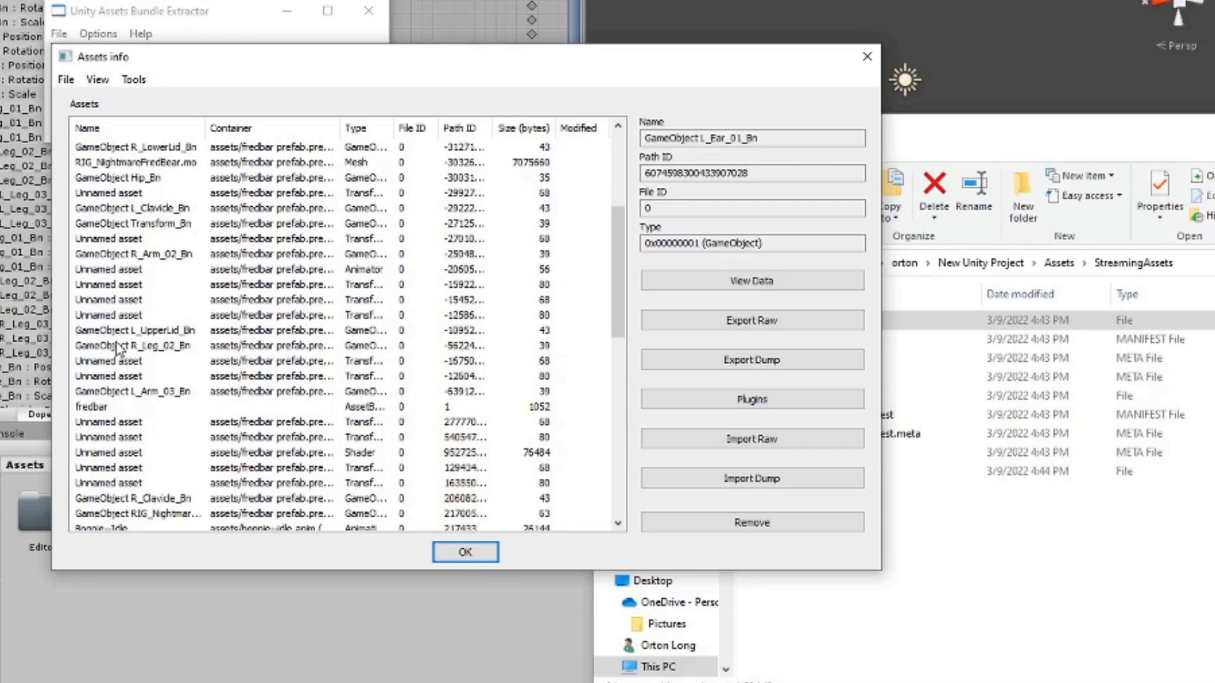
- Sort the bundle's assets by type and select the unnamed SkinnedMeshRenderer asset
left_click(364, 127)
scroll(348, 206, "up", 1)
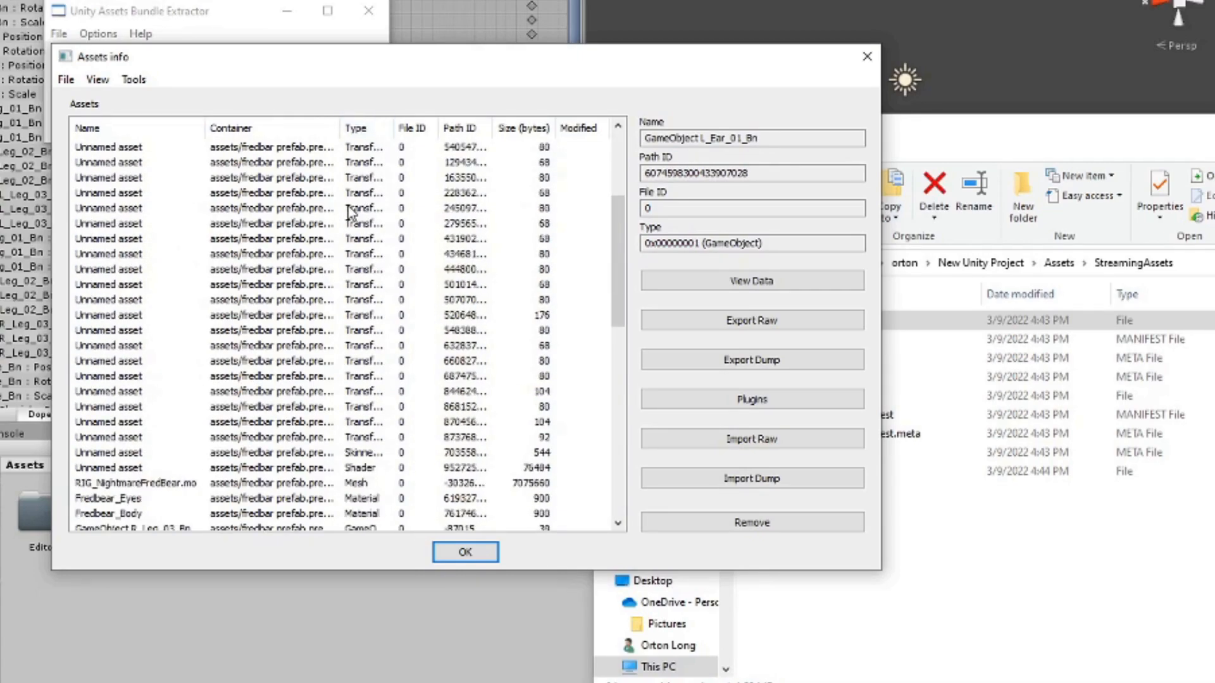
scroll(352, 240, "down", 4)
left_click(109, 269)
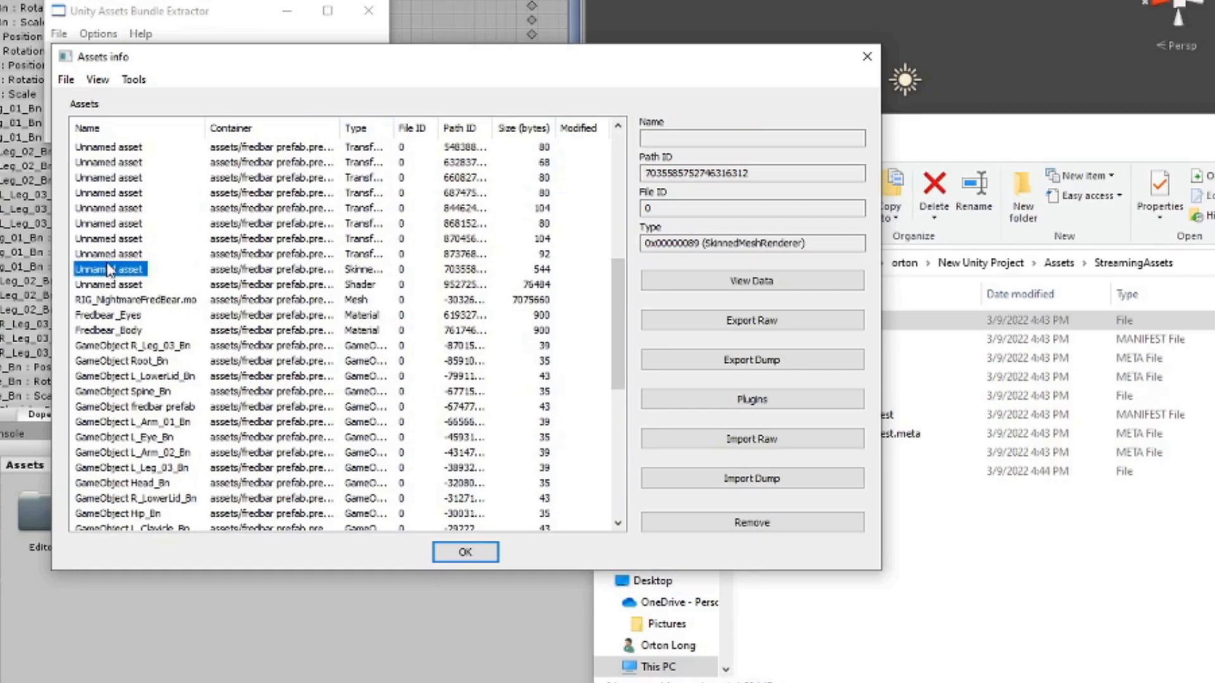
- Export a text dump of the SkinnedMeshRenderer asset as SkinnedMeshRenderer into the custom rig folder under VIDEOS OBS, Mod Tutorial
left_click(739, 359)
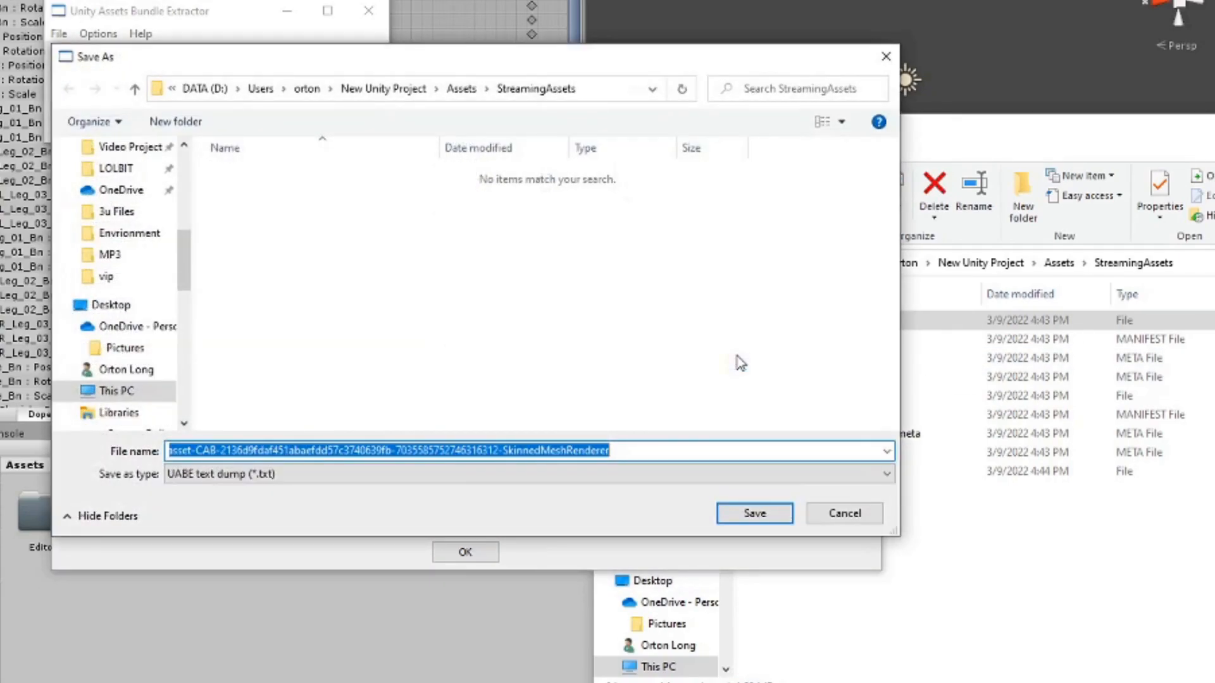
scroll(139, 285, "up", 3)
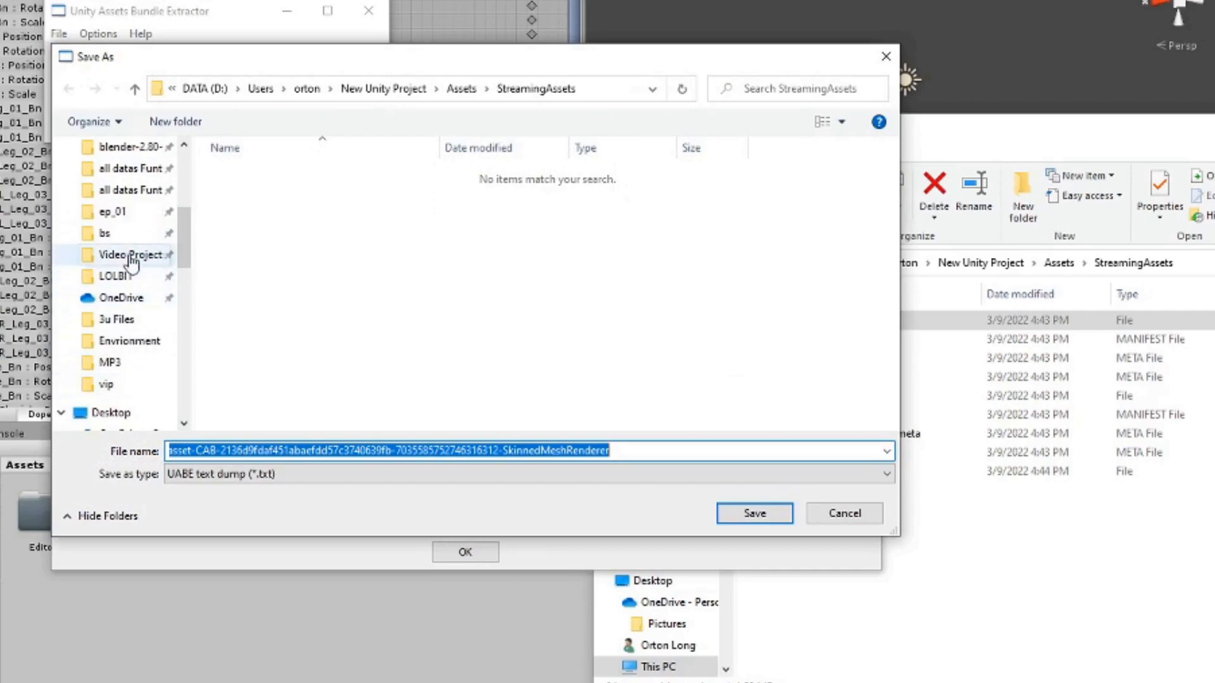
left_click(131, 239)
scroll(122, 272, "up", 2)
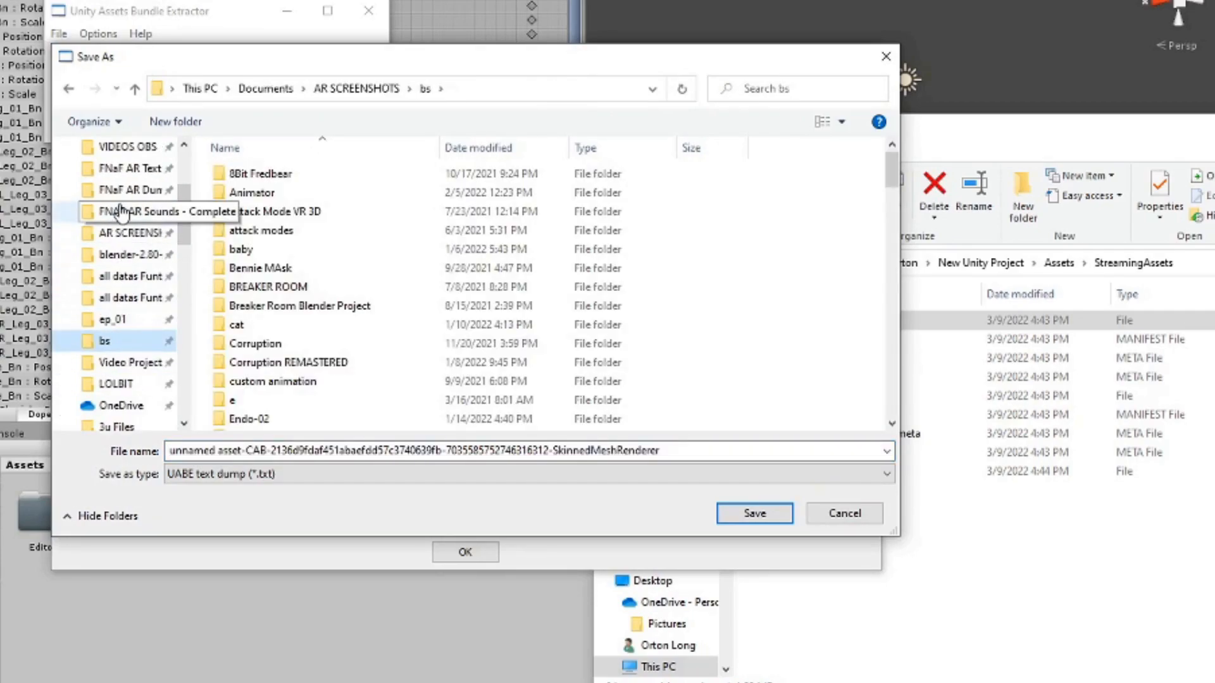
left_click(123, 151)
left_click(877, 212)
double_click(878, 212)
double_click(256, 184)
triple_click(259, 450)
type("Ski")
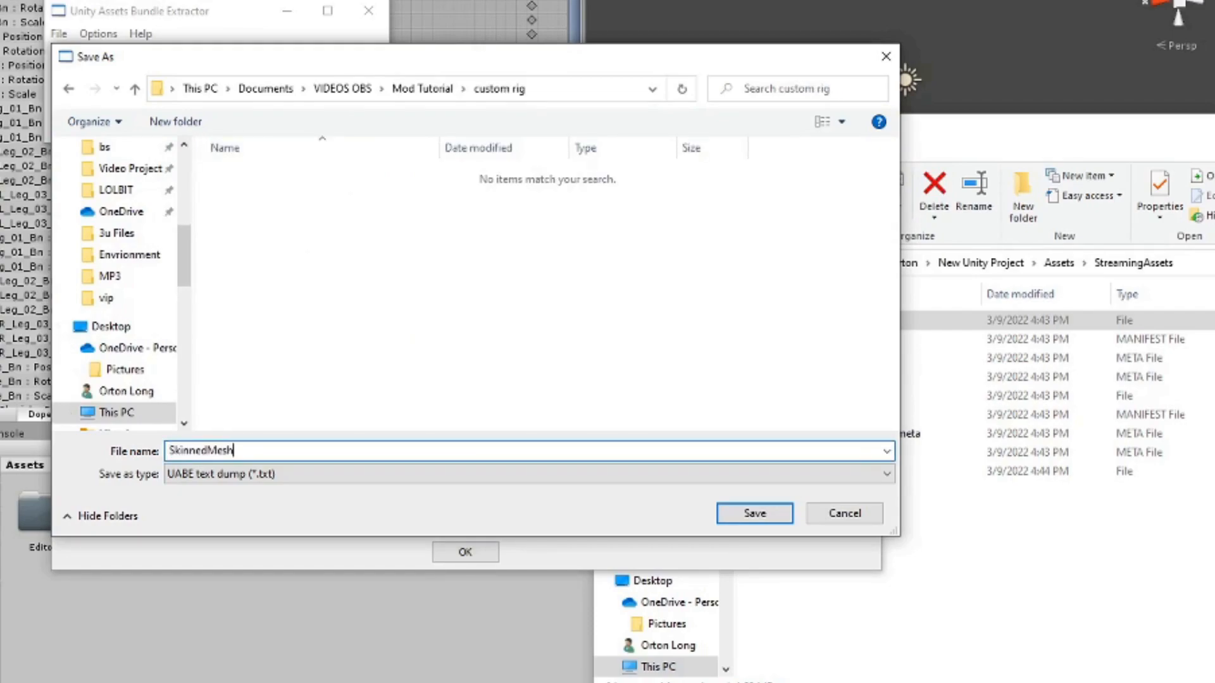
key("Return")
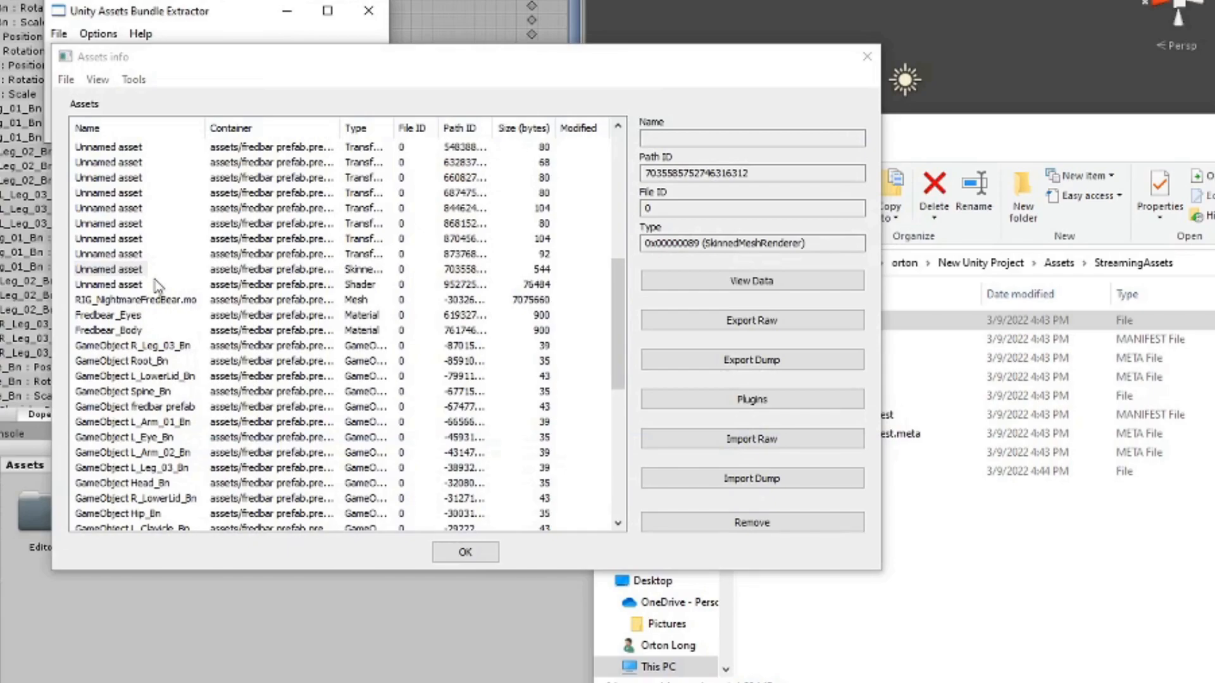
- Export a text dump of the RIG_NightmareFredBear.mo mesh asset as Mesh into the custom rig folder
left_click(122, 312)
left_click(129, 299)
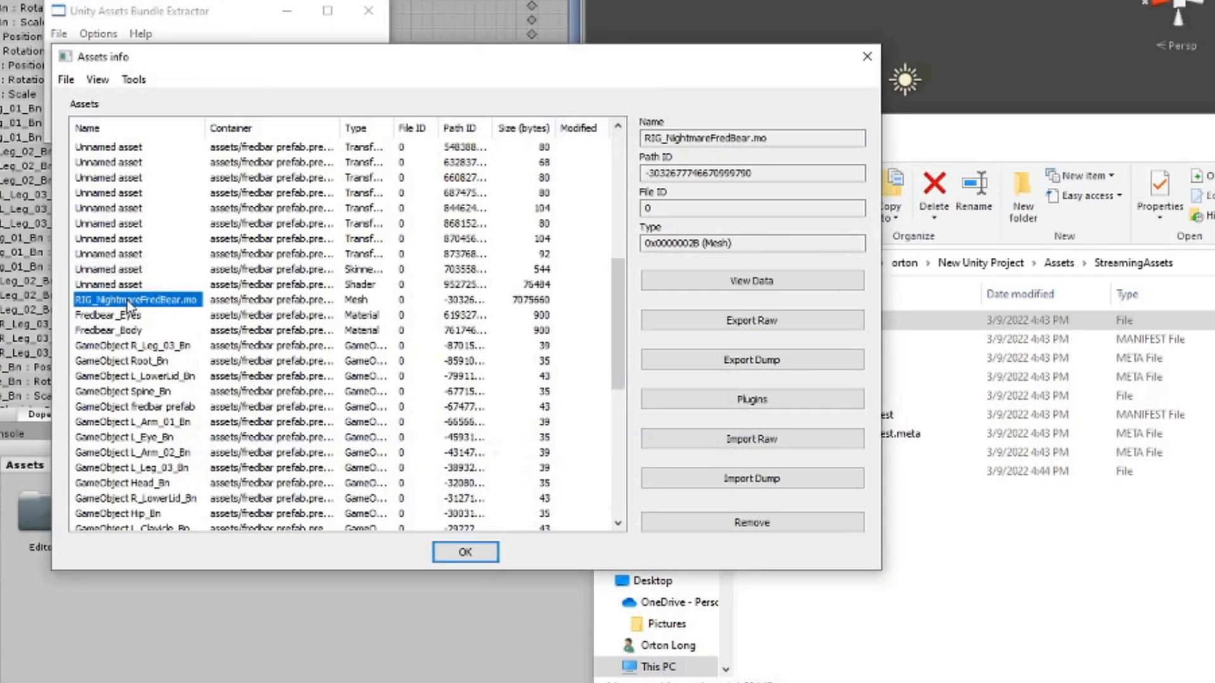
left_click(785, 359)
type("Mesh")
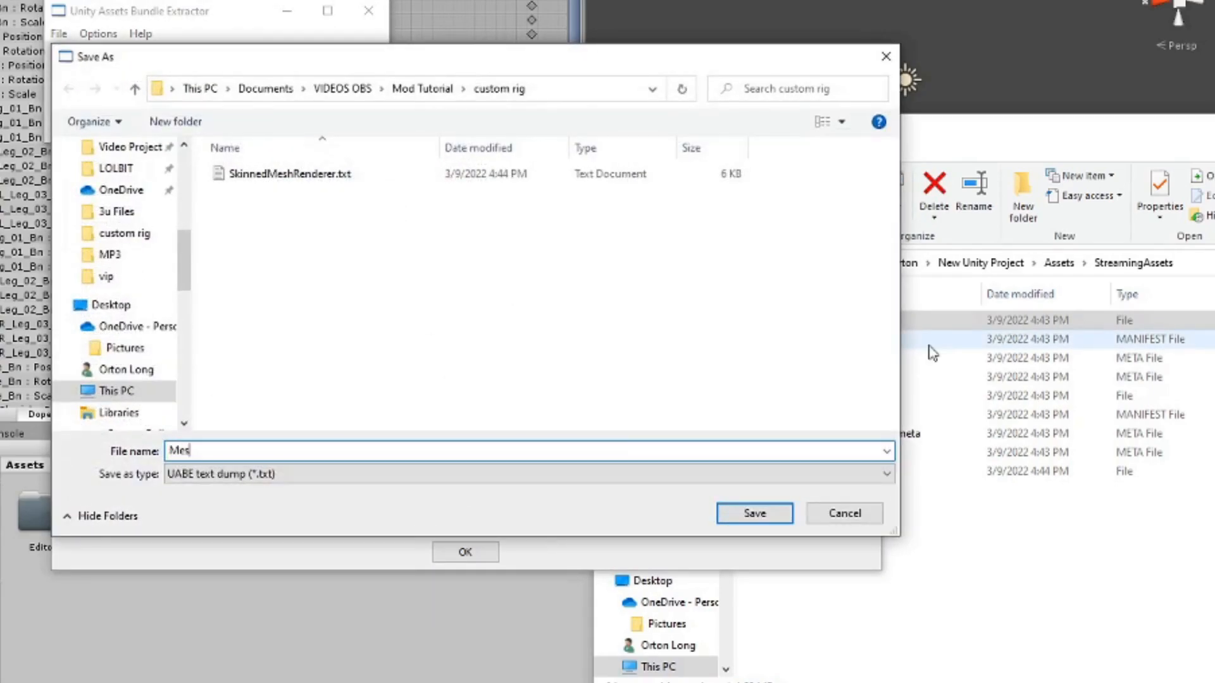
key("Return")
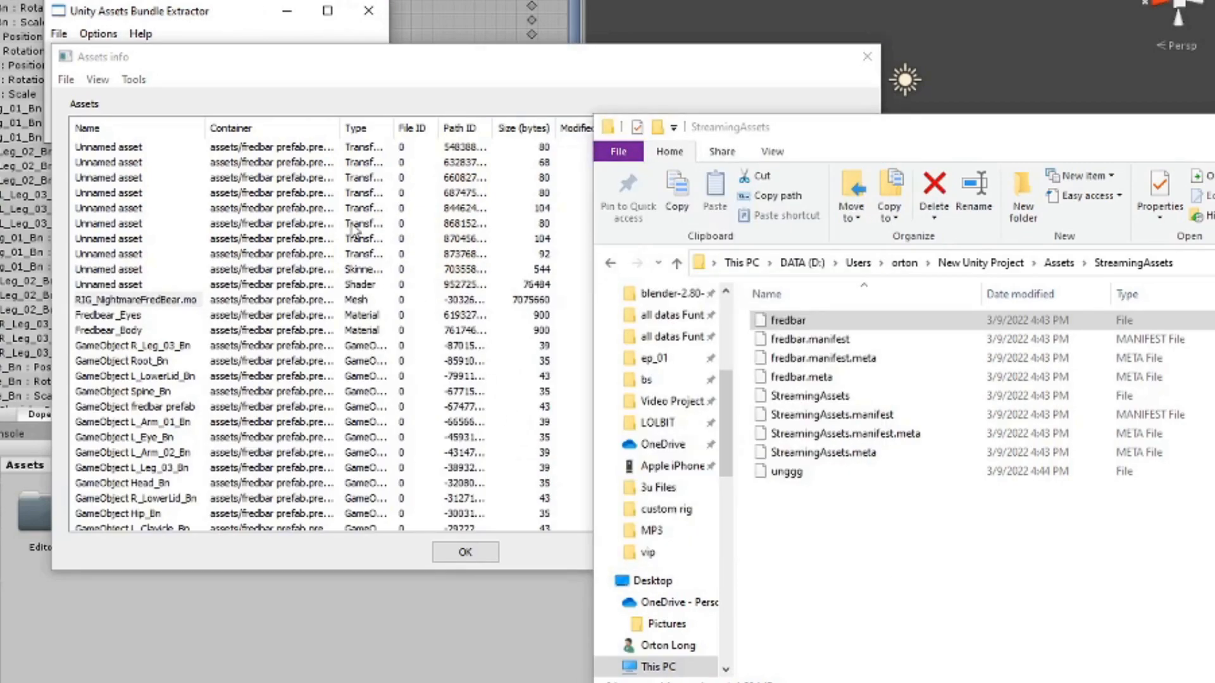
left_click(333, 70)
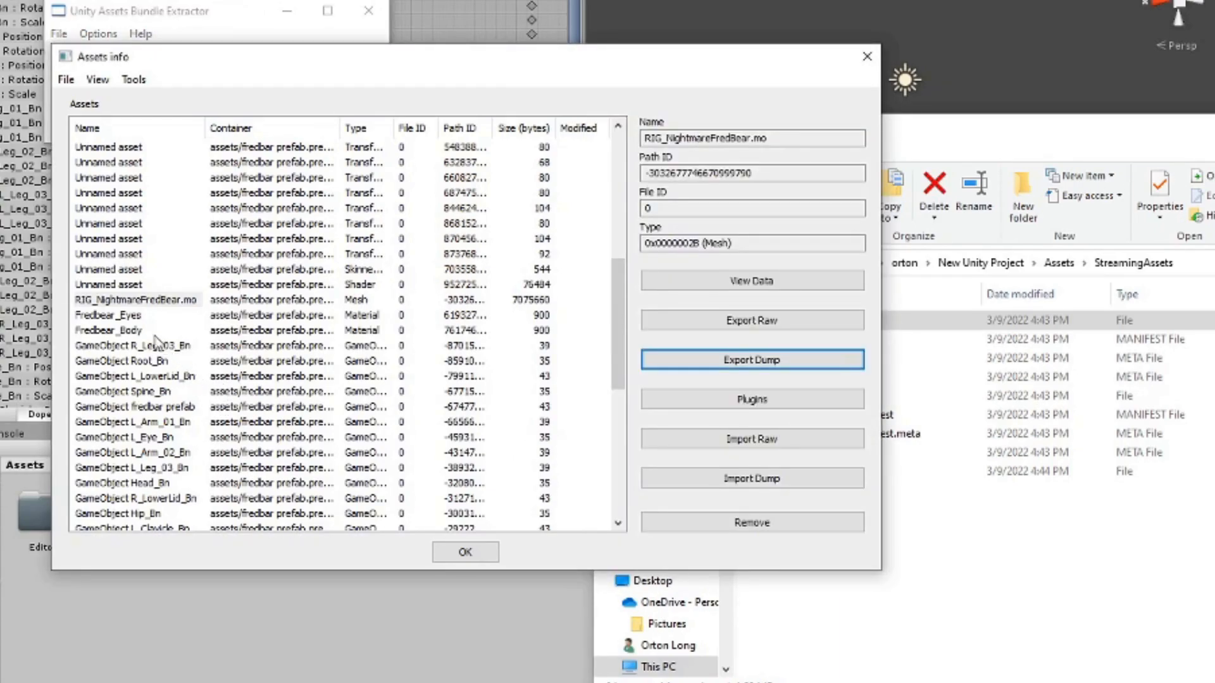
- Check the details and path IDs of the Fredbear_Eyes and Fredbear_Body materials
left_click(124, 316)
left_click(141, 330)
left_click(128, 318)
left_click(124, 329)
left_click(122, 318)
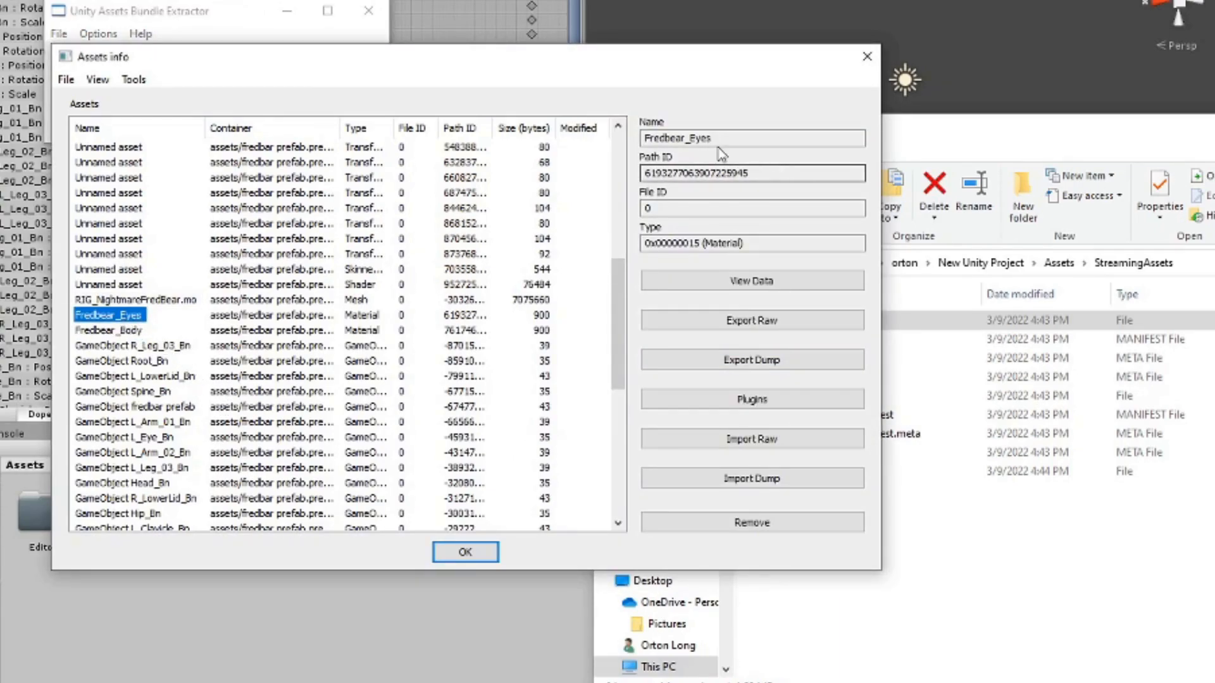
- Open SkinnedMeshRenderer.txt from the custom rig folder and replace the m_GameObject path ID with BONNIE GAME OBJECT
left_click(1066, 132)
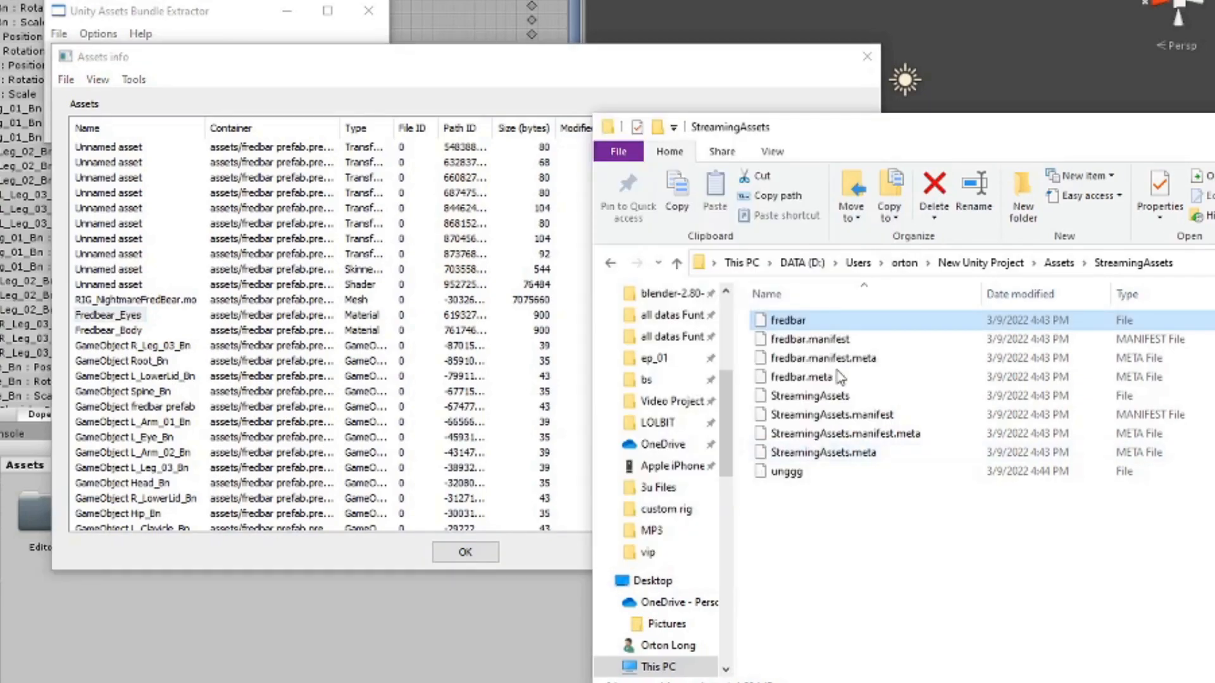
left_click(666, 510)
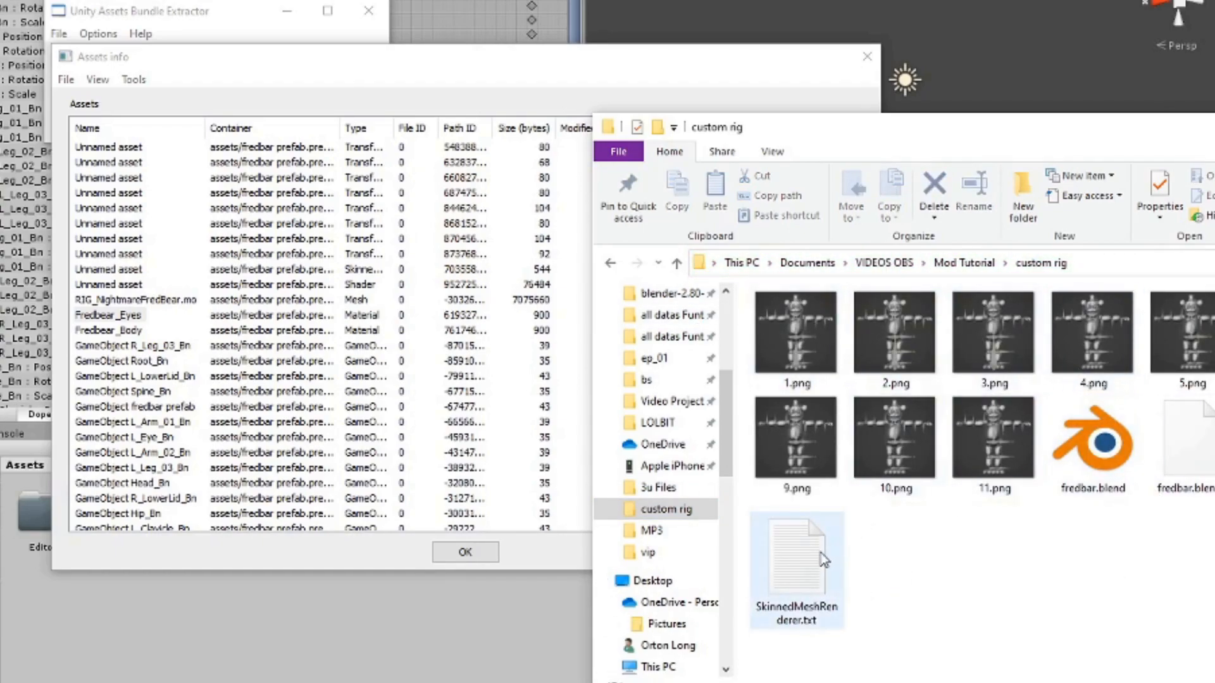
double_click(795, 557)
left_click_drag(293, 23, 867, 37)
left_click_drag(983, 120, 846, 120)
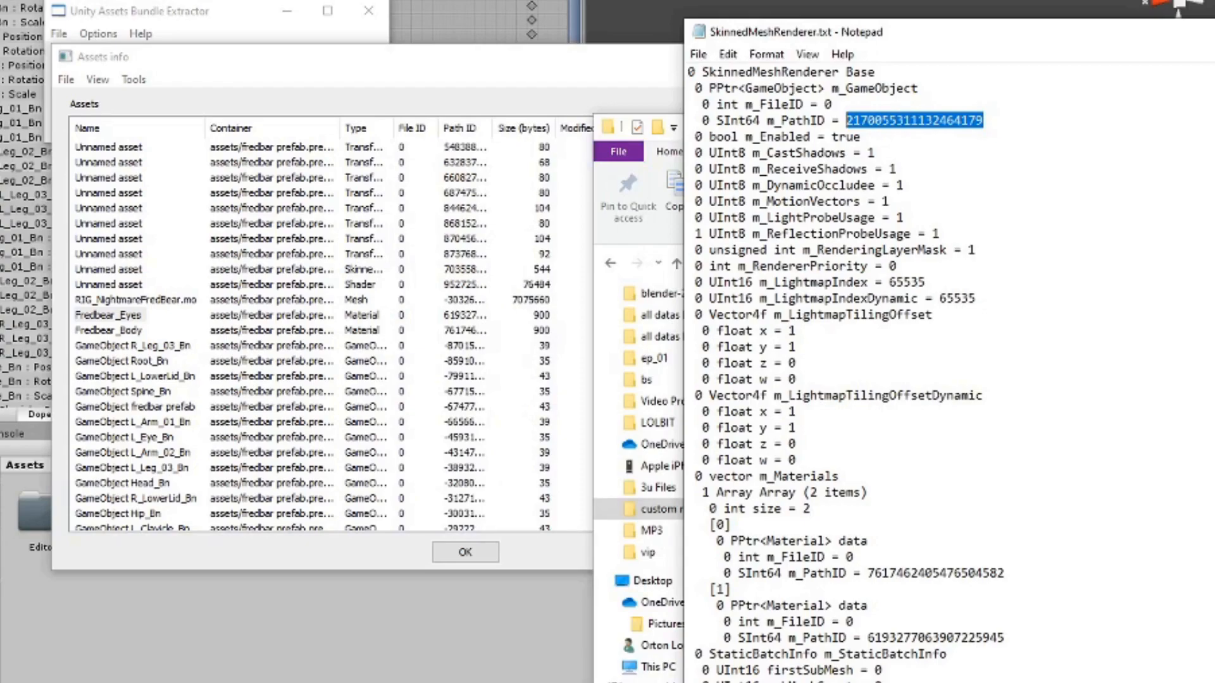
type("BONNIE GAME OBJECT")
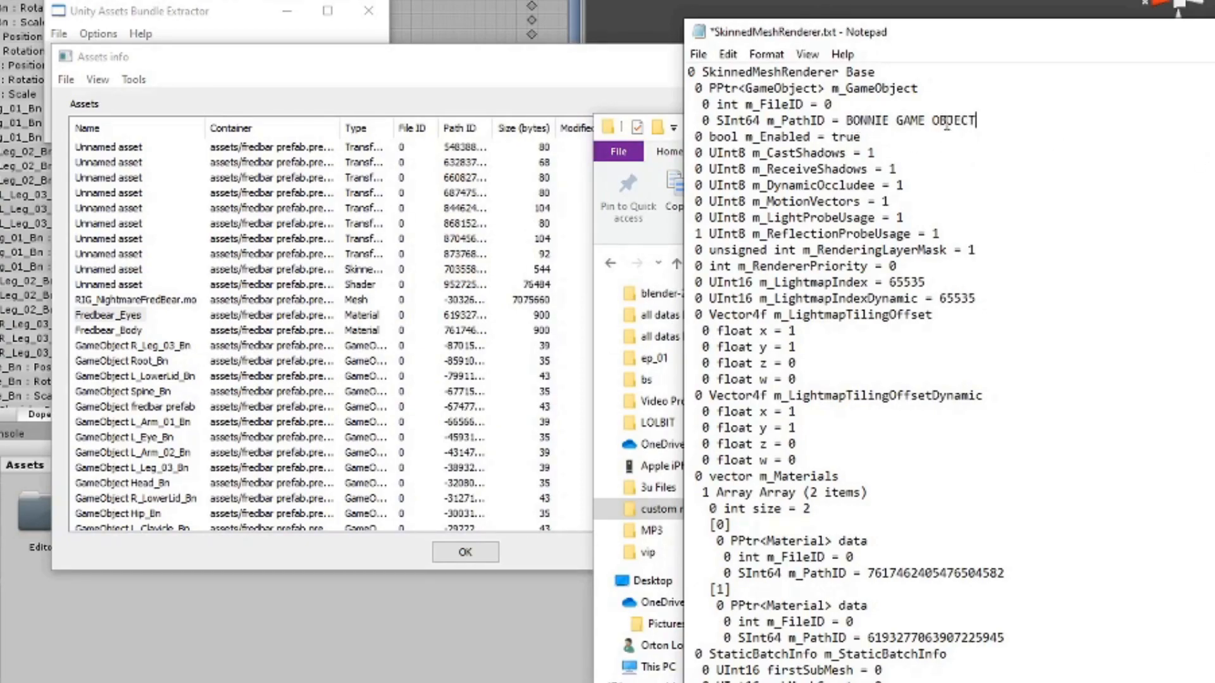
- In m_Materials, replace the path ID of entry [0] with BODY MATERIAL and of entry [1] with EYE MATERIAL
scroll(958, 222, "down", 3)
double_click(933, 424)
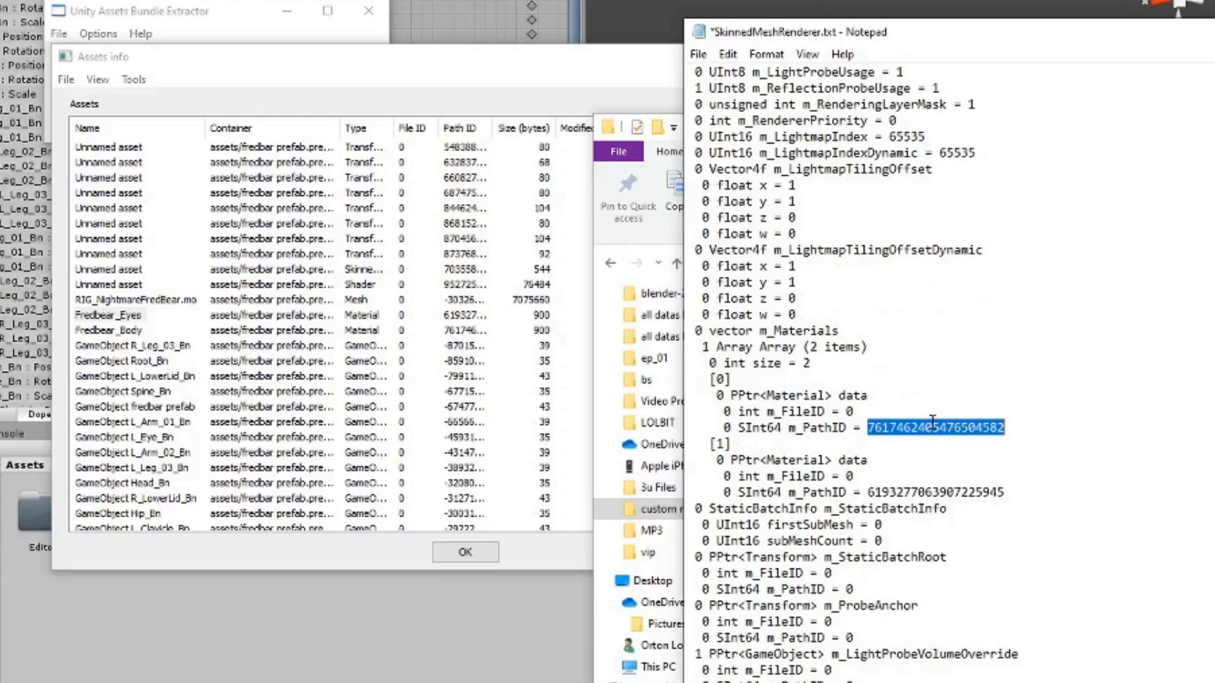
key("alt+Tab")
key("alt+Tab")
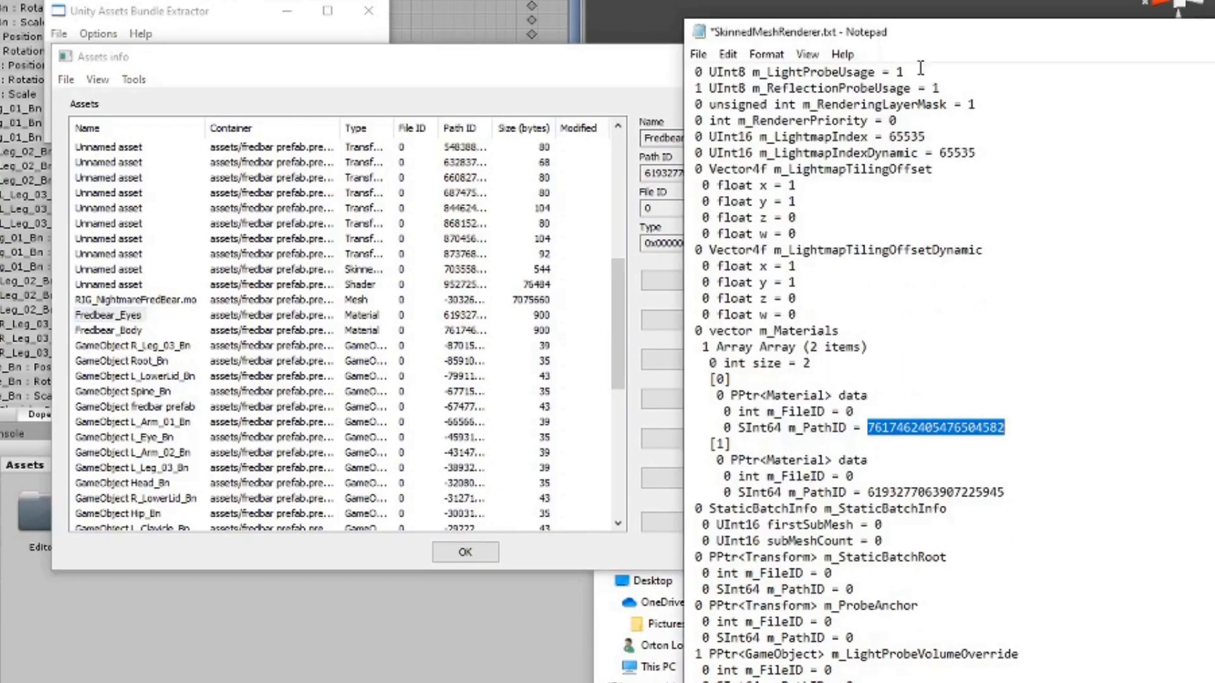
double_click(905, 492)
type("EYE MATERIAL")
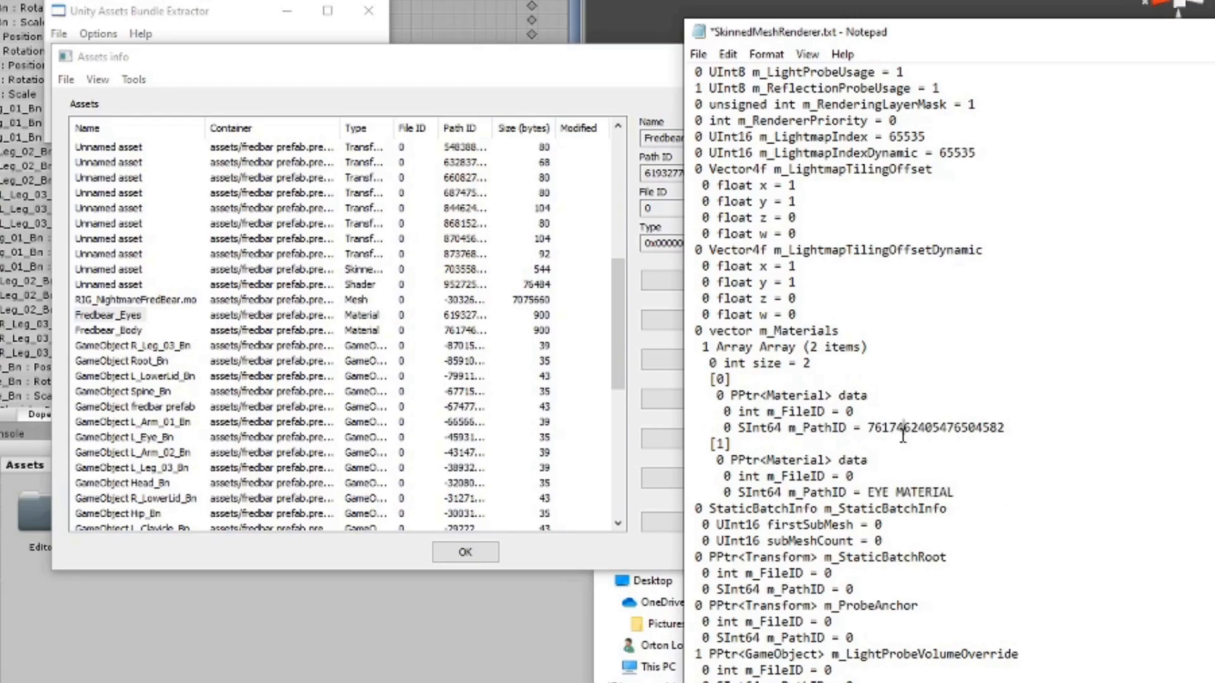
double_click(904, 433)
type("BODY MATERIAL")
key("Return")
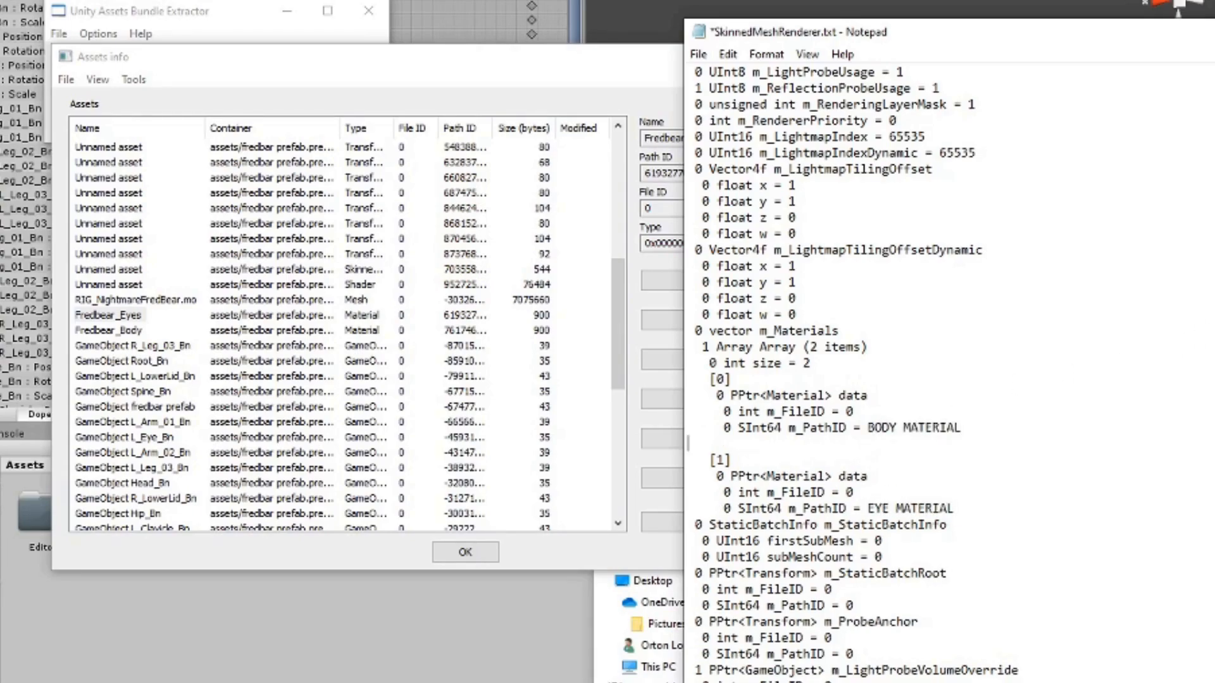
key("BackSpace")
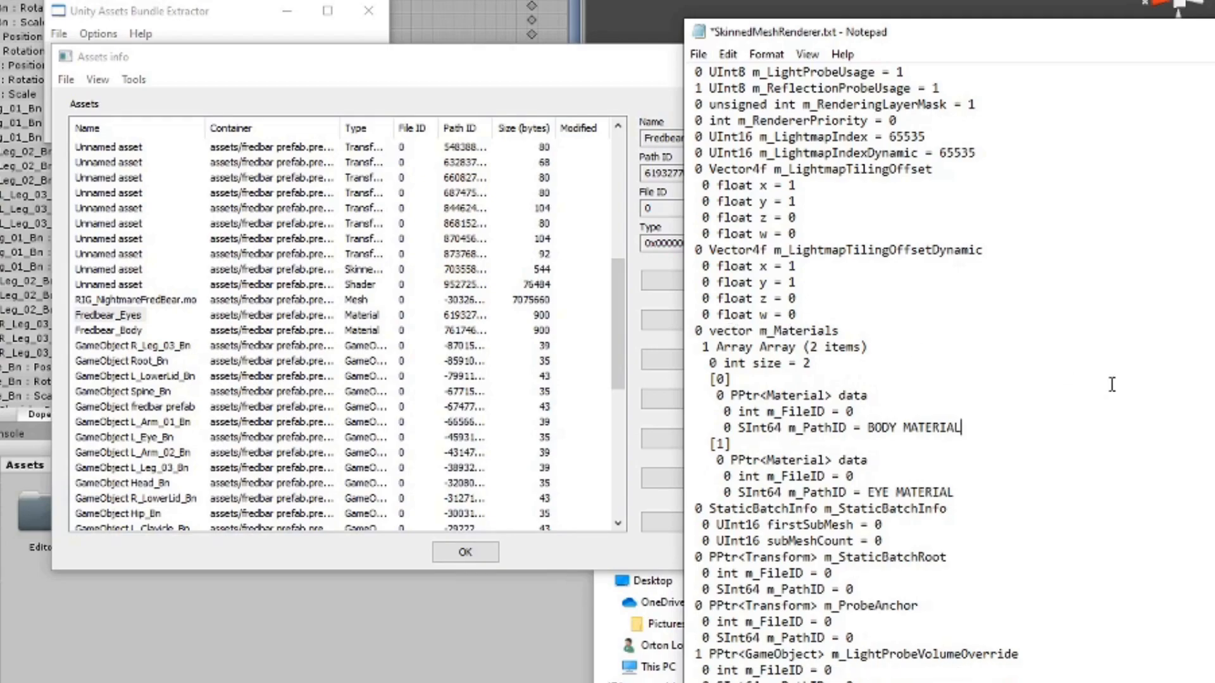
- Set the m_Extent x, y and z values at the end of the dump to 99, then save and close the file
scroll(1111, 384, "down", 7)
left_click_drag(848, 492, 1002, 492)
left_click(966, 544)
scroll(907, 630, "down", 16)
scroll(906, 631, "down", 20)
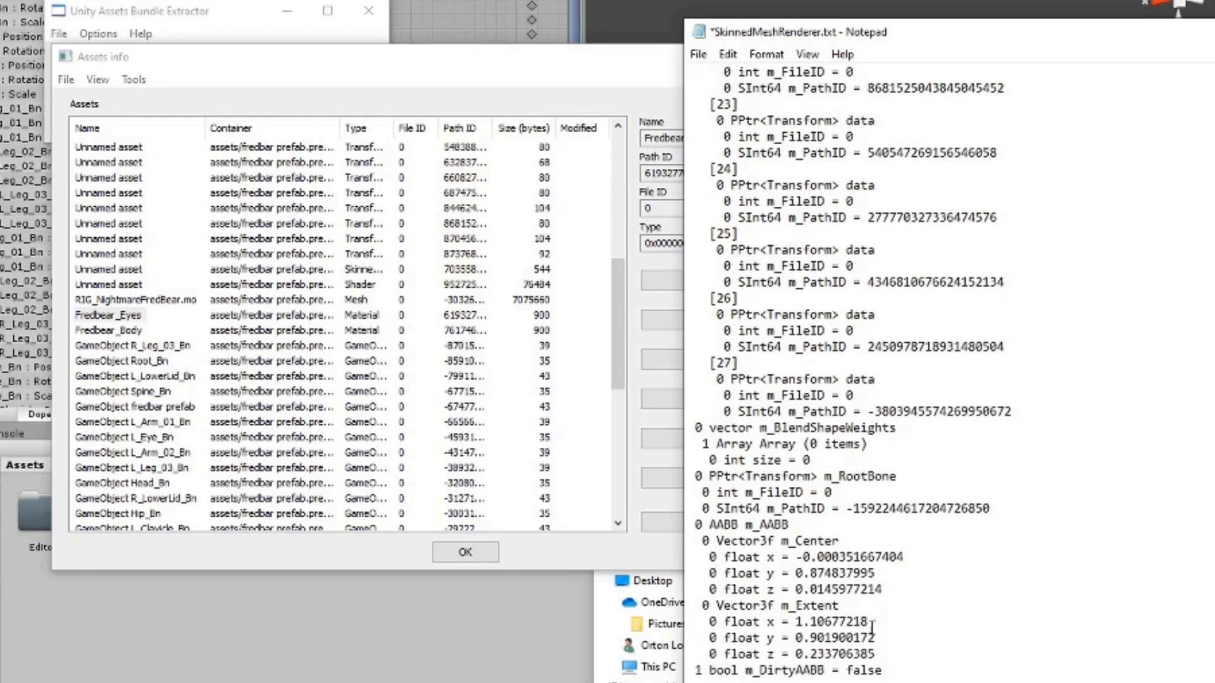
left_click_drag(870, 620, 794, 620)
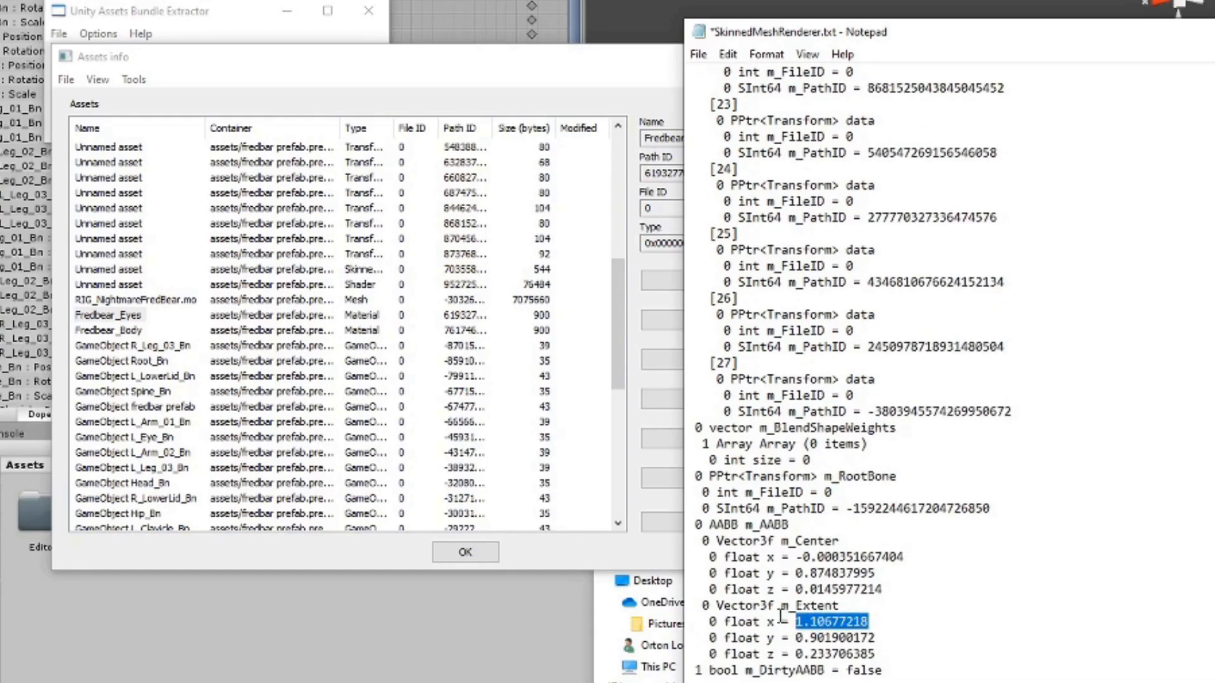
type("99")
mouse_move(873, 637)
left_mouse_down()
mouse_move(795, 638)
mouse_move(835, 653)
mouse_move(876, 646)
left_mouse_up()
type("9999")
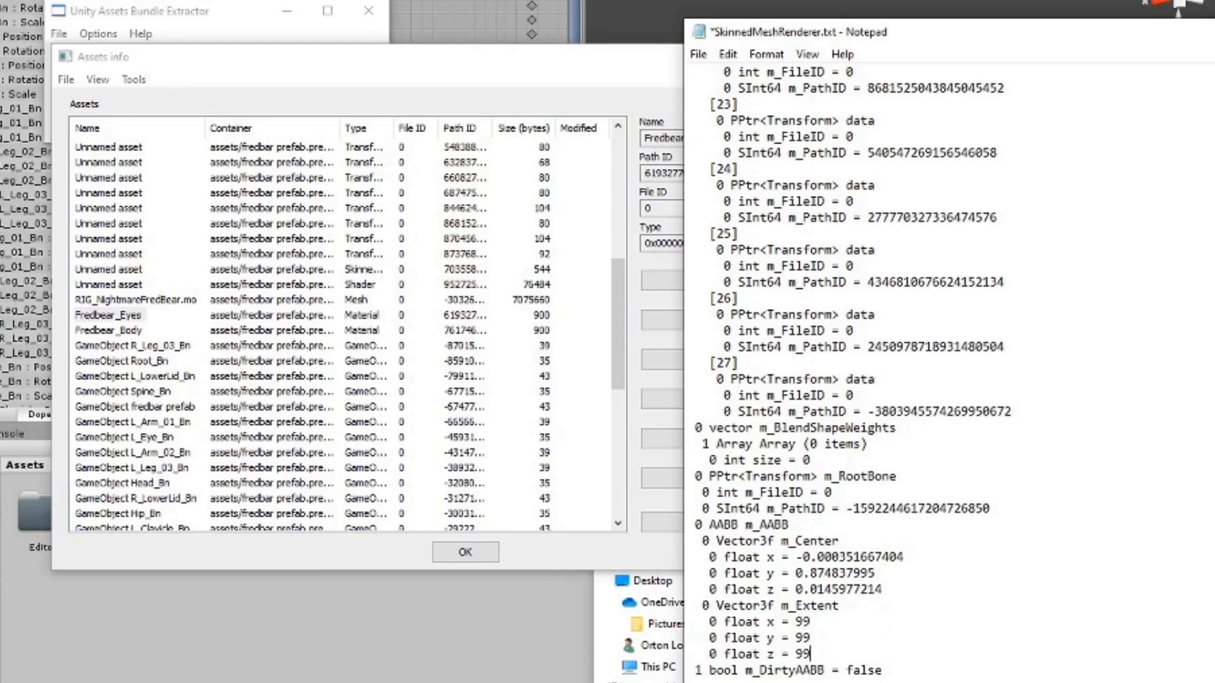
key("ctrl+s")
double_click(964, 38)
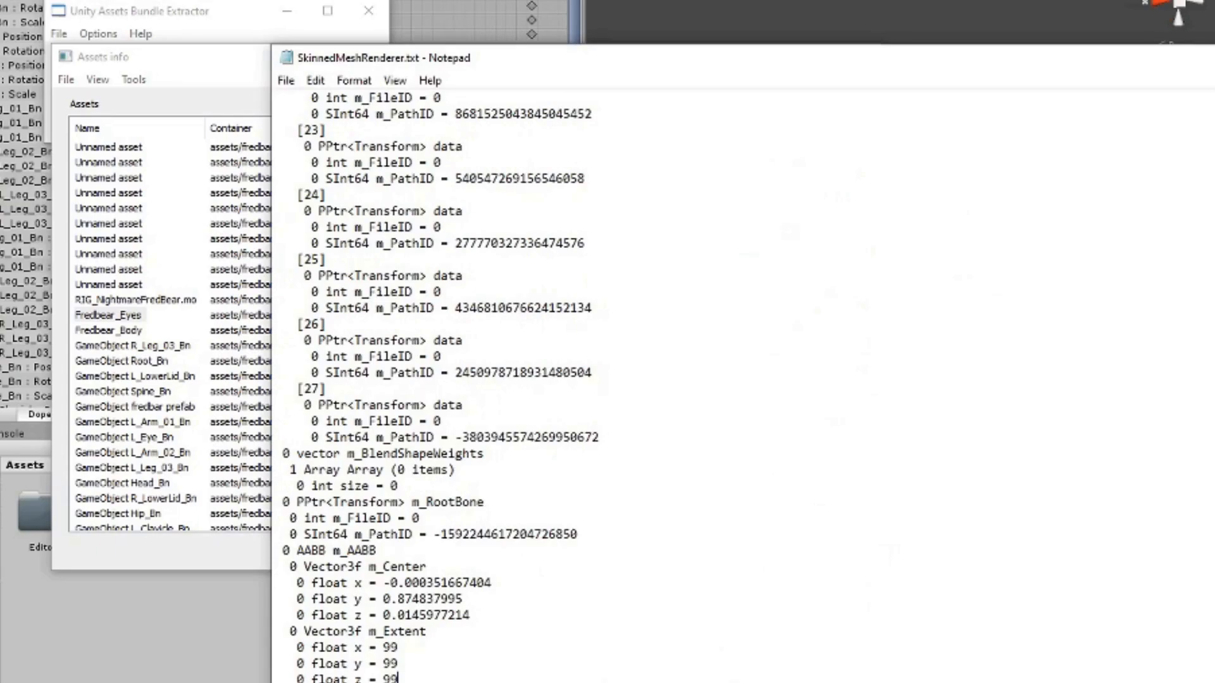
left_click_drag(1127, 68, 1047, 79)
left_click(1208, 70)
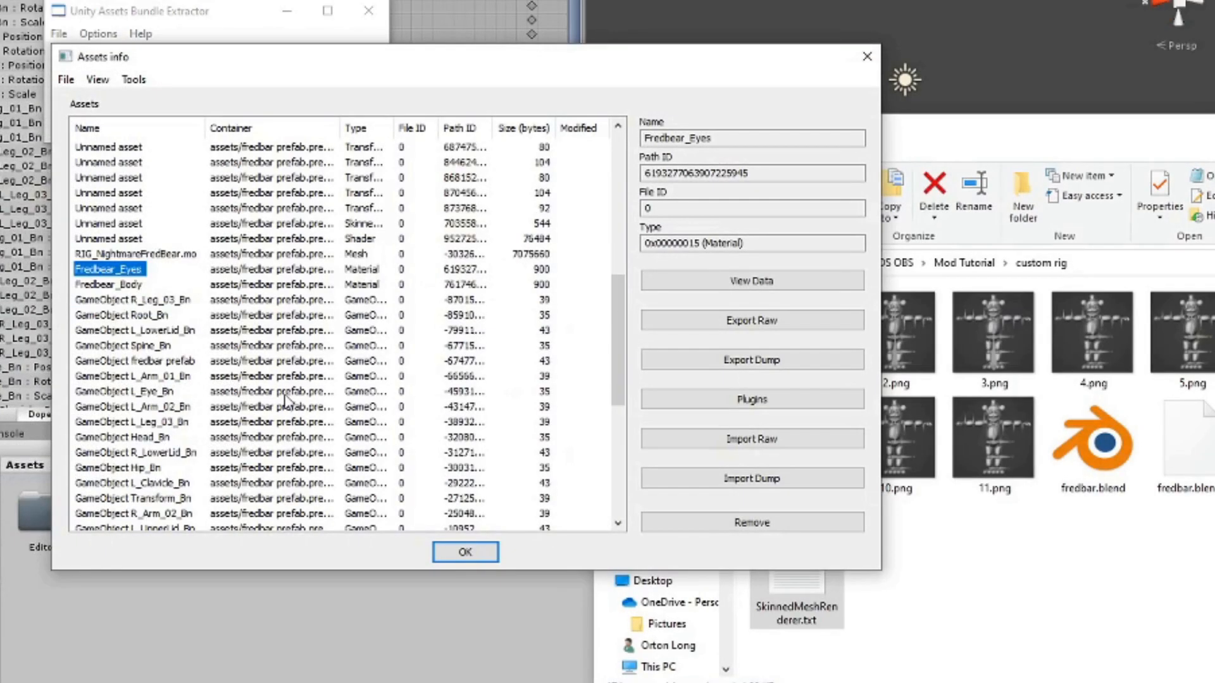
- Export a text dump of the Bonnie--Idle animation clip as Fredbear Test Animation into the custom rig folder
scroll(283, 392, "down", 7)
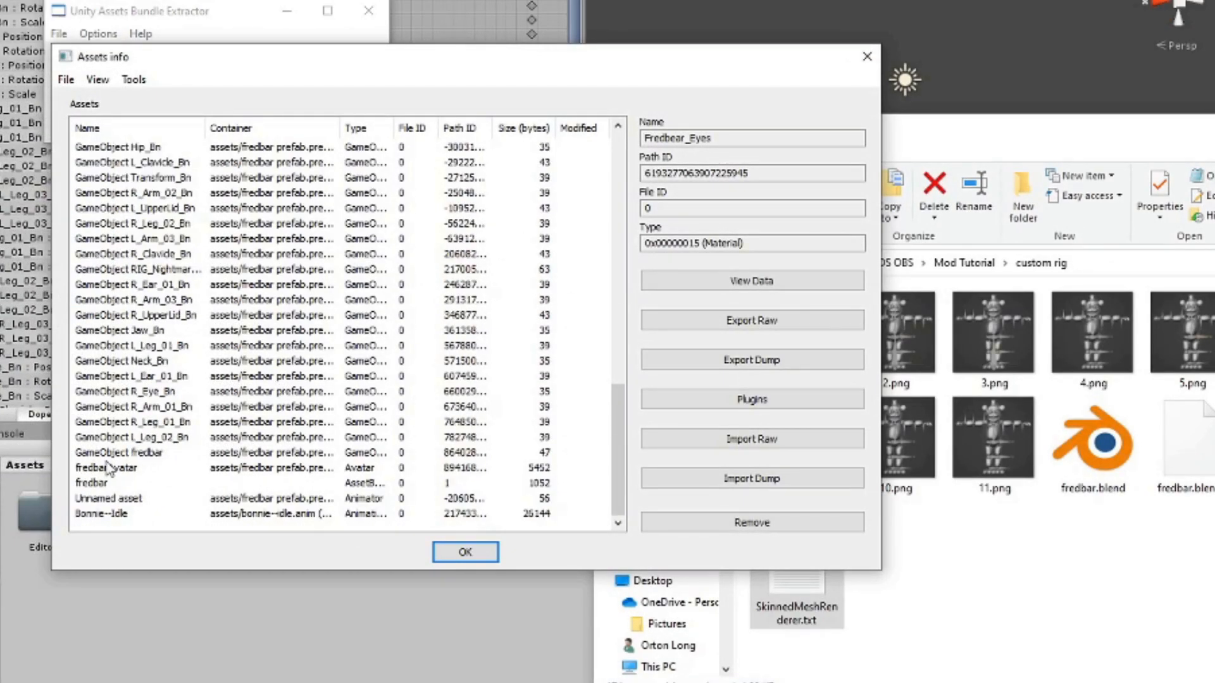
left_click(112, 469)
left_click(101, 513)
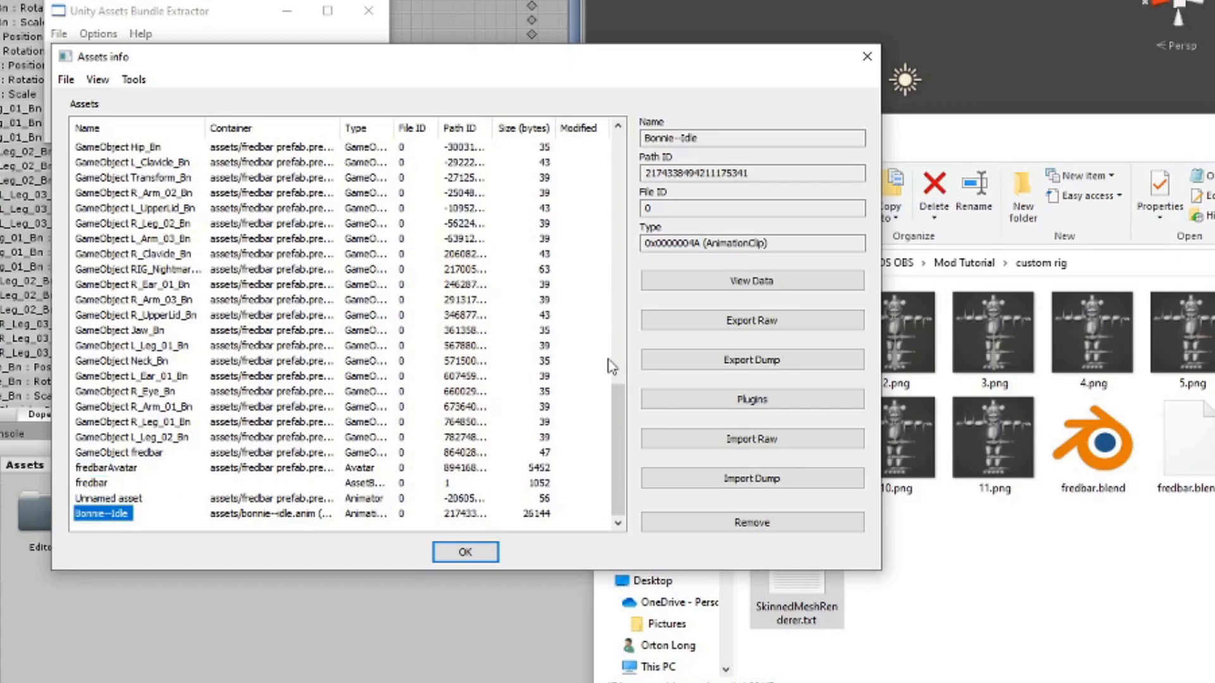
left_click(759, 361)
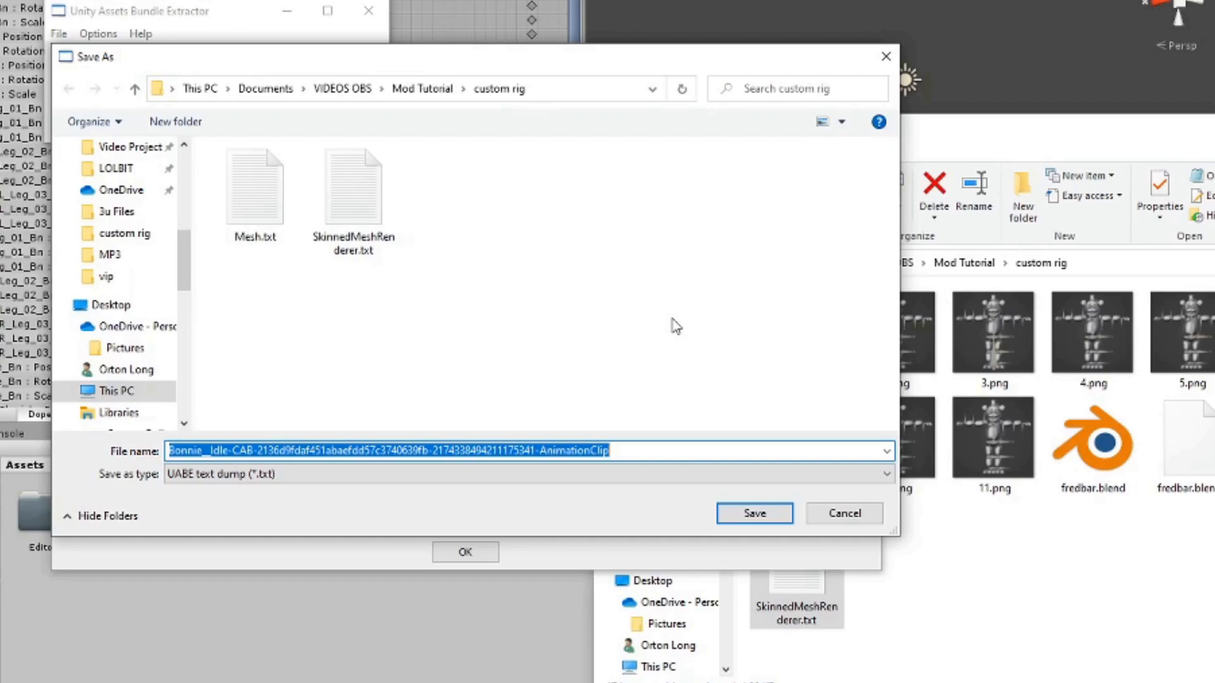
type("Fredbear Test")
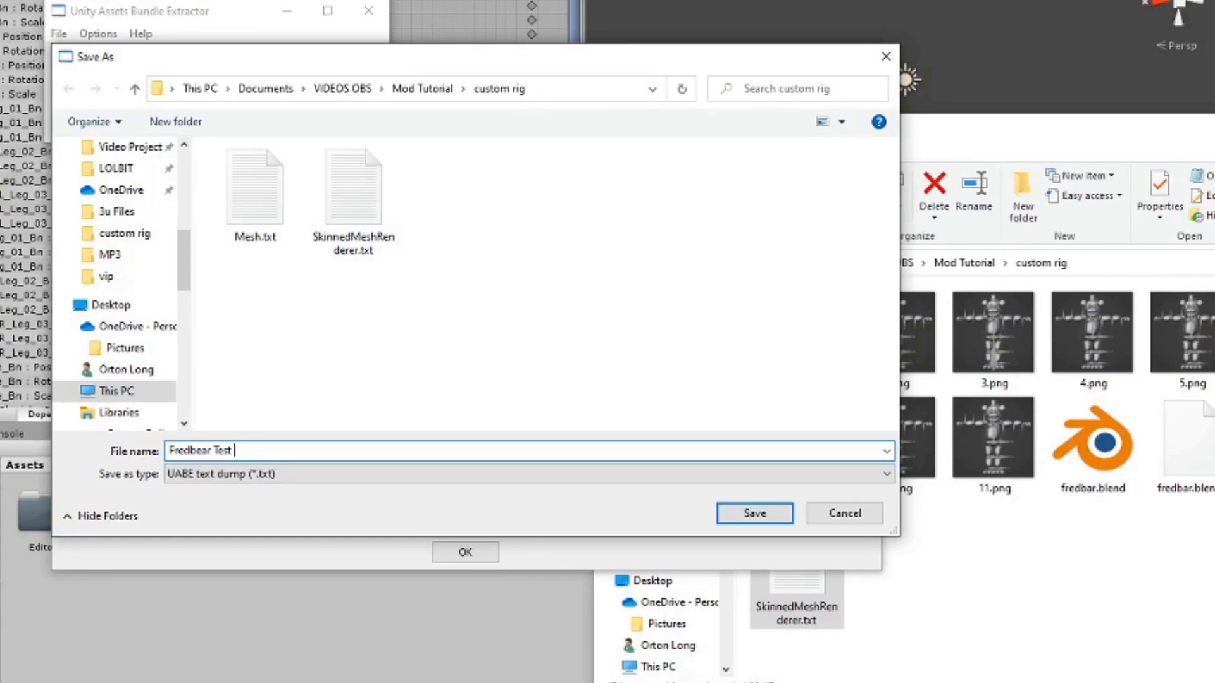
type(" Animation")
key("Return")
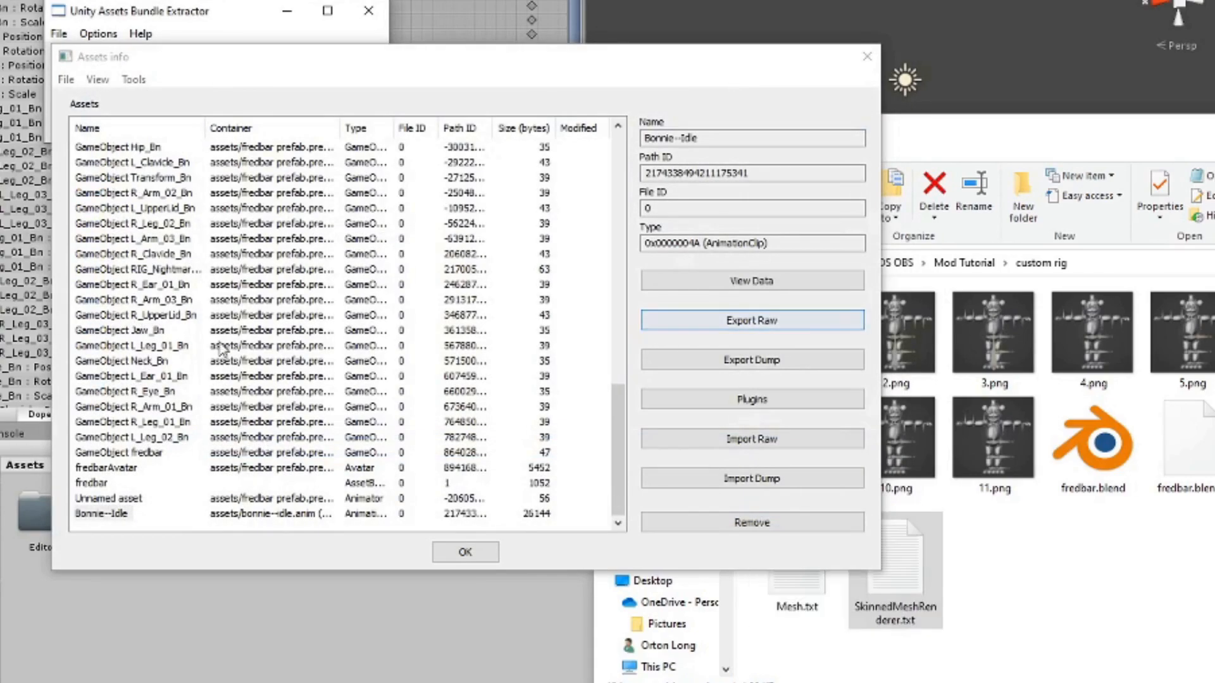
- Look through the bundle's asset list once more, then close the asset info and Unity Assets Bundle Extractor
scroll(229, 343, "up", 10)
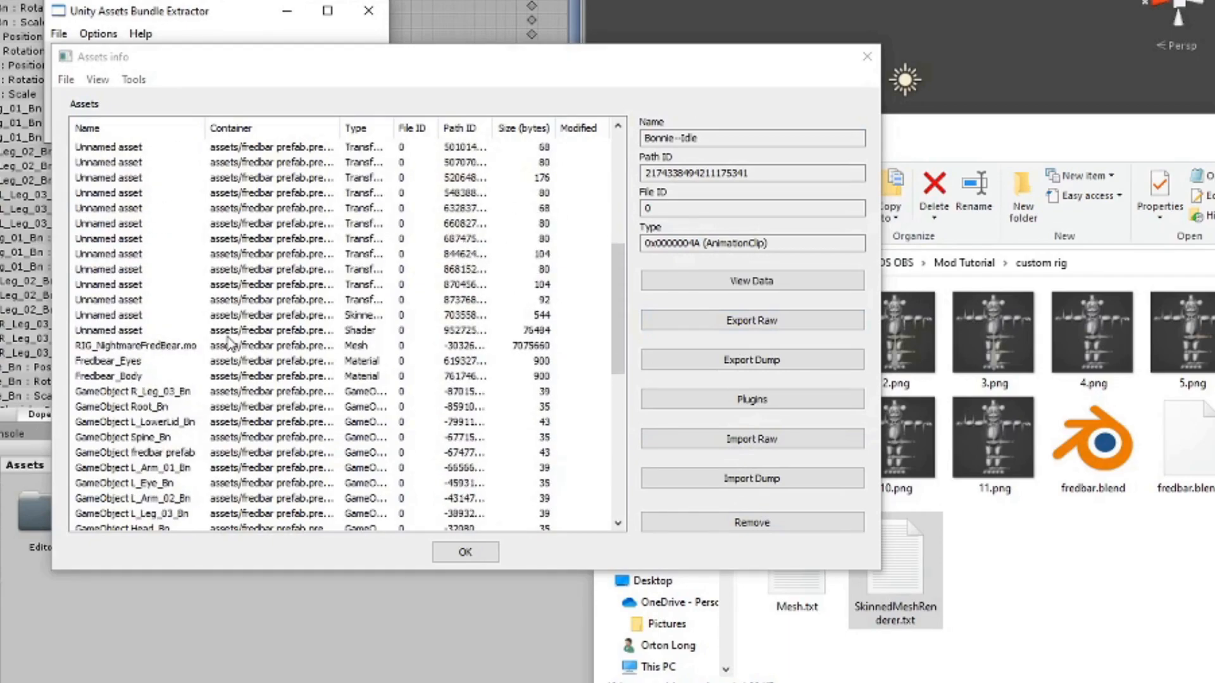
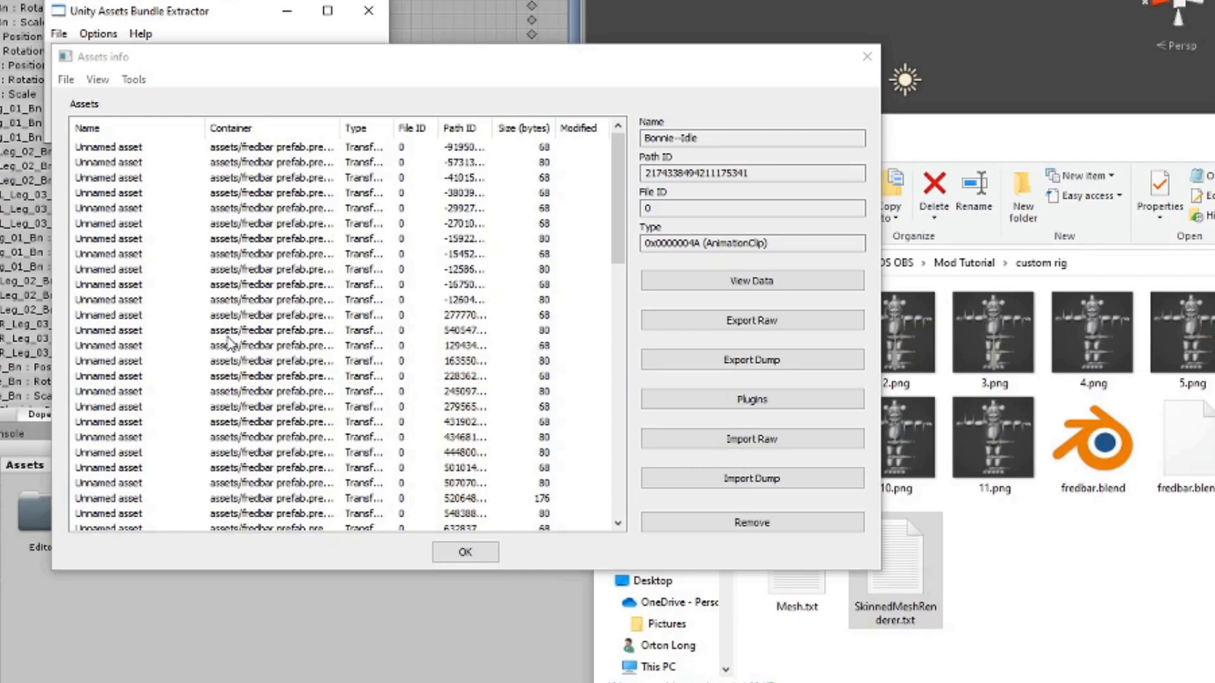
scroll(230, 343, "down", 10)
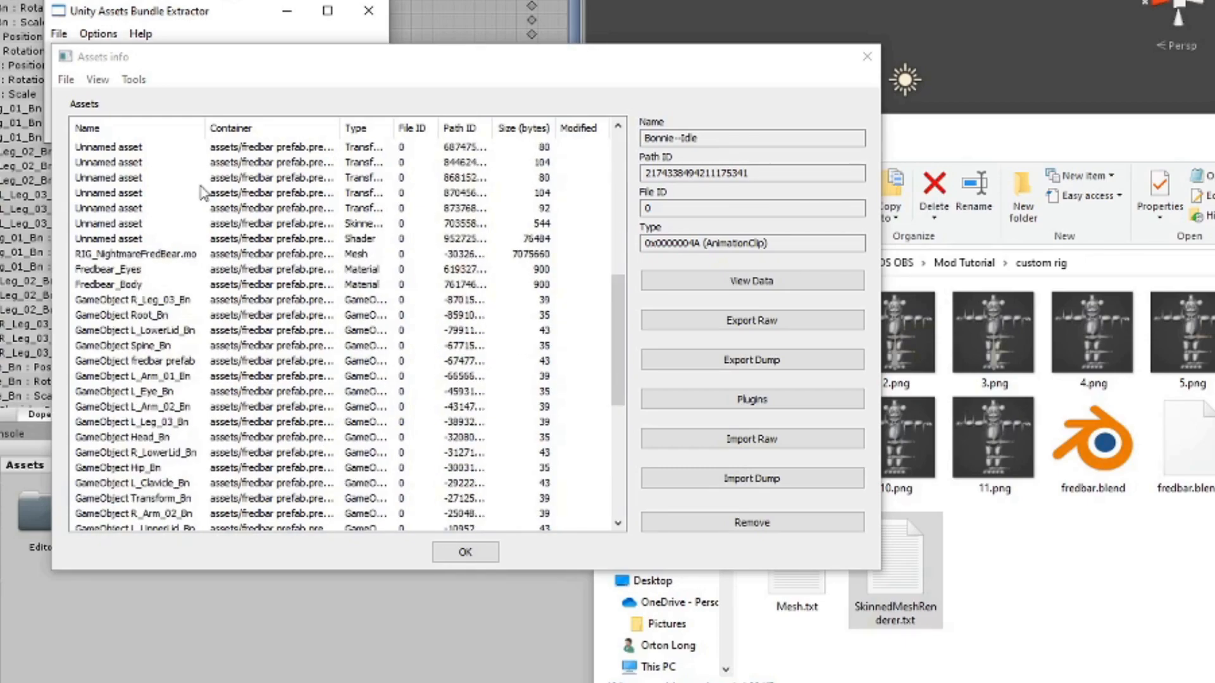
scroll(110, 366, "down", 7)
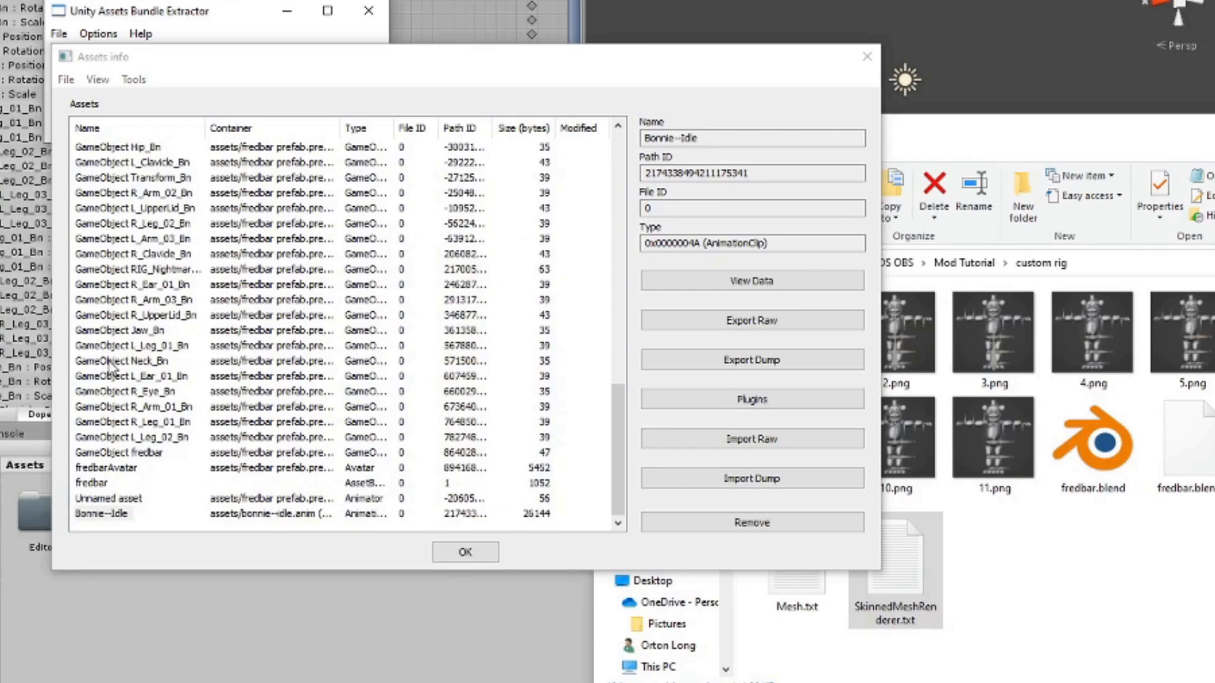
left_click(866, 57)
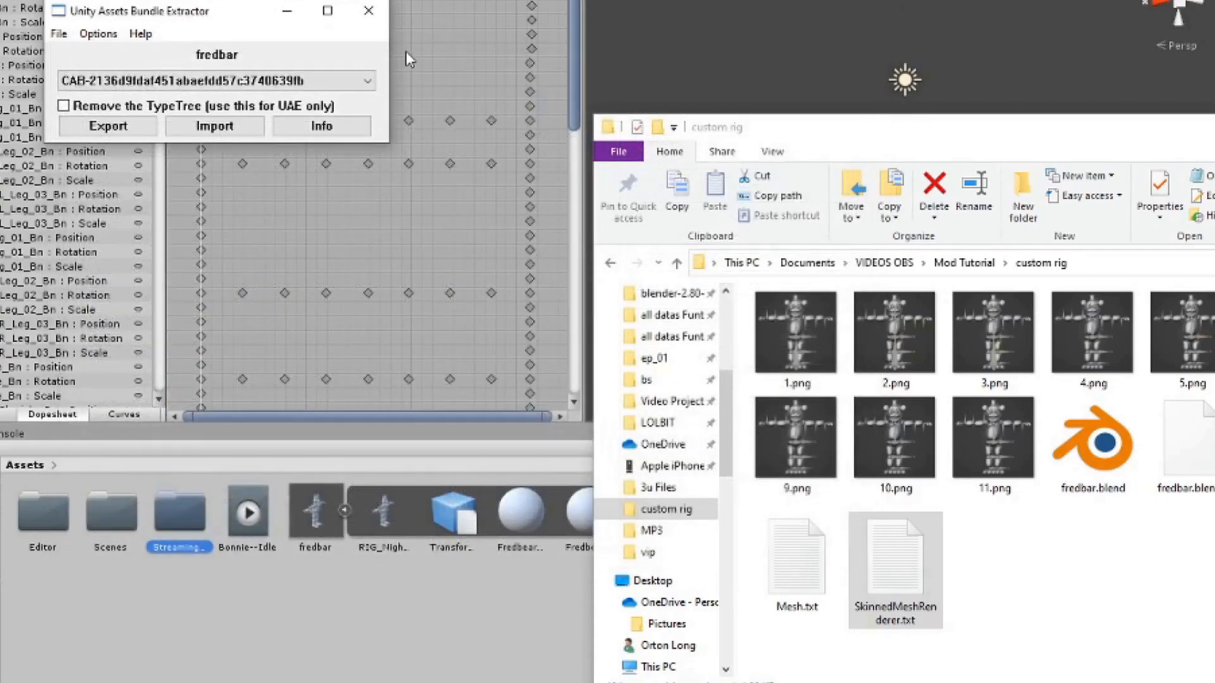
left_click(367, 10)
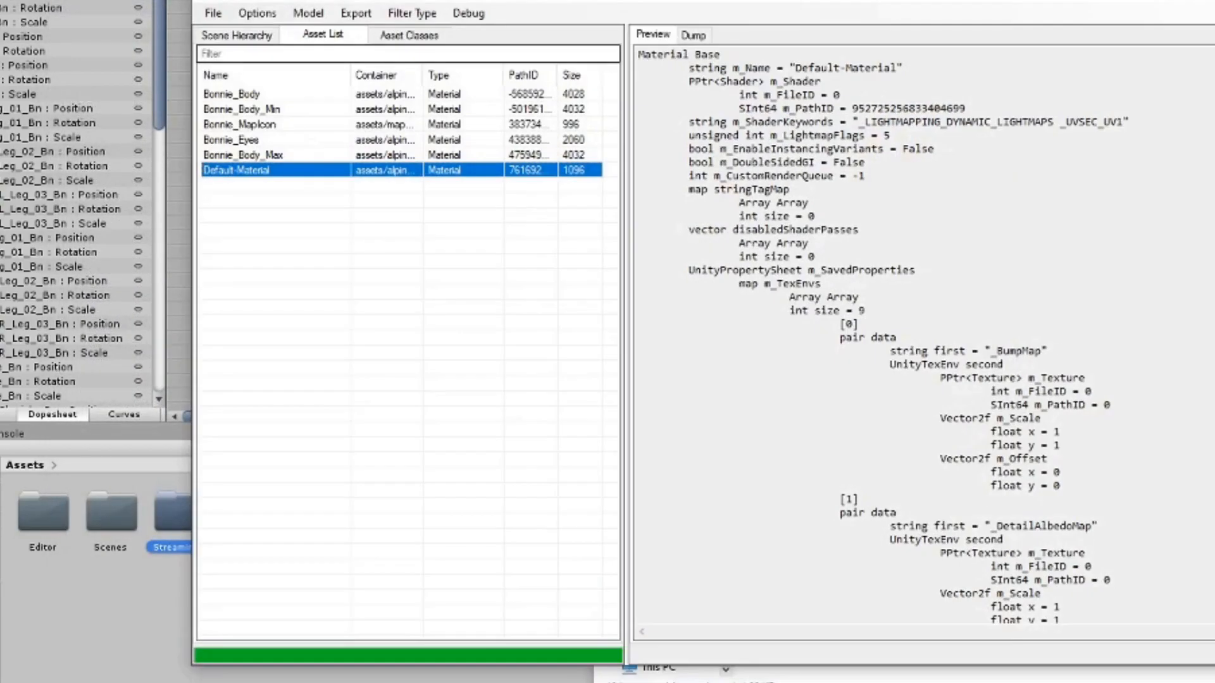
- Start loading a file into the empty AssetStudio window and browse to the New Unity Project folder on DATA (D:)
left_click_drag(293, 1, 644, 0)
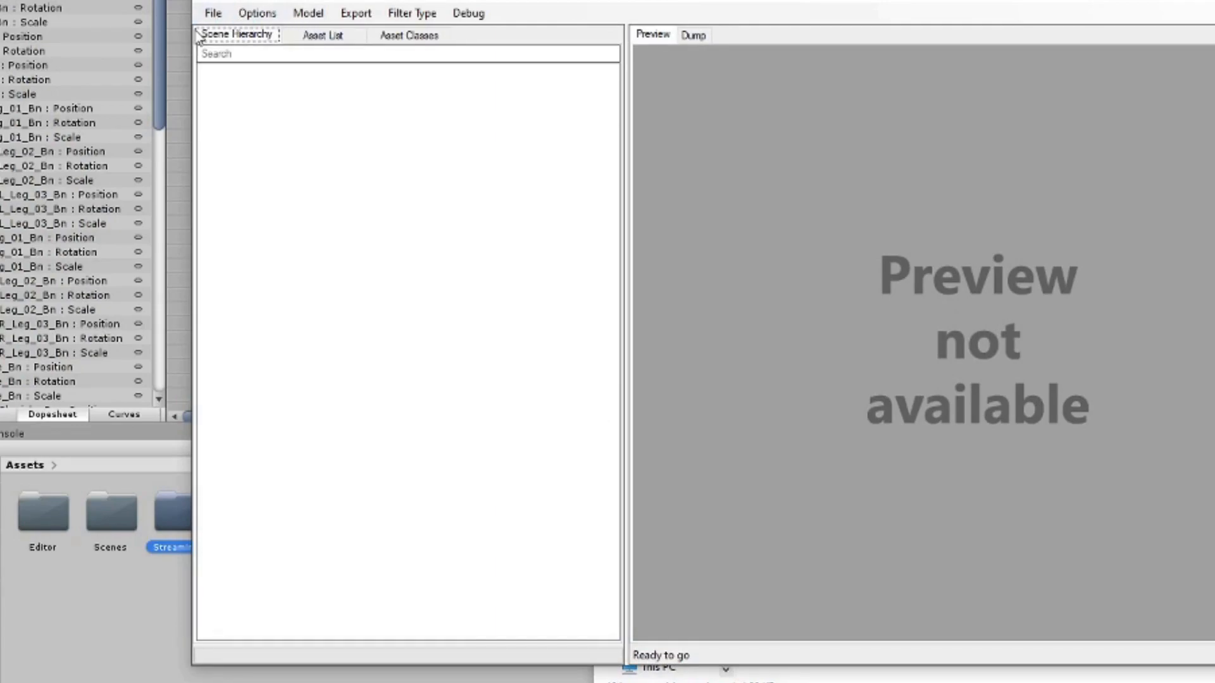
left_click(213, 12)
left_click(229, 34)
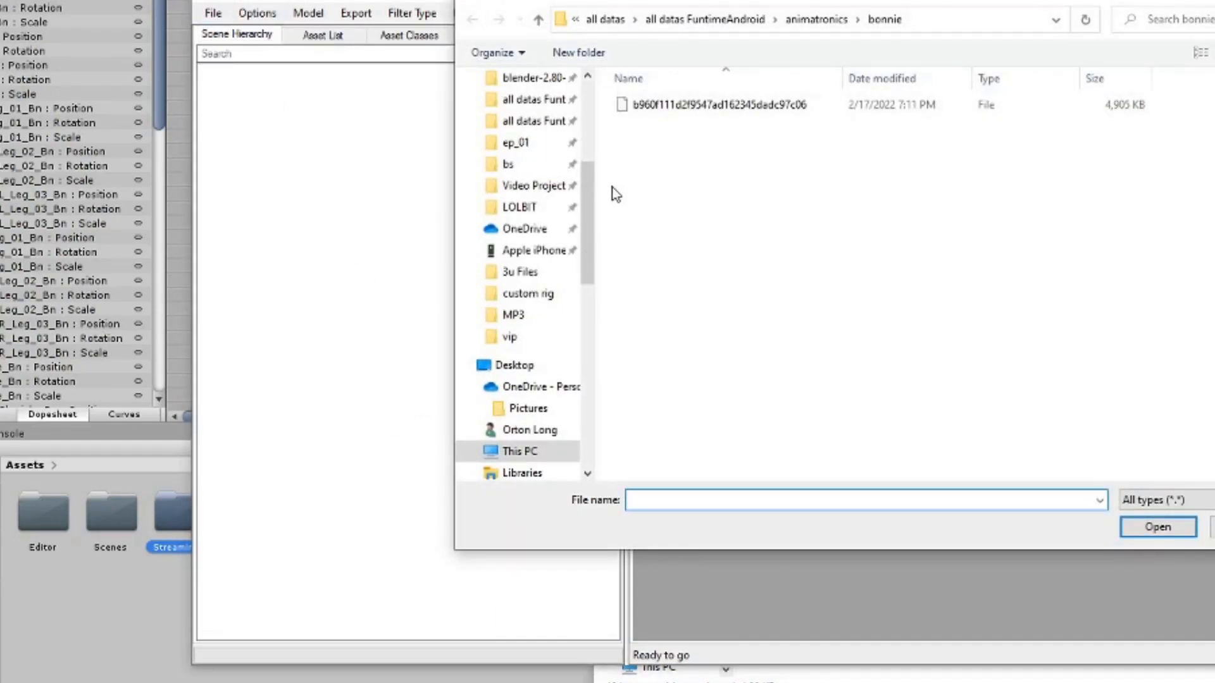
left_click(527, 294)
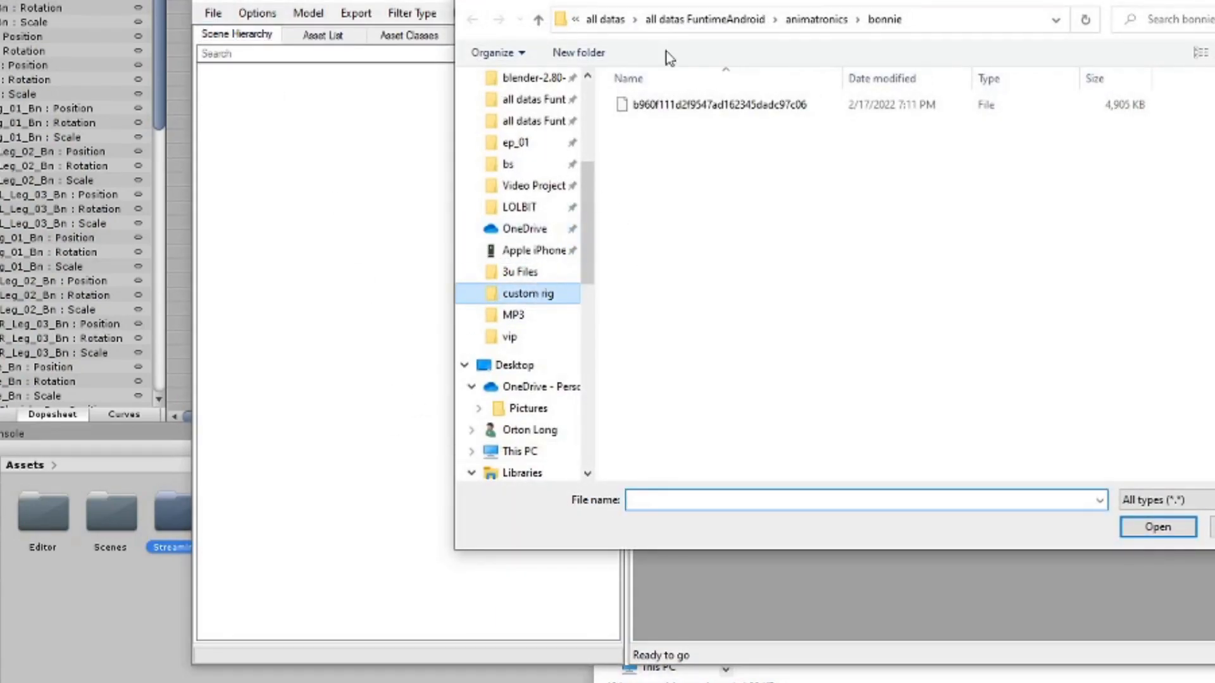
left_click(602, 20)
double_click(823, 357)
double_click(633, 179)
left_click(655, 106)
double_click(651, 106)
double_click(658, 199)
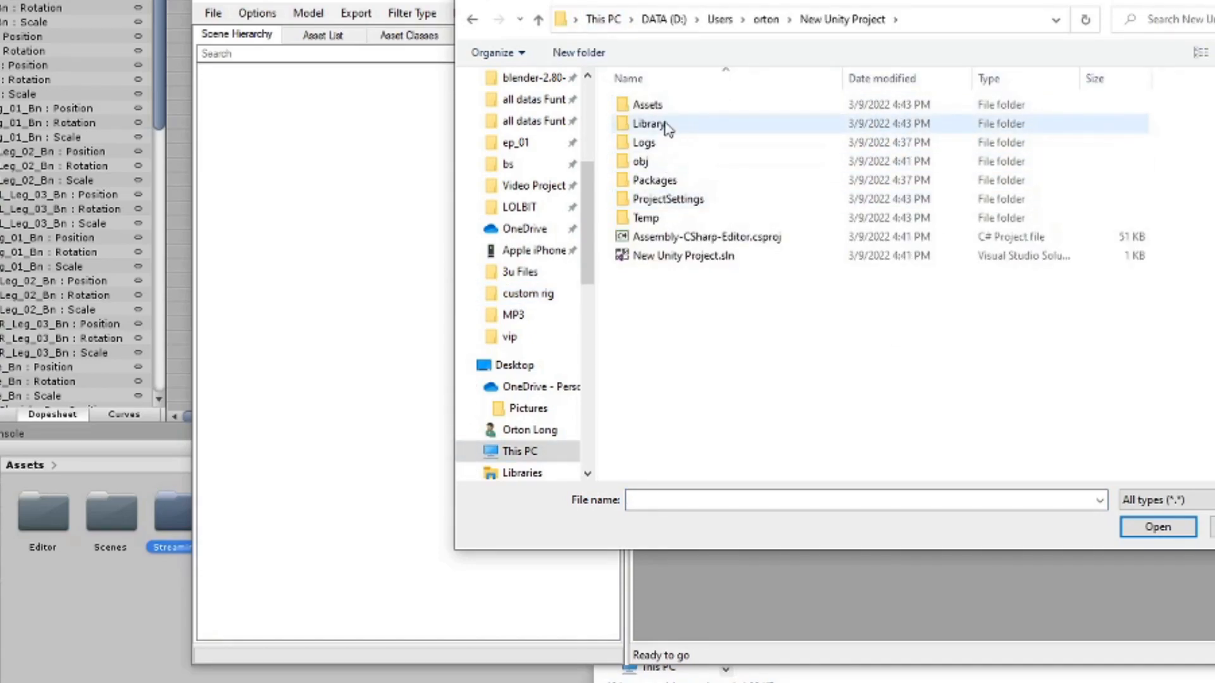
- Load the fredbar bundle from the project's Assets/StreamingAssets folder and display its asset list
double_click(655, 106)
double_click(670, 141)
double_click(645, 104)
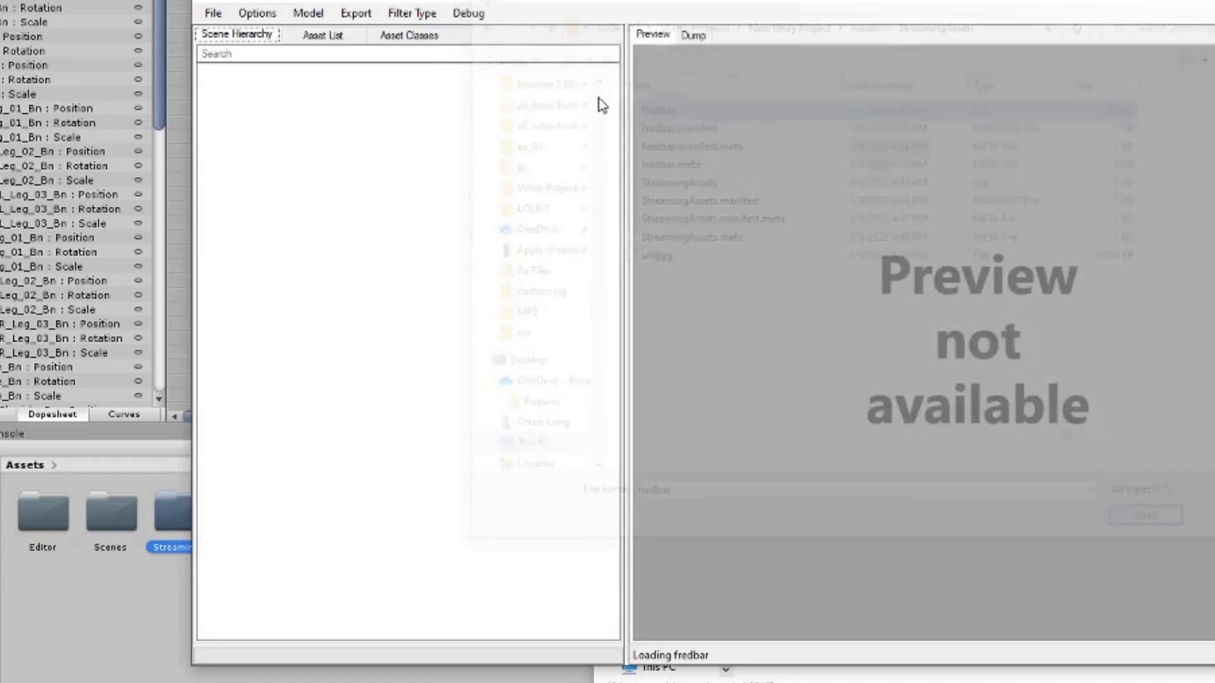
left_click(323, 35)
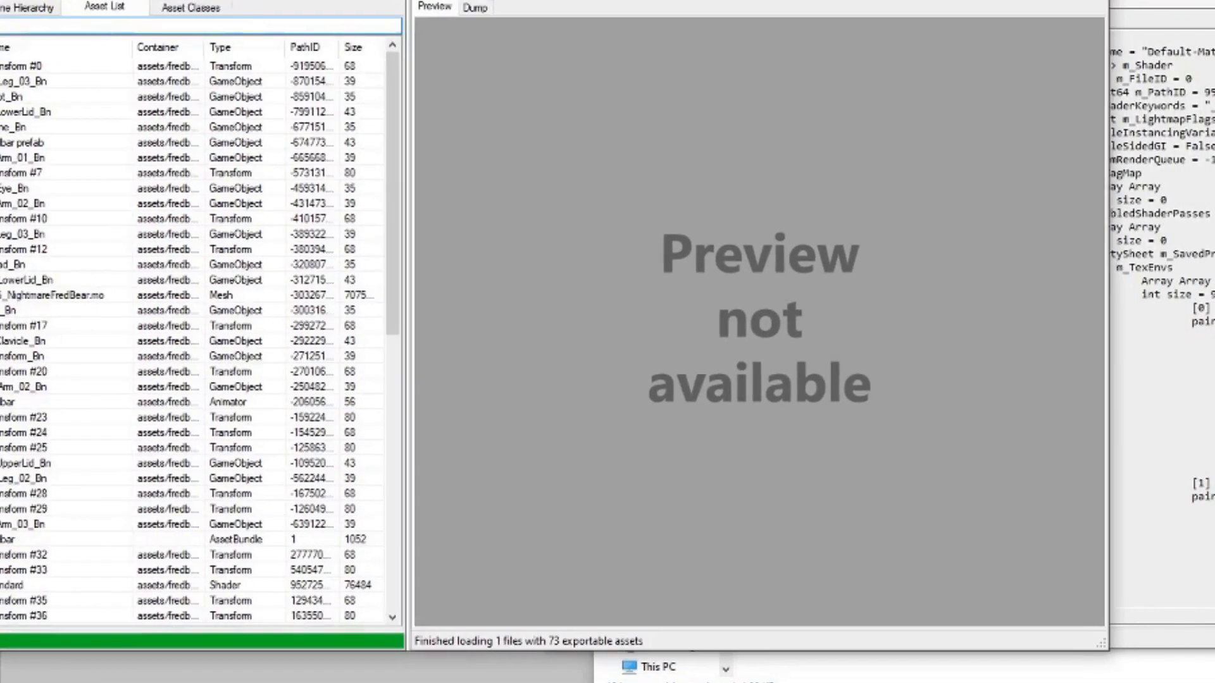
left_click_drag(0, 0, 0, 14)
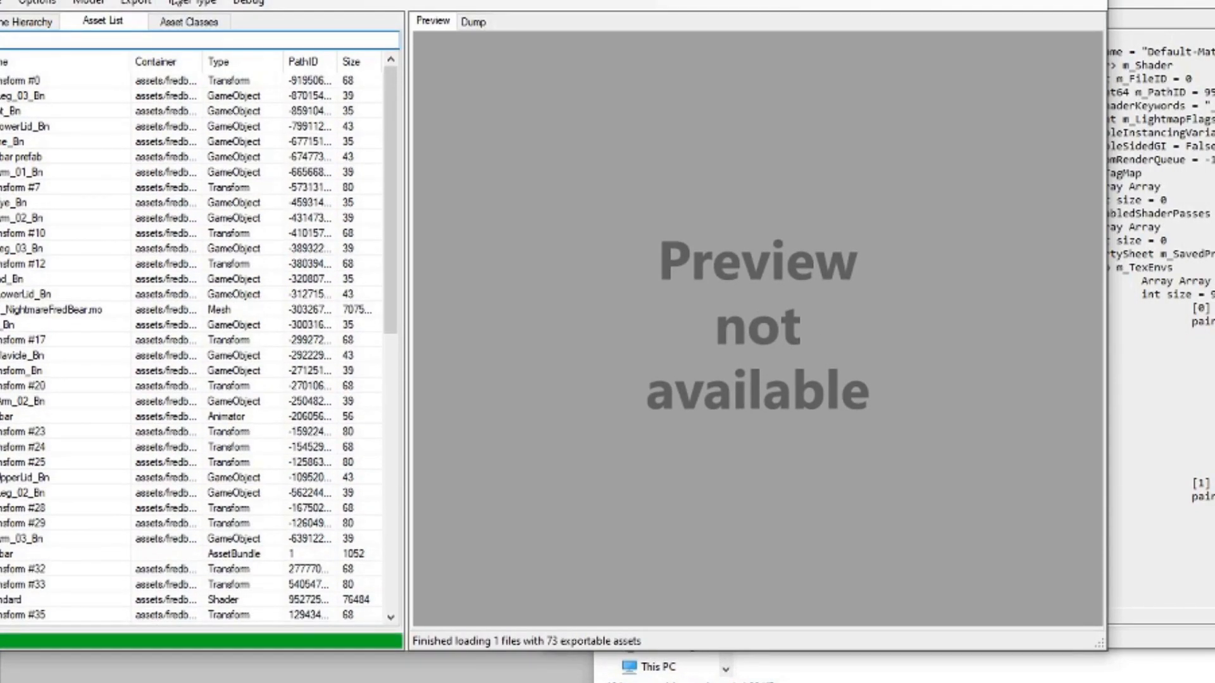
- Filter the fredbar bundle's asset list to the GameObject and Transform types
left_click(177, 4)
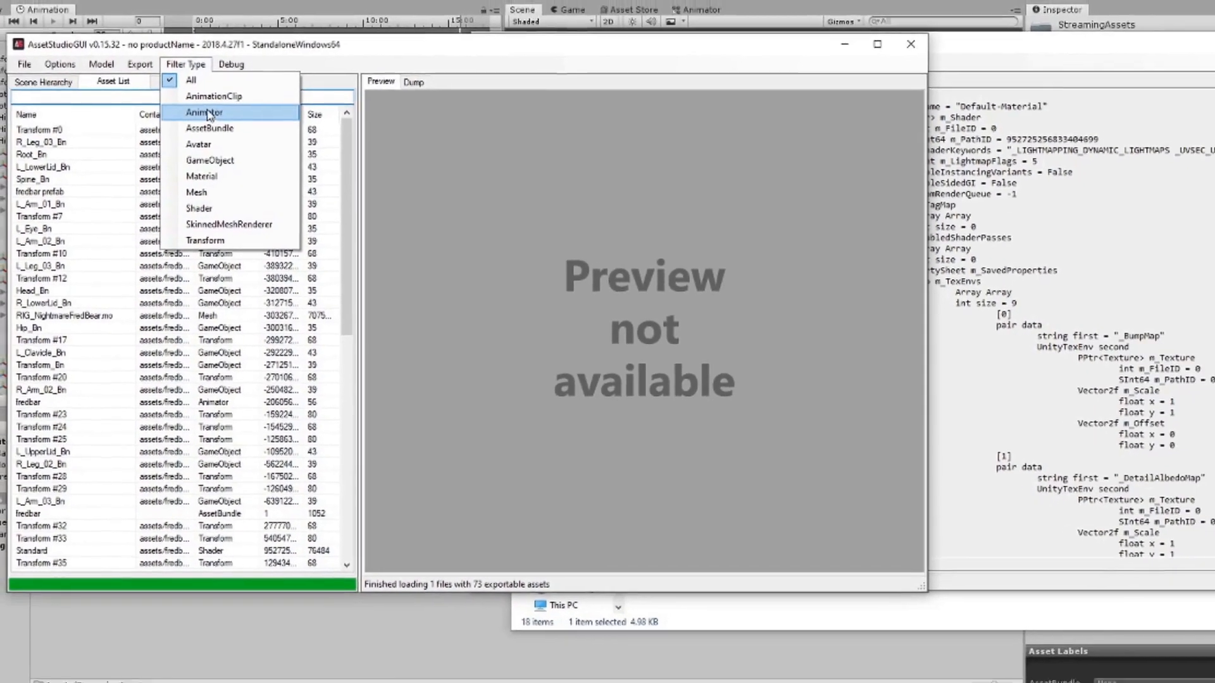
mouse_move(4, 0)
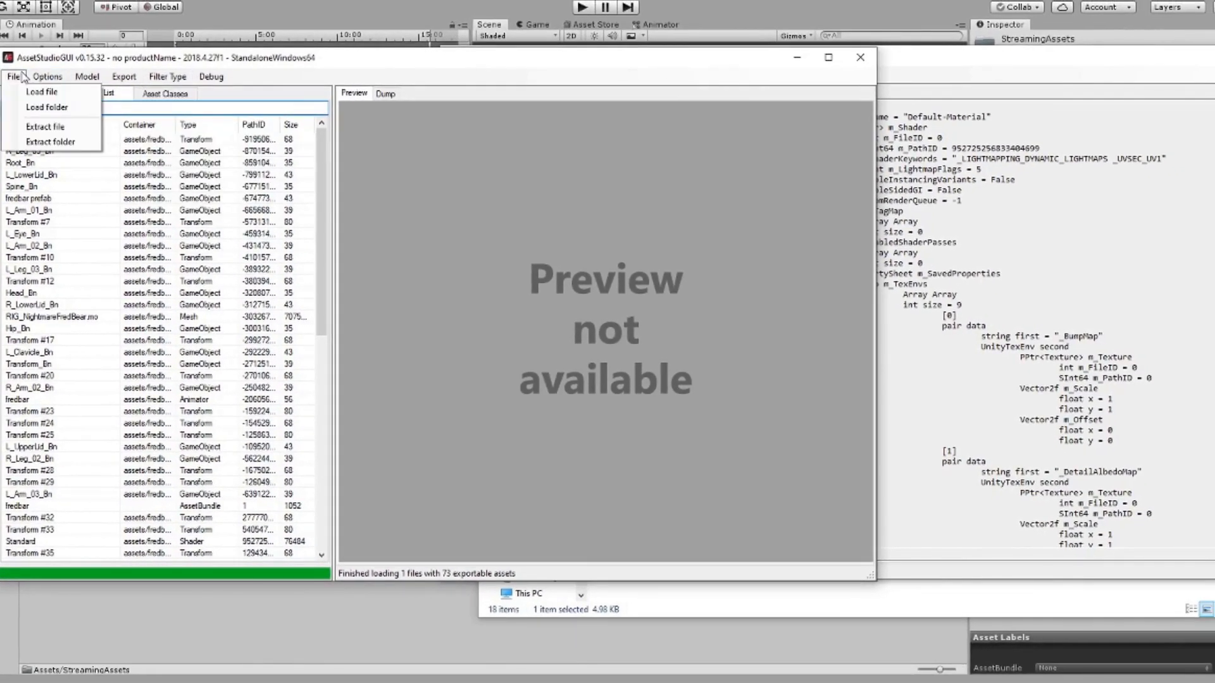
mouse_move(166, 76)
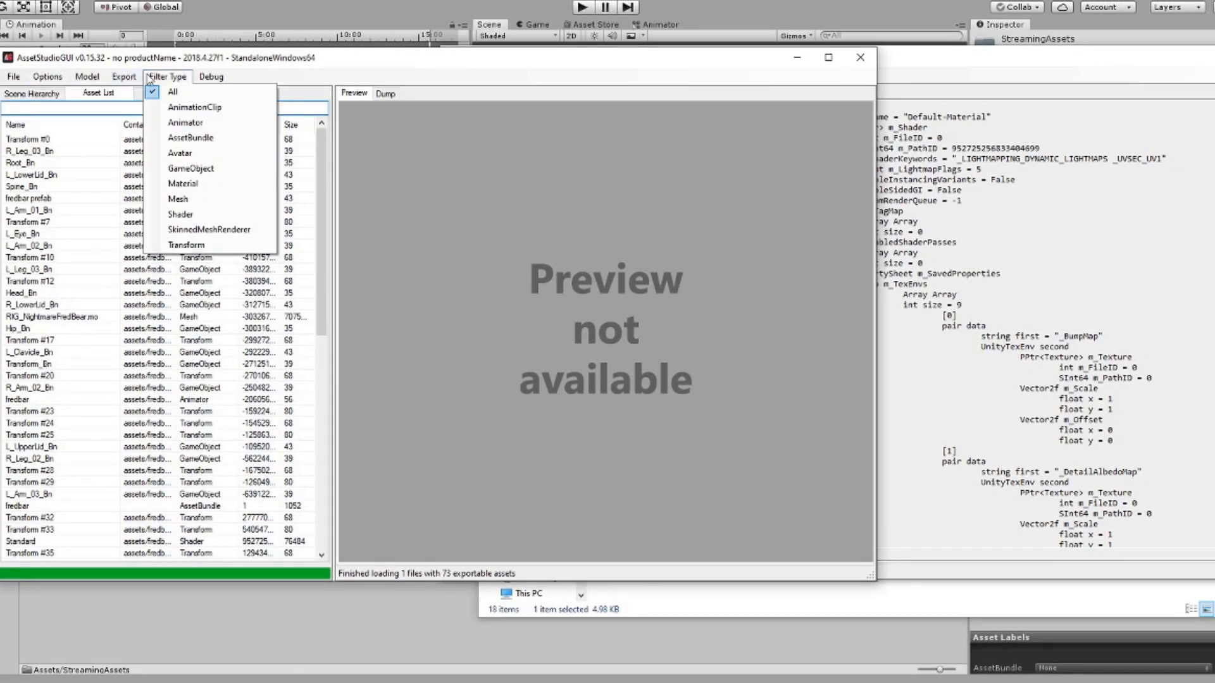
left_click(191, 169)
left_click(167, 77)
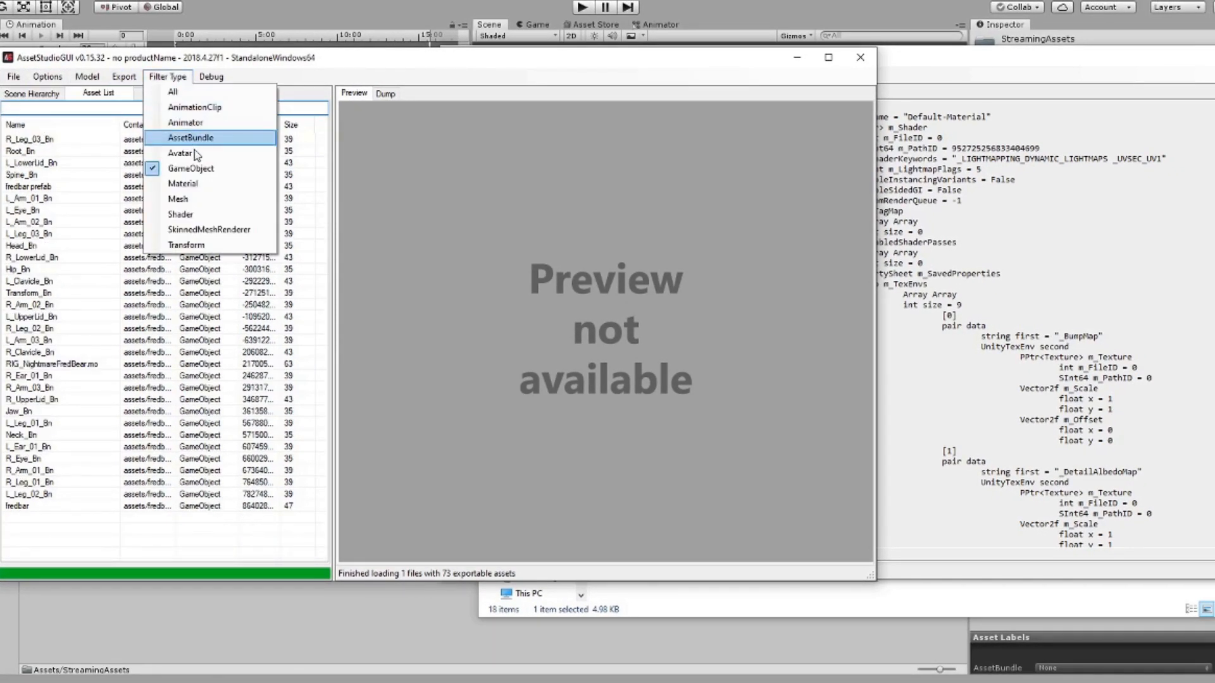
left_click(182, 246)
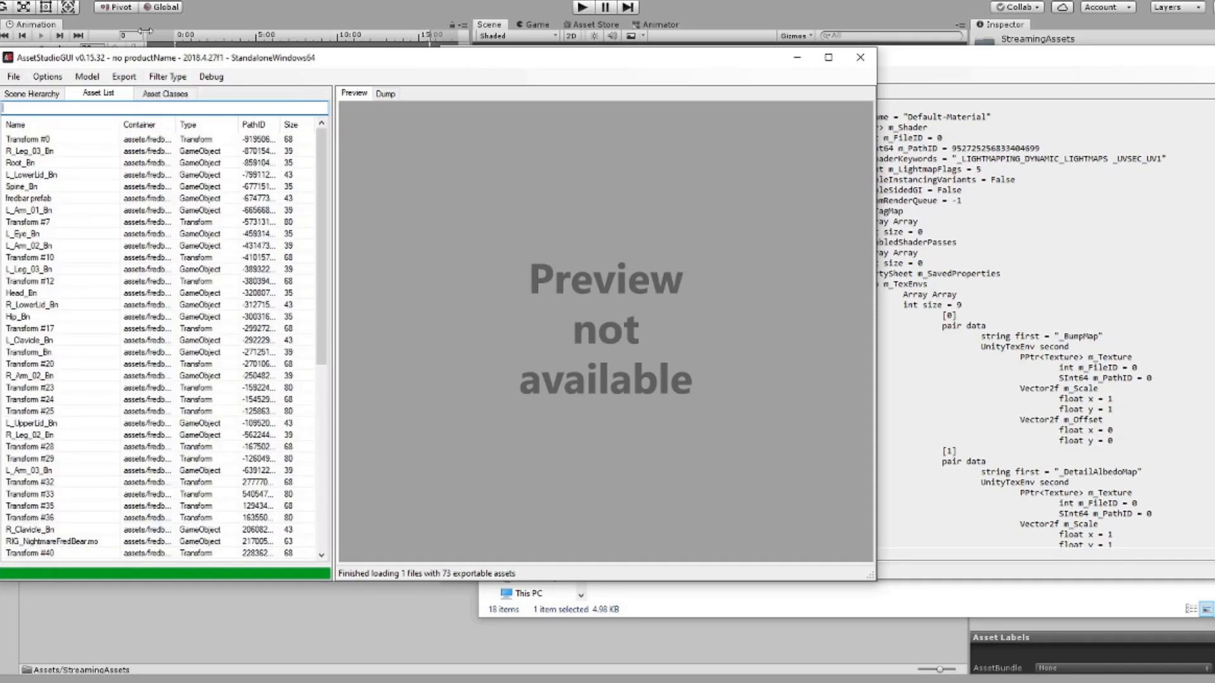
- Show all asset types in the Bonnie bundle's asset list and sort the list by name
left_click(992, 74)
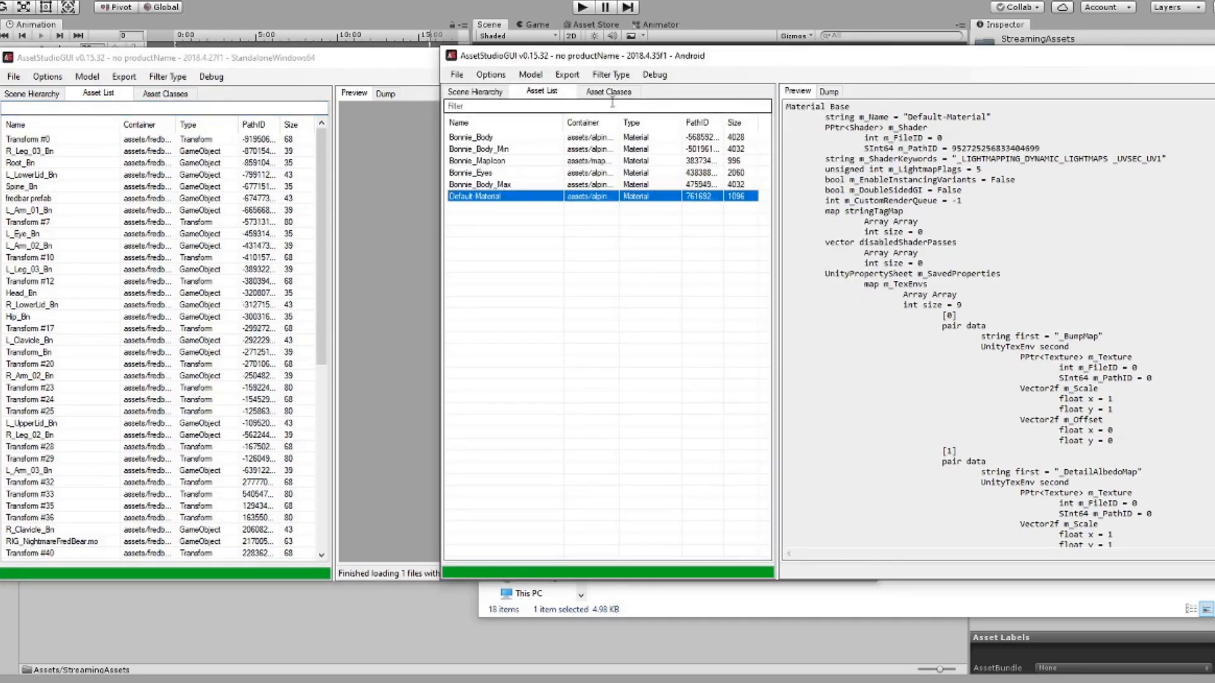
left_click(620, 79)
left_click(610, 75)
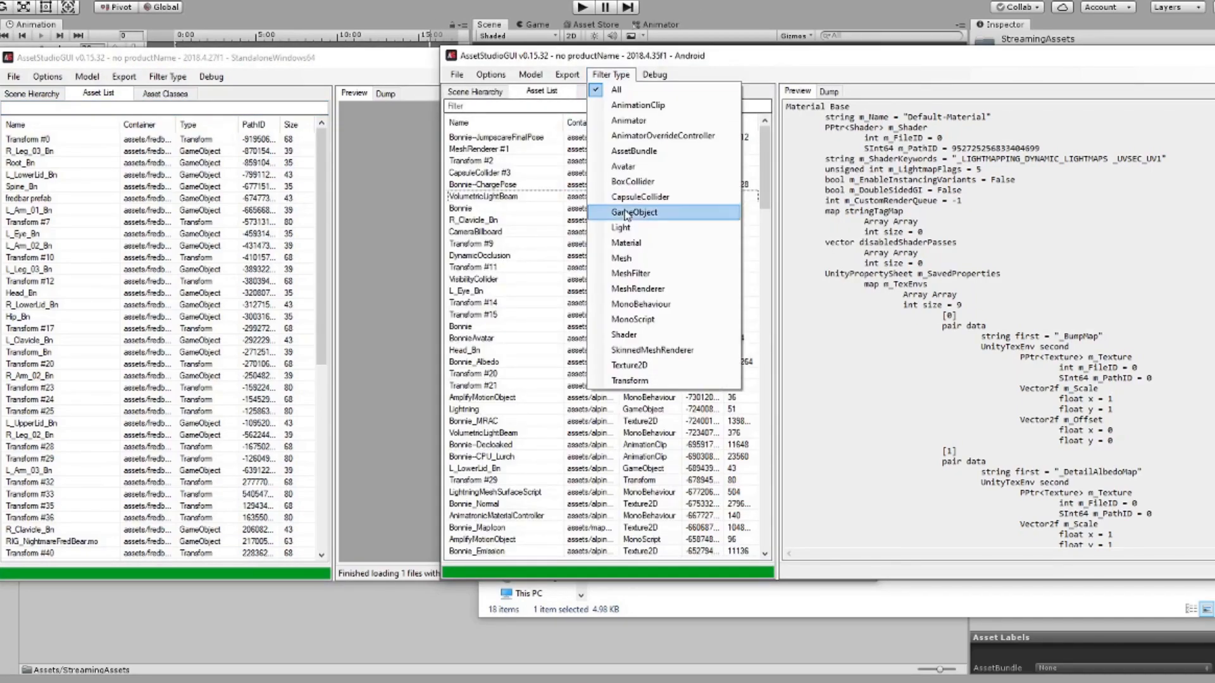
left_click(1044, 188)
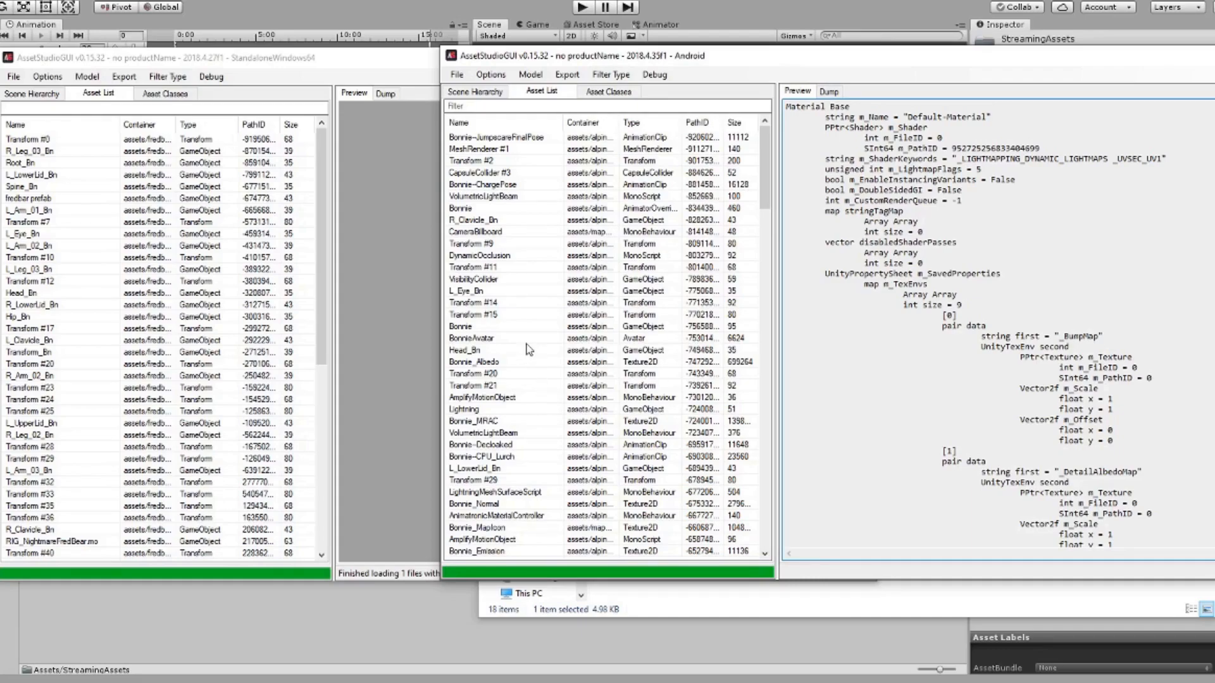
left_click(519, 123)
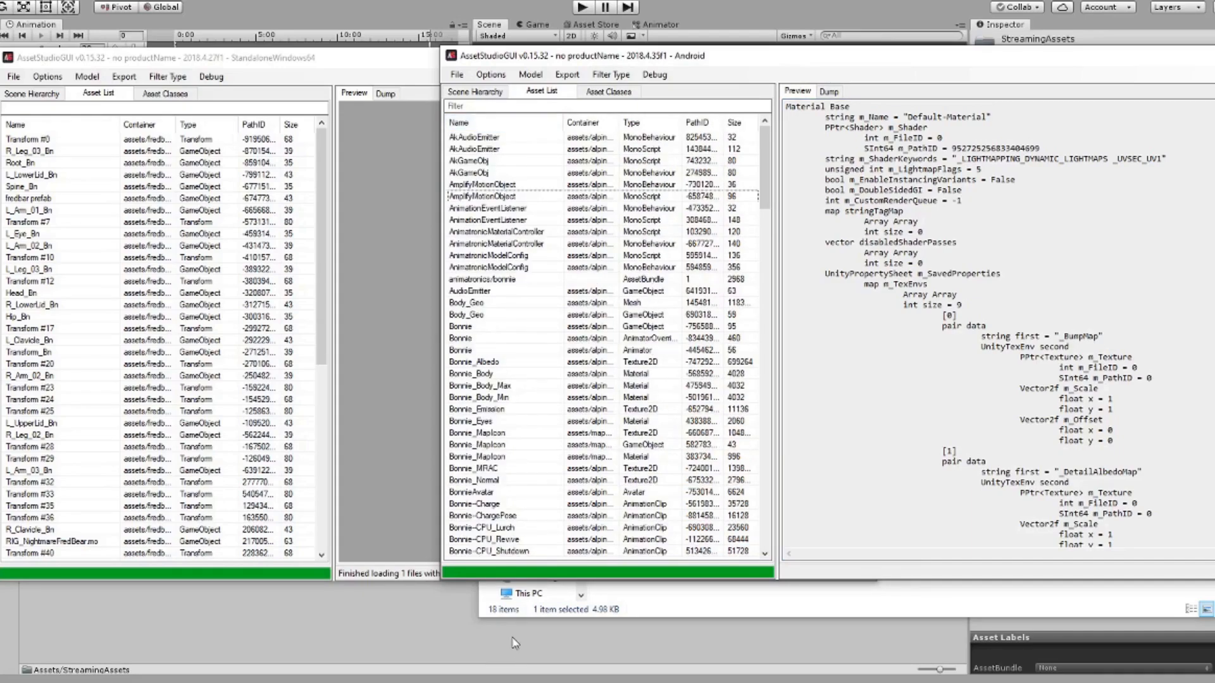
- Close the duplicate custom rig folder window and open SkinnedMeshRenderer.txt from the remaining one, placing it between the two asset lists
mouse_move(182, 638)
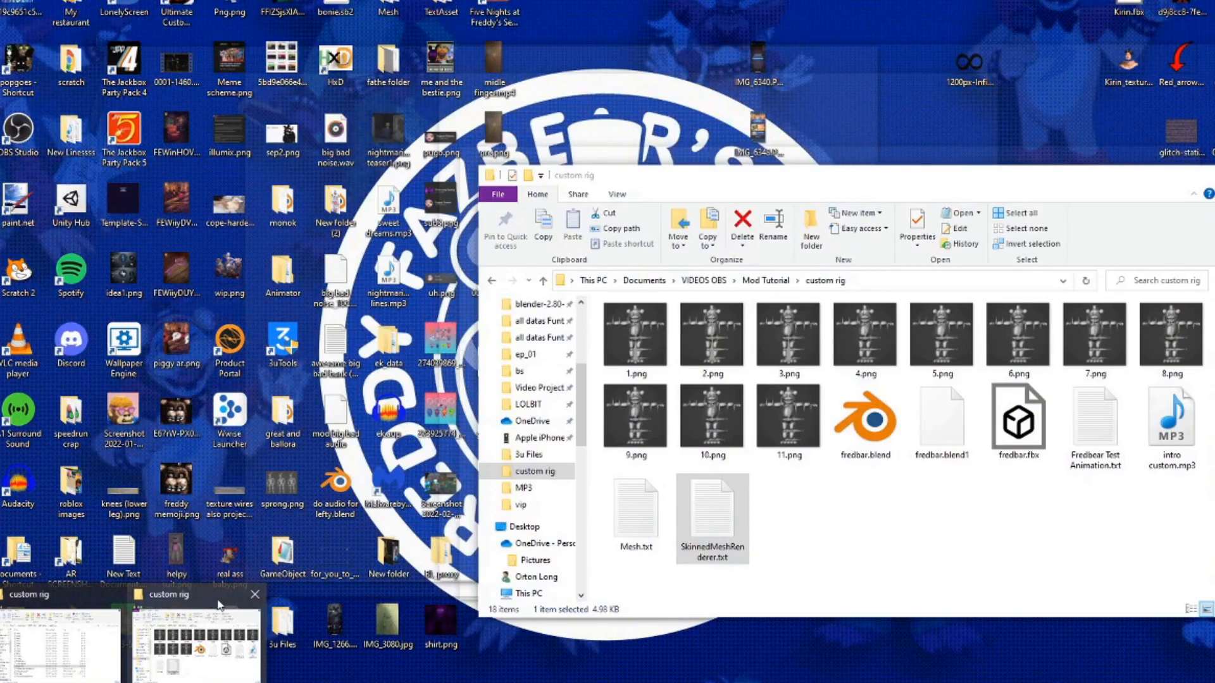
left_click(254, 595)
left_click(161, 634)
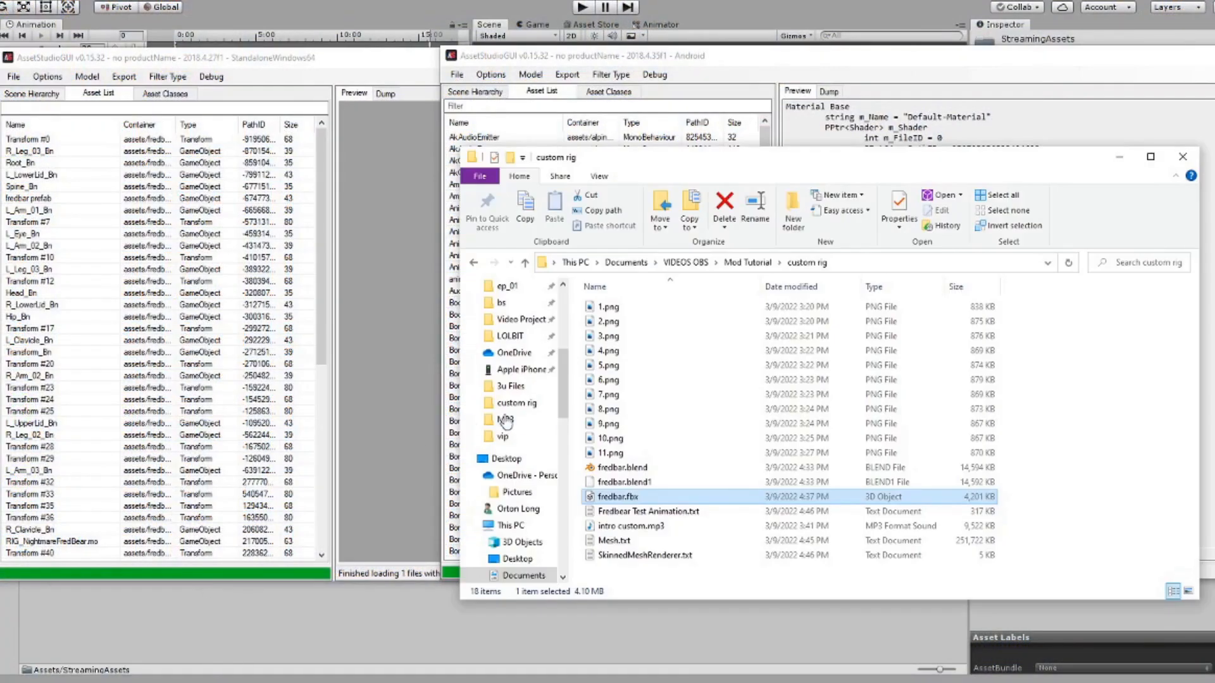
left_click(618, 557)
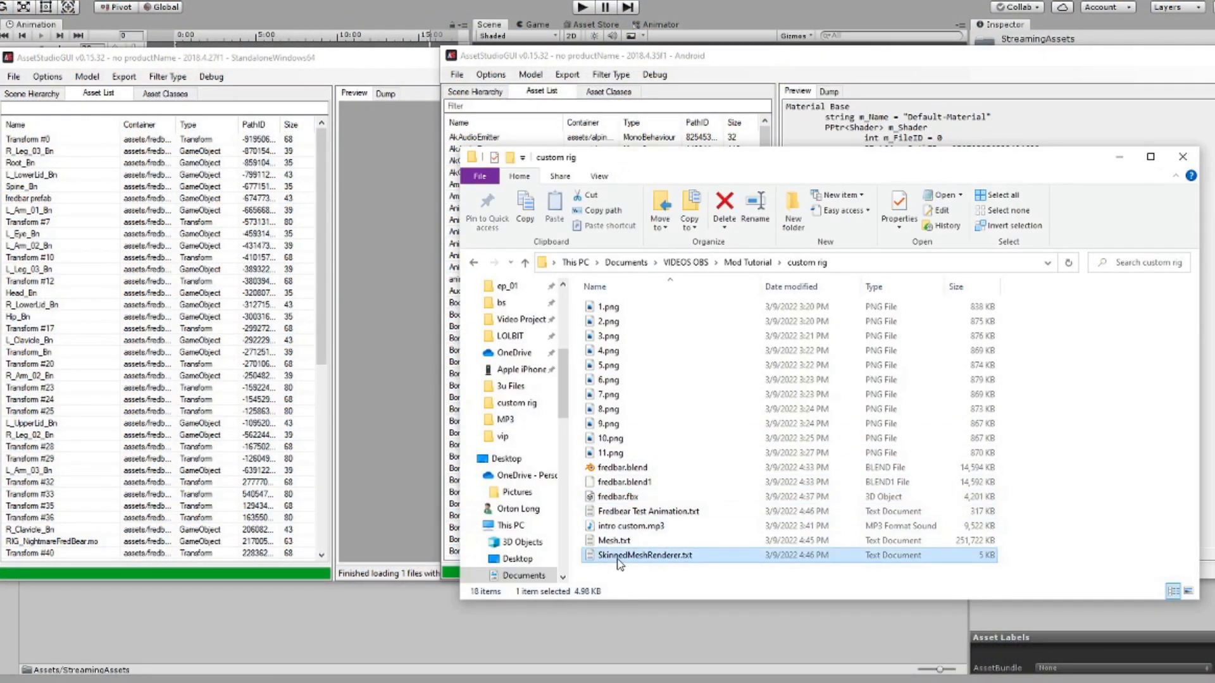
double_click(618, 556)
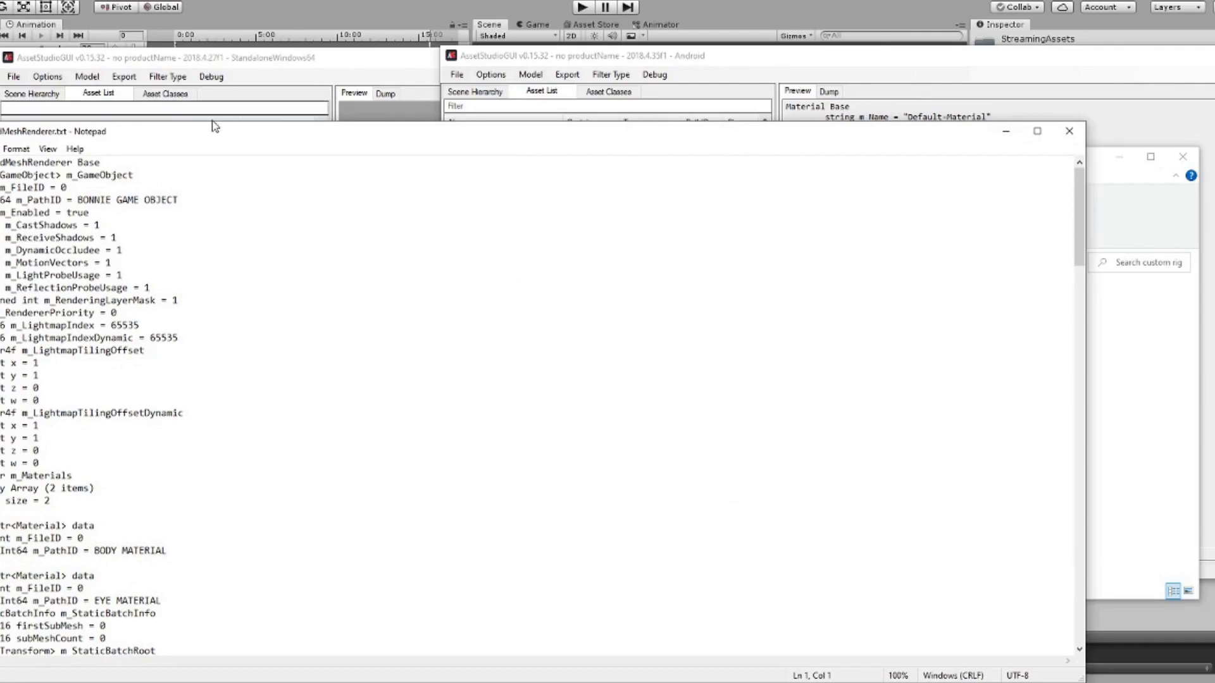
left_click_drag(299, 114, 481, 103)
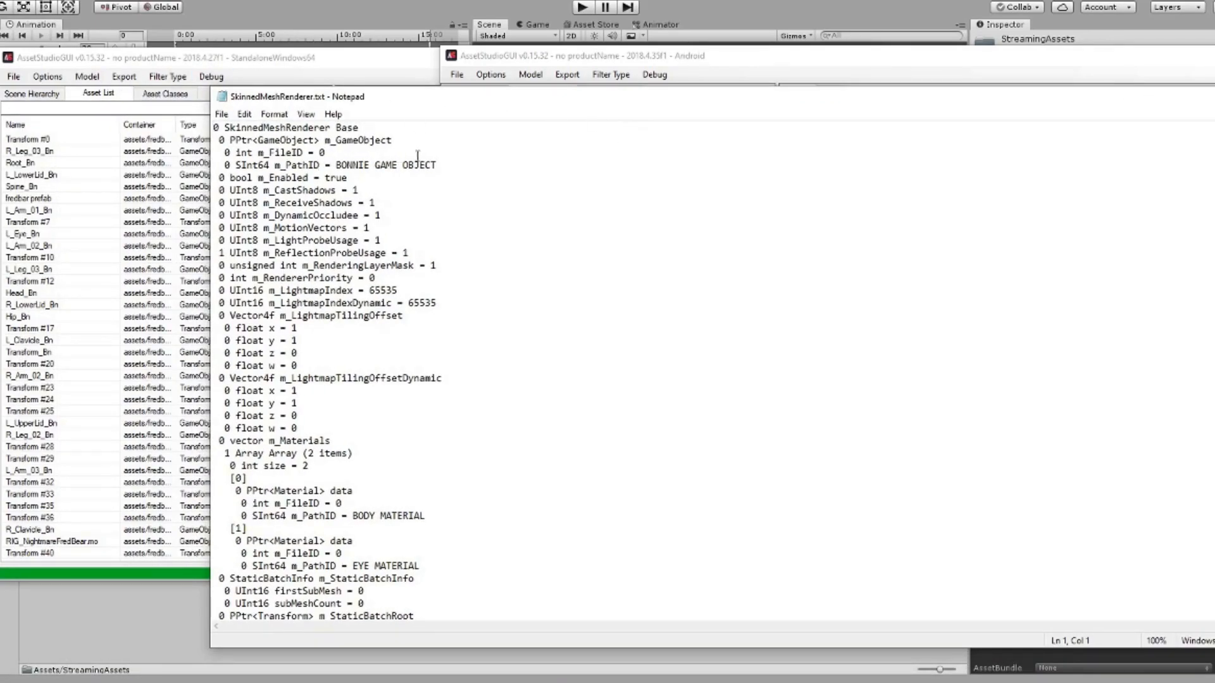
left_click_drag(426, 168, 333, 166)
left_click(542, 87)
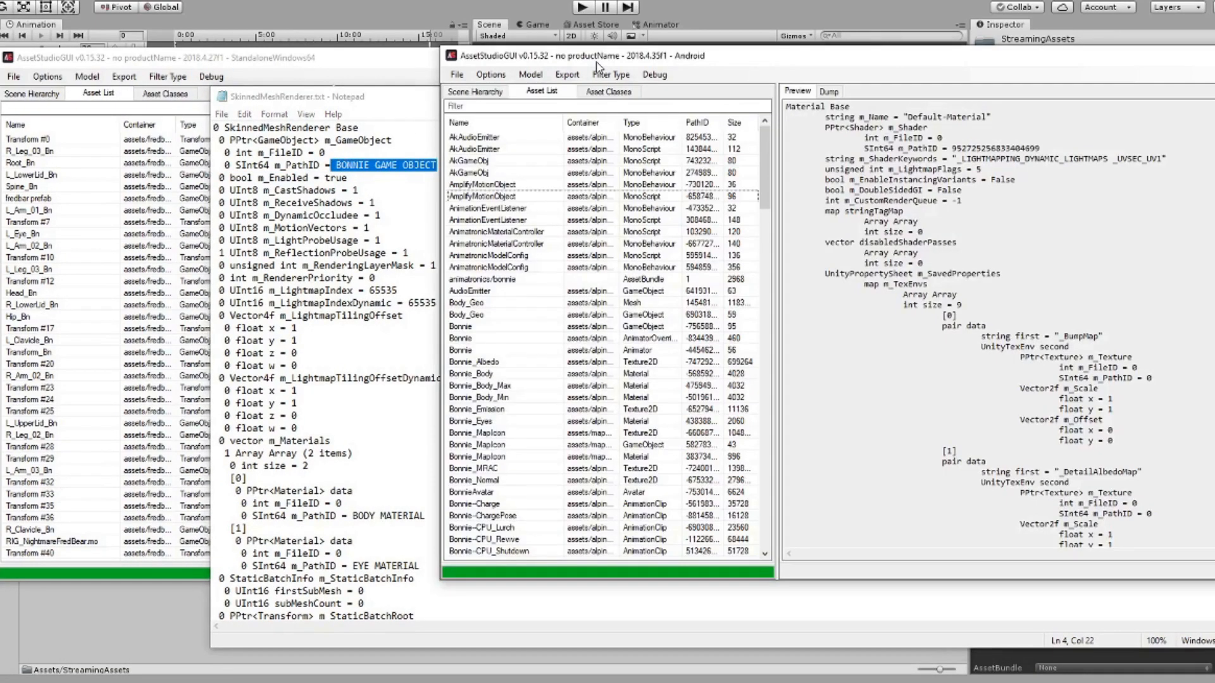
left_click(613, 75)
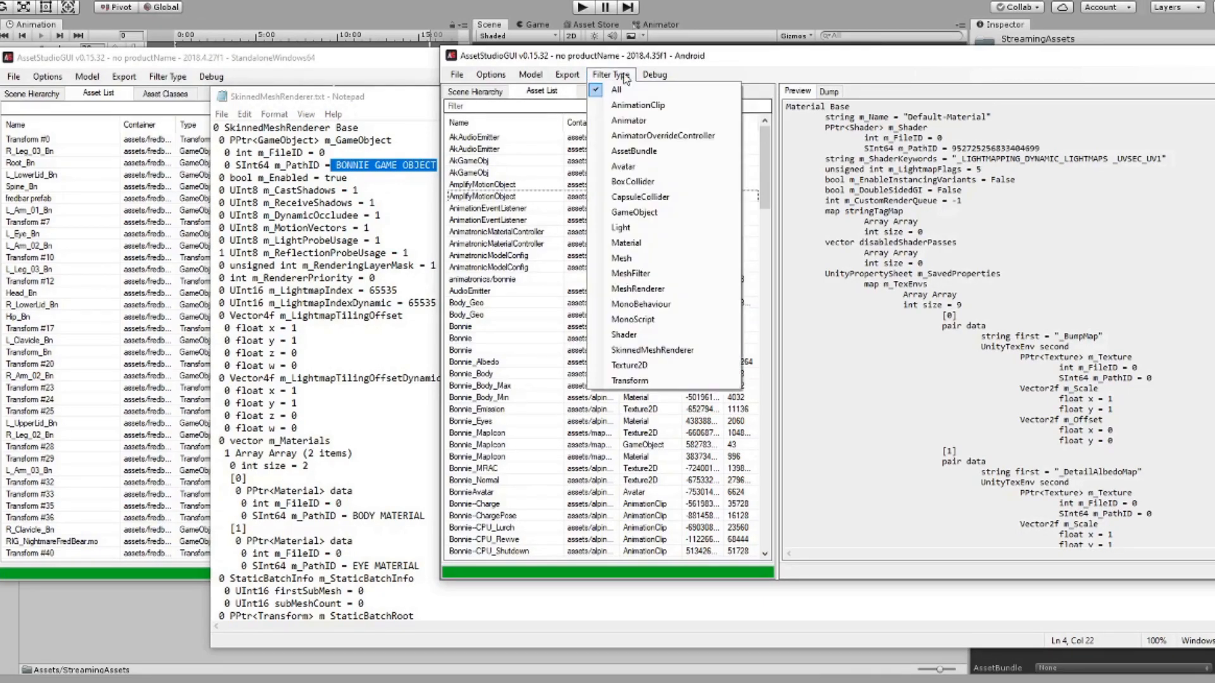
left_click(632, 215)
left_click(497, 162)
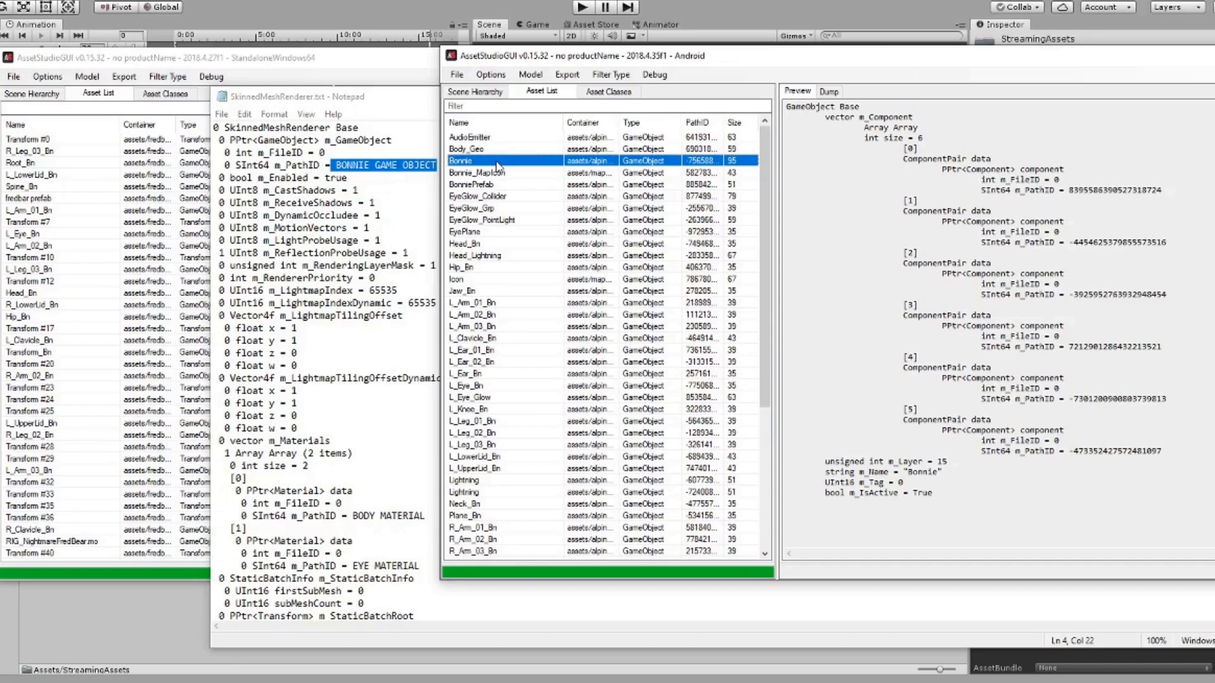
right_click(700, 165)
left_click(721, 167)
left_click(339, 99)
left_click_drag(480, 162, 334, 170)
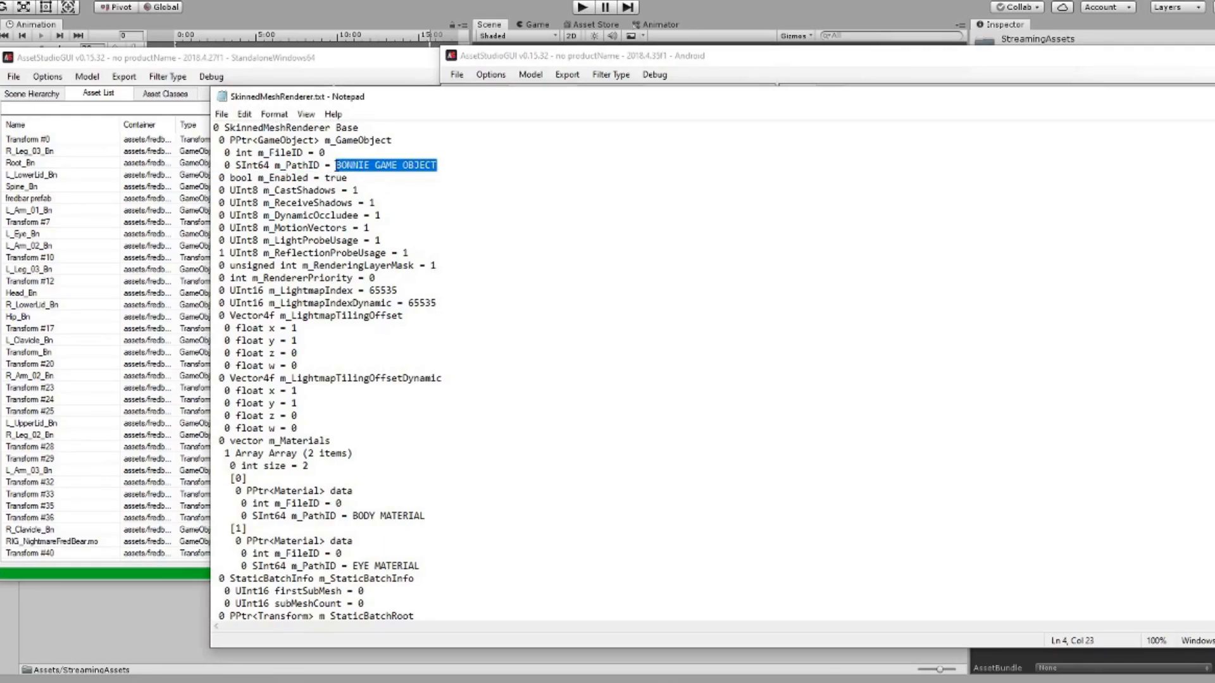
key("ctrl+v")
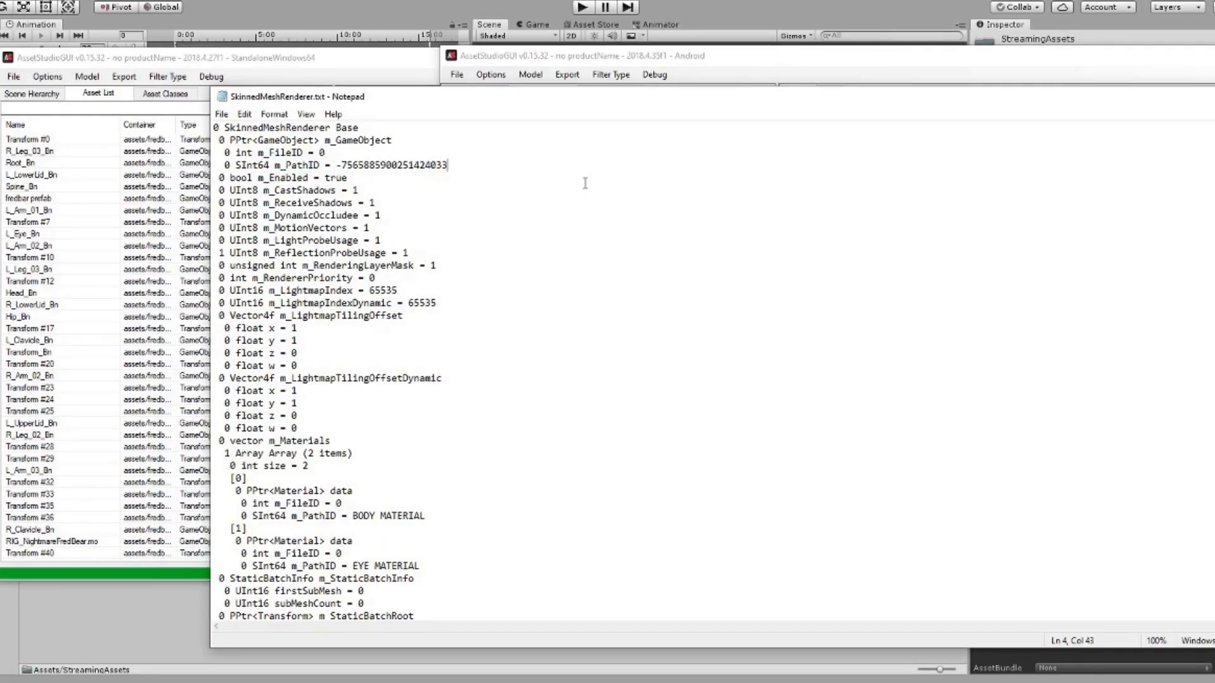
- Select the BODY MATERIAL placeholder in m_Materials and filter the Bonnie bundle's asset list to the Material type only
scroll(451, 457, "down", 3)
left_click_drag(423, 403, 347, 403)
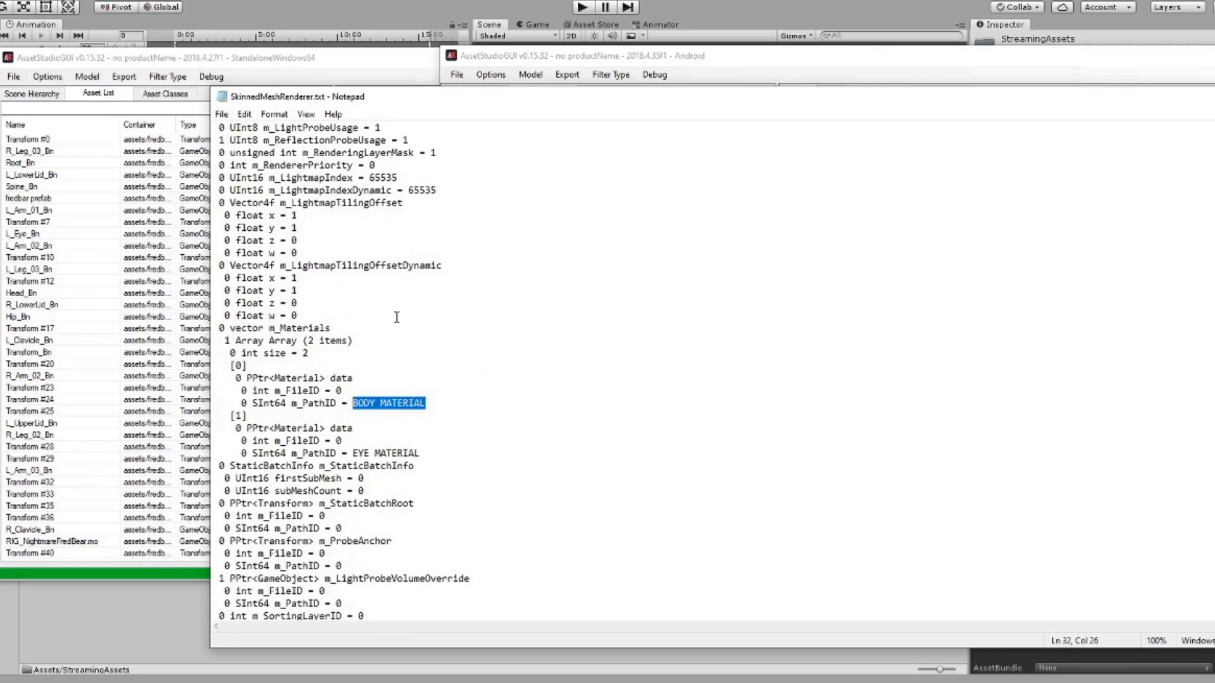
left_click(558, 64)
scroll(569, 307, "down", 1)
scroll(569, 307, "up", 4)
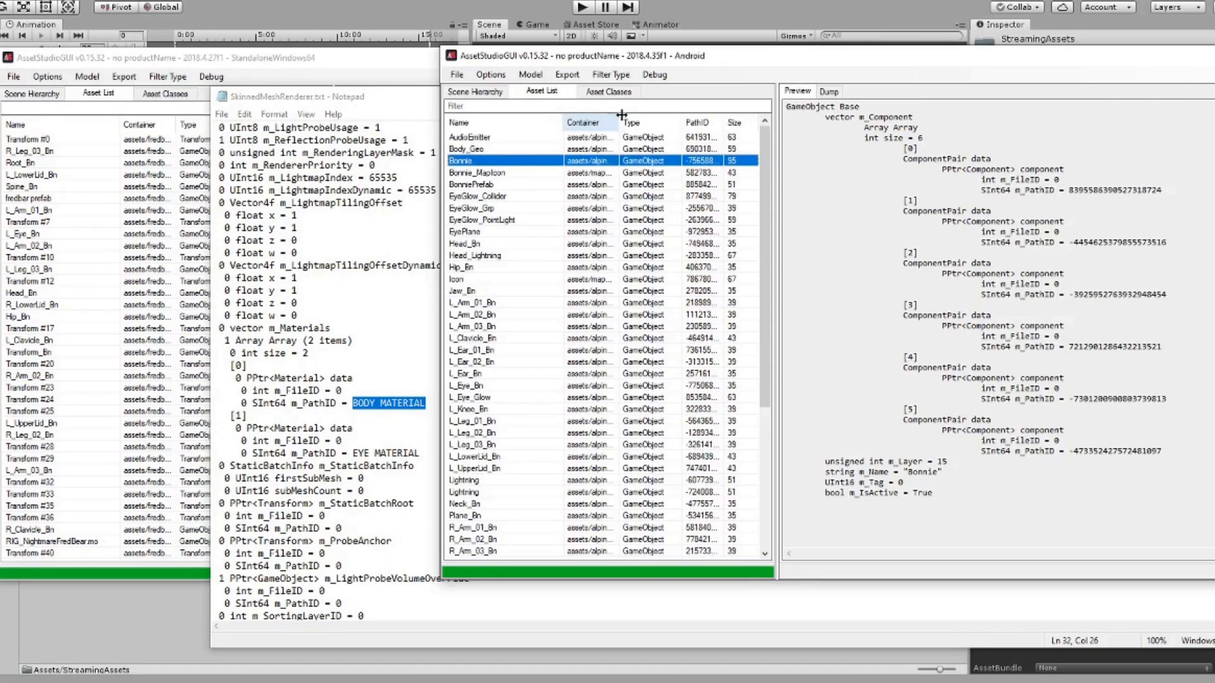
left_click(614, 76)
left_click(620, 211)
left_click(623, 76)
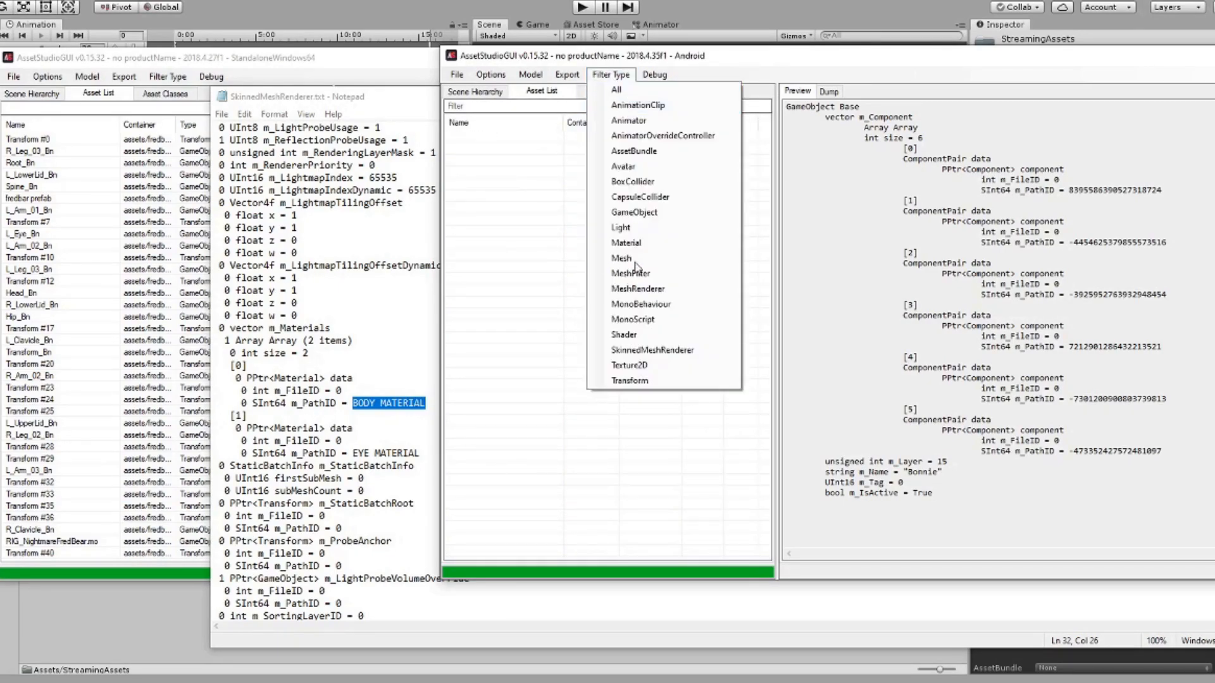
left_click(626, 253)
- Copy the Bonnie_Body material's path ID and paste it over BODY MATERIAL in m_Materials entry [0]
left_click(506, 138)
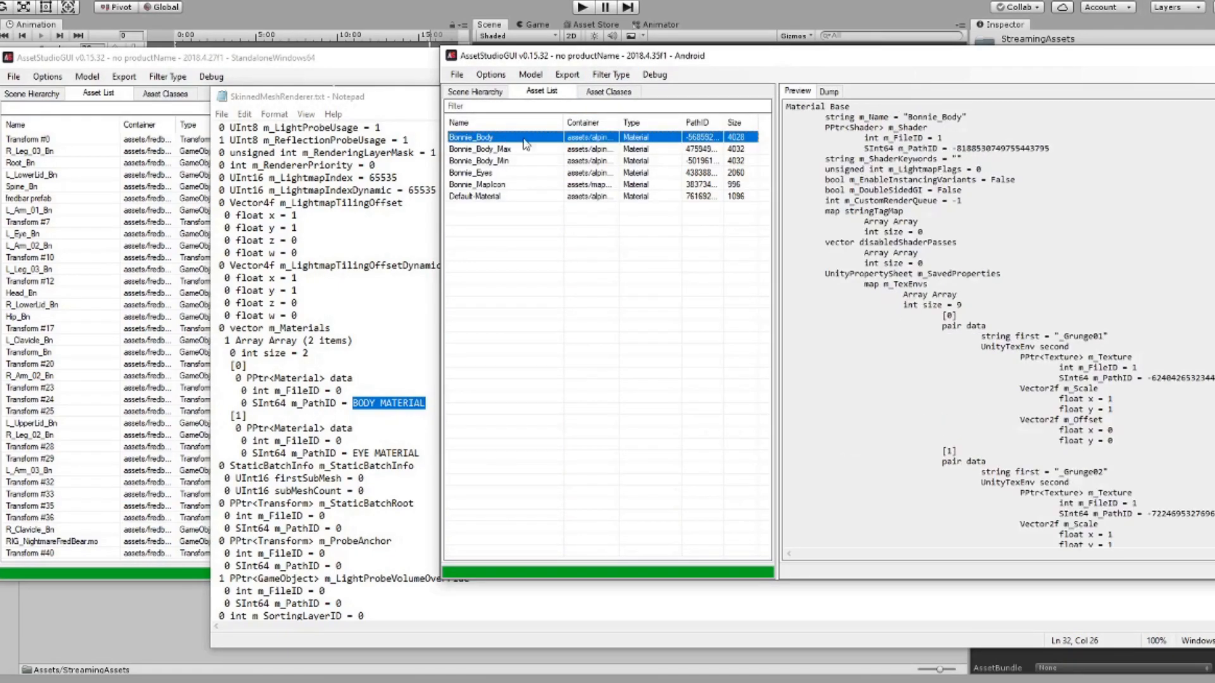
right_click(707, 144)
left_click(728, 152)
left_click(435, 98)
key("ctrl+v")
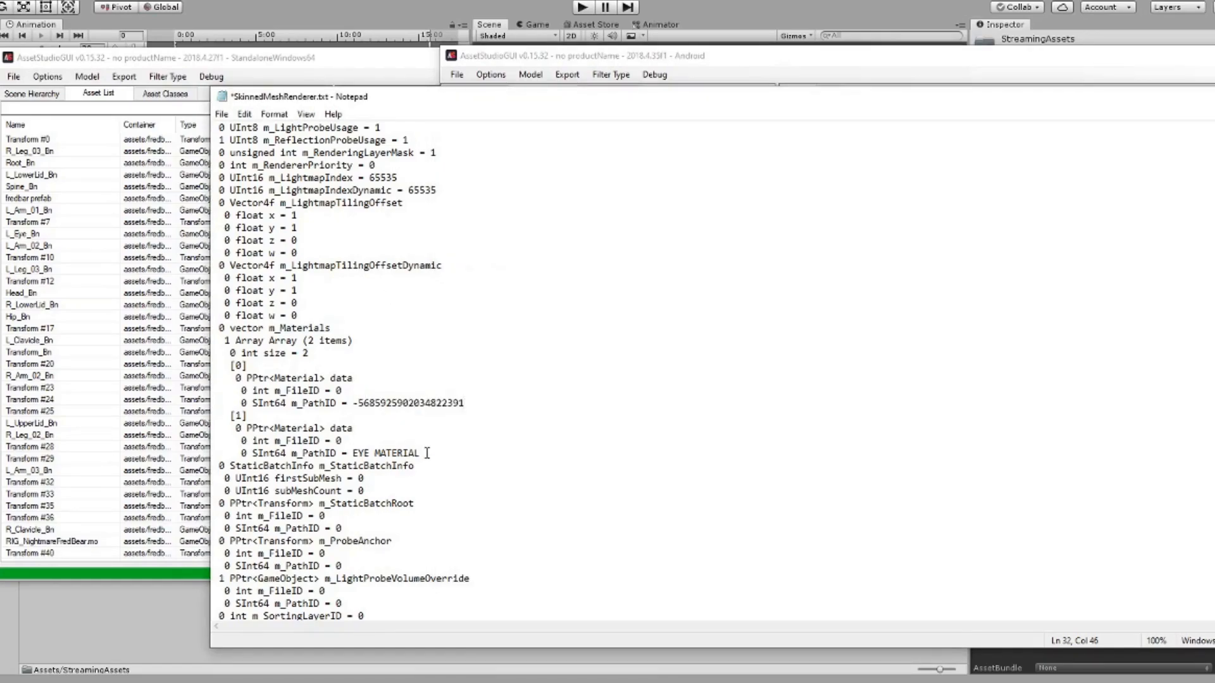
left_click_drag(427, 453, 355, 457)
left_click(531, 56)
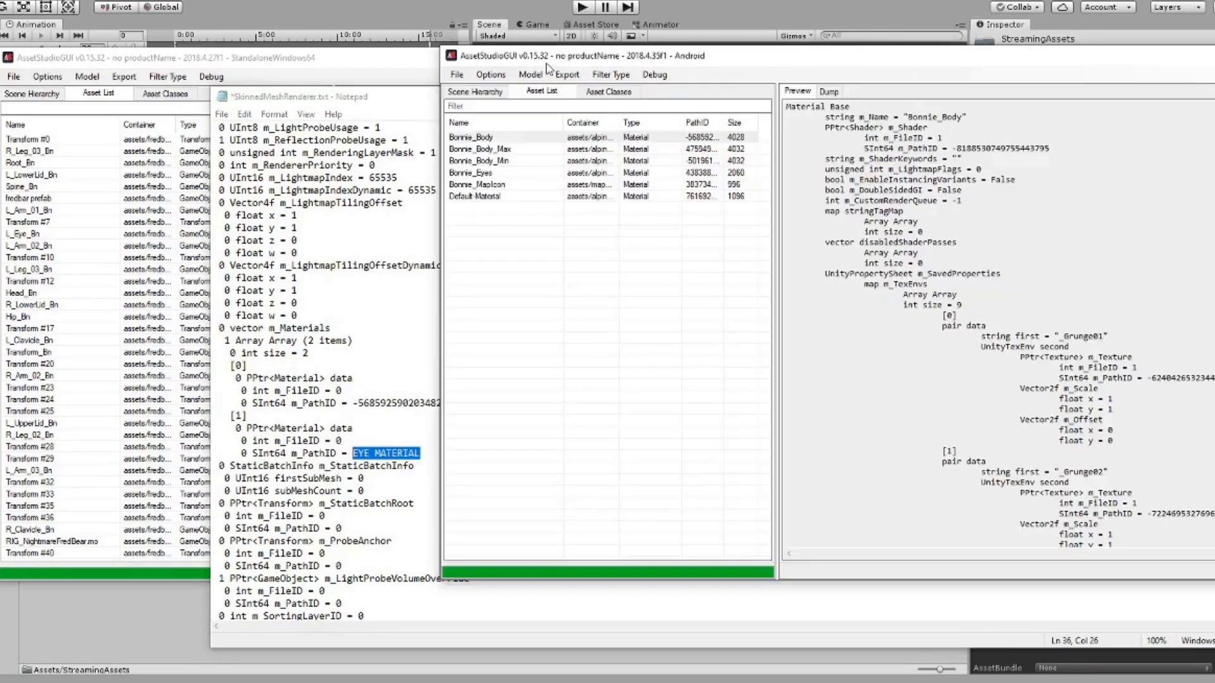
left_click(509, 172)
right_click(698, 172)
left_click(727, 179)
left_click(367, 102)
key("ctrl+v")
- Select the path ID under m_Mesh in the dump and add the Mesh type to the Bonnie bundle's asset filter
scroll(416, 402, "down", 11)
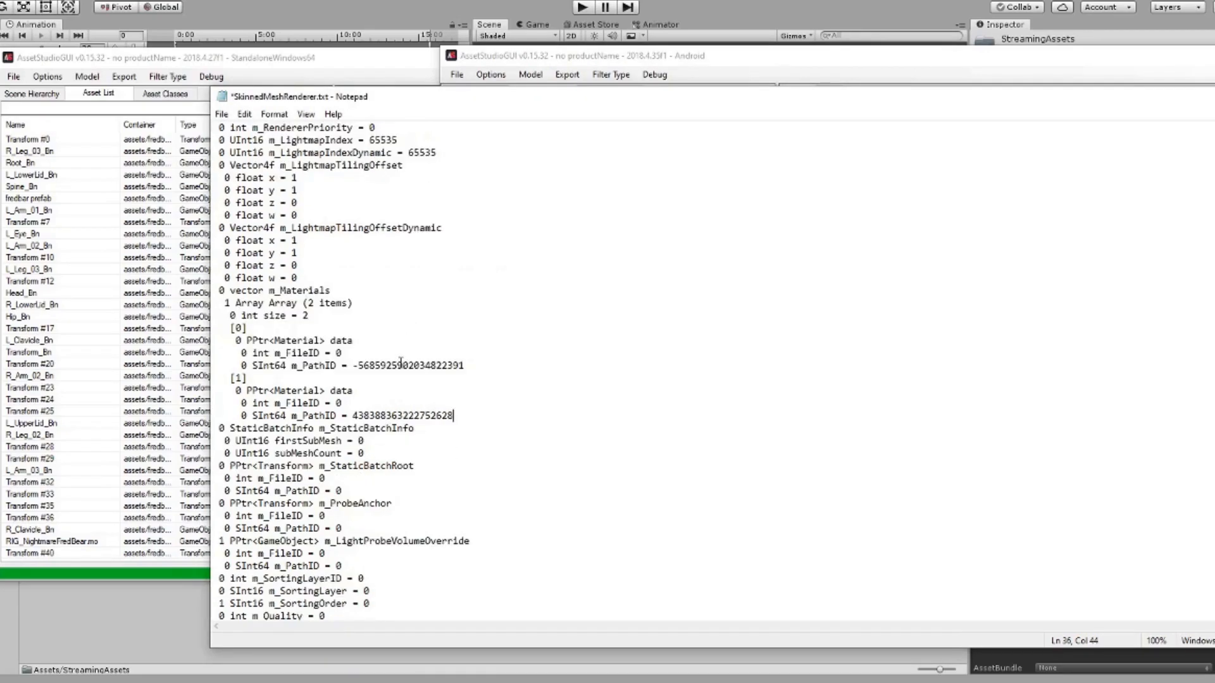
left_click_drag(458, 294, 336, 305)
left_click(475, 316)
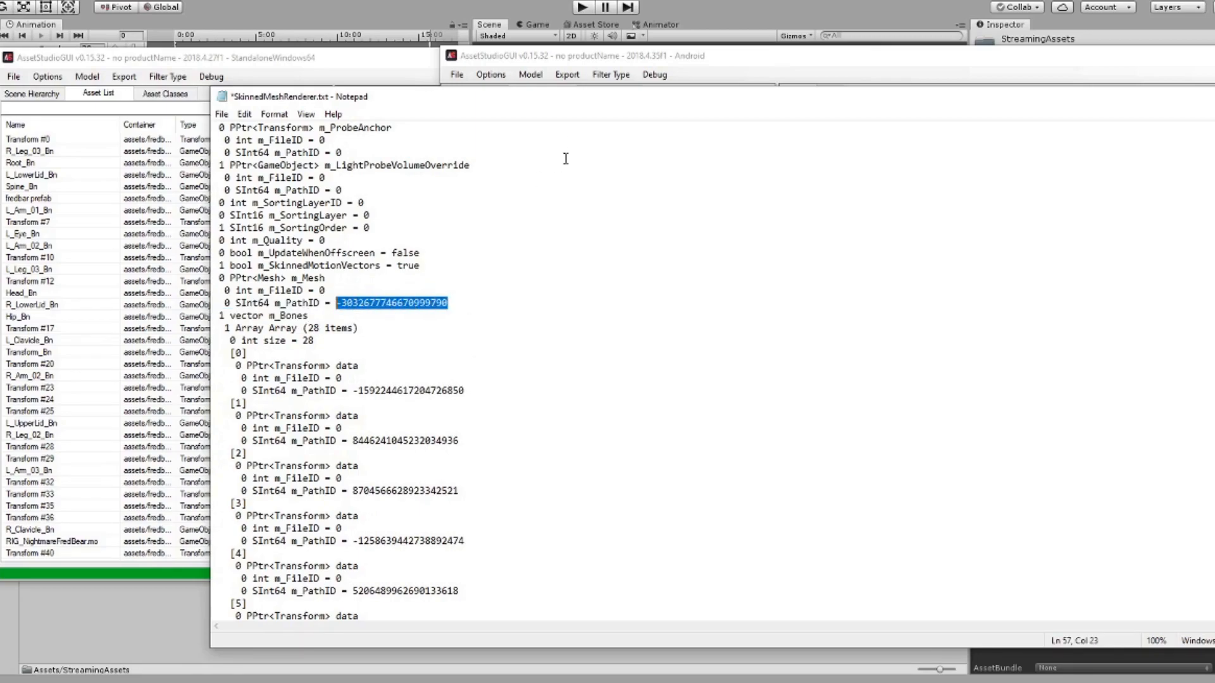
left_click(536, 61)
left_click(611, 75)
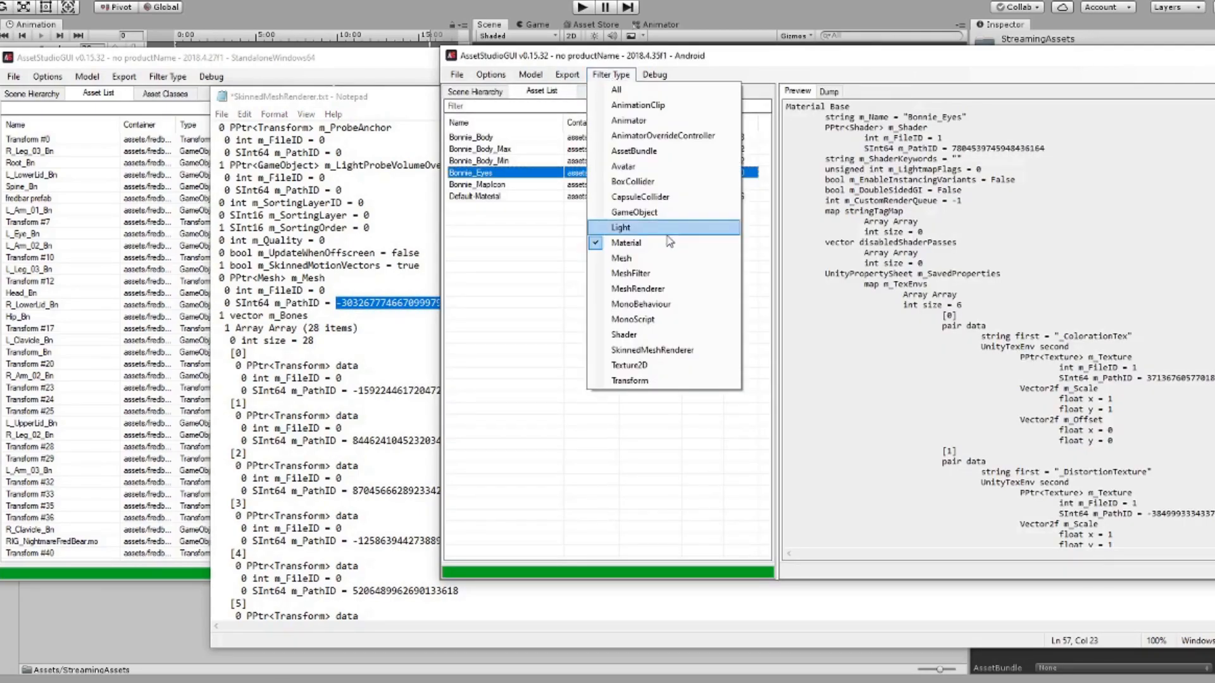
left_click(633, 163)
left_click(699, 137)
right_click(699, 137)
left_click(725, 143)
left_click(341, 101)
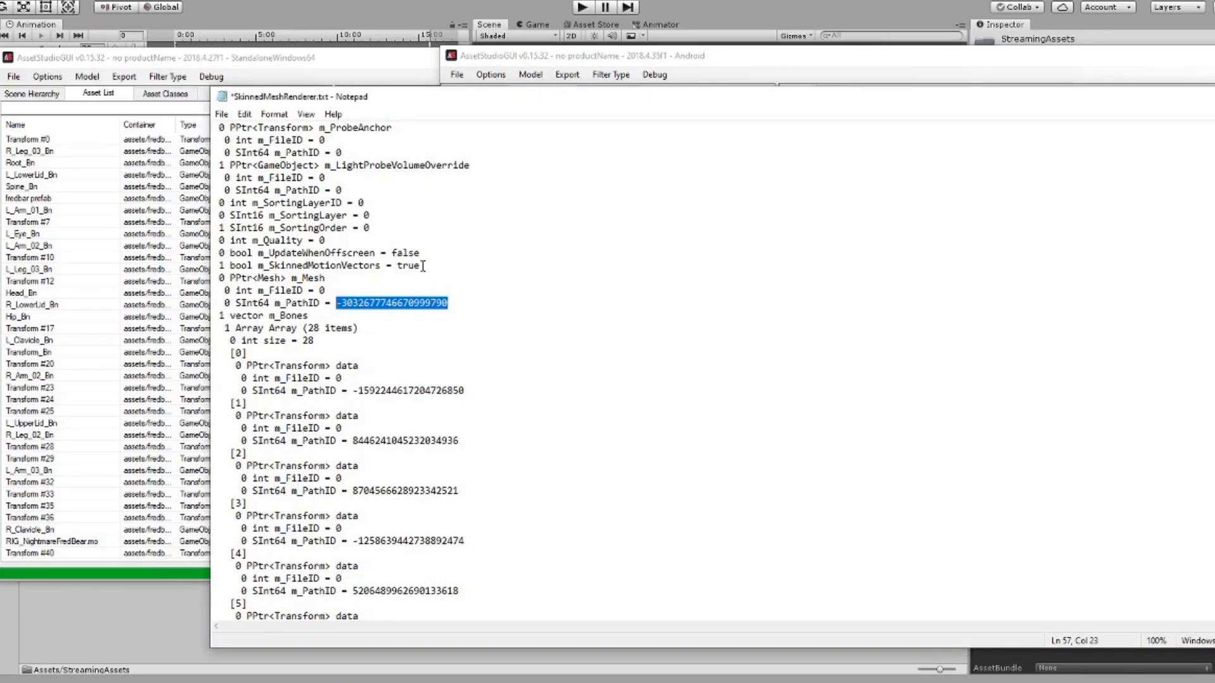
key("ctrl+v")
key("ctrl+s")
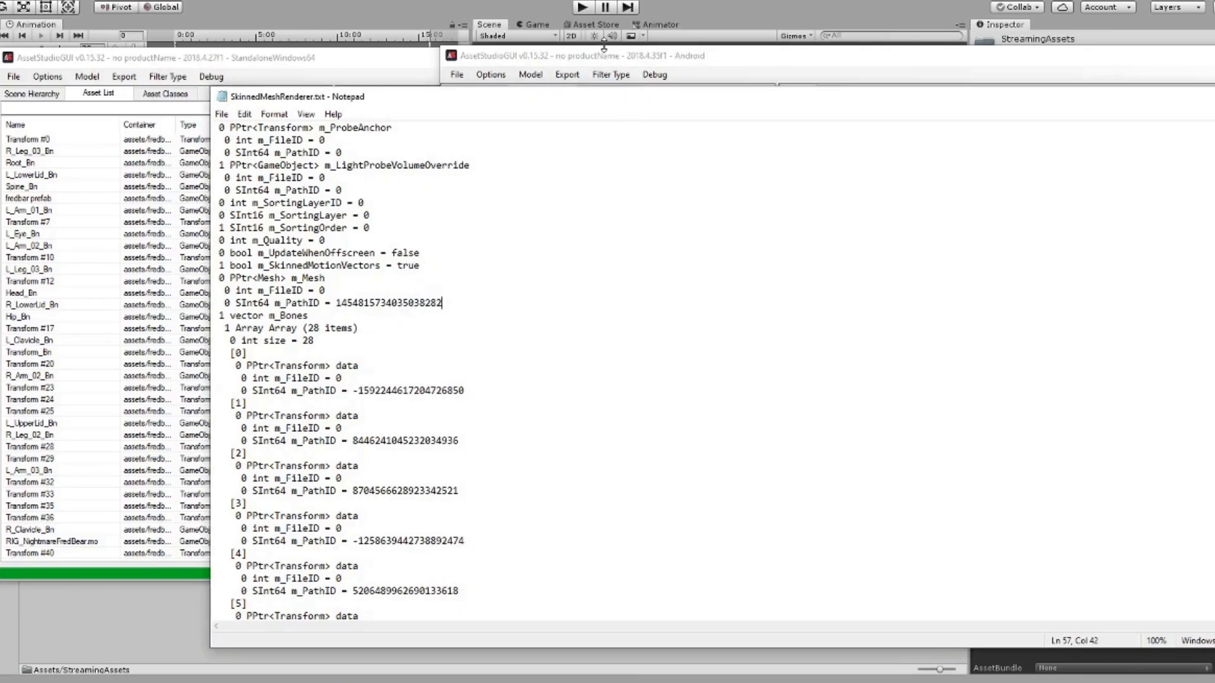
- Filter the Bonnie bundle's asset list to the GameObject type only
left_click(556, 61)
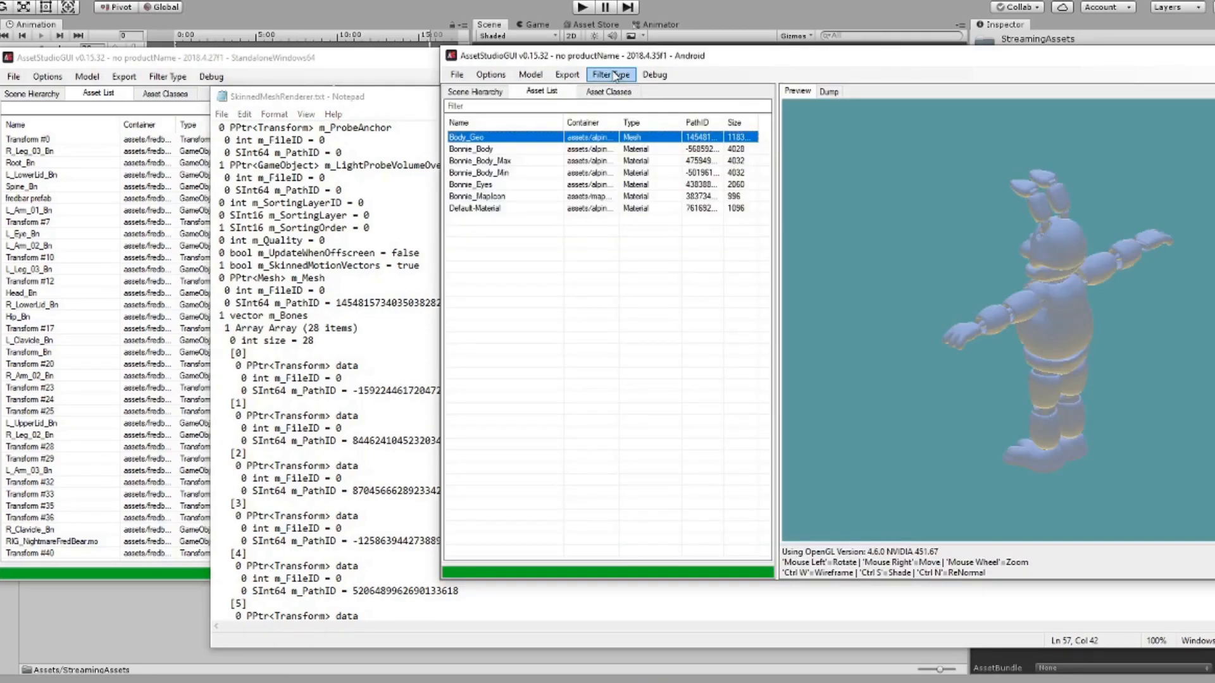
left_click(611, 75)
left_click(639, 257)
left_click(612, 75)
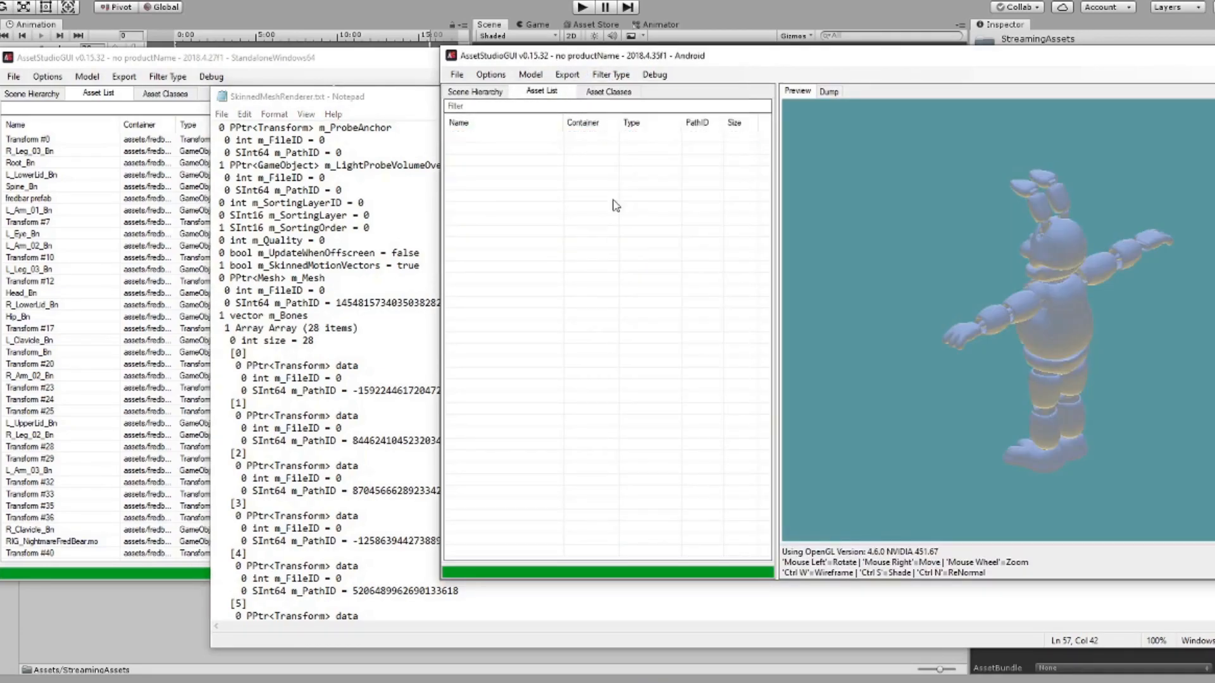
left_click(623, 215)
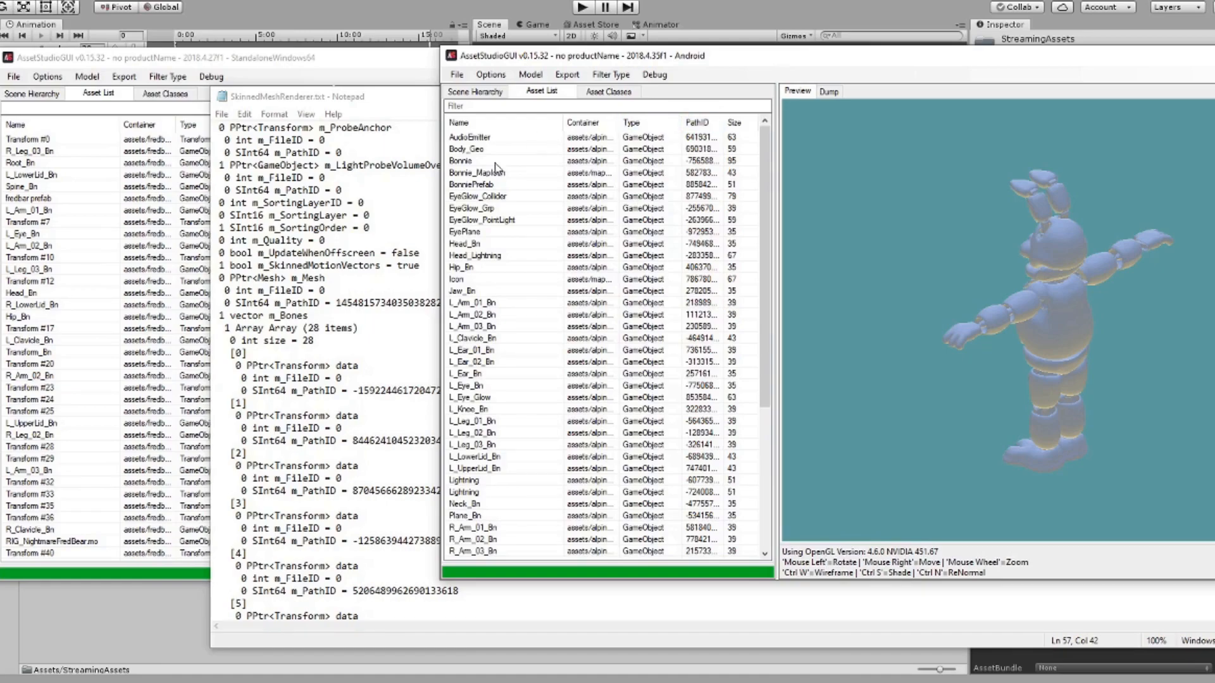
- Examine the component path IDs of the Bonnie bundle's EyeGlow_Collider game object
left_click(706, 197)
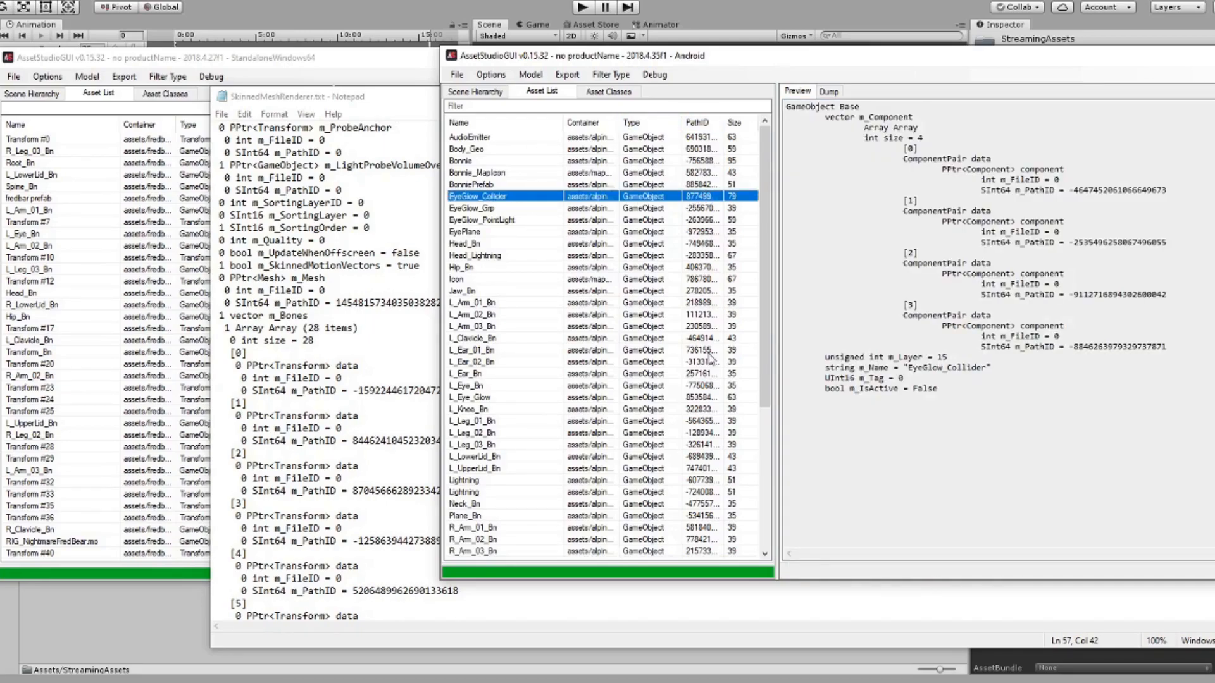
left_click_drag(1070, 194, 1176, 214)
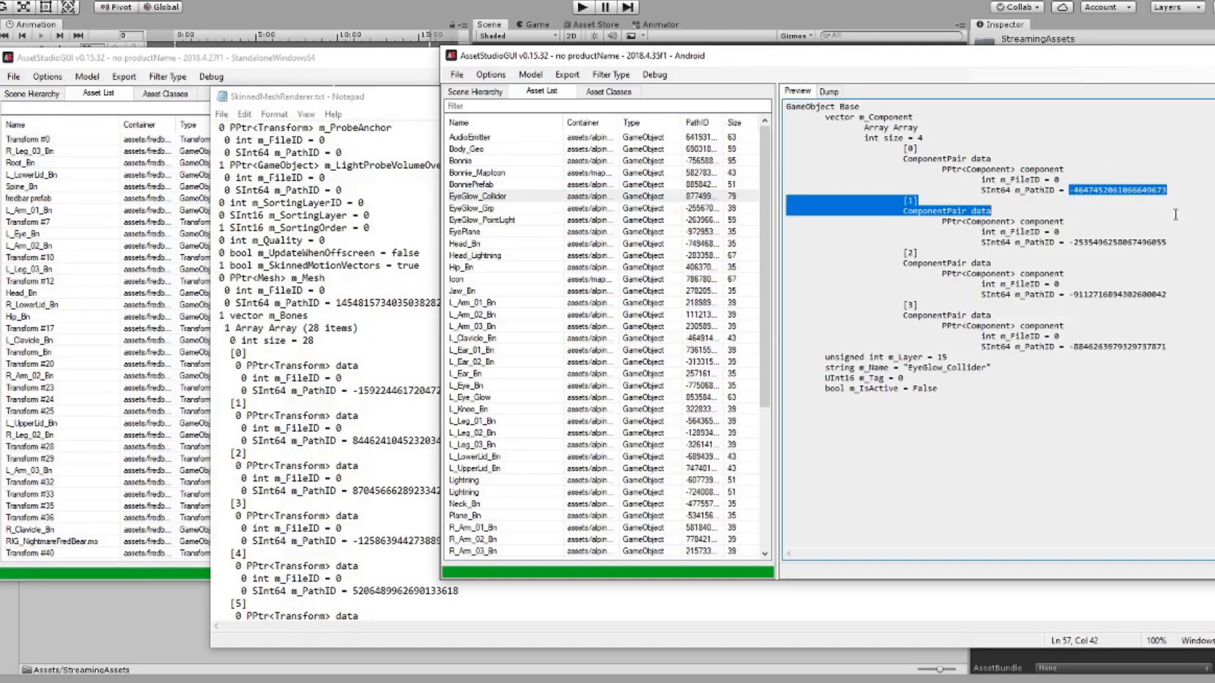
left_click(1176, 215)
left_click(319, 99)
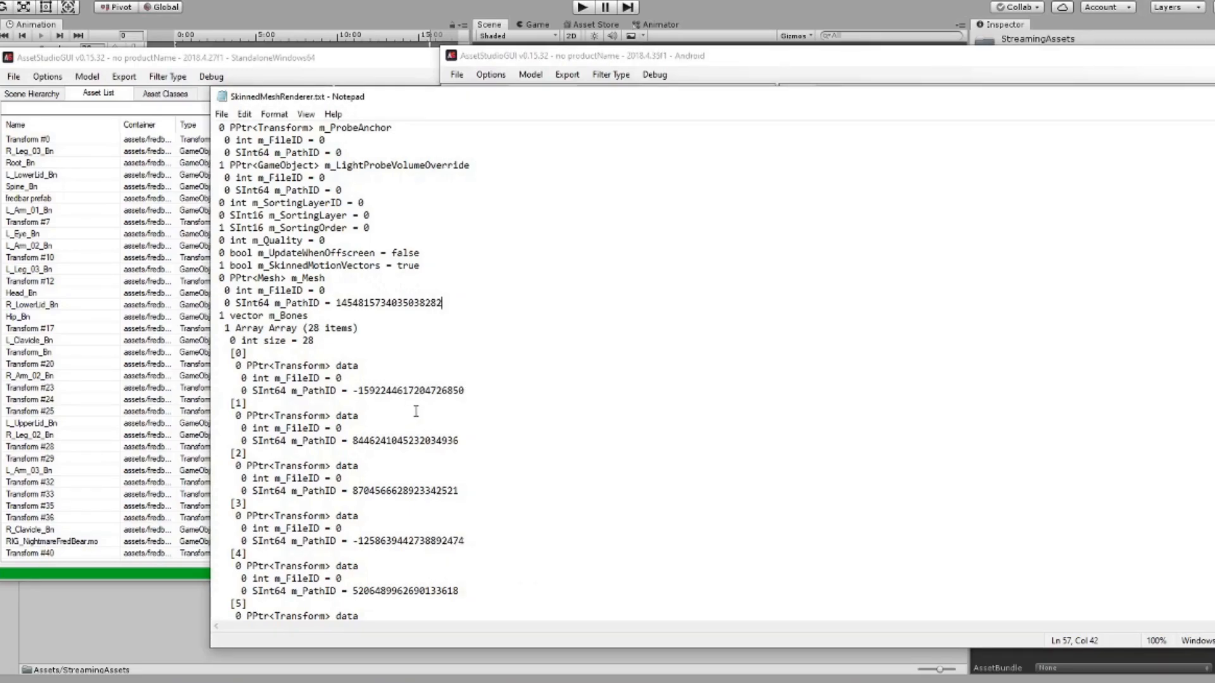
left_click_drag(476, 391, 336, 391)
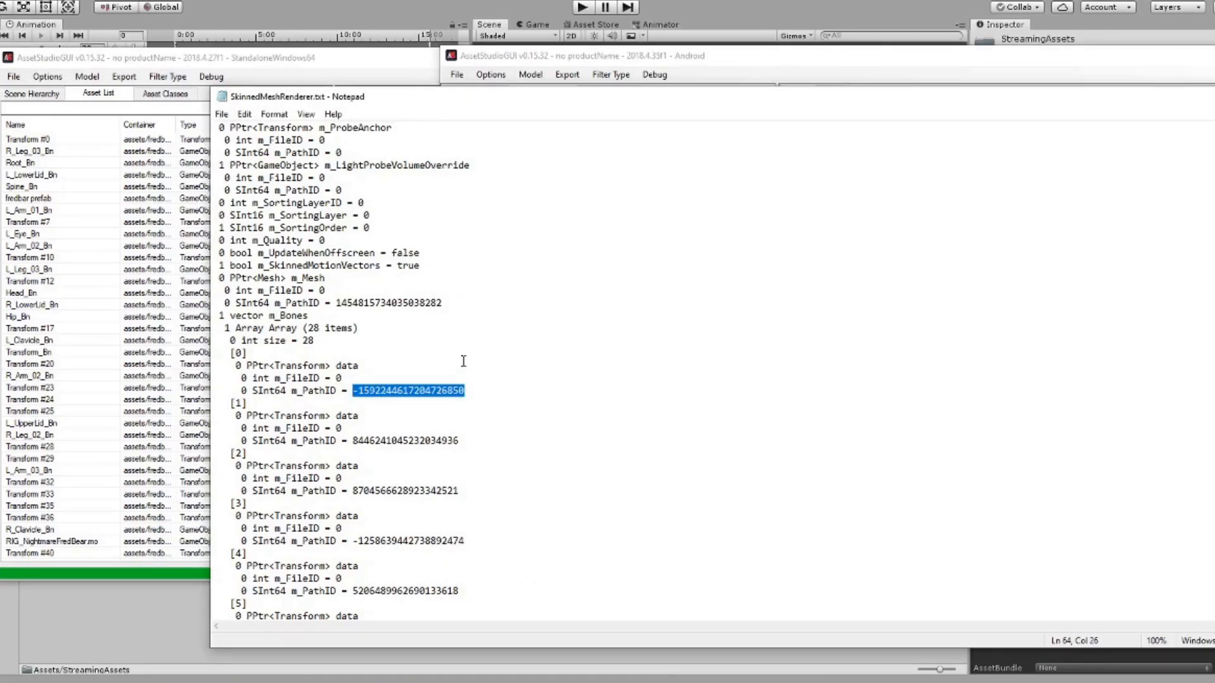
key("ctrl+c")
left_click(194, 108)
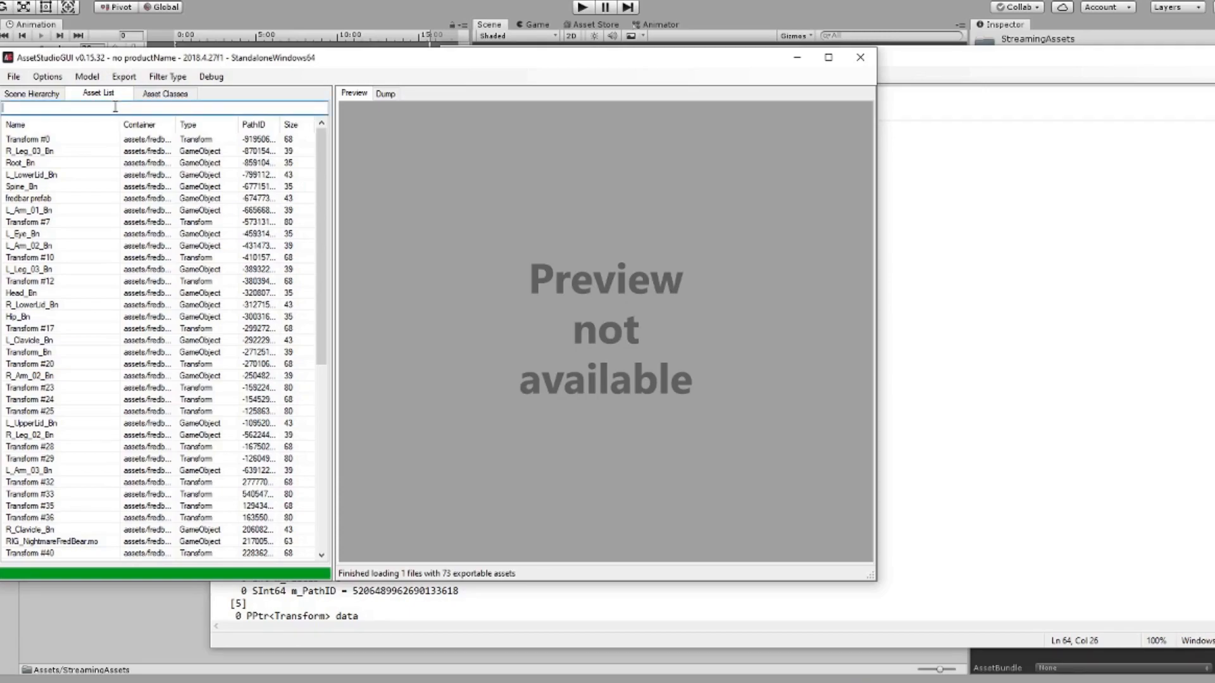
key("ctrl+v")
left_click(59, 139)
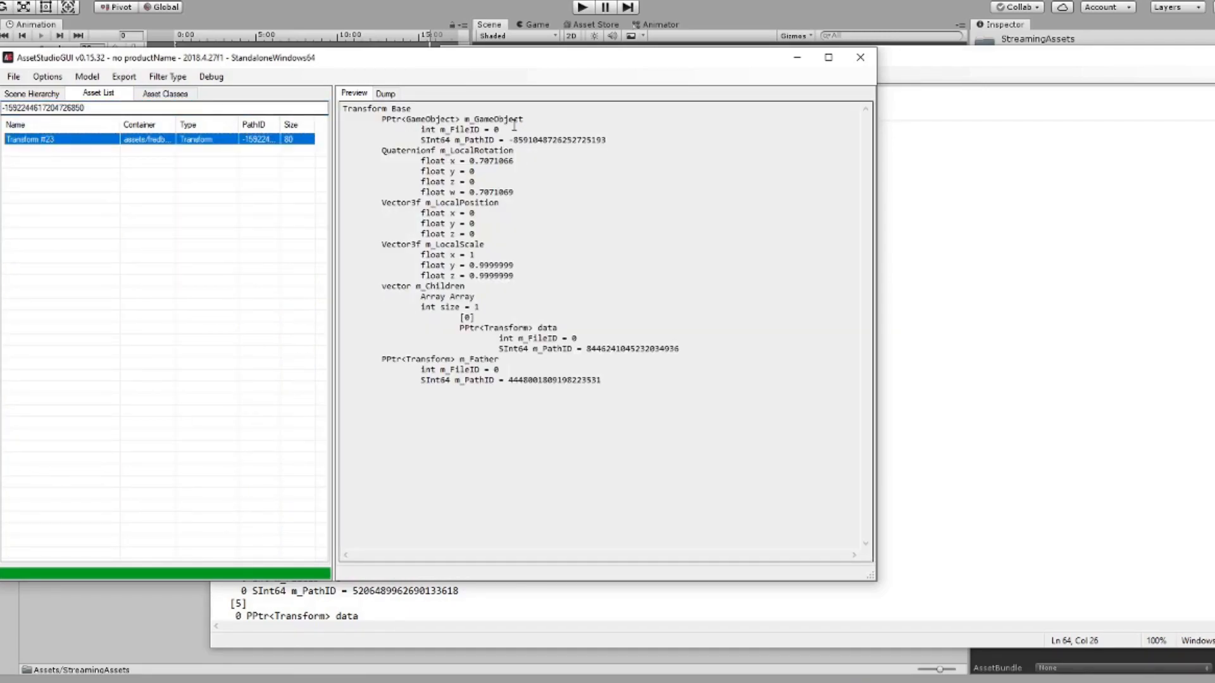
left_click_drag(608, 140, 508, 139)
key("ctrl+c")
double_click(69, 107)
key("ctrl+v")
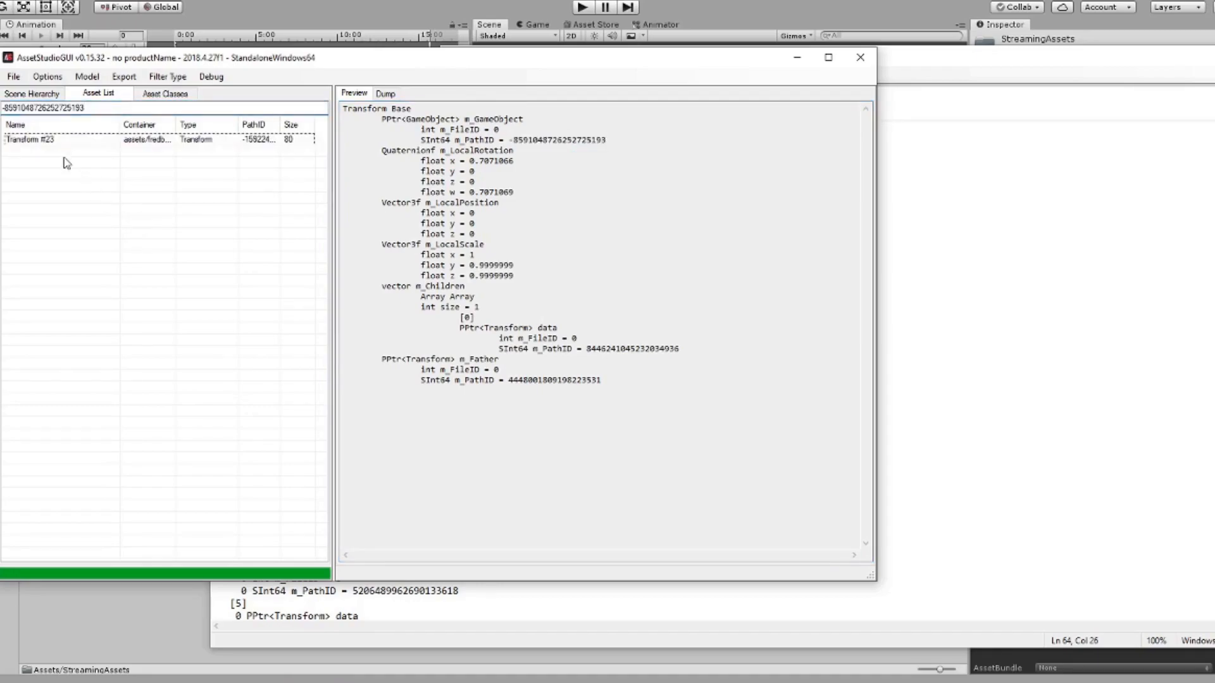
left_click(1000, 72)
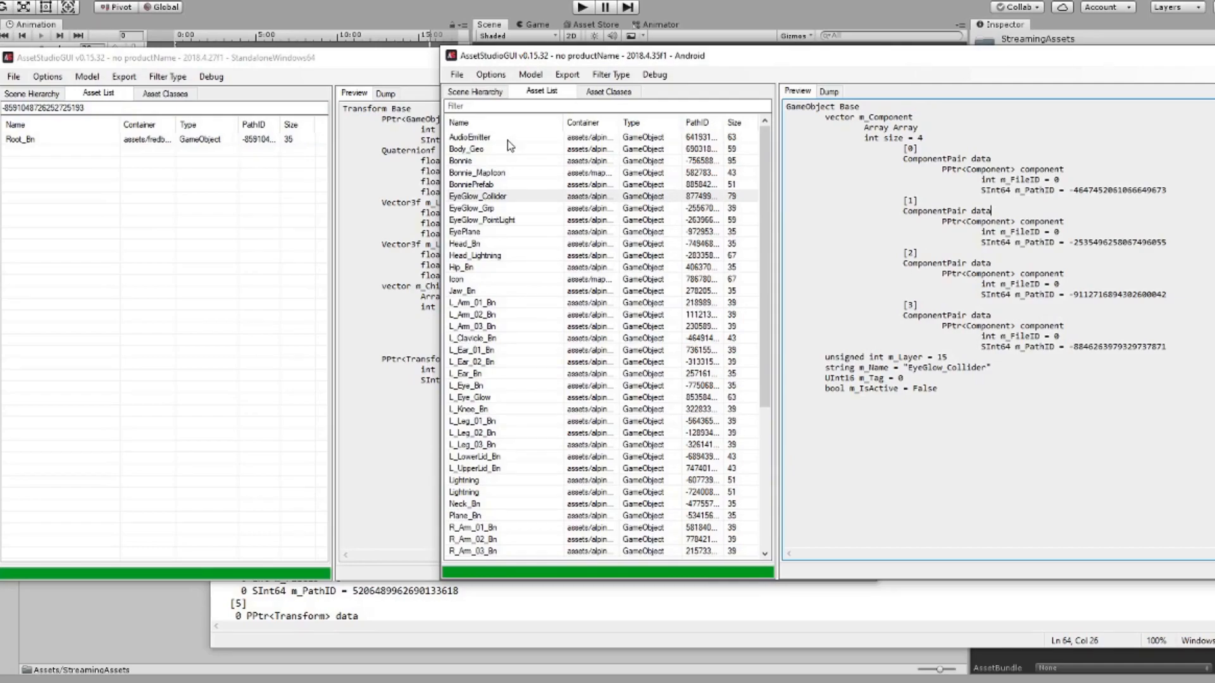
left_click(503, 122)
left_click(473, 196)
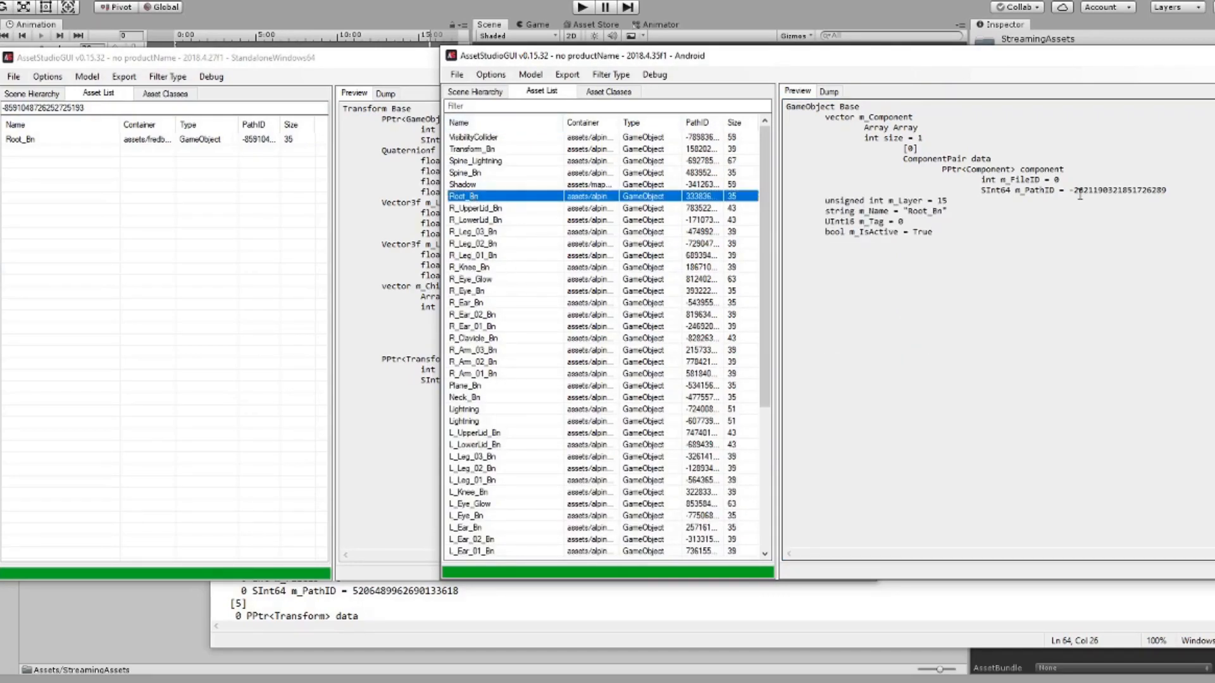
left_click_drag(1167, 190, 1068, 192)
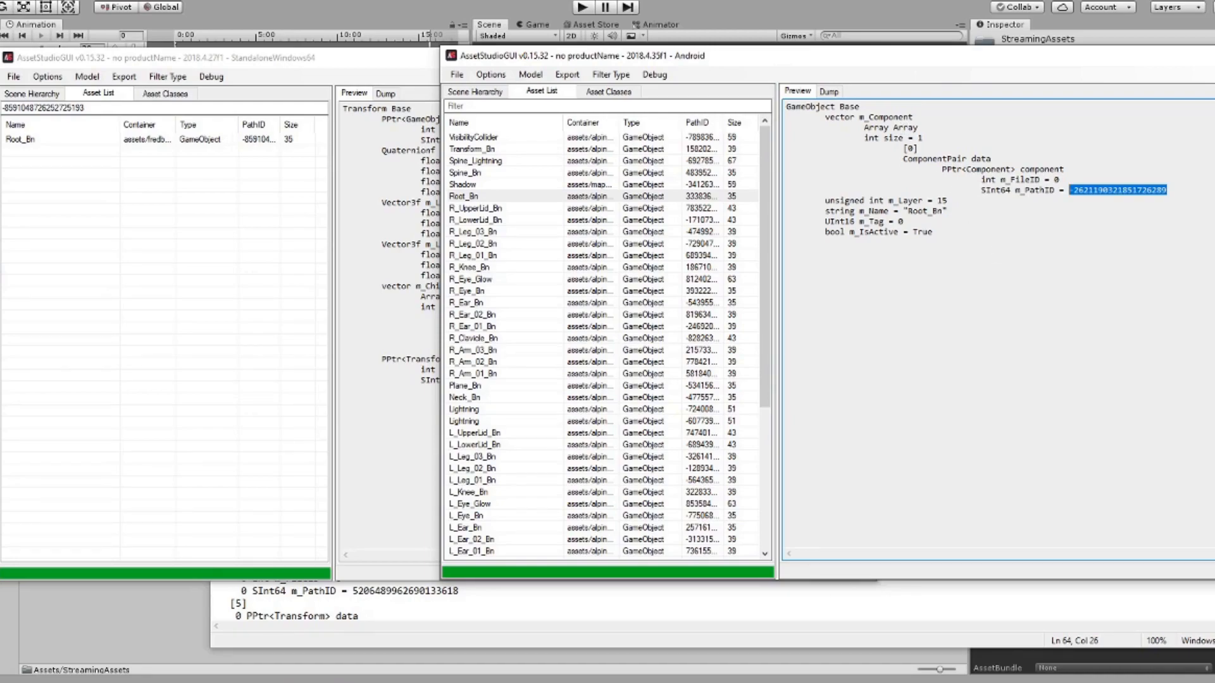
key("alt+Tab")
key("ctrl+v")
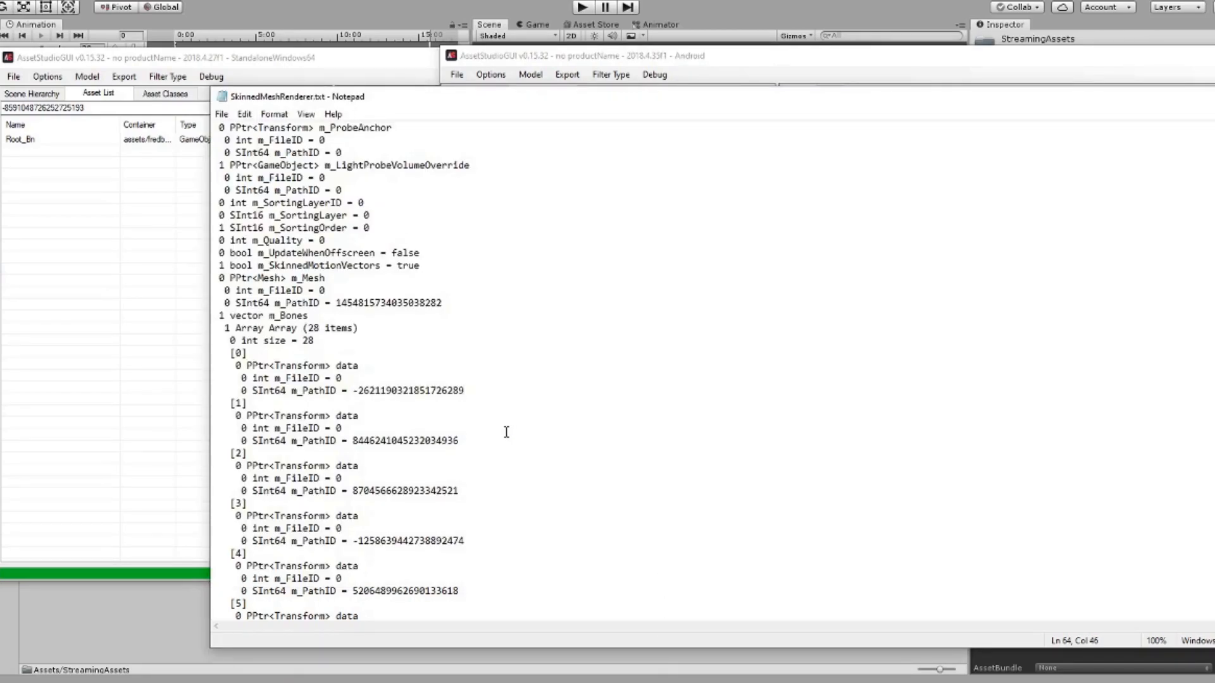
double_click(456, 439)
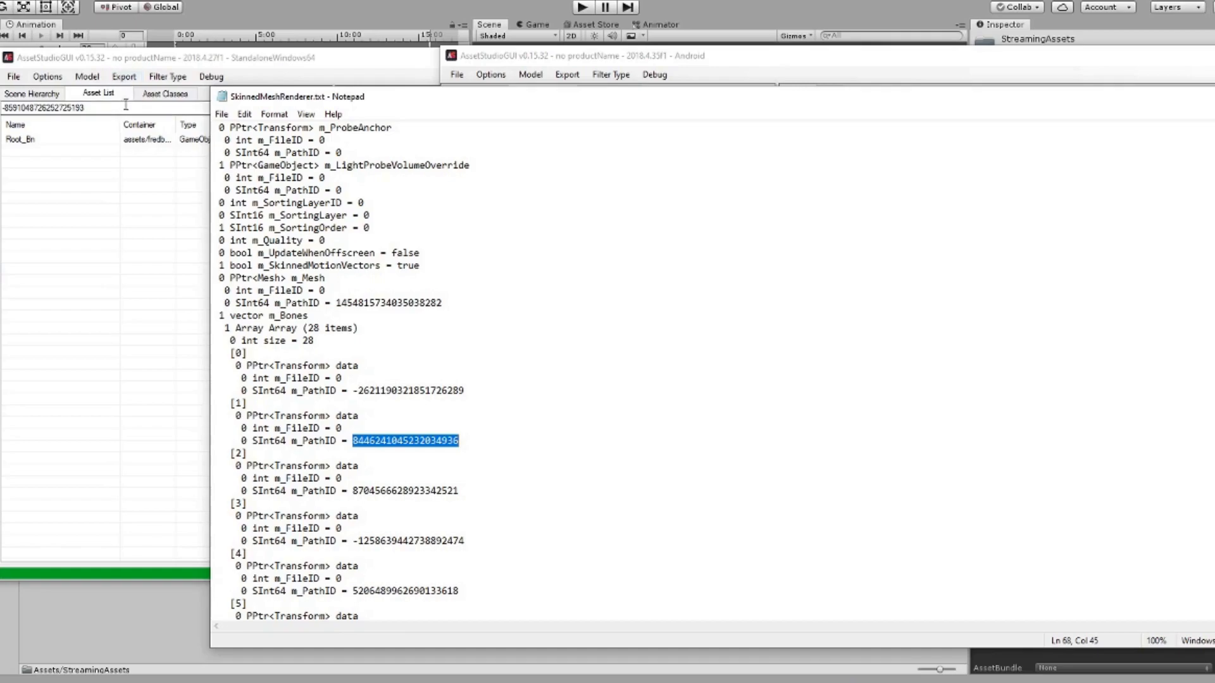
left_click_drag(125, 107, 1, 107)
key("ctrl+v")
left_click(34, 141)
double_click(556, 140)
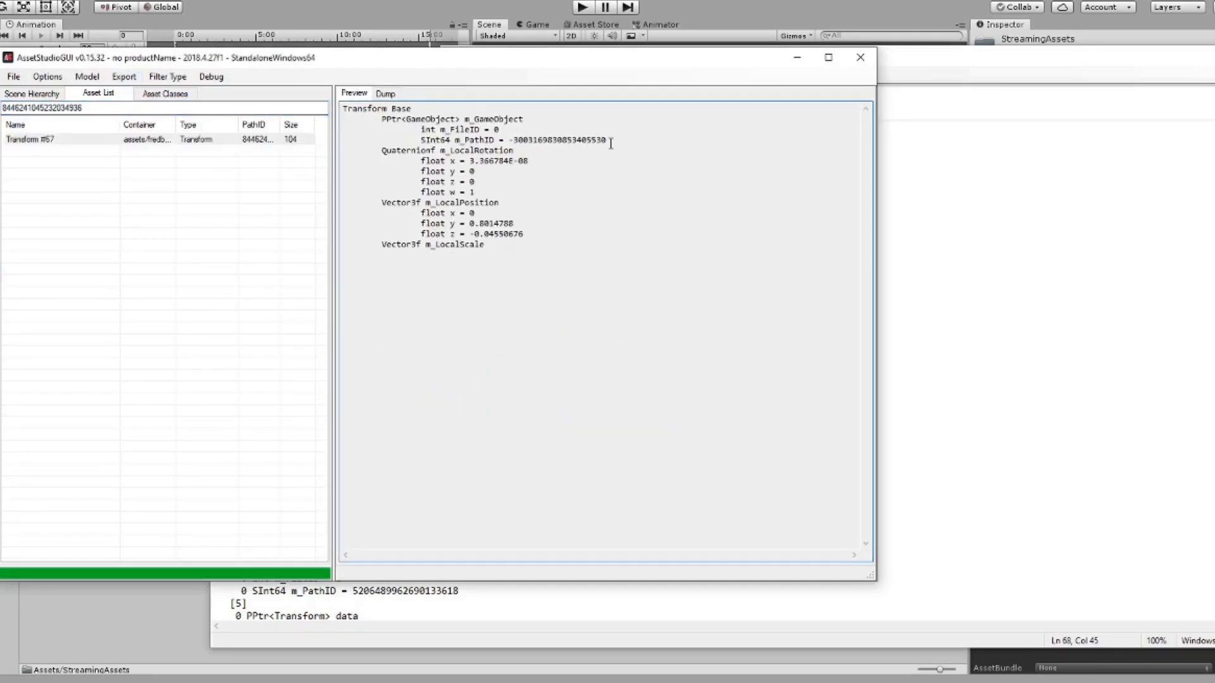
double_click(48, 109)
key("ctrl+v")
left_click(54, 139)
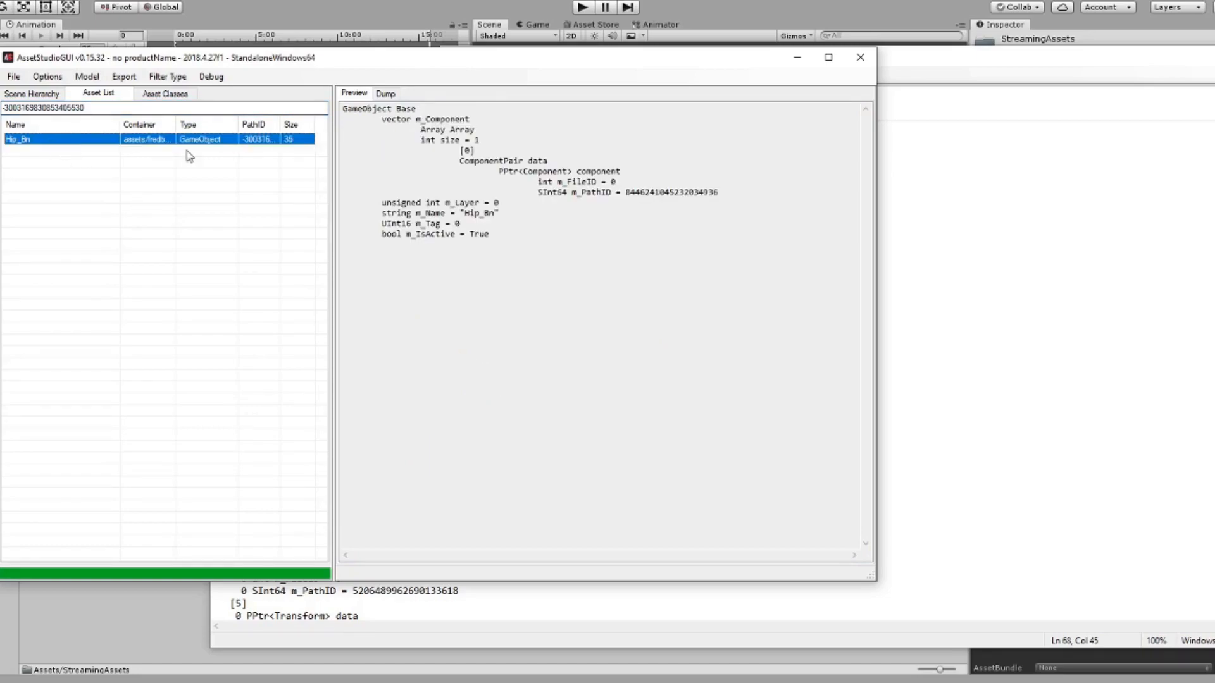
left_click(927, 76)
scroll(548, 414, "down", 6)
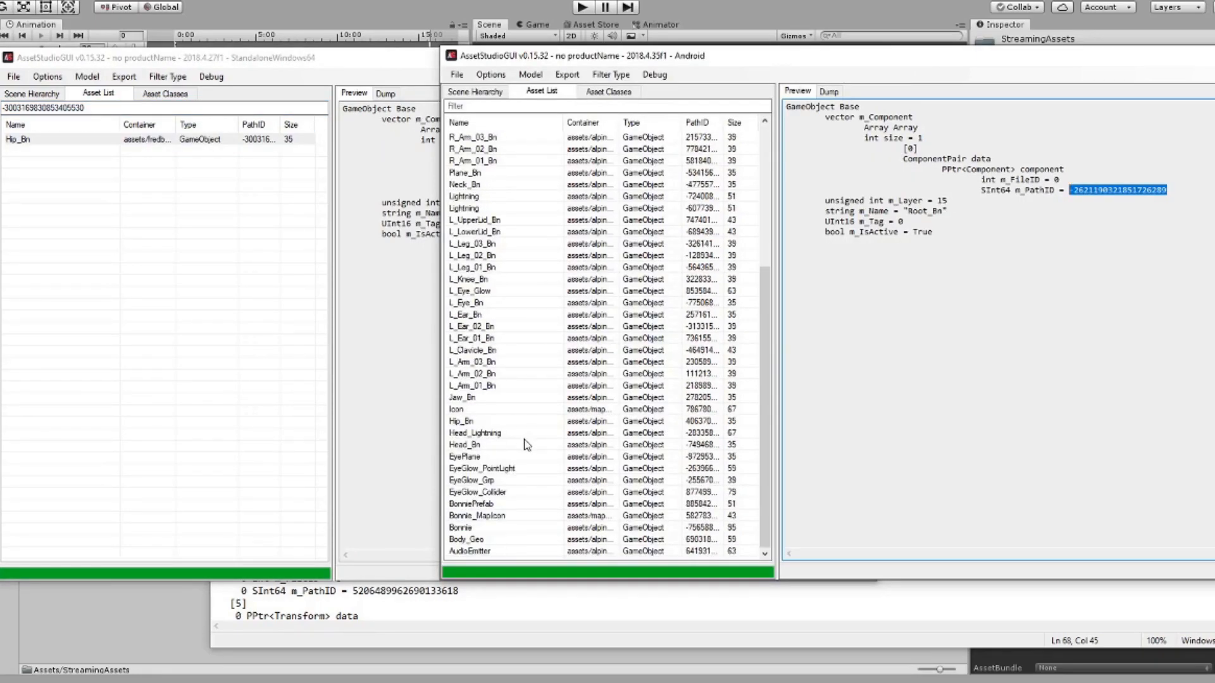
scroll(493, 417, "up", 1)
left_click(473, 457)
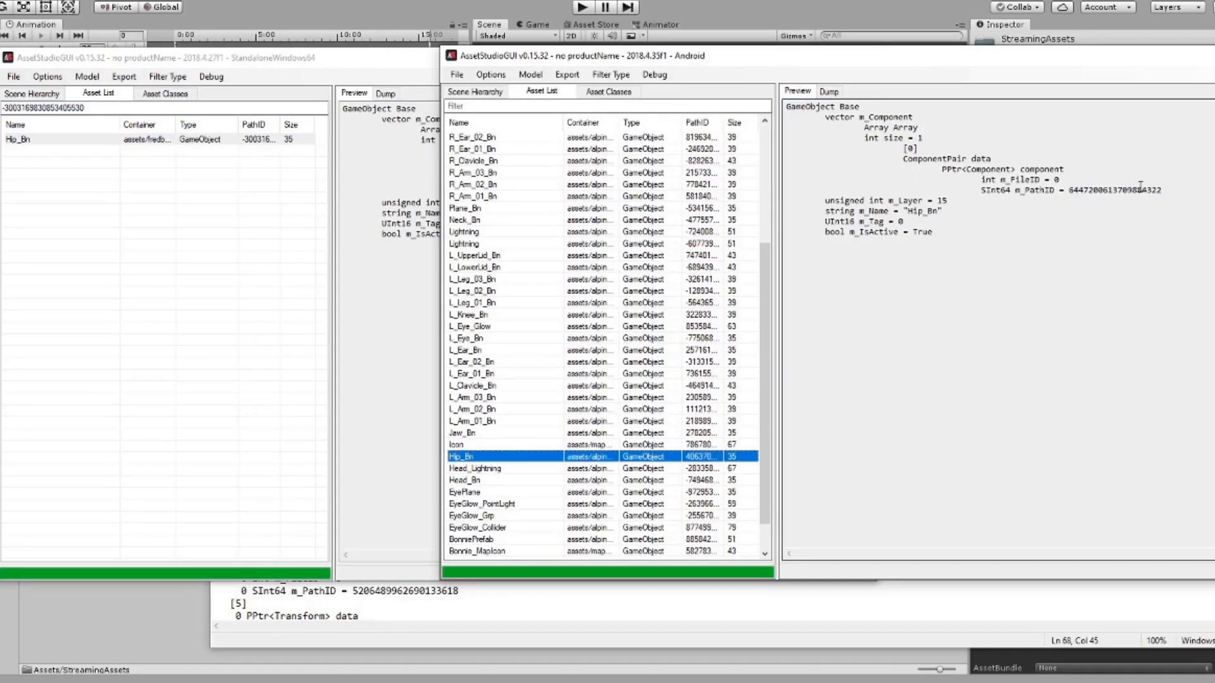
double_click(1140, 189)
left_click(628, 676)
key("ctrl+v")
scroll(381, 487, "down", 20)
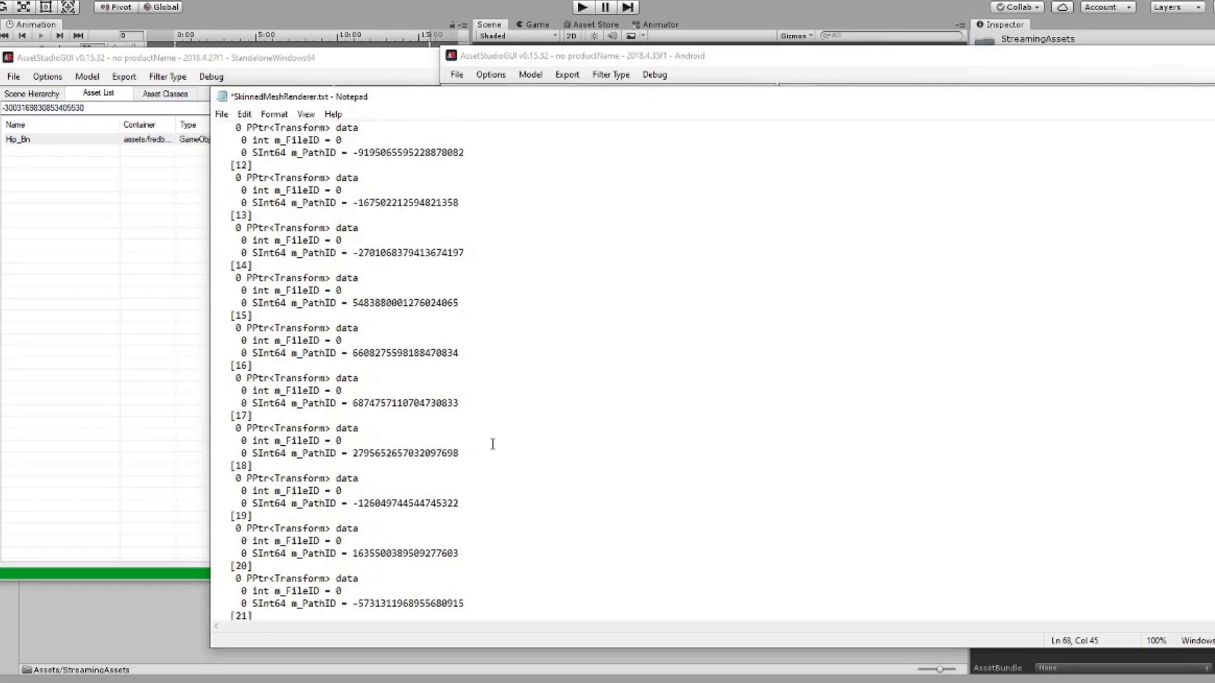
mouse_move(449, 466)
left_mouse_down()
mouse_move(333, 466)
mouse_move(422, 456)
mouse_move(462, 466)
left_mouse_up()
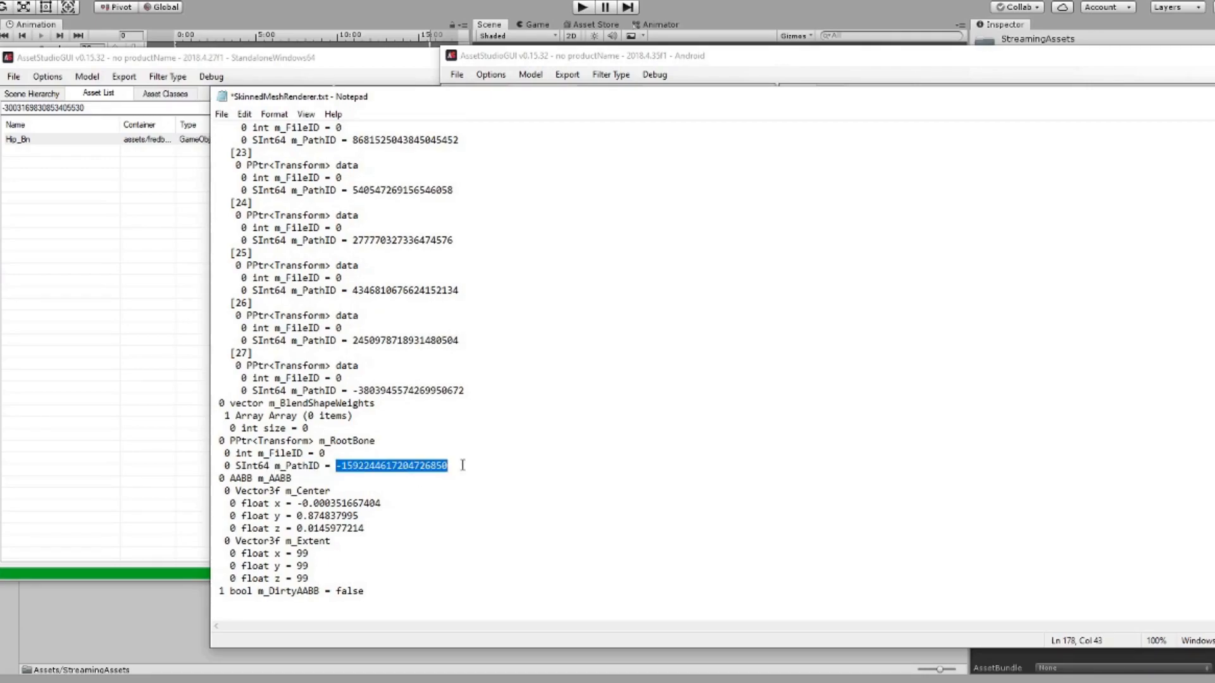
key("ctrl+v")
key("ctrl+s")
scroll(466, 465, "up", 20)
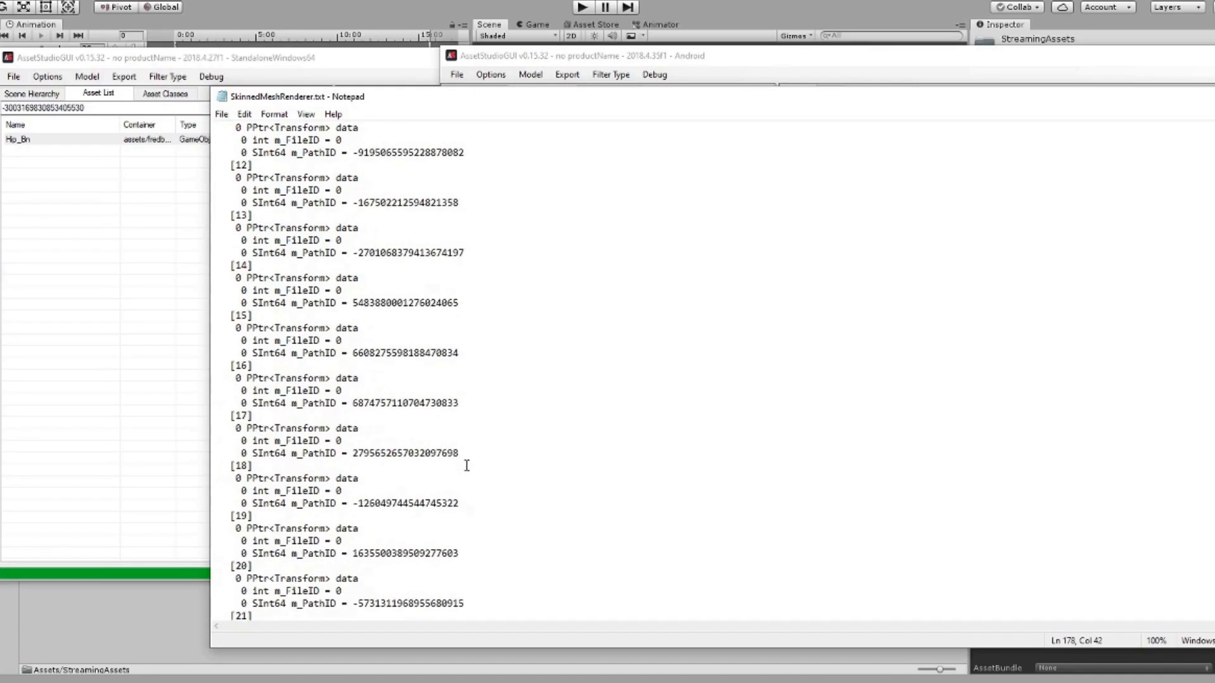
scroll(466, 466, "up", 10)
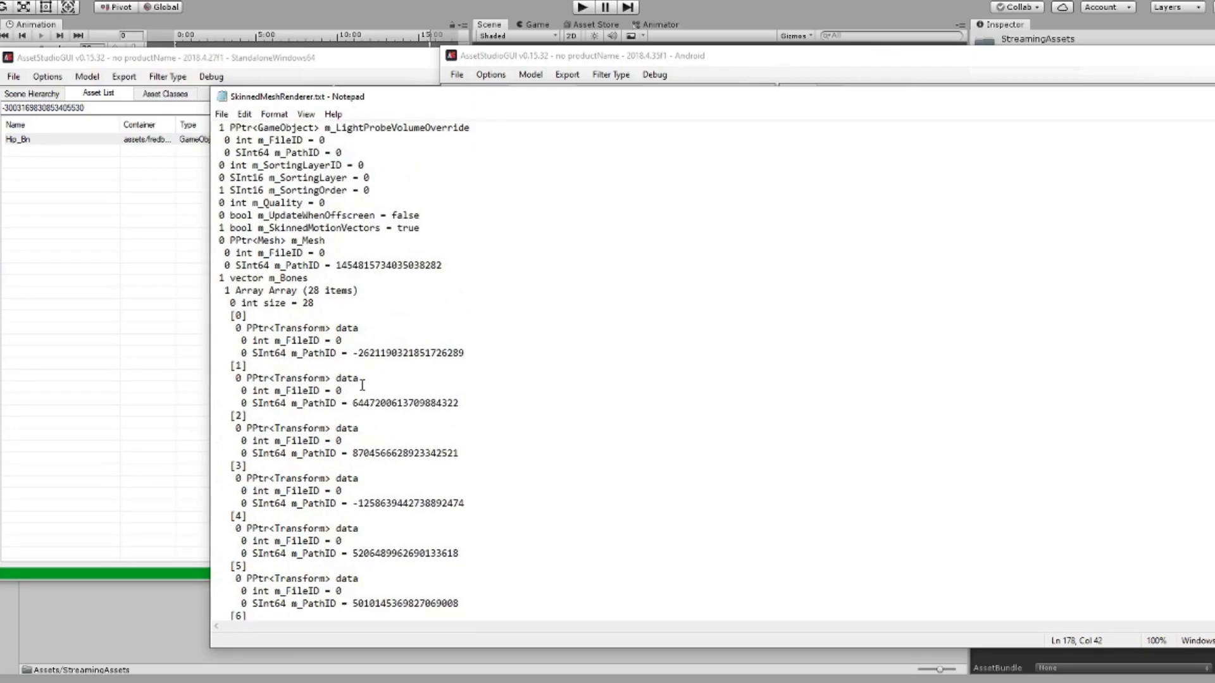
double_click(367, 454)
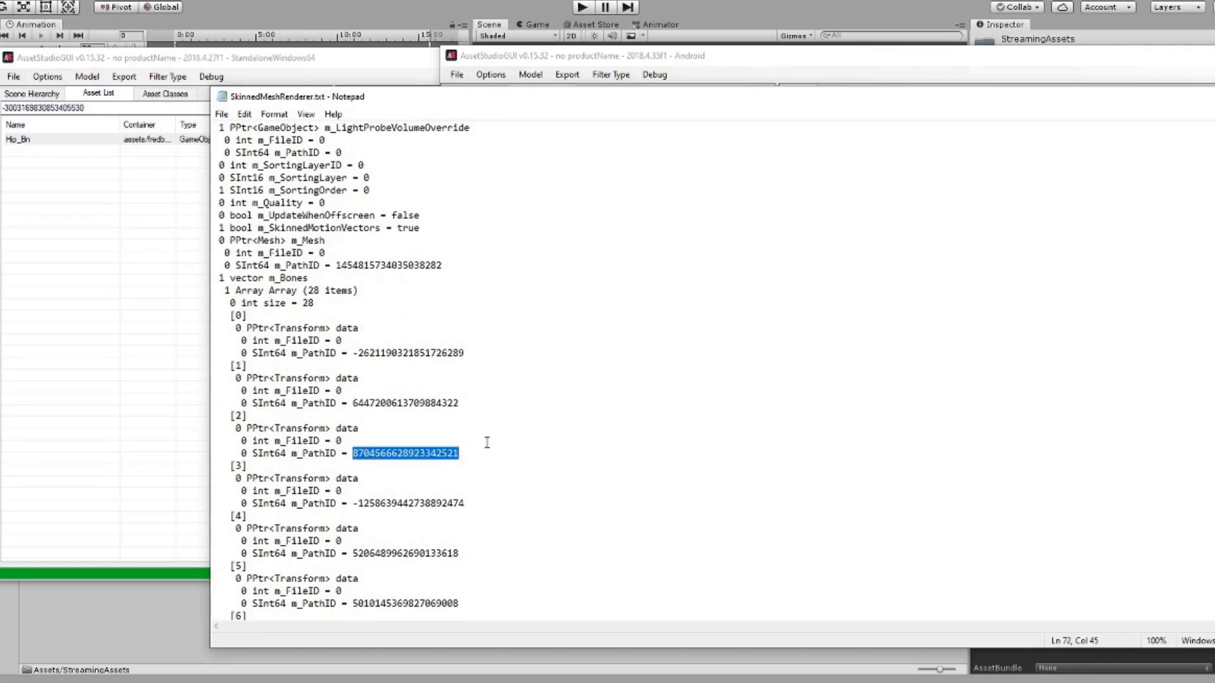
key("ctrl+v")
key("ctrl+z")
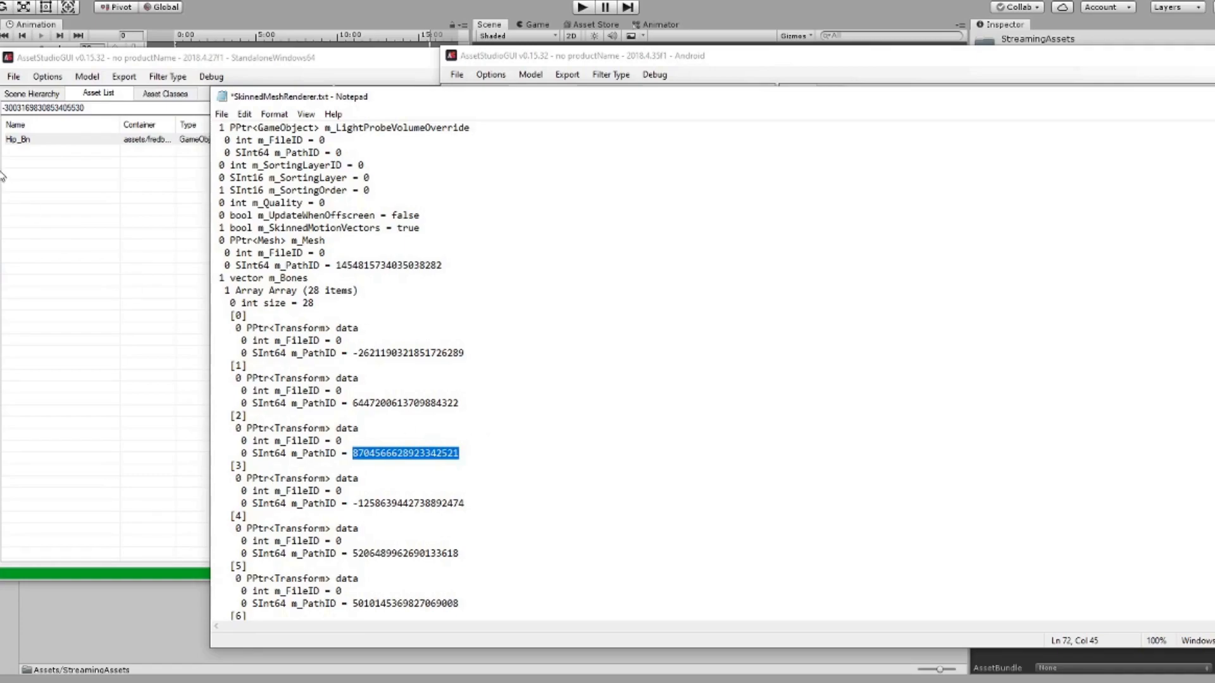
double_click(60, 108)
key("ctrl+v")
left_click(34, 140)
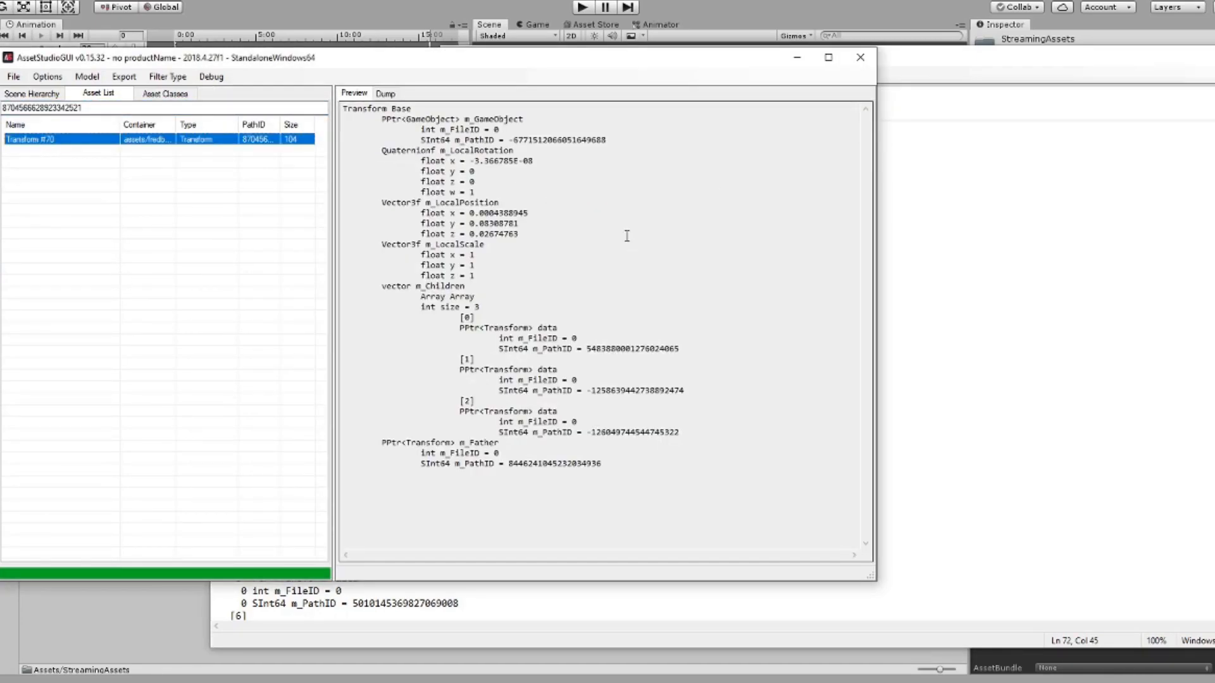
left_click_drag(606, 140, 510, 143)
key("ctrl+c")
double_click(60, 109)
key("ctrl+v")
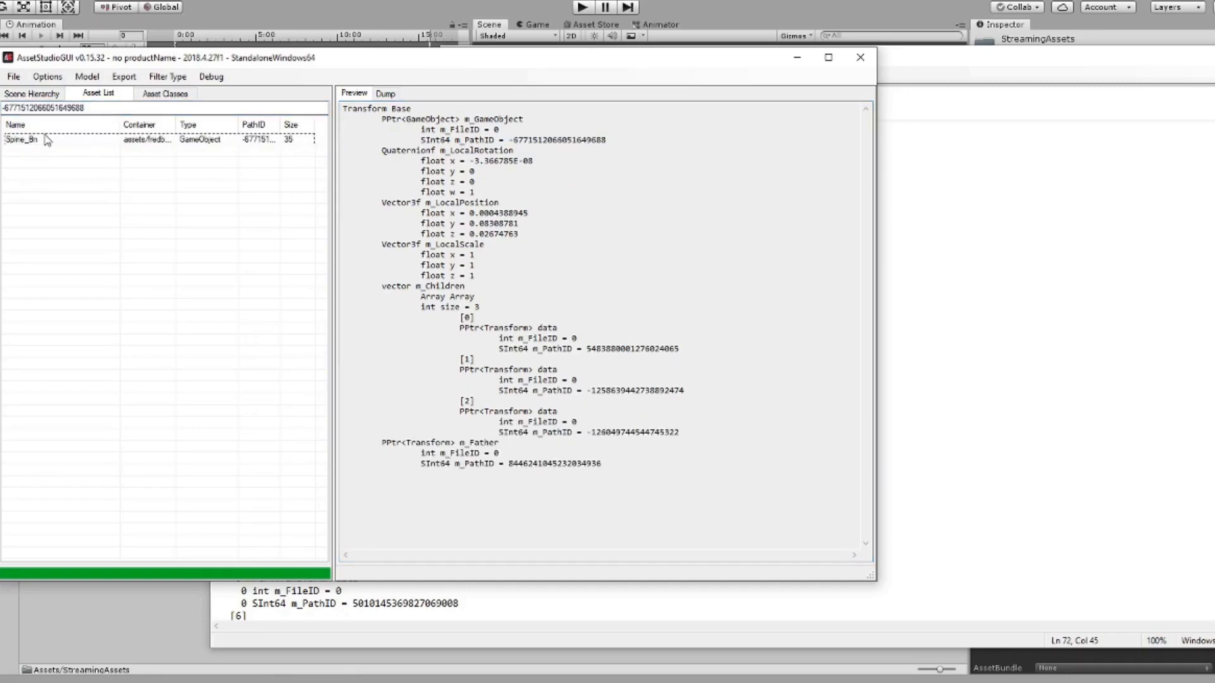
key("alt+Tab")
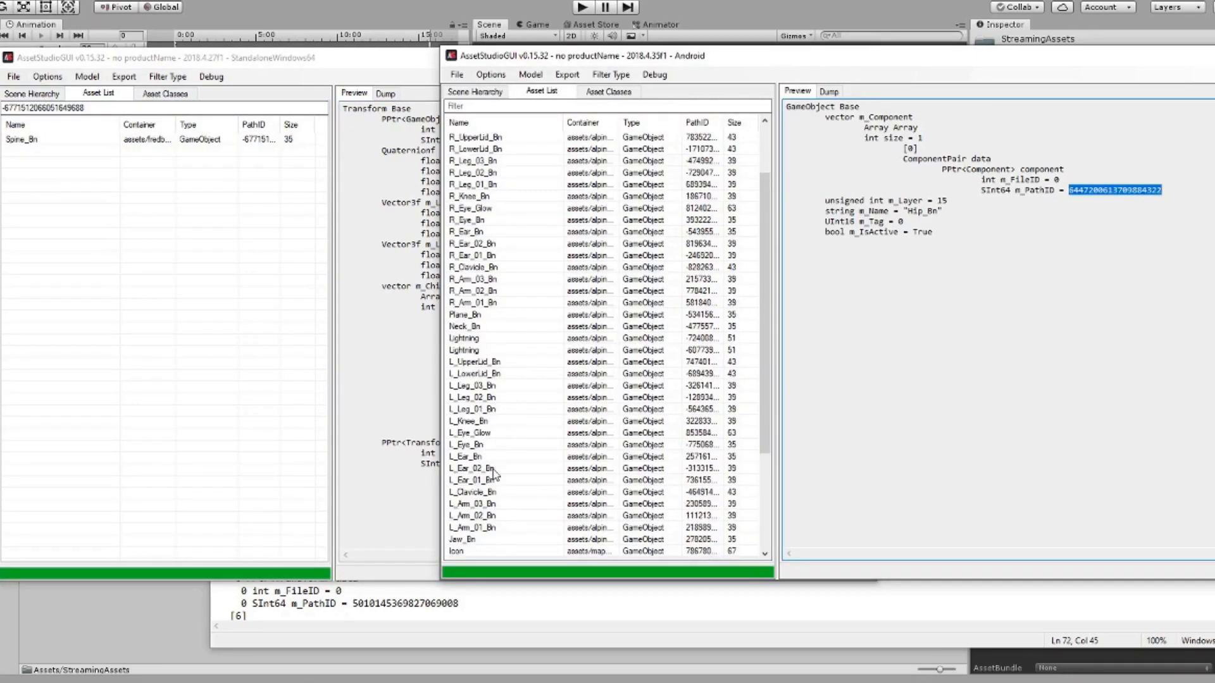
scroll(496, 291, "up", 5)
left_click(483, 173)
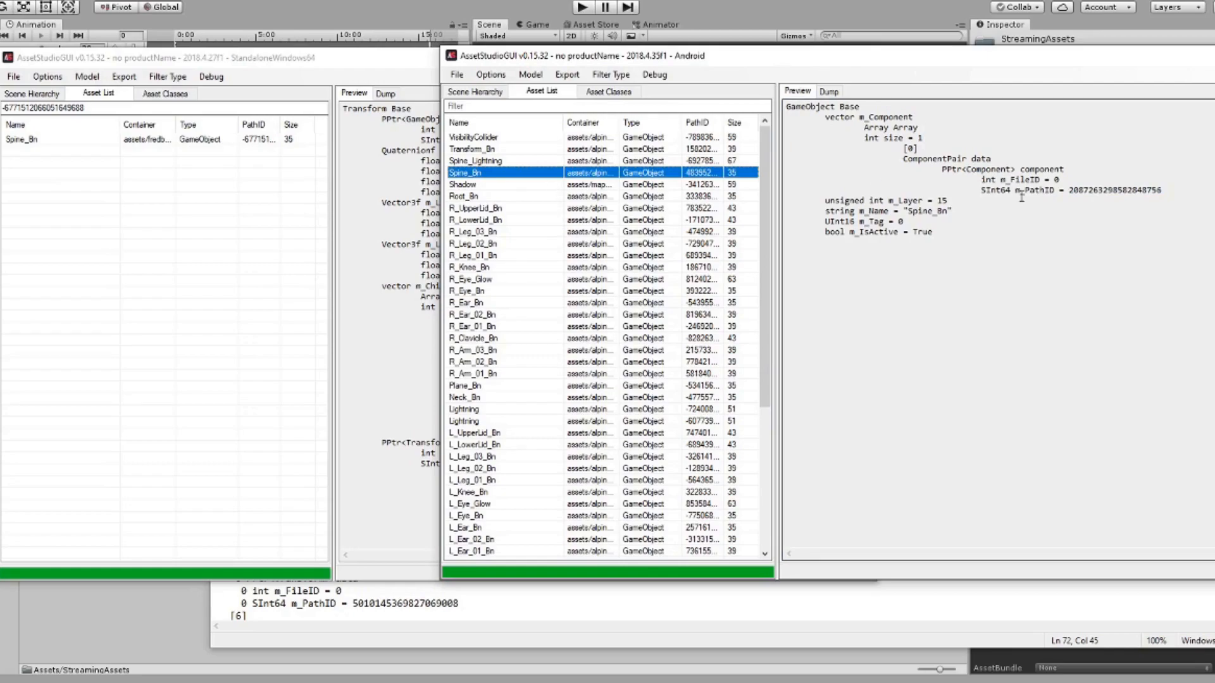
double_click(1128, 190)
left_click(648, 637)
key("ctrl+v")
left_click_drag(468, 504, 357, 504)
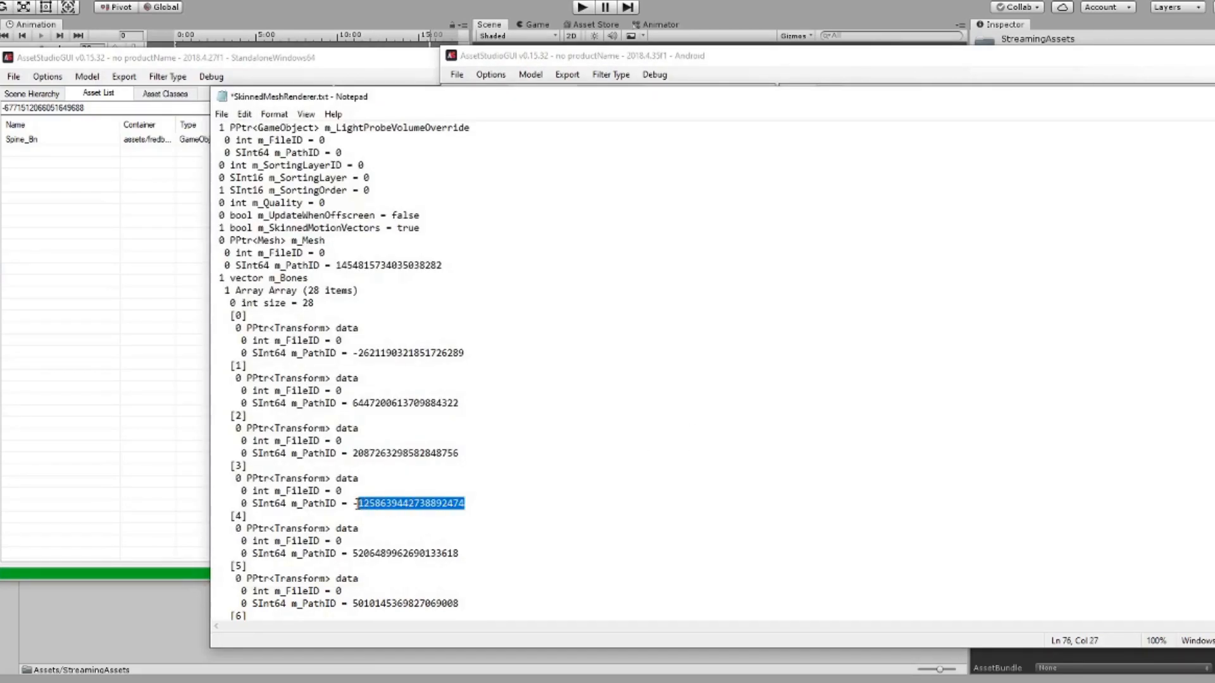
double_click(44, 108)
key("ctrl+v")
left_click(38, 139)
double_click(546, 140)
key("ctrl+c")
double_click(45, 107)
key("ctrl+v")
left_click(44, 141)
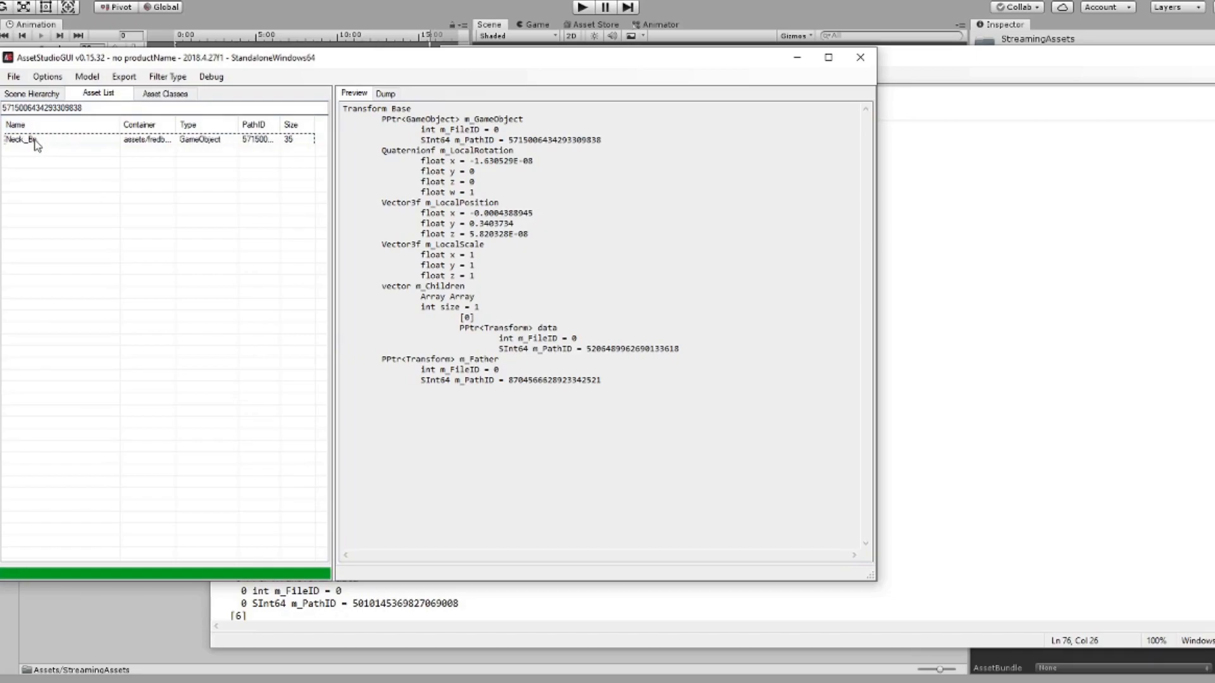
key("alt+Tab")
left_click(487, 399)
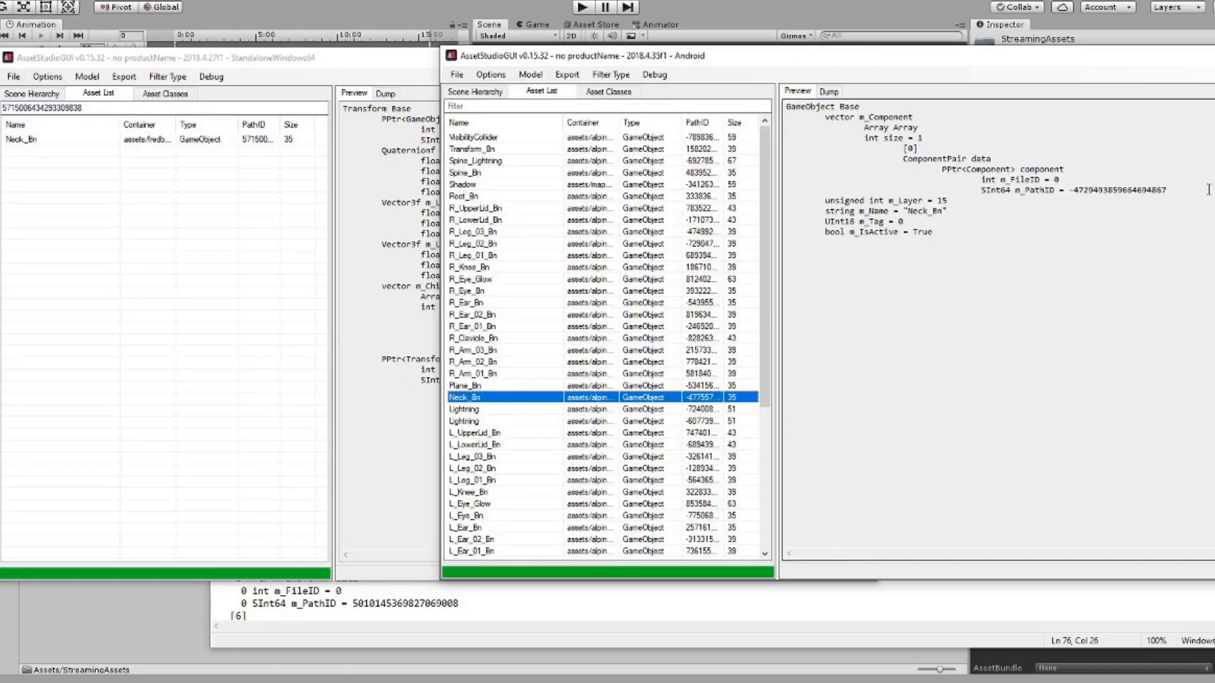
double_click(1069, 191)
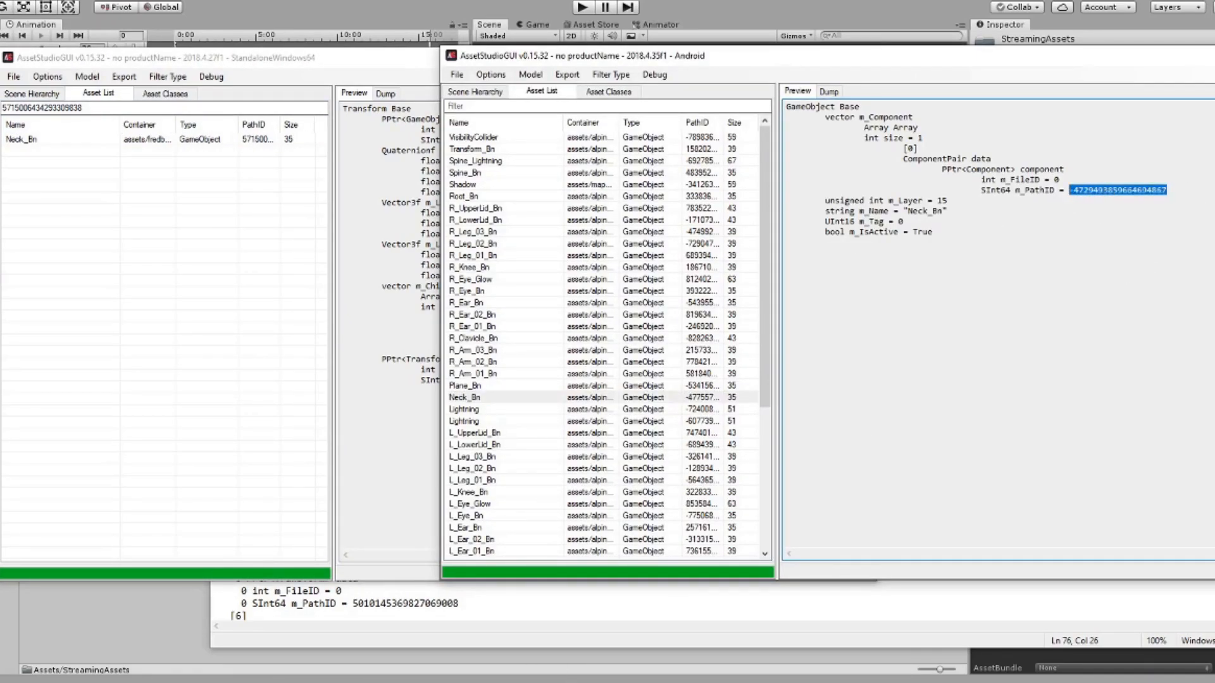
key("ctrl+c")
key("alt+Tab")
key("ctrl+v")
double_click(393, 553)
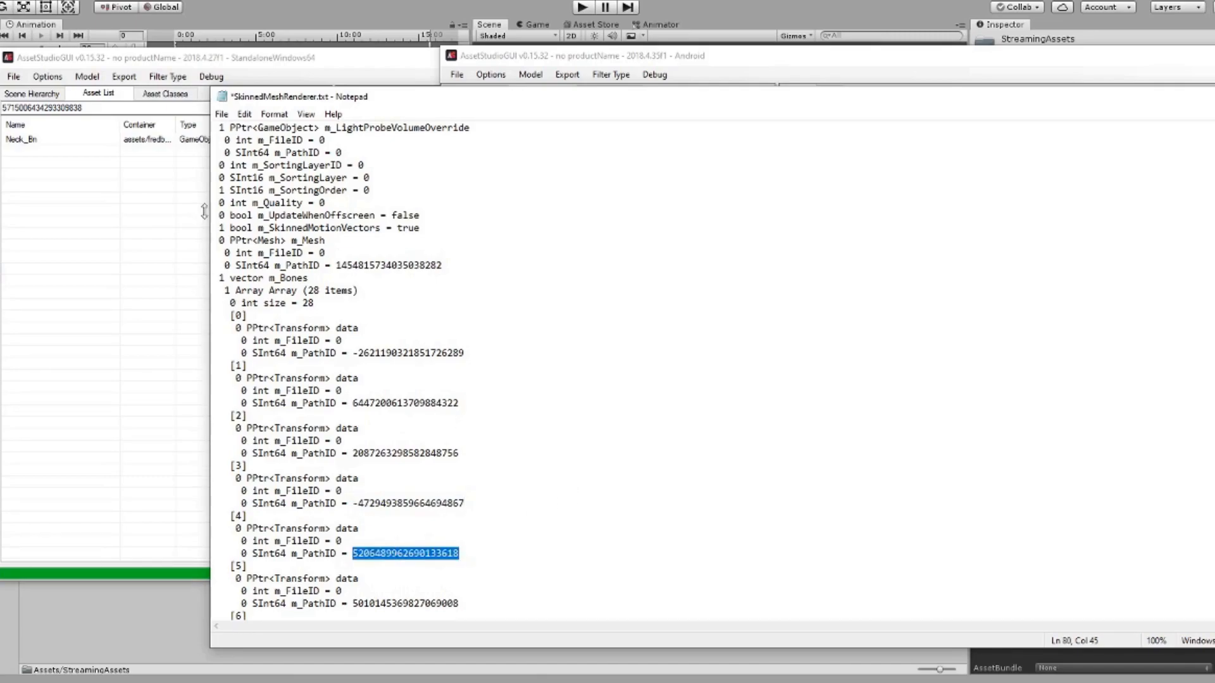
double_click(111, 108)
key("ctrl+v")
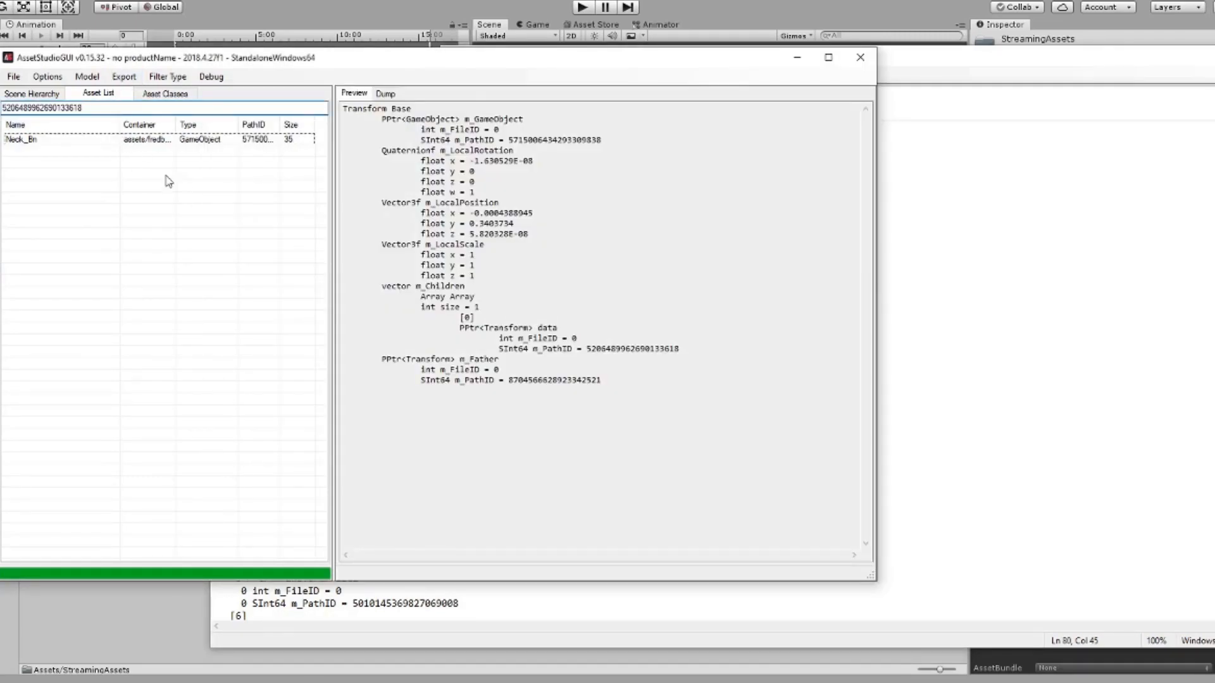
left_click(44, 140)
left_click_drag(511, 140, 615, 138)
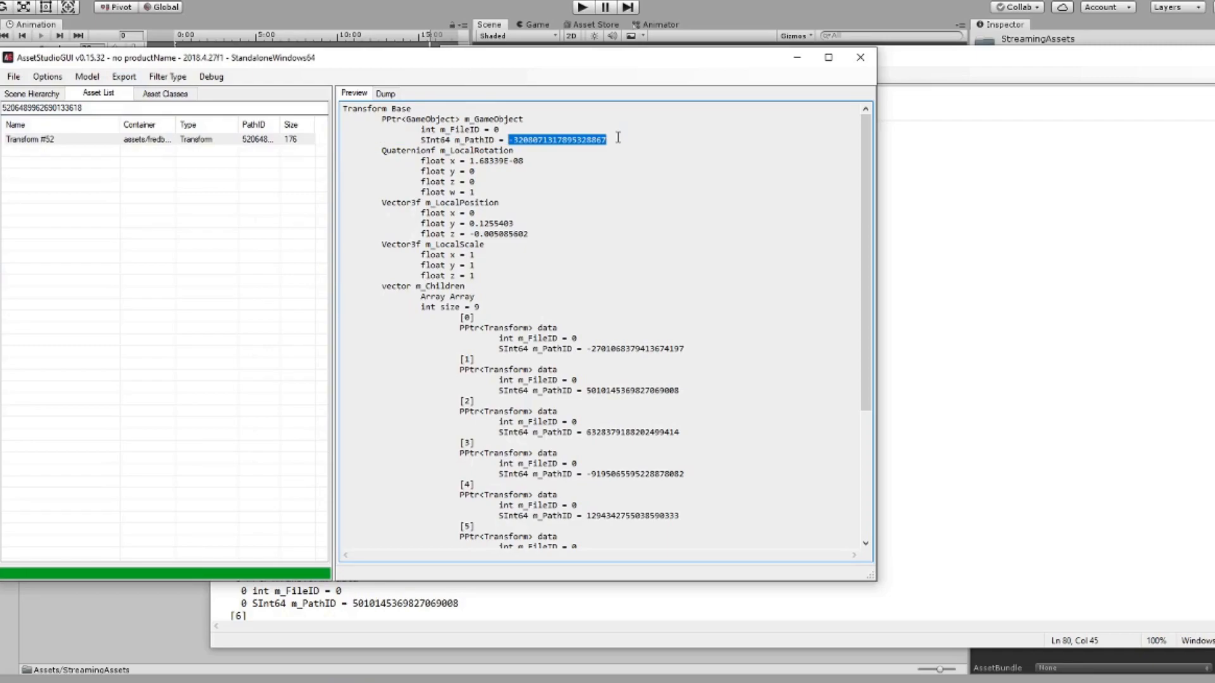
scroll(618, 402, "down", 6)
double_click(111, 108)
key("ctrl+v")
left_click(71, 143)
left_click(942, 73)
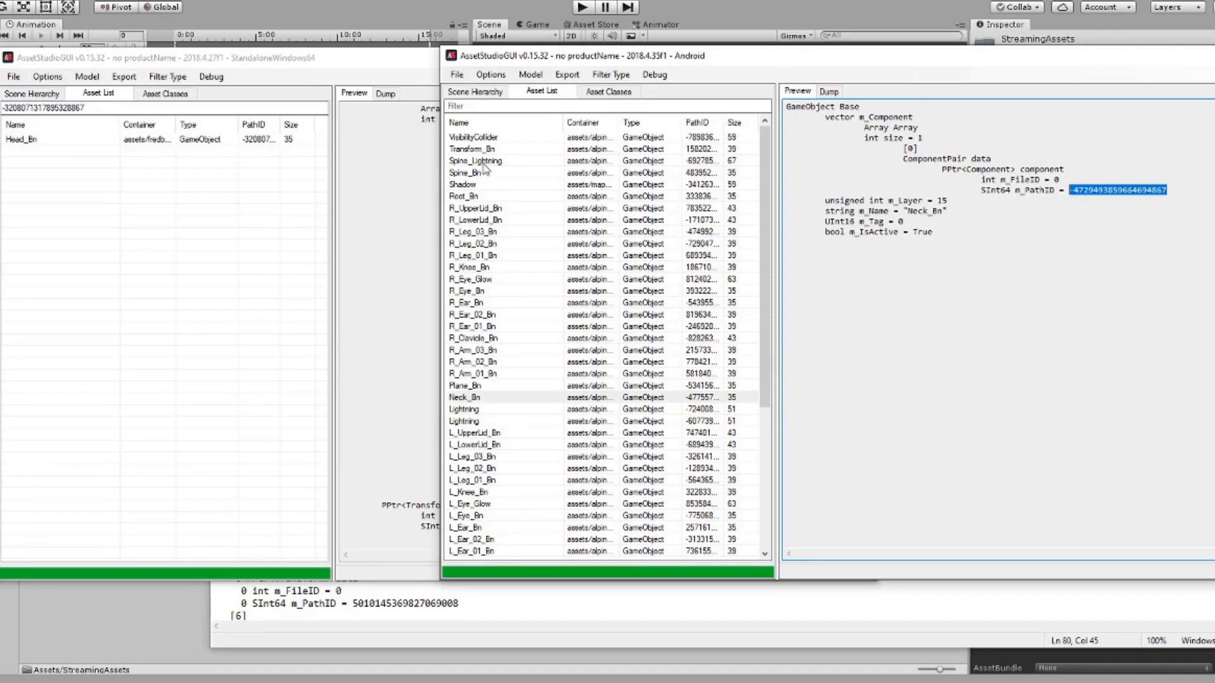
scroll(485, 172, "down", 6)
left_click(473, 444)
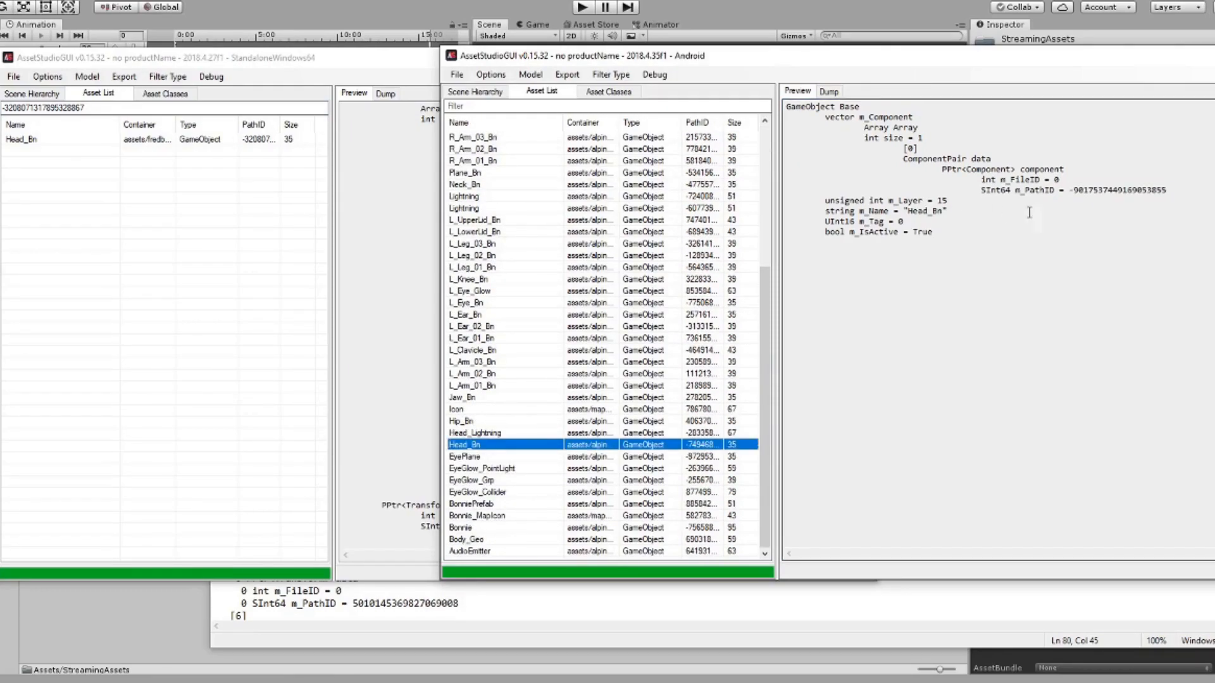
left_click_drag(1171, 190, 1071, 190)
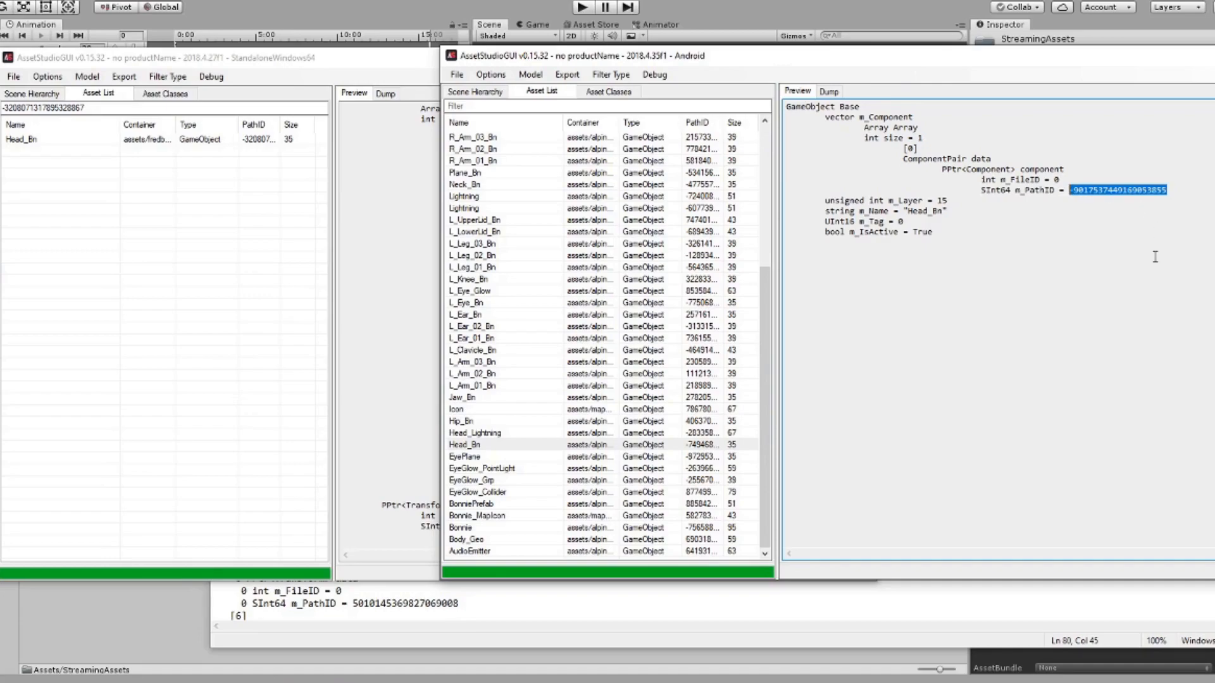
left_click(573, 635)
key("ctrl+v")
scroll(444, 436, "down", 4)
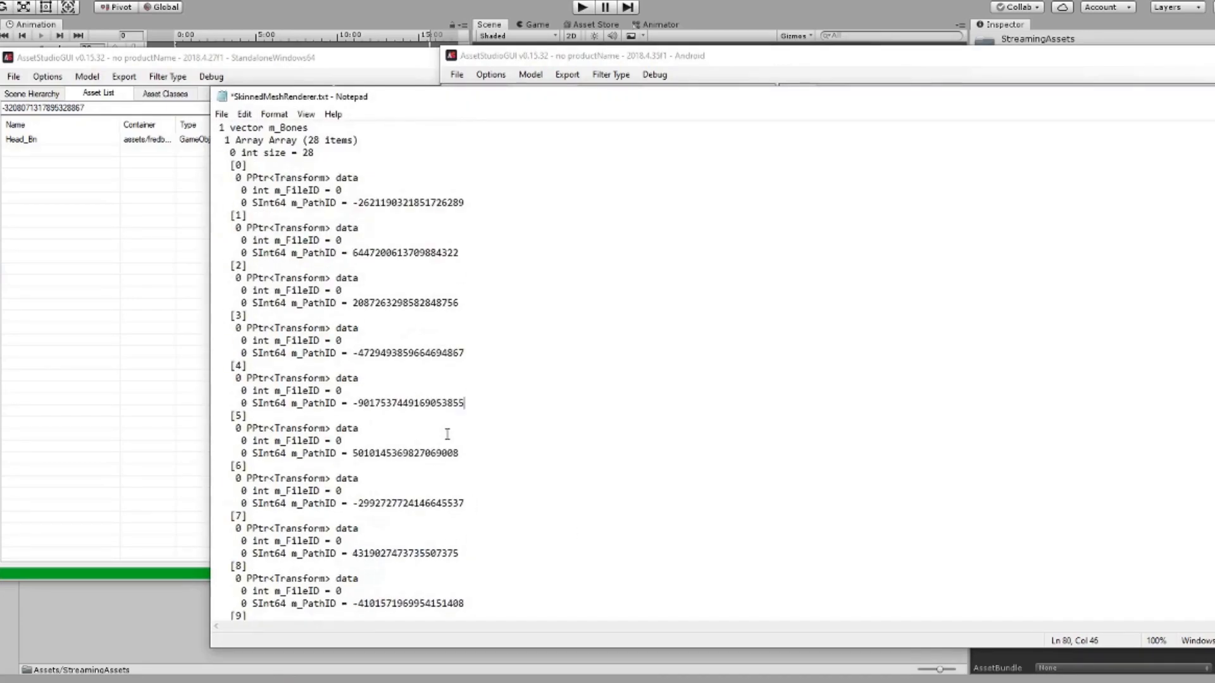
left_click_drag(461, 454, 349, 451)
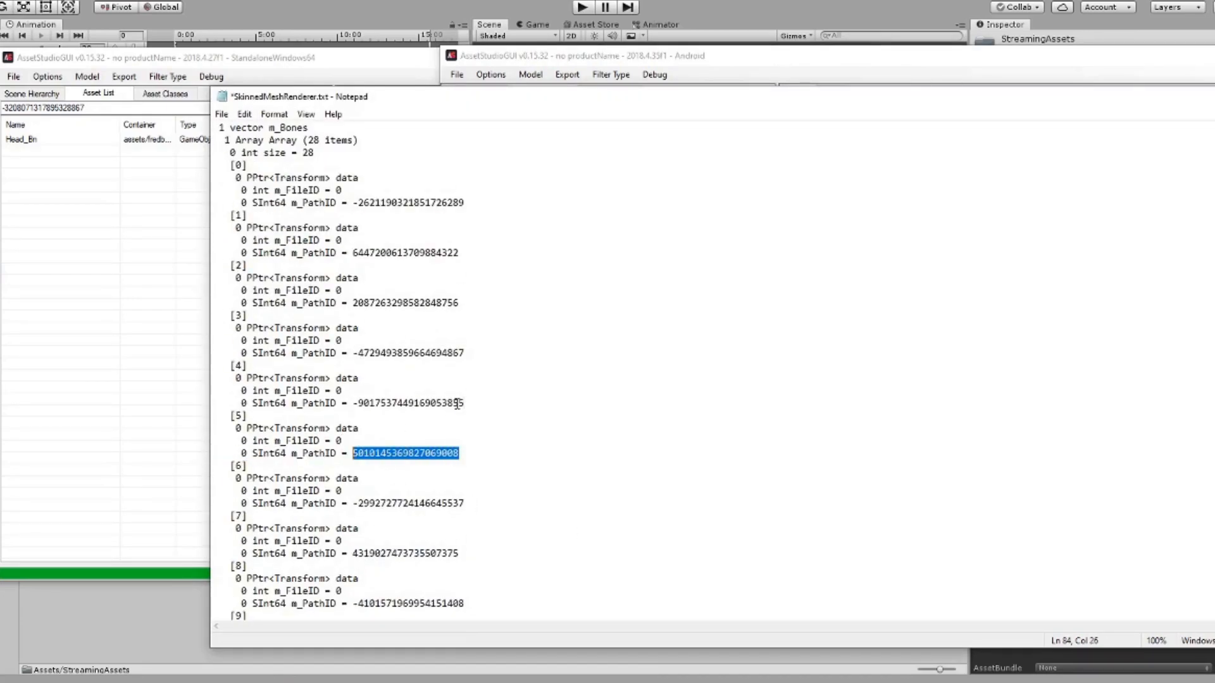
double_click(111, 106)
key("ctrl+v")
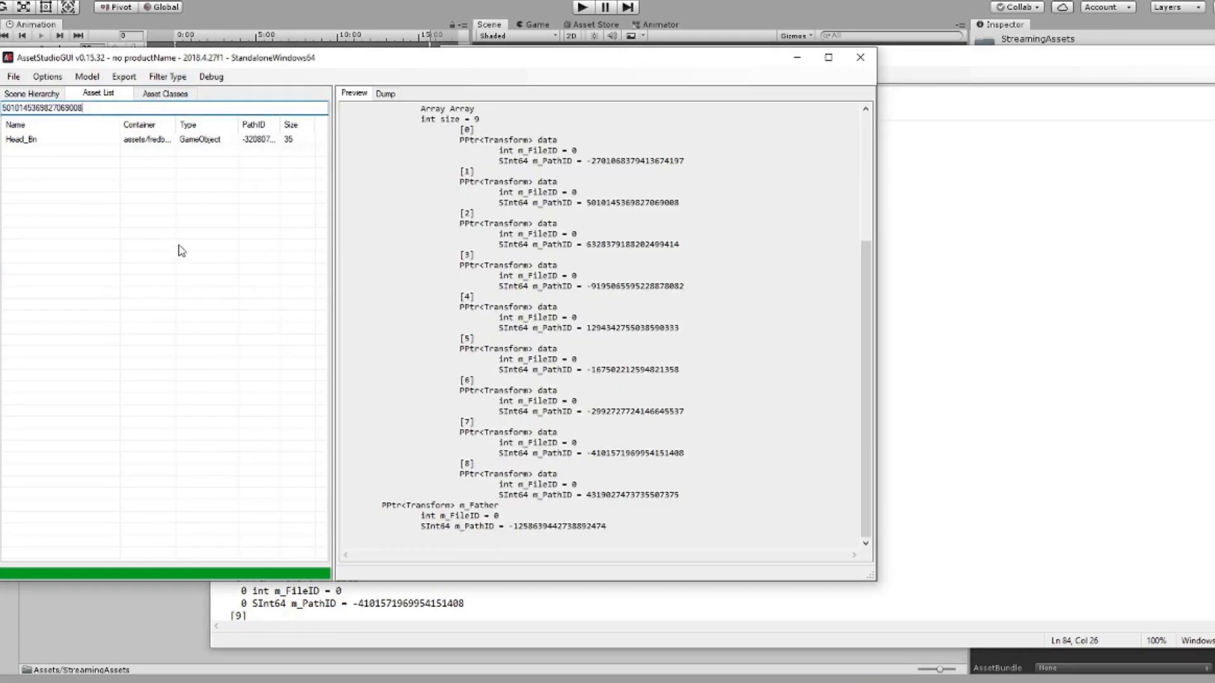
left_click(48, 139)
left_click_drag(510, 140, 601, 140)
key("ctrl+c")
double_click(111, 107)
key("ctrl+v")
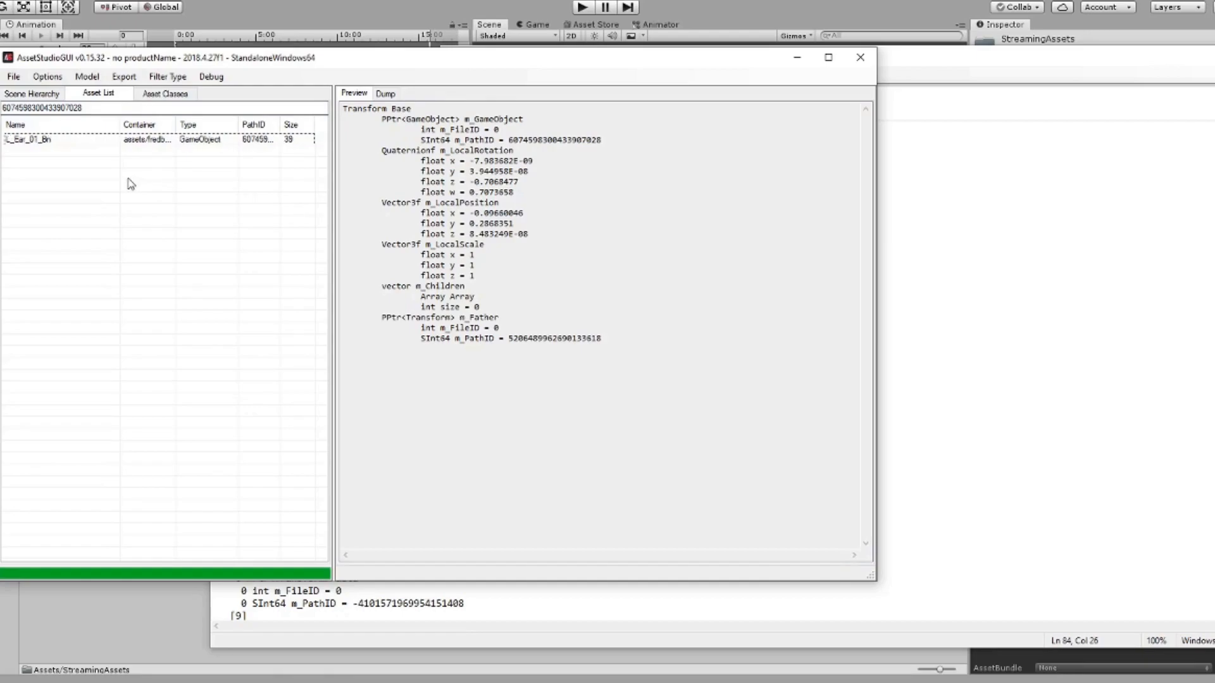
left_click(883, 80)
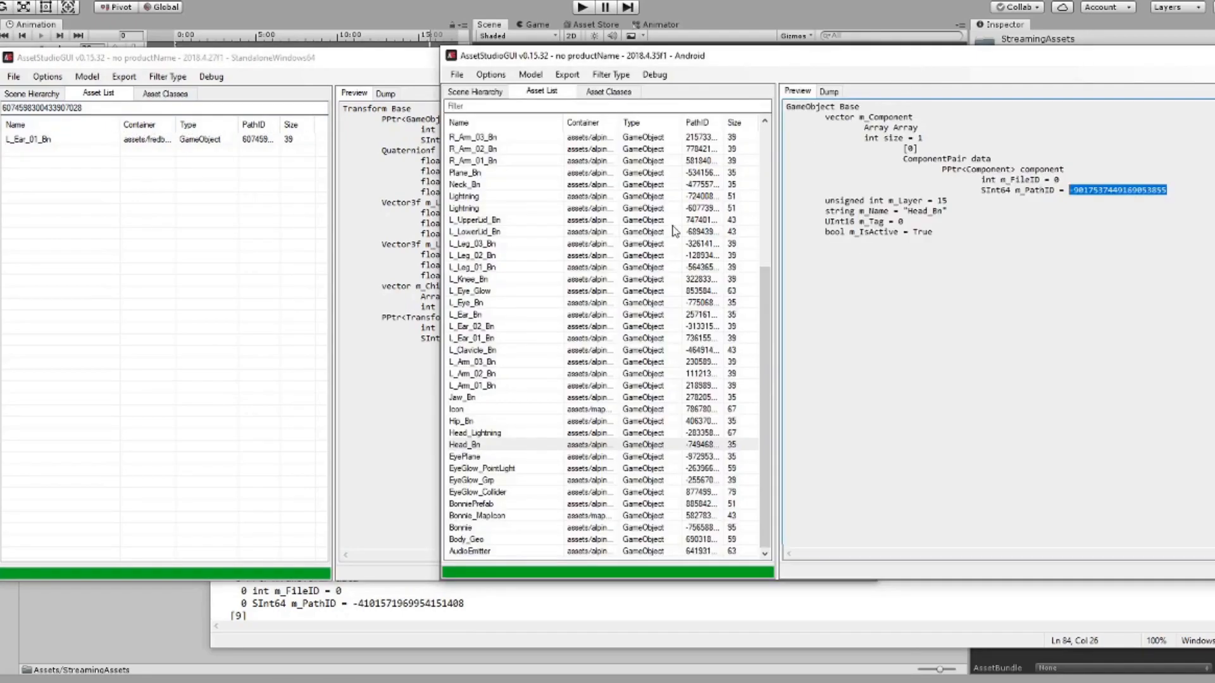
left_click(495, 340)
double_click(1113, 189)
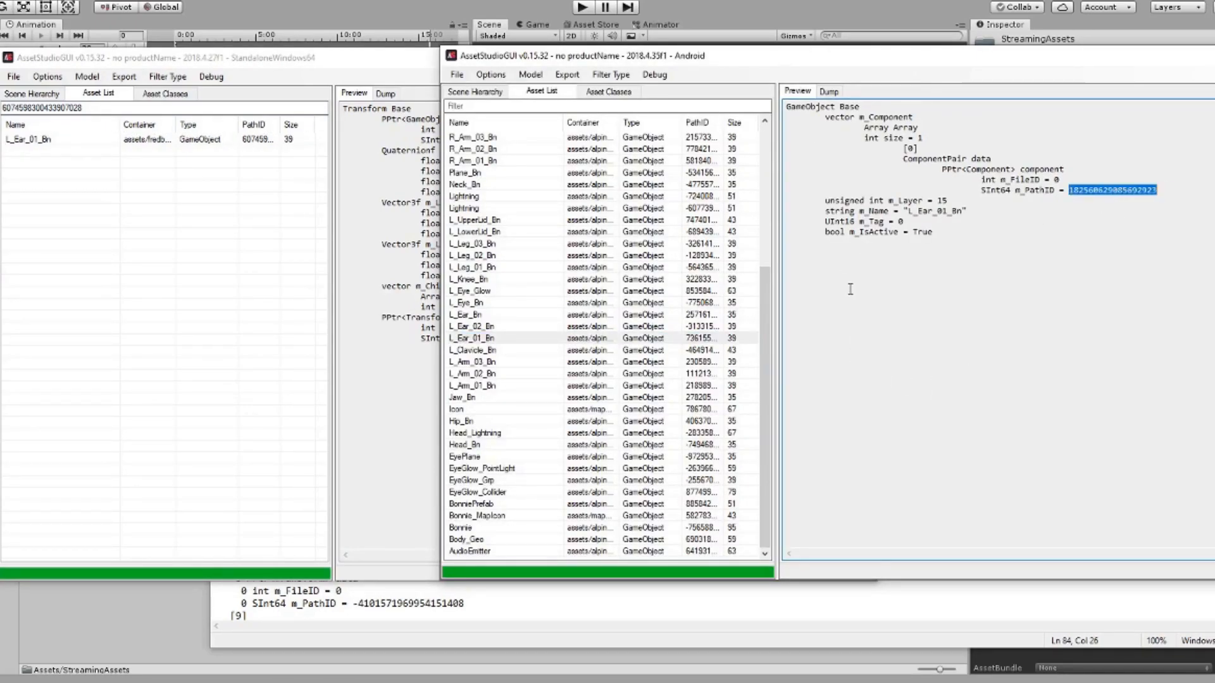
key("ctrl+c")
key("alt+Tab")
key("ctrl+v")
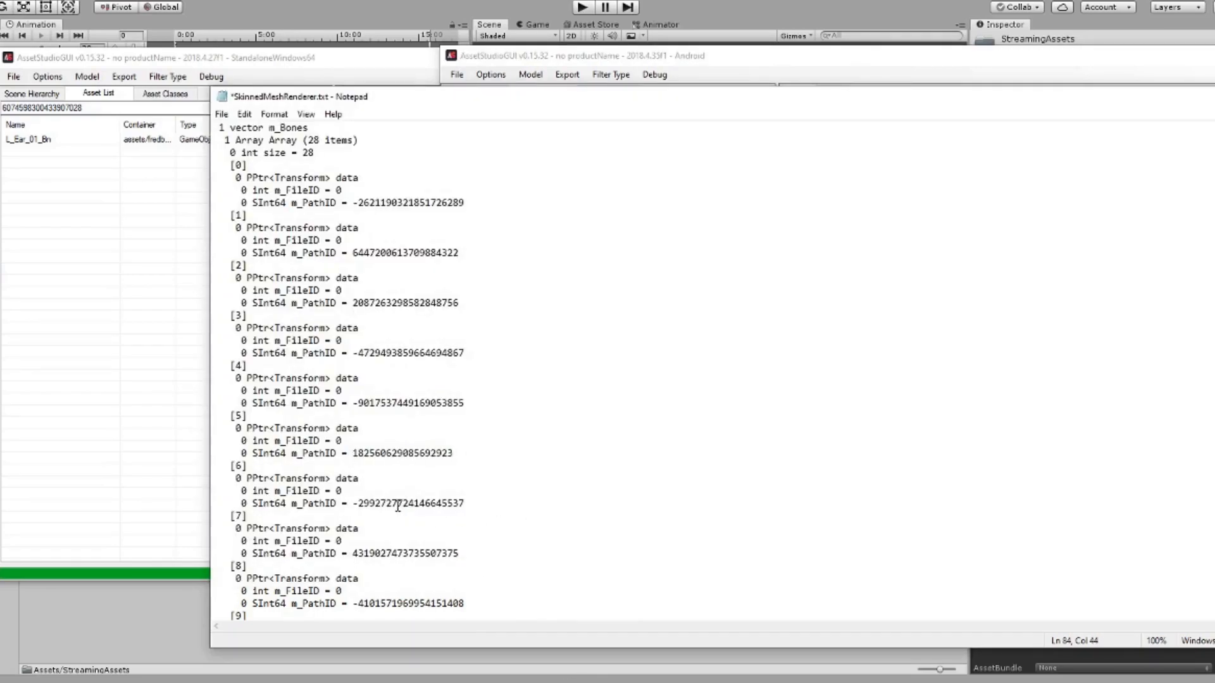
left_click_drag(475, 501, 349, 506)
key("ctrl+c")
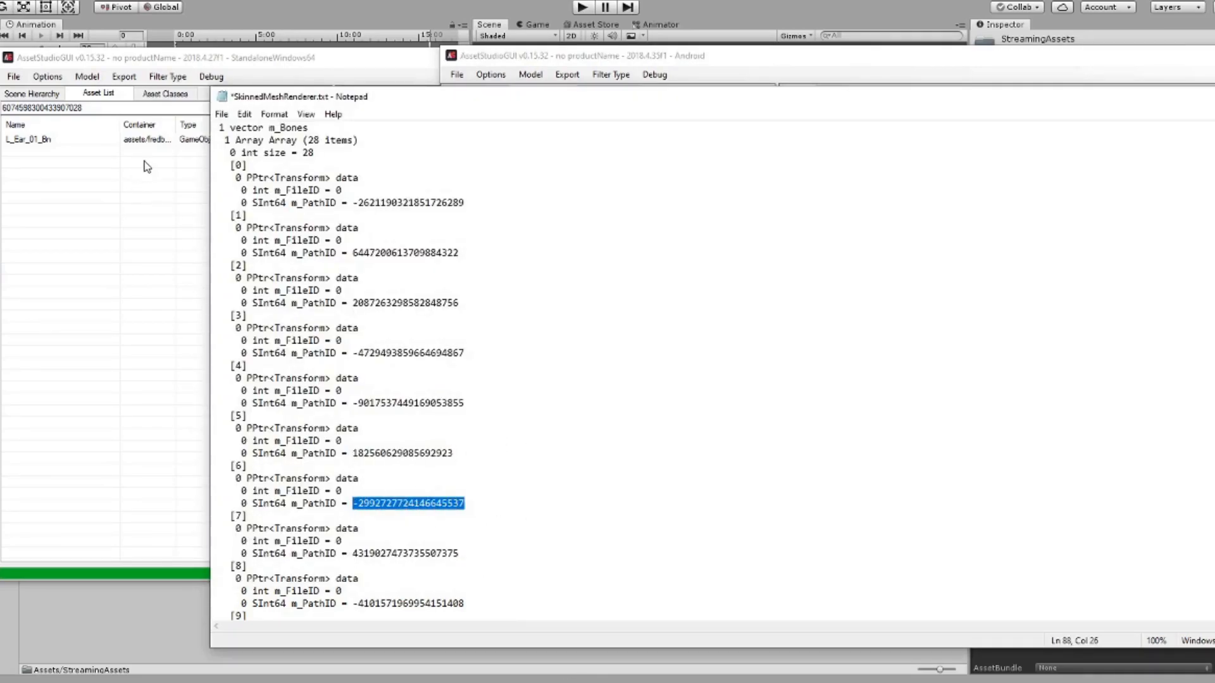
left_click_drag(101, 109, 2, 108)
key("ctrl+v")
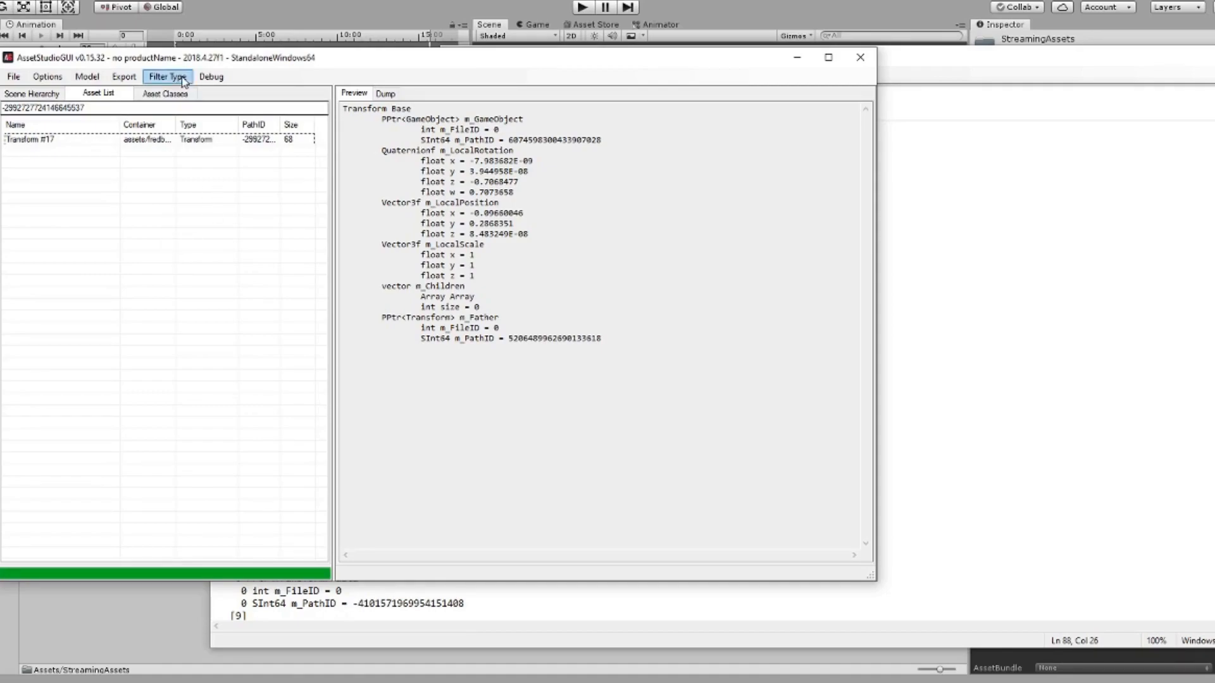
left_click(189, 139)
left_click(547, 139)
left_click_drag(602, 140, 513, 139)
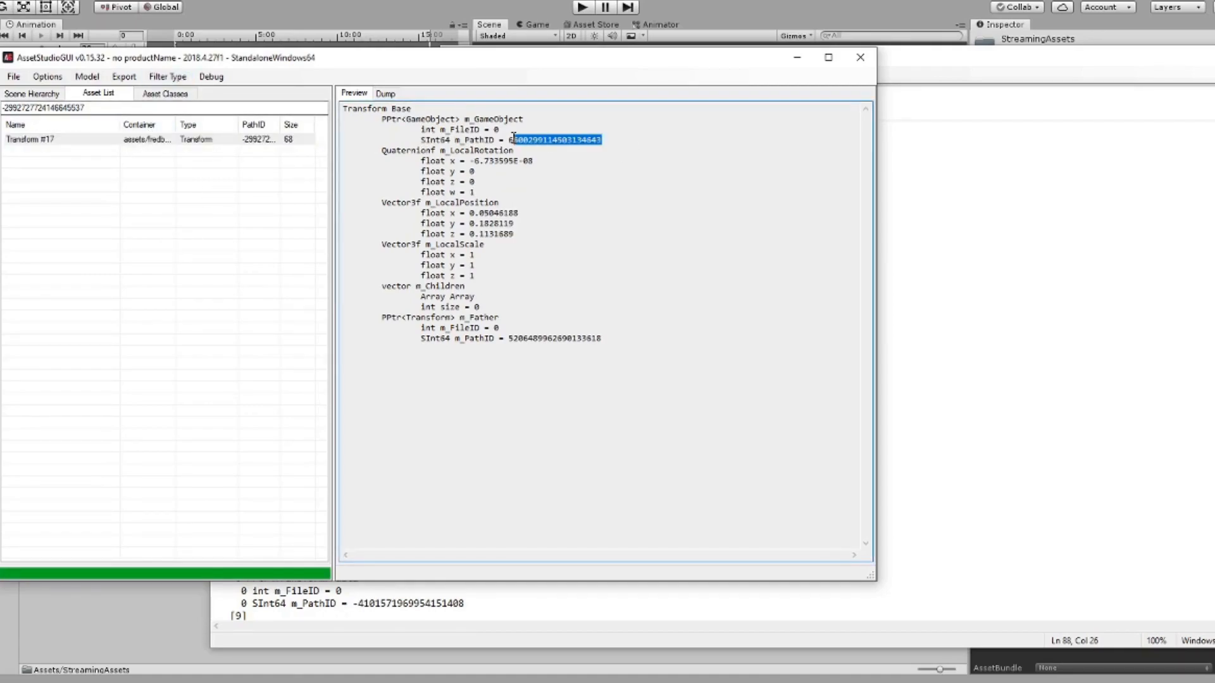
left_click(936, 71)
left_click(607, 106)
key("ctrl+v")
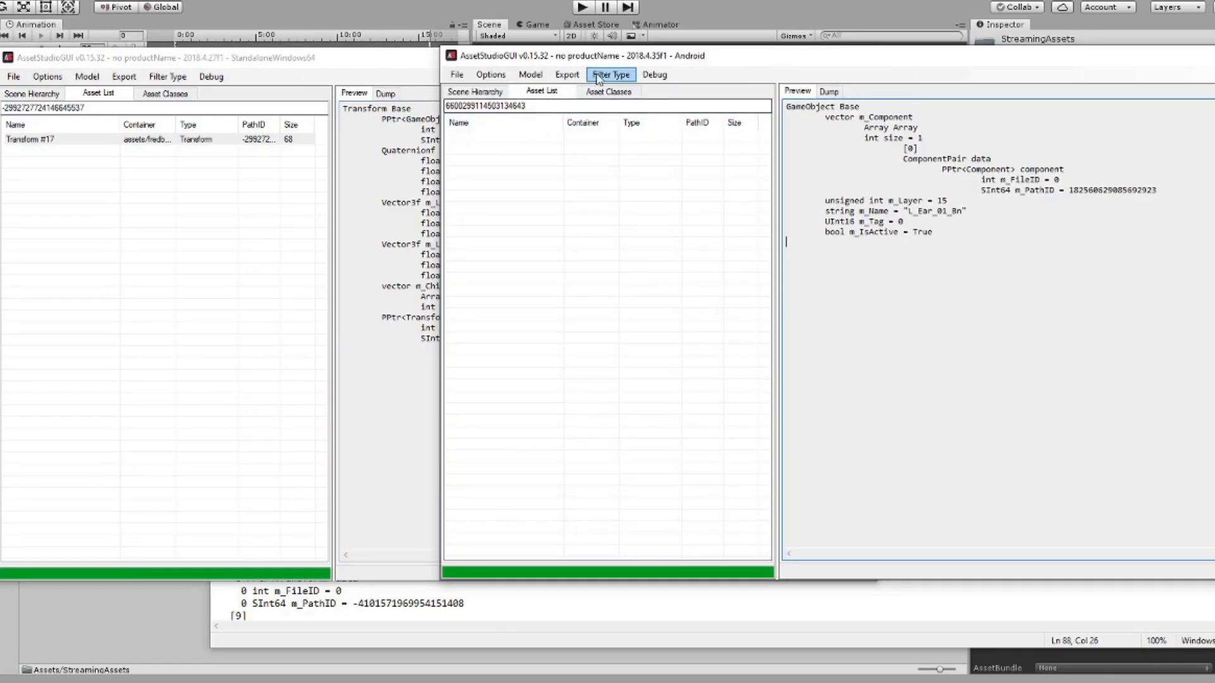
left_click(292, 62)
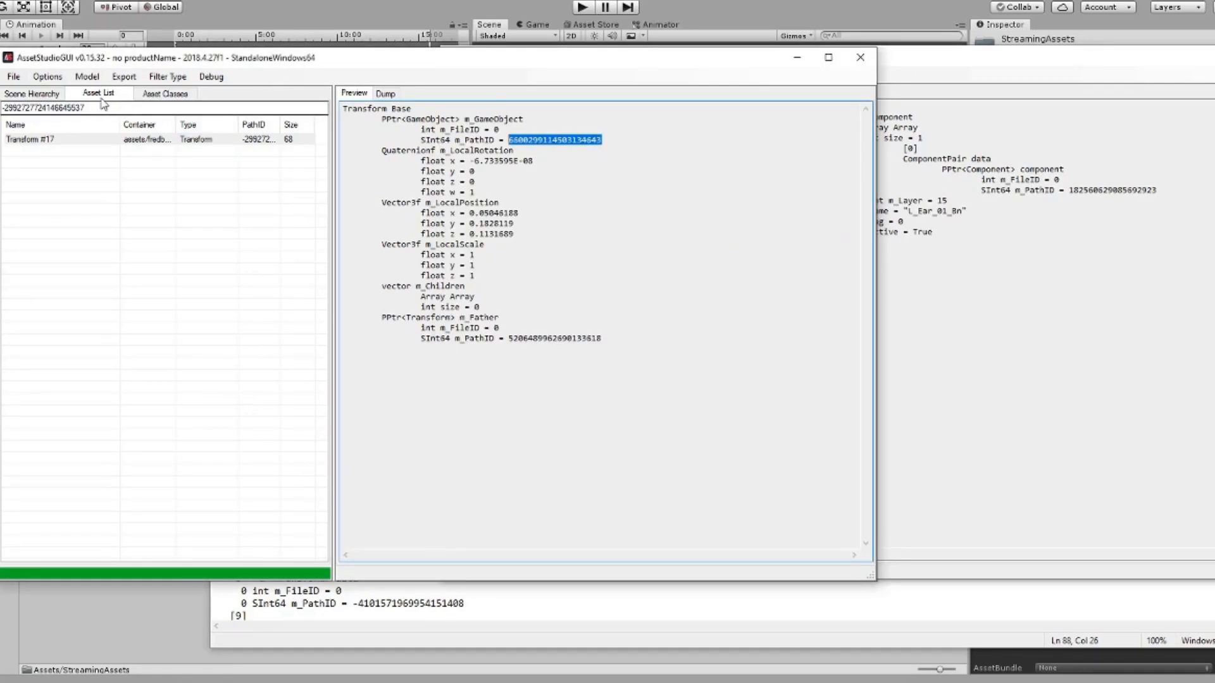
left_click_drag(104, 108, 12, 78)
key("ctrl+v")
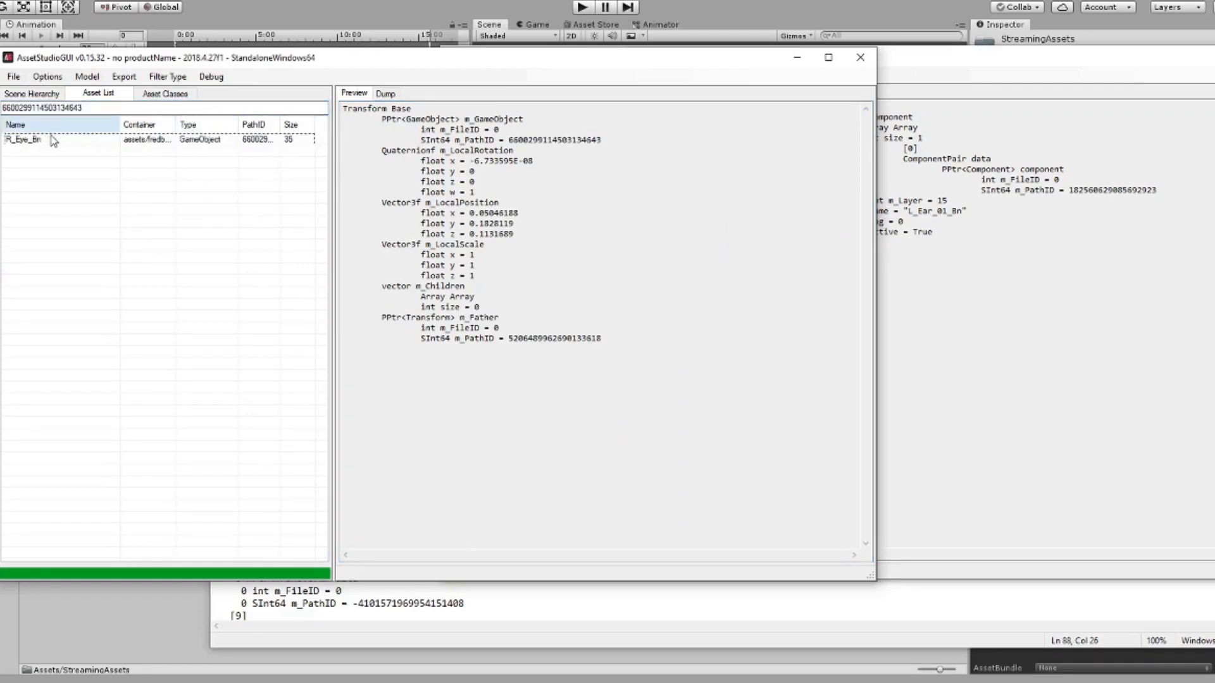
left_click(25, 139)
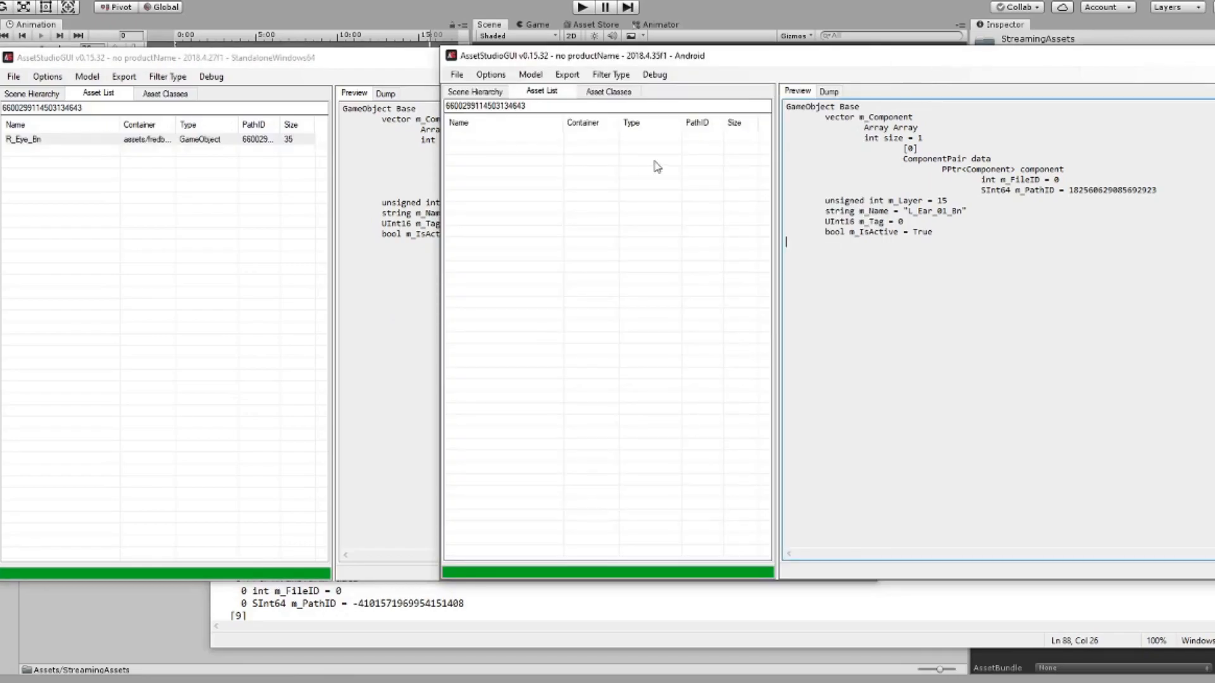
- Clear the path ID filter from the Bonnie bundle's asset list
left_click(609, 75)
left_click_drag(537, 105, 263, 103)
key("BackSpace")
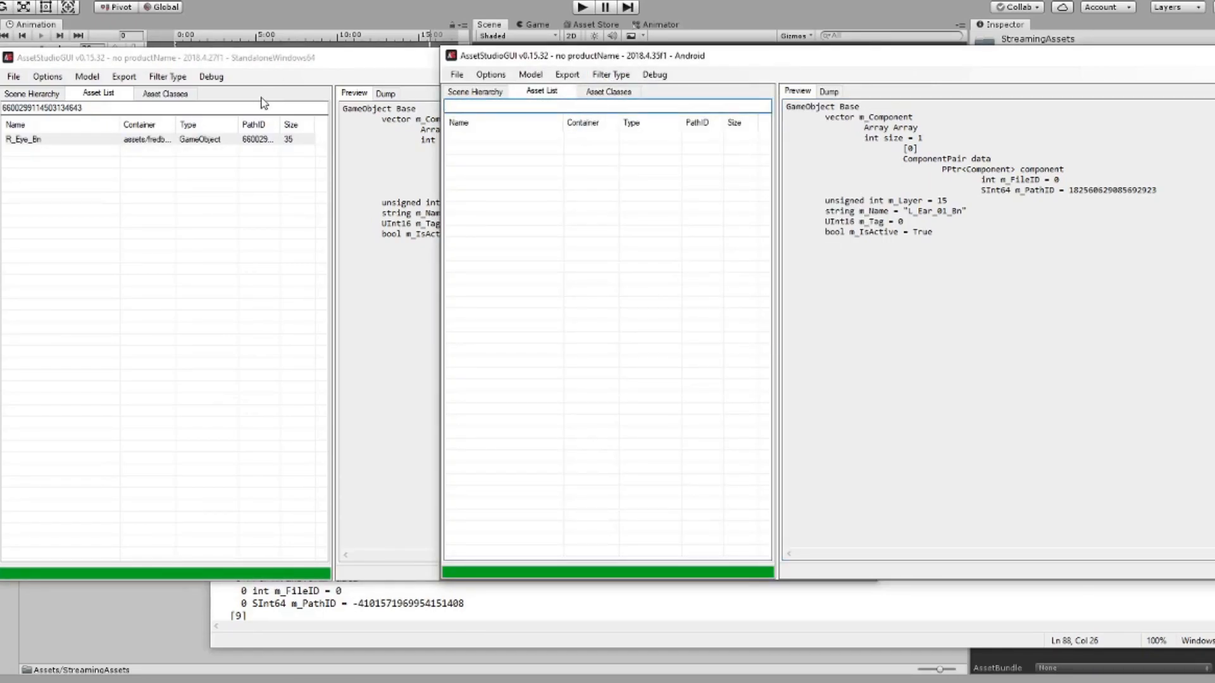
left_click(605, 255)
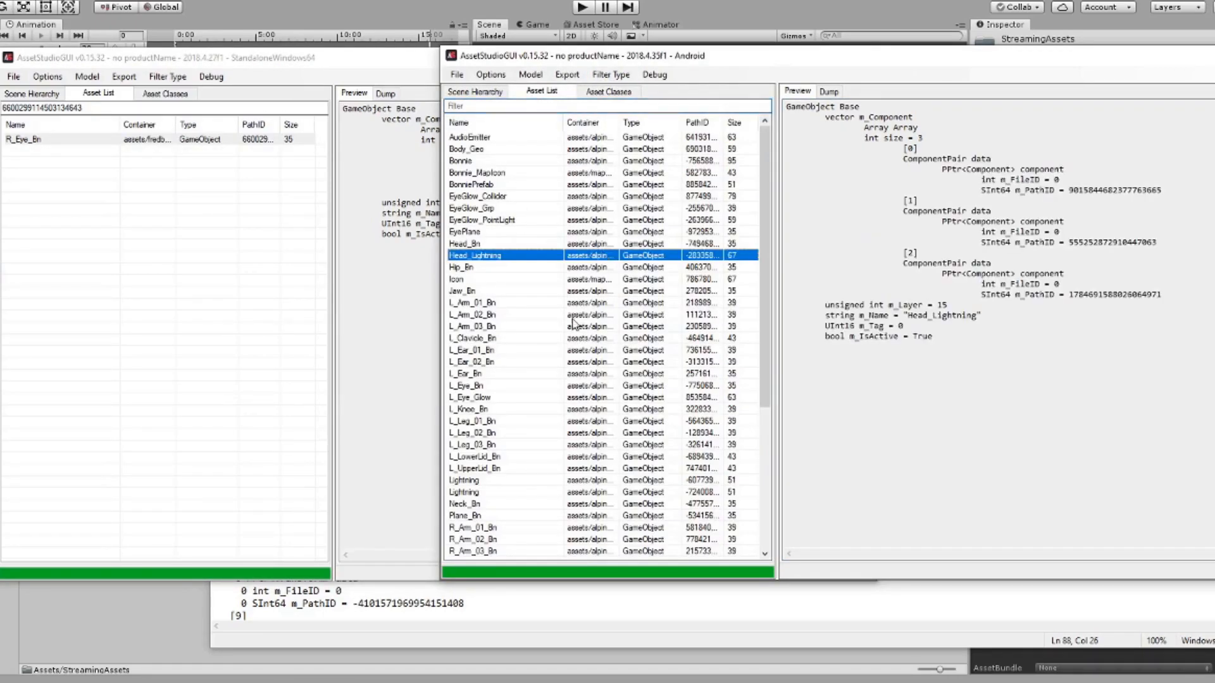
scroll(588, 291, "down", 6)
left_click(503, 386)
left_click(492, 362)
left_click(478, 398)
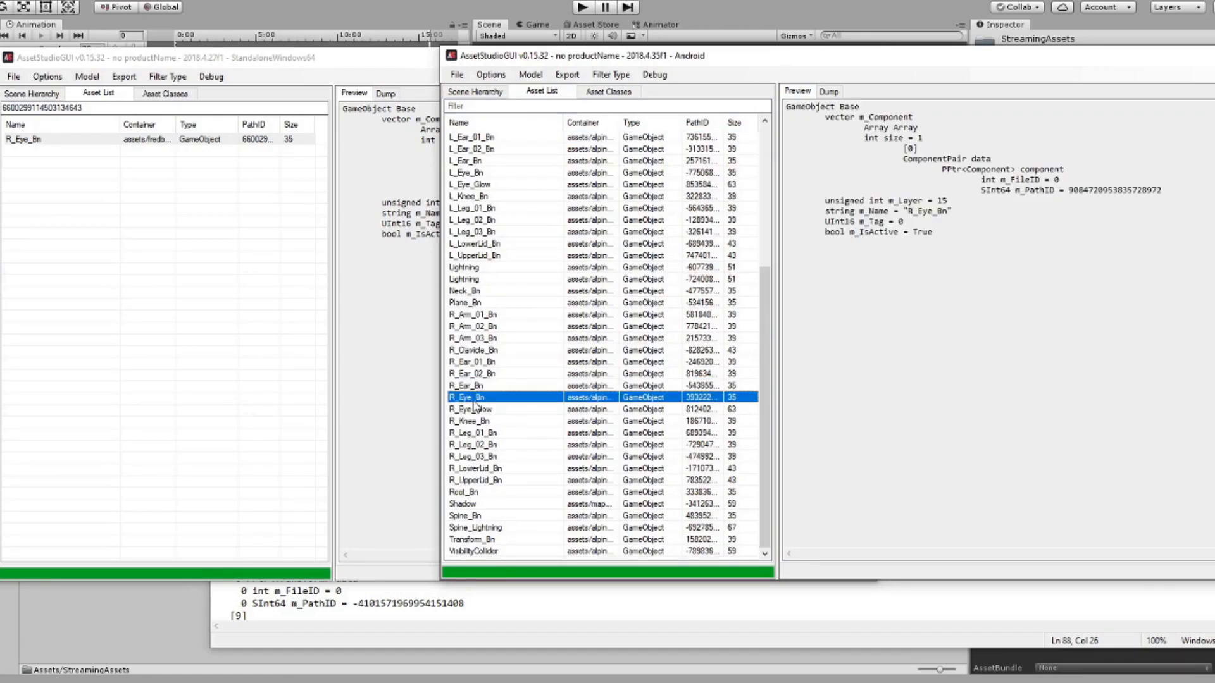
double_click(1093, 191)
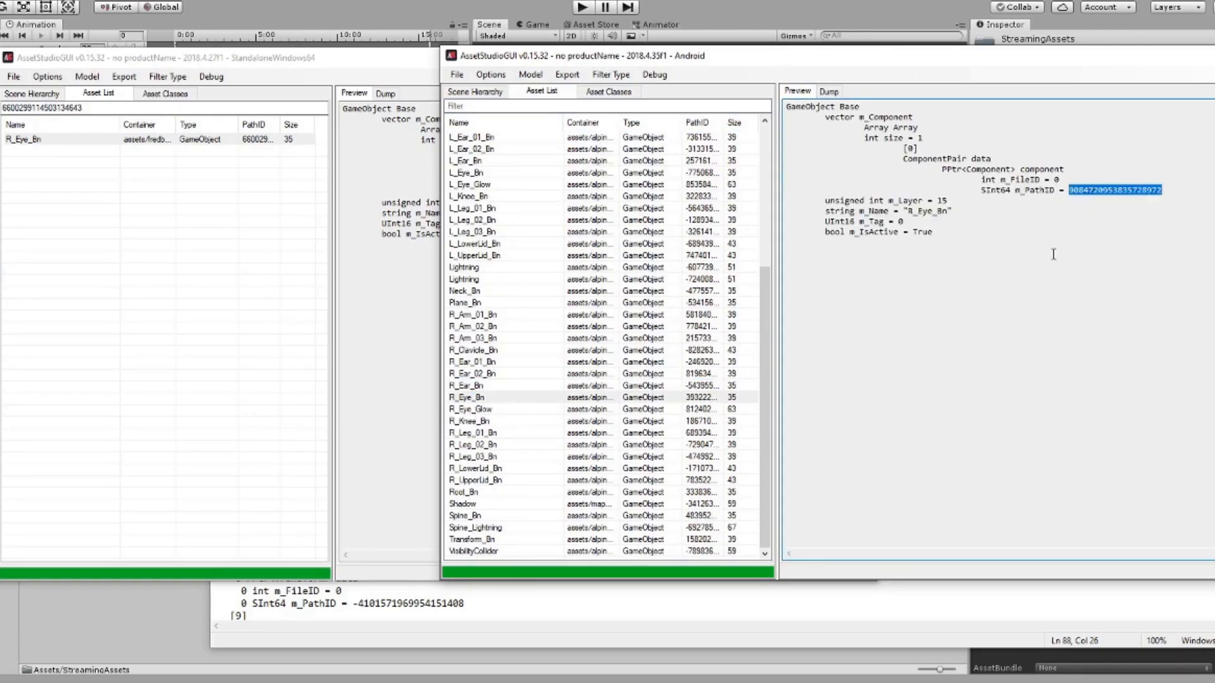
key("alt+Tab")
key("ctrl+v")
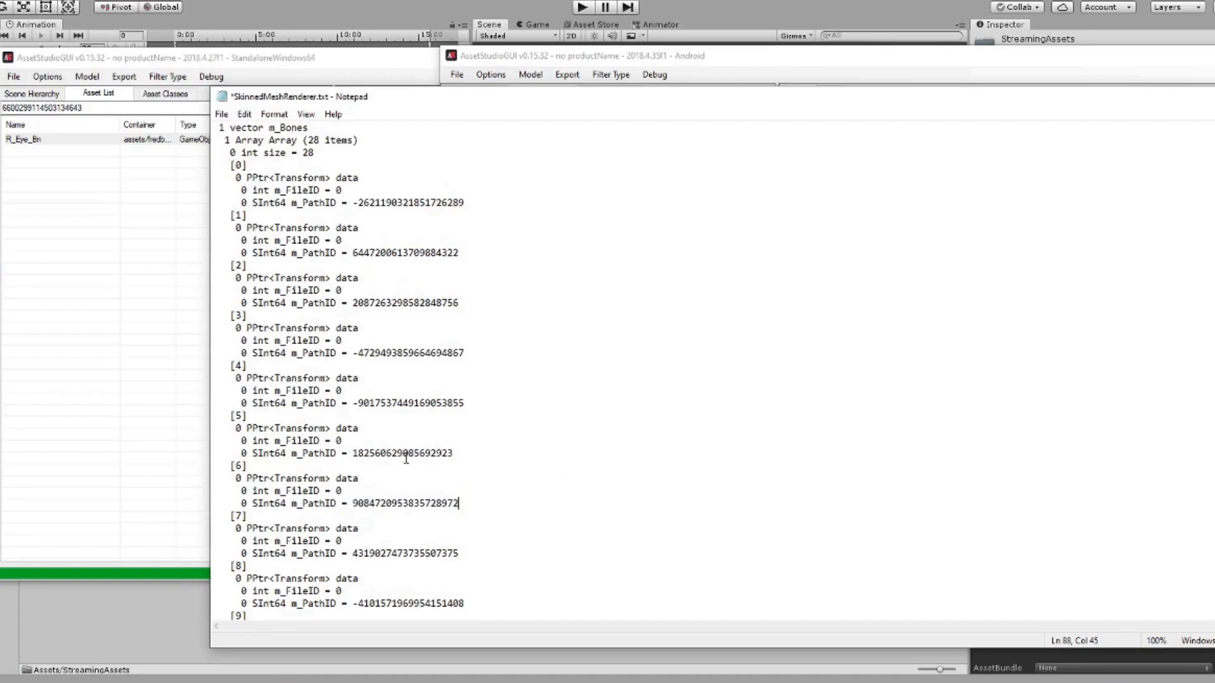
double_click(406, 454)
left_click(727, 76)
key("ctrl+v")
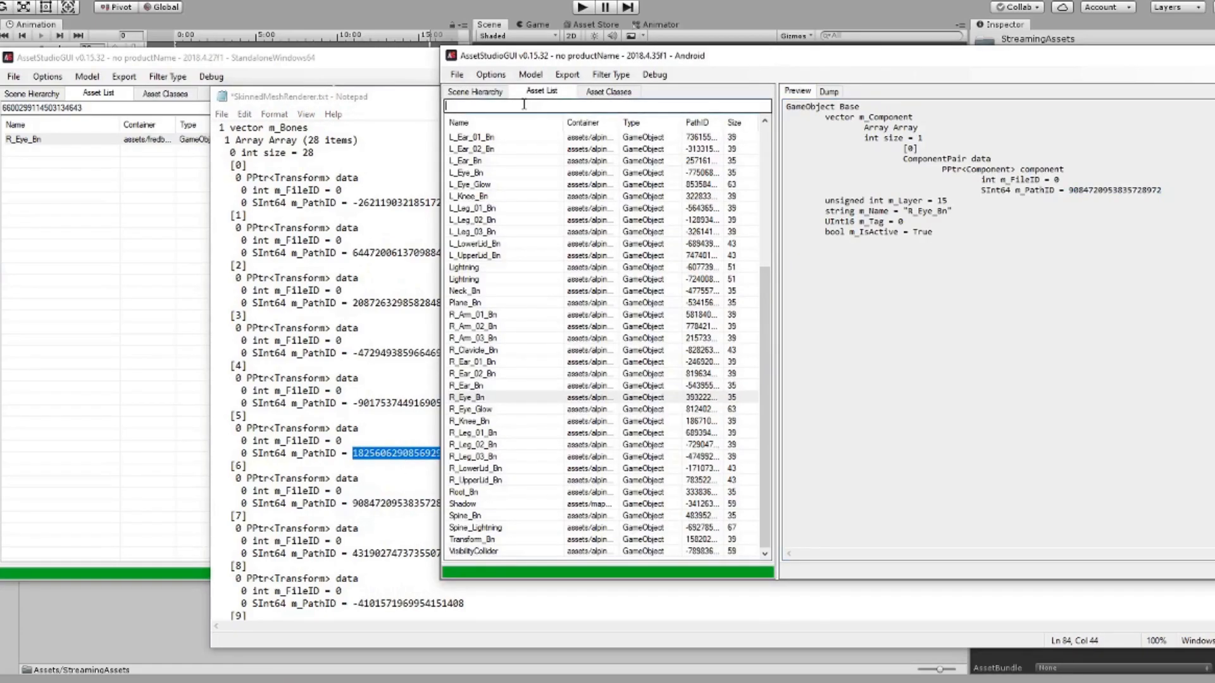
left_click(609, 78)
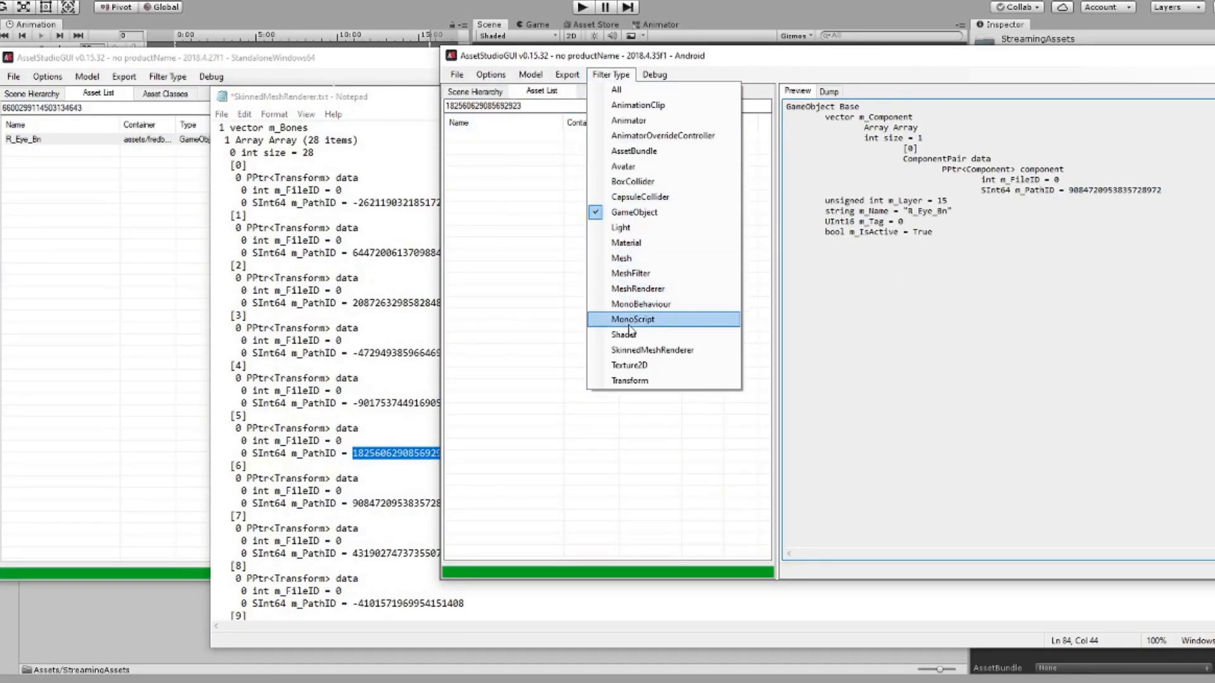
left_click(615, 372)
left_click(614, 76)
left_click(636, 380)
left_click(615, 77)
left_click(626, 366)
left_click(481, 138)
double_click(963, 138)
double_click(562, 106)
key("ctrl+v")
left_click(495, 138)
- Limit the Bonnie bundle's asset list to GameObject assets and clear its path ID filter
left_click(611, 74)
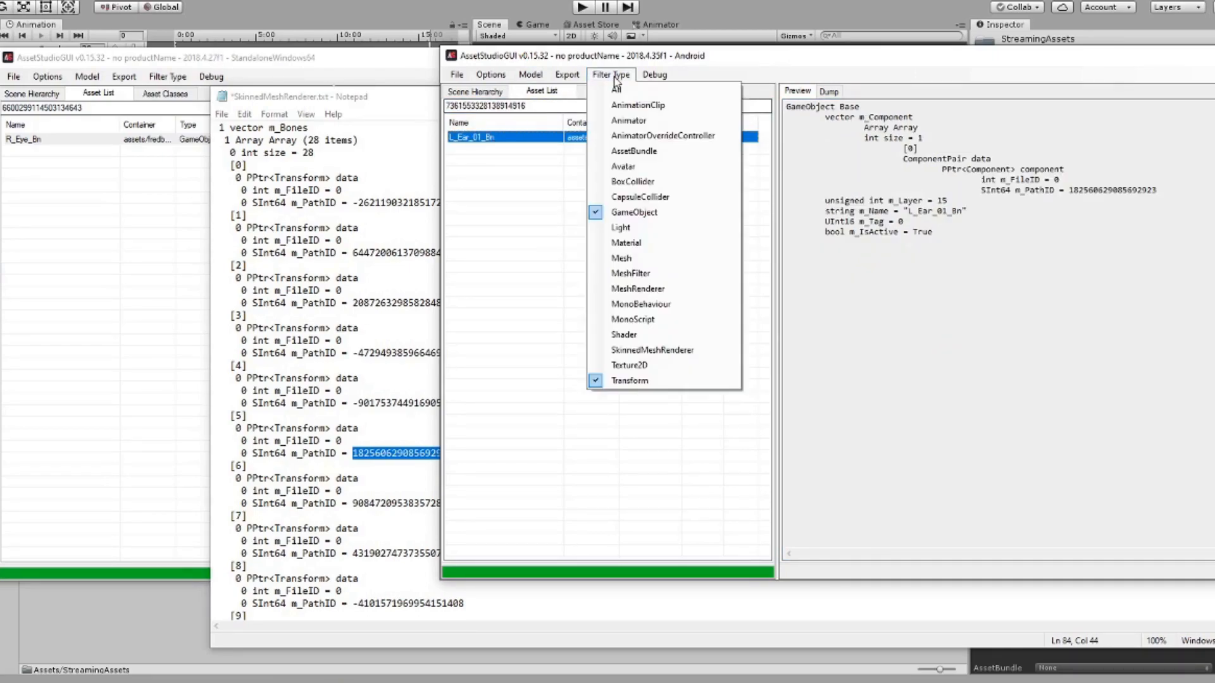
left_click(623, 239)
left_click(612, 76)
left_click(634, 212)
left_click(611, 74)
left_click(622, 391)
left_click(614, 75)
left_click(621, 382)
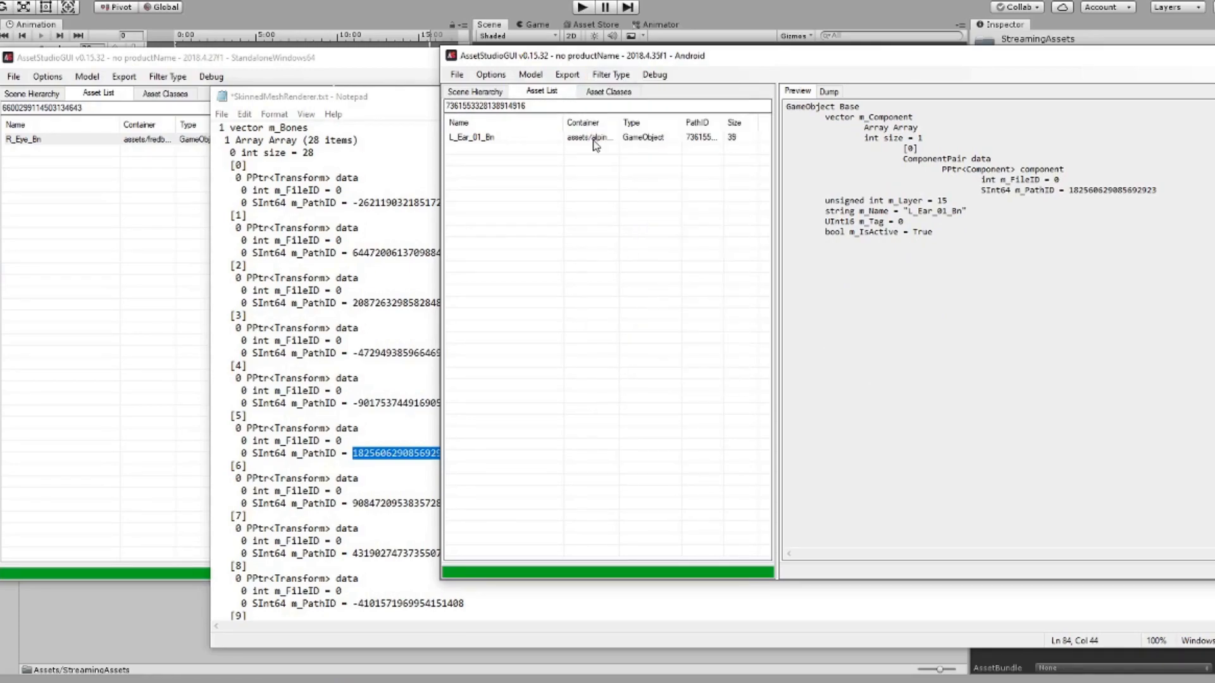
double_click(546, 106)
key("BackSpace")
left_click(615, 281)
- View Bonnie's R_Eye_Bn GameObject and compare its component path ID with m_Bones entry [6]
left_click(367, 555)
double_click(367, 554)
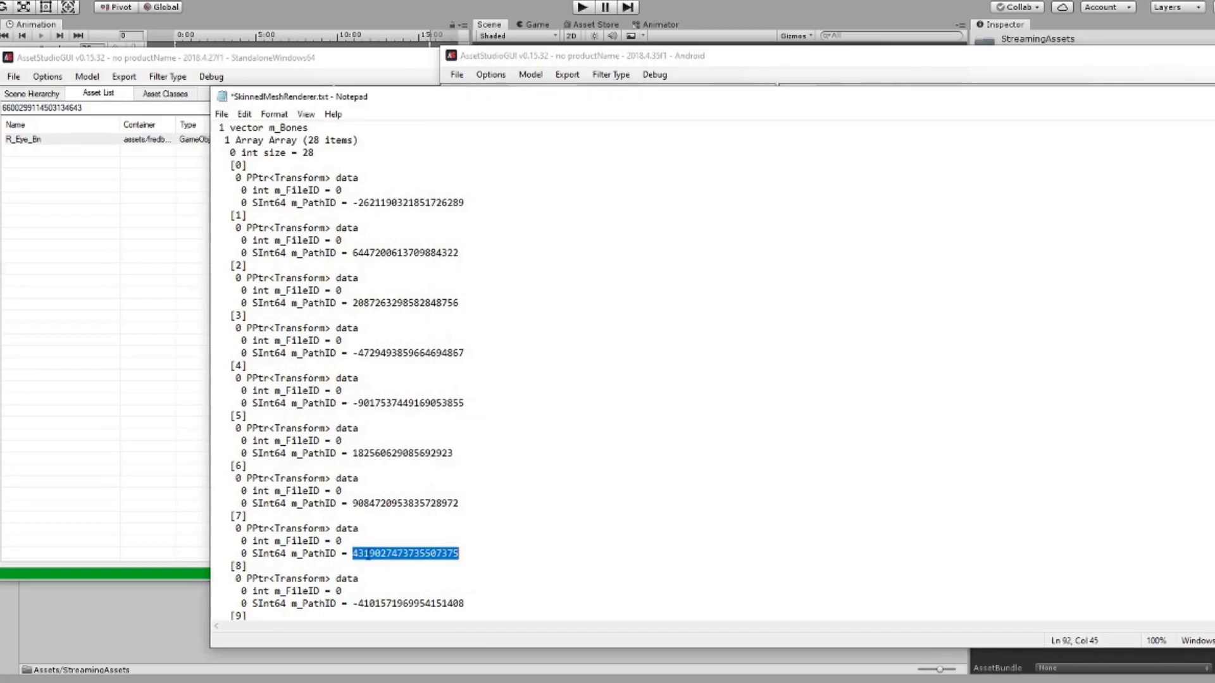
left_click(379, 504)
double_click(383, 504)
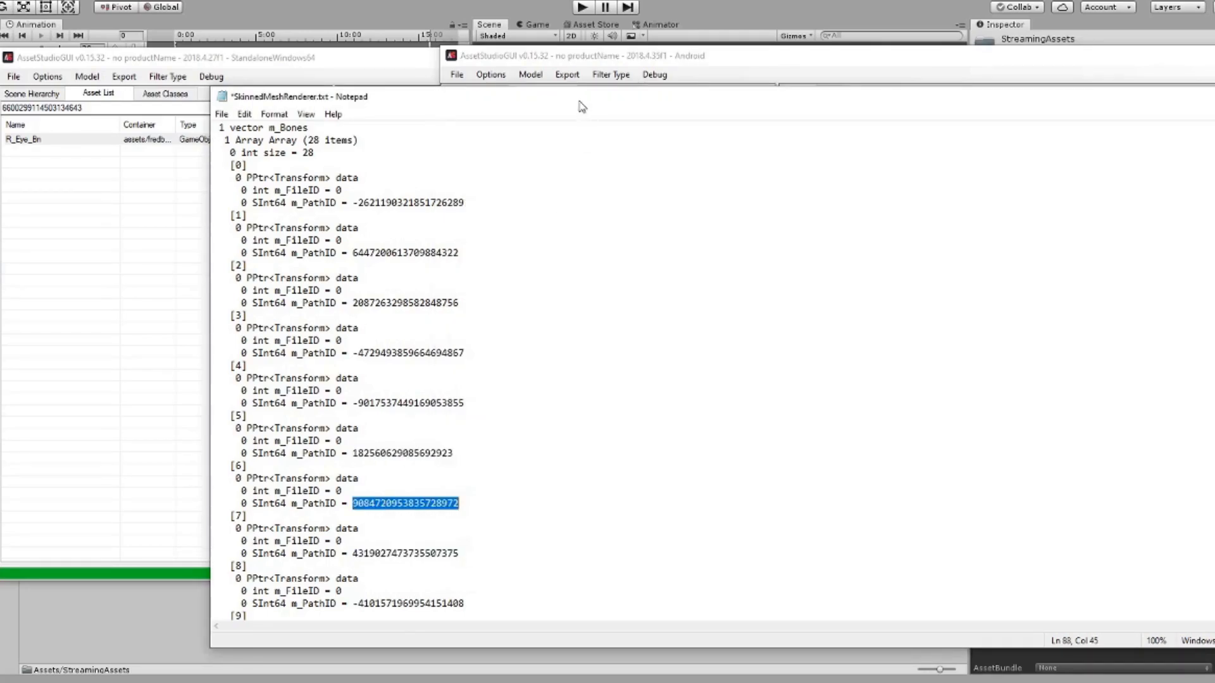
left_click(545, 78)
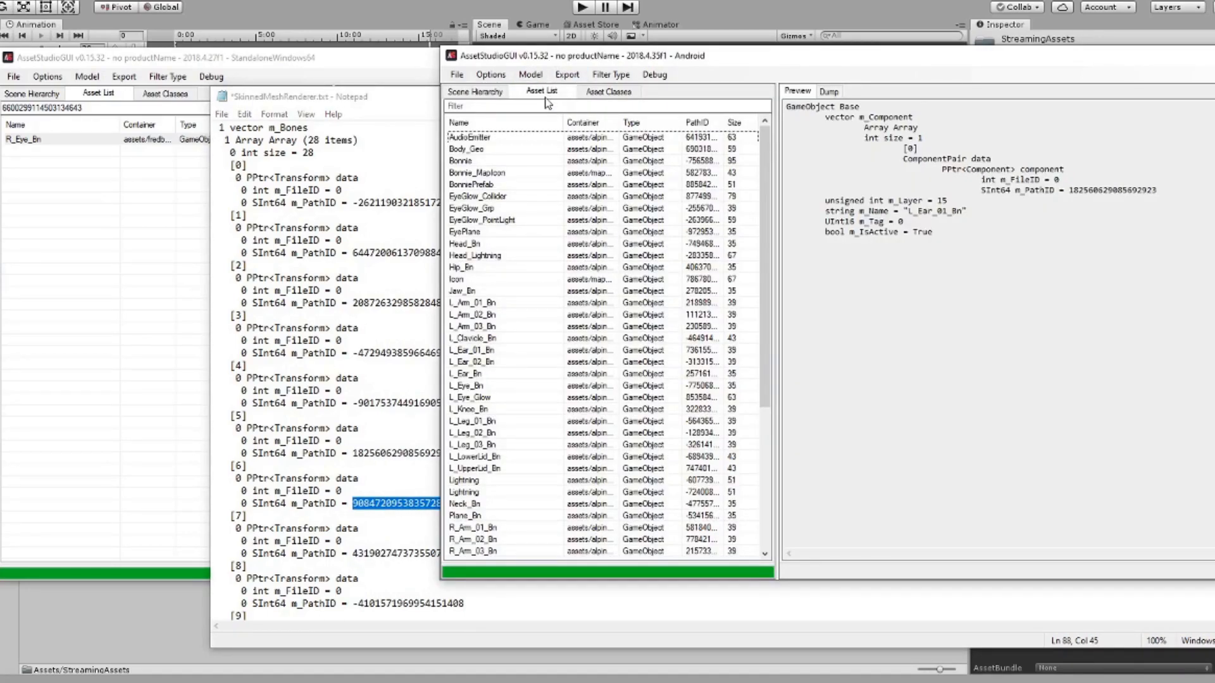
scroll(484, 464, "down", 5)
scroll(483, 464, "down", 1)
left_click(483, 396)
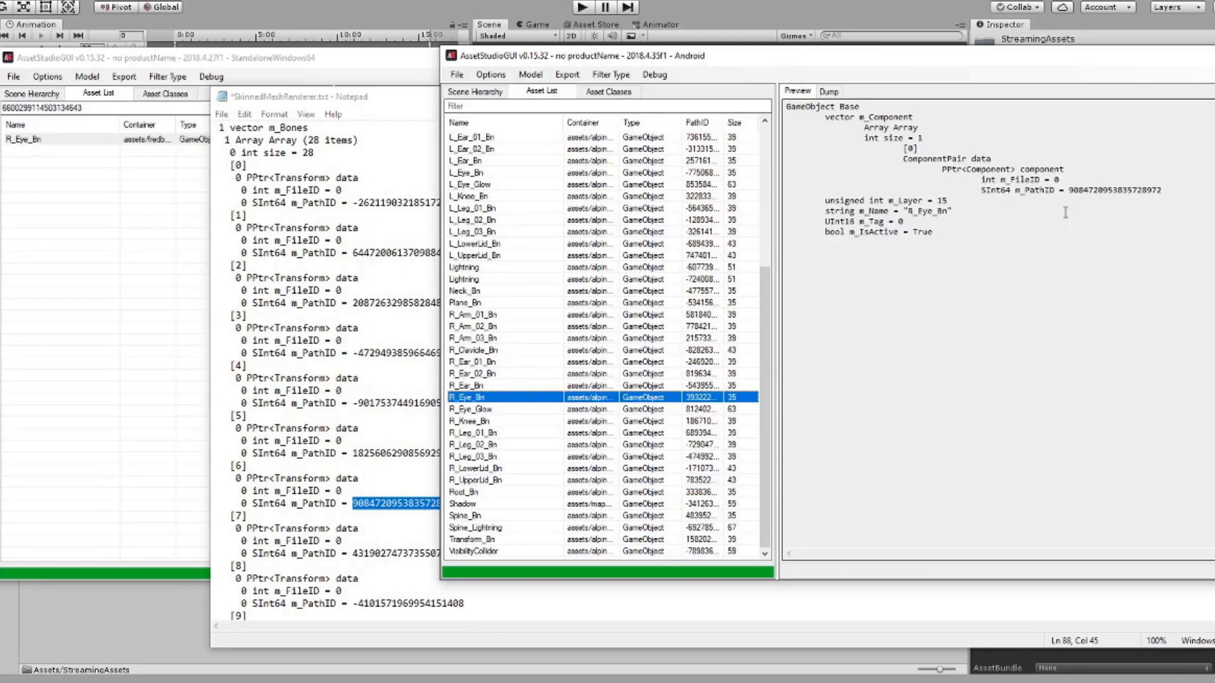
left_click(399, 554)
double_click(399, 555)
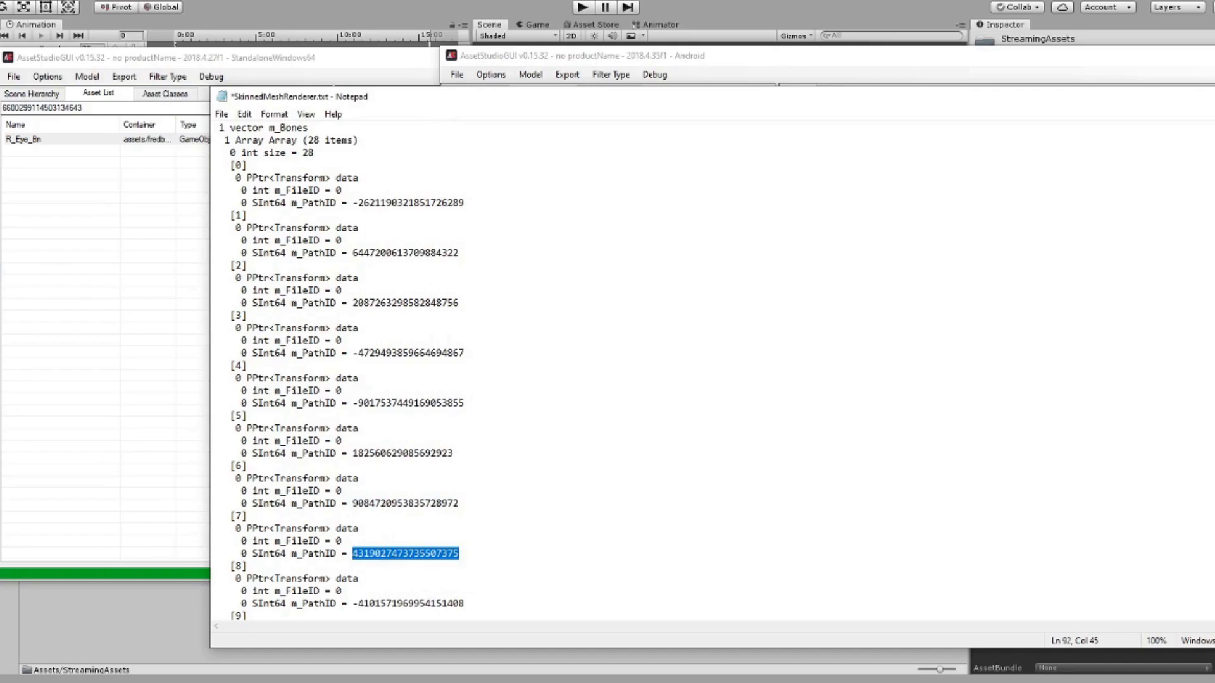
double_click(139, 108)
key("ctrl+v")
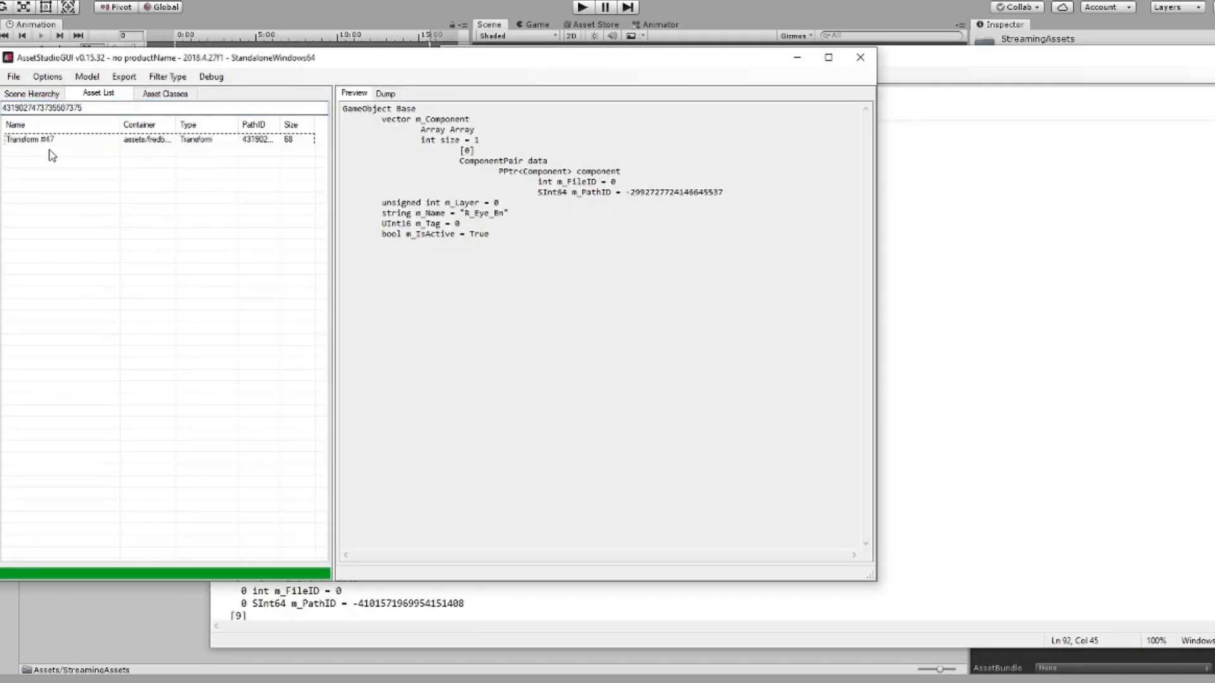
left_click(42, 140)
double_click(555, 140)
key("ctrl+c")
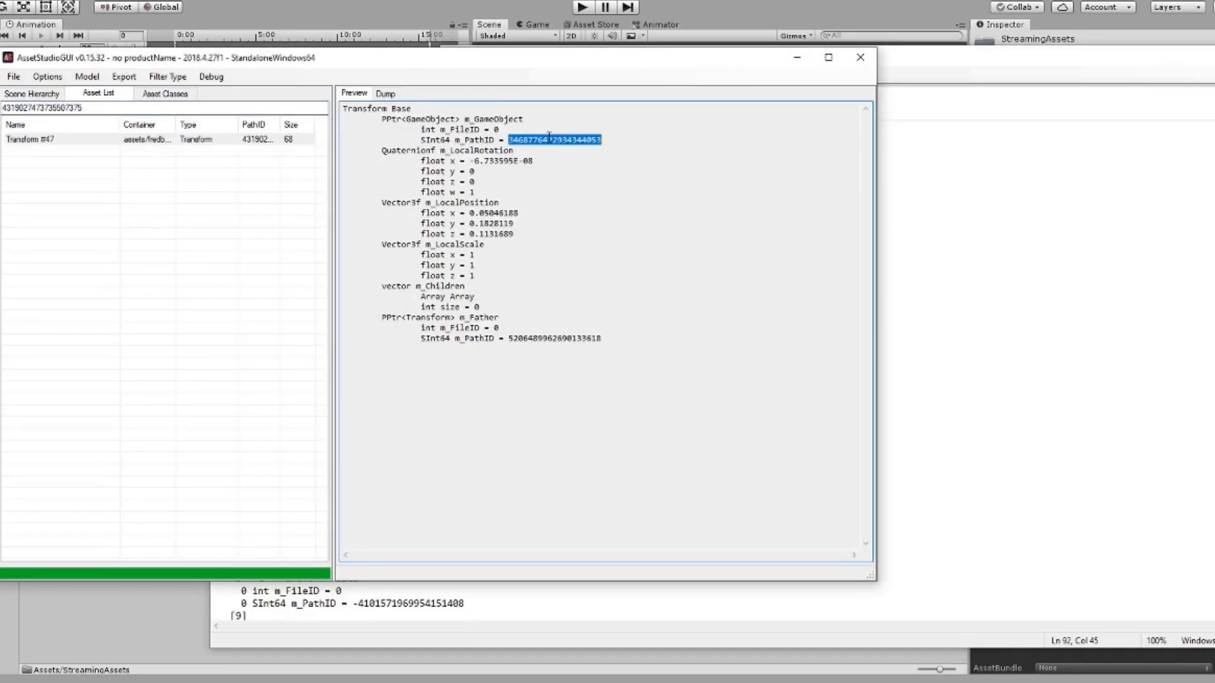
double_click(115, 107)
key("ctrl+v")
key("alt+Tab")
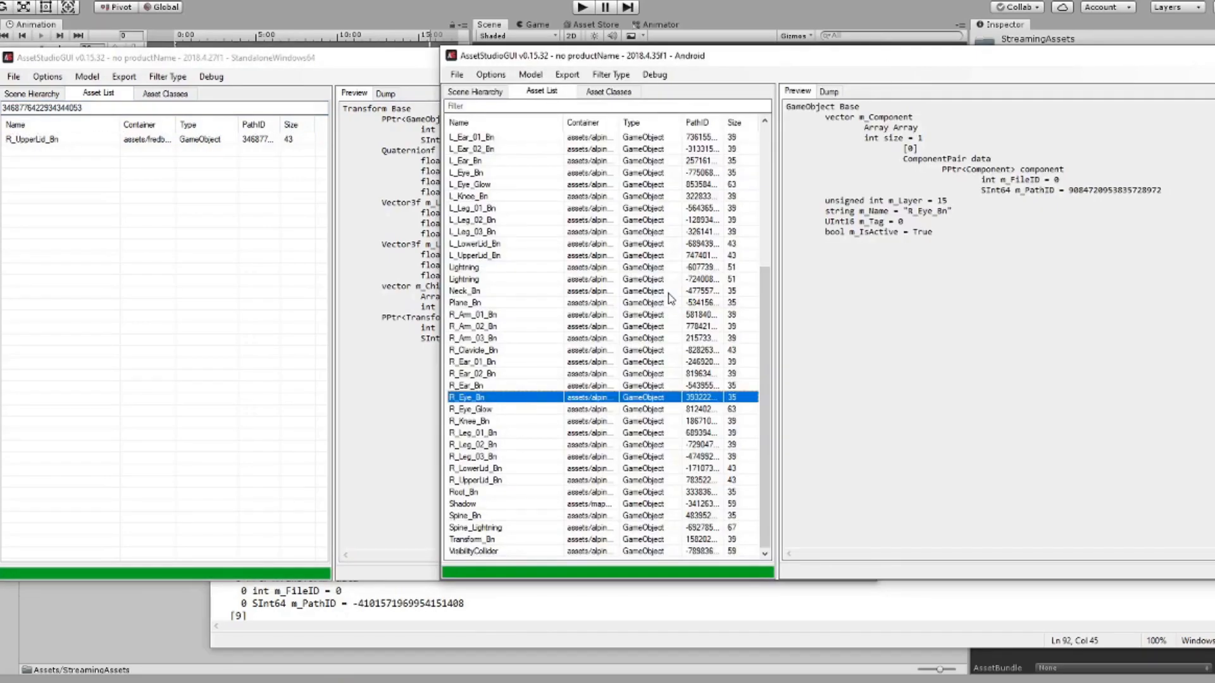
left_click(519, 481)
double_click(1098, 190)
key("ctrl+c")
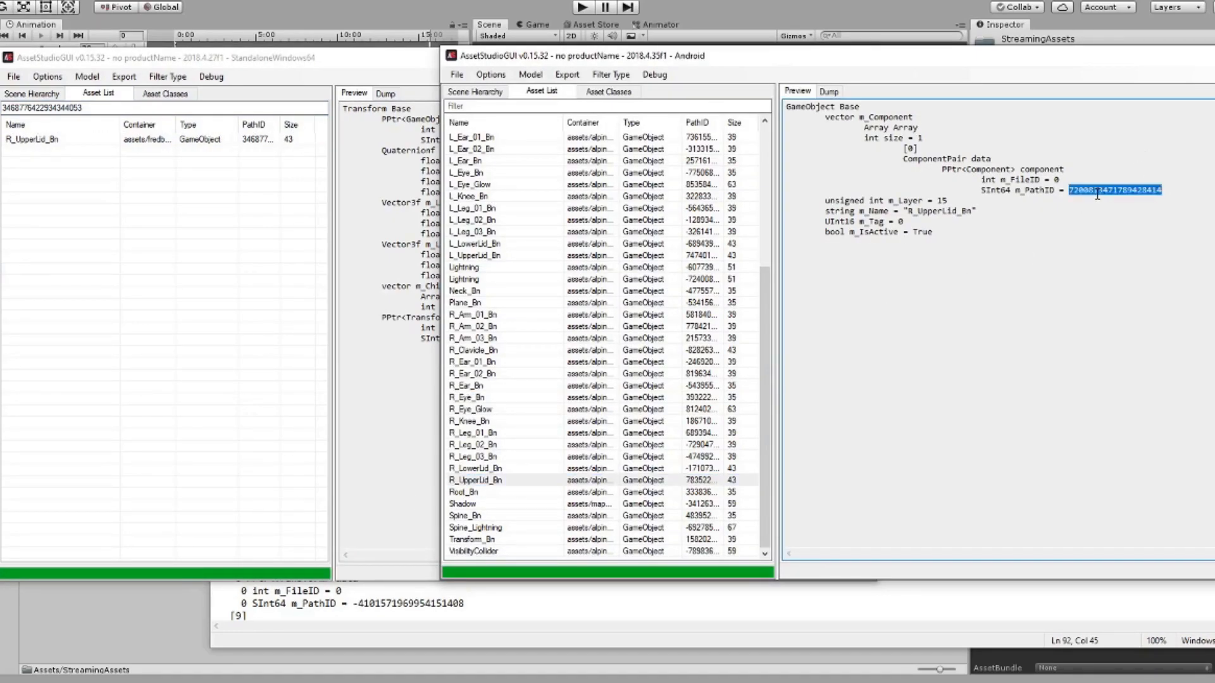
key("alt+Tab")
key("ctrl+v")
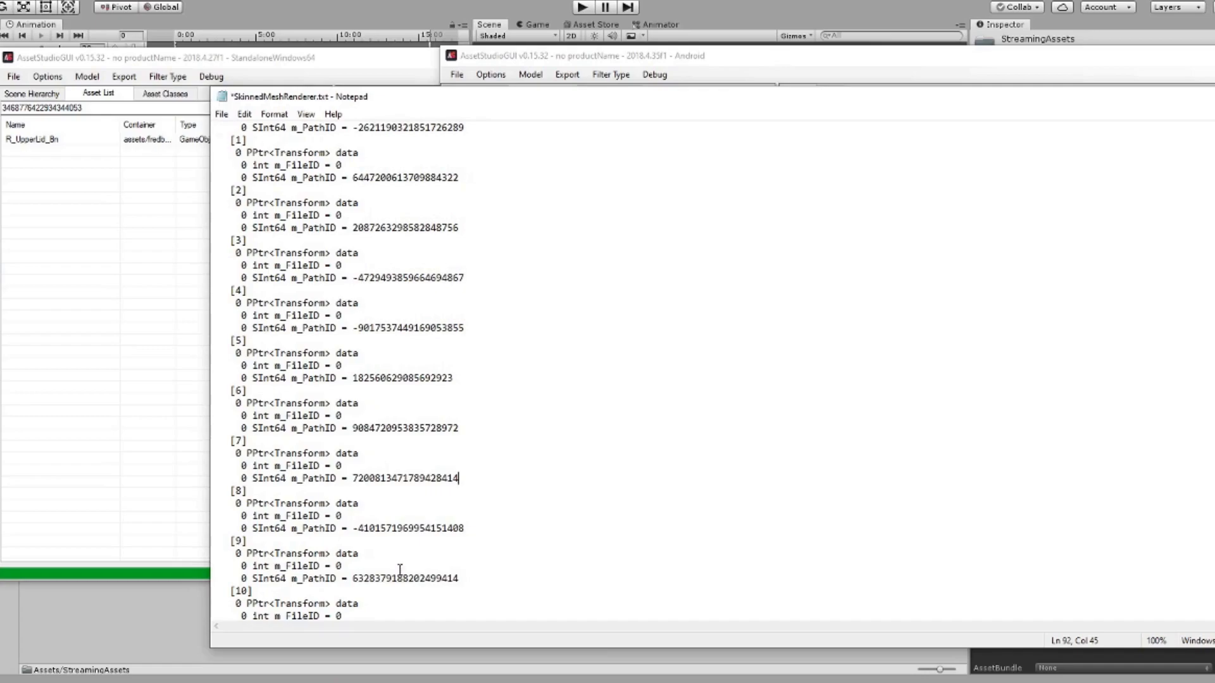
scroll(487, 426, "down", 1)
left_click_drag(468, 413, 346, 419)
key("ctrl+c")
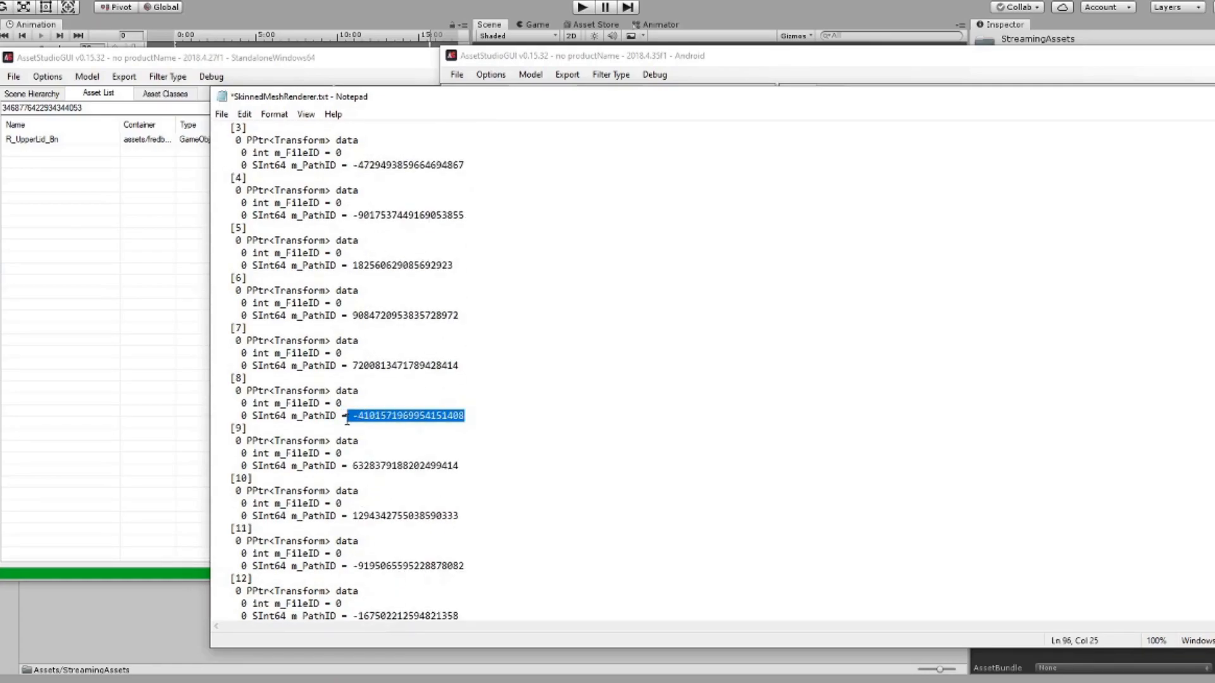
left_click_drag(108, 108, 2, 108)
key("ctrl+v")
left_click(147, 218)
left_click(46, 144)
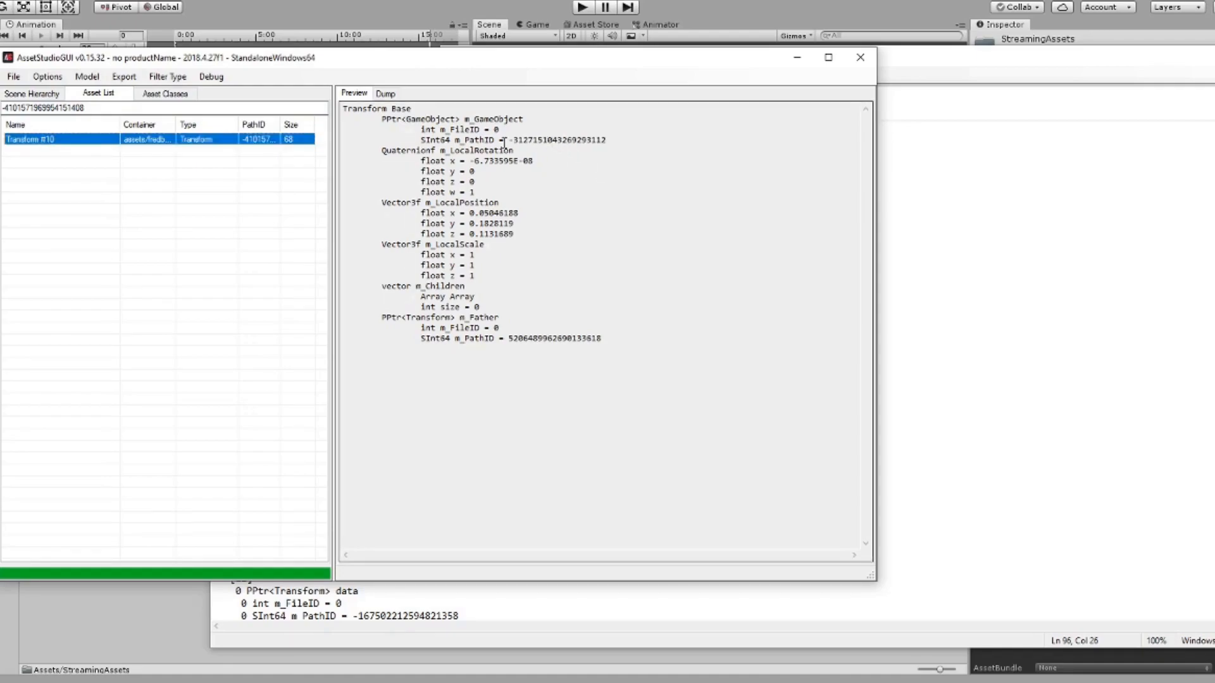
left_click_drag(504, 141, 614, 139)
key("ctrl+c")
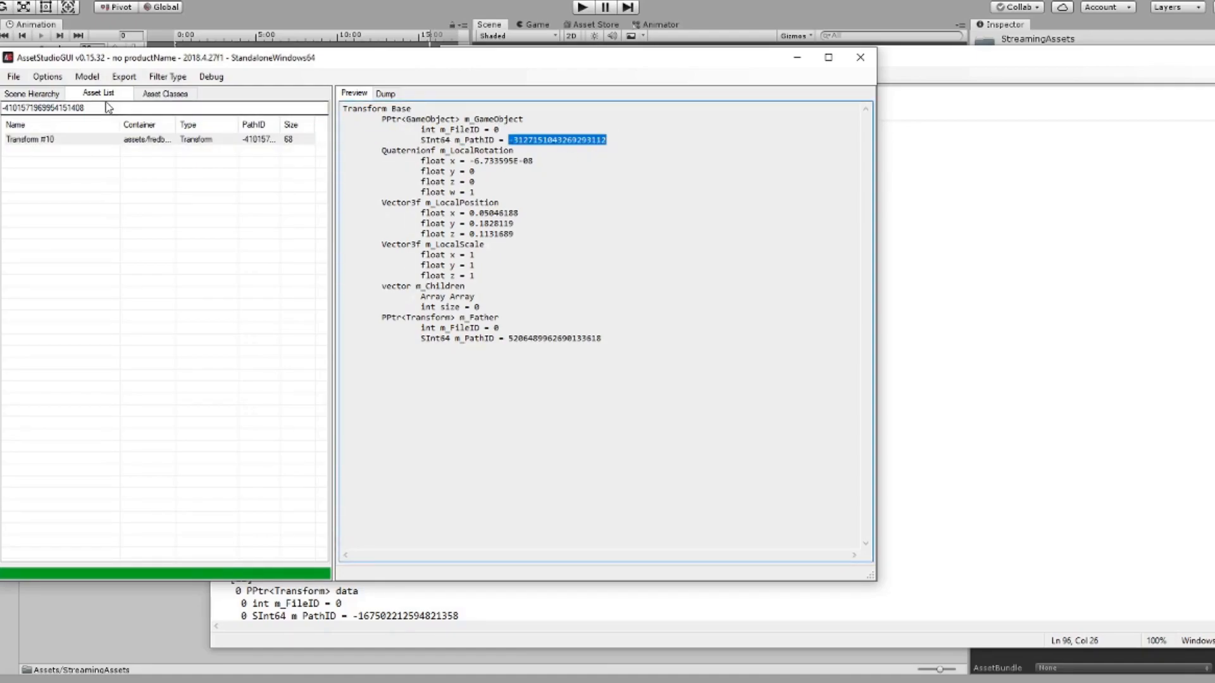
left_click_drag(114, 108, 1, 109)
key("ctrl+v")
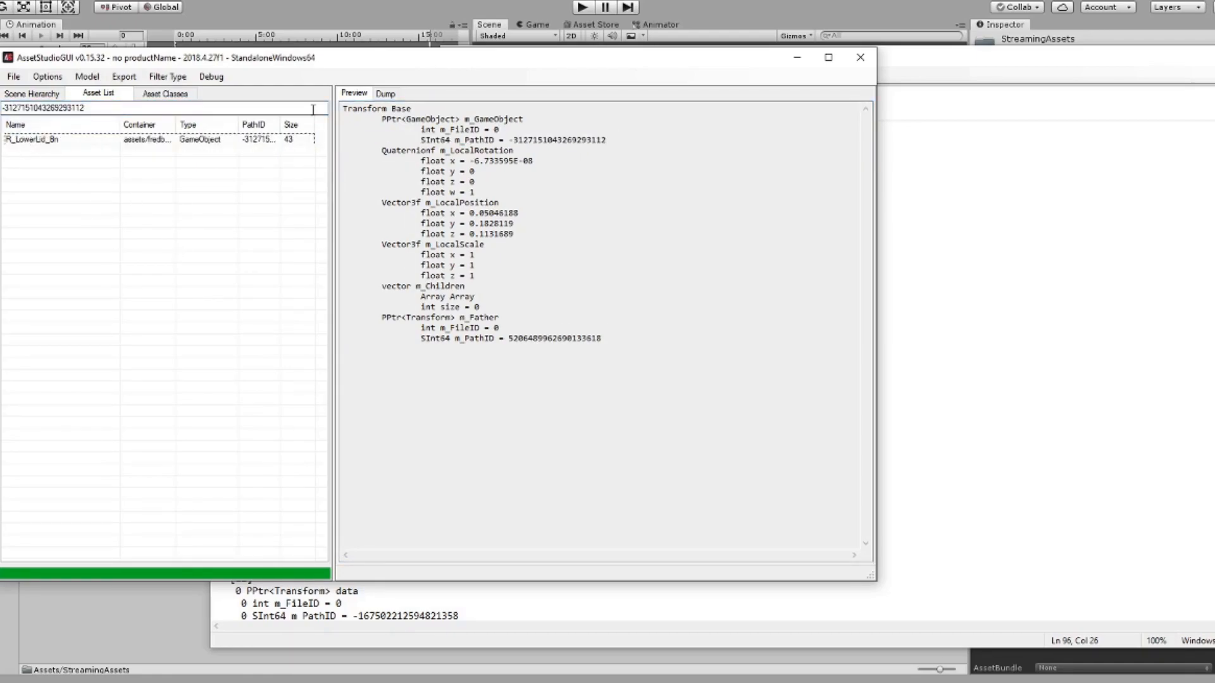
left_click(897, 67)
left_click(497, 470)
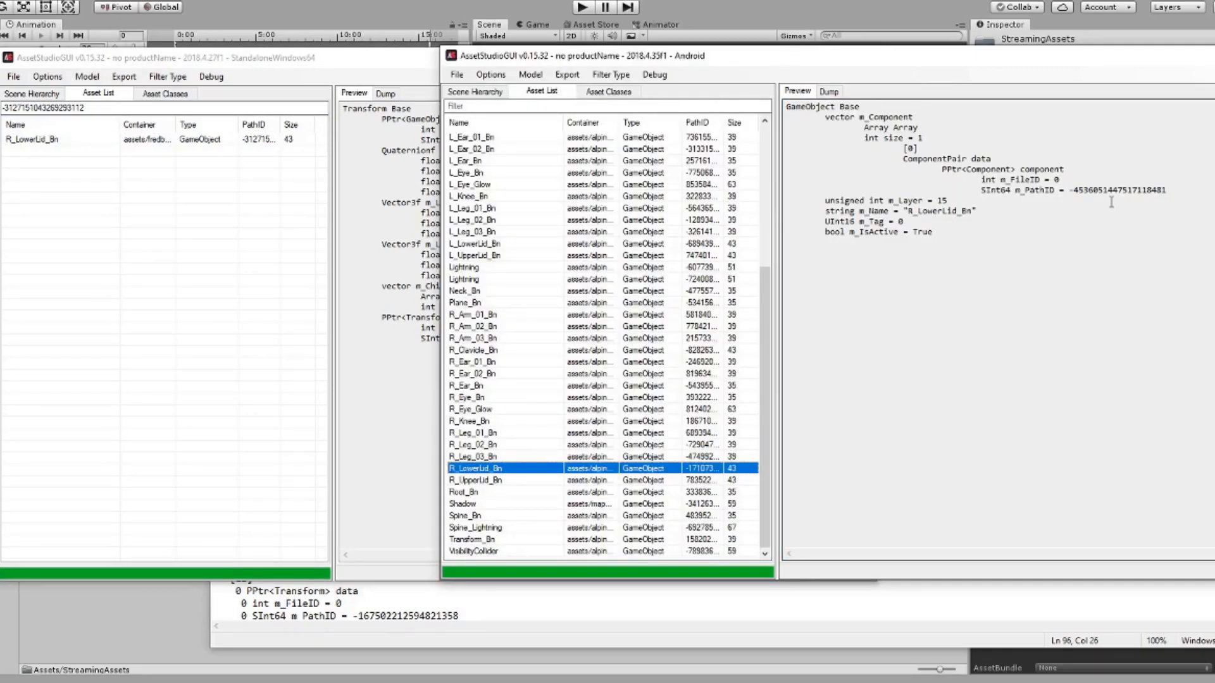
left_click_drag(1176, 192, 1073, 193)
left_click(569, 681)
key("ctrl+v")
double_click(426, 468)
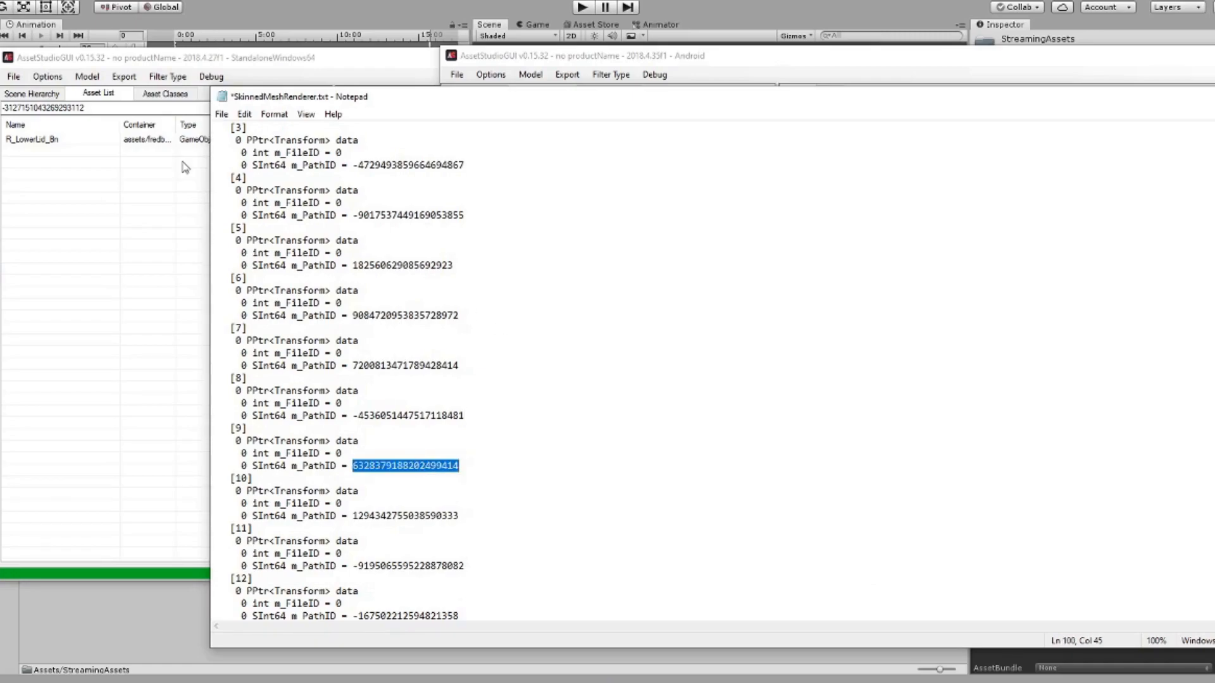
double_click(108, 108)
key("ctrl+v")
left_click(76, 140)
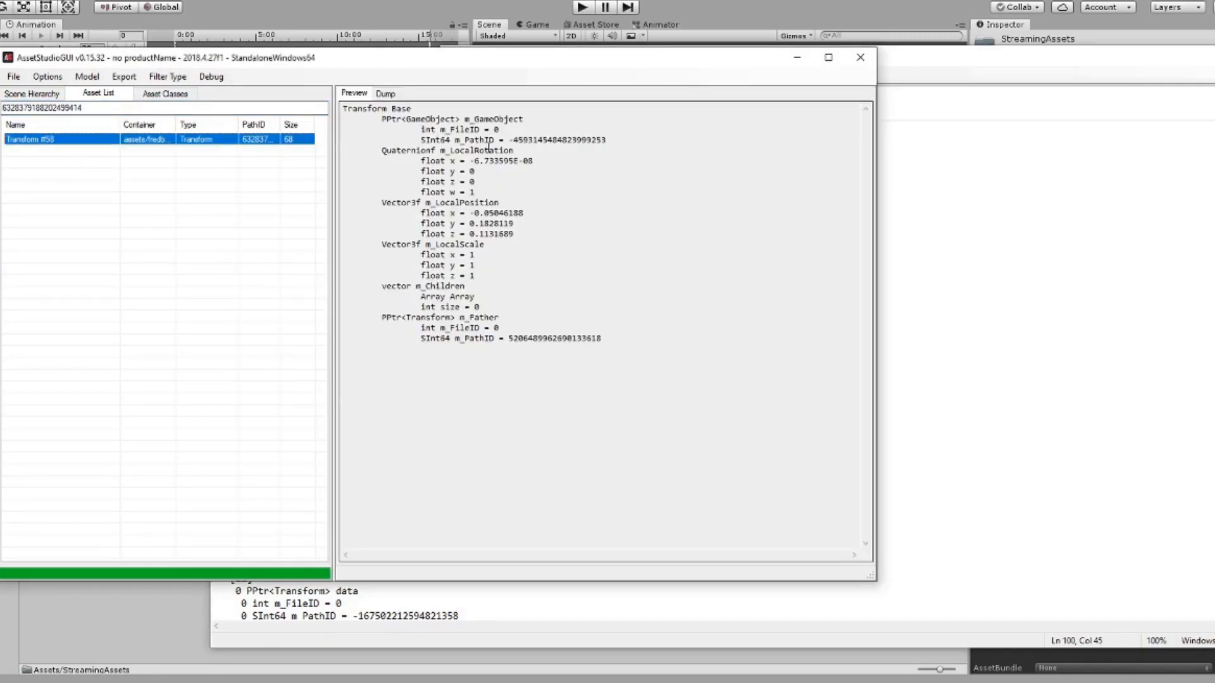
left_click_drag(509, 140, 633, 139)
key("ctrl+c")
double_click(108, 108)
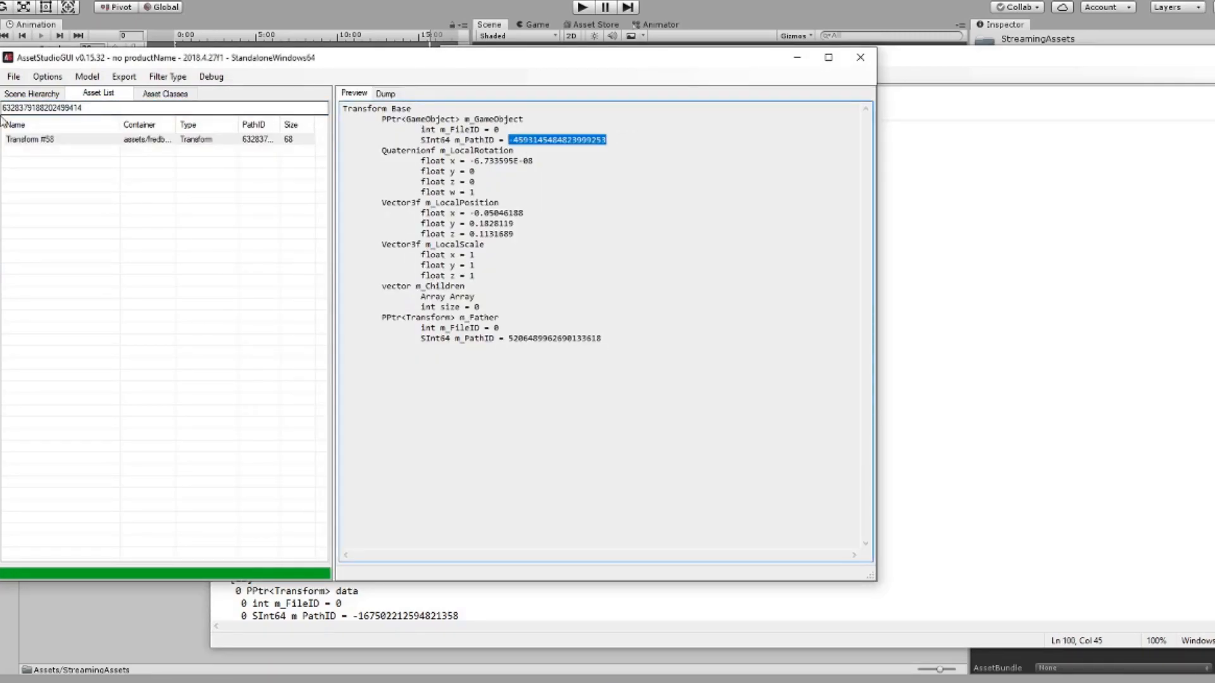
key("ctrl+v")
left_click(27, 142)
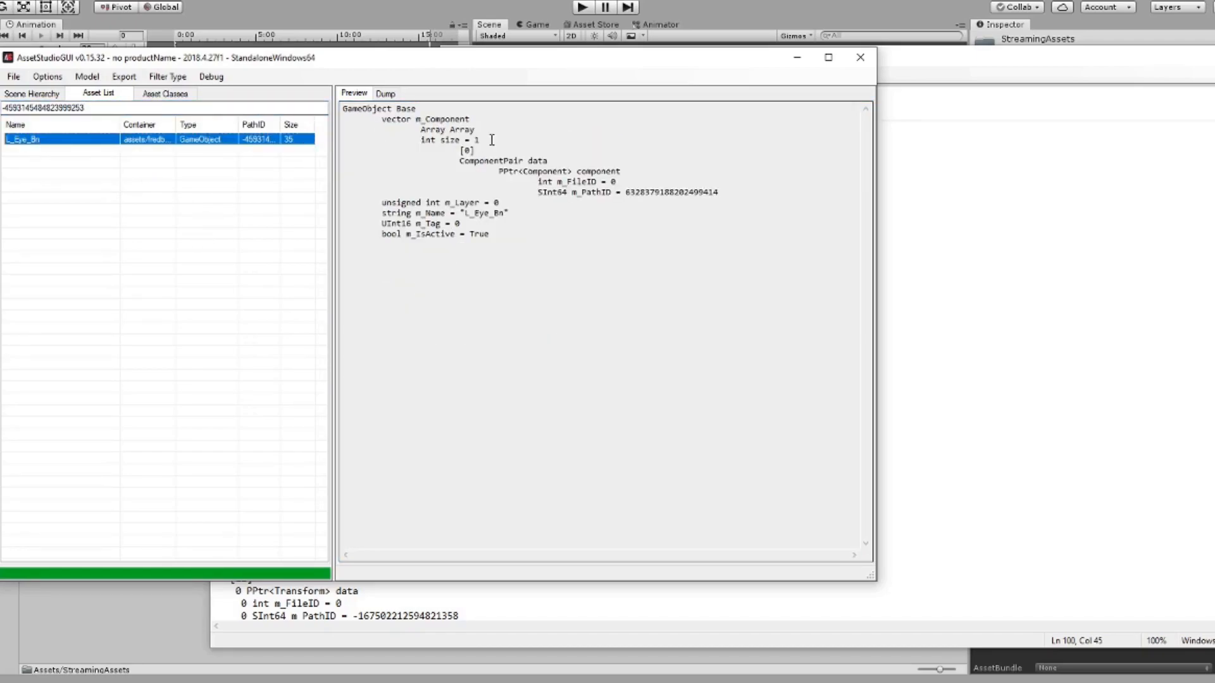
left_click(952, 69)
scroll(515, 454, "up", 5)
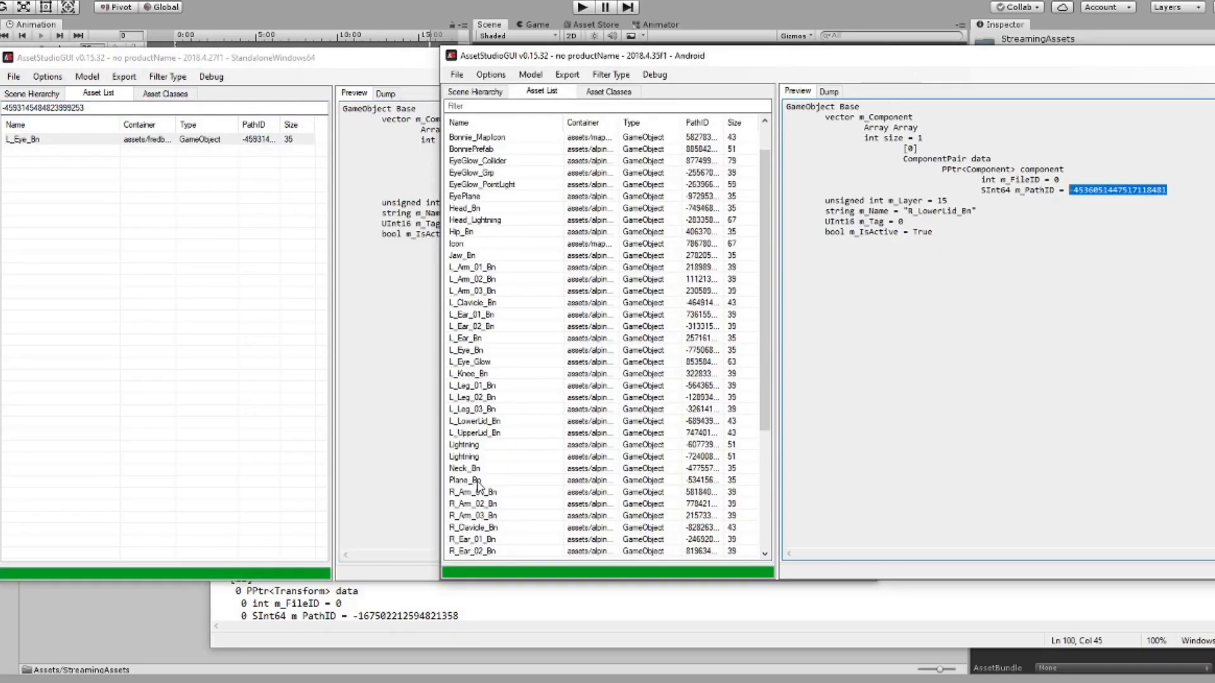
left_click(474, 352)
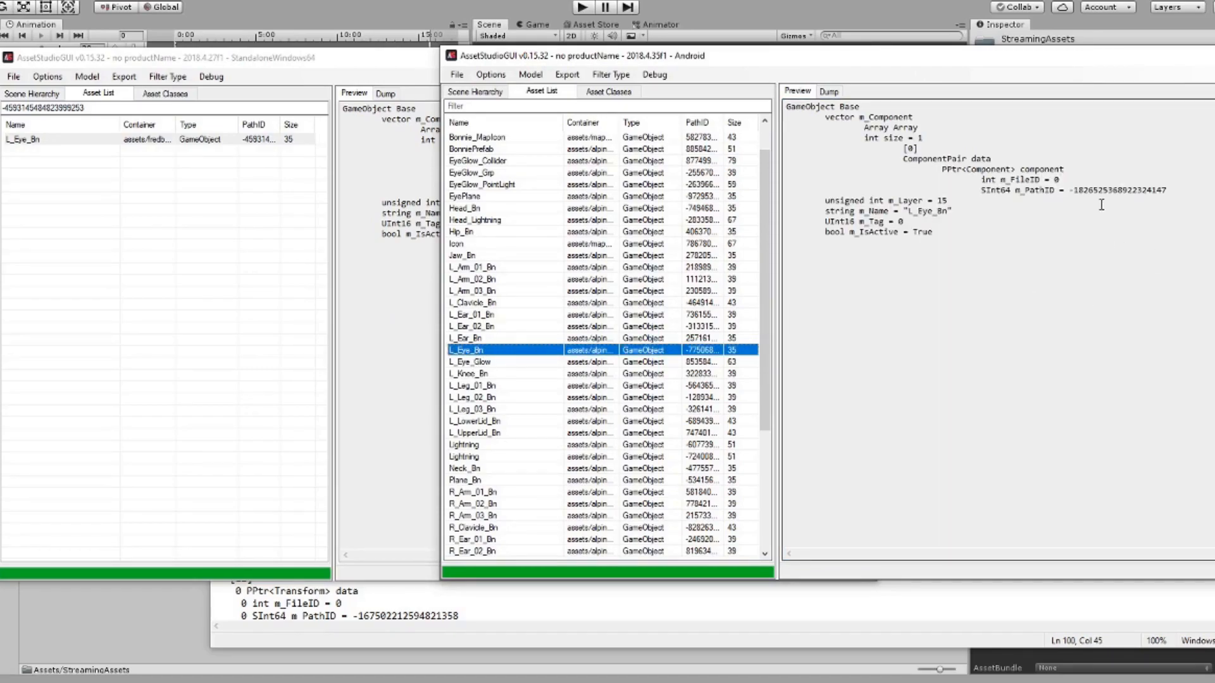
left_click_drag(1069, 191, 1164, 192)
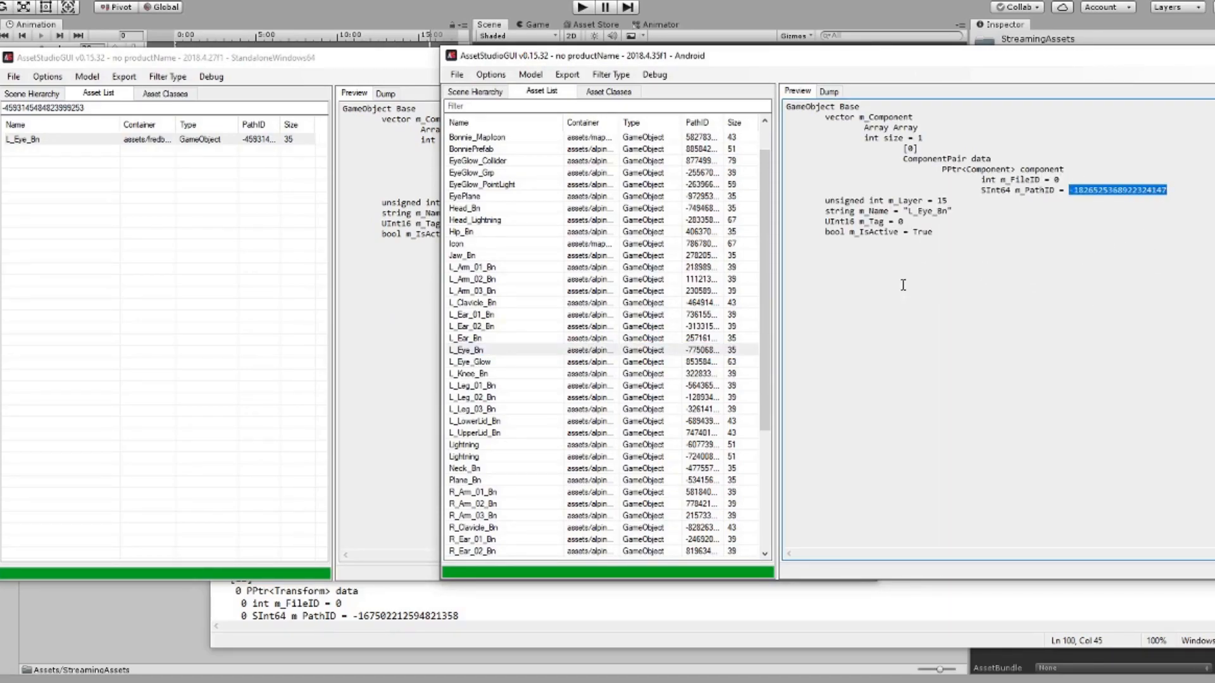
key("alt+Tab")
key("ctrl+v")
double_click(442, 512)
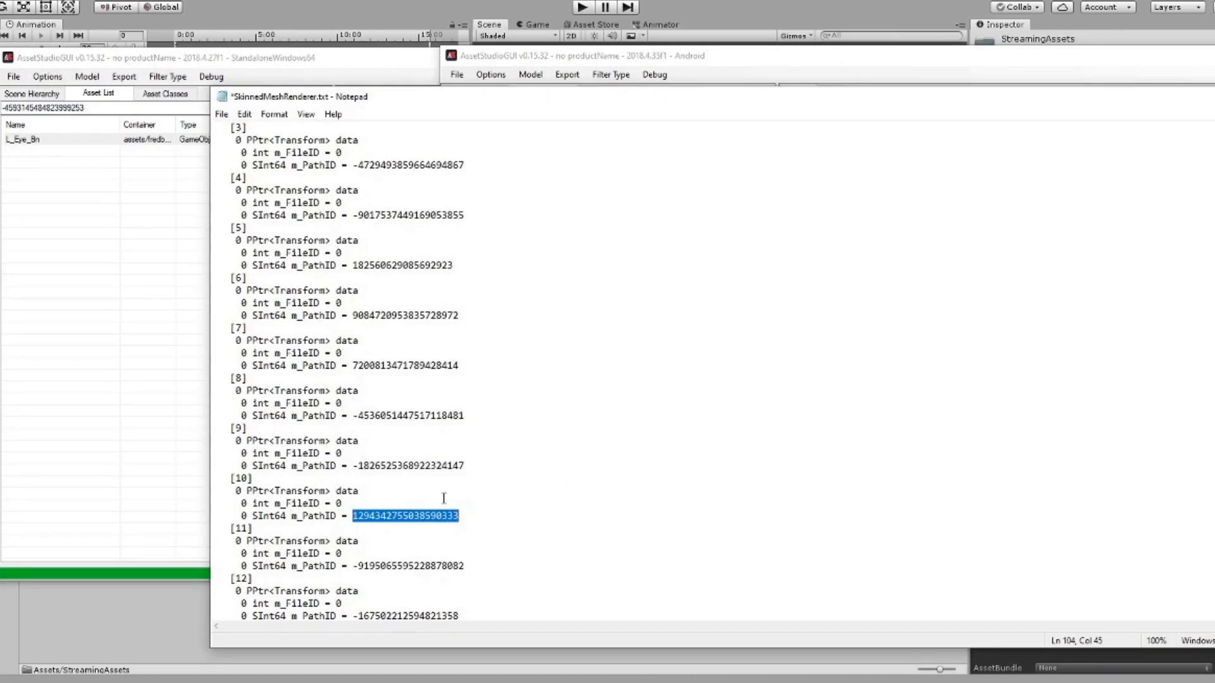
key("ctrl+c")
double_click(81, 107)
key("ctrl+v")
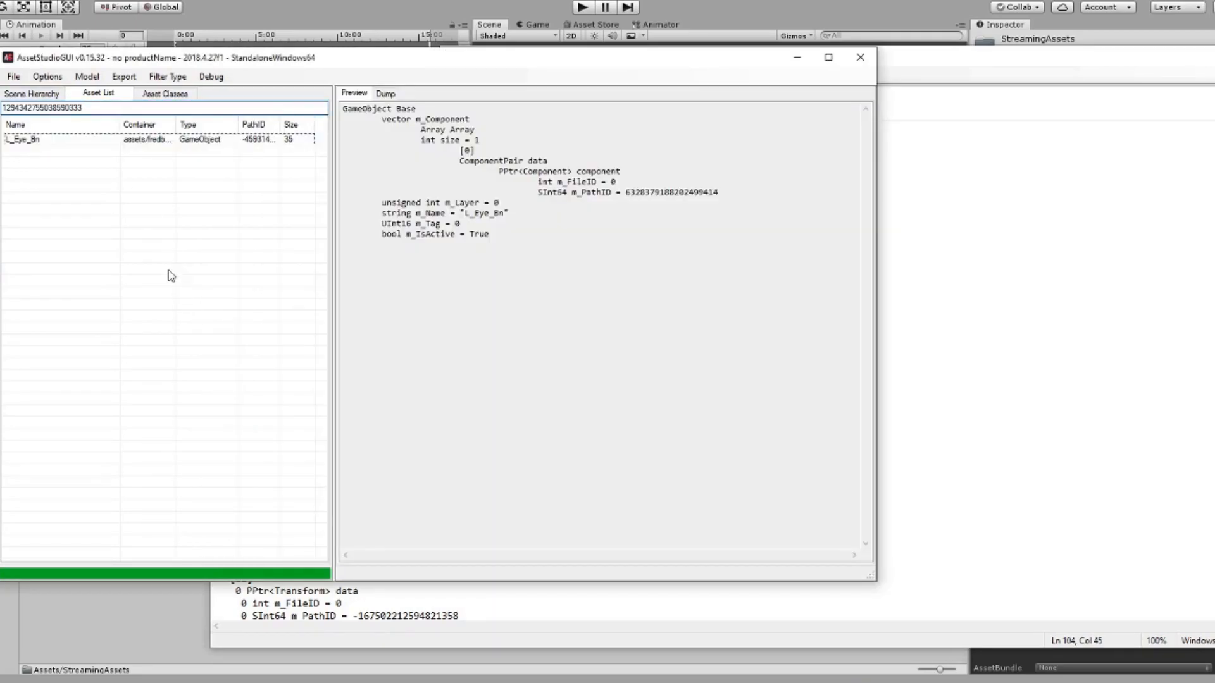
left_click(64, 139)
double_click(513, 142)
key("ctrl+c")
double_click(97, 109)
key("ctrl+v")
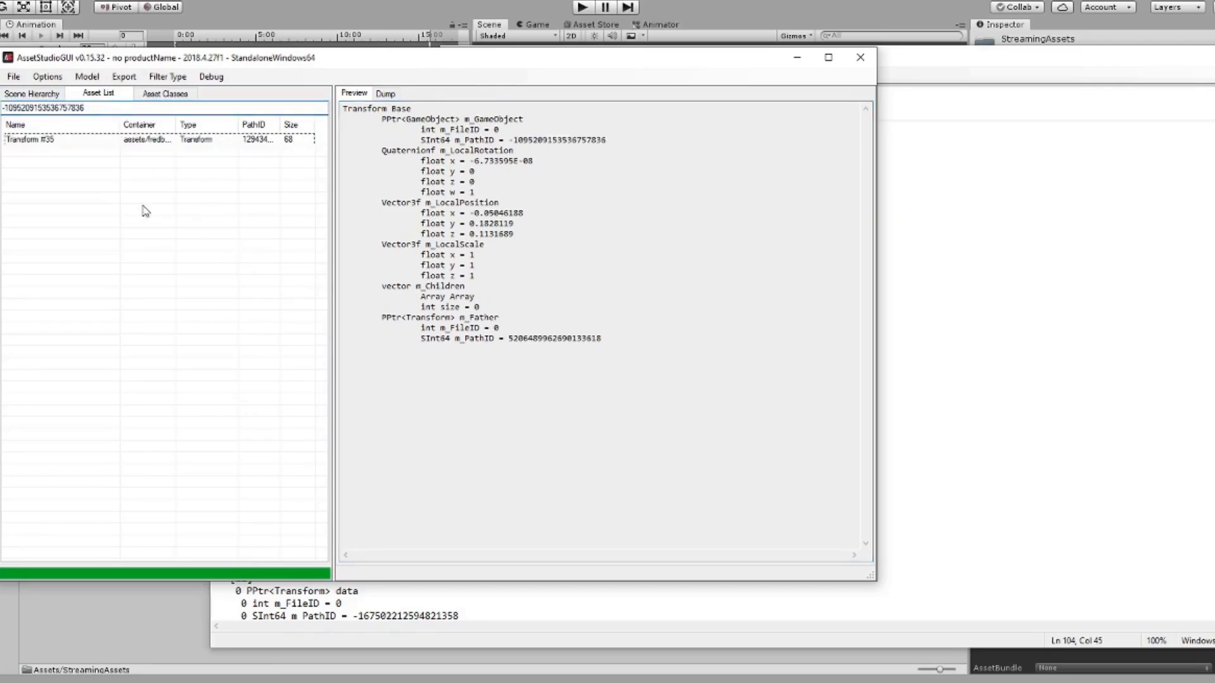
left_click(36, 141)
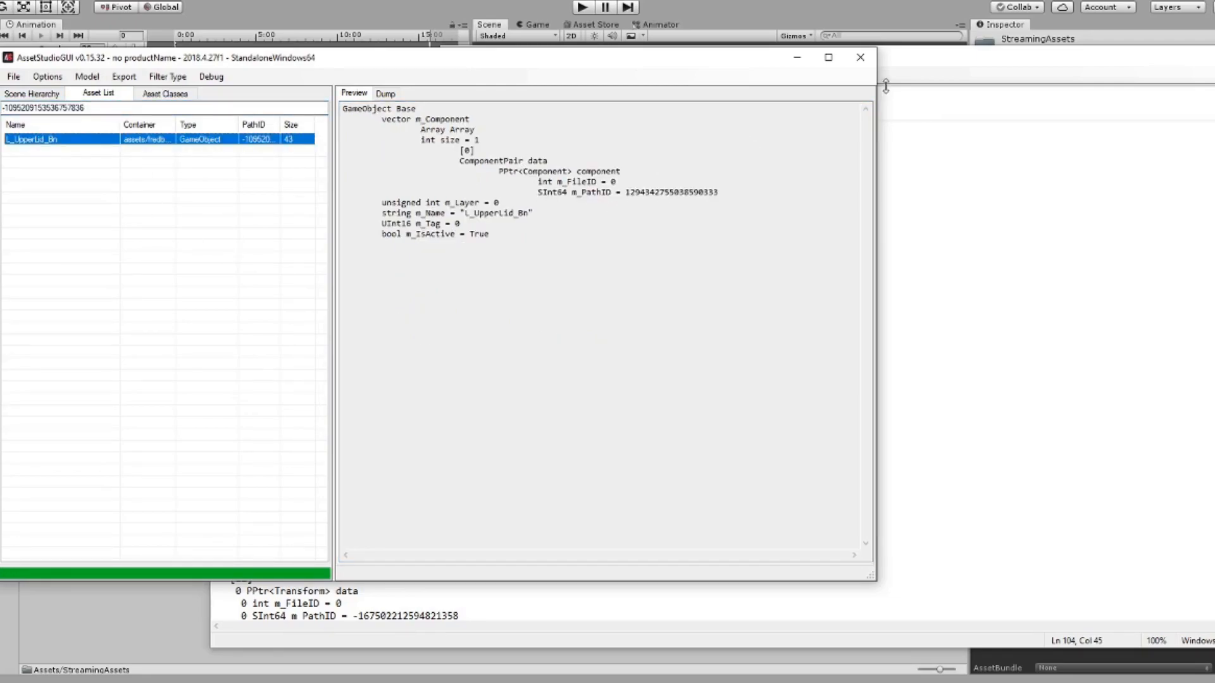
left_click(909, 66)
left_click(500, 434)
double_click(1080, 189)
left_click(636, 639)
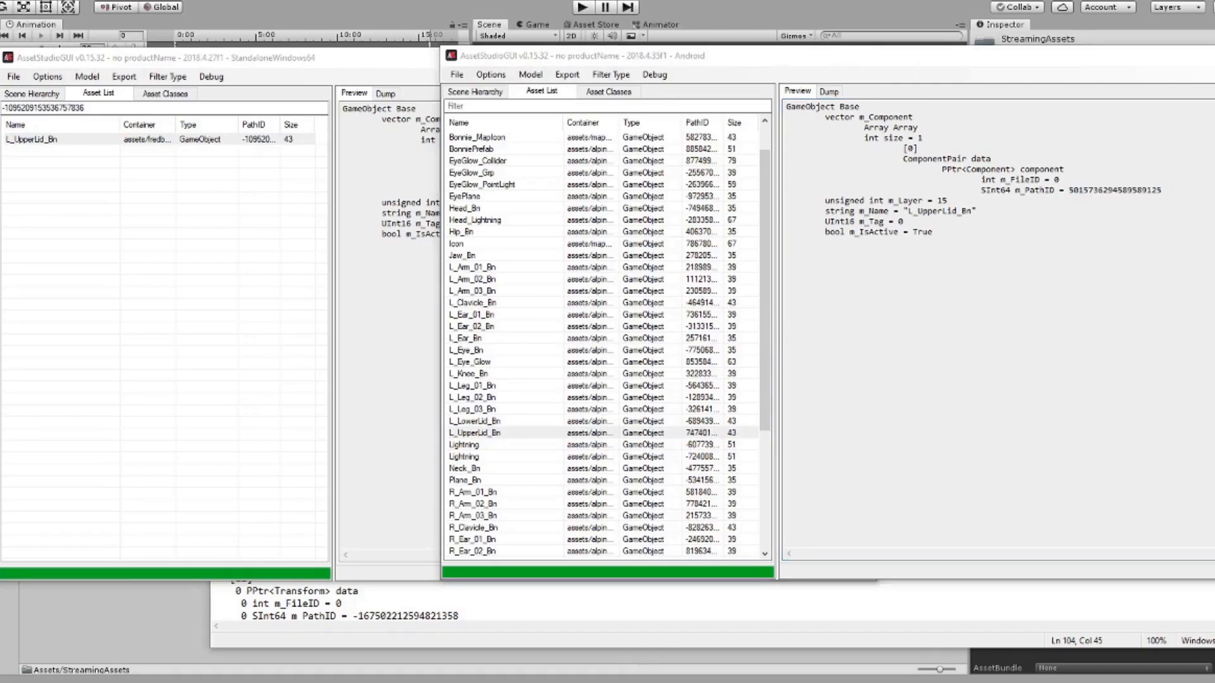
key("ctrl+v")
left_click_drag(466, 566, 353, 571)
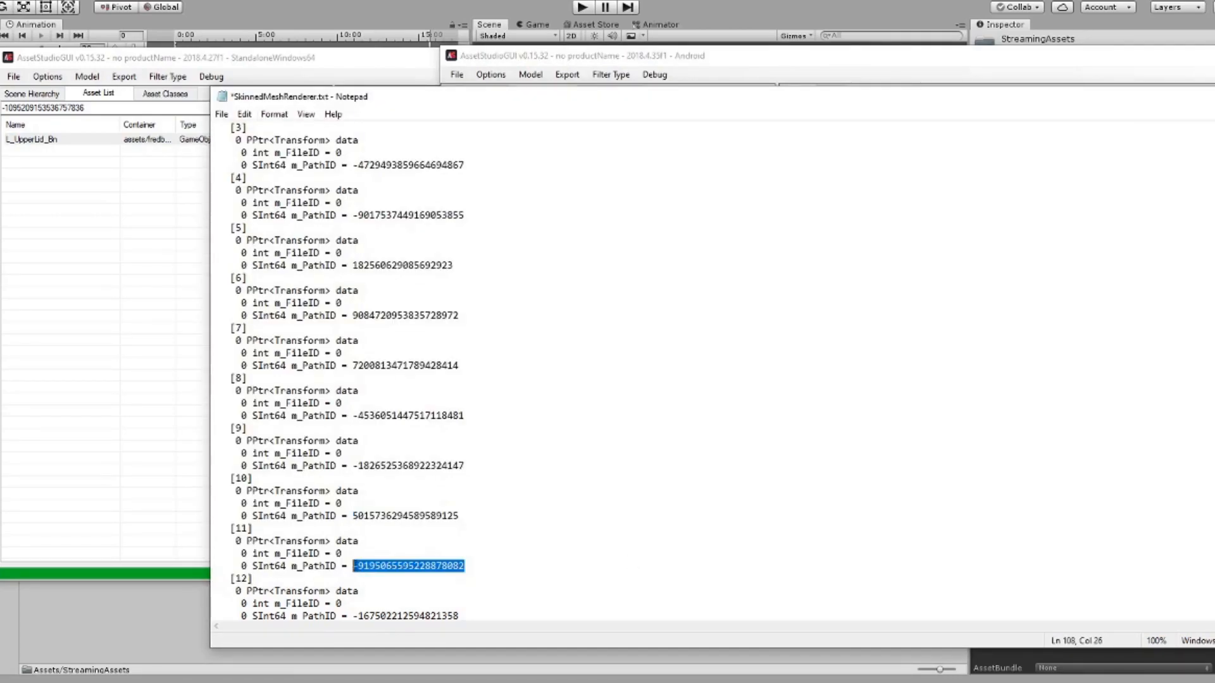
key("ctrl+c")
double_click(17, 108)
key("ctrl+v")
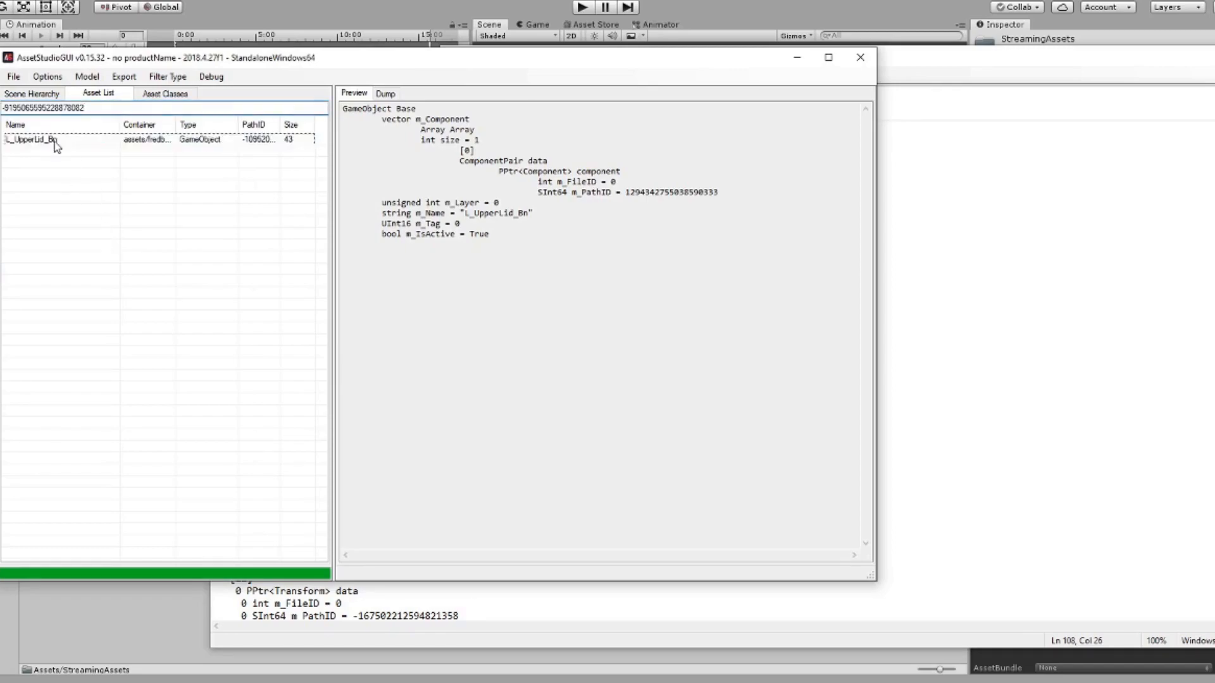
left_click(26, 139)
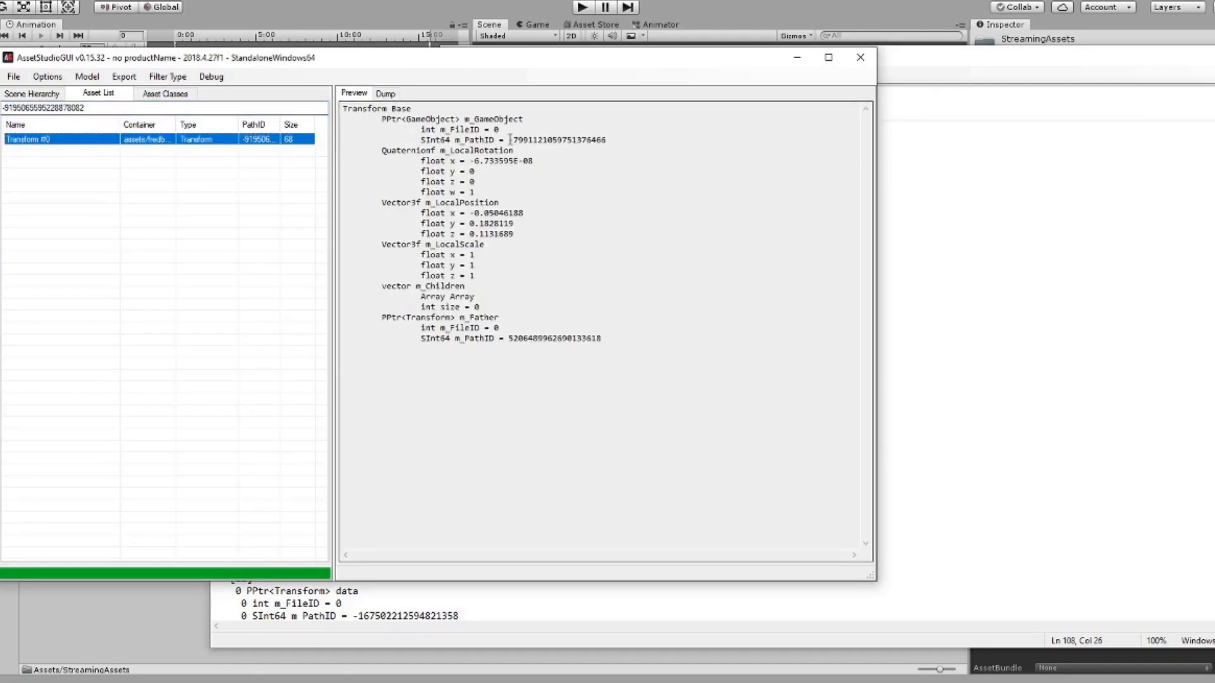
left_click_drag(509, 140, 650, 135)
left_click_drag(86, 108, 2, 108)
key("ctrl+v")
left_click(889, 67)
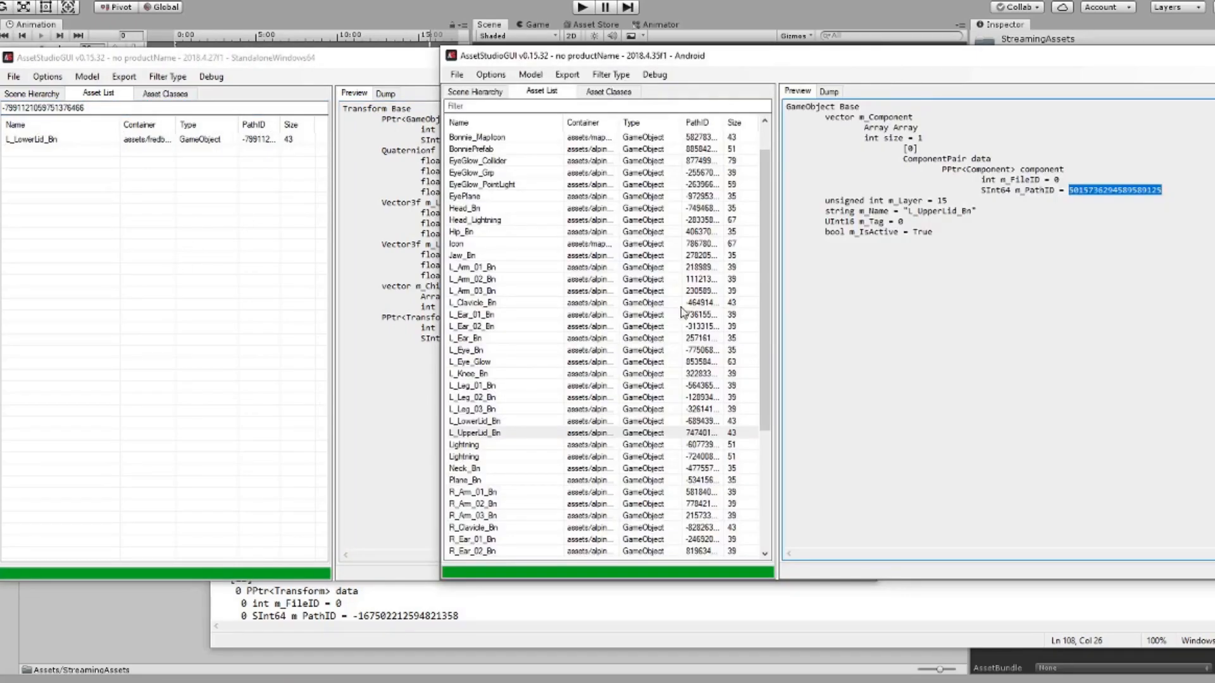
left_click(487, 421)
left_click_drag(1074, 191, 1159, 194)
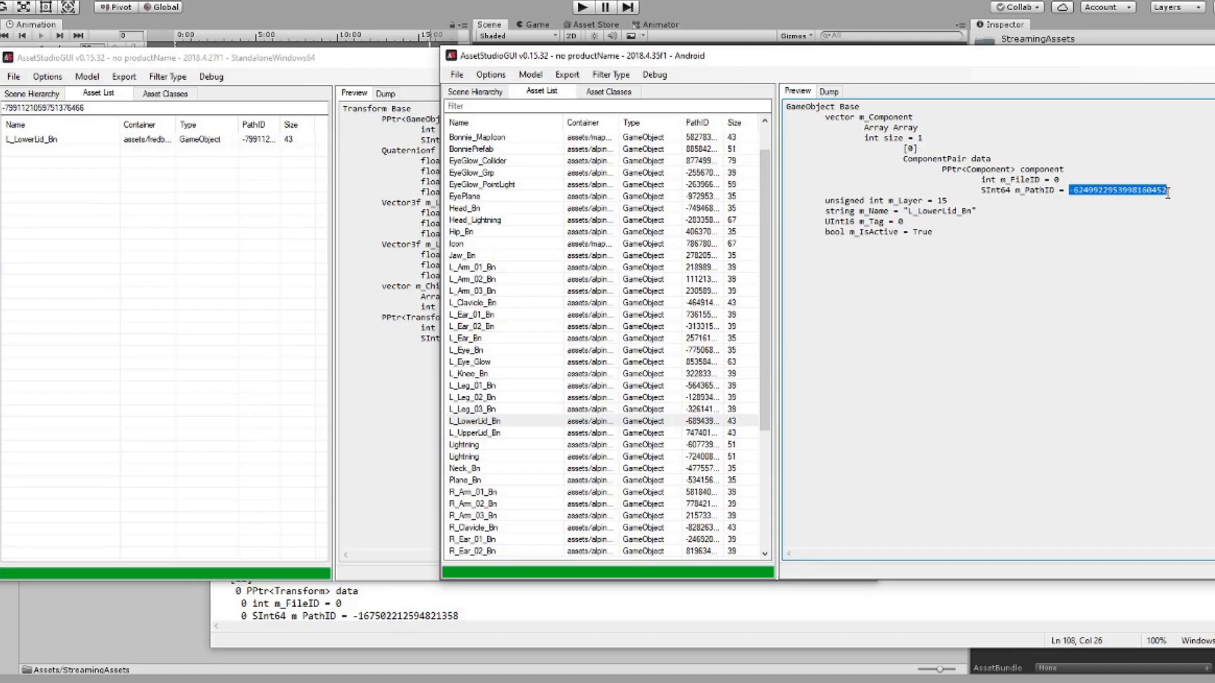
left_click(557, 640)
key("ctrl+v")
scroll(417, 532, "down", 2)
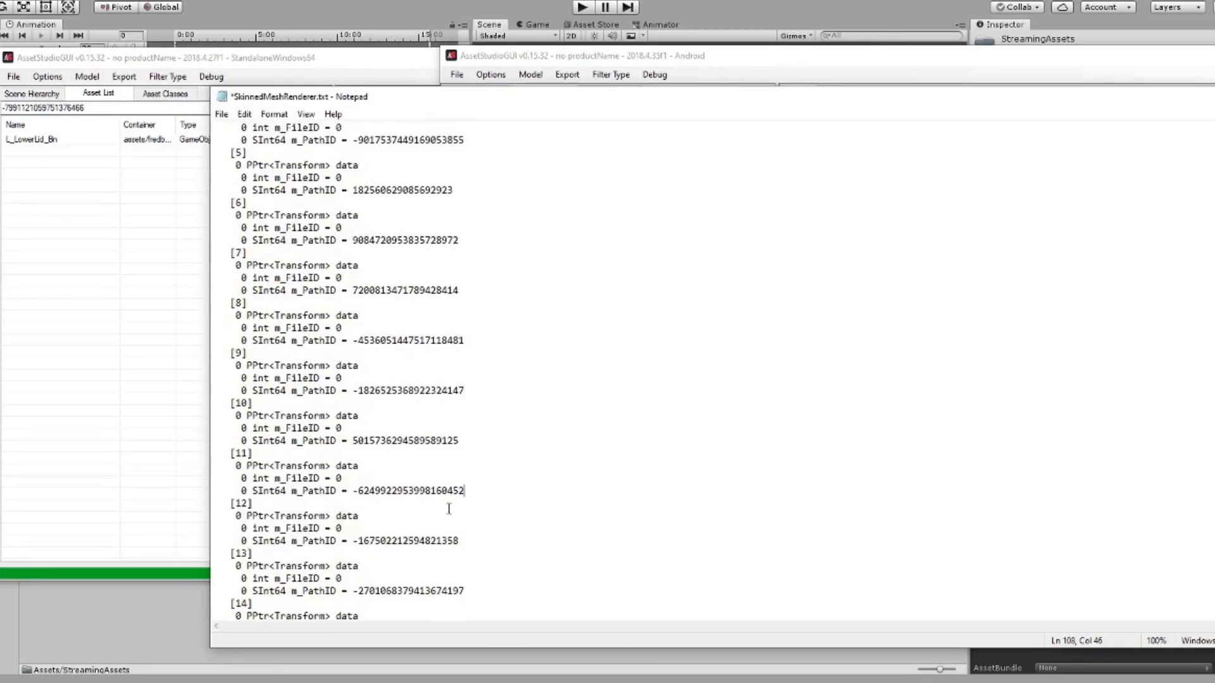
left_click_drag(462, 542, 353, 539)
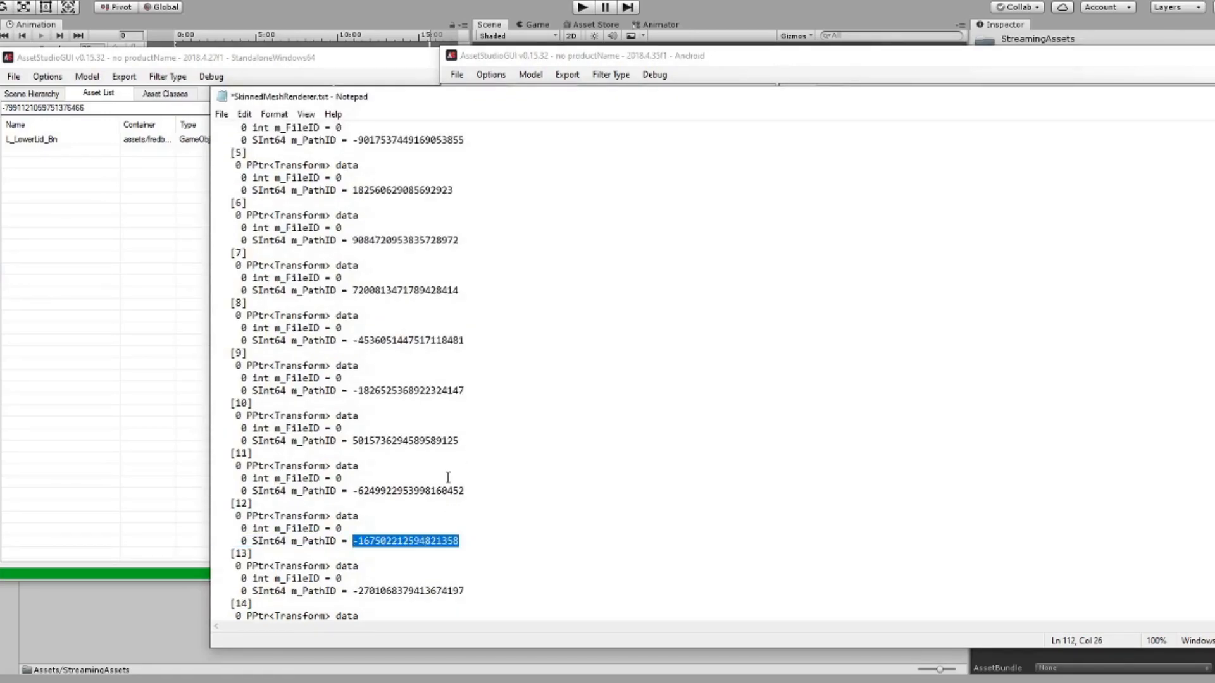
double_click(62, 108)
key("ctrl+v")
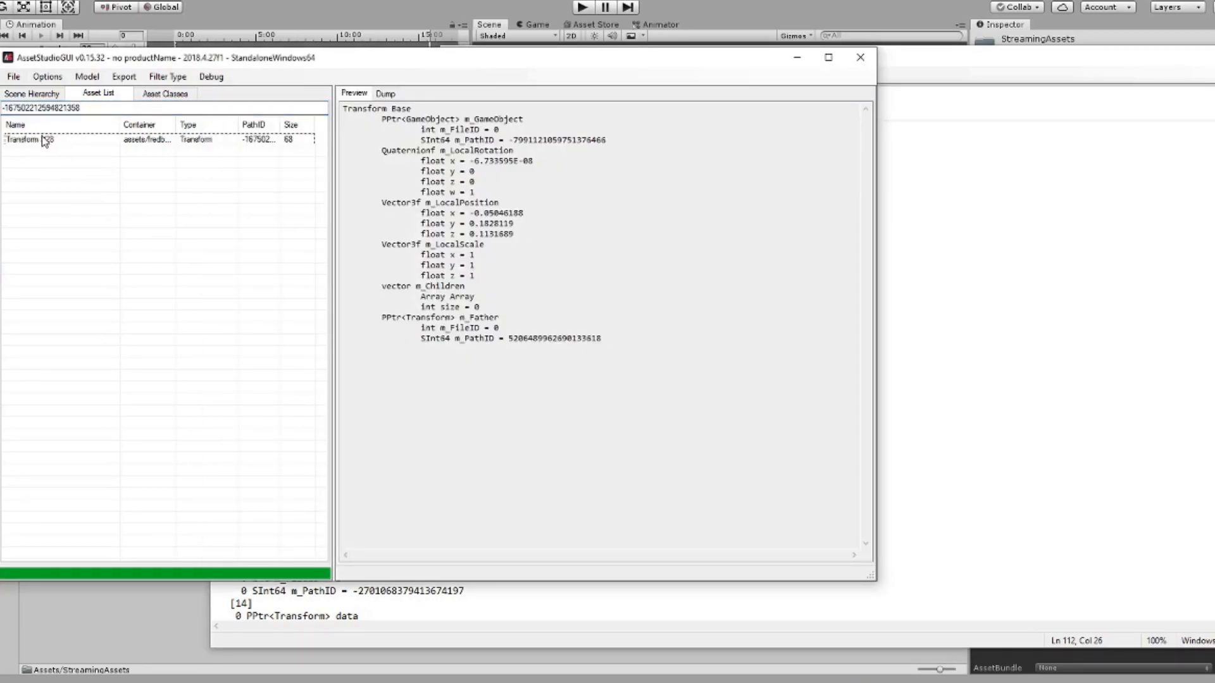
left_click(46, 140)
double_click(554, 140)
key("ctrl+c")
double_click(62, 108)
key("ctrl+v")
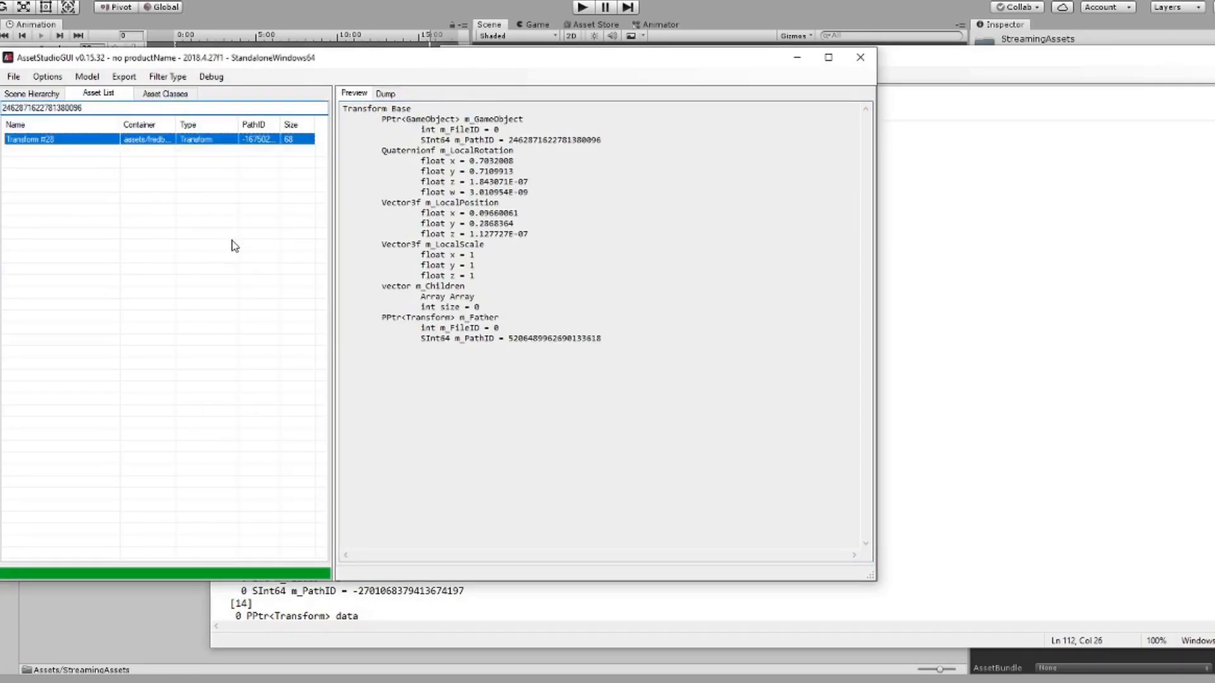
left_click(41, 141)
key("alt+Tab")
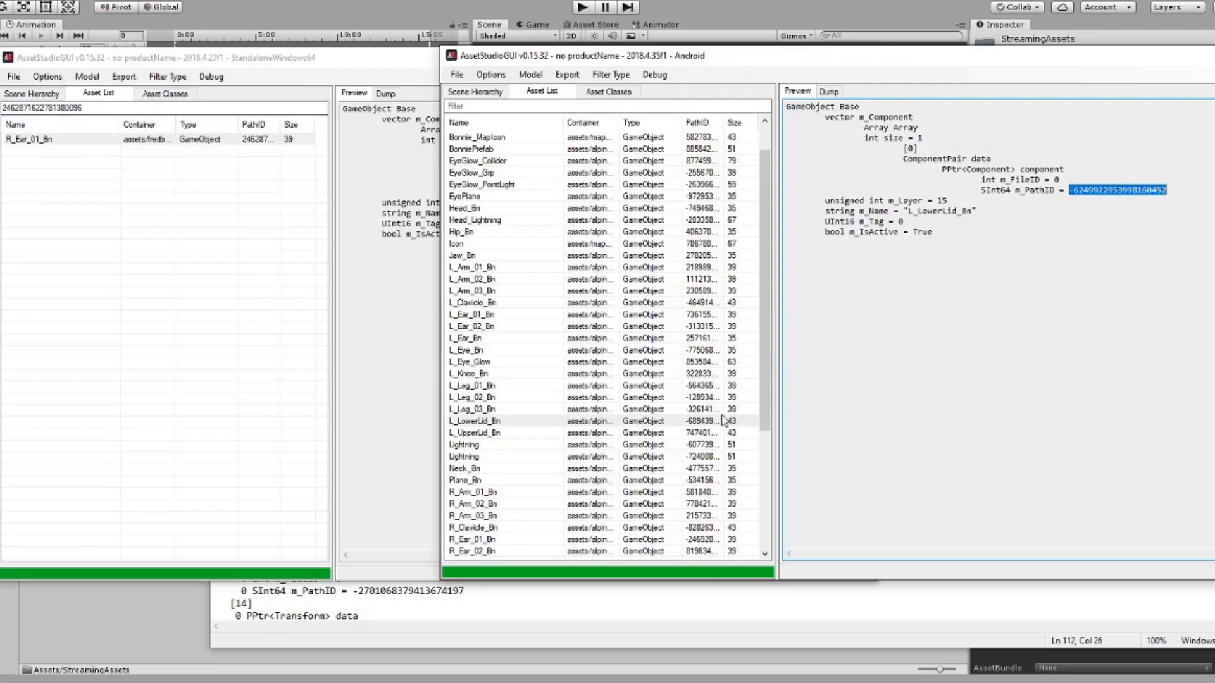
left_click(477, 539)
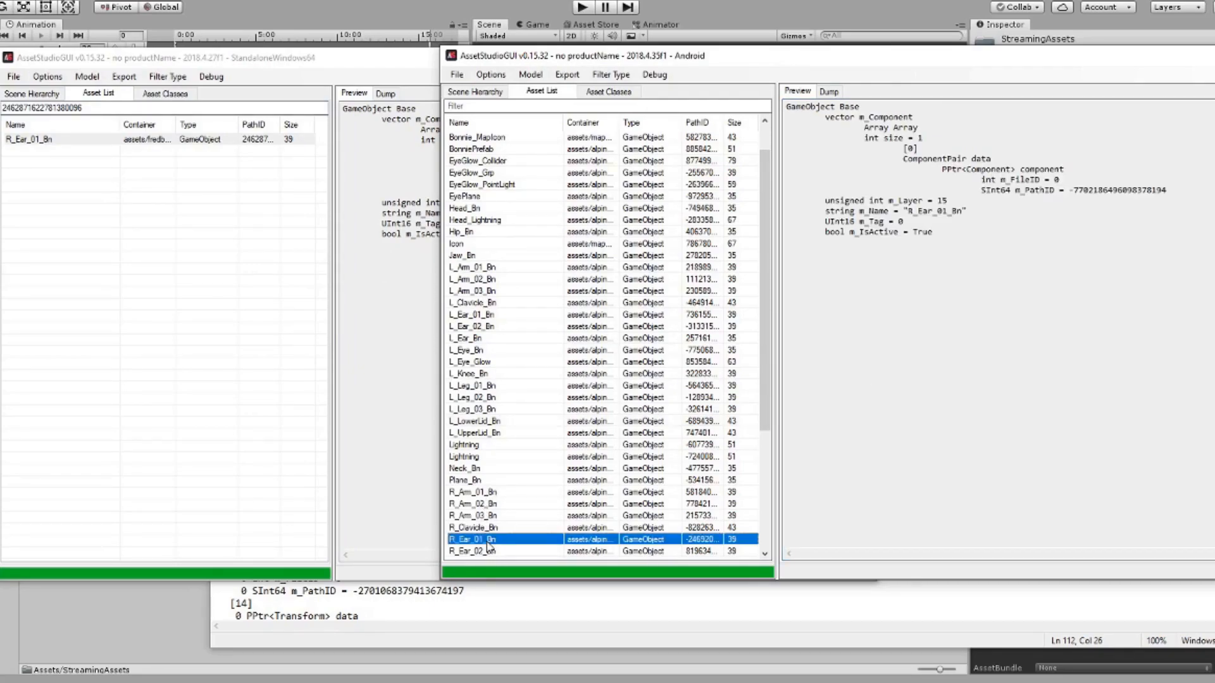
left_click_drag(1166, 188, 1066, 193)
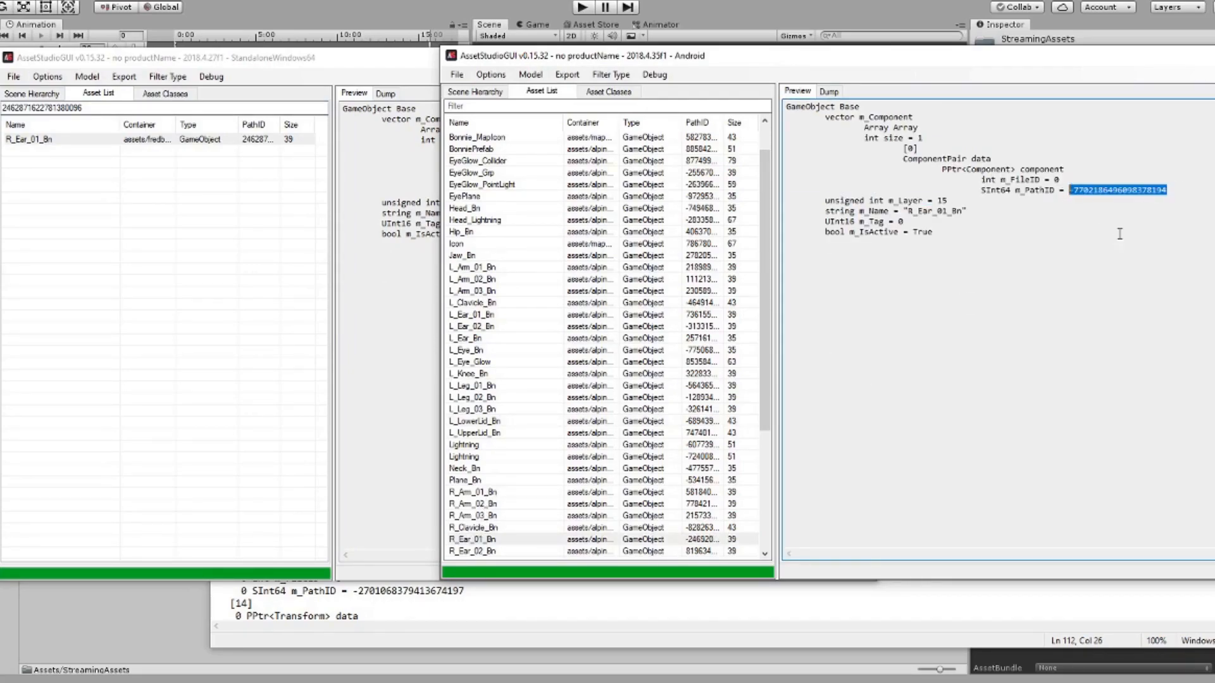
key("ctrl+c")
key("alt+Tab")
key("ctrl+v")
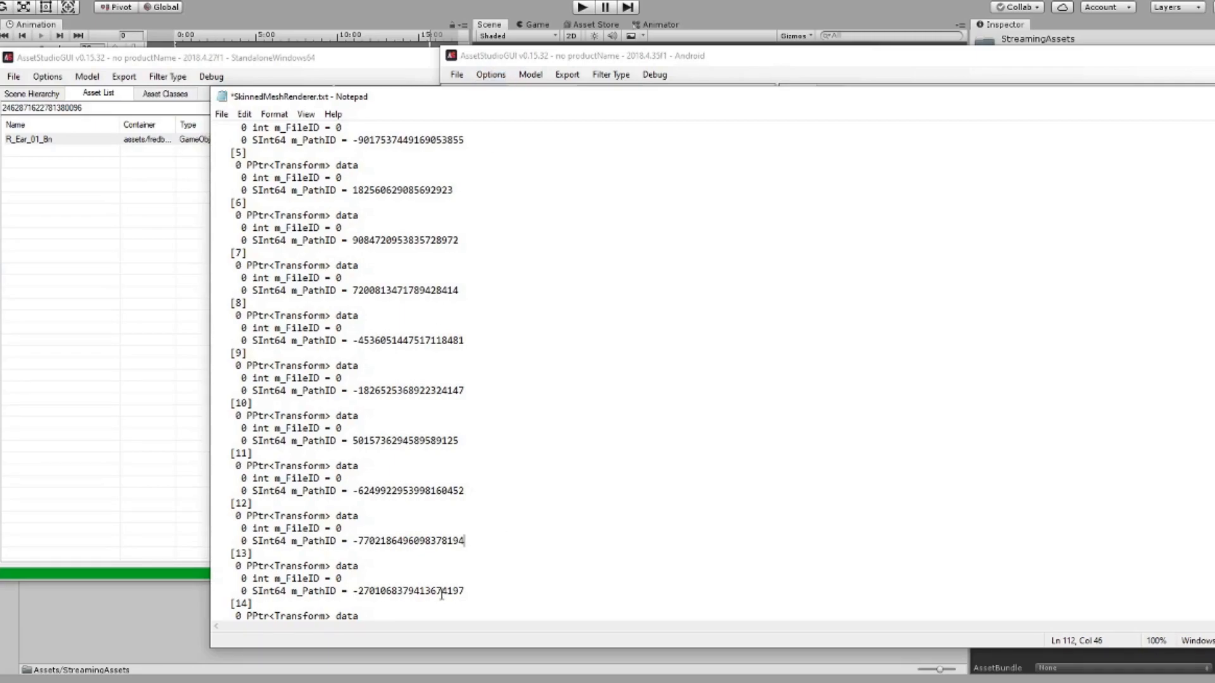
left_click_drag(465, 593, 355, 590)
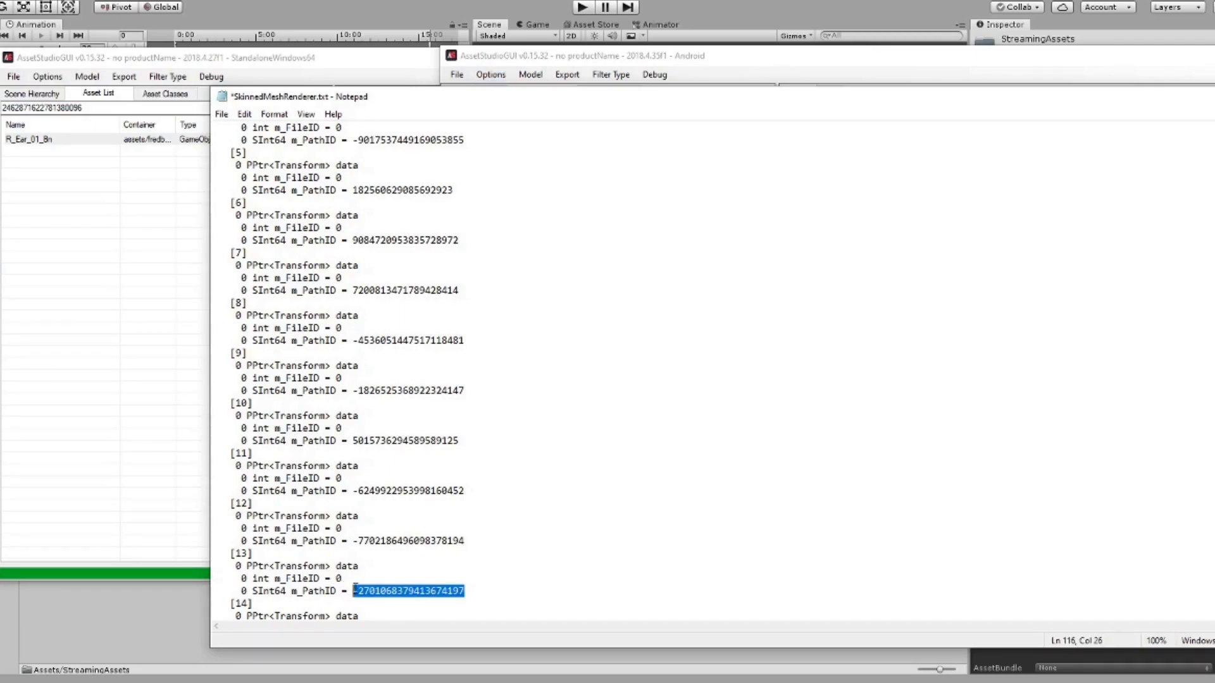
left_click(625, 57)
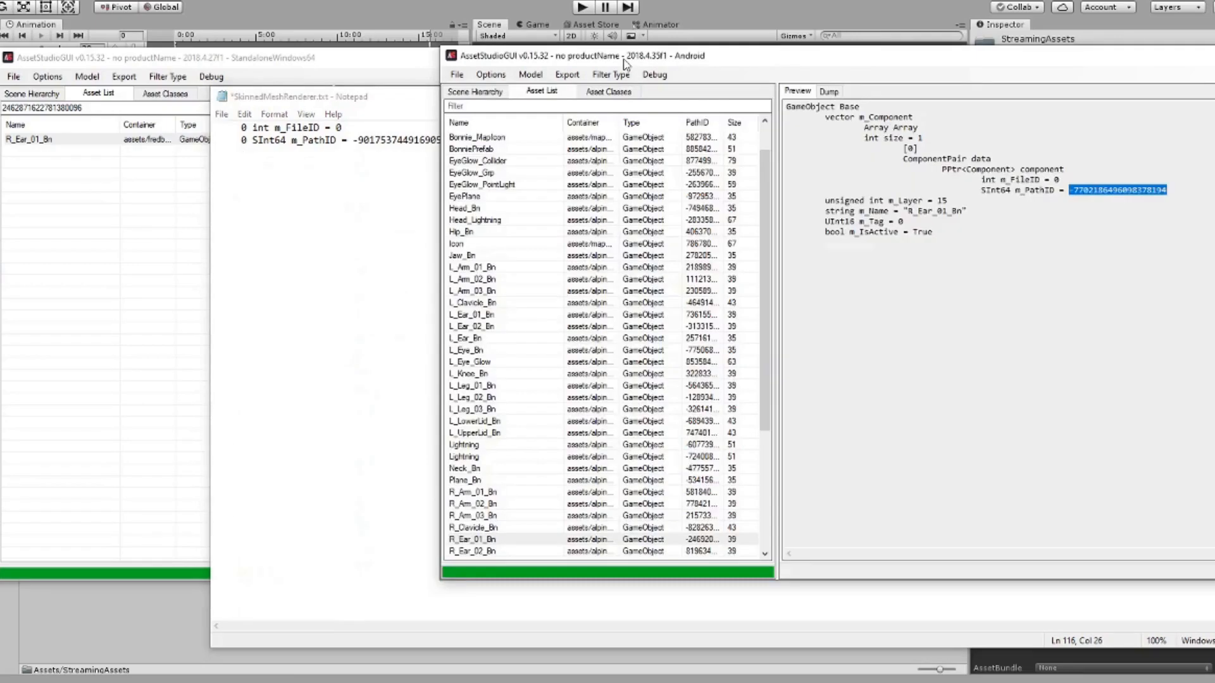
left_click(115, 108)
key("ctrl+a")
key("ctrl+v")
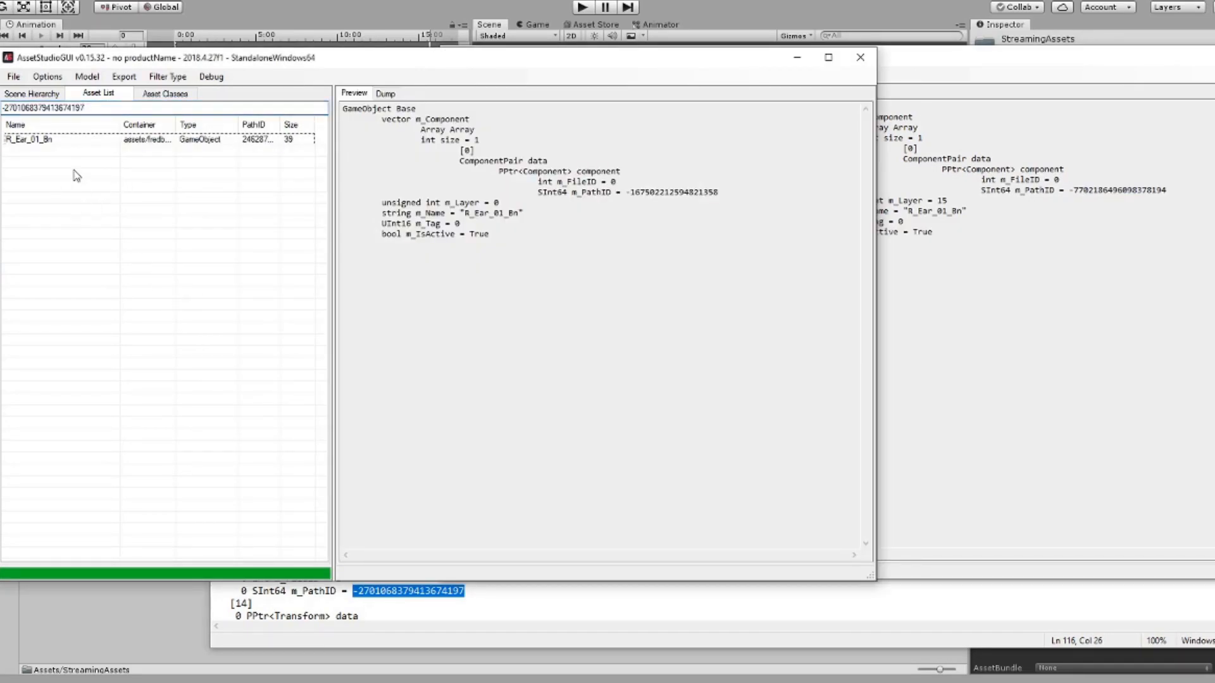
left_click(297, 139)
double_click(545, 140)
key("ctrl+c")
left_click(116, 108)
key("ctrl+a")
key("ctrl+v")
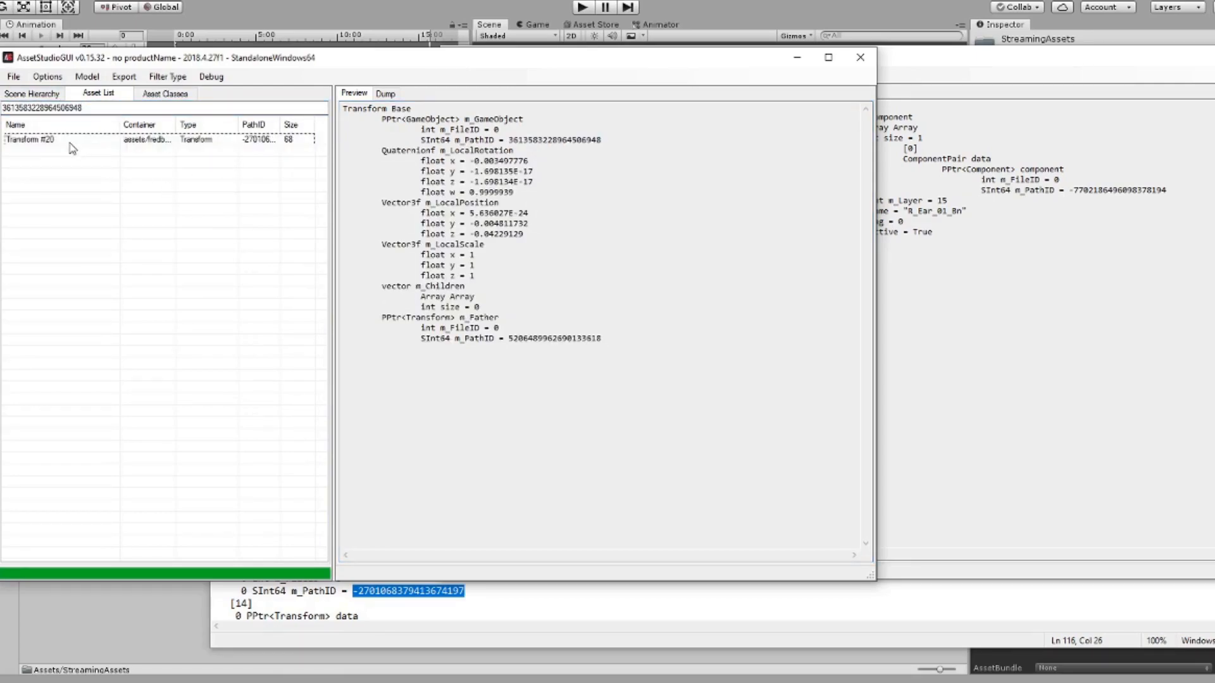
left_click(50, 140)
left_click(926, 74)
left_click(535, 247)
left_click(608, 258)
double_click(1139, 191)
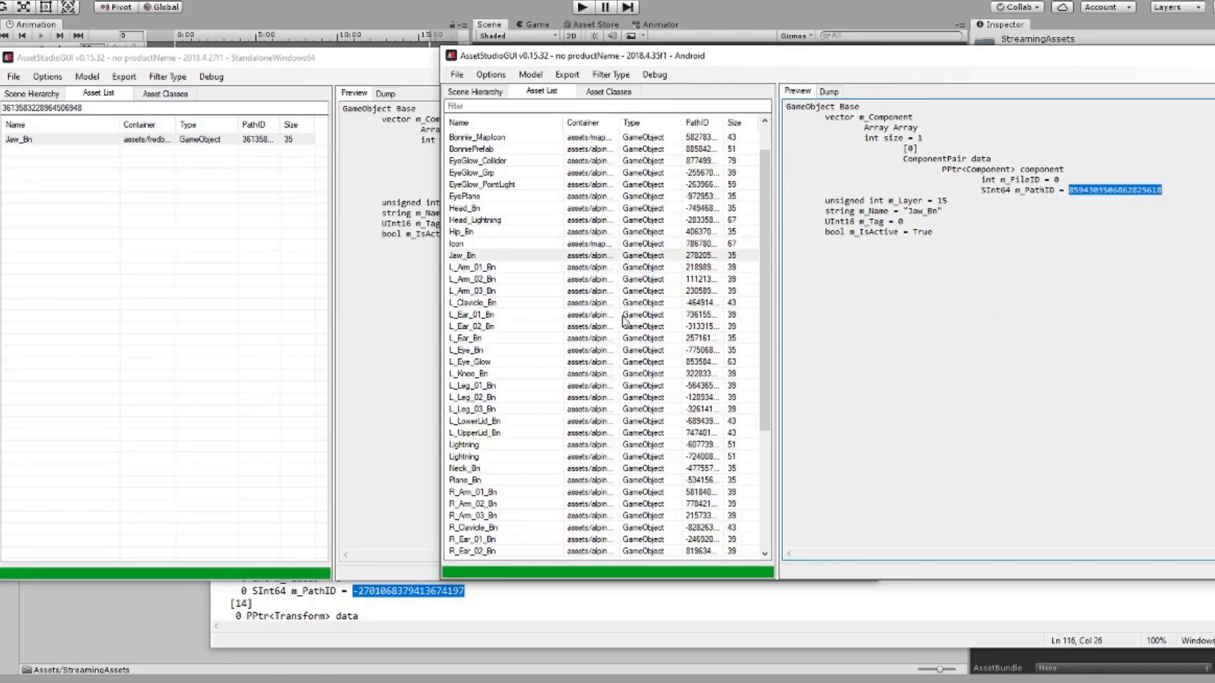
left_click(607, 641)
key("ctrl+v")
scroll(431, 481, "down", 7)
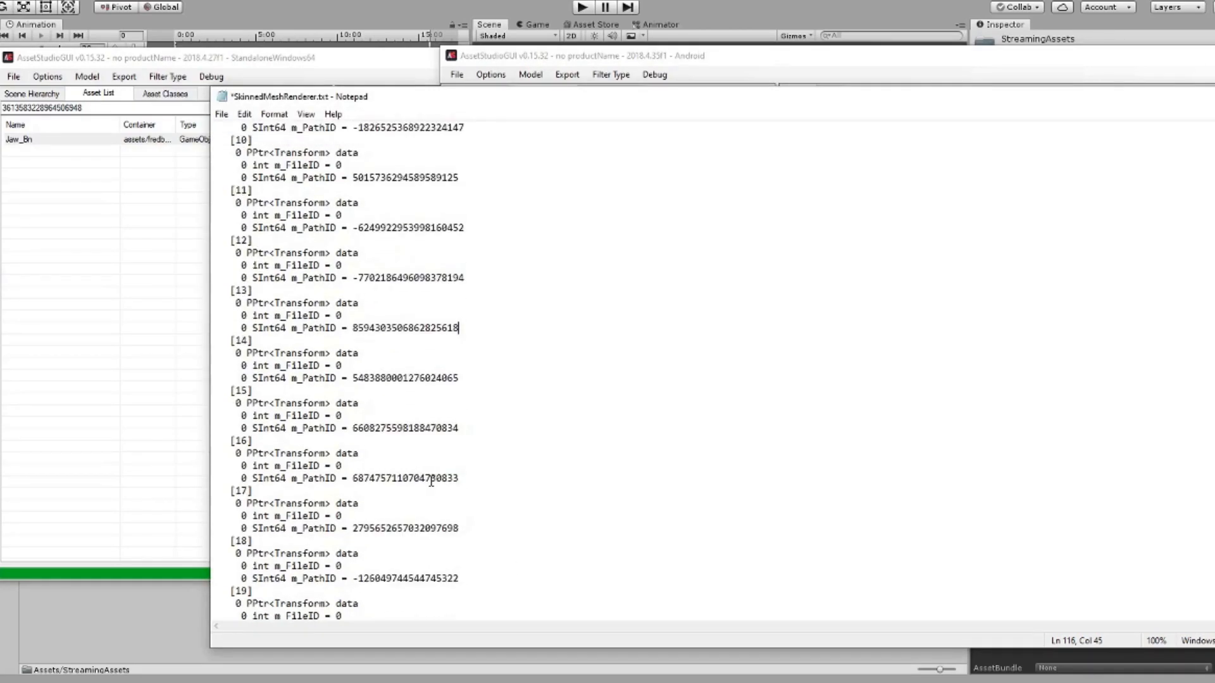
double_click(414, 379)
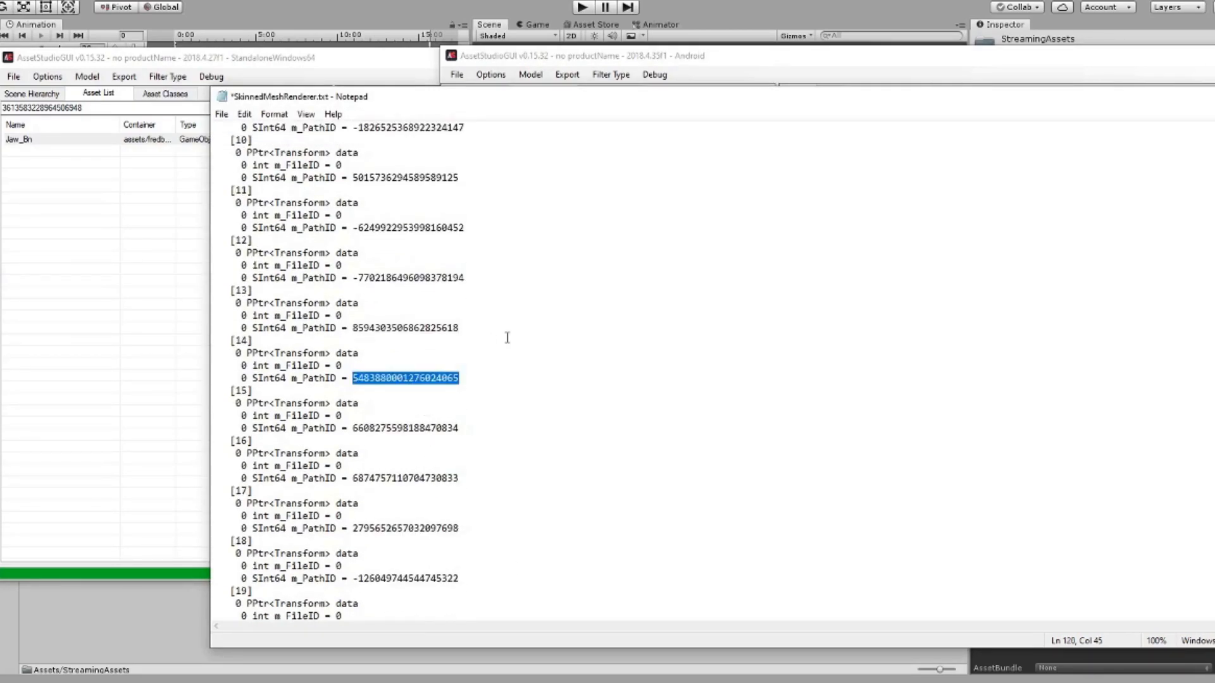
double_click(99, 110)
key("ctrl+v")
left_click(178, 240)
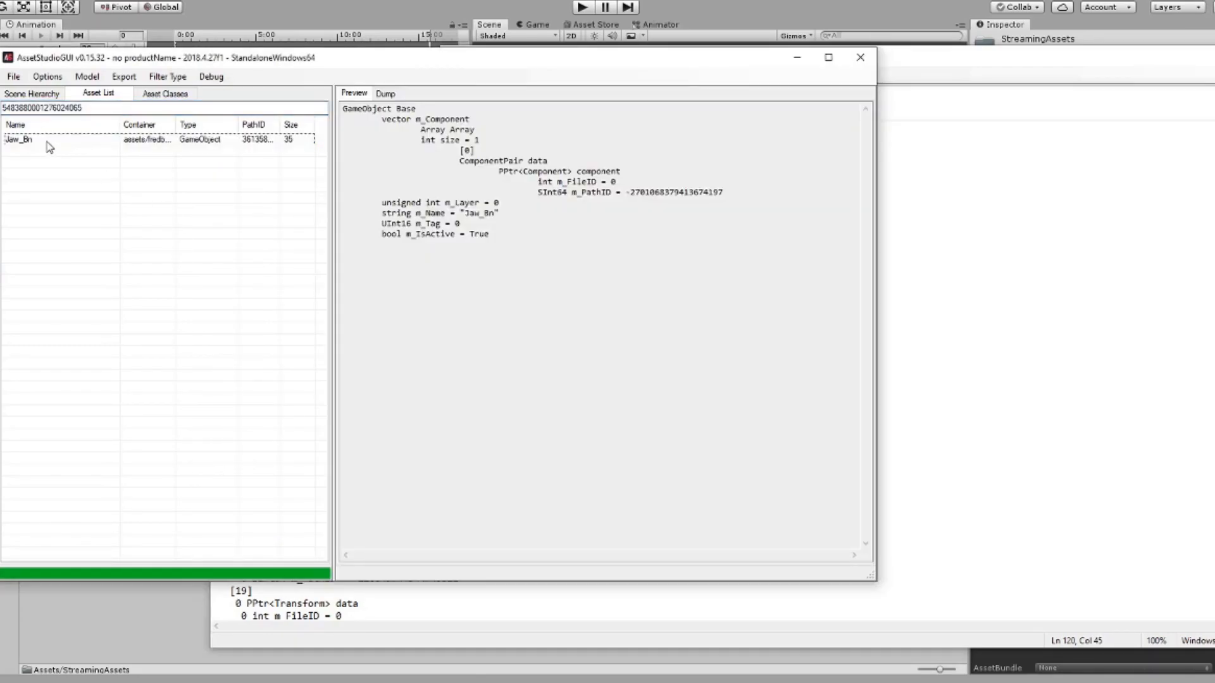
left_click(48, 141)
left_click_drag(606, 140, 508, 136)
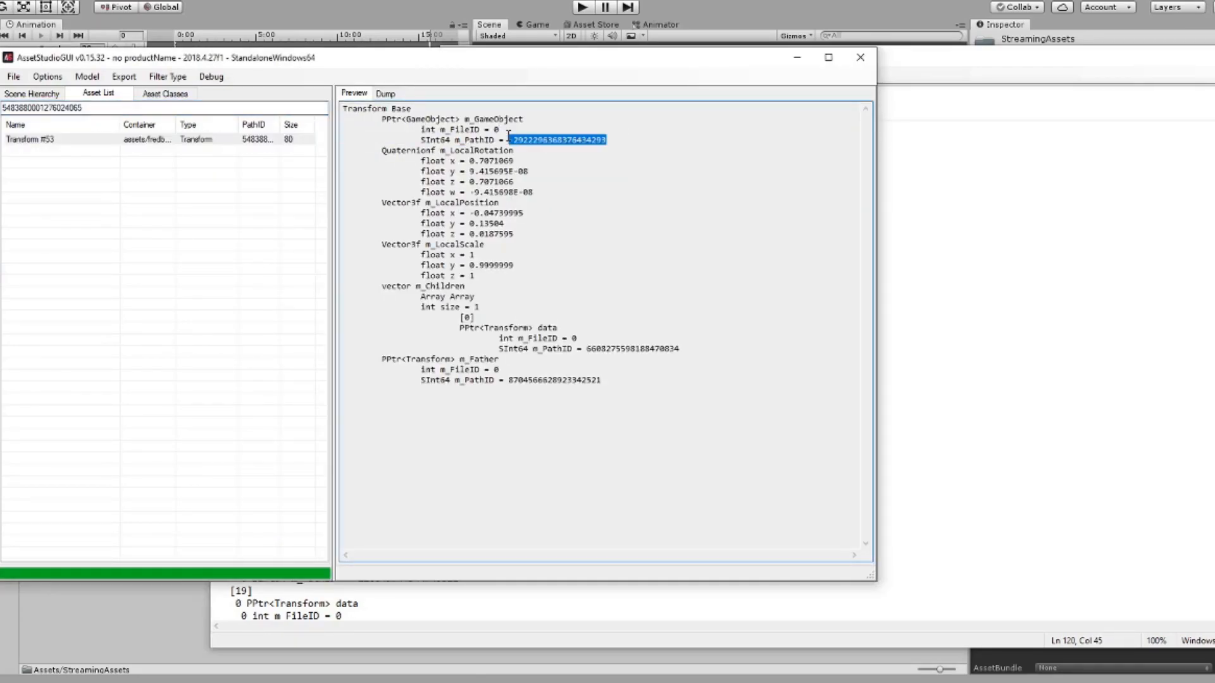
key("ctrl+c")
double_click(76, 108)
key("ctrl+v")
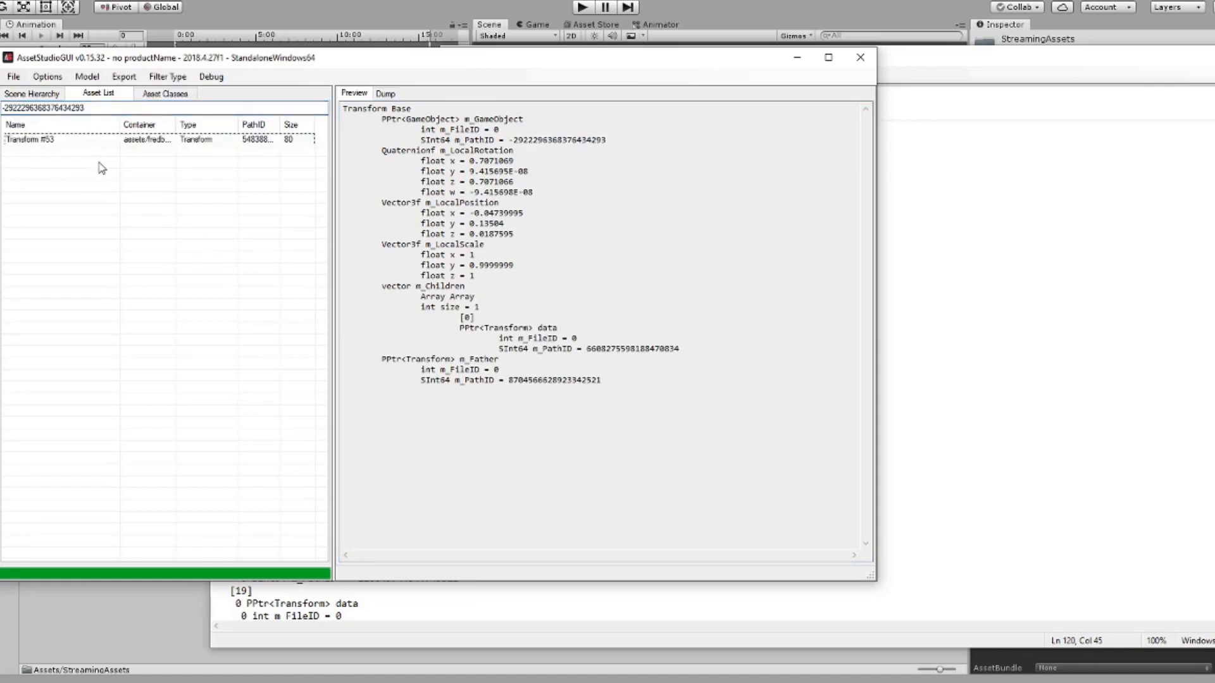
left_click(60, 141)
left_click(921, 73)
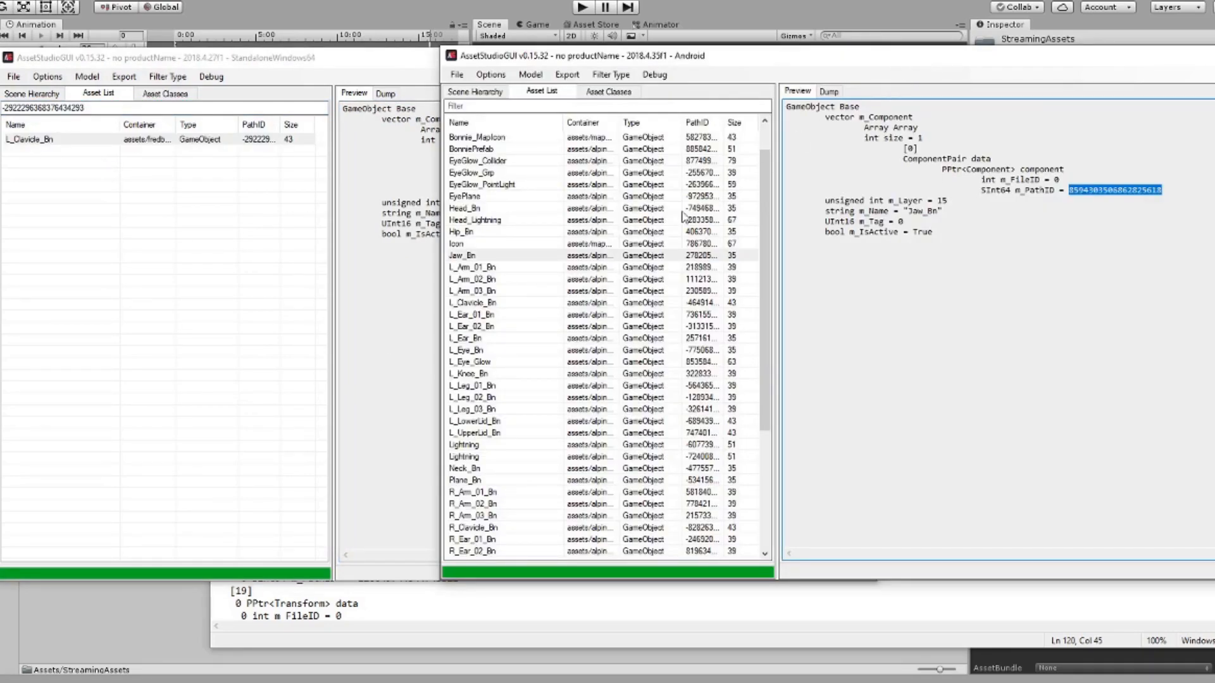
left_click(505, 303)
left_click_drag(1166, 190, 1069, 190)
left_click(690, 581)
key("ctrl+v")
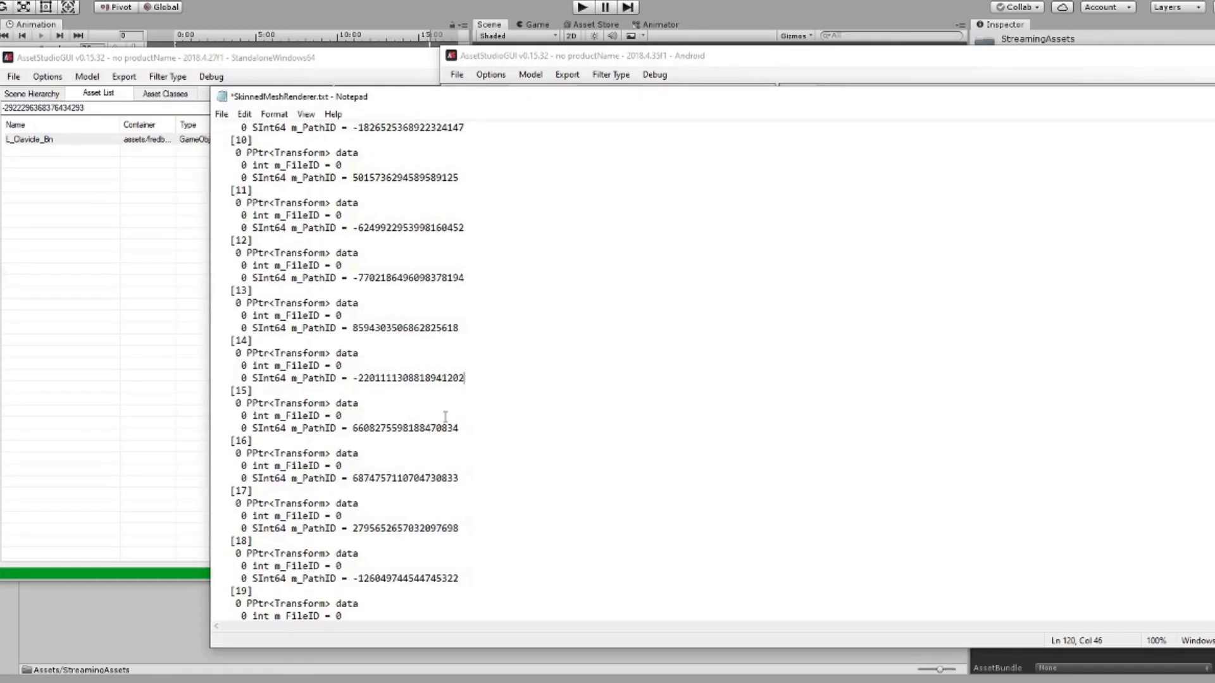
double_click(446, 430)
left_click(765, 67)
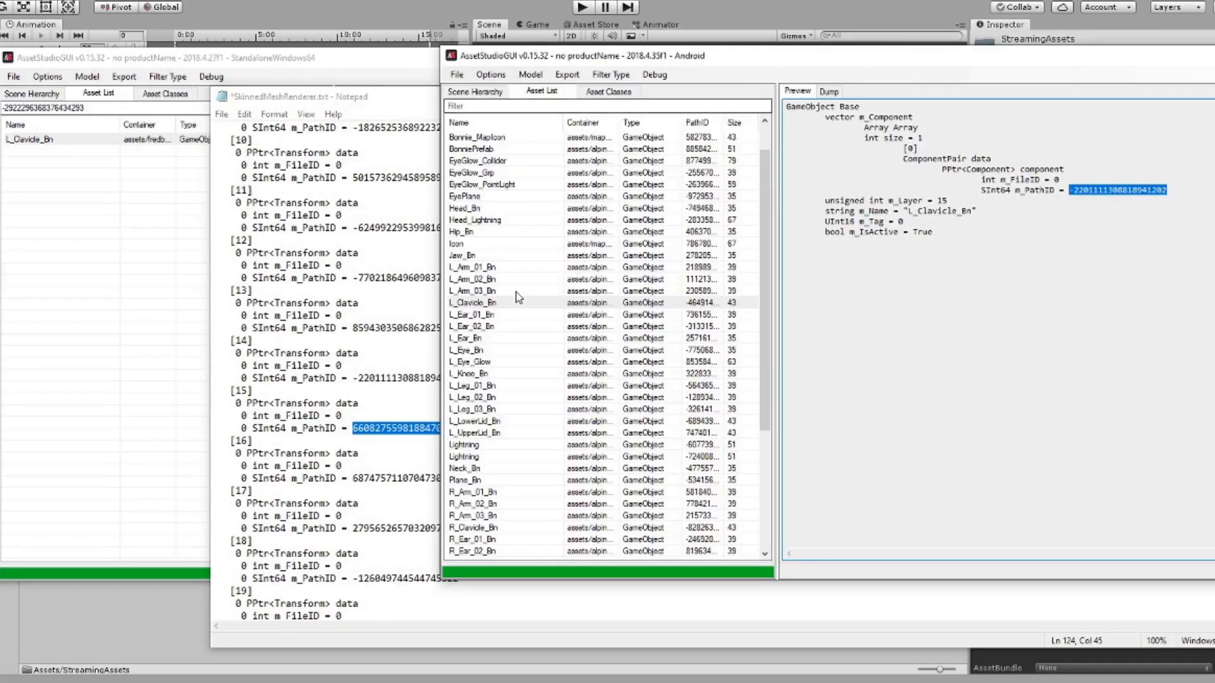
left_click(481, 267)
left_click(861, 294)
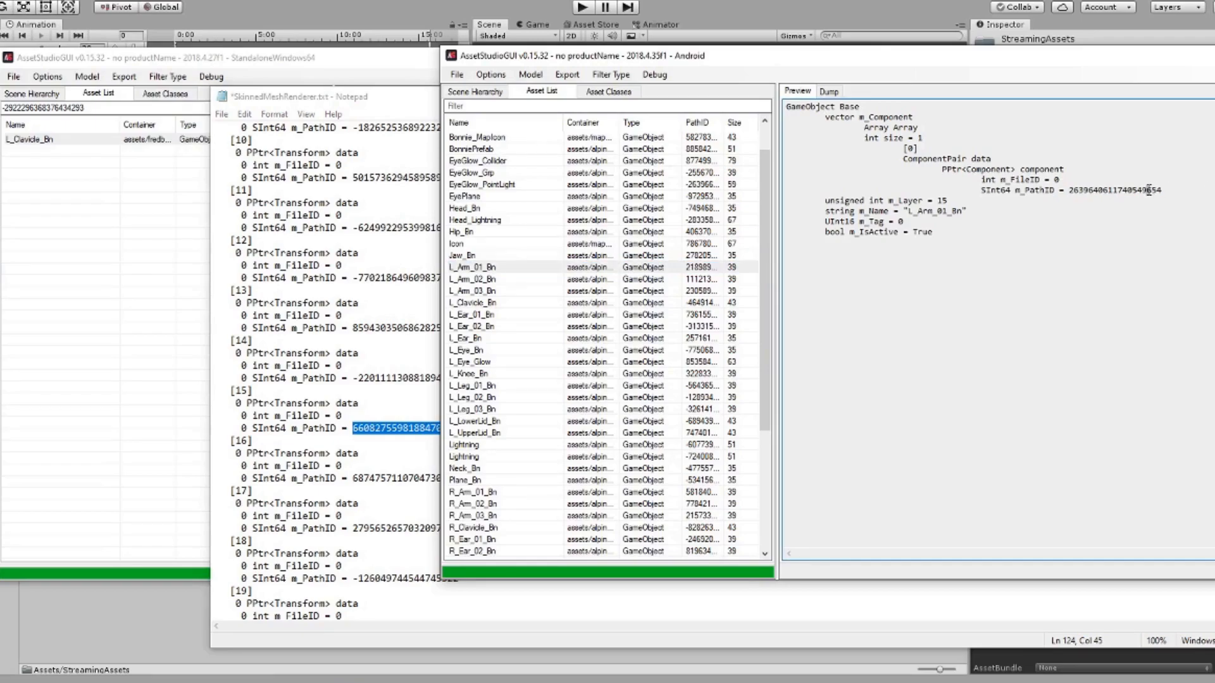
key("ctrl+c")
left_click(658, 680)
key("ctrl+v")
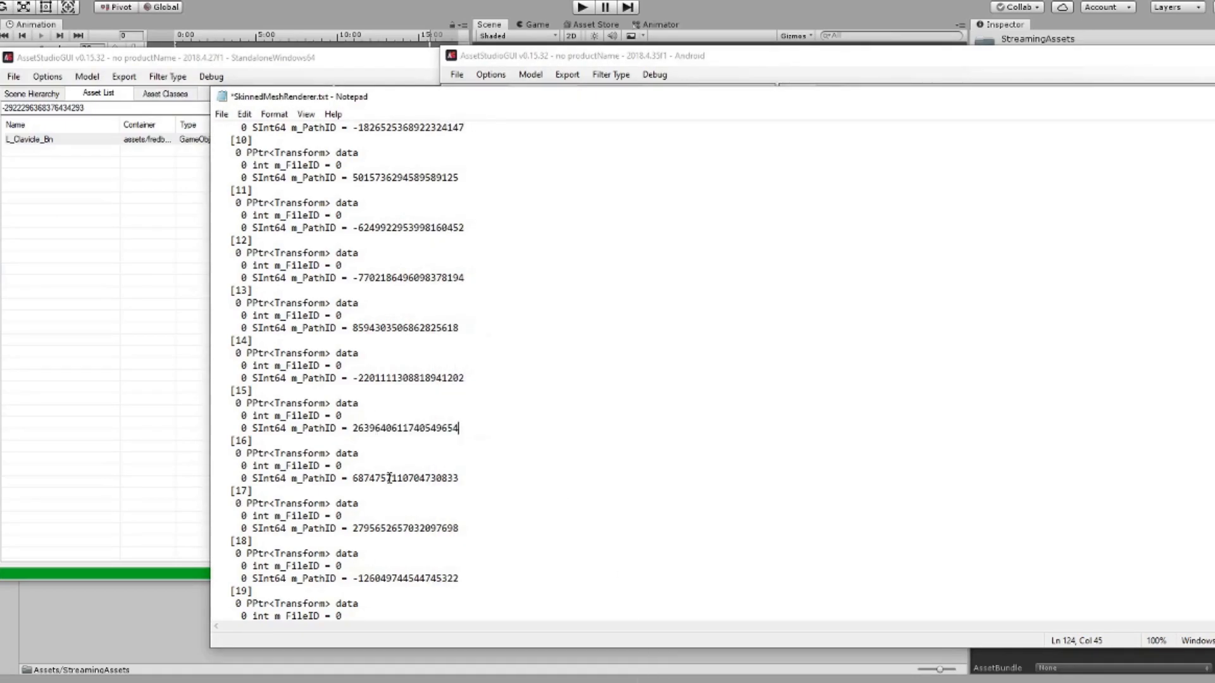
double_click(389, 478)
left_click(623, 86)
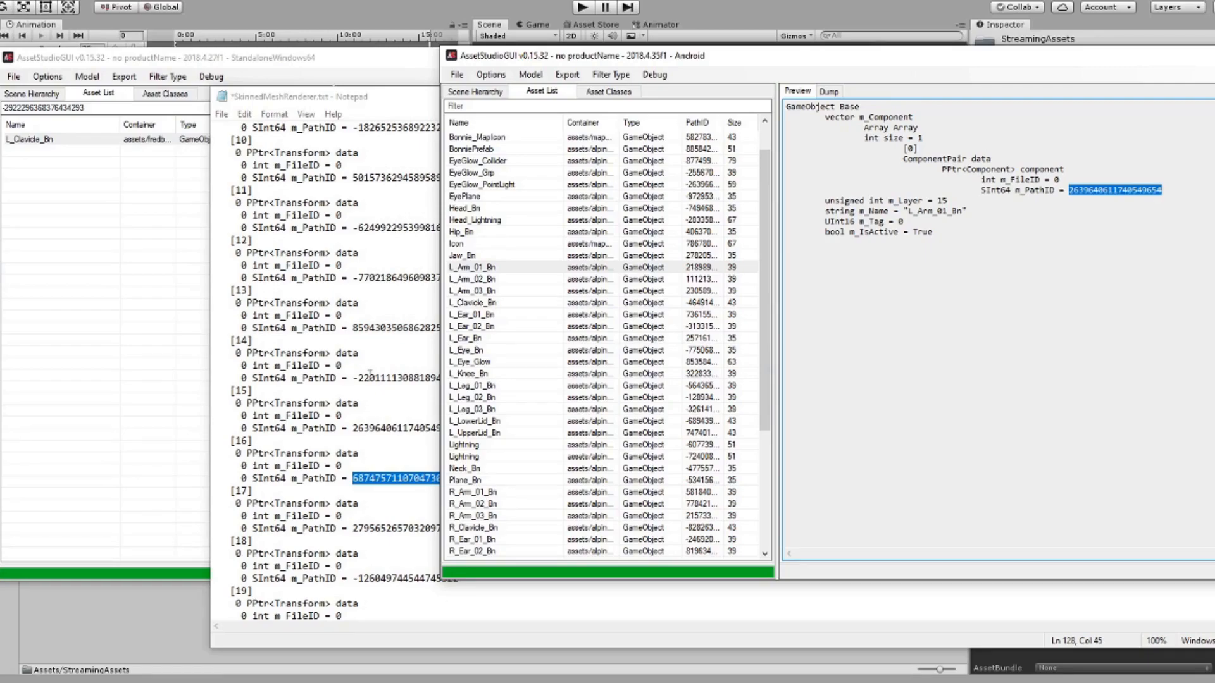
left_click(477, 303)
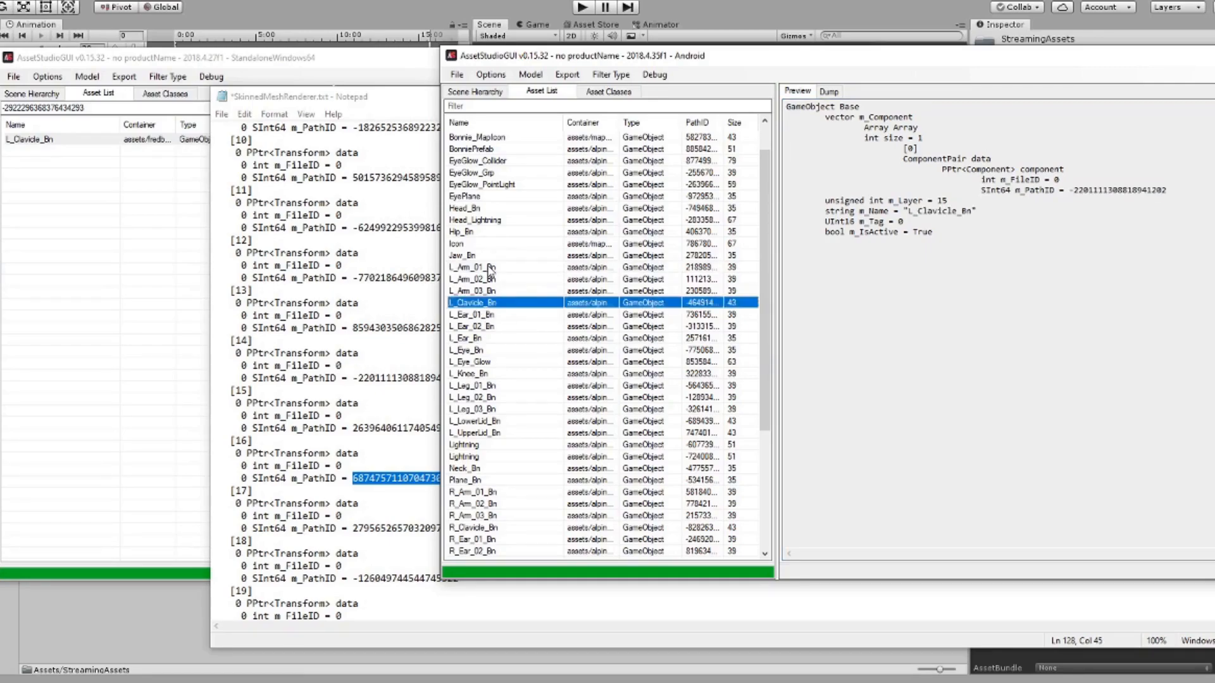
left_click(490, 268)
left_click(480, 280)
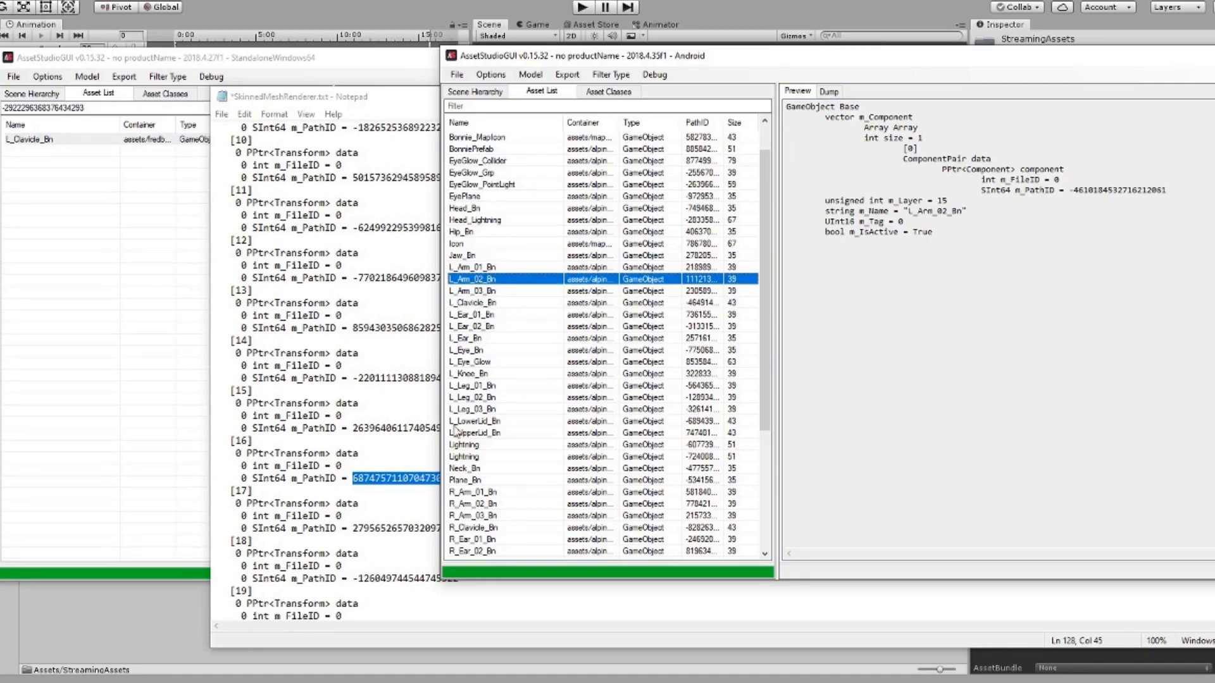
left_click(494, 268)
left_click(495, 280)
left_click_drag(1166, 190, 1071, 188)
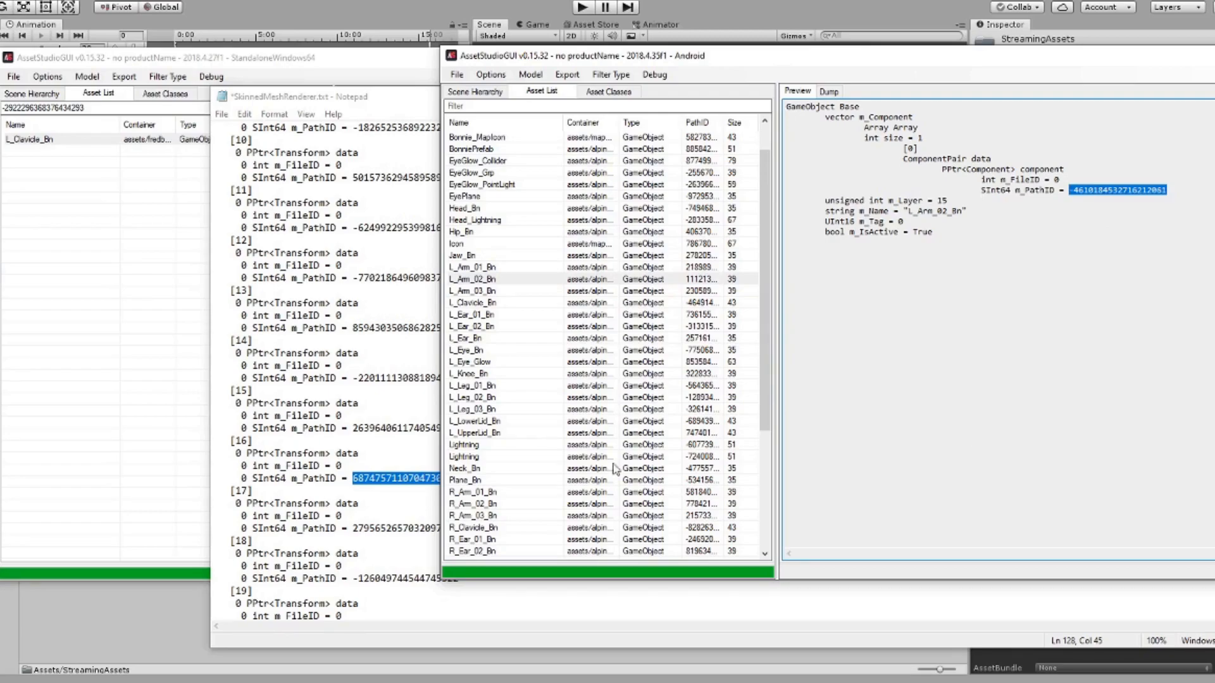
left_click(366, 102)
key("ctrl+v")
double_click(382, 528)
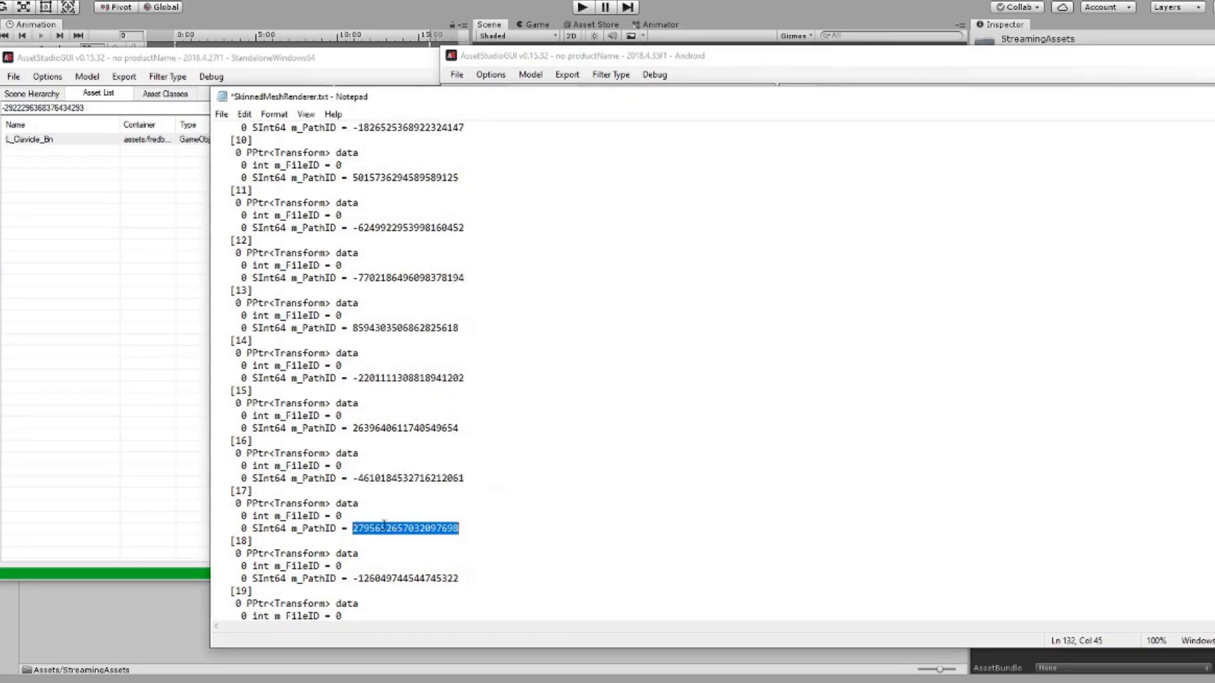
left_click(627, 59)
left_click(748, 292)
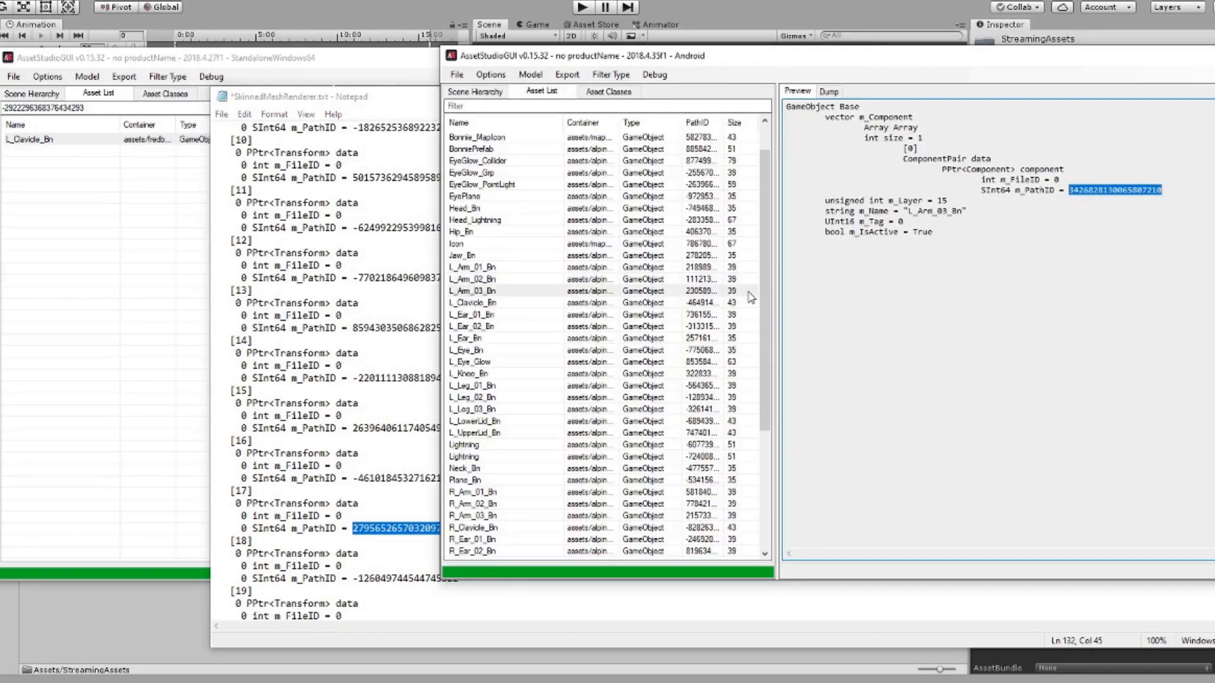
left_click(410, 114)
key("ctrl+v")
left_click_drag(445, 579, 469, 583)
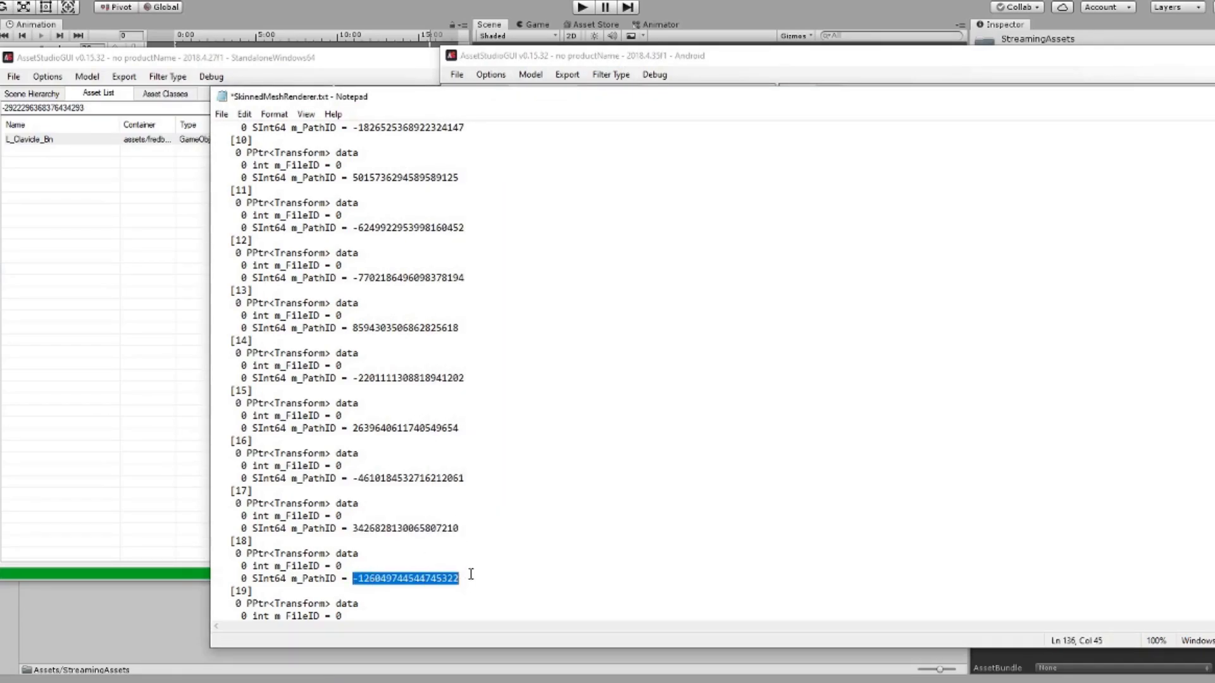
double_click(105, 108)
key("ctrl+v")
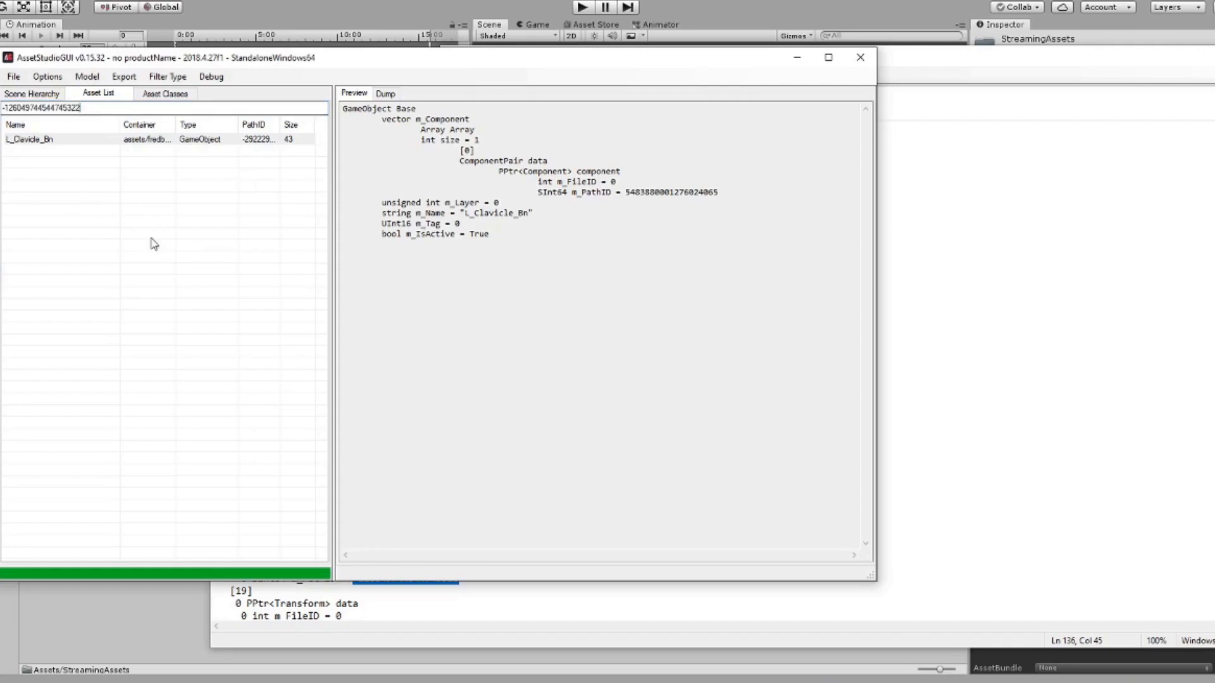
left_click(38, 139)
double_click(522, 133)
key("ctrl+c")
double_click(50, 108)
key("ctrl+v")
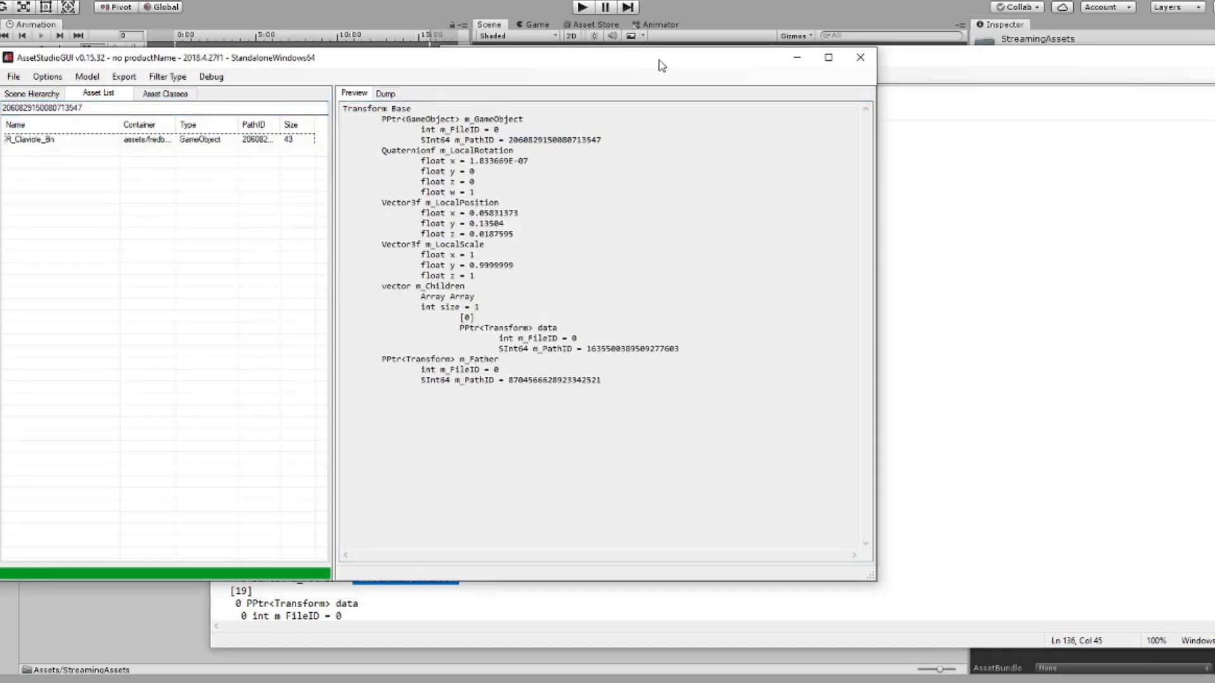
left_click(925, 72)
scroll(492, 465, "down", 4)
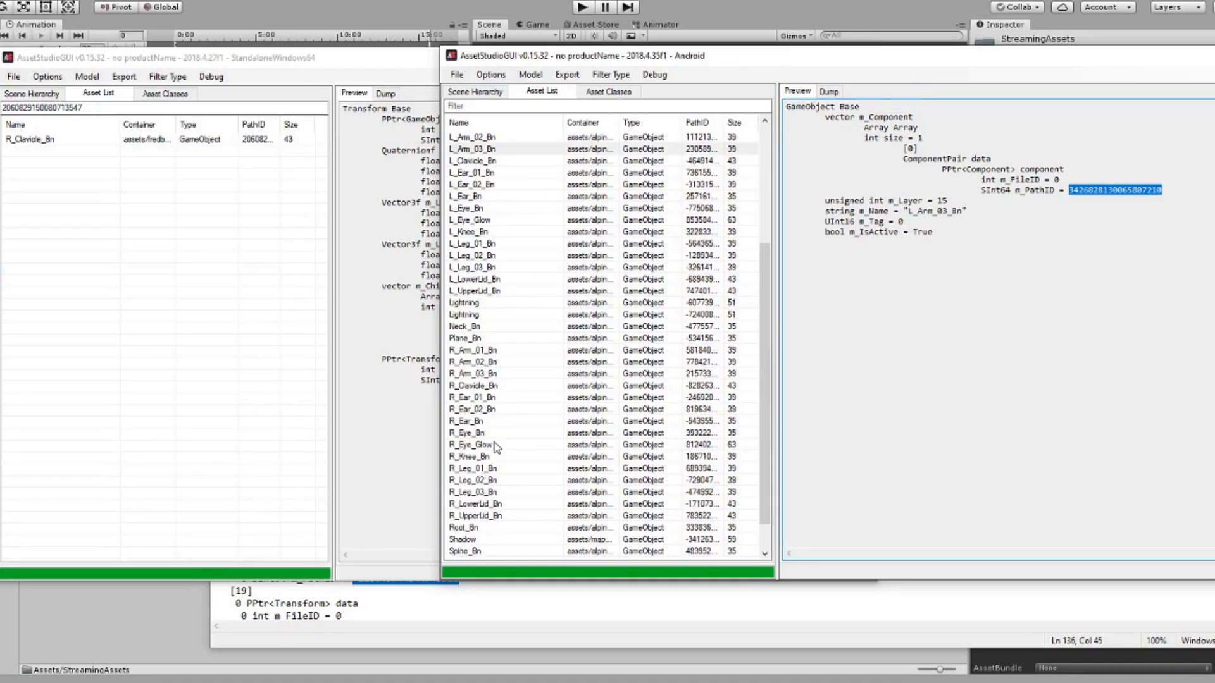
left_click(485, 385)
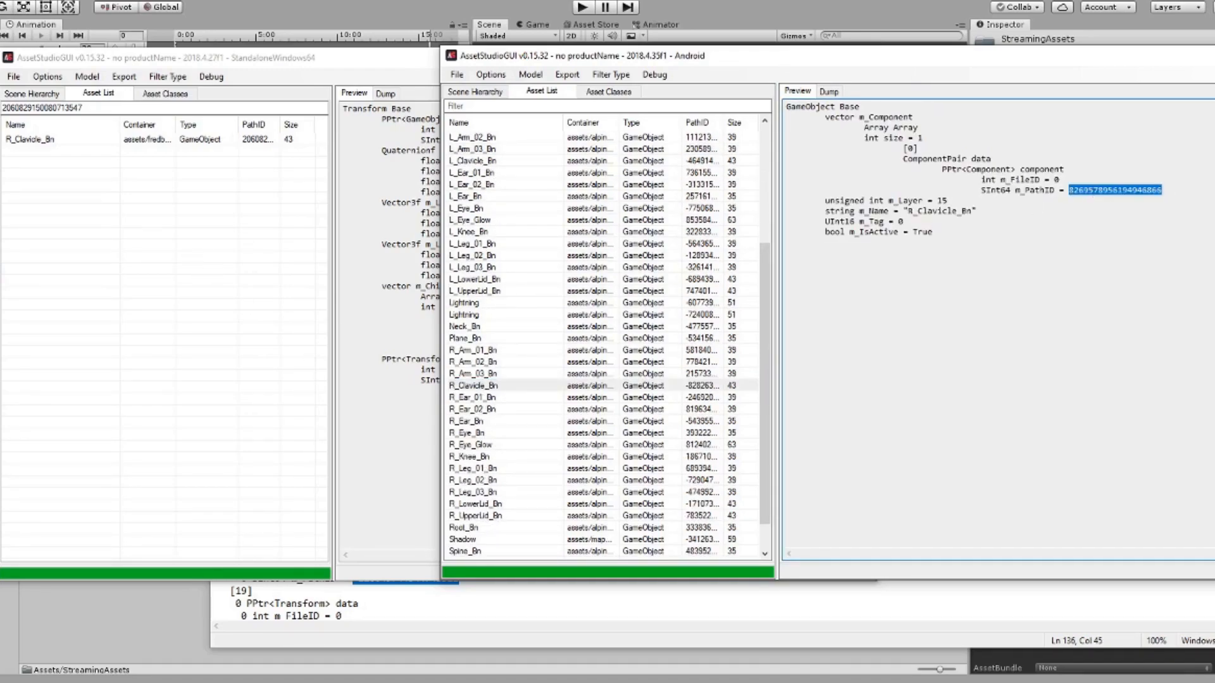
key("alt+Tab")
key("ctrl+v")
scroll(411, 522, "down", 8)
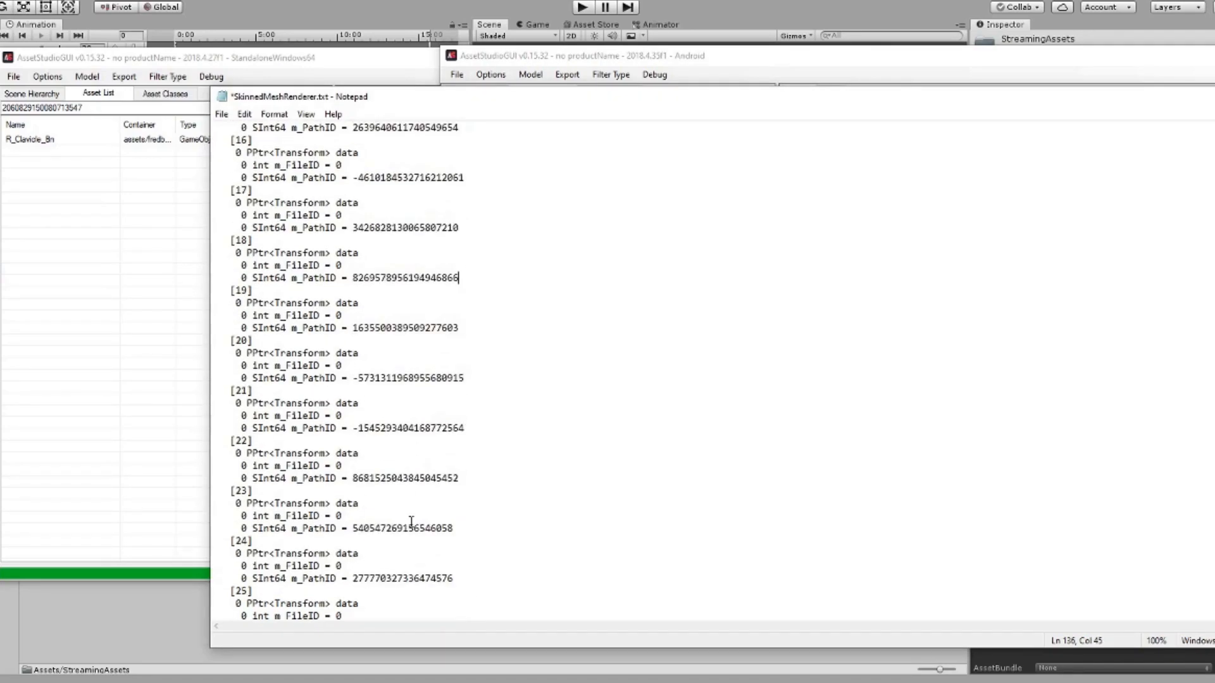
double_click(407, 328)
left_click(655, 61)
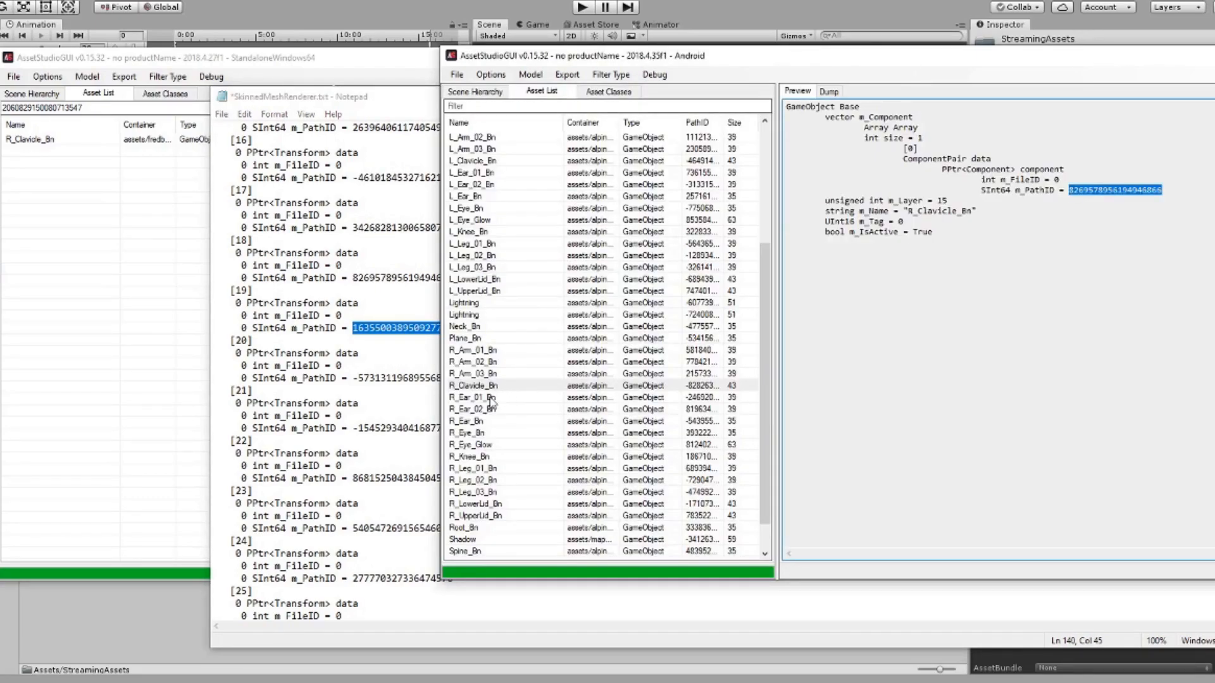
left_click(489, 352)
double_click(1103, 190)
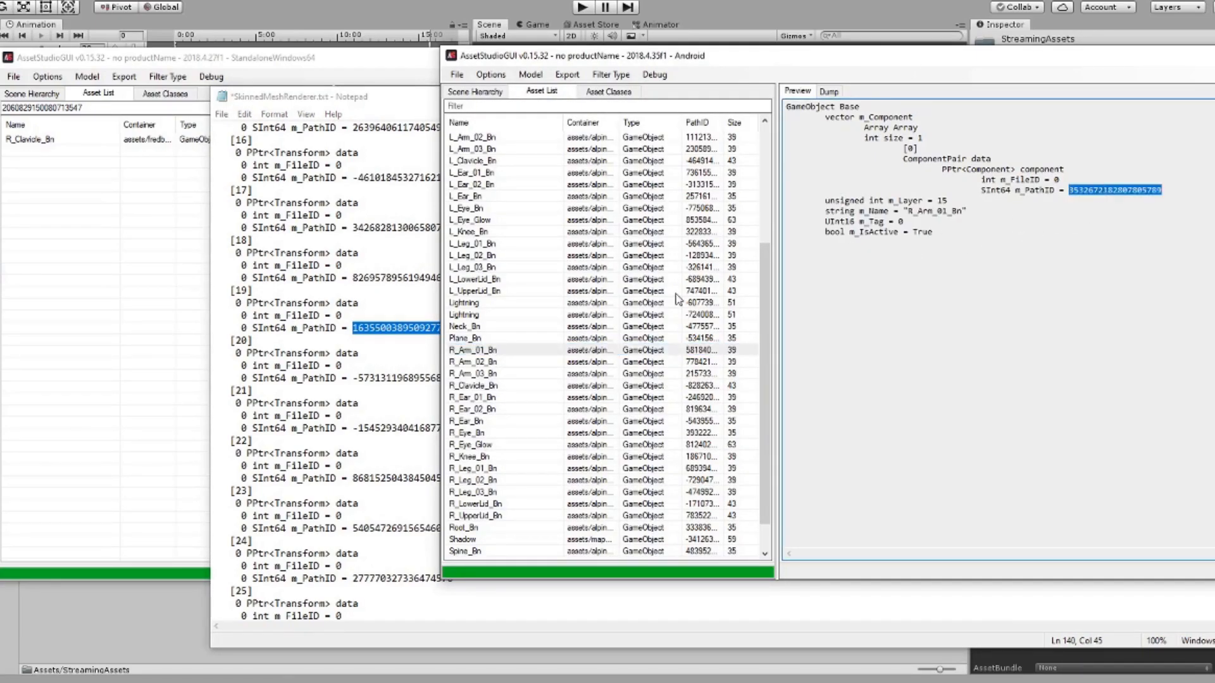
left_click(310, 109)
key("ctrl+v")
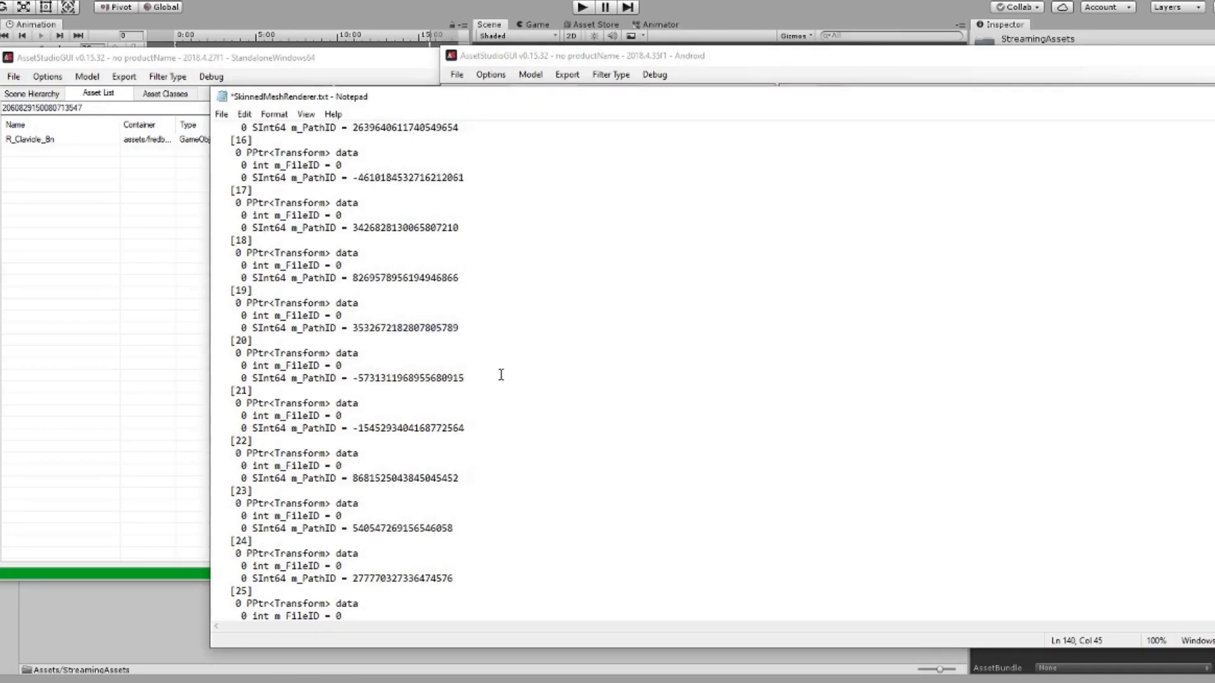
left_click_drag(478, 379, 353, 378)
left_click(547, 61)
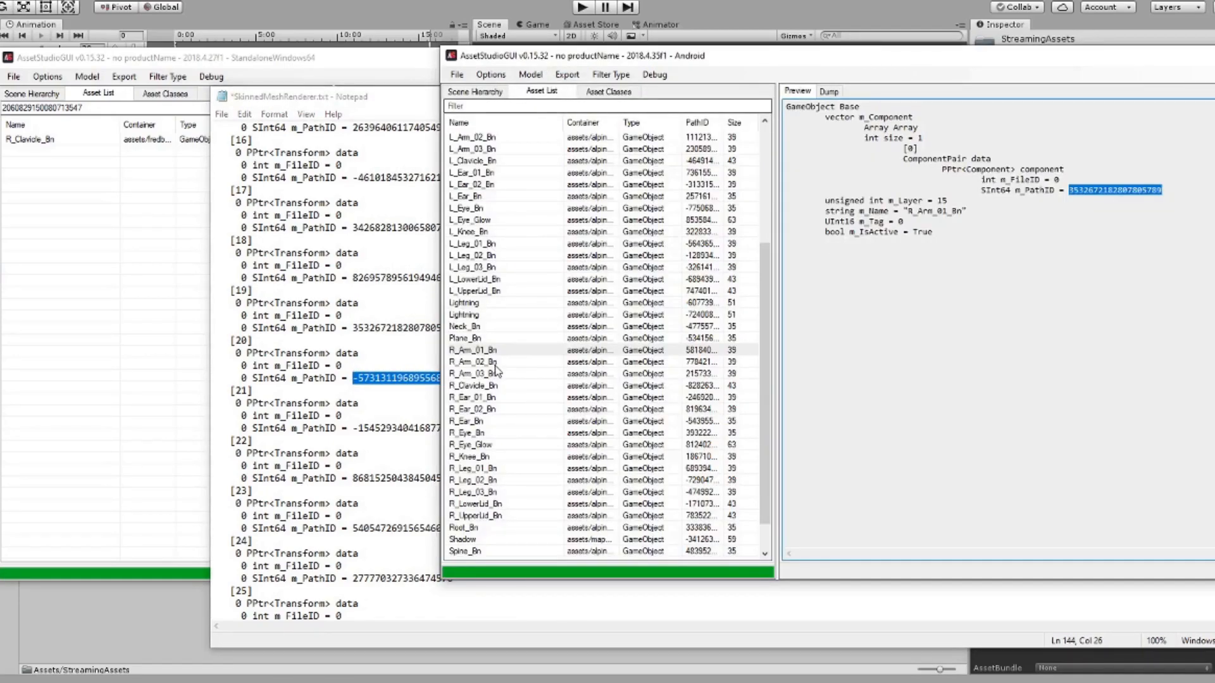
left_click(550, 362)
left_click_drag(1167, 191, 1070, 193)
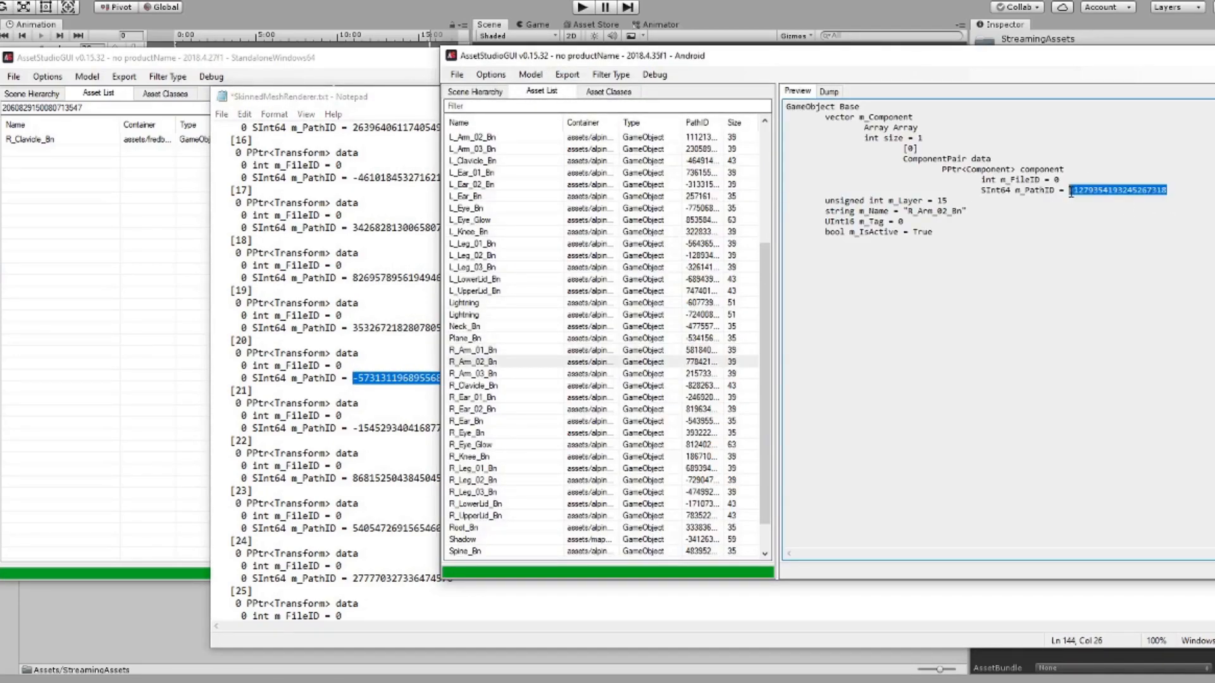
key("ctrl+c")
left_click(375, 98)
key("ctrl+v")
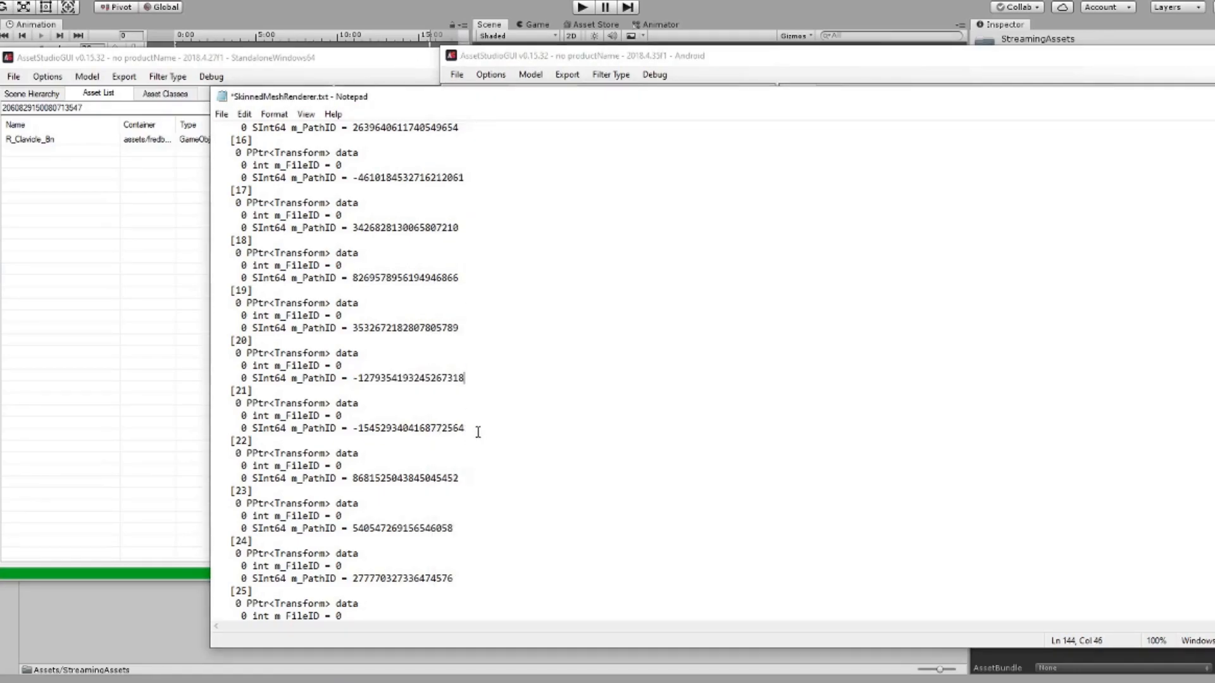
left_click_drag(475, 428, 352, 429)
left_click(563, 59)
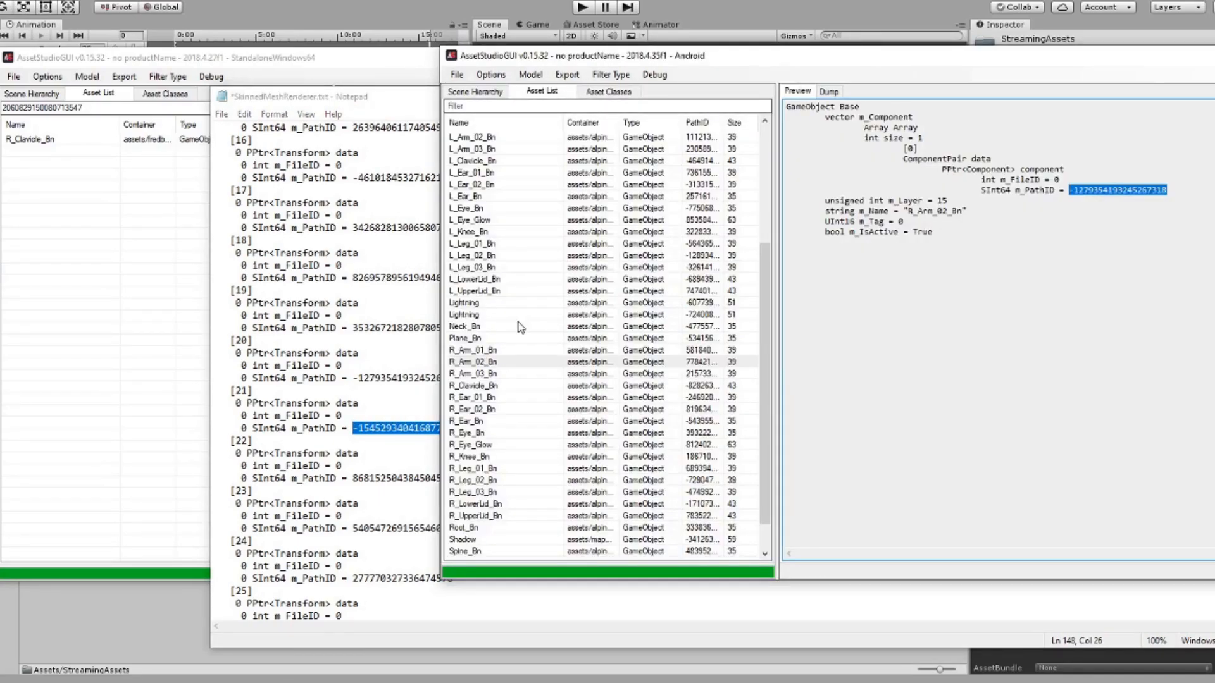
left_click(500, 374)
double_click(1143, 189)
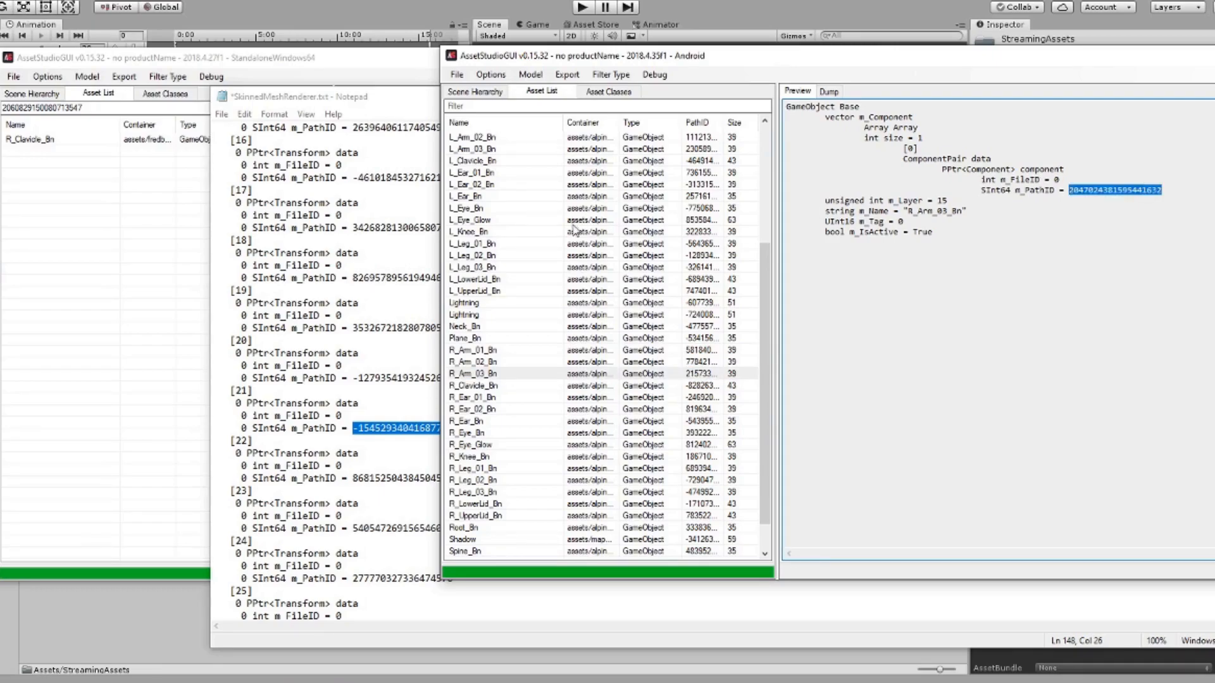
key("ctrl+c")
left_click(324, 104)
key("ctrl+v")
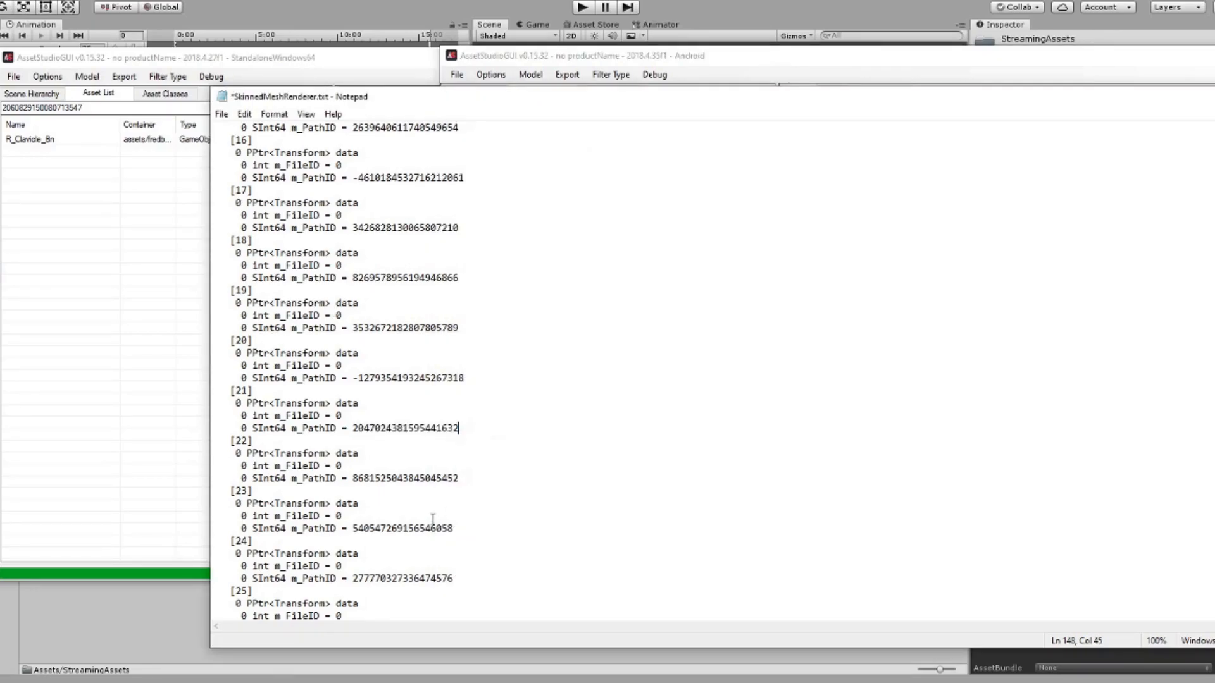
double_click(386, 479)
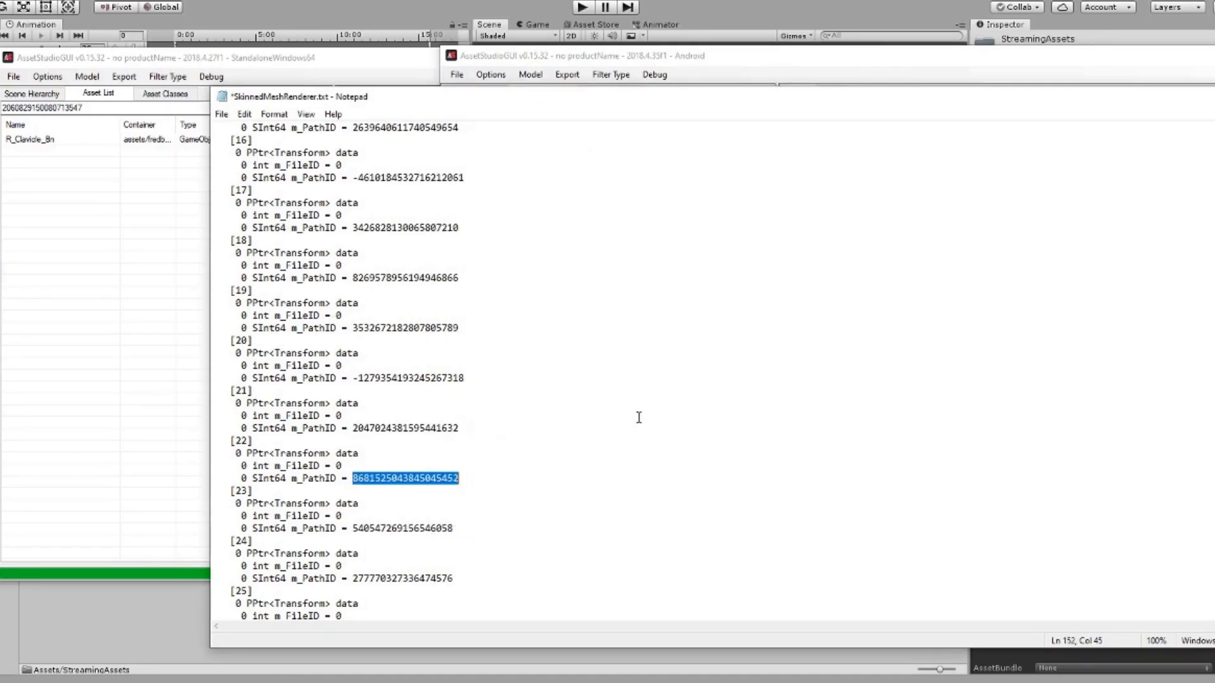
key("ctrl+c")
left_click(112, 108)
key("ctrl+v")
left_click(49, 140)
double_click(554, 139)
key("ctrl+c")
left_click(152, 108)
key("ctrl+v")
left_click(184, 207)
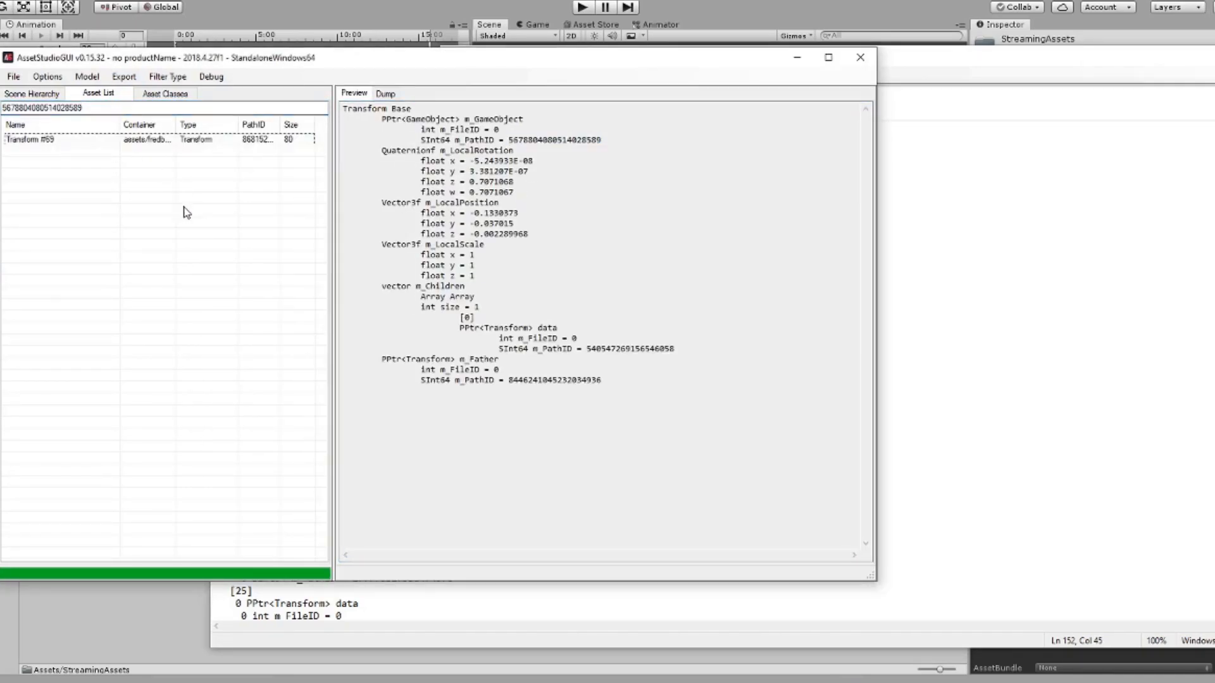
left_click(38, 139)
key("alt+Tab")
scroll(618, 343, "down", 1)
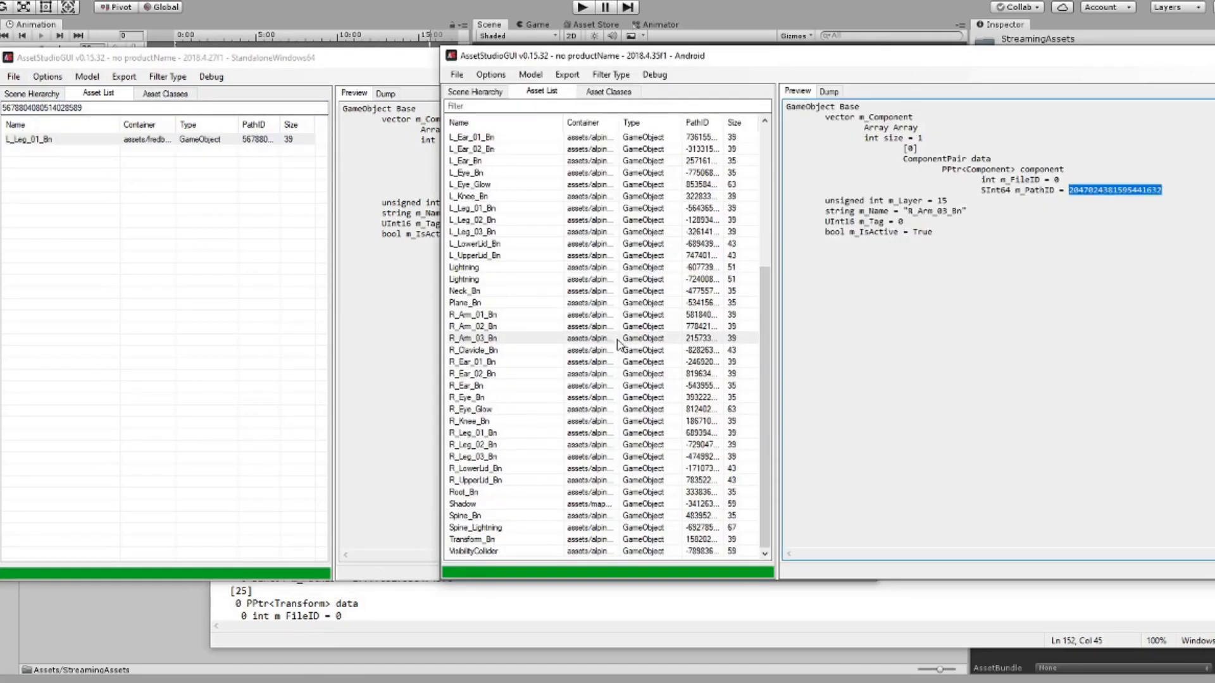
scroll(501, 324, "up", 5)
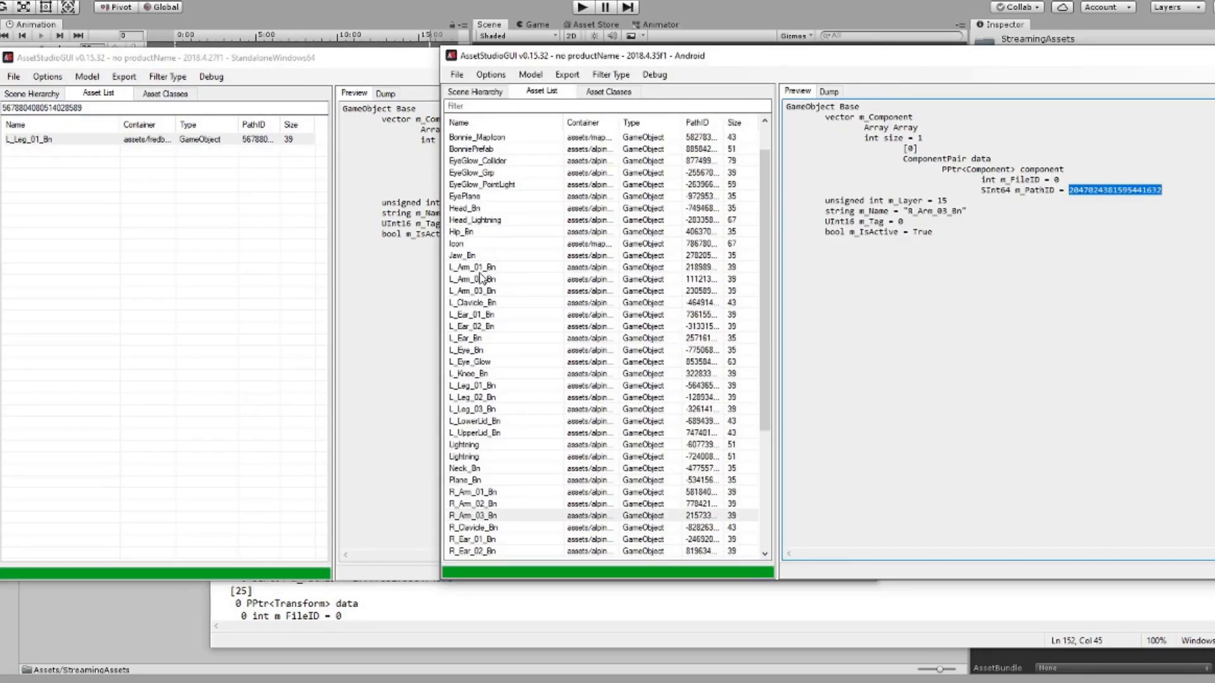
left_click(479, 315)
left_click(479, 326)
left_click(479, 375)
left_click(479, 364)
left_click(479, 384)
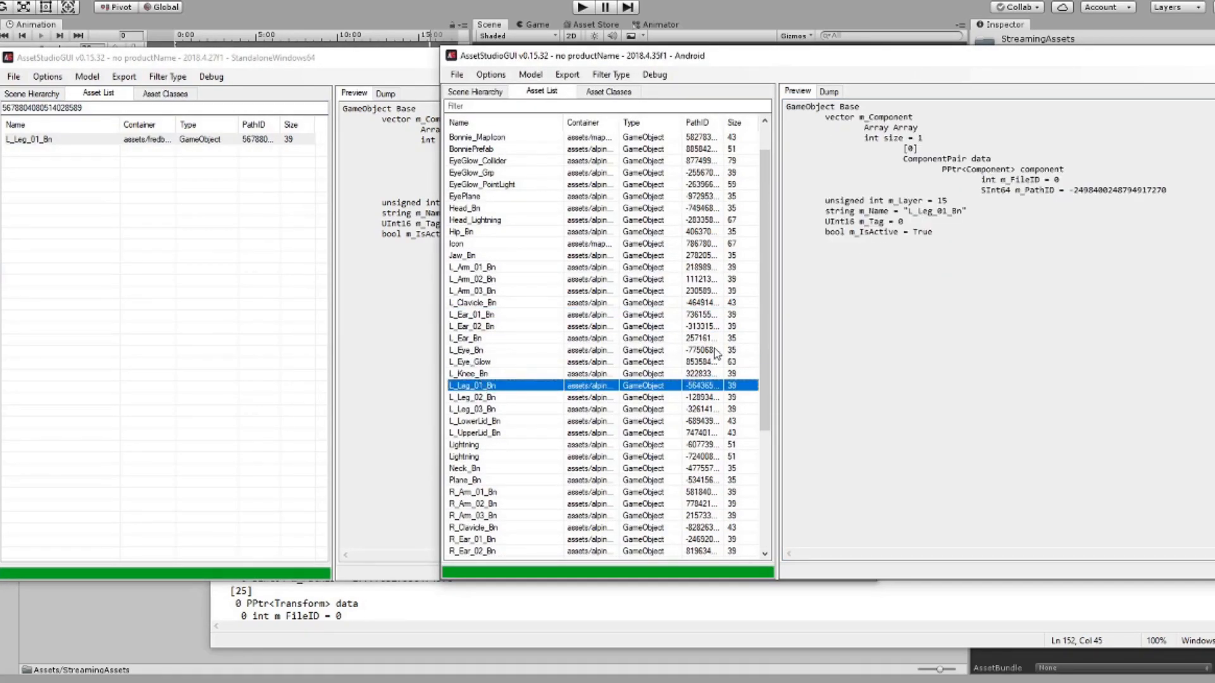
left_click_drag(1181, 190, 1069, 190)
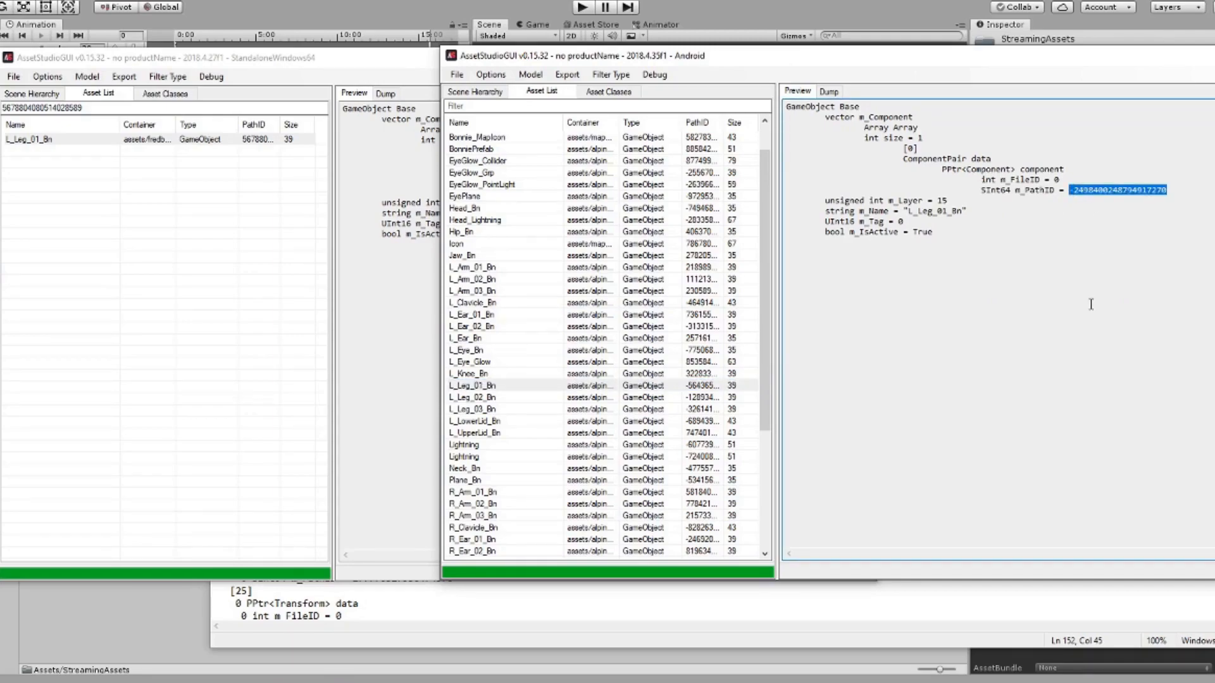
left_click(643, 637)
key("ctrl+v")
double_click(383, 529)
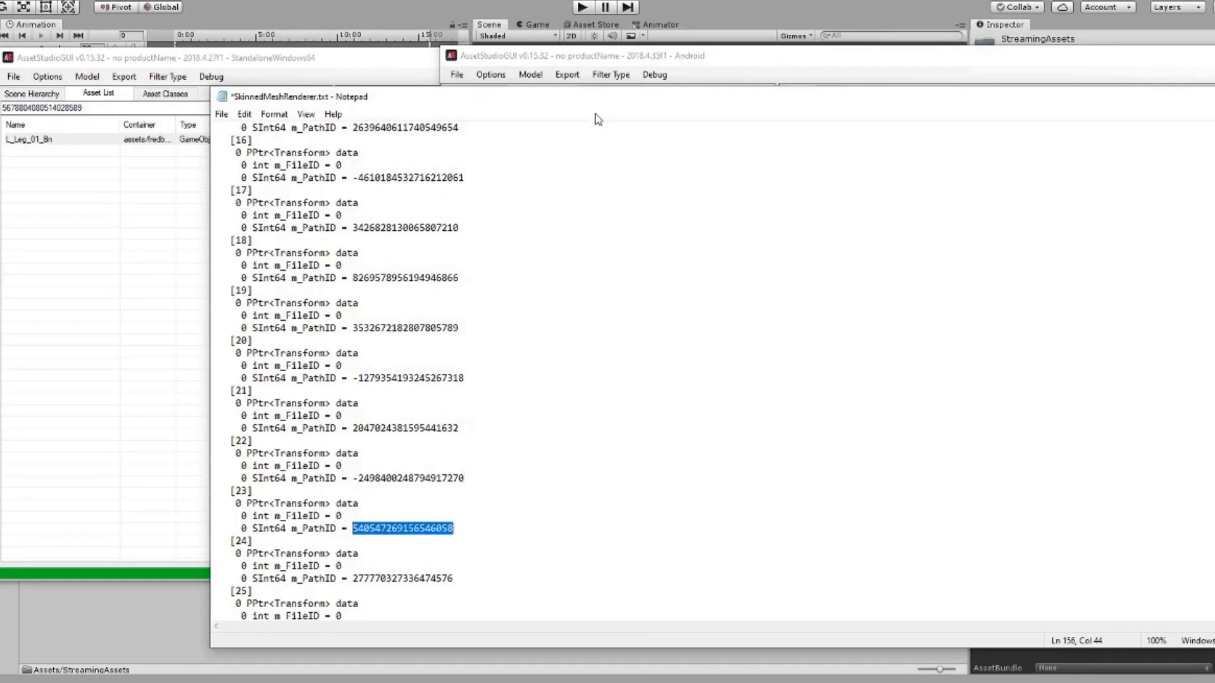
left_click(599, 57)
left_click(507, 397)
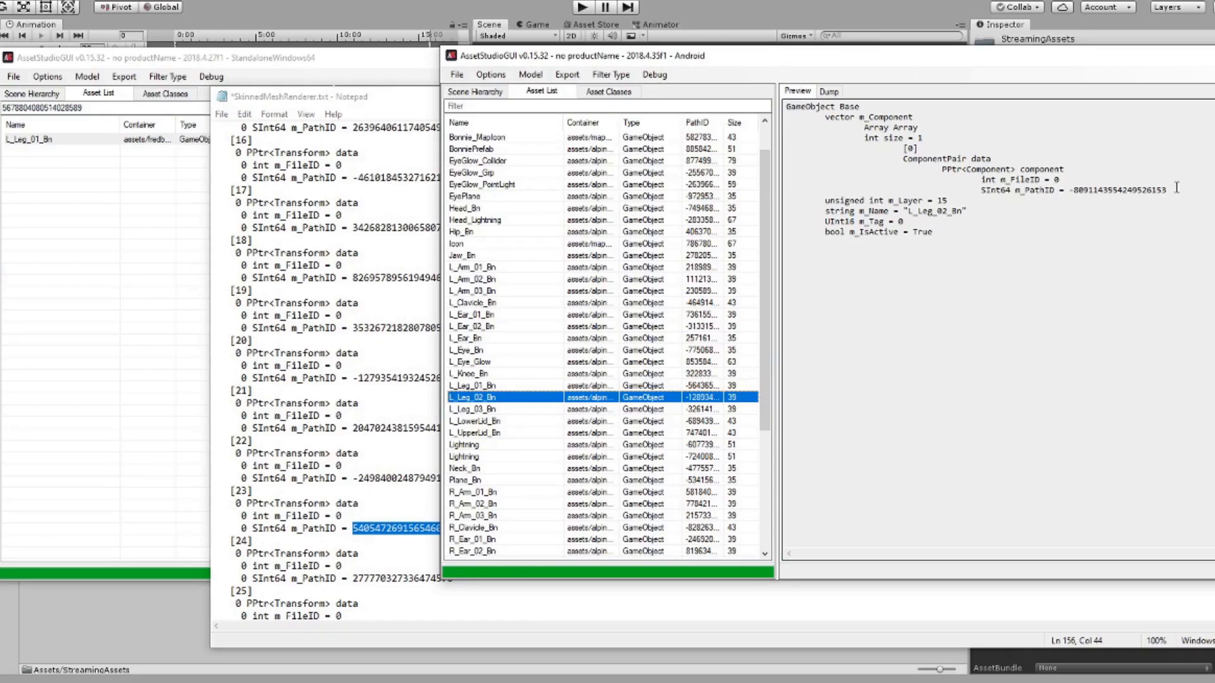
left_click_drag(1177, 190, 1070, 190)
left_click(642, 637)
key("ctrl+v")
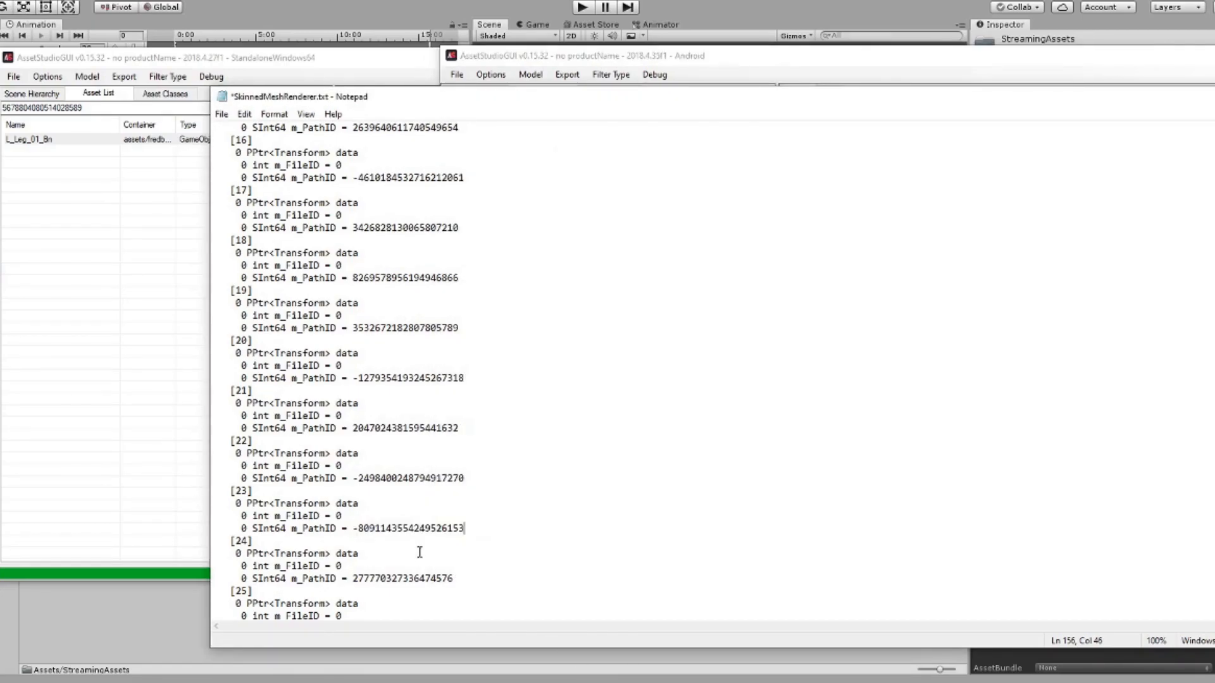
double_click(418, 578)
left_click(636, 77)
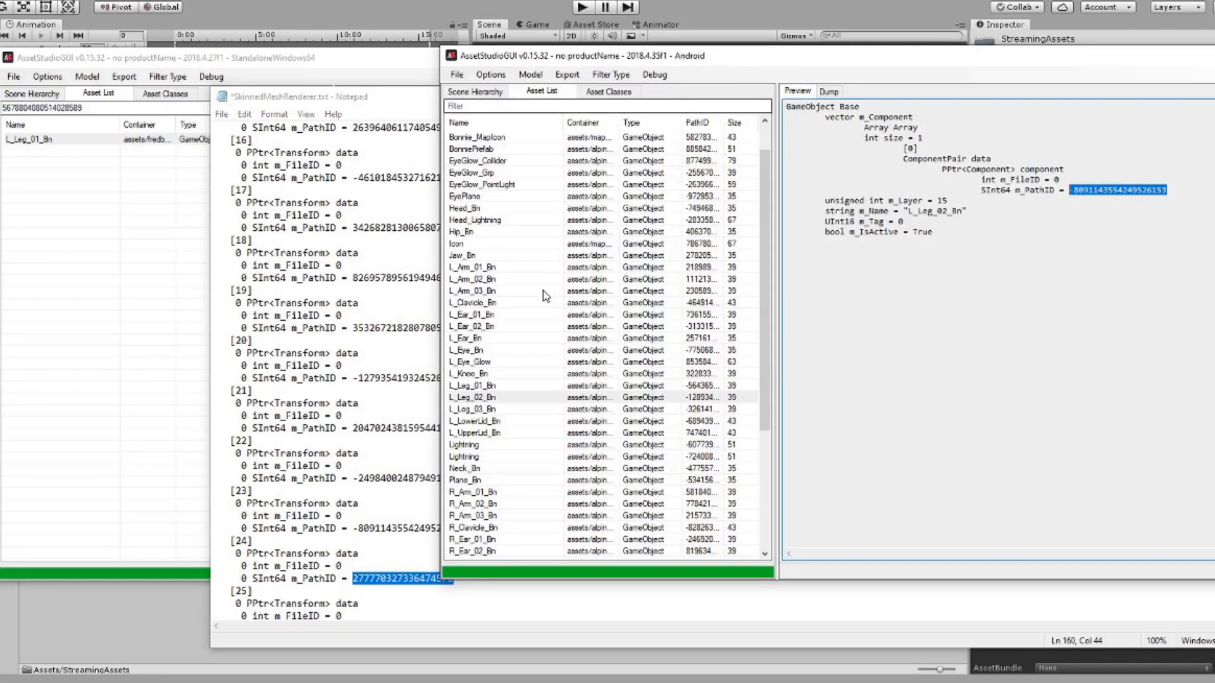
left_click(478, 410)
left_click_drag(1168, 189, 1096, 192)
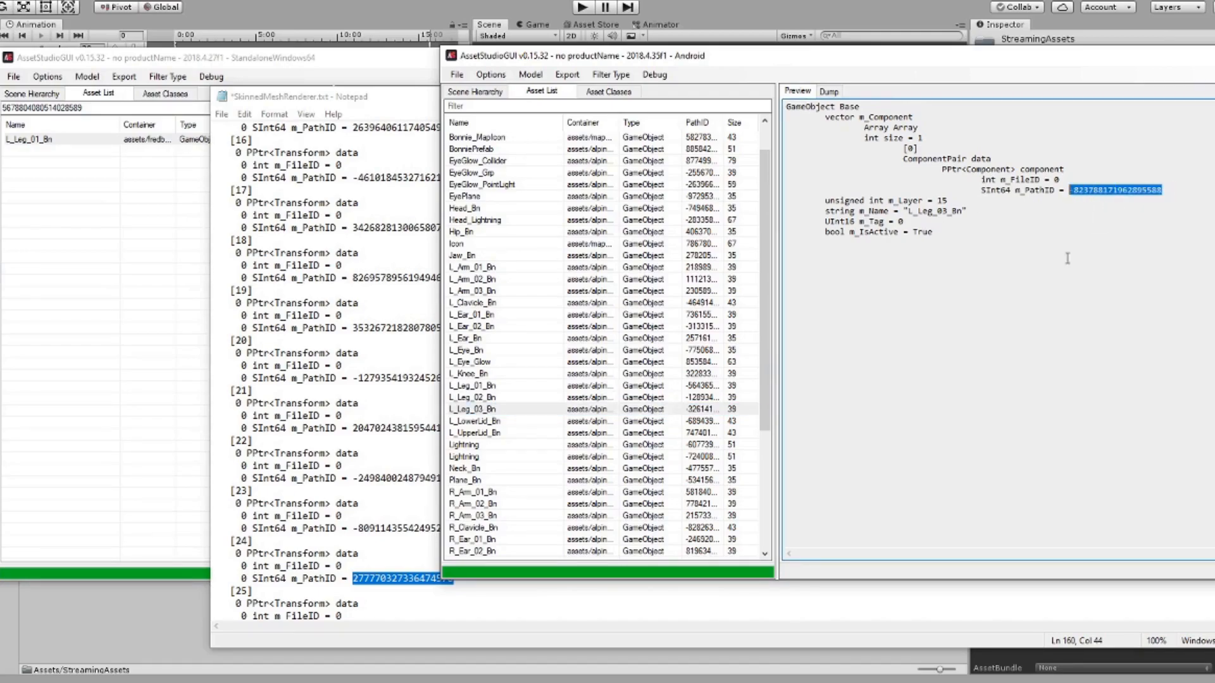
key("alt+Tab")
key("ctrl+v")
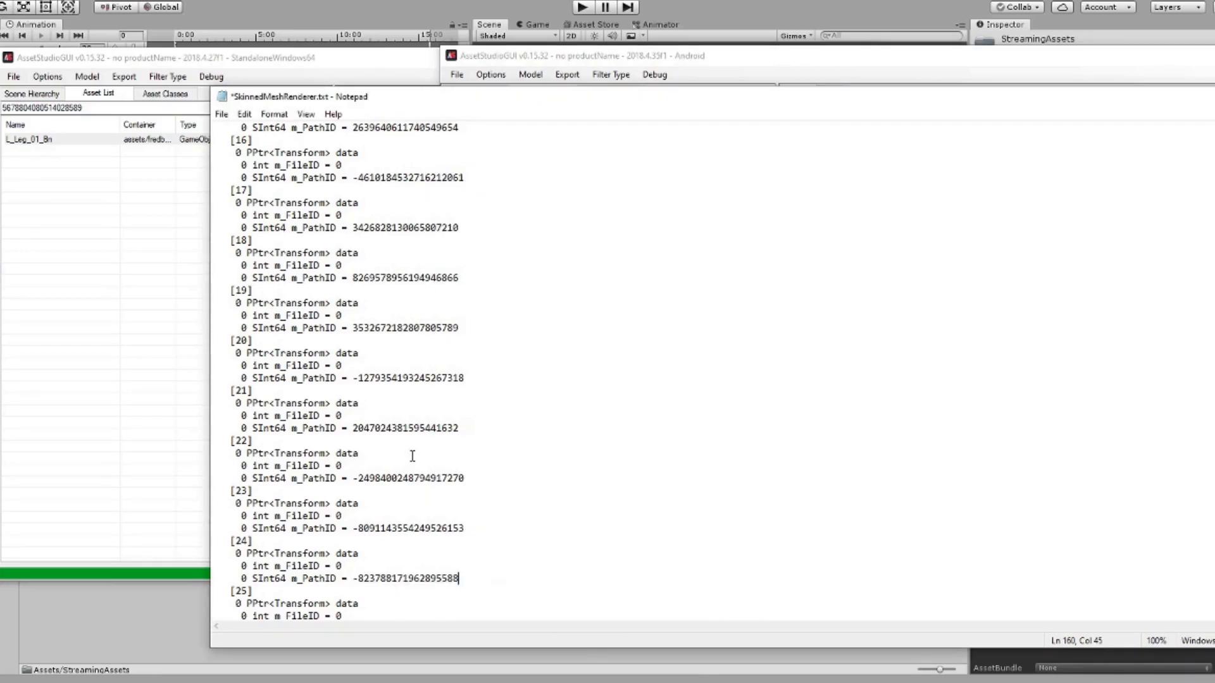
scroll(412, 456, "down", 4)
scroll(454, 483, "down", 2)
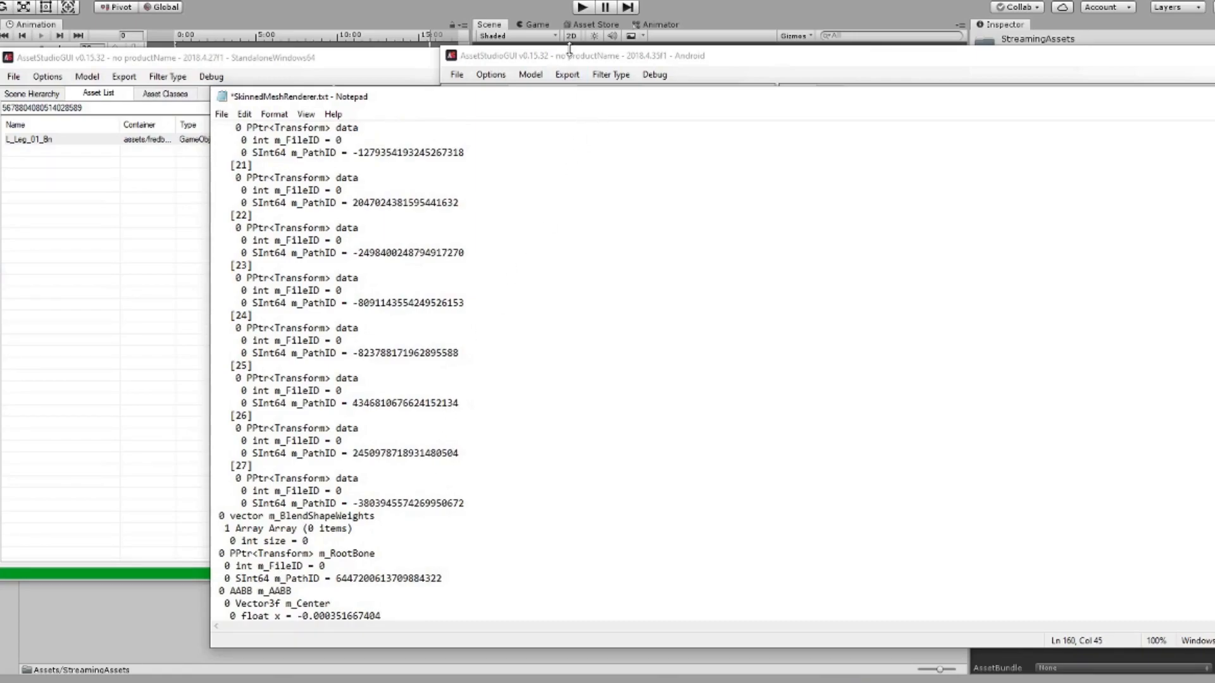
left_click_drag(459, 404, 348, 403)
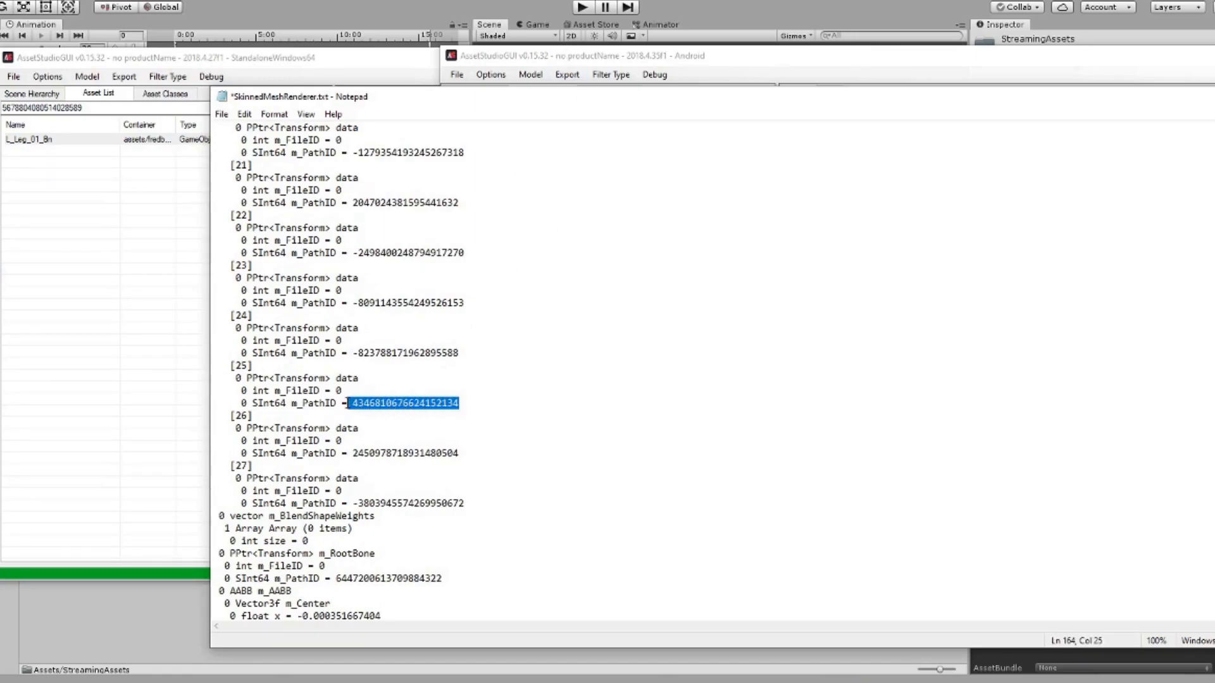
left_click(531, 65)
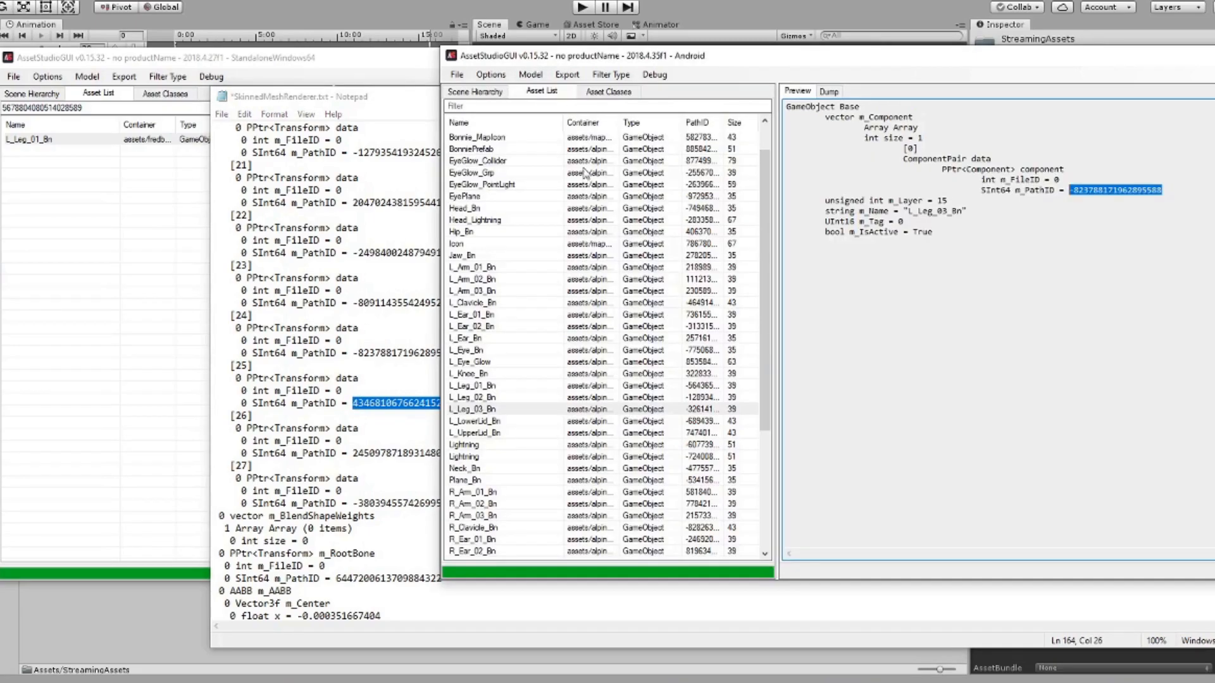
left_click(471, 434)
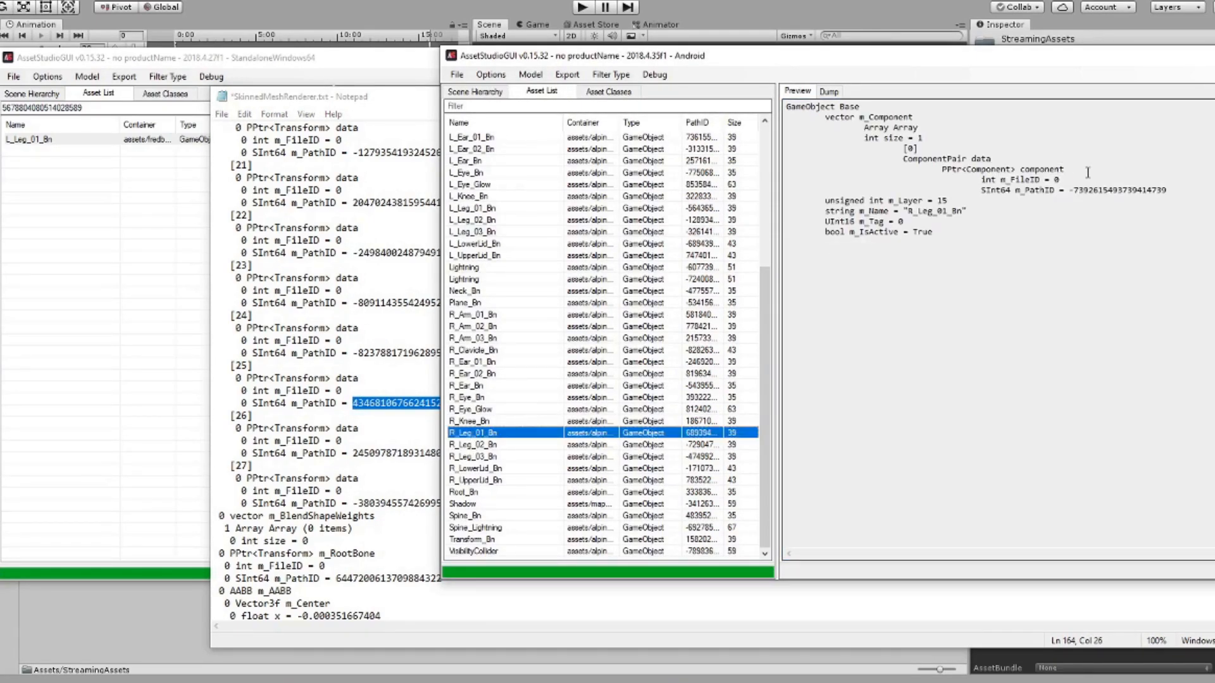
left_click_drag(1173, 185, 1062, 190)
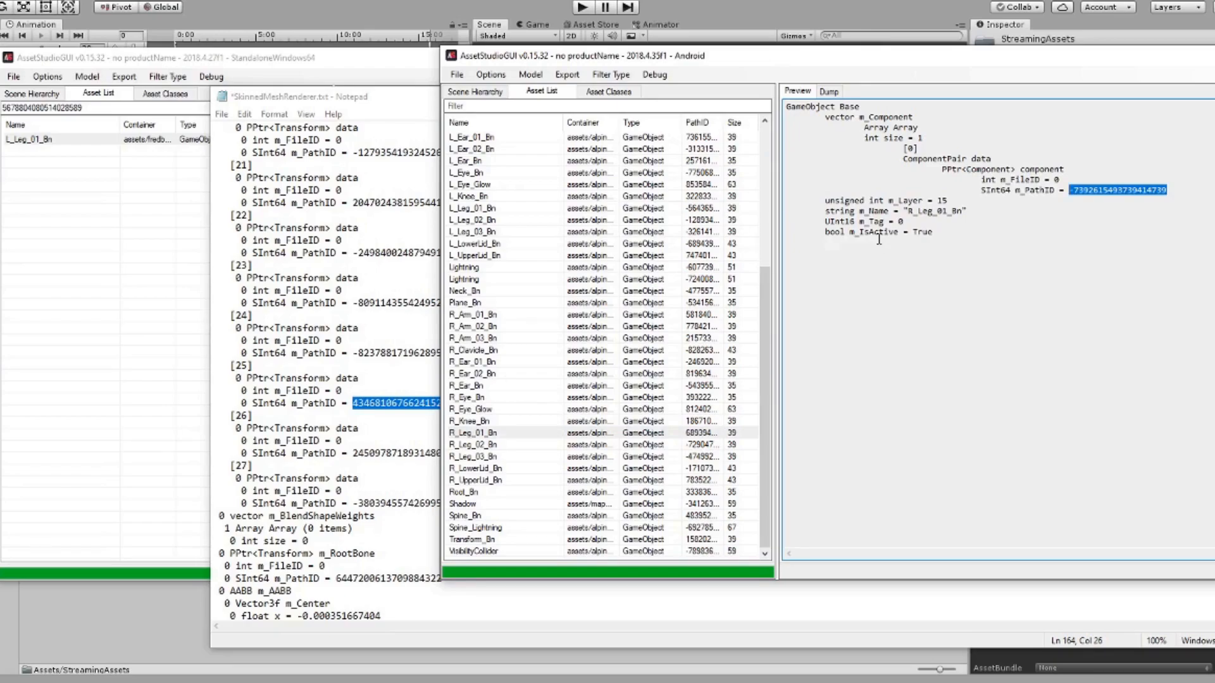
left_click(355, 99)
key("ctrl+v")
double_click(419, 453)
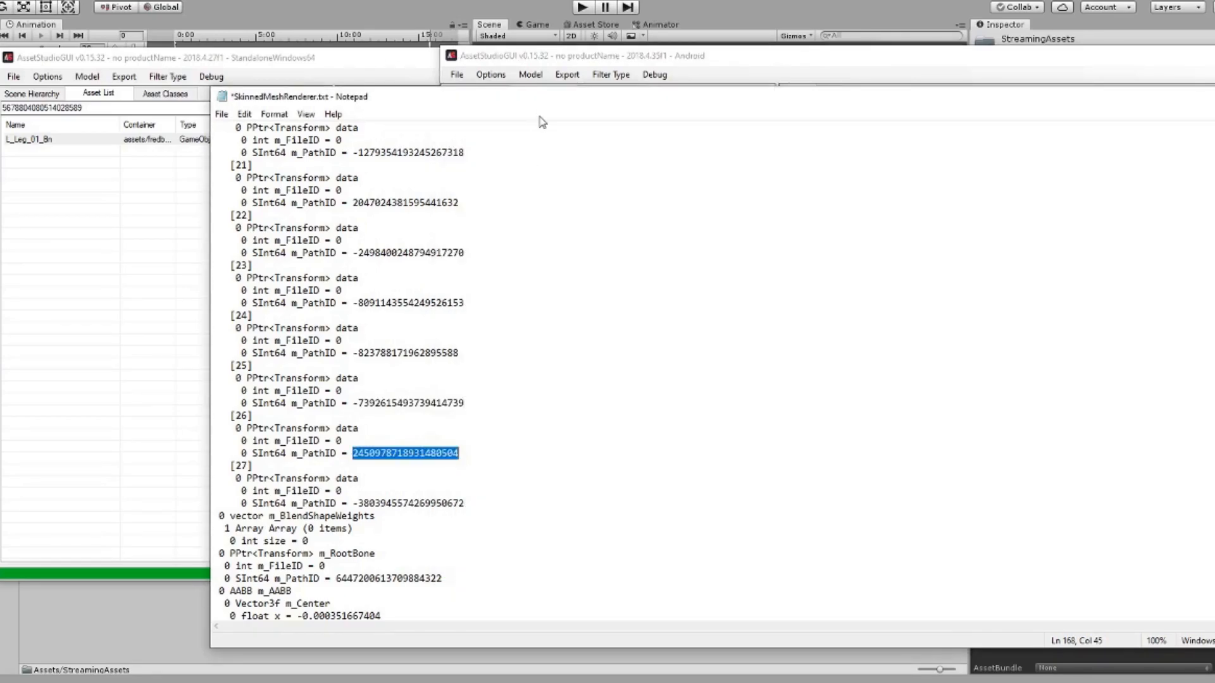
left_click(550, 62)
left_click(490, 444)
left_click_drag(1176, 190, 1069, 189)
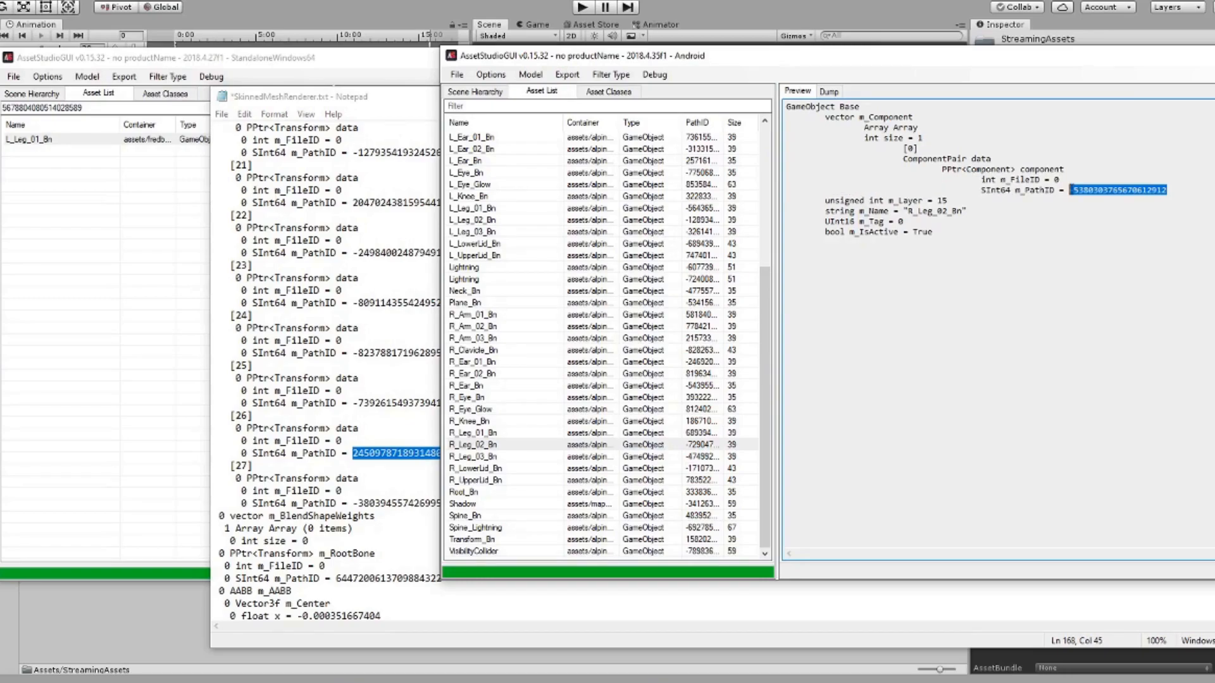
left_click(355, 100)
key("ctrl+v")
left_click_drag(468, 503, 353, 504)
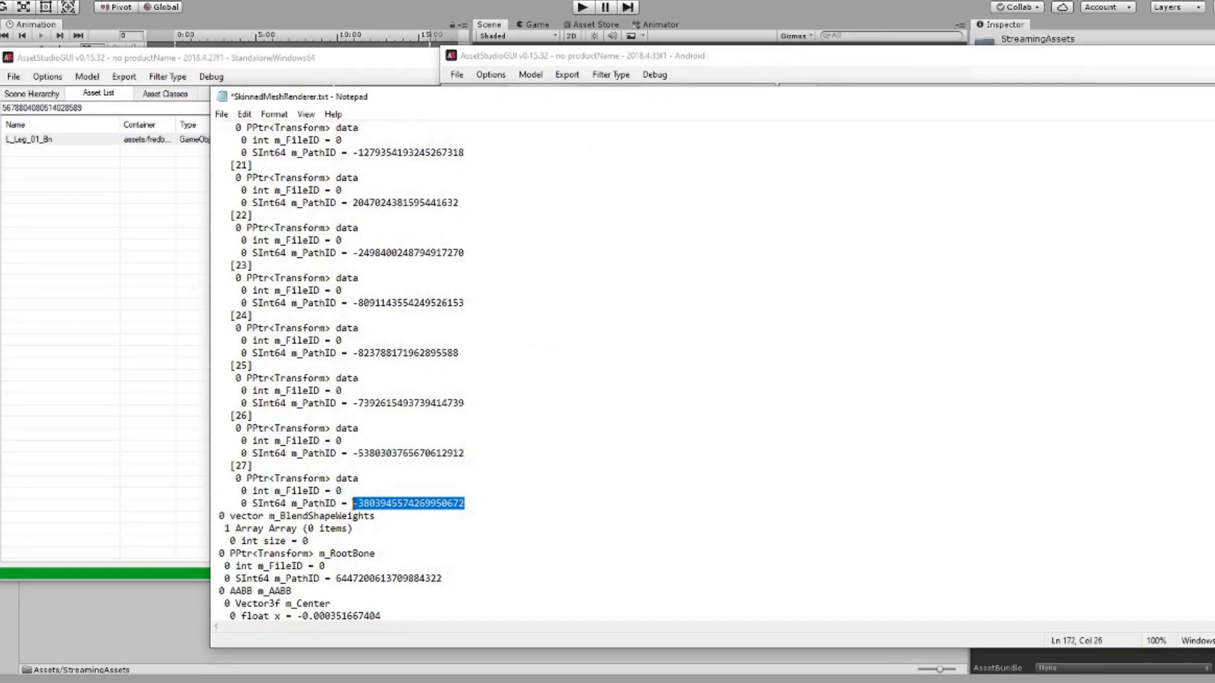
left_click(601, 77)
left_click(480, 456)
left_click(1145, 190)
left_click_drag(1145, 189, 1072, 191)
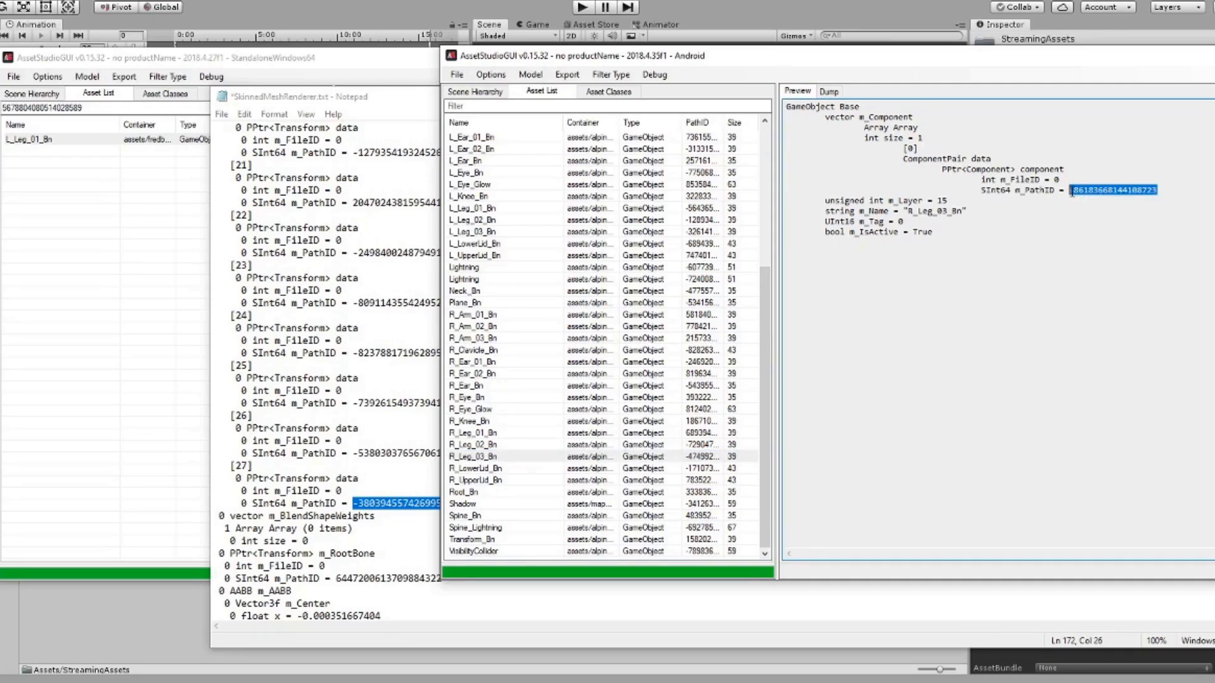
left_click(353, 109)
key("ctrl+v")
- Review the edited SkinnedMeshRenderer dump from its end back to its beginning and move its window aside
scroll(414, 419, "down", 3)
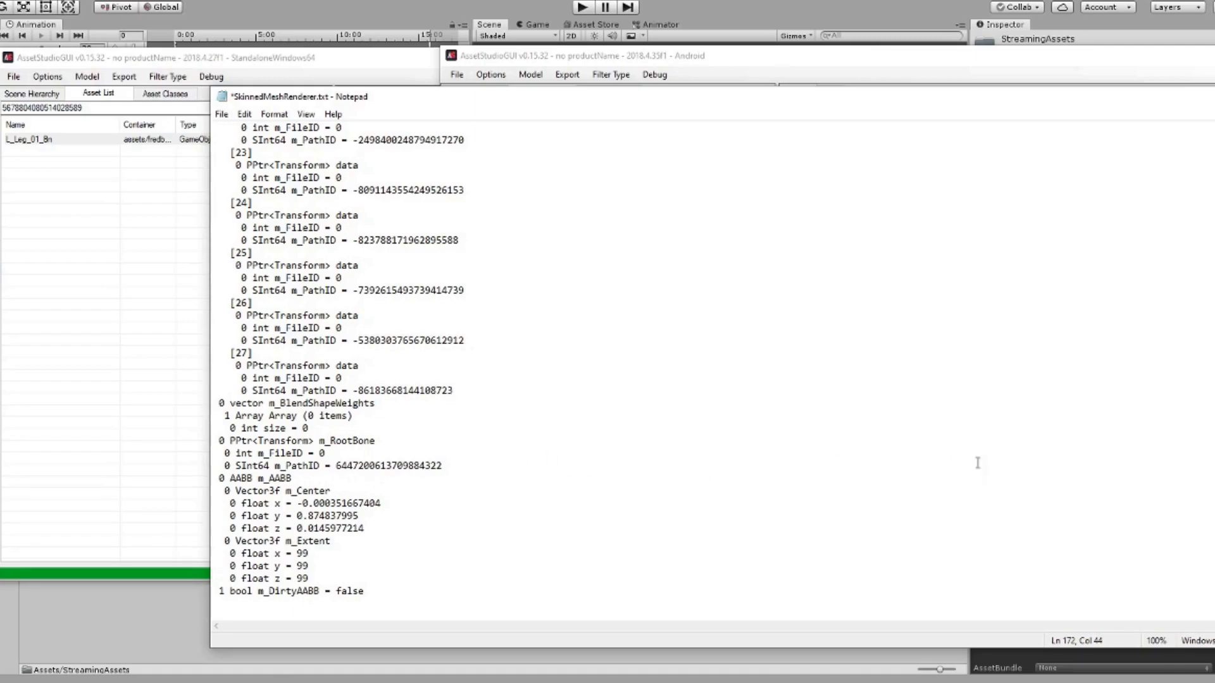
scroll(606, 606, "up", 20)
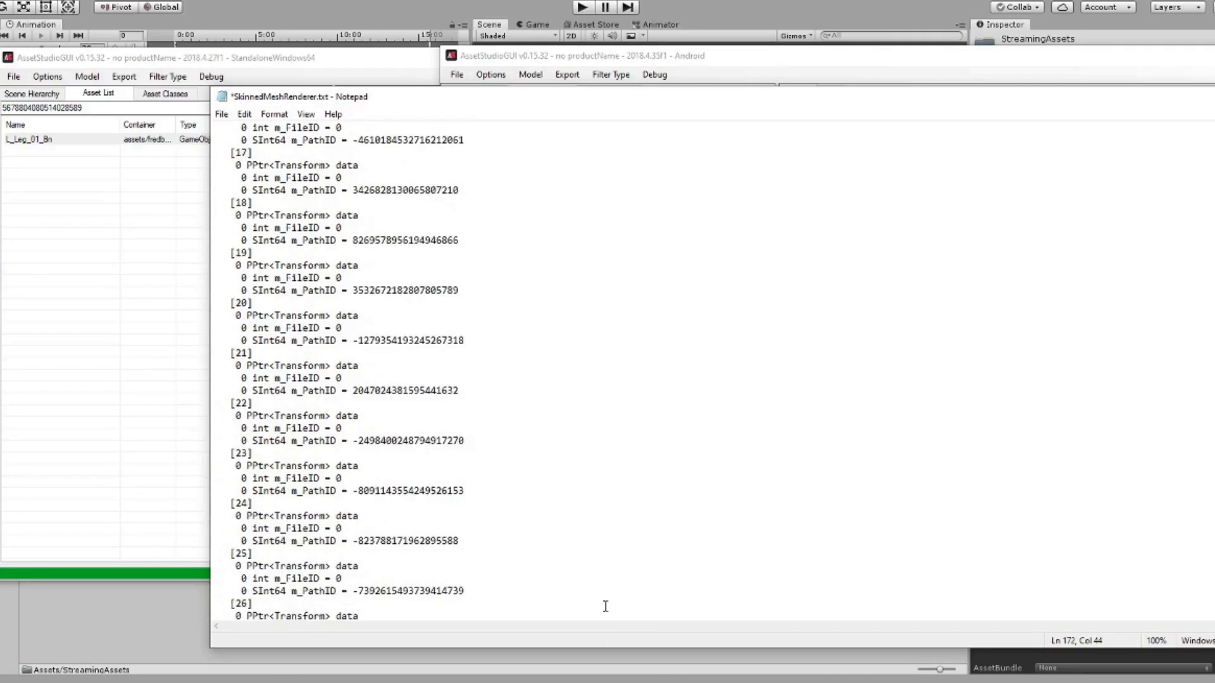
scroll(606, 607, "down", 4)
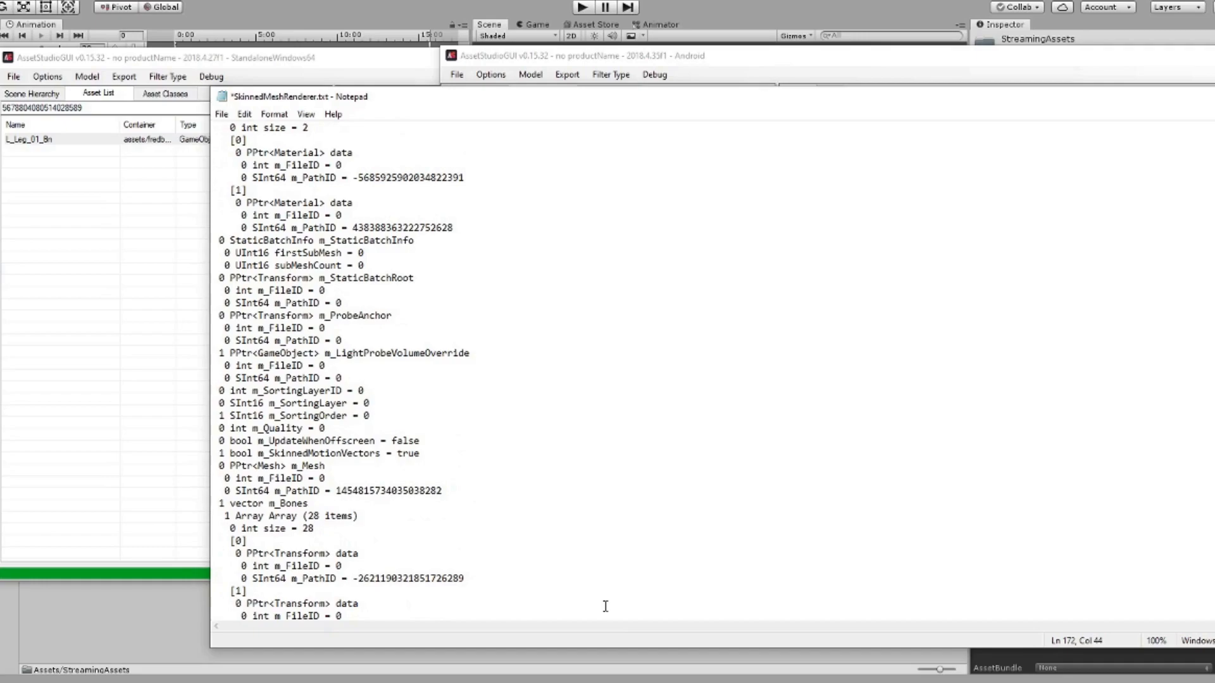
scroll(562, 230, "up", 9)
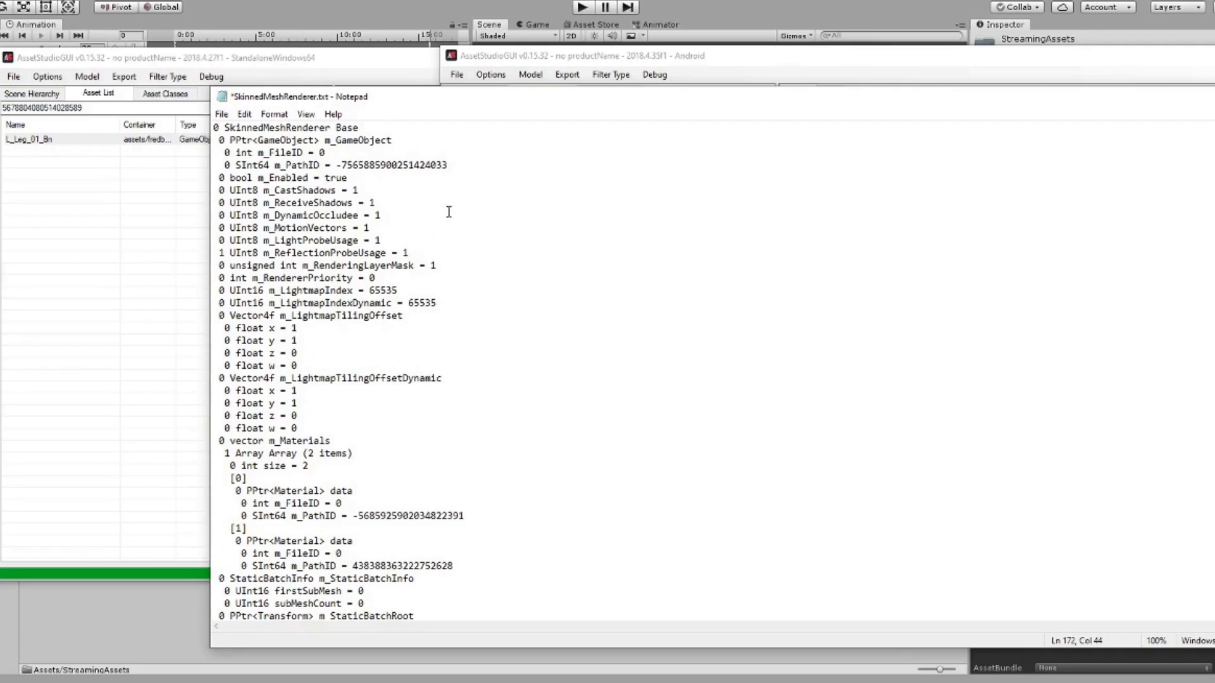
left_click_drag(716, 96, 529, 119)
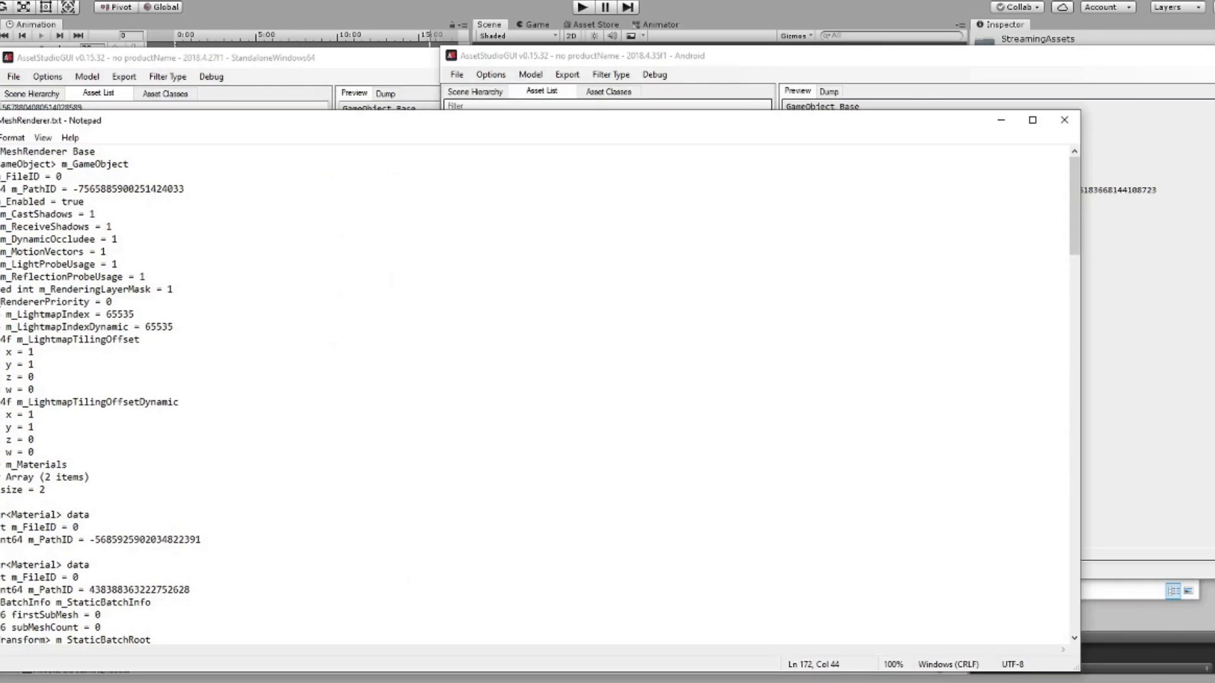
- Close the SkinnedMeshRenderer dump and put the AssetStudio and custom rig folder windows away
left_click(1067, 121)
left_click(404, 50)
left_click(873, 60)
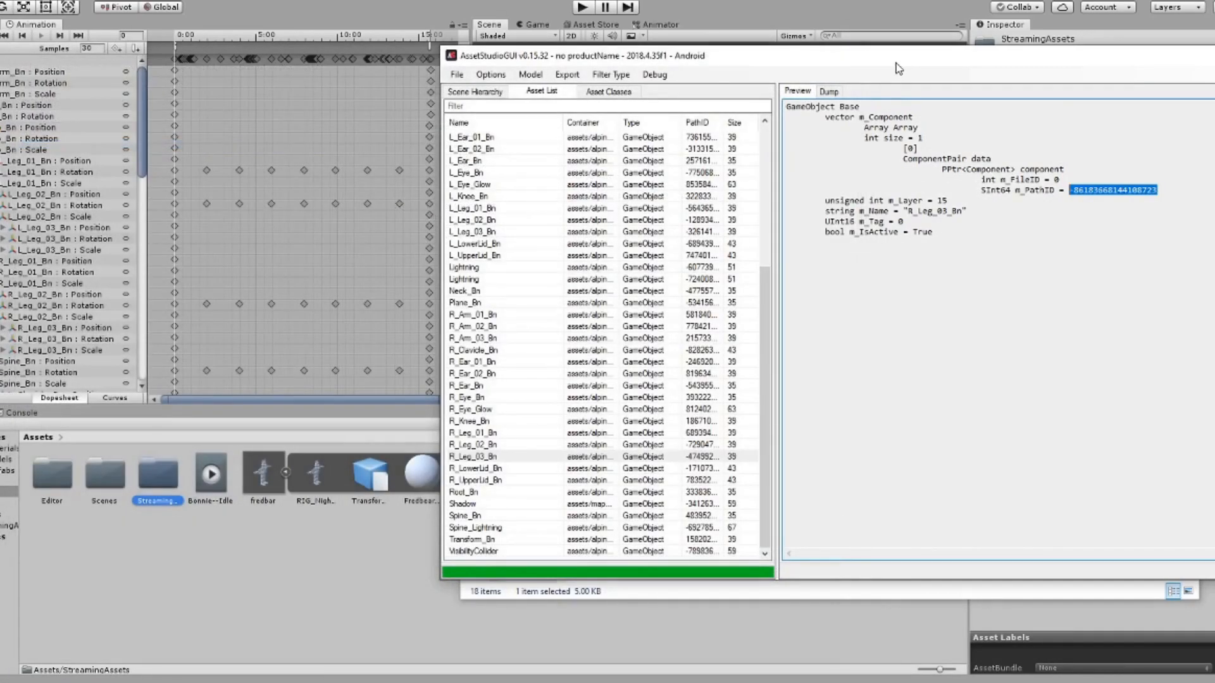
left_click_drag(898, 65, 510, 89)
left_click(925, 82)
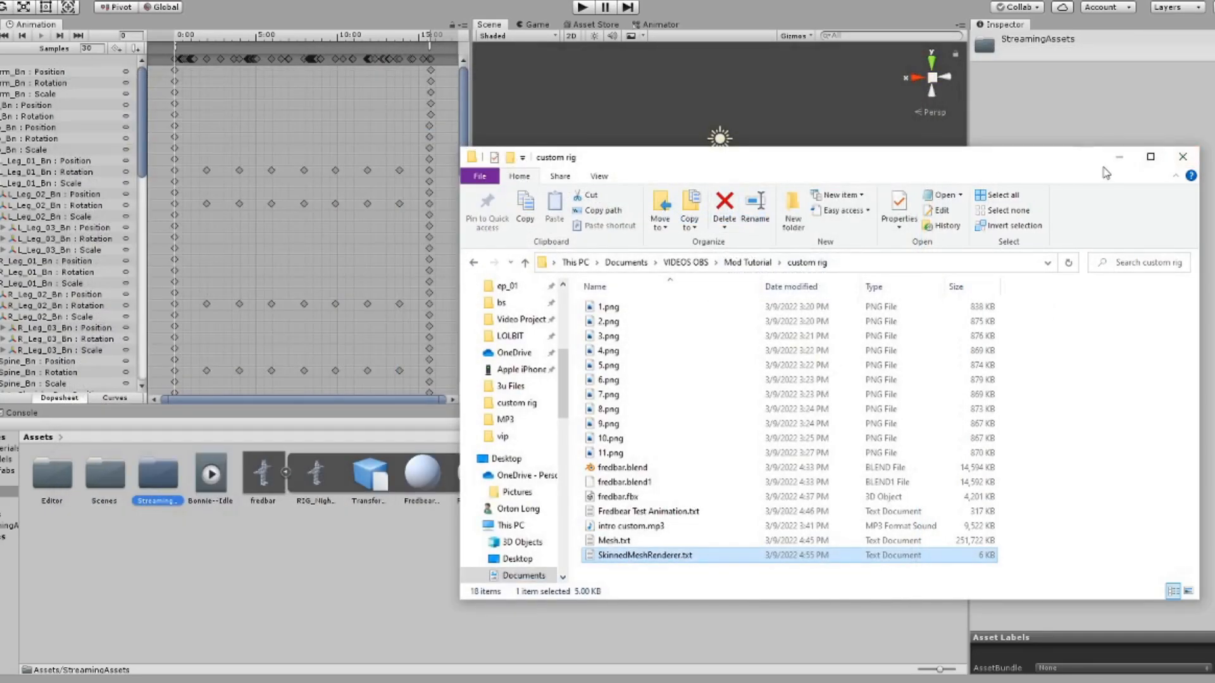
left_click(1118, 156)
- In AssetsBundleExtractor, open the Bonnie bundle from the all datas Funtime animatronics folder and agree to unpack it
left_click(0, 13)
left_click(5, 29)
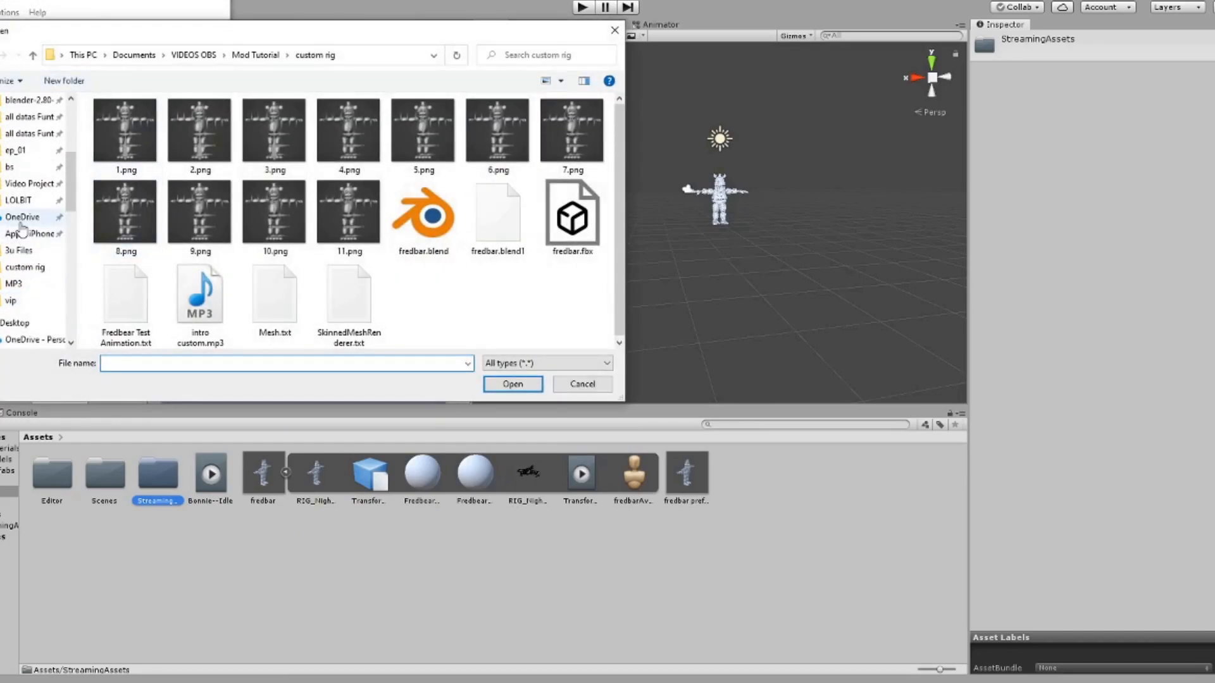
scroll(22, 229, "up", 3)
left_click(29, 233)
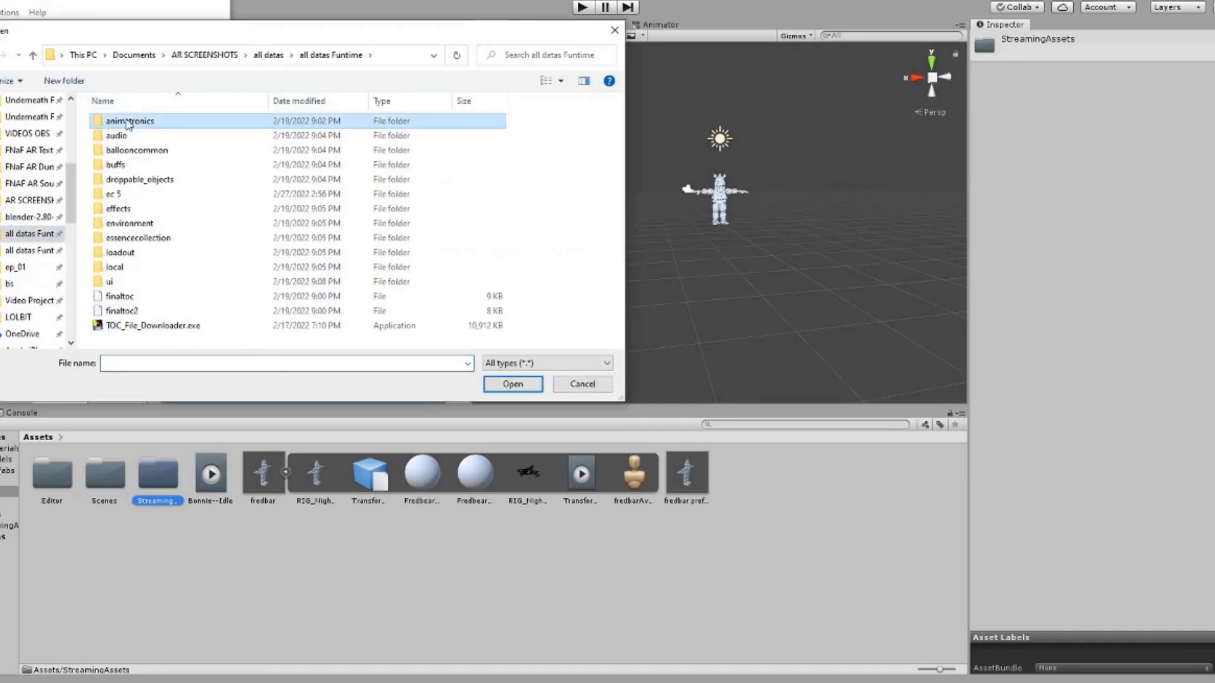
double_click(128, 124)
double_click(117, 308)
double_click(135, 126)
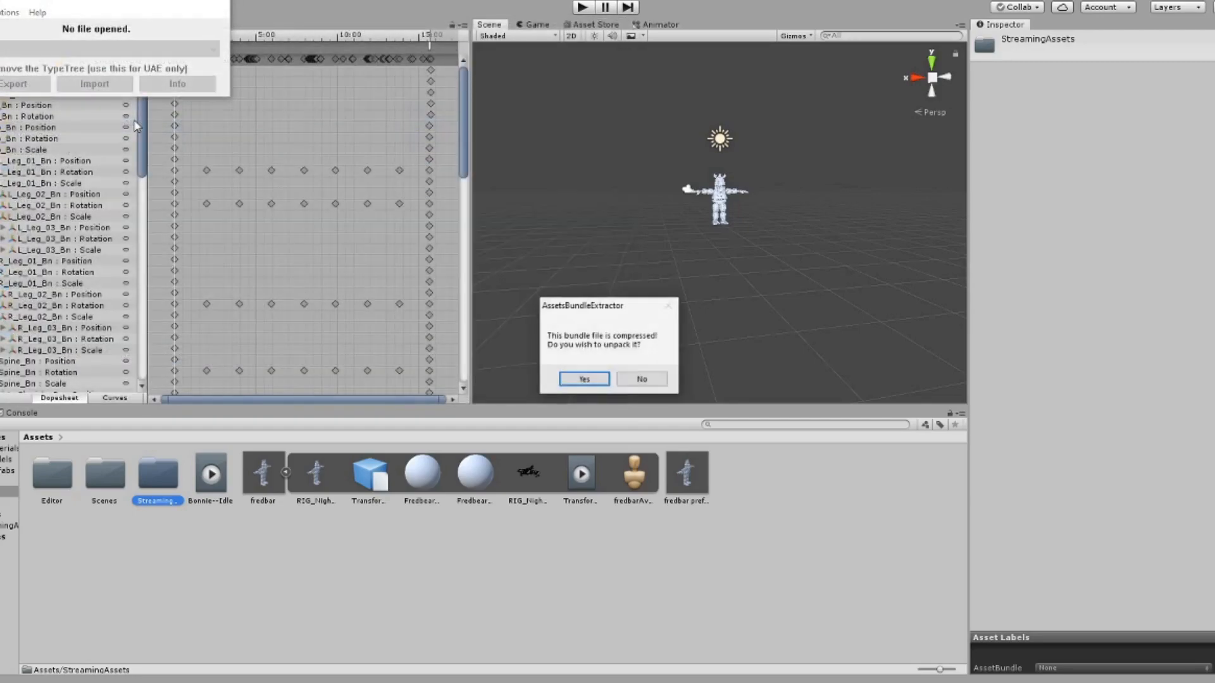
left_click(583, 379)
left_click(583, 379)
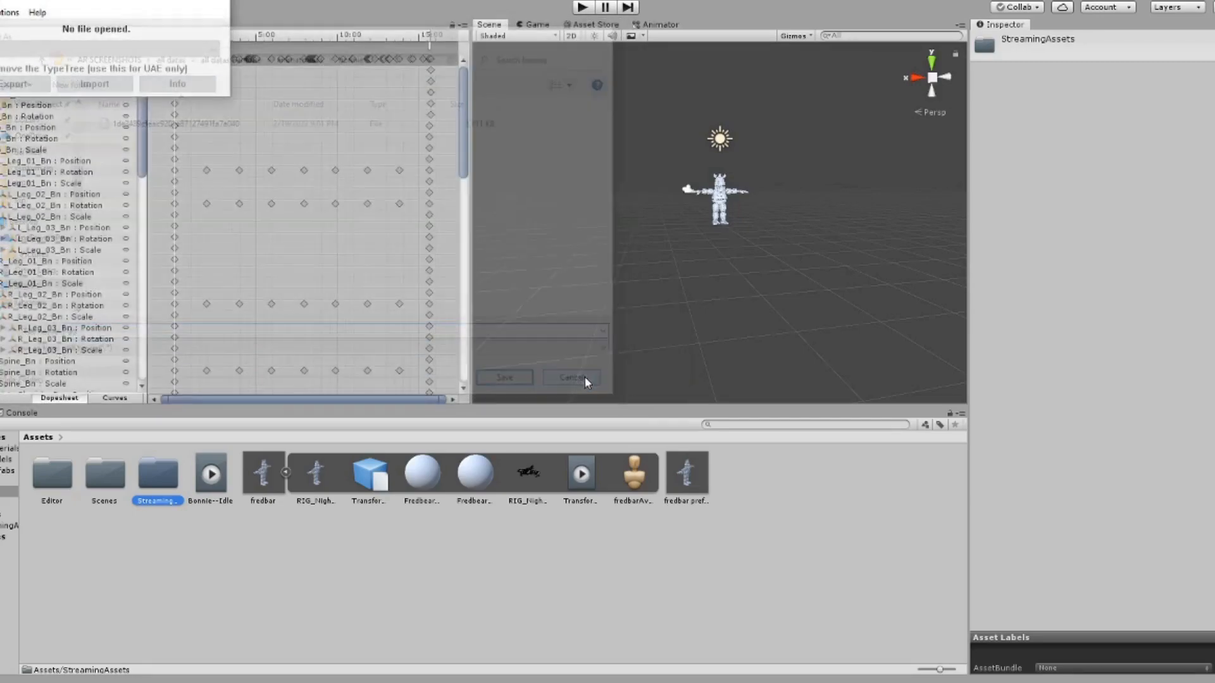
- Open the asset list of the unpacked Bonnie bundle and bring it fully into view
key("alt+Tab")
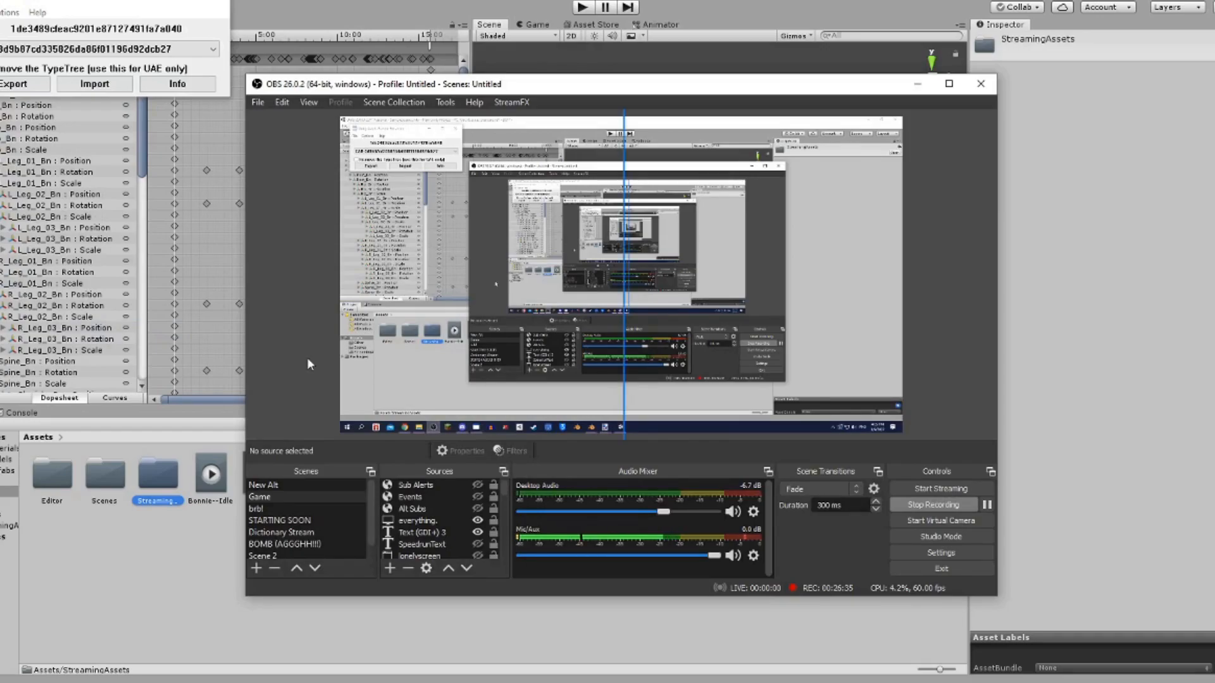
left_click(173, 87)
left_click(206, 87)
left_click_drag(408, 112, 447, 193)
left_click(52, 161)
- Open the Bonnie_Albedo texture for editing and start loading a replacement image
left_click(71, 135)
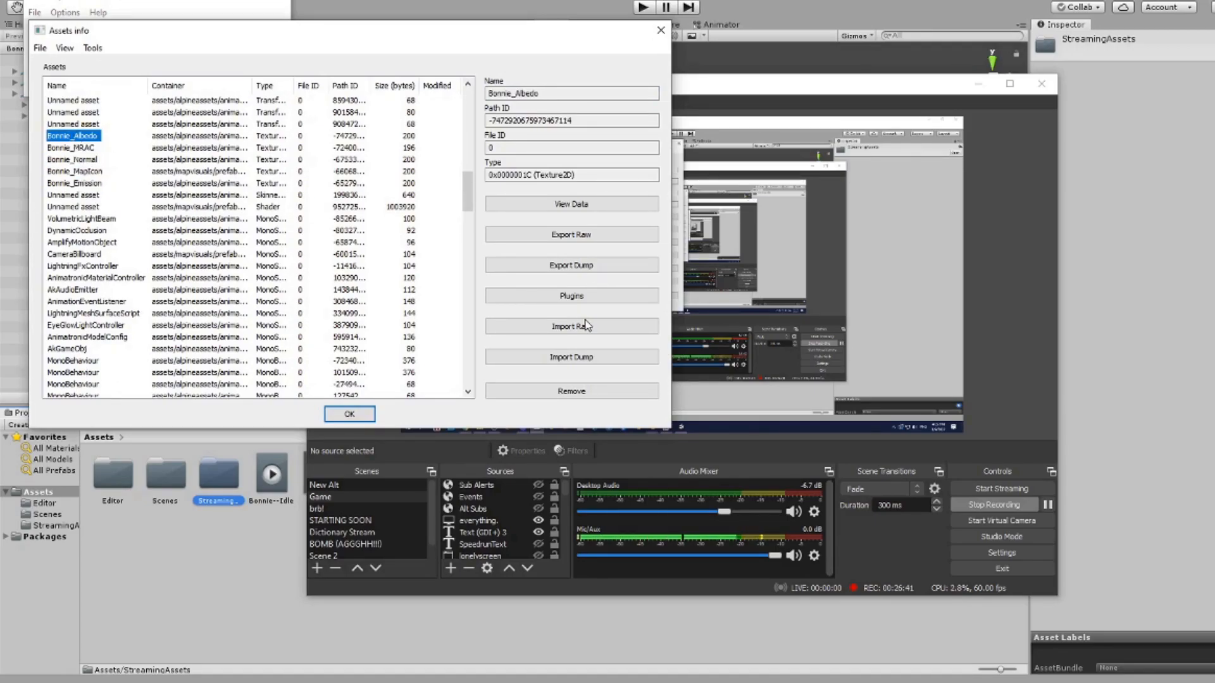
left_click(571, 295)
left_click(55, 106)
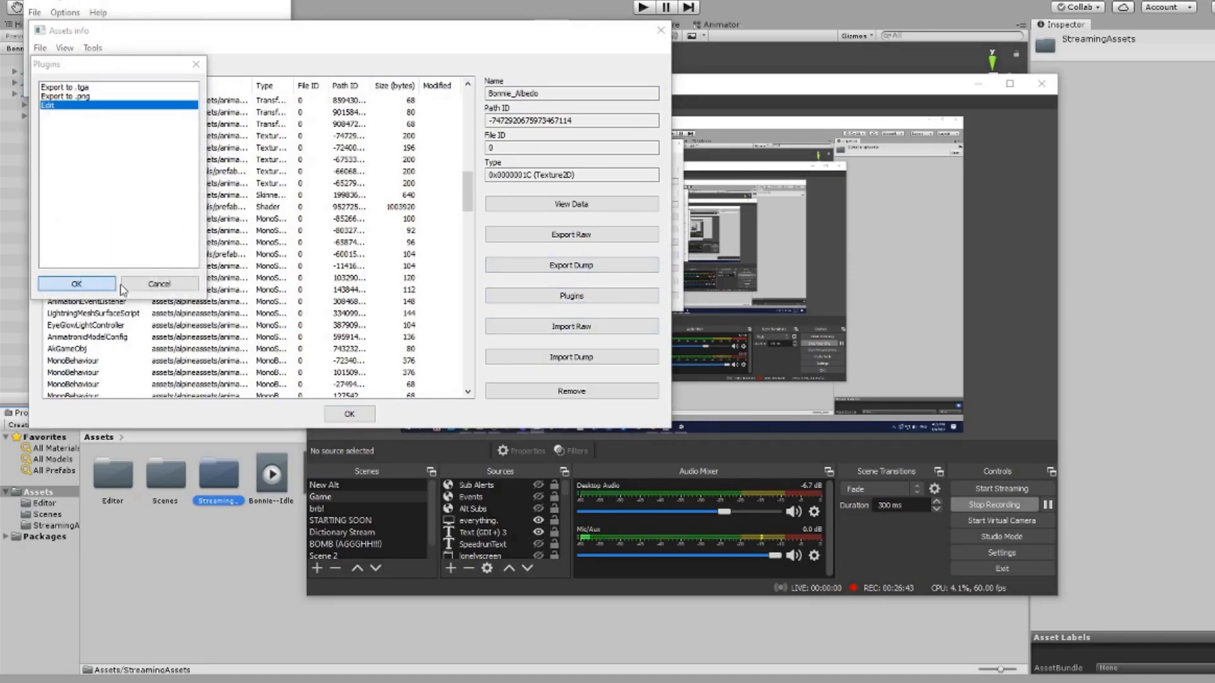
left_click(166, 316)
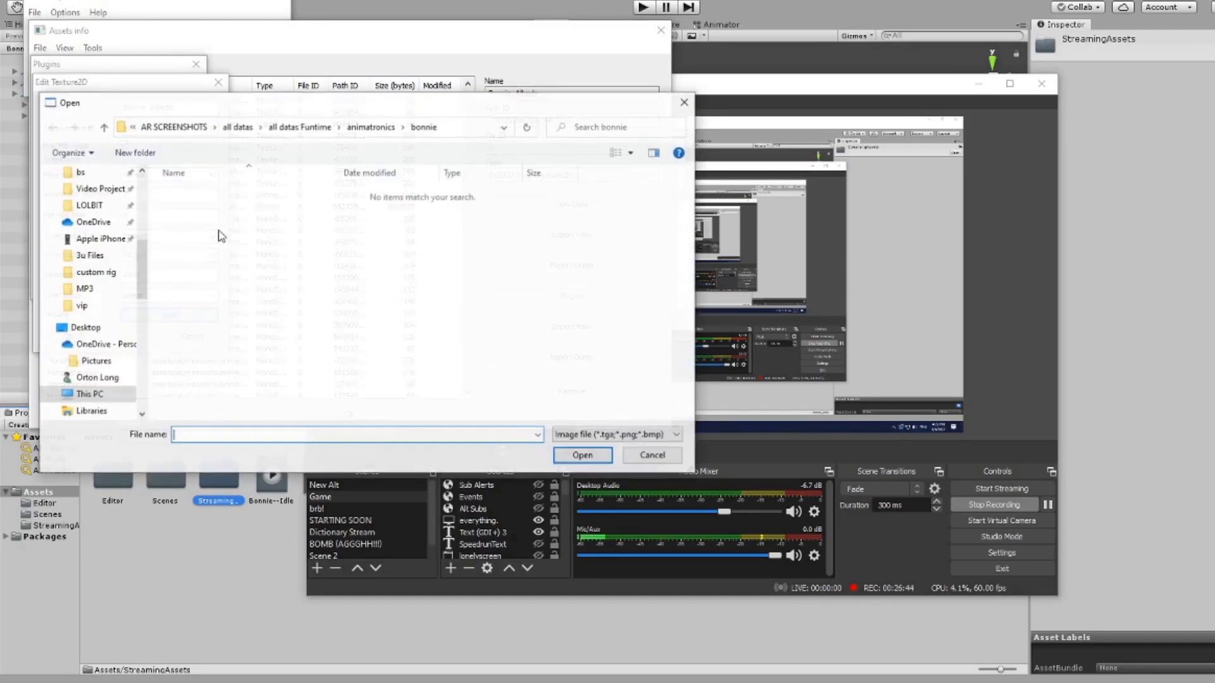
left_click(384, 129)
scroll(308, 325, "down", 2)
scroll(308, 325, "down", 7)
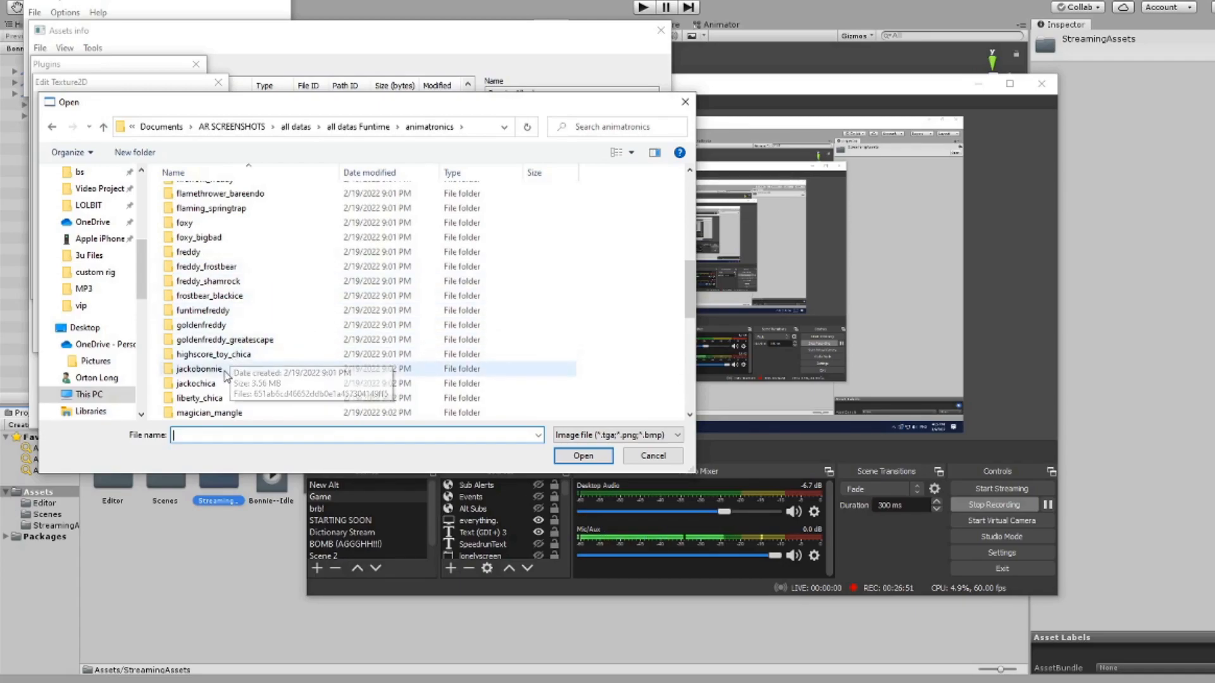
scroll(231, 373, "up", 9)
double_click(222, 293)
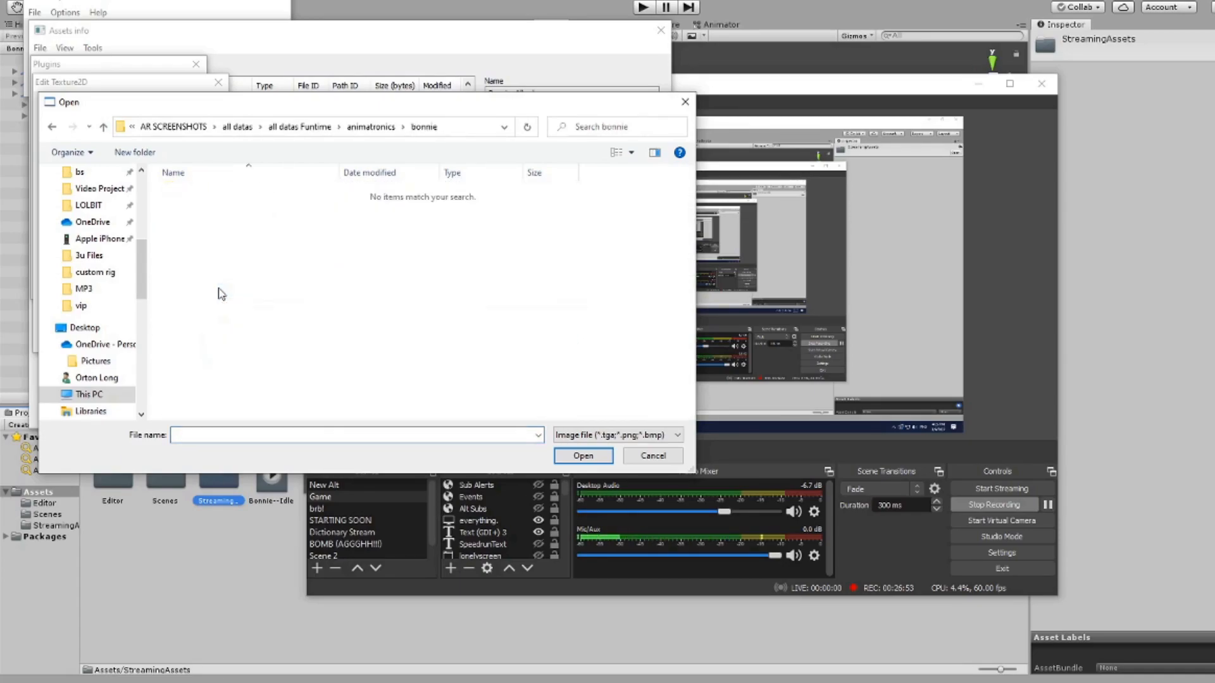
left_click(95, 356)
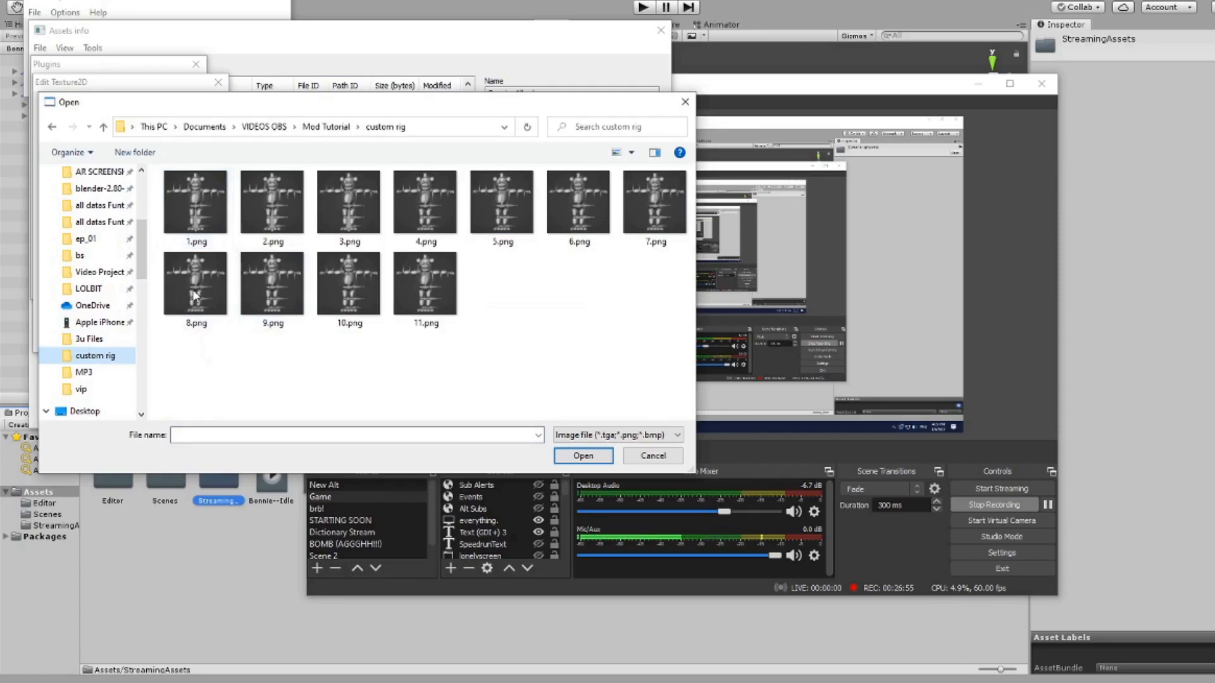
- Load mixed albedo.png from the Nightmare_Fredbear downloads folder into Bonnie_Albedo and apply it with Normal quality
scroll(95, 304, "up", 4)
left_click(95, 210)
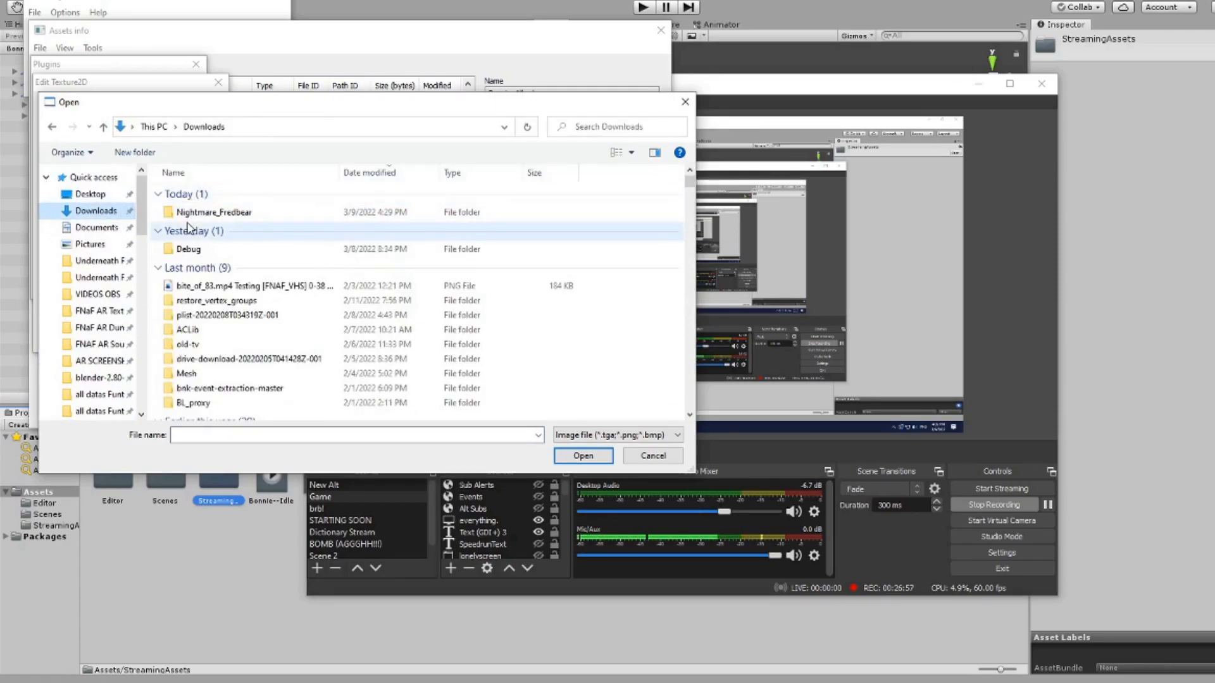
double_click(209, 212)
double_click(197, 326)
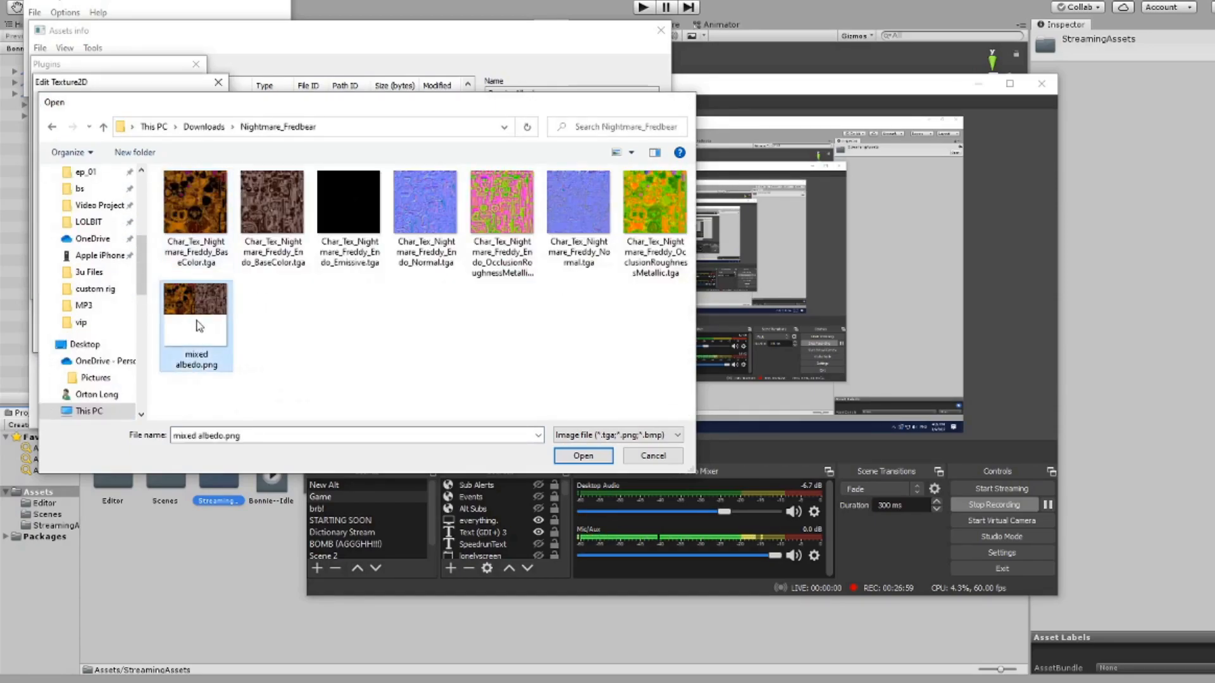
left_click(69, 336)
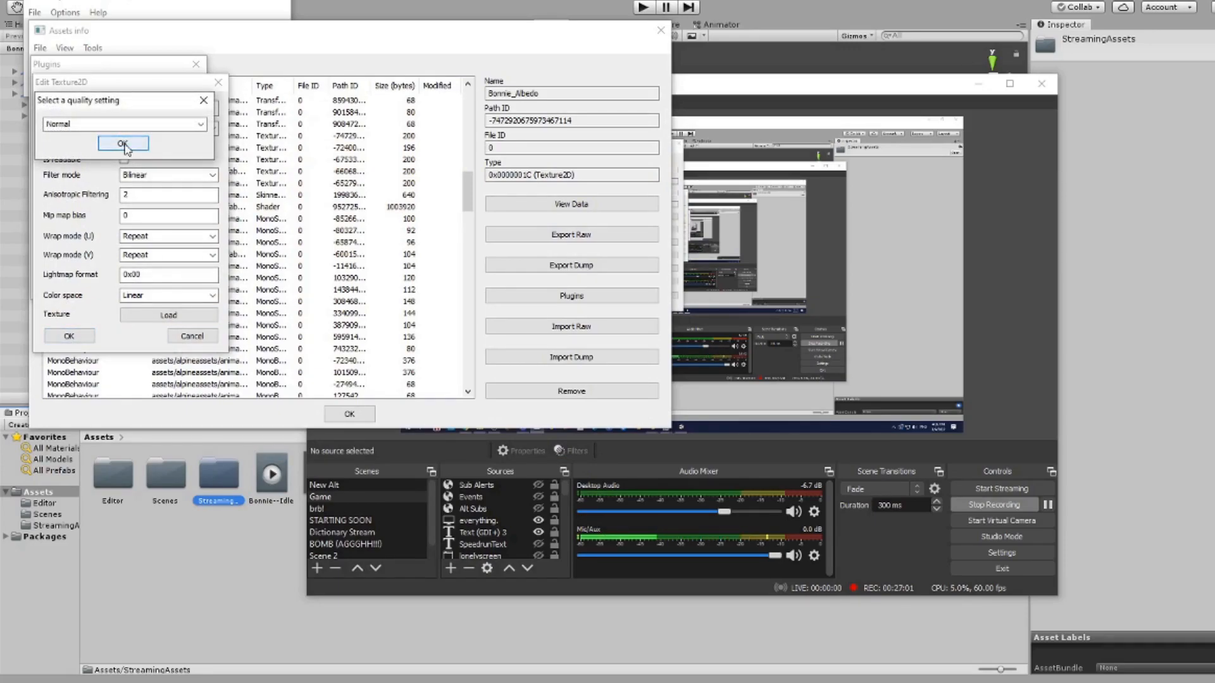
left_click(123, 144)
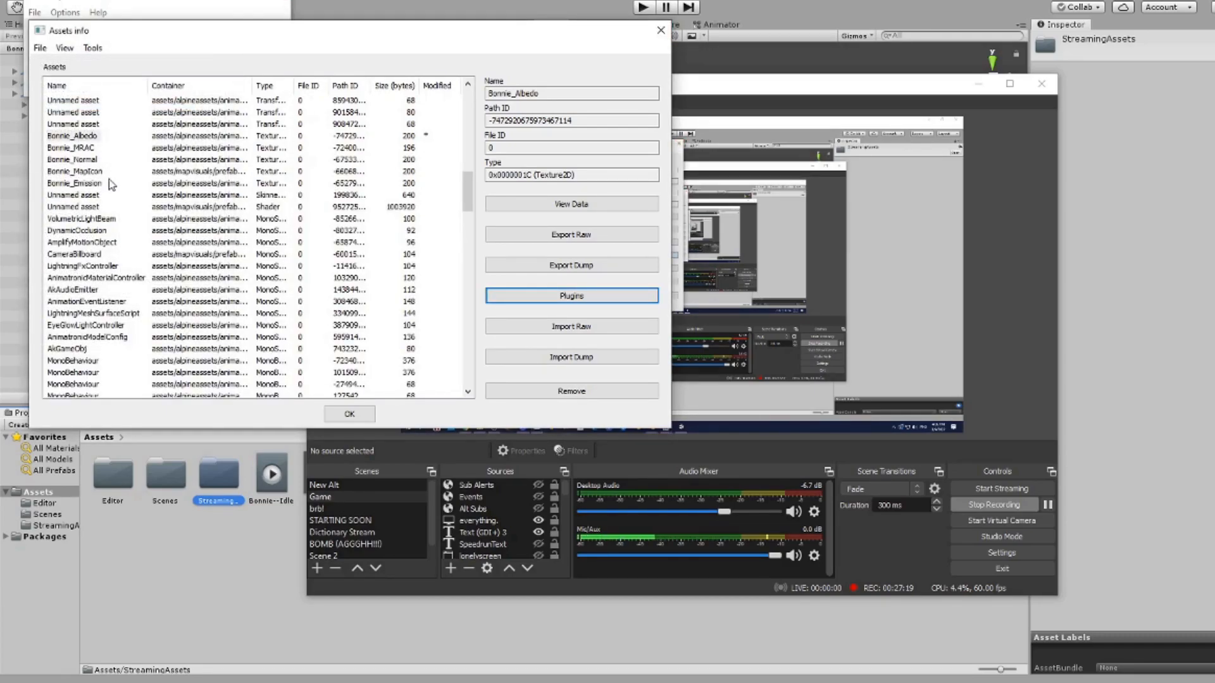
- Open the Bonnie_Normal texture in the Edit plugin
left_click(88, 183)
left_click(72, 160)
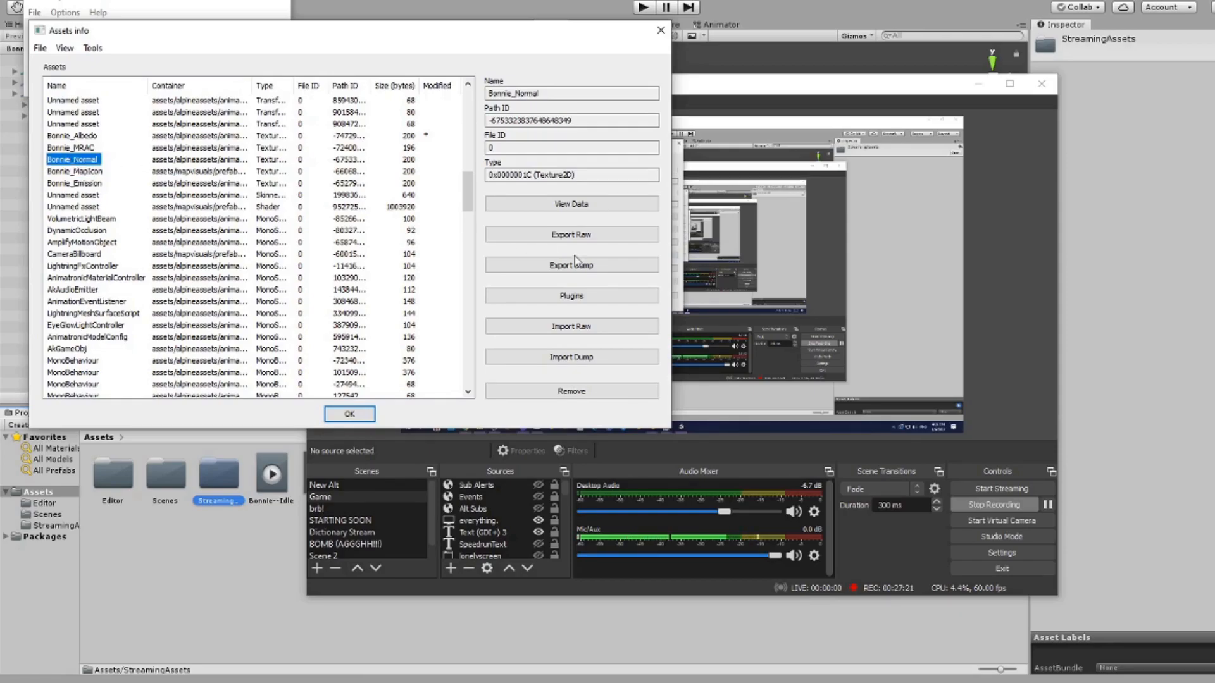
left_click(567, 297)
left_click(70, 105)
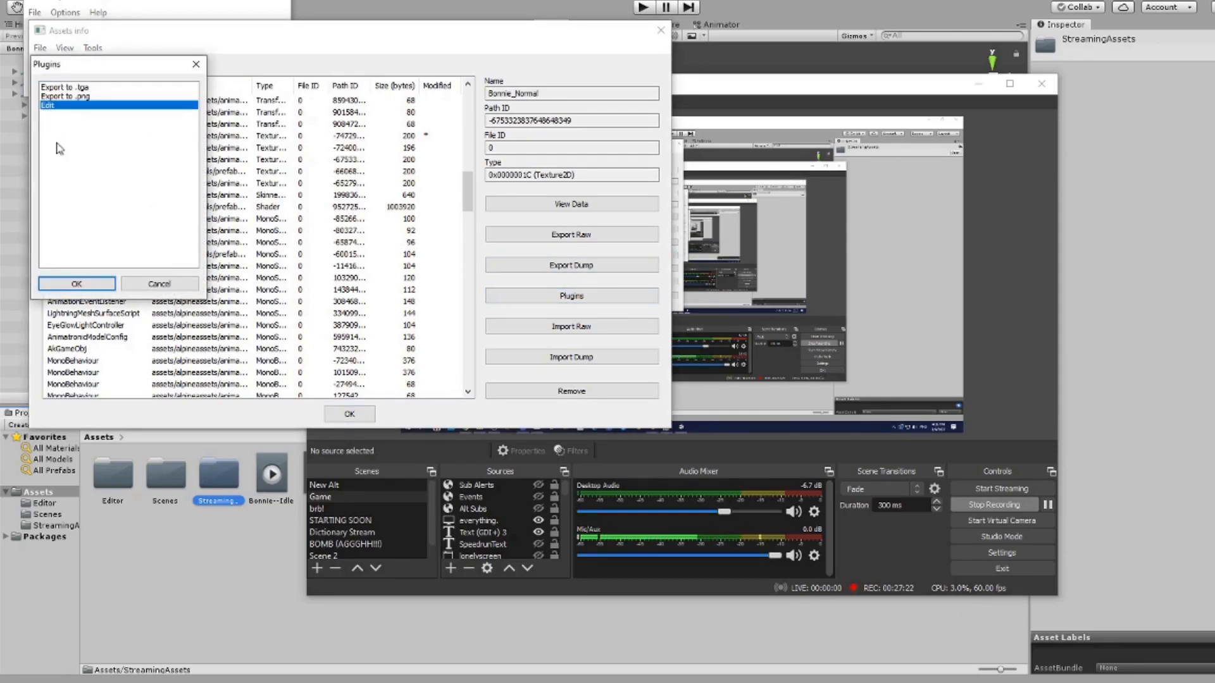
left_click(76, 283)
left_click(169, 321)
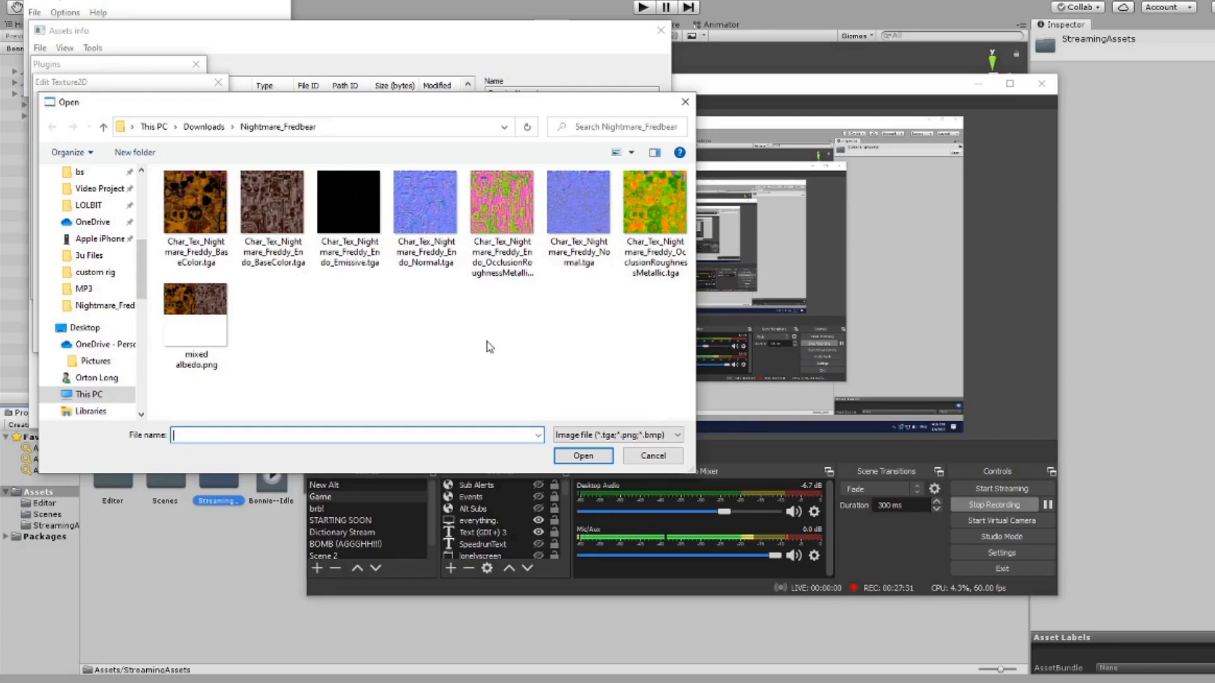
scroll(83, 223, "up", 1)
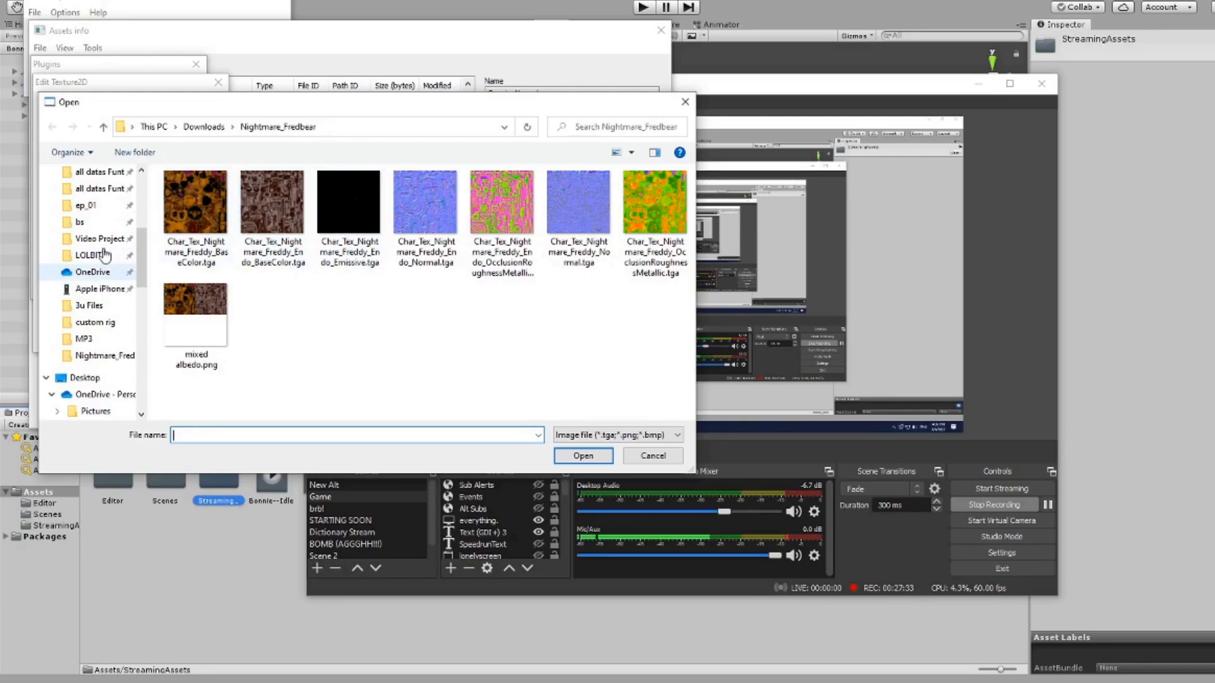
left_click_drag(315, 105, 482, 178)
left_click(247, 295)
double_click(443, 368)
double_click(452, 318)
scroll(813, 361, "down", 3)
scroll(814, 361, "up", 3)
scroll(618, 403, "down", 3)
scroll(727, 433, "up", 3)
scroll(727, 433, "down", 3)
scroll(728, 433, "up", 3)
left_click(826, 530)
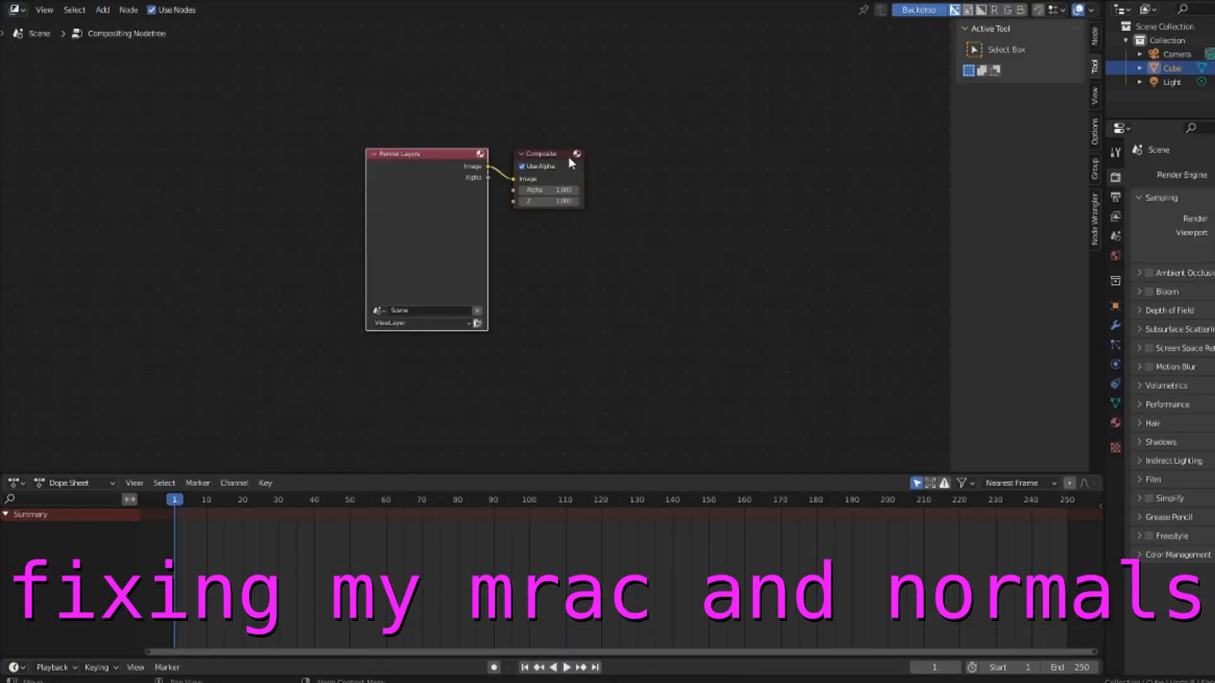
- In Blender's compositor, add an Image node and a Separate RGBA node and link the image into it
left_click(102, 9)
mouse_move(122, 46)
left_click(204, 93)
left_click(128, 26)
type("se")
left_click(150, 66)
left_click_drag(334, 210, 370, 255)
- Load the Nightmare Freddy endo normal map into the image node and set its color space to Non-Color
left_click(317, 300)
double_click(597, 271)
left_click(315, 338)
left_click(320, 383)
- Add a Combine RGBA node, link its image output to the Composite node and attach a Viewer node
left_click(102, 10)
left_click(713, 290)
left_click_drag(577, 205, 620, 187)
left_click(540, 200, "ctrl+shift")
- Add an Invert node for the green channel and feed its color output into the Combine RGBA node's G input
left_click(103, 9)
left_click(599, 127)
left_click_drag(512, 105, 507, 229)
left_click_drag(541, 192, 565, 198)
left_click_drag(404, 196, 374, 194)
- Link the separated red, blue and alpha channels to the matching Combine RGBA inputs and move the Viewer node clear of Composite
left_click_drag(409, 206, 531, 223)
left_click_drag(410, 229, 531, 246)
left_click_drag(410, 241, 531, 257)
left_click(499, 310)
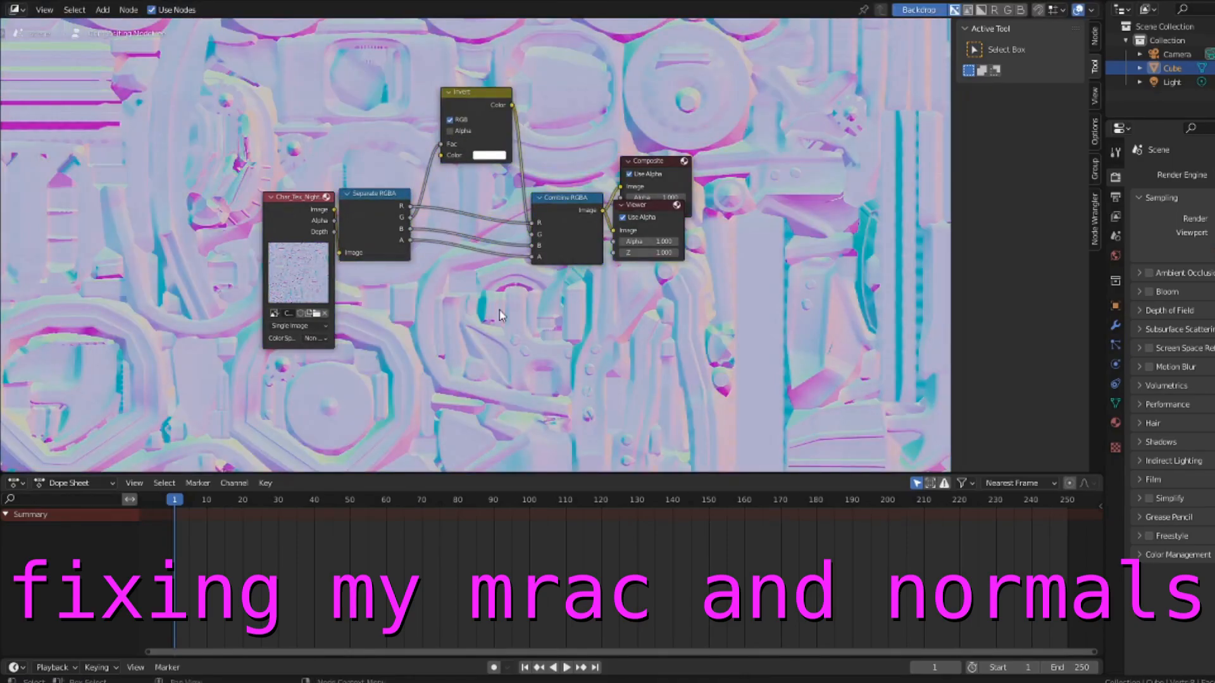
left_click_drag(639, 204, 664, 239)
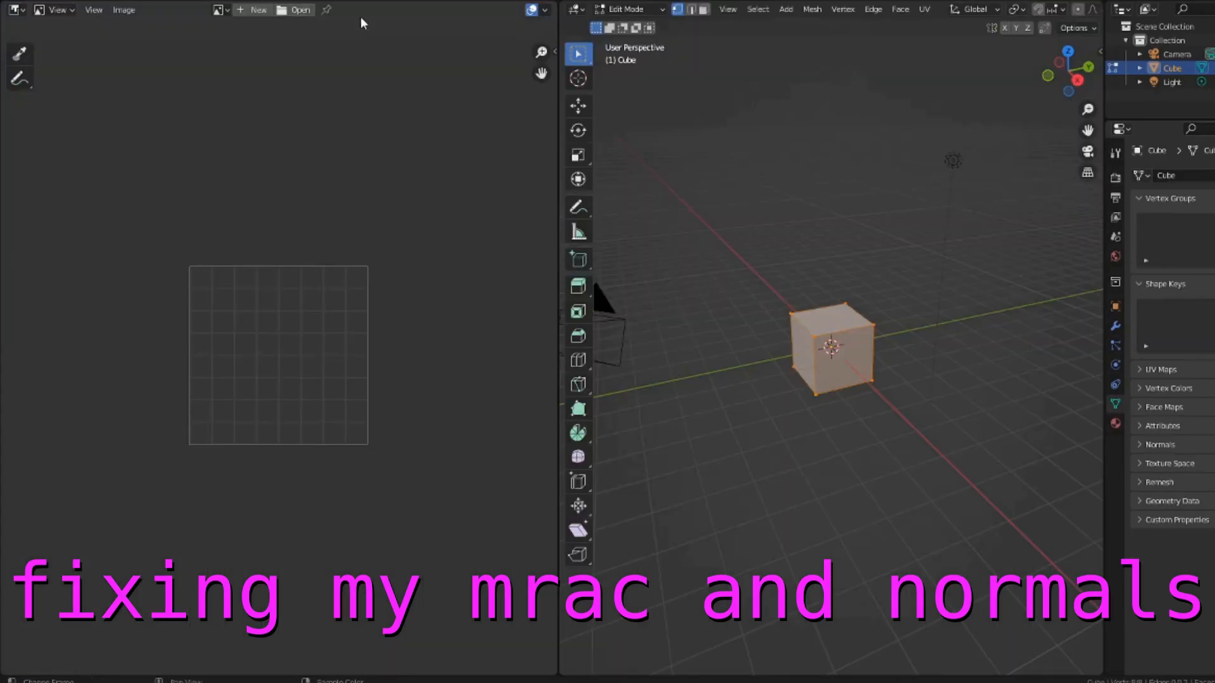
- Show the Viewer Node result in the image editor and save it as OPEN GL ENDO NORMAL.png
left_click(86, 2)
left_click(94, 8)
left_click(1115, 197)
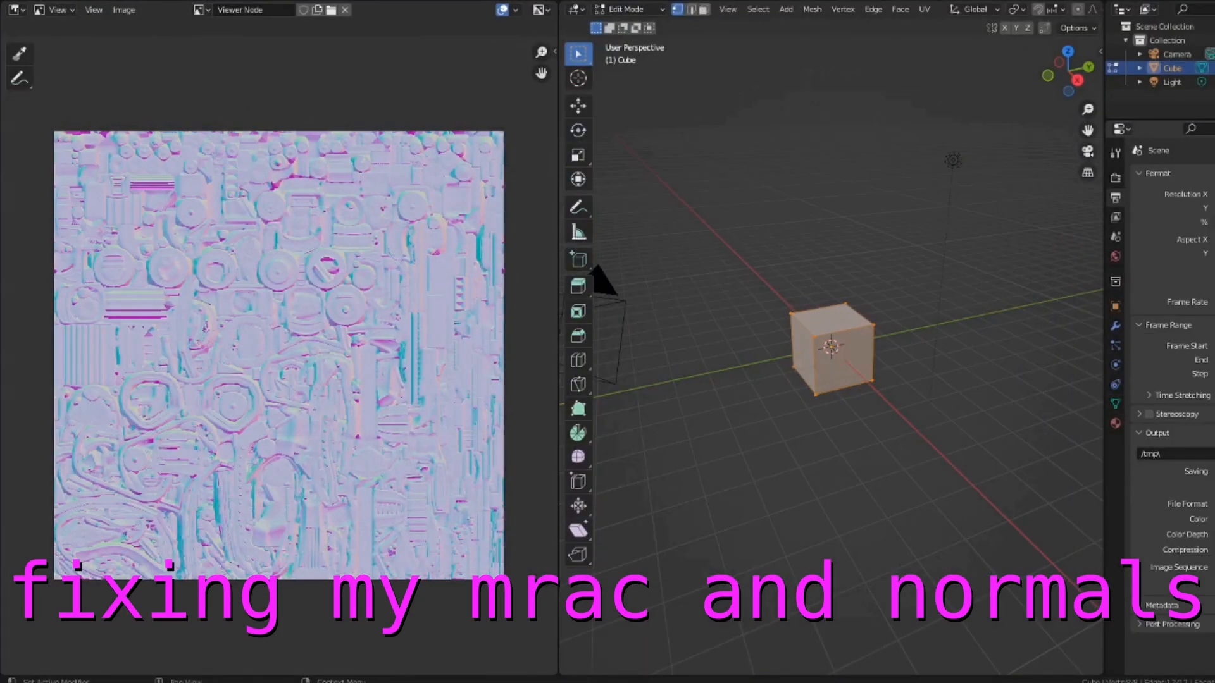
left_click(85, 1)
left_click(94, 7)
left_click(119, 2)
left_click(146, 96)
left_click(591, 453)
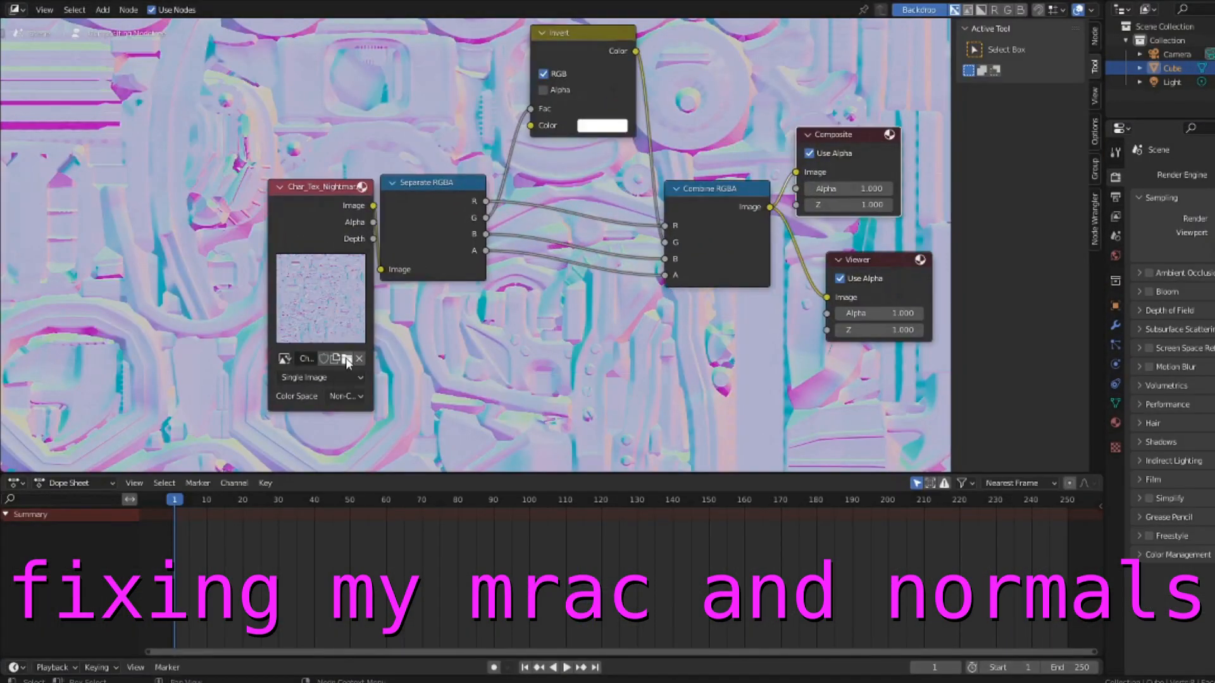
- Replace the image node's texture with the base normal map, set its color space to Non-Color and render the composite
left_click(346, 359)
double_click(613, 254)
left_click(345, 397)
left_click(345, 462)
left_click(709, 237)
left_click(305, 214)
left_click(708, 237)
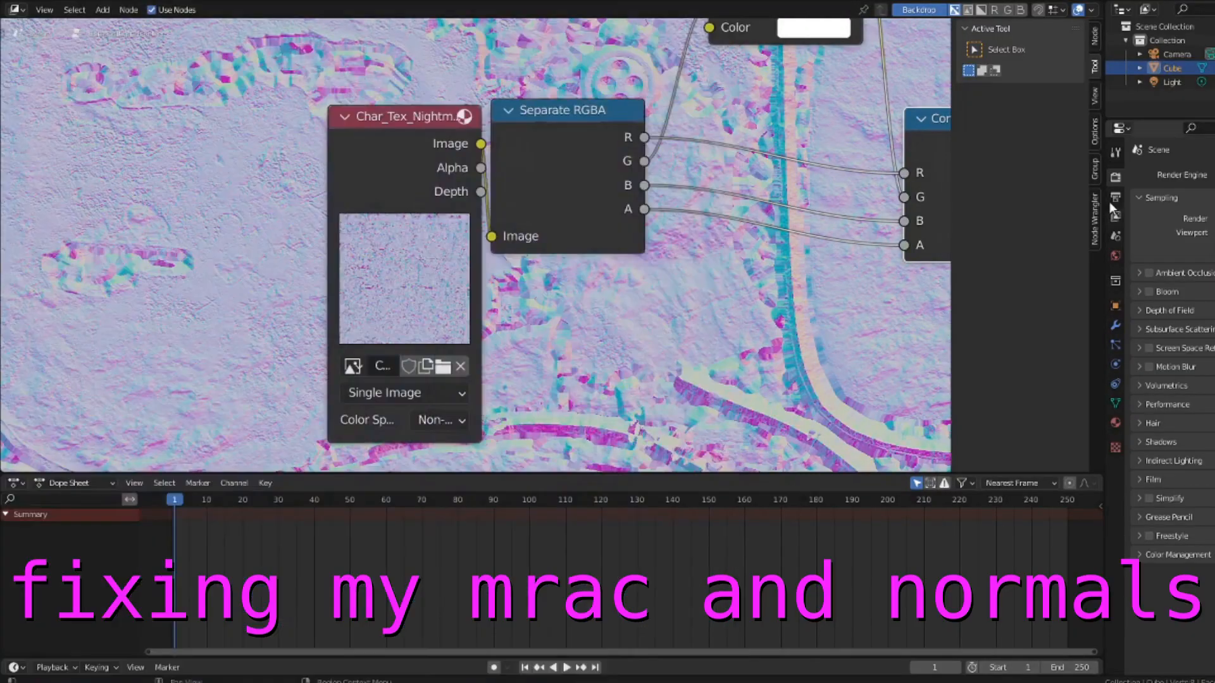
key("F12")
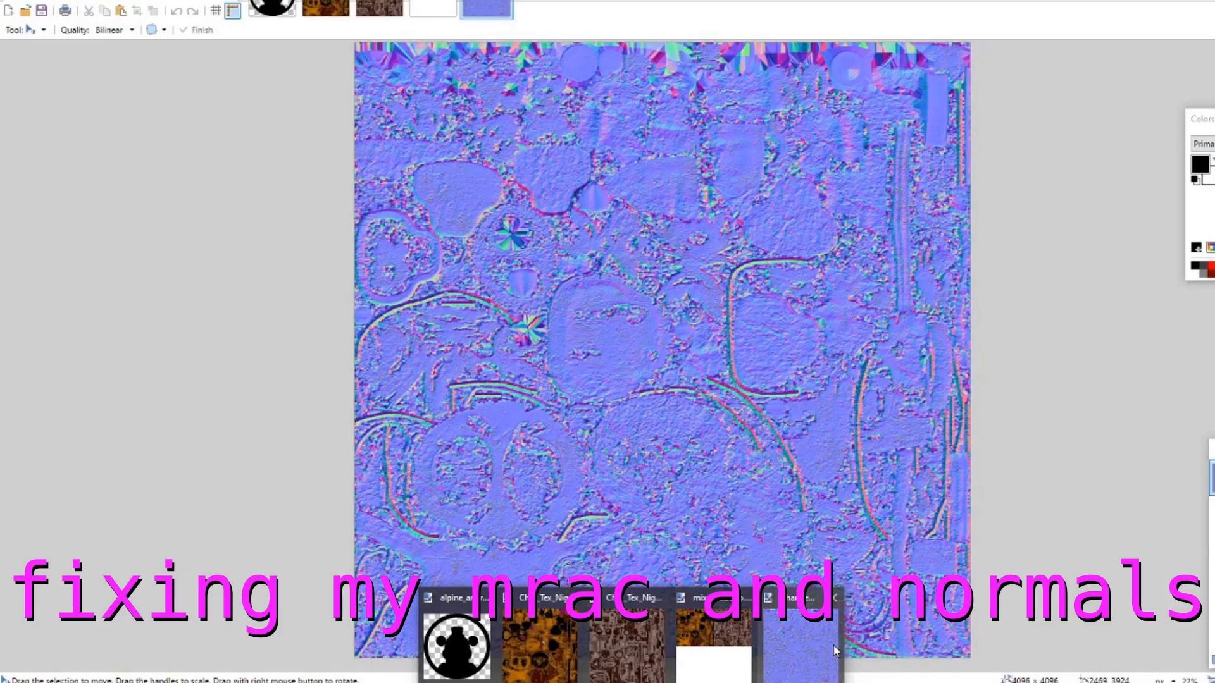
- Switch to the normal map image in Paint.NET and open its resize settings
left_click(835, 652)
key("ctrl+r")
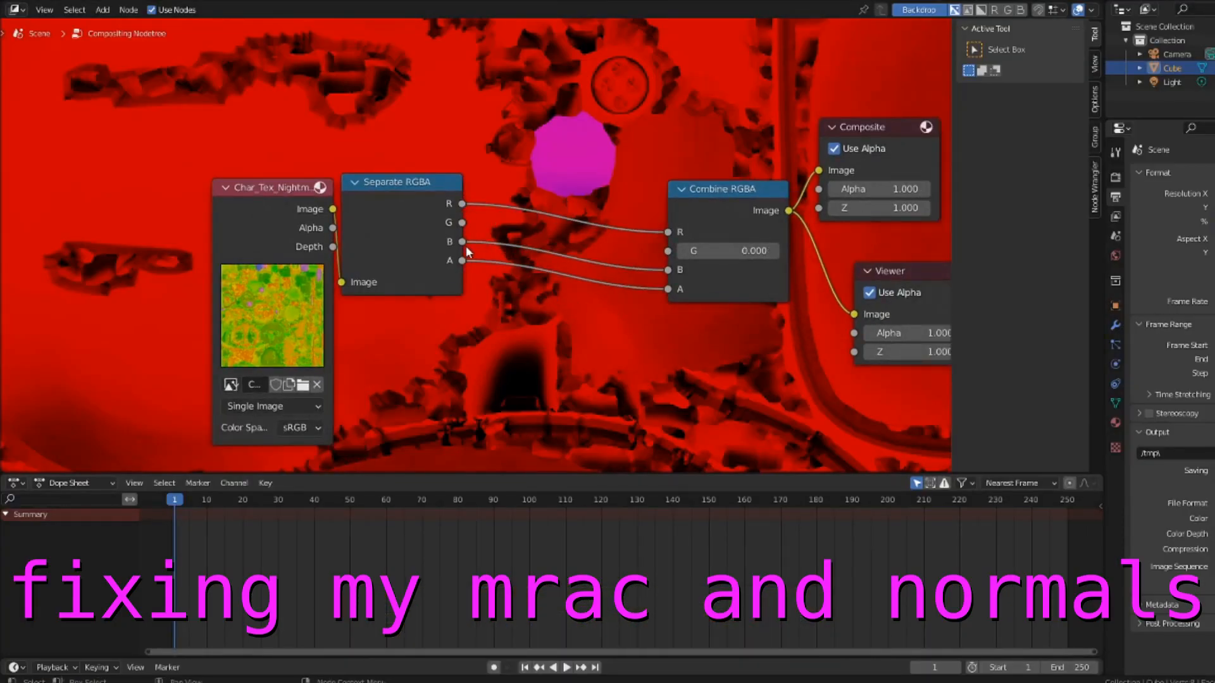
- In Blender, rewire the occlusion-roughness-metallic texture so separated blue feeds Combine R, red feeds G and alpha feeds A
left_click_drag(465, 245, 668, 232)
left_click_drag(463, 204, 668, 251)
left_click_drag(462, 261, 674, 291)
scroll(478, 238, "down", 2)
left_click(329, 398)
left_click(329, 370)
- Compare the source texture with the recombined output in the viewer, and render the recombined MRAC texture
left_click(301, 225, "ctrl+shift")
left_click(664, 256, "ctrl+shift")
left_click(301, 225, "ctrl+shift")
left_click(664, 256, "ctrl+shift")
key("F12")
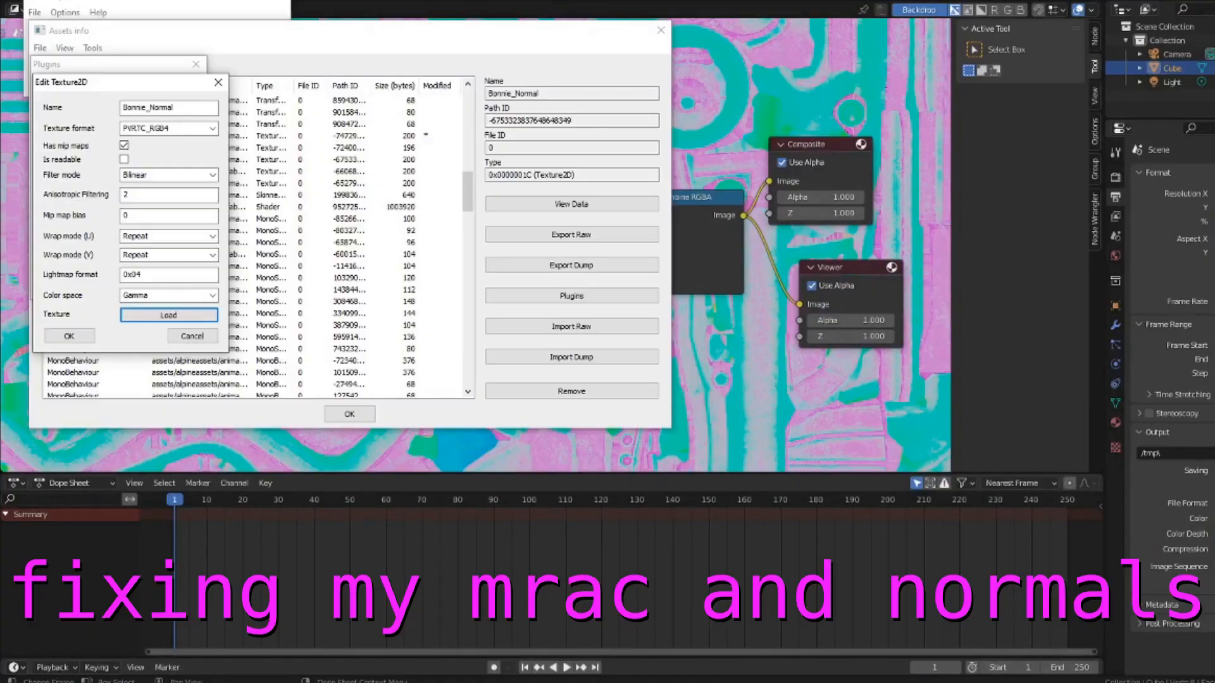
- In AssetsBundleExtractor, load mixed normal.png into Bonnie_Normal and apply it with the offered quality setting
left_click(168, 314)
scroll(694, 482, "down", 1)
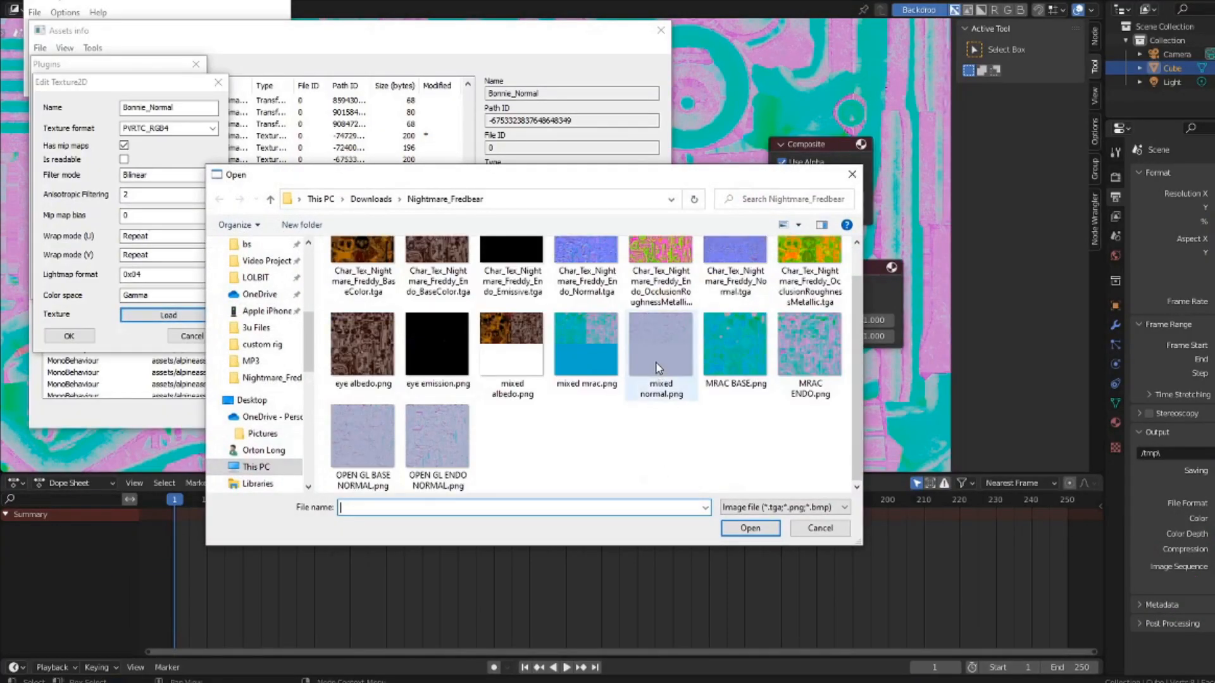
double_click(661, 354)
left_click(69, 336)
left_click(127, 151)
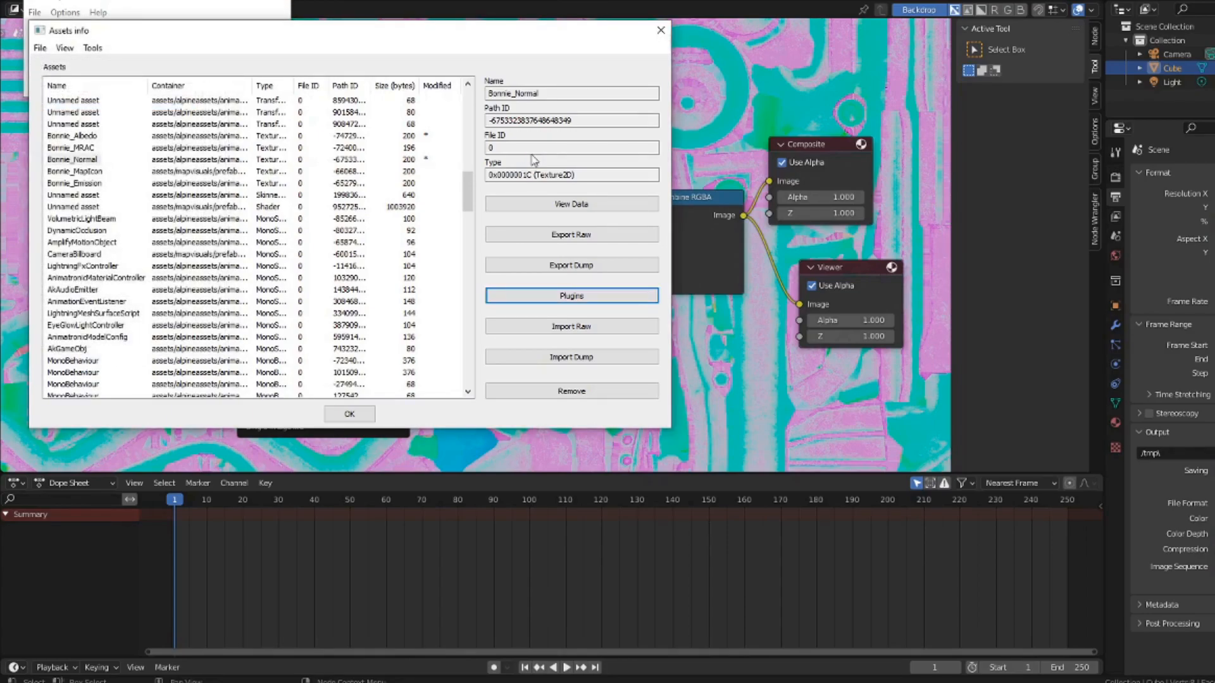
- Edit the Bonnie_MRAC texture, load mixed mrac.png as its replacement and apply it with the offered quality setting
left_click(74, 159)
left_click(89, 148)
left_click(557, 296)
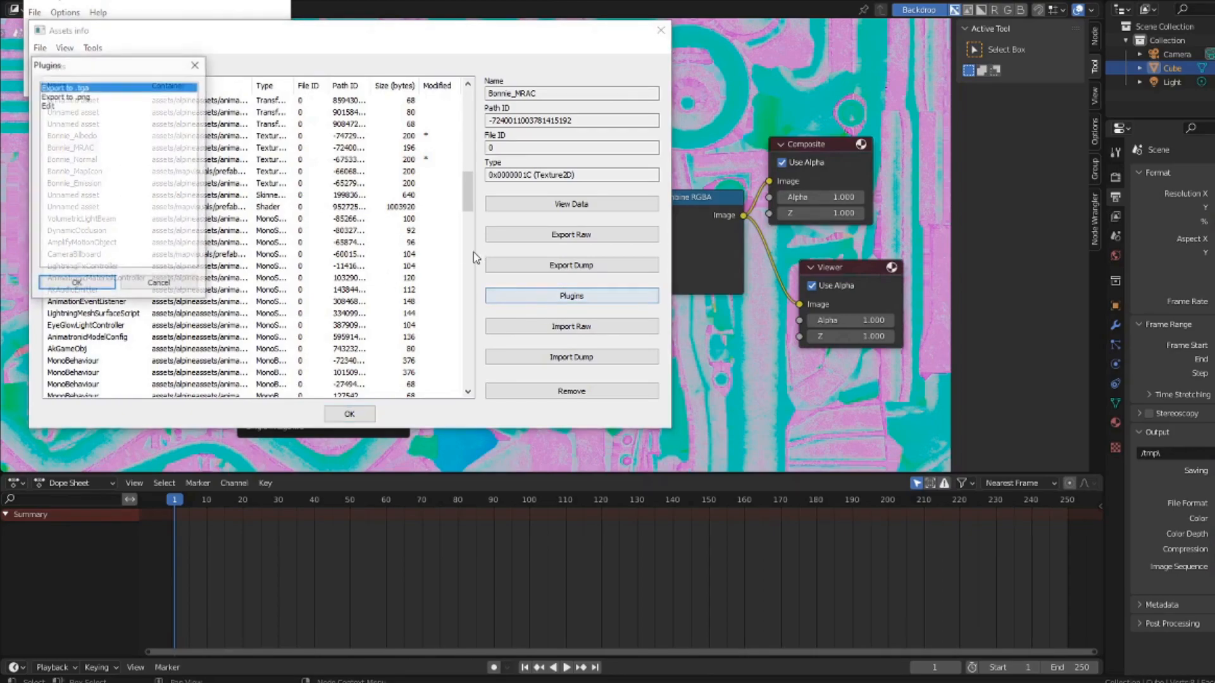
left_click(50, 105)
left_click(109, 285)
left_click(166, 314)
scroll(591, 336, "down", 1)
double_click(591, 336)
left_click(70, 335)
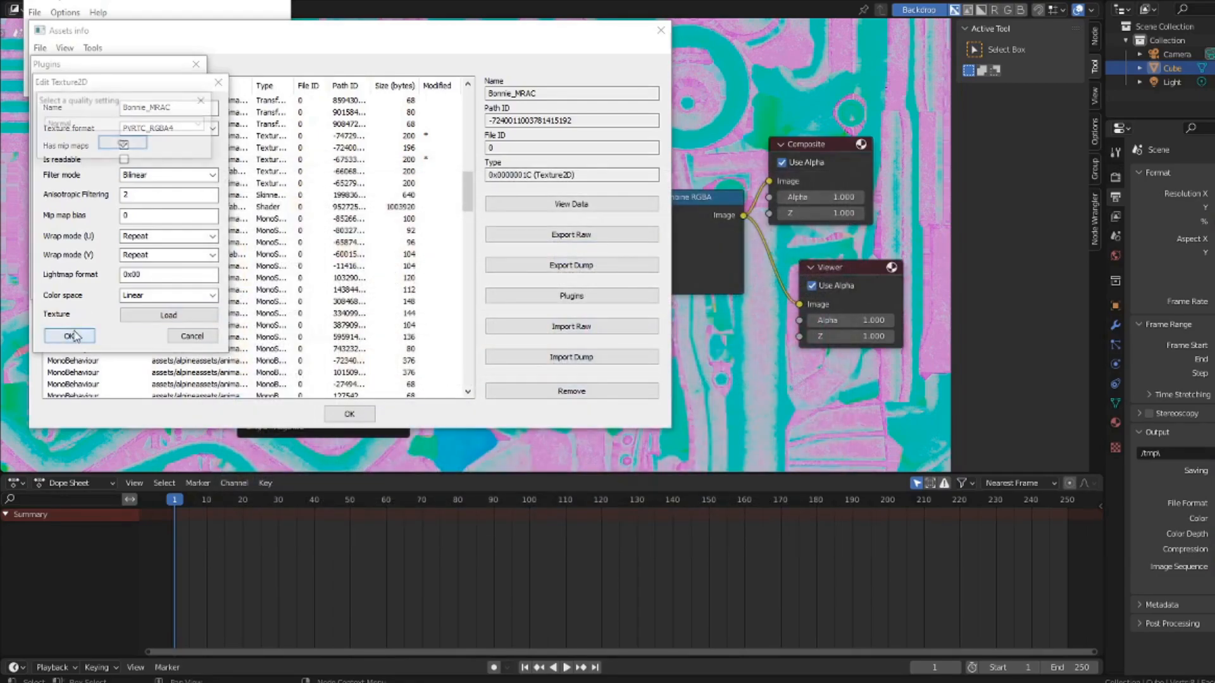
left_click(123, 145)
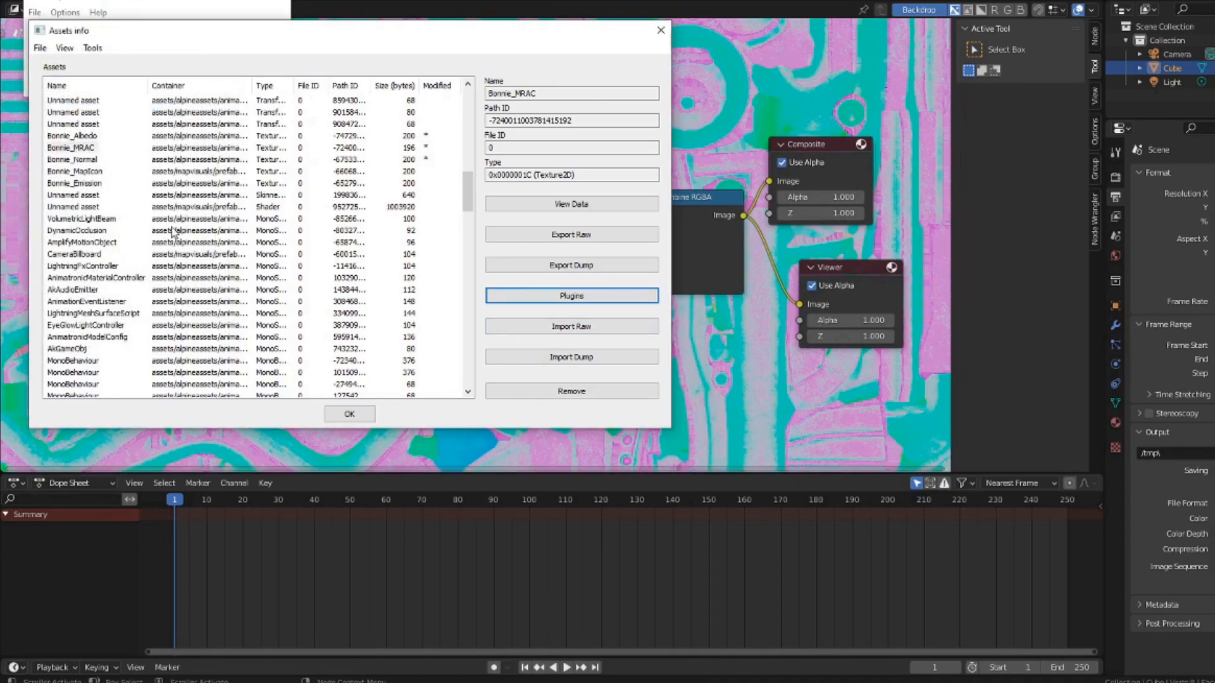
- Open the Bonnie_Emission texture for editing and start loading a replacement image
left_click(87, 184)
left_click(566, 302)
left_click(47, 105)
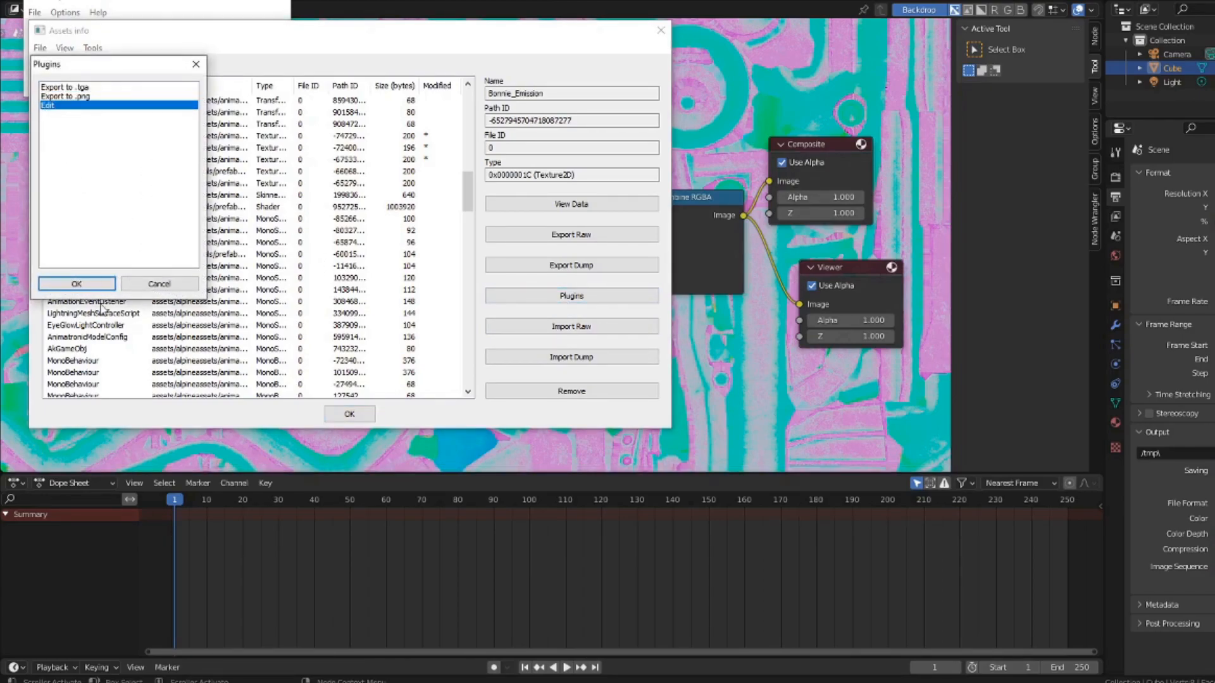
left_click(38, 282)
left_click(166, 315)
scroll(256, 342, "up", 2)
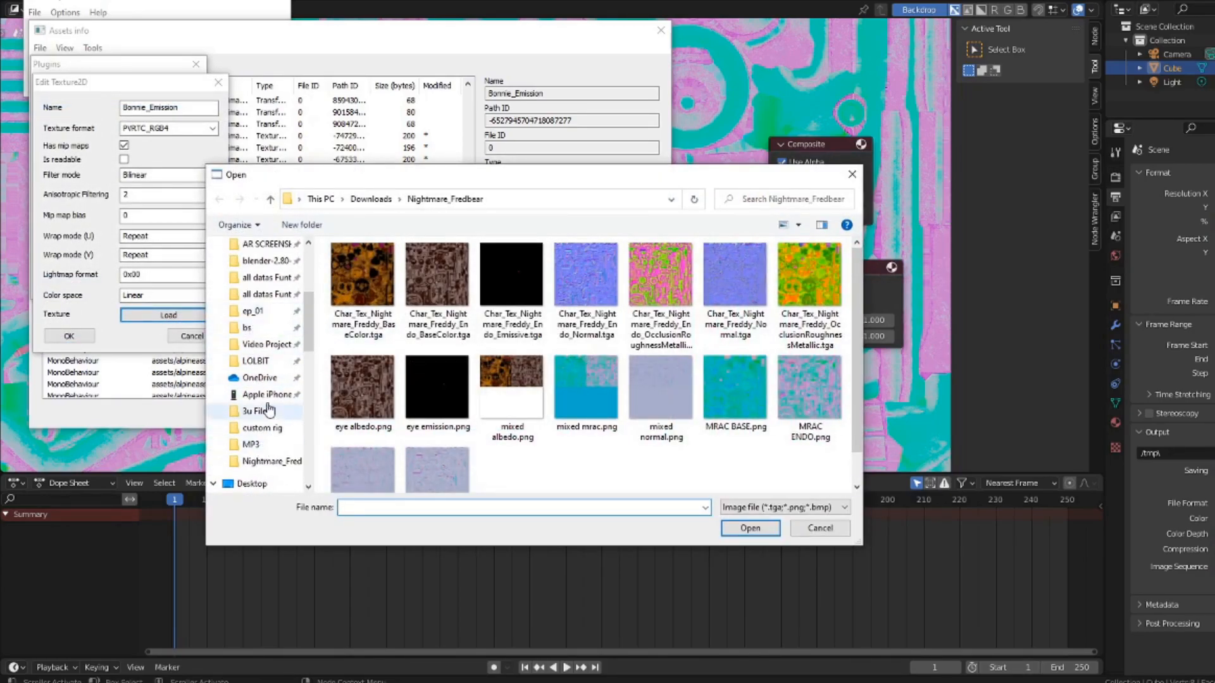
- Look through the LOLBIT folder for an image suitable as the emission texture
left_click(249, 327)
left_click(256, 361)
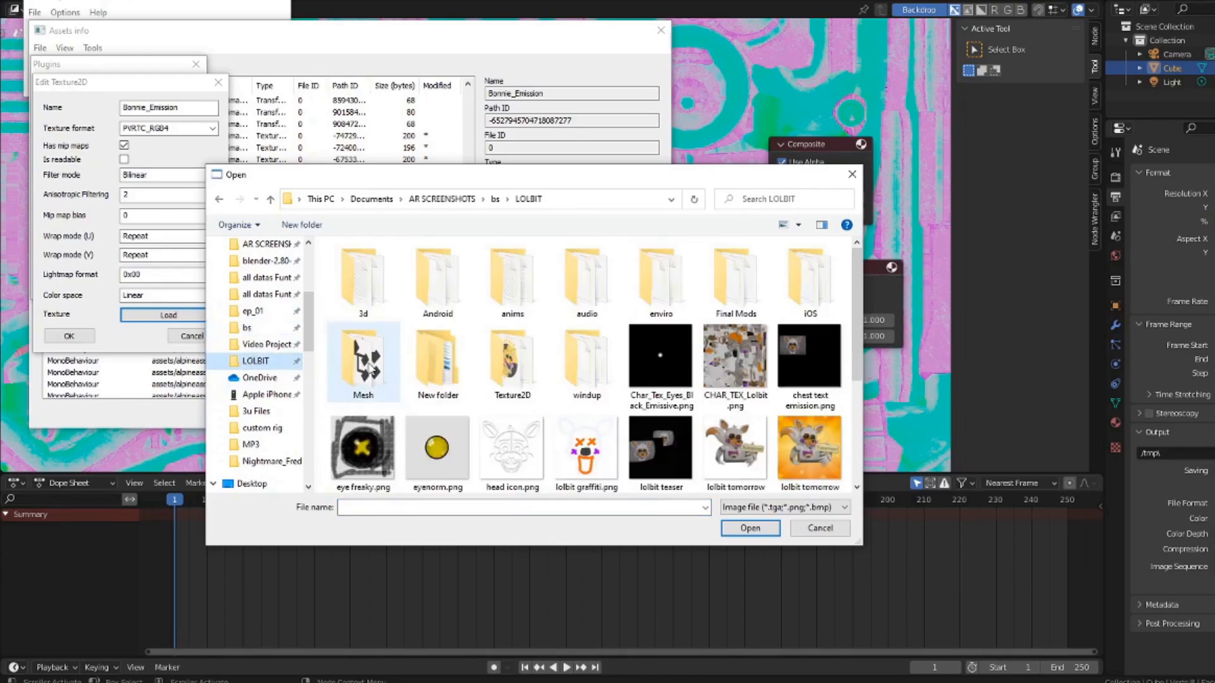
scroll(644, 367, "down", 5)
scroll(675, 380, "up", 5)
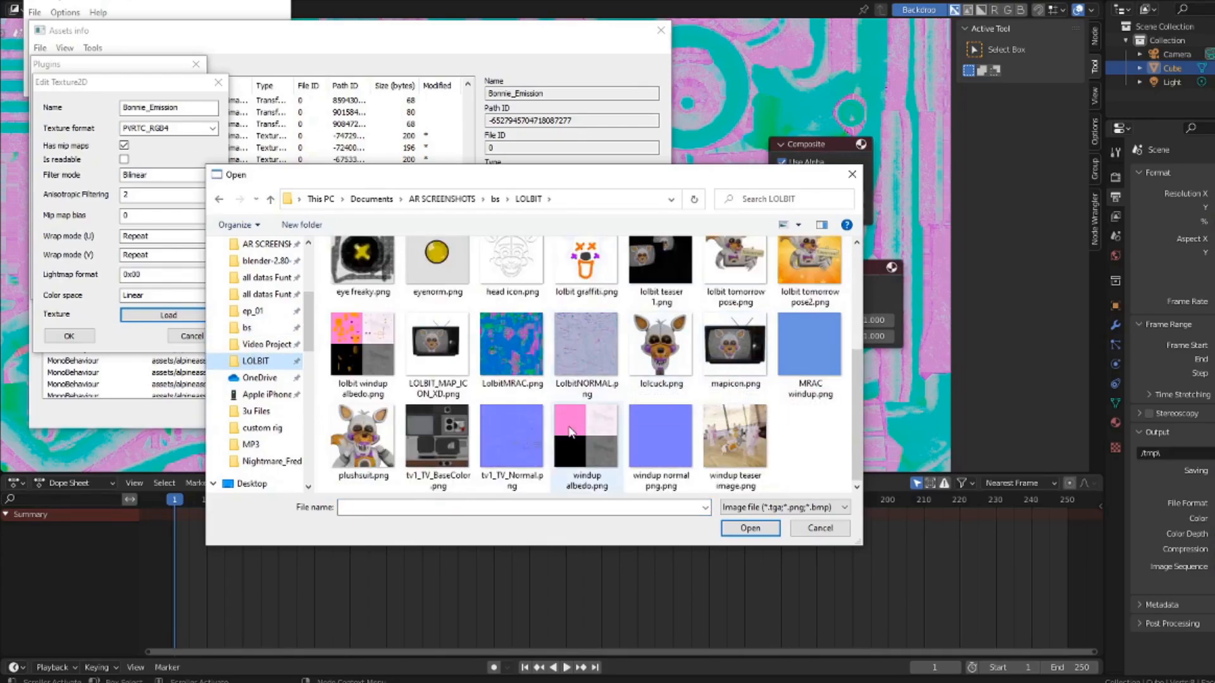
scroll(266, 381, "up", 3)
scroll(266, 381, "up", 1)
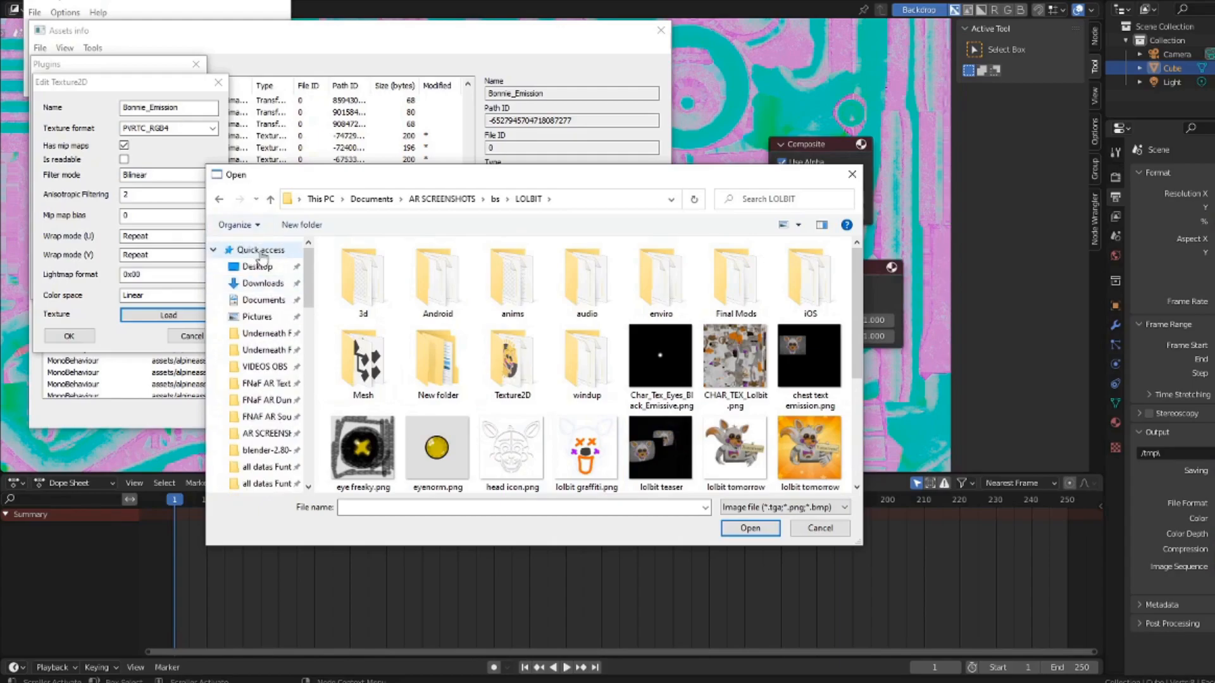
- Load BLACK.png from the Desktop's fathe folder into Bonnie_Emission and apply it with Normal quality
left_click(256, 266)
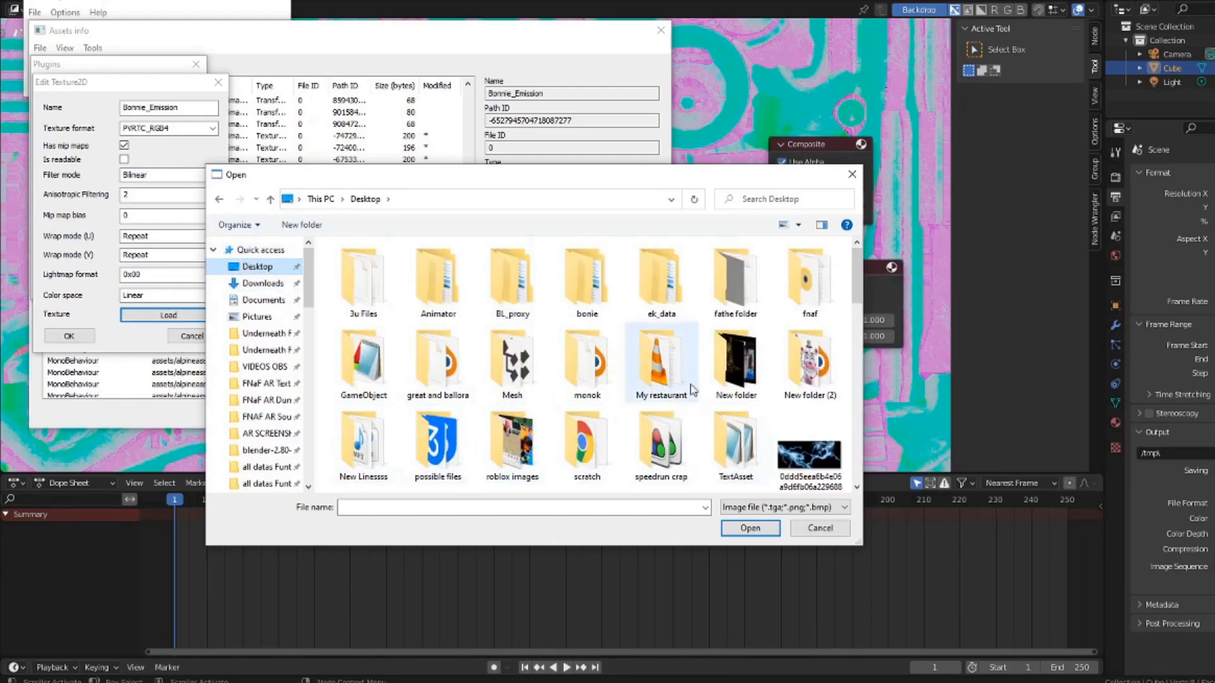
left_click(720, 302)
double_click(719, 302)
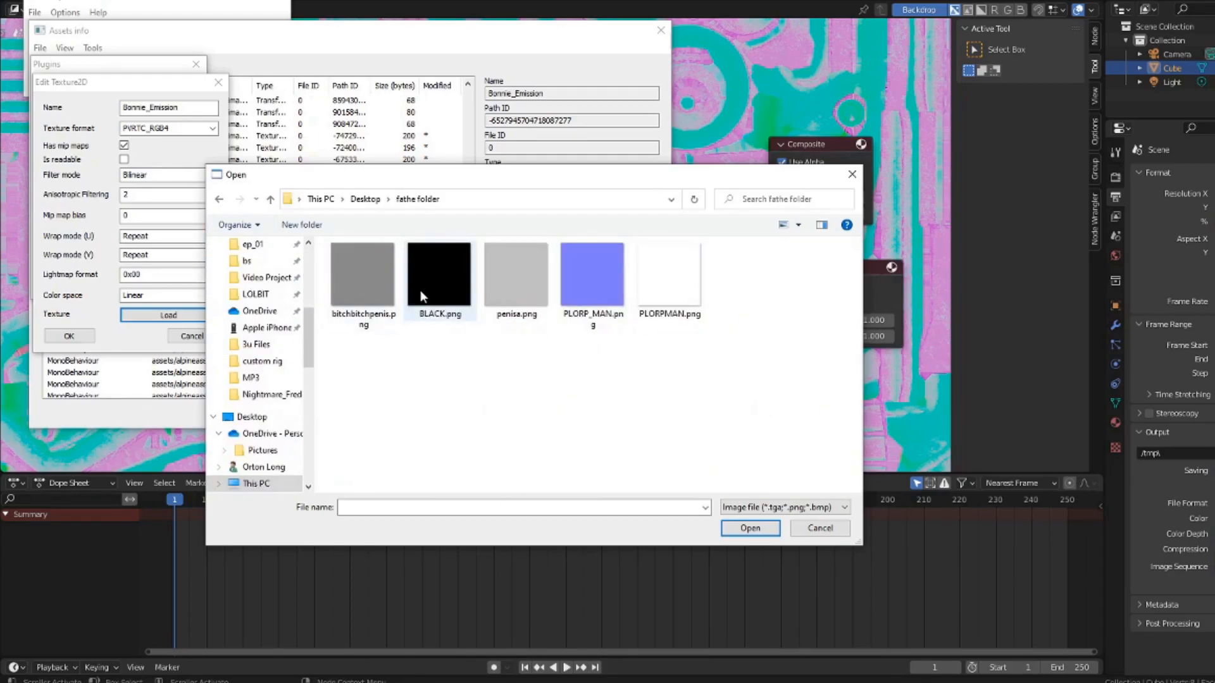
double_click(440, 281)
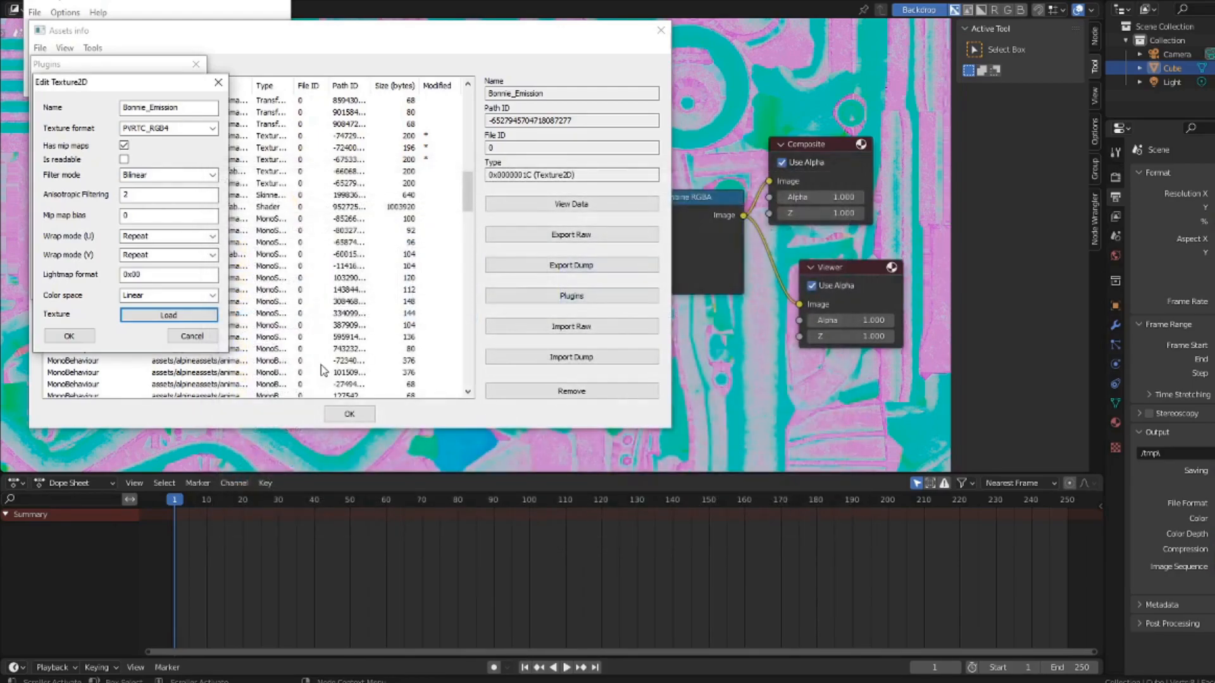
left_click(142, 318)
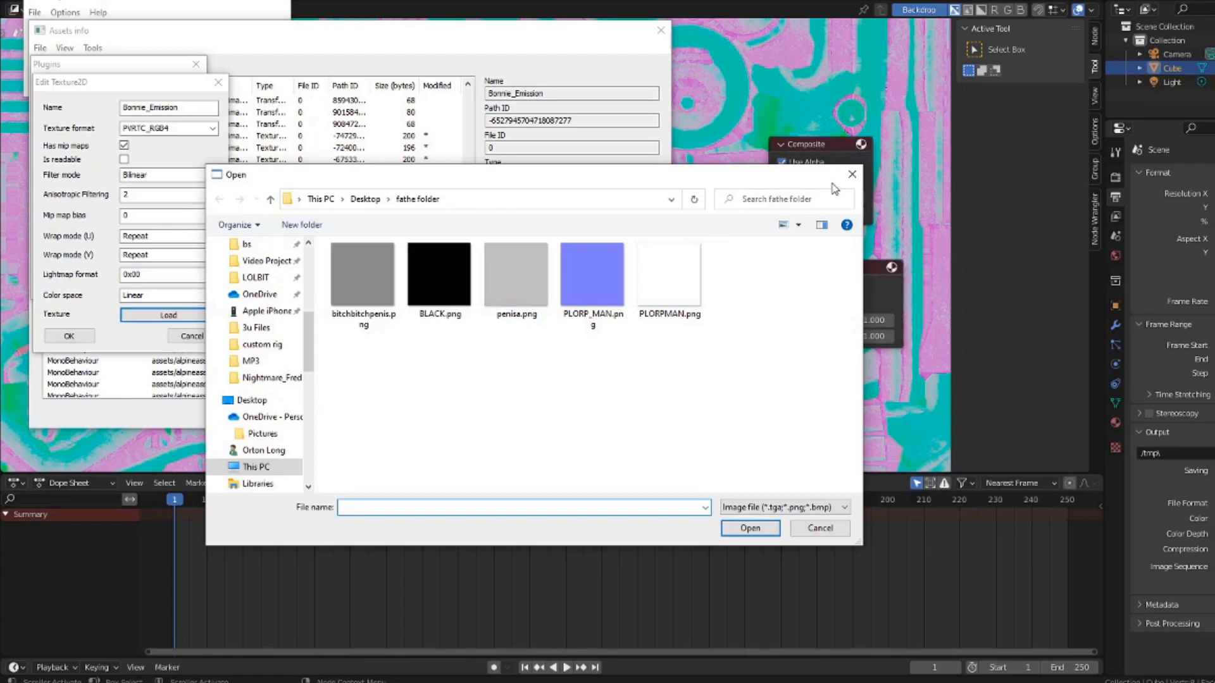
double_click(428, 274)
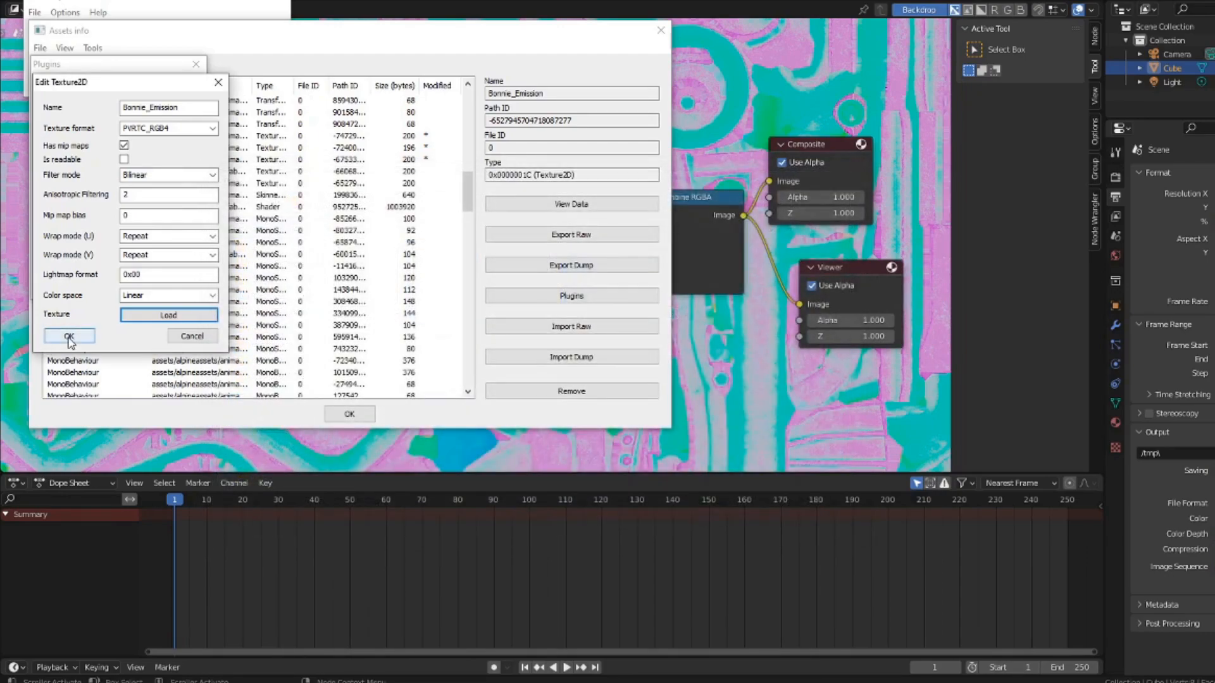
left_click(69, 339)
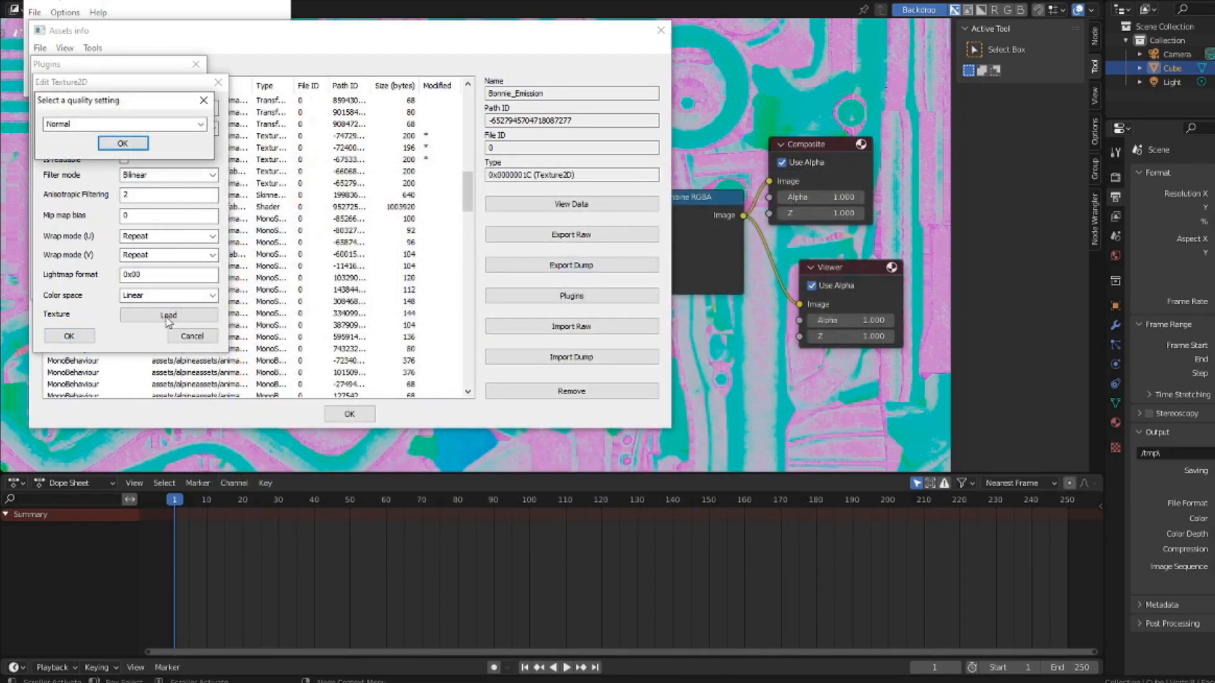
left_click(146, 147)
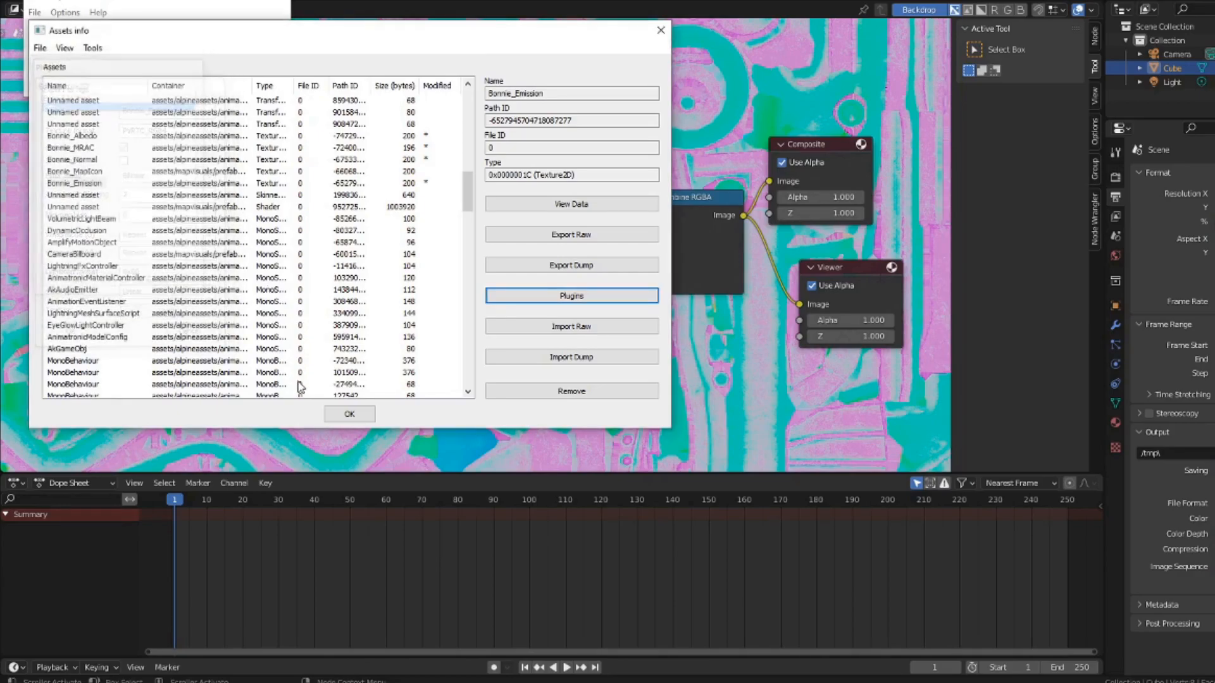
- Edit Bonnie_Emission again, reload BLACK.png and apply it with the offered quality setting
key("Return")
key("Down")
key("Down")
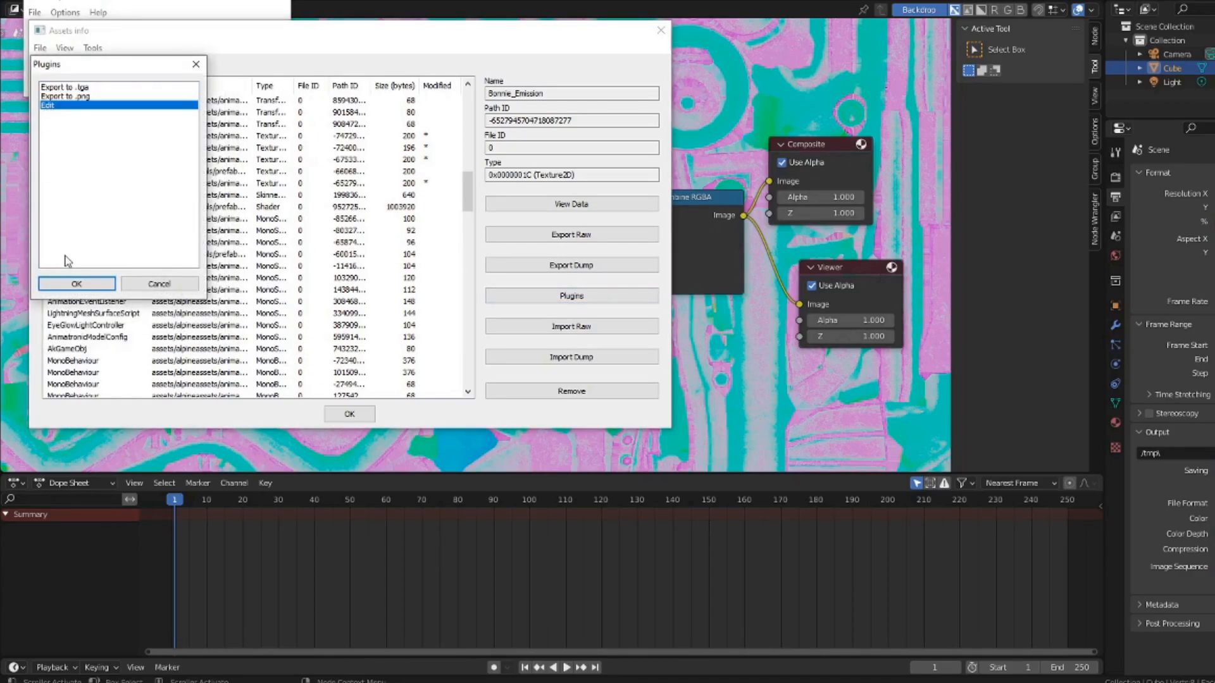
left_click(96, 287)
left_click(152, 318)
double_click(447, 295)
left_click(124, 147)
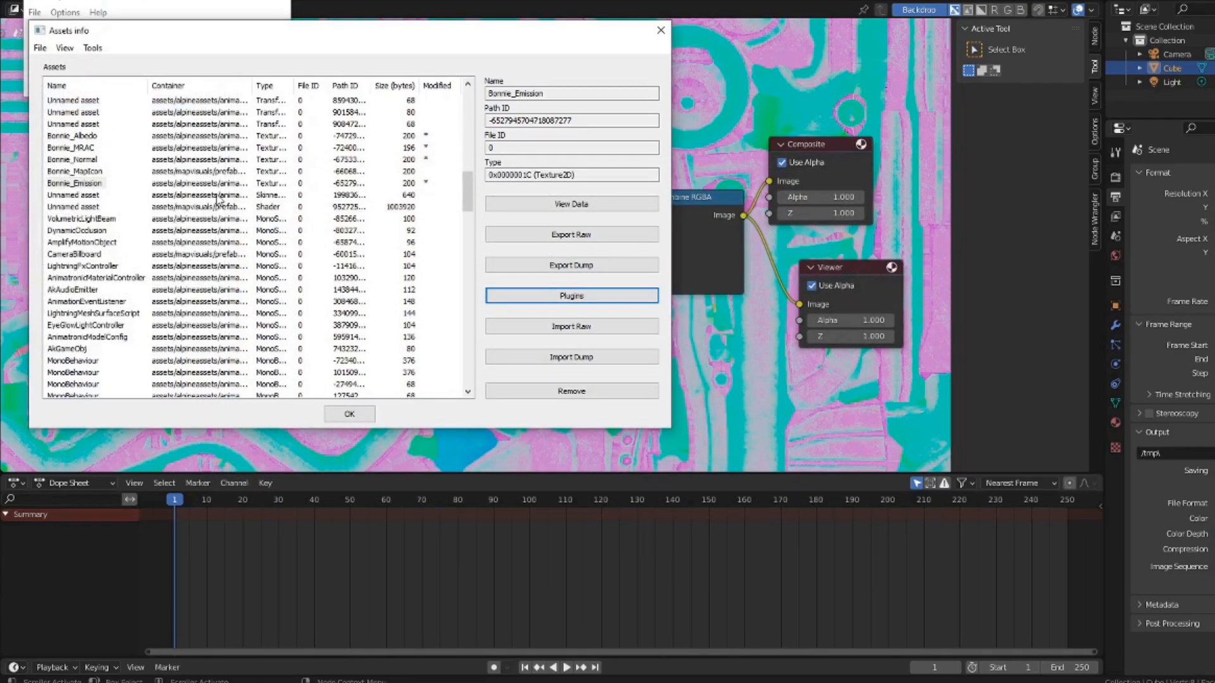
- Look through the assets listed around the Bonnie textures for the SkinnedMeshRenderer
left_click(81, 172)
left_click(92, 148)
left_click(81, 126)
left_click(82, 150)
left_click(83, 172)
left_click(86, 196)
left_click(81, 221)
left_click(77, 208)
left_click(74, 185)
- Import SkinnedMeshRenderer.txt from the custom rig folder as the dump of the unnamed SkinnedMeshRenderer asset, and save the changes
left_click(75, 196)
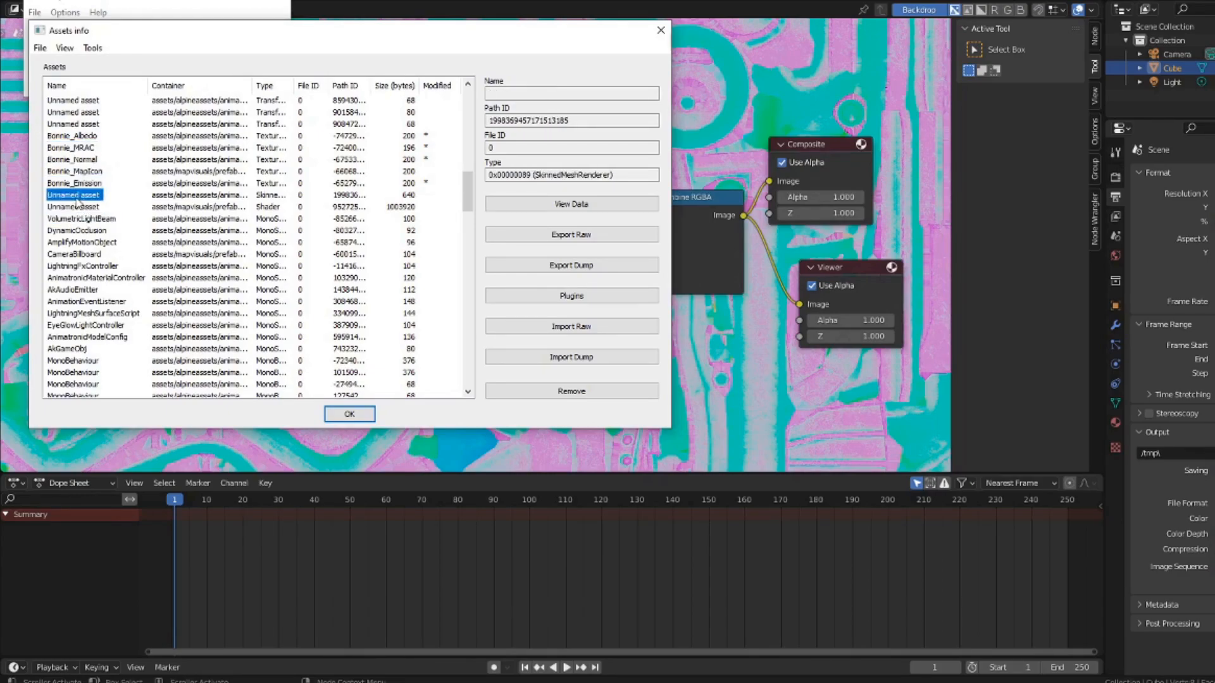
left_click(568, 357)
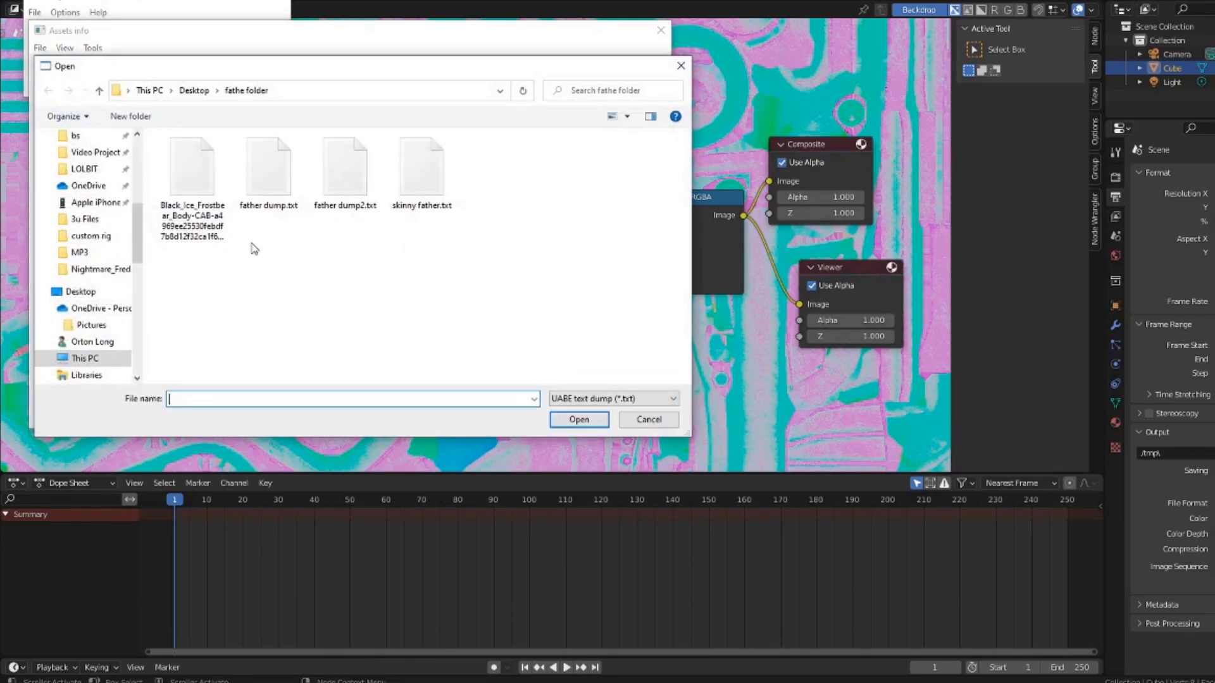
left_click(92, 269)
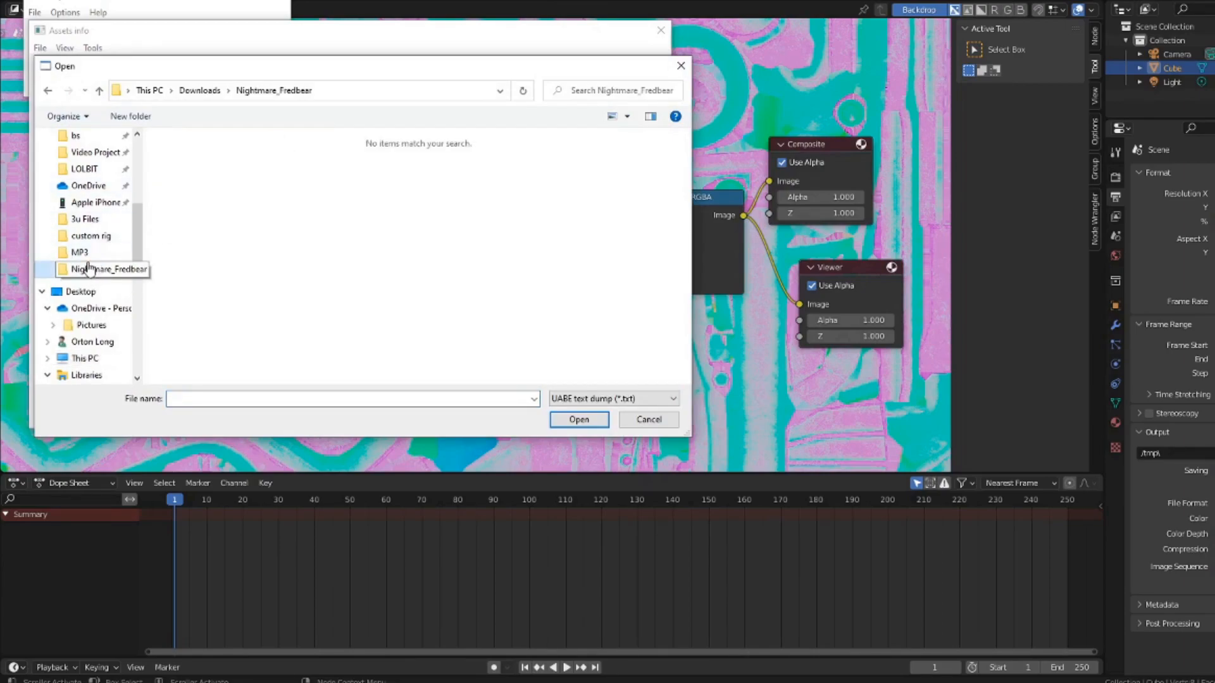
left_click(96, 252)
left_click(89, 236)
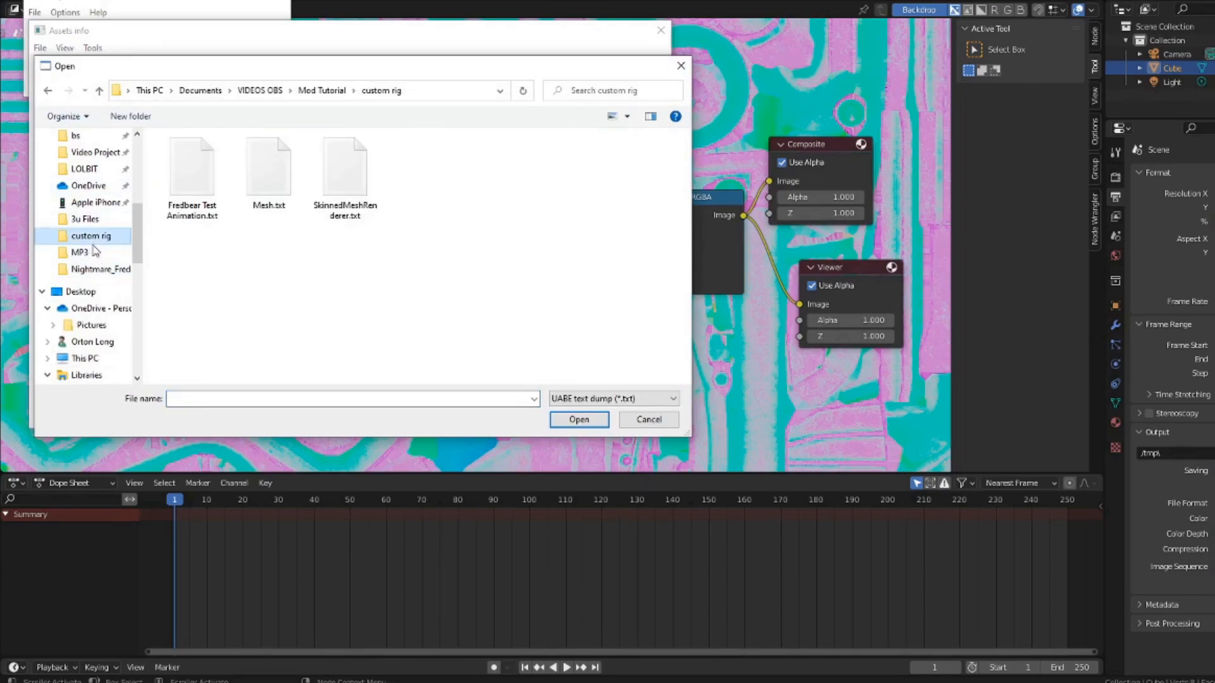
double_click(346, 177)
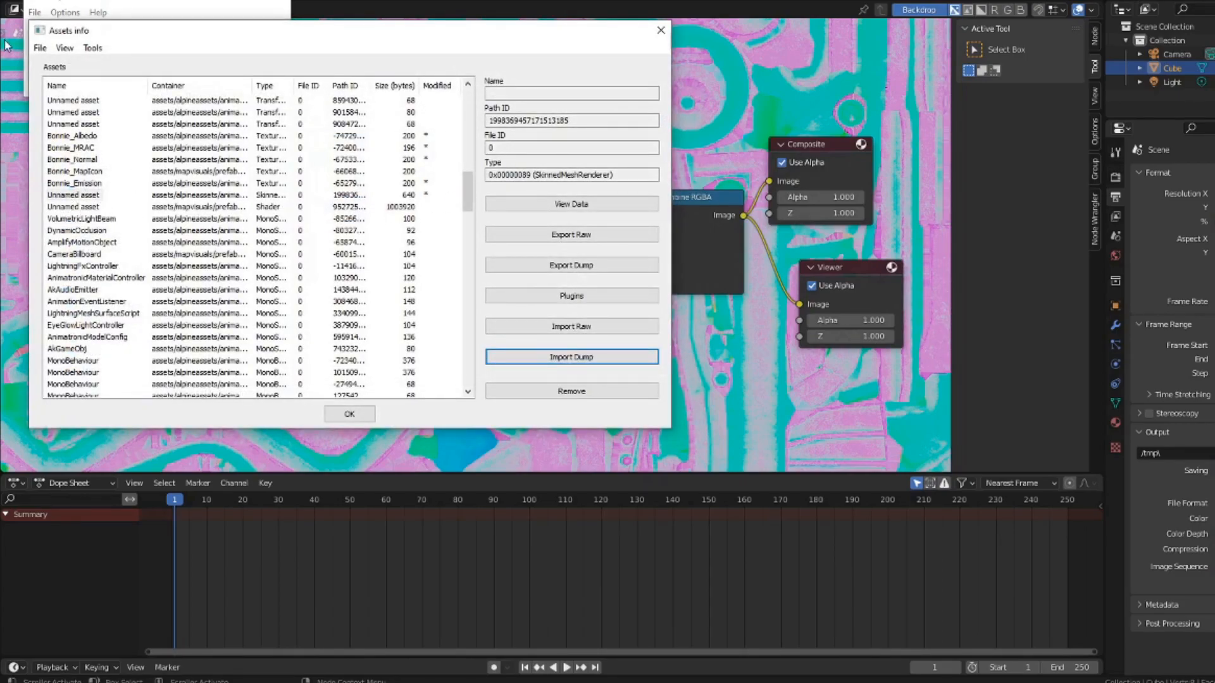
left_click(47, 51)
left_click(55, 79)
- Find the Body_Geo mesh in the asset list and import Mesh.txt as its dump
scroll(194, 294, "up", 6)
scroll(194, 295, "down", 6)
scroll(219, 241, "down", 10)
left_click(65, 266)
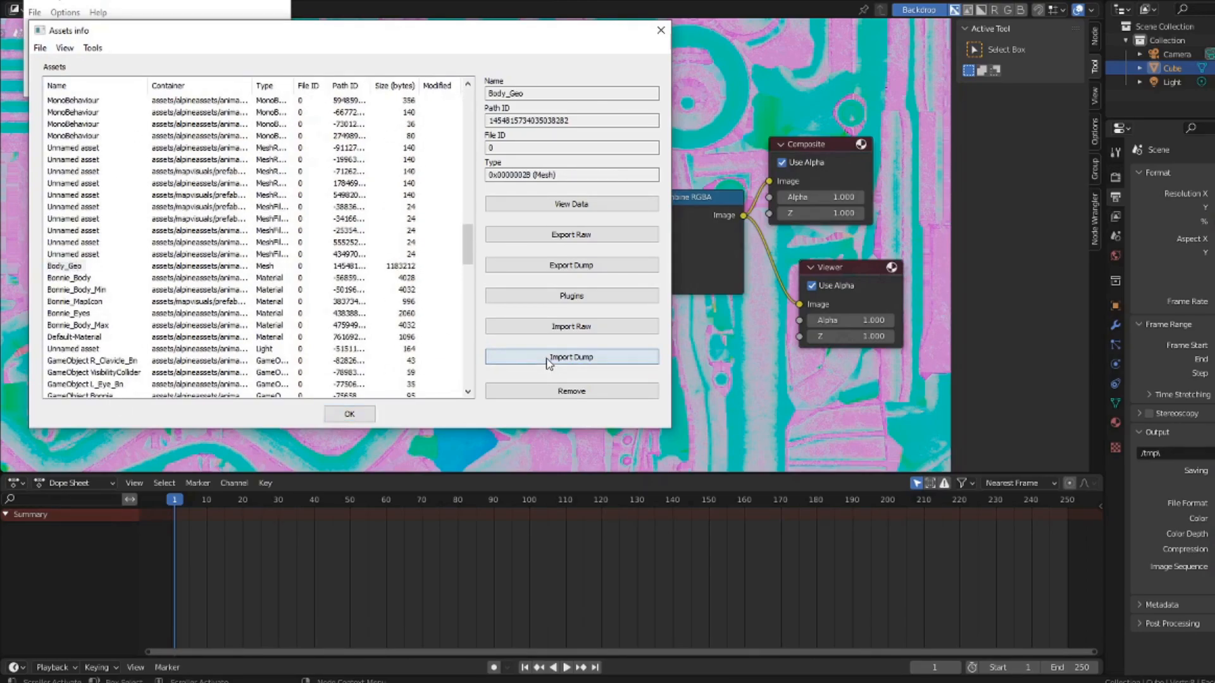
left_click(549, 363)
double_click(267, 186)
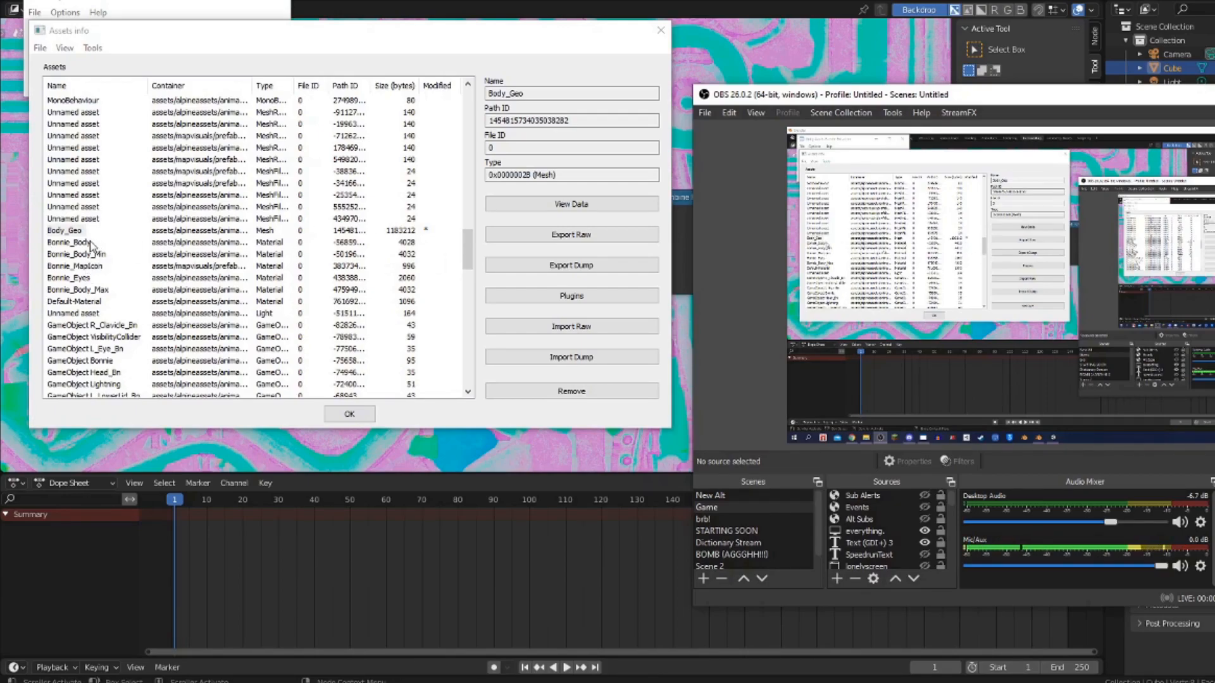
- Look through the materials, game objects and remaining assets for Bonnie's idle animation clip
left_click(77, 280)
left_click(80, 290)
left_click(80, 255)
left_click(81, 290)
left_click(82, 303)
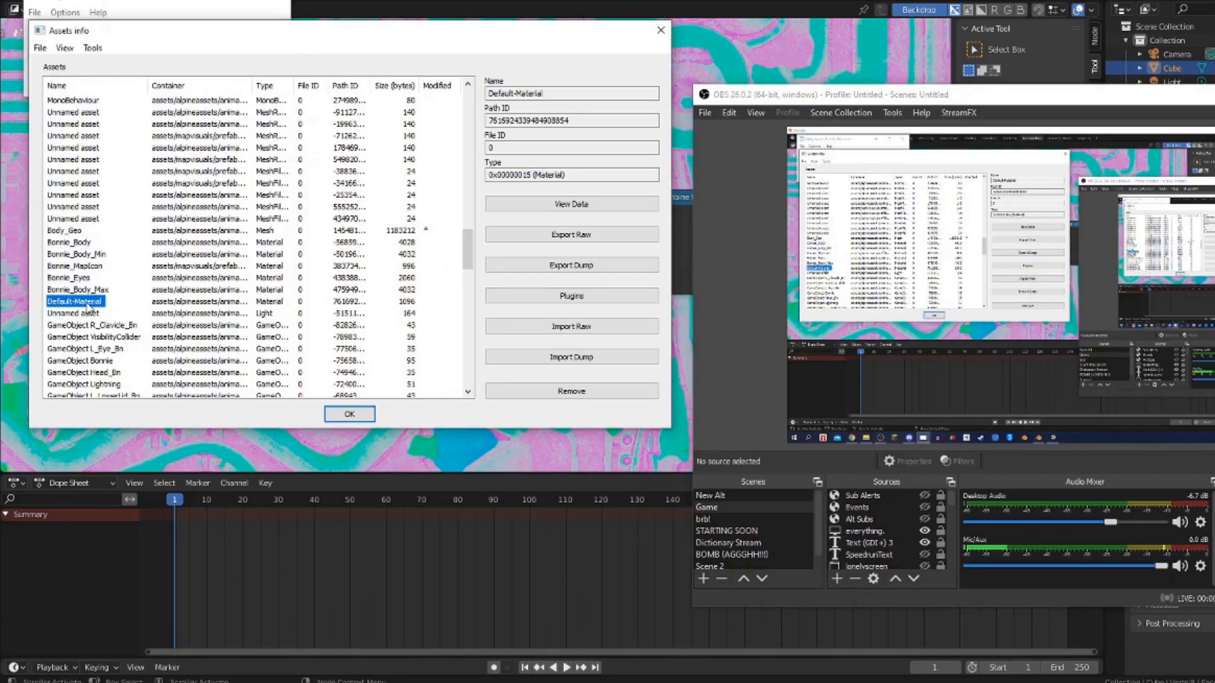
left_click(85, 314)
left_click(89, 323)
scroll(90, 323, "down", 2)
left_click(90, 324)
scroll(90, 325, "down", 18)
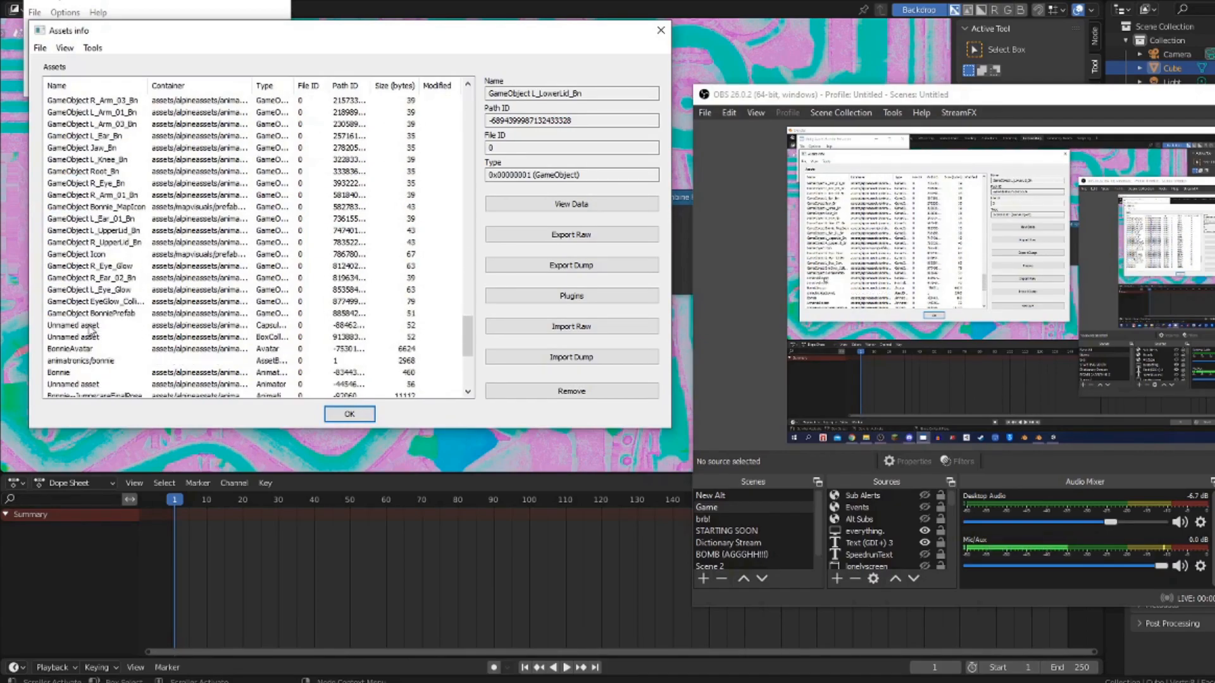
scroll(89, 327, "down", 3)
left_click(82, 302)
left_click(79, 277)
left_click(76, 242)
left_click(65, 337)
scroll(66, 346, "down", 1)
- Import Fredbear Test Animation.txt as the dump of the Bonnie--Idle animation clip and save the asset changes
left_click(70, 385)
left_click(543, 358)
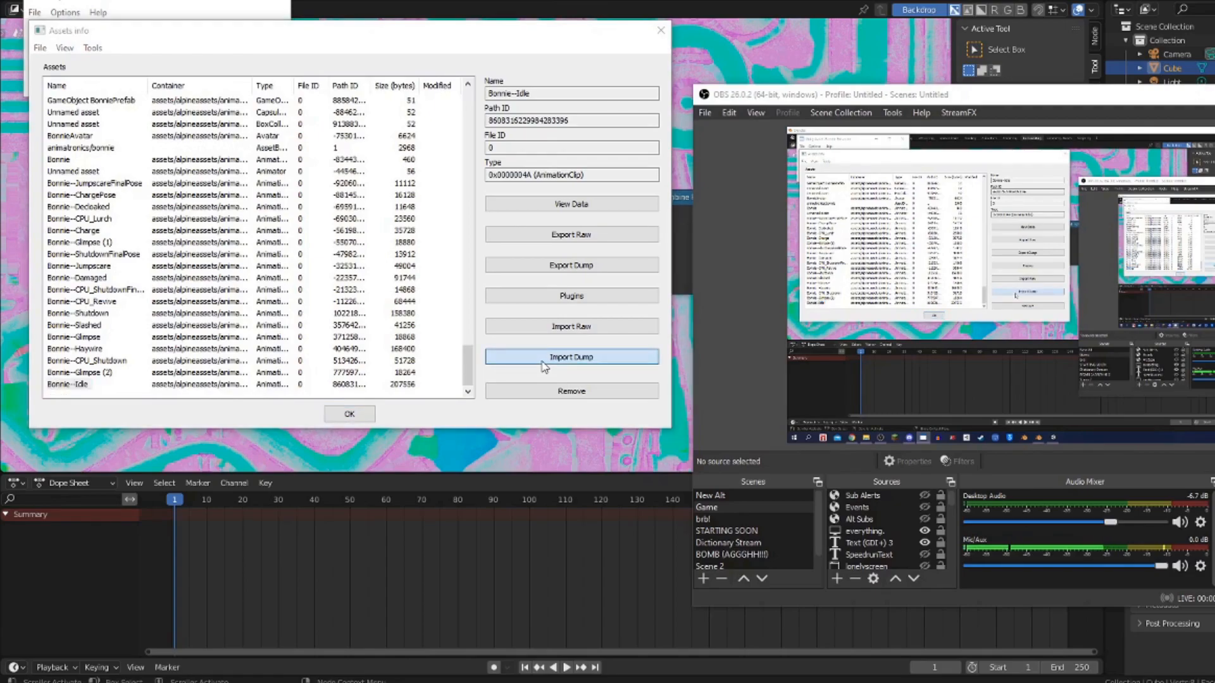
double_click(192, 168)
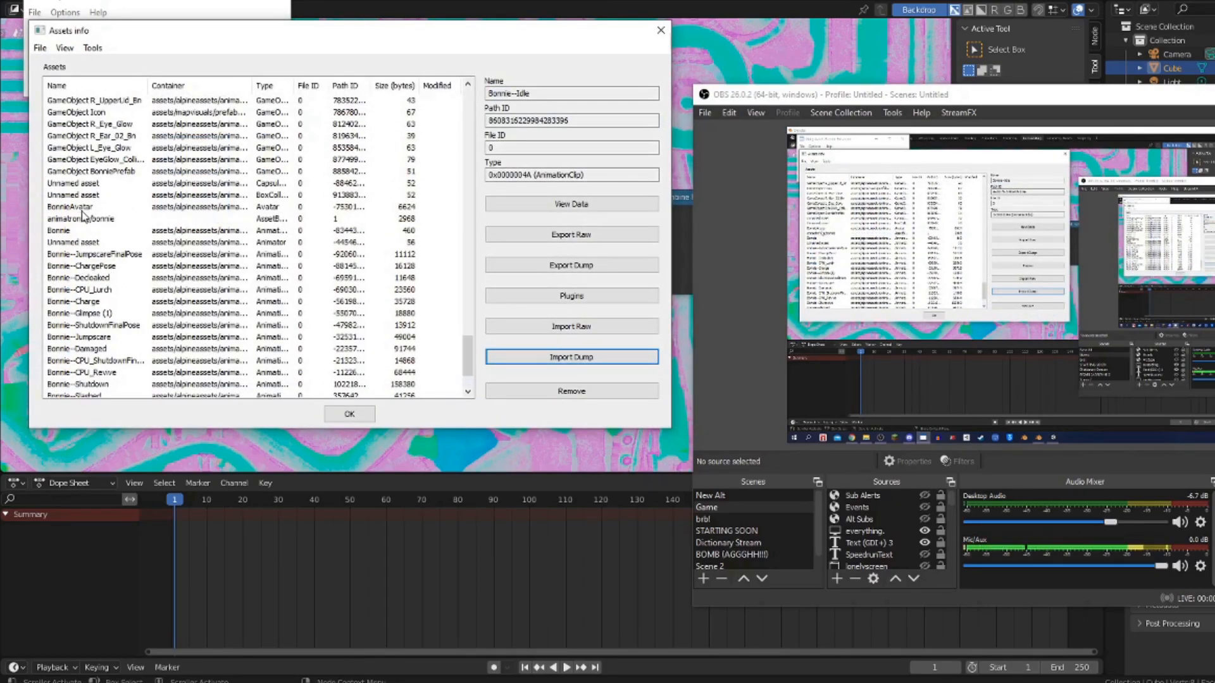
scroll(83, 139, "up", 1)
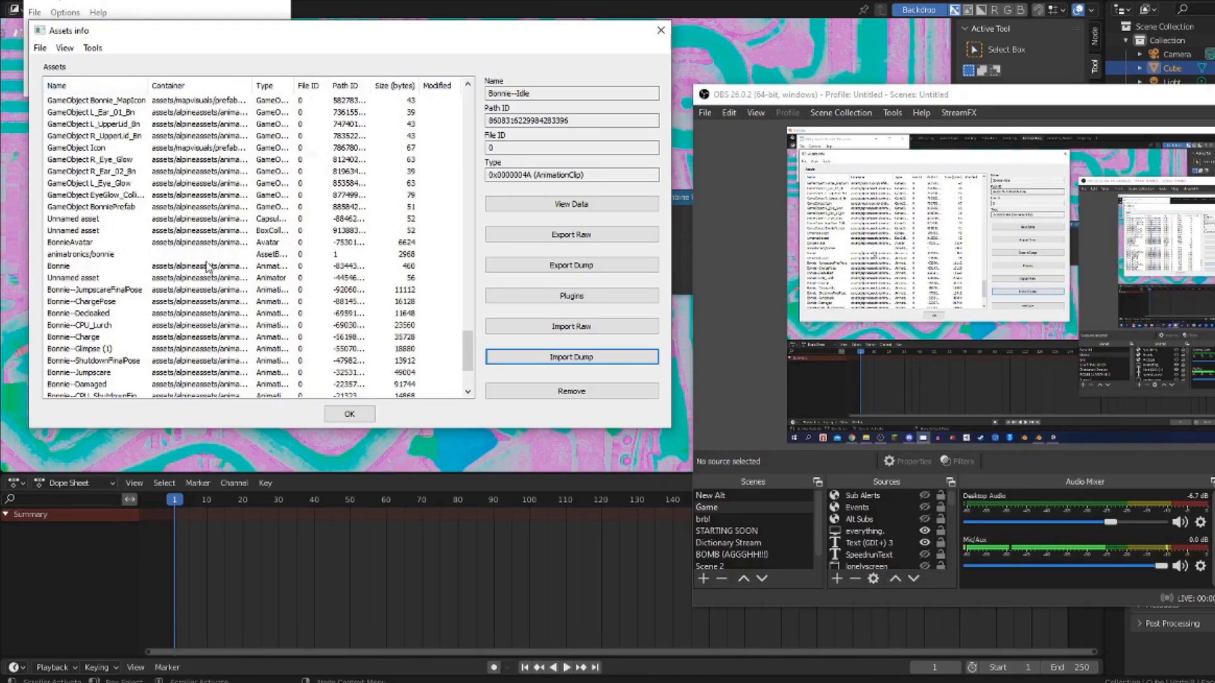
left_click(40, 48)
left_click(54, 79)
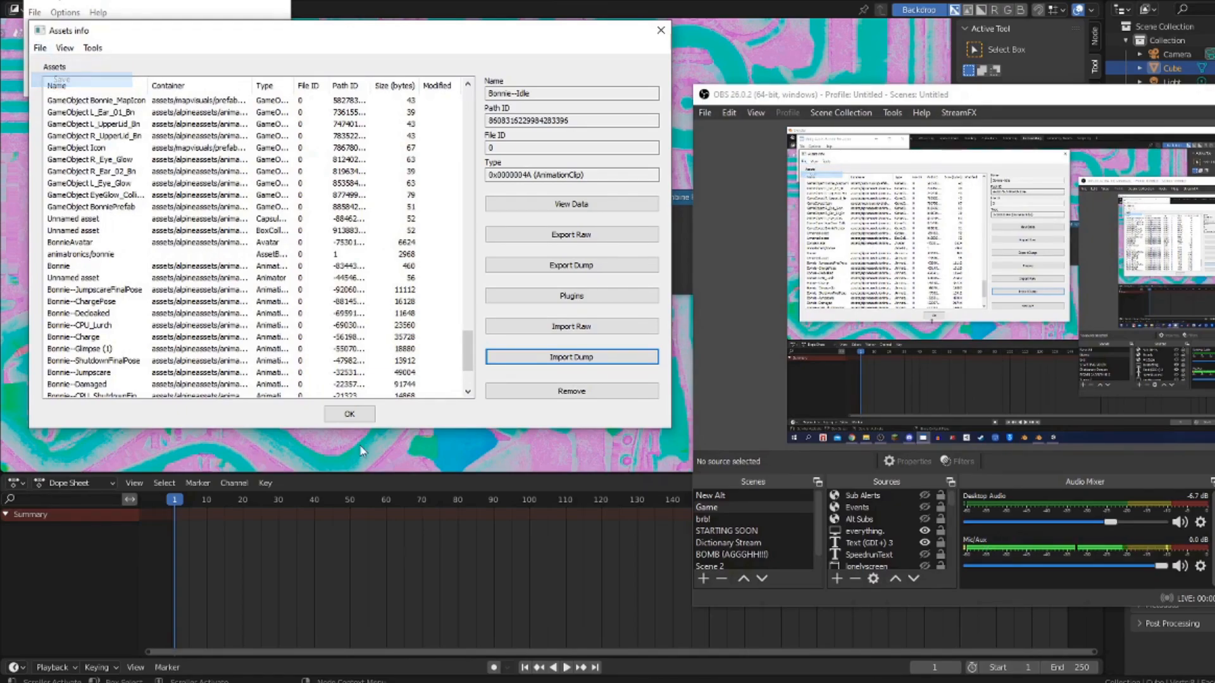
- Finish the asset editing and save the modified bundle in the custom rig folder as "fredbear save bonnie"
left_click(350, 414)
left_click(34, 12)
left_click(60, 74)
scroll(316, 290, "down", 1)
type("fredbear save bundle")
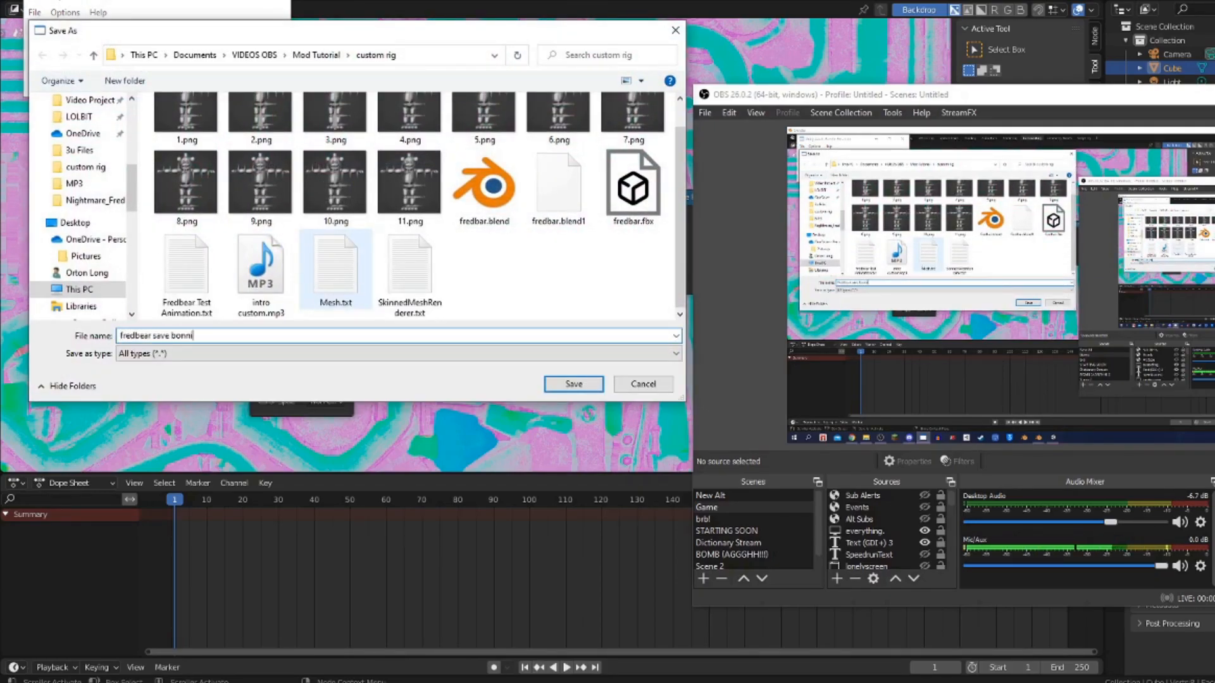
key("Return")
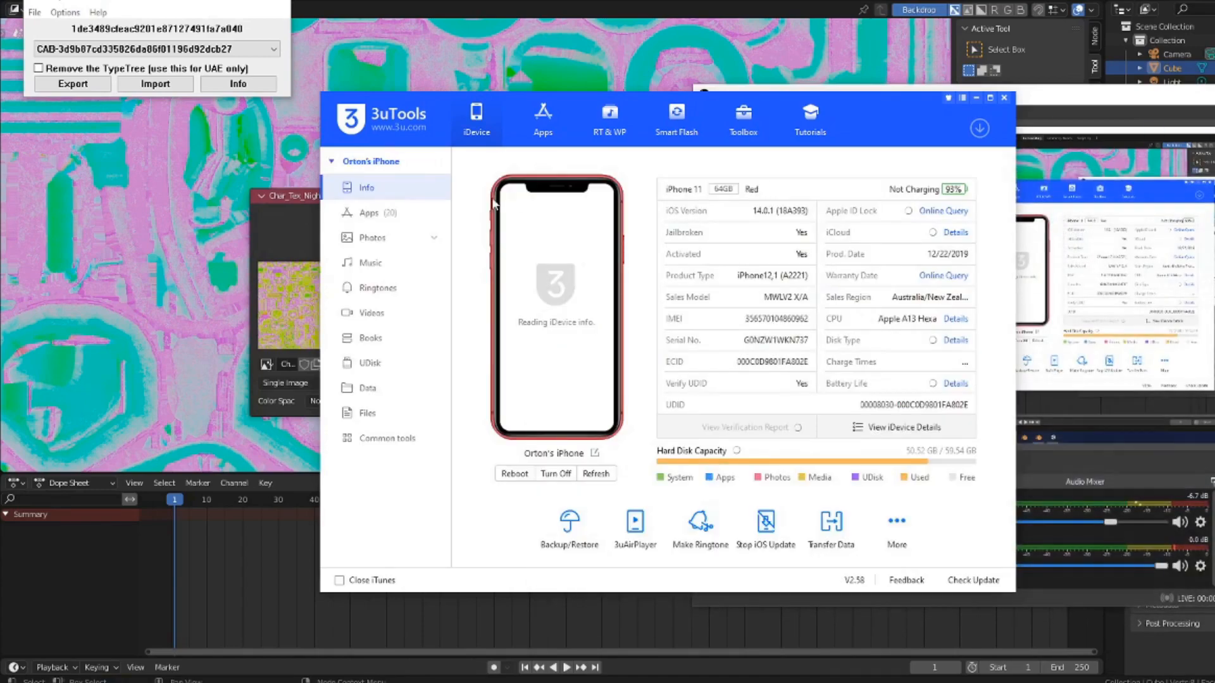
- In 3uTools, browse the FNAF AR app's files to /Library/UnityCache/Shared/animatronics
left_click(379, 212)
scroll(823, 329, "down", 5)
left_click(926, 290)
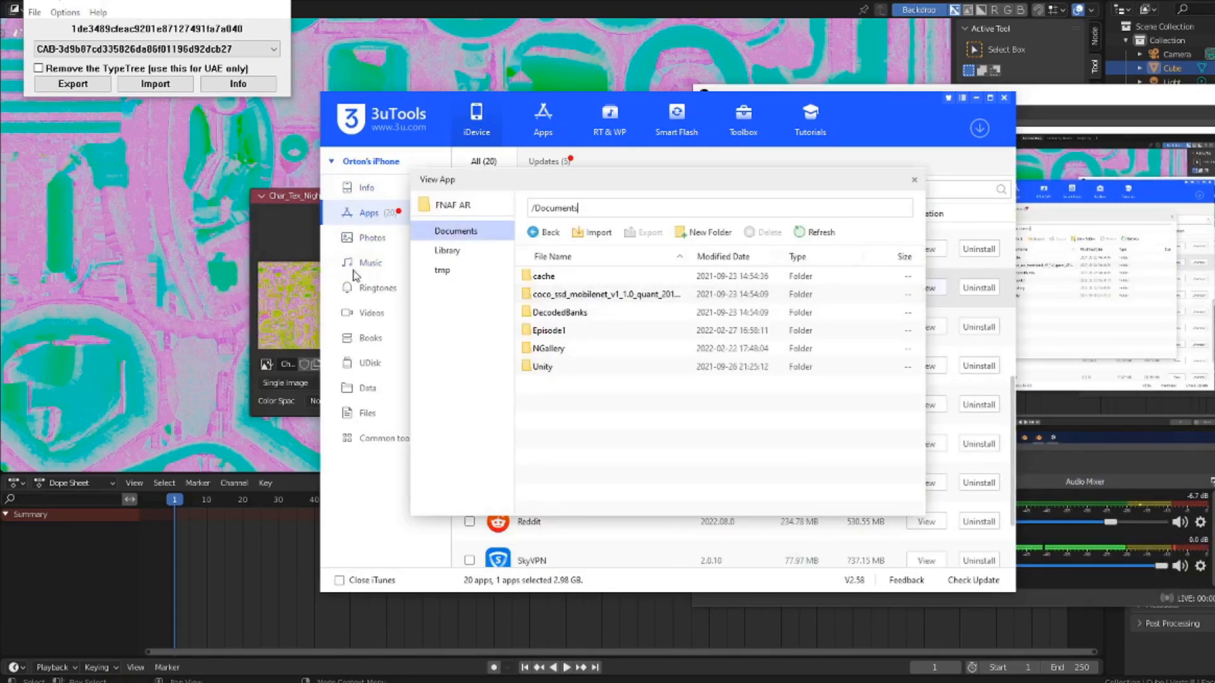
left_click(448, 250)
double_click(557, 402)
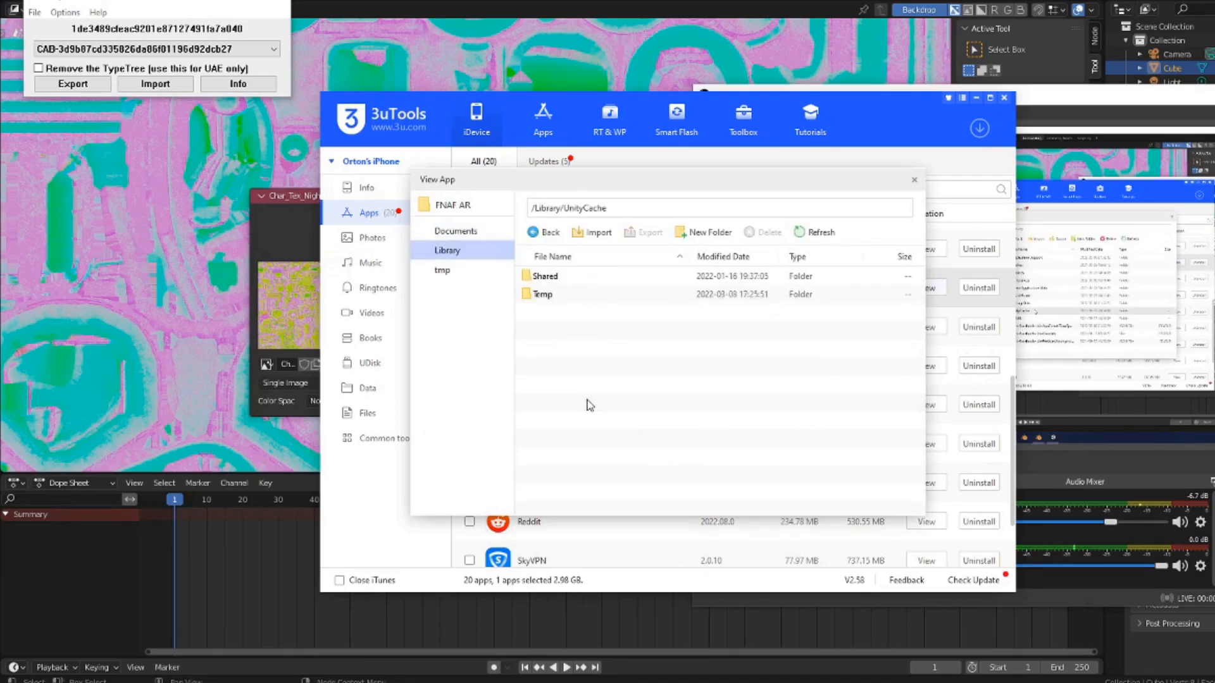
double_click(559, 280)
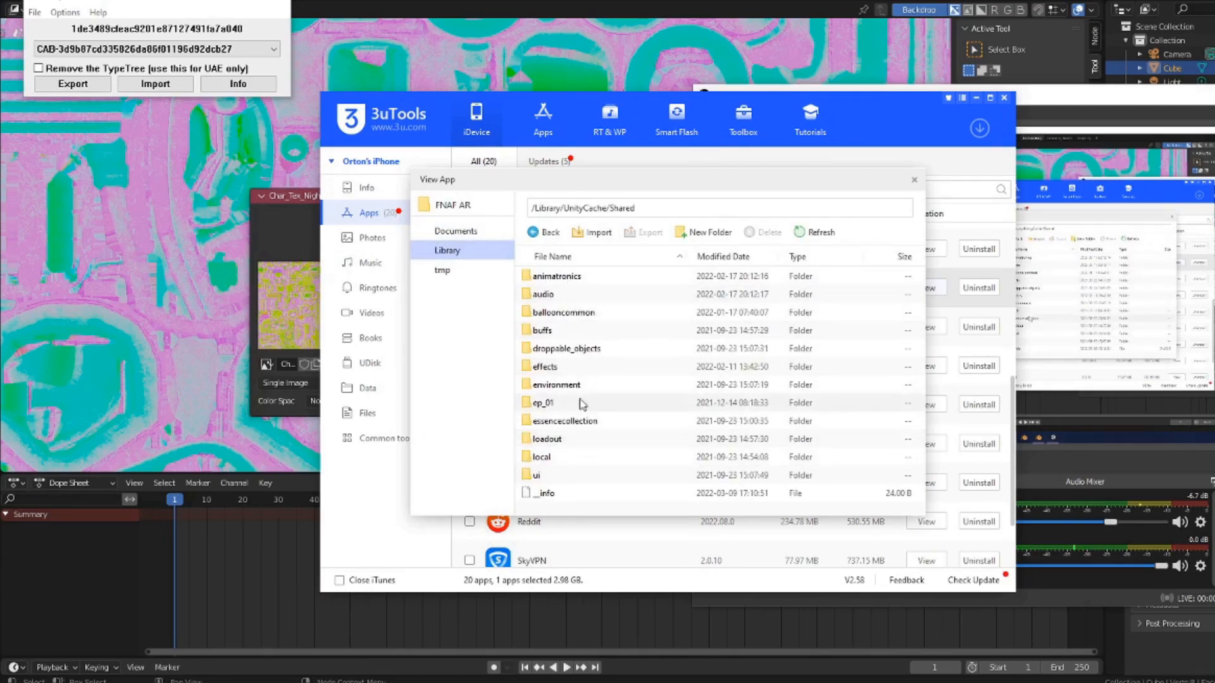
double_click(569, 279)
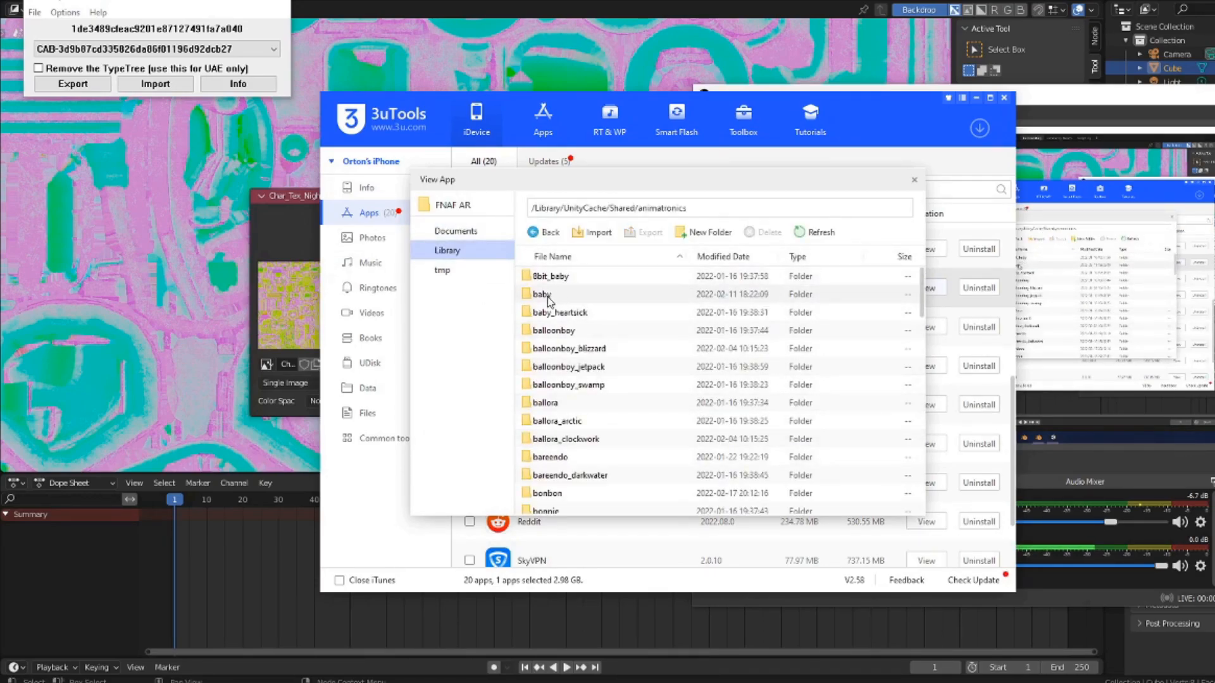
- Open the bundle folder inside bonnie and delete its existing bundle file, leaving only __info
double_click(544, 492)
double_click(576, 277)
left_click(576, 277)
key("Delete")
key("Return")
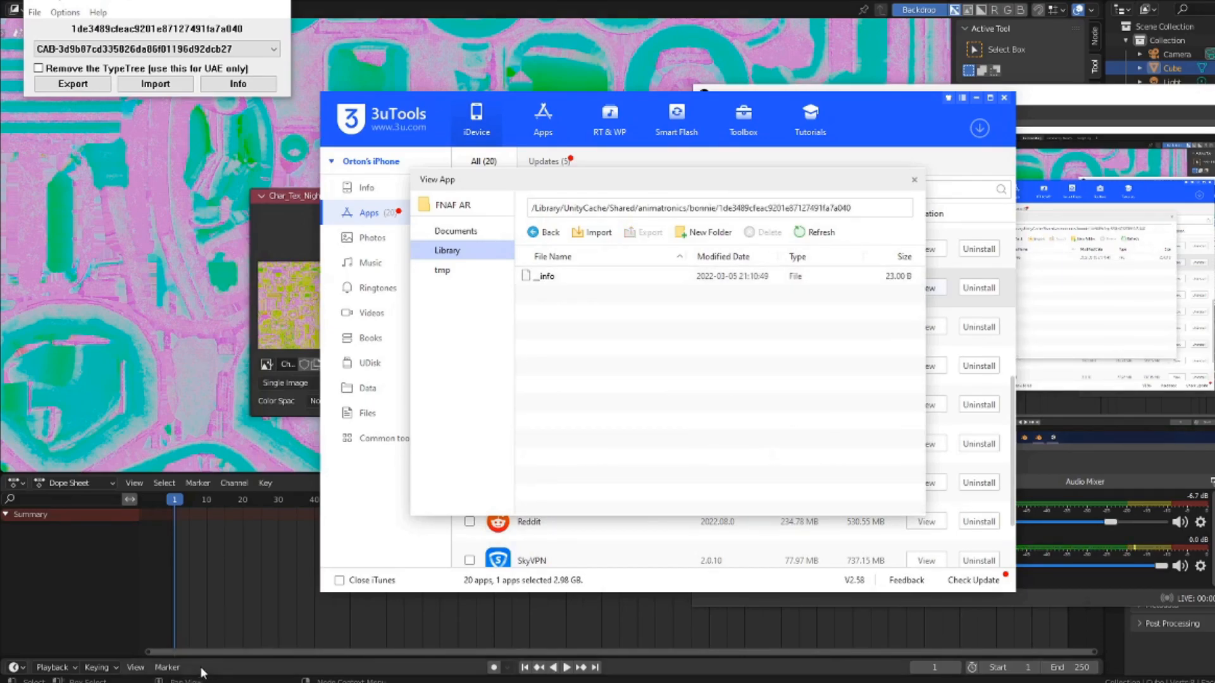
- Import the "fredbear save bonnie" file from the custom rig folder into the open bonnie bundle folder on the iPhone
left_click(570, 682)
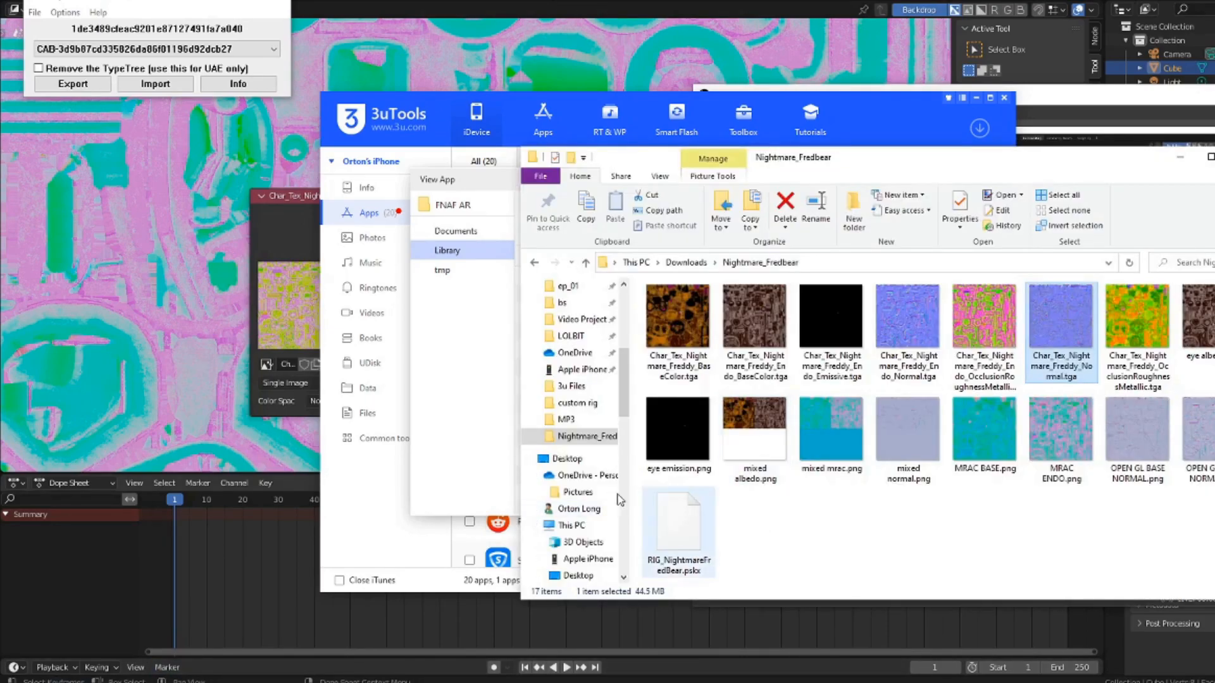
left_click(569, 420)
left_click(577, 403)
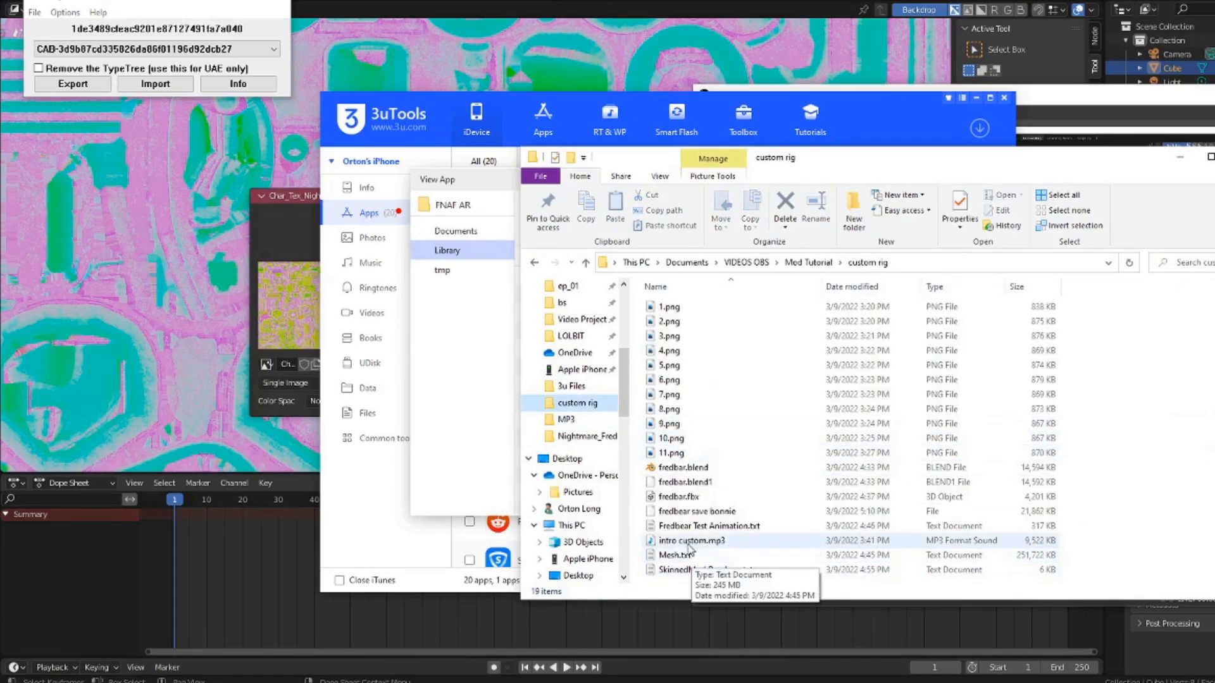
left_click_drag(670, 511, 512, 282)
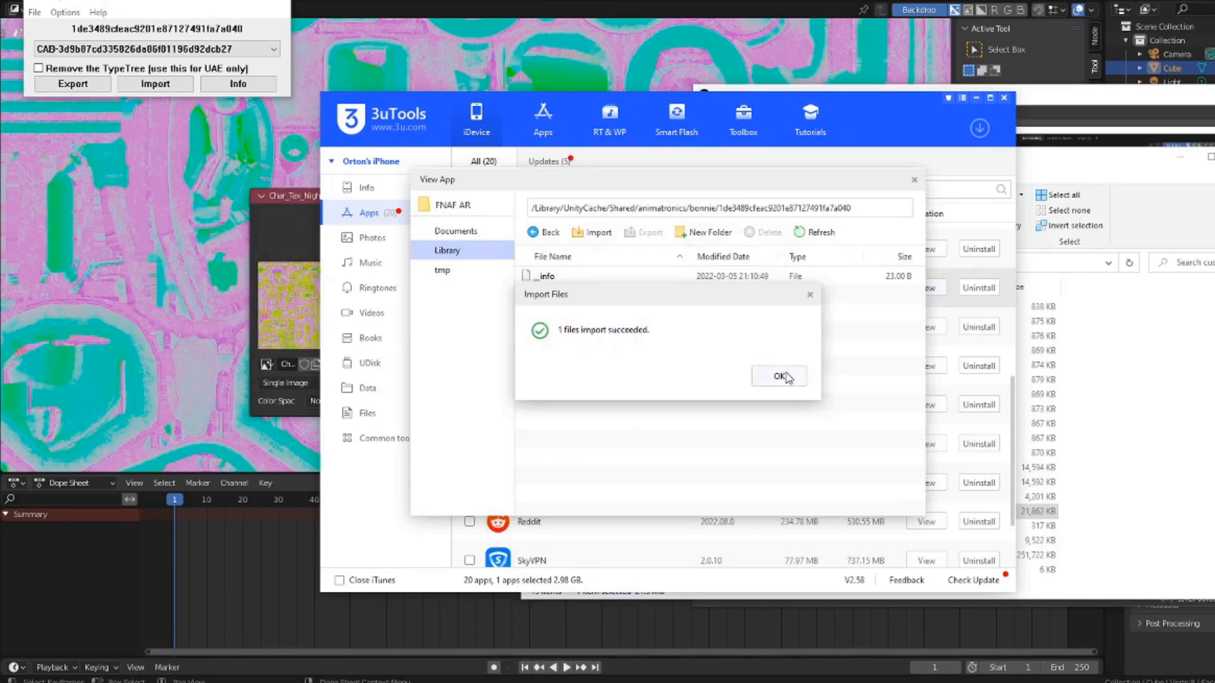
left_click(778, 373)
- Rename the imported bundle file to __data
left_click(583, 294)
key("BackSpace")
type("_dat")
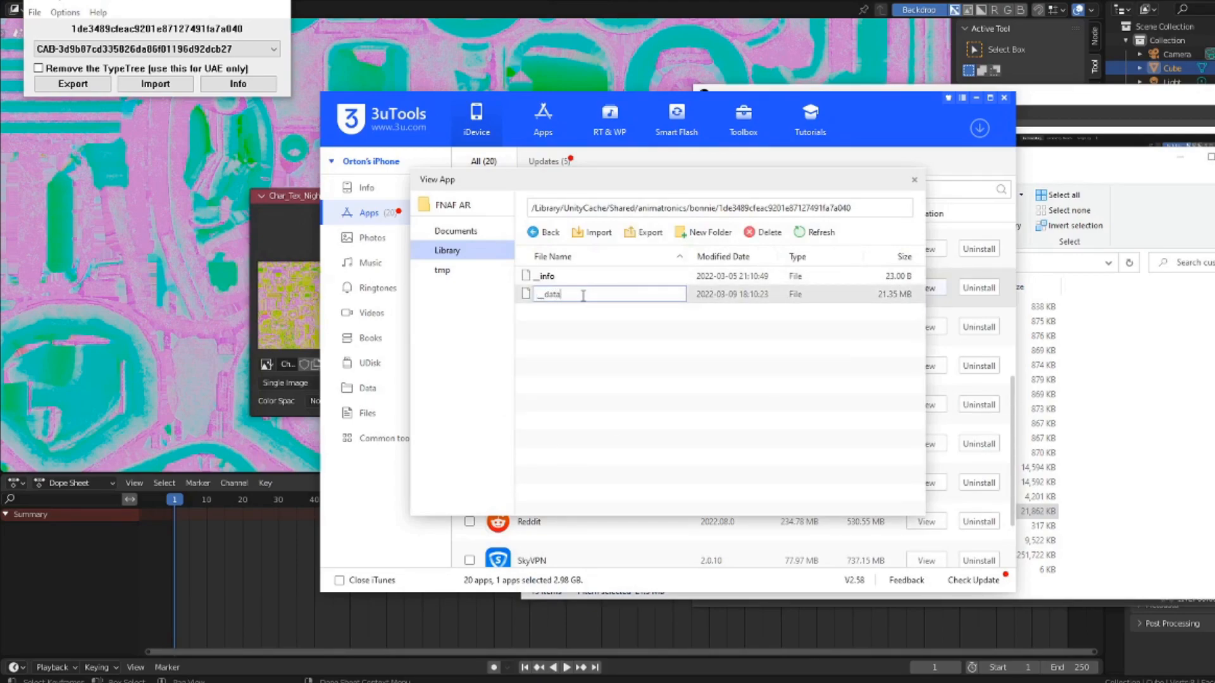
type("a")
key("Return")
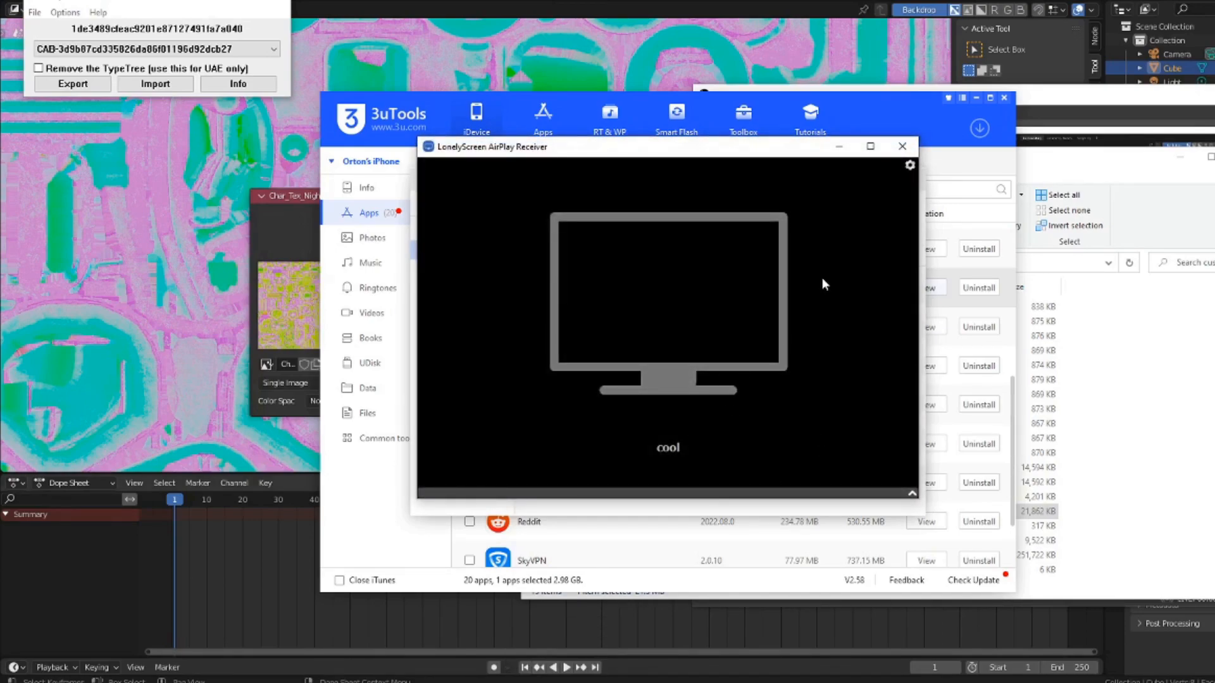
- Enlarge the LonelyScreen AirPlay Receiver to view the modded Bonnie in the game and dismiss the trial subscription prompt
left_click(870, 147)
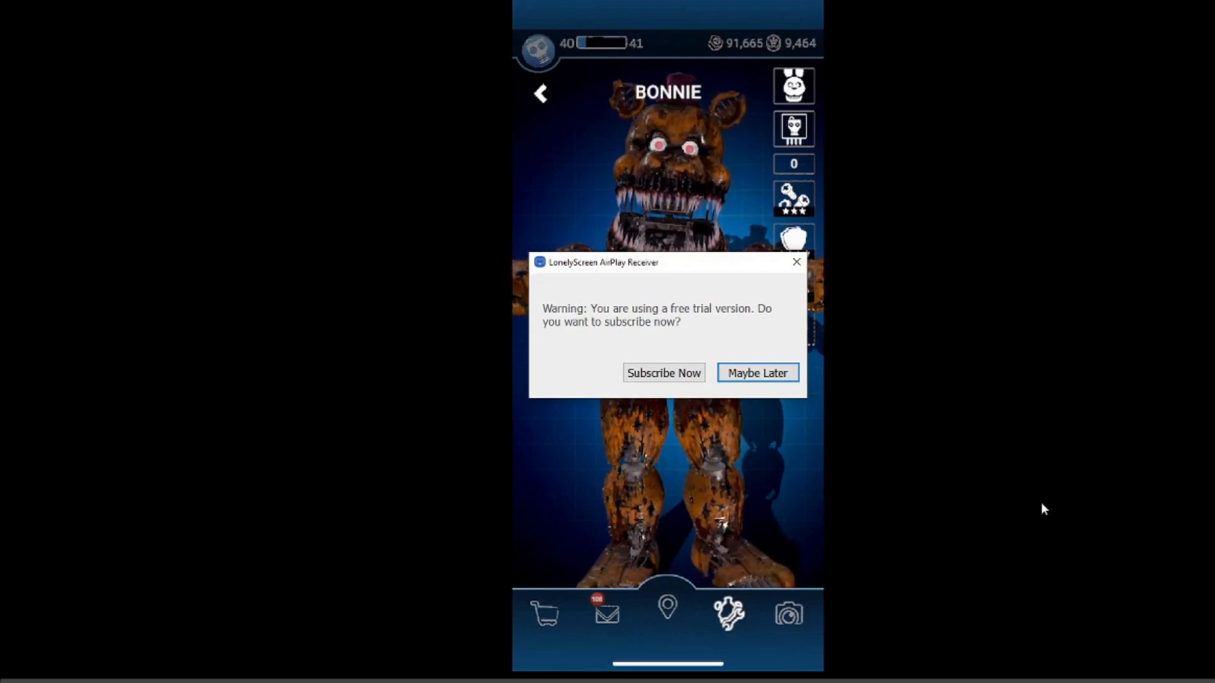
left_click(797, 262)
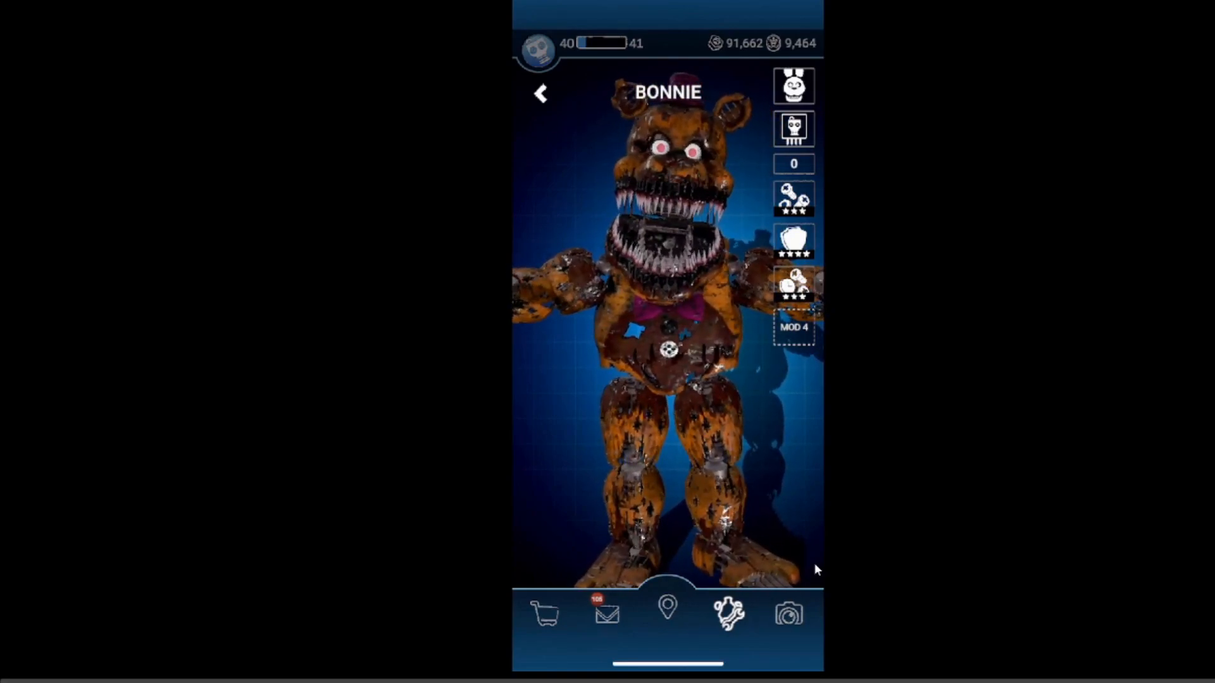
left_click(222, 682)
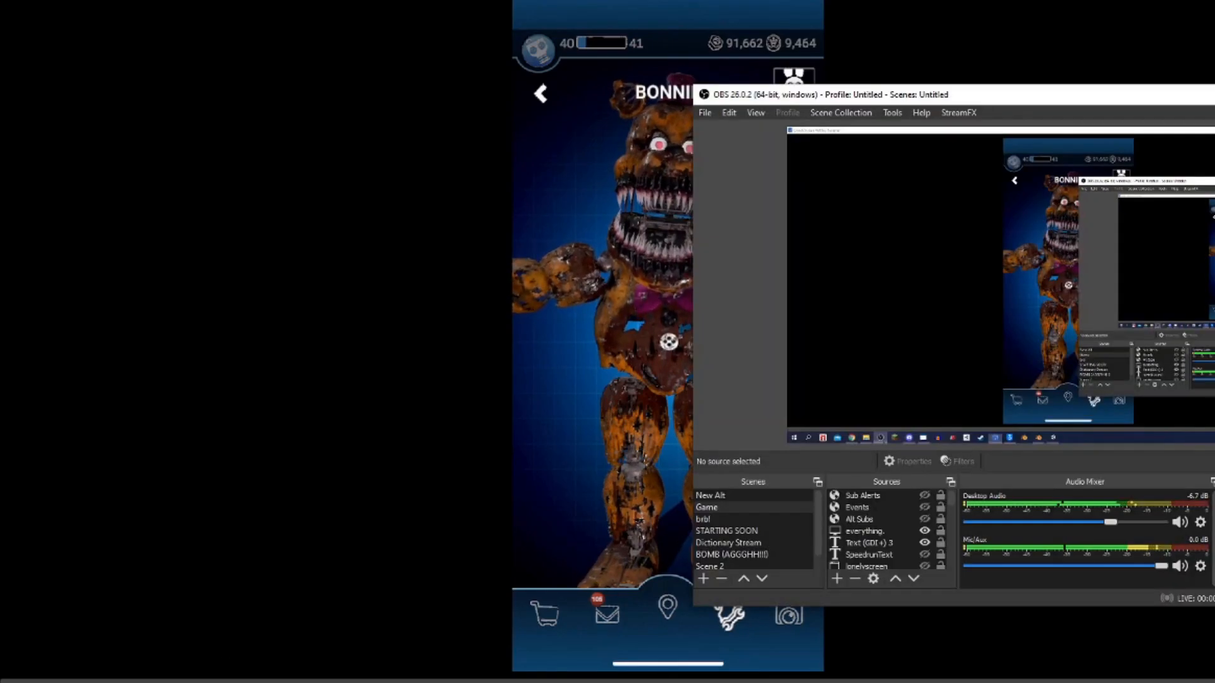
left_click_drag(920, 100, 516, 117)
left_click(976, 533)
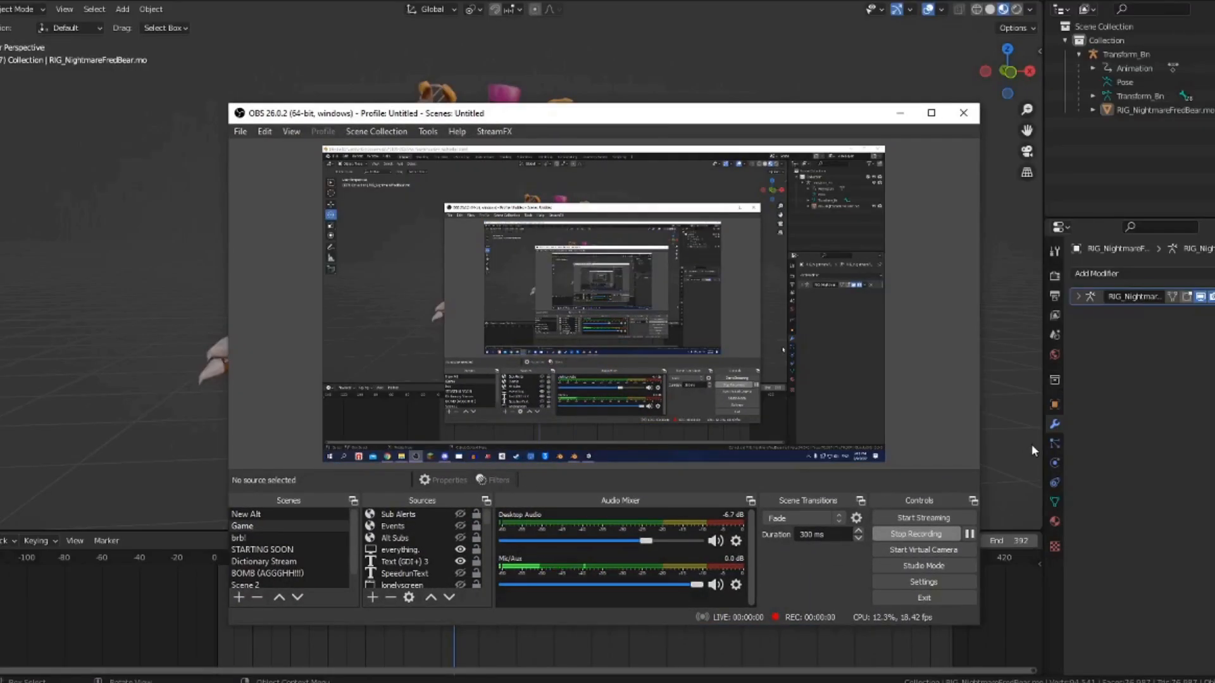
- Switch to Blender and examine the RIG_NightmareFredBear mesh in Edit Mode and back in Object Mode
left_click(1031, 444)
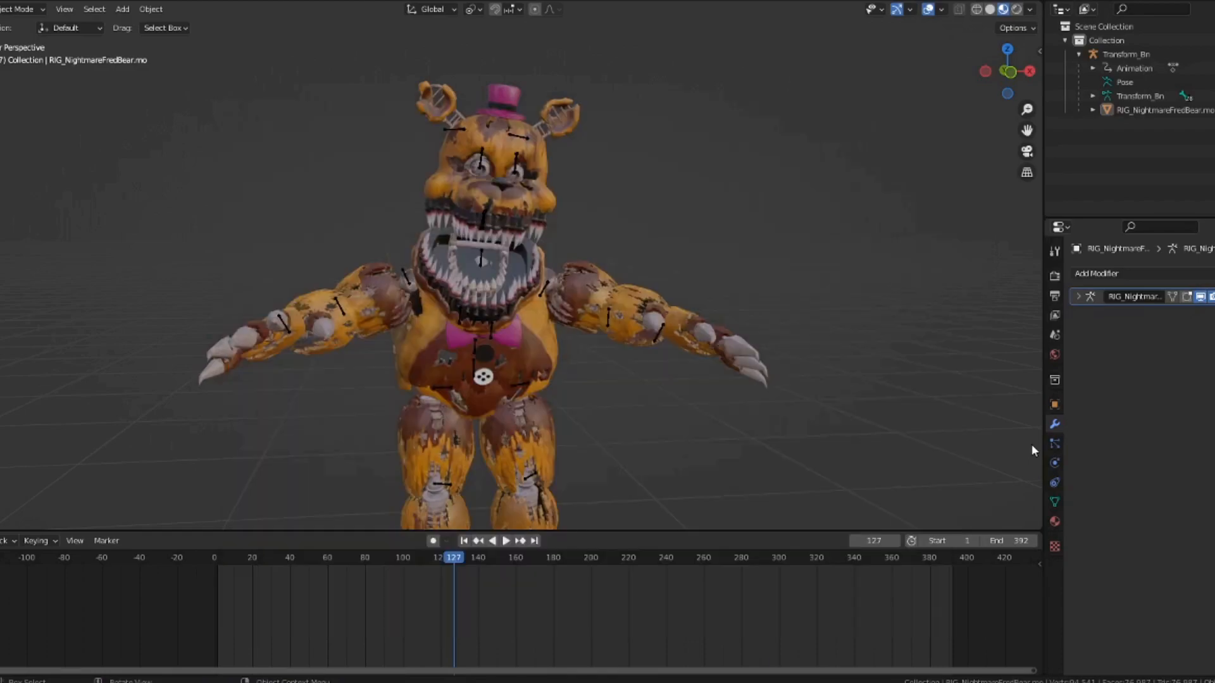
scroll(666, 315, "up", 5)
scroll(664, 314, "down", 4)
mouse_move(659, 313)
middle_mouse_down()
mouse_move(510, 312)
mouse_move(639, 324)
middle_mouse_up()
scroll(661, 333, "up", 3)
left_click(5, 14)
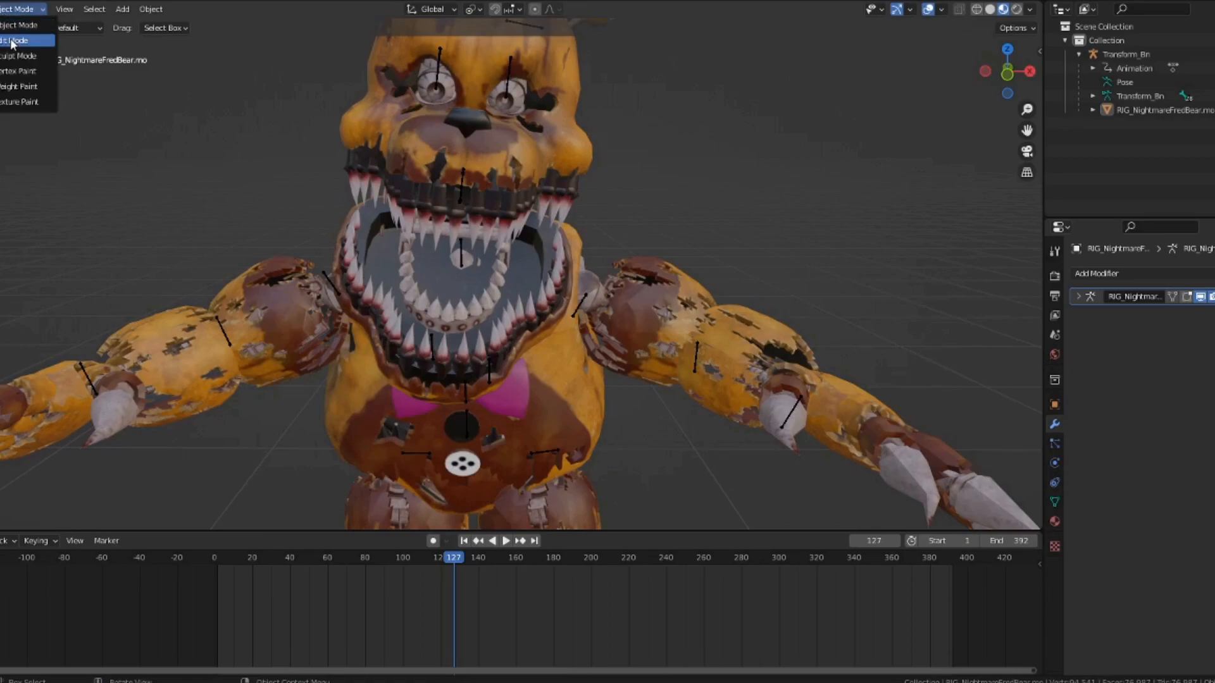
left_click(15, 43)
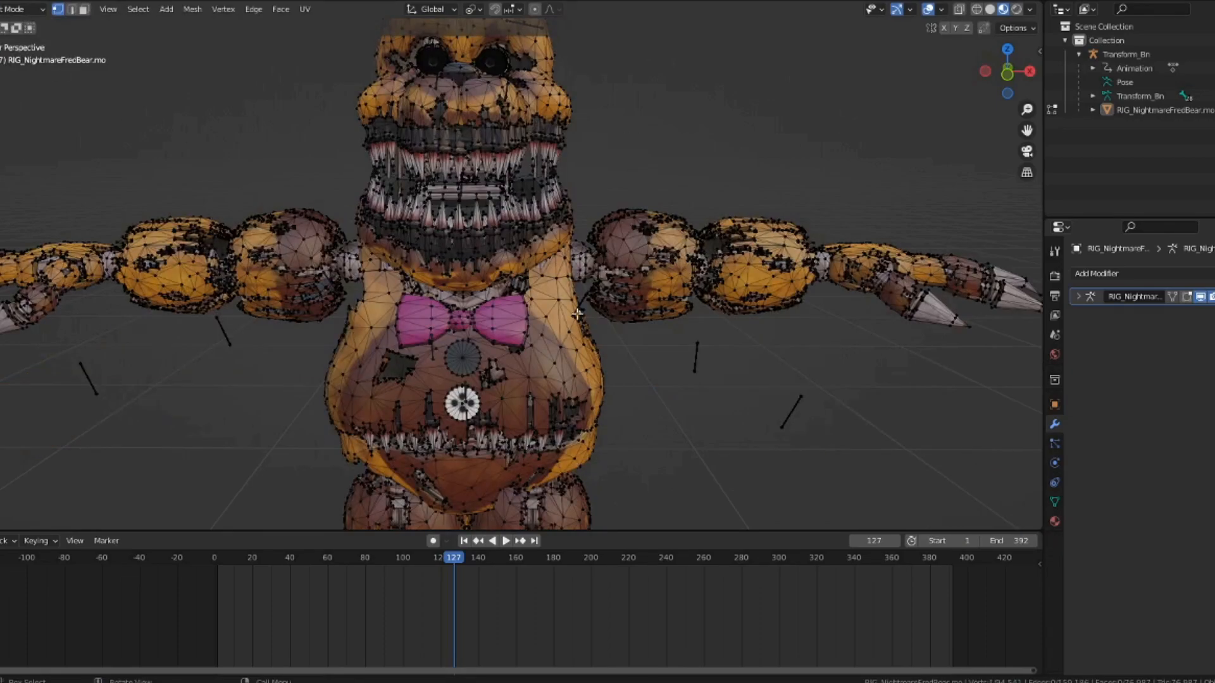
scroll(46, 224, "down", 3)
left_click(19, 9)
left_click(16, 28)
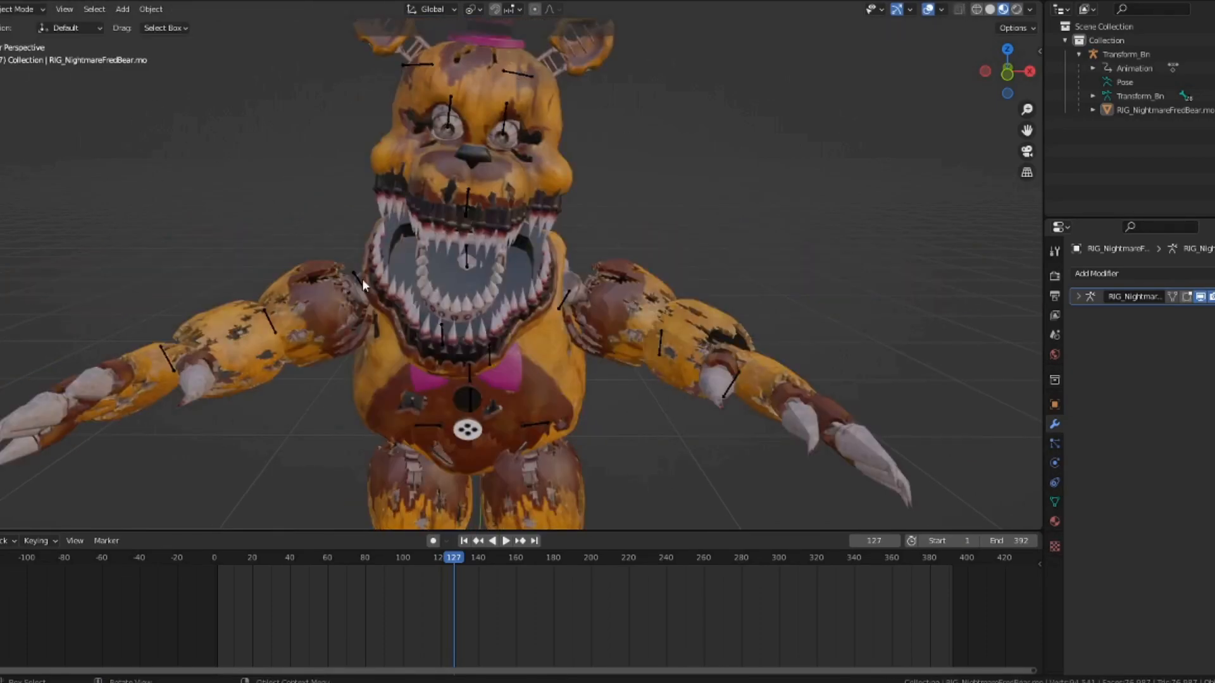
- Examine the Transform_Bn armature's R_Arm_01_Bn bone at the shoulder in Edit Mode and return to Object Mode
left_click(274, 315)
left_click(272, 315)
key("Tab")
scroll(322, 263, "up", 3)
left_click(324, 260)
scroll(327, 259, "up", 5)
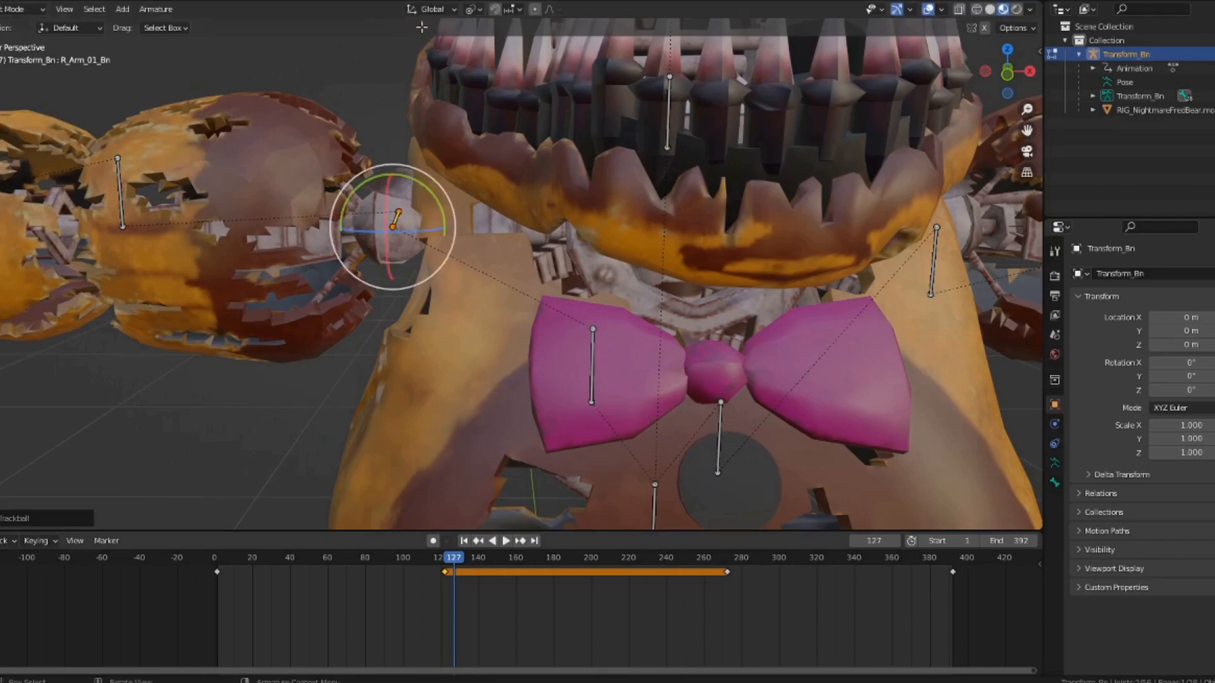
key("Home")
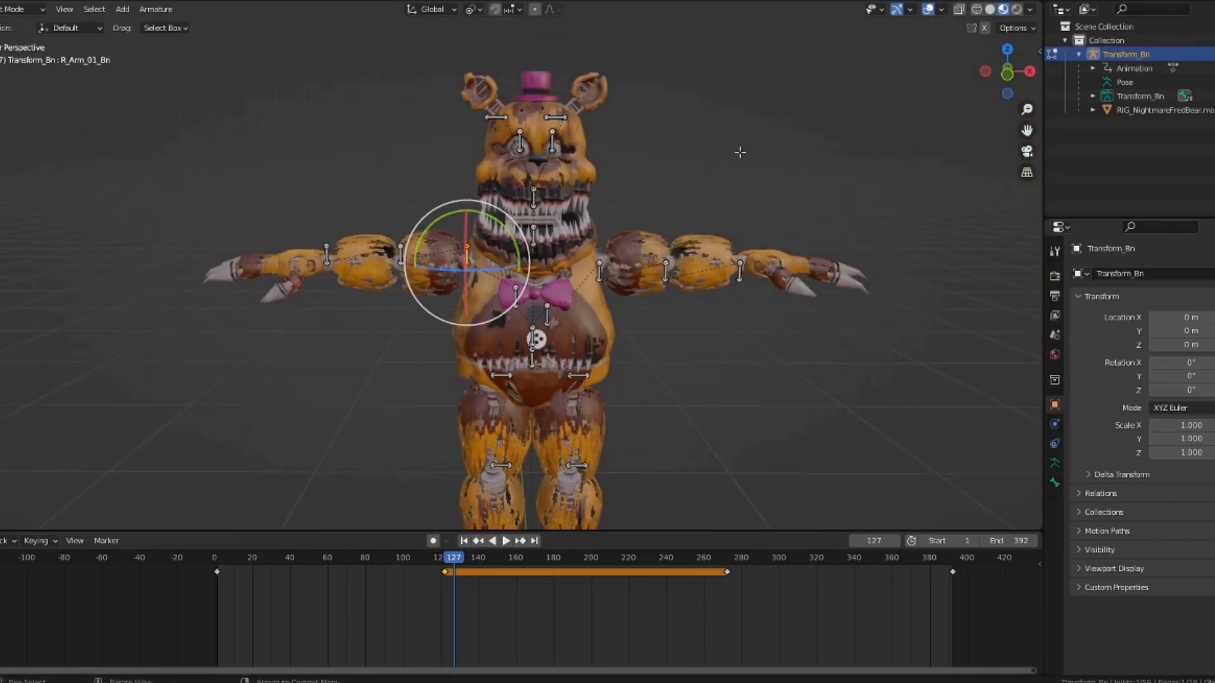
scroll(734, 148, "up", 2)
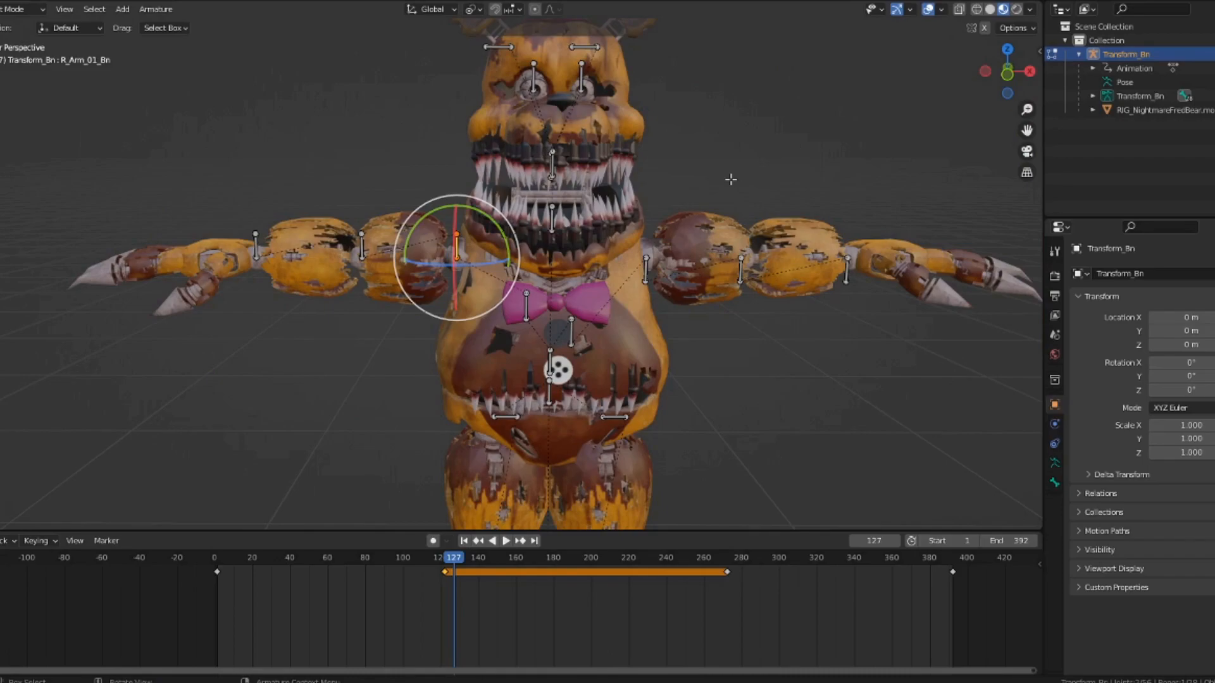
key("Tab")
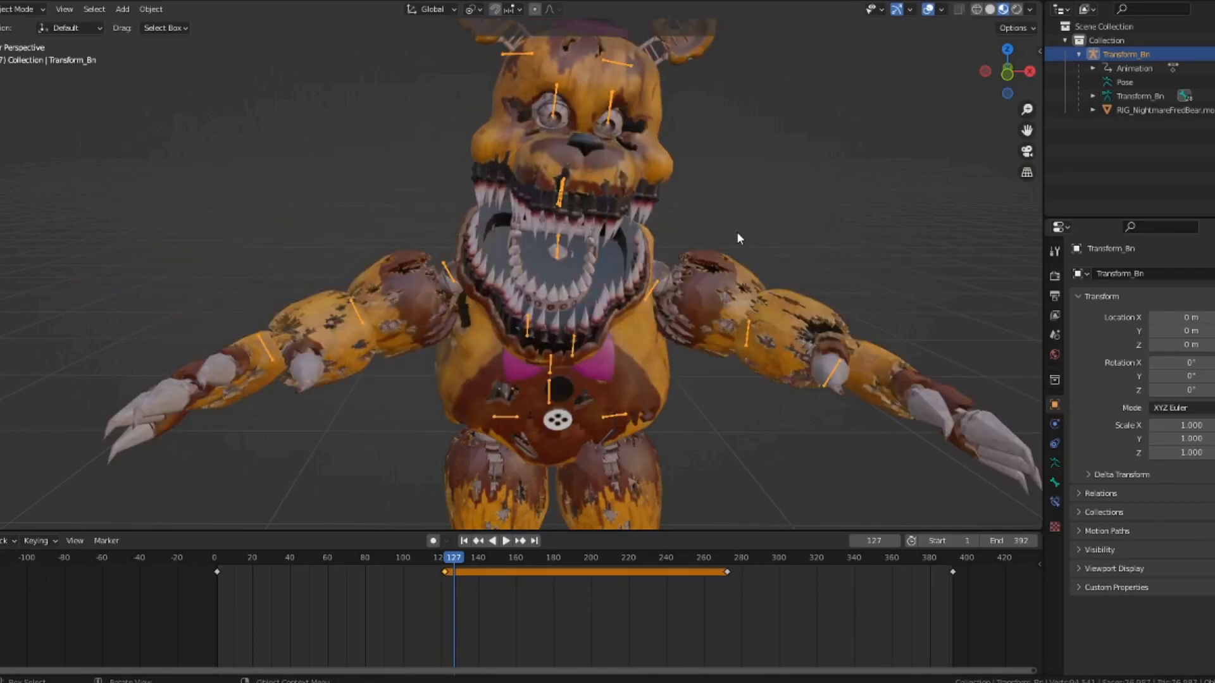
- Select the RIG_NightmareFredBear mesh and display its vertex groups
left_click(776, 294)
left_click(1055, 501)
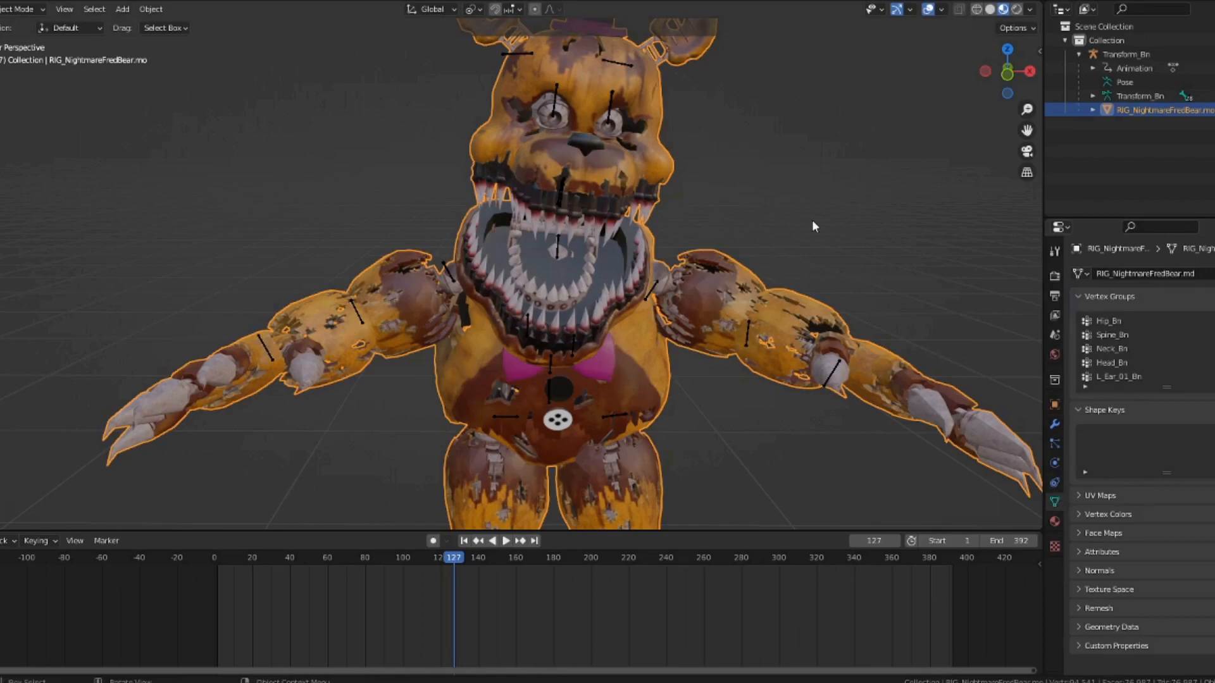
scroll(577, 215, "down", 3)
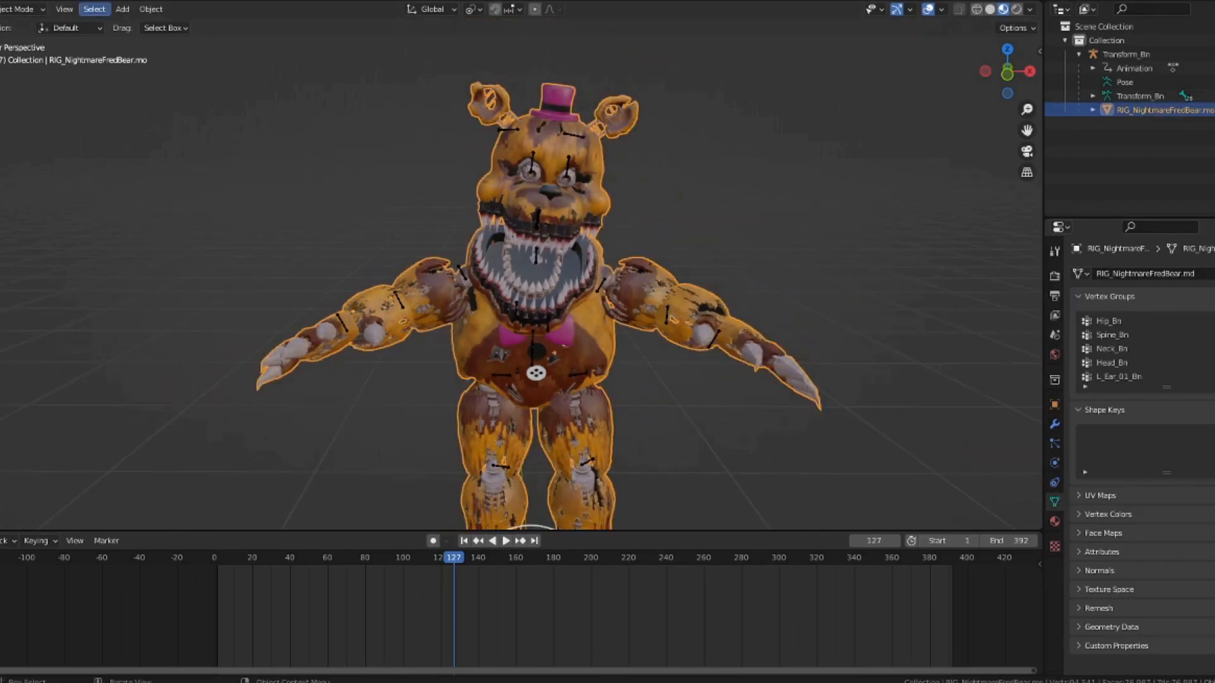
- Select the mesh and armature, review the FBX export settings for fredbar.fbx, and cancel the export
key("a")
left_click(0, 0)
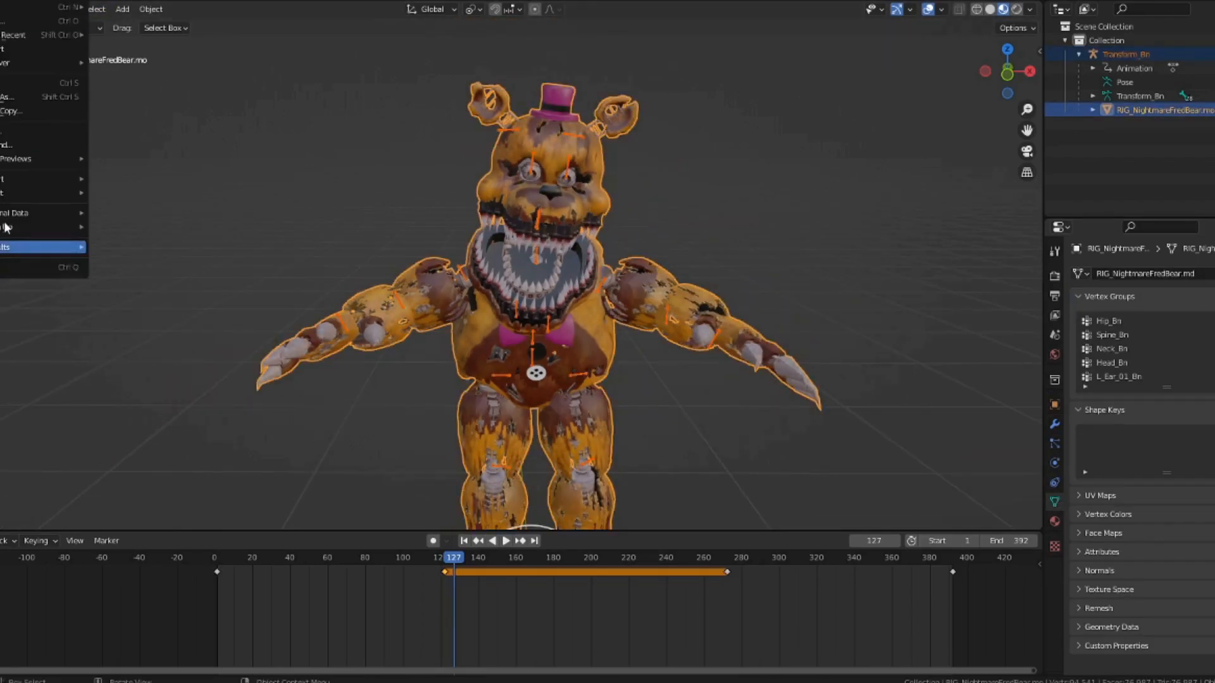
mouse_move(2, 198)
left_click(115, 304)
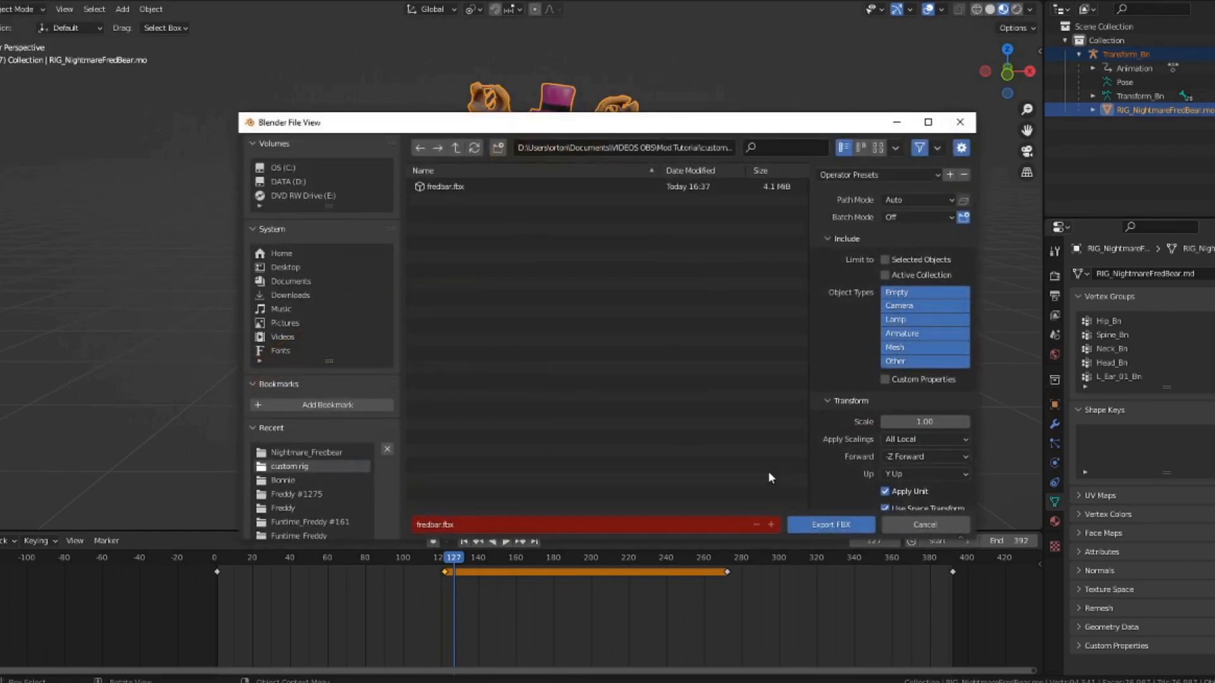
scroll(867, 436, "down", 3)
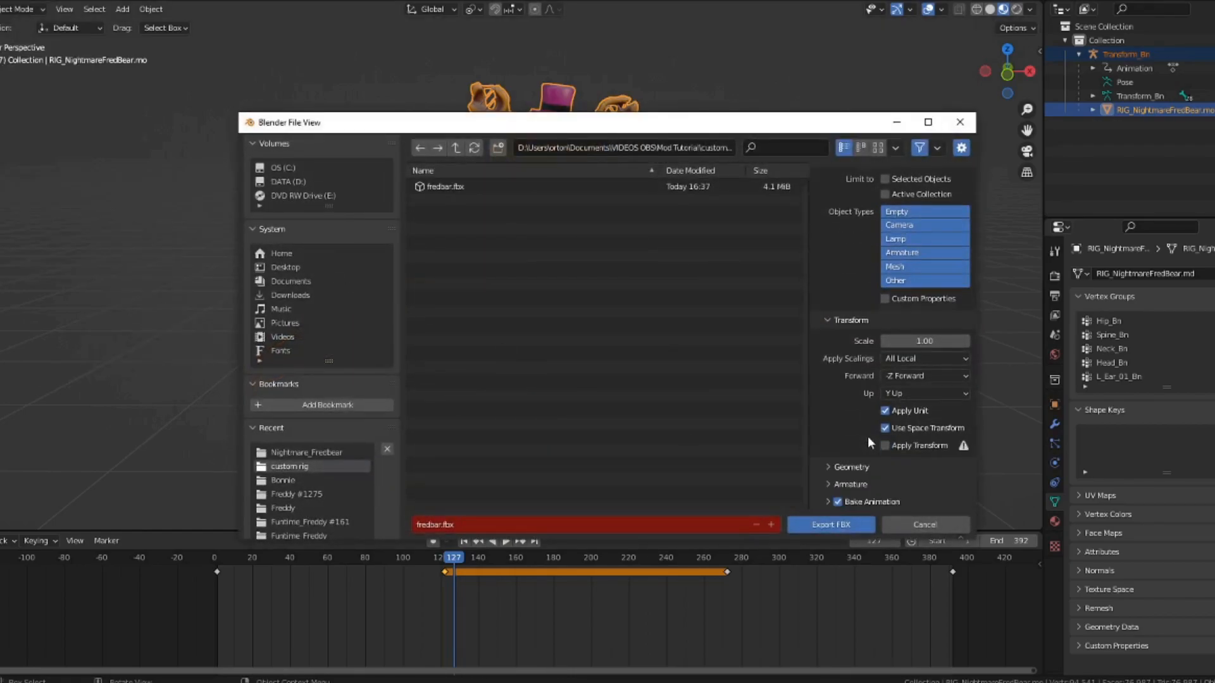
left_click(931, 524)
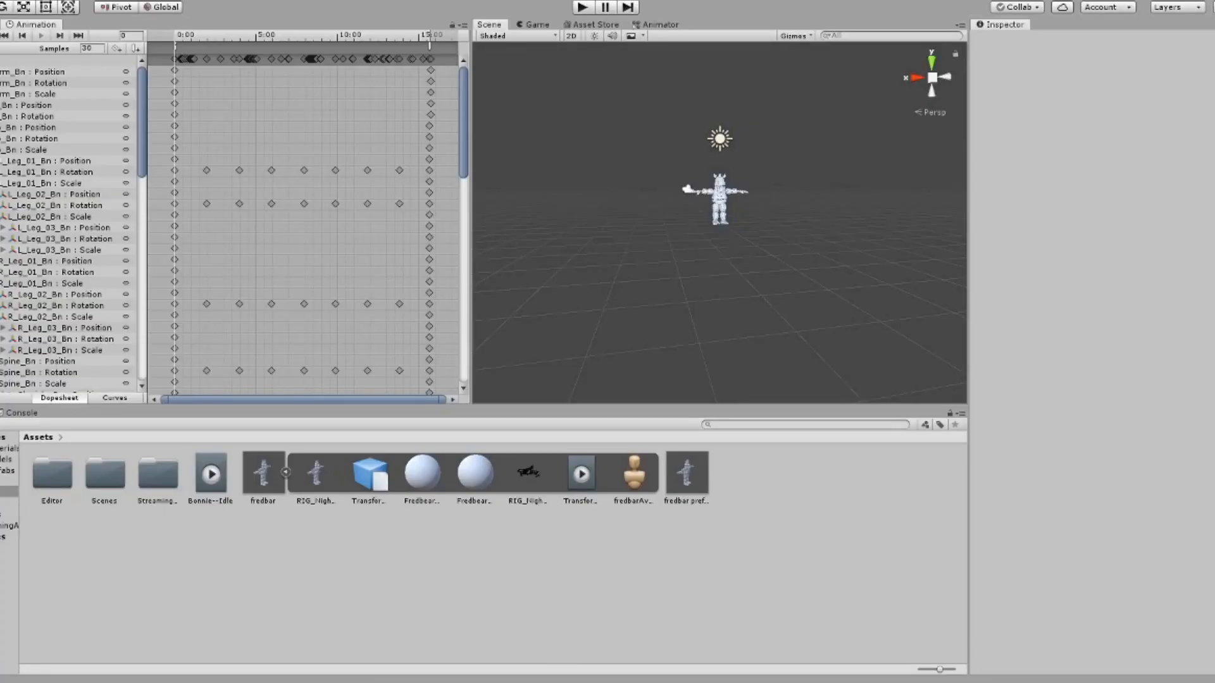
left_click(562, 659)
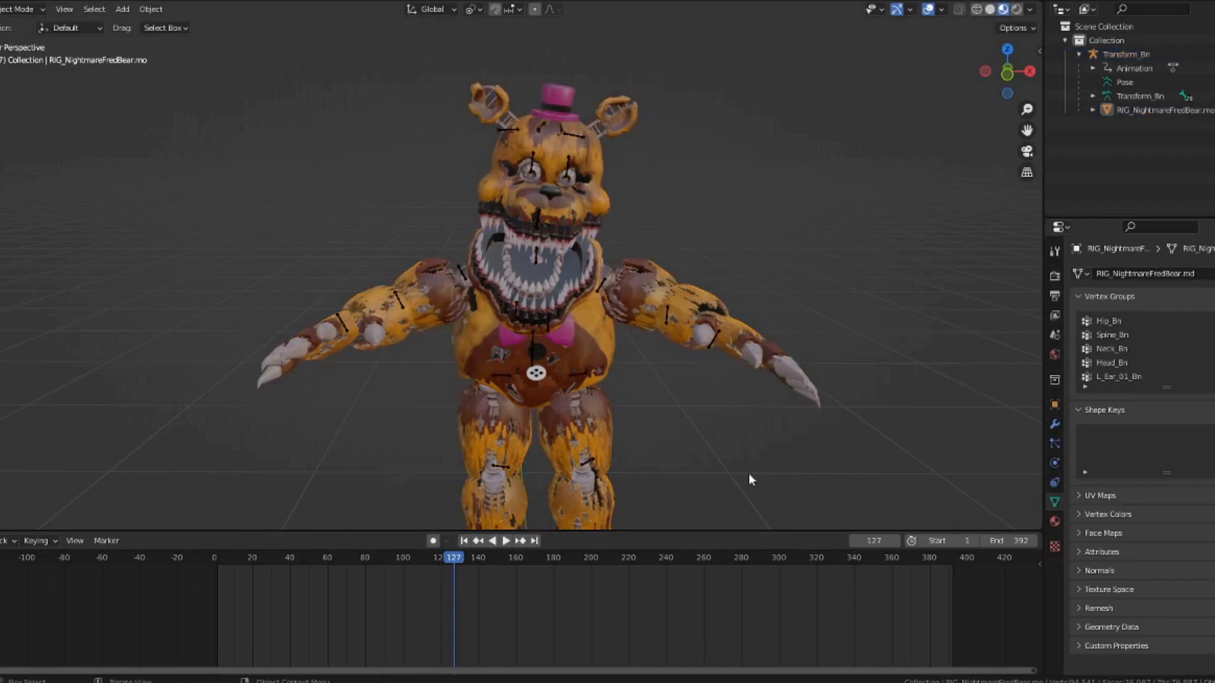